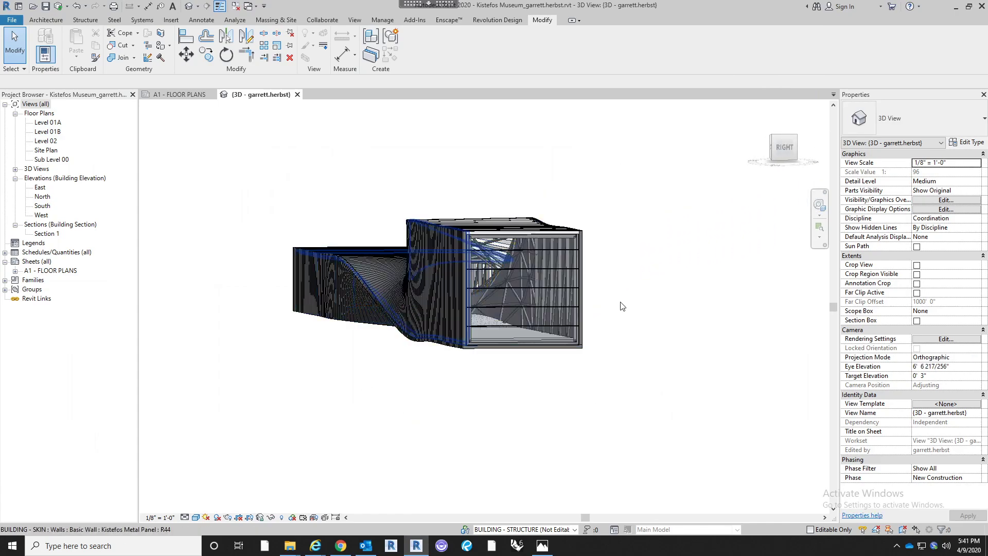
Open the Level 02 floor plan
middle_click_drag(718, 397, 610, 403, "shift")
middle_click_drag(491, 465, 370, 465, "shift")
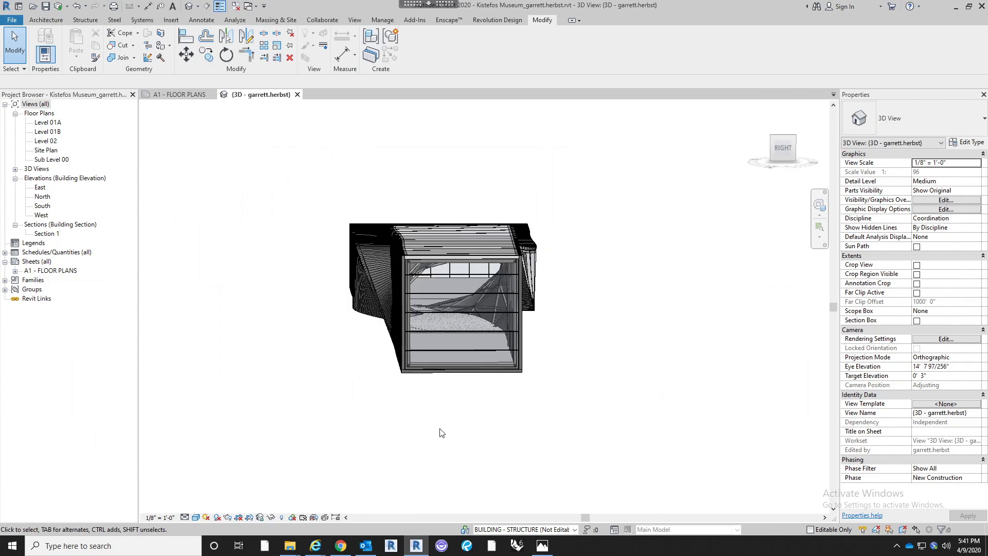
middle_click_drag(591, 397, 417, 428, "shift")
middle_click_drag(318, 351, 416, 366)
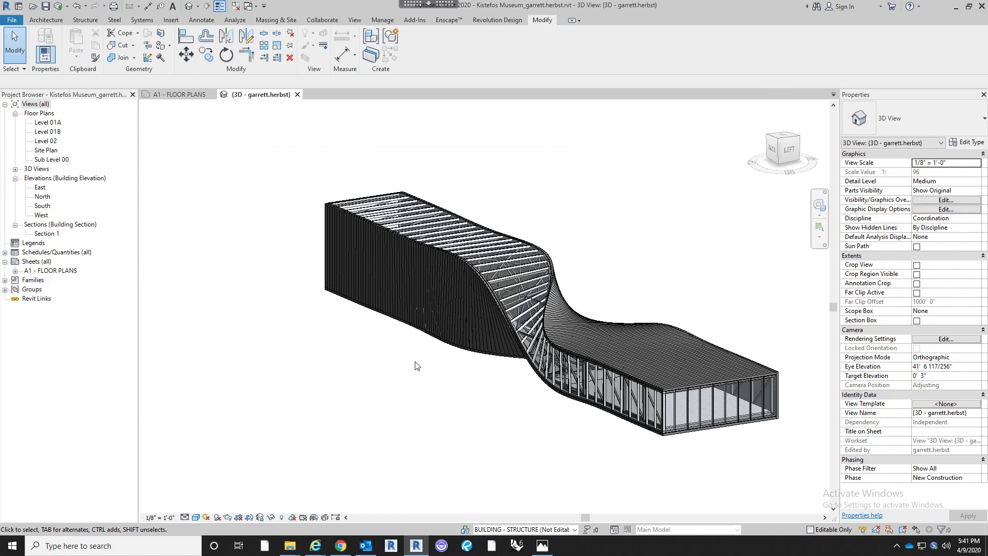
middle_click_drag(417, 366, 620, 421, "shift")
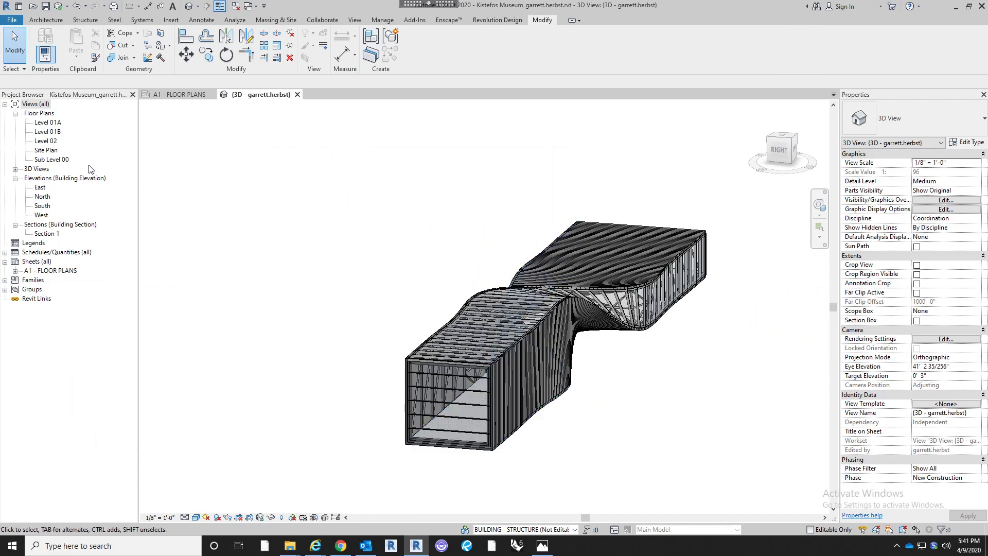
left_click(45, 142)
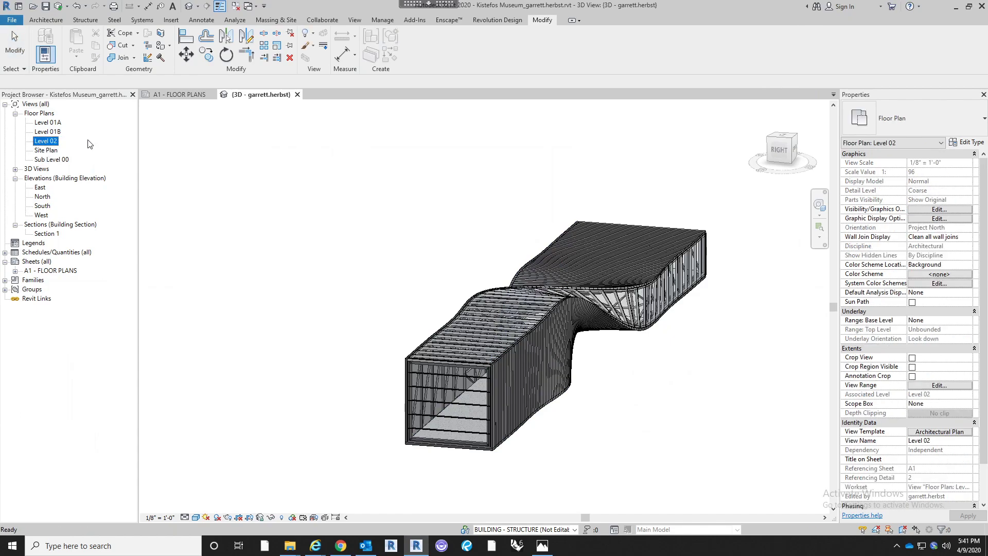
double_click(45, 142)
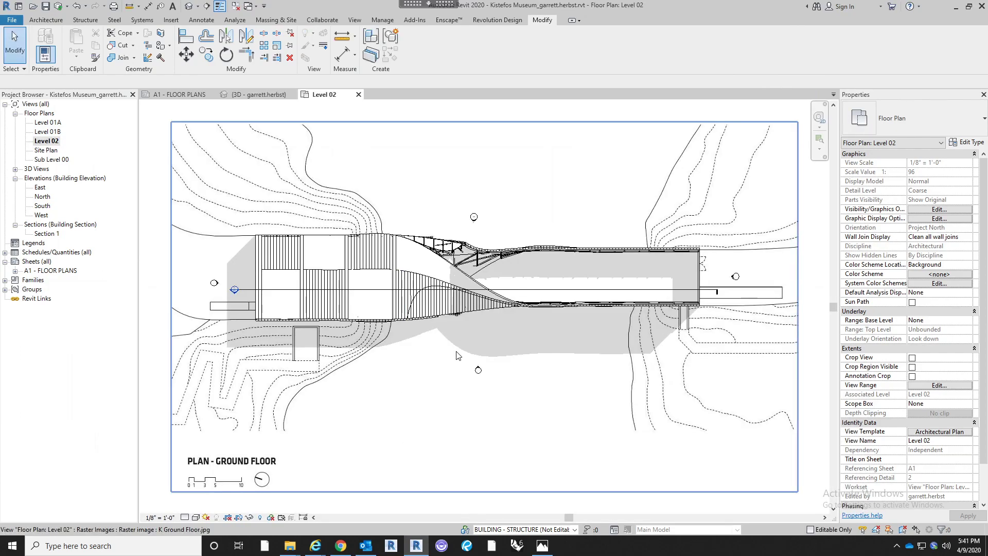
Delete the underlying K Ground Floor.jpg raster image from the Level 02 plan
scroll(707, 257, "up", 4)
scroll(619, 254, "down", 3)
scroll(791, 413, "down", 2)
left_click(573, 272)
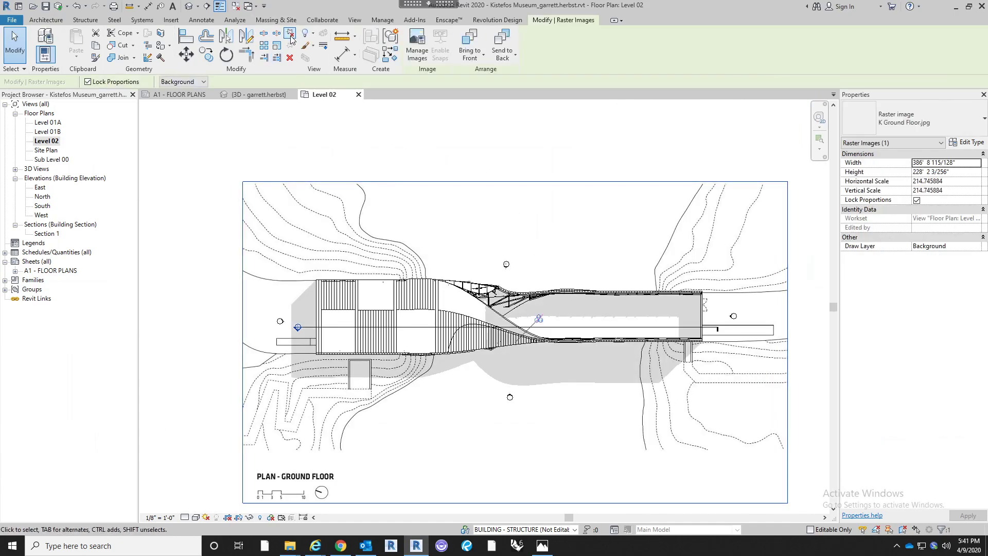
key("Delete")
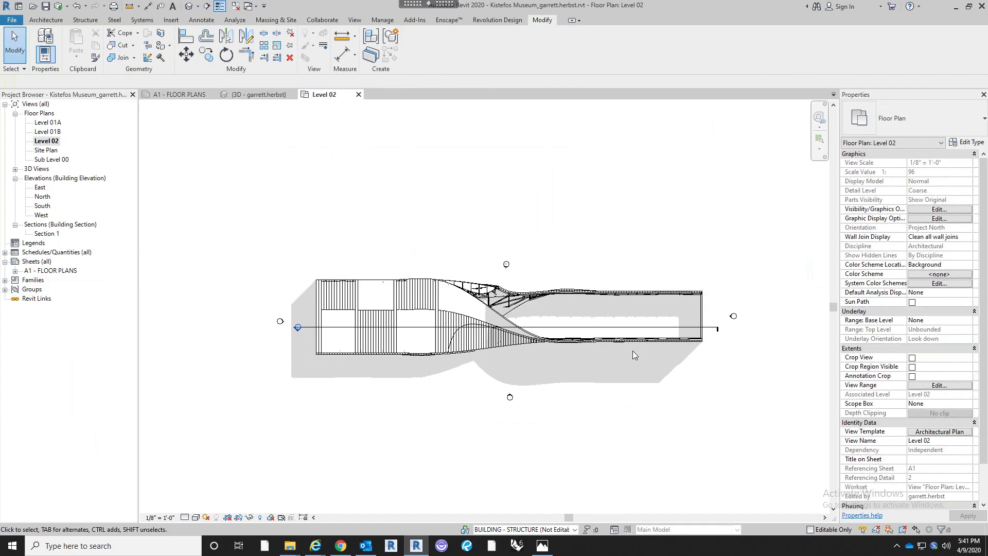
Start a new architectural floor on Level 02 using the 6" Concrete Slab type
scroll(580, 347, "up", 5)
middle_click_drag(561, 425, 497, 444)
scroll(549, 409, "up", 1)
middle_click_drag(568, 399, 504, 413)
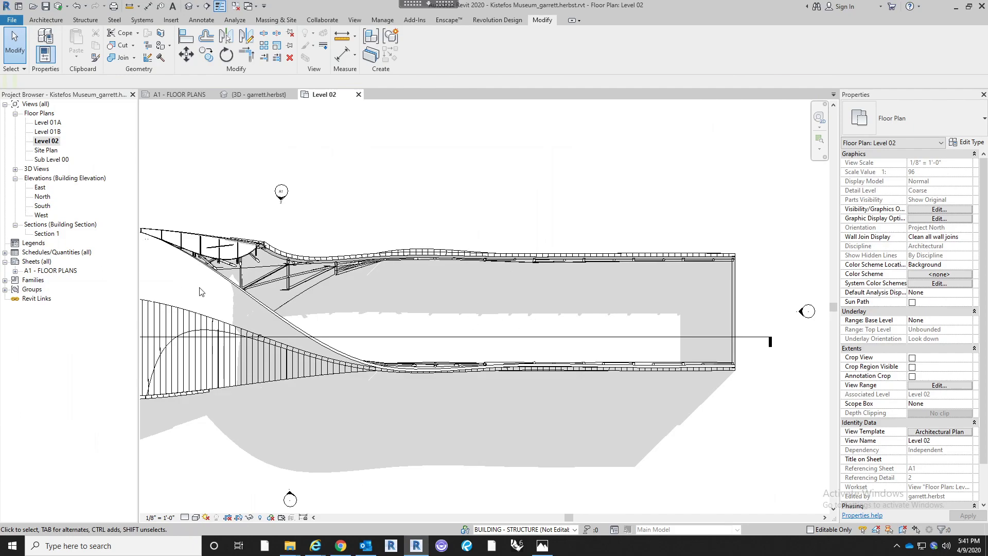
left_click(45, 19)
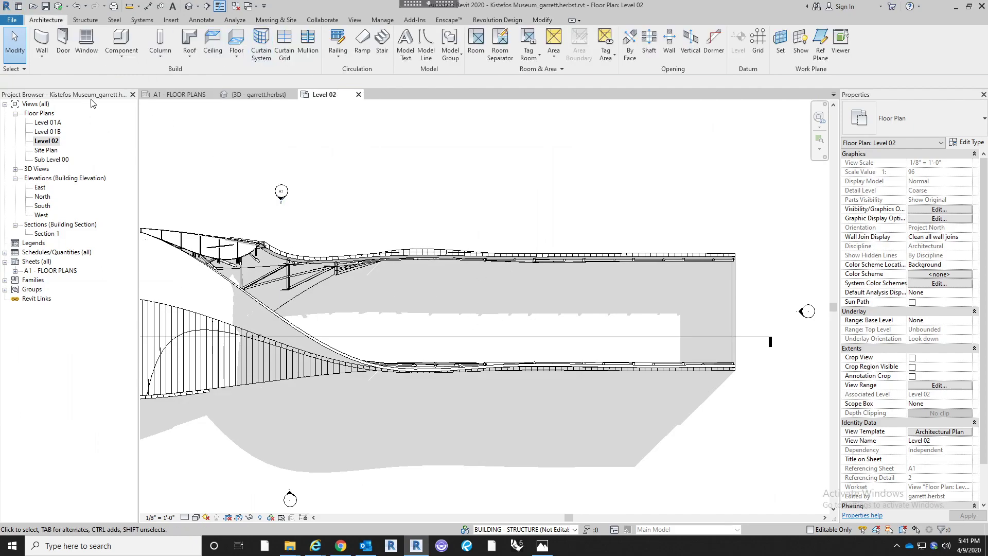
left_click(236, 38)
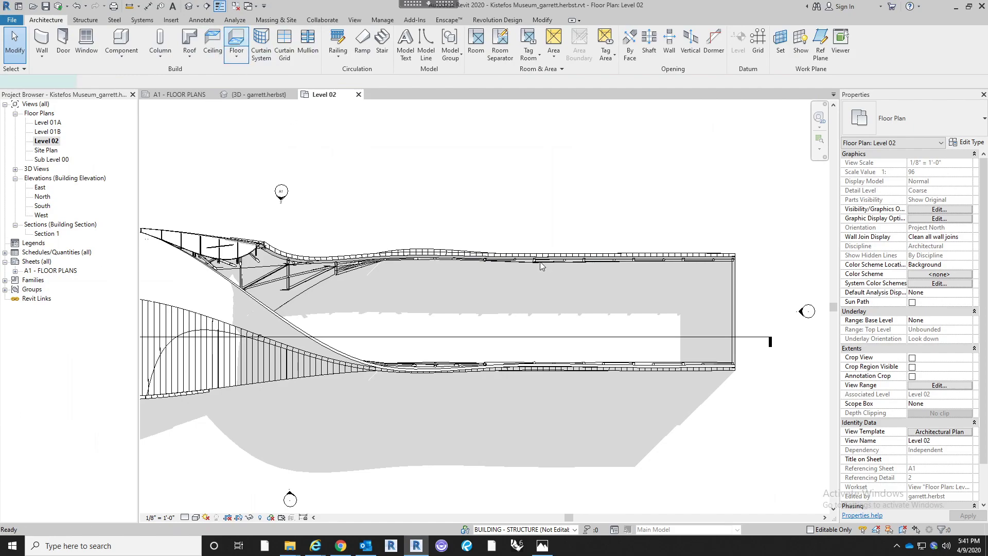
scroll(594, 276, "up", 1)
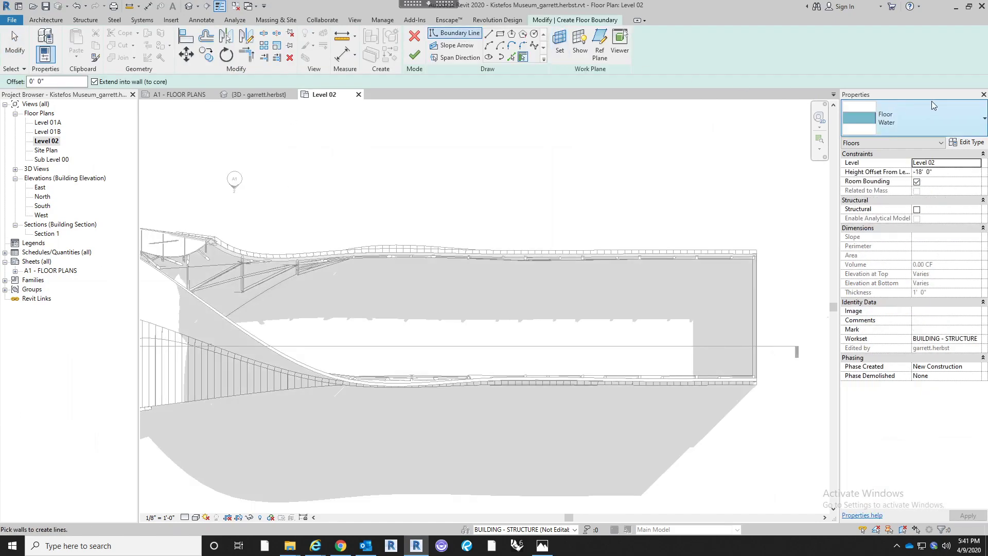
left_click(948, 116)
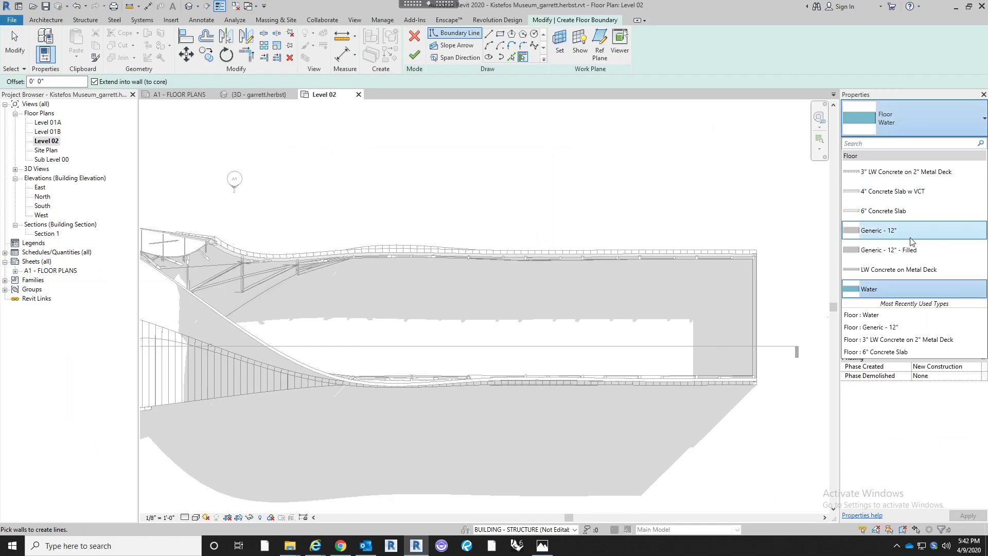
left_click(896, 211)
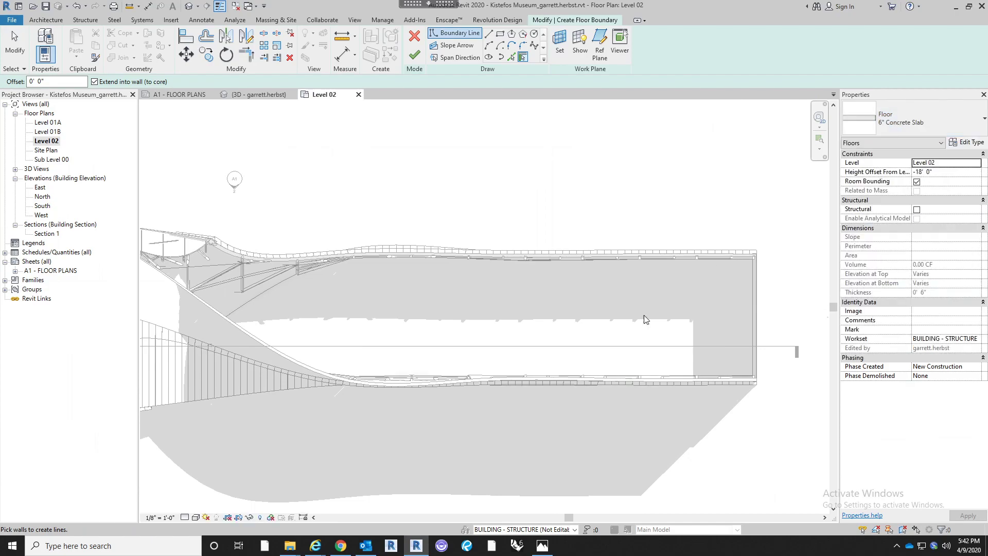
Sketch a rectangular floor boundary about 31' deep between the inner wall faces of the straight east wing, and finish the floor
scroll(617, 367, "up", 2)
left_click(499, 36)
scroll(745, 256, "down", 2)
scroll(749, 214, "up", 2)
left_click(755, 202)
scroll(569, 353, "down", 3)
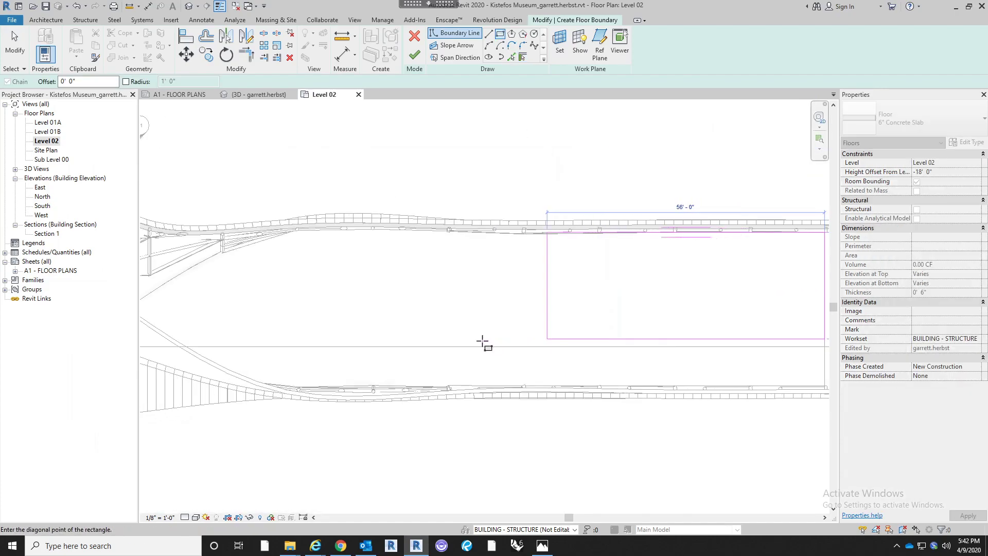
scroll(393, 389, "up", 2)
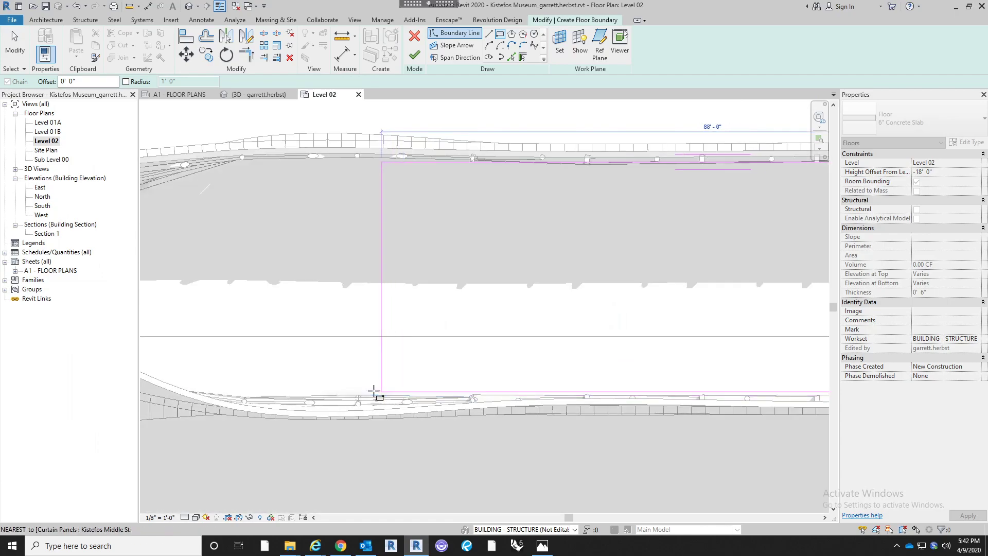
left_click(360, 397)
scroll(384, 336, "down", 5)
middle_click_drag(525, 342, 572, 342)
scroll(452, 335, "up", 2)
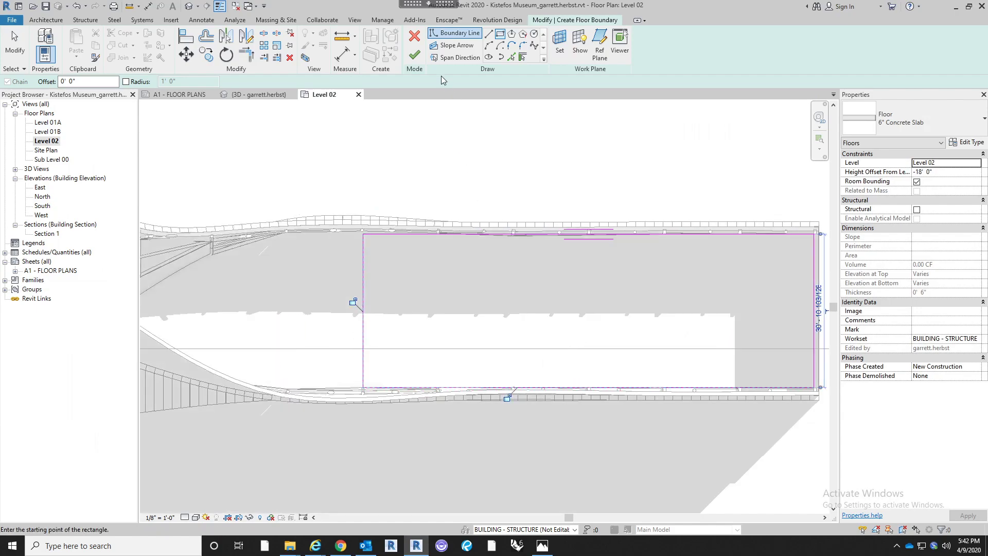
left_click(418, 63)
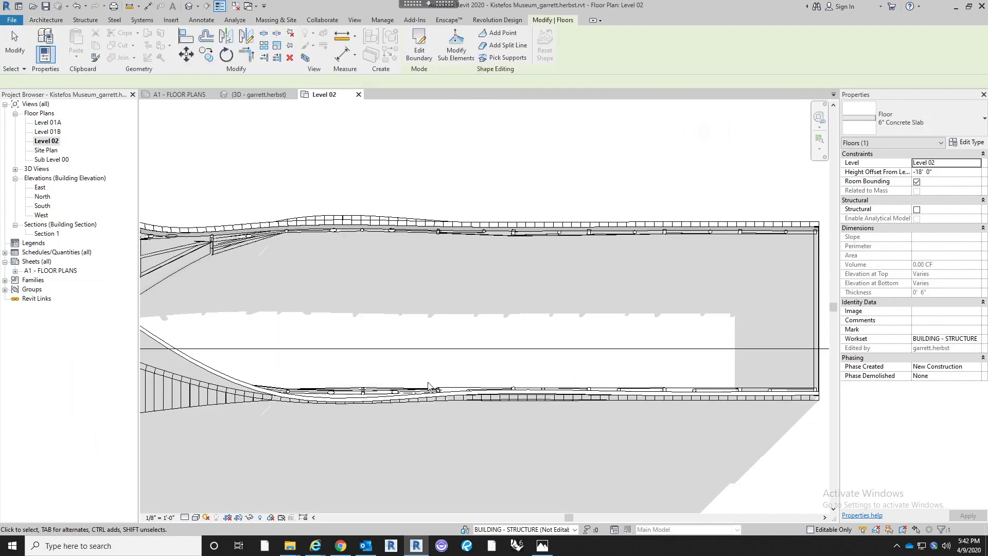
Reopen the new slab's boundary sketch, set its height offset from Level 02 to 0, and finish the edit
scroll(514, 340, "down", 2)
left_click(490, 223)
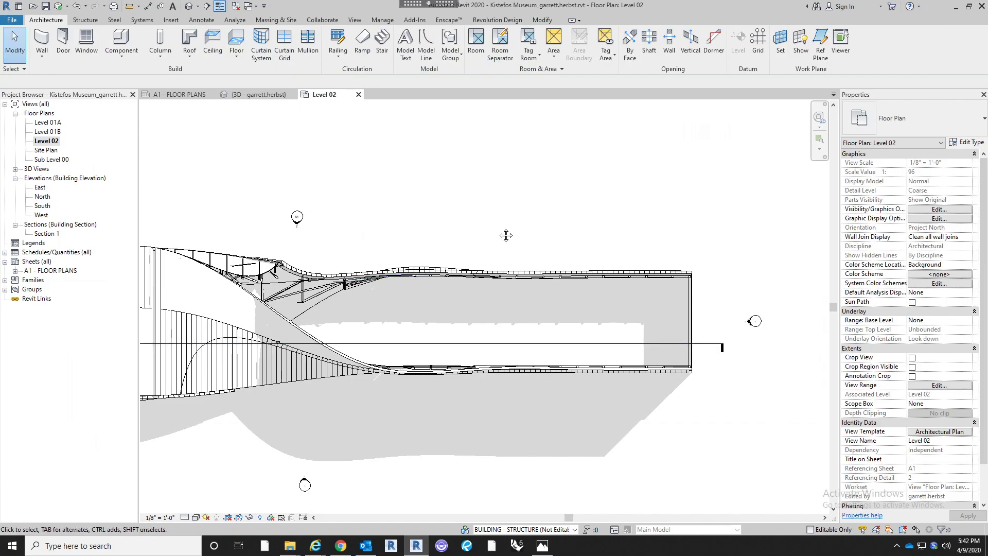
middle_click_drag(489, 236, 577, 232)
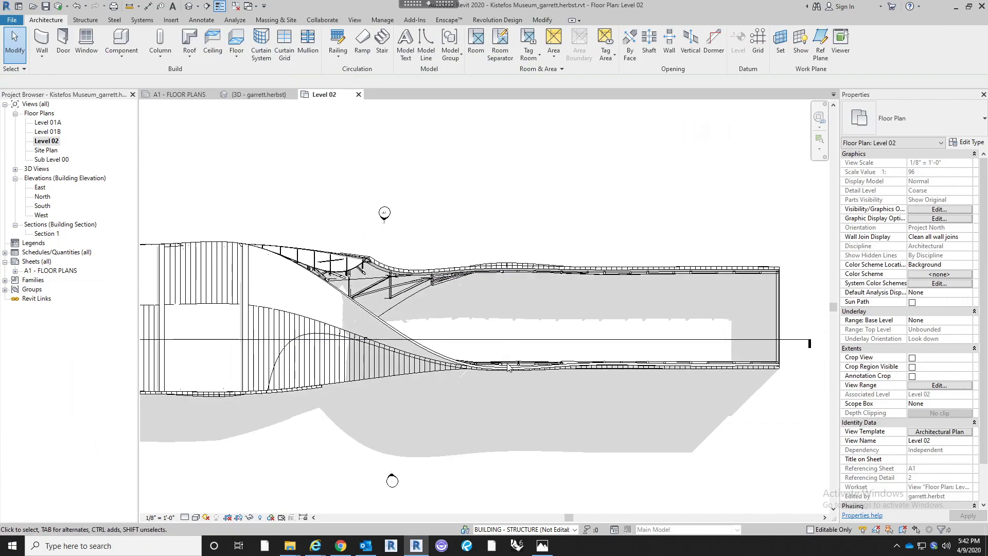
double_click(776, 307)
middle_click_drag(769, 304, 658, 305)
scroll(649, 299, "down", 1)
middle_click_drag(532, 216, 424, 187)
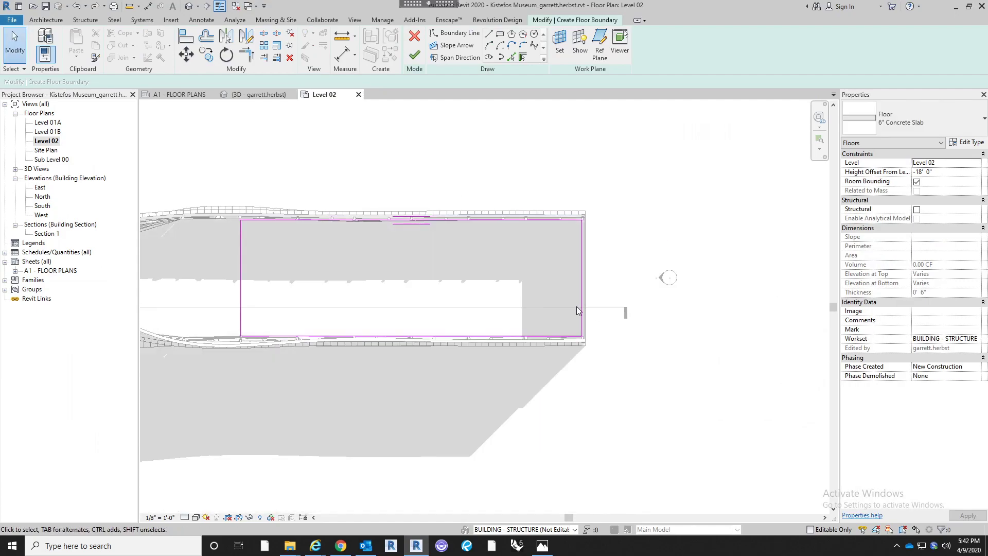
scroll(305, 224, "up", 1)
middle_click_drag(305, 223, 338, 223)
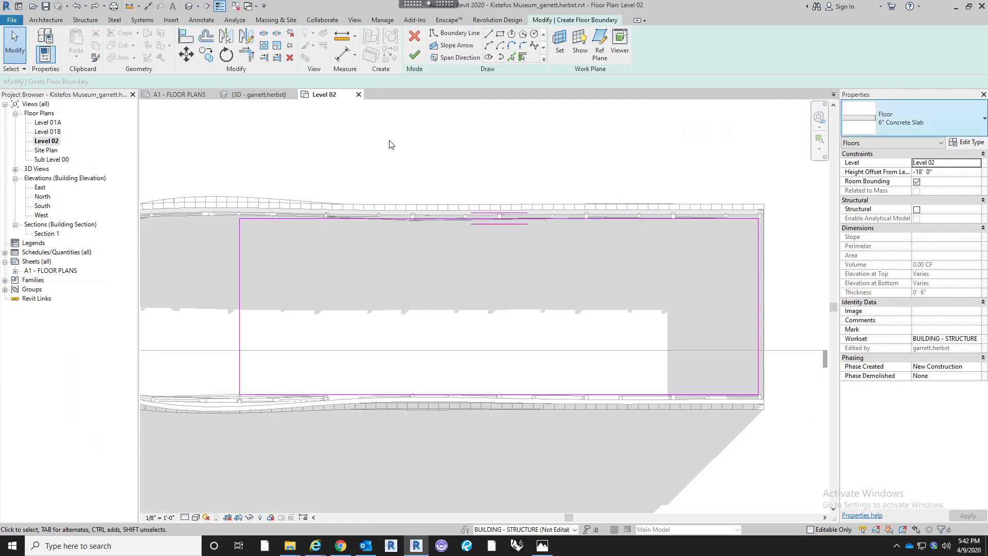
left_click(945, 172)
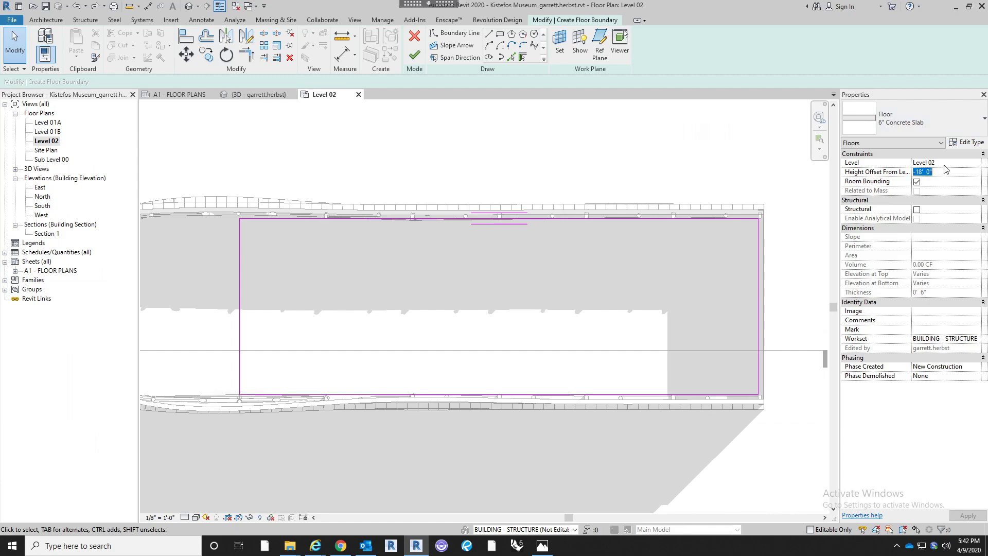
type("0")
key("Return")
scroll(686, 172, "down", 2)
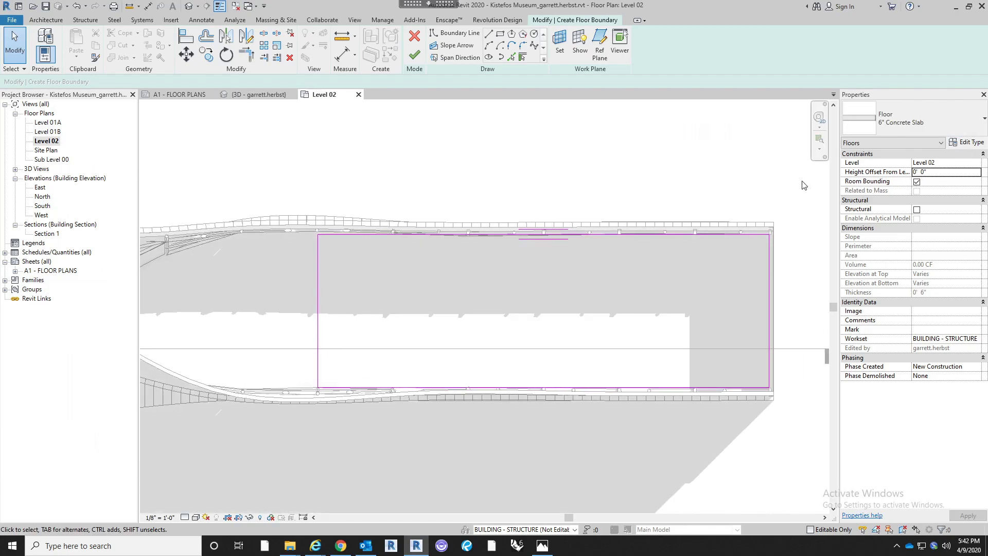
left_click(414, 54)
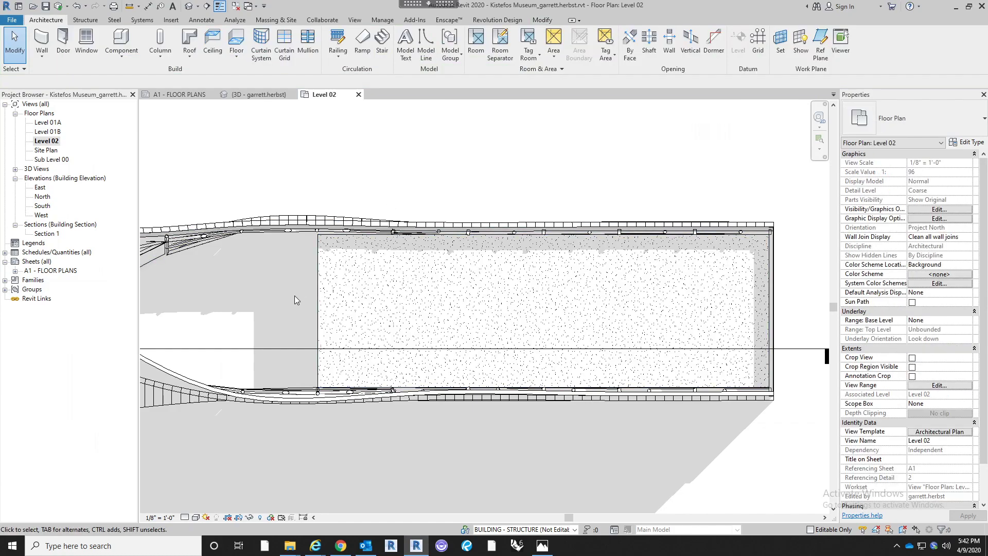
Switch to Photos and examine the stair and upper slab edge in the museum interior rendering, and return to the Revit plan
middle_click_drag(235, 307, 302, 313)
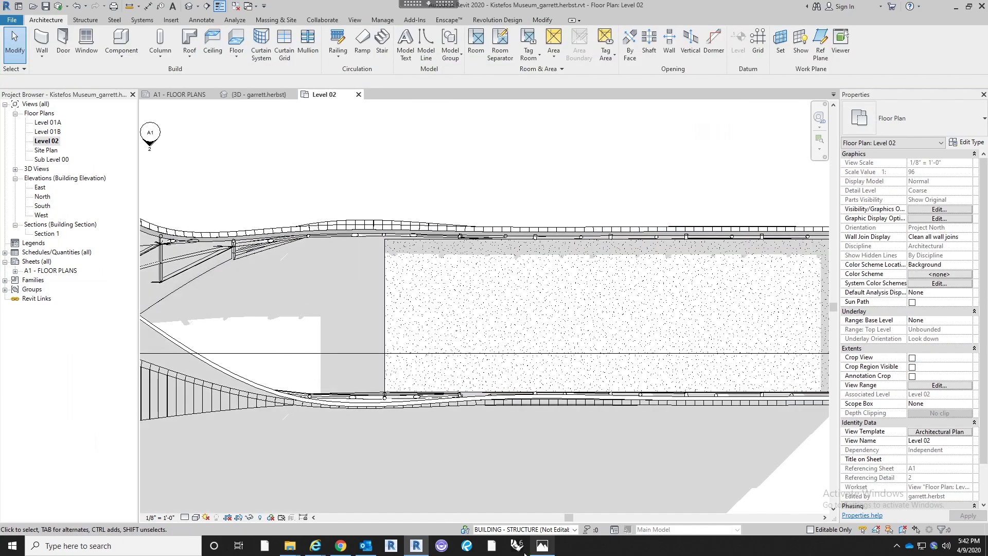
left_click(541, 494)
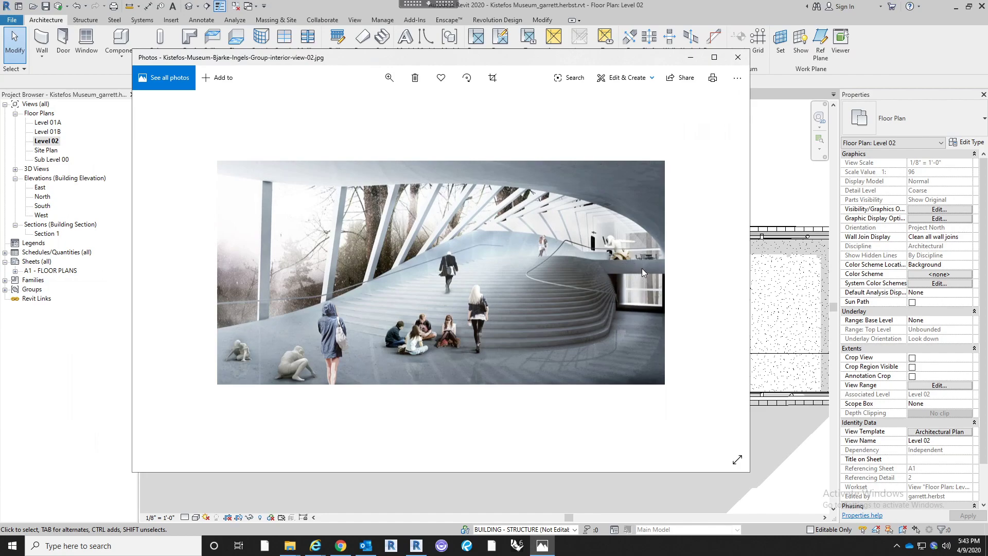
scroll(669, 271, "up", 2)
scroll(722, 234, "up", 1)
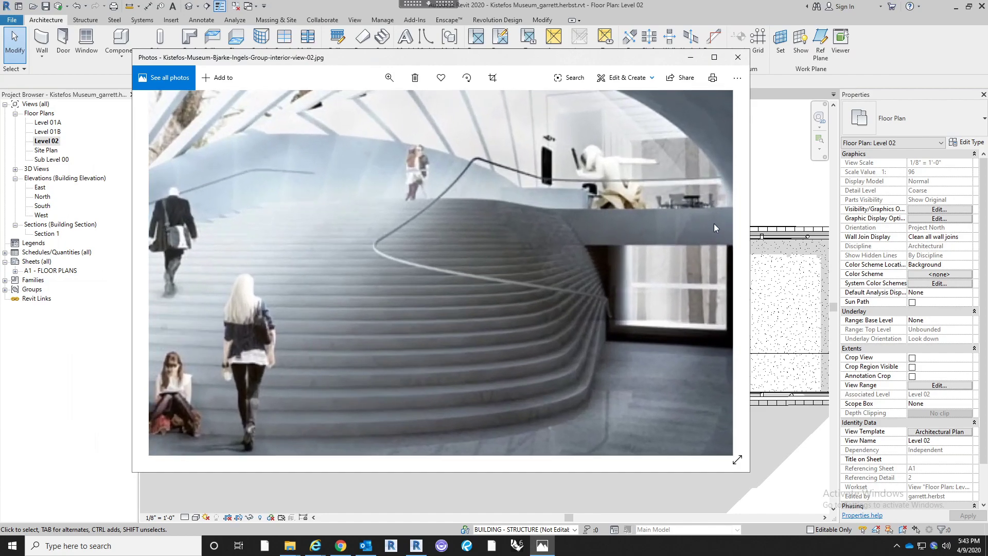
scroll(696, 244, "down", 2)
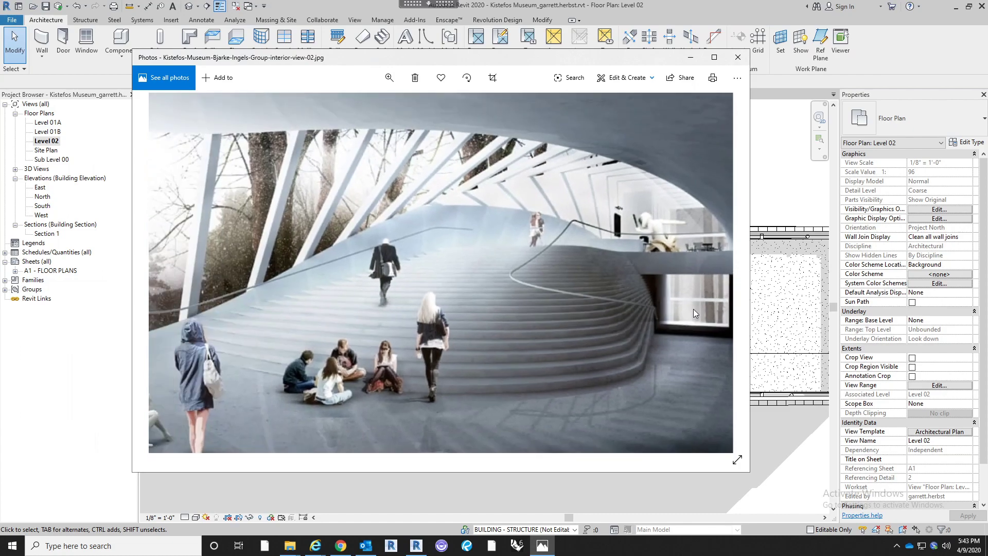
left_click(779, 427)
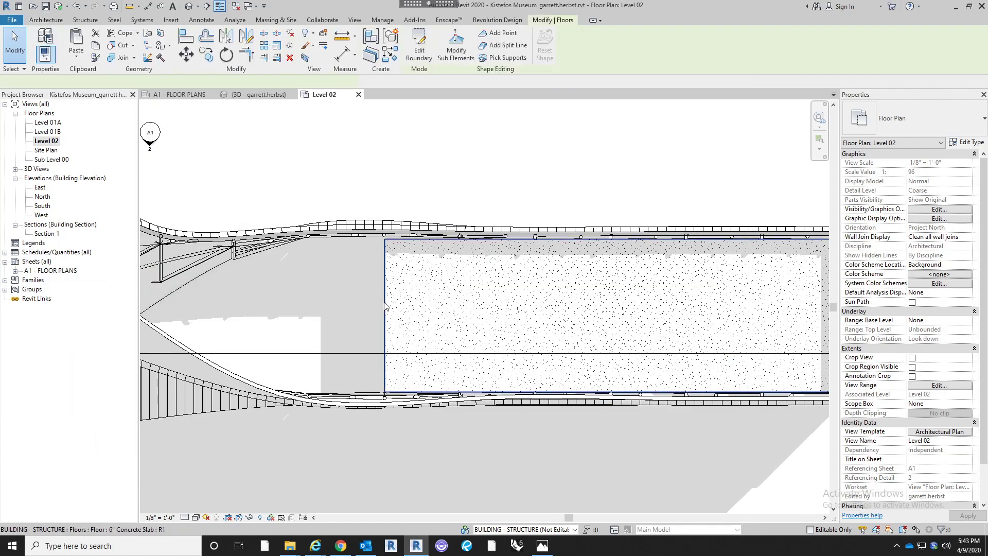
Duplicate the new slab's floor type under the name 1'6" Concrete Slab
left_click(385, 305)
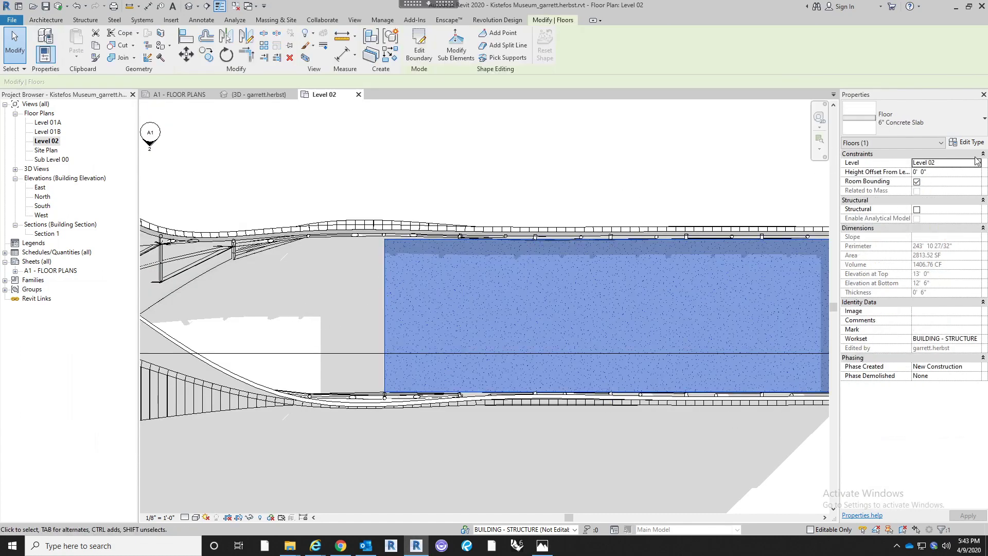
left_click(972, 131)
left_click(972, 131)
left_click(973, 146)
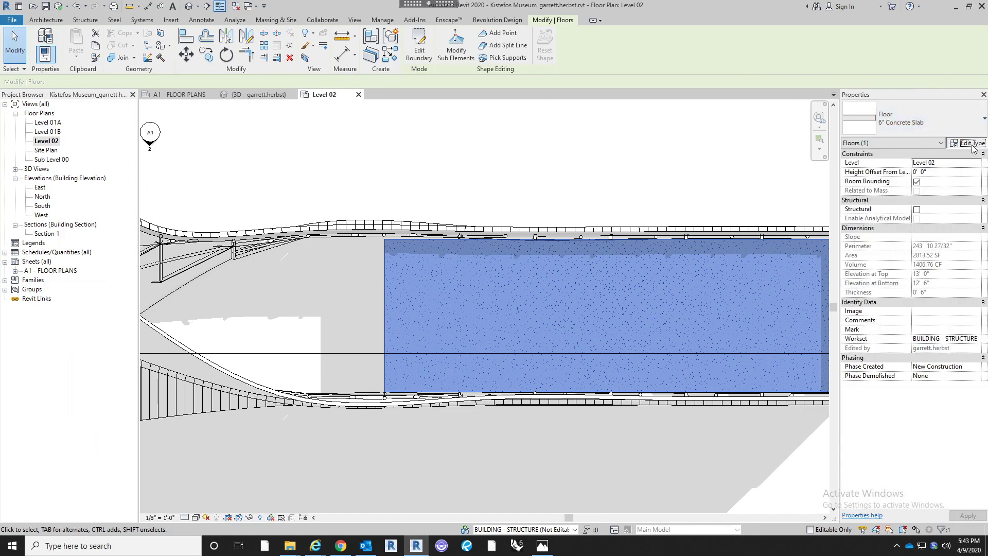
left_click_drag(770, 149, 436, 139)
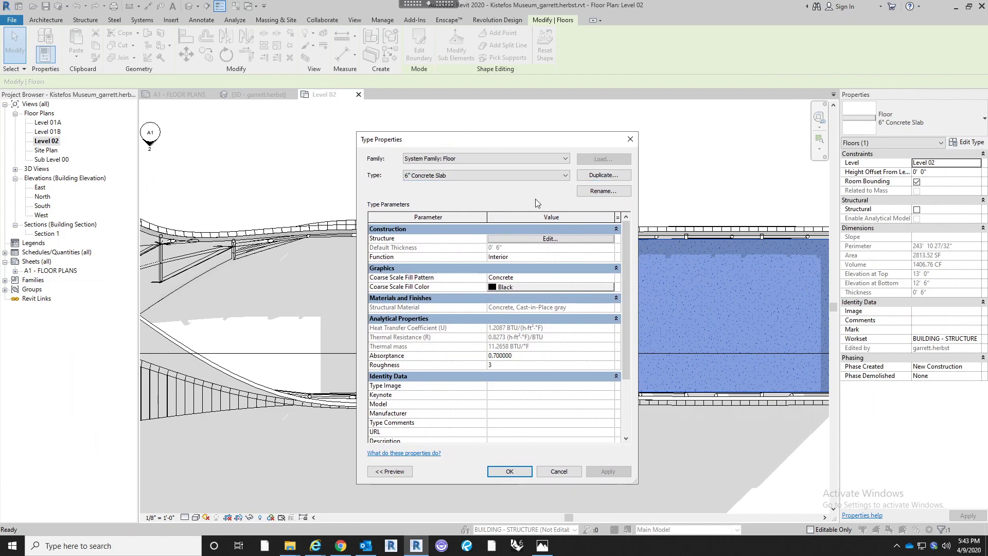
left_click(602, 176)
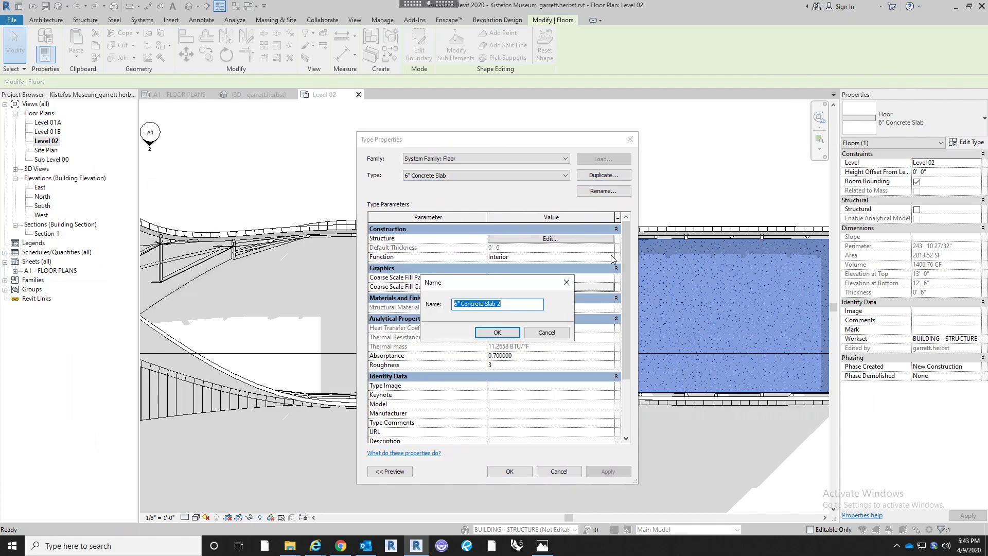
type("1")
key("Return")
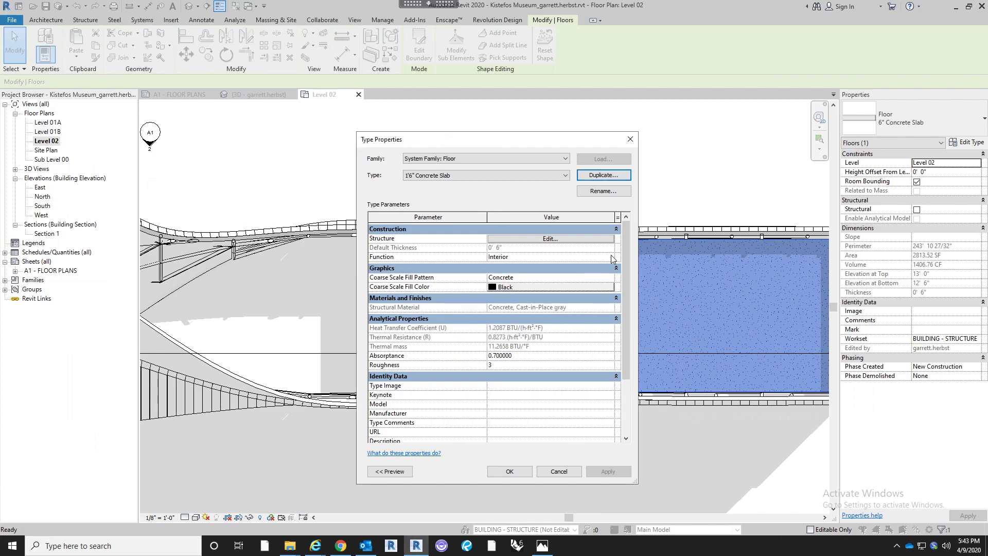
Open the layer assembly of the 1'6" Concrete Slab type and set the structure layer's thickness to 1' 6"
left_click(595, 239)
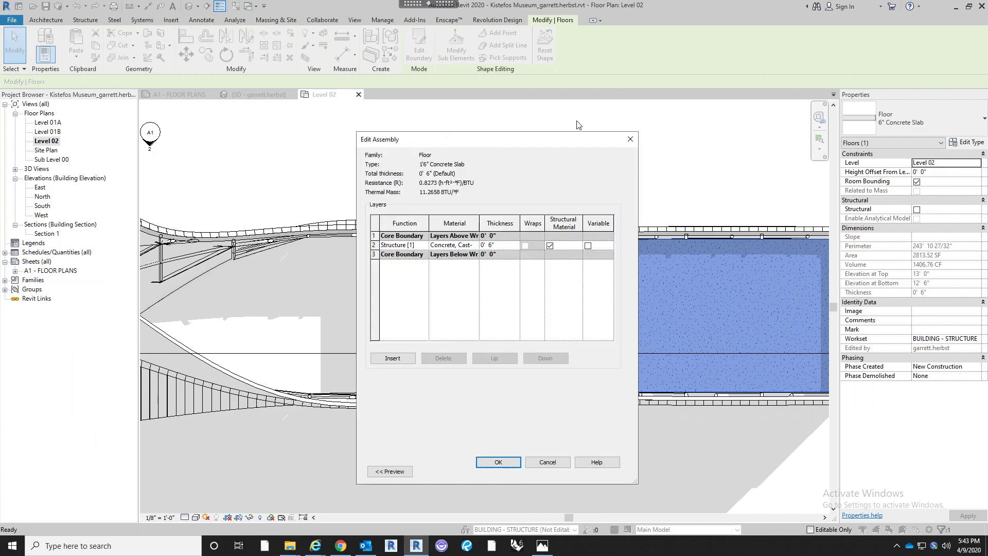
left_click(502, 245)
type("1' 6\"")
key("Tab")
Remove the foreground surface pattern from the slab's Concrete, Cast-in-Place gray material, and apply the type changes to the floor
left_click(478, 246)
left_click(475, 245)
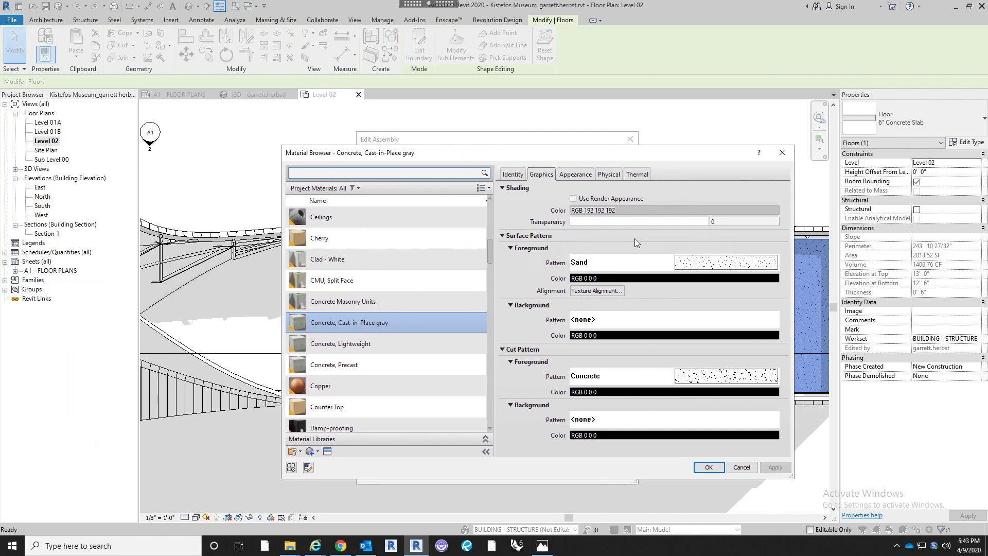
left_click(679, 266)
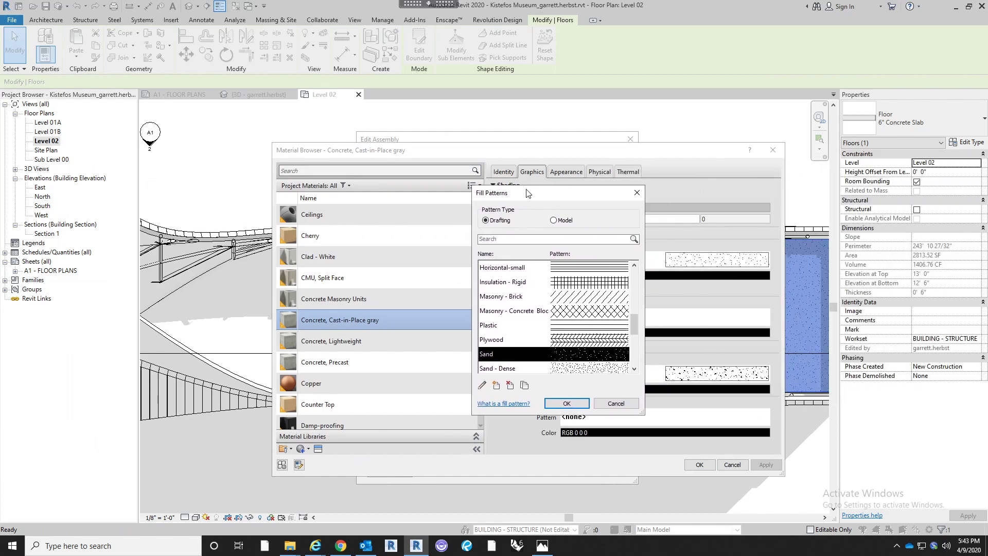
left_click_drag(630, 327, 635, 251)
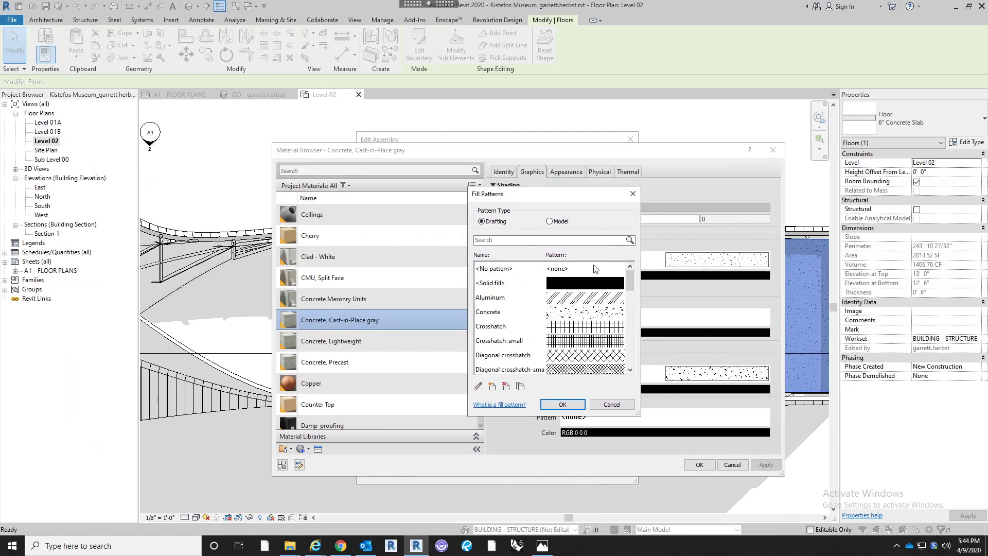
left_click(585, 268)
left_click(566, 404)
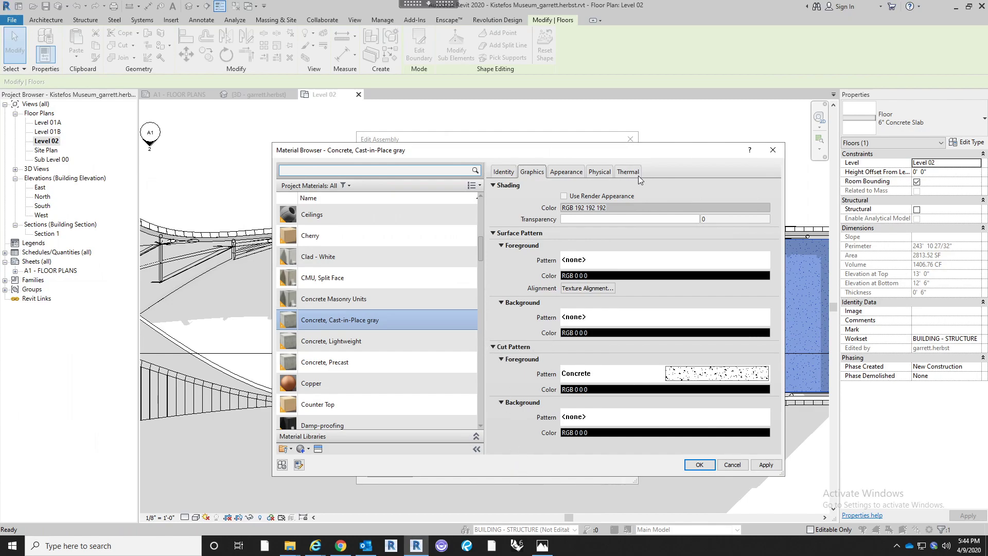
left_click(698, 465)
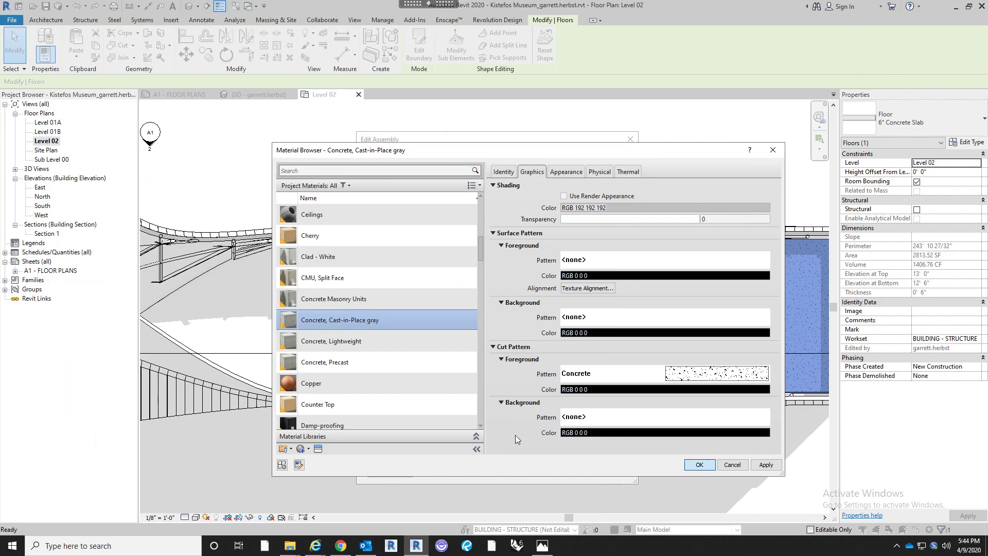
left_click(498, 462)
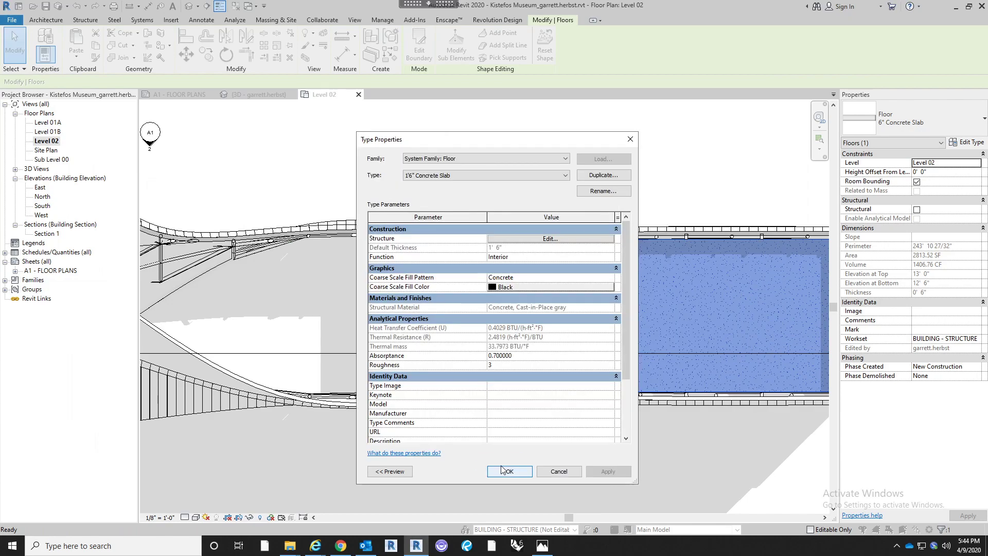
left_click(504, 472)
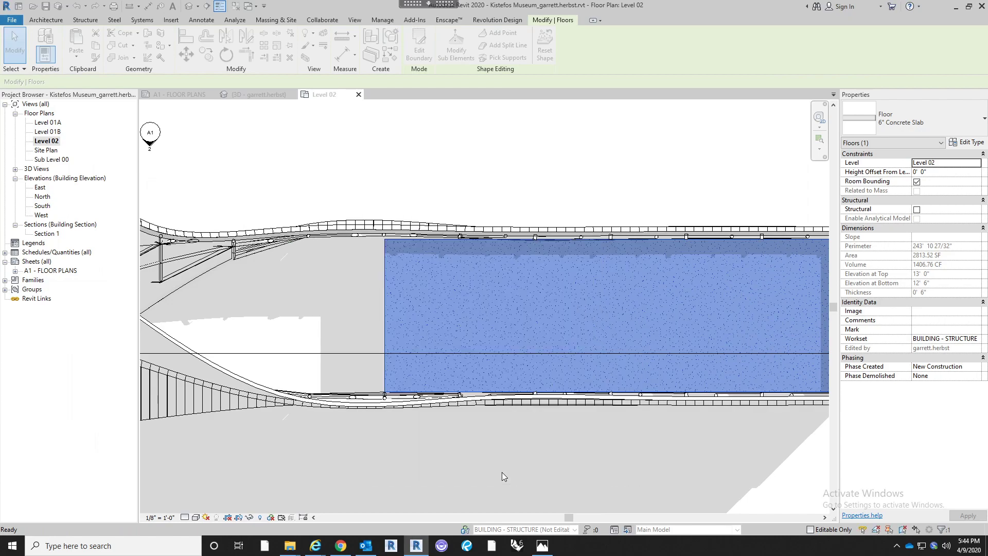
left_click(500, 462)
middle_click_drag(502, 466, 611, 461)
scroll(612, 461, "down", 1)
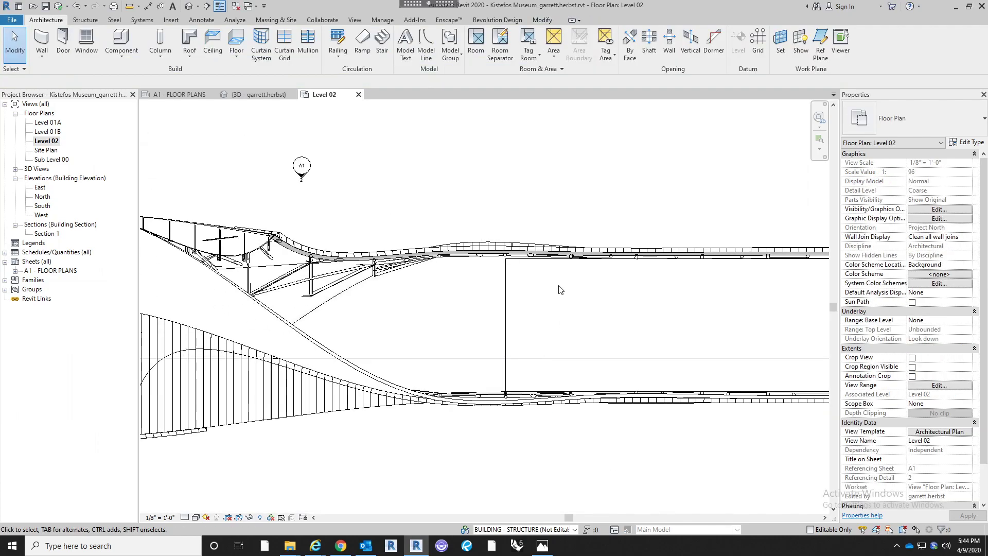
Open the default 3D view, dismissing the save reminder, and orient the view to the Level 02 floor plan
left_click(188, 7)
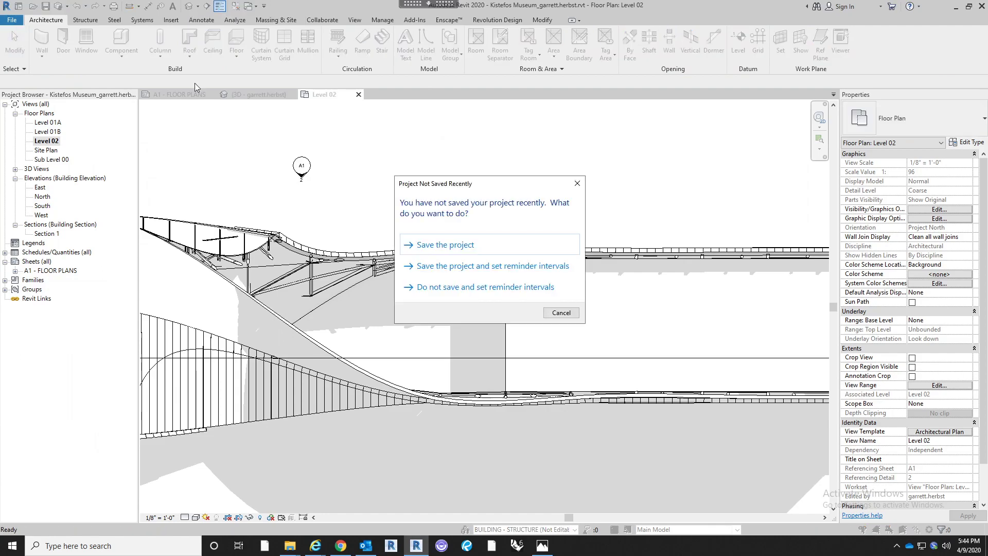
left_click(553, 313)
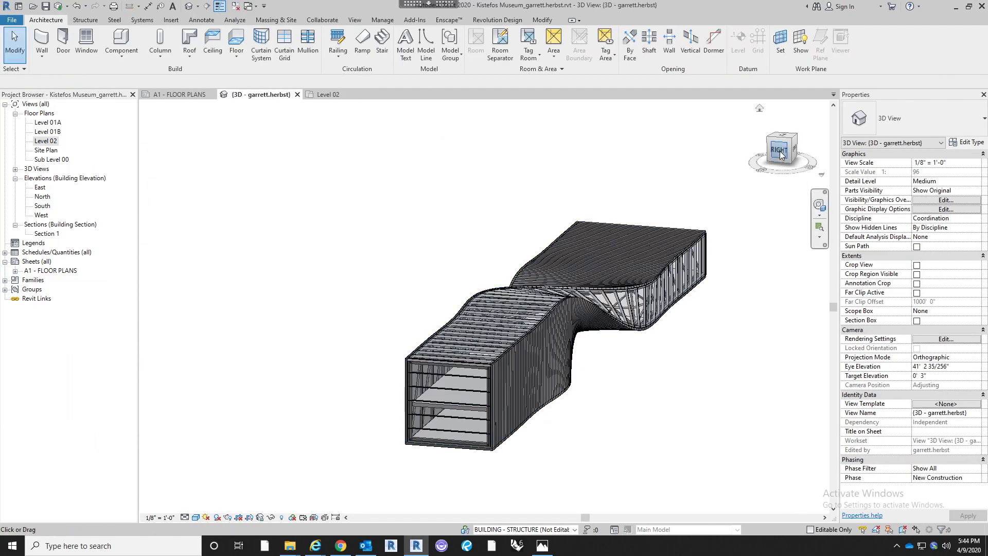
right_click(780, 152)
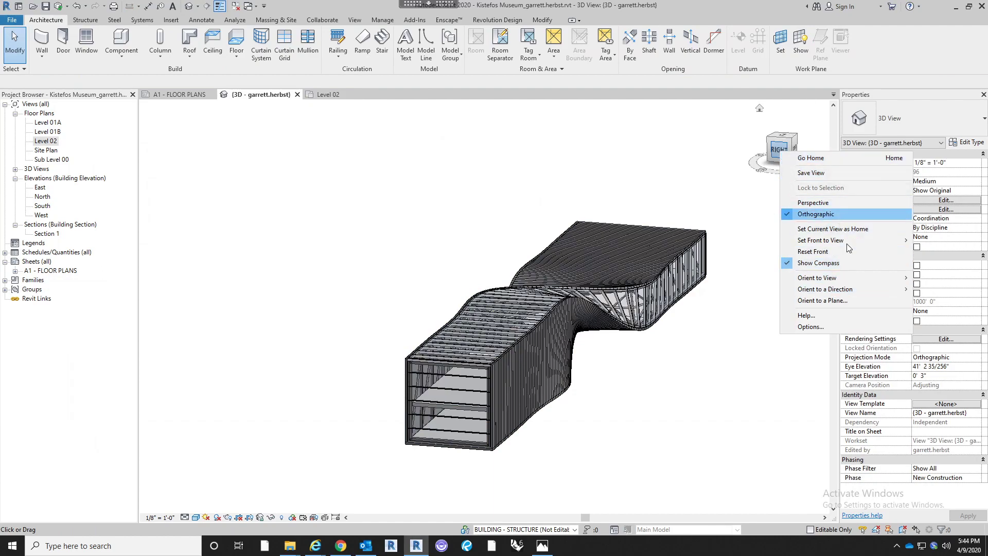
mouse_move(857, 279)
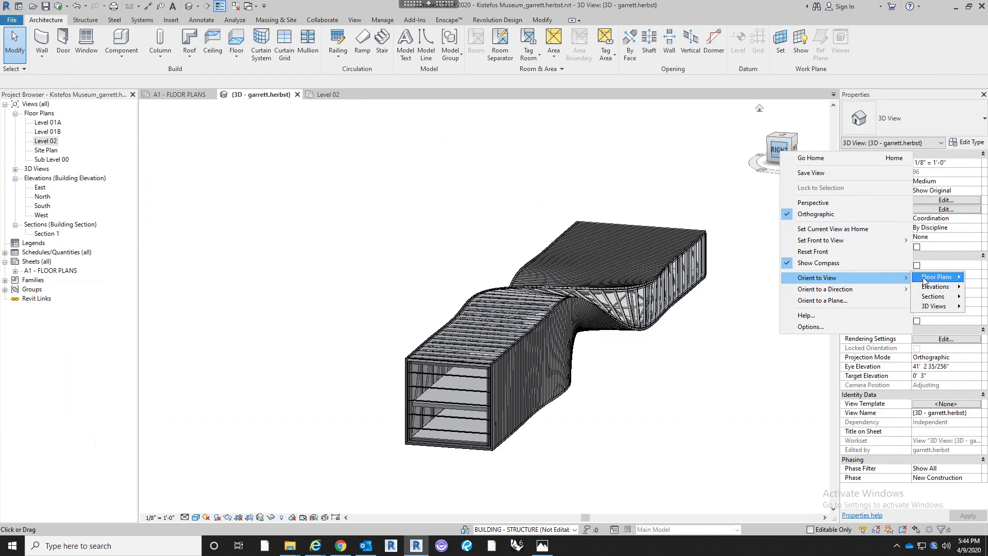
mouse_move(921, 278)
left_click(875, 301)
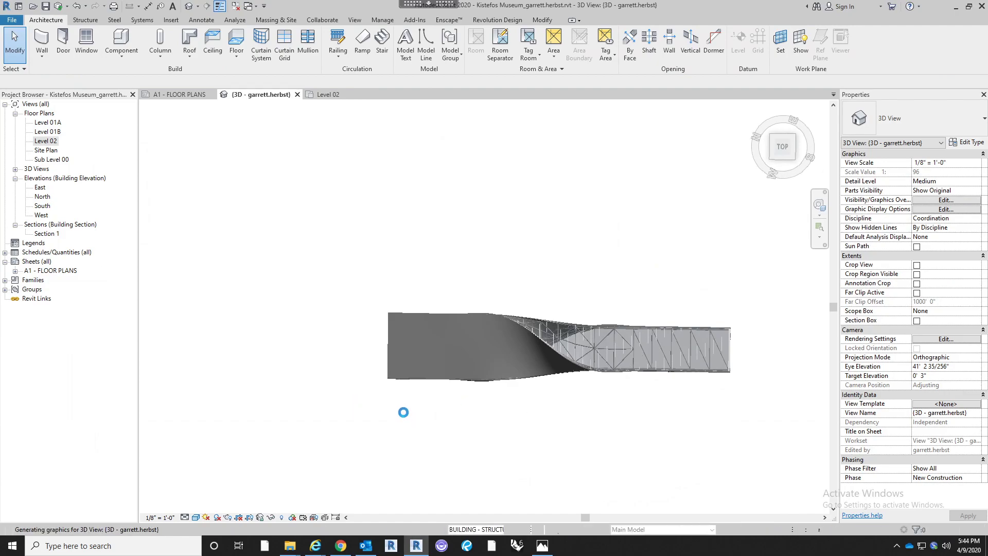
Extend the bottom of the 3D view's section box downward below the building
middle_click_drag(492, 406, 506, 354, "shift")
scroll(507, 351, "up", 3)
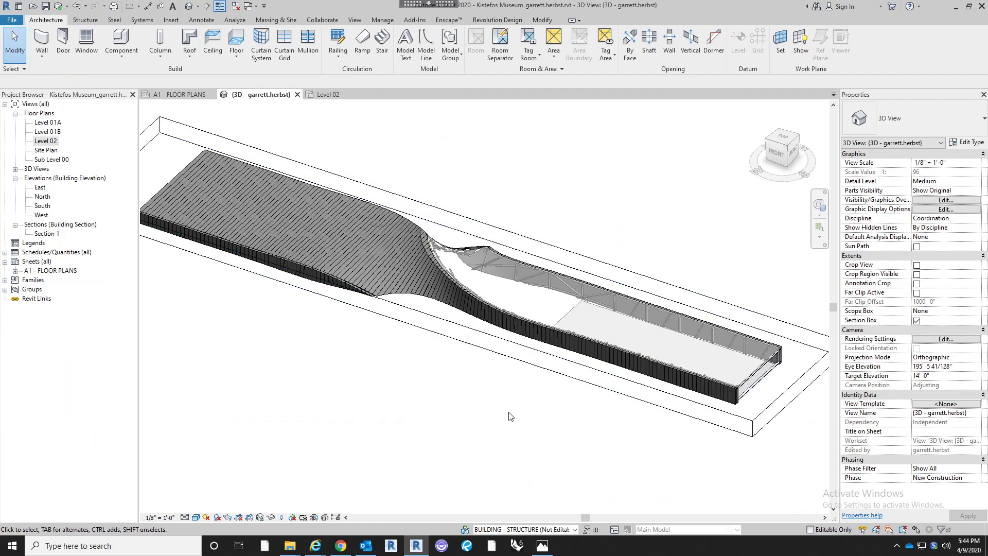
left_click(528, 364)
left_click_drag(460, 285, 347, 391)
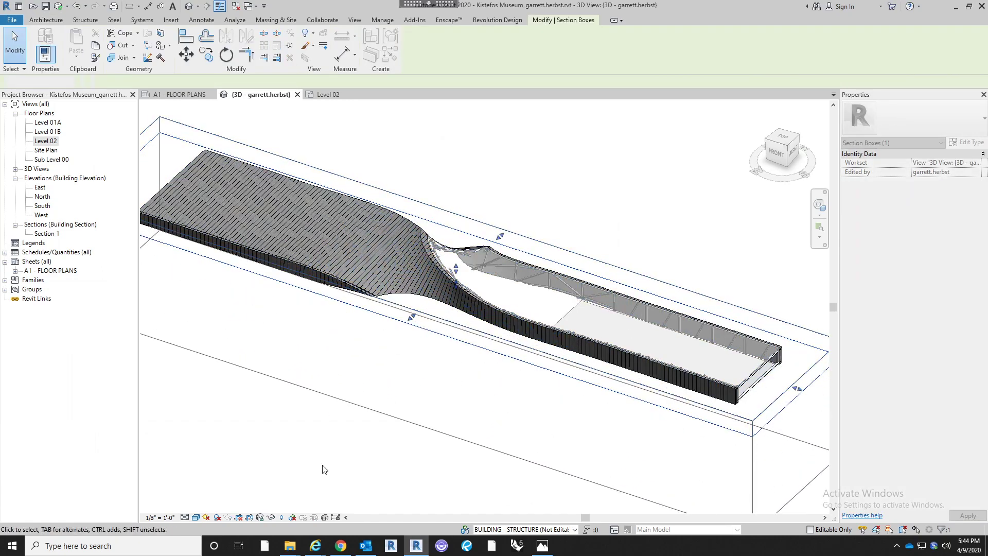
left_click(325, 466)
Examine the slab's open edge in the cut 3D model, compare it with the interior rendering in Photos, and return to Revit
middle_click_drag(355, 477, 575, 256, "shift")
scroll(575, 258, "up", 4)
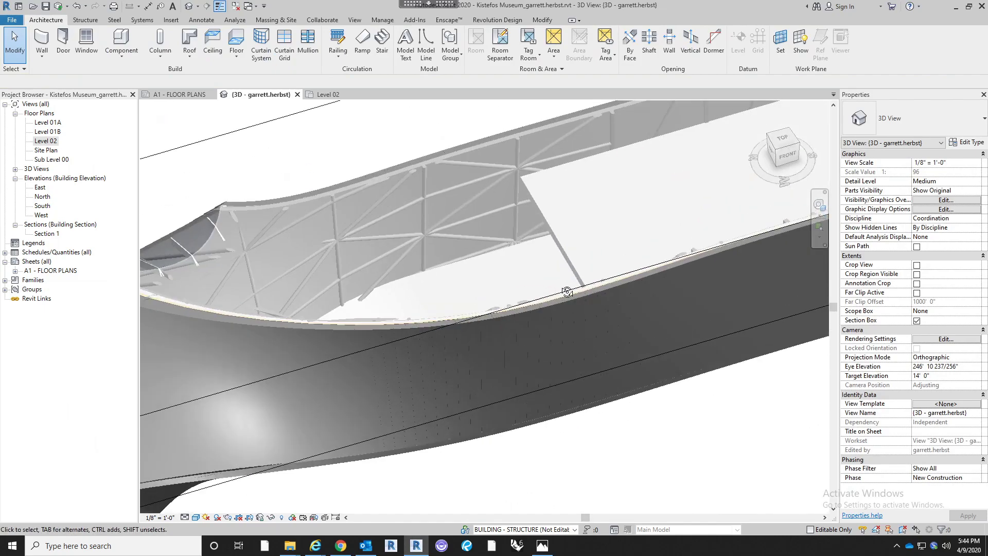
middle_click_drag(564, 290, 645, 265, "shift")
middle_click_drag(476, 428, 283, 348, "shift")
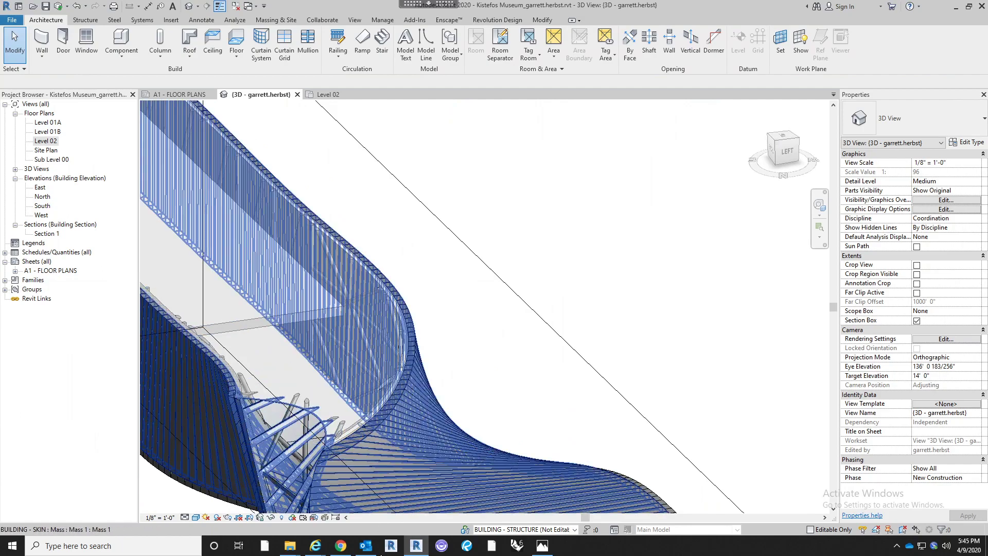
left_click(545, 548)
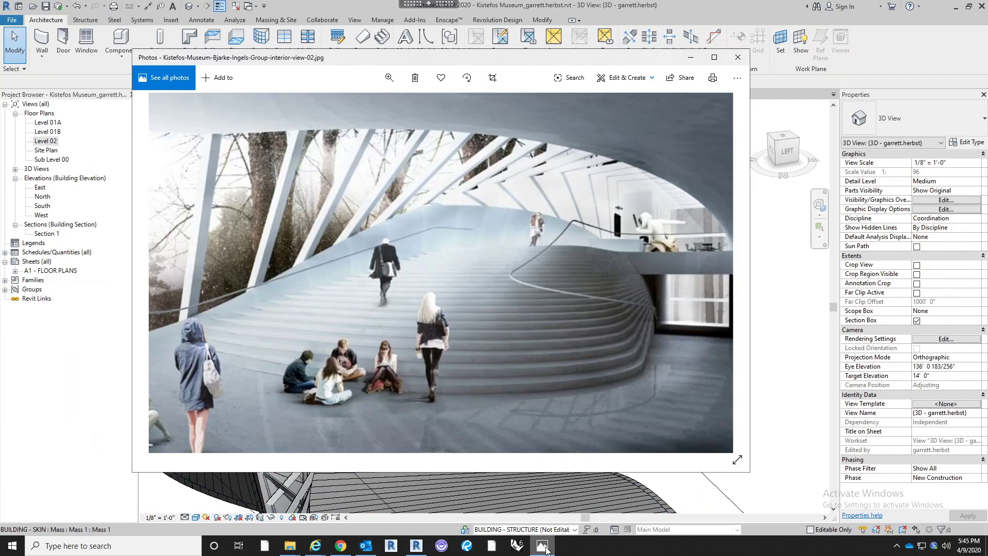
left_click(545, 548)
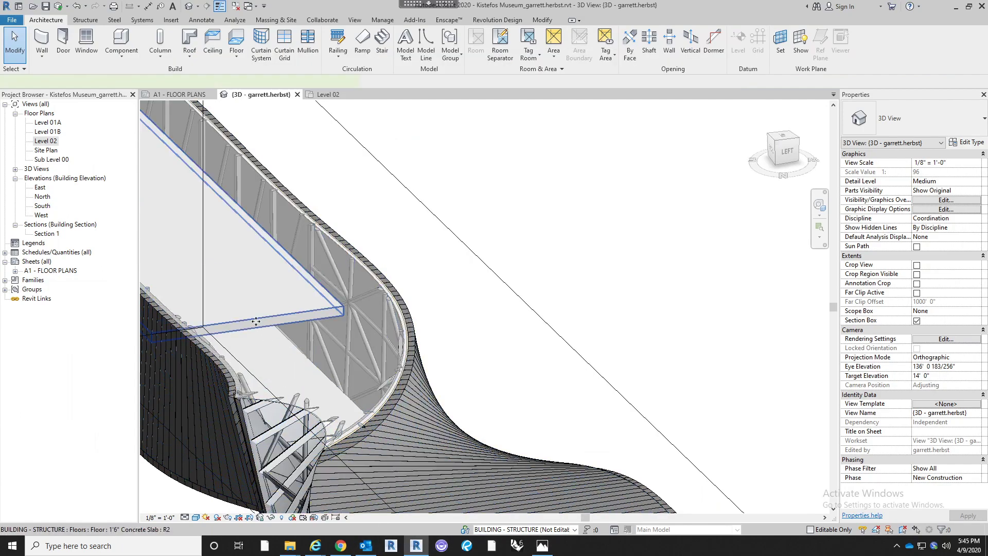
Set the structure layer thickness of the Level 02 slab's floor type to 2'
left_click(254, 320)
left_click(966, 142)
left_click(513, 239)
type("2")
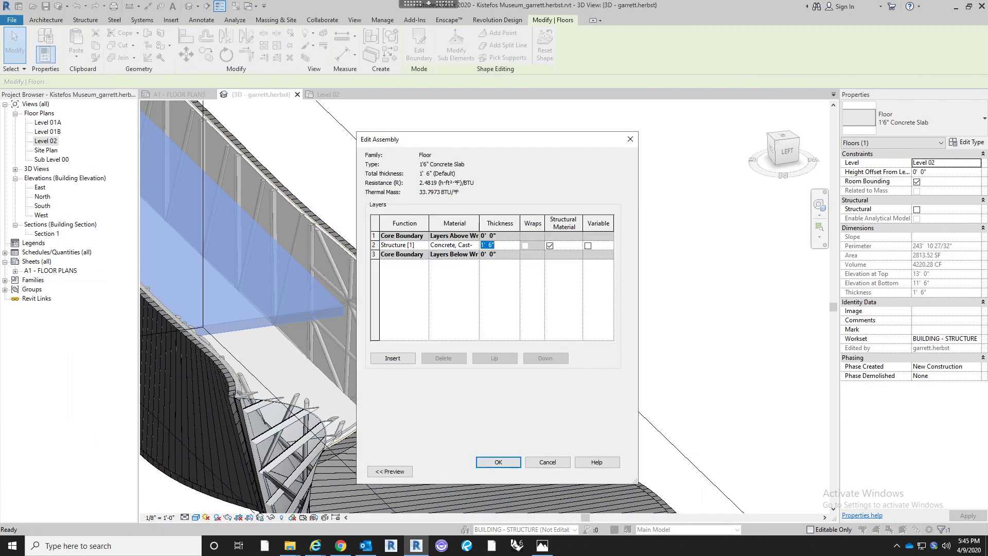
key("Tab")
left_click(509, 463)
Rename the slab's floor type as Level 02 Floor, apply the type changes, and deselect the floor
left_click(603, 191)
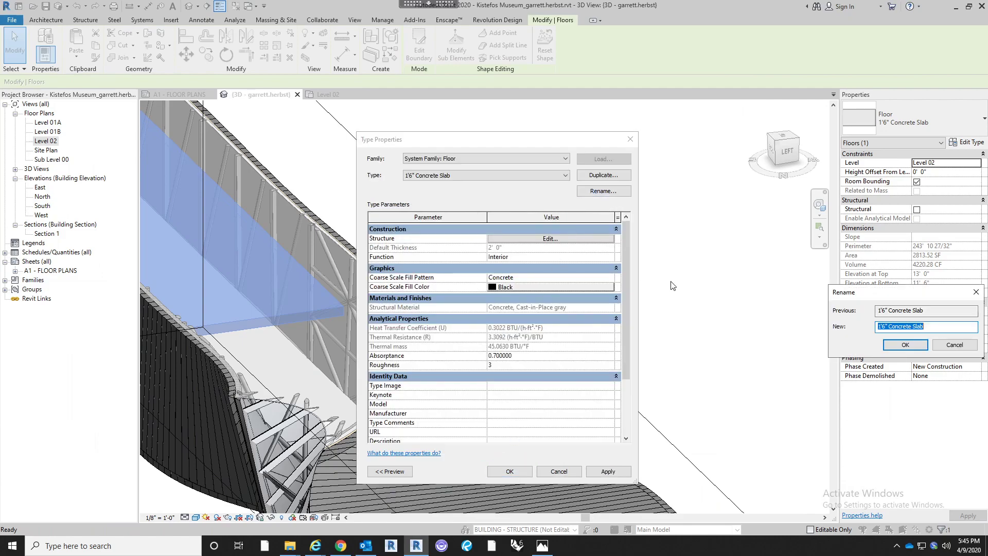
left_click_drag(893, 295, 480, 208)
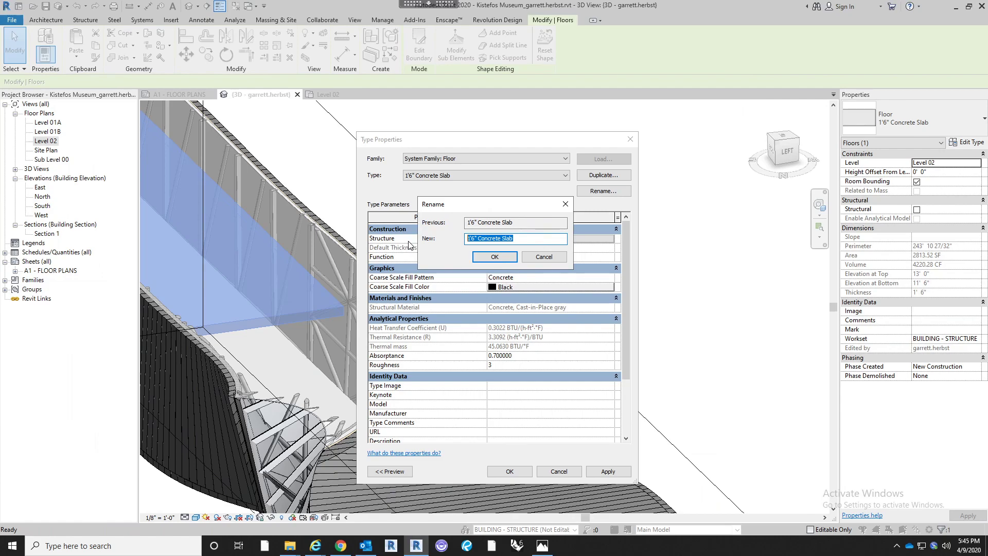
type("Level 02 Floor")
key("Return")
left_click(511, 472)
left_click(614, 226)
Lower the top of the section box to just above the Level 02 slab so it cuts away the upper walls
scroll(614, 225, "down", 1)
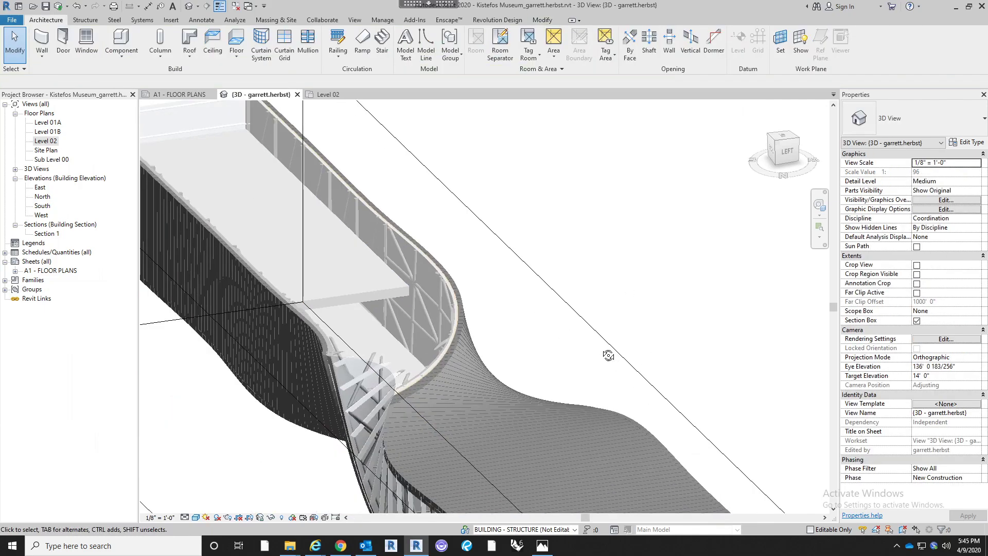
middle_click_drag(613, 356, 460, 345, "shift")
middle_click_drag(633, 357, 438, 458, "shift")
middle_click_drag(597, 202, 601, 230, "shift")
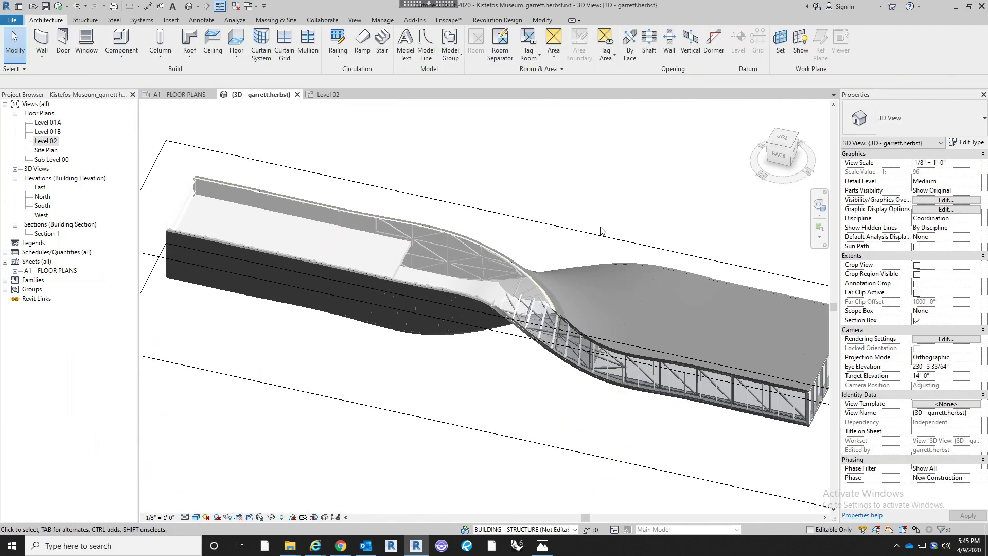
left_click(601, 231)
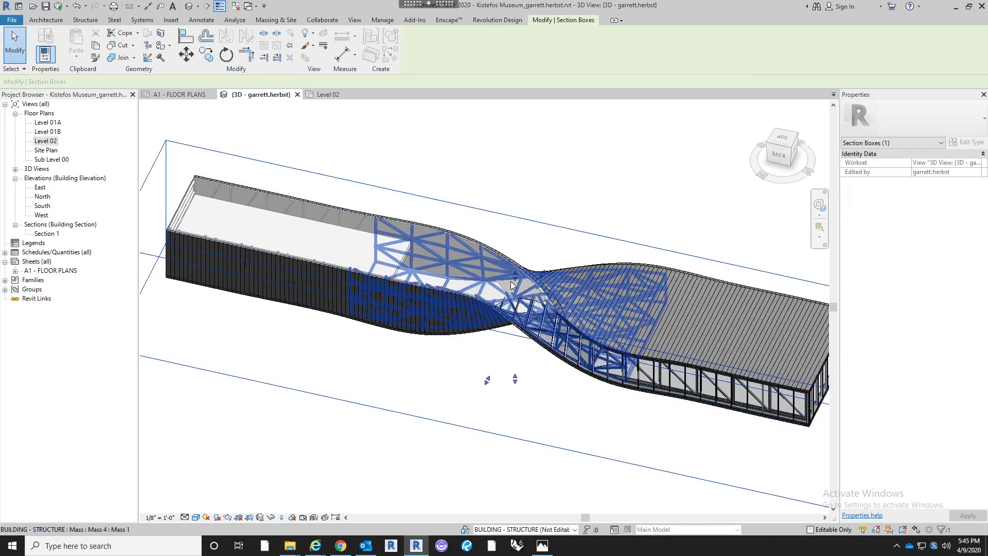
left_click_drag(513, 280, 363, 236)
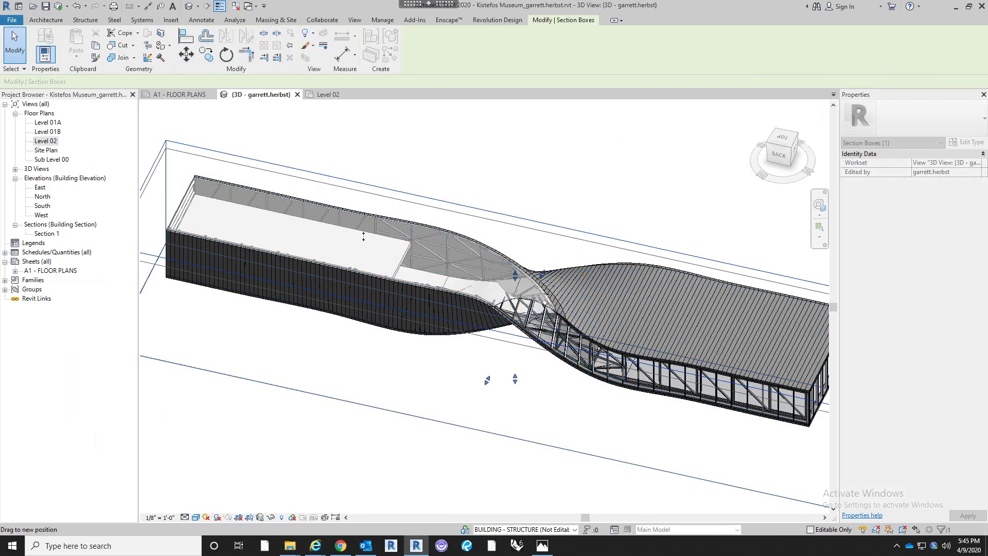
left_click_drag(214, 225, 368, 322)
middle_click_drag(341, 406, 525, 282, "shift")
left_click_drag(515, 276, 621, 405)
left_click(624, 407)
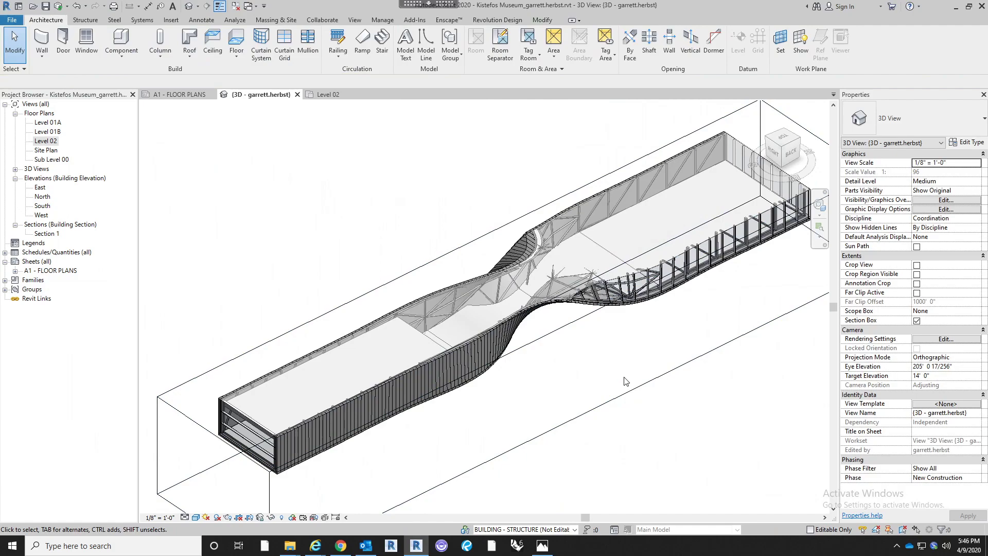
Select the Level 02 slab and examine its extent and edge toward the twist, comparing it with the interior rendering in Photos
middle_click_drag(592, 383, 443, 408, "shift")
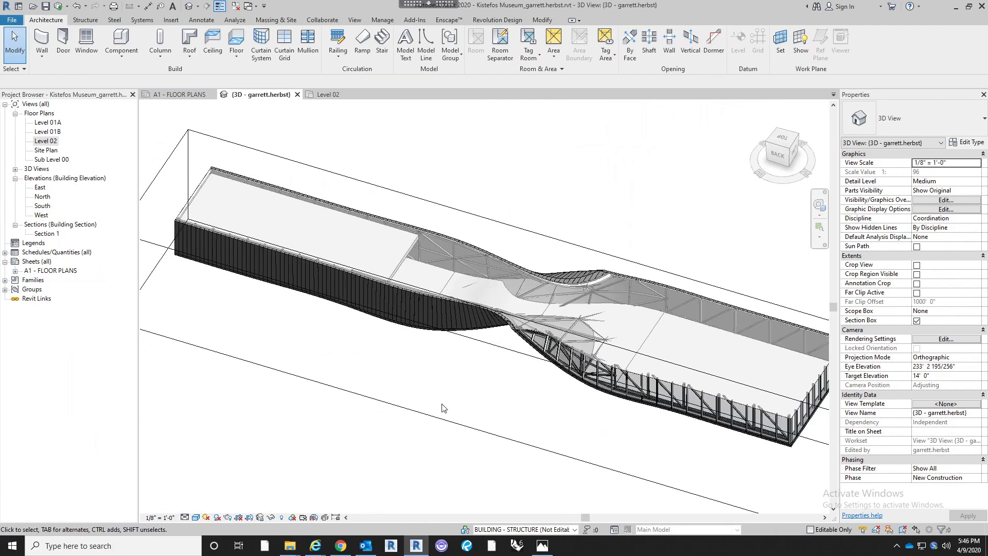
middle_click_drag(446, 395, 415, 434)
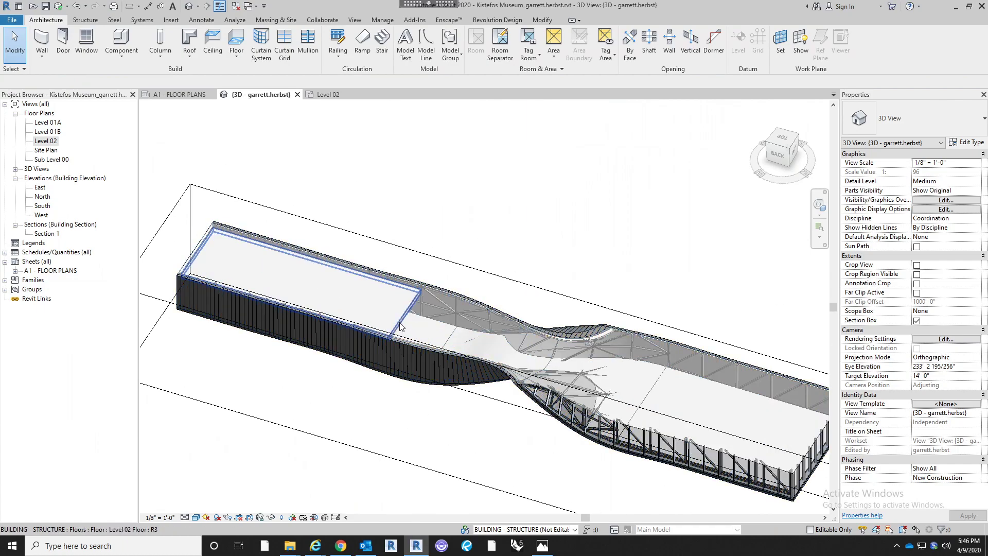
left_click(399, 323)
middle_click_drag(329, 372, 437, 422)
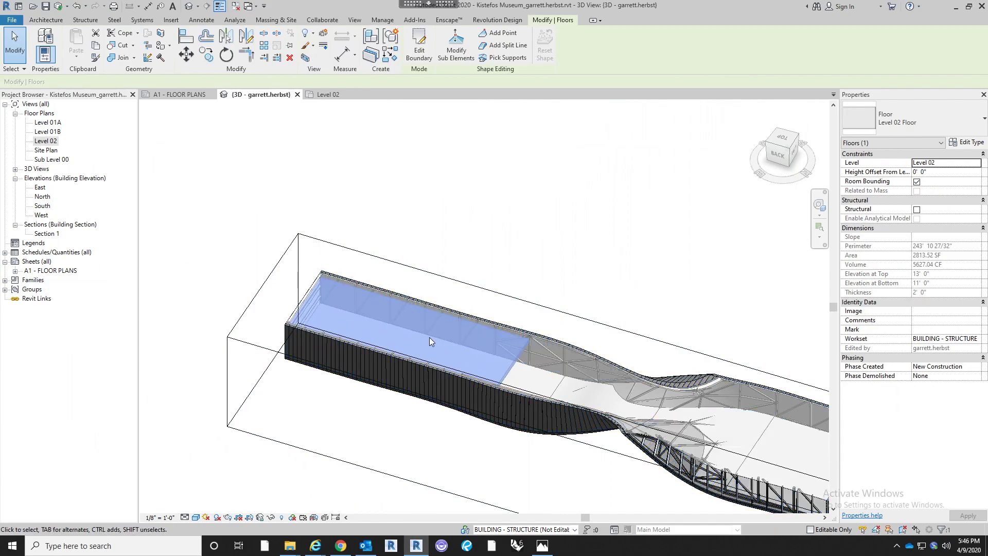
middle_click_drag(772, 448, 600, 324, "shift")
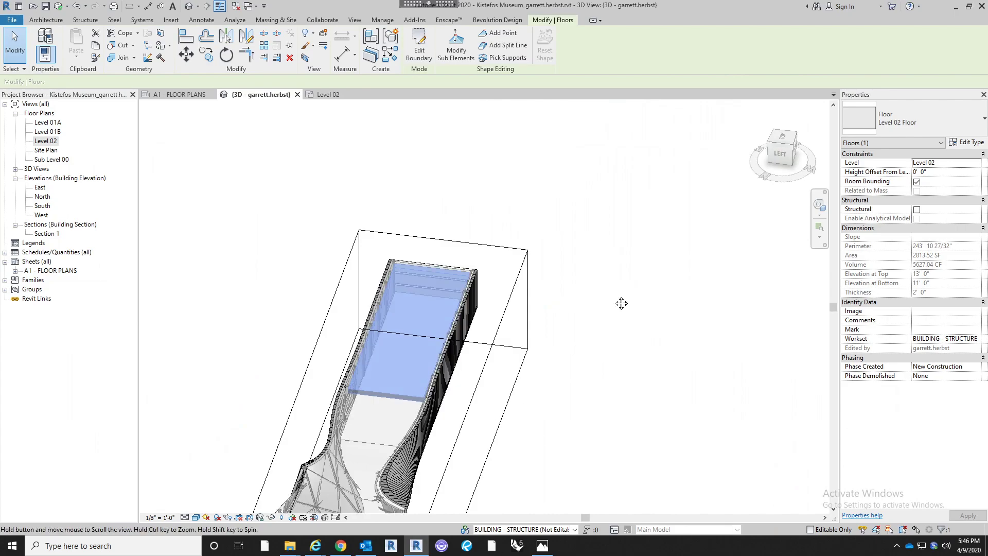
scroll(444, 444, "up", 6)
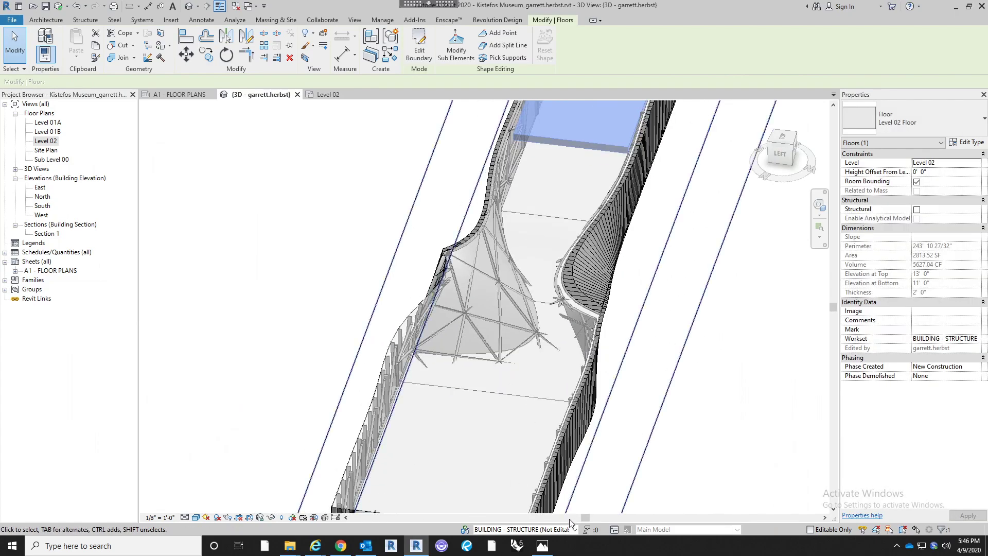
left_click(542, 547)
left_click(541, 551)
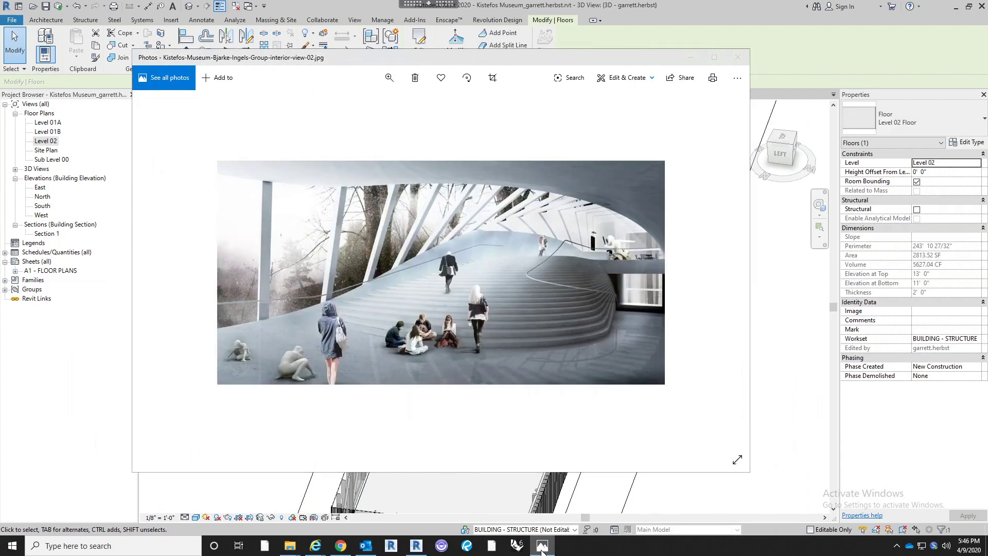
middle_click_drag(659, 249, 556, 319)
scroll(630, 288, "down", 1)
middle_click_drag(630, 288, 581, 414)
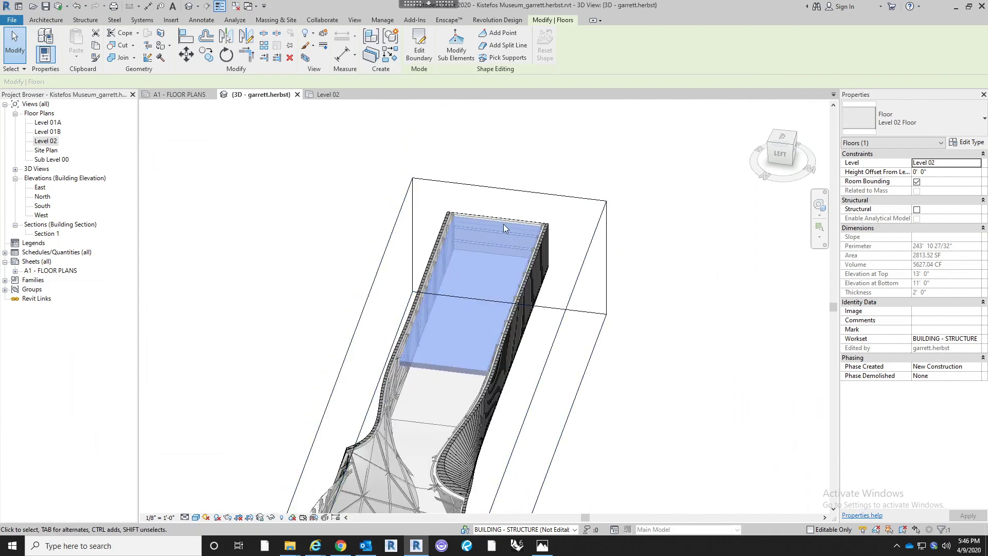
In the Level 02 plan, edit the slab's boundary by moving its far end edge inward so the slab is about 68' long
left_click(501, 282)
double_click(46, 141)
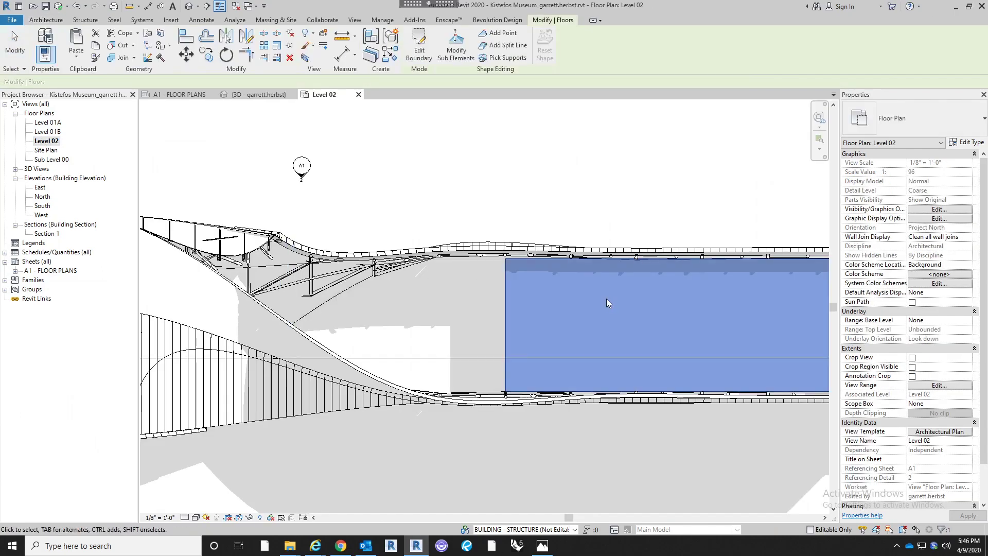
scroll(361, 267, "down", 1)
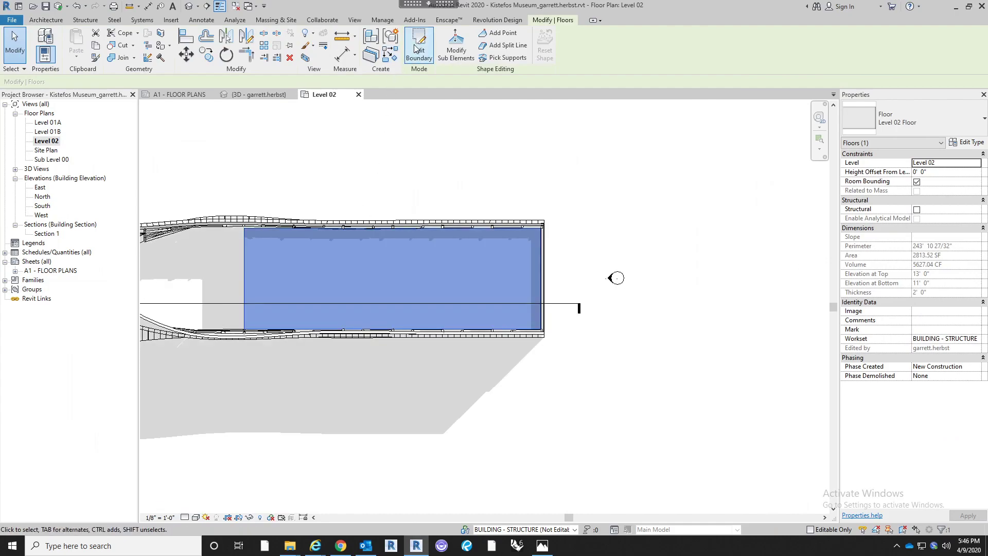
left_click(421, 55)
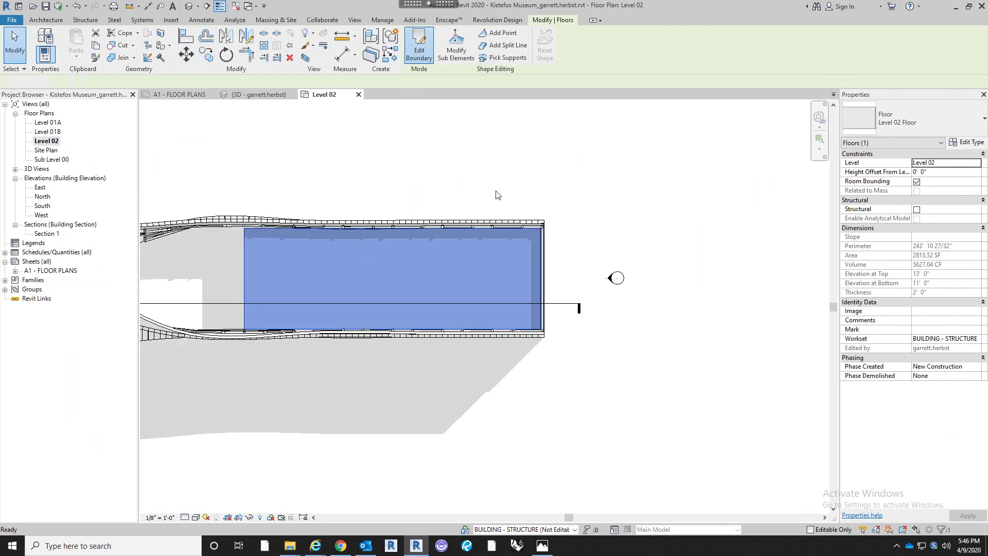
left_click(540, 257)
left_click_drag(532, 256, 465, 262)
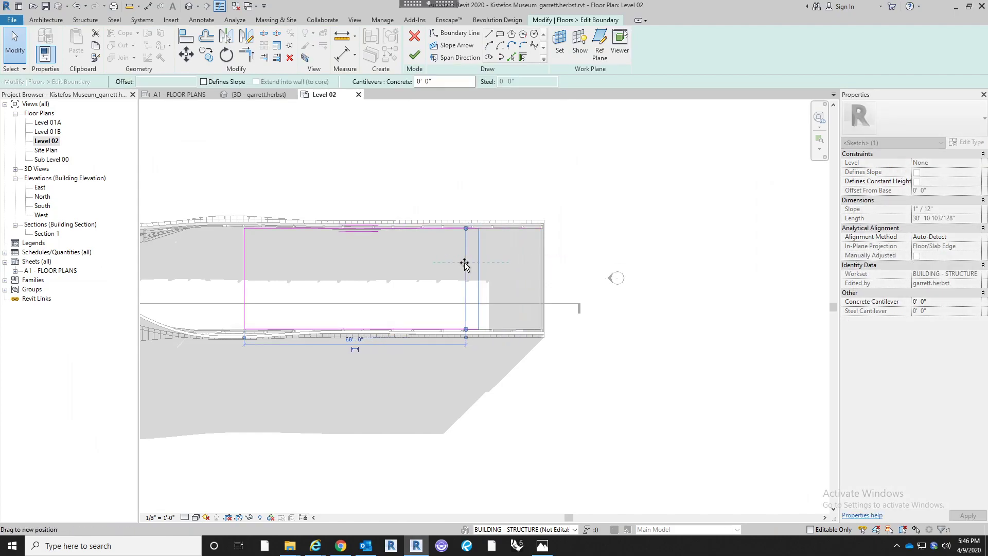
left_click(482, 190)
scroll(478, 287, "up", 2)
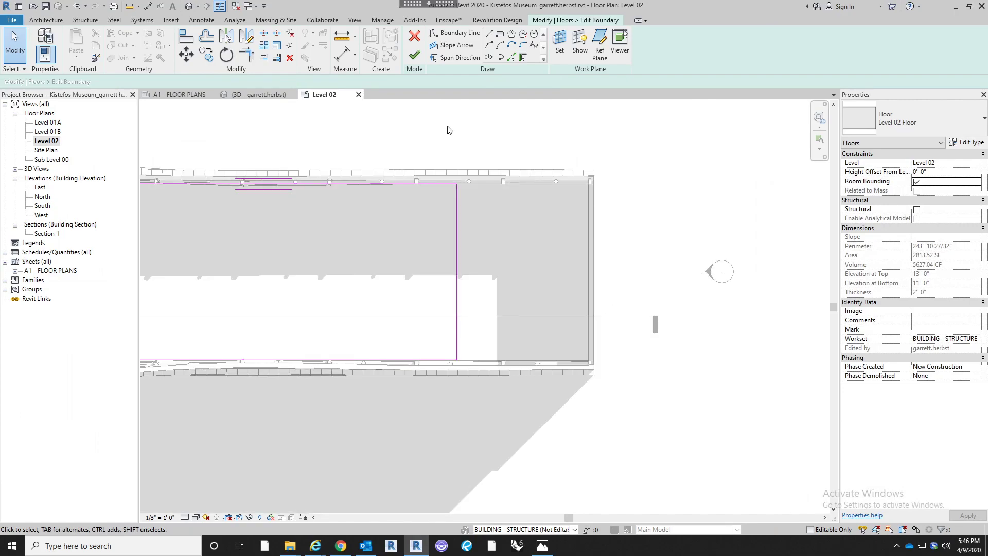
left_click(414, 55)
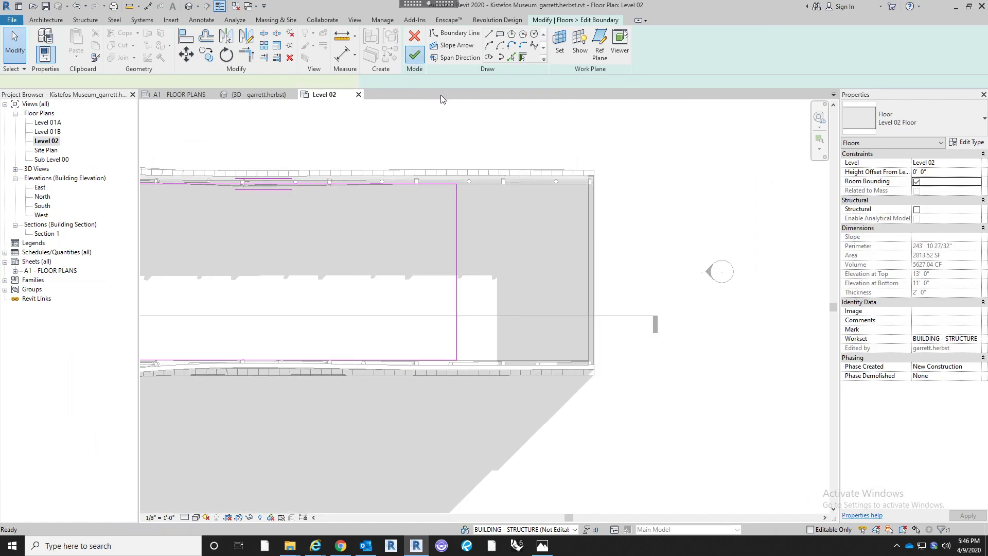
left_click(447, 115)
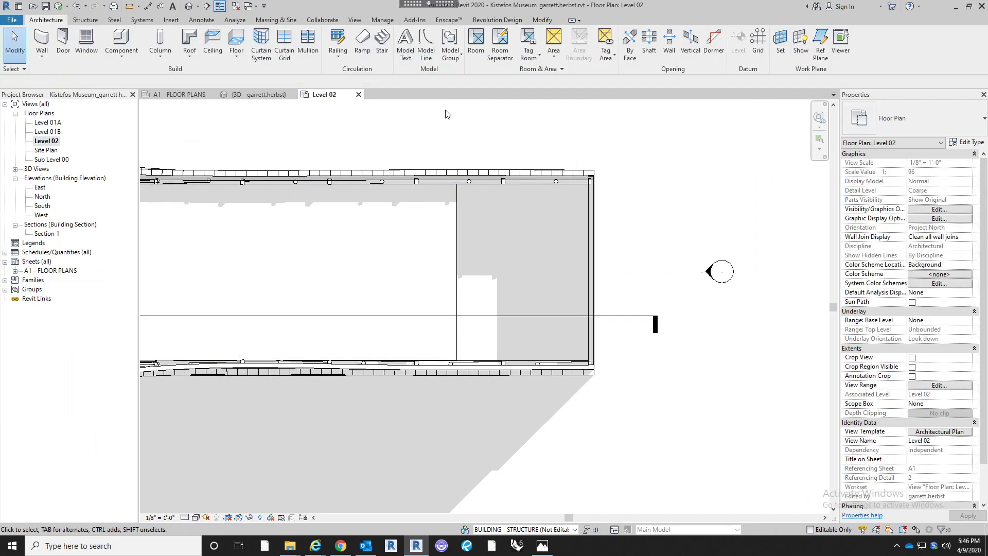
Start a new stair on Level 02 and duplicate the Steel Pan Stair type as Kistefos Stair 1
middle_click_drag(491, 250, 516, 271)
scroll(515, 270, "down", 2)
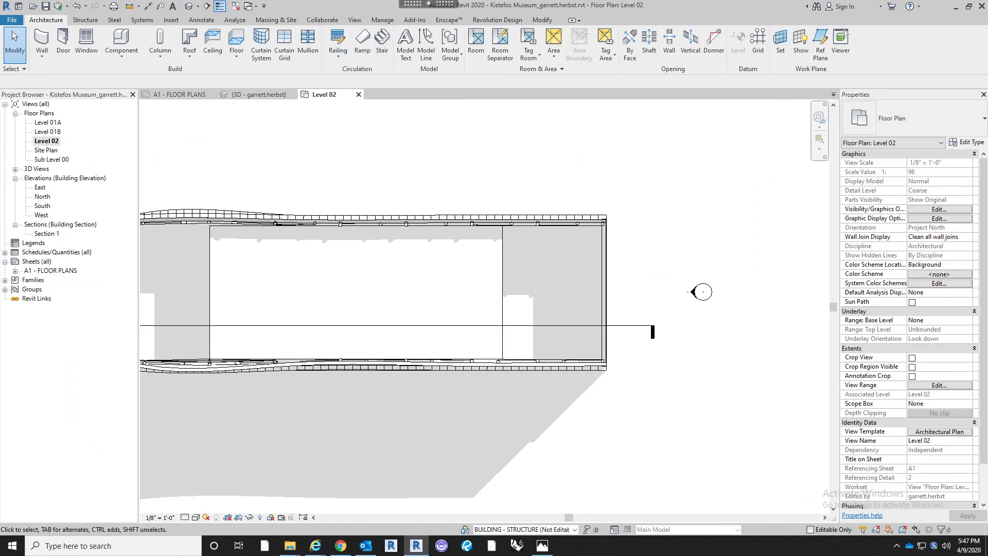
left_click(381, 50)
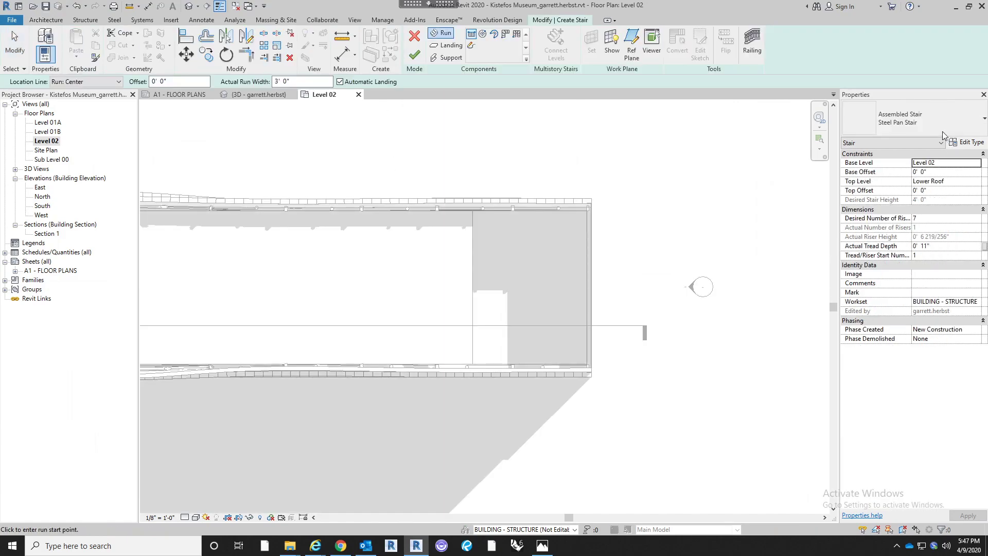
left_click(942, 131)
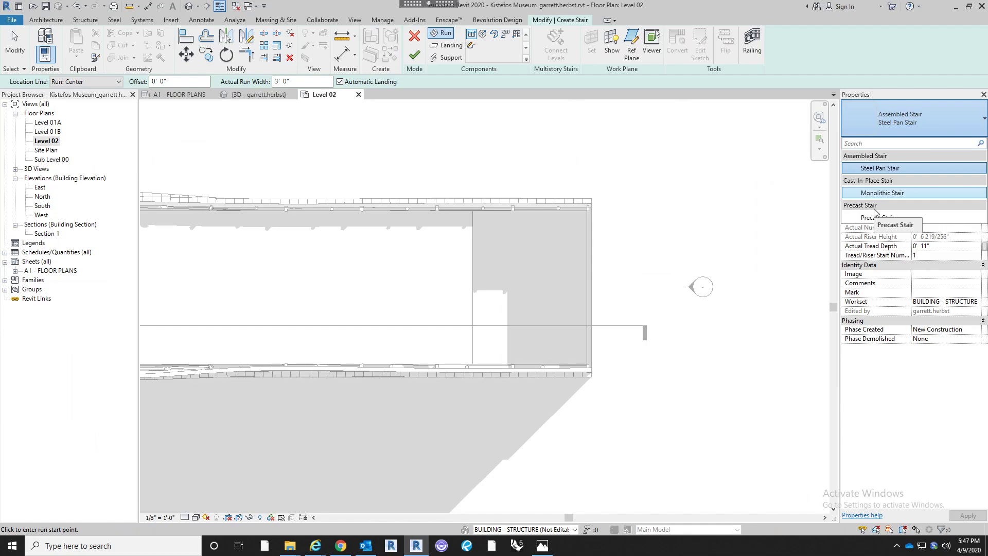
left_click(894, 169)
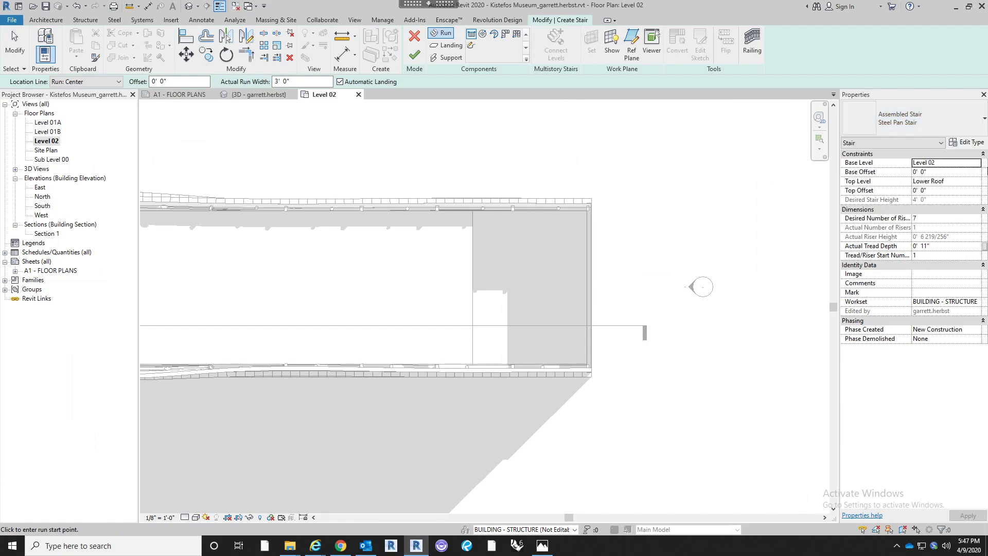
left_click(970, 142)
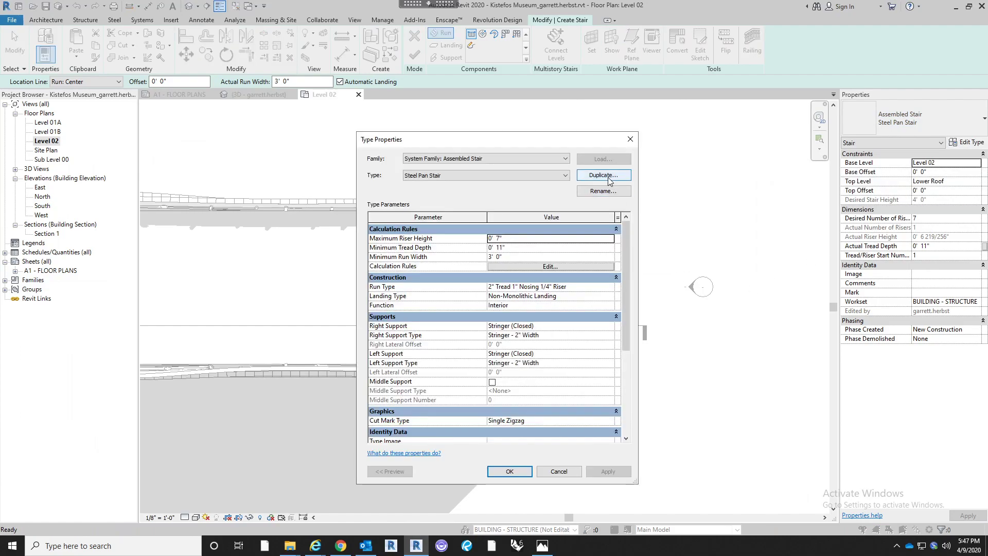
left_click(603, 175)
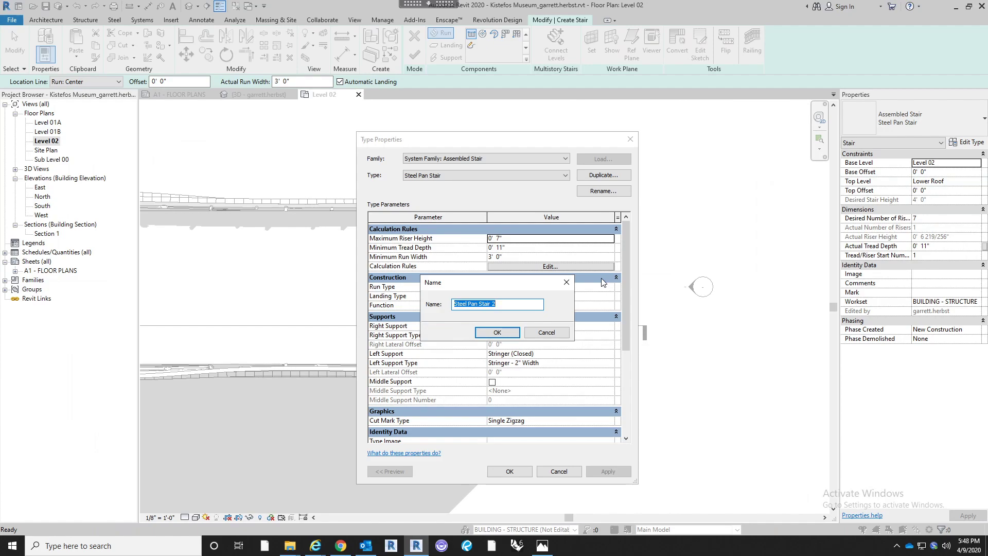
type("Kistefos")
key("Return")
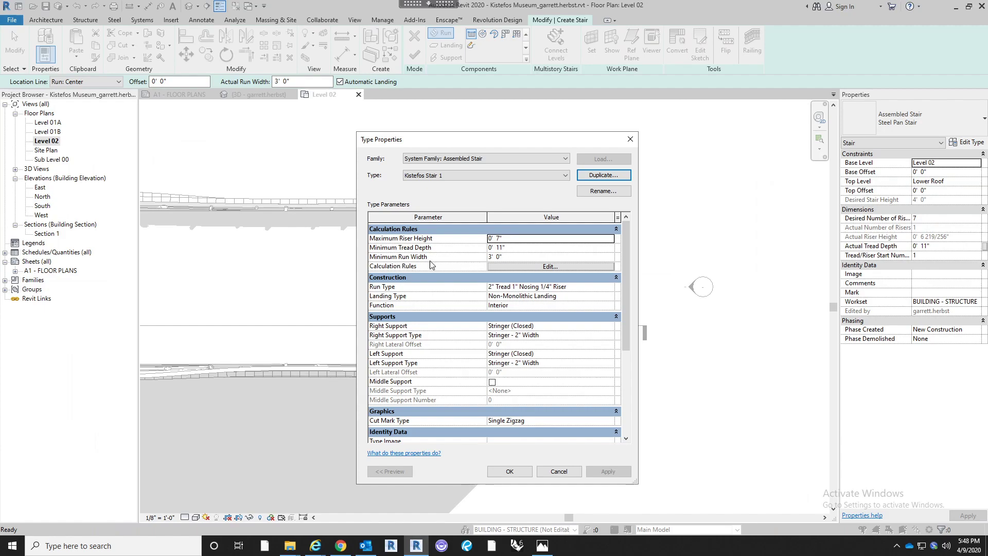
Set the tread material of Kistefos Stair 1's run type to Concrete, Cast-in-Place gray
mouse_move(624, 275)
left_mouse_down()
mouse_move(625, 285)
mouse_move(628, 268)
left_mouse_up()
double_click(609, 287)
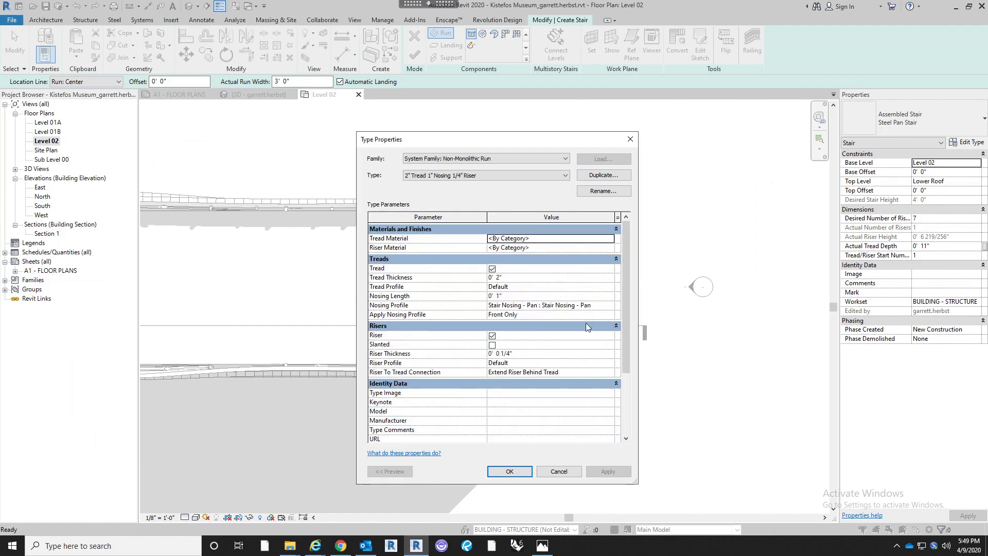
left_click(559, 471)
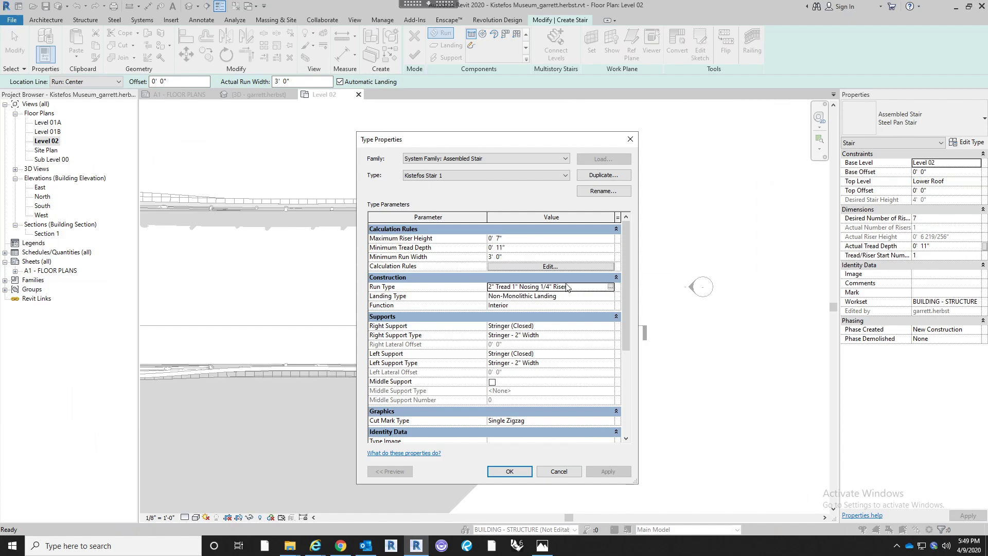
left_click(611, 287)
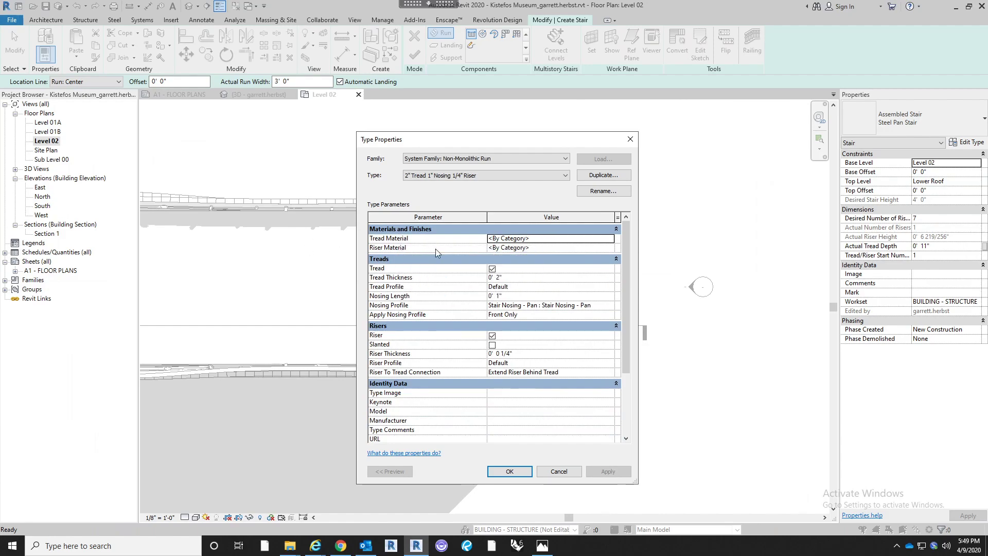
left_click(610, 238)
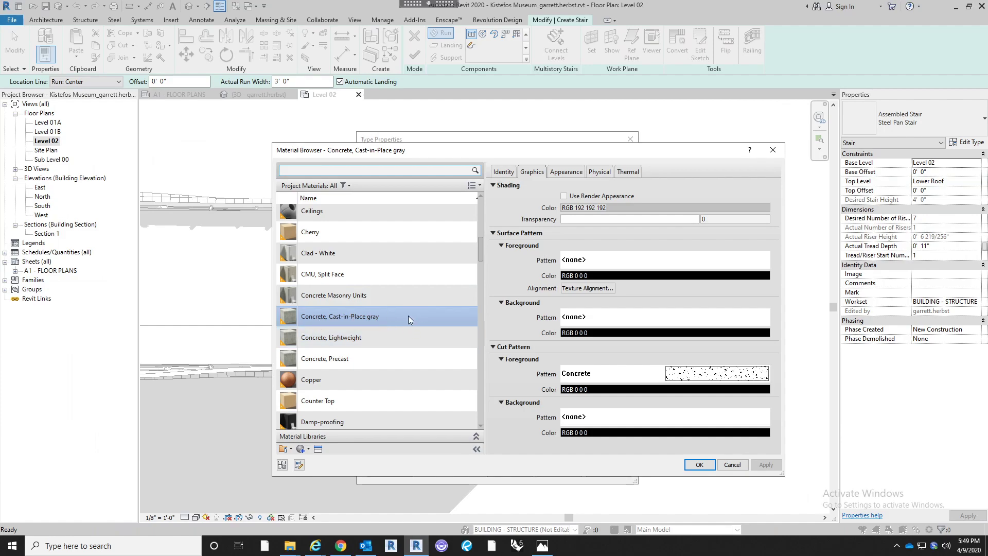
left_click(698, 465)
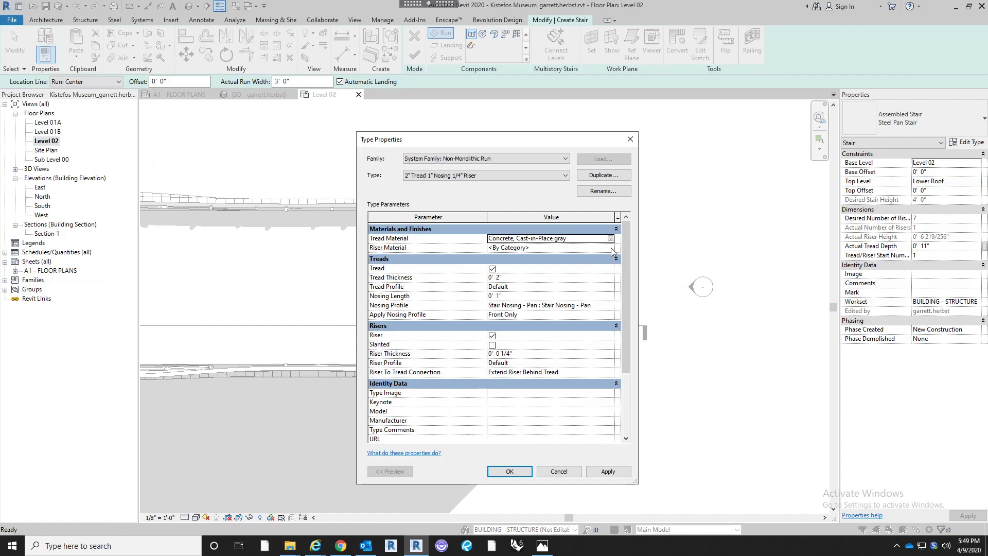
Set the run type's riser thickness to 0 and accept the run type settings
double_click(578, 356)
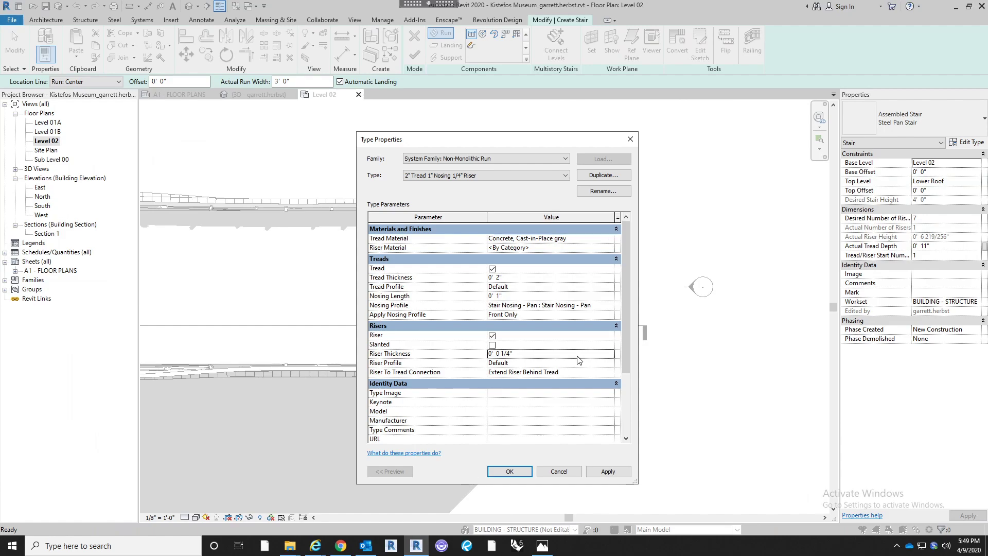
type("0")
key("Return")
left_click(506, 474)
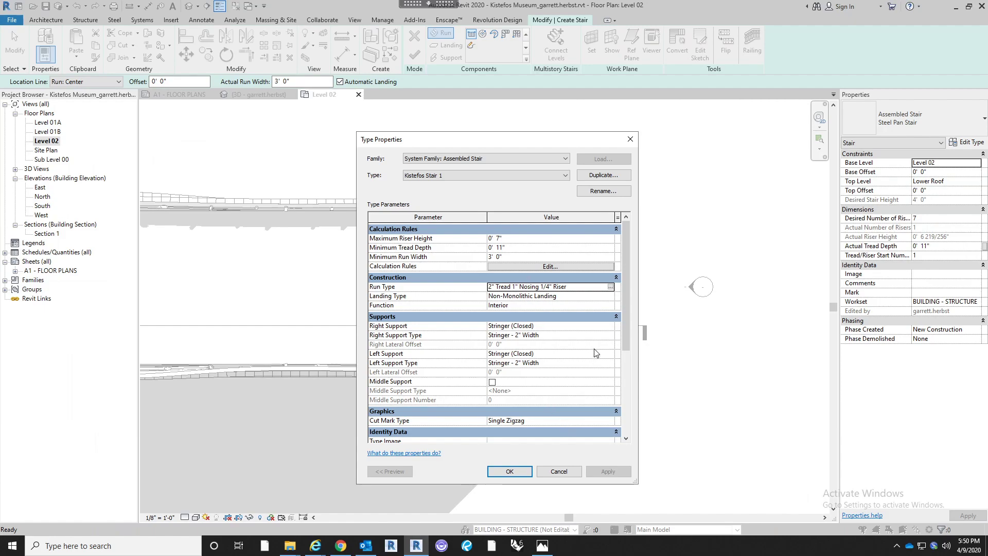
Set the stair type's right and left supports to None and enable its middle support
left_click(610, 326)
left_click(611, 326)
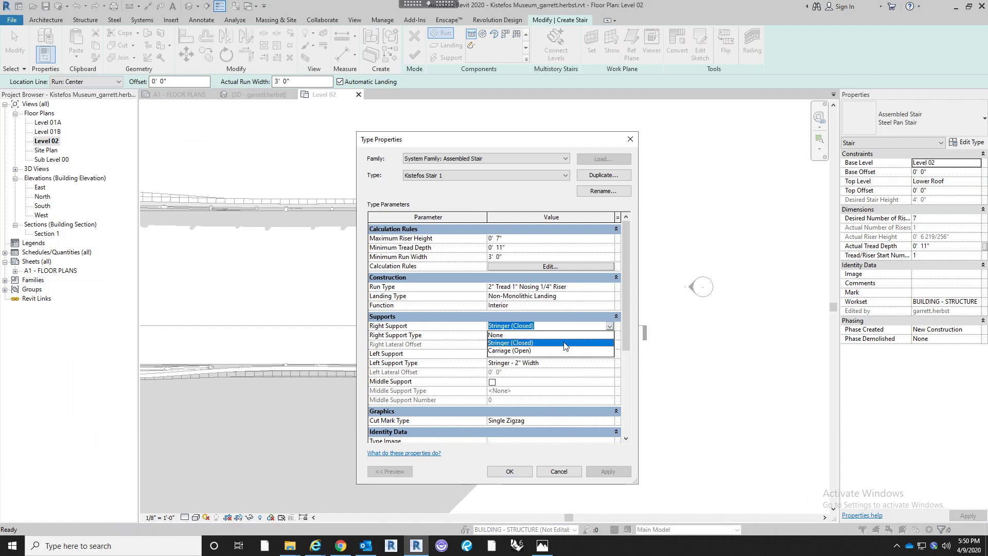
left_click(502, 343)
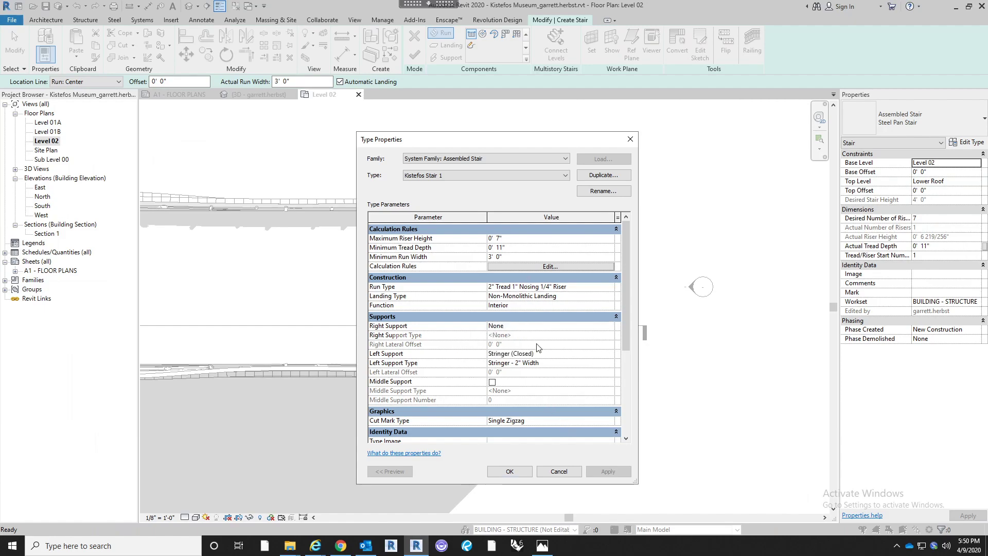
left_click(611, 354)
left_click(610, 353)
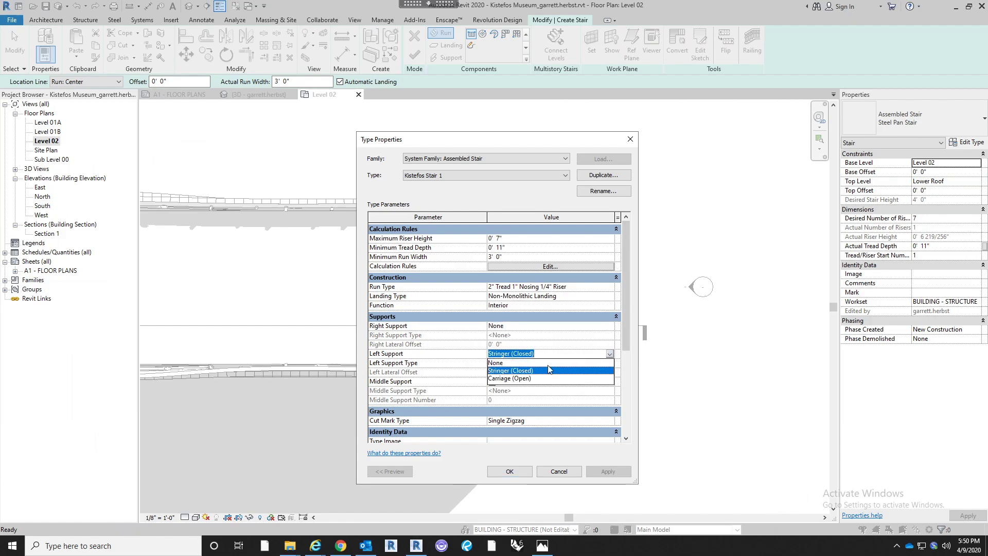
left_click(549, 363)
left_click(493, 382)
Set the material of the Carriage - 2" Width middle support type to Stainless Steel
left_click(610, 393)
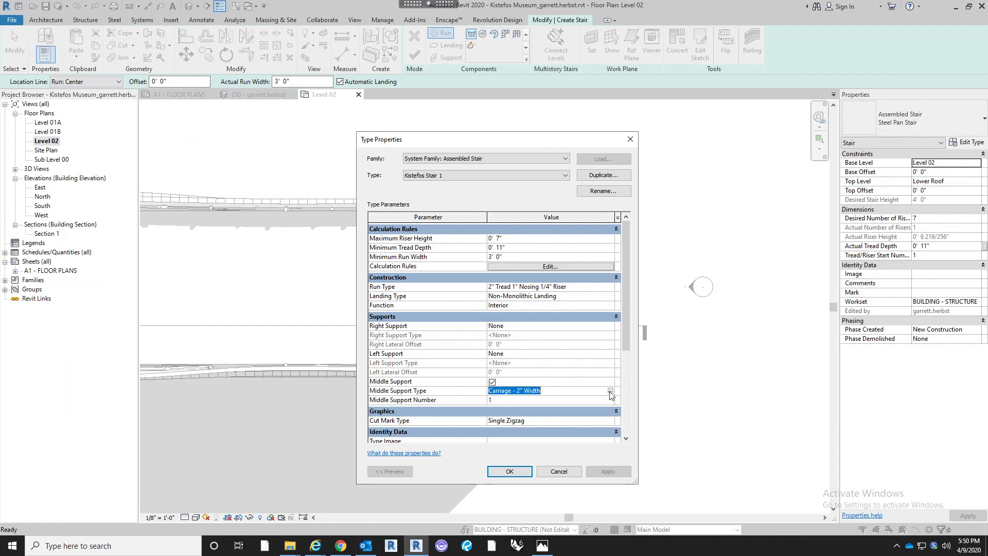
left_click(611, 391)
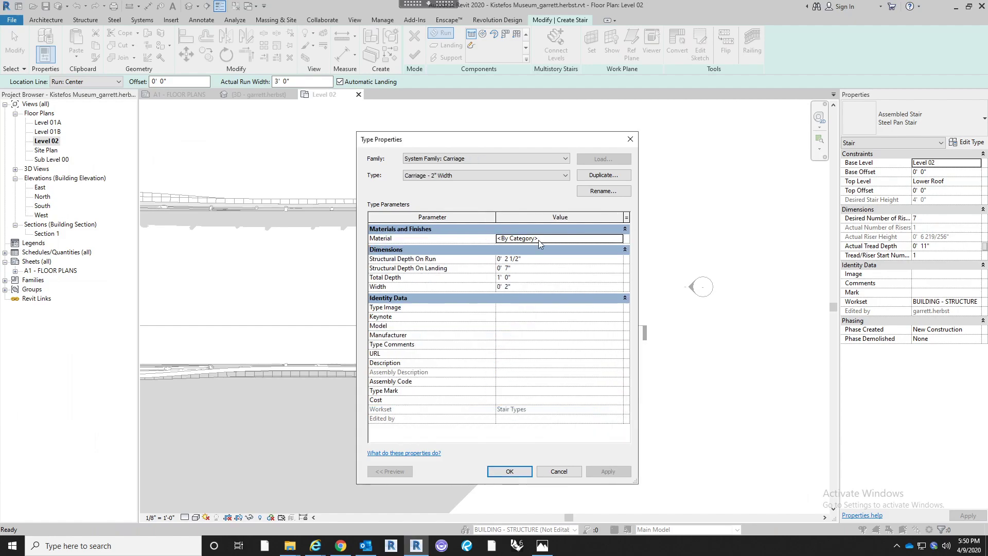
left_click(520, 472)
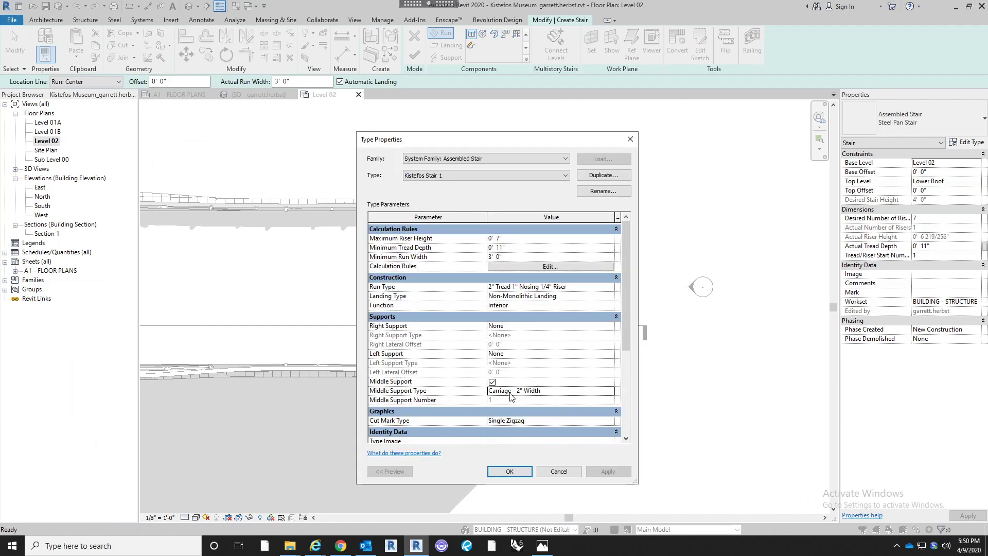
left_click(610, 392)
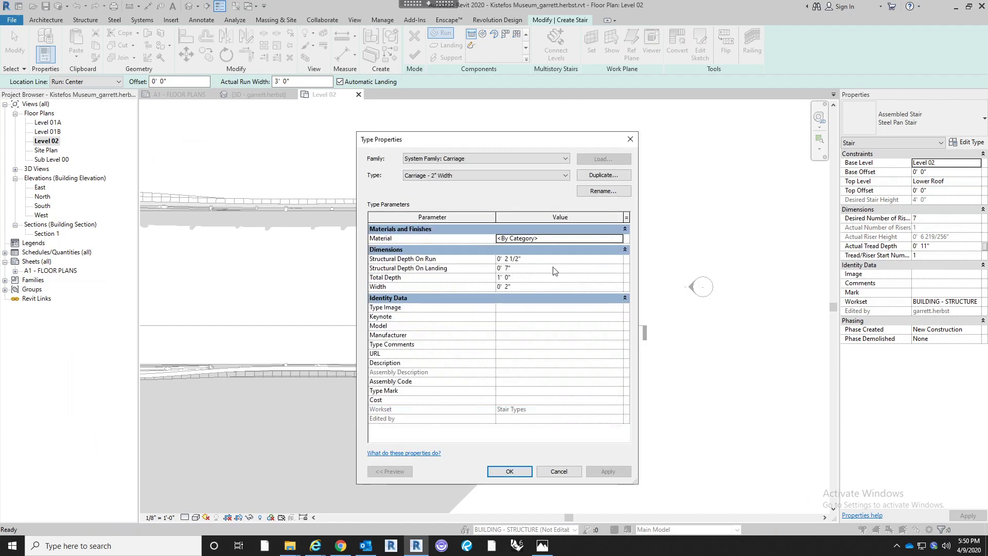
left_click(624, 238)
type("steel")
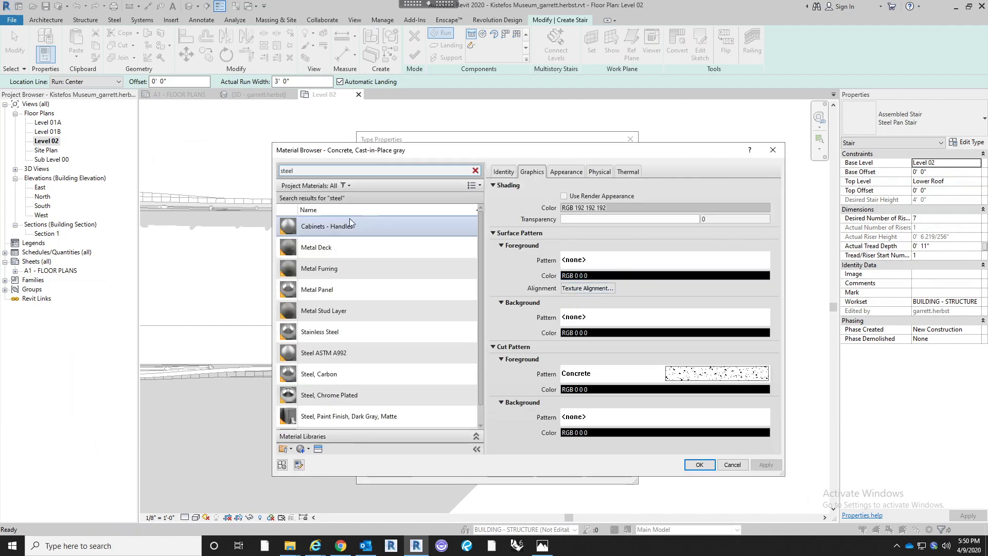
left_click(319, 332)
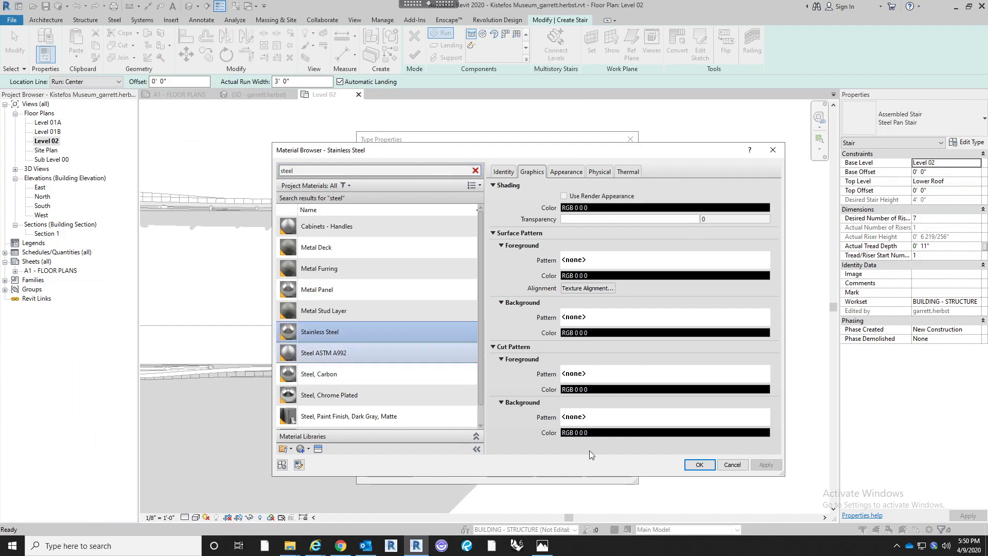
left_click(699, 465)
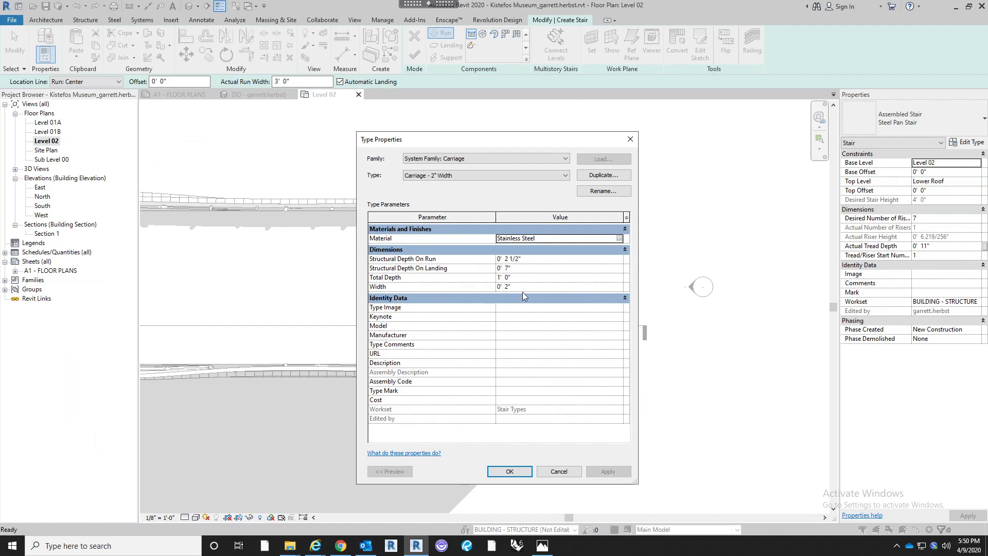
left_click(523, 472)
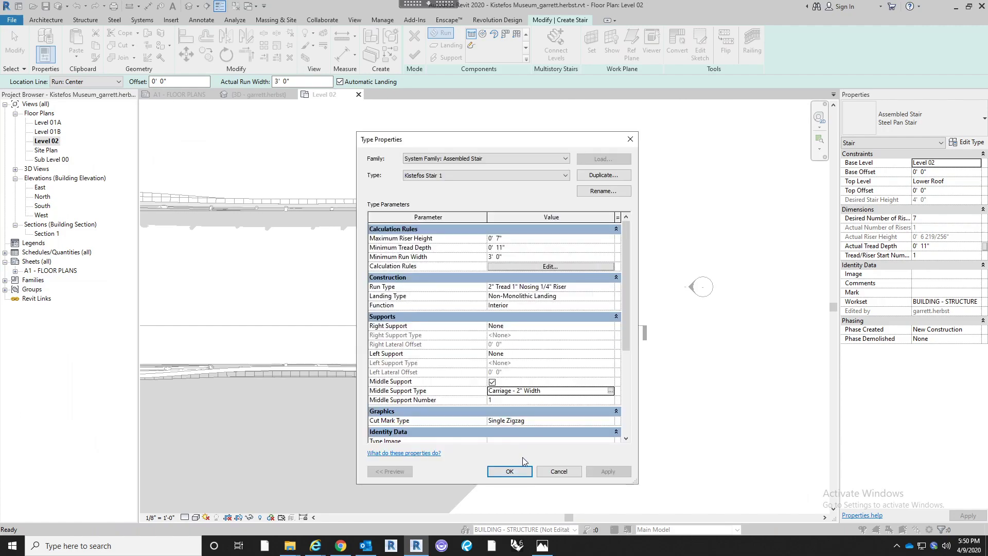
Review the remaining Kistefos Stair 1 type parameters and accept the type for the new stair
scroll(535, 327, "down", 3)
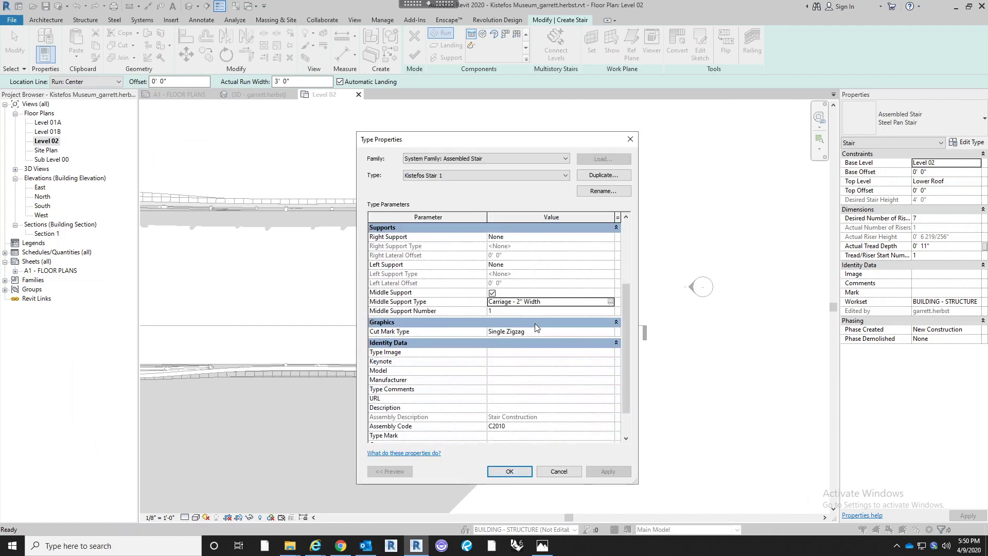
scroll(535, 327, "down", 2)
left_click(509, 472)
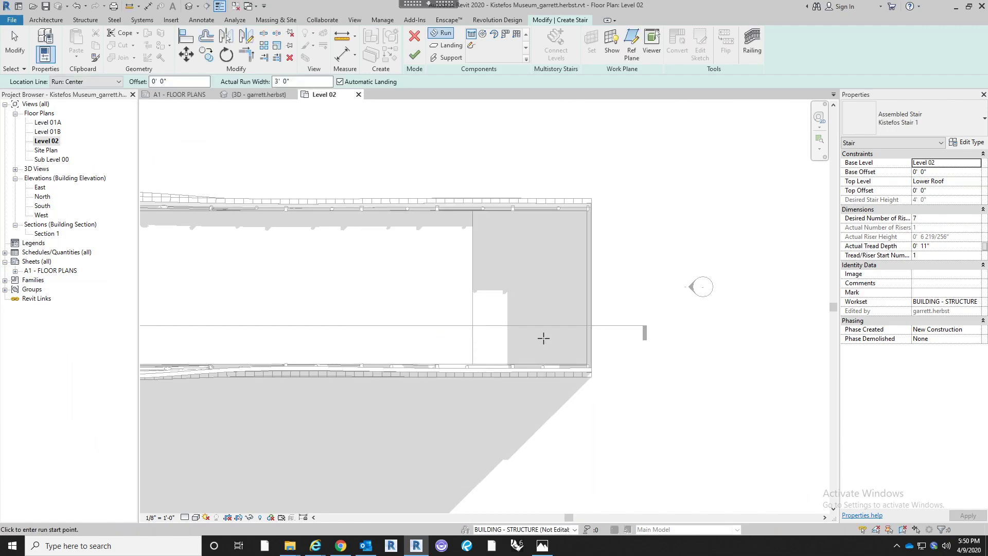
scroll(530, 296, "up", 2)
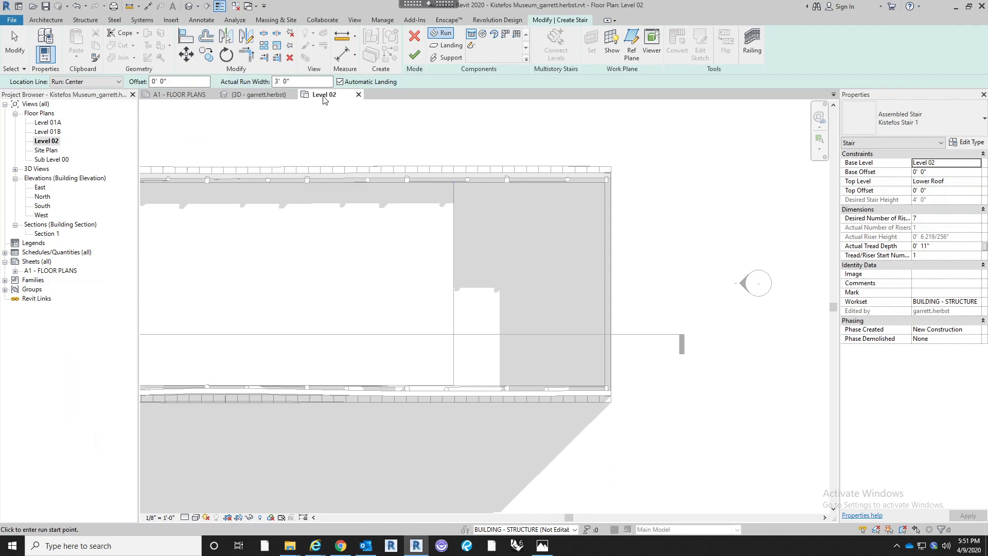
Set the actual run width to 10' 0" and try to start a run at the Level 02 slab's end edge
left_click(282, 85)
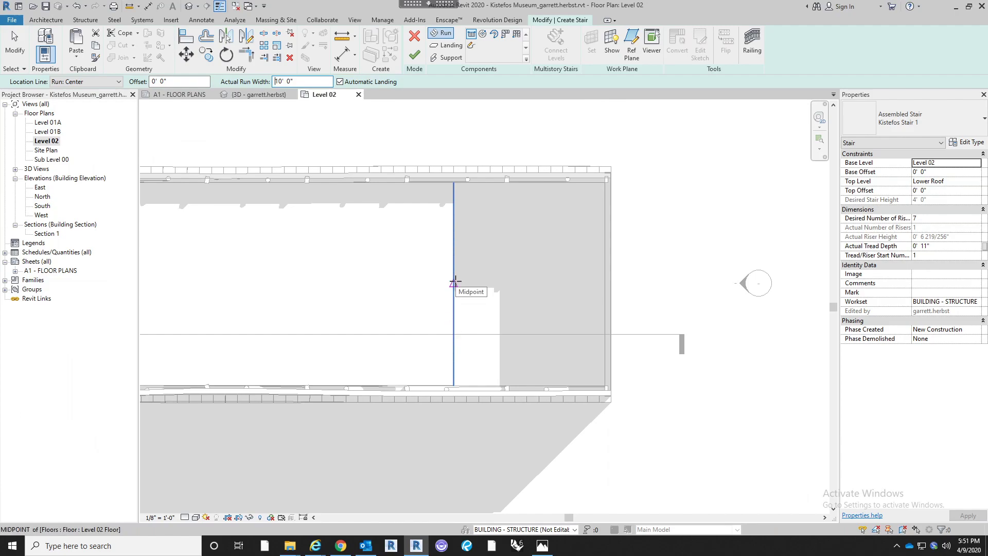
left_click(453, 327)
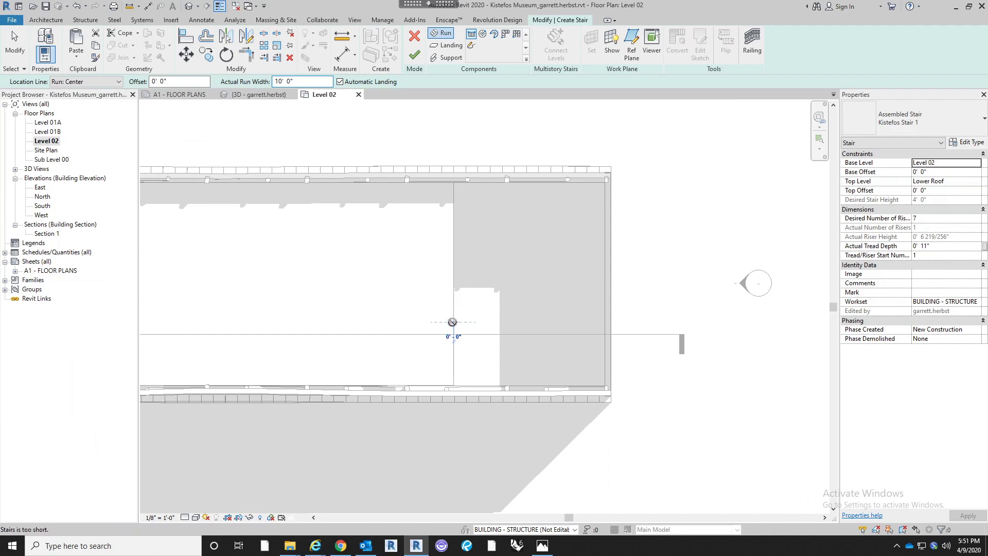
key("Escape")
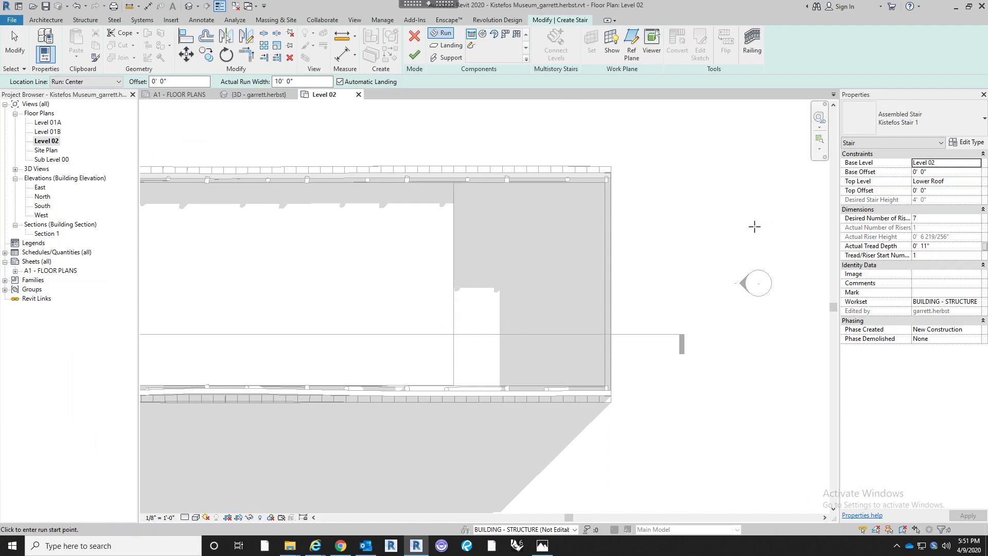
Set the stair's base level to Level 01A and its top level to Level 02
left_click(979, 167)
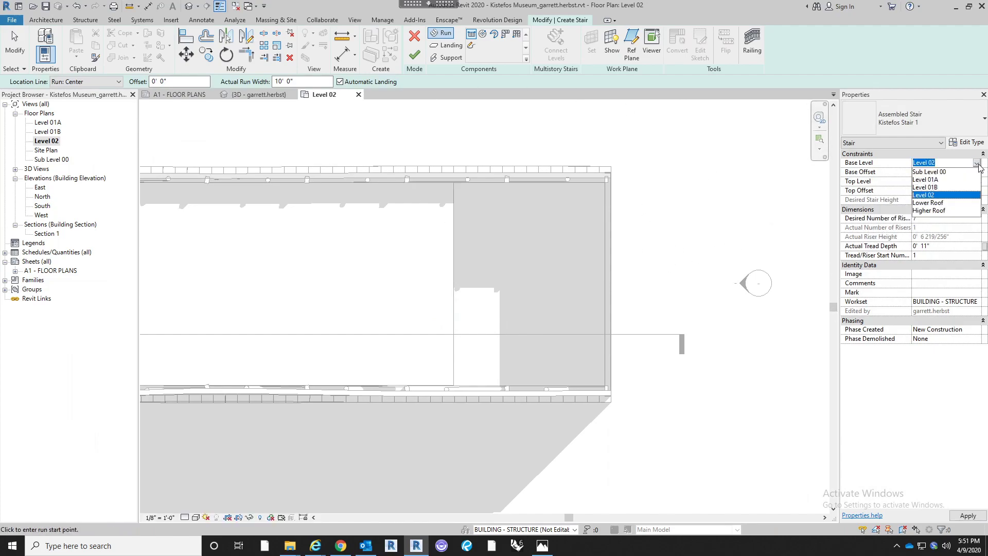
left_click(937, 179)
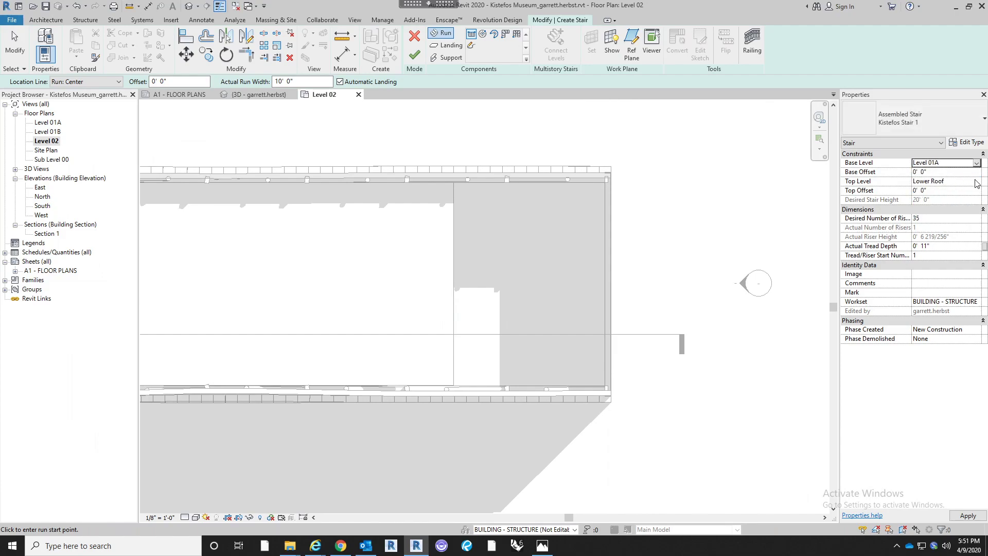
left_click(975, 183)
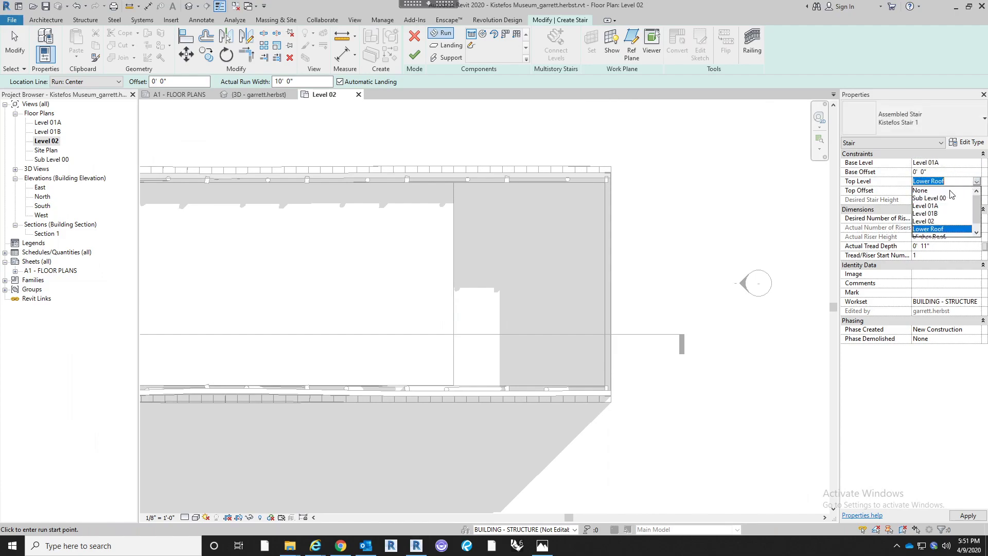
left_click(937, 221)
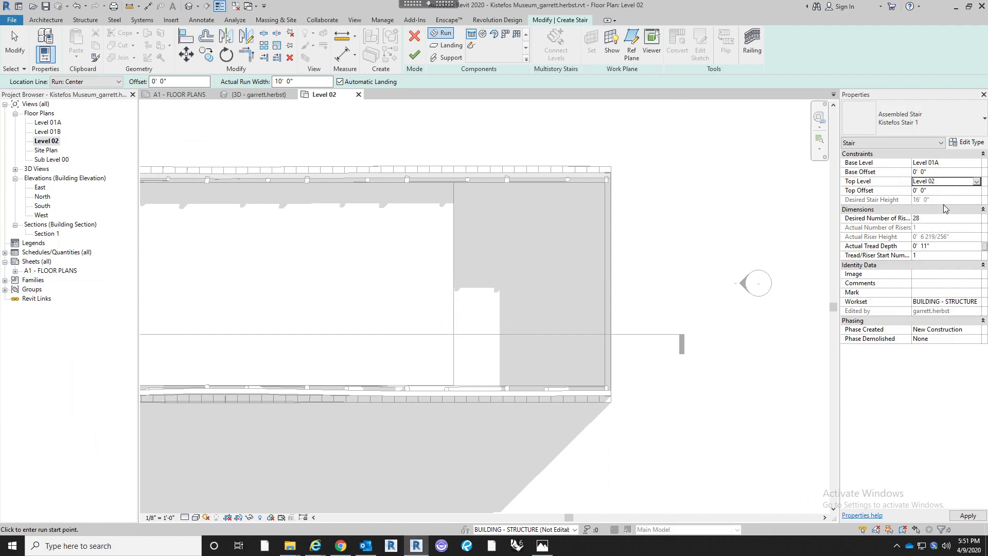
In Section 1, dimension the height from the ground level line to the museum floor and inspect the opposite end
double_click(53, 234)
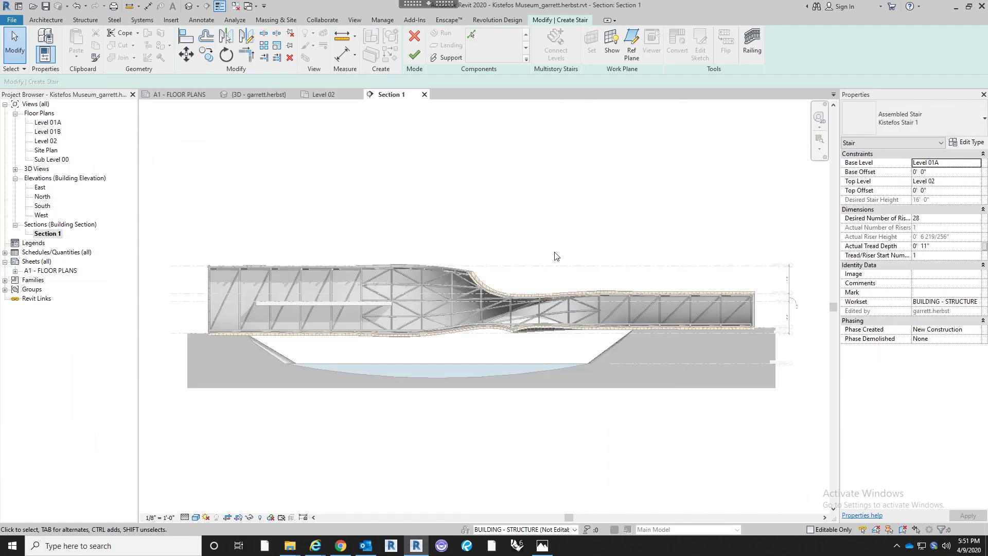
scroll(319, 314, "up", 4)
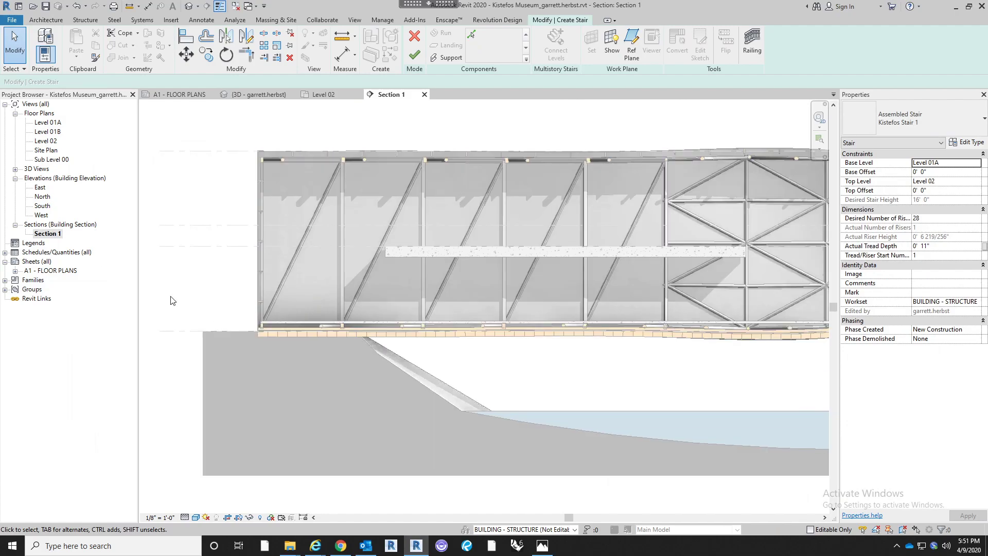
scroll(214, 286, "up", 3)
middle_click_drag(213, 286, 319, 287)
left_click(342, 54)
left_click(299, 347)
left_click(378, 322)
left_click(295, 292)
scroll(287, 361, "down", 3)
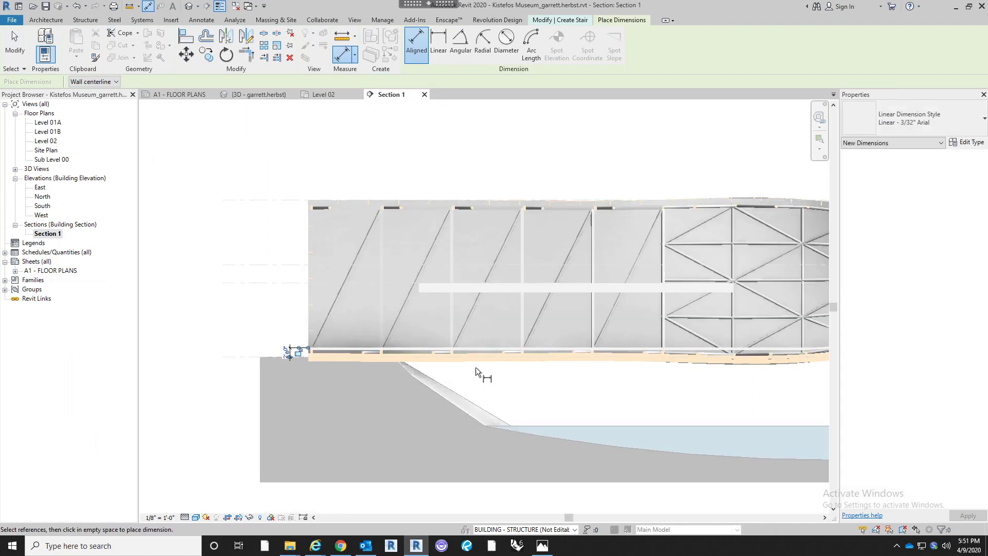
scroll(489, 366, "down", 4)
middle_click_drag(710, 400, 523, 390)
scroll(658, 381, "up", 3)
scroll(658, 381, "down", 4)
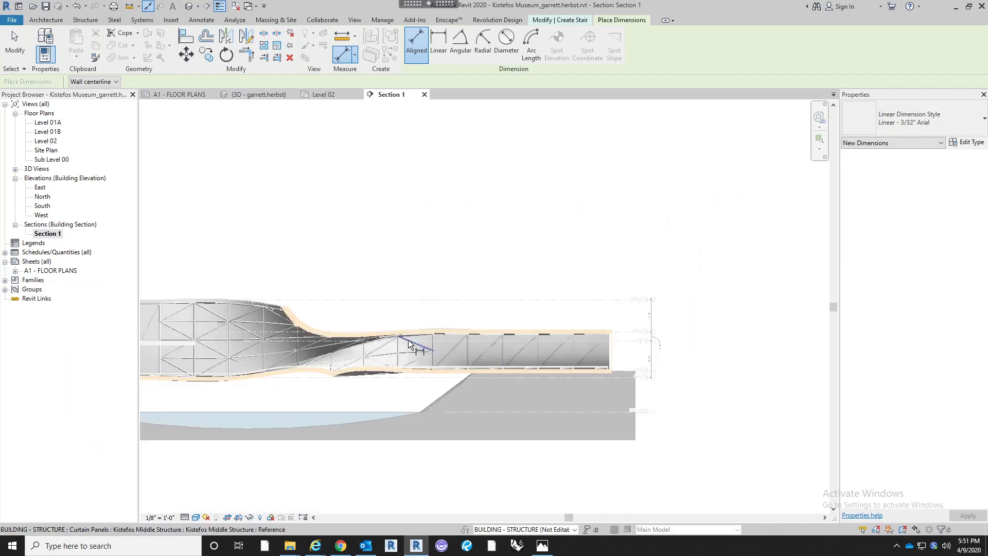
Return to the Level 02 floor plan and set the stair's base offset to 2' 0"
double_click(44, 140)
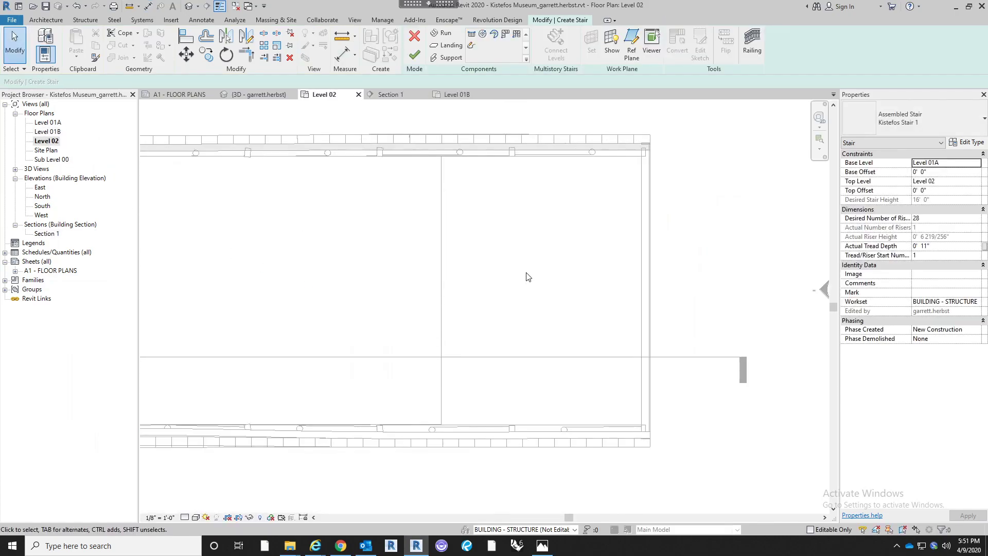
left_click(932, 173)
type("2")
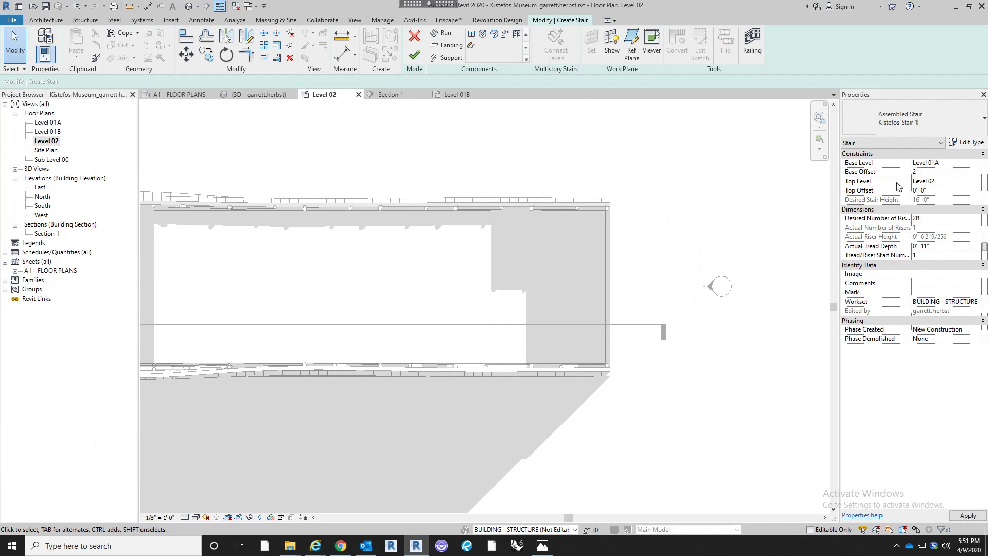
key("Return")
Try a straight 12-riser run about 10' 1" long perpendicular to the slab's end edge, and undo it
left_click(442, 32)
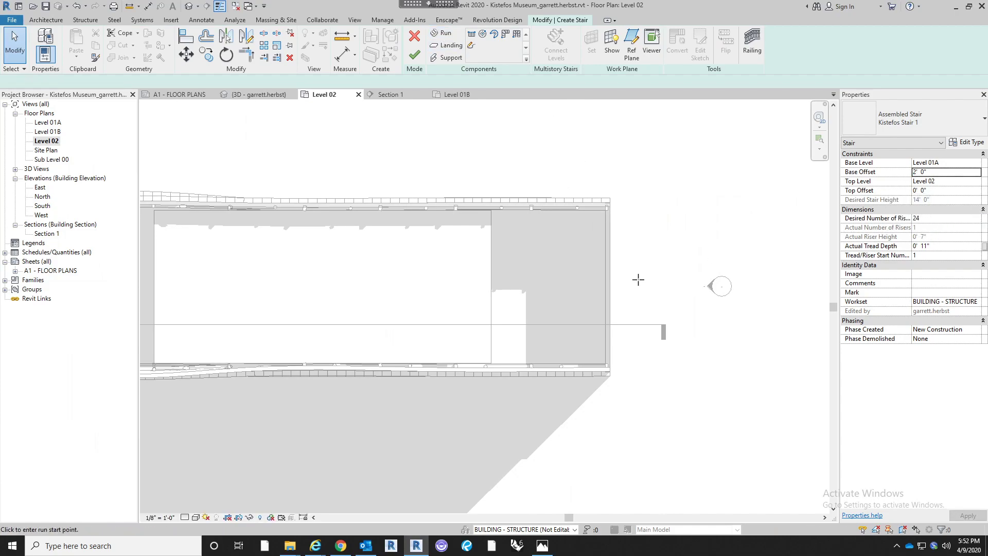
scroll(592, 304, "up", 2)
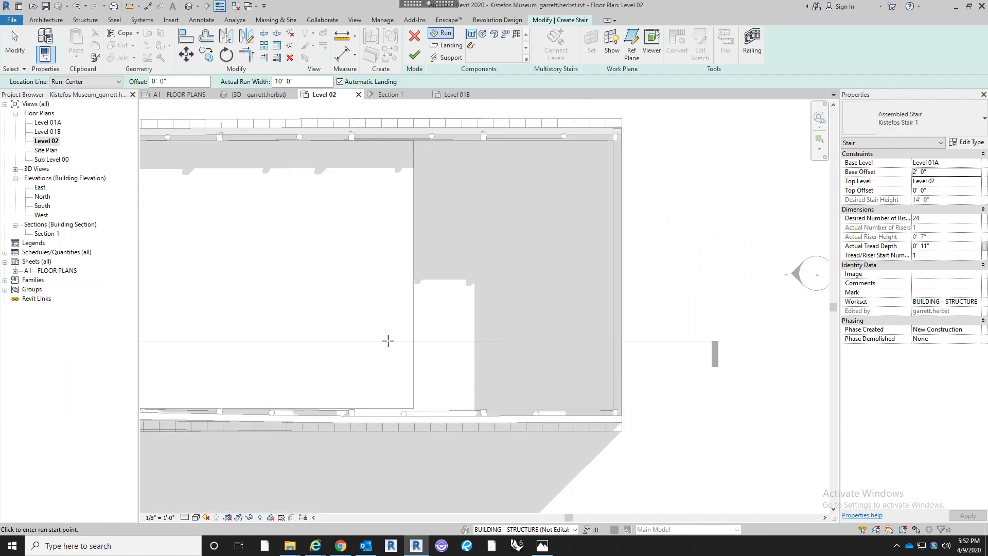
left_click(414, 325)
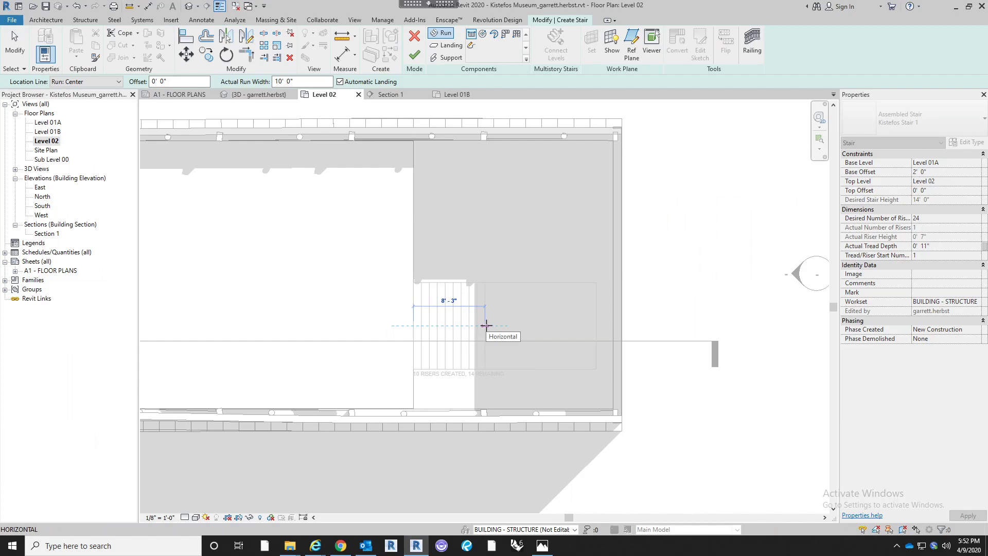
scroll(486, 325, "up", 2)
scroll(486, 325, "up", 1)
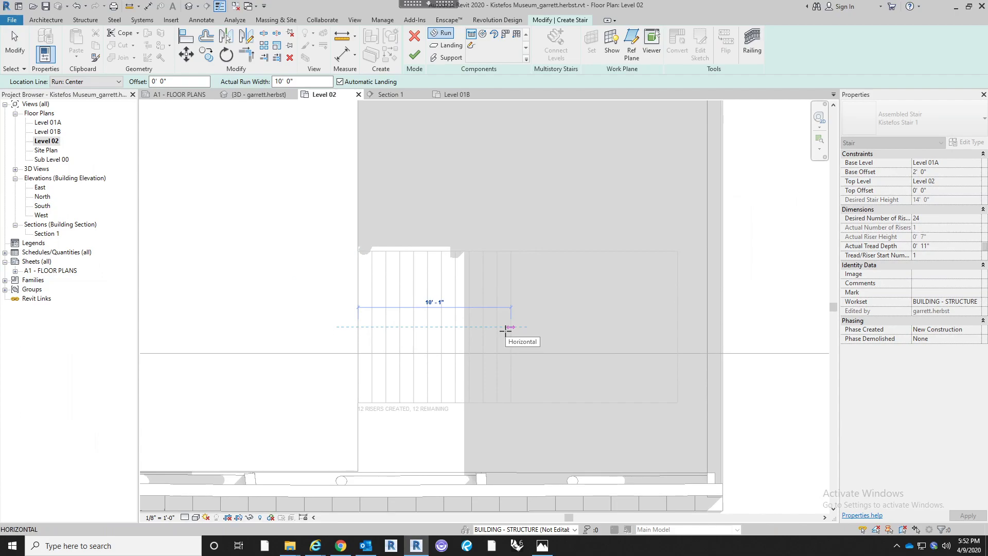
left_click(506, 329)
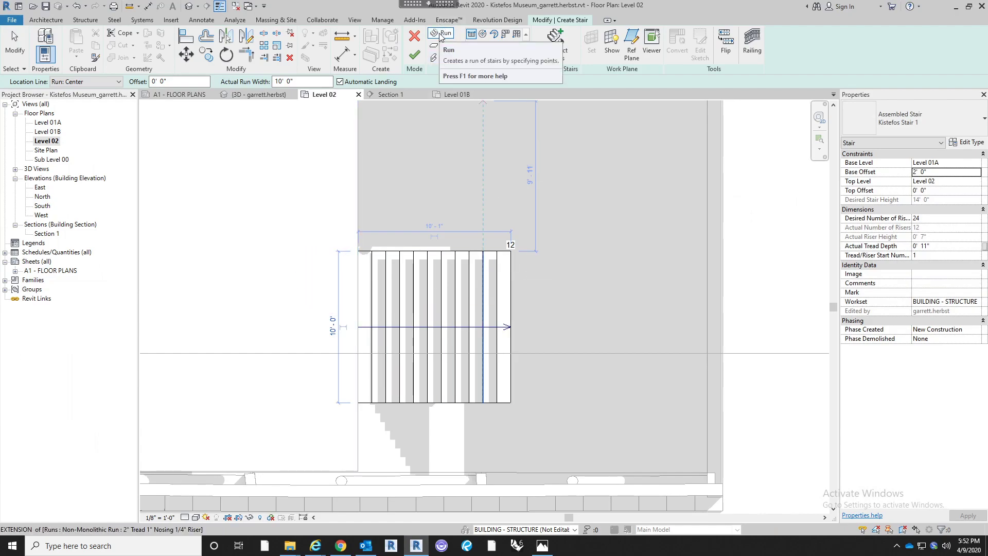
key("ctrl+z")
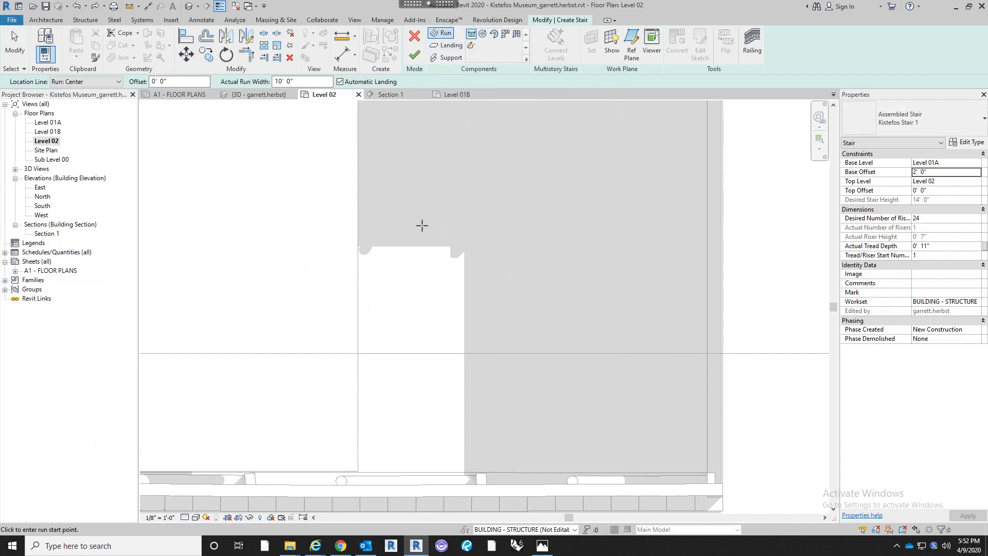
Draw a straight 12-riser run about 10' 1" long from the slab's end edge, centred on the section line
key("Escape")
left_click(441, 33)
left_click(358, 353)
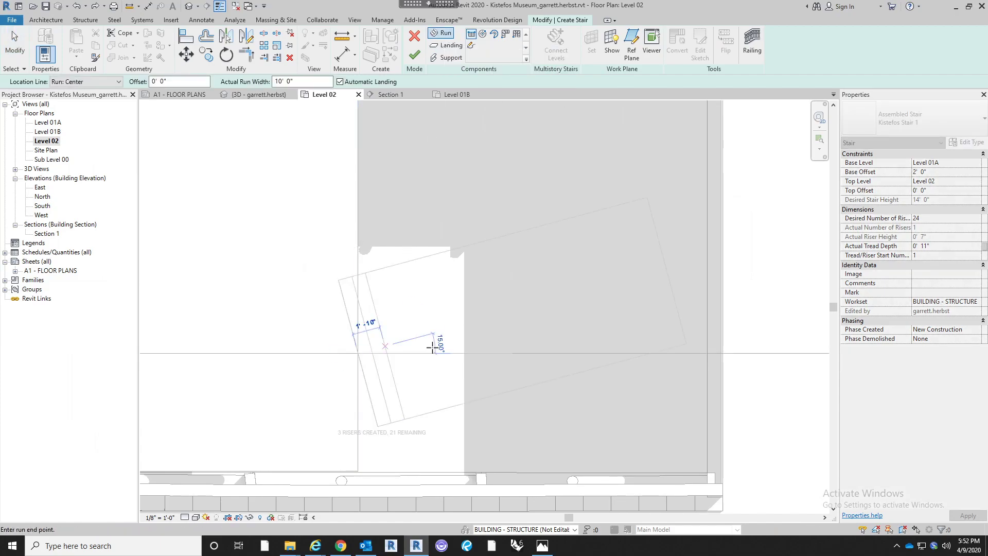
left_click(509, 353)
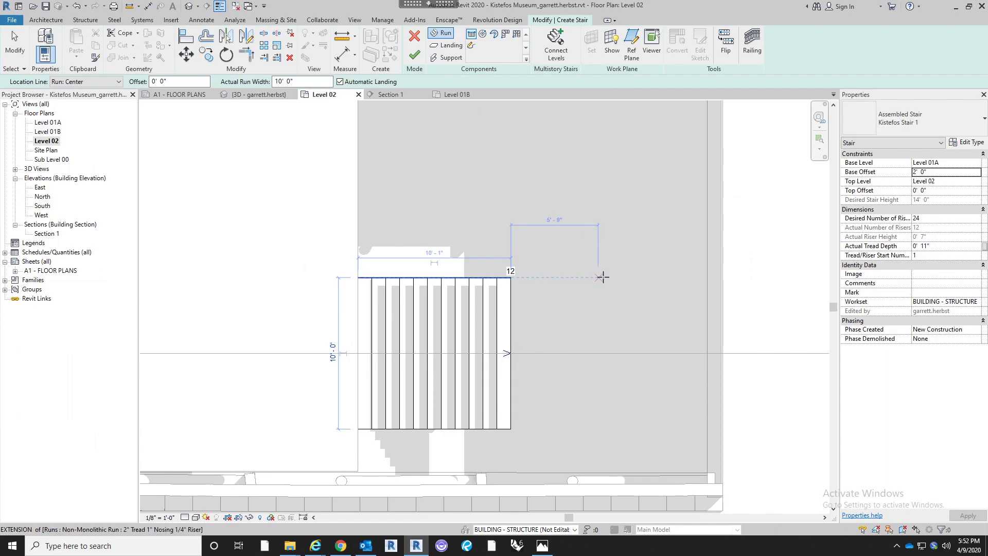
Draw a second 12-riser run at 75° with an automatic landing, starting beyond the first run in line with its upper edge
middle_click_drag(590, 262, 575, 298)
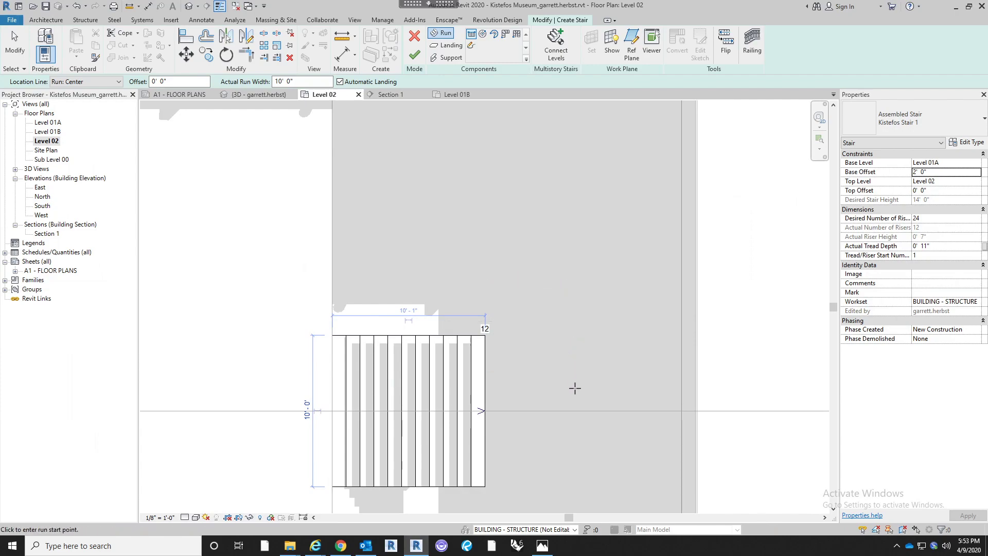
left_click(575, 335)
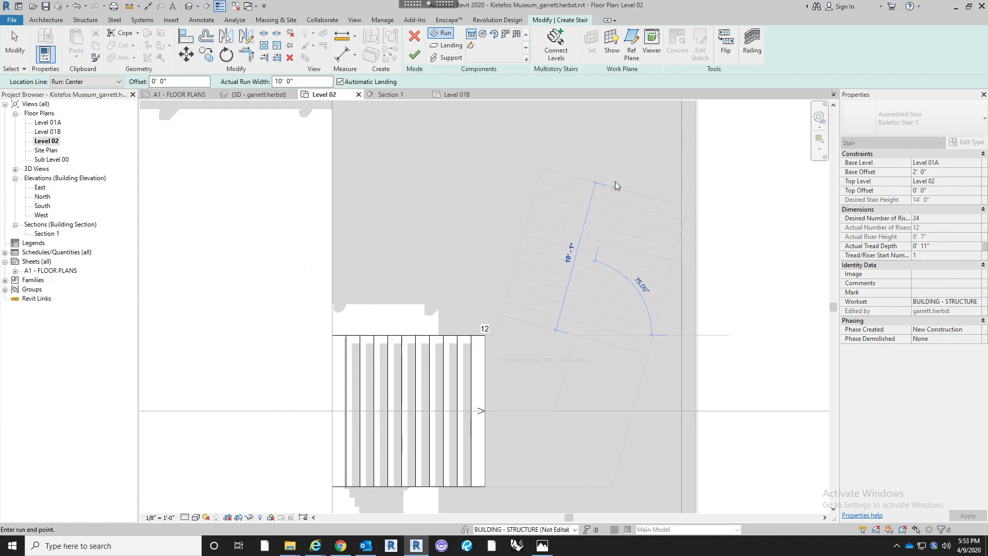
left_click(618, 183)
key("Escape")
Examine the two stair runs and the connecting landing against the slab edge and the museum's end wall
scroll(585, 294, "down", 4)
scroll(554, 320, "up", 2)
scroll(555, 321, "up", 2)
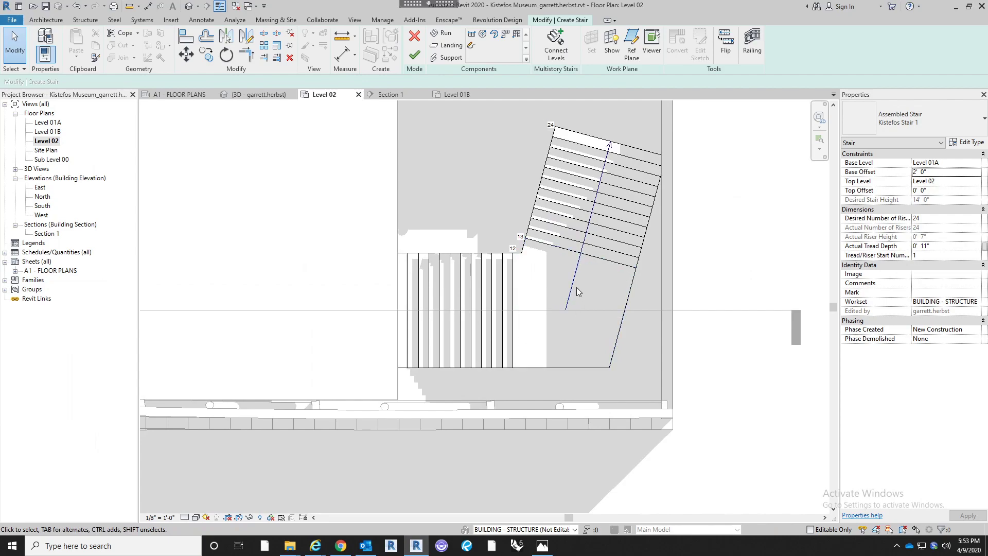
middle_click_drag(590, 296, 582, 312)
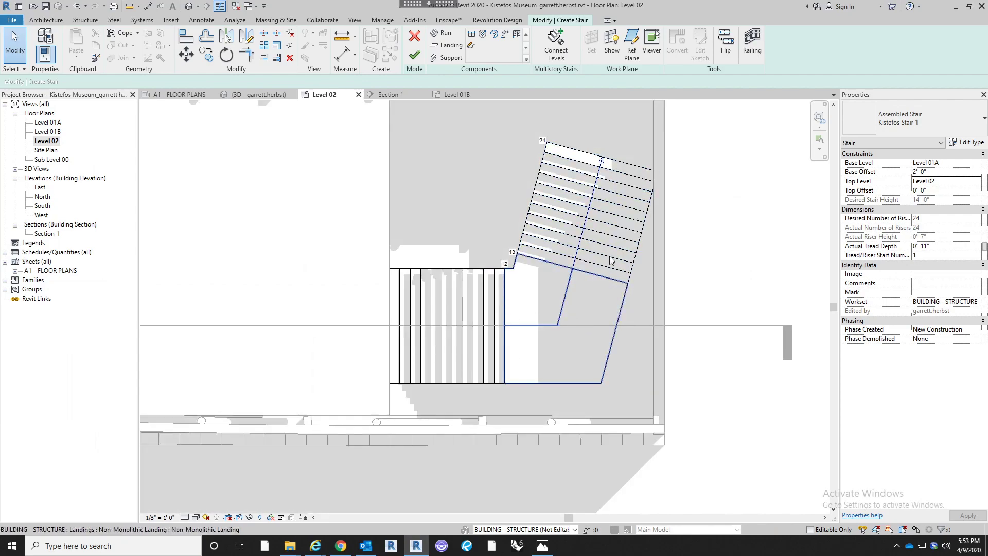
scroll(590, 317, "down", 4)
middle_click_drag(590, 317, 560, 378)
scroll(510, 382, "up", 5)
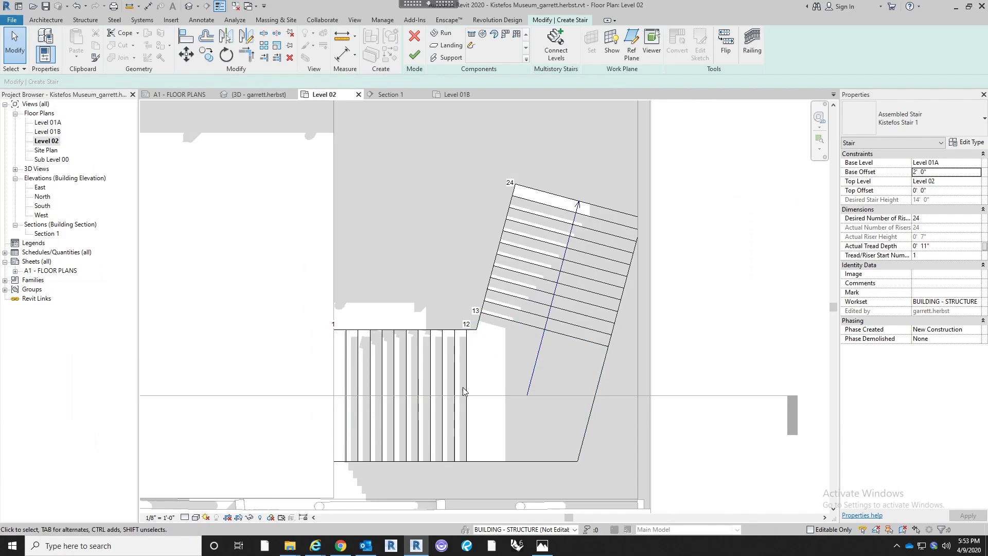
middle_click_drag(484, 390, 507, 366)
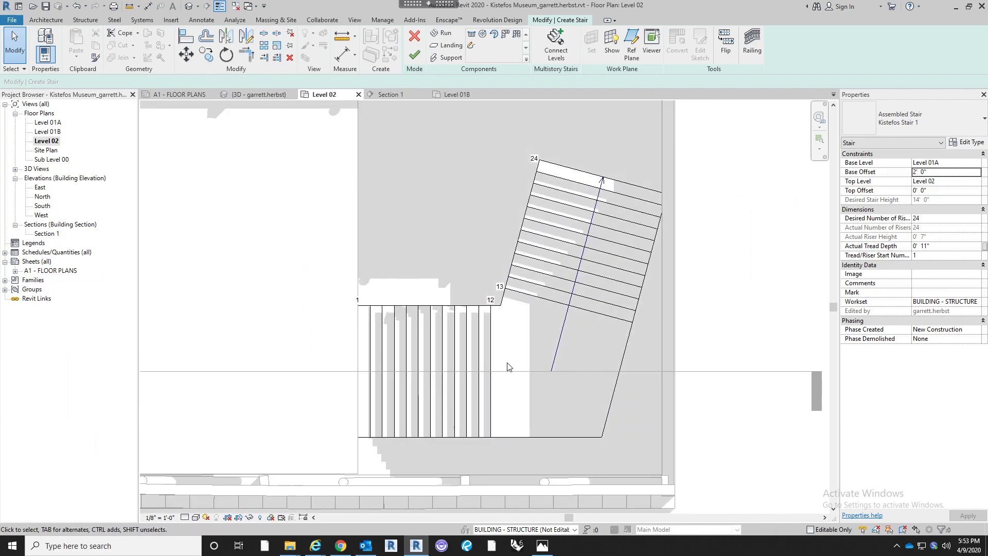
middle_click_drag(517, 313, 518, 327)
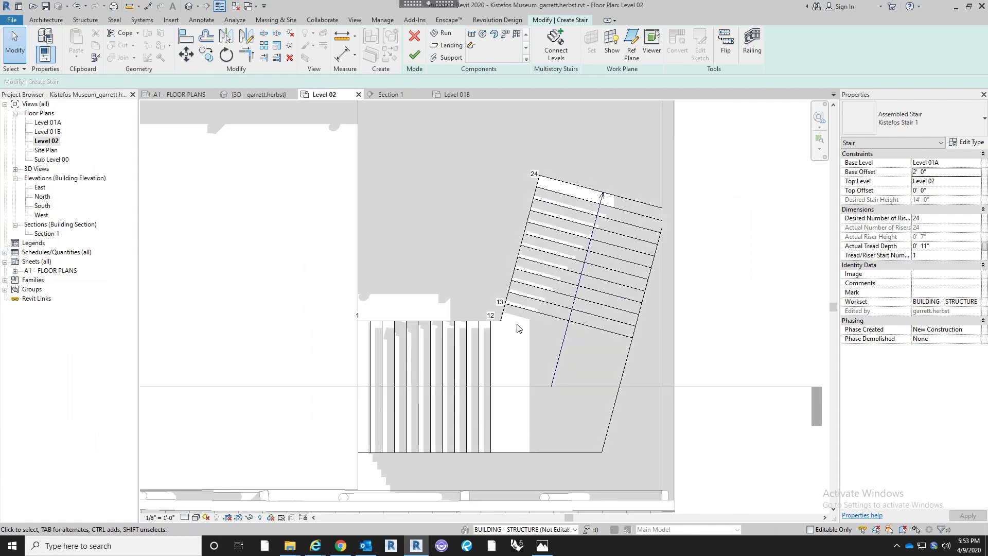
scroll(365, 282, "down", 2)
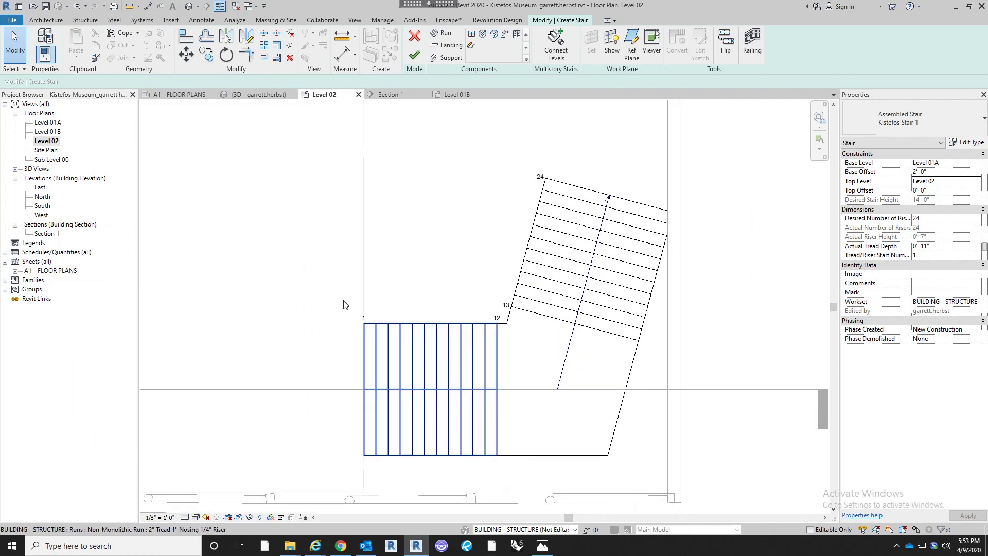
scroll(334, 309, "down", 1)
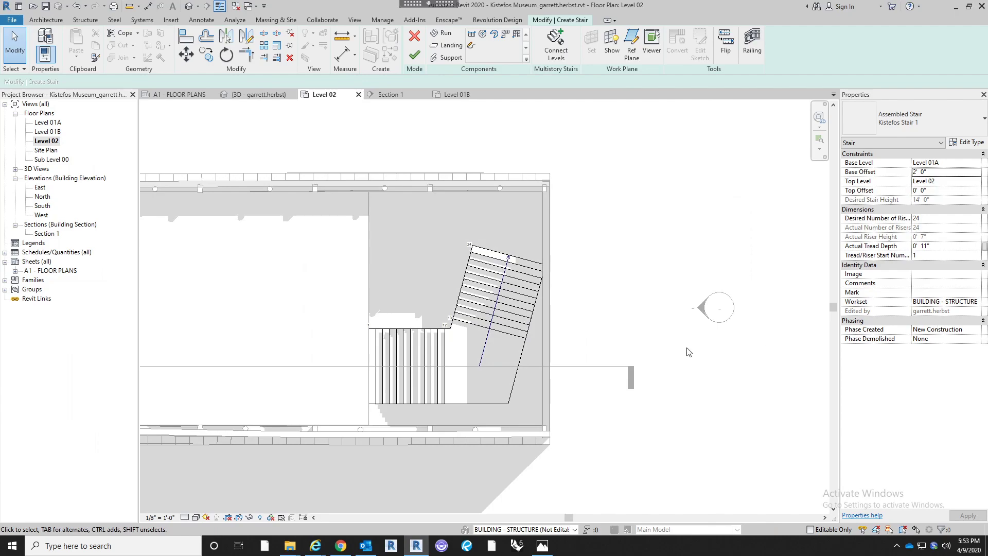
middle_click_drag(658, 352, 727, 353)
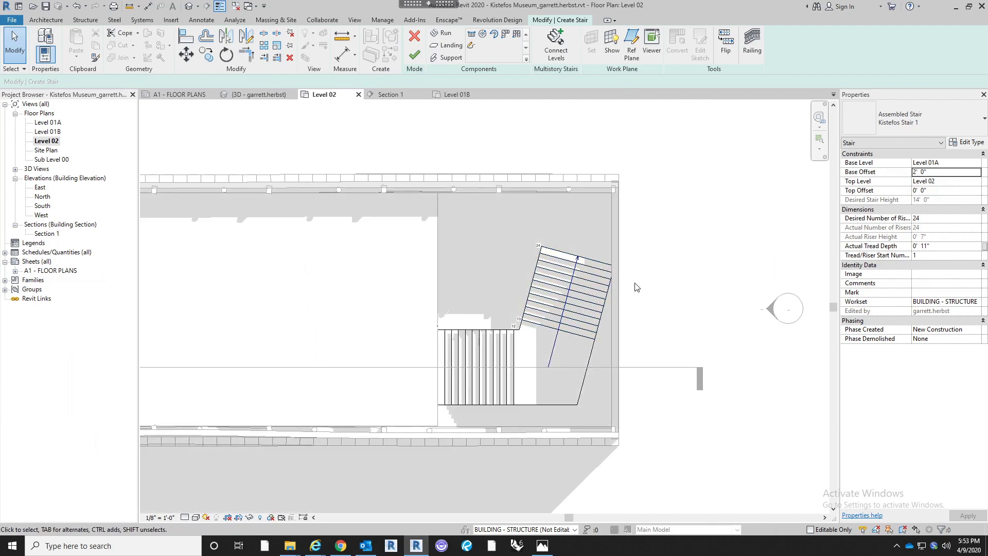
scroll(553, 382, "up", 1)
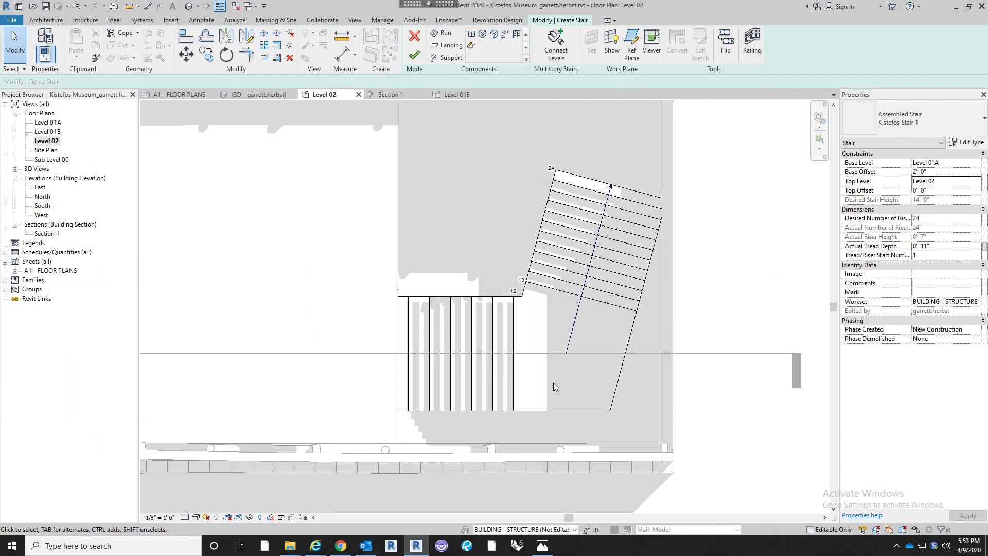
scroll(466, 378, "down", 2)
middle_click_drag(498, 379, 393, 400)
middle_click_drag(418, 359, 438, 350)
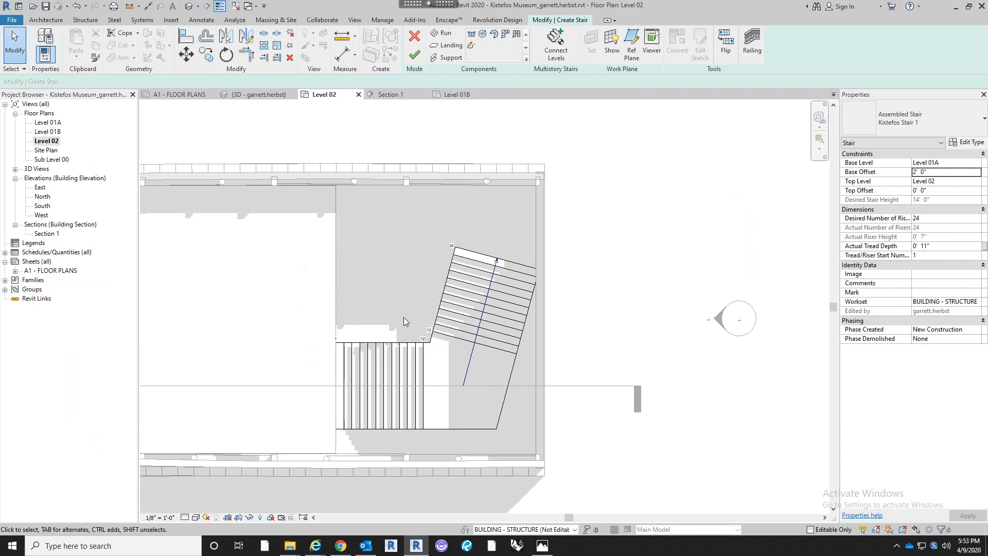
scroll(341, 415, "up", 1)
scroll(365, 412, "up", 1)
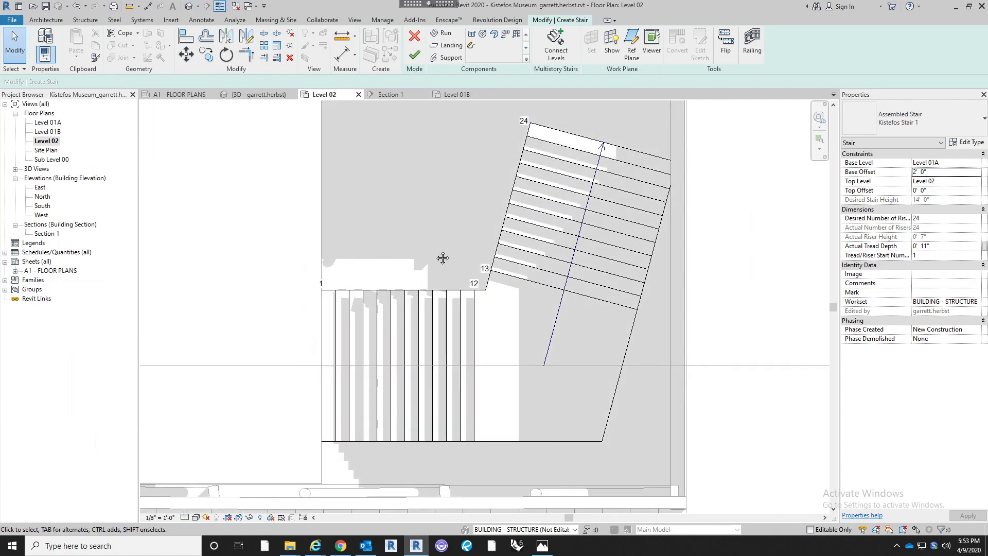
middle_click_drag(441, 253, 444, 271)
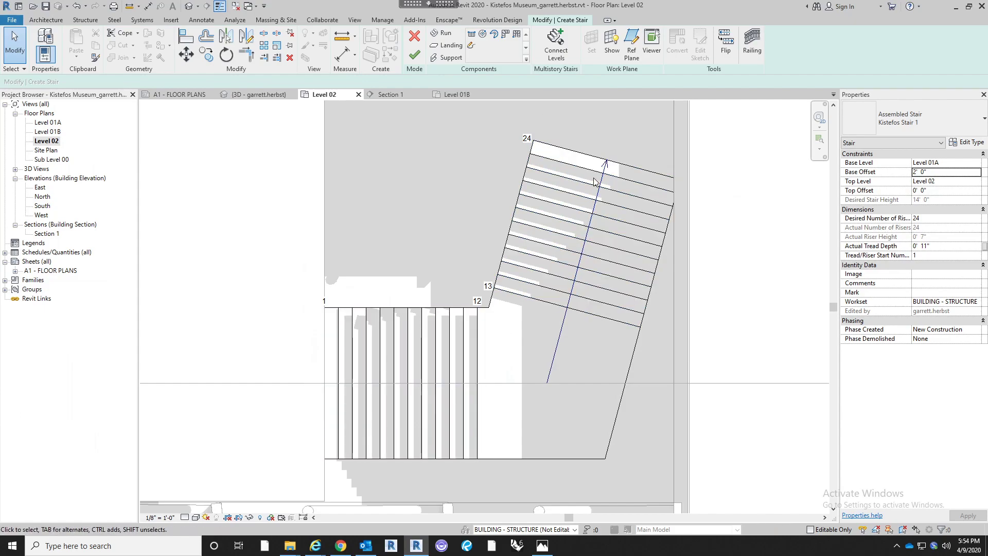
Flip the two-run stair's direction so it climbs from the angled run to the slab's end edge, and finish the stair
scroll(491, 248, "down", 1)
middle_click_drag(488, 247, 475, 270)
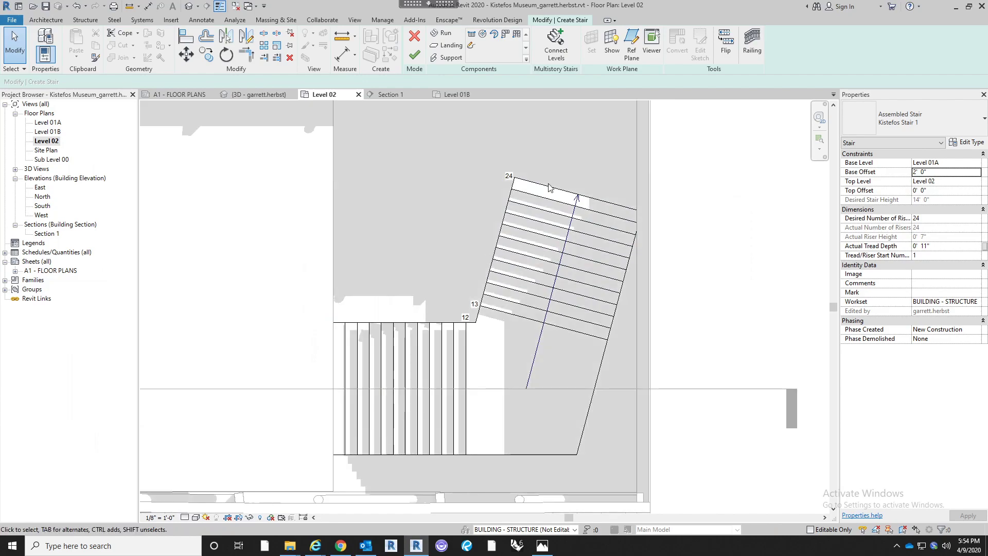
left_click(727, 45)
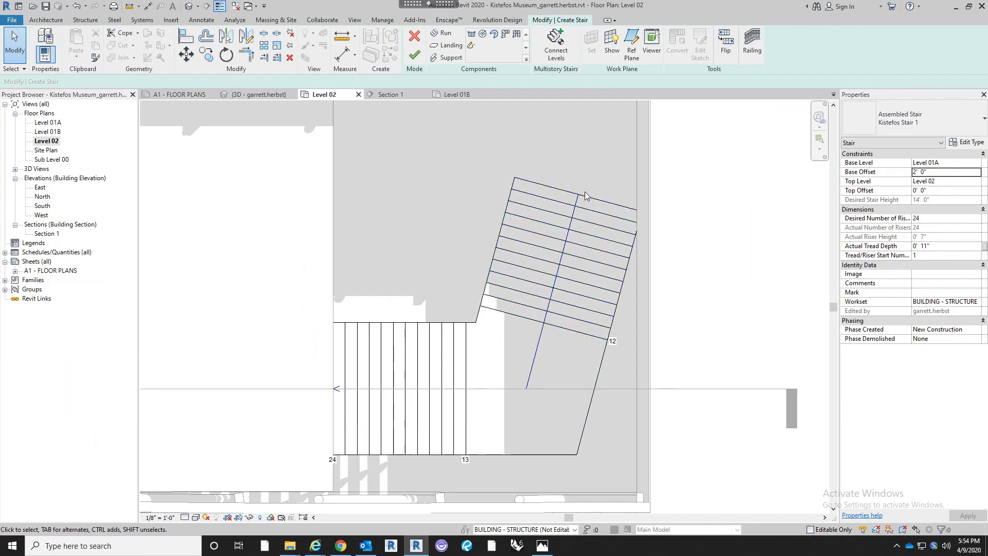
scroll(463, 224, "down", 3)
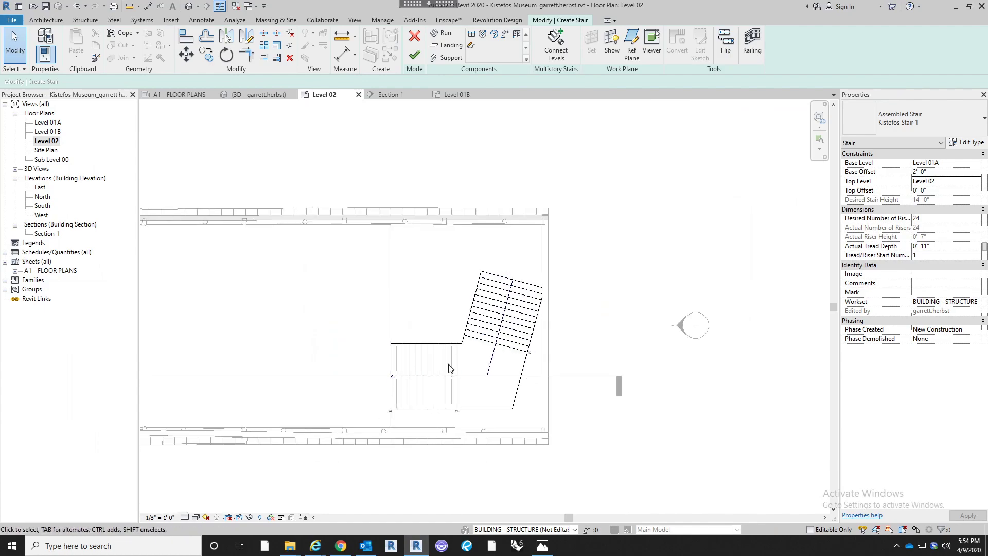
left_click(415, 52)
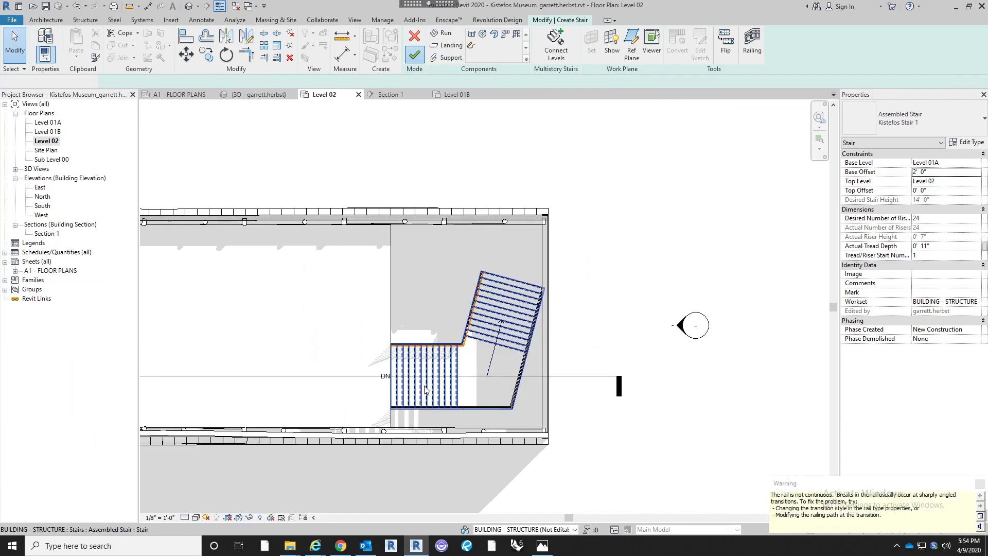
Move the stair along the section line away from the end wall until about half its straight run passes the slab edge
middle_click_drag(465, 387, 544, 366)
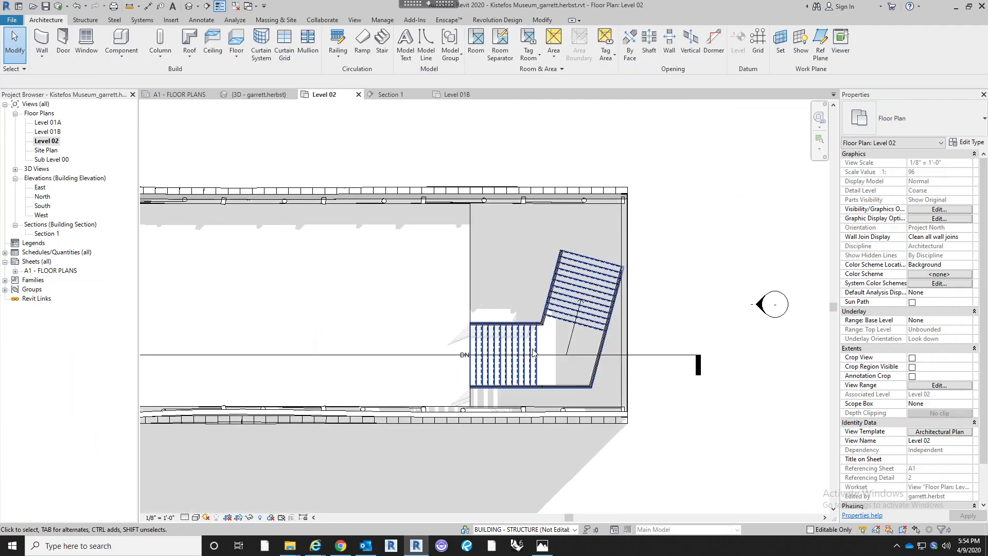
left_click(533, 352)
scroll(529, 287, "up", 2)
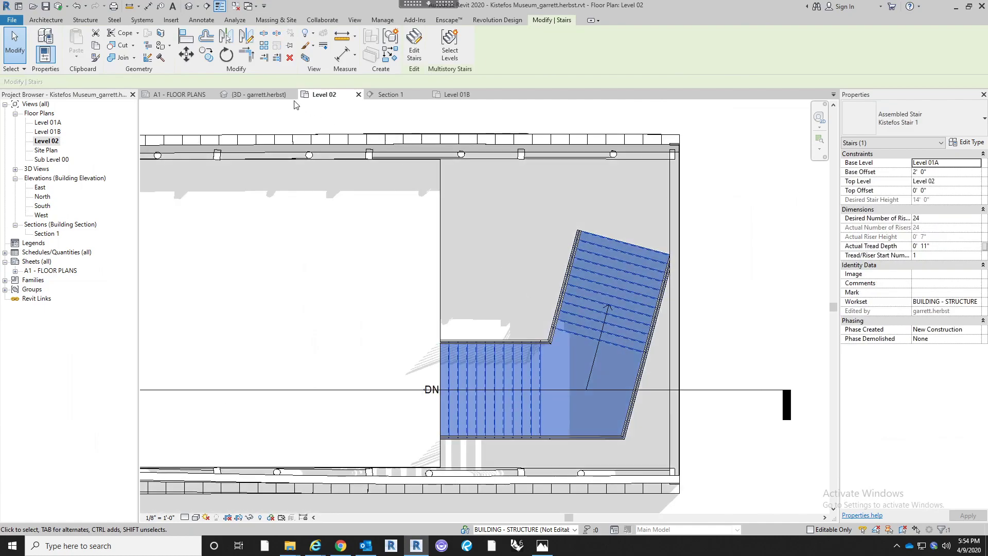
left_click(186, 54)
left_click(541, 416)
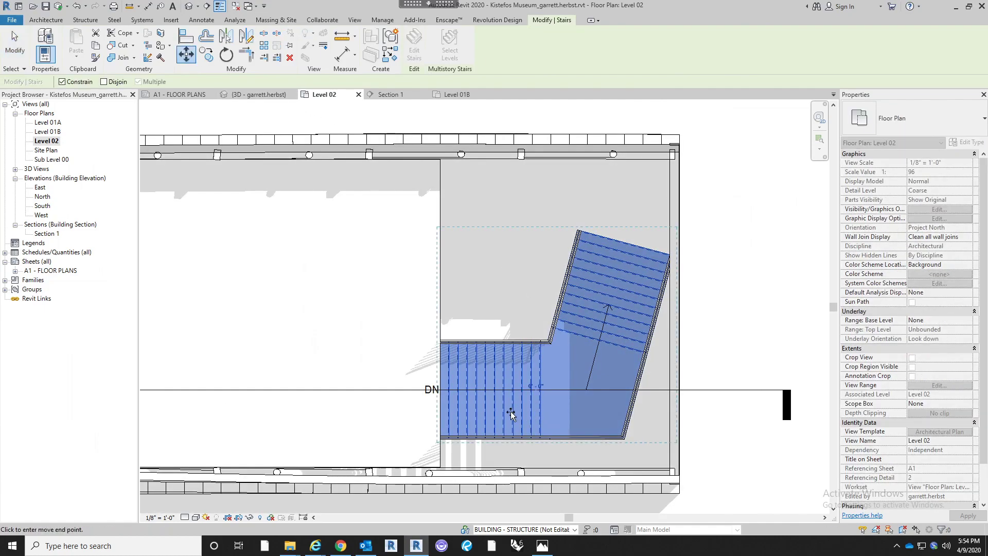
left_click(481, 385)
scroll(481, 385, "down", 2)
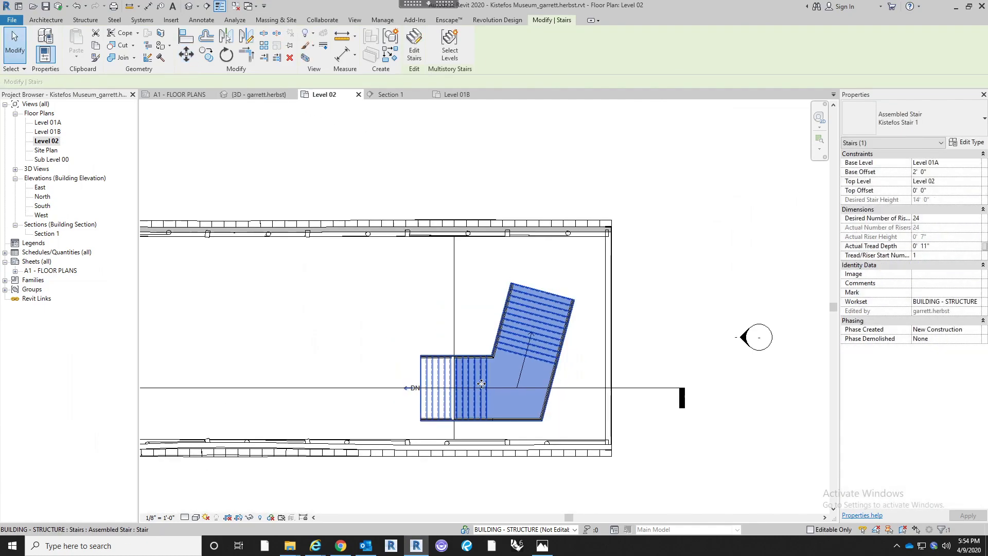
left_click(587, 313)
Examine the stair's treads, risers and railings through the museum's end wall in the 3D view
left_click(189, 7)
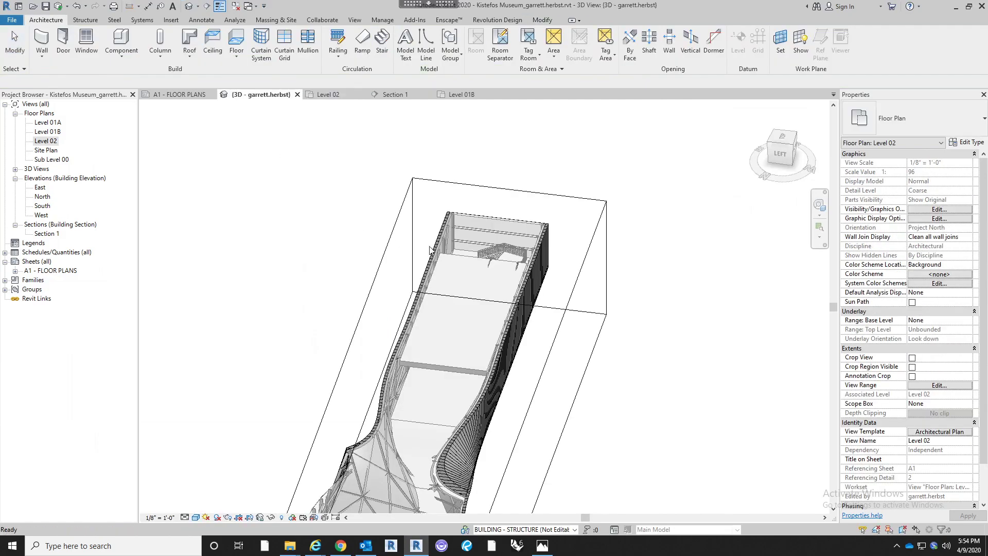
middle_click_drag(643, 297, 418, 344, "shift")
scroll(415, 425, "up", 5)
left_click(380, 446)
left_click(348, 331)
middle_click_drag(348, 331, 453, 405, "shift")
scroll(452, 365, "up", 4)
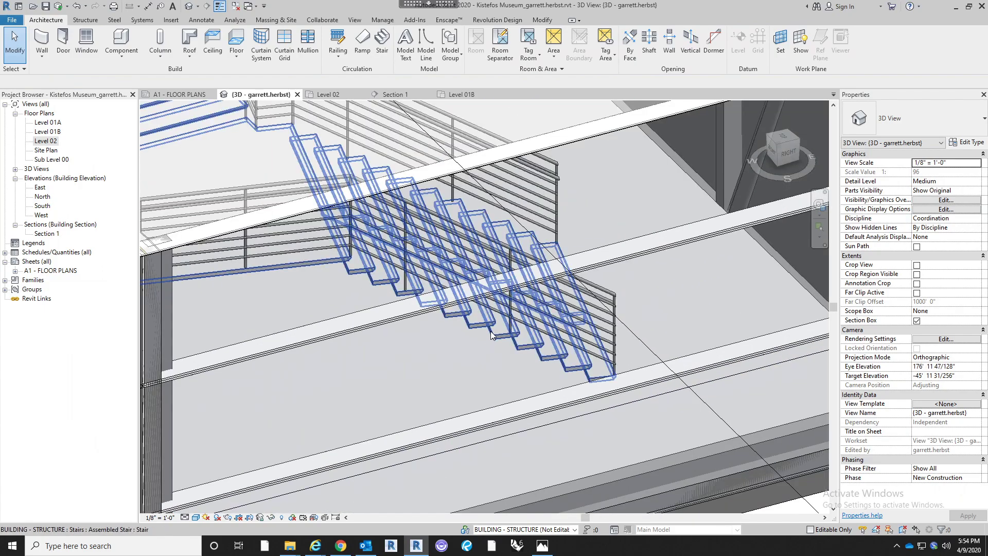
Set the tread thickness to 1" in the run type of Kistefos Stair 1
left_click(490, 332)
left_click(974, 142)
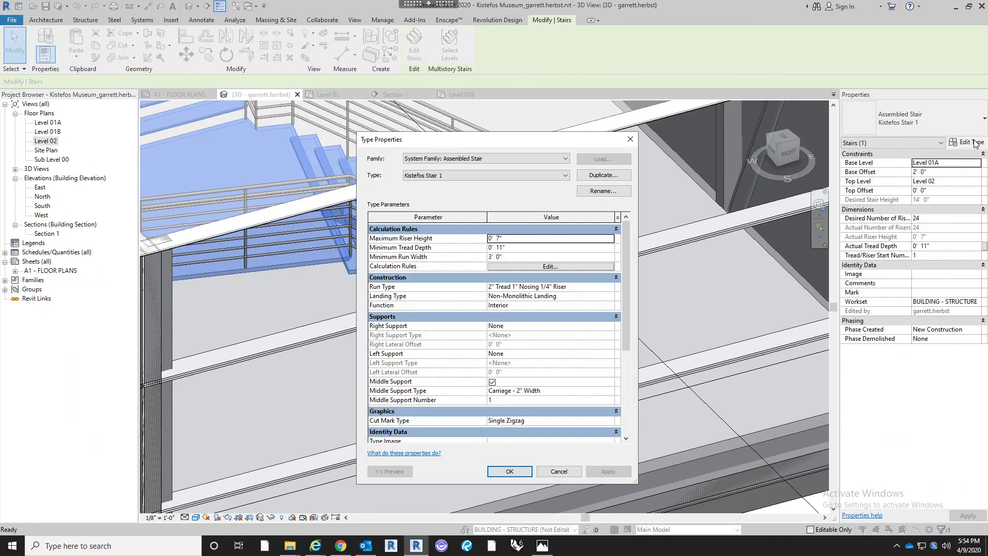
left_click(611, 287)
left_click(612, 287)
left_click(532, 277)
type("1\"")
key("Return")
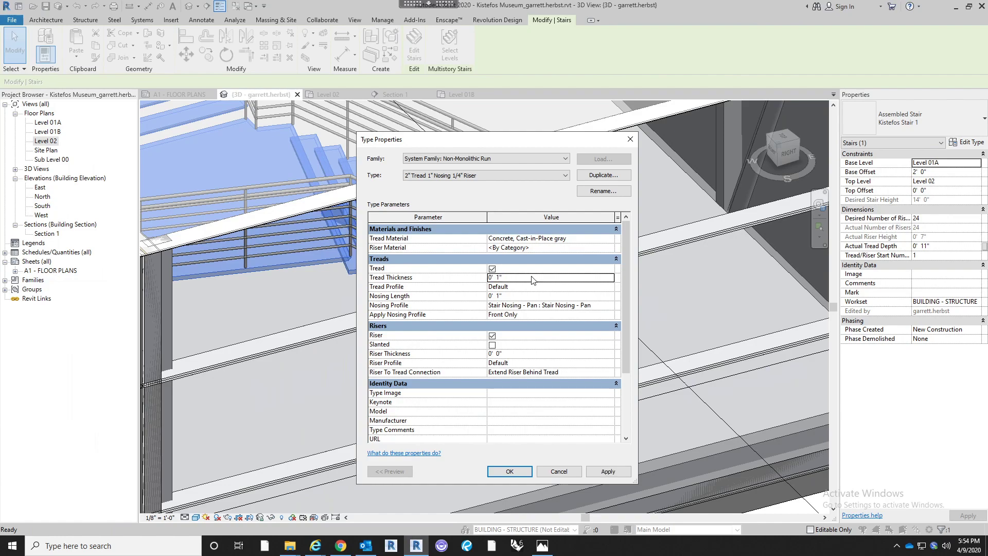
Set the run type's nosing length to 1/4" and apply the run and stair type changes
left_click(563, 298)
key("BackSpace")
type(".25\"")
key("Return")
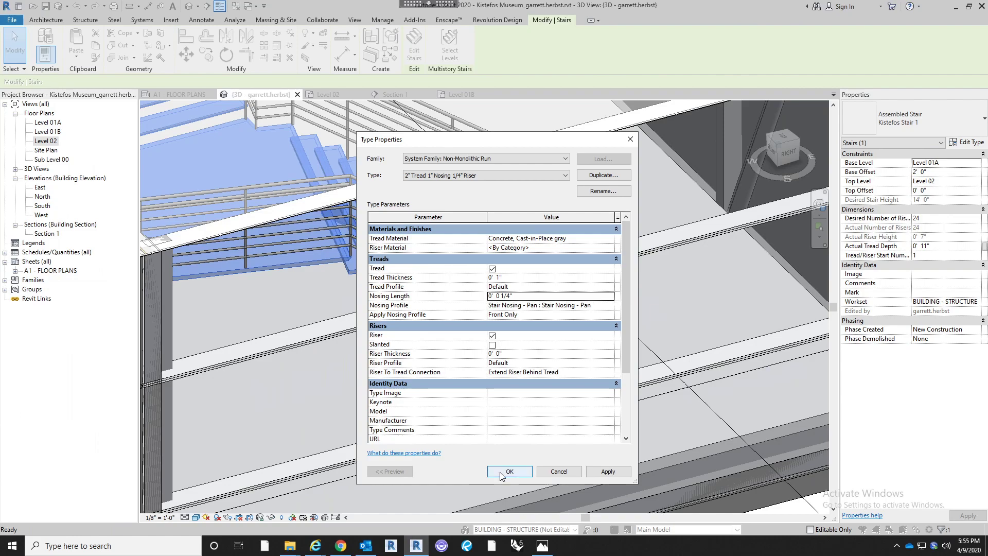
left_click(611, 307)
left_click(610, 306)
left_click(610, 307)
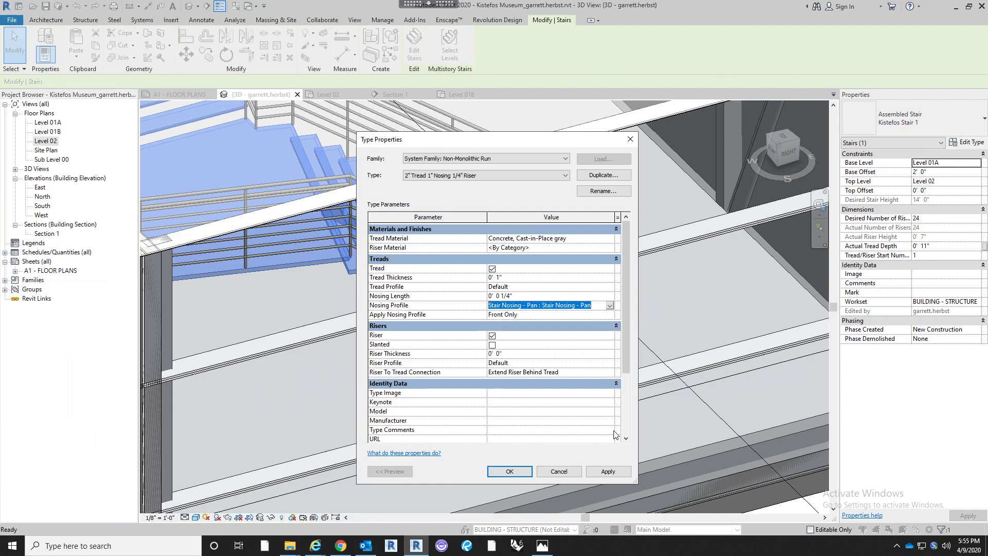
left_click(509, 477)
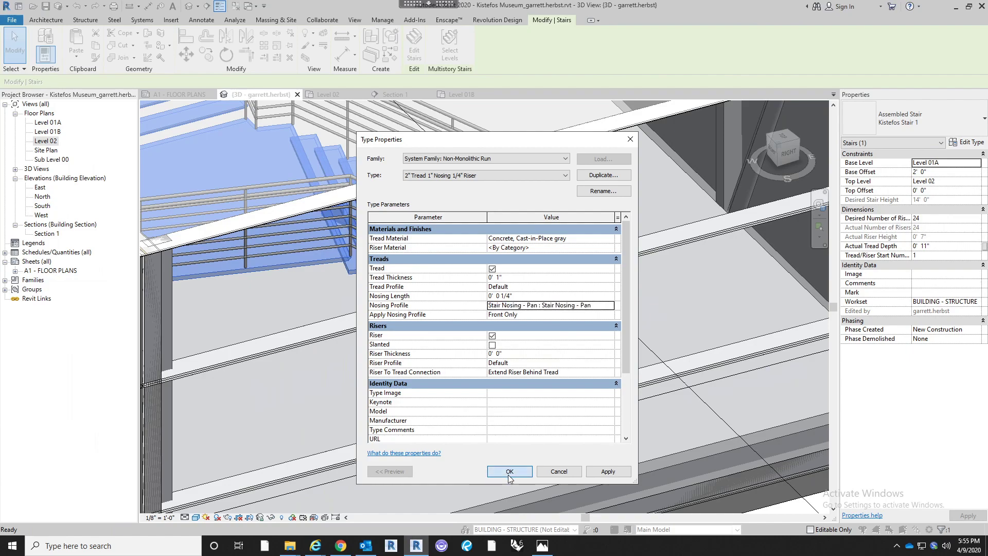
left_click(510, 475)
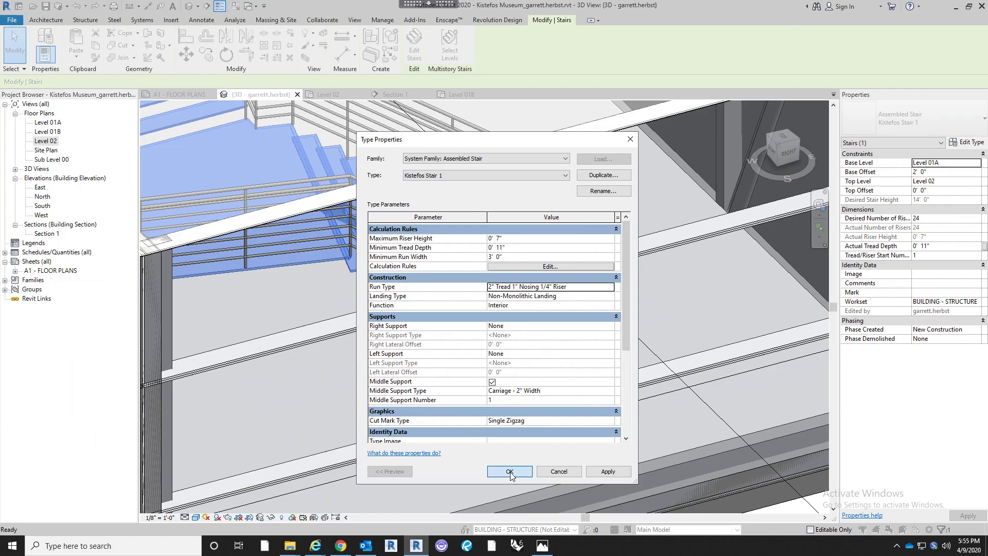
left_click(480, 348)
Change the stair run type's nosing profile to Default and its nosing length to 0"
scroll(484, 321, "up", 2)
scroll(483, 321, "up", 3)
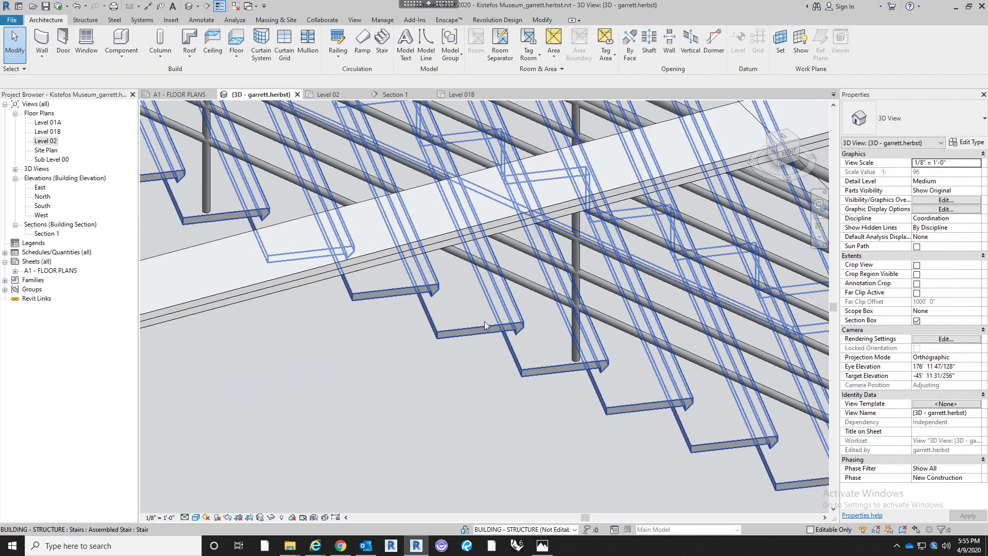
scroll(485, 321, "down", 3)
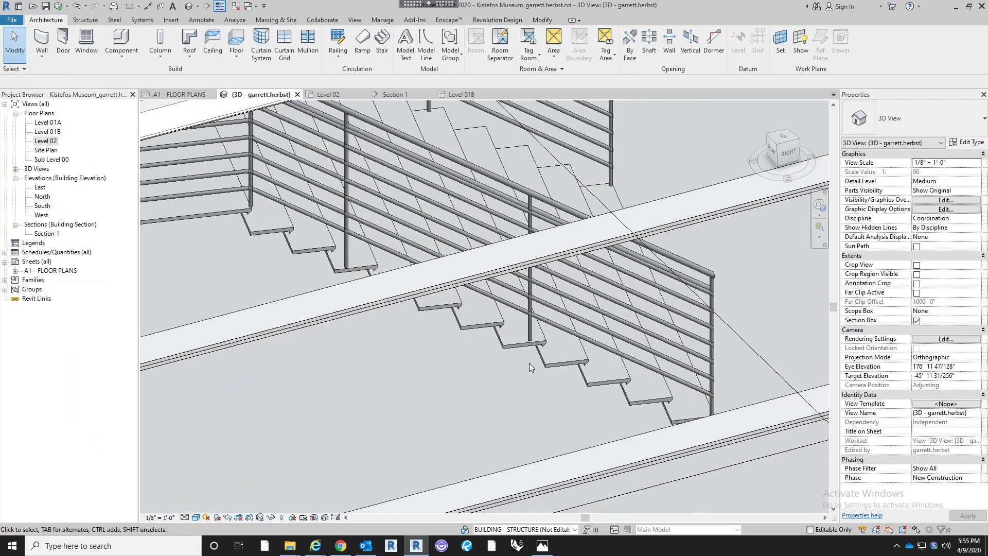
left_click(581, 350)
left_click(966, 142)
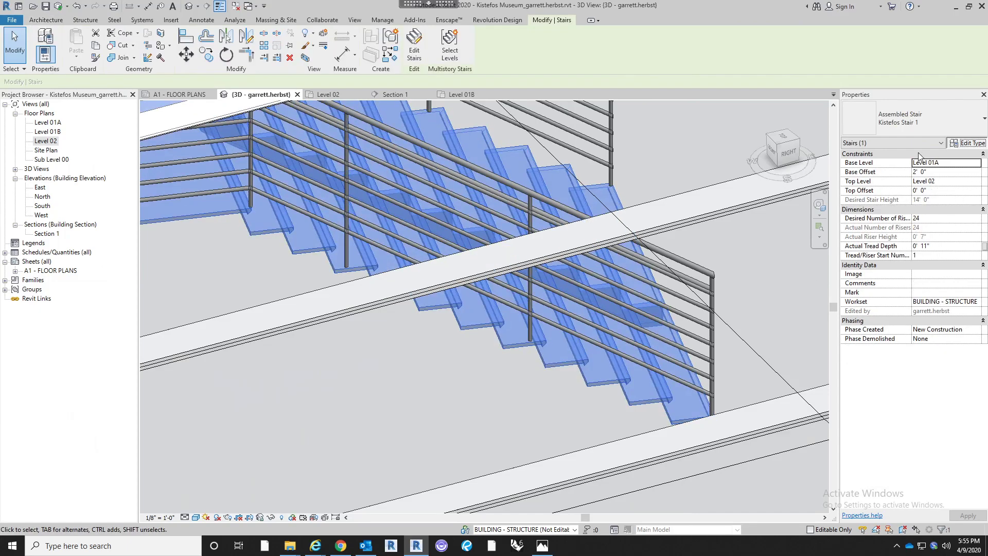
left_click(612, 291)
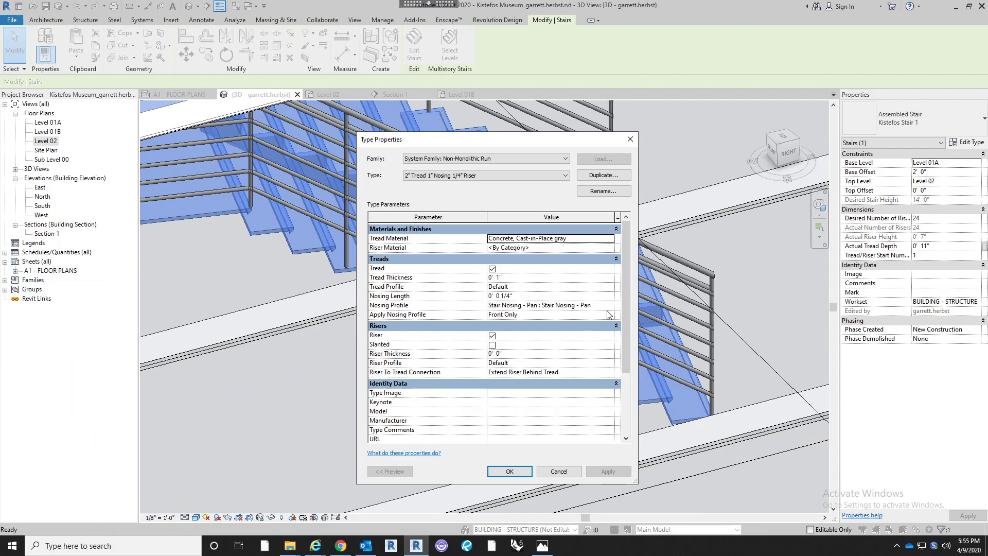
left_click(610, 305)
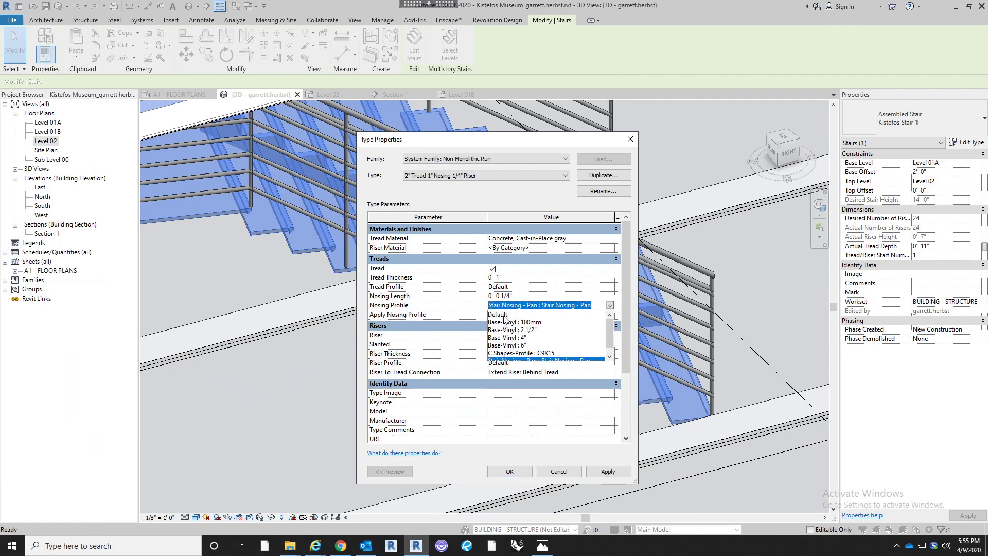
left_click(504, 316)
left_click(530, 296)
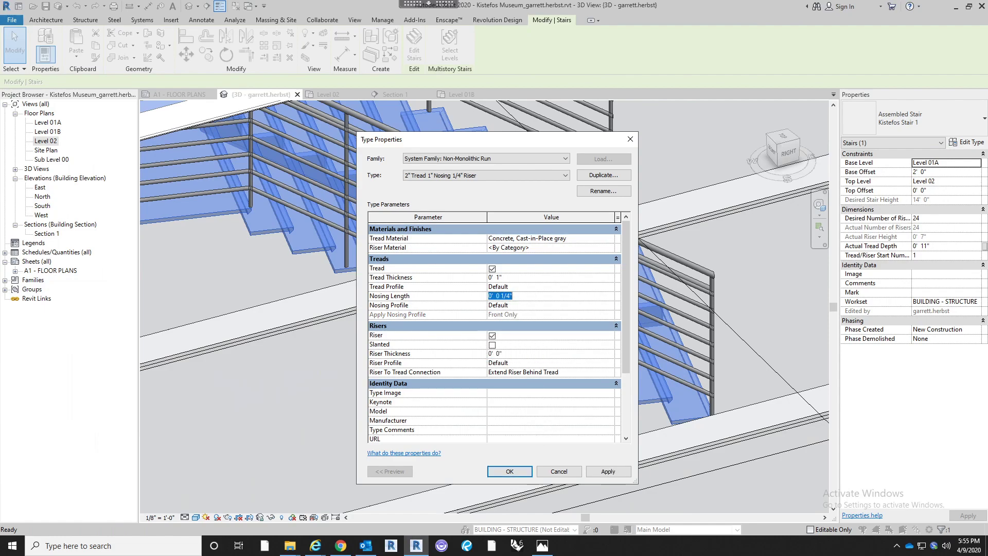
type("0")
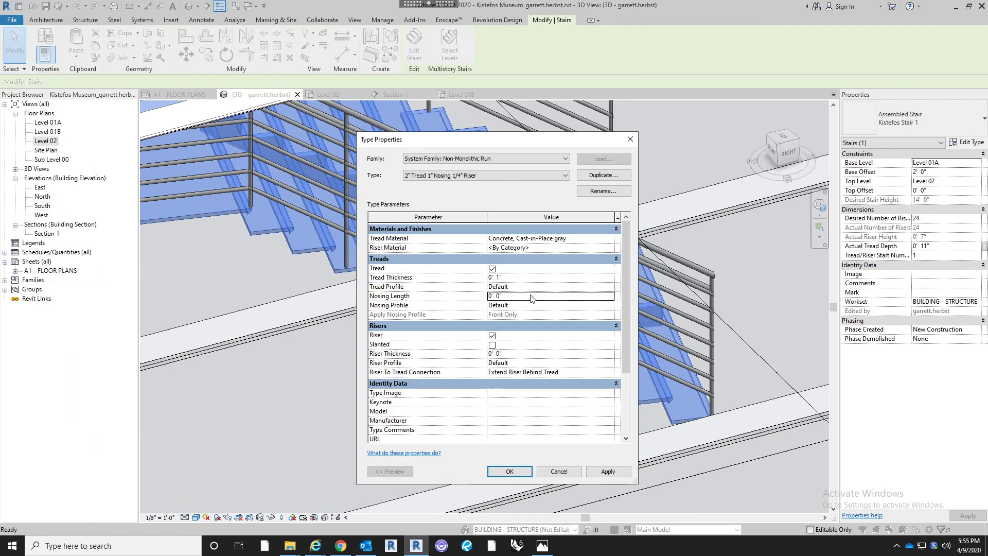
left_click(510, 471)
left_click(510, 471)
key("Escape")
Inspect the lower run's treads and risers, and set the stair run type's nosing length to 1"
middle_click_drag(541, 381, 369, 341, "shift")
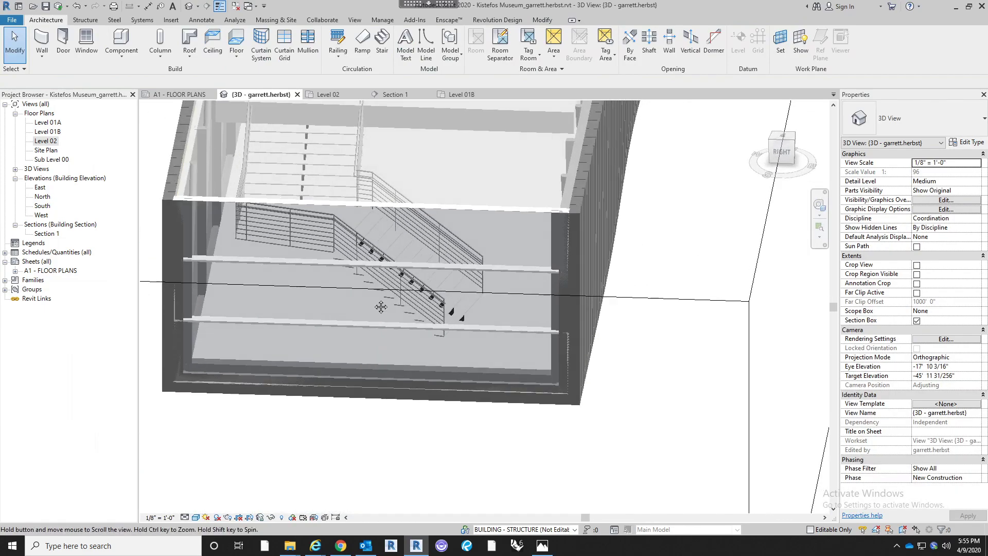
scroll(369, 340, "up", 6)
scroll(425, 249, "up", 3)
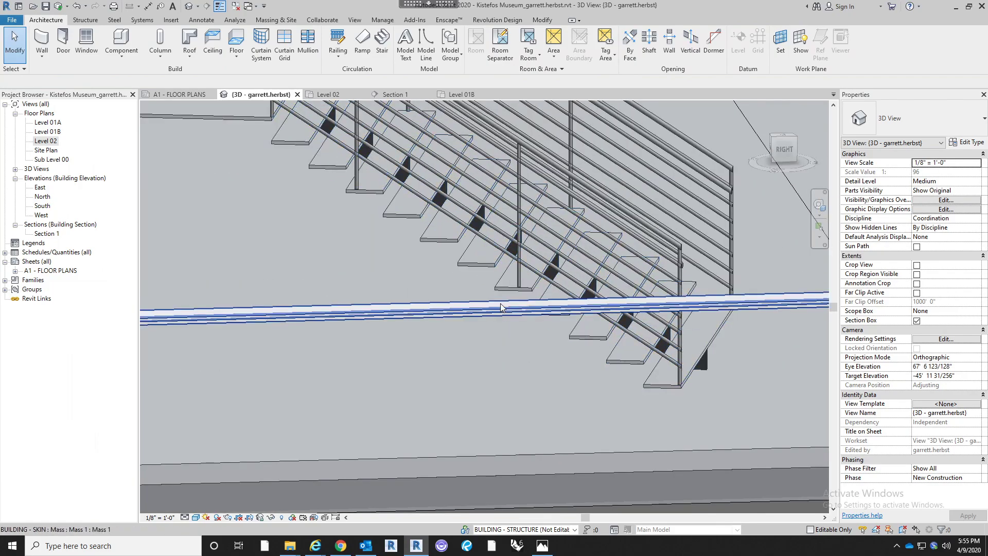
scroll(483, 278, "down", 5)
scroll(520, 278, "up", 5)
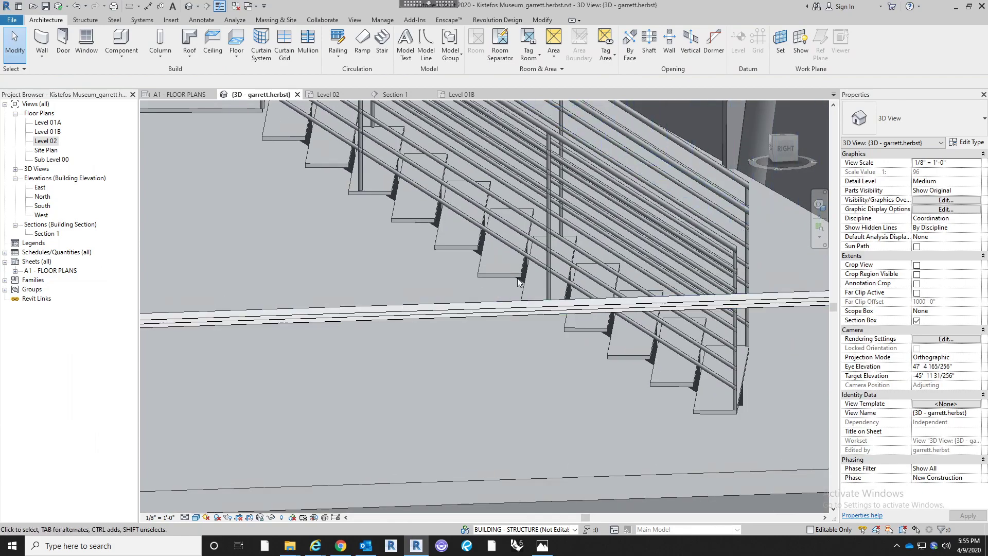
left_click(492, 276)
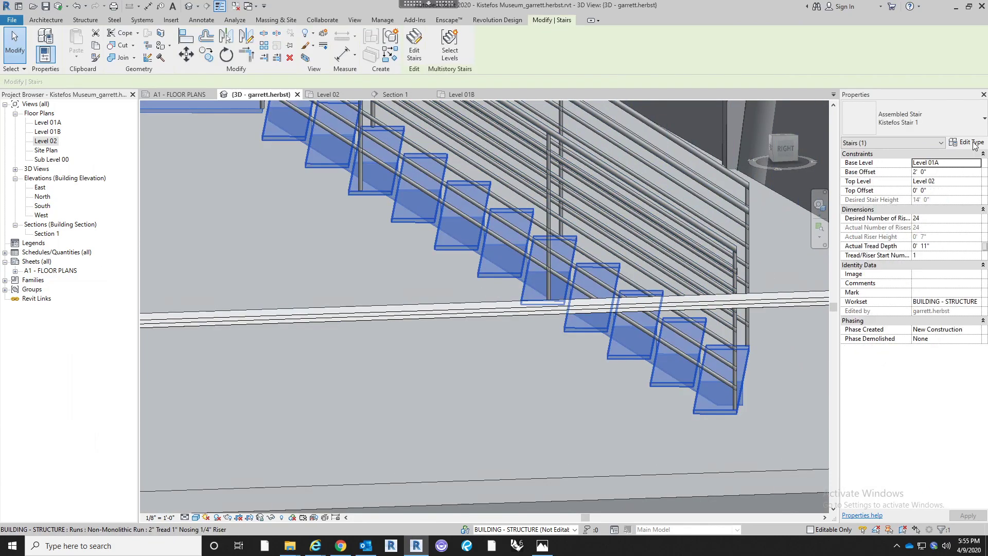
left_click(974, 144)
left_click(611, 288)
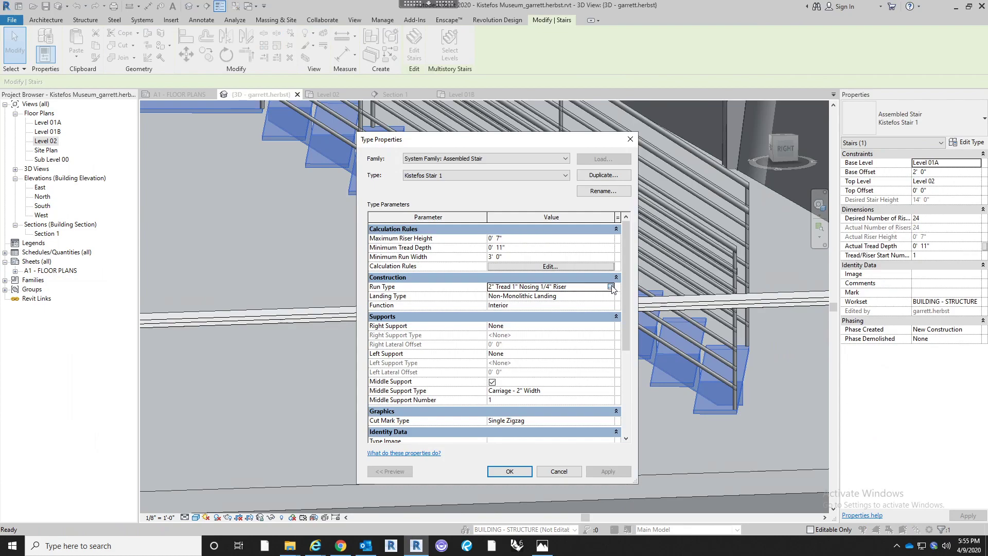
left_click(610, 287)
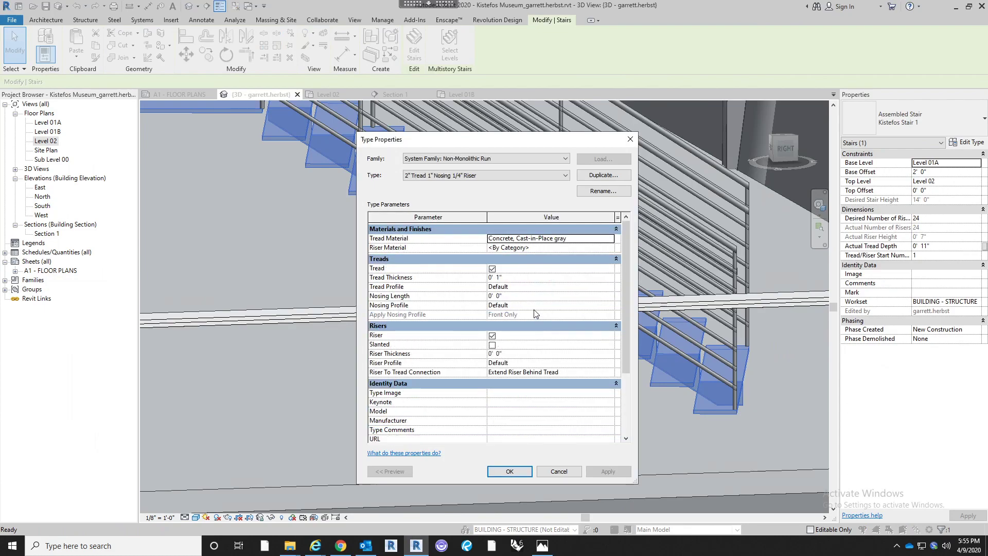
left_click(541, 297)
type("1\"")
key("Return")
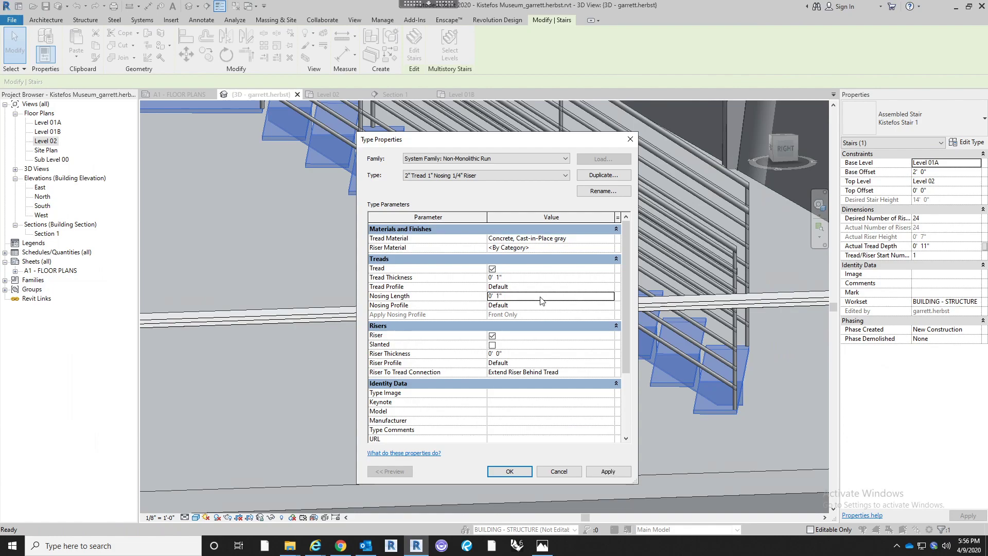
left_click(509, 471)
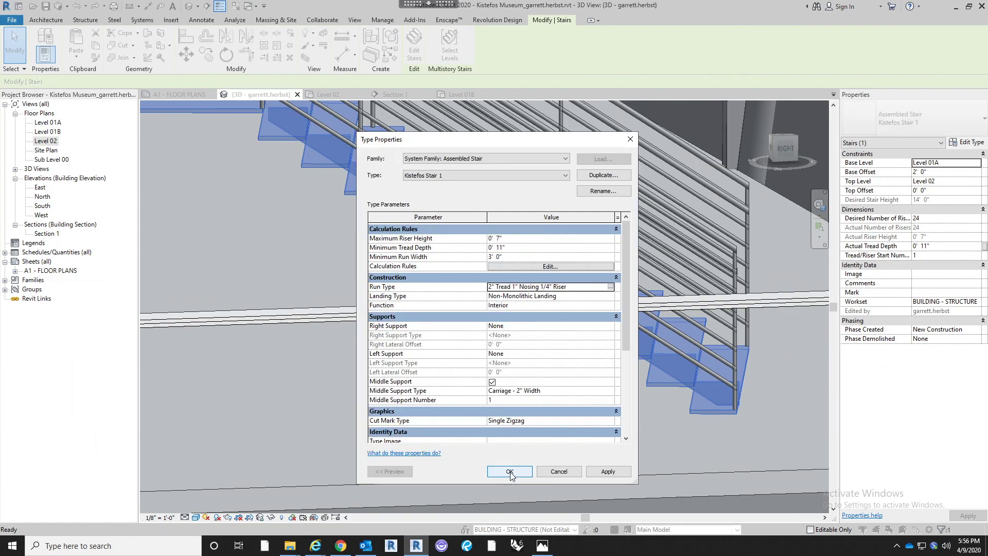
left_click(510, 471)
left_click(548, 413)
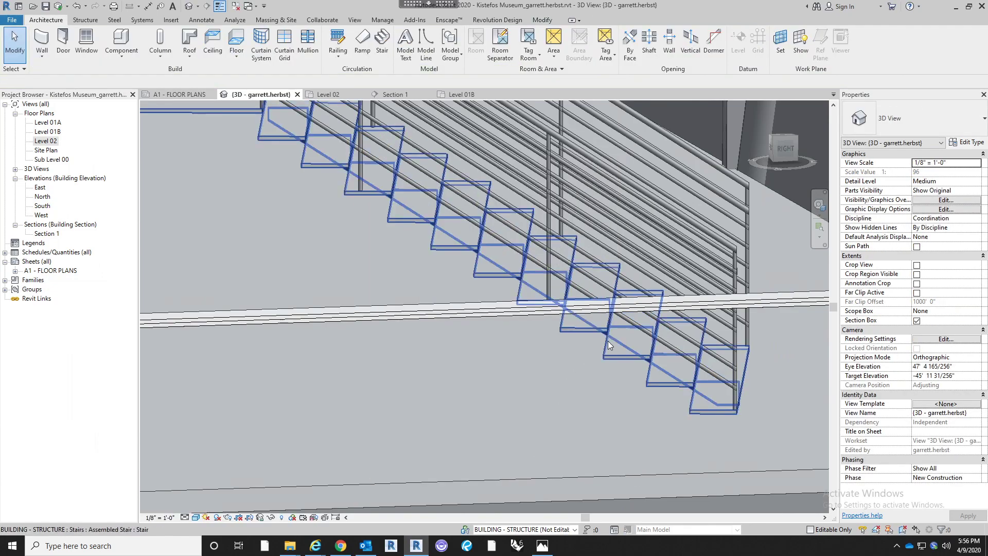
Change the stair's inner railing from Guardrail - Pipe to the Glass Panel - Bottom Fill type
scroll(607, 341, "down", 3)
middle_click_drag(604, 385, 451, 263, "shift")
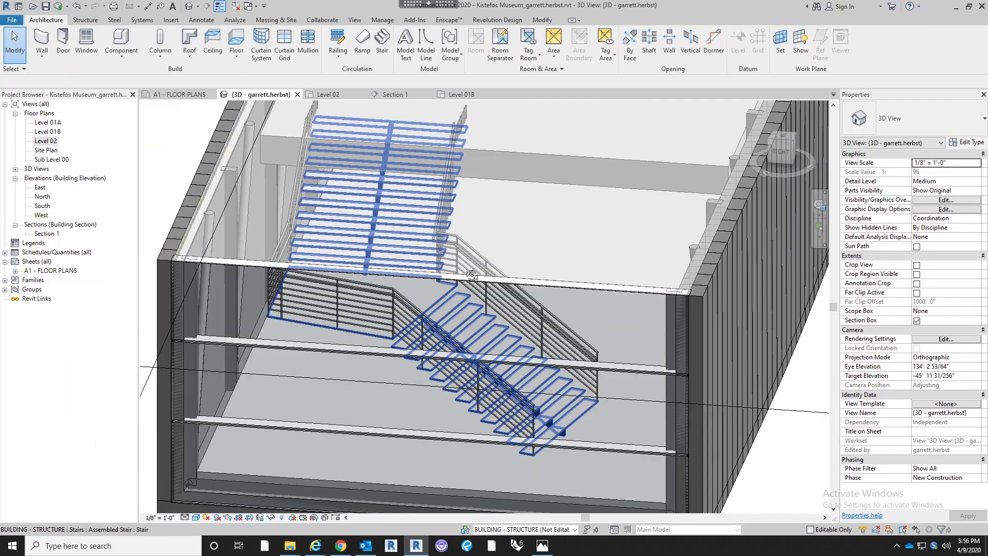
scroll(468, 298, "up", 2)
middle_click_drag(469, 310, 489, 286, "shift")
left_click(491, 283)
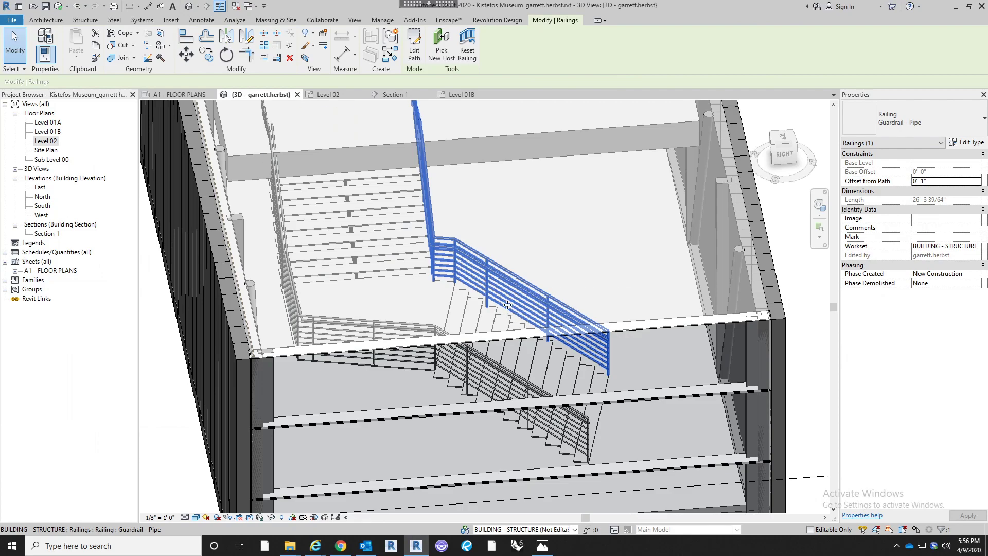
left_click(930, 123)
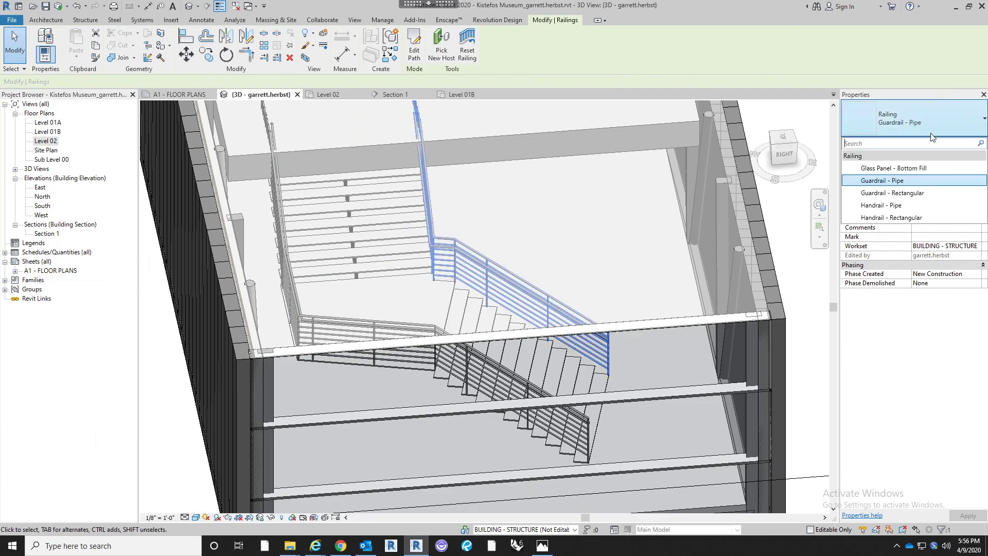
left_click(560, 228)
Examine the inner glass railing's panels, posts and rails along the lower run and at the landing turn
scroll(483, 268, "up", 4)
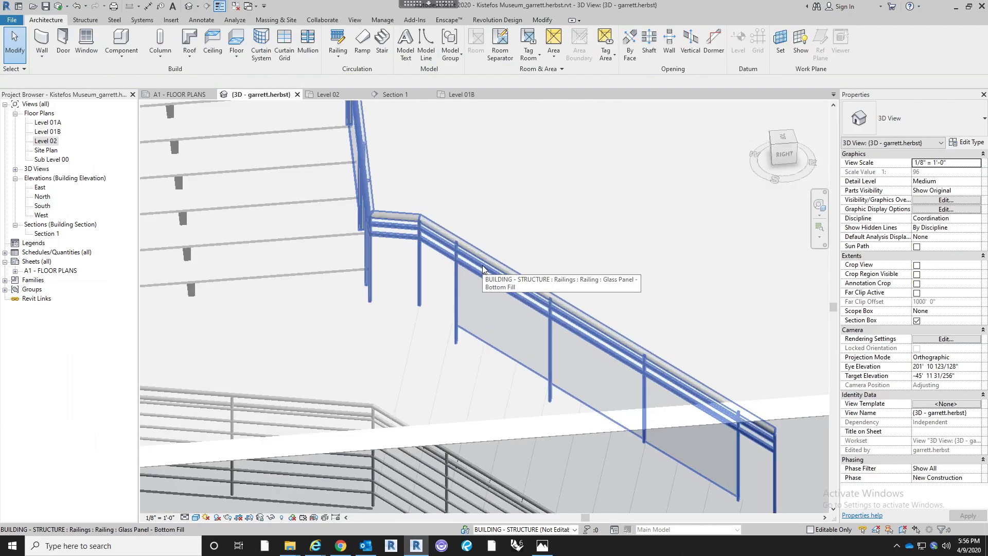
scroll(464, 288, "down", 5)
scroll(607, 364, "up", 2)
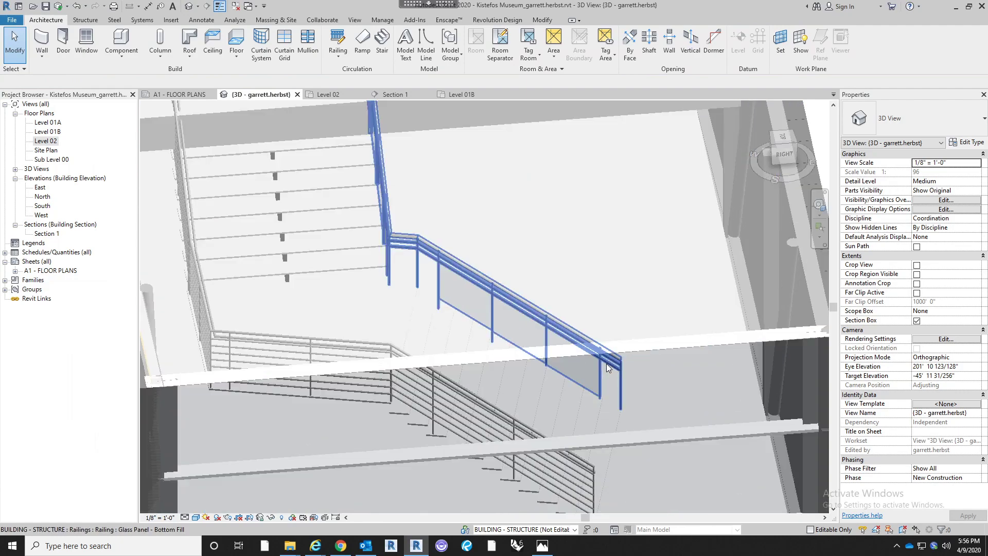
left_click(485, 280)
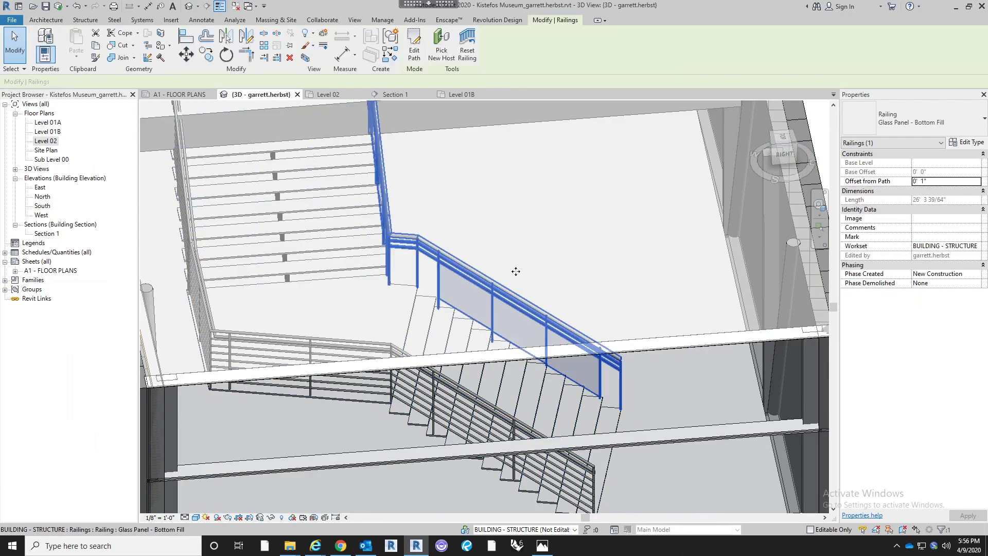
middle_click_drag(512, 242, 514, 215)
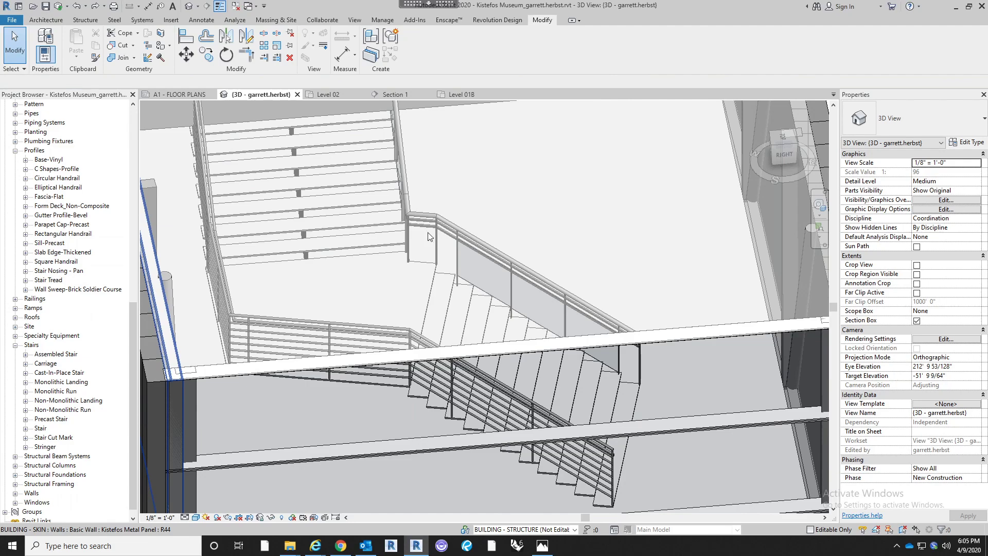
middle_click_drag(388, 252, 442, 229, "shift")
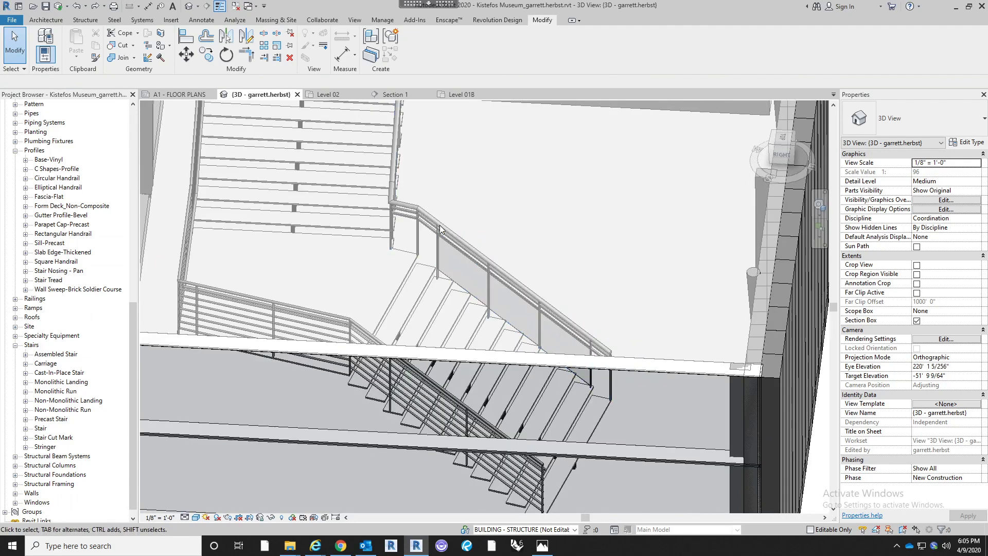
scroll(442, 229, "up", 4)
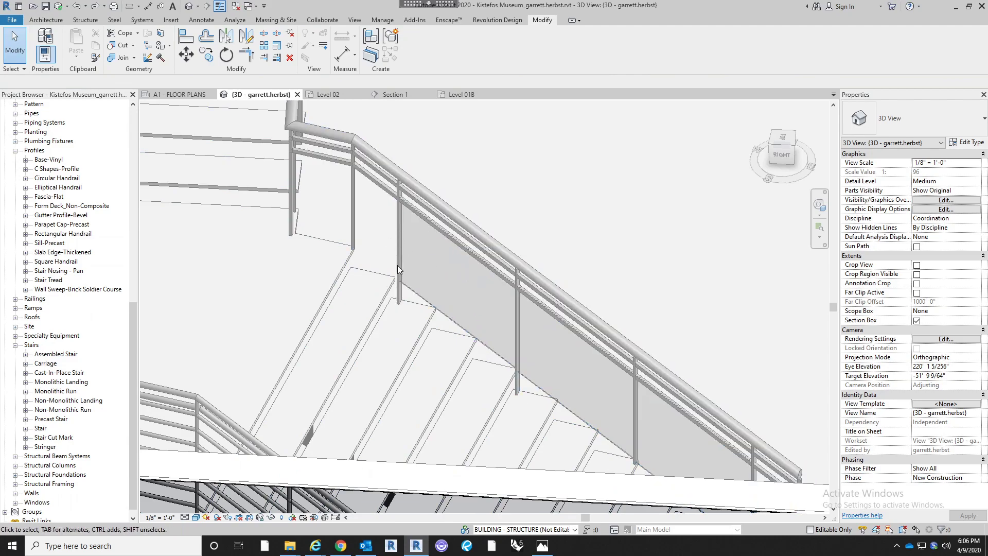
middle_click_drag(394, 275, 425, 288, "shift")
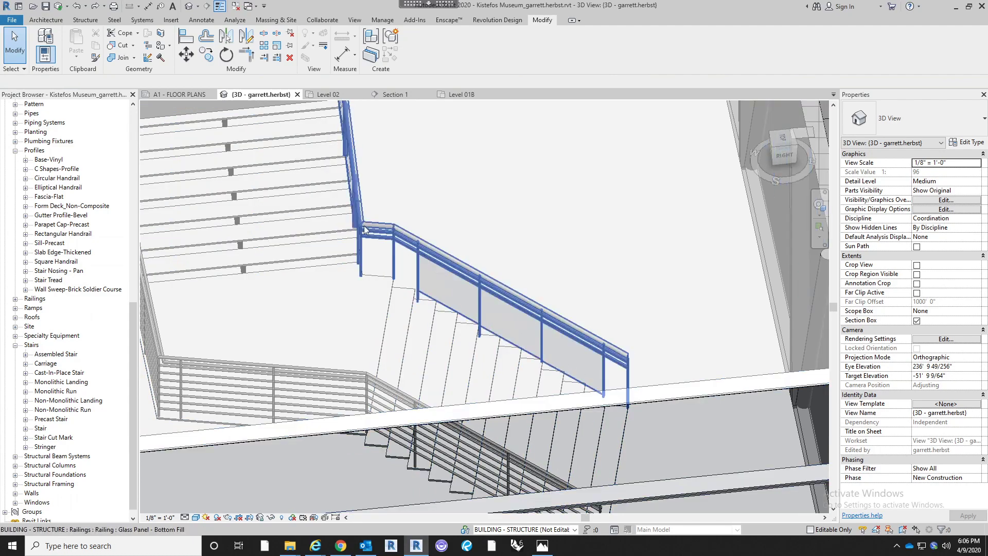
scroll(359, 153, "down", 2)
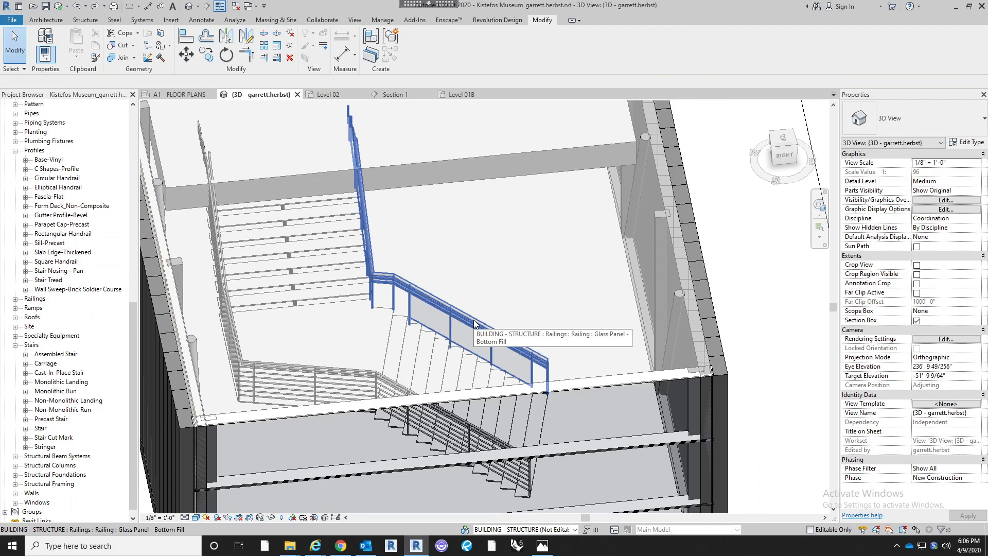
Duplicate the inner railing's Glass Panel - Bottom Fill type as Kistefos Glass Railing
left_click(507, 339)
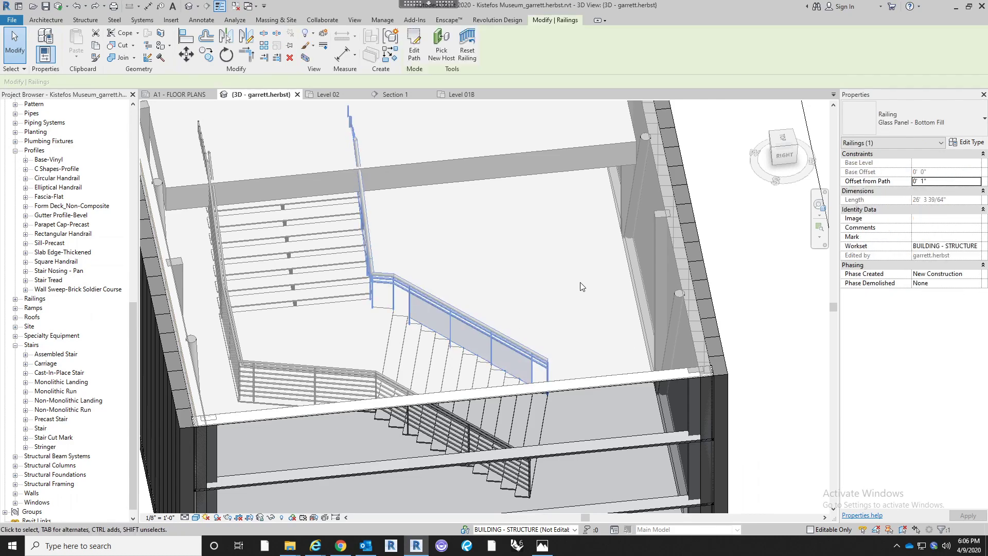
left_click(967, 142)
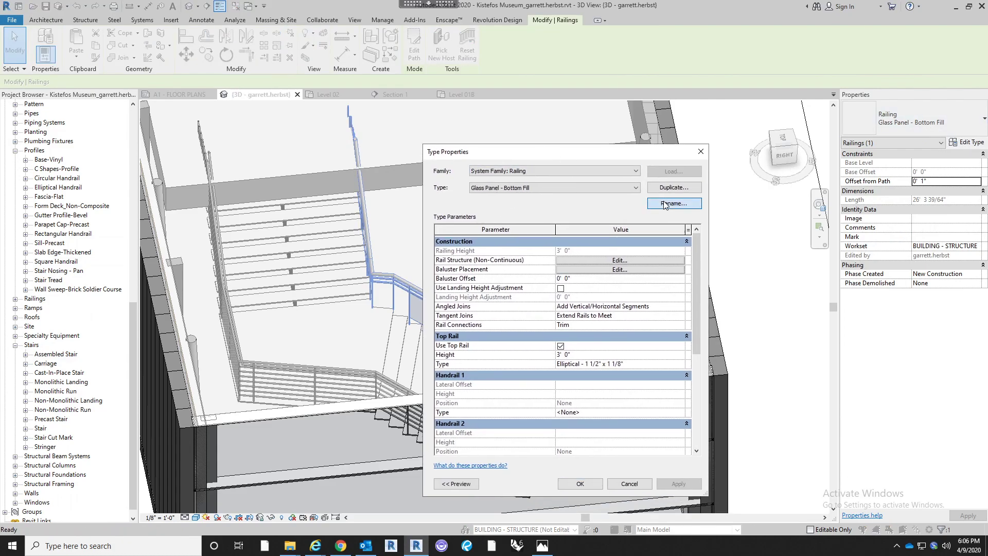
left_click(671, 188)
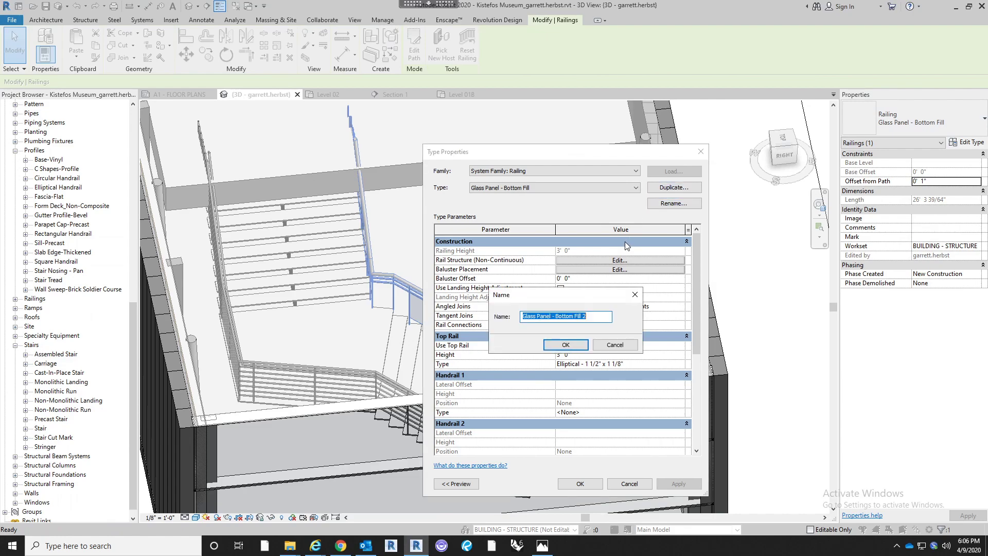
type("Kistefos Glass Railing")
key("Return")
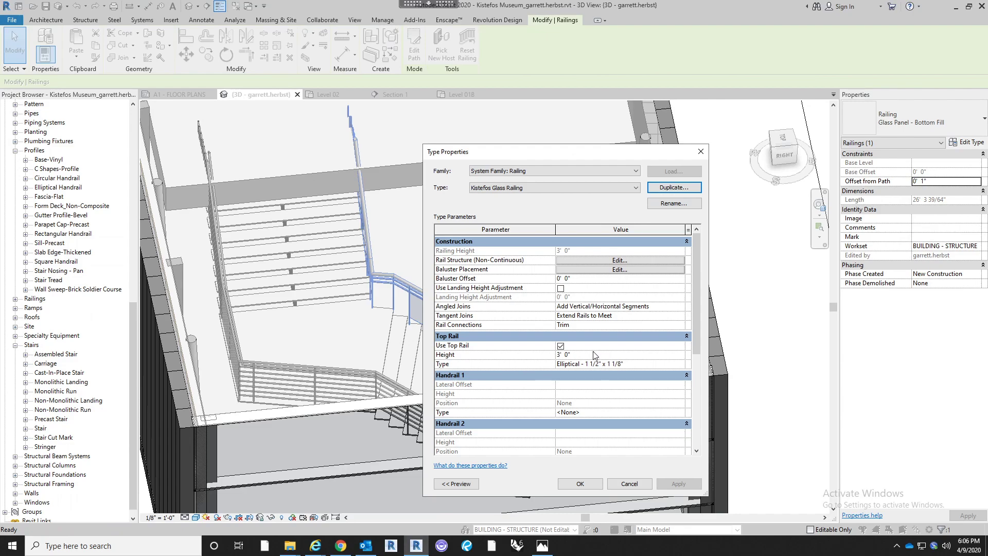
Set the profile of the glass railing's top rail type to Square Handrail : 1"
left_click(682, 365)
left_click(682, 364)
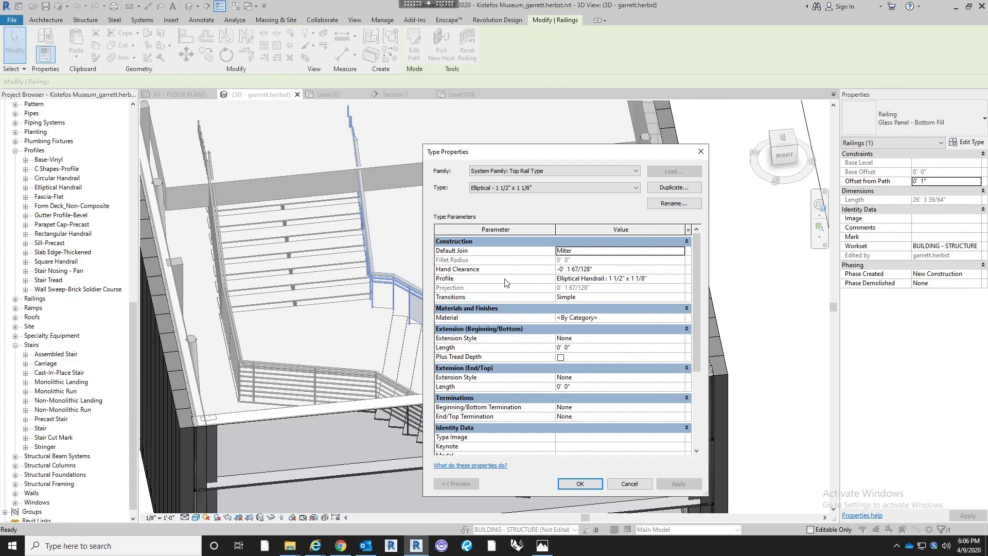
left_click(682, 282)
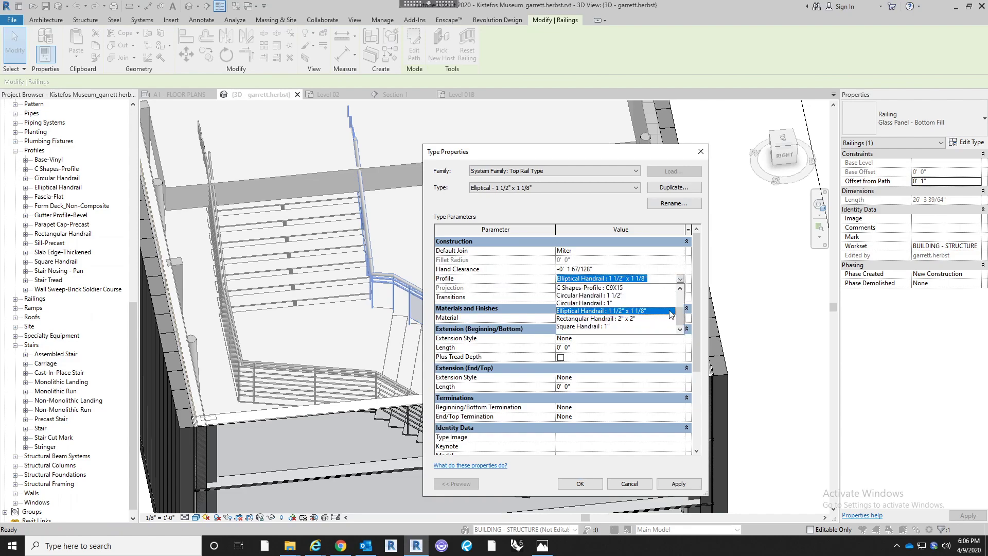
scroll(652, 315, "up", 2)
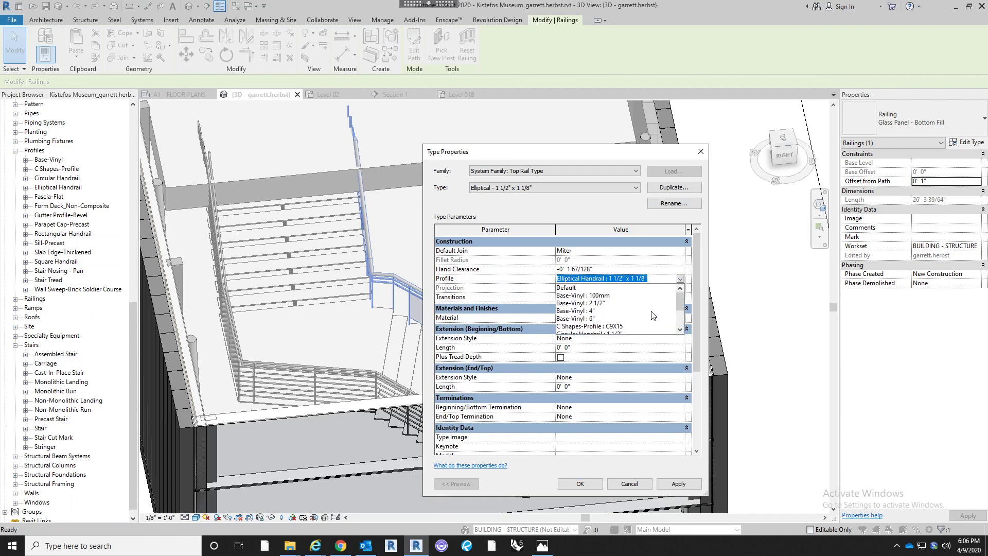
scroll(652, 315, "down", 2)
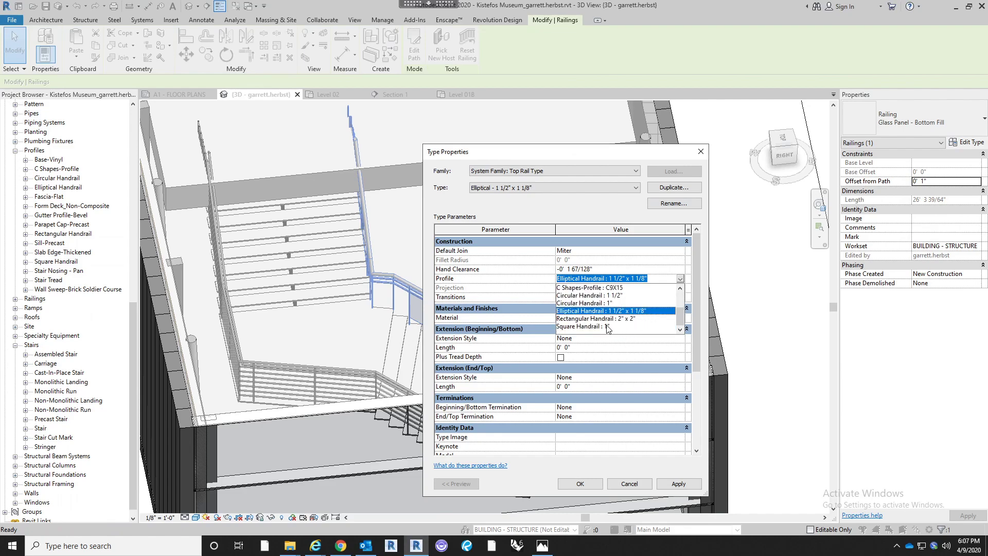
left_click(608, 327)
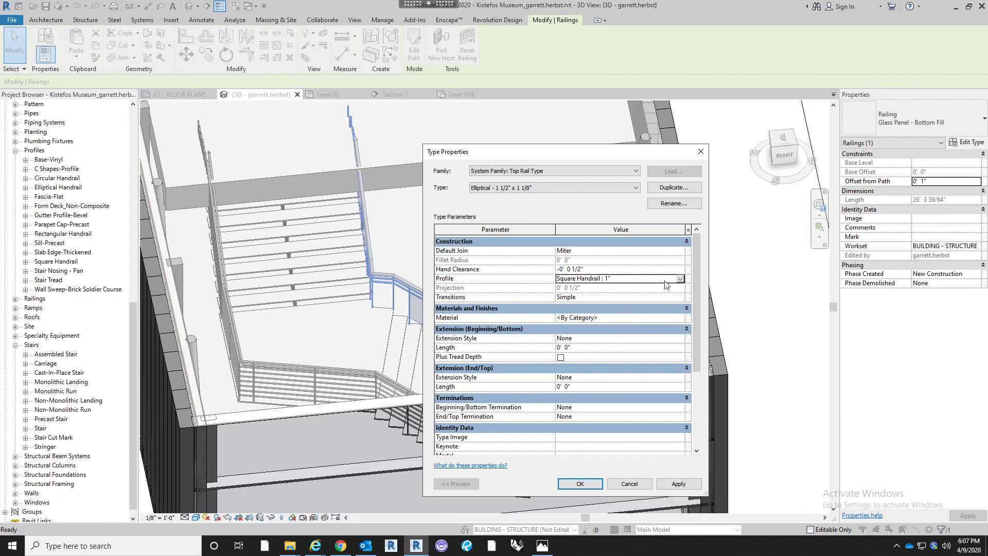
Assign the Stainless Steel material to the glass railing's top rail type
left_click(668, 317)
left_click(682, 317)
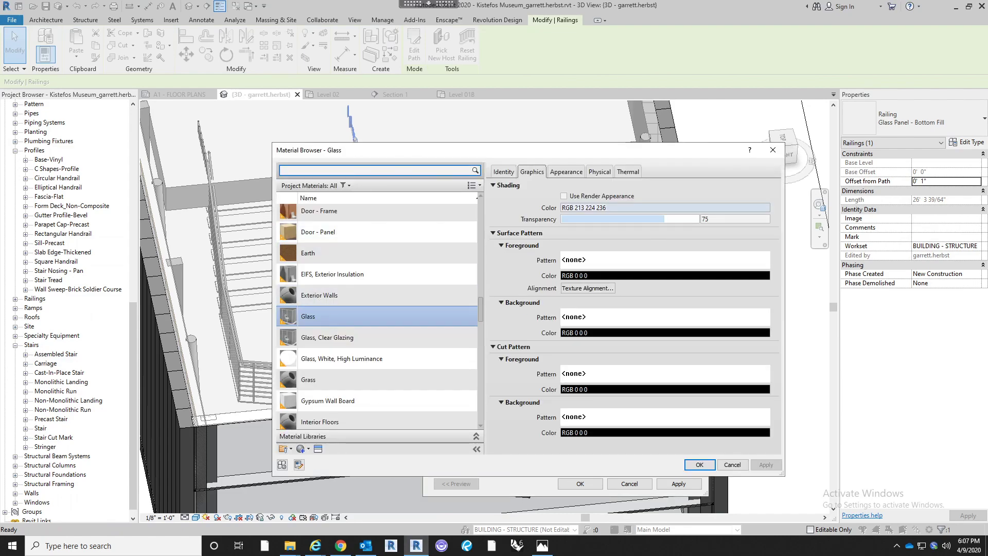
type("stainless")
left_click(366, 271)
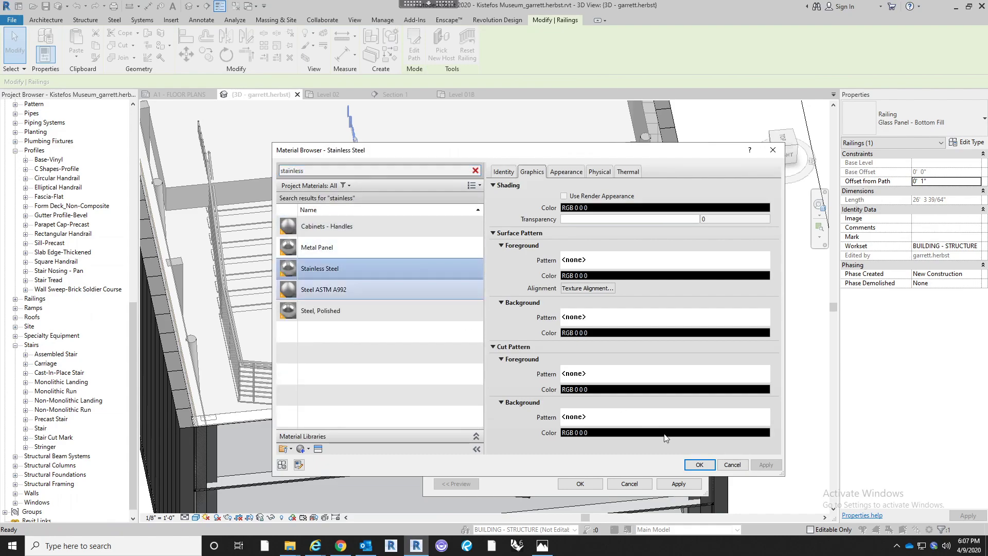
left_click(700, 464)
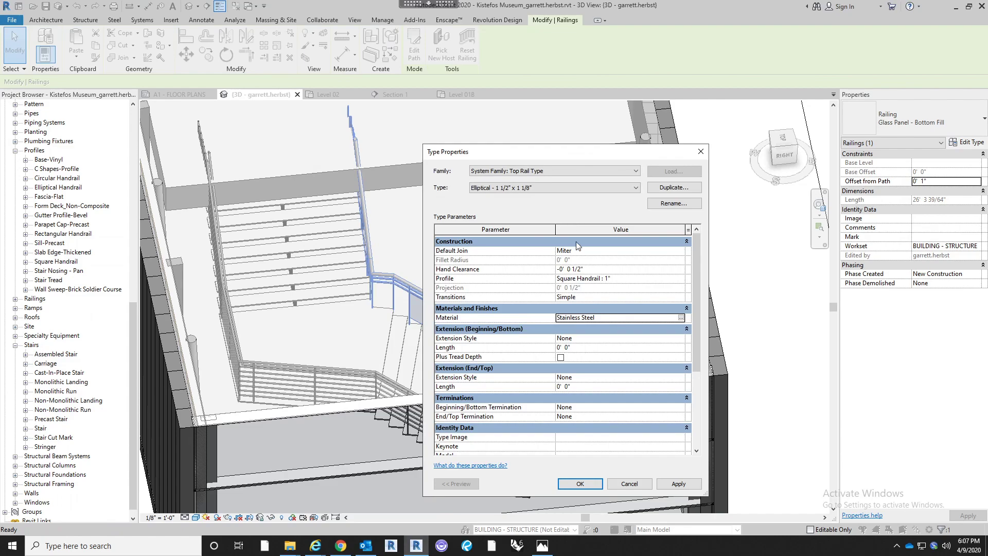
Rename the top rail type as 1" Square and accept its type changes
left_click(671, 206)
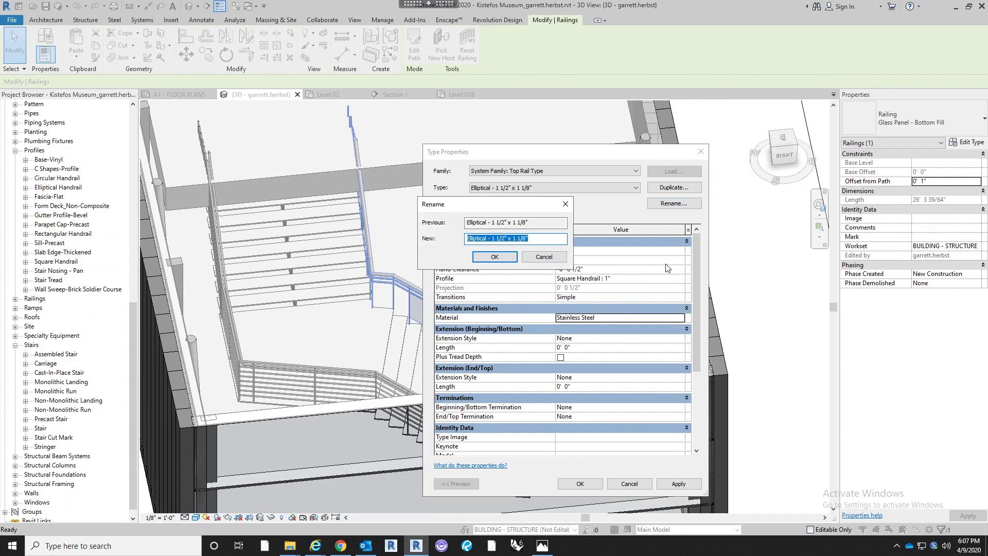
type("1\" Square")
key("Return")
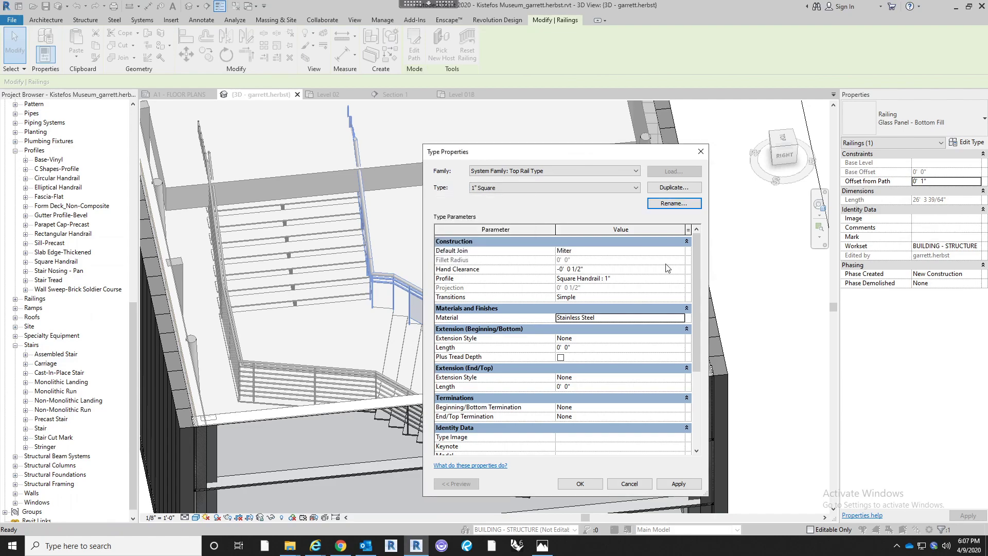
left_click(580, 483)
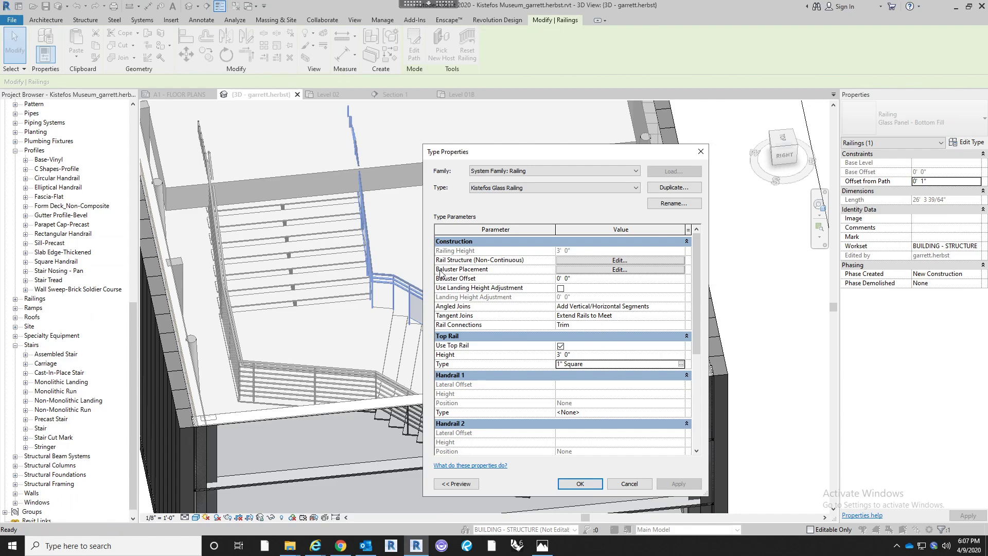
Delete the Panel - Glass : 2' 8" entry from the main baluster pattern of Kistefos Glass Railing
left_click(598, 261)
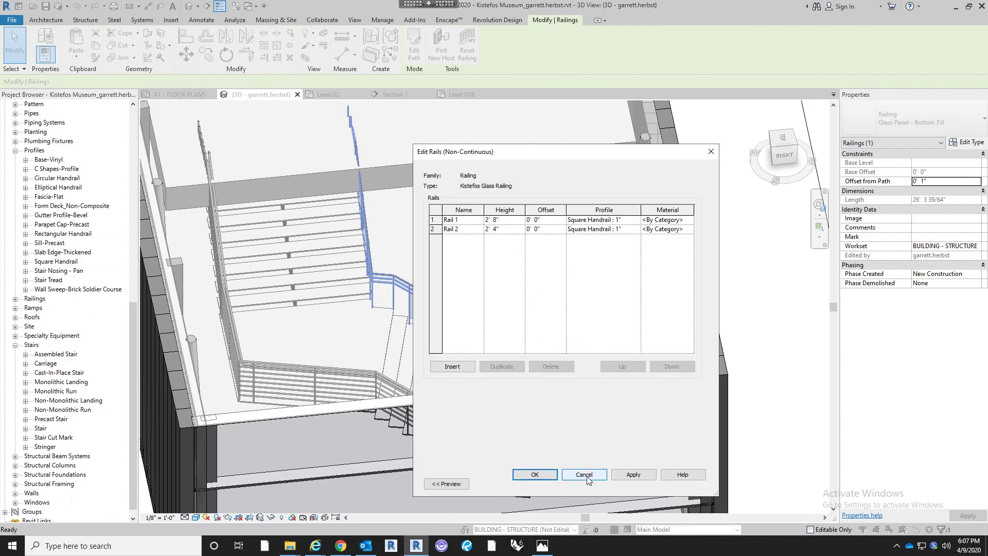
left_click(587, 478)
left_click(600, 270)
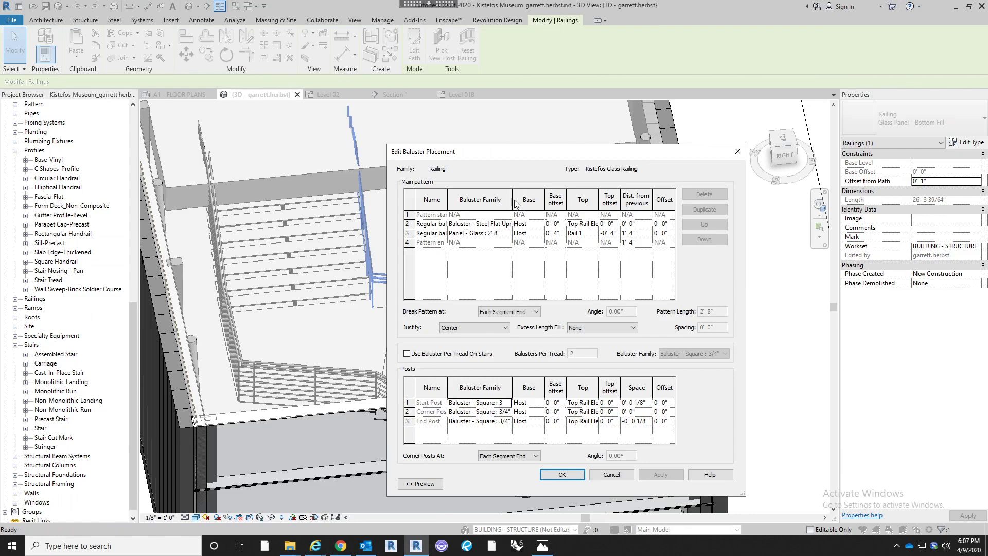
left_click_drag(531, 198, 587, 198)
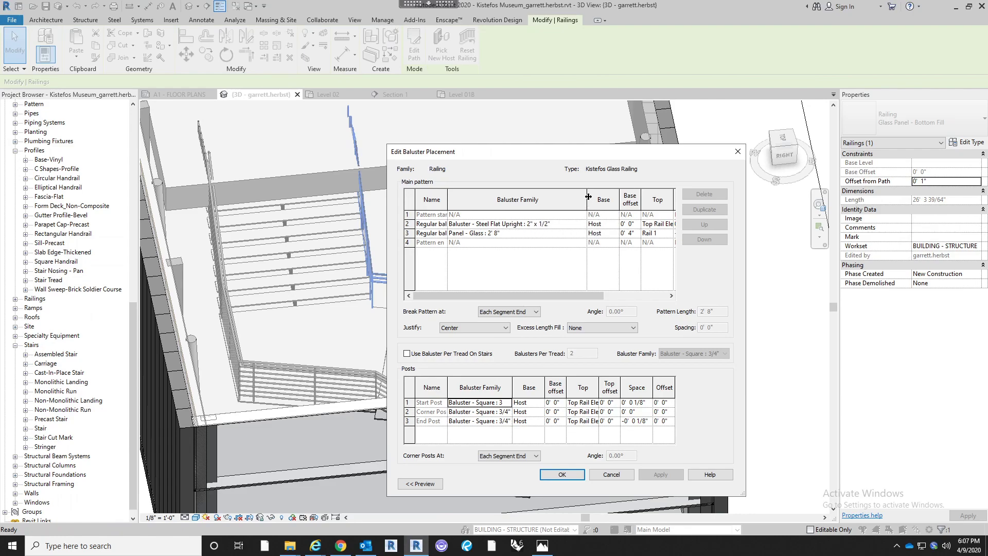
left_click_drag(586, 192, 555, 193)
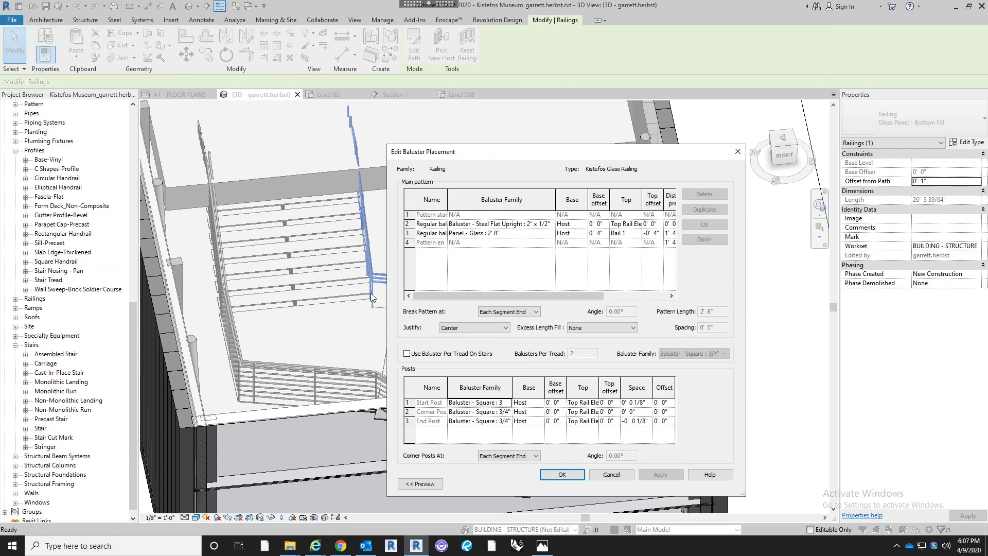
left_click_drag(451, 155, 557, 153)
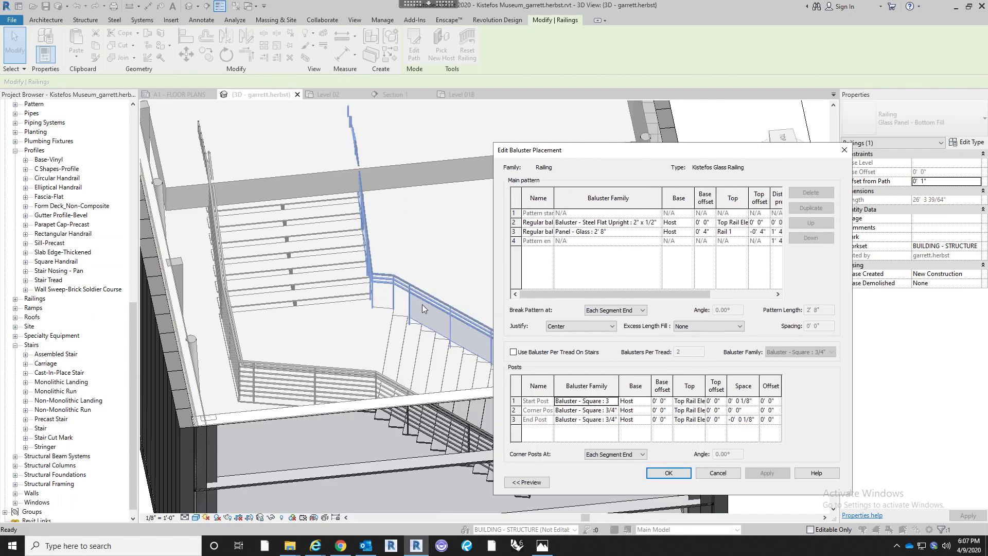
left_click(518, 232)
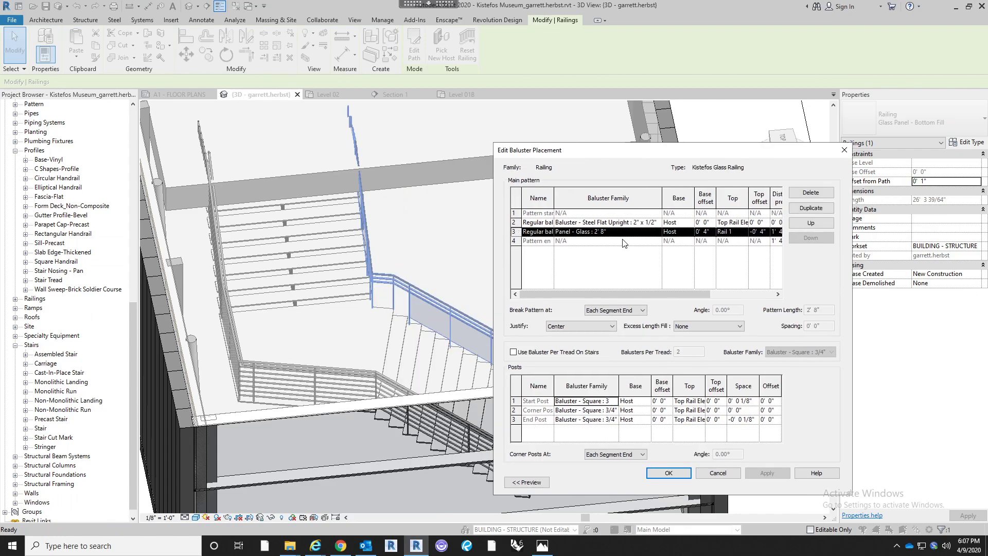
left_click(811, 192)
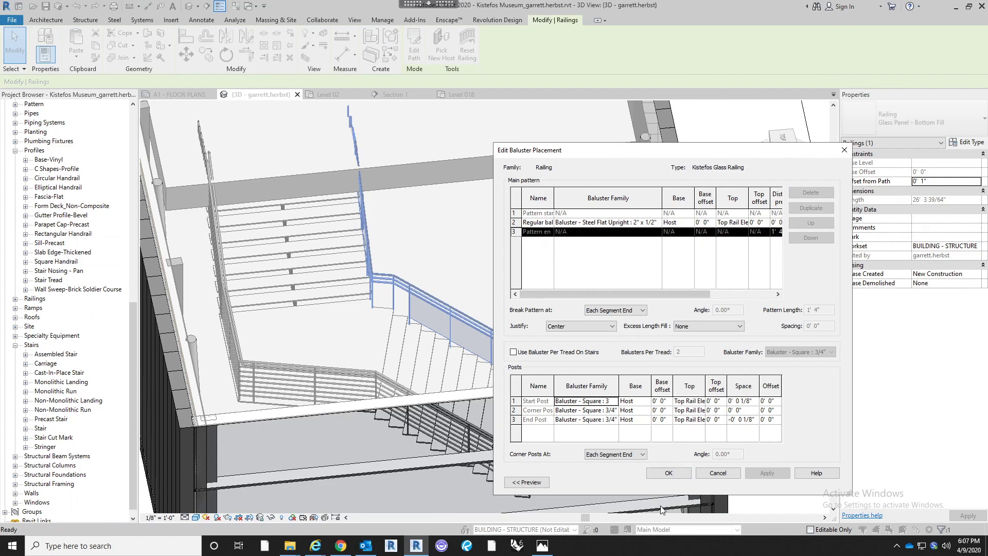
left_click(667, 474)
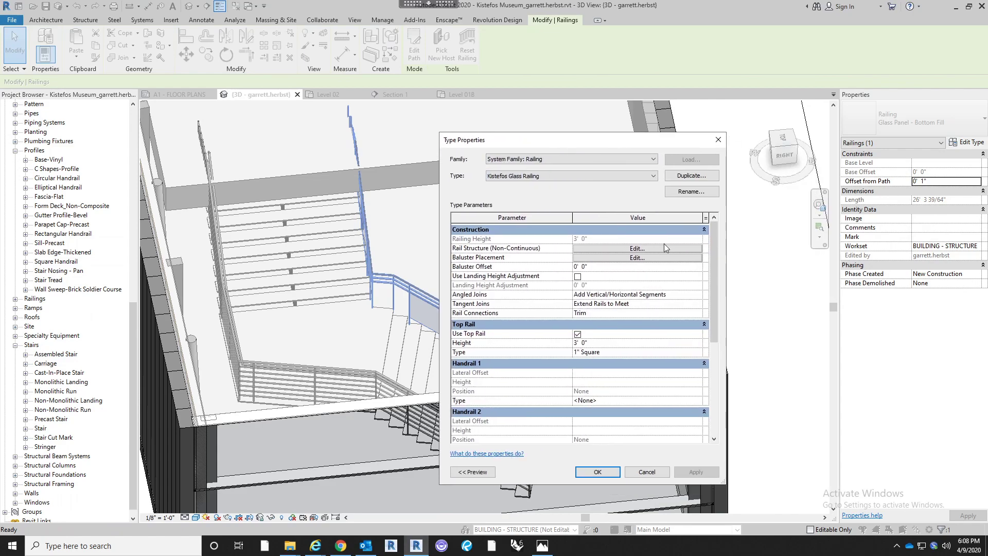
Review the profiles available for Rail 1 in the non-continuous rail structure of Kistefos Glass Railing
left_click(636, 249)
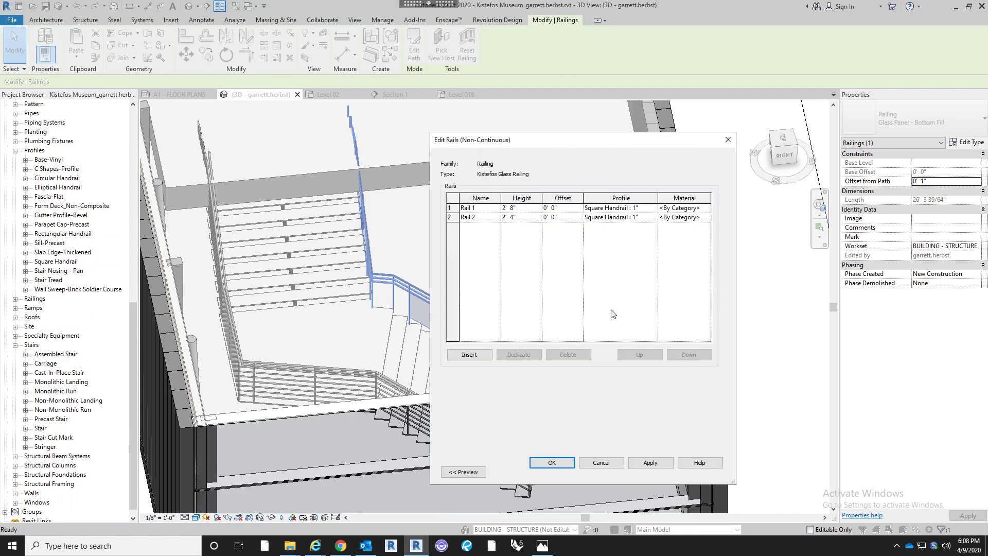
left_click_drag(542, 152, 665, 156)
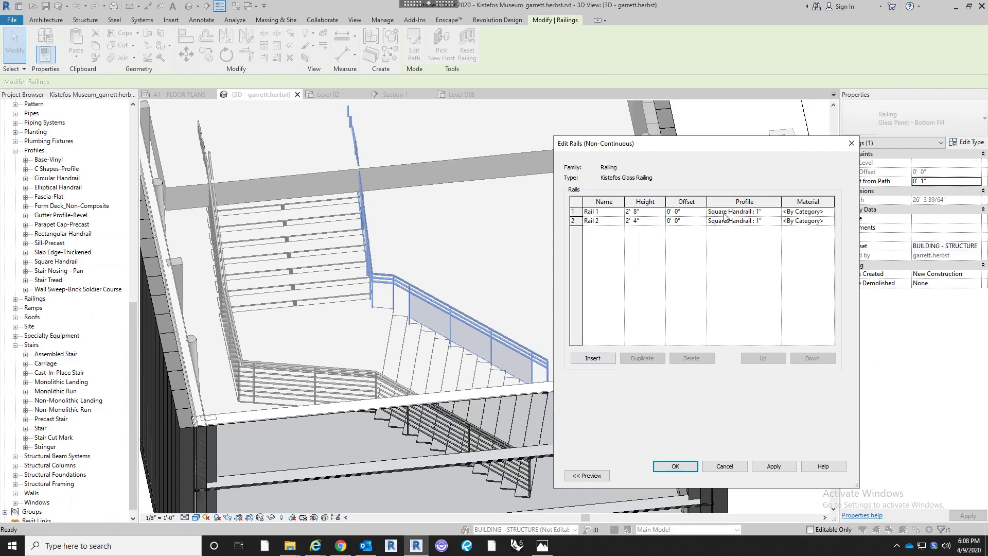
left_click(776, 212)
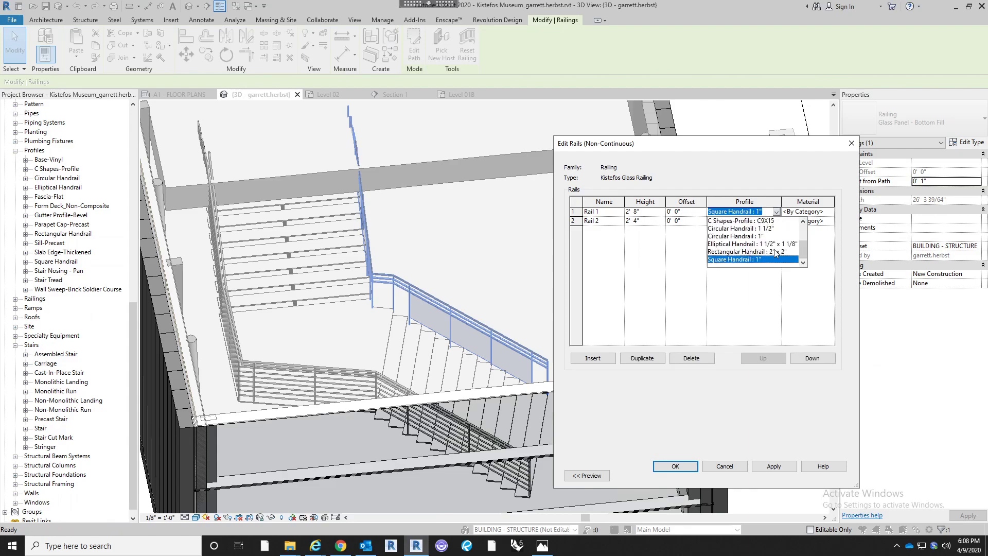
scroll(774, 248, "up", 2)
scroll(774, 252, "down", 2)
scroll(783, 259, "up", 2)
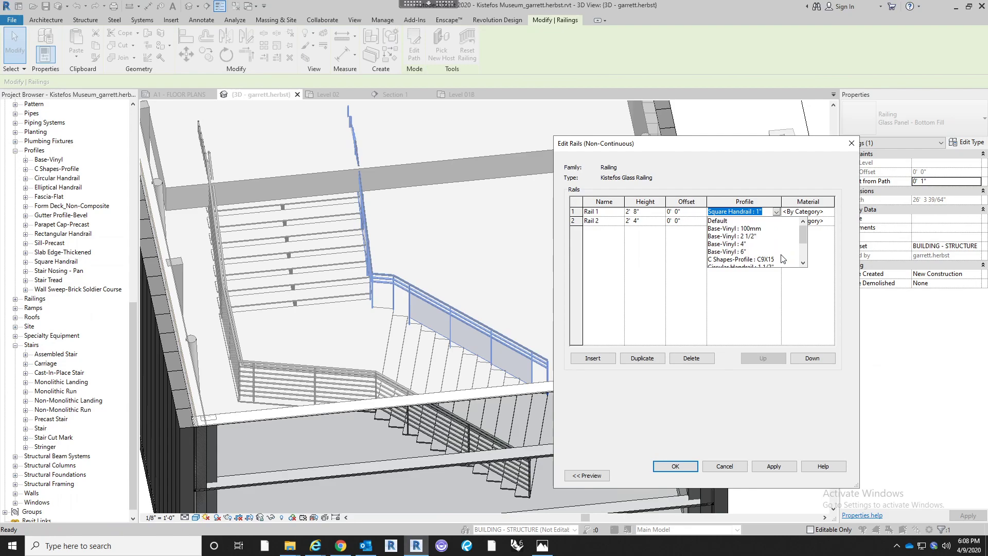
scroll(783, 259, "down", 2)
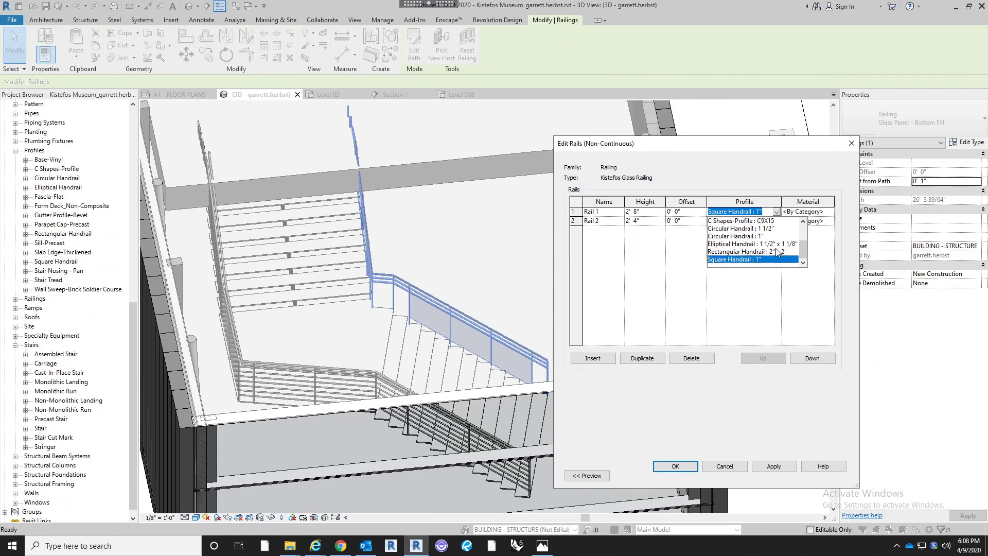
scroll(778, 251, "up", 2)
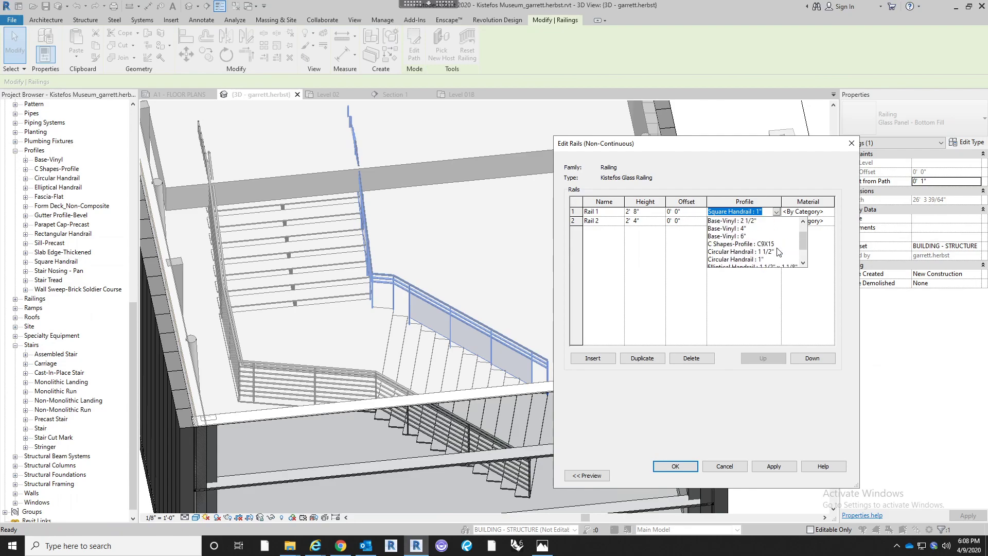
left_click(758, 302)
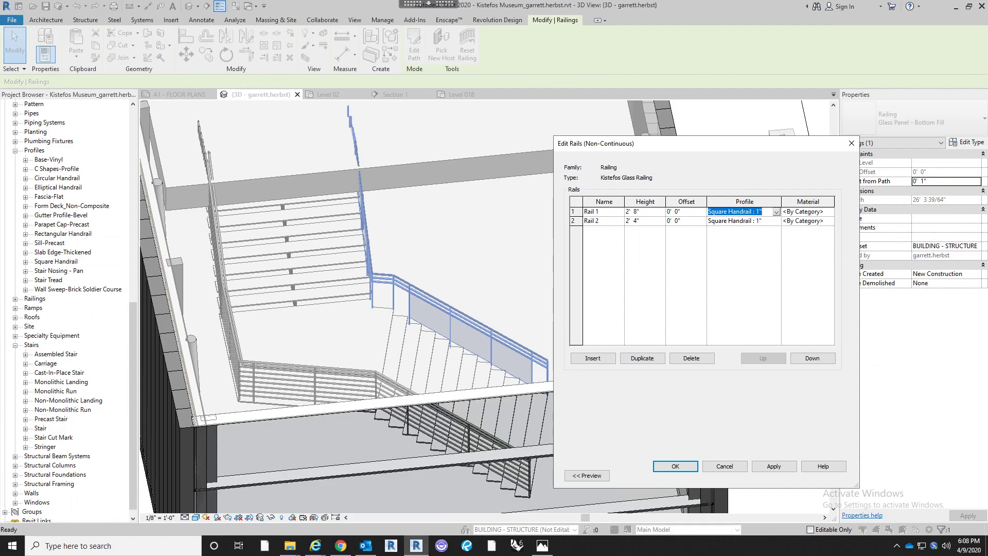
Keep Square Handrail : 1" as the Rail 2 profile, accept the railing type changes and deselect the railing
left_click_drag(749, 146, 668, 142)
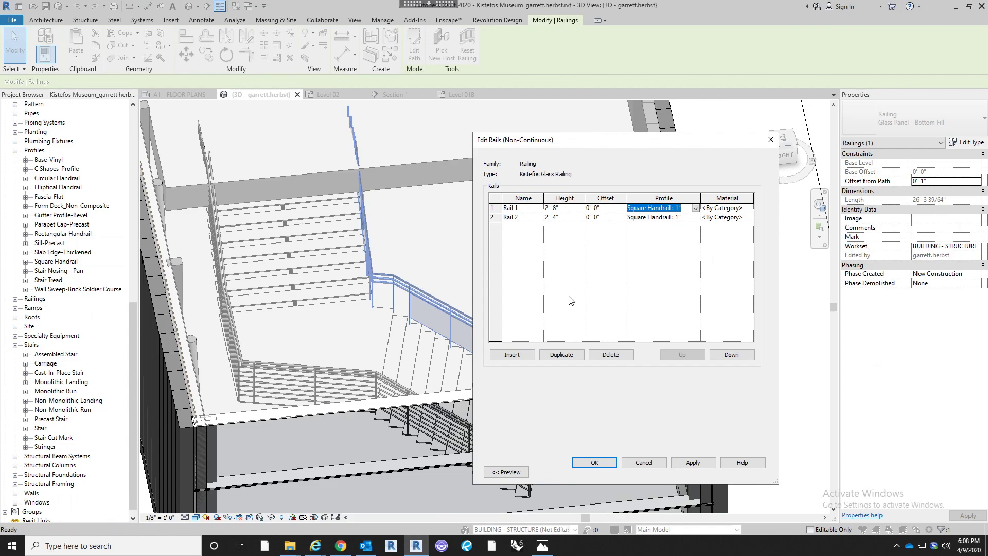
left_click(696, 218)
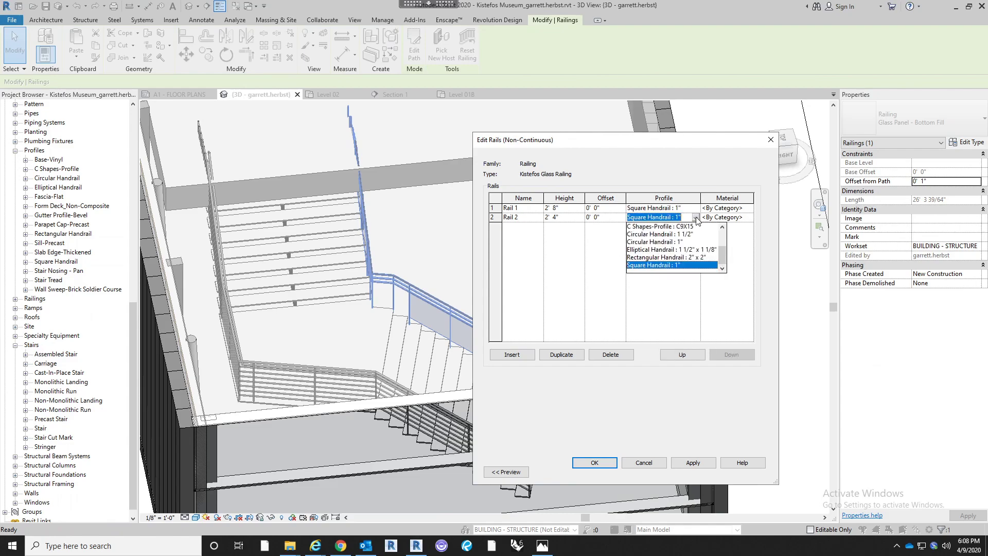
left_click(675, 295)
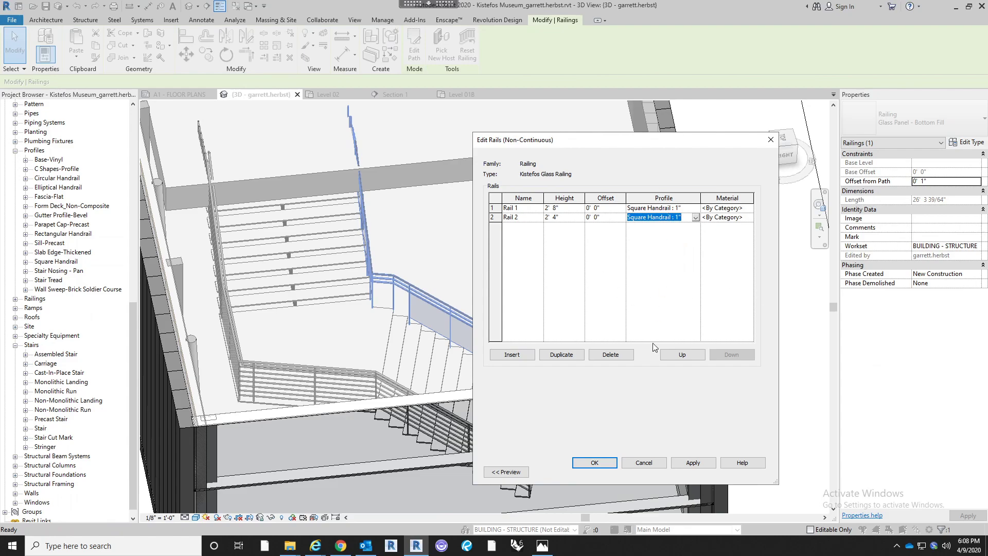
left_click(594, 463)
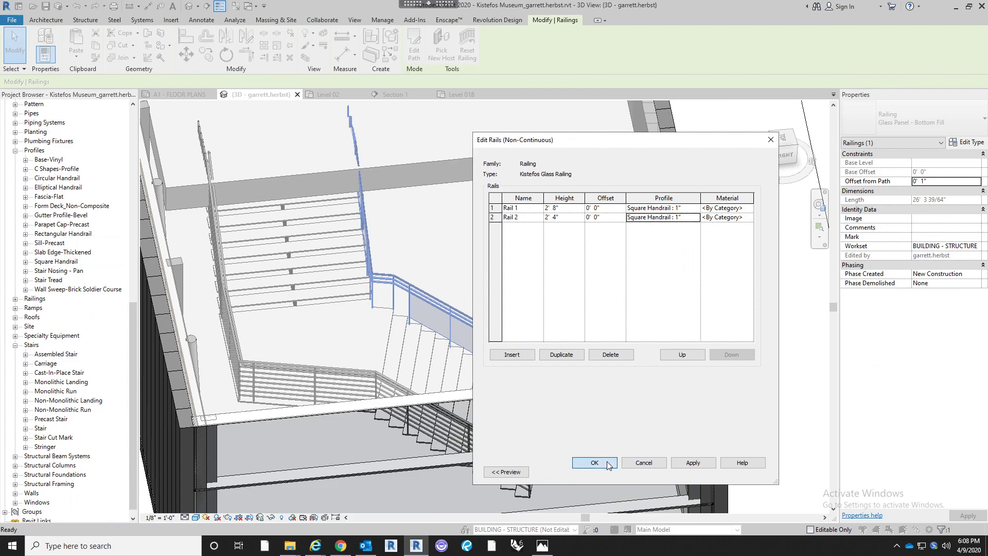
left_click(647, 472)
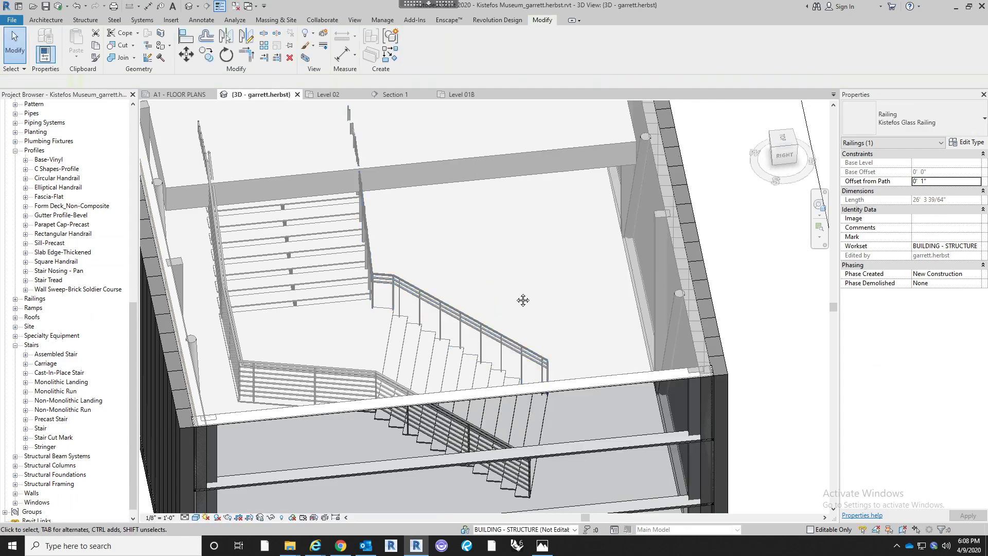
left_click(503, 292)
scroll(488, 298, "up", 5)
scroll(535, 337, "down", 6)
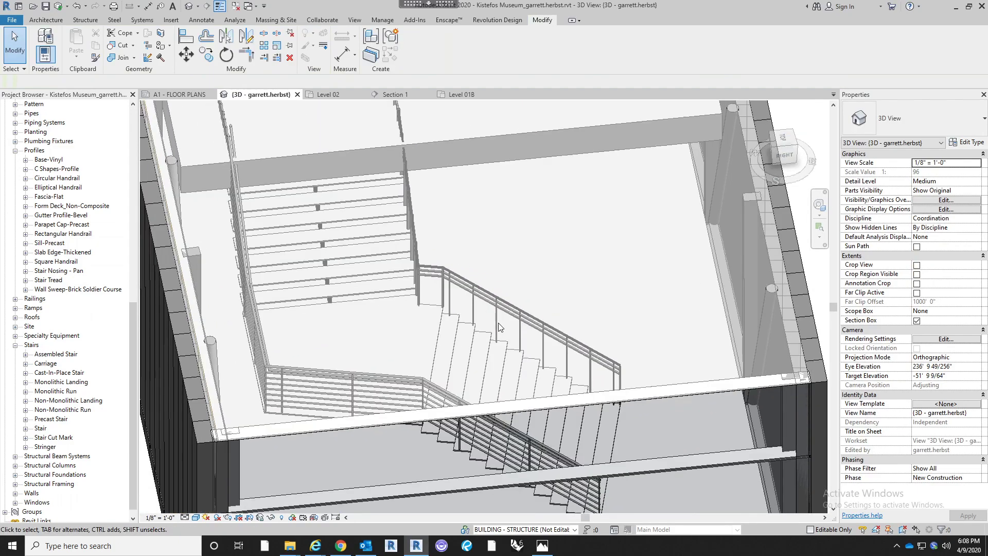
left_click(498, 322)
key("Escape")
Create a new family from the Profile-Rail.rft template
left_click(11, 20)
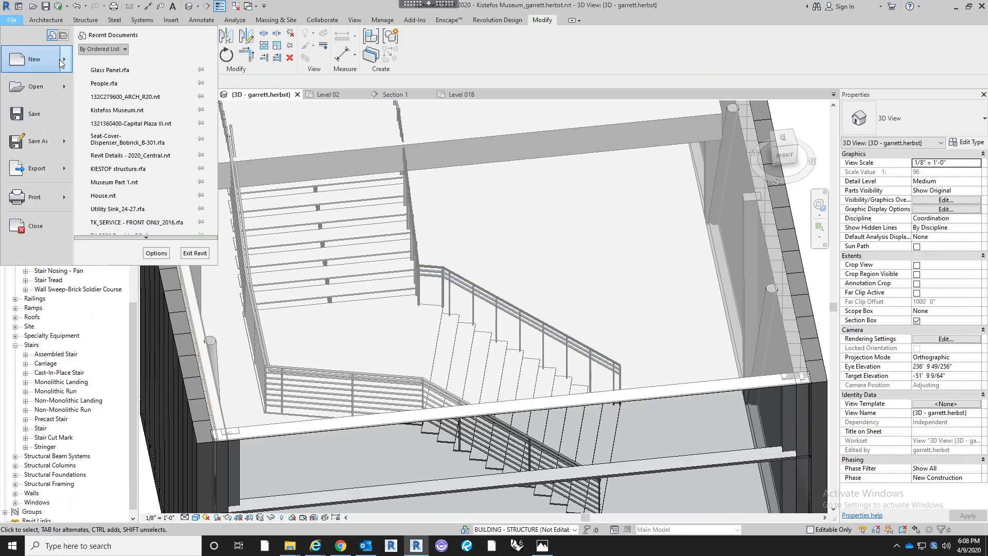
mouse_move(51, 59)
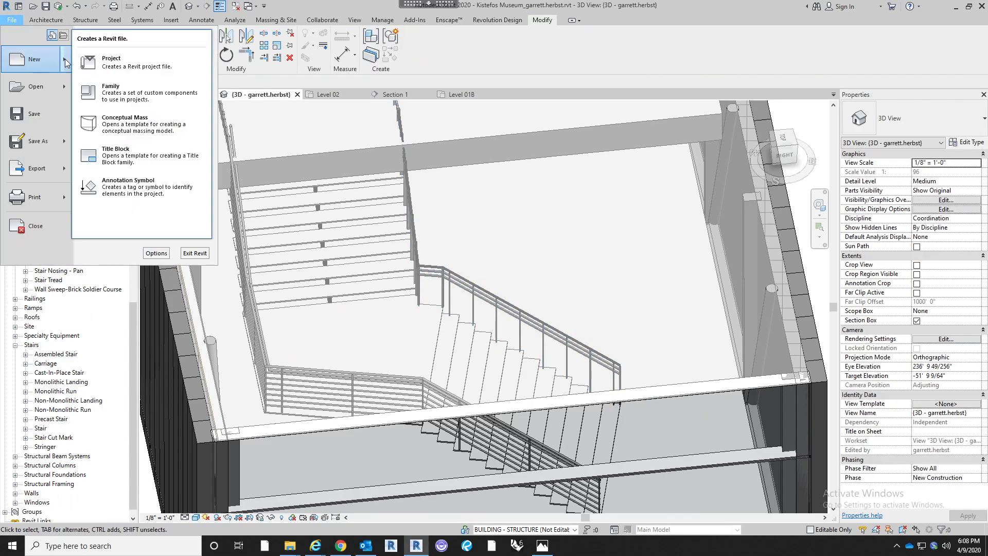
left_click(141, 94)
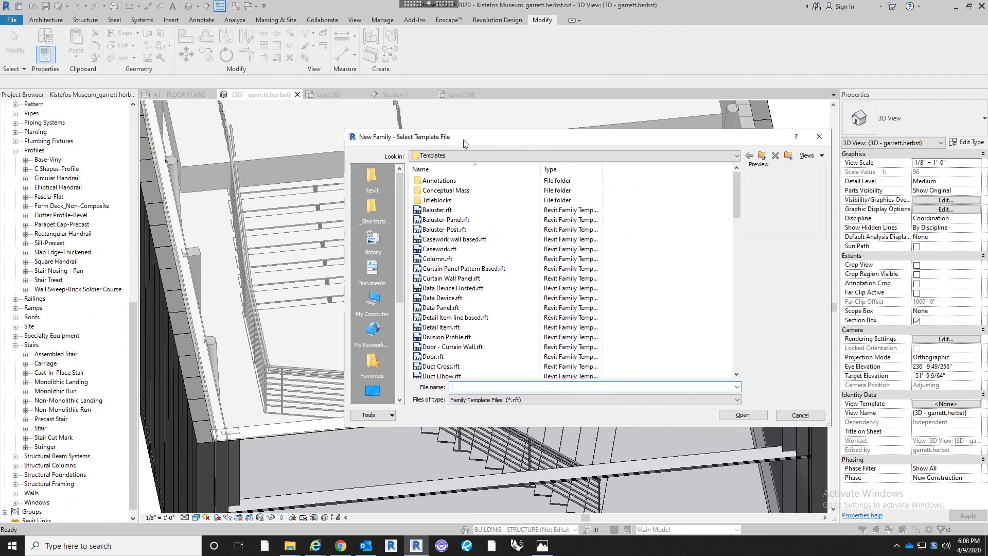
left_click_drag(717, 190, 724, 294)
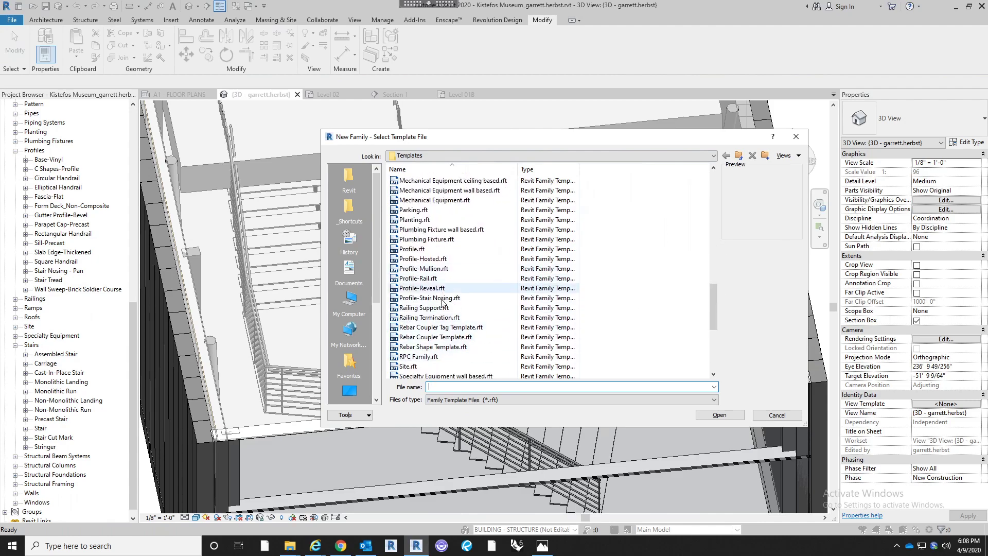
left_click(445, 279)
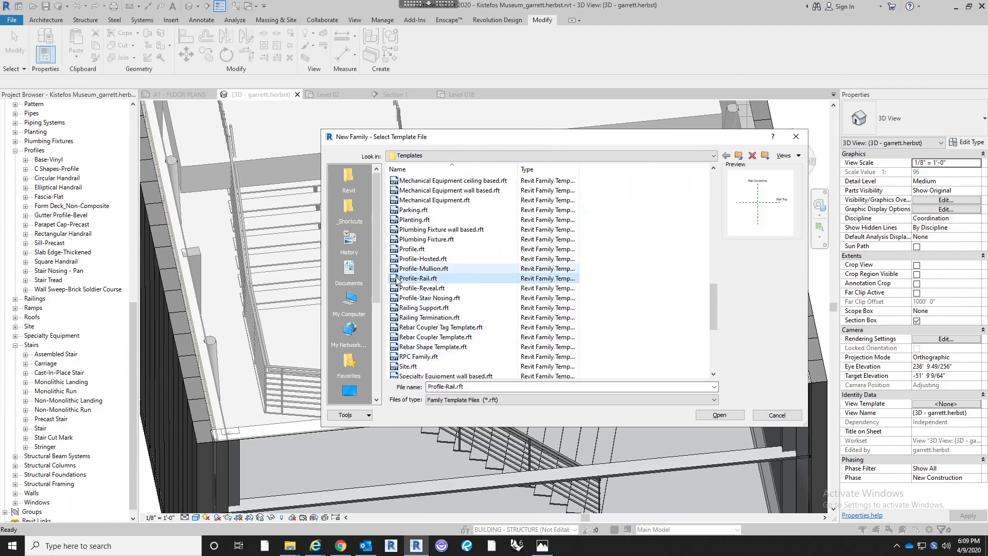
left_click(709, 417)
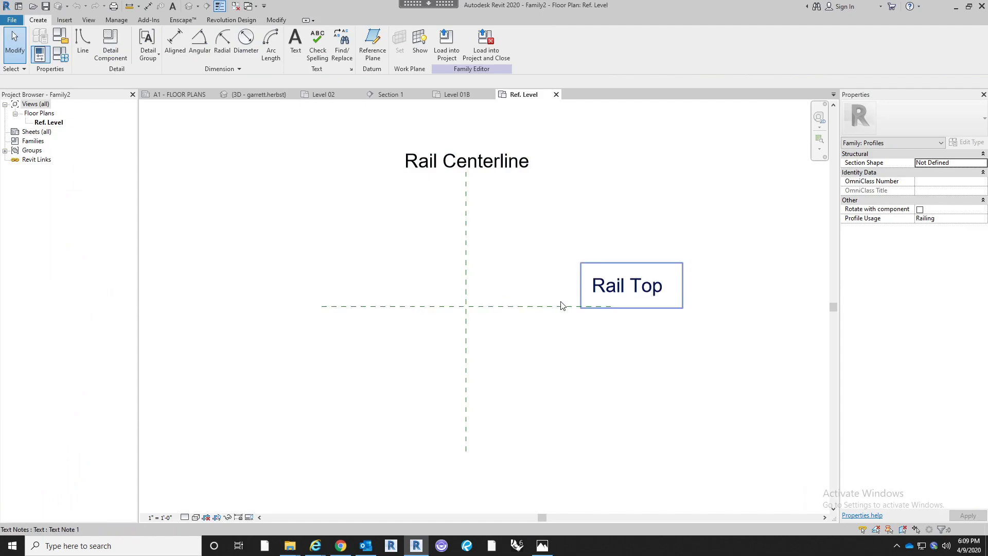
Sketch a rectangle about 1 1/4" wide and 1'-3" tall, hanging from the Rail Top plane and straddling the Rail Centerline
middle_click_drag(532, 346, 532, 331)
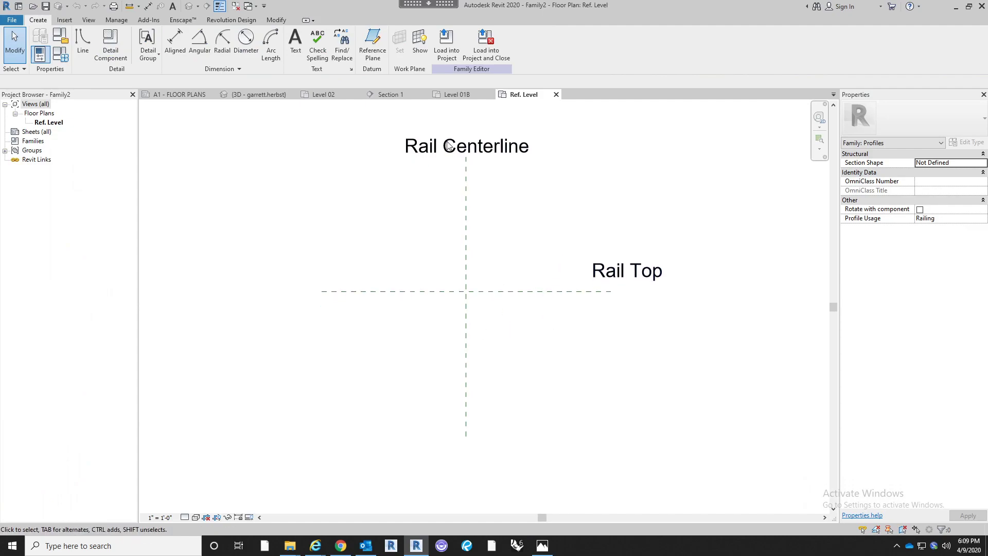
left_click(86, 45)
left_click(363, 35)
left_click(461, 291)
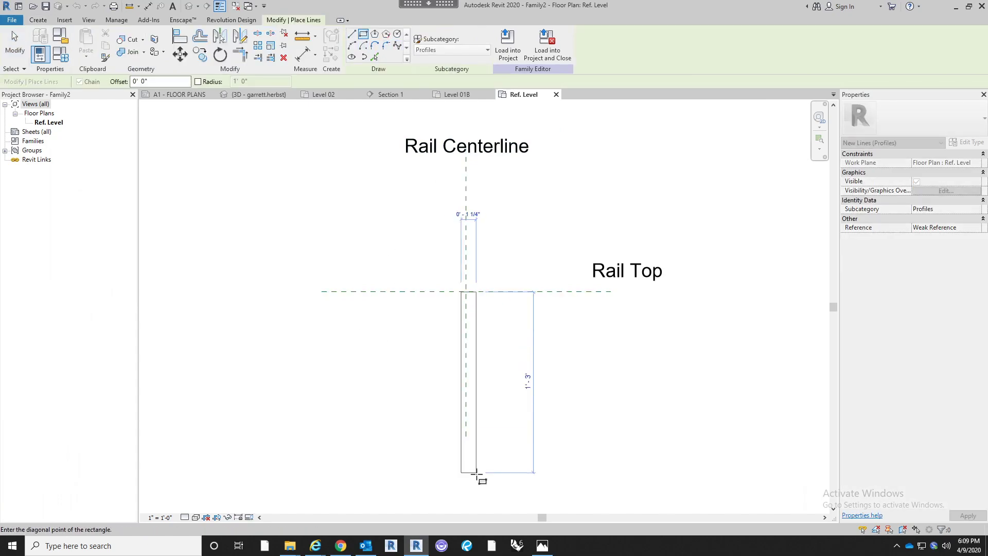
left_click(476, 472)
key("Escape")
key("Escape")
middle_click_drag(467, 395, 483, 372)
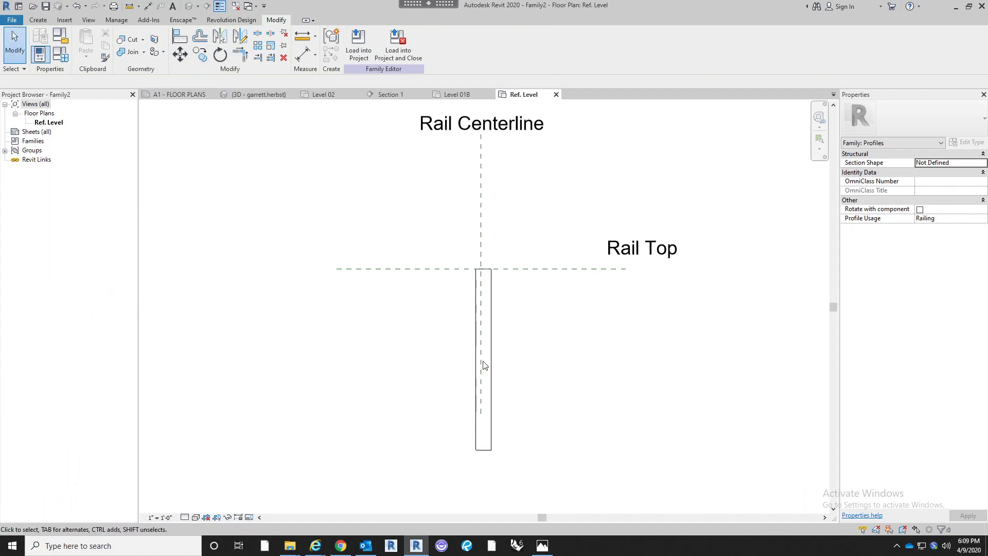
Dimension the rectangle's height from the Rail Top plane and its two sides relative to the Rail Centerline
scroll(483, 370, "down", 2)
left_click(297, 54)
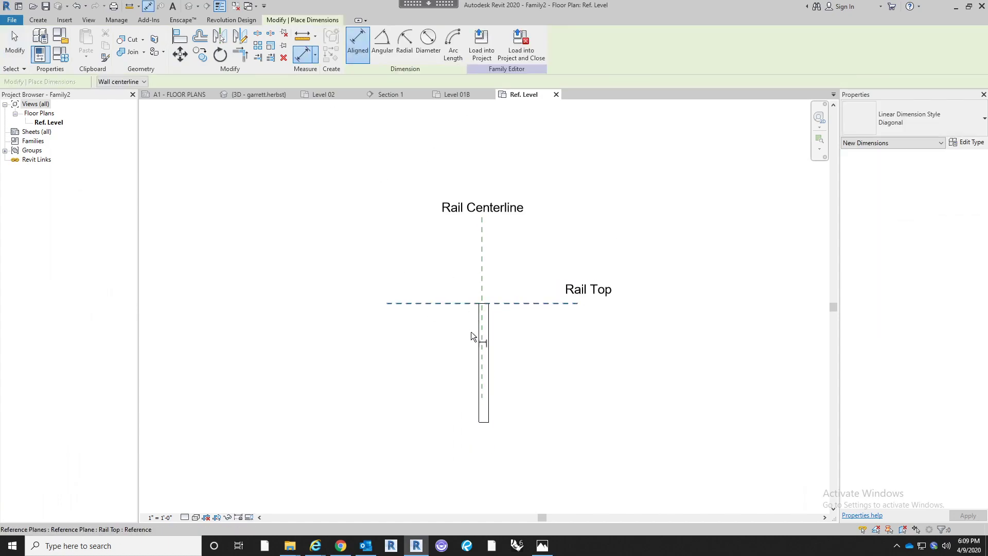
left_click(470, 312)
left_click(483, 422)
left_click(411, 410)
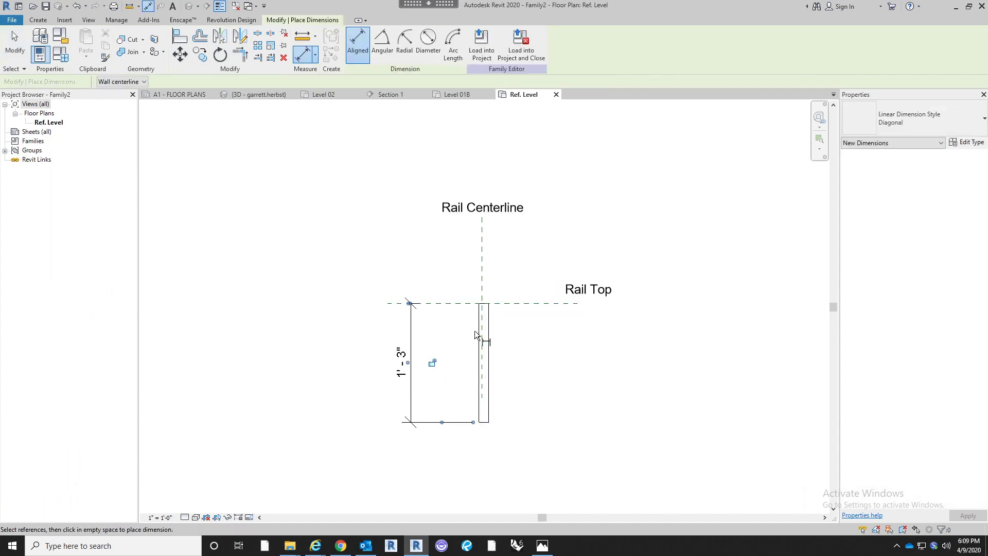
left_click(483, 278)
left_click(490, 314)
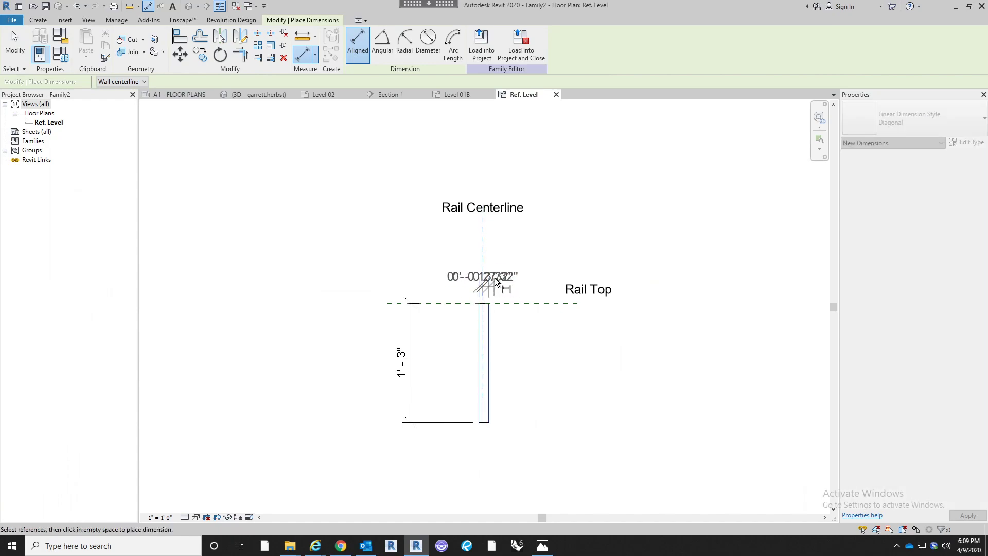
left_click(490, 279)
key("Escape")
Set the distance from Rail Top to the rectangle's bottom edge to 3'-0"
left_click(485, 423)
left_click(459, 367)
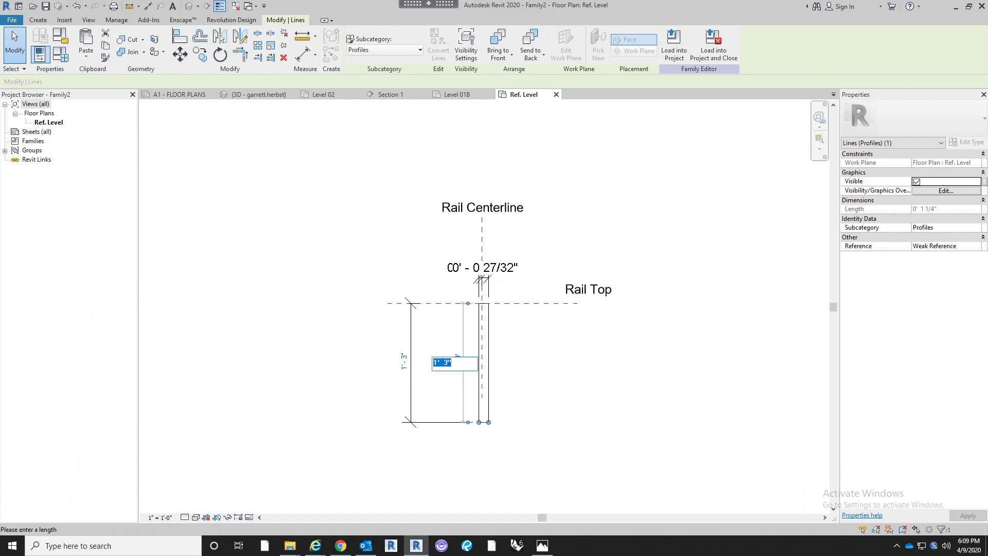
type("3")
key("Return")
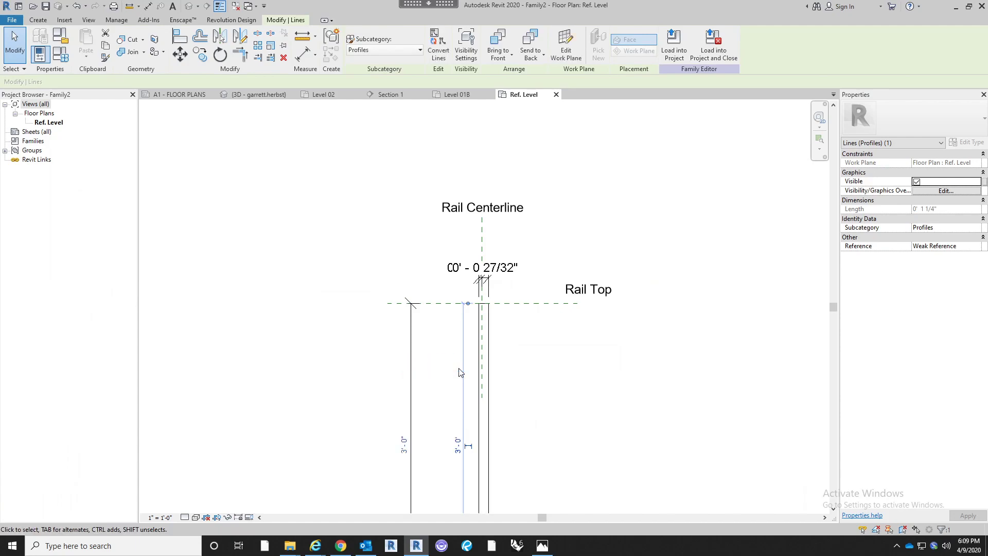
scroll(541, 363, "down", 2)
scroll(519, 391, "up", 2)
left_click(560, 337)
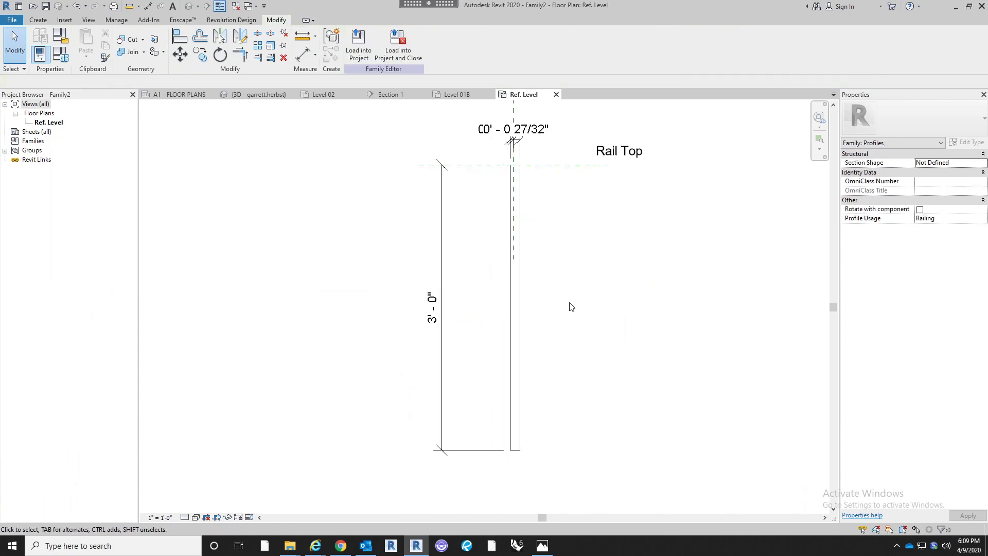
Set the rectangle's right side 3/8" from the Rail Centerline
middle_click_drag(483, 323, 471, 408)
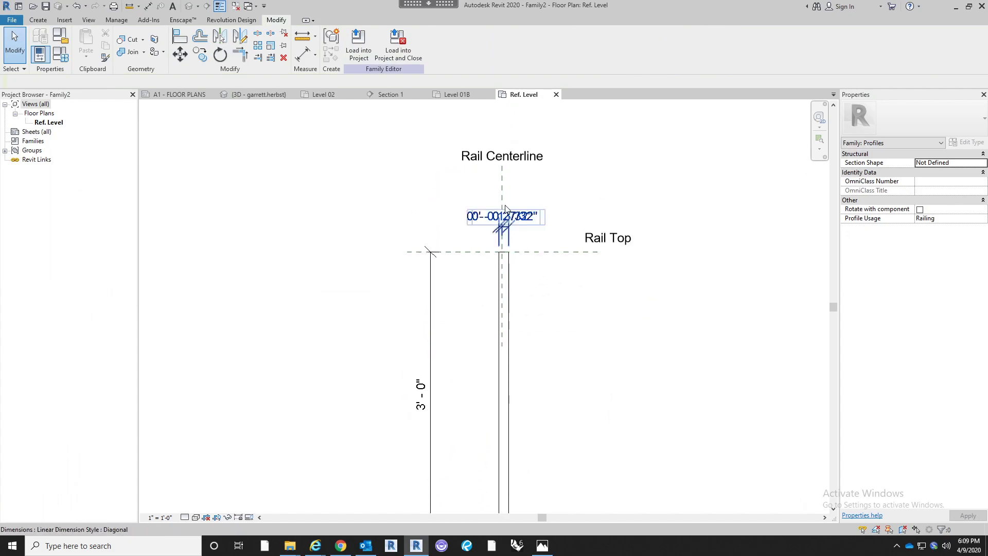
scroll(506, 203, "up", 3)
middle_click_drag(514, 290, 519, 330)
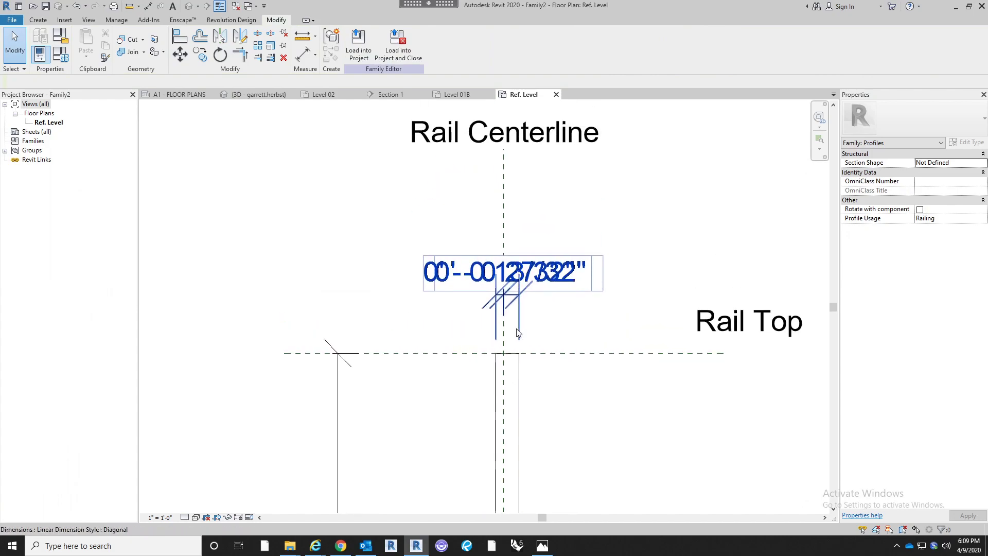
left_click(519, 361)
left_click(517, 285)
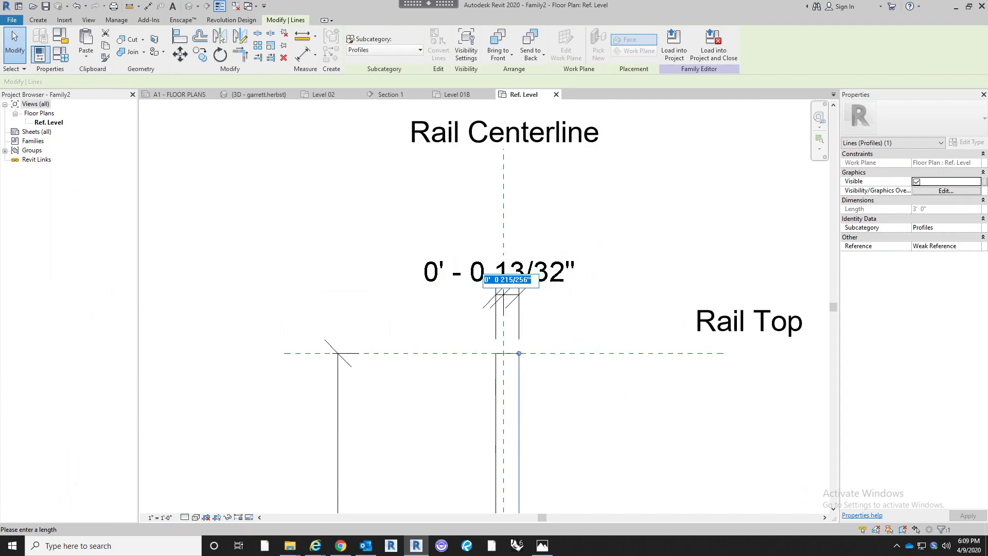
type("3/")
key("Return")
left_click(486, 391)
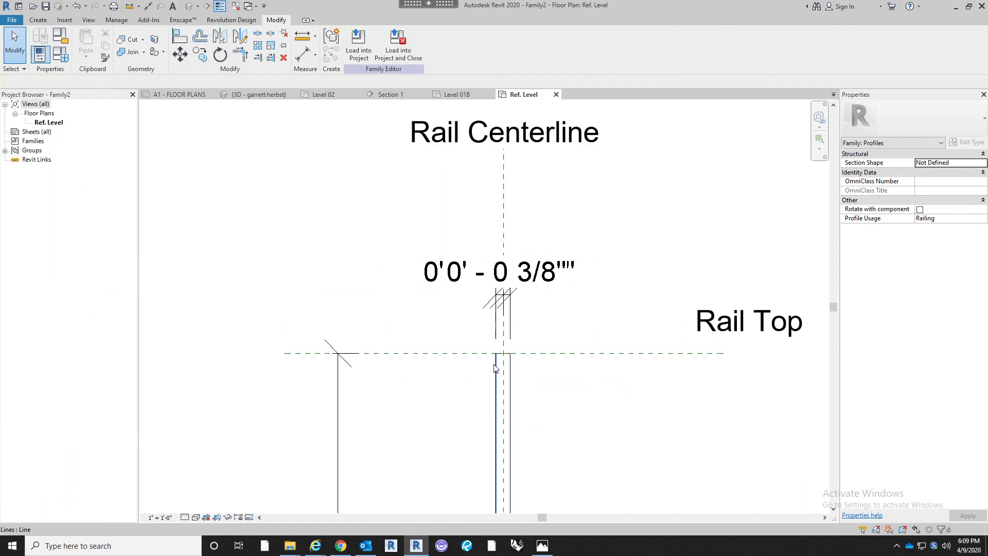
Set the rectangle's left side 3/8" from the Rail Centerline
left_click(495, 367)
left_click(496, 280)
type("3/")
key("Return")
key("Escape")
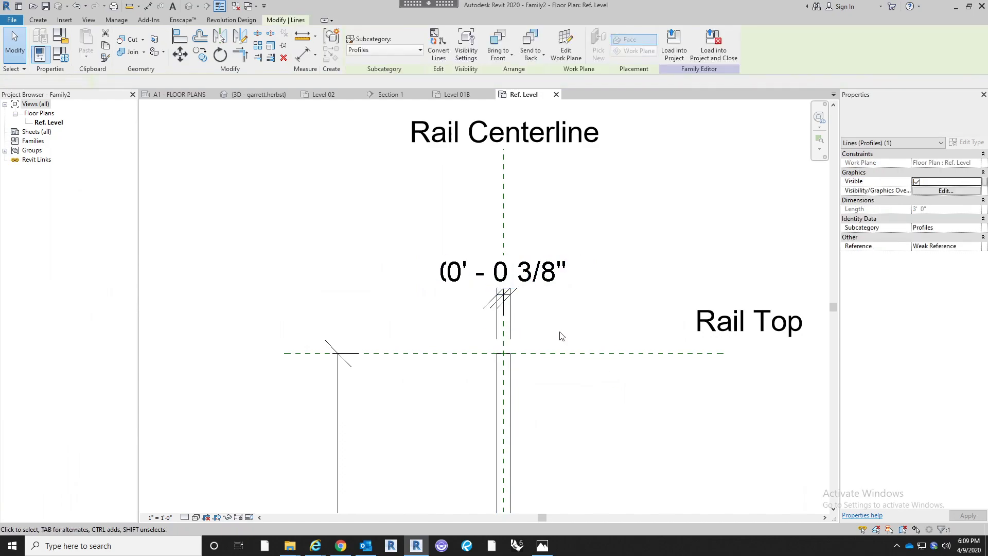
Set the profile family view's scale to 6" = 1'-0" so the dimension text reads smaller
scroll(508, 345, "up", 2)
left_click(535, 235)
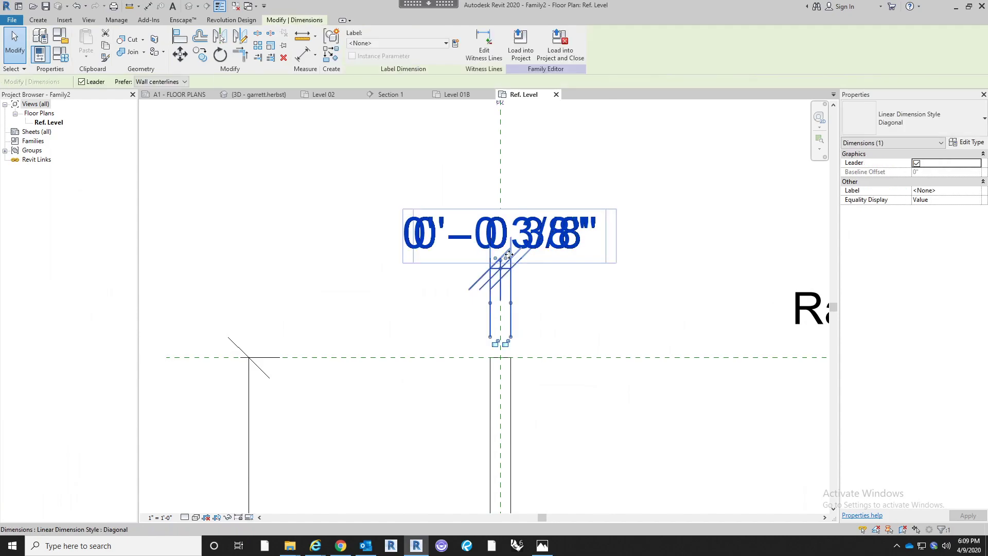
left_click(188, 498)
left_click(160, 517)
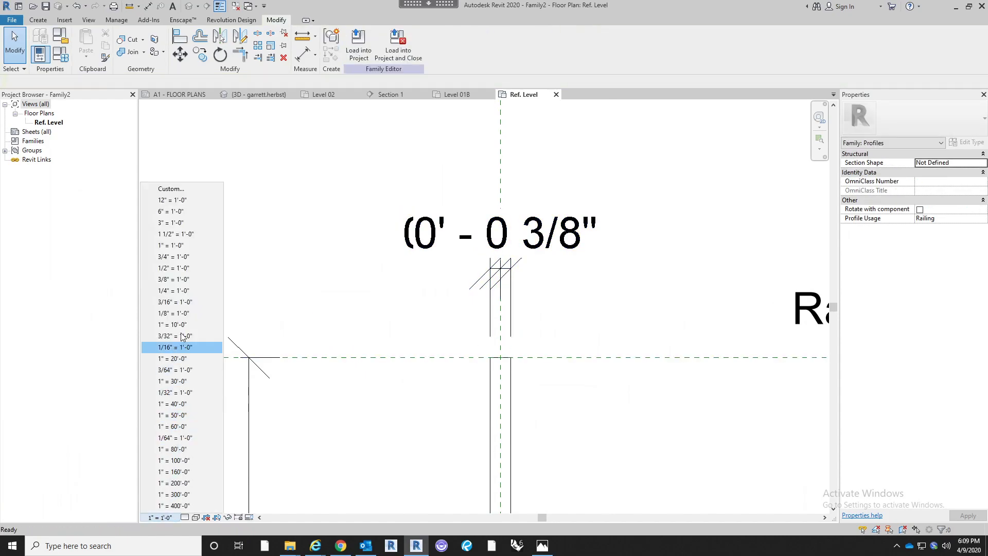
left_click(177, 267)
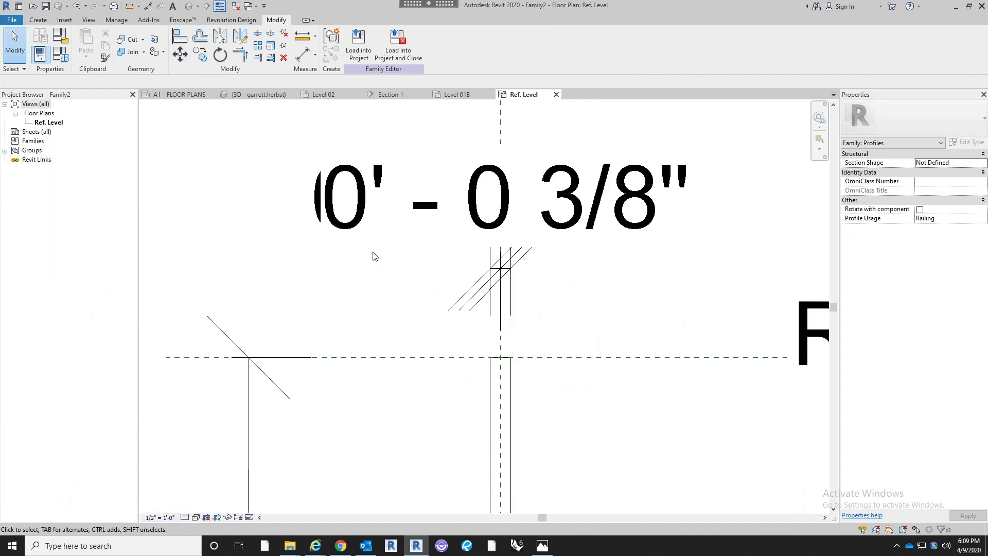
left_click(160, 517)
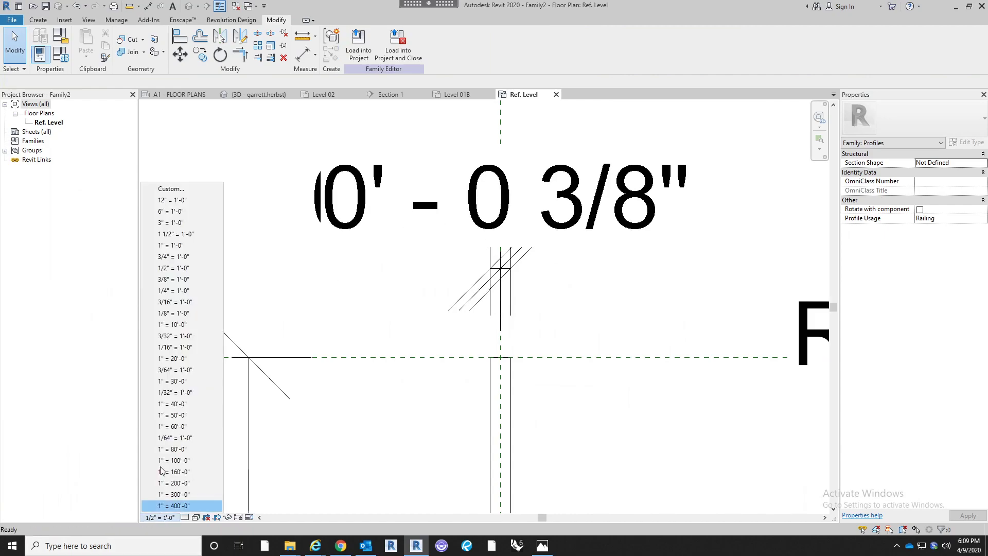
left_click(175, 234)
left_click(159, 517)
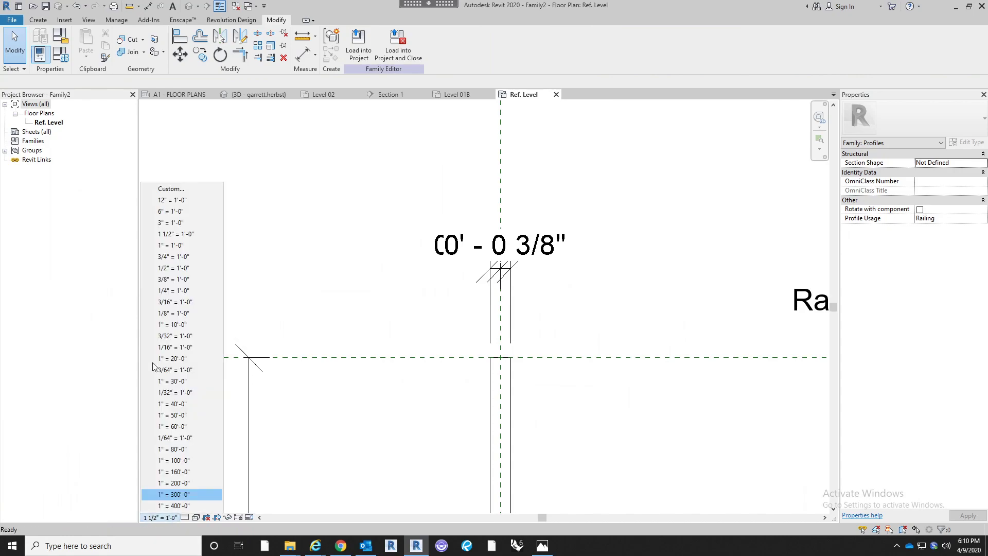
left_click(166, 212)
Move the two overlapping 3/8" dimension texts apart, one out to each side of the Rail Centerline
scroll(475, 278, "up", 1)
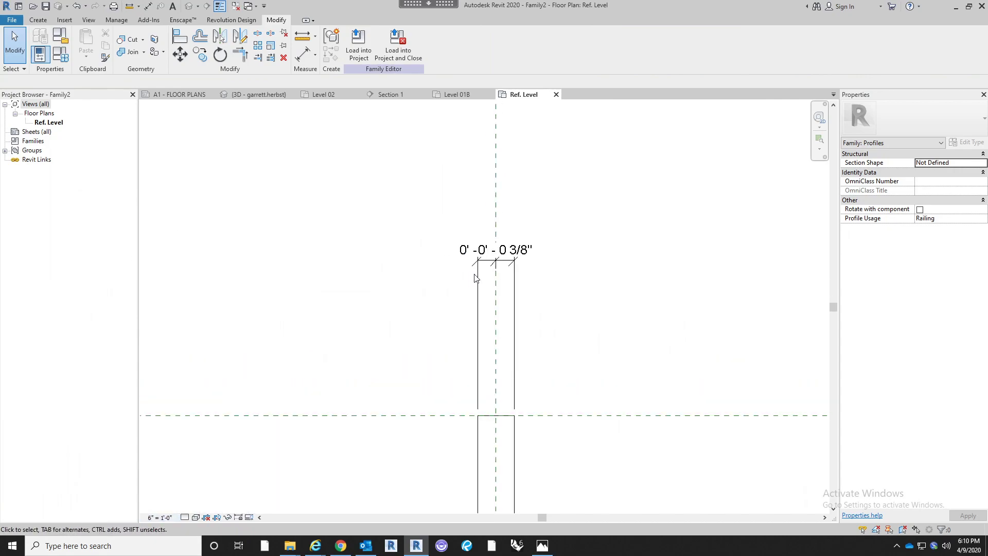
left_click(486, 260)
left_click_drag(486, 258, 446, 229)
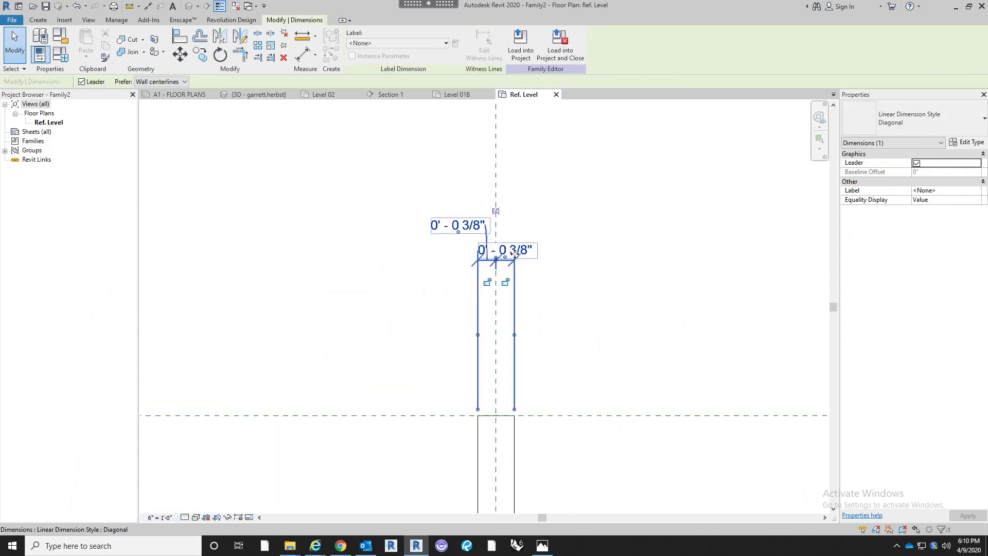
left_click_drag(505, 257, 566, 226)
left_click_drag(458, 232, 417, 228)
left_click(401, 301)
scroll(442, 288, "down", 2)
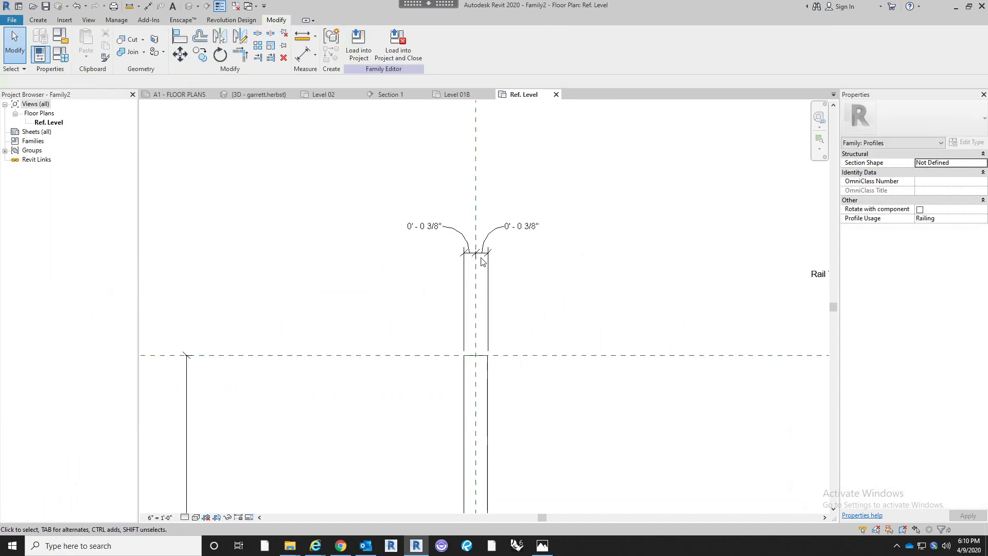
scroll(545, 392, "down", 5)
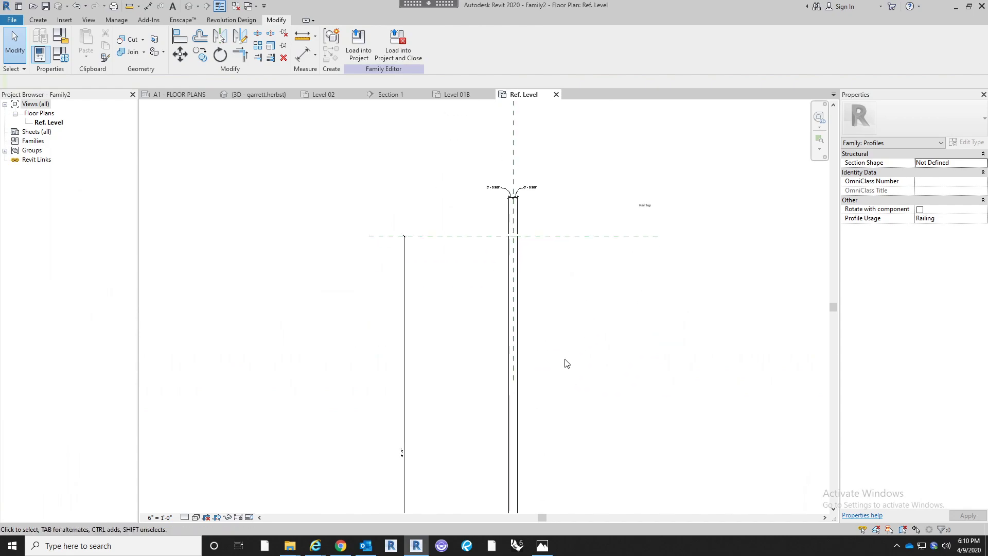
Save the profile family in the Comp Practice Spring 2020 folder as Kistefos Glass Panel.rfa
left_click(46, 6)
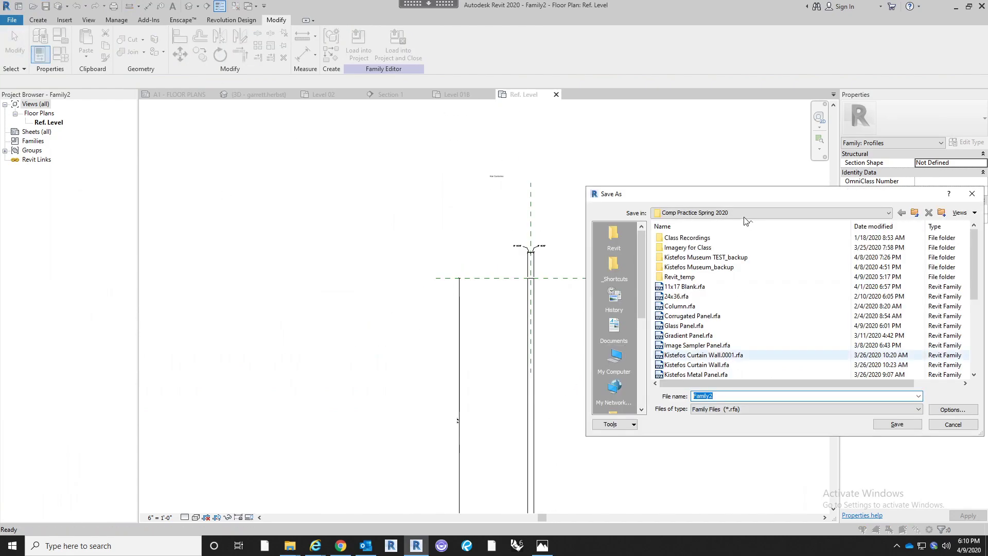
left_click_drag(708, 200, 484, 167)
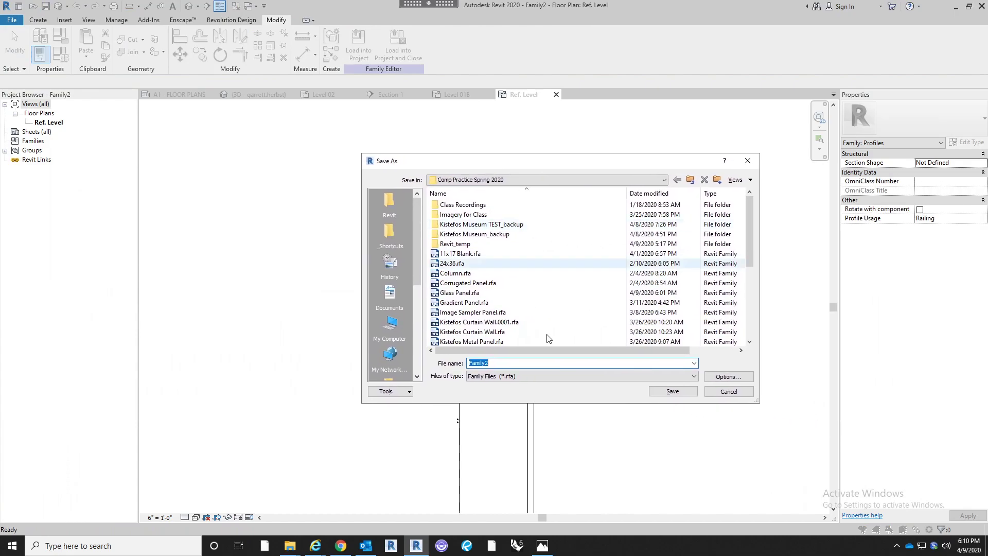
left_click(459, 292)
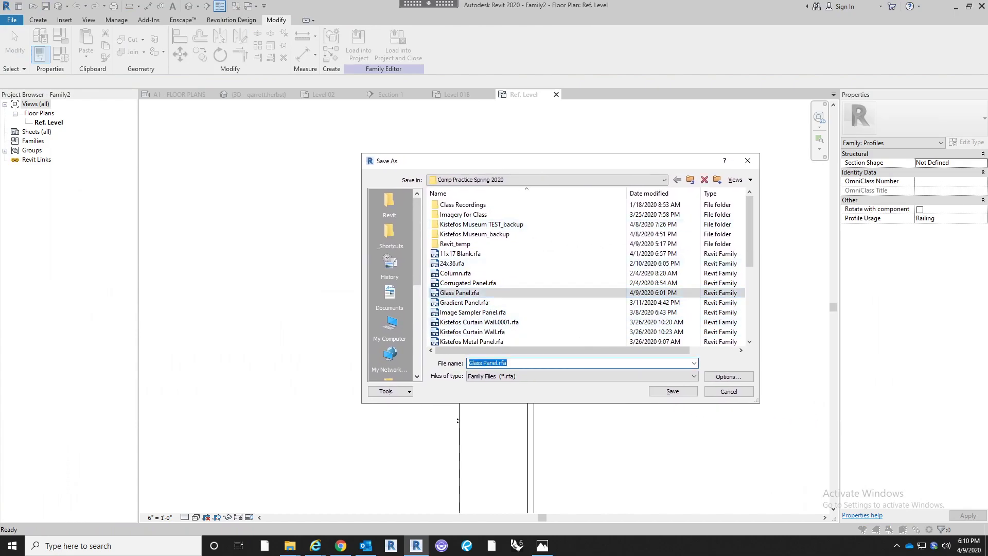
key("Home")
type("Kistefos")
key("Return")
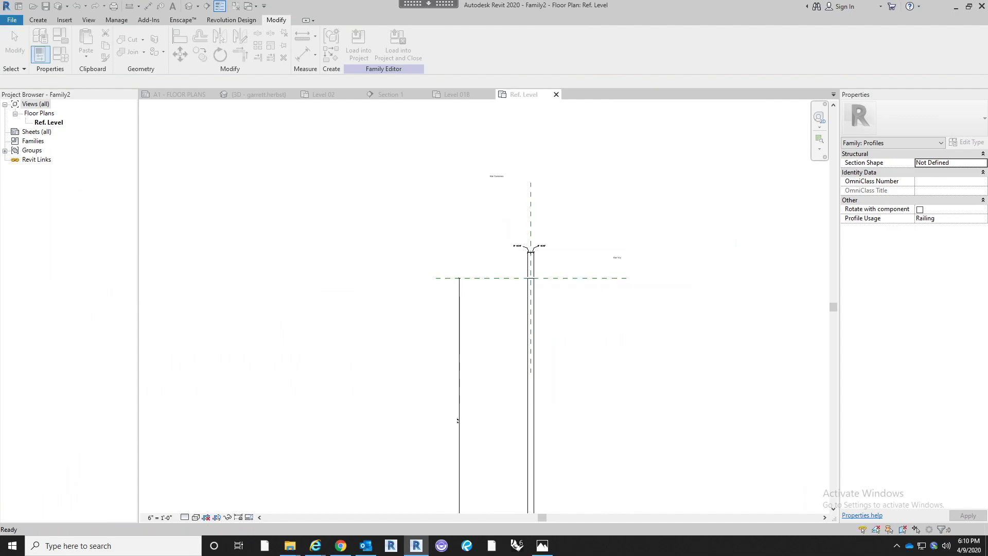
Load the profile family into the museum project, closing the family, and open the default 3D view
scroll(553, 206, "up", 2)
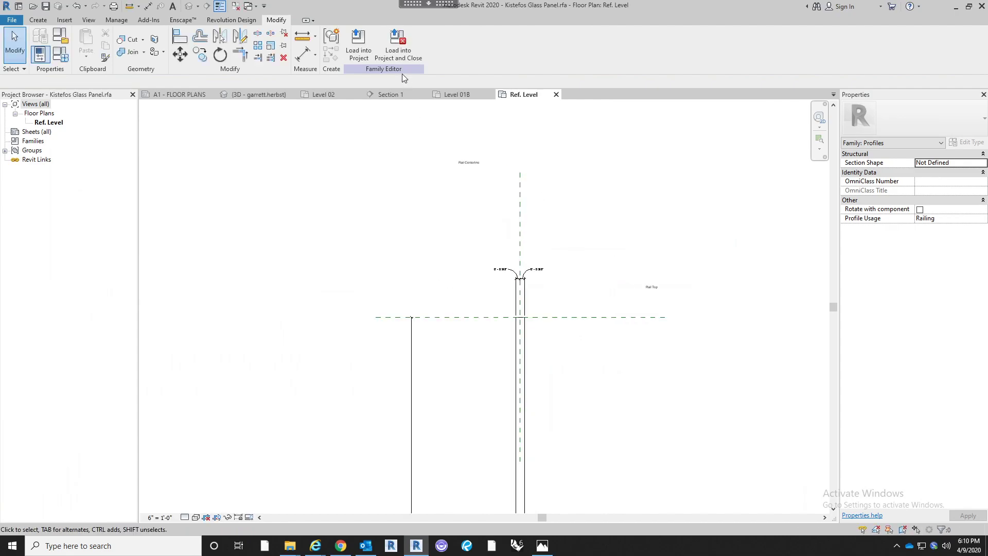
left_click(398, 46)
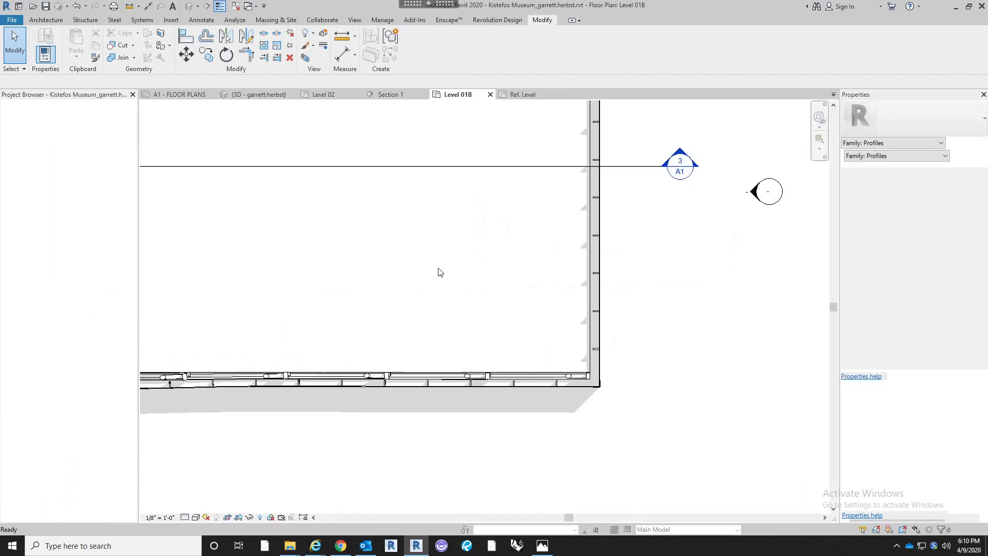
left_click(187, 5)
In the stair's Kistefos Glass Railing rail structure, set Rail 1's height to 3'-0" and its profile to Kistefos Glass Panel
left_click(573, 338)
middle_click_drag(597, 303, 565, 300)
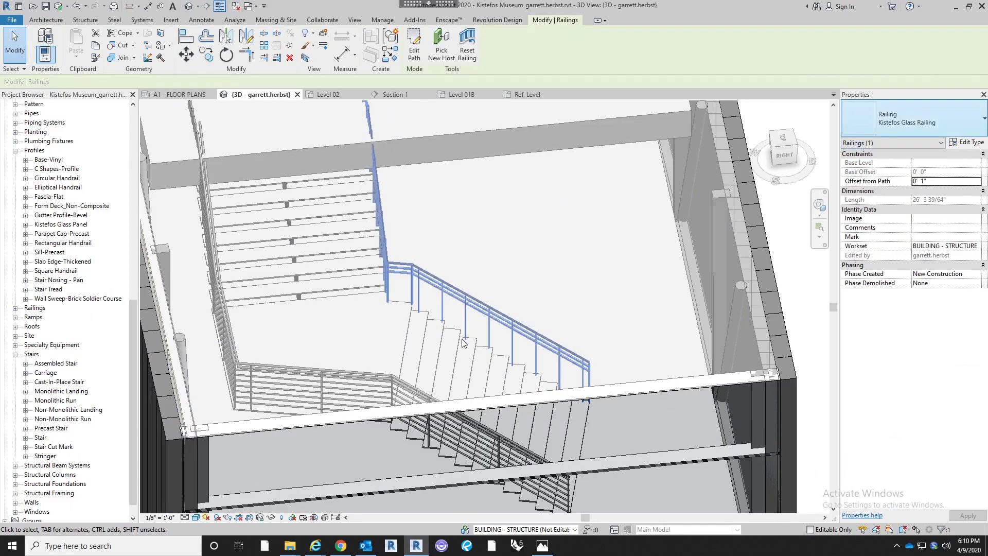
left_click(966, 142)
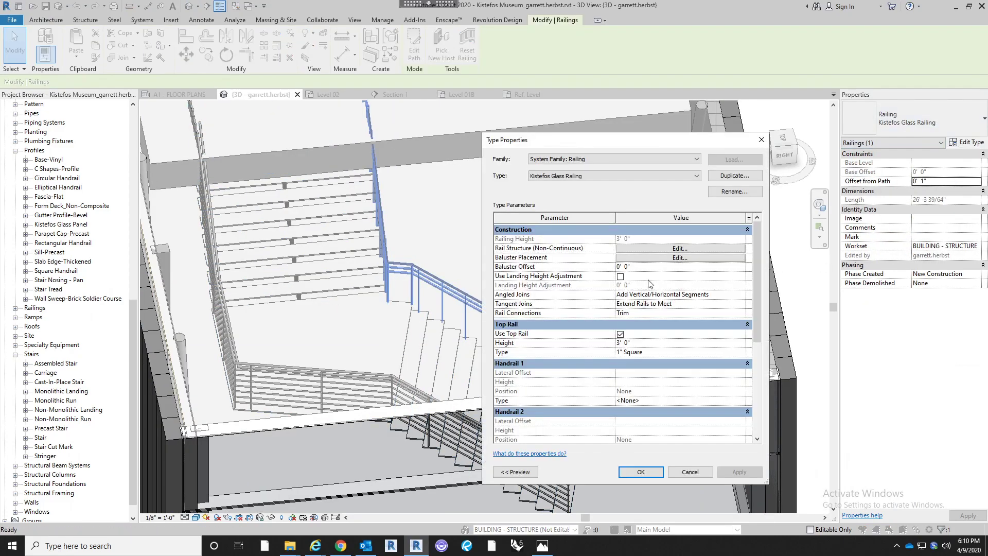
left_click(658, 248)
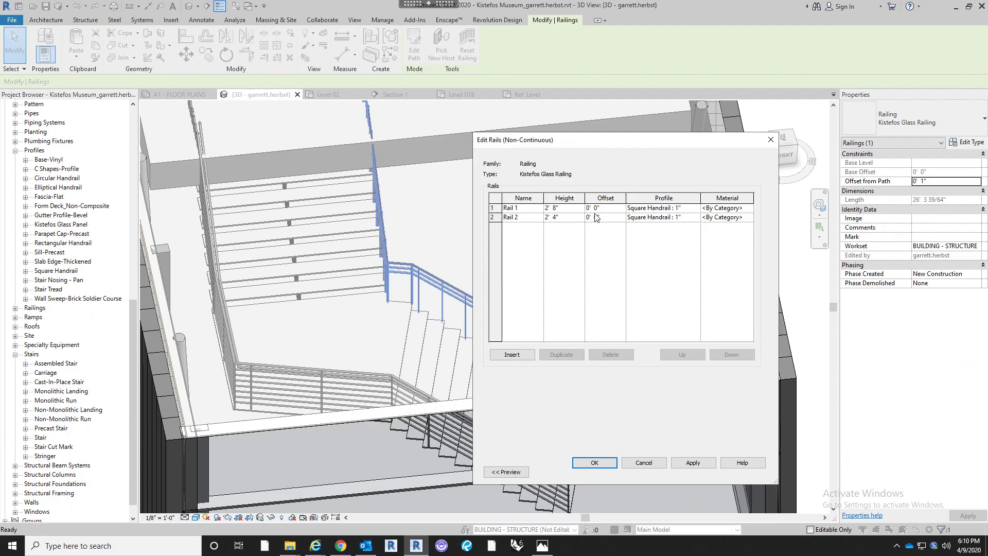
left_click(566, 207)
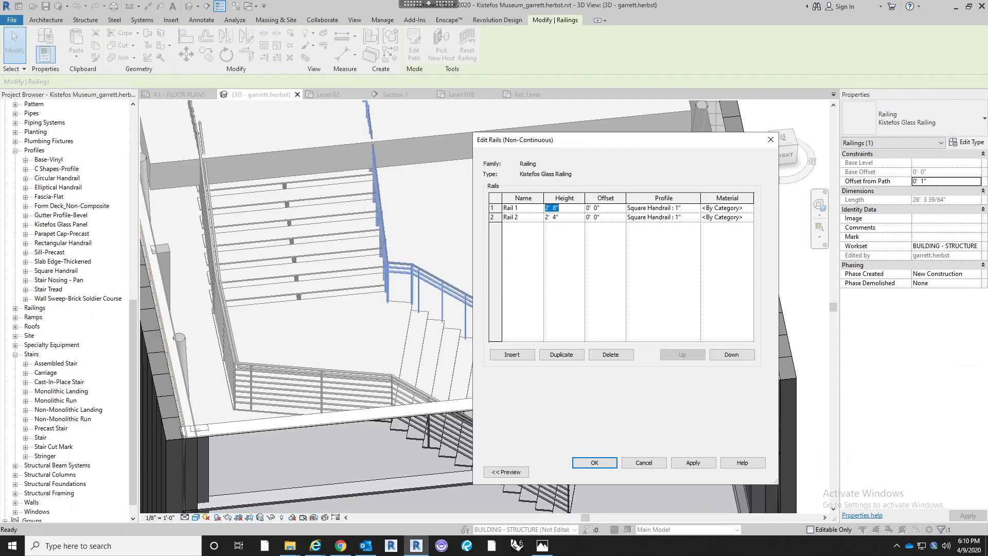
type("3")
key("Tab")
left_click(697, 209)
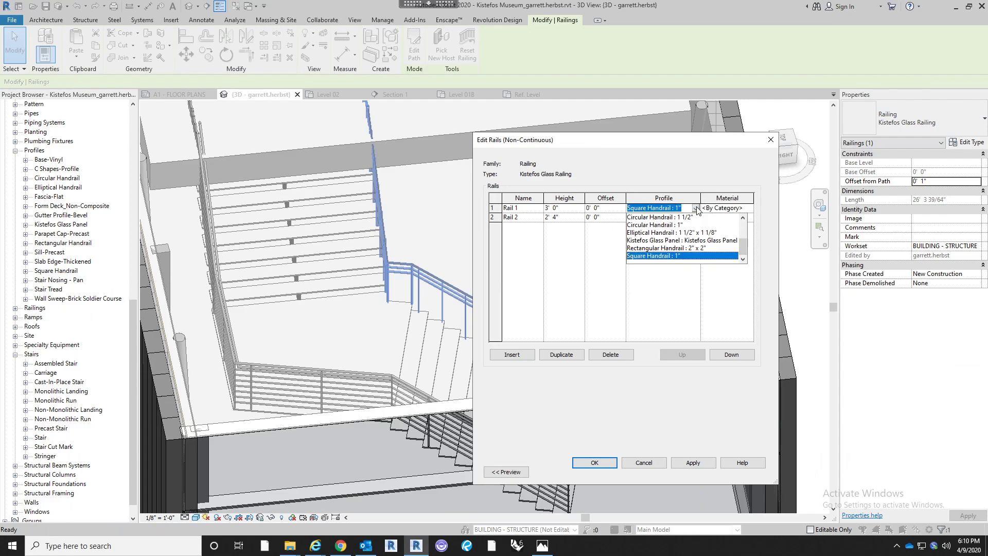
left_click(665, 240)
Assign the Glass material to Rail 1
left_click(751, 208)
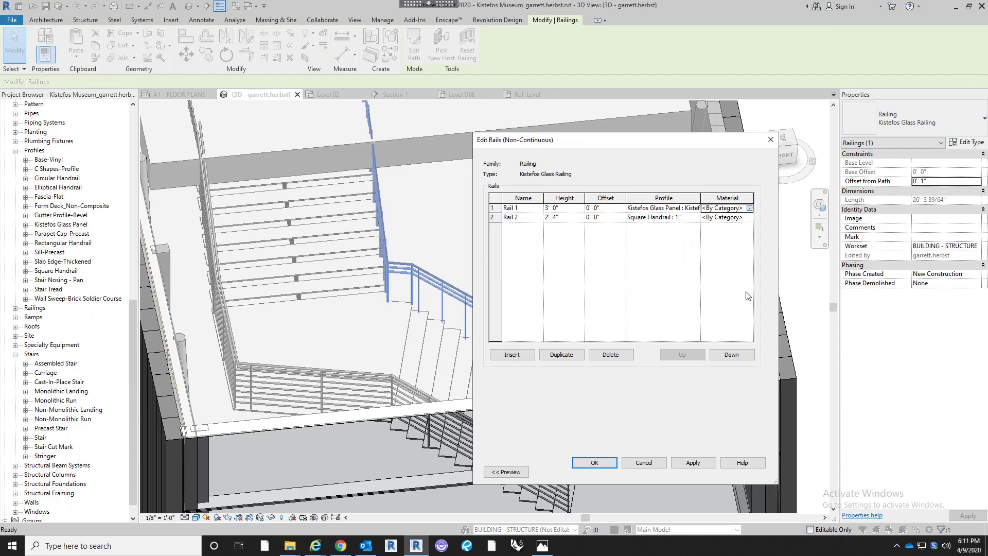
left_click(340, 169)
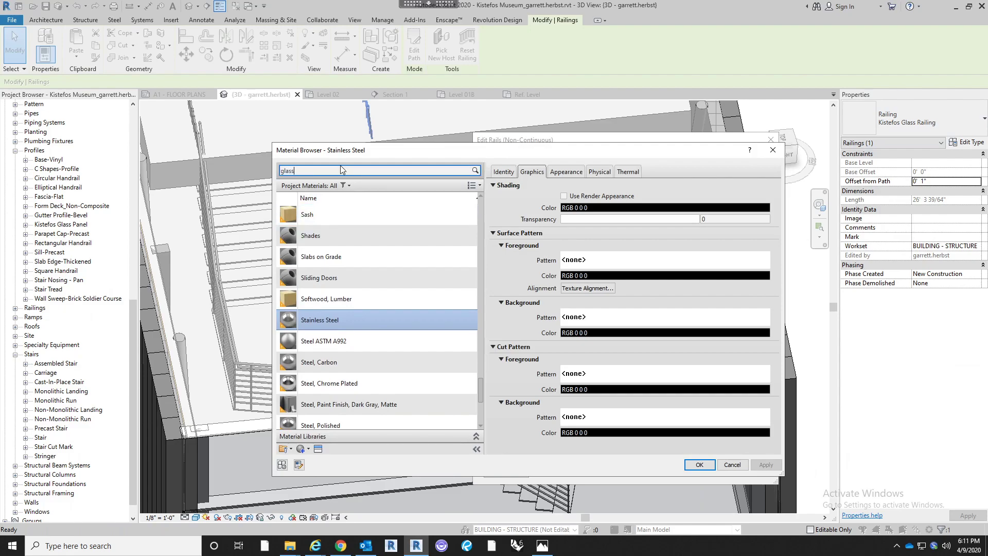
left_click(340, 247)
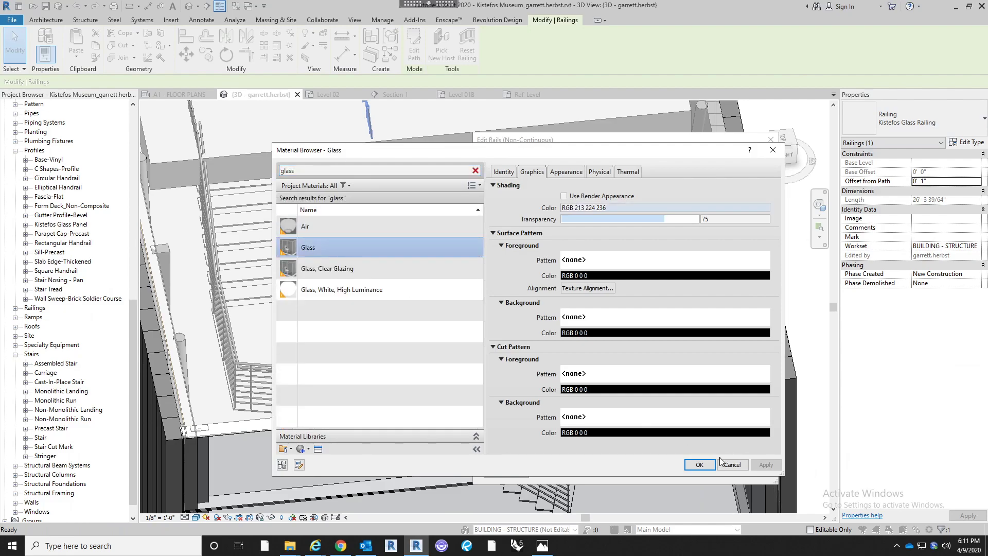
left_click(699, 464)
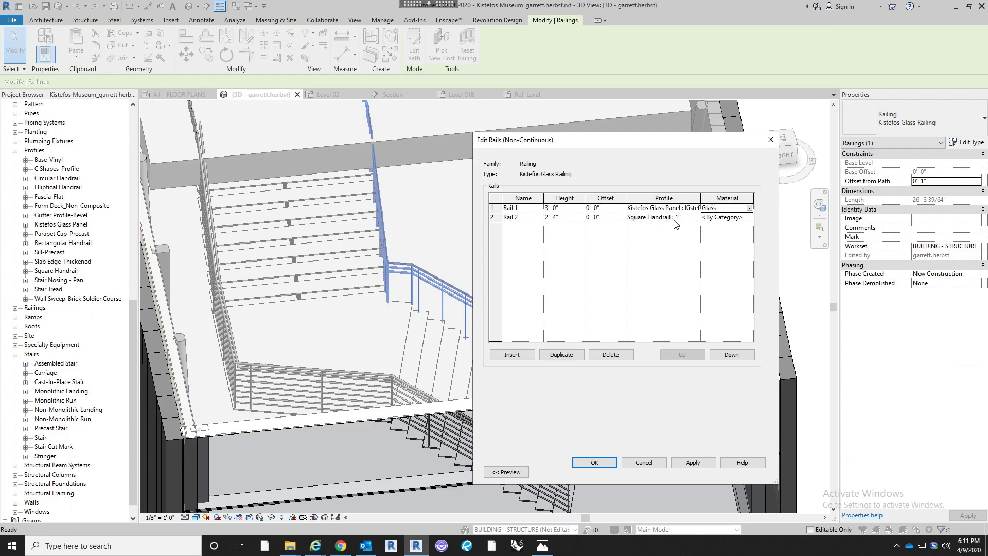
Assign the Stainless Steel material to Rail 2 and apply the railing type changes
double_click(750, 218)
type("st")
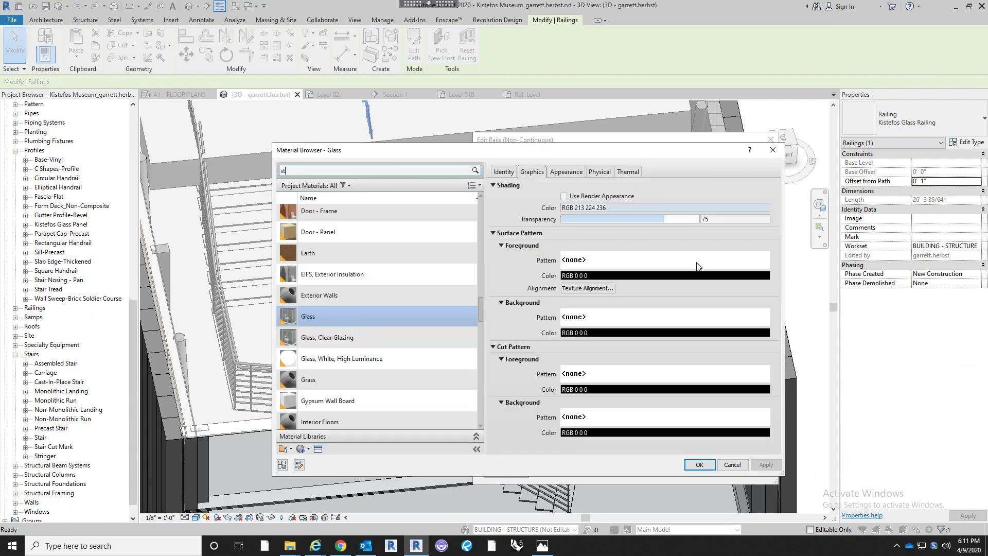
type("aine")
key("BackSpace")
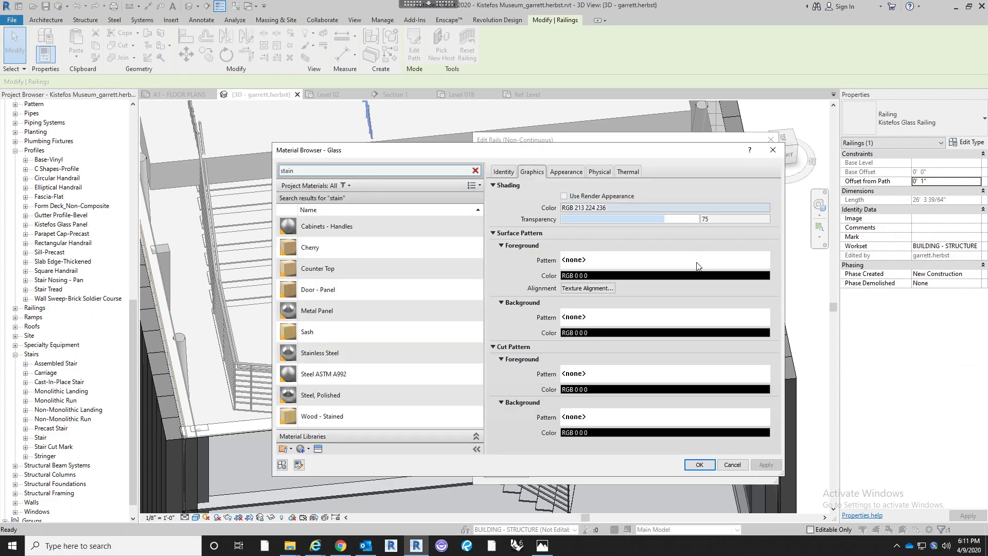
left_click(353, 355)
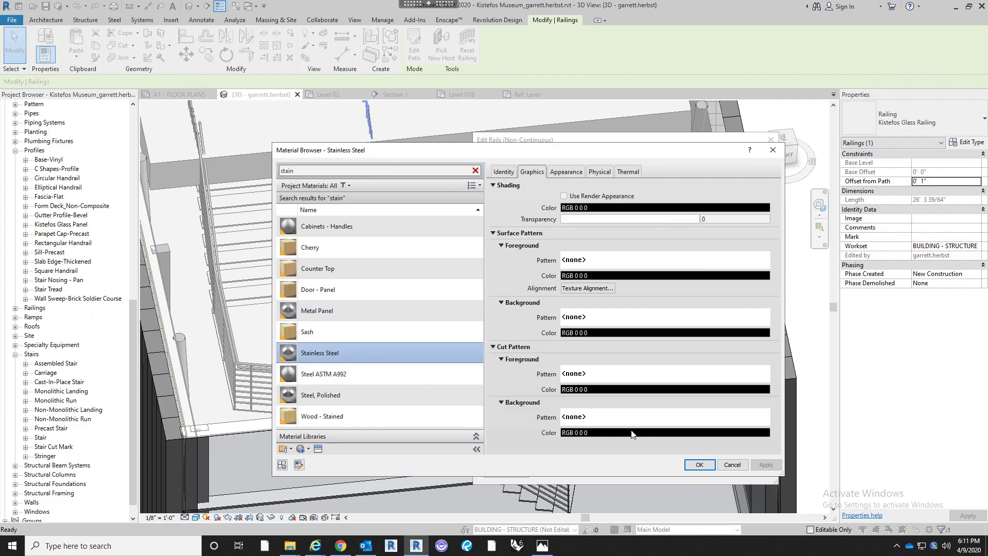
left_click(700, 465)
left_click(592, 462)
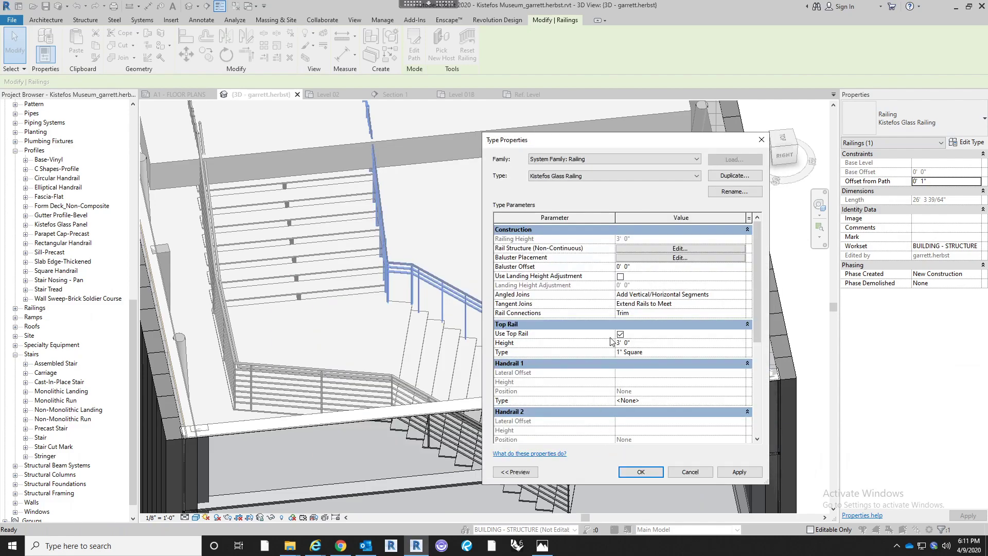
left_click(634, 471)
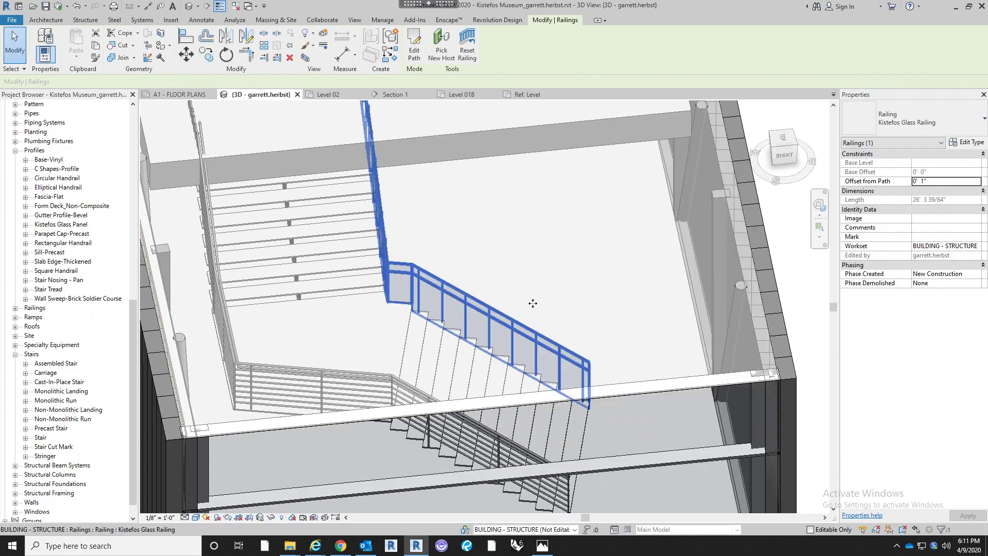
Reopen the Kistefos Glass Railing's rail structure and set Rail 1's offset to 4"
scroll(520, 297, "up", 3)
key("Escape")
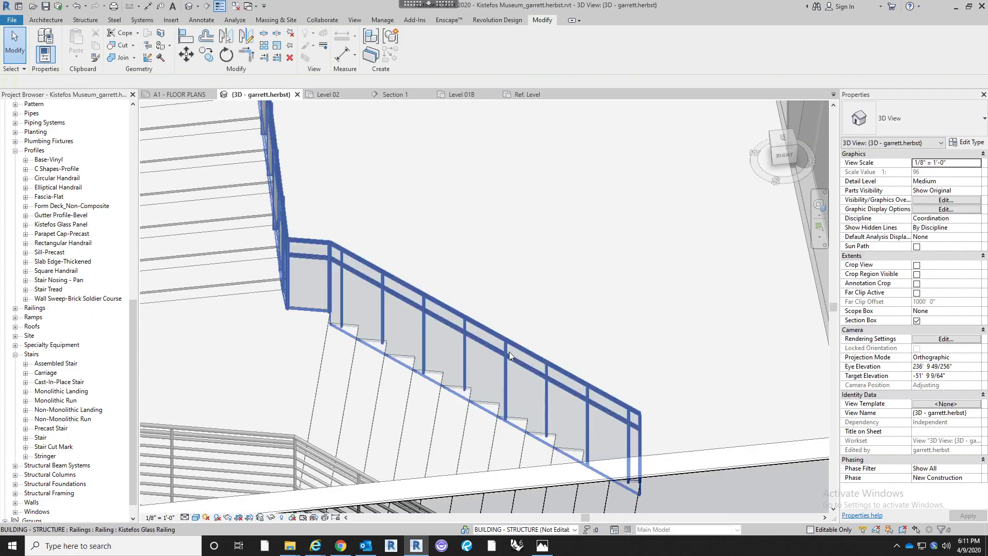
left_click(530, 360)
middle_click_drag(530, 360, 247, 411, "shift")
middle_click_drag(251, 265, 648, 320)
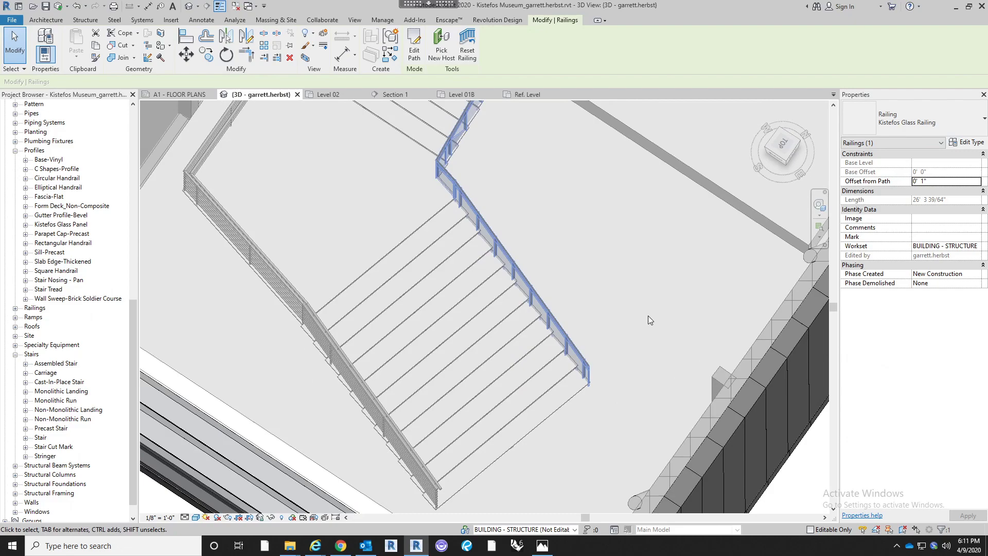
left_click(969, 142)
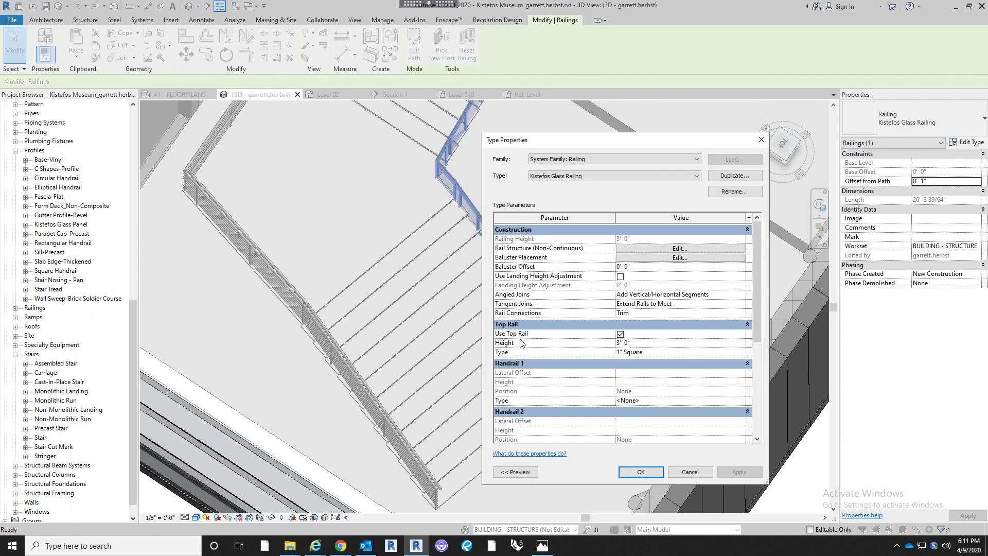
left_click(673, 249)
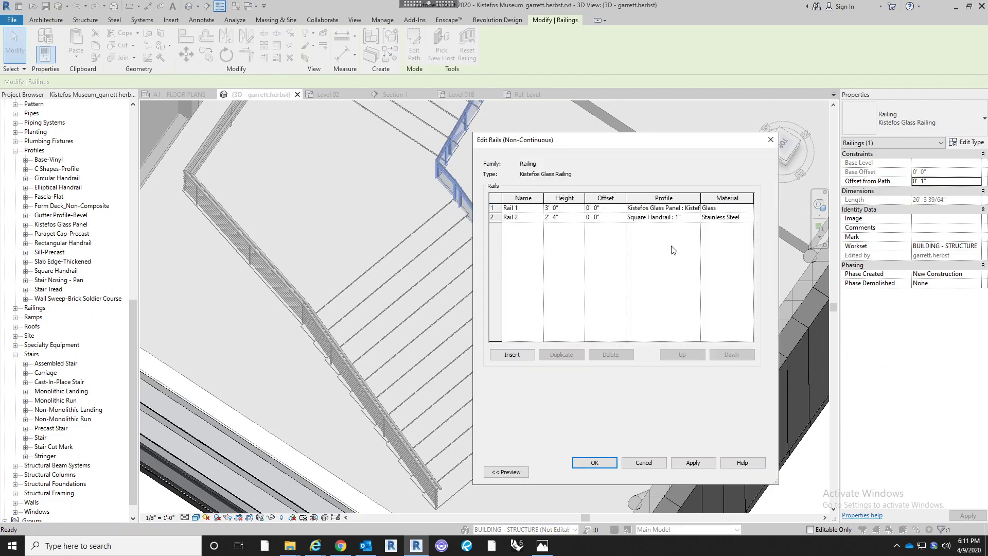
left_click(612, 208)
type("4\"")
key("Tab")
Set Rail 2's offset to 3.5" and apply the changes to the railing type
left_click(610, 217)
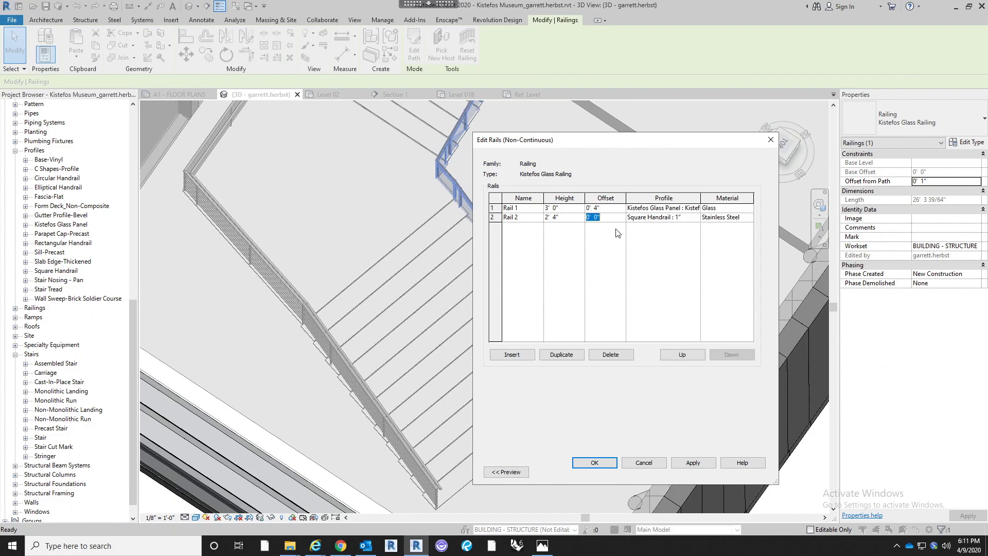
type("3\"")
key("Tab")
left_click(609, 217)
type("3.5")
key("Tab")
left_click(594, 463)
left_click(637, 470)
left_click(586, 261)
middle_click_drag(585, 262, 601, 288, "shift")
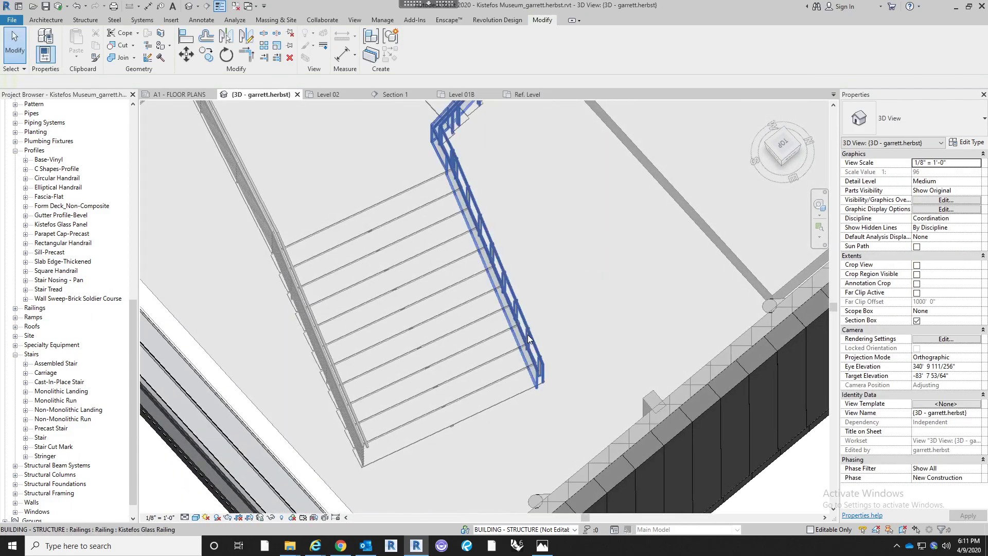
Set the offsets in the Kistefos Glass Railing's rail structure to -4" for Rail 1 and -3 1/2" for Rail 2
left_click(562, 333)
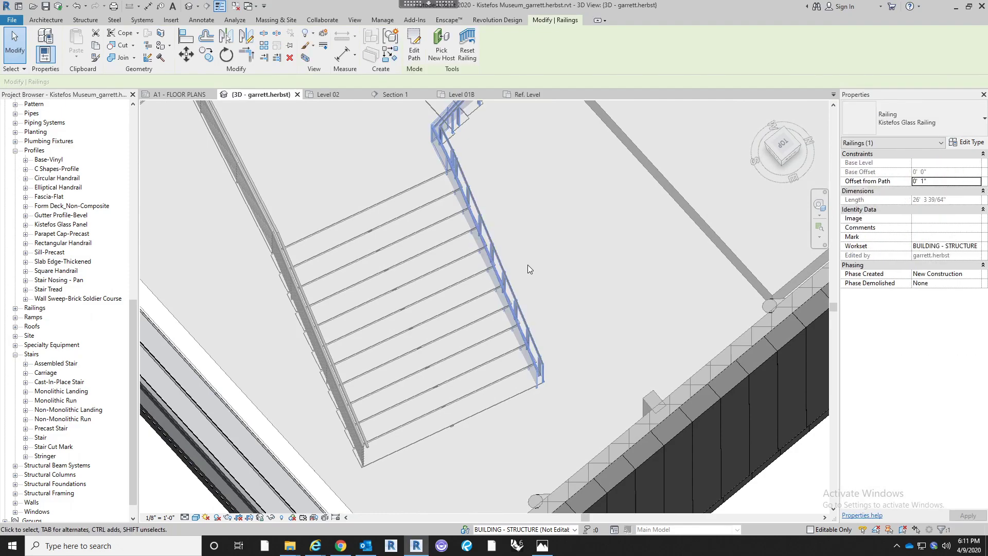
middle_click_drag(524, 225, 552, 326, "shift")
left_click(965, 142)
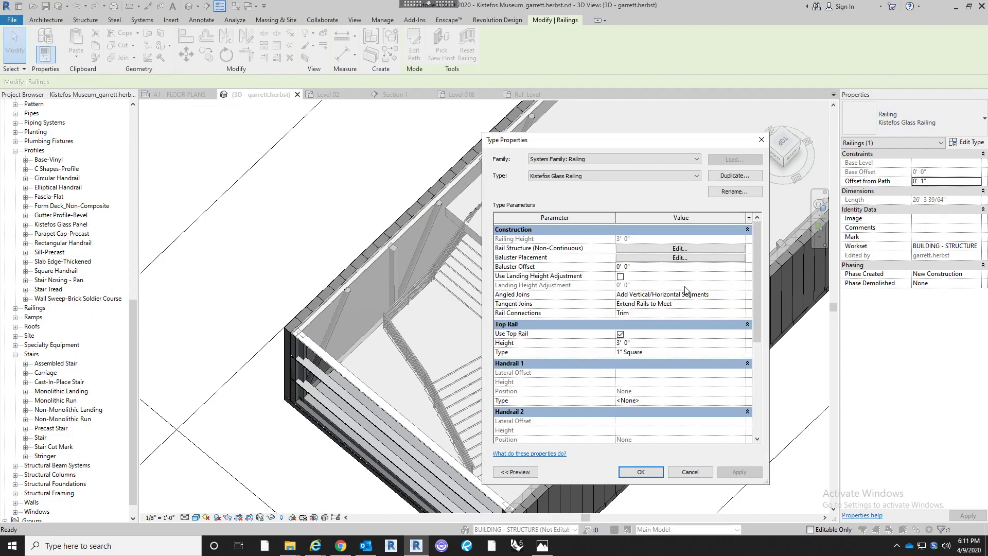
left_click(685, 249)
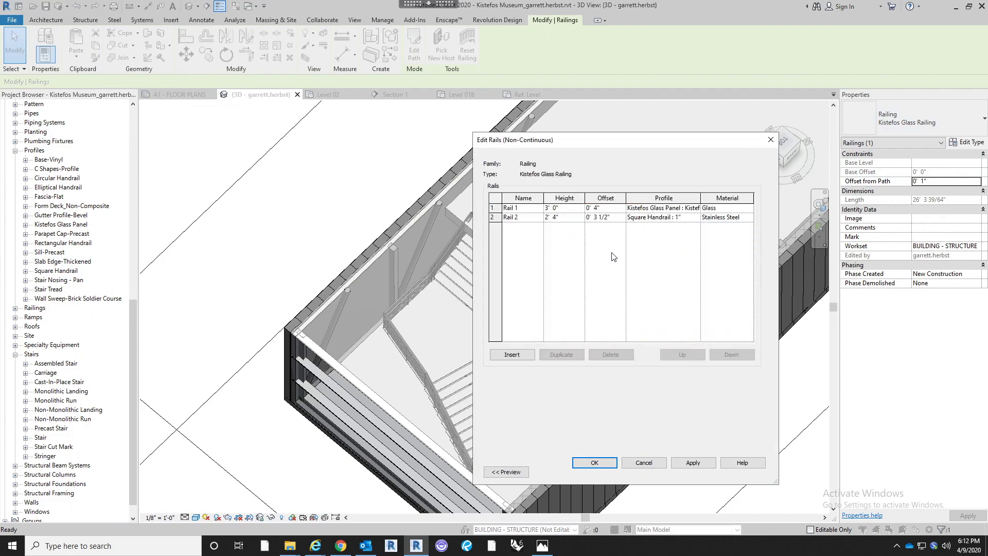
left_click(587, 208)
type("-")
left_click(590, 217)
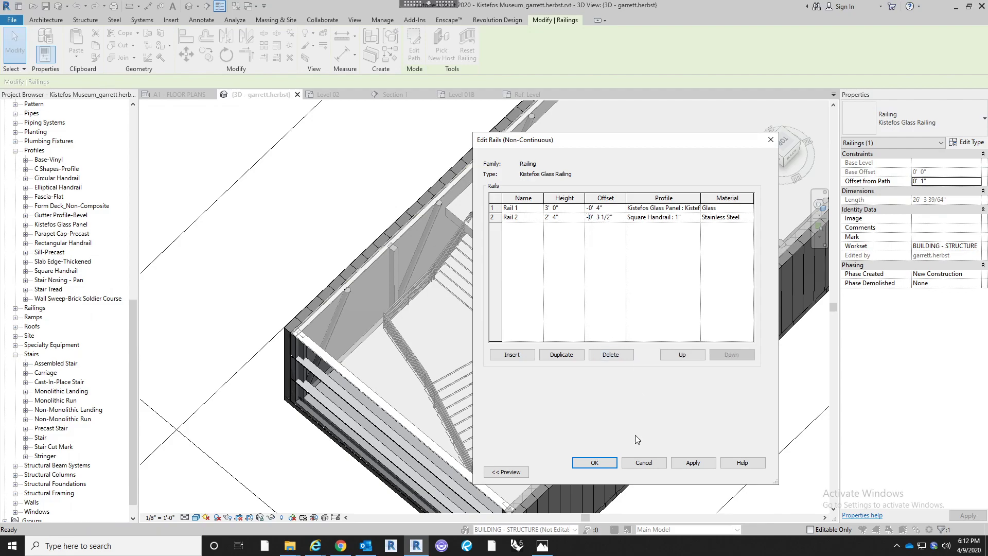
left_click(594, 462)
left_click(641, 472)
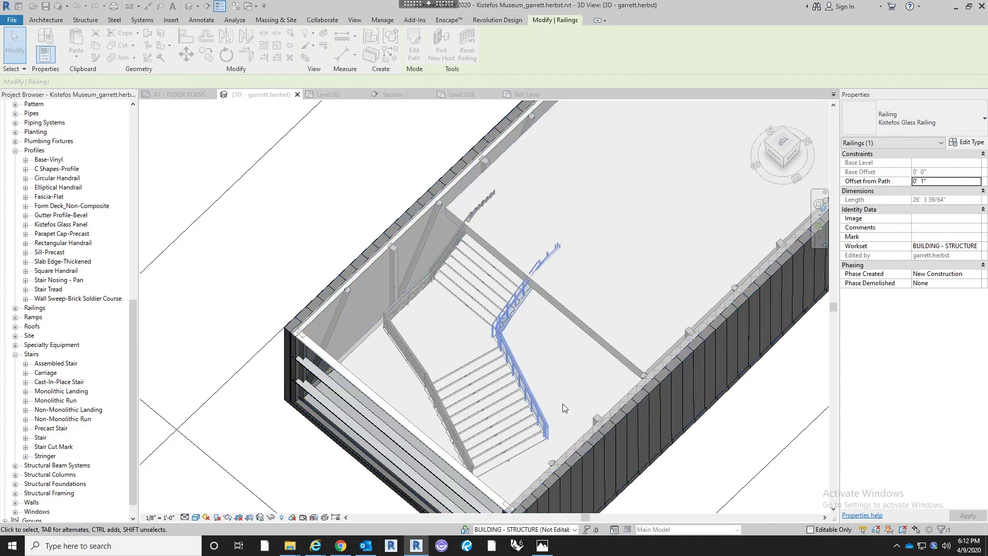
Examine the lower end of the stair's glass railing, checking how the glass panel, rails and balusters line up
key("Escape")
scroll(527, 412, "up", 4)
scroll(596, 451, "up", 5)
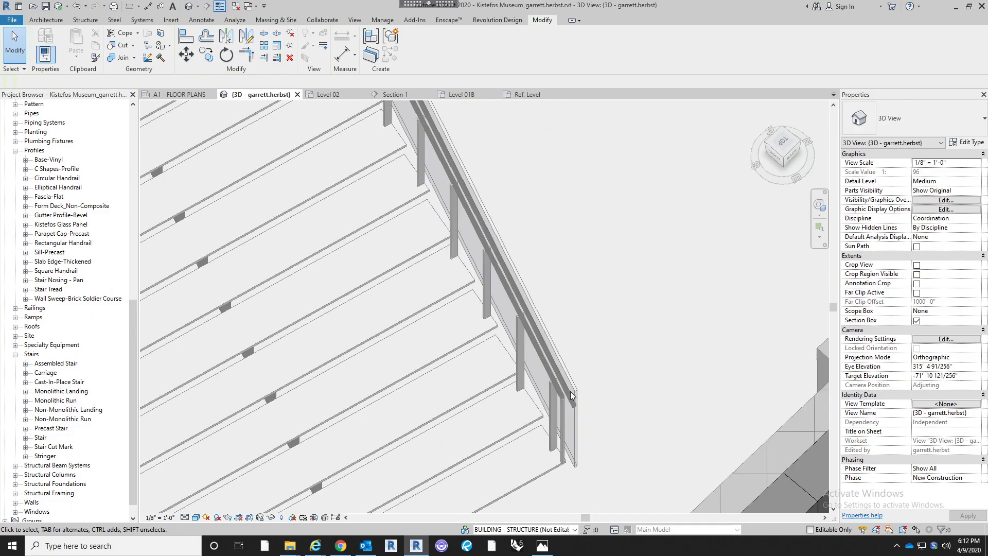
left_click(595, 378)
middle_click_drag(595, 379, 666, 358, "shift")
key("Escape")
scroll(666, 358, "up", 3)
middle_click_drag(746, 338, 687, 355, "shift")
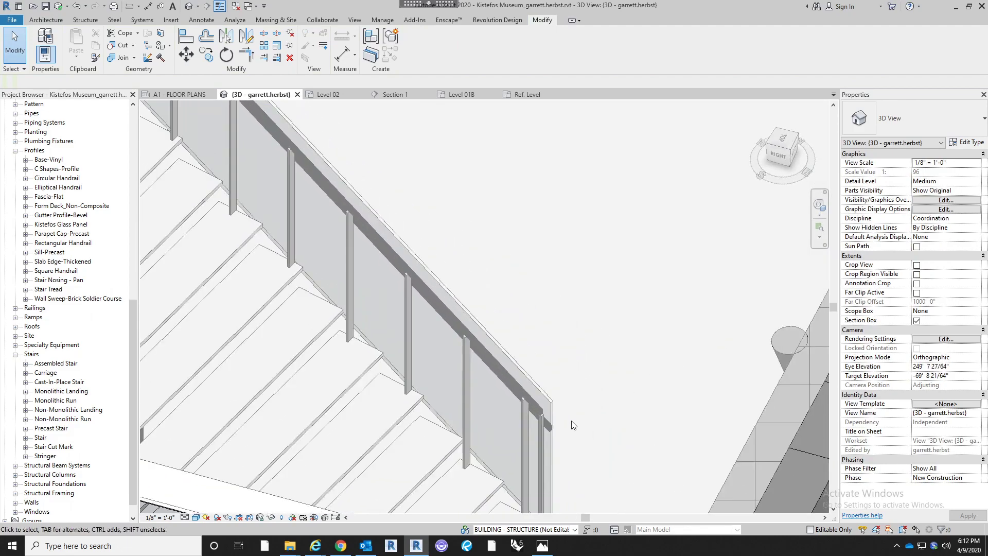
left_click(551, 446)
scroll(552, 446, "up", 3)
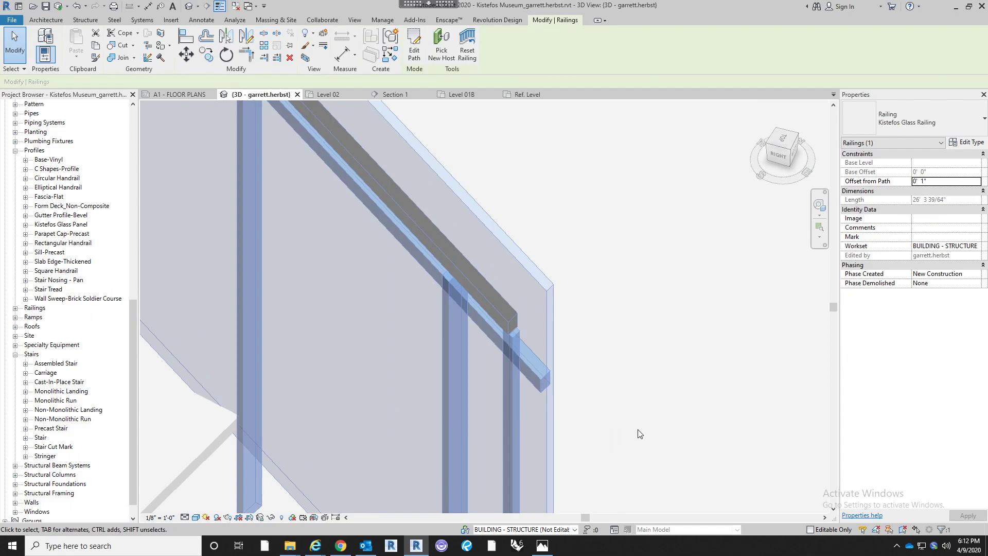
left_click(640, 433)
scroll(573, 241, "down", 3)
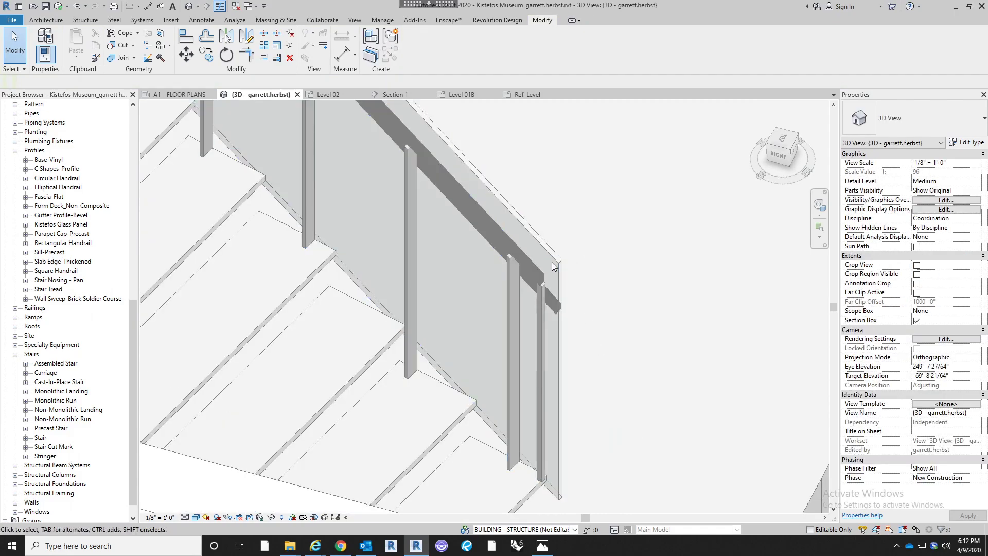
Open the Kistefos Glass Railing's baluster placement and set the pattern end's distance from previous to 6'
left_click(666, 266)
left_click(965, 142)
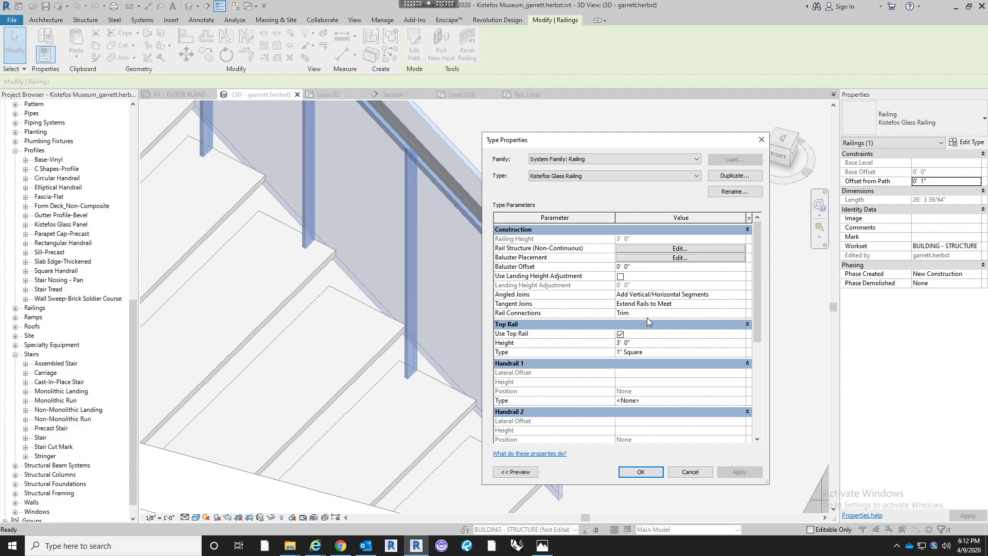
left_click(689, 258)
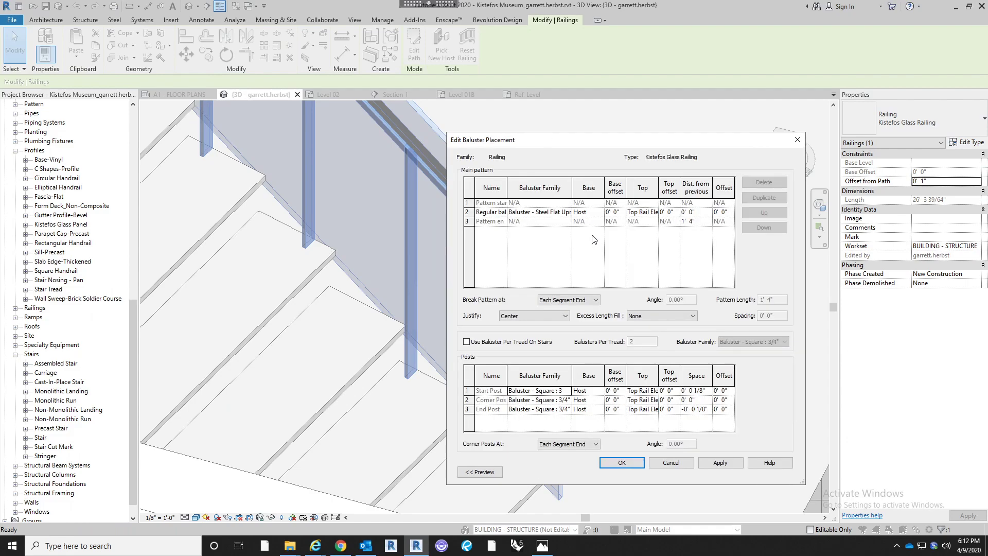
left_click_drag(444, 253, 256, 254)
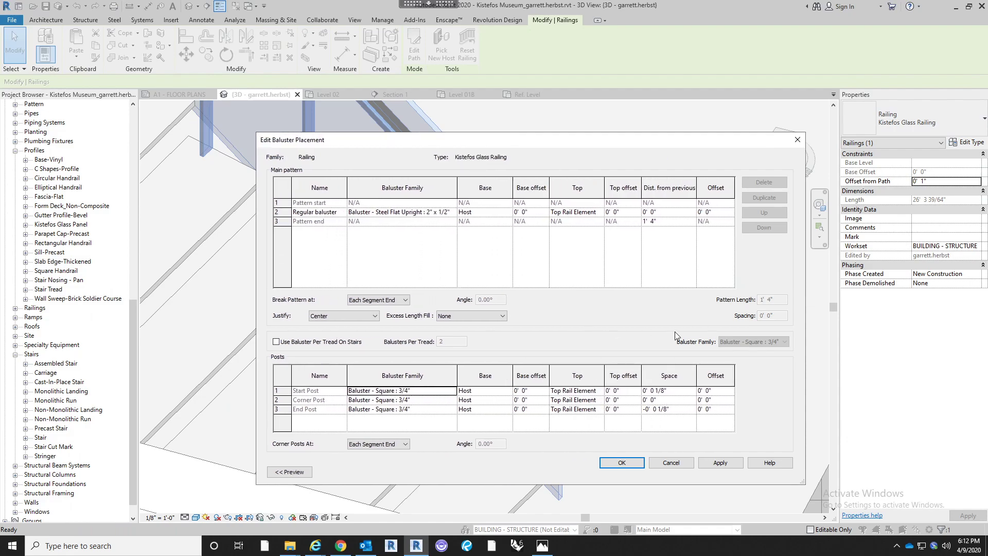
left_click(675, 225)
type("6")
key("Return")
Change the regular baluster's family to Baluster - Square : 3/4" in the main pattern
left_click(451, 213)
left_click(452, 212)
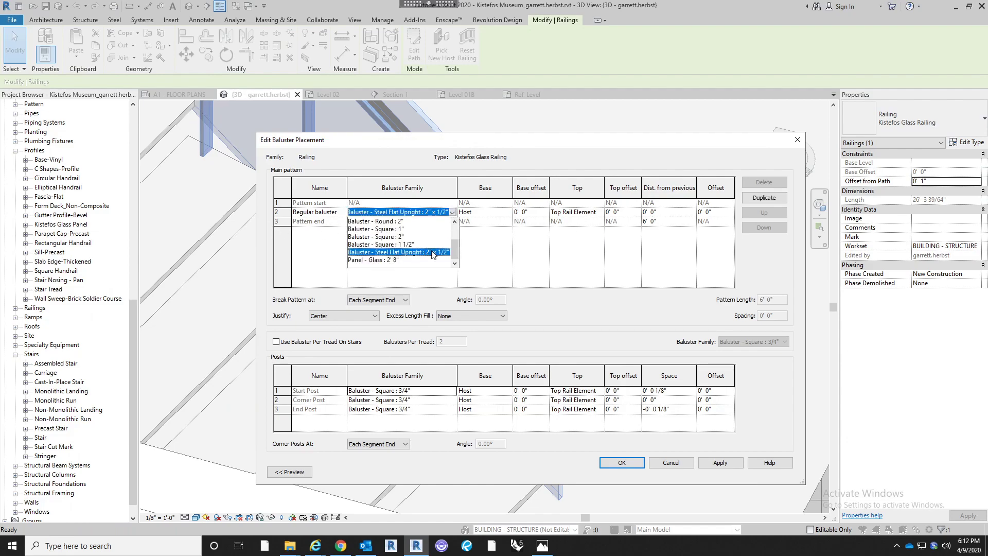
left_click(406, 229)
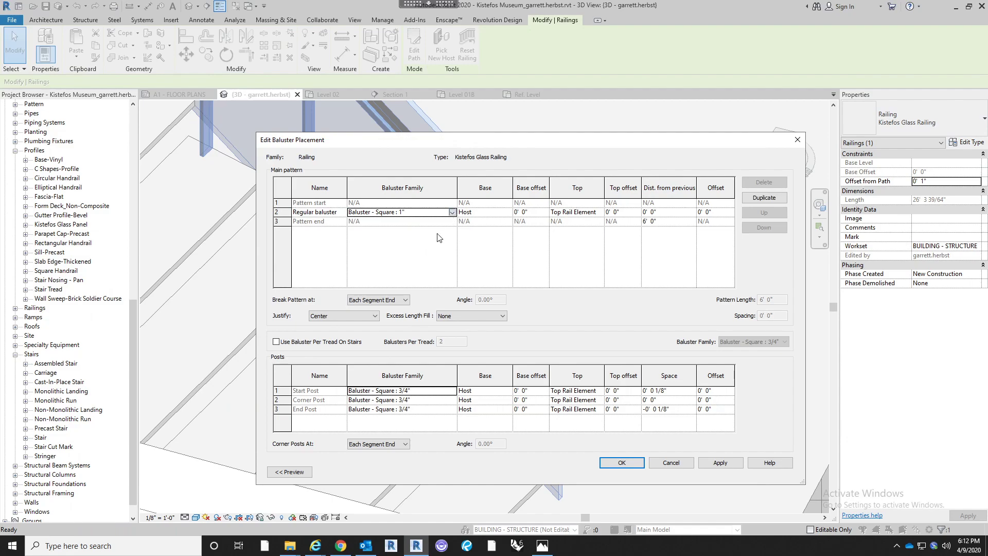
left_click(453, 212)
left_click(417, 229)
Set the end, corner and start posts to Baluster - Steel Flat Upright : 2" x 1/2" and apply the railing type changes
left_click(455, 411)
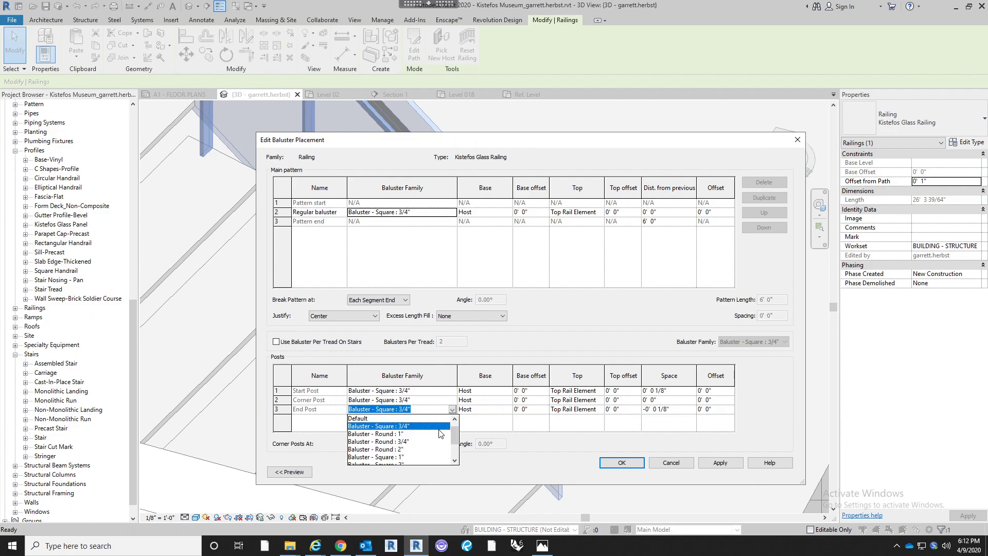
scroll(445, 431, "down", 2)
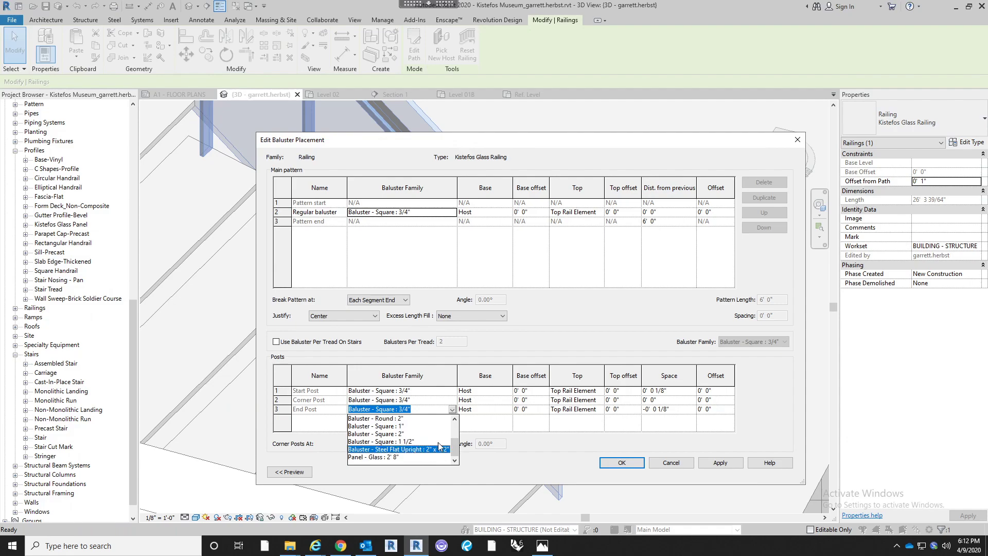
left_click(438, 449)
left_click(453, 400)
scroll(435, 433, "down", 2)
left_click(436, 448)
left_click(453, 392)
scroll(436, 431, "down", 2)
left_click(436, 440)
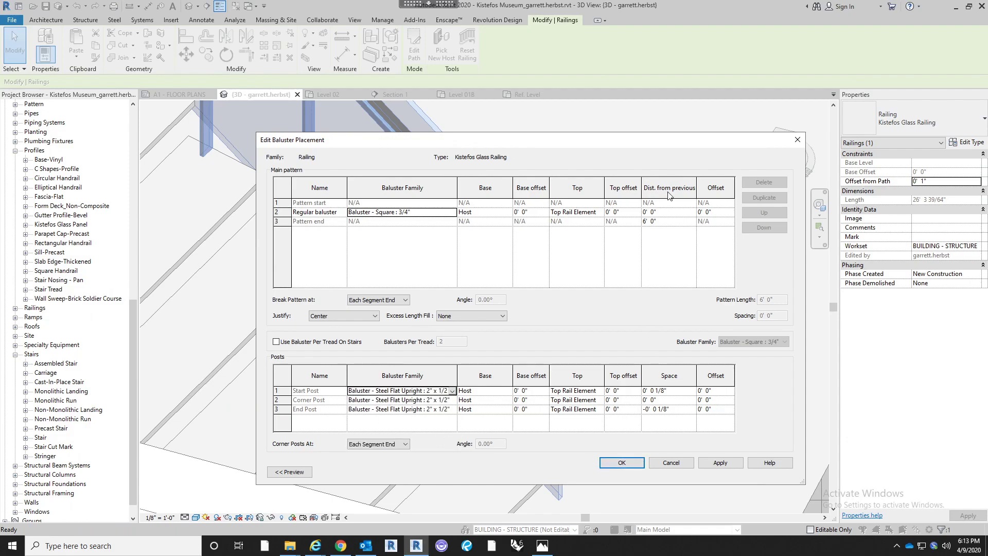
left_click(622, 462)
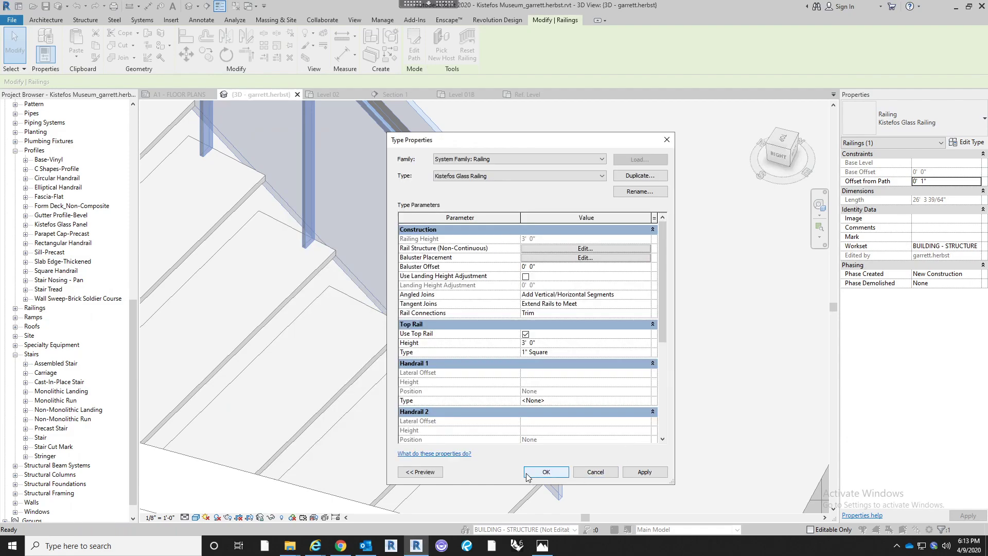
left_click(547, 475)
Examine the glass railing's baluster spacing along the stair and its end post's alignment with the glass panel
scroll(644, 389, "down", 5)
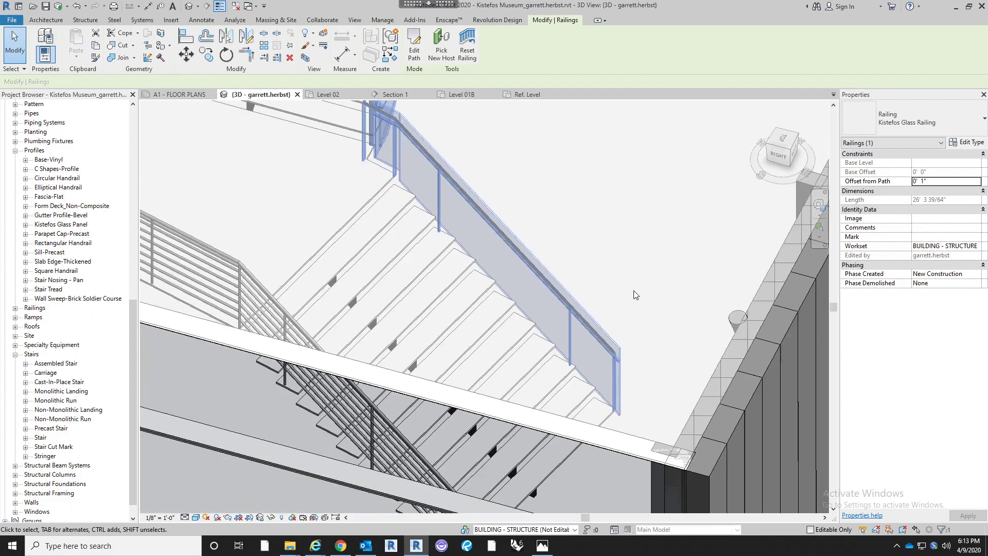
left_click(635, 295)
scroll(475, 287, "down", 3)
middle_click_drag(455, 280, 496, 329, "shift")
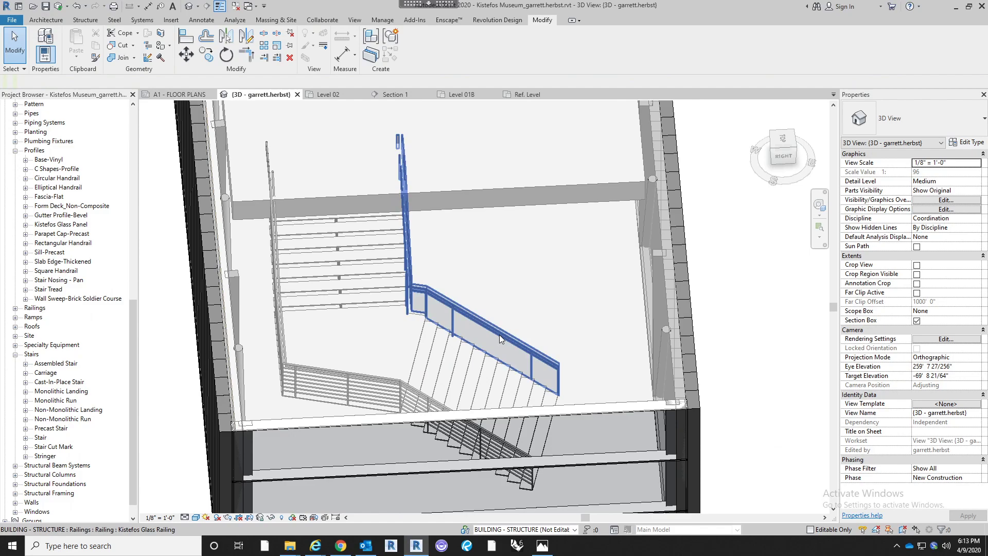
left_click(500, 338)
scroll(500, 337, "up", 5)
middle_click_drag(626, 370, 516, 352, "shift")
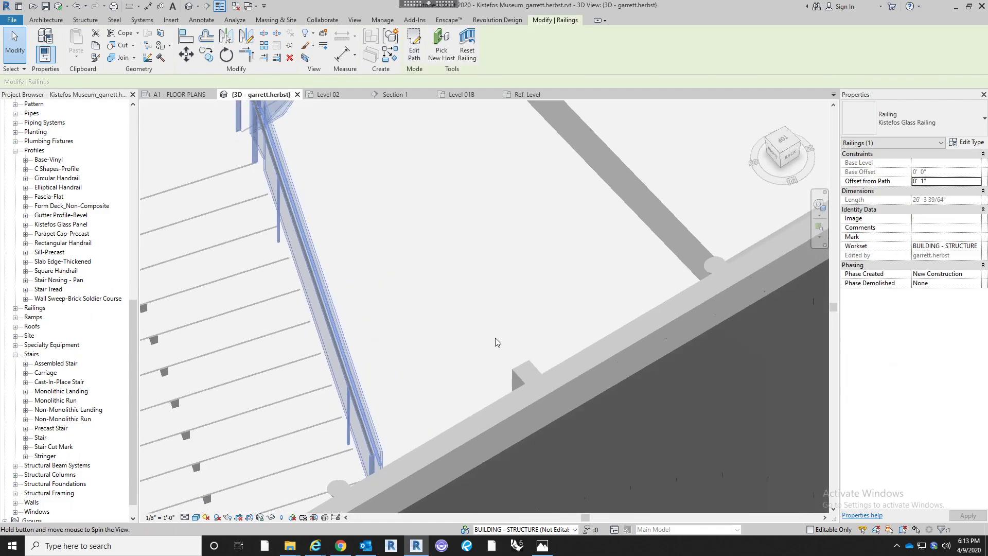
left_click(515, 349)
middle_click_drag(339, 397, 394, 354)
scroll(423, 422, "up", 4)
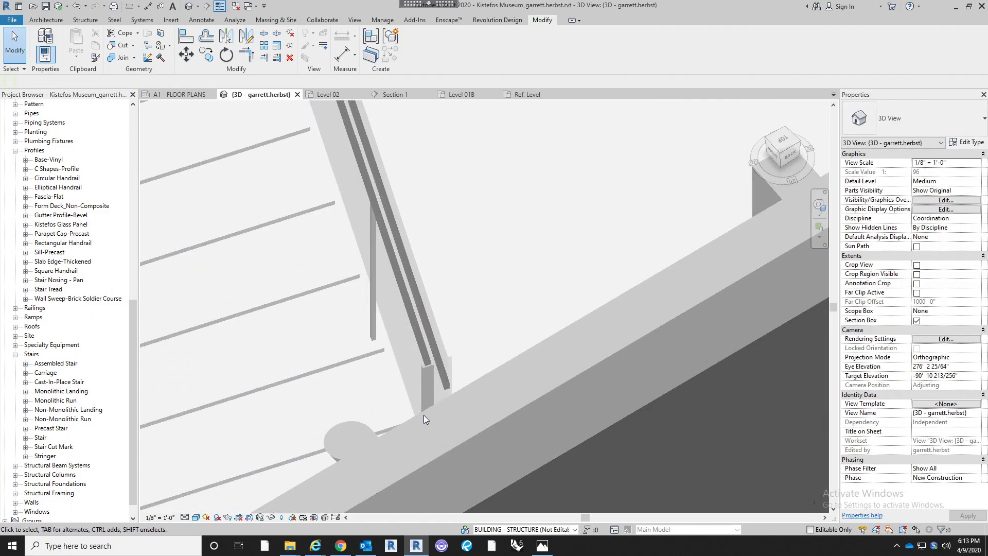
Set Rail 1's offset to -1" and Rail 2's offset to 0" in the Kistefos Glass Railing's rail structure
left_click(427, 386)
middle_click_drag(513, 312, 472, 348, "shift")
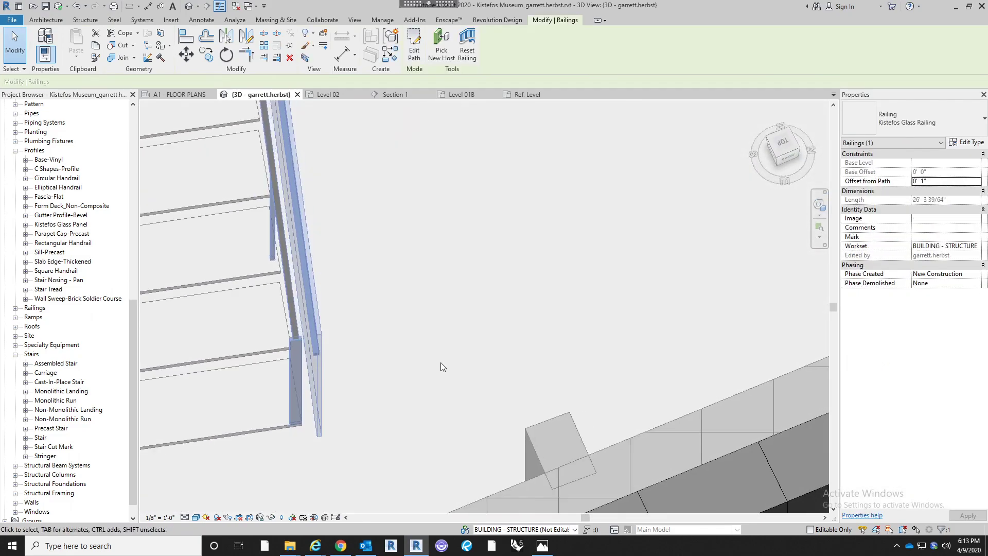
middle_click_drag(421, 366, 410, 408)
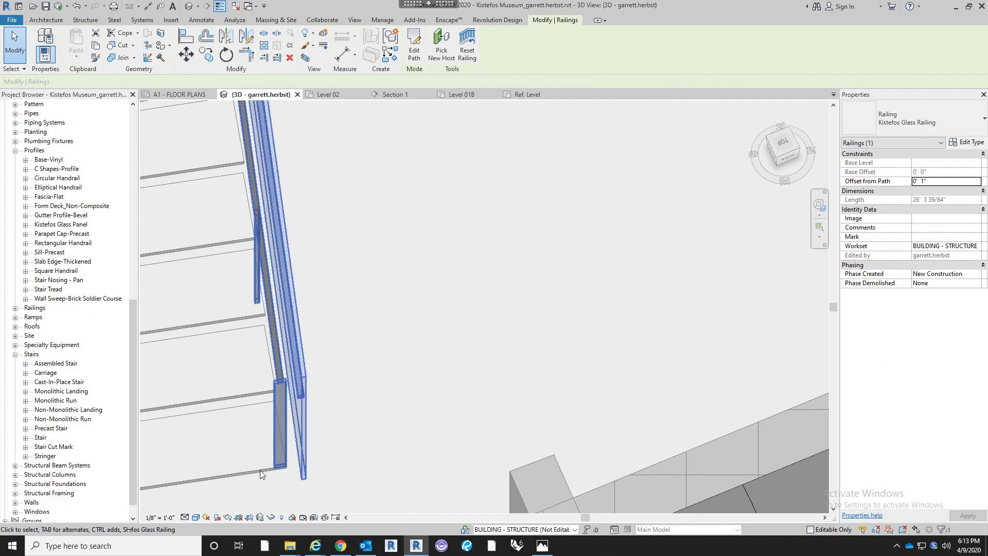
left_click(969, 142)
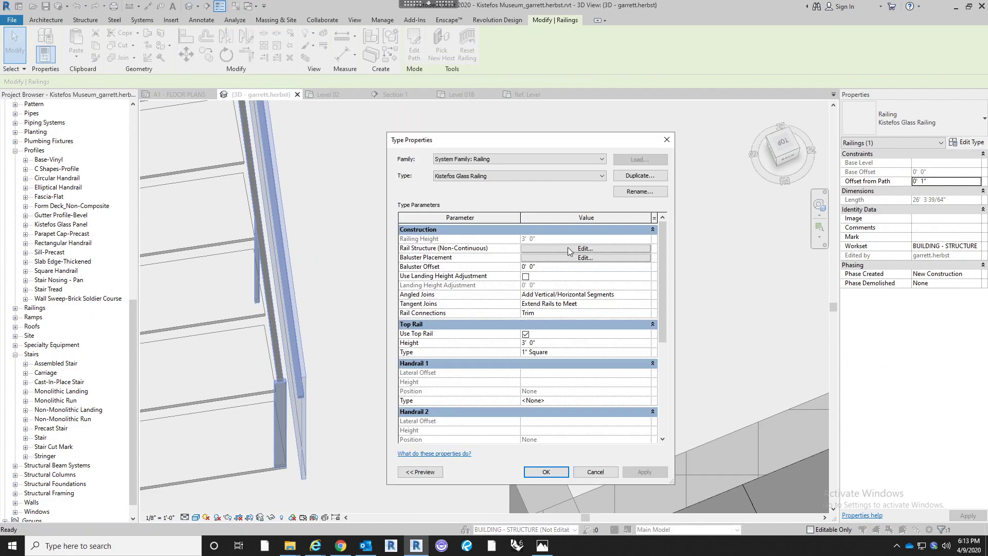
left_click(567, 248)
left_click(518, 209)
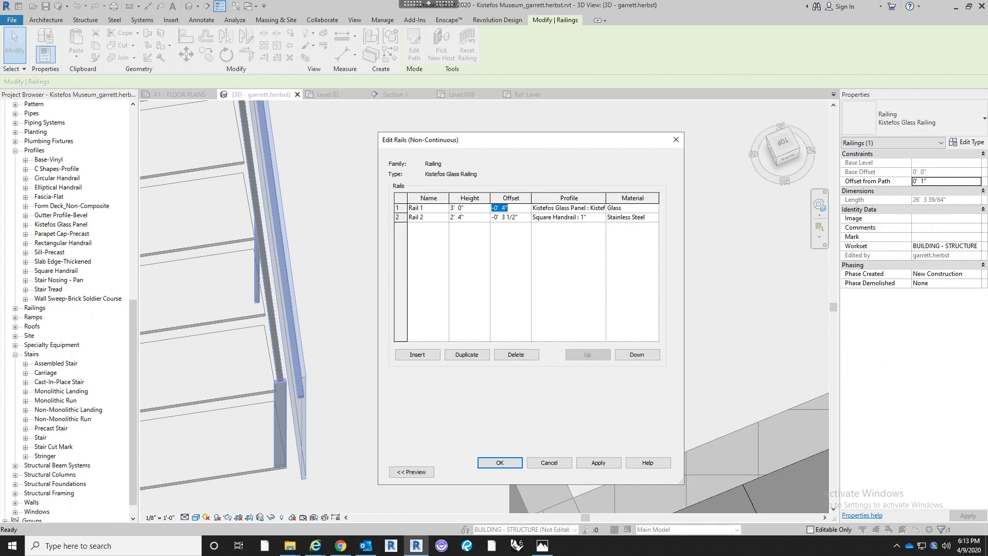
type("-1\"")
key("Tab")
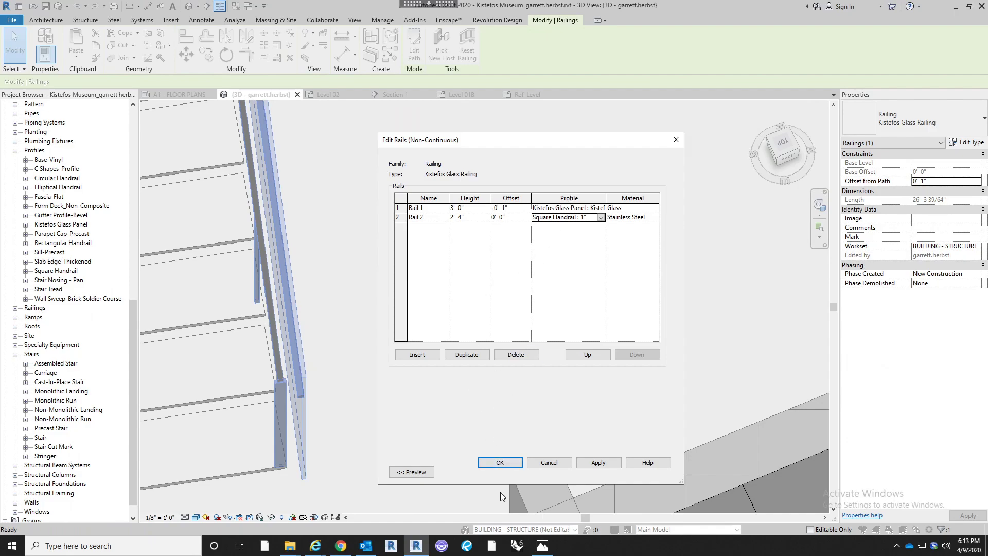
left_click(499, 462)
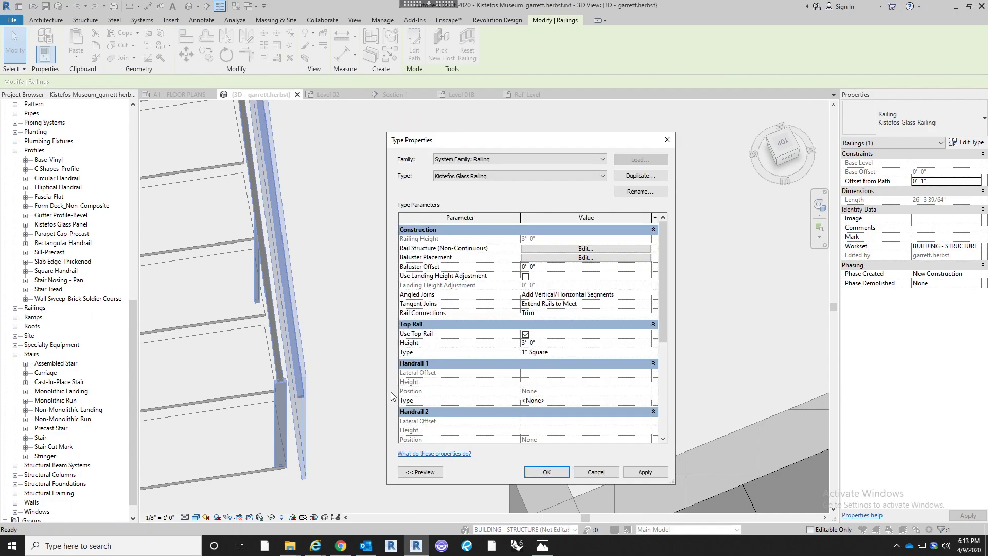
left_click(546, 471)
Reopen the glass railing's rail structure and set the offsets to -2" for Rail 1 and -1" for Rail 2
left_click(366, 462)
middle_click_drag(334, 454, 552, 355, "shift")
left_click(239, 357)
left_click(609, 339)
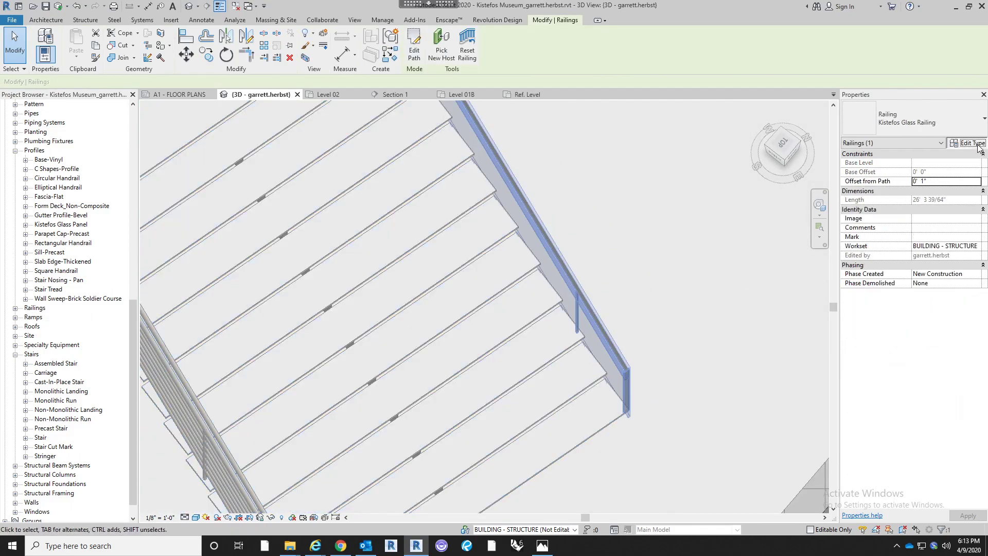
left_click(970, 142)
left_click(624, 251)
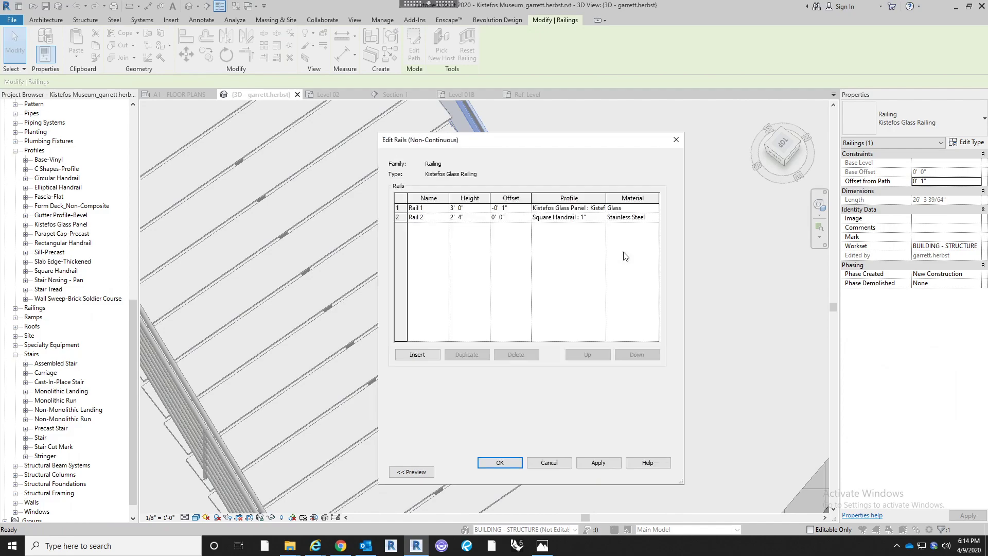
left_click(520, 208)
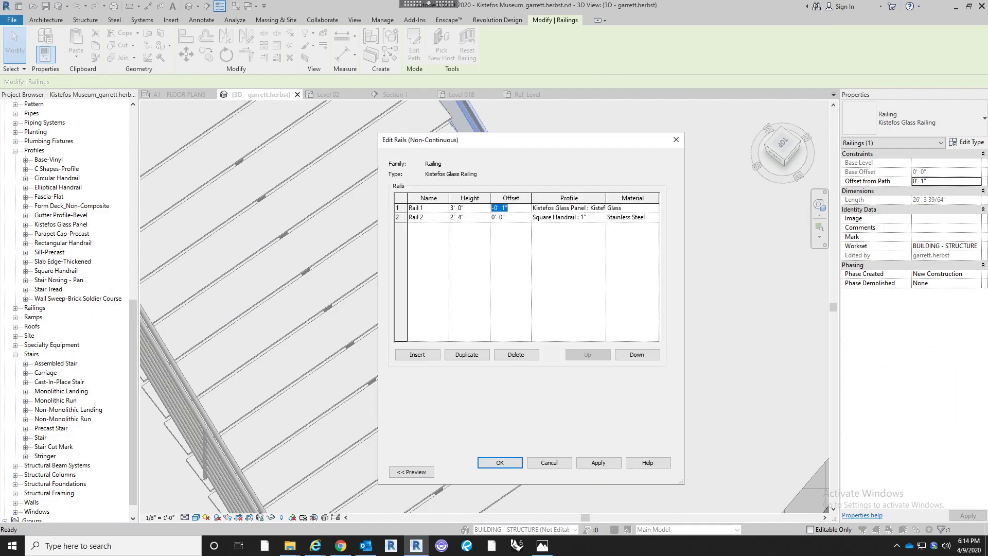
left_click(518, 209)
left_click(515, 218)
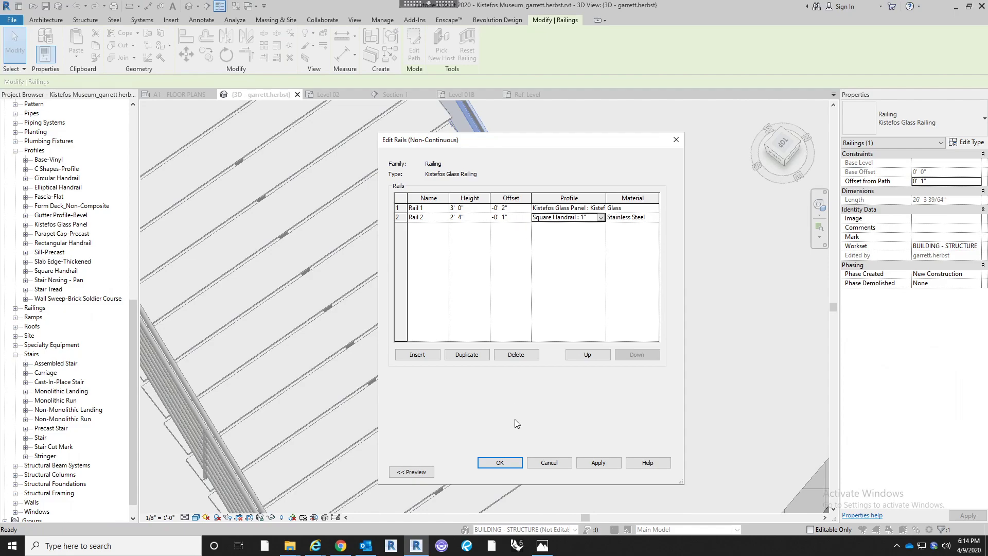
left_click(505, 466)
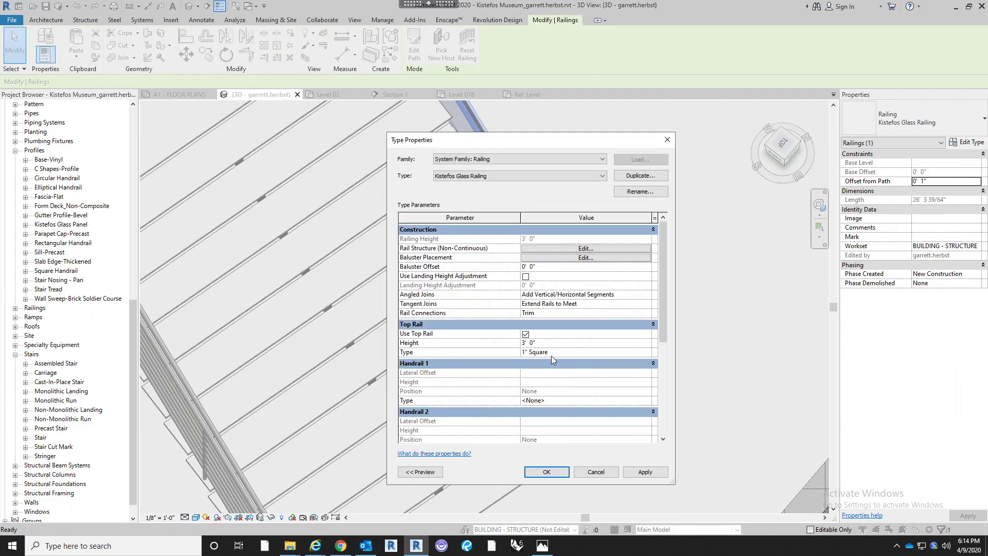
Review the type properties of the railing's 1" Square top rail, including hand clearance, profile, material and extensions
left_click(647, 353)
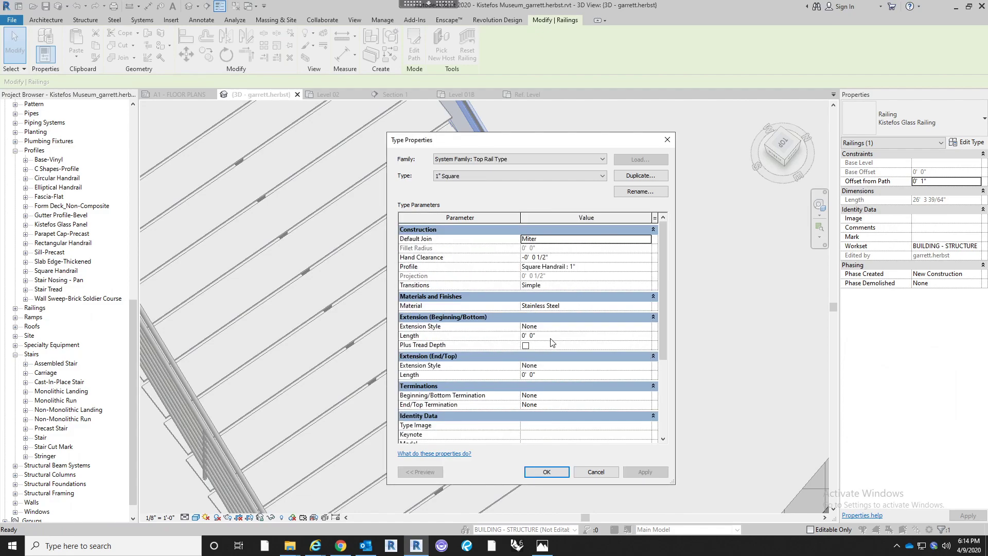
left_click_drag(663, 296, 678, 271)
left_click(546, 472)
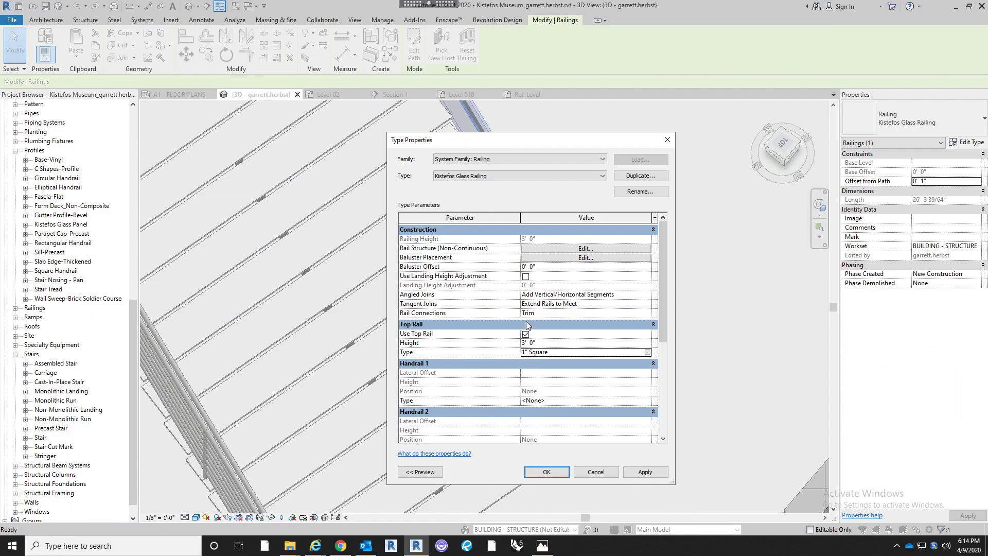
Set the Kistefos Glass Railing's baluster offset to -2" in its type properties
left_click(582, 267)
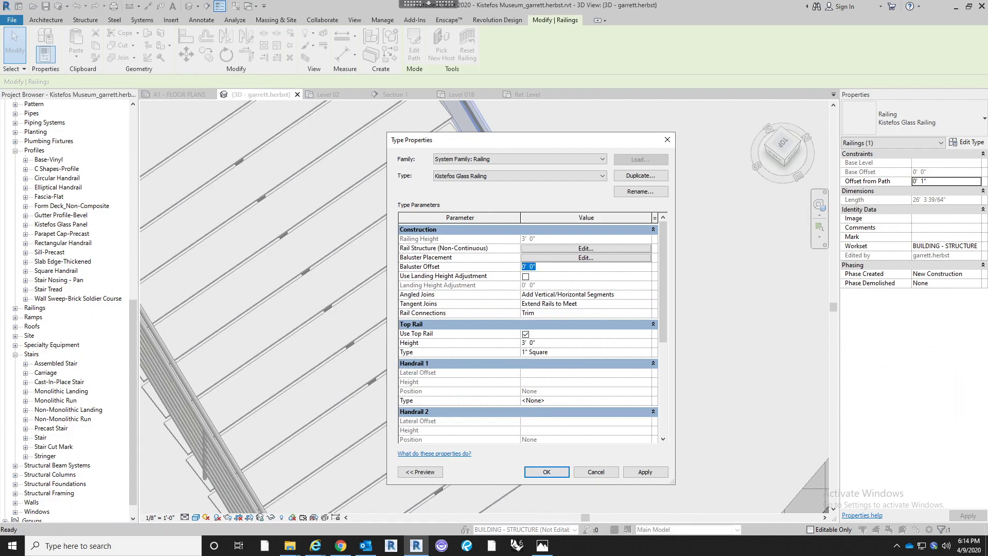
type("2")
key("Return")
left_click(583, 268)
type("-0' 2")
key("Return")
left_click(546, 471)
left_click(649, 466)
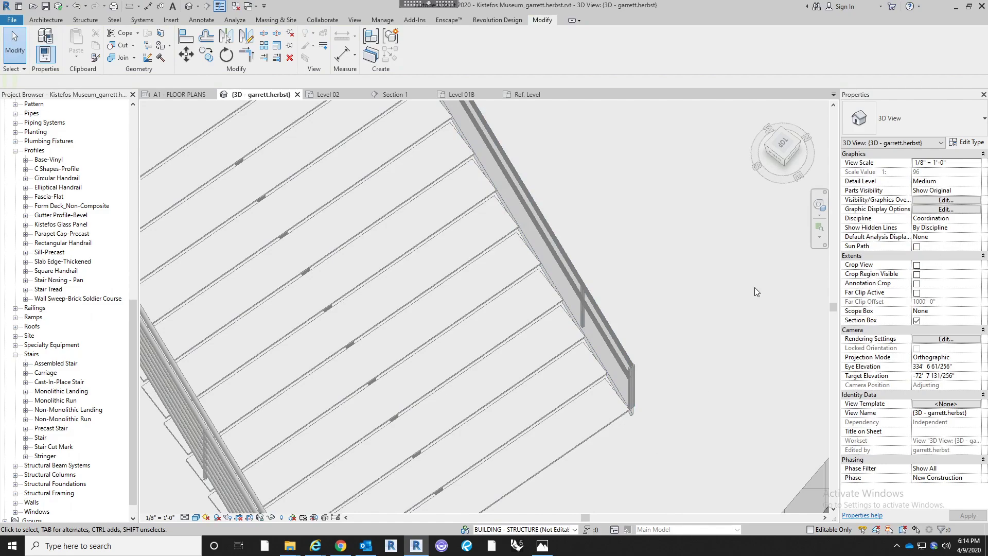
Reopen the glass railing's type properties and set the baluster offset to -1"
scroll(669, 362, "up", 3)
left_click(573, 375)
middle_click_drag(664, 363, 607, 365, "shift")
left_click(492, 354)
middle_click_drag(425, 357, 434, 446)
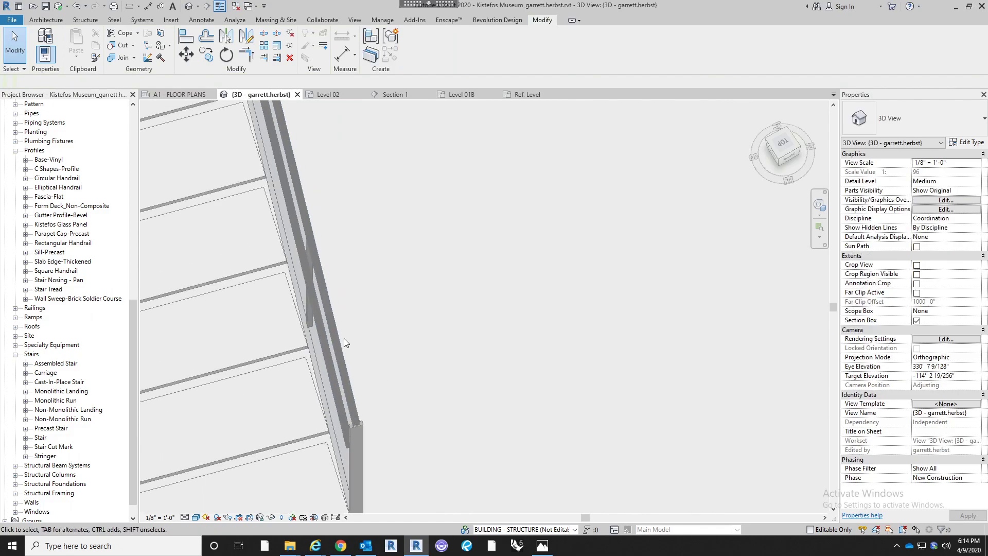
left_click(340, 343)
middle_click_drag(394, 335, 649, 383, "shift")
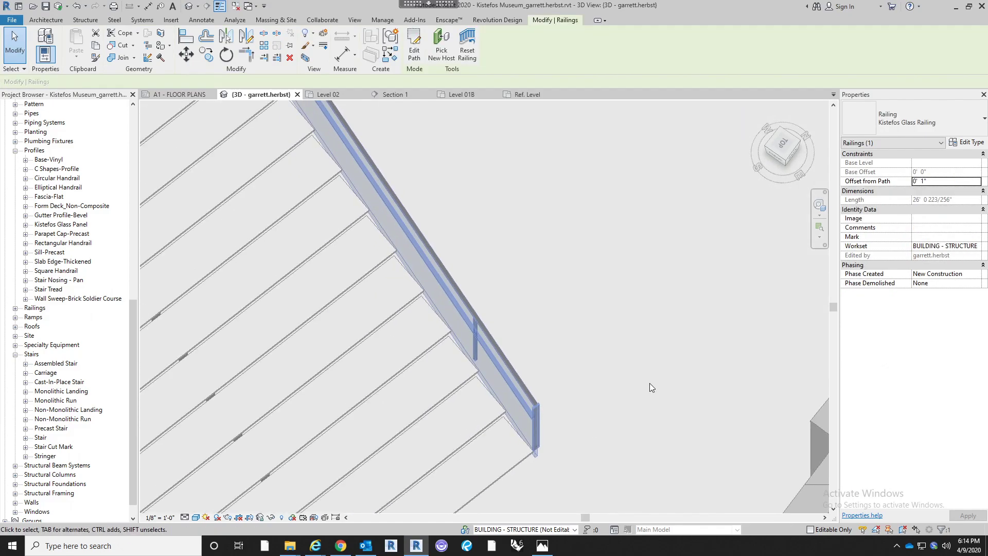
left_click(968, 143)
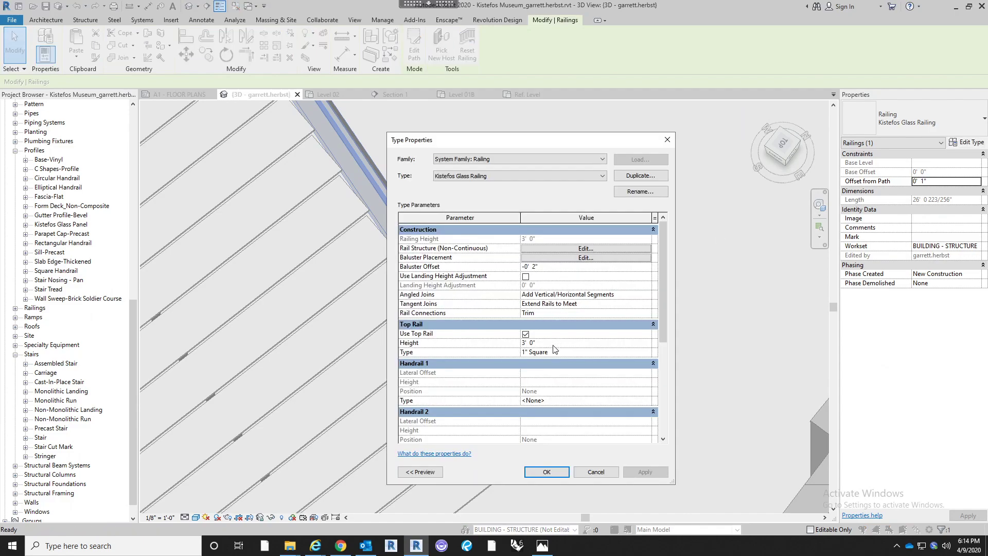
type("-1\"")
key("Return")
left_click(547, 472)
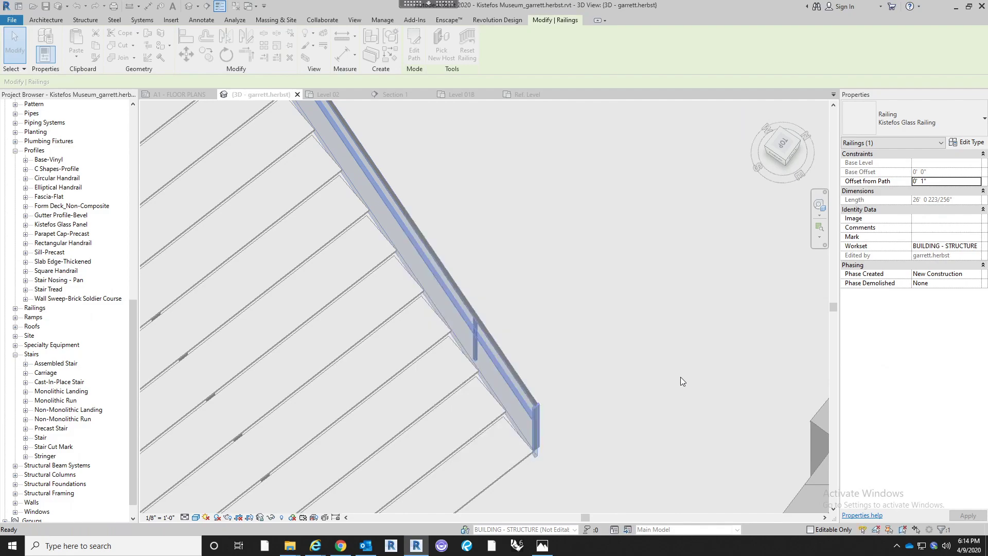
left_click(569, 394)
Assign Baluster - Square : 3/4" to the start and corner posts in the glass railing's baluster placement
middle_click_drag(569, 395, 669, 357, "shift")
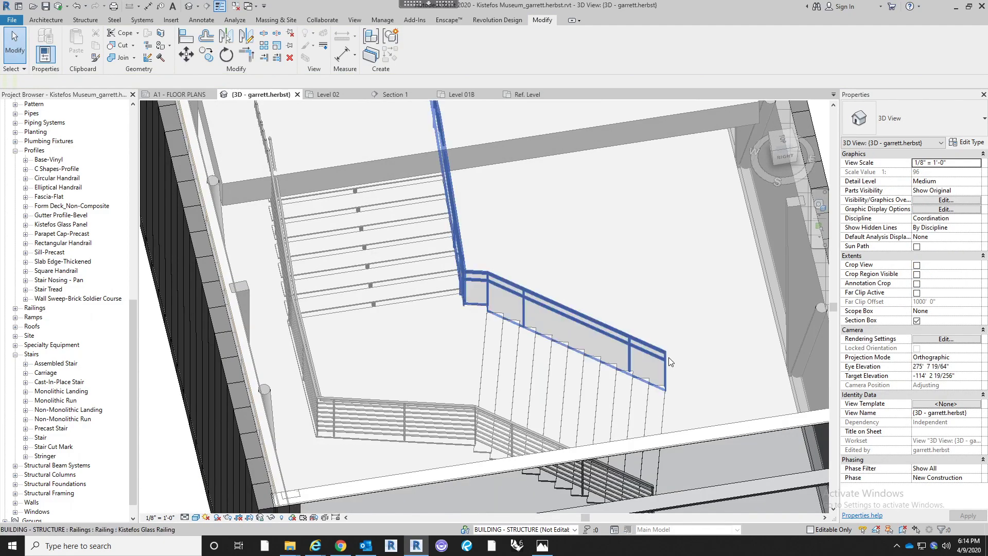
scroll(668, 357, "up", 5)
middle_click_drag(733, 327, 621, 385)
scroll(722, 363, "down", 3)
scroll(514, 447, "up", 3)
middle_click_drag(654, 415, 695, 380)
scroll(668, 386, "down", 2)
left_click(601, 388)
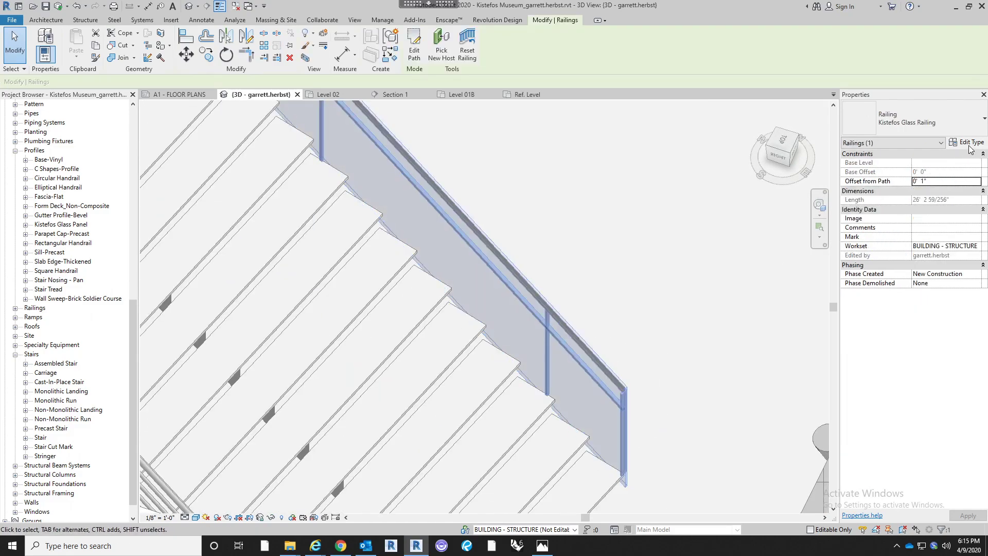
left_click(967, 143)
left_click(585, 258)
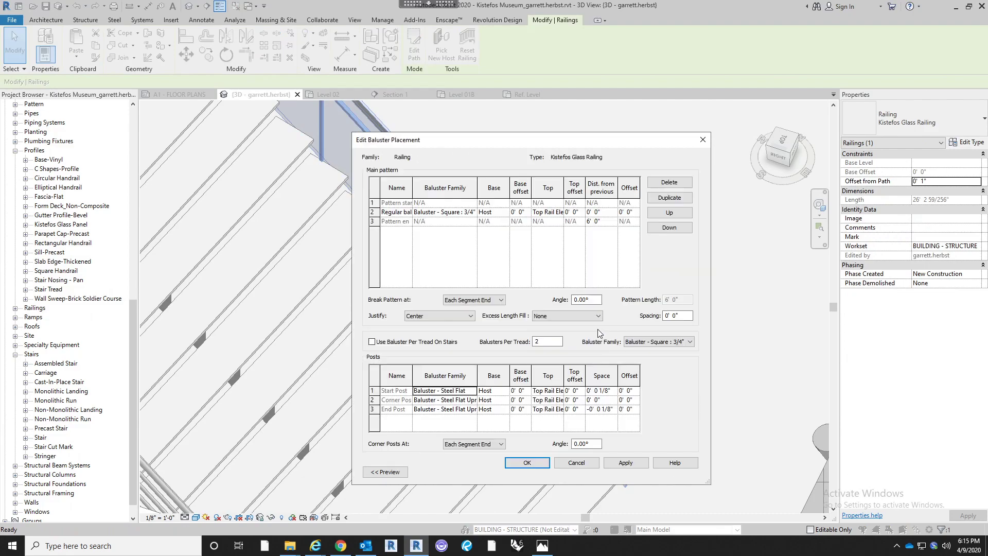
left_click(472, 395)
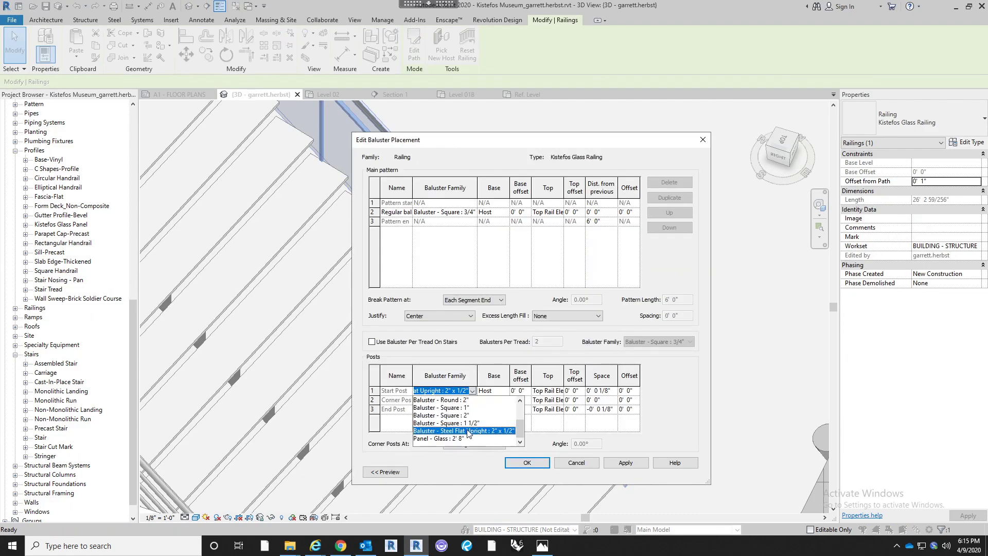
scroll(467, 431, "up", 1)
left_click(468, 400)
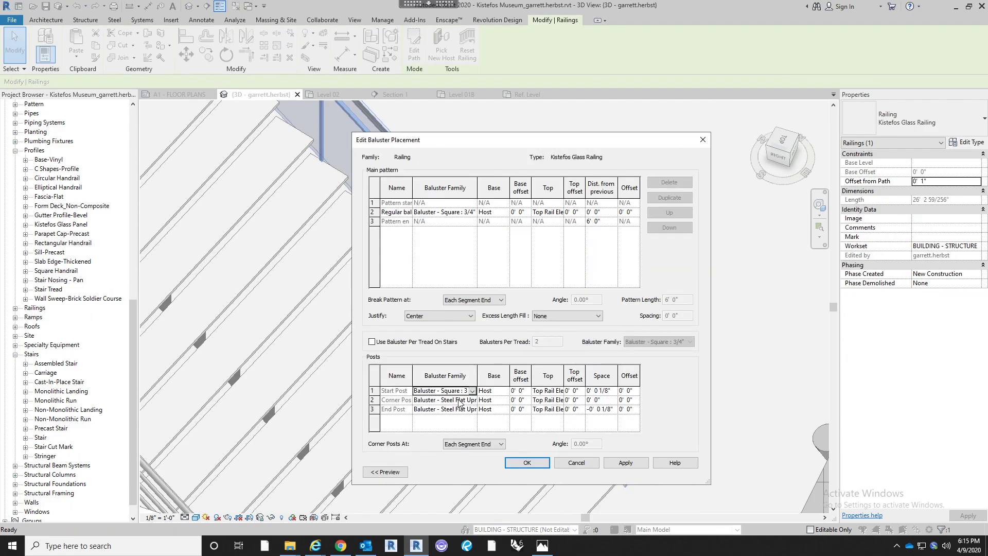
left_click(473, 401)
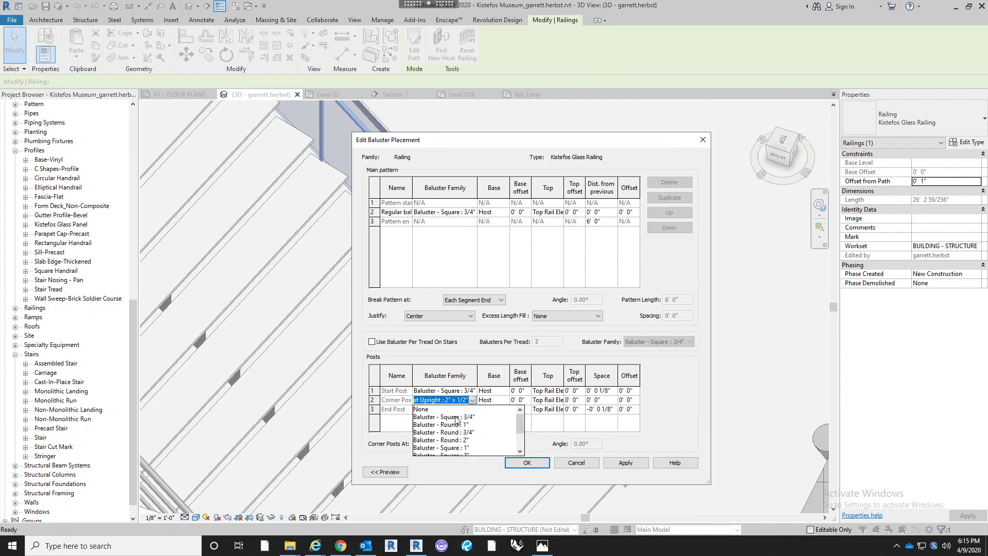
left_click(456, 418)
Assign Baluster - Square : 3/4" to the glass railing's end post and apply the baluster placement and type changes
left_click(466, 409)
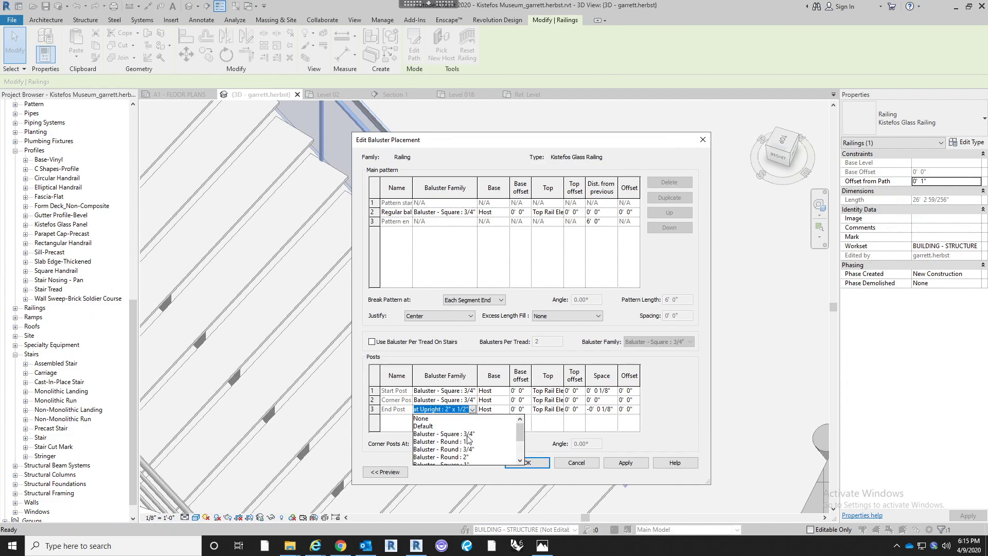
left_click(468, 440)
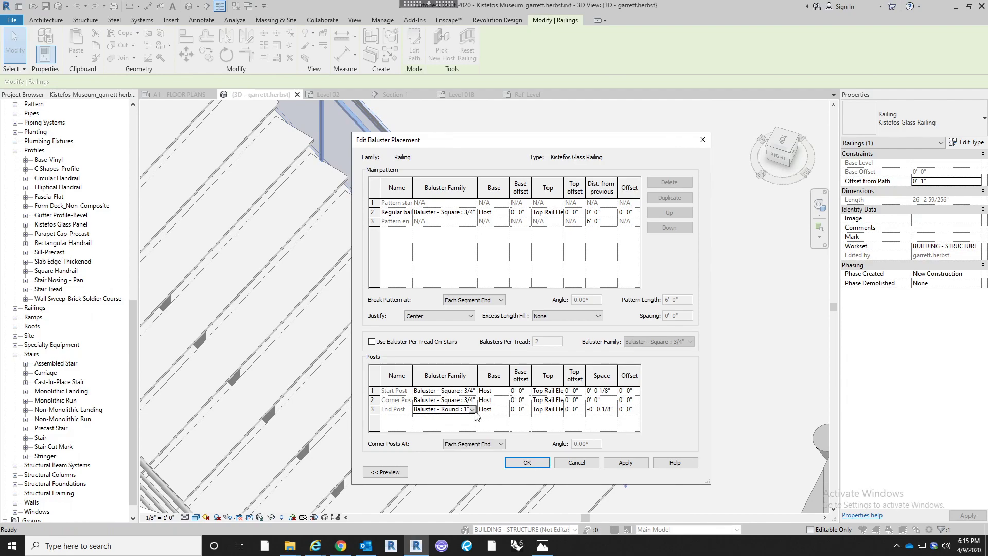
left_click(473, 410)
left_click(453, 442)
left_click(527, 463)
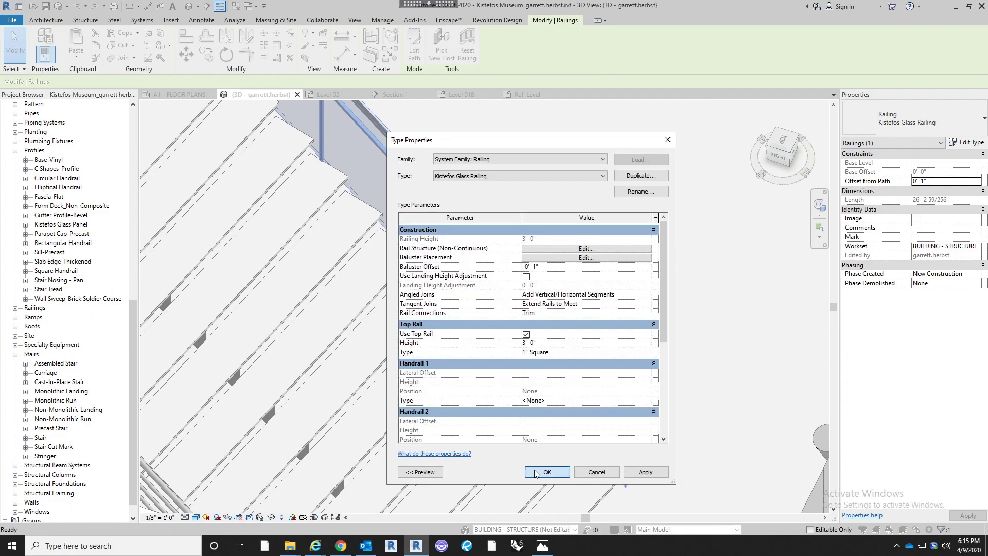
left_click(546, 472)
left_click(682, 346)
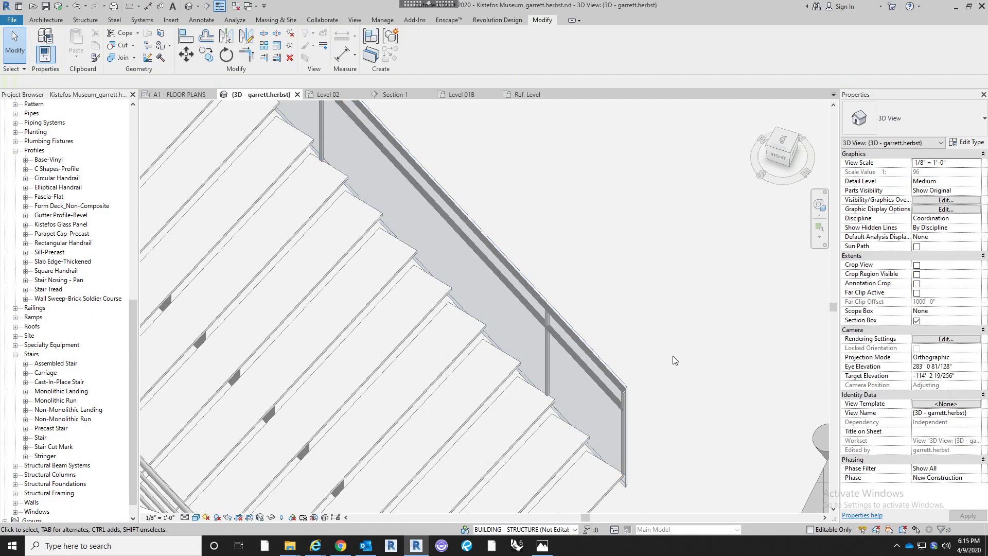
Change the stair's outer railing from Guardrail - Pipe to the Kistefos Glass Railing type
scroll(672, 356, "down", 5)
middle_click_drag(381, 375, 443, 378, "shift")
middle_click_drag(281, 383, 347, 375)
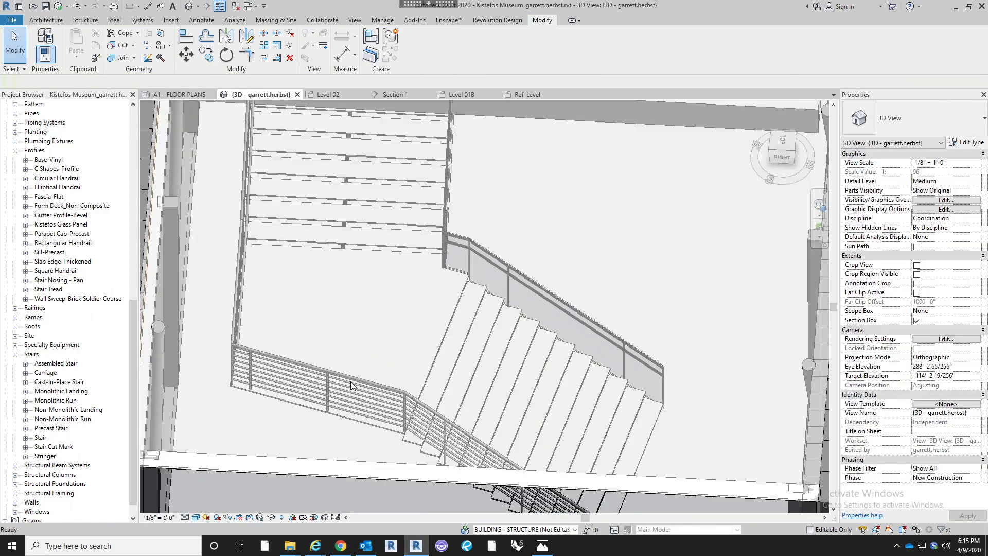
left_click(352, 384)
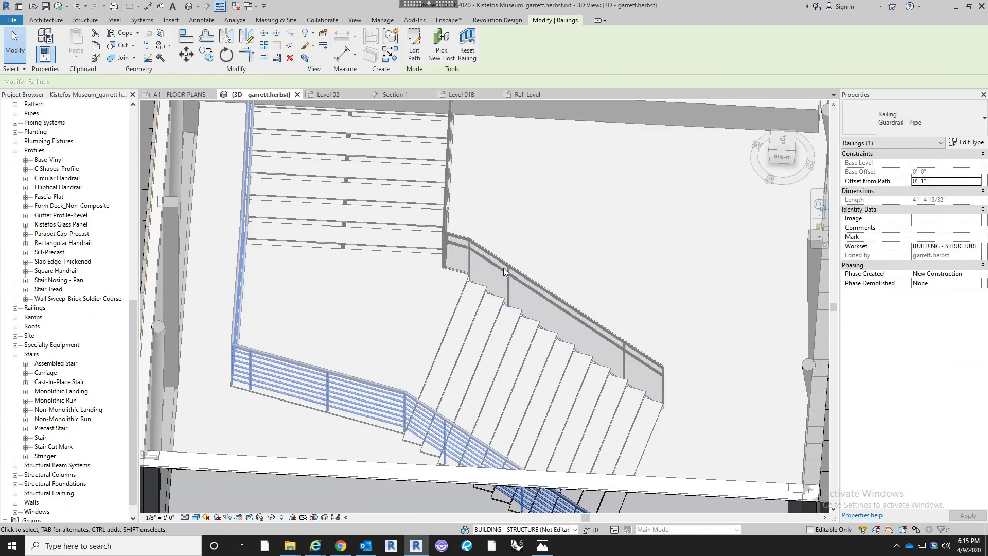
left_click(956, 112)
left_click(440, 191)
left_click(631, 190)
Open the Level 02 floor plan and start editing the boundary of the Level 02 floor
middle_click_drag(631, 189, 487, 291, "shift")
scroll(484, 284, "down", 3)
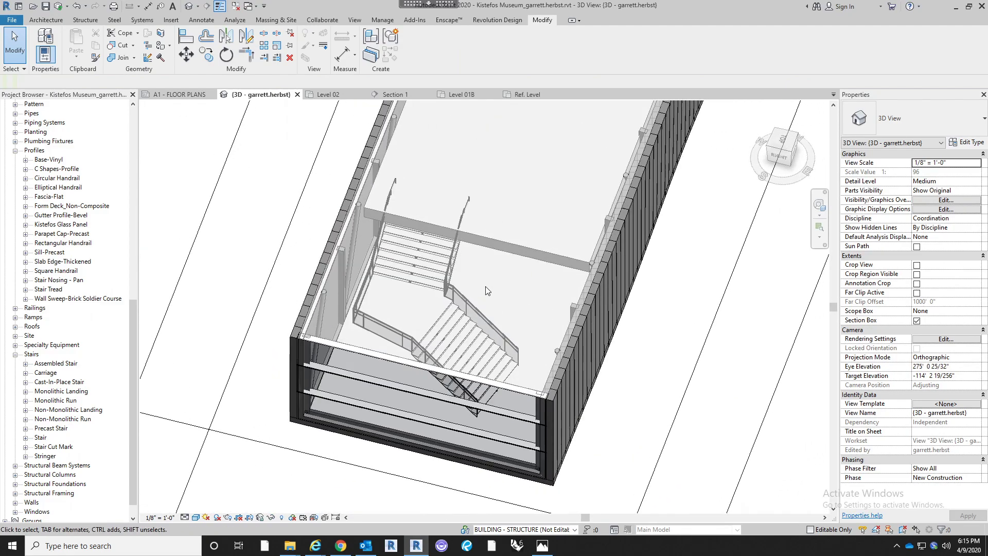
left_click(505, 248)
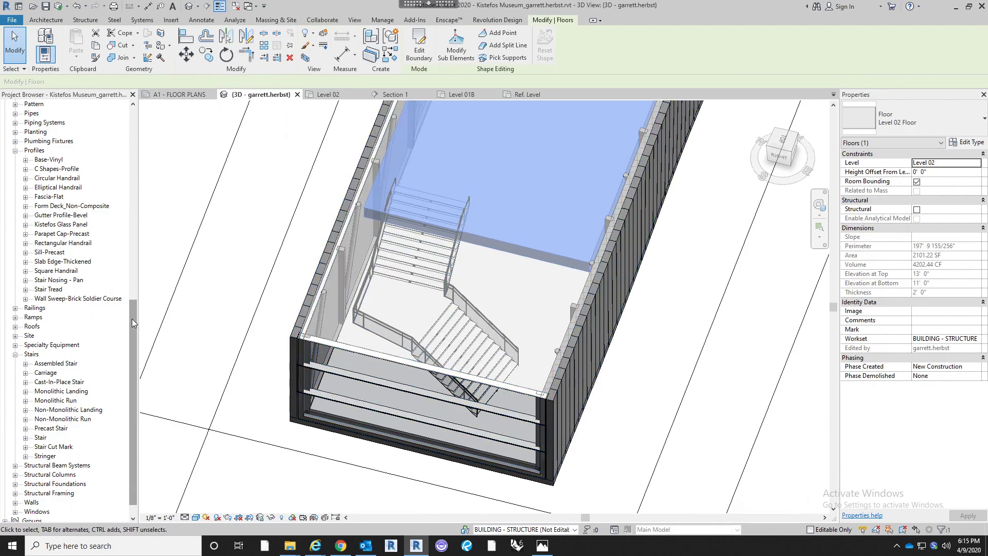
left_click_drag(132, 326, 132, 128)
double_click(47, 143)
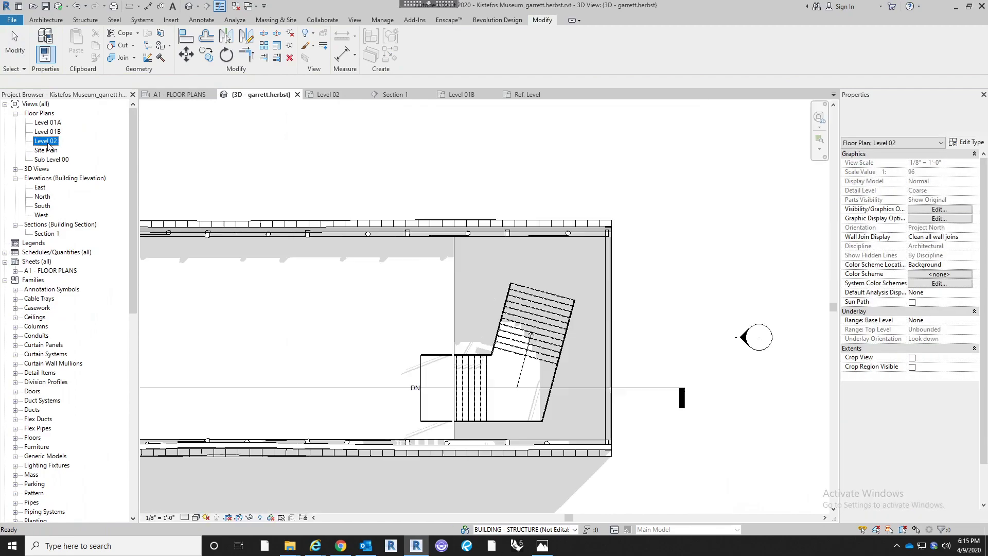
left_click(560, 312)
left_click(502, 333)
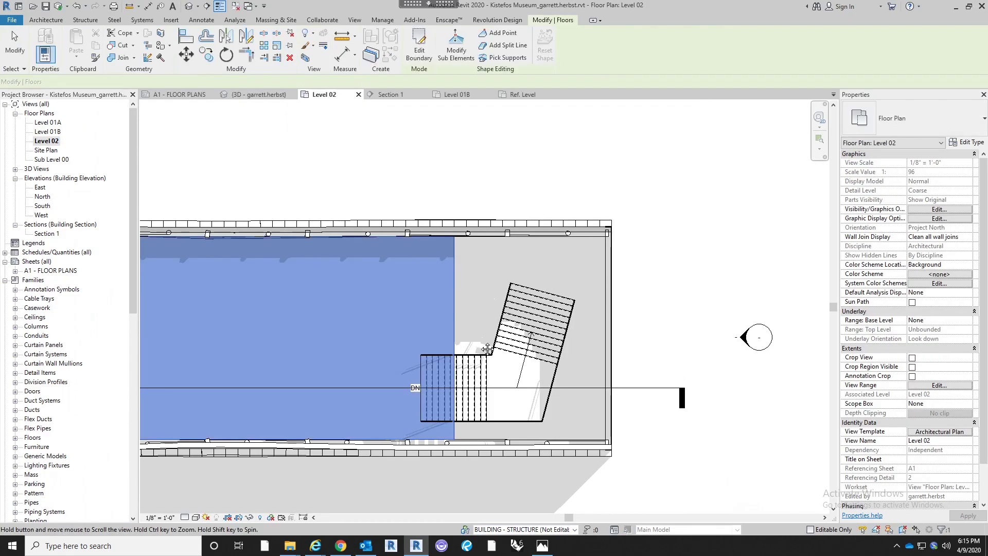
left_click(419, 46)
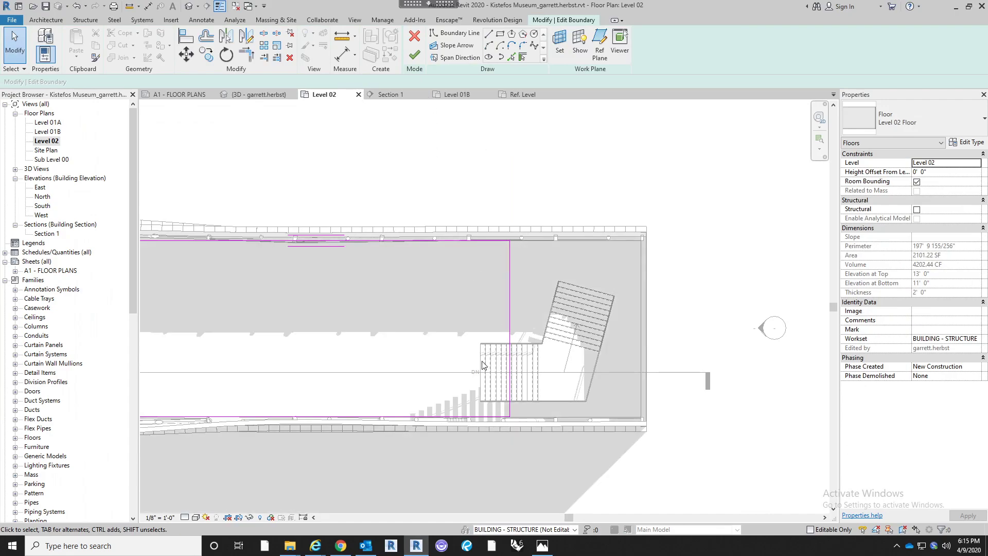
Move the floor boundary's stair-side edge to the stair's upper end, and extend the opposite edge farther from the stair
scroll(483, 366, "up", 4)
left_click_drag(529, 372, 460, 371)
scroll(512, 313, "down", 3)
middle_click_drag(519, 230, 533, 245)
left_click(548, 310)
middle_click_drag(643, 325, 749, 334)
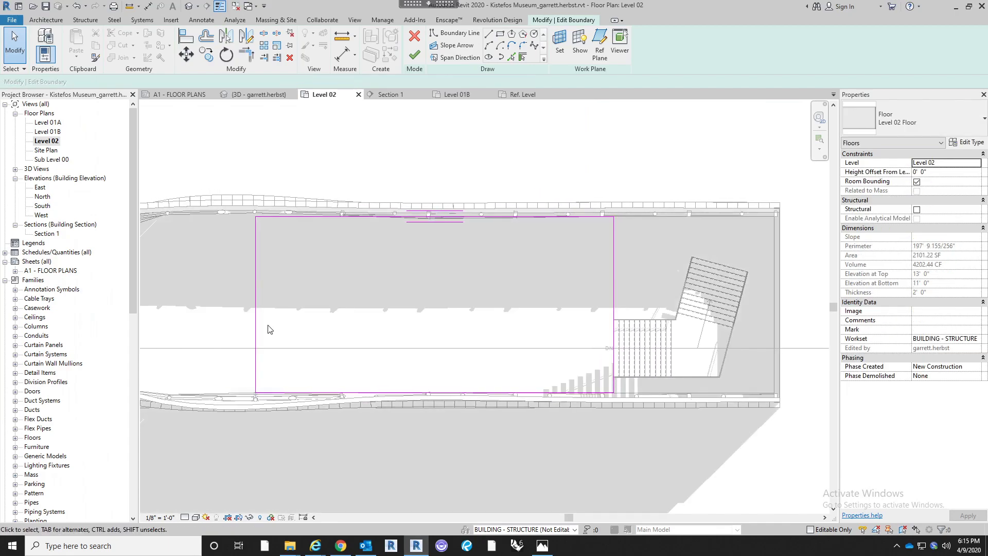
left_click_drag(256, 326, 184, 328)
left_click(258, 301)
middle_click_drag(445, 277, 372, 278)
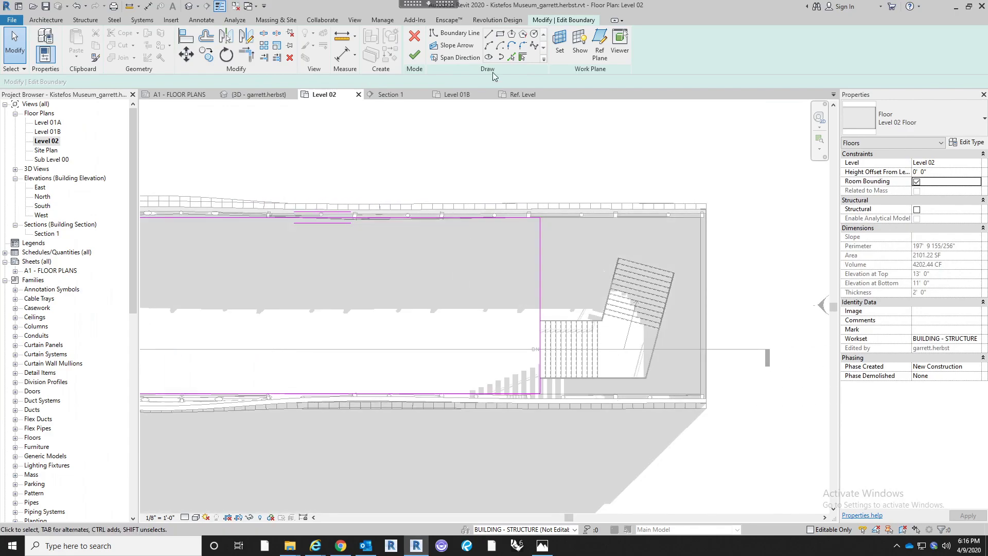
Sketch two chained boundary arcs, radii about 17'-10" and 56', from the upper stair run's corner to the floor's upper edge
left_click(487, 46)
left_click(540, 321)
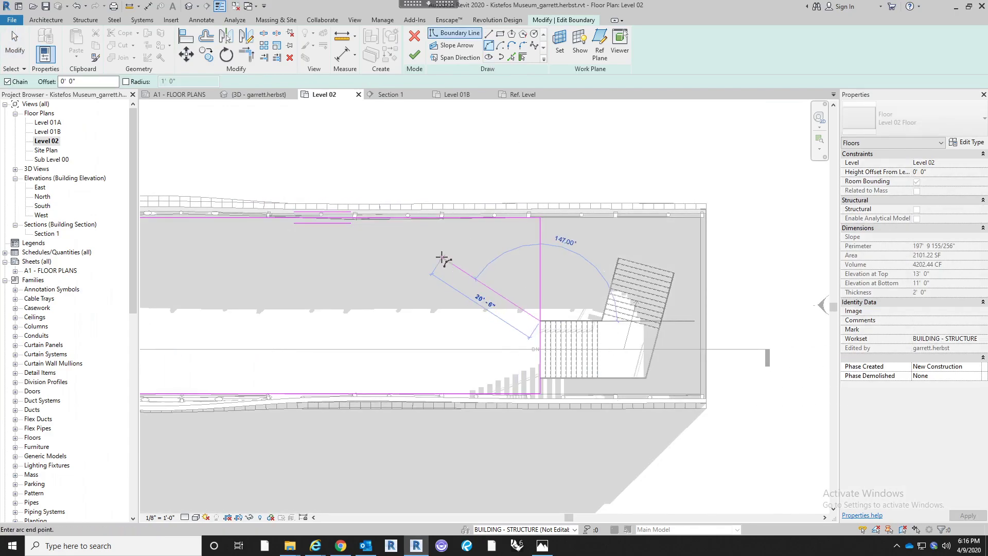
left_click(451, 287)
left_click(490, 300)
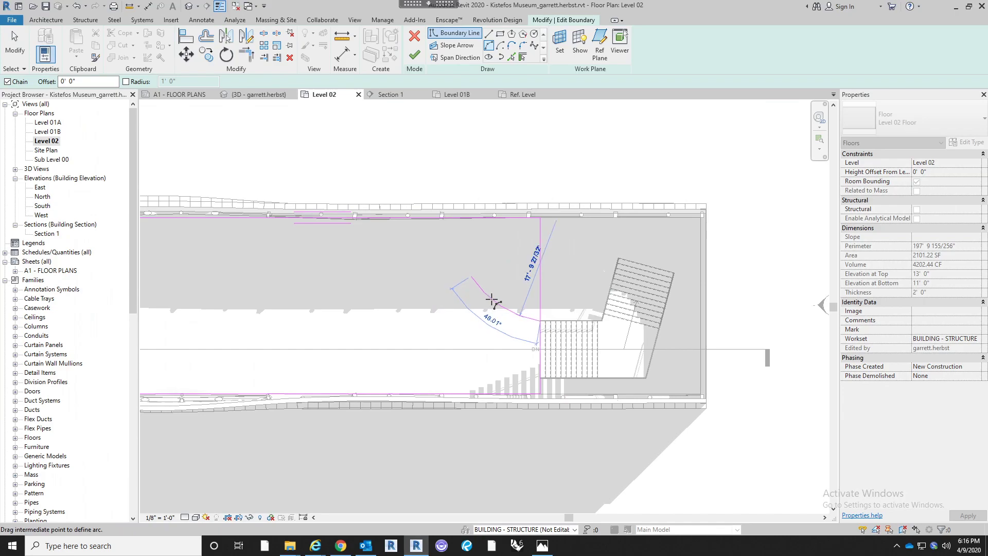
left_click(297, 220)
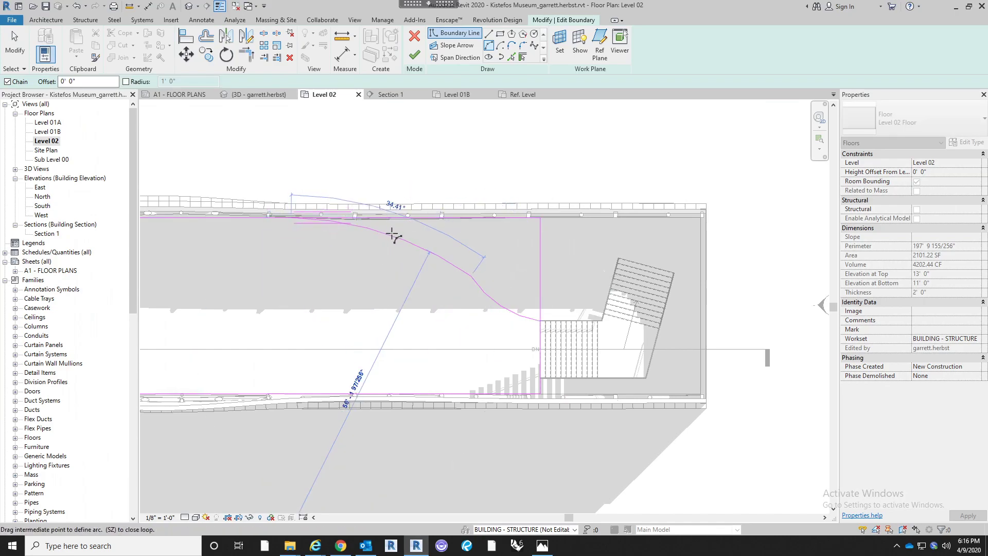
left_click(432, 255)
scroll(478, 273, "up", 3)
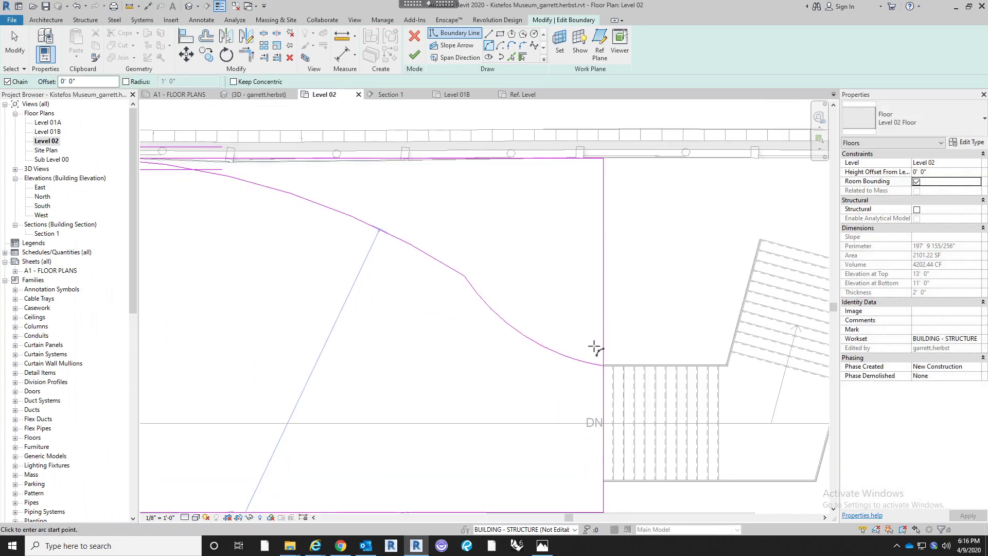
Delete the shorter boundary arc that meets the corner of the upper stair run
key("Escape")
key("Escape")
left_click(581, 359)
key("Delete")
left_click(488, 46)
left_click(603, 366)
left_click(465, 277)
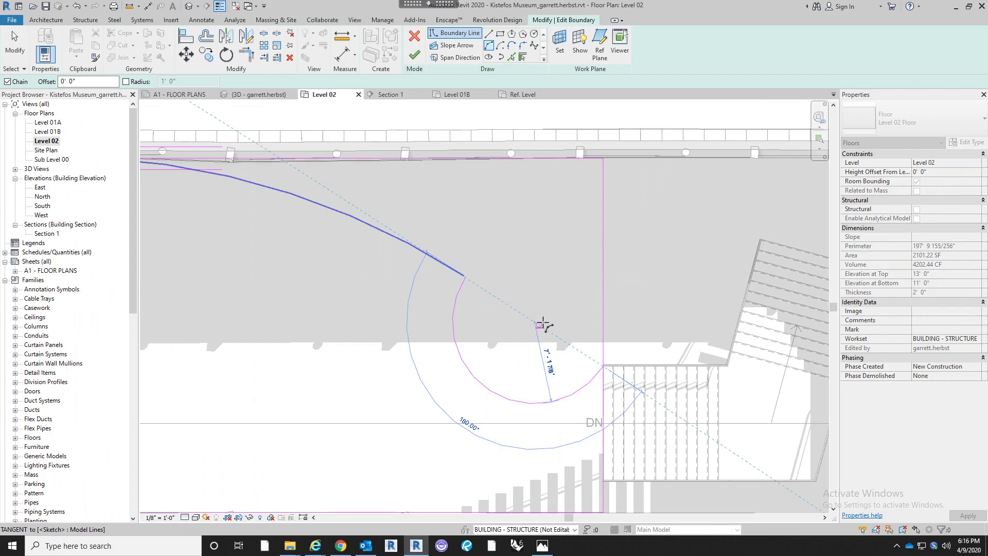
key("Escape")
key("Escape")
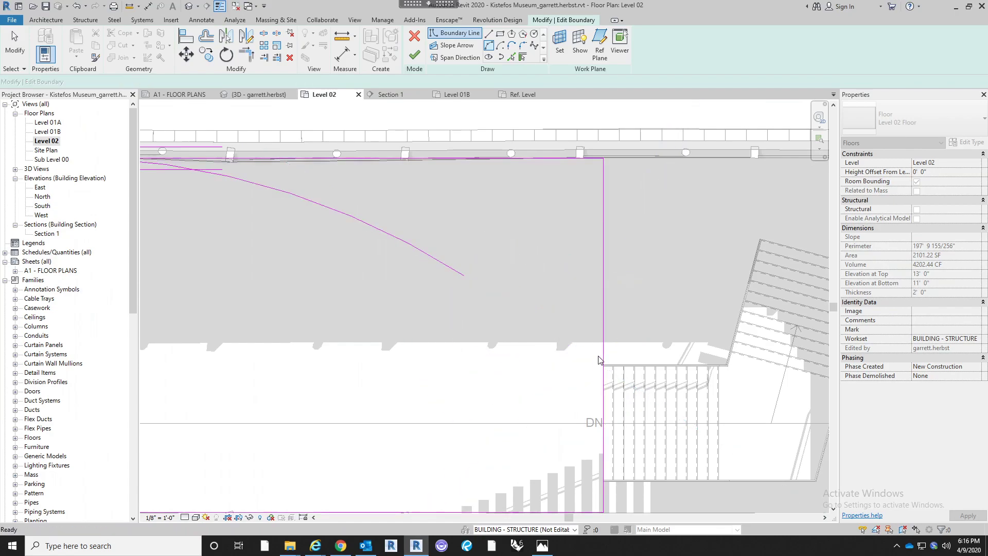
Draw an arc boundary segment from the stair's upper corner toward the loose end of the existing curved line
left_click(603, 365)
left_click(469, 288)
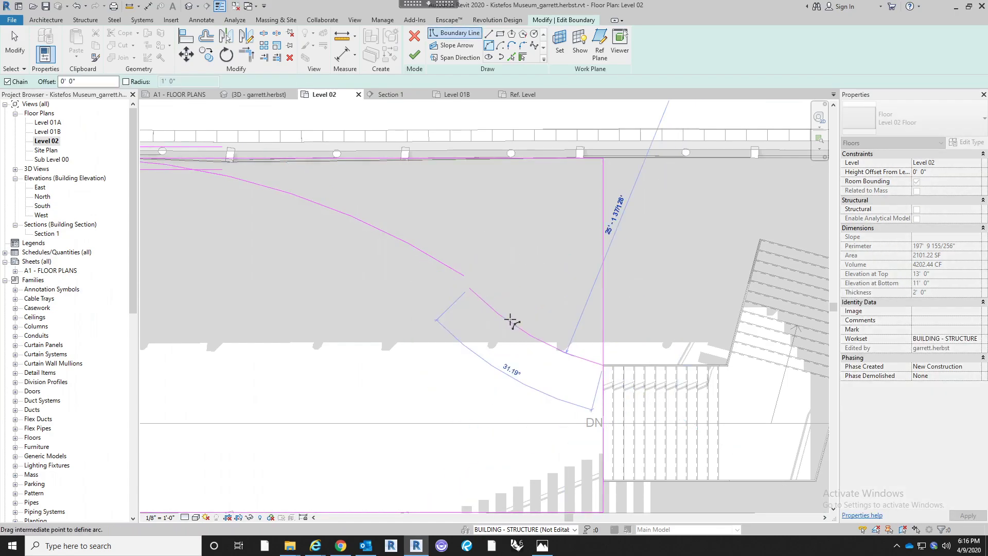
left_click(532, 327)
middle_click_drag(420, 211, 536, 262)
Draw a connecting arc from the new segment's end to the floor's upper edge, and delete the old curved line beside it
left_click(225, 211)
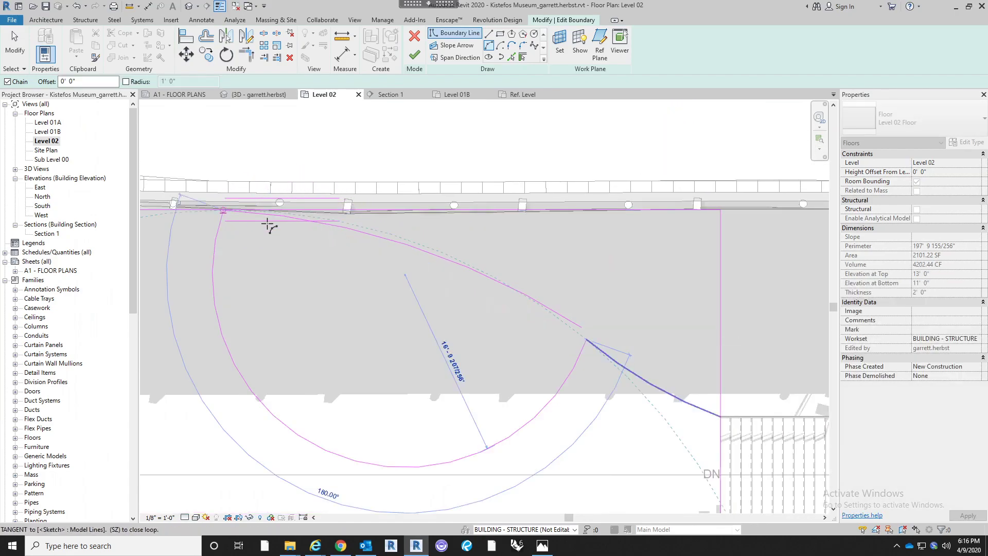
left_click(479, 267)
key("Escape")
key("Escape")
left_click(569, 320)
key("Delete")
Draw a shallow arc of about 13.7° from the floor's lower edge to the lower corner of the stair
scroll(561, 270, "down", 2)
middle_click_drag(617, 278, 617, 236)
scroll(659, 372, "up", 3)
scroll(720, 348, "down", 4)
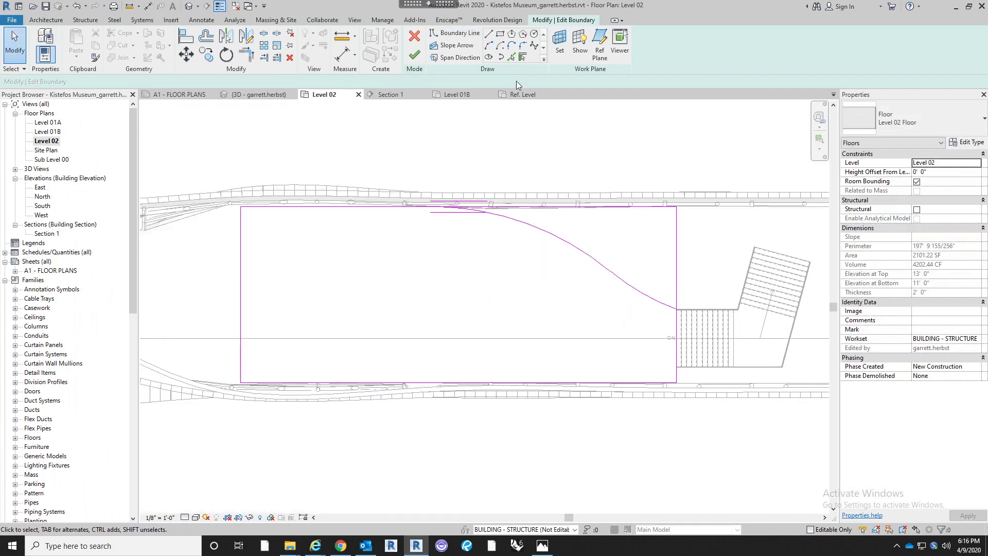
left_click(511, 383)
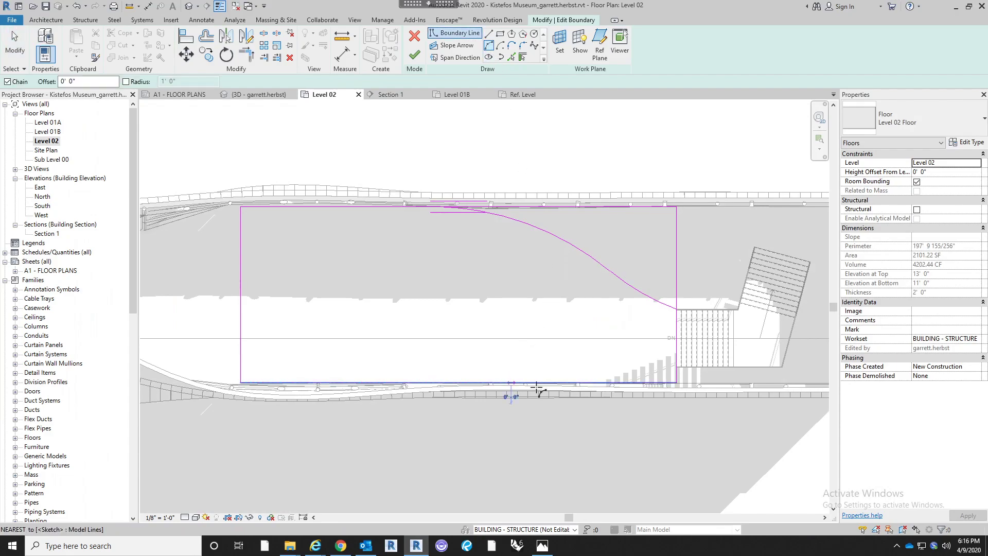
left_click(676, 368)
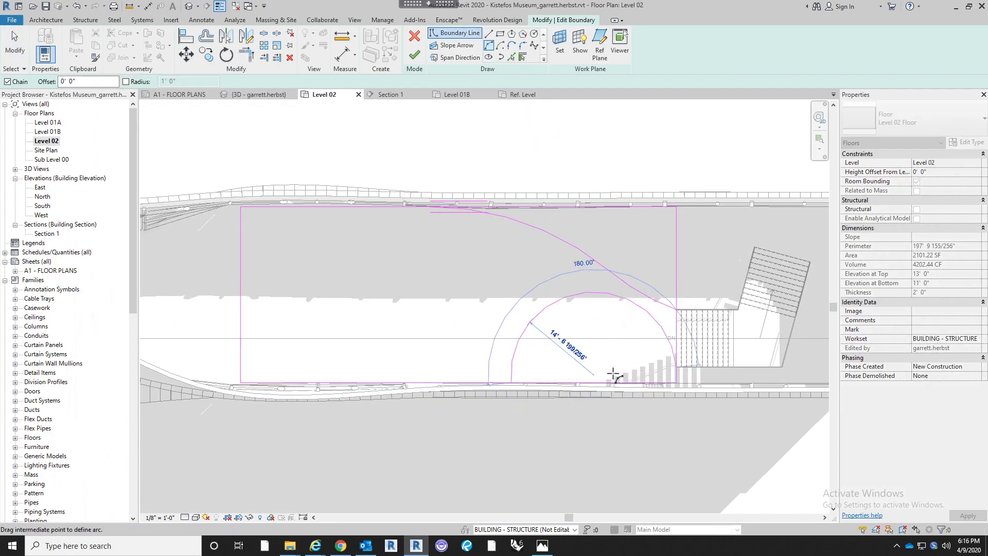
scroll(615, 376, "up", 1)
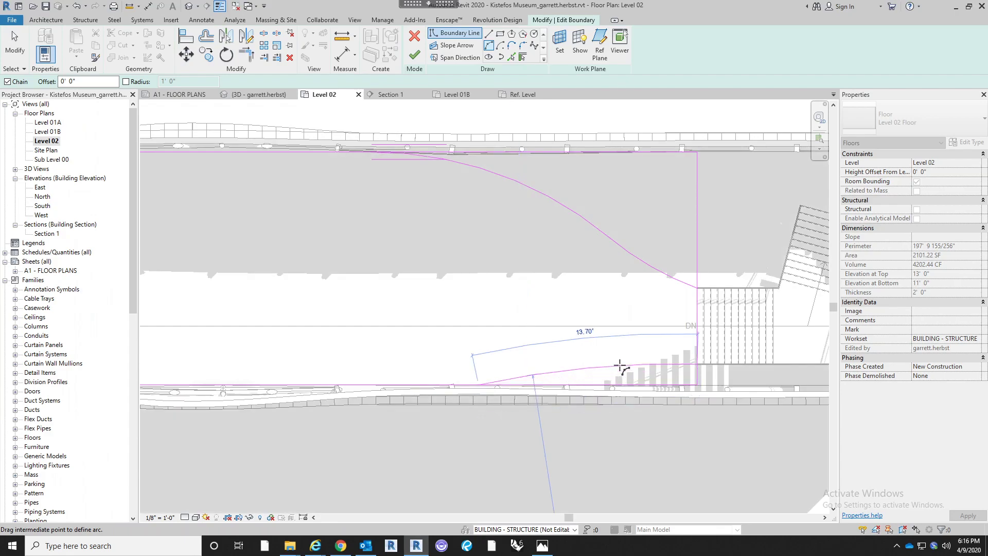
left_click(620, 366)
scroll(613, 322, "down", 2)
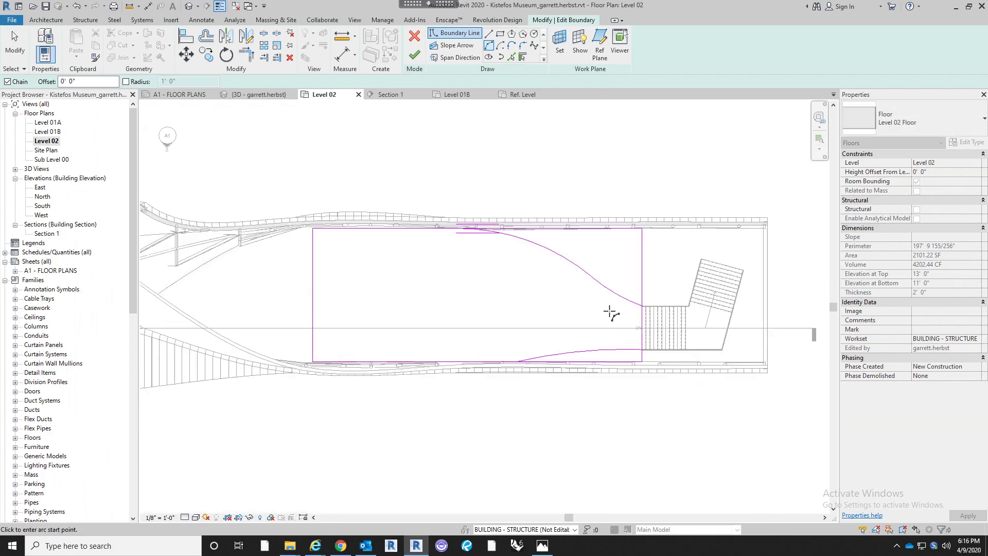
Replace the S-shaped curve with a single inward-bowing arc between the stair's upper corner and the floor's upper edge
left_click(646, 309)
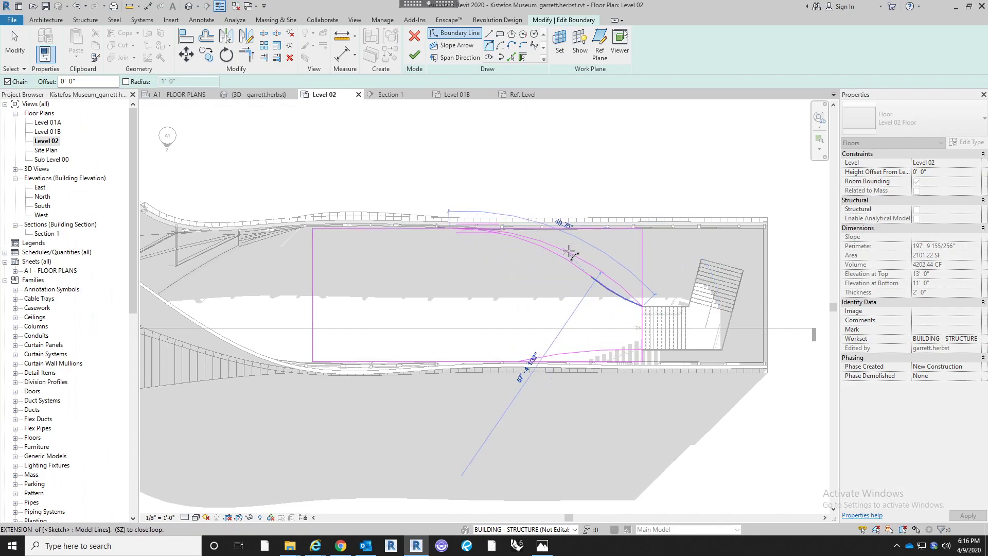
left_click(561, 284)
key("Escape")
key("Escape")
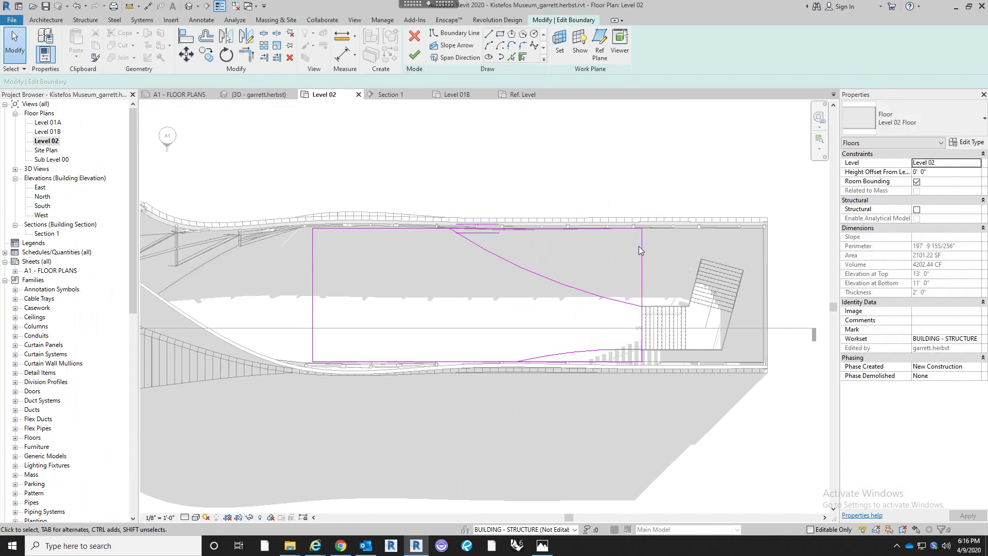
key("t")
key("r")
left_click(642, 308)
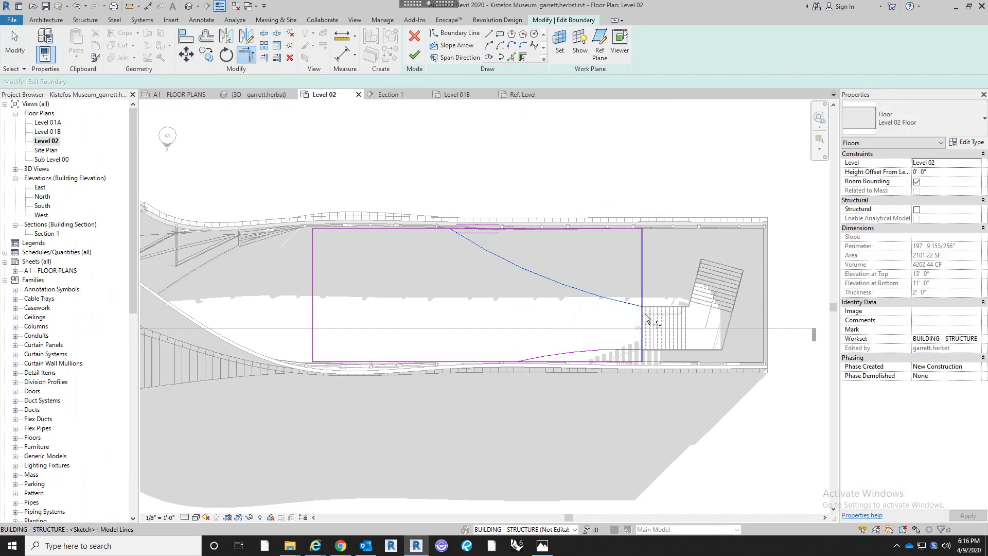
key("Escape")
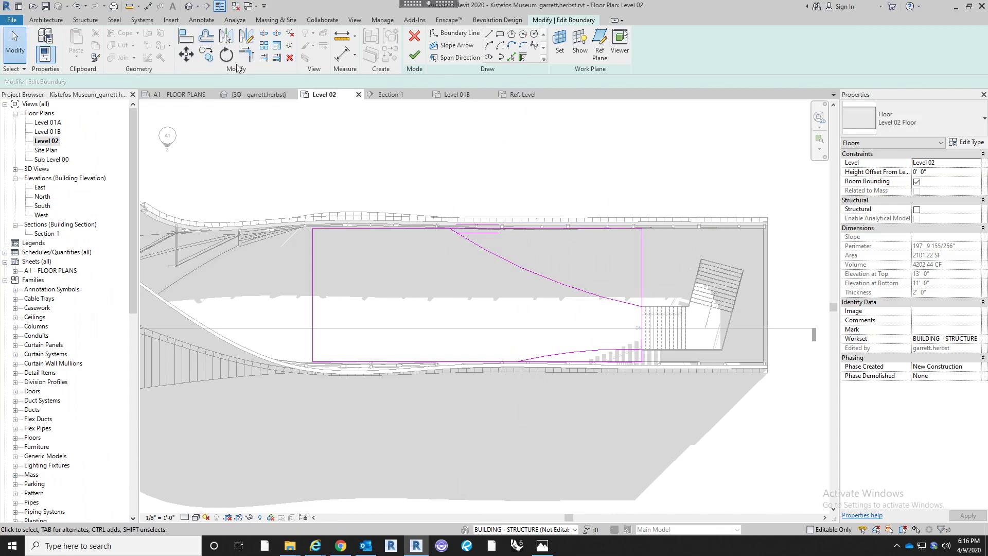
Trim the floor's straight edges to the two arcs to form one closed outline, and finish the boundary edit
left_click(241, 57)
left_click(631, 304)
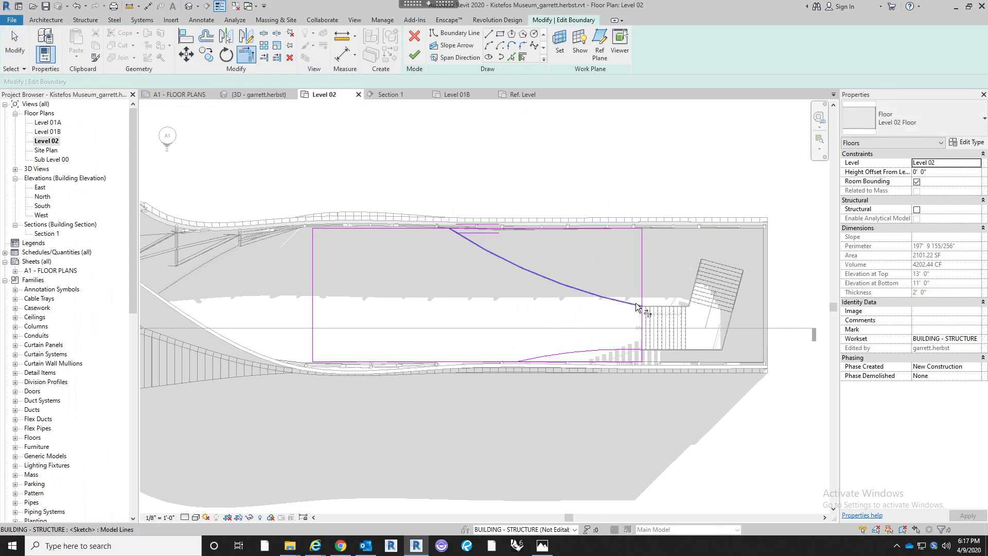
left_click(640, 312)
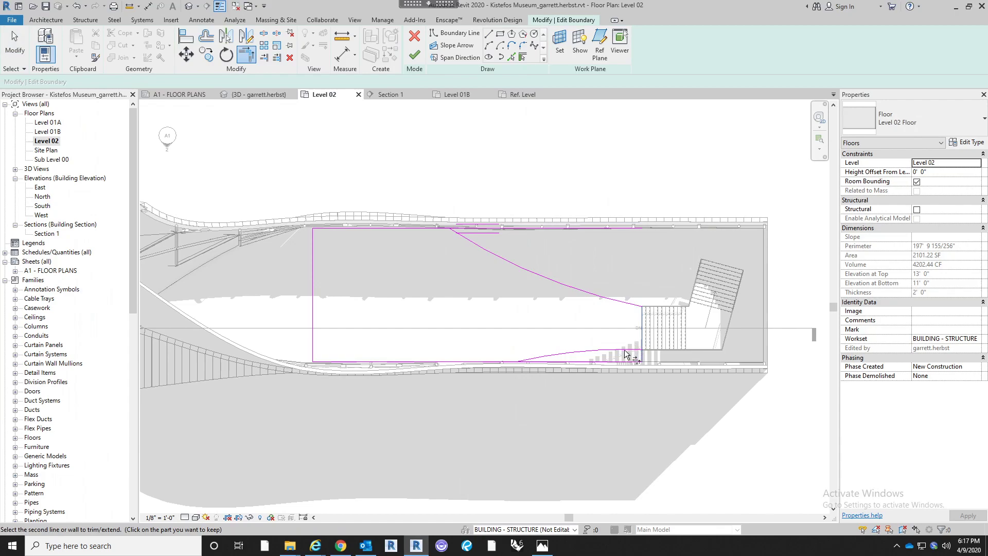
left_click(533, 356)
left_click(504, 362)
left_click(466, 238)
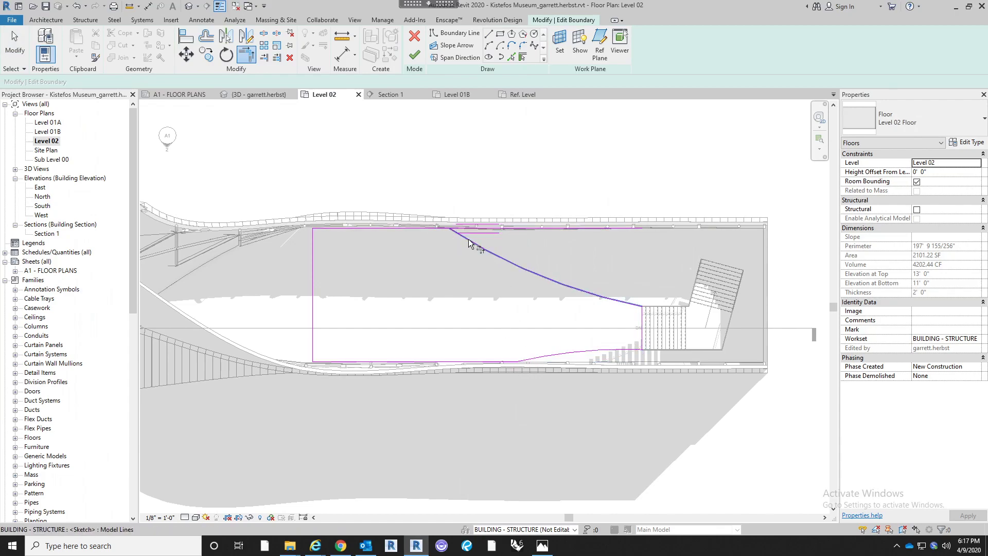
middle_click_drag(419, 264, 464, 260)
left_click(462, 224)
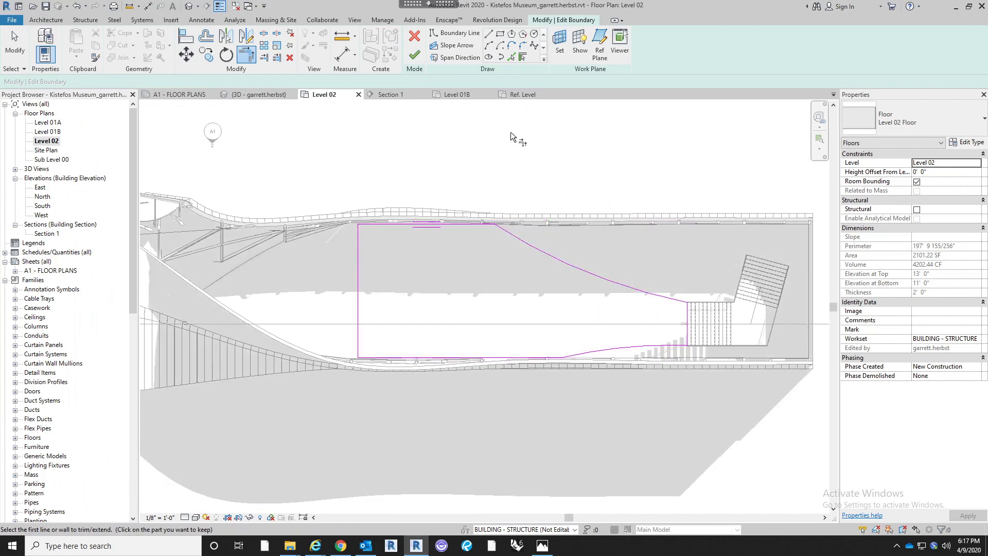
key("Escape")
left_click(415, 56)
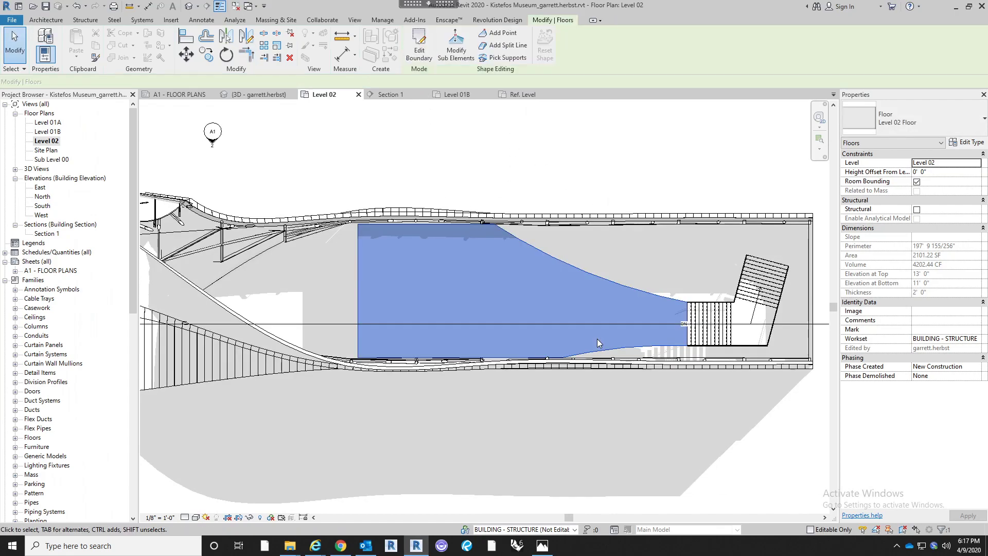
middle_click_drag(623, 400, 530, 406)
key("Escape")
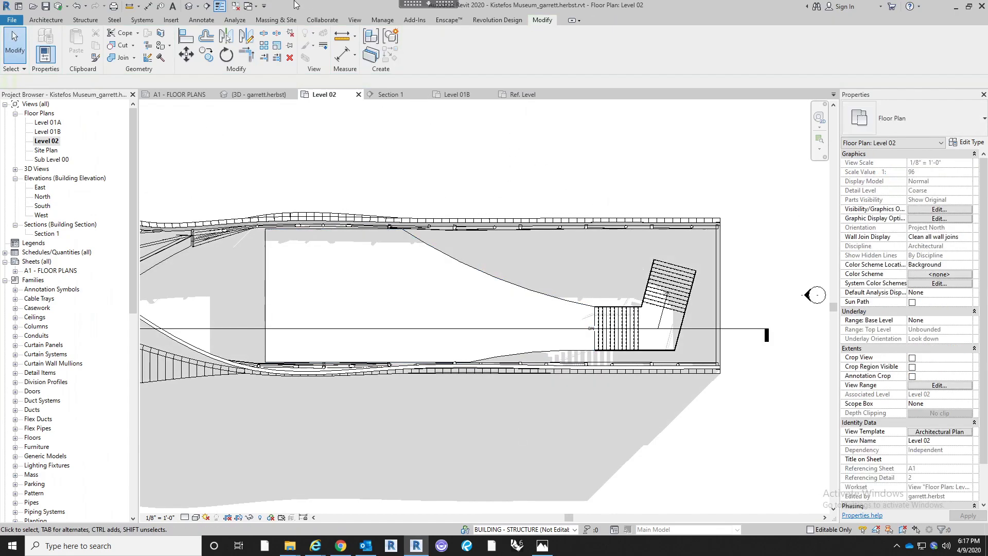
Inspect the reshaped floor and stair in the 3D view, and return to the Level 02 plan
left_click(189, 6)
middle_click_drag(488, 268, 609, 366, "shift")
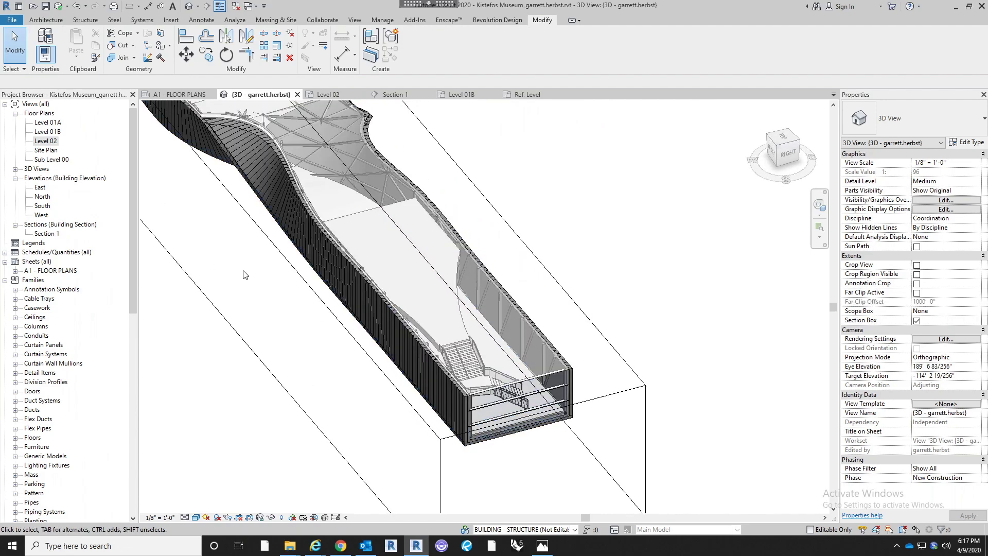
double_click(46, 141)
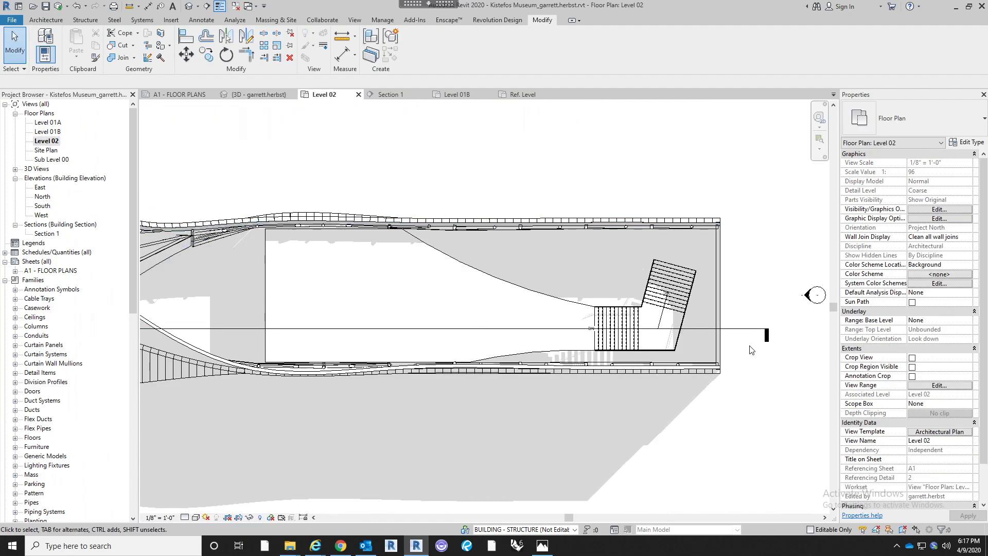
Edit the stair, convert the run adjoining the floor to a sketch-based component and open its sketch
scroll(668, 284, "up", 3)
scroll(668, 284, "down", 5)
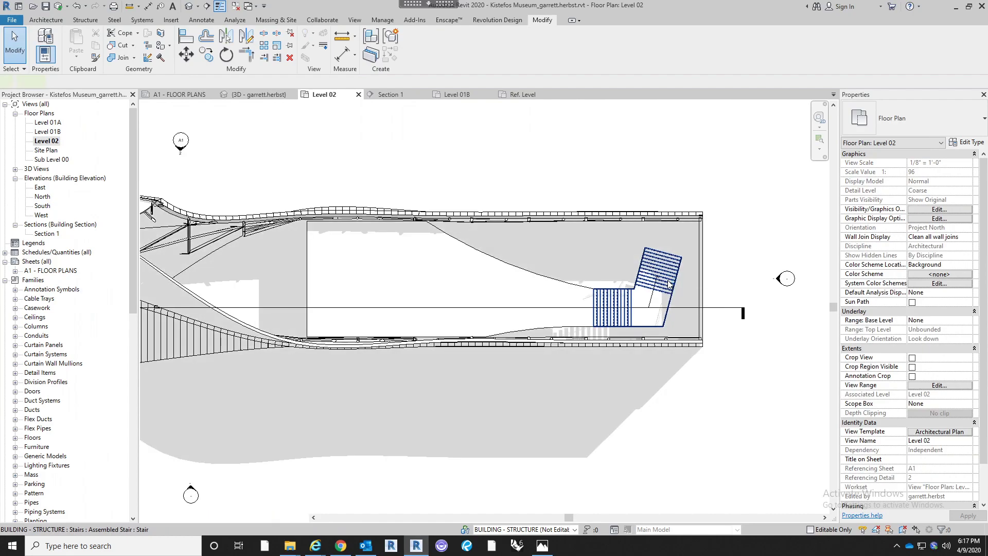
left_click(668, 284)
scroll(656, 286, "up", 4)
left_click(412, 50)
left_click(546, 332)
middle_click_drag(558, 234, 516, 243)
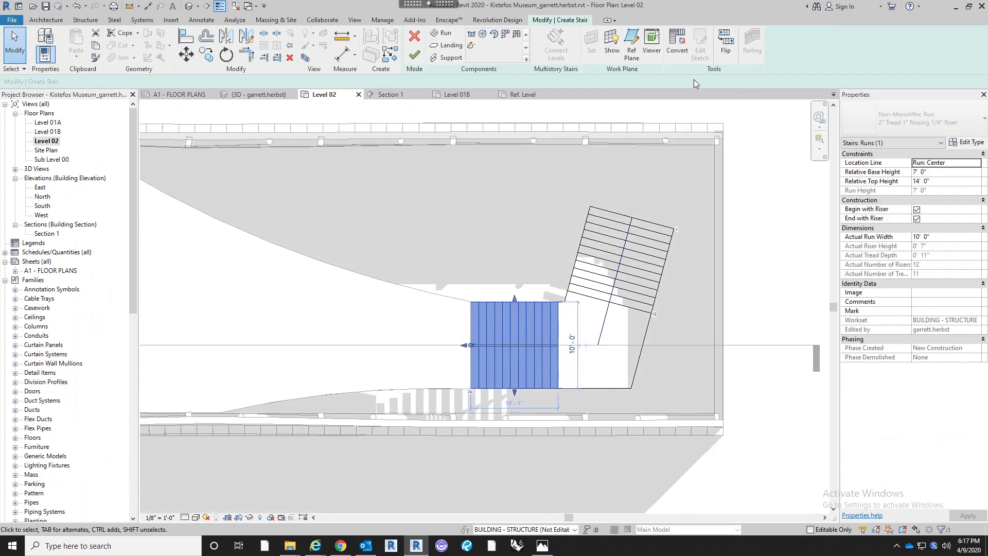
left_click(681, 43)
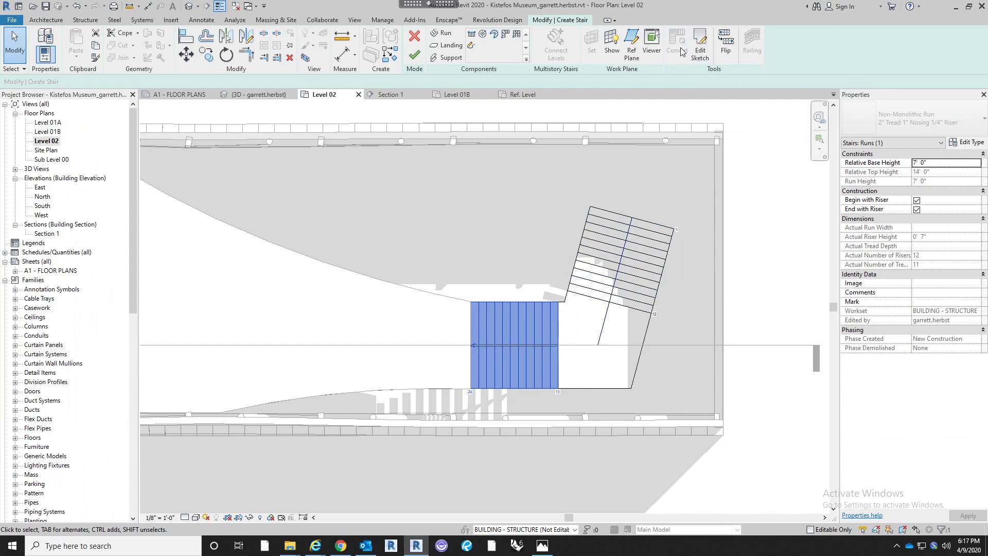
left_click(699, 27)
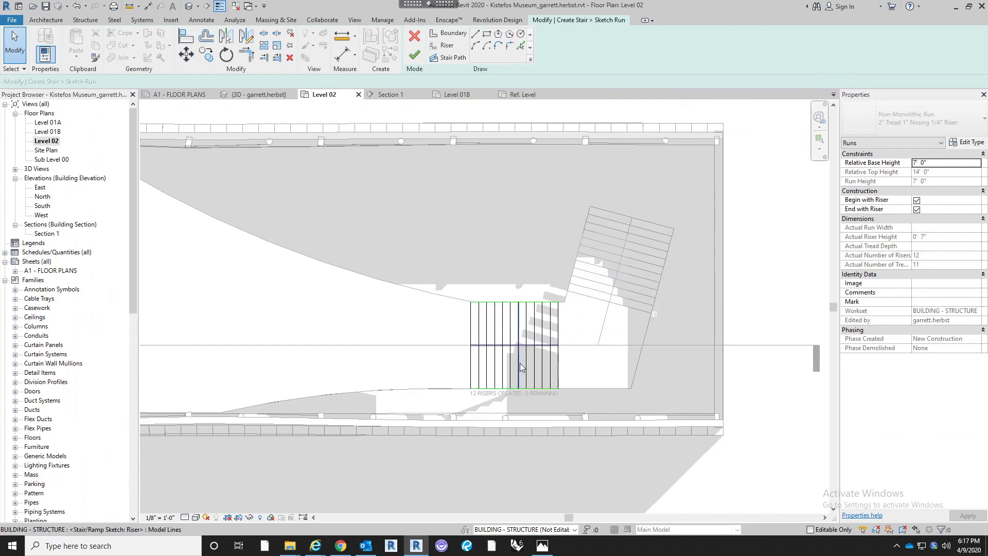
Draw an arc boundary from the run's upper corner at the floor edge to the riser beside the landing, bowing inward
scroll(521, 367, "up", 2)
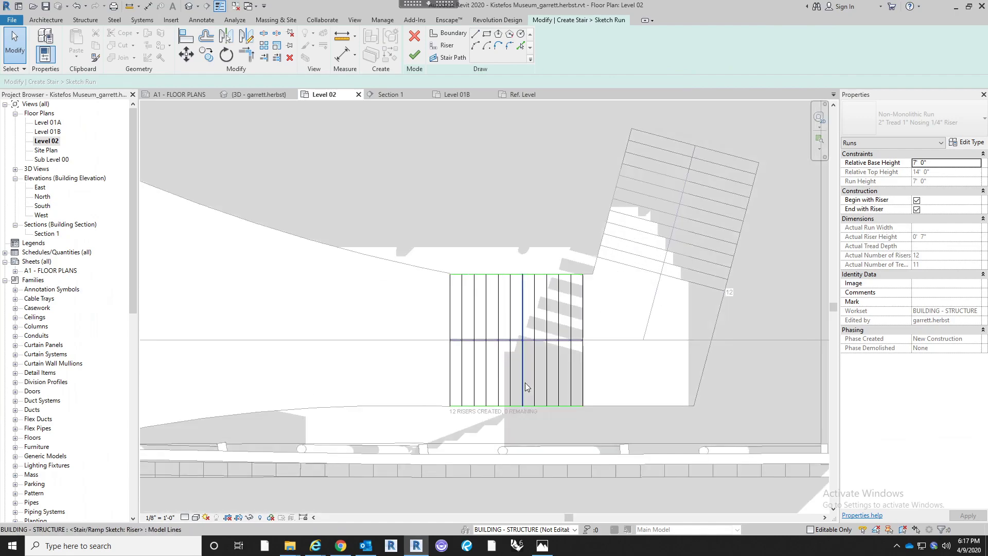
scroll(497, 363, "up", 2)
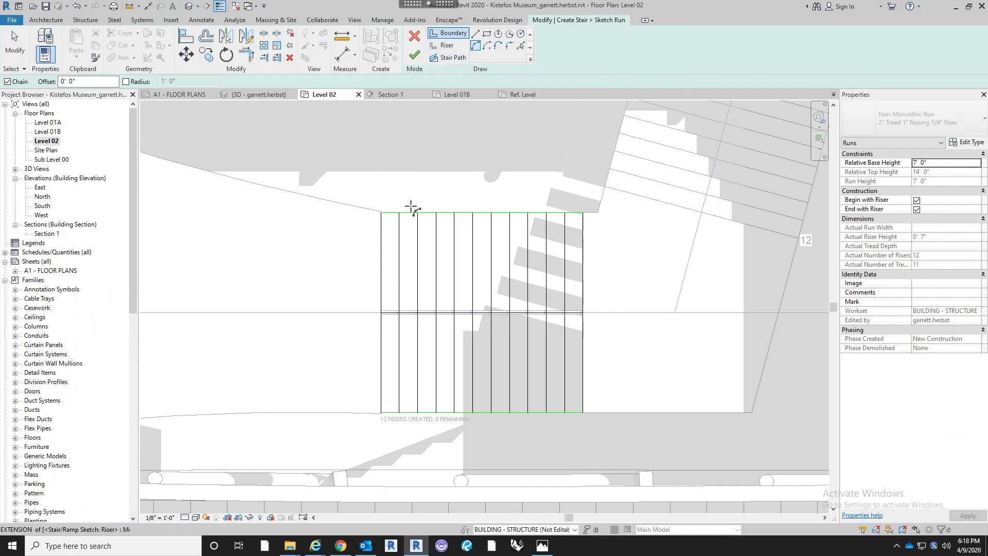
left_click(381, 212)
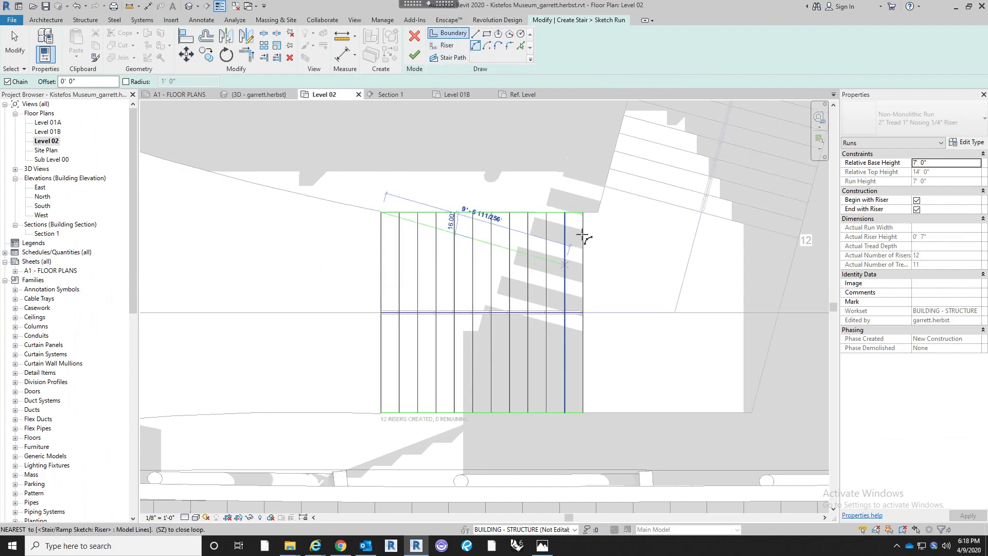
left_click(582, 227)
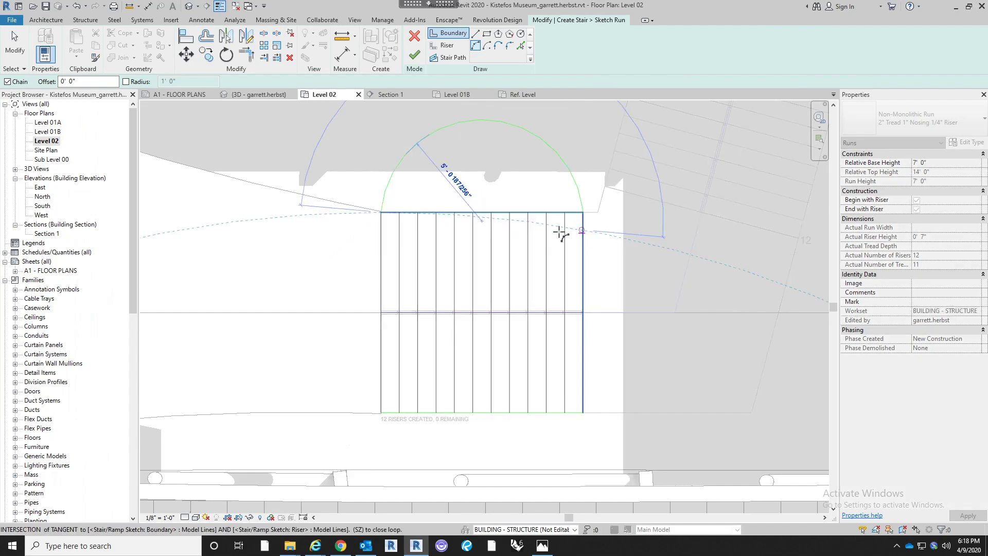
left_click(511, 226)
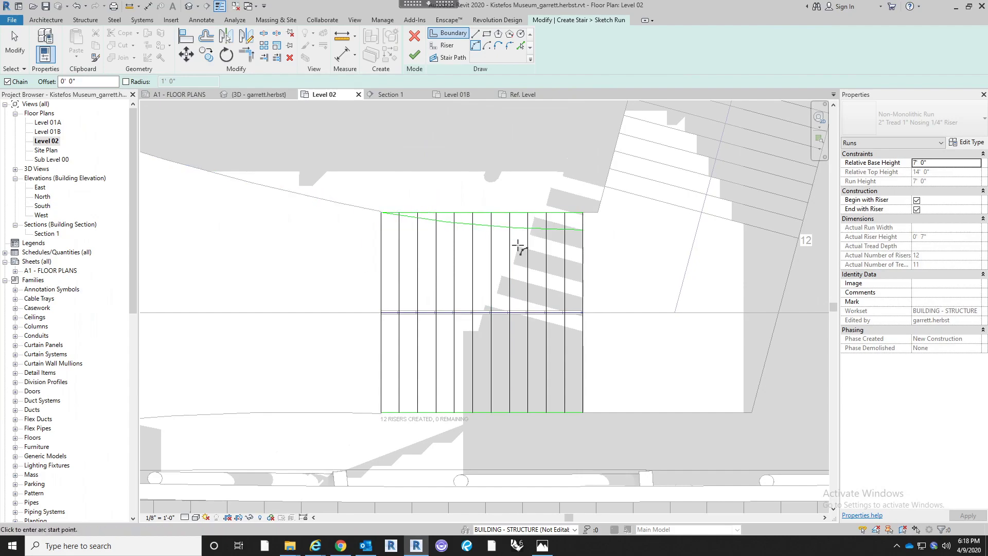
scroll(591, 381, "down", 3)
middle_click_drag(686, 375, 639, 389)
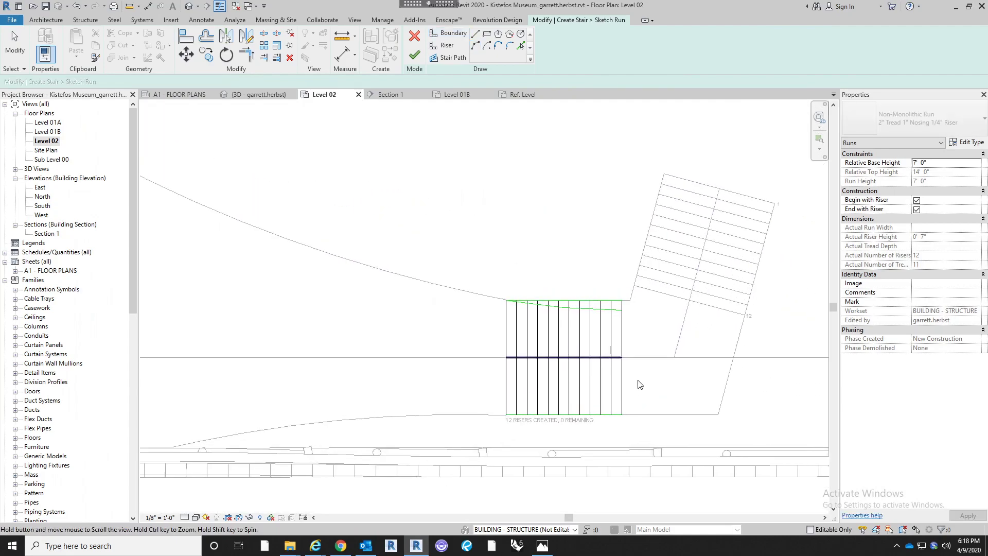
key("Escape")
Delete the old straight boundary line along the upper side of the stair run
scroll(638, 320, "up", 1)
scroll(626, 323, "up", 2)
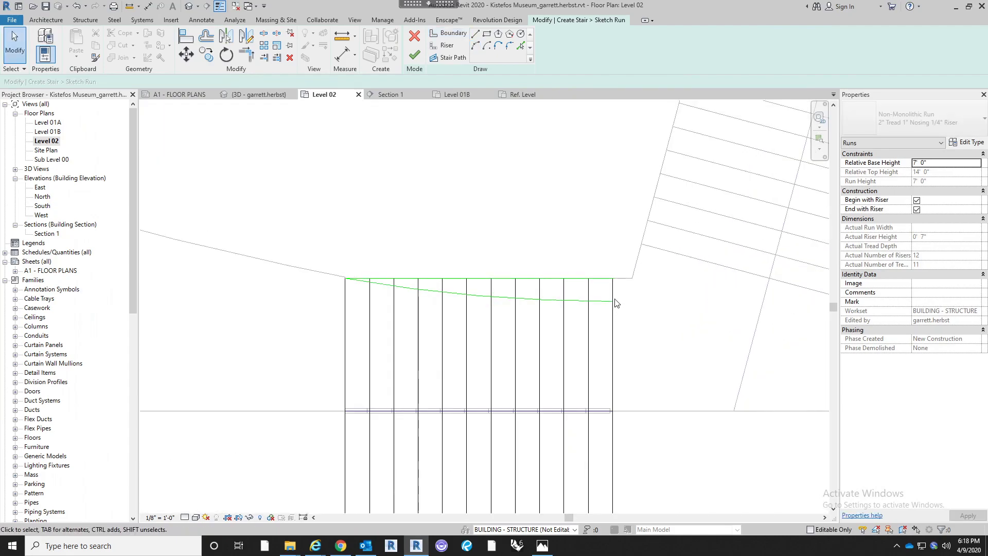
left_click(603, 279)
left_click(607, 175)
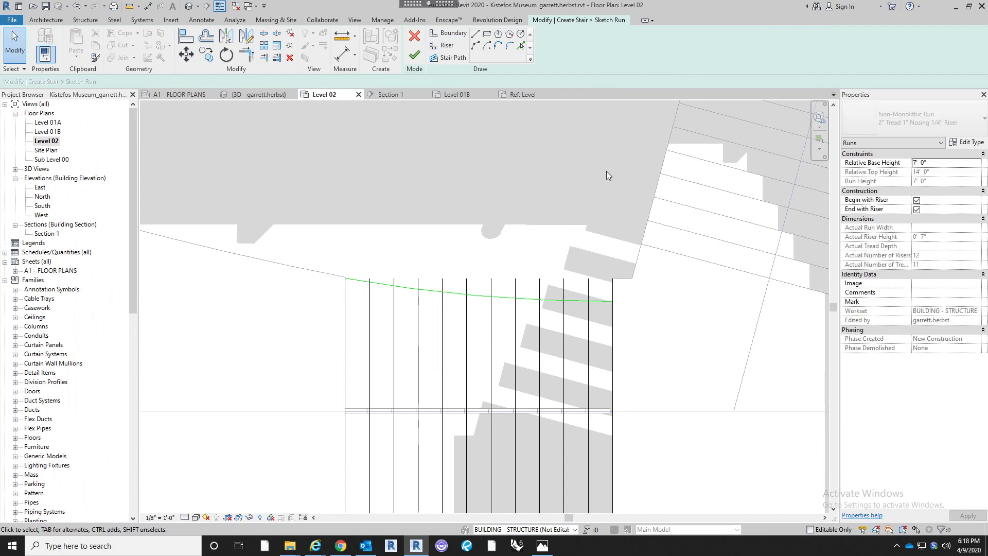
Trim the run's riser lines to the new arc boundary
left_click(276, 58)
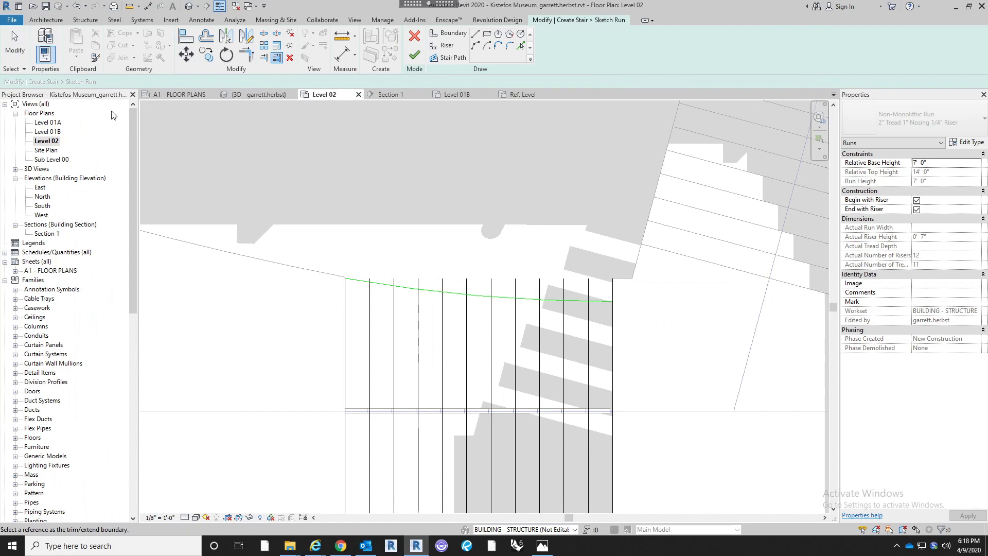
left_click(526, 296)
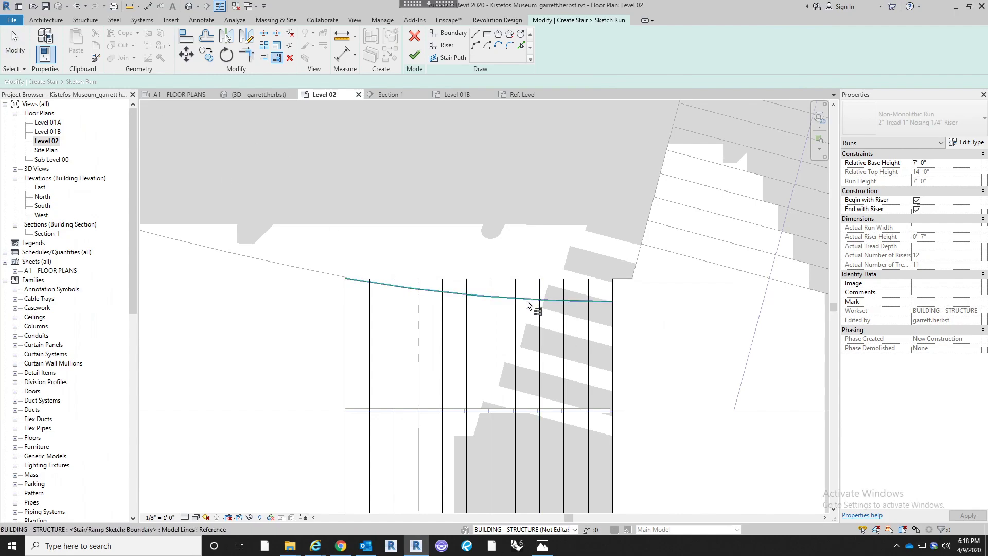
left_click(590, 343)
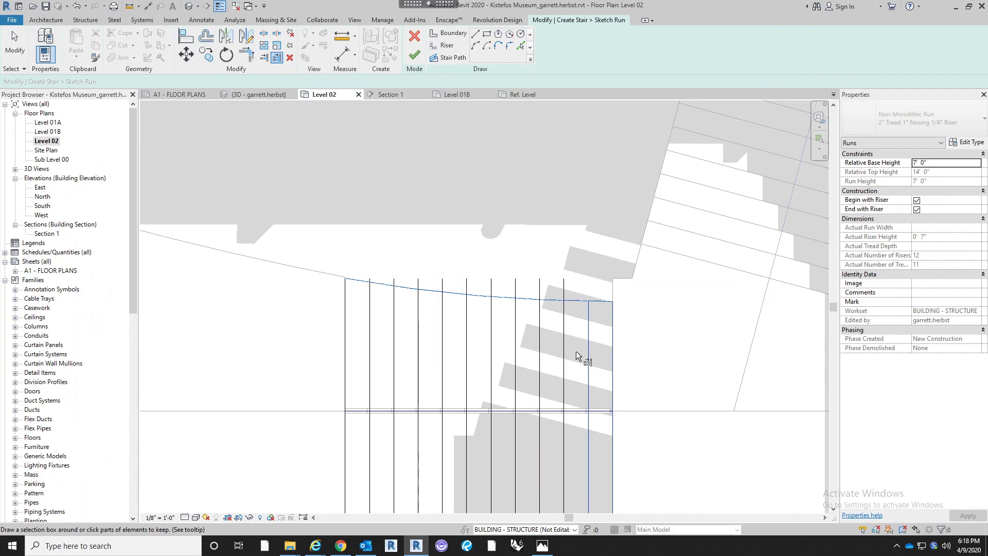
left_click_drag(577, 351, 362, 343)
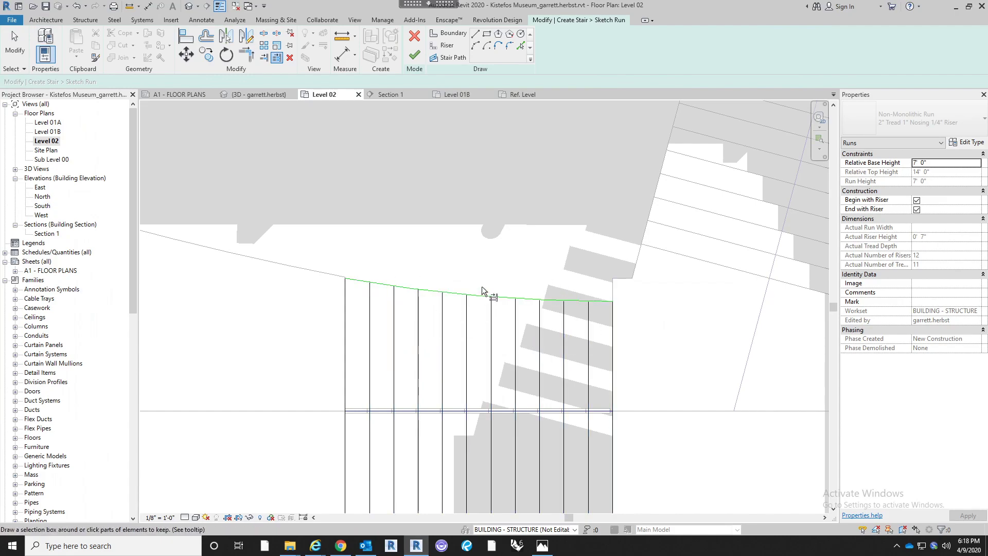
Finish the sketch of the stair run adjoining the floor and return to the stair's components
scroll(484, 291, "down", 3)
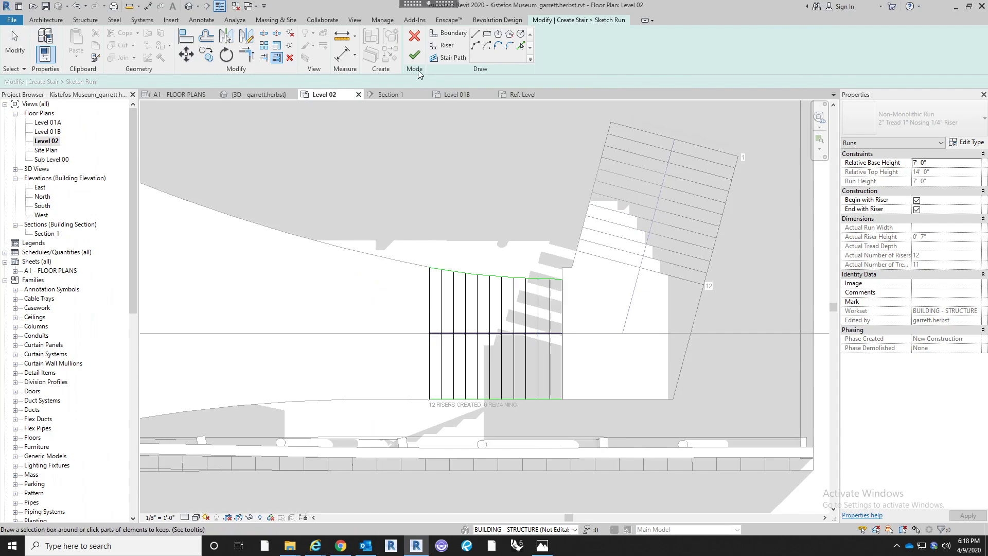
left_click(411, 57)
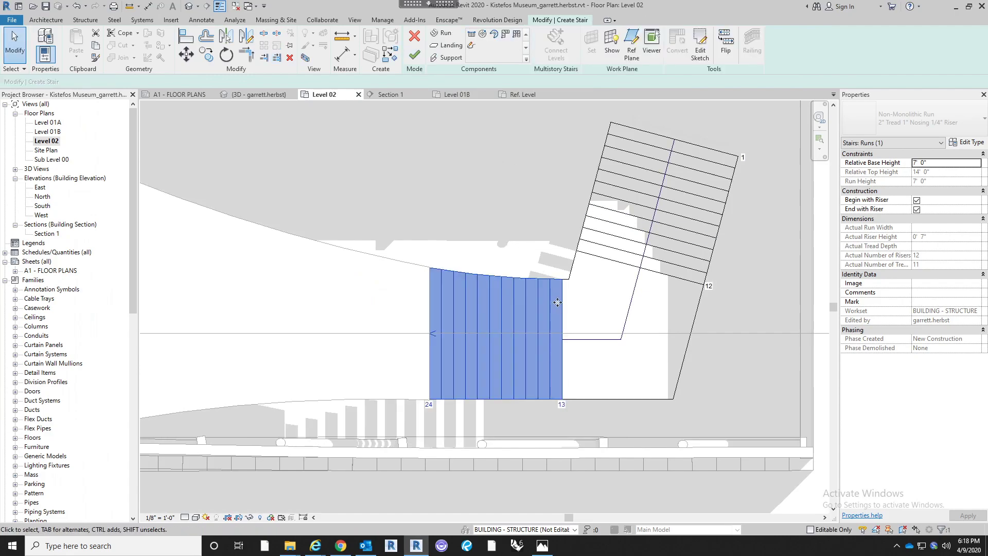
scroll(580, 267, "up", 3)
scroll(560, 289, "down", 2)
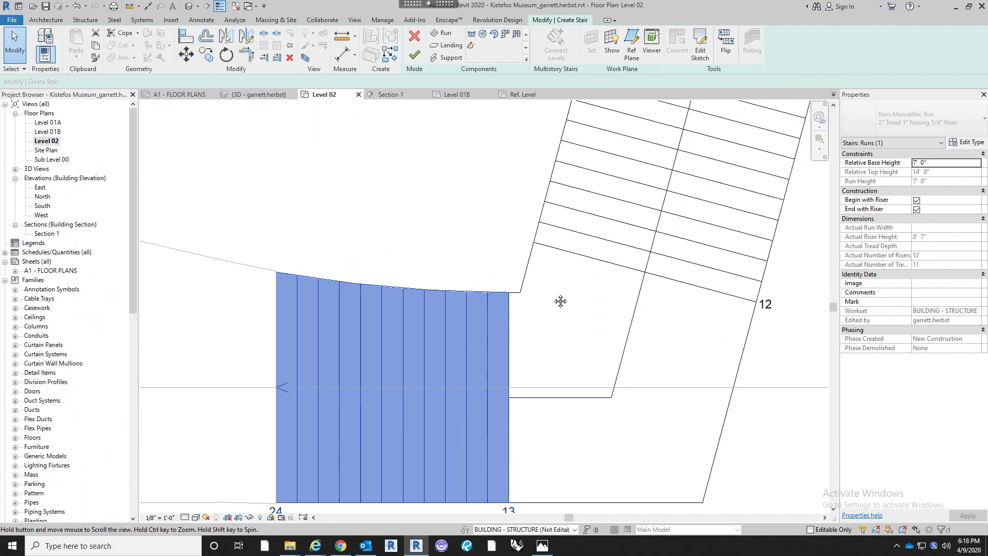
Convert the landing between the two runs to a sketch-based component and open its boundary sketch
left_click(553, 297)
scroll(554, 297, "down", 1)
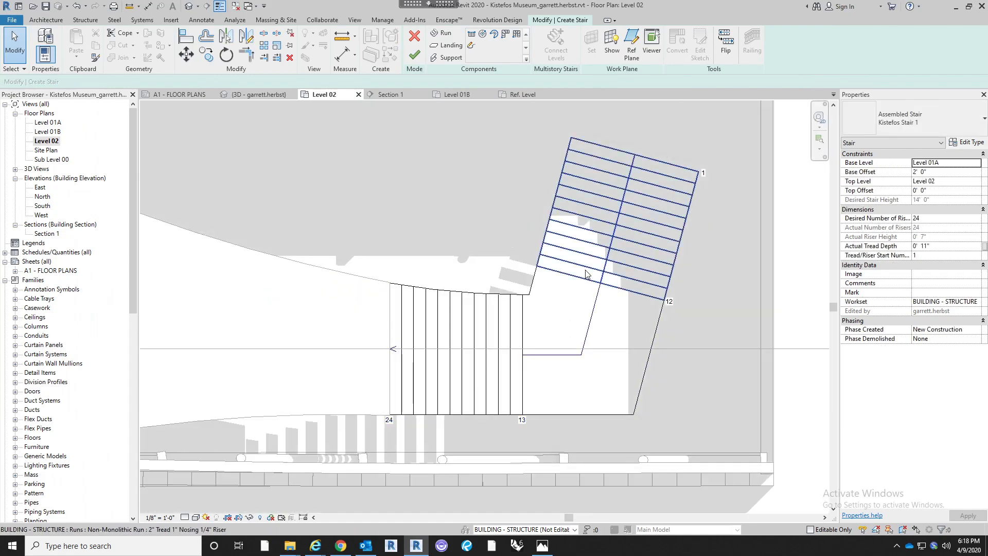
middle_click_drag(586, 273, 526, 283)
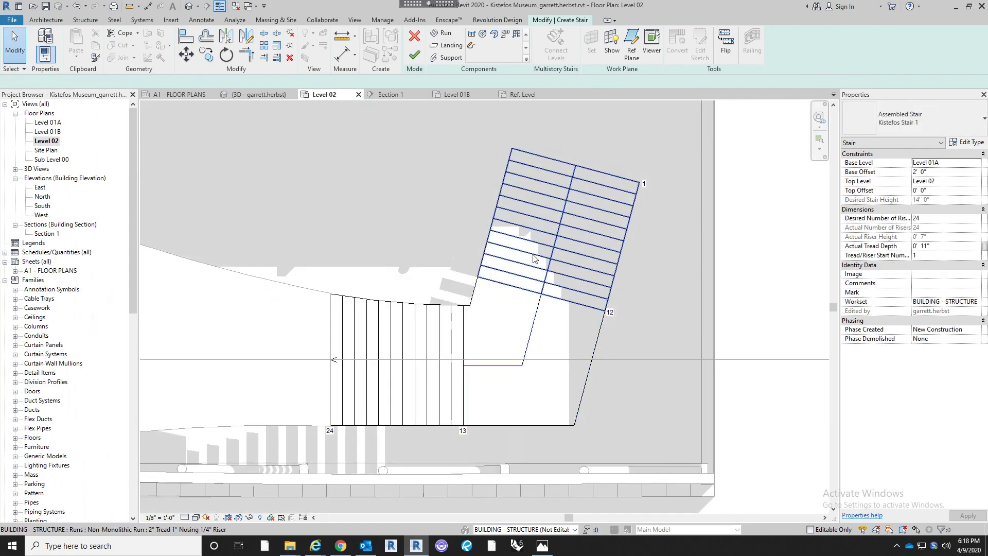
left_click(533, 255)
scroll(533, 255, "down", 2)
middle_click_drag(633, 236, 613, 262)
scroll(601, 319, "up", 2)
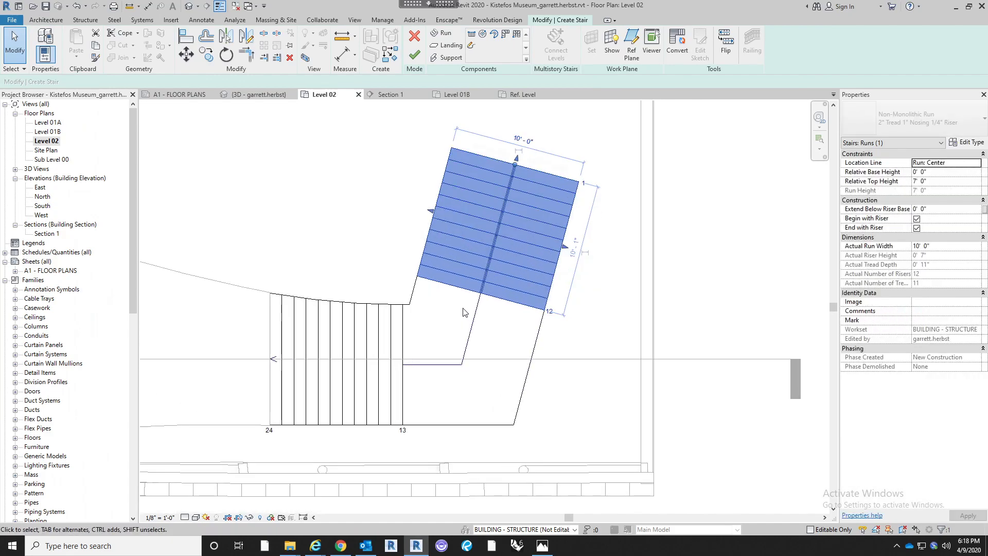
left_click(465, 330)
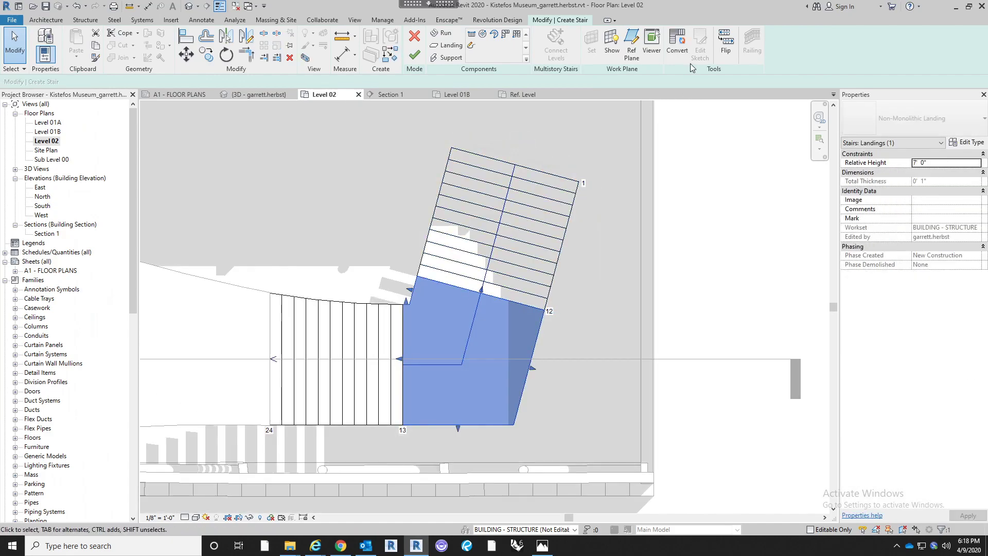
left_click(679, 50)
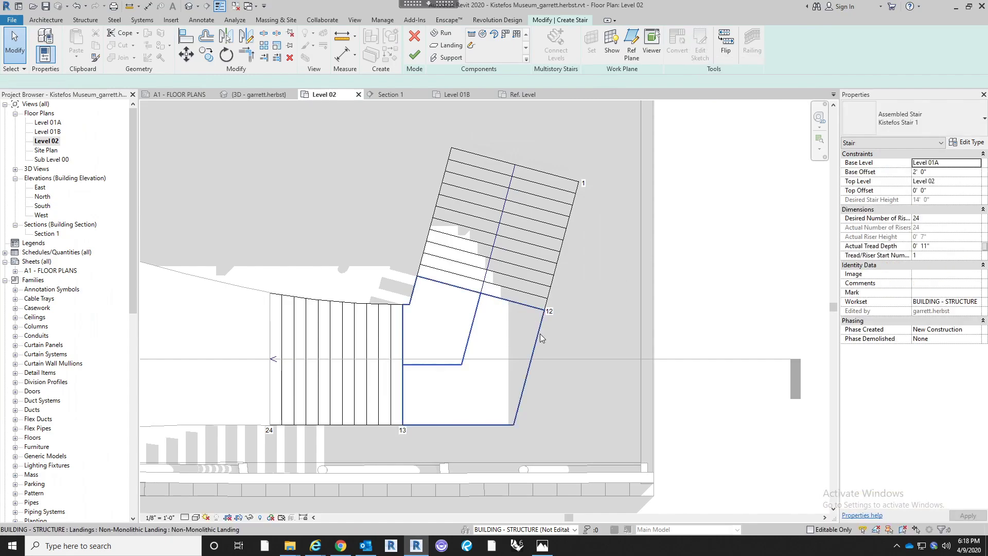
left_click(539, 333)
left_click(699, 50)
scroll(378, 293, "up", 4)
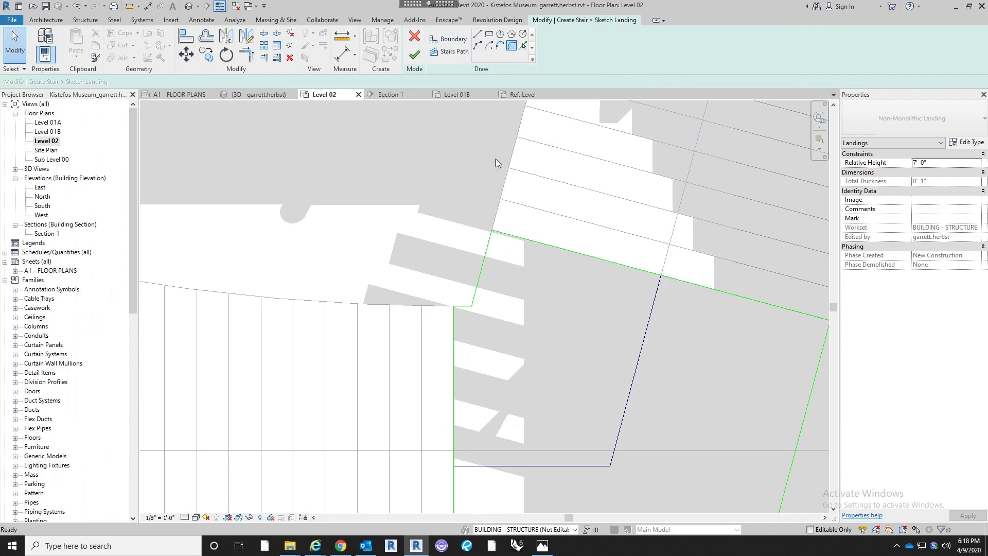
Round the inner corner of the landing boundary with a small fillet arc between its short horizontal and slanted edges
left_click(514, 49)
scroll(469, 299, "up", 3)
left_click(457, 288)
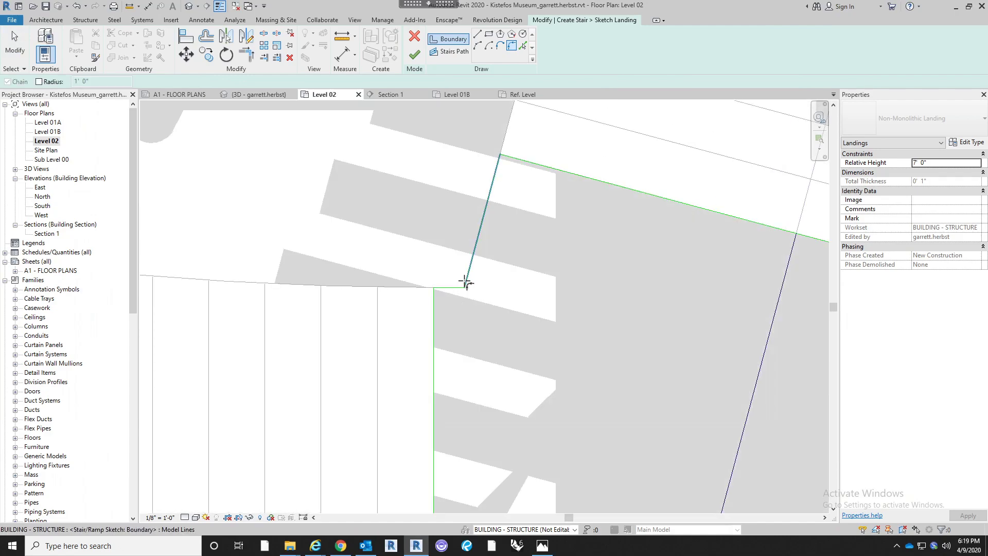
left_click(465, 280)
scroll(458, 279, "up", 3)
left_click(462, 279)
scroll(480, 154, "down", 4)
middle_click_drag(584, 322, 493, 257)
scroll(513, 315, "down", 2)
scroll(541, 399, "up", 1)
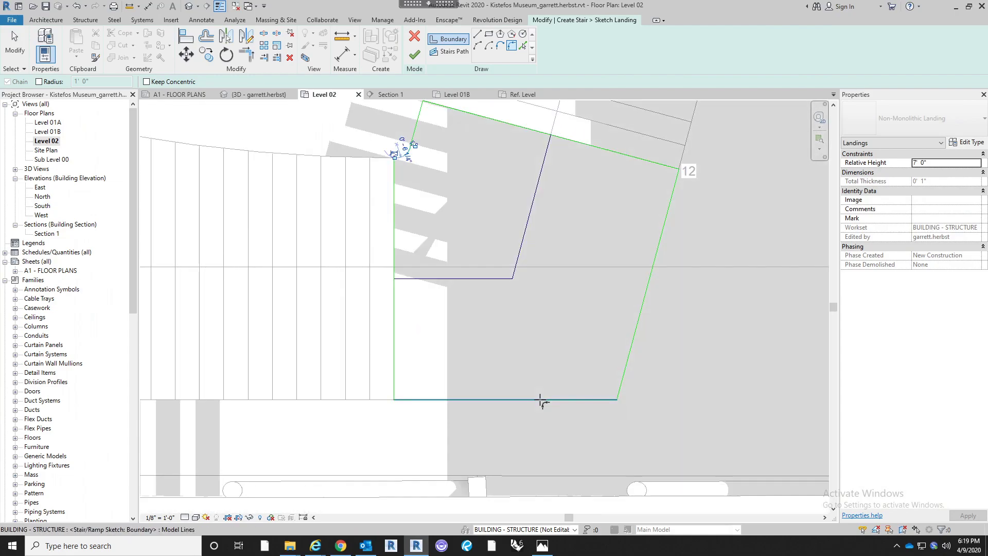
Round the landing's outer corner with a fillet arc of about 6' 6" radius and finish the landing sketch
left_click(632, 346)
scroll(598, 326, "down", 1)
scroll(599, 329, "down", 2)
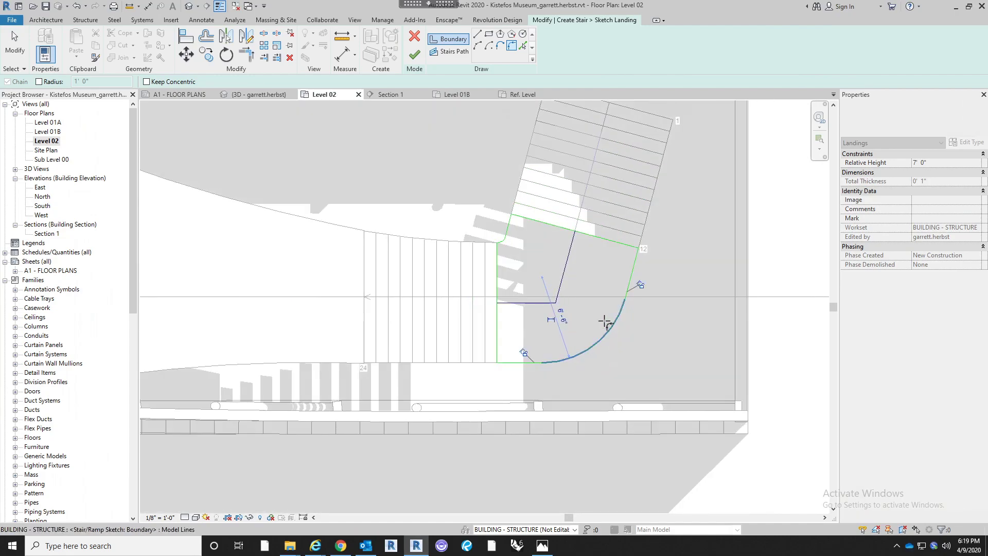
left_click(602, 341)
mouse_move(467, 175)
middle_mouse_down()
mouse_move(432, 206)
mouse_move(368, 221)
middle_mouse_up()
left_click(419, 174)
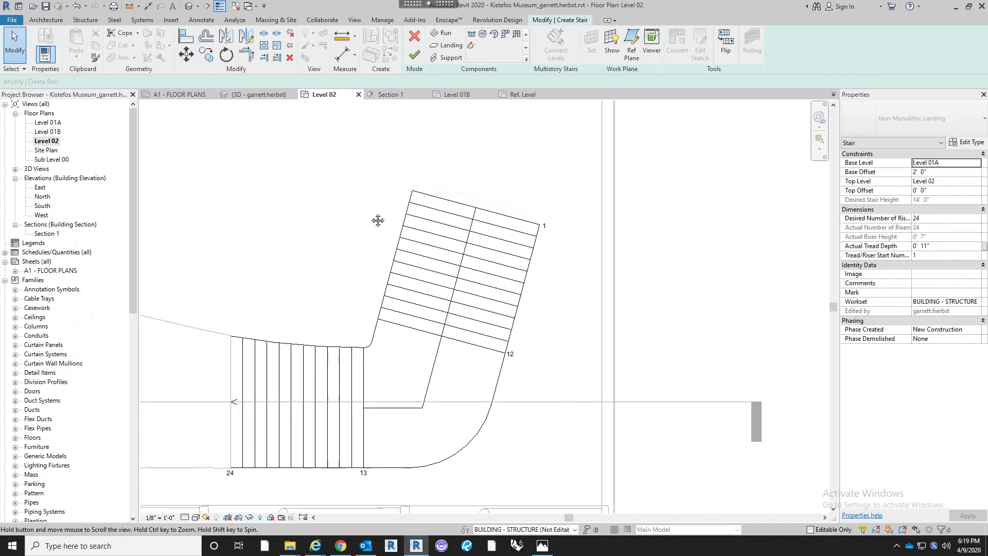
Convert the angled run above the landing to a sketch-based component and open its sketch
left_click(417, 234)
scroll(468, 309, "down", 3)
scroll(575, 194, "up", 2)
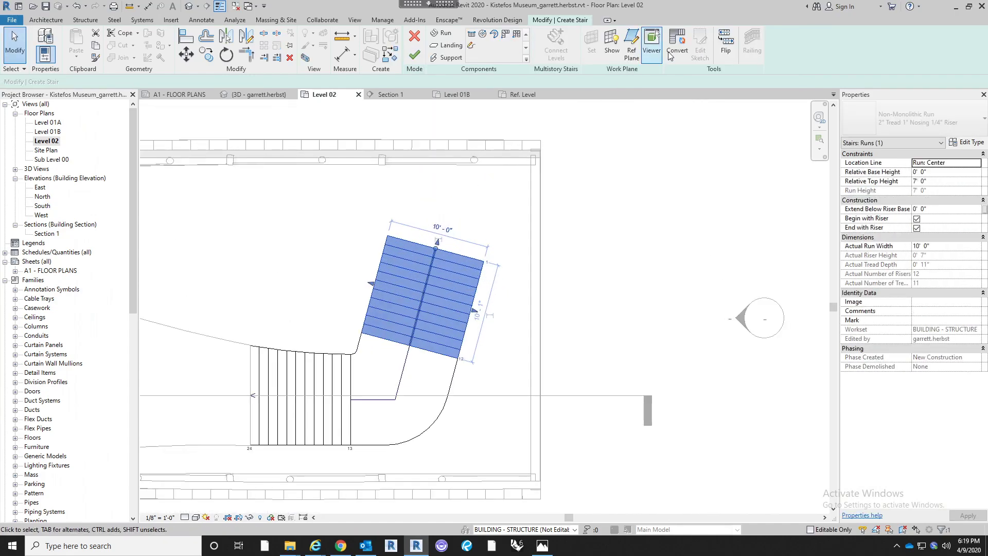
scroll(376, 279, "up", 2)
middle_click_drag(372, 280, 431, 280)
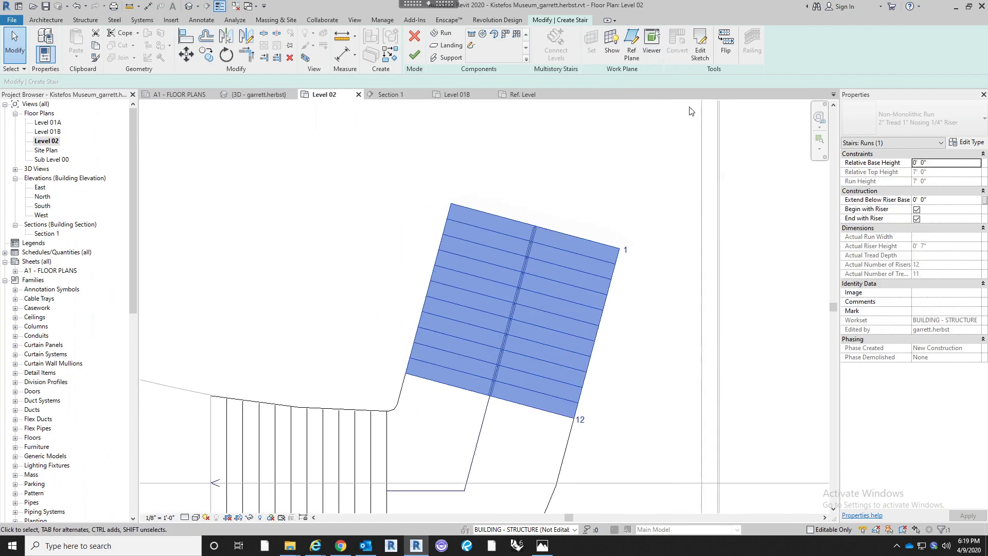
left_click(700, 57)
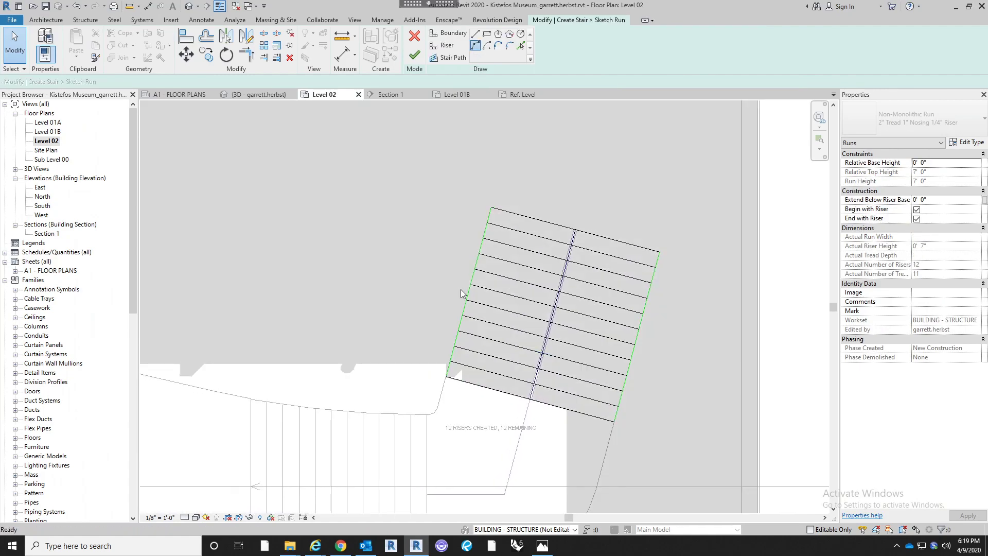
Draw an arc boundary from the angled run's inner landing corner to a point above and outside its first riser
left_click(447, 376)
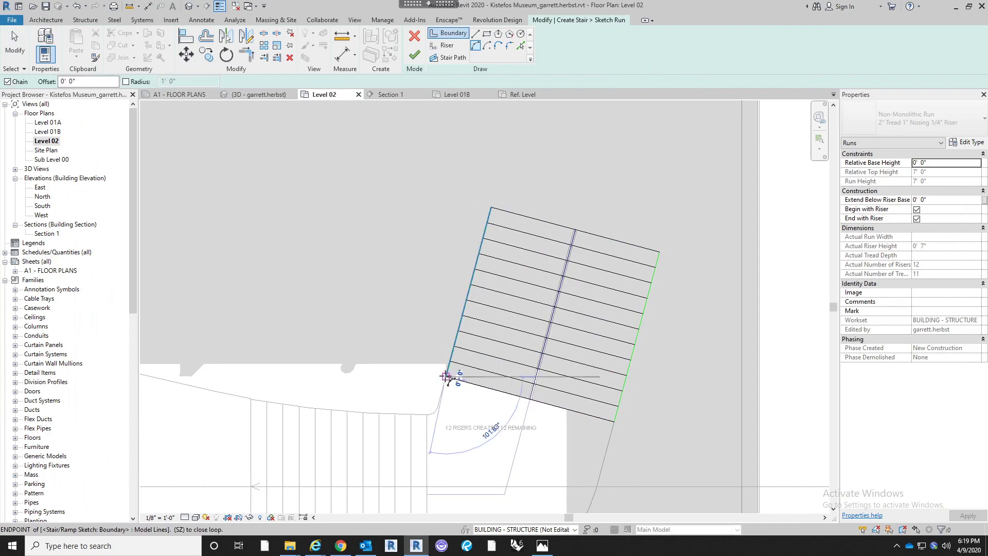
left_click(446, 191)
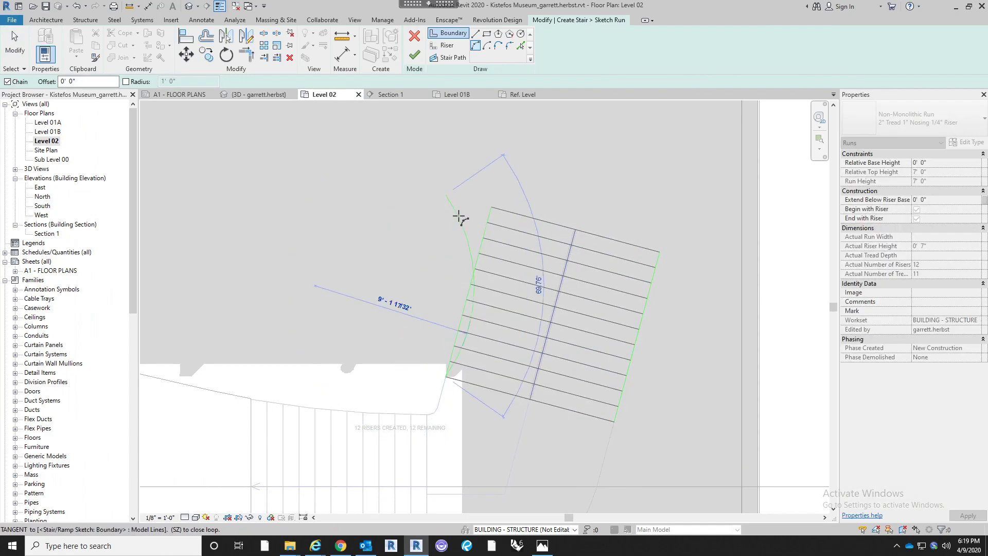
left_click(449, 241)
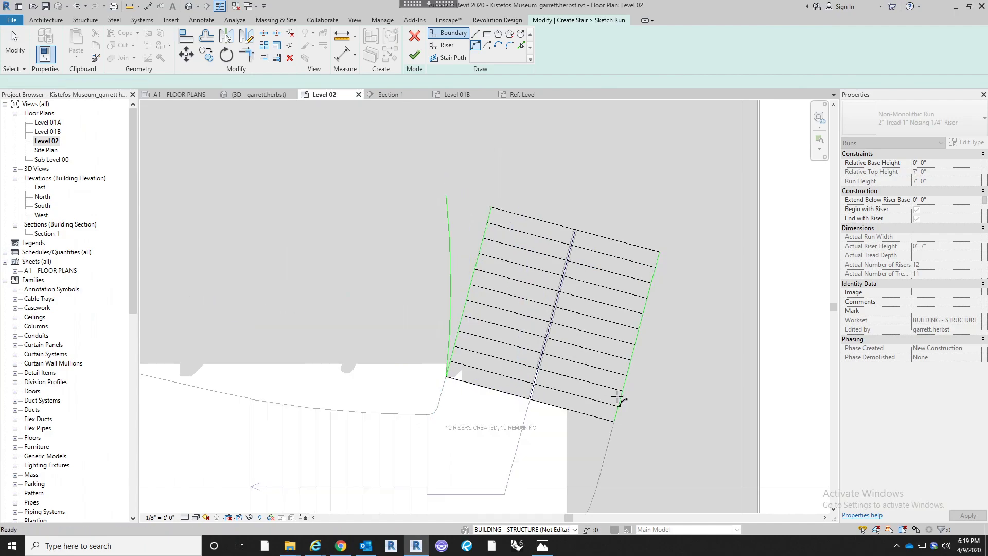
Try to draw an arc boundary along the angled run's outer side, and undo it
left_click(614, 422)
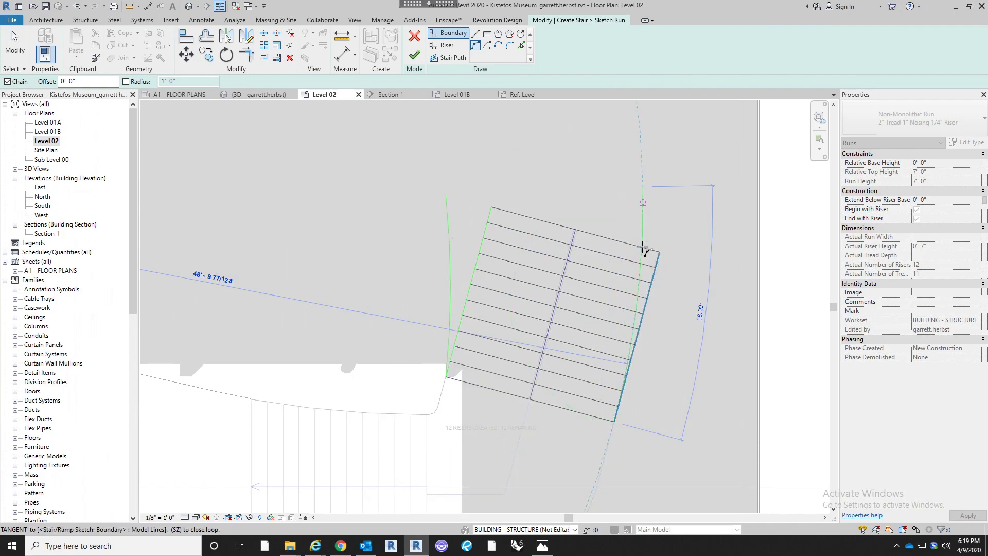
key("Escape")
left_click(658, 192)
left_click(614, 421)
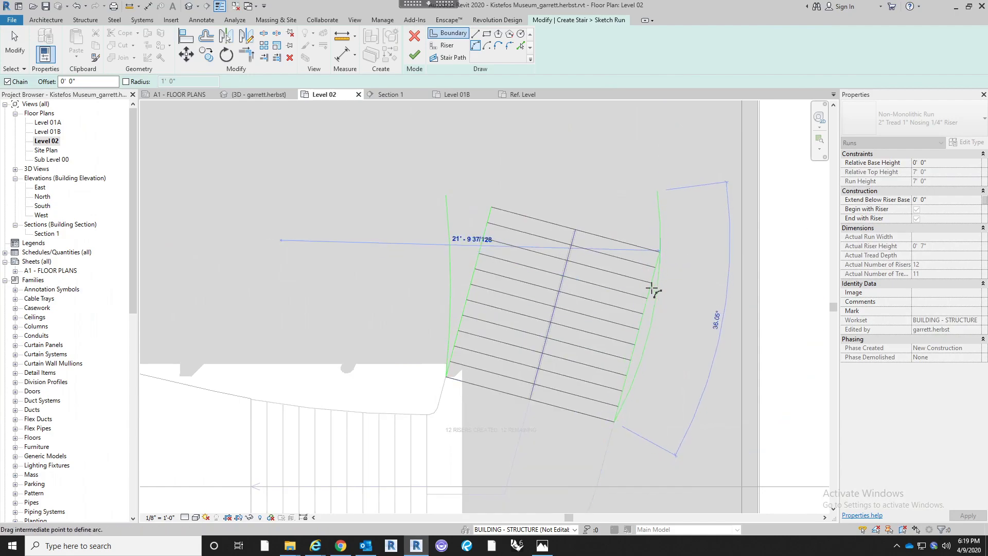
left_click(652, 285)
key("Escape")
key("Escape")
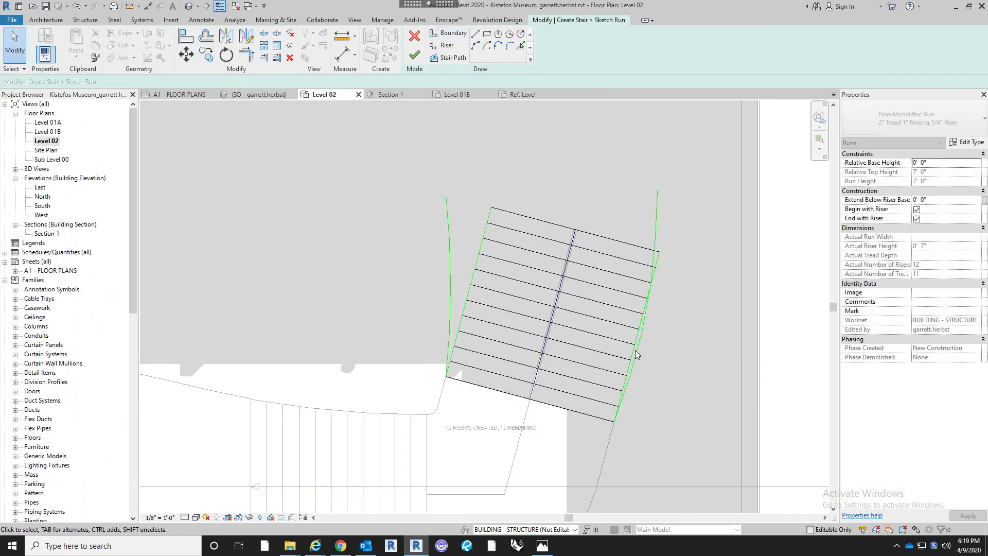
left_click(641, 348)
key("Escape")
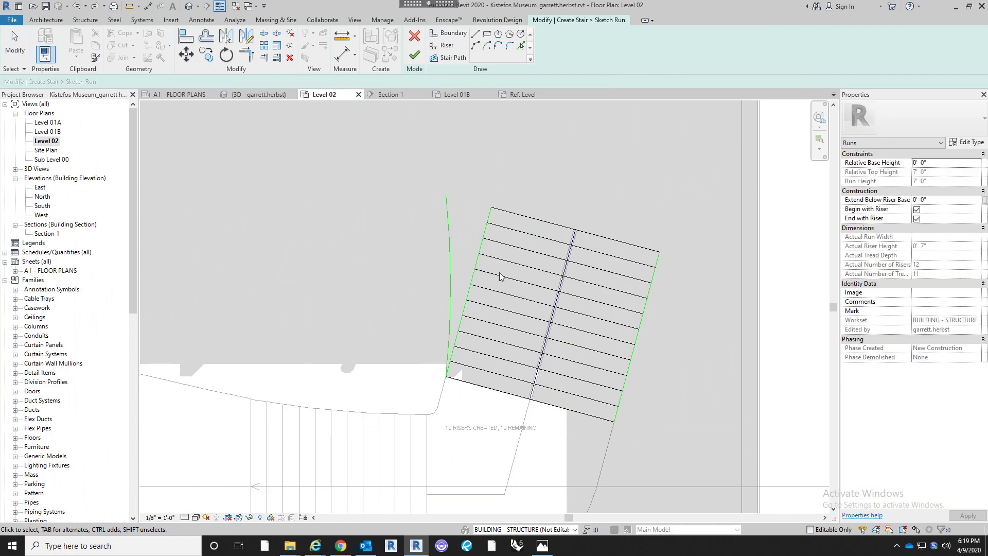
Draw an outer arc boundary of about 42' 6" radius from above the first riser to the run's outer landing corner
left_click(476, 47)
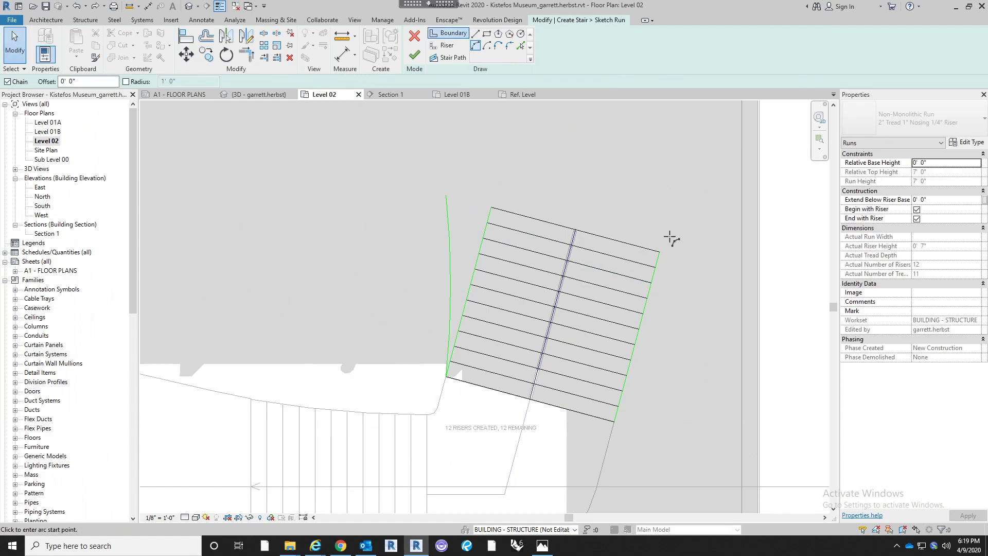
left_click(638, 180)
left_click(614, 422)
scroll(627, 304, "up", 3)
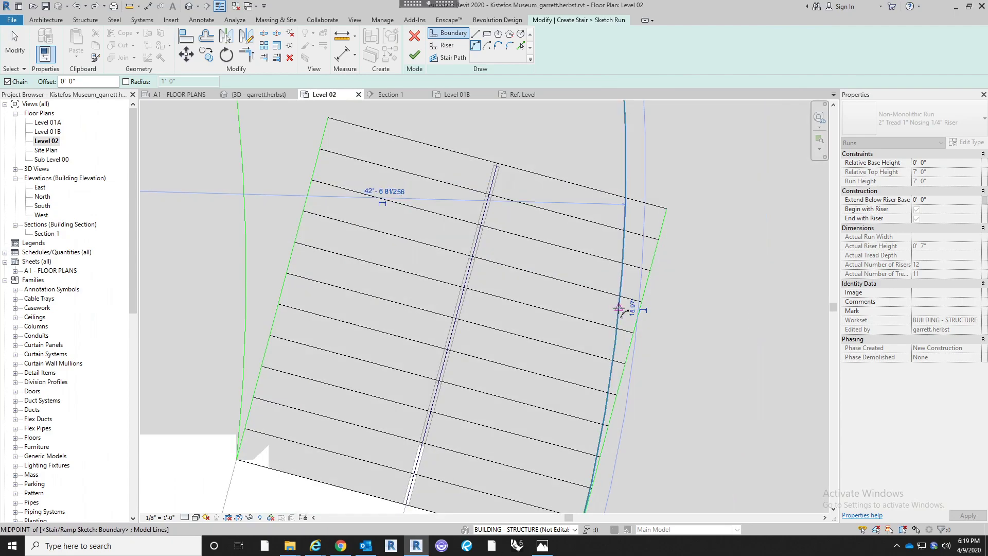
left_click(619, 309)
scroll(619, 308, "down", 4)
key("Escape")
key("Escape")
Delete the old straight boundary lines on both sides of the angled run
scroll(635, 341, "up", 2)
left_click(633, 342)
key("Delete")
middle_click_drag(665, 347, 651, 324)
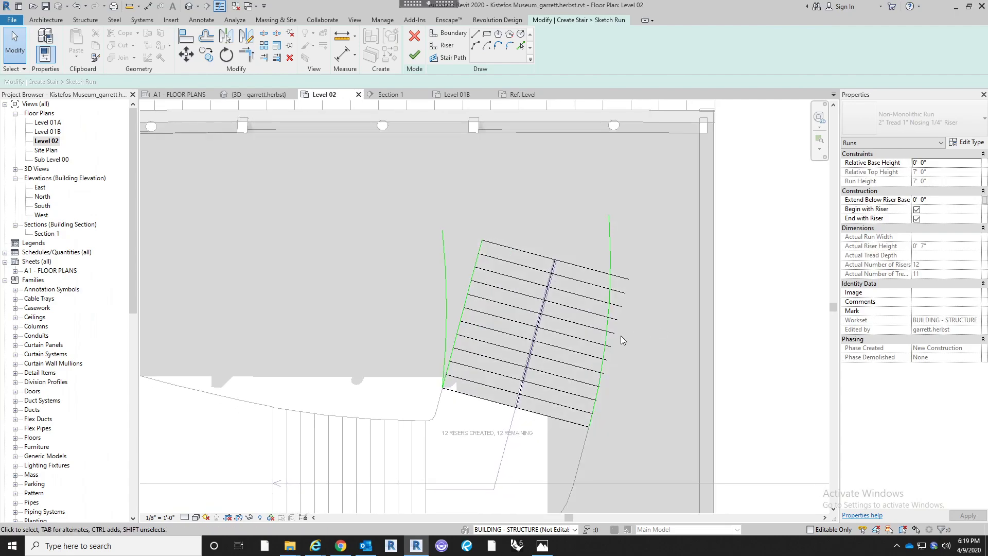
left_click(474, 276)
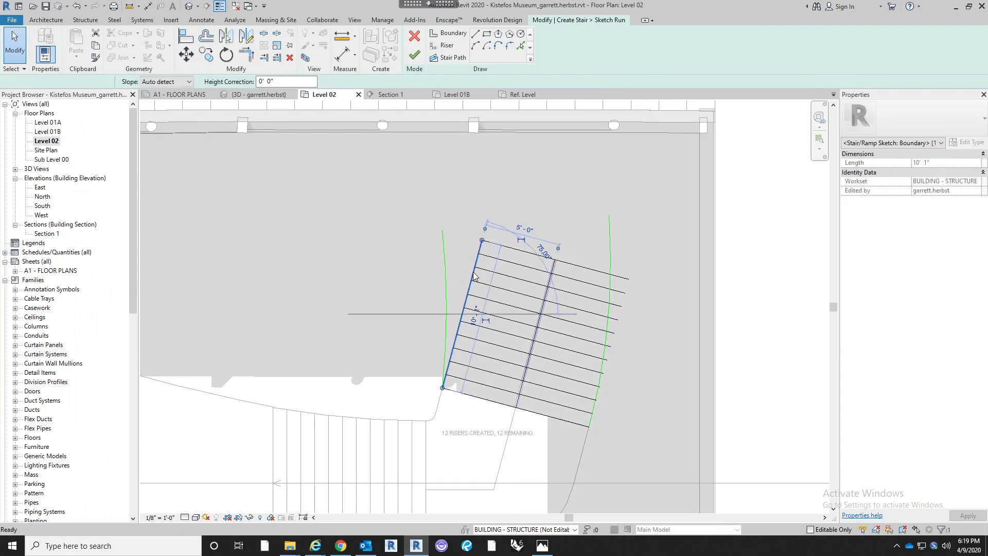
key("Delete")
Extend the angled run's riser lines to the inner arc boundary with Trim/Extend Multiple Elements
scroll(472, 263, "up", 4)
scroll(474, 255, "down", 3)
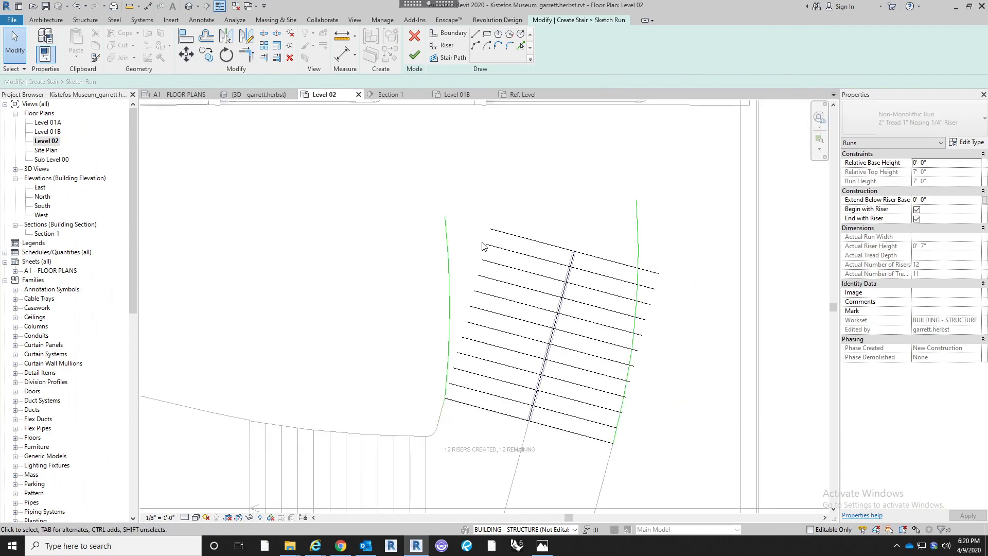
scroll(504, 242, "up", 2)
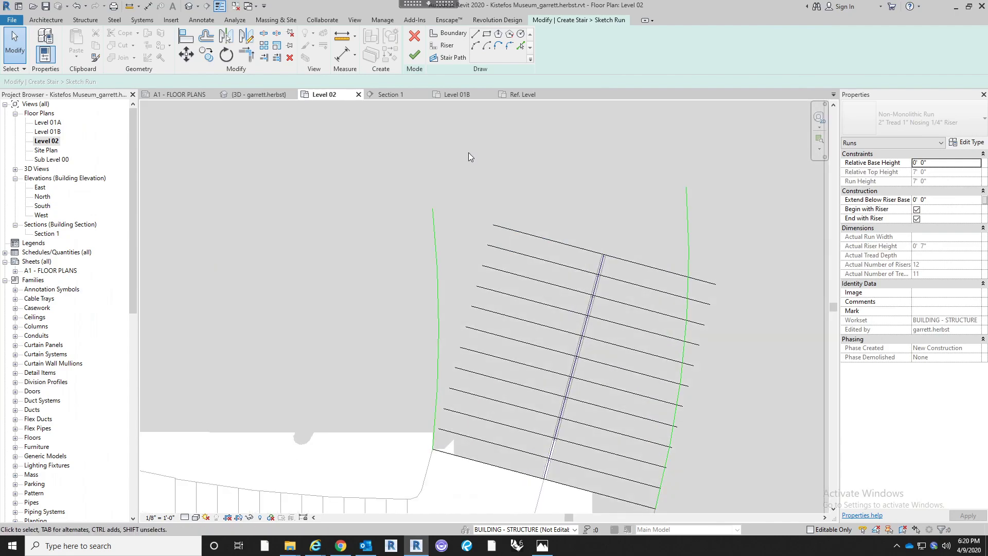
left_click(277, 57)
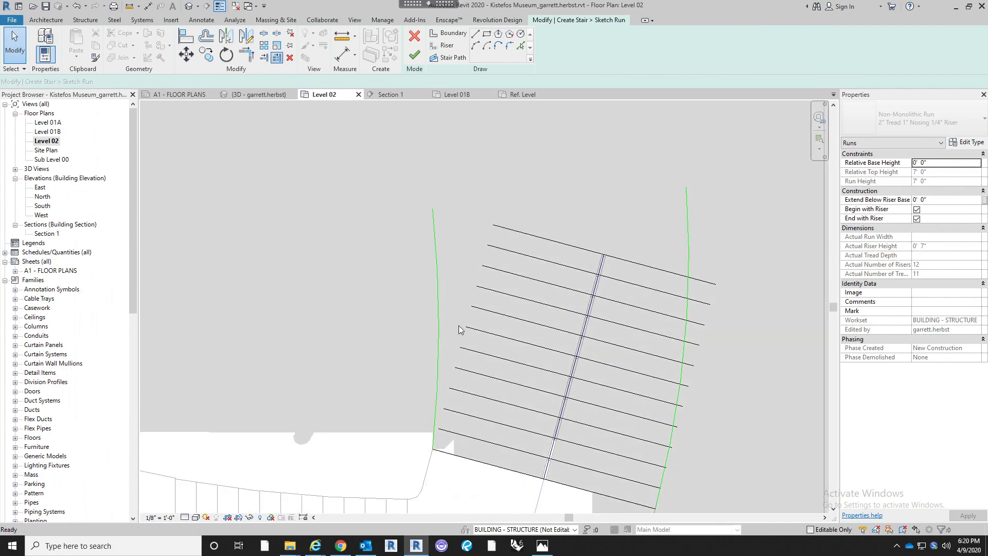
left_click(438, 329)
left_click_drag(447, 380, 457, 435)
Trim the angled run's riser lines to the outer arc boundary
left_click(688, 262)
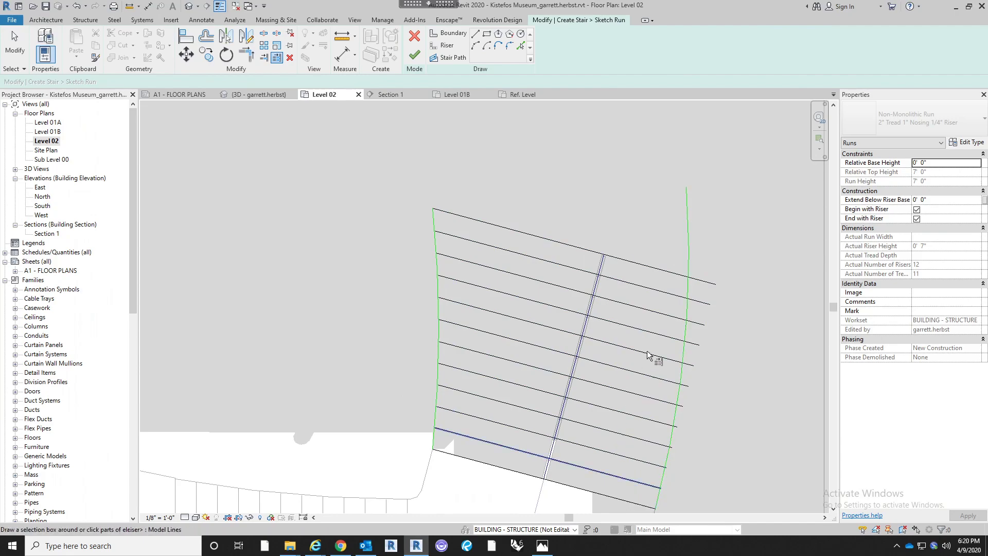
left_click(686, 254)
scroll(657, 241, "down", 1)
left_click_drag(654, 229, 687, 414)
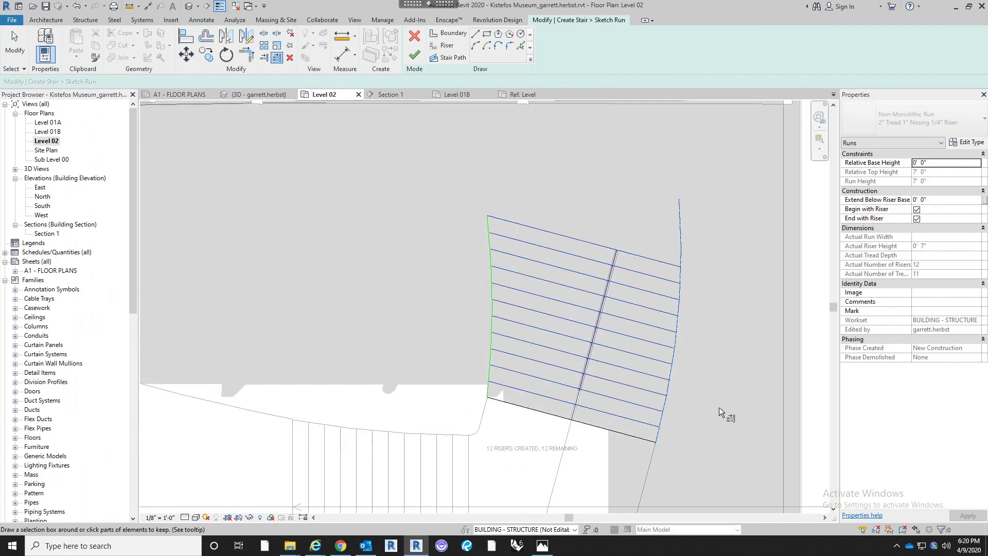
key("Escape")
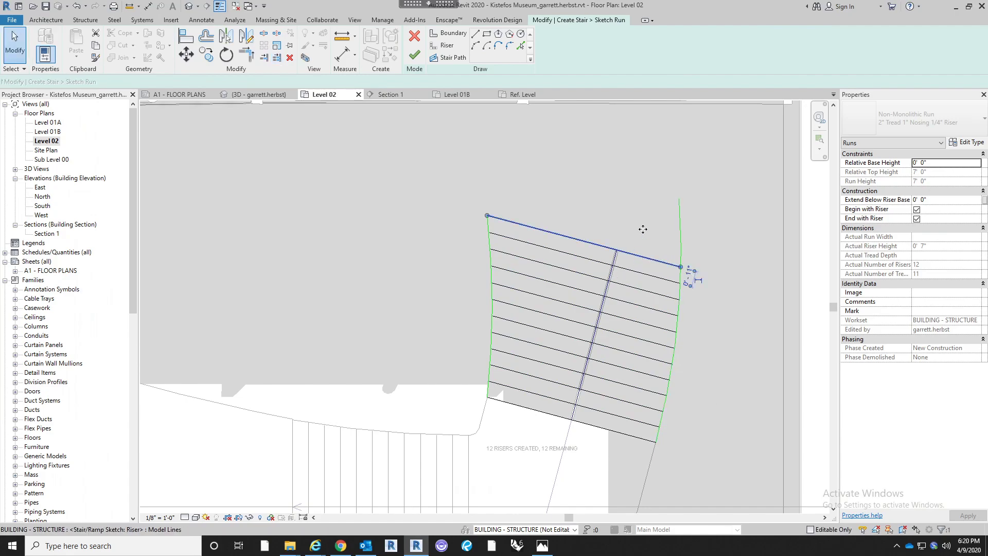
Move the outer end of the angled run's first riser to the upper end of the outer arc
left_click(642, 232)
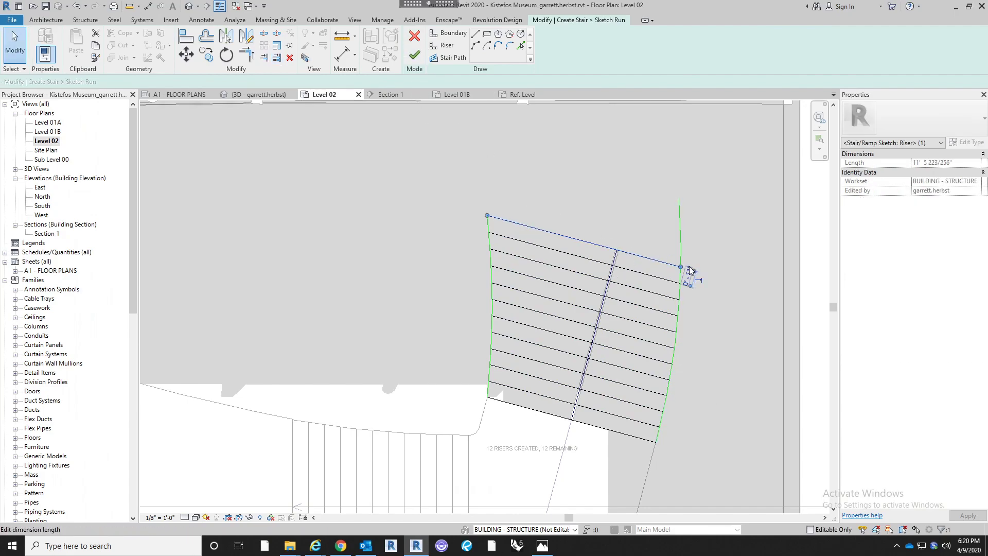
left_click_drag(681, 267, 679, 203)
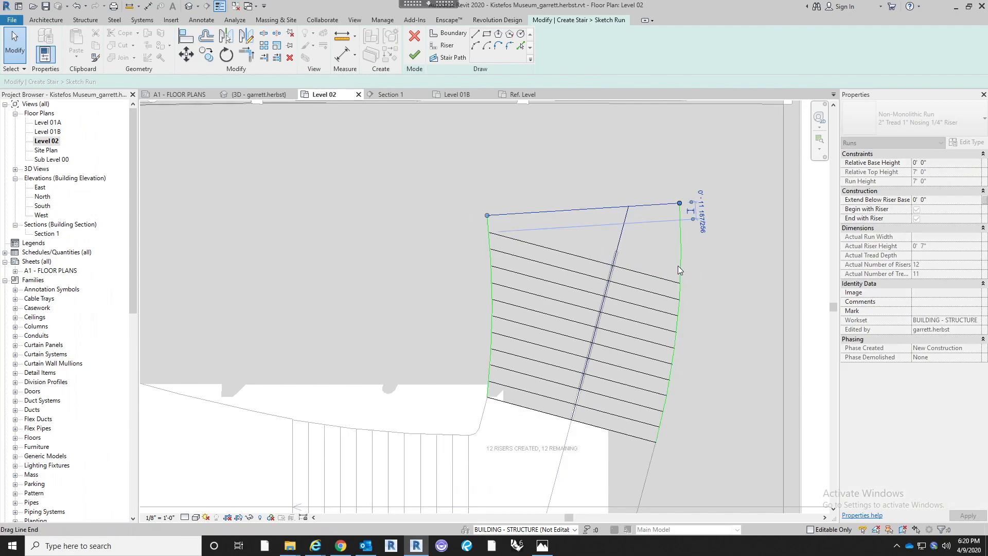
Move the outer ends of the angled run's second, third and fourth risers up along the outer arc boundary to fan them
left_click(664, 280)
left_click_drag(680, 284, 682, 234)
left_click(672, 304)
left_click(674, 298)
left_click_drag(680, 299, 680, 265)
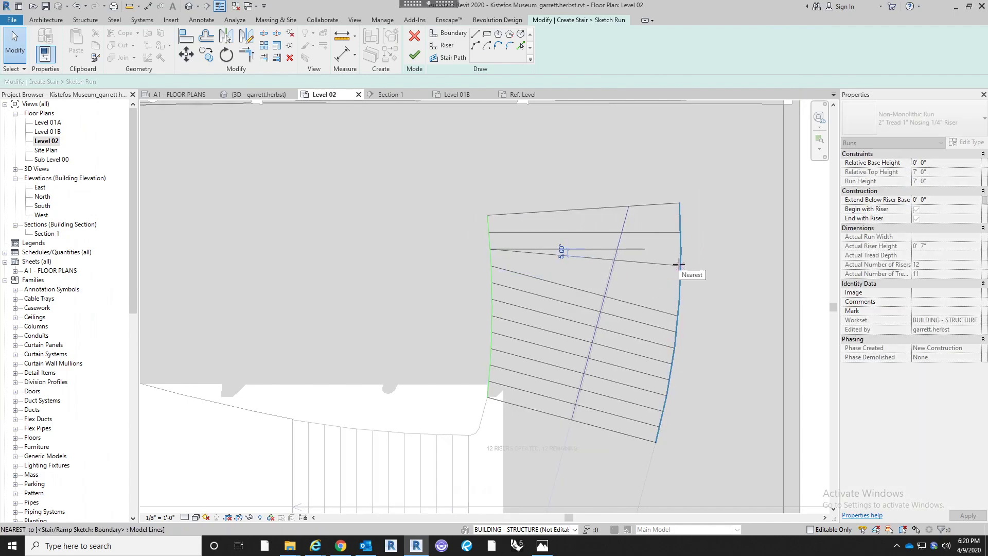
left_click(675, 315)
left_click_drag(677, 319, 679, 291)
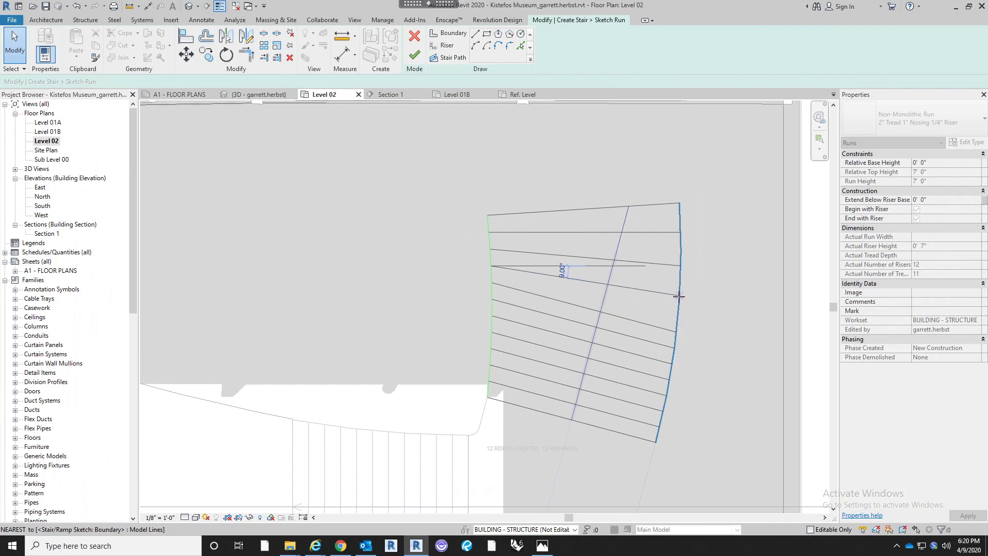
Move the outer ends of the angled run's fifth and sixth risers slightly up along the outer arc boundary
scroll(670, 328, "up", 2)
left_click(671, 326)
mouse_move(685, 327)
left_mouse_down()
mouse_move(690, 302)
mouse_move(687, 315)
left_mouse_up()
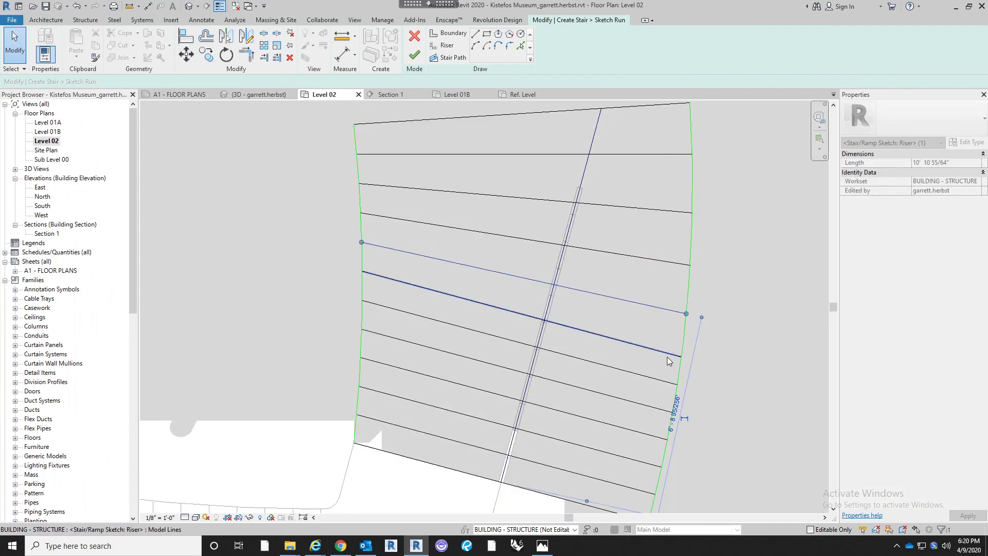
left_click(677, 358)
left_click(677, 356)
left_click_drag(681, 356, 681, 348)
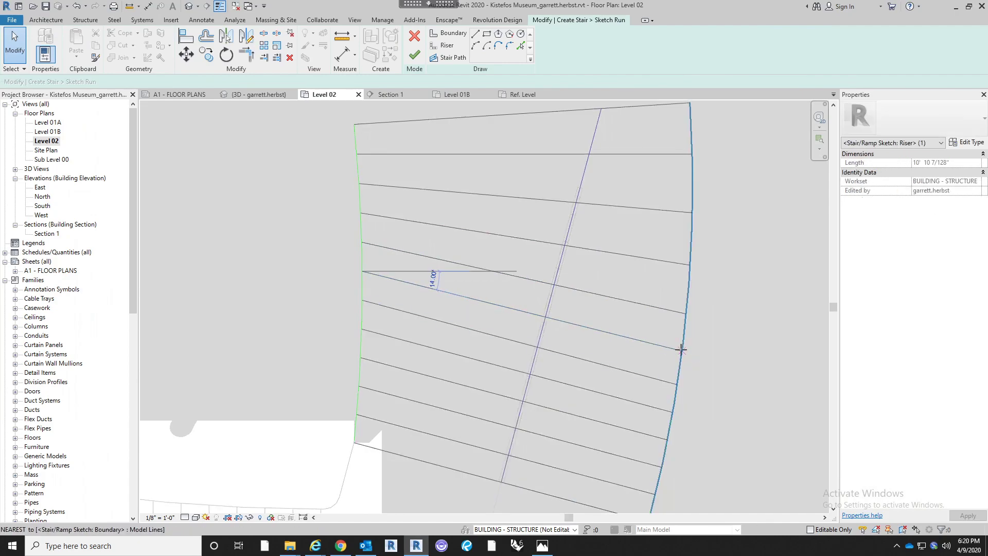
key("Escape")
scroll(685, 342, "down", 4)
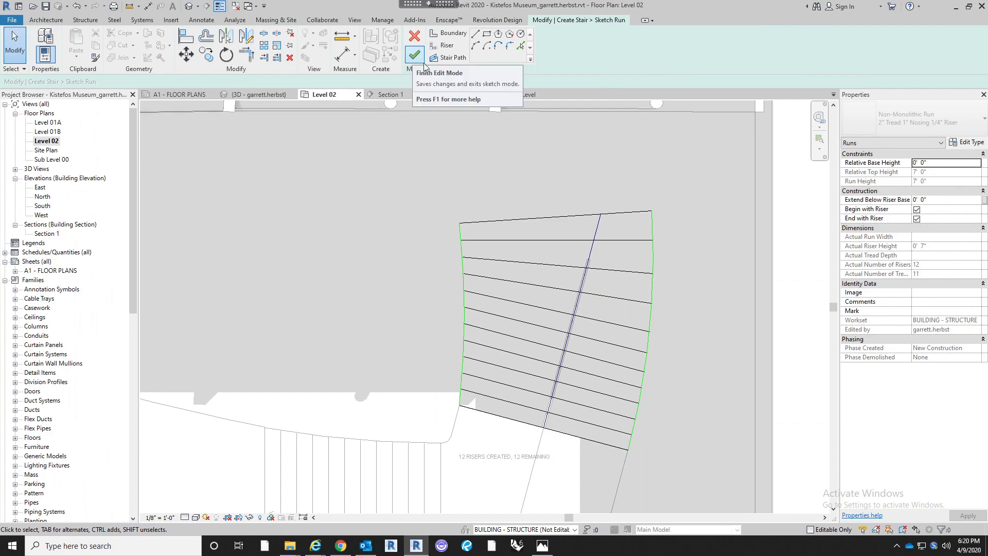
Move the stair path's far end to about the middle of the end riser and finish the sketch, unjoining the run from the landing
left_click(596, 233)
left_click_drag(600, 215, 558, 215)
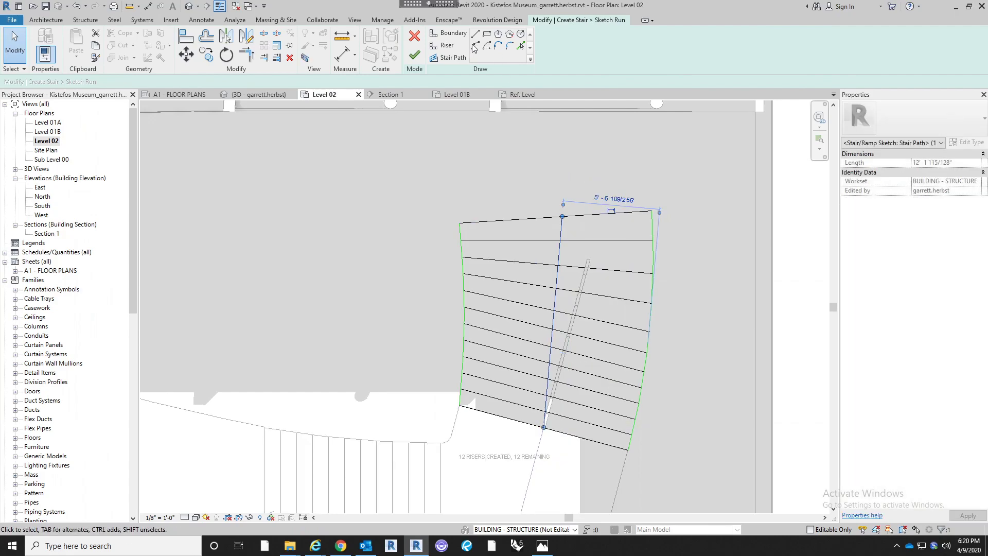
left_click(418, 53)
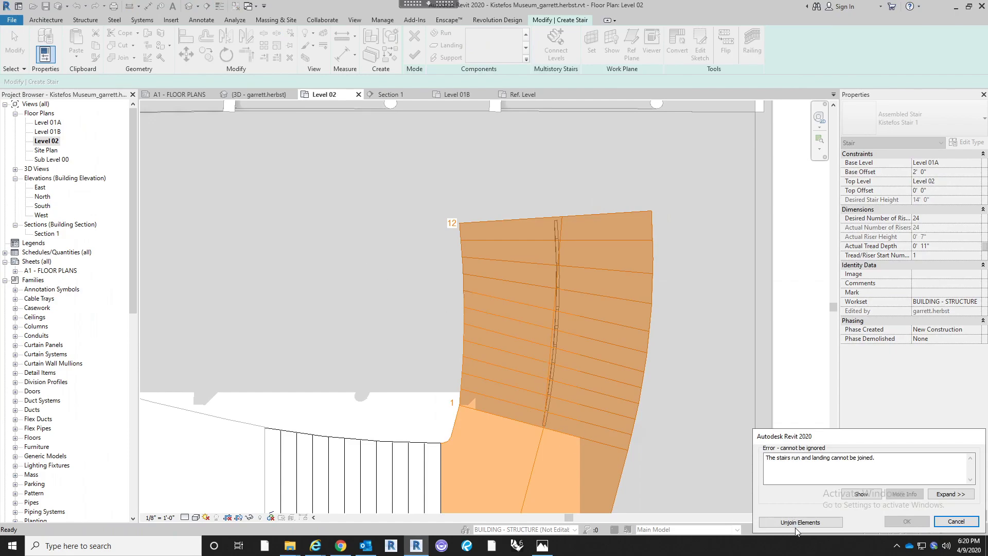
scroll(645, 329, "down", 3)
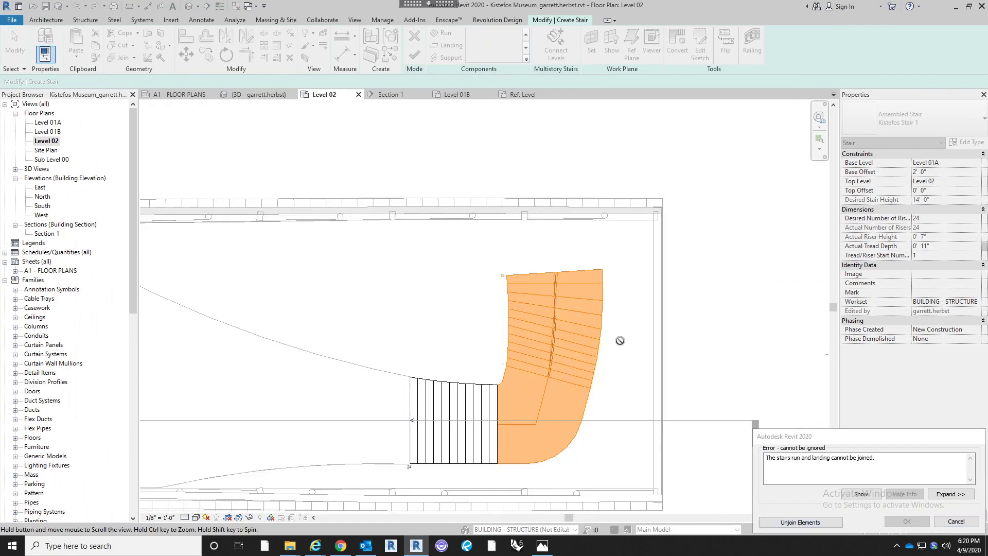
left_click(800, 521)
Examine the angled run and its connection to the landing in plan and in the 3D view
left_click(494, 354)
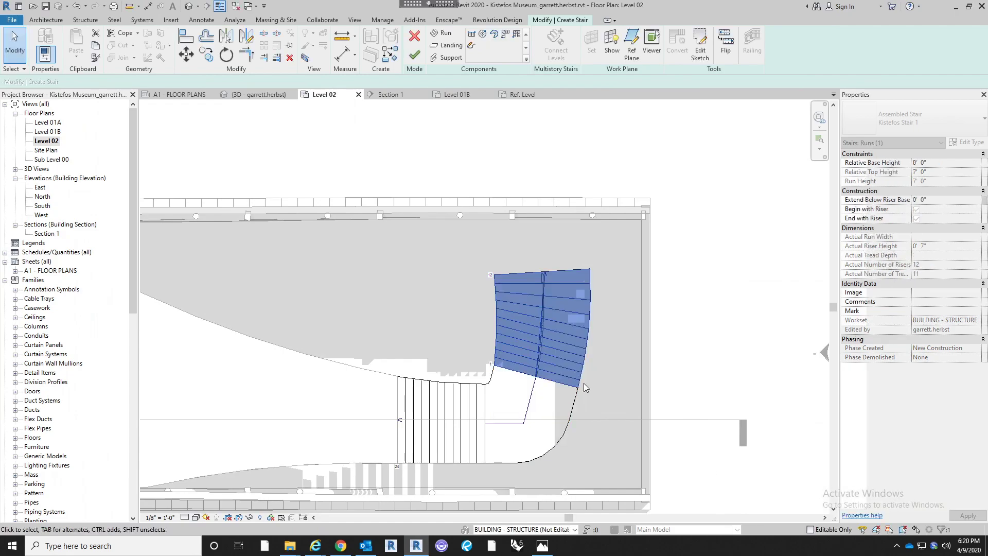
scroll(493, 353, "up", 2)
scroll(481, 346, "up", 1)
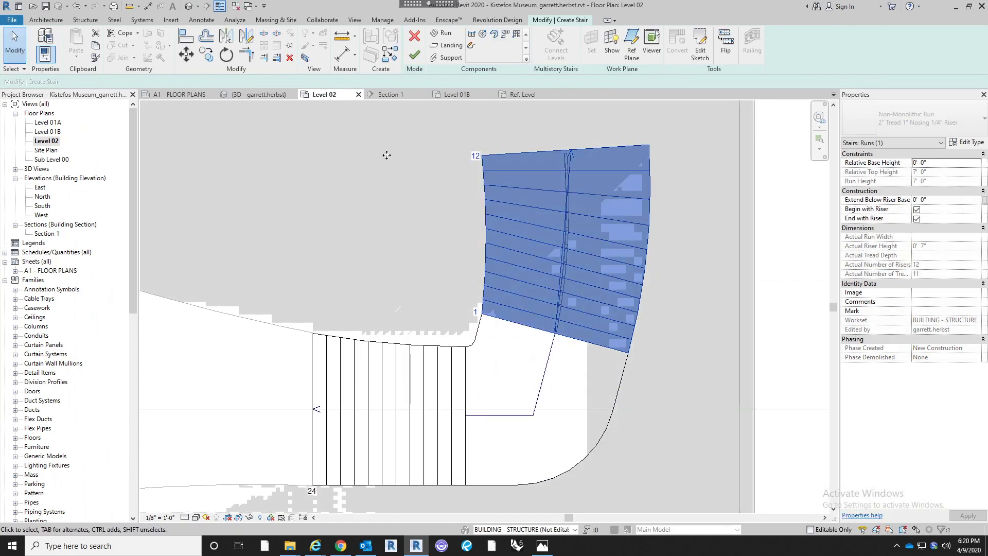
left_click(189, 6)
scroll(508, 386, "up", 5)
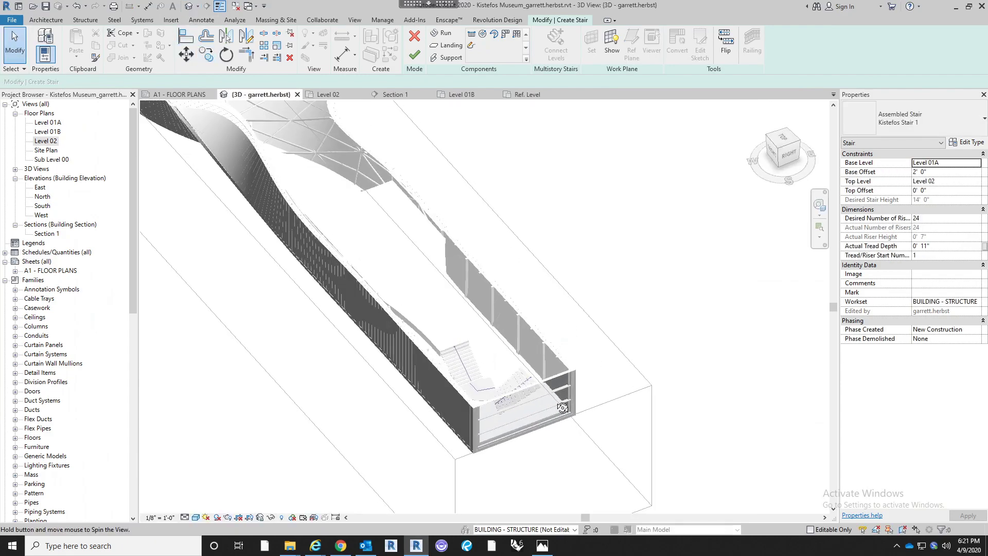
middle_click_drag(508, 386, 521, 407, "shift")
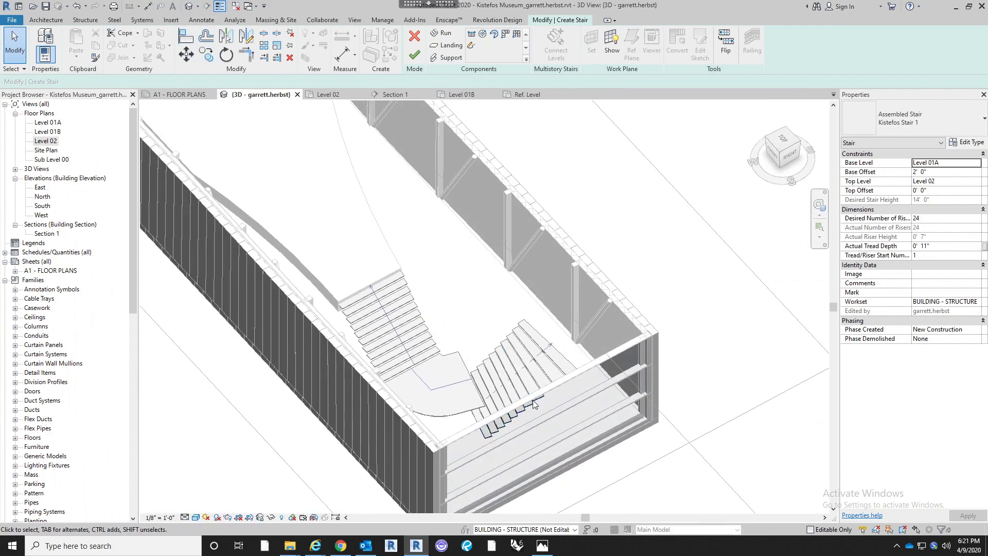
Return to the Level 02 plan and reopen the angled run's sketch for editing
double_click(45, 142)
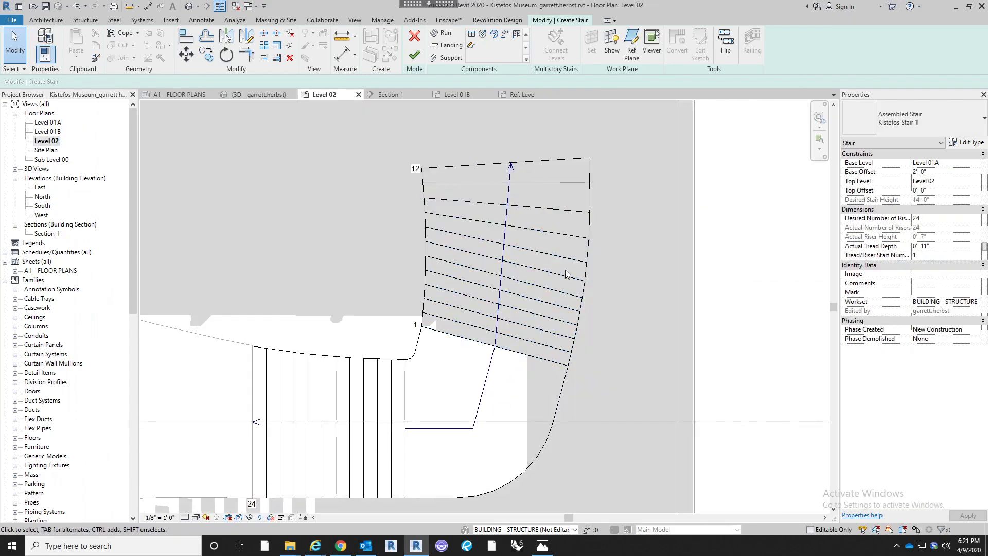
double_click(565, 275)
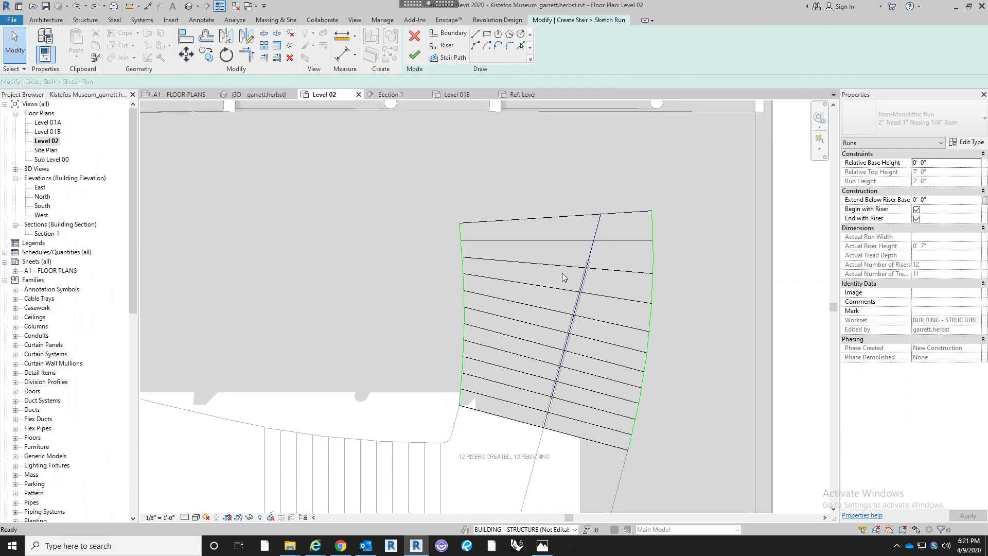
scroll(563, 276, "up", 3)
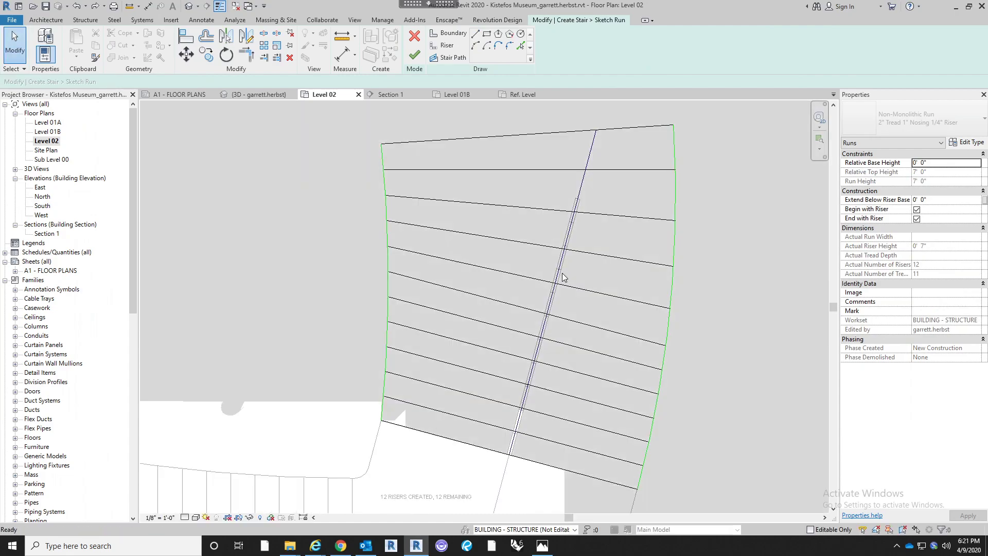
scroll(563, 277, "down", 3)
middle_click_drag(563, 277, 607, 292)
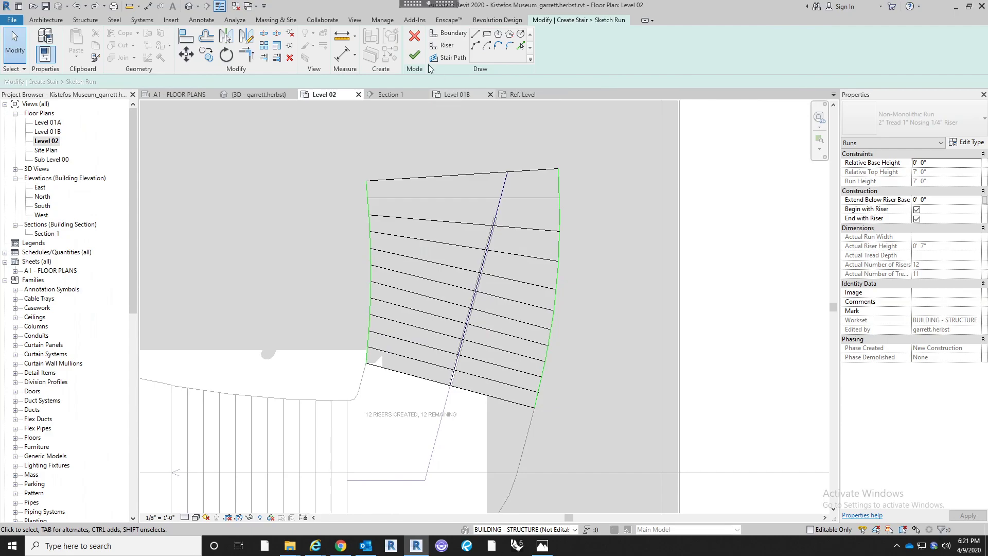
Try to finish the run sketch and expand the join error to see which elements it involves
left_click(414, 55)
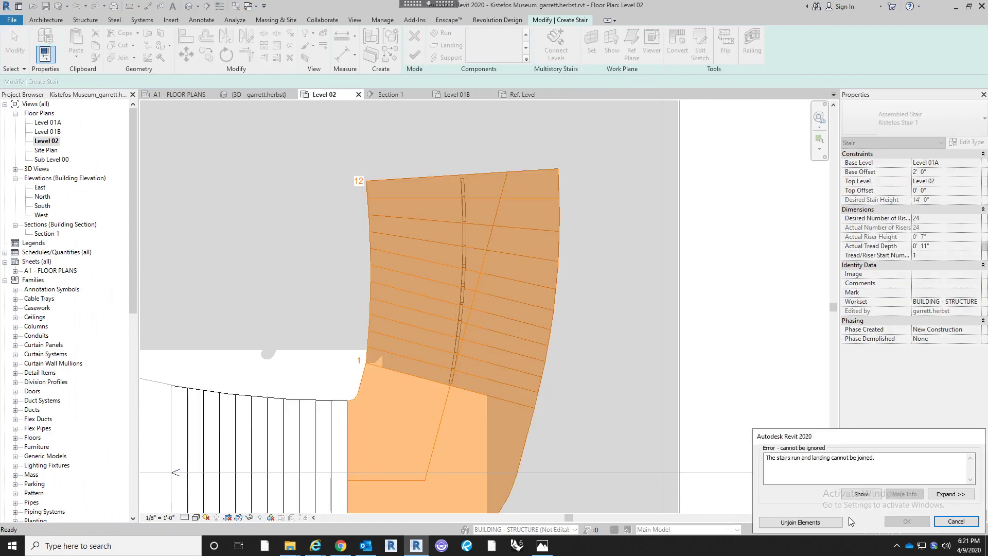
left_click(957, 492)
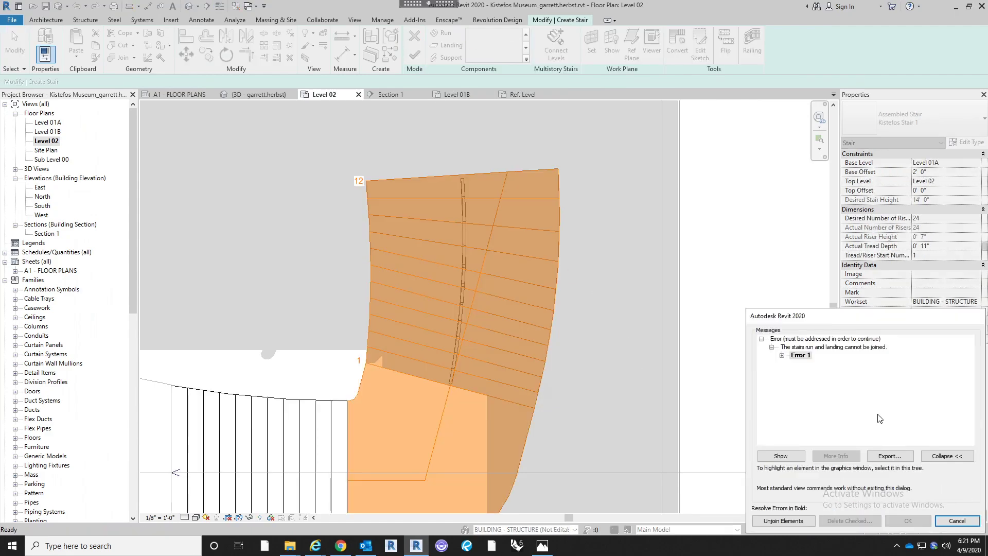
left_click(781, 355)
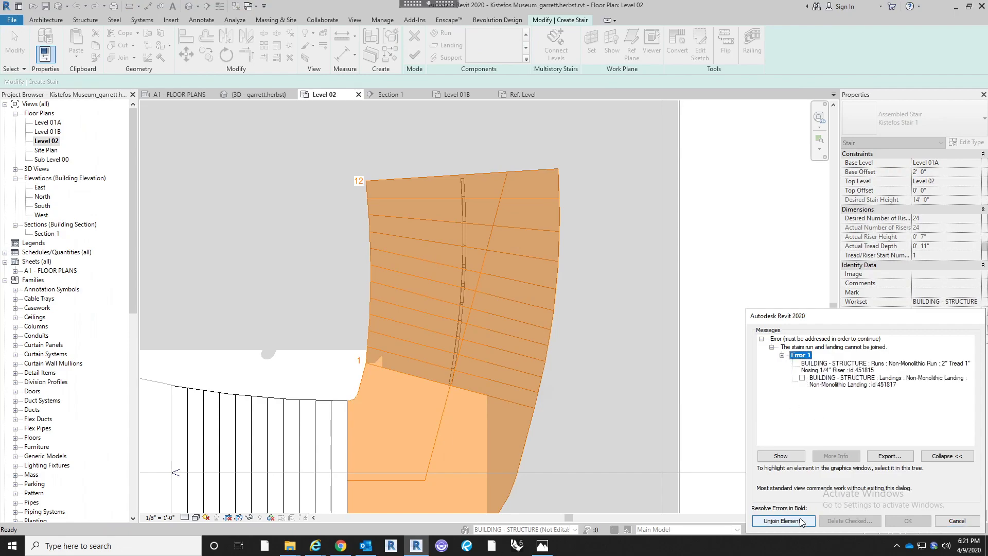
left_click(957, 521)
Undo the angled run's riser edits, outer arc and boundary deletions back to the straight boundaries with only the inner arc added
scroll(623, 367, "down", 3)
middle_click_drag(609, 369, 605, 354)
scroll(617, 329, "up", 5)
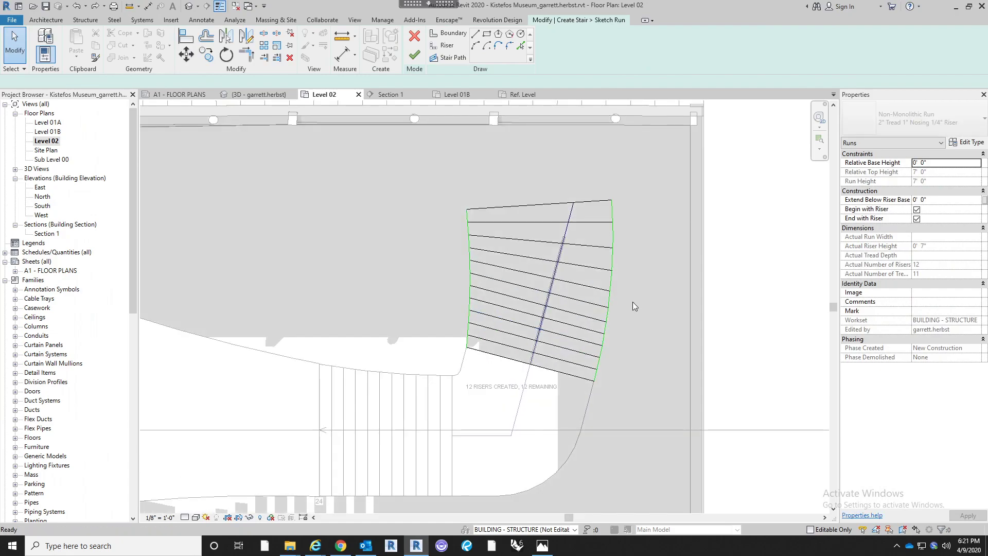
key("ctrl+z")
key("ctrl+z")
key("ctrl+z")
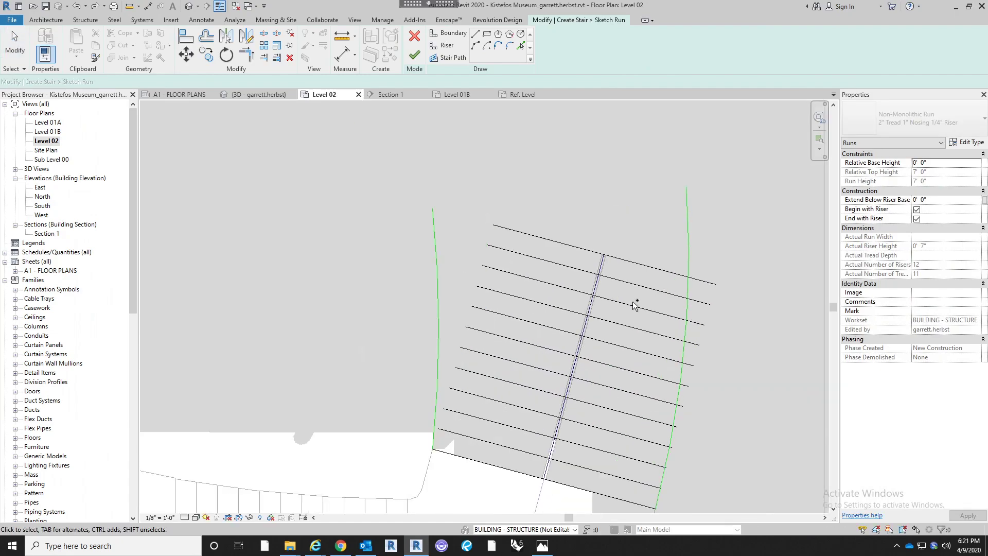
key("ctrl+z")
left_click(622, 279)
key("ctrl+z")
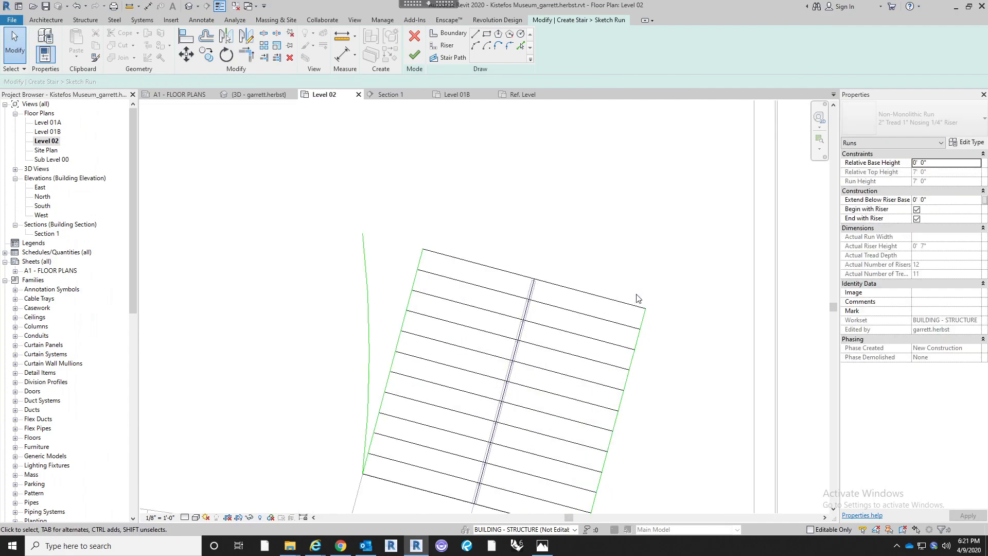
left_click_drag(648, 308, 664, 241)
key("ctrl+z")
Delete the straight boundary line on the inner side of the angled run
middle_click_drag(479, 309, 508, 271)
key("Escape")
left_click(445, 240)
key("Delete")
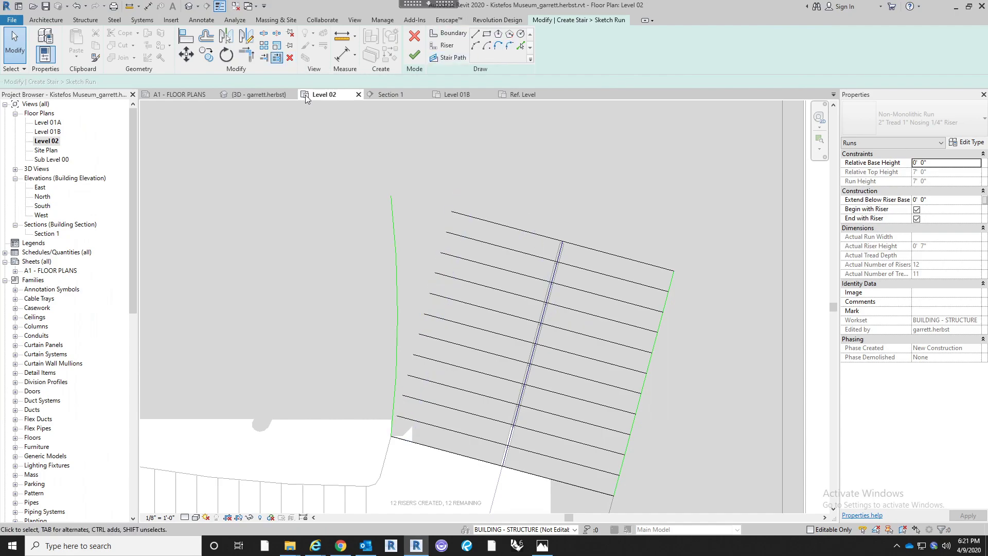
Extend all of the angled run's riser lines to the inner arc boundary with Trim/Extend Multiple Elements
left_click(396, 245)
left_click_drag(466, 185, 458, 240, "ctrl")
left_click_drag(447, 341, 452, 434)
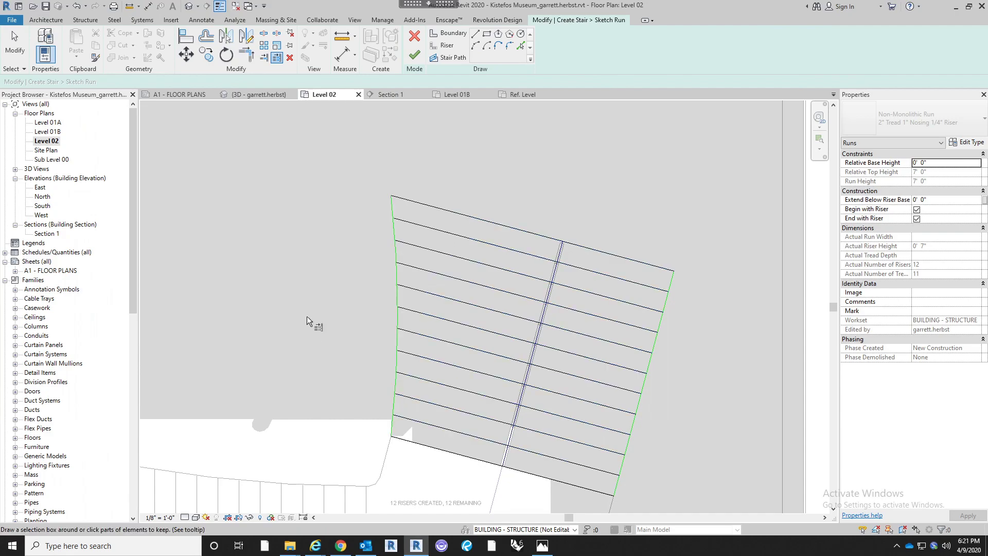
Finish the angled run's sketch with its curved inner edge and reopen it for editing
scroll(307, 318, "down", 1)
middle_click_drag(311, 321, 338, 300)
left_click(415, 55)
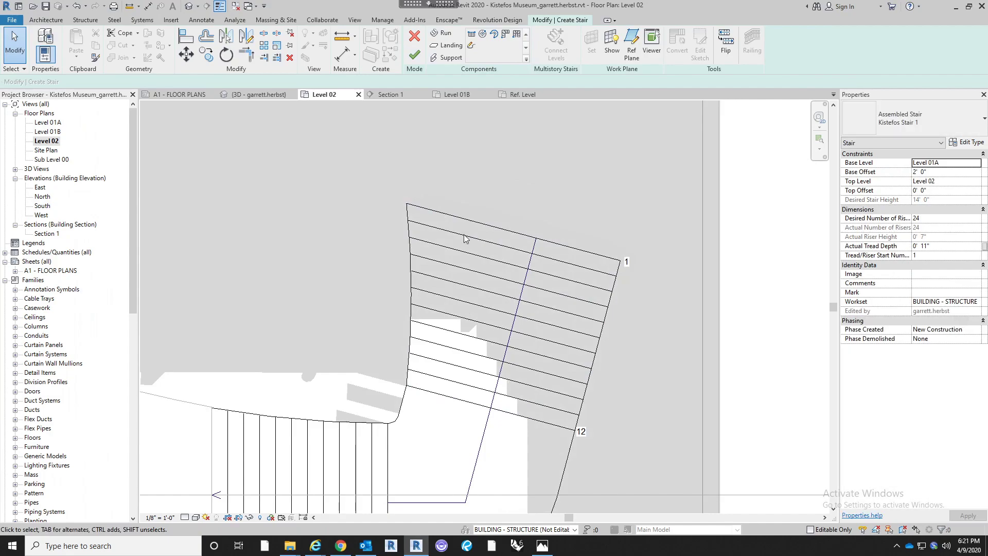
left_click(464, 233)
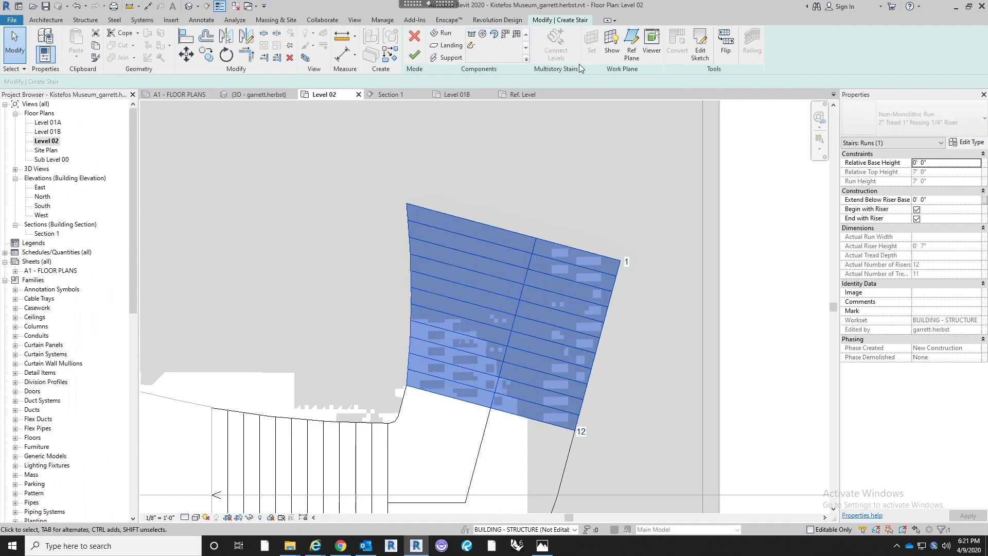
left_click(699, 50)
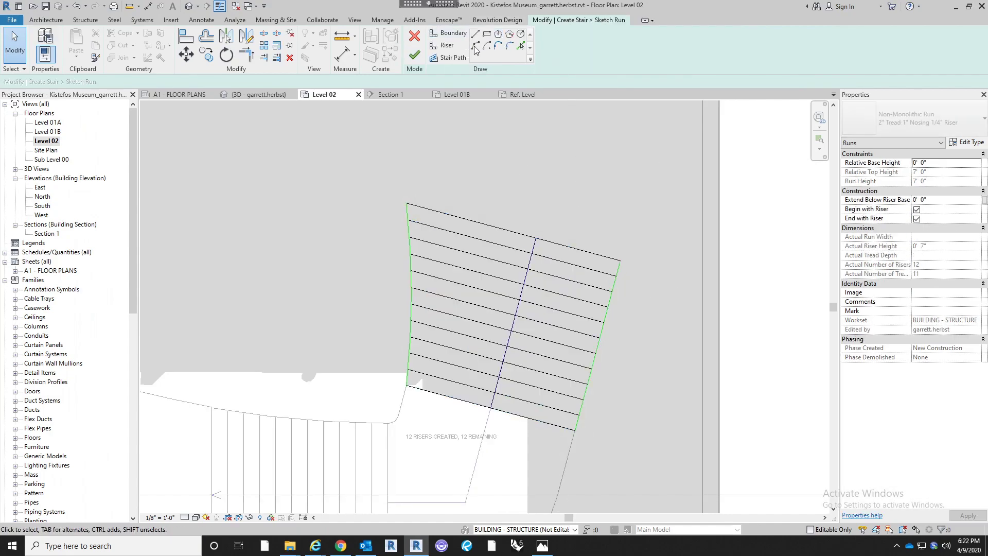
Draw an arc boundary on the run's outer side, from the landing-end corner to a point beyond the far riser
left_click(575, 431)
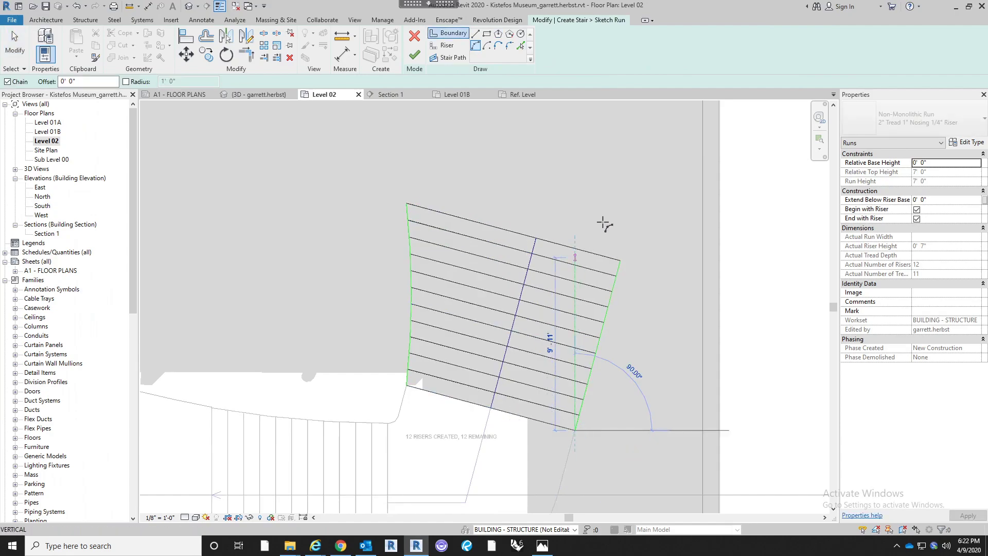
left_click(601, 195)
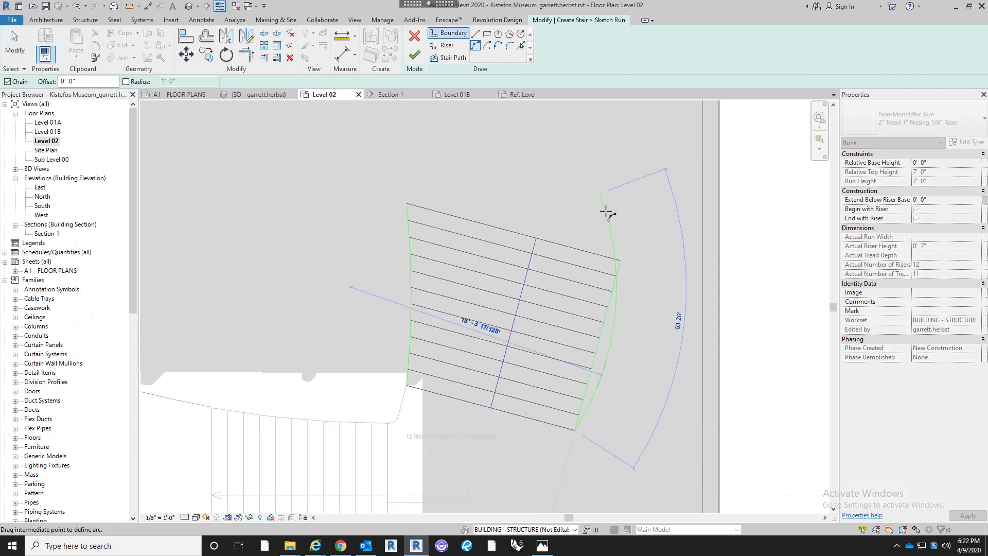
left_click(601, 211)
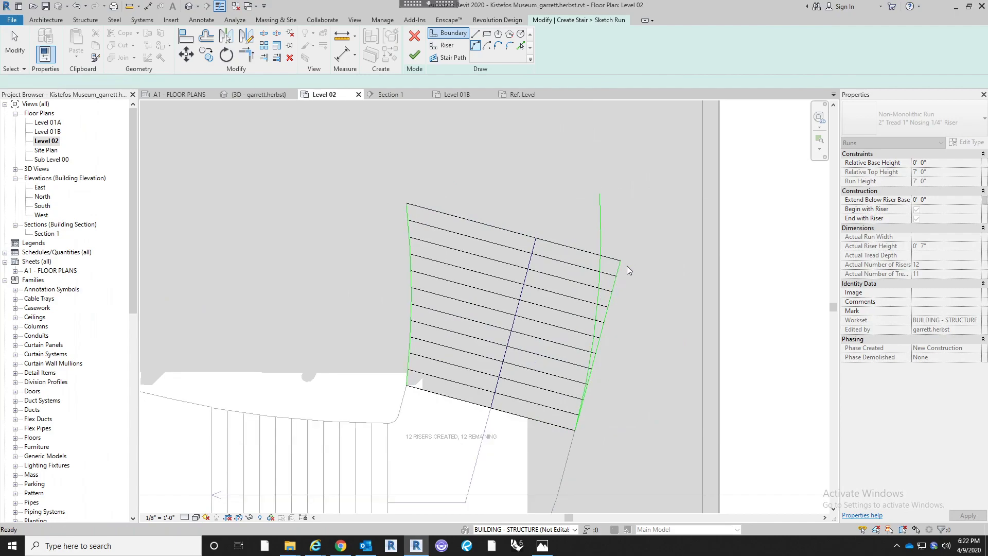
key("Escape")
key("Escape")
Delete the straight boundary line on the outer side of the angled run
left_click(613, 291)
key("Delete")
middle_click_drag(620, 345, 635, 331)
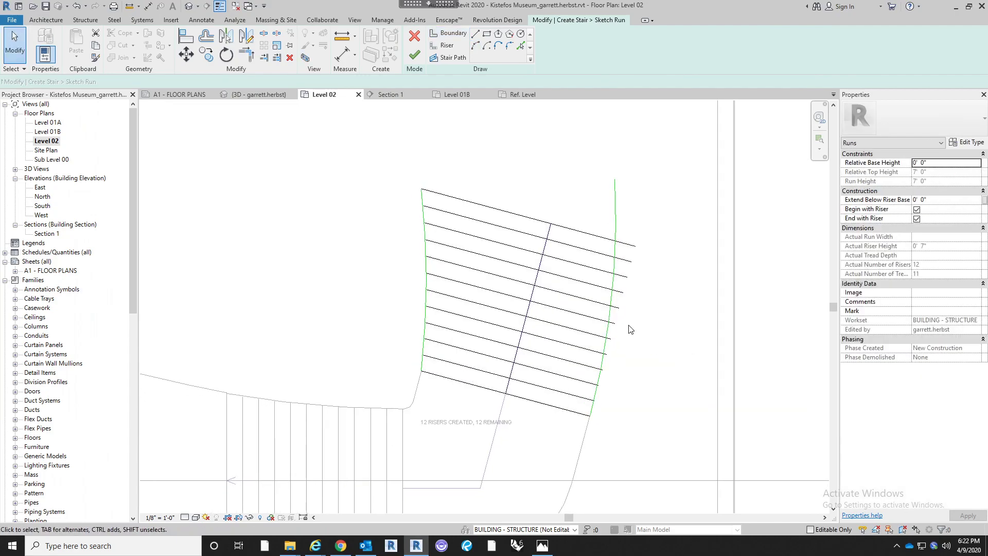
Trim the angled run's riser lines to the outer arc boundary and try to finish the sketch
left_click(278, 58)
left_click_drag(576, 361, 572, 403)
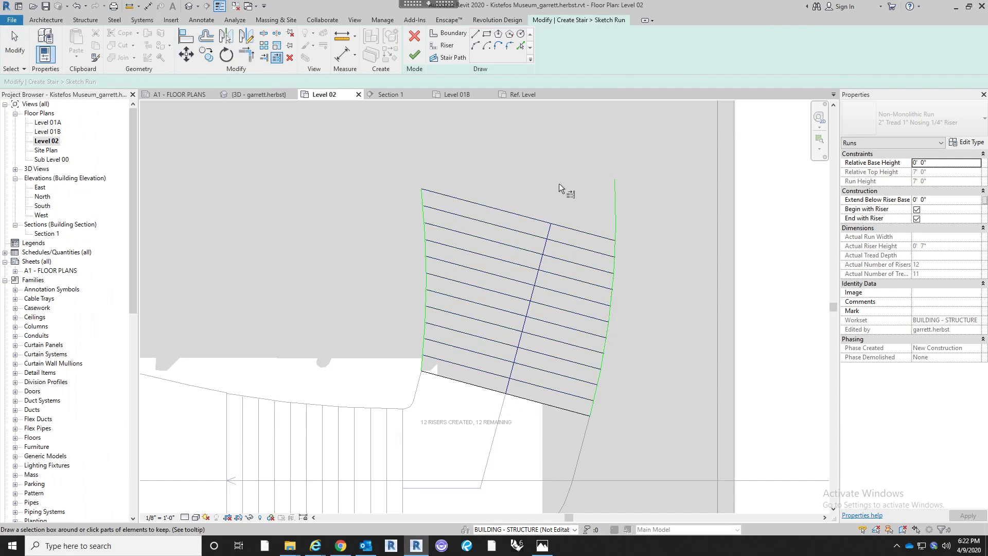
left_click(415, 55)
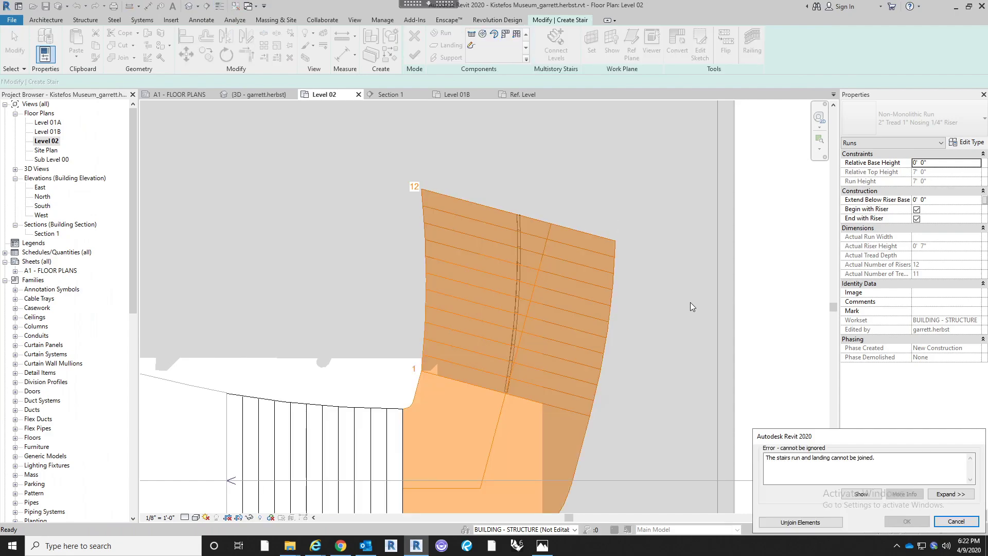
left_click(956, 521)
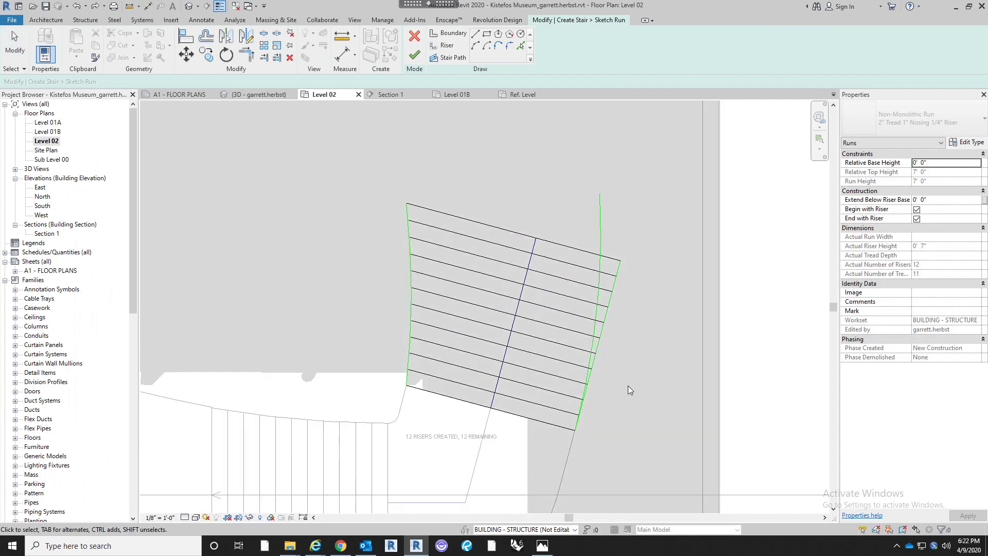
Delete the outer arc boundary and draw a new arc from midway along the straight outer boundary to a point beyond the far riser
left_click(599, 278)
key("Delete")
left_click(476, 47)
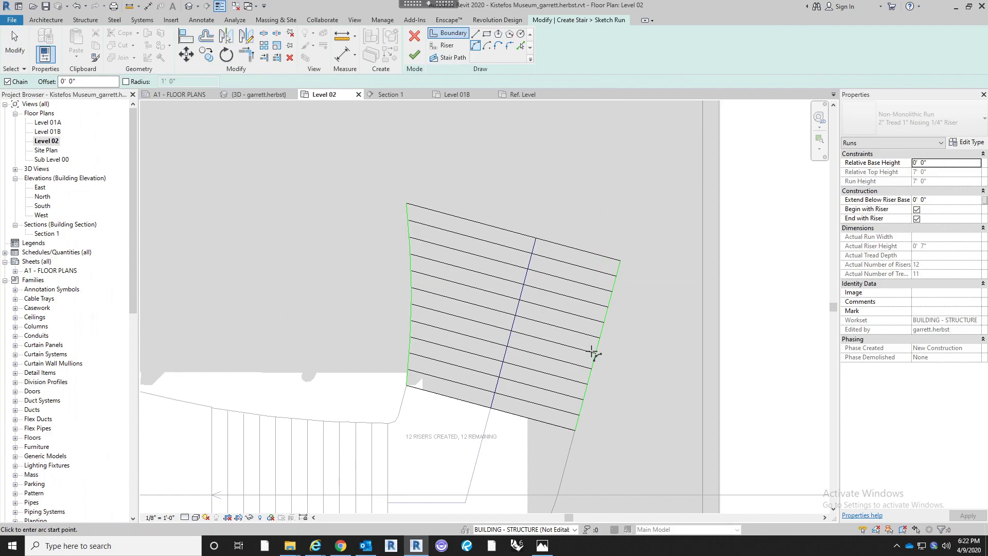
left_click(600, 346)
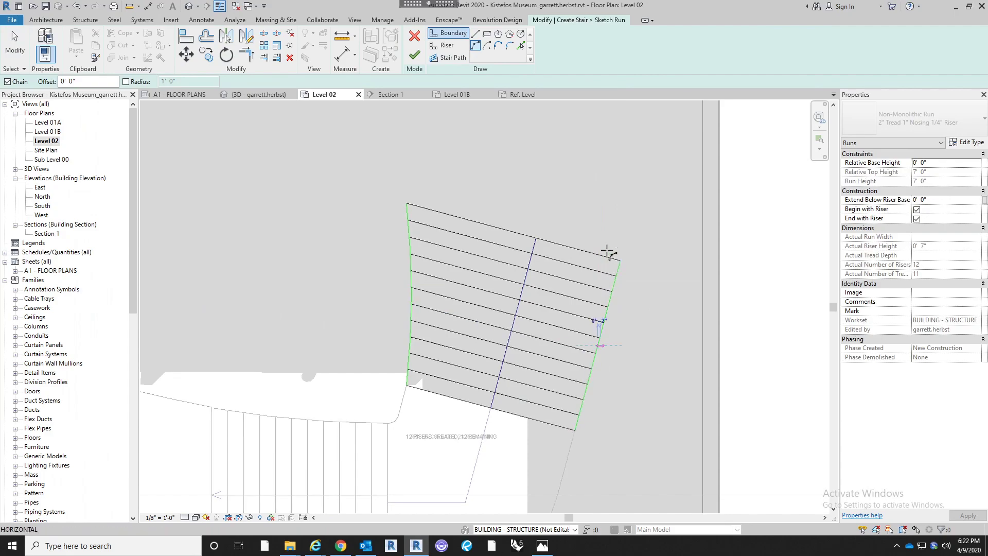
left_click(603, 200)
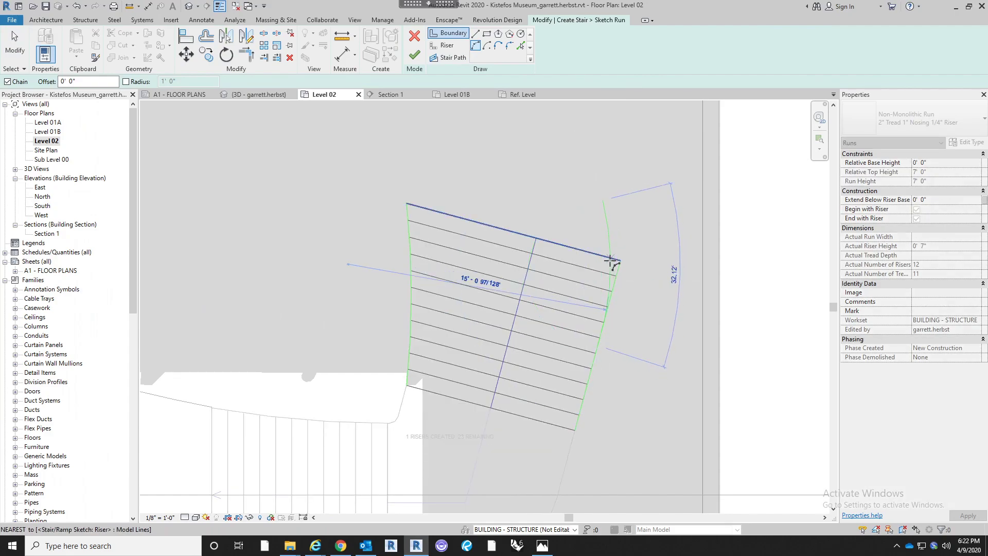
left_click(614, 284)
Trim the straight outer boundary and the new arc of the angled run to meet where the arc starts
key("t")
key("r")
left_click(610, 266)
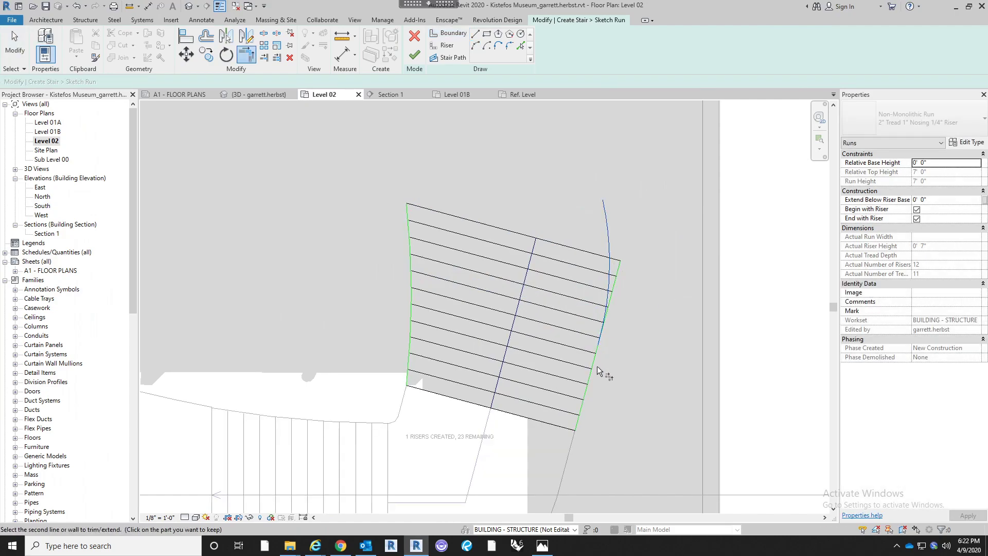
left_click(595, 360)
Shorten the far riser line to end on the outer arc, finish the run sketch and undo that finish
key("Escape")
left_click(618, 263)
mouse_move(620, 265)
left_mouse_down()
mouse_move(610, 257)
mouse_move(620, 270)
left_mouse_up()
left_click(630, 299)
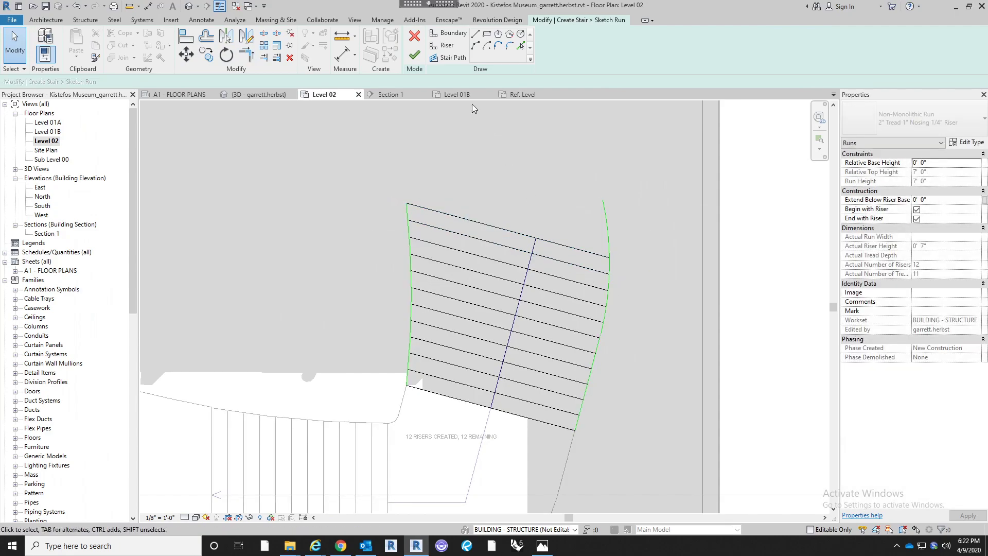
left_click(417, 59)
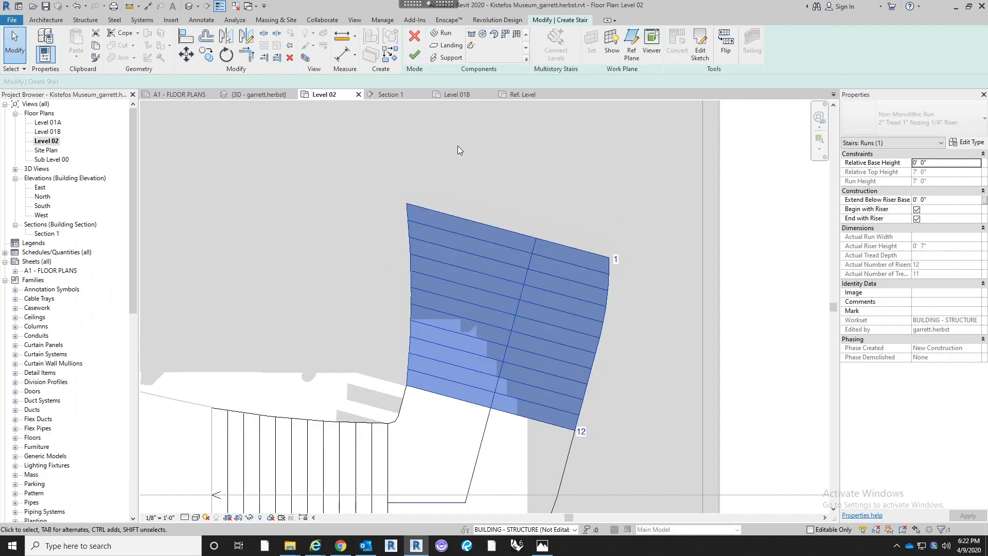
key("ctrl+z")
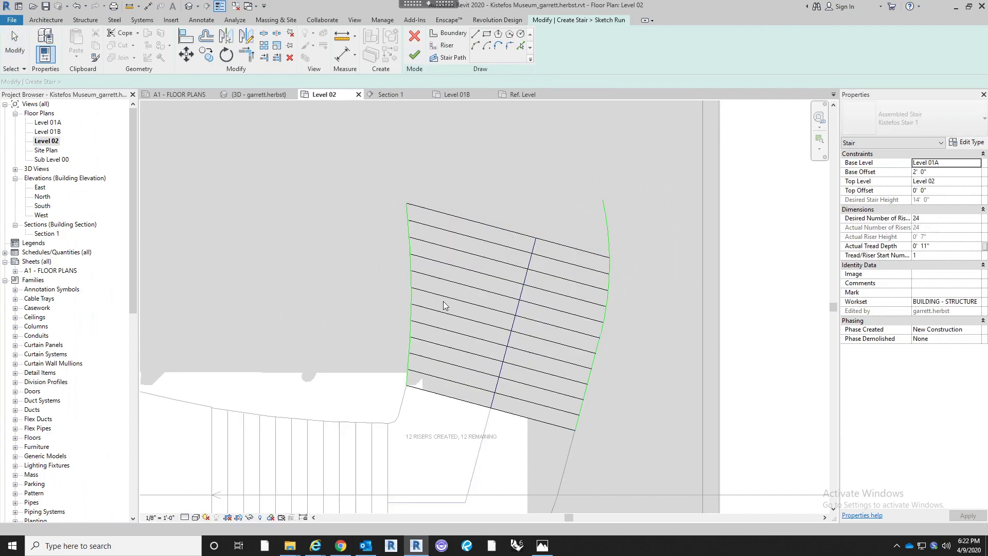
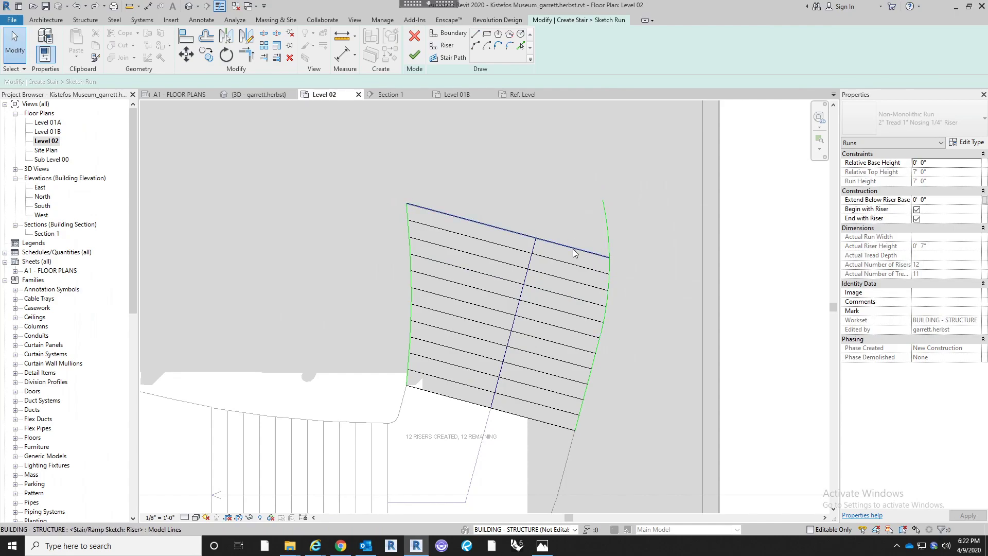
Extend the far riser line past the outer arc, finish the run sketch and undo that finish
left_click(611, 258)
left_click_drag(611, 257, 628, 263)
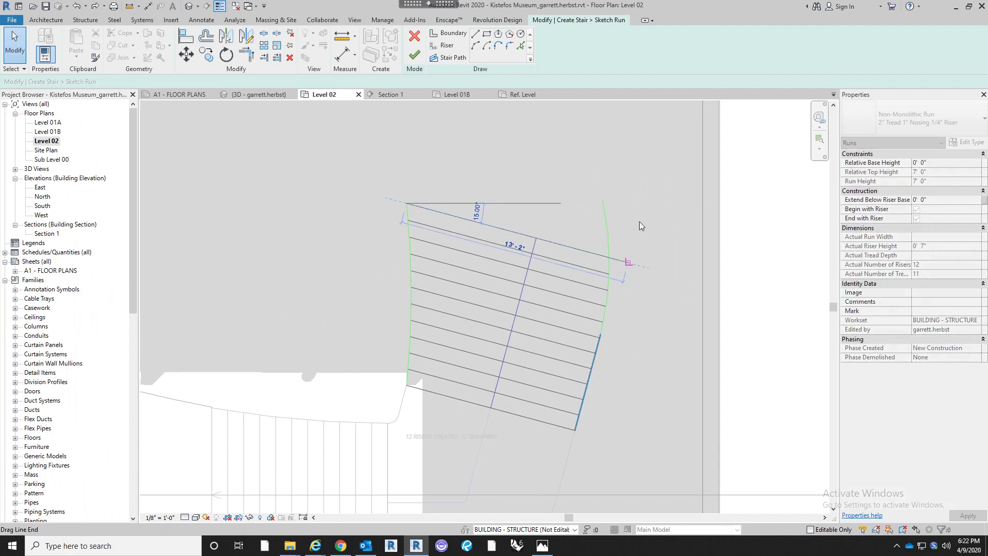
left_click(640, 225)
left_click(415, 55)
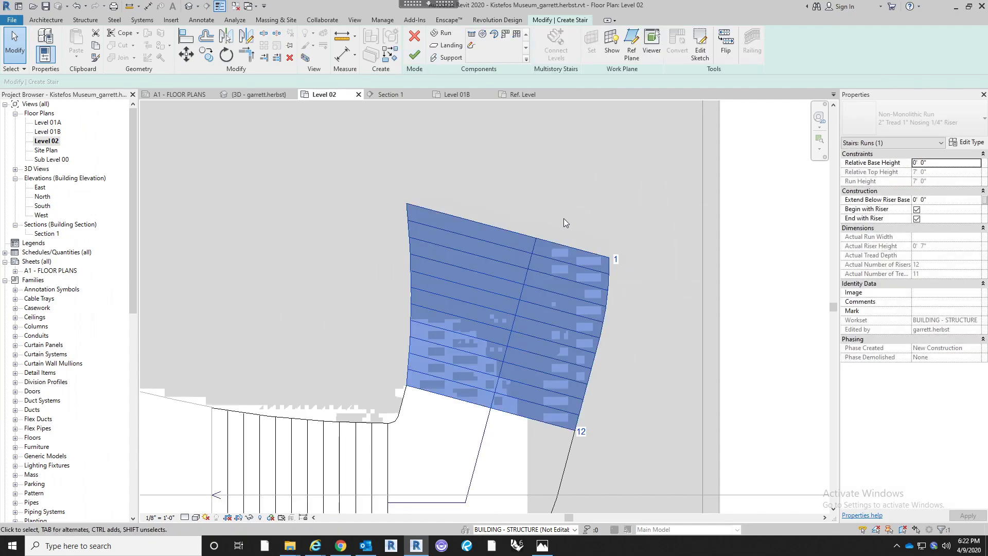
key("ctrl+z")
middle_click_drag(573, 220, 594, 214)
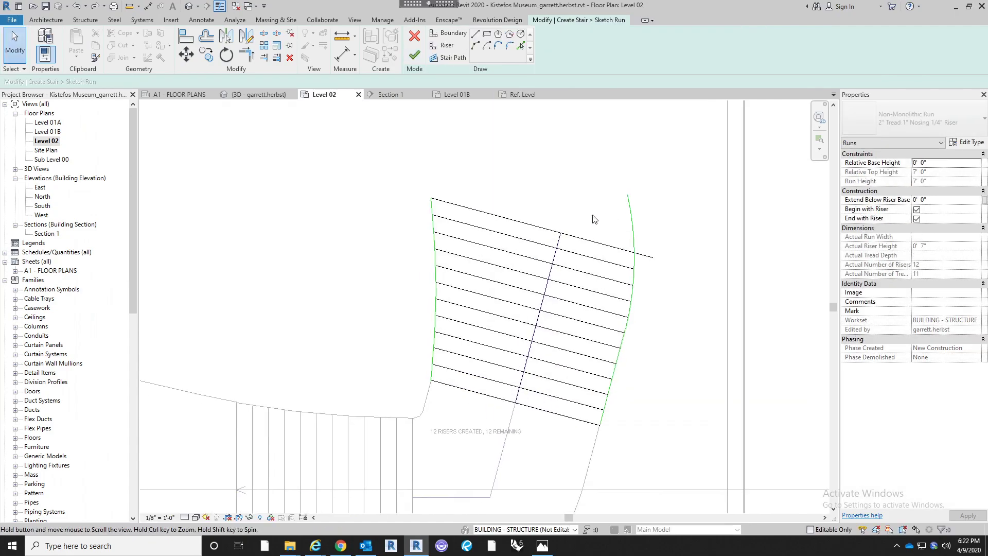
scroll(586, 213, "down", 1)
scroll(610, 335, "up", 2)
Shorten the straight outer boundary to the single tread beside the landing, 0' 11" long
left_click(617, 288)
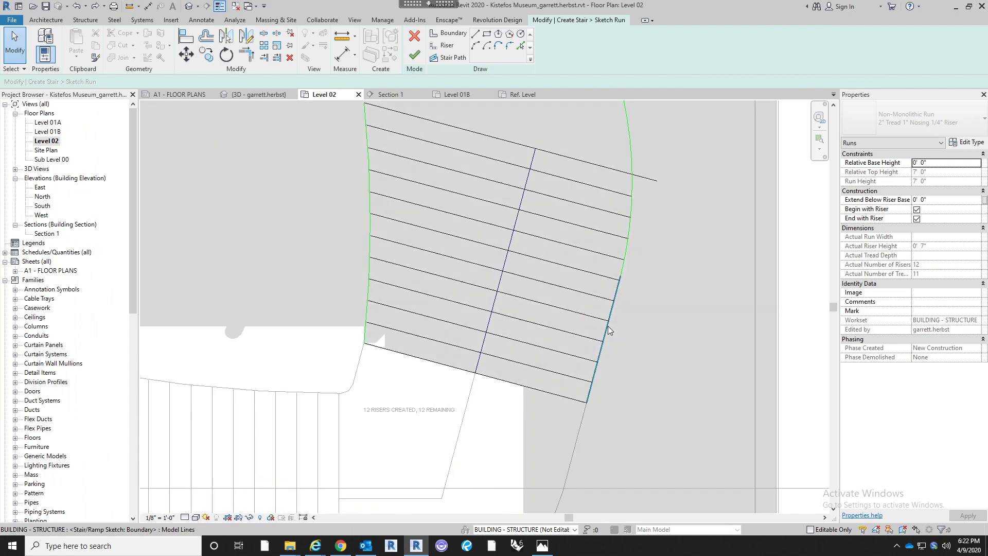
left_click_drag(616, 300, 592, 383)
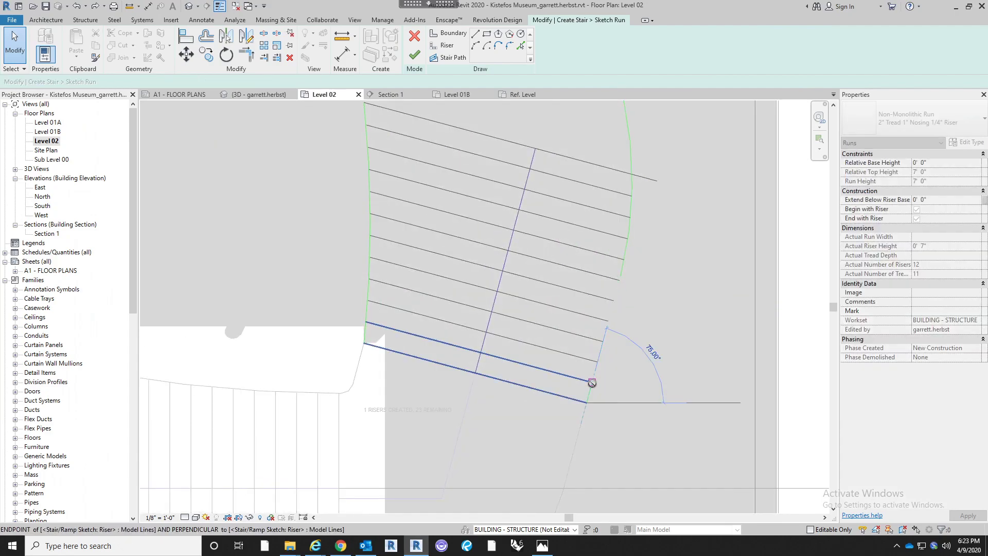
left_click(822, 521)
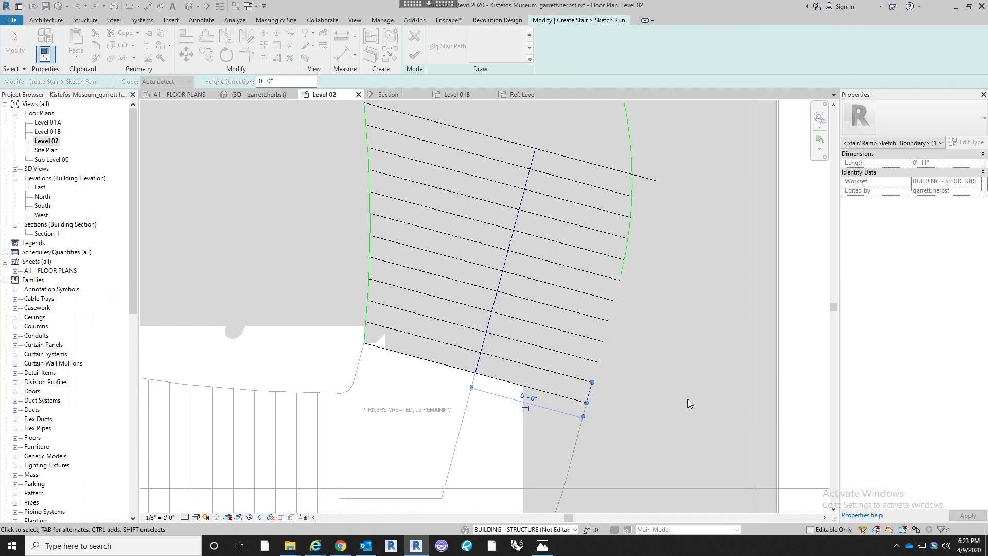
left_click(637, 373)
Replace the outer arc with one running from the end of the short straight boundary to a point beyond the far riser
middle_click_drag(641, 274, 586, 282)
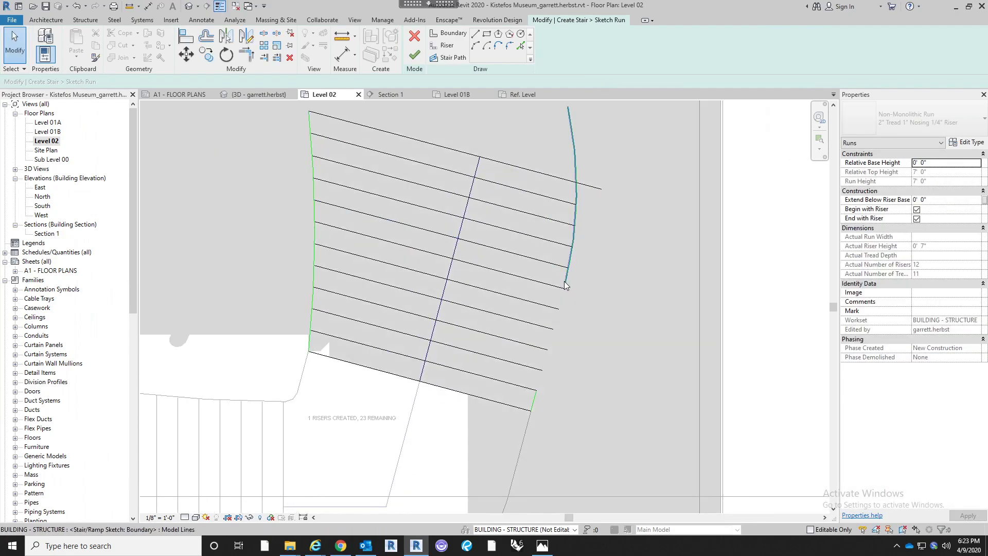
scroll(565, 285, "down", 4)
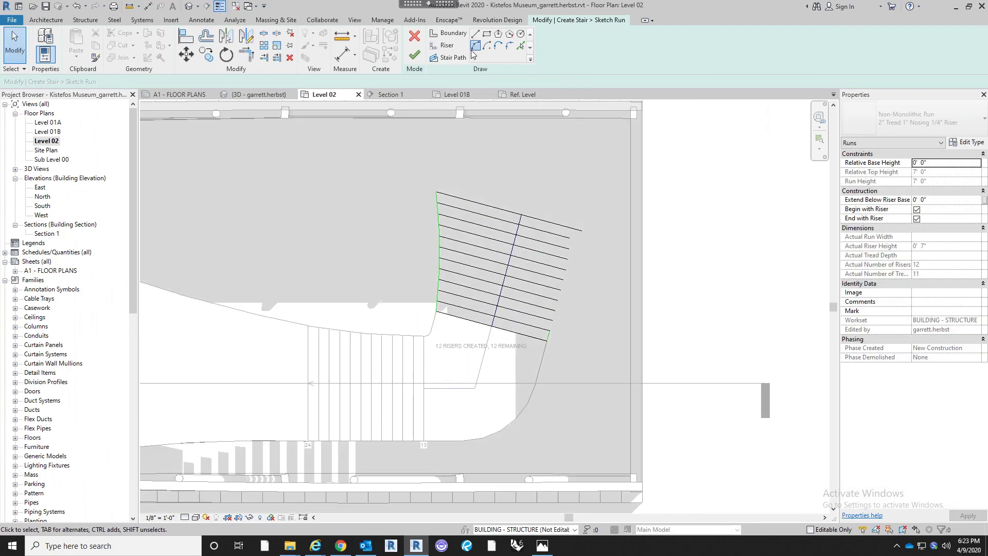
left_click(450, 32)
left_click(548, 332)
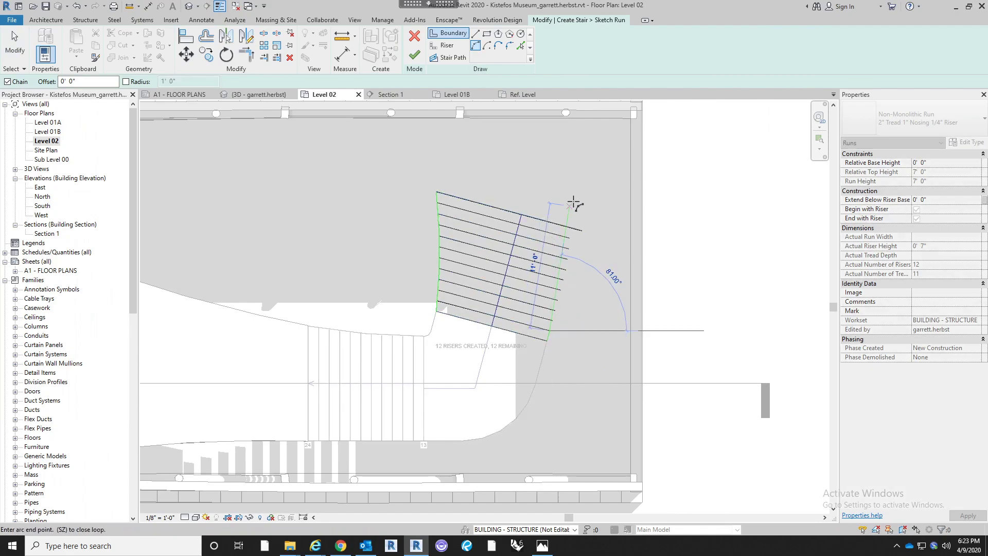
left_click(570, 185)
scroll(566, 227, "up", 2)
middle_click_drag(615, 299, 616, 346)
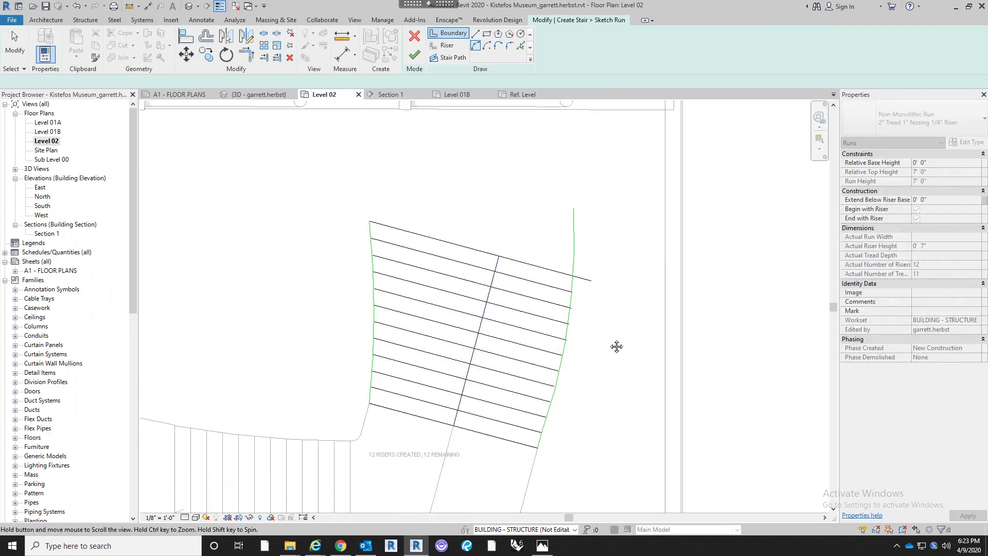
key("Escape")
key("Escape")
Swing the outer end of the far riser line onto the far endpoint of the outer arc boundary
left_click(589, 279)
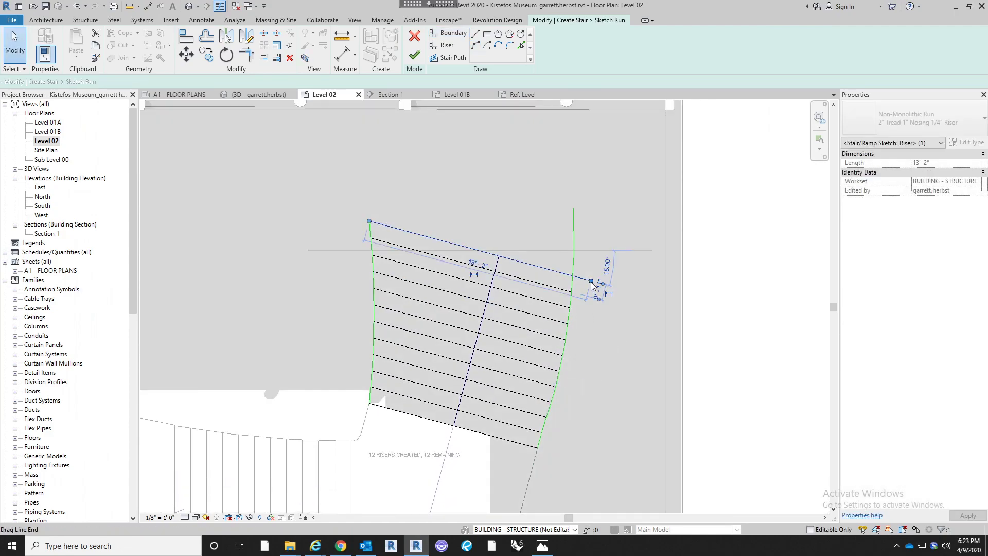
left_click_drag(590, 279, 569, 210)
left_click(590, 280)
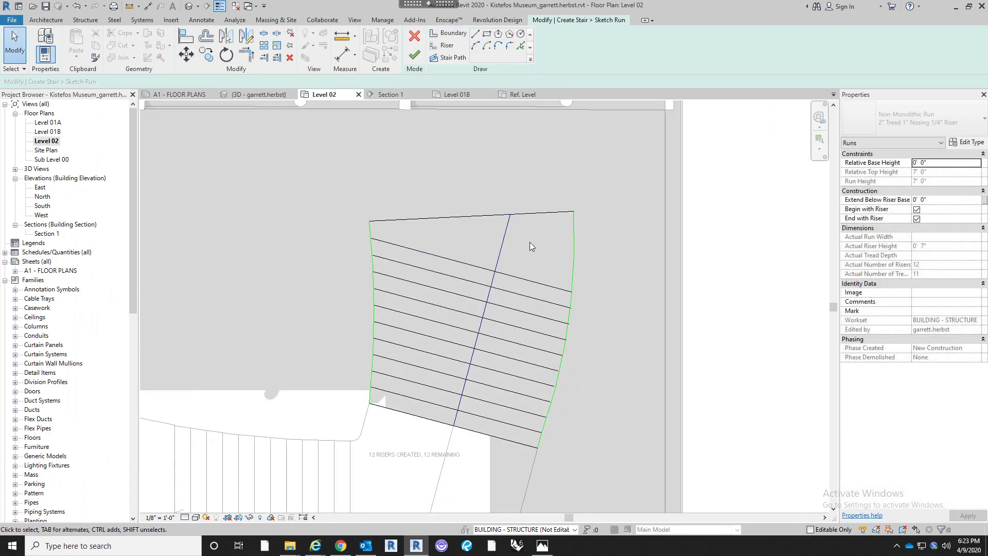
Try to reshape the outer arc boundary by pulling its curve slightly inward, and undo the change
middle_click_drag(468, 243, 494, 229)
scroll(572, 439, "up", 6)
scroll(620, 301, "down", 4)
left_click(613, 258)
middle_click_drag(635, 221, 633, 231)
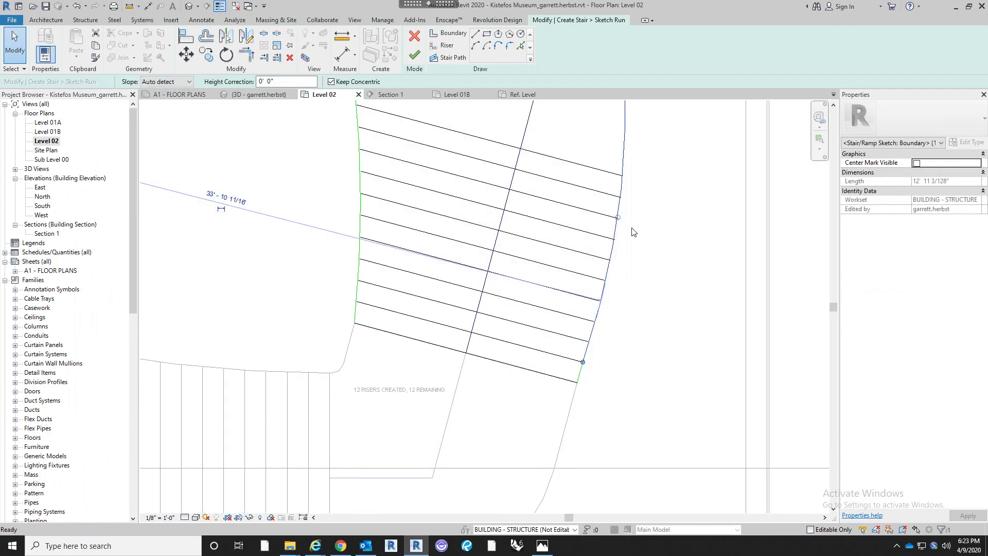
left_click_drag(617, 218, 611, 218)
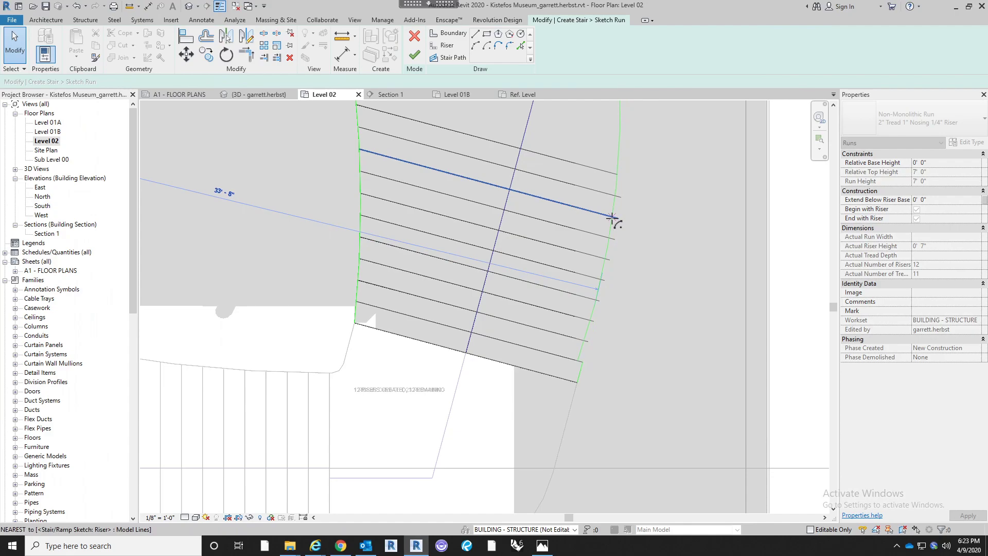
key("ctrl+z")
scroll(622, 360, "down", 2)
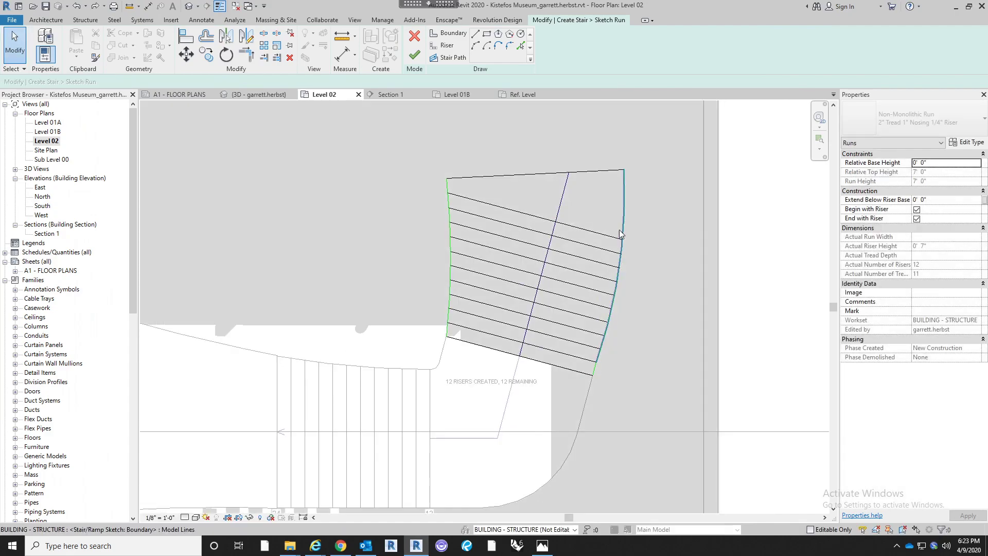
Delete the outer arc and redraw it from the far riser's outer end to the short straight boundary, with the curve slightly inside the riser ends
left_click(622, 207)
key("Delete")
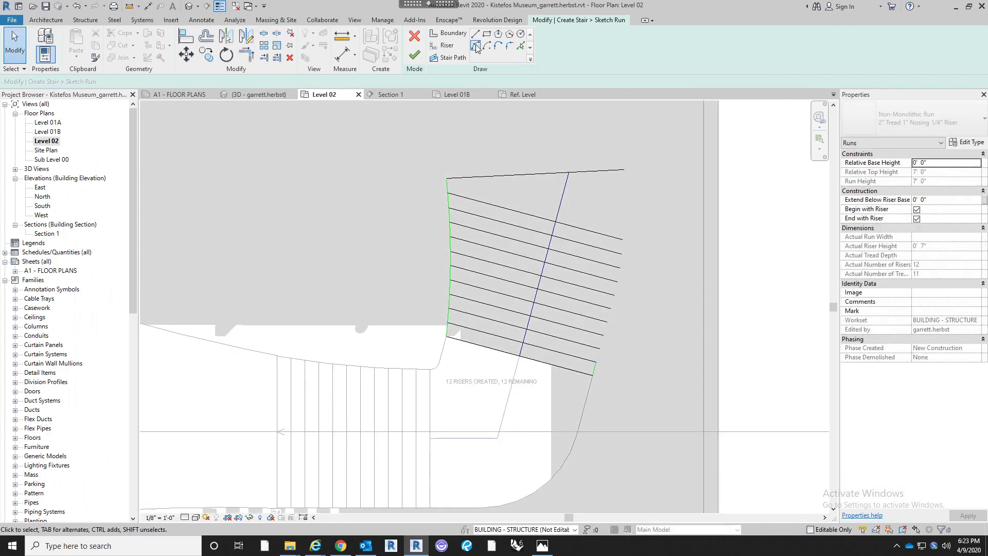
left_click(476, 47)
left_click(619, 170)
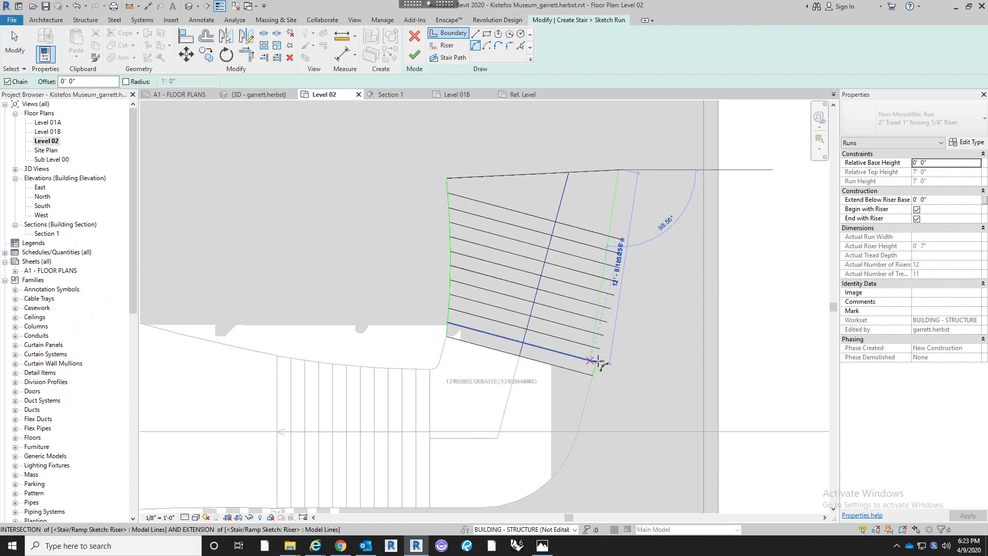
scroll(600, 359, "up", 4)
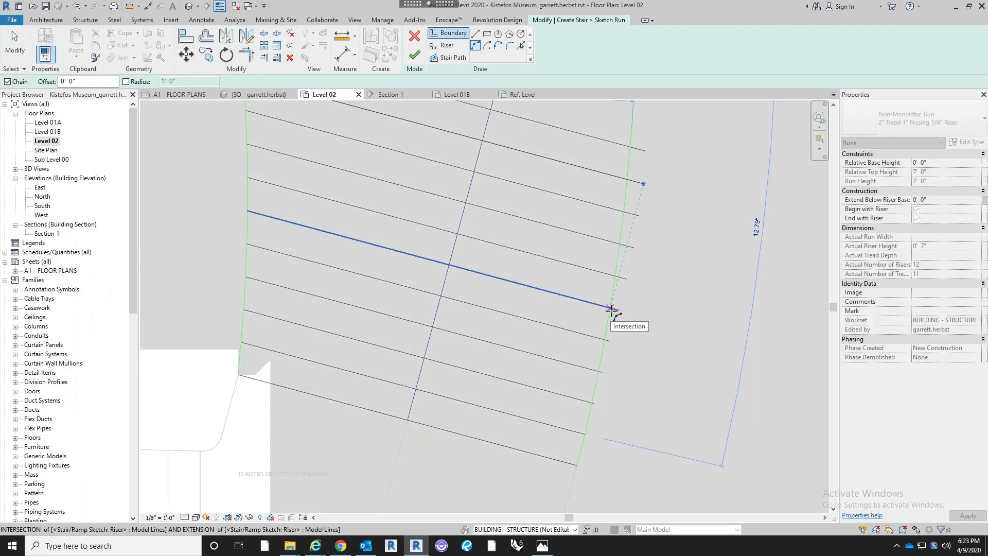
left_click(613, 312)
scroll(685, 352, "down", 3)
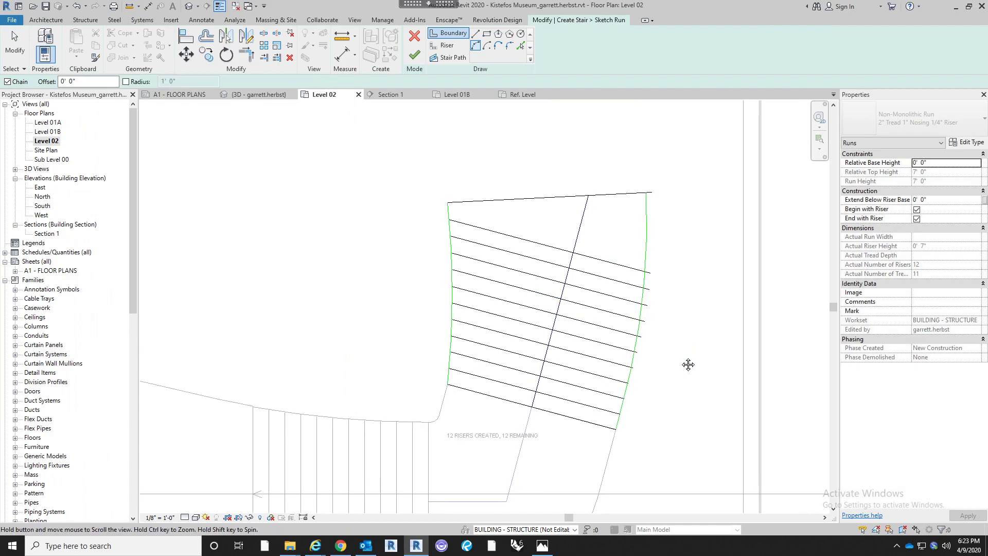
Trim the overhanging outer ends of the intermediate riser lines to the new outer arc boundary
left_click(280, 58)
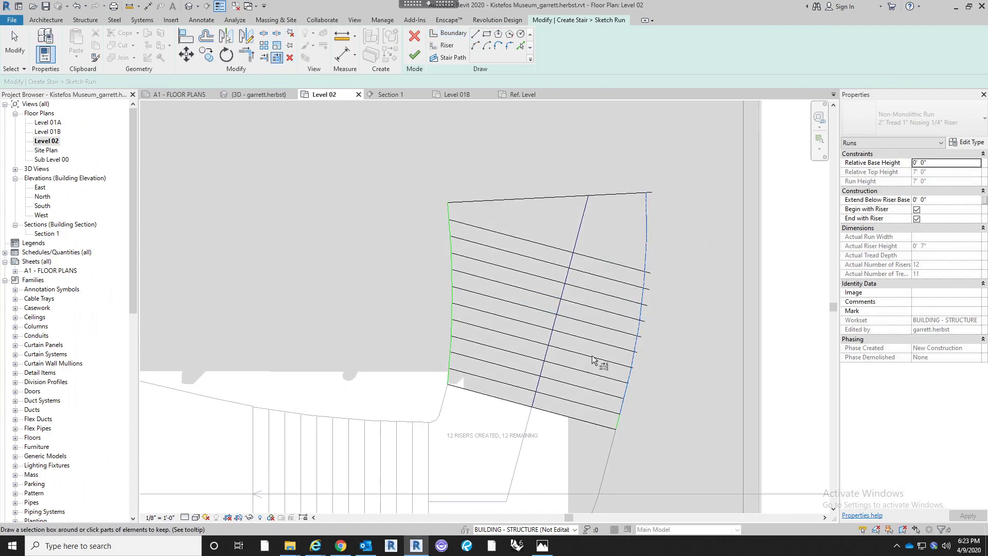
left_click_drag(610, 231, 590, 394)
middle_click_drag(674, 254, 616, 255)
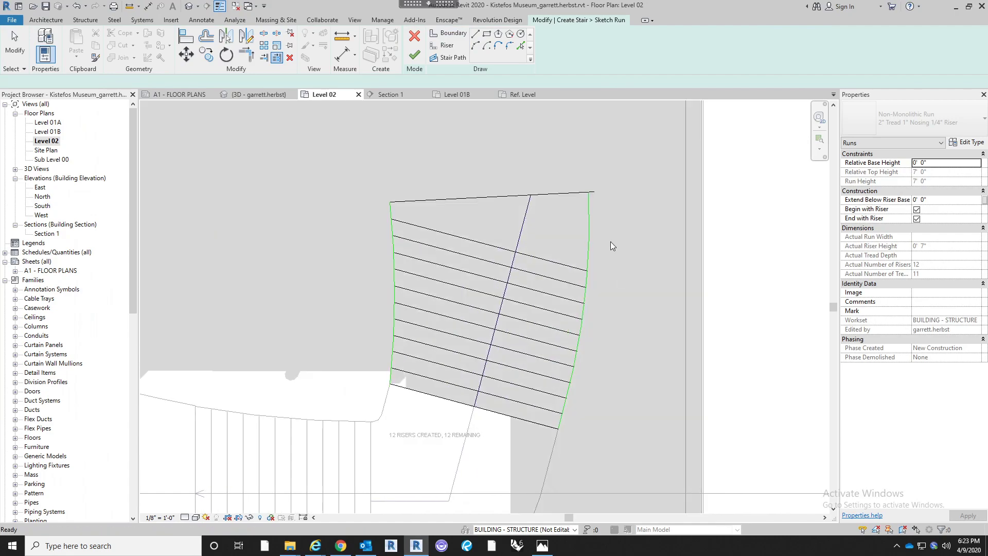
Trim the outer arc and the far riser line into a clean corner and finish the run sketch
key("t")
key("r")
left_click(588, 208)
left_click(566, 193)
key("Escape")
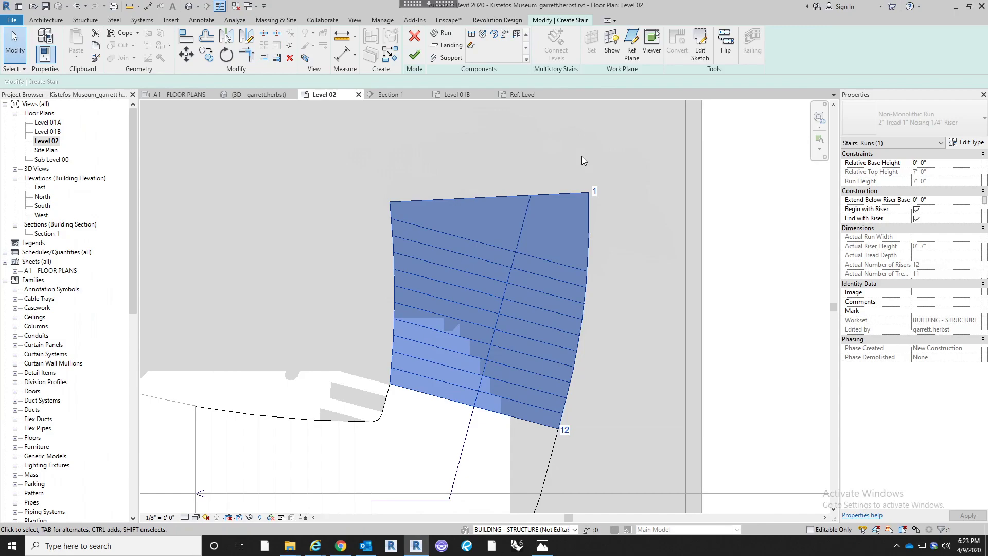
Return to the run sketch and swing the outer ends of the second and third risers along the arc toward the far riser
left_click(658, 345)
left_click(583, 274)
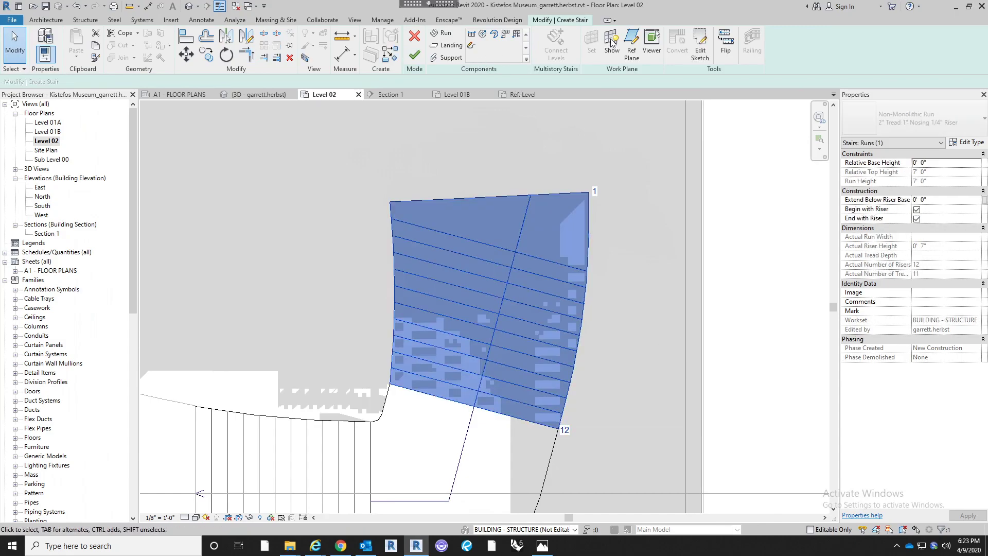
scroll(565, 266, "up", 1)
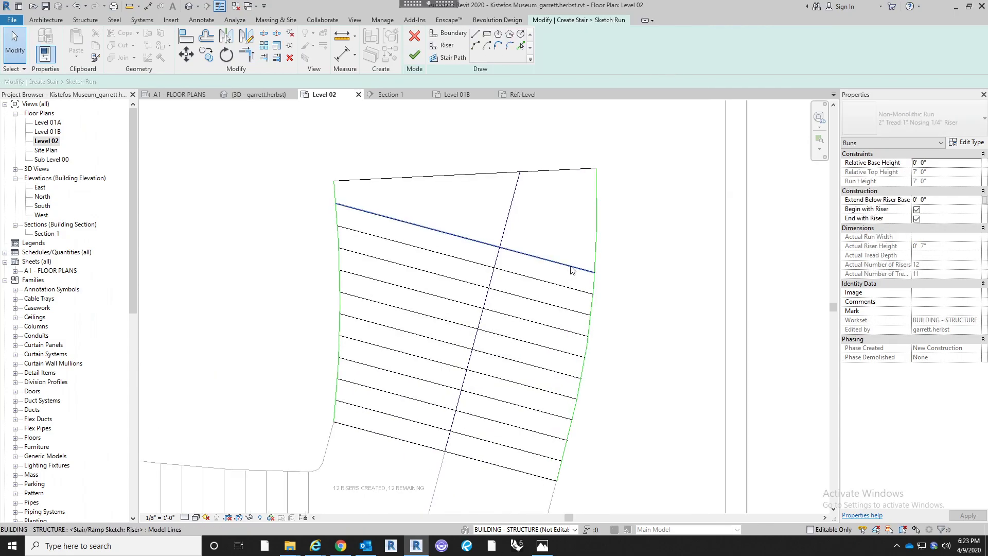
left_click(569, 267)
mouse_move(595, 273)
left_mouse_down()
mouse_move(596, 192)
mouse_move(596, 202)
left_mouse_up()
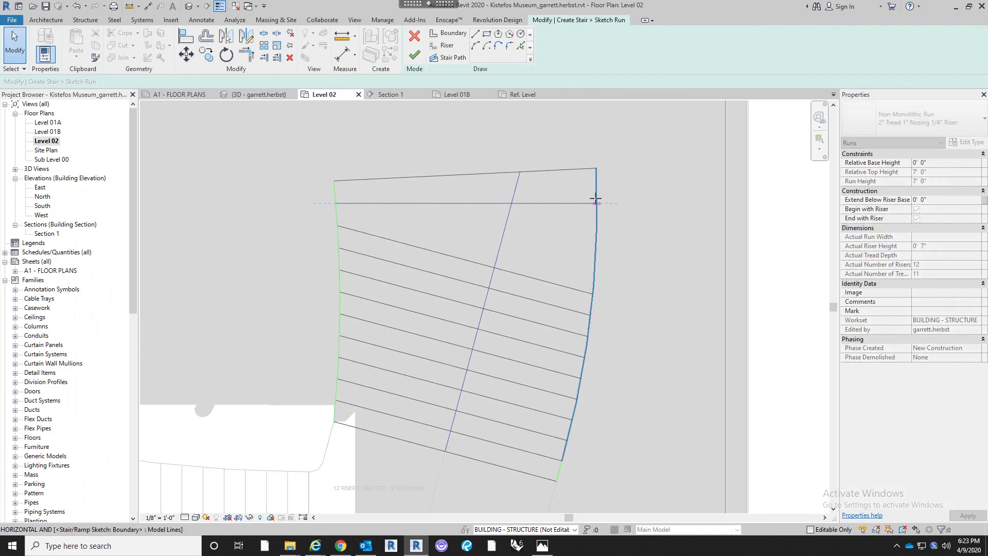
left_click(592, 292)
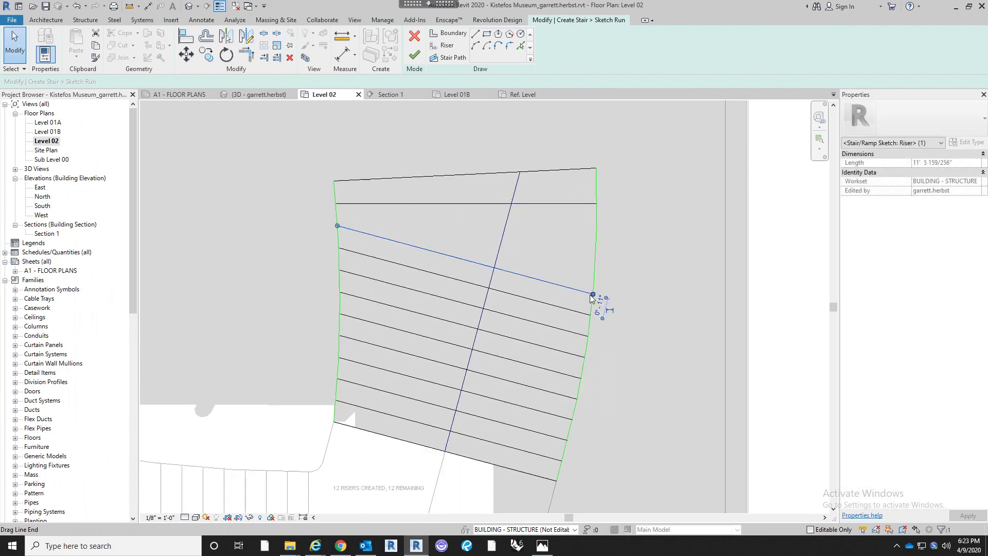
left_click_drag(597, 228, 597, 238)
Fan out the fourth, fifth and sixth risers by moving their outer ends progressively along the outer arc
left_click(575, 310)
left_click(575, 310)
left_click_drag(585, 308, 595, 280)
left_click(578, 309)
left_click(575, 334)
left_click_drag(588, 337, 590, 315)
left_click(570, 352)
left_click_drag(585, 355, 586, 346)
key("Escape")
scroll(589, 335, "down", 2)
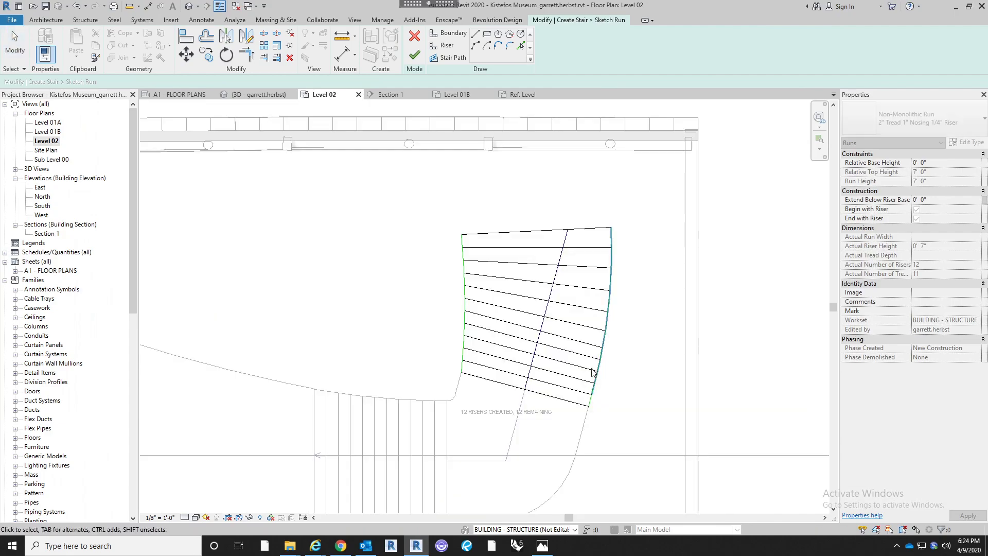
Swing the outer end of the seventh riser along the outer arc toward the far riser
scroll(592, 323, "up", 4)
left_click(602, 319)
left_click_drag(614, 322, 616, 315)
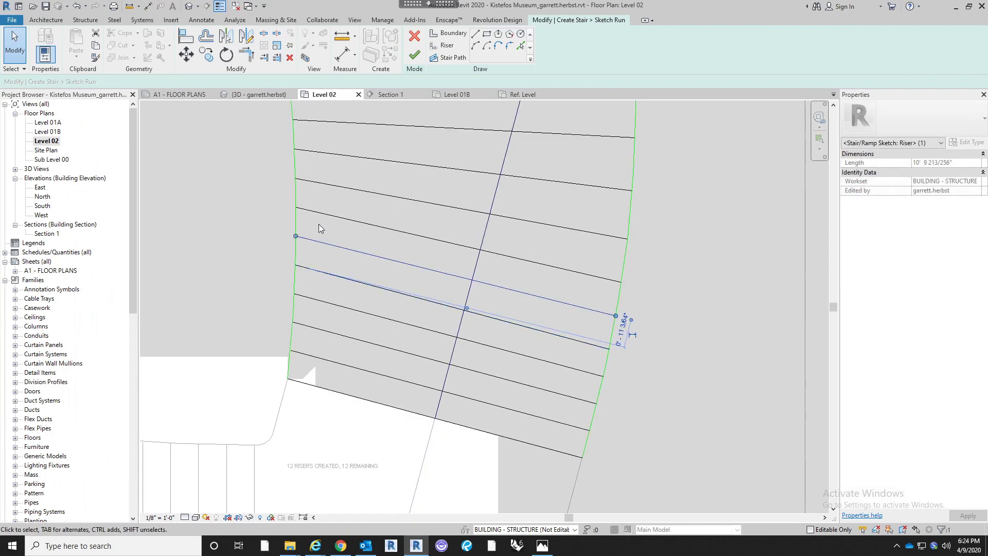
left_click(331, 275)
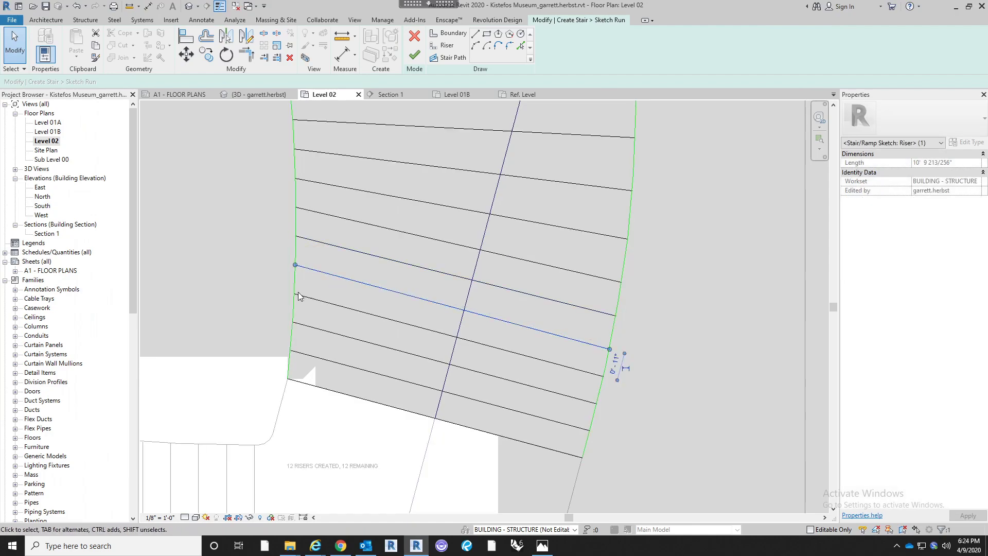
left_click(622, 309)
scroll(621, 309, "down", 3)
middle_click_drag(606, 309, 674, 360)
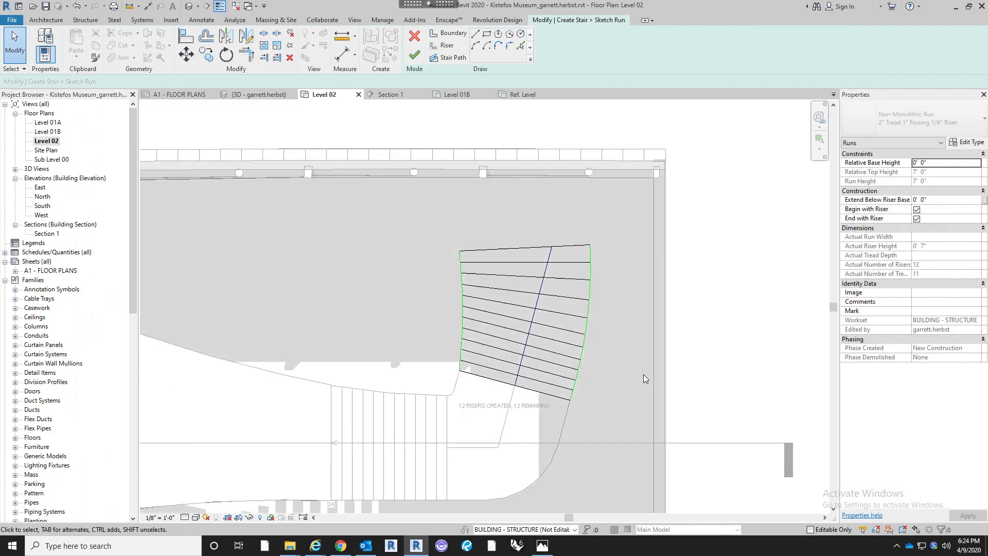
Nudge the outer ends of the sixth and fifth risers farther along the outer arc to even out the tread spacing
scroll(580, 340, "up", 3)
left_click(586, 337)
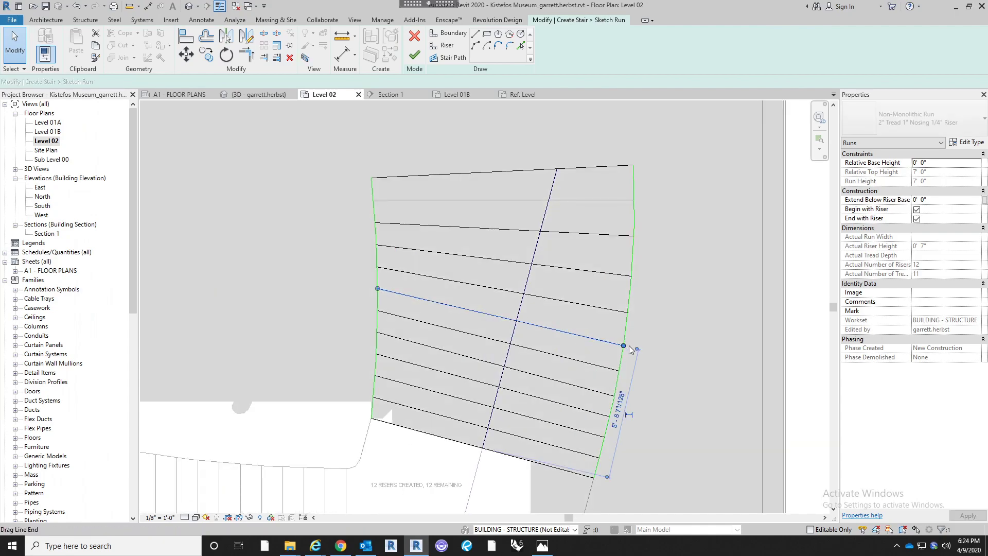
left_click_drag(624, 345, 625, 340)
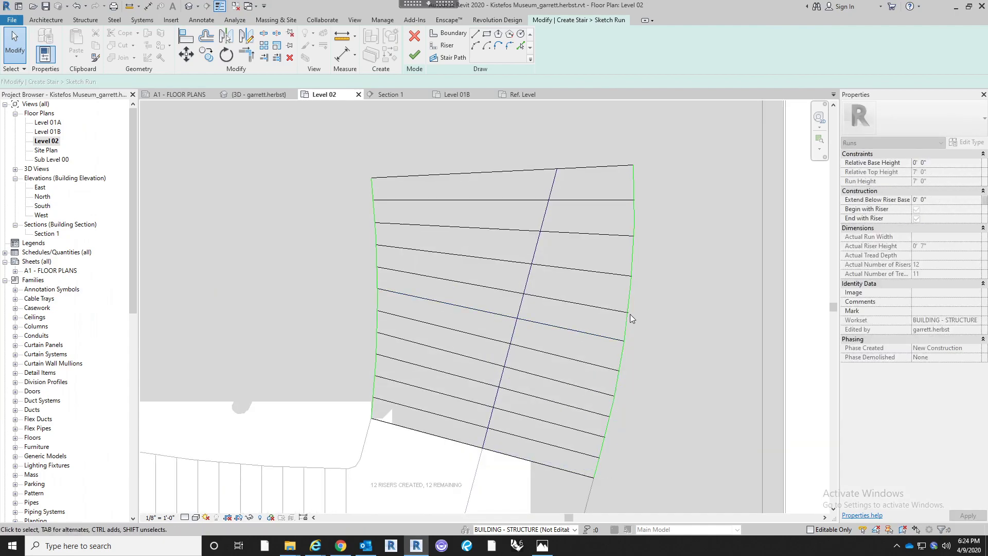
scroll(638, 332, "up", 3)
left_click(626, 325)
left_click_drag(631, 326, 646, 317)
left_click(665, 314)
Nudge the outer end of the fourth riser along the outer arc and finish the run sketch and stair edit
scroll(665, 314, "down", 3)
scroll(697, 316, "up", 2)
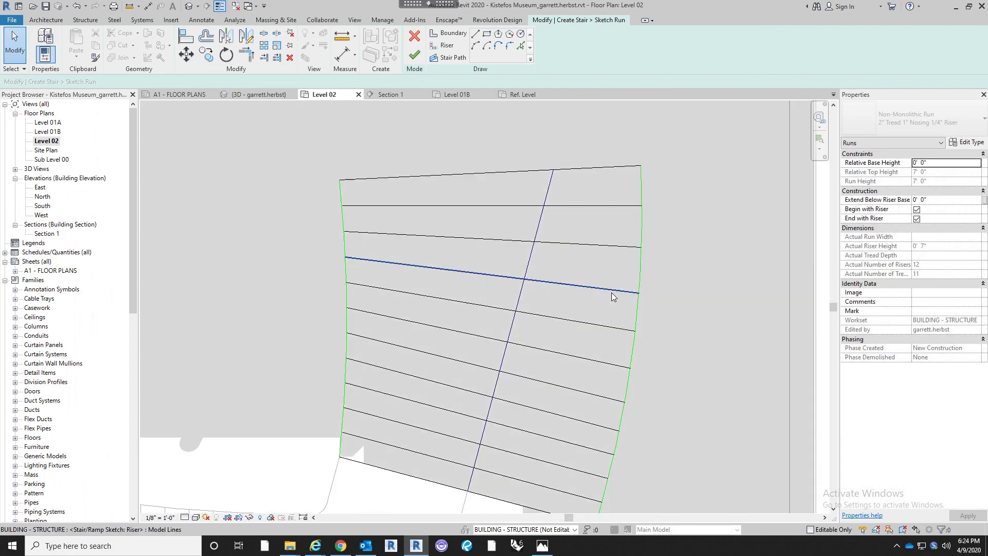
left_click(639, 290)
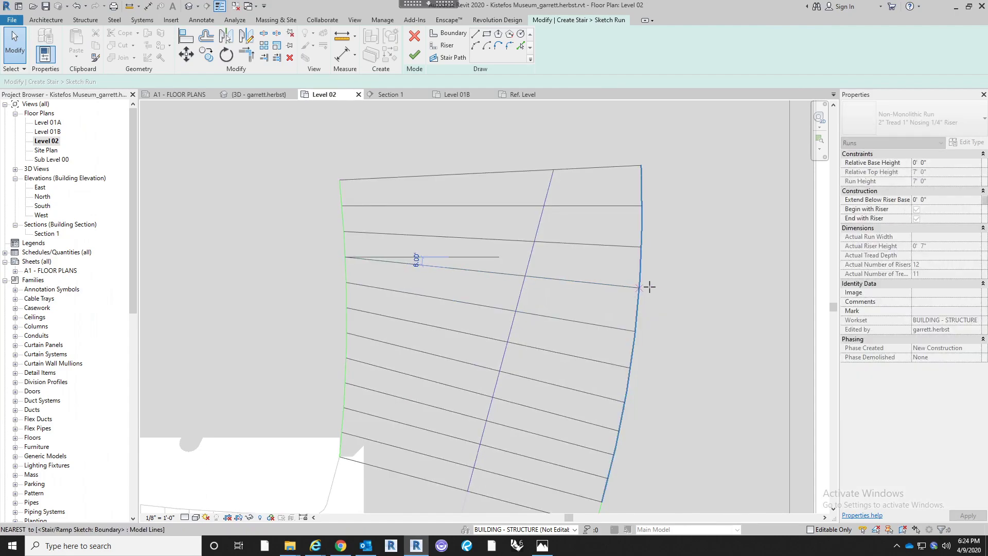
left_click(669, 284)
scroll(669, 284, "down", 3)
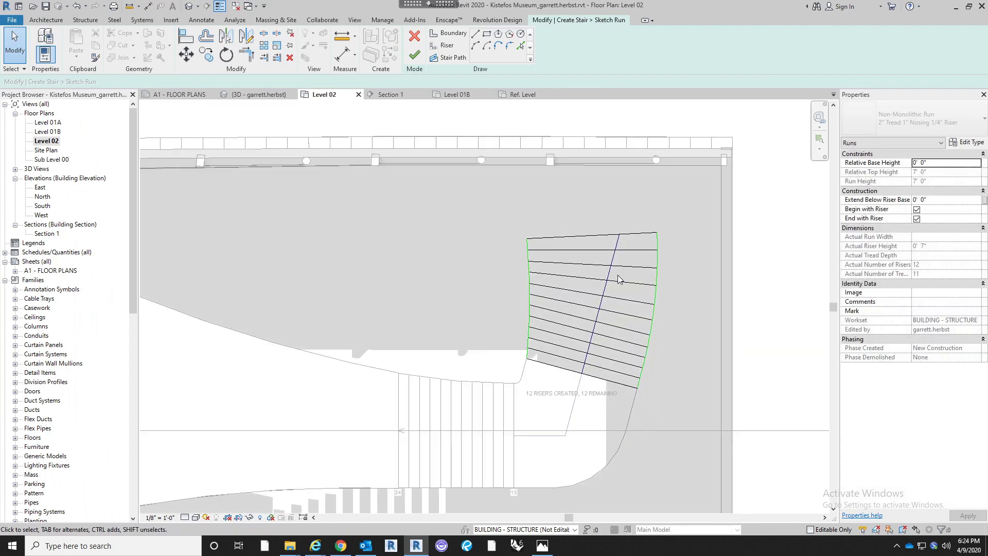
left_click(418, 56)
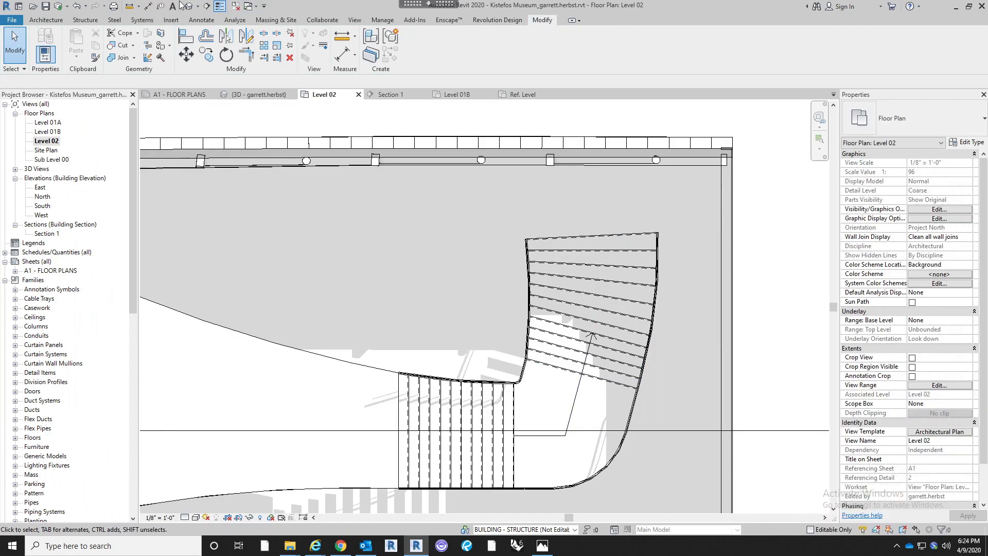
Examine the reshaped stair, its railings and the curved floor edge from several angles in the 3D view
left_click(258, 95)
scroll(551, 399, "up", 5)
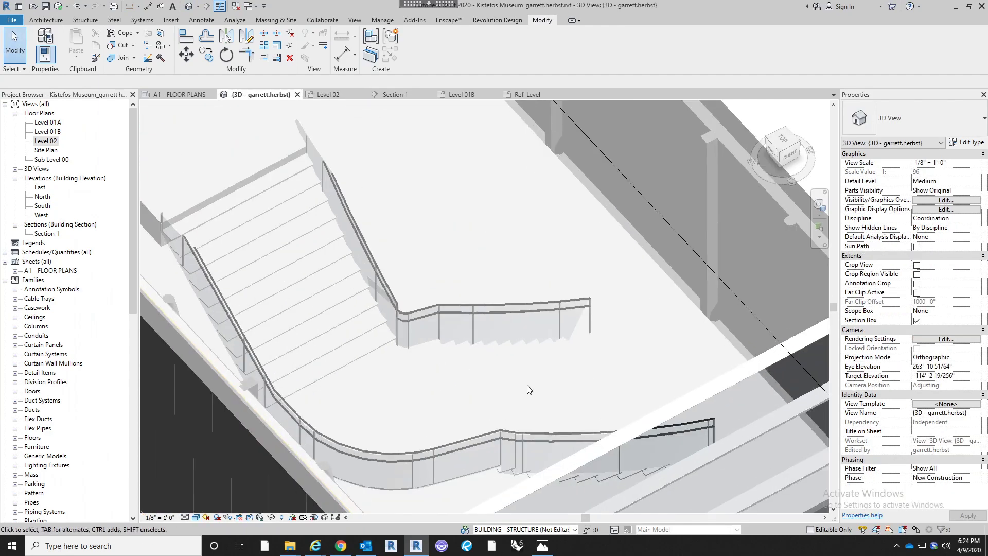
scroll(638, 288, "down", 3)
middle_click_drag(672, 368, 523, 408, "shift")
middle_click_drag(503, 333, 440, 300, "shift")
scroll(440, 298, "down", 3)
scroll(470, 304, "up", 3)
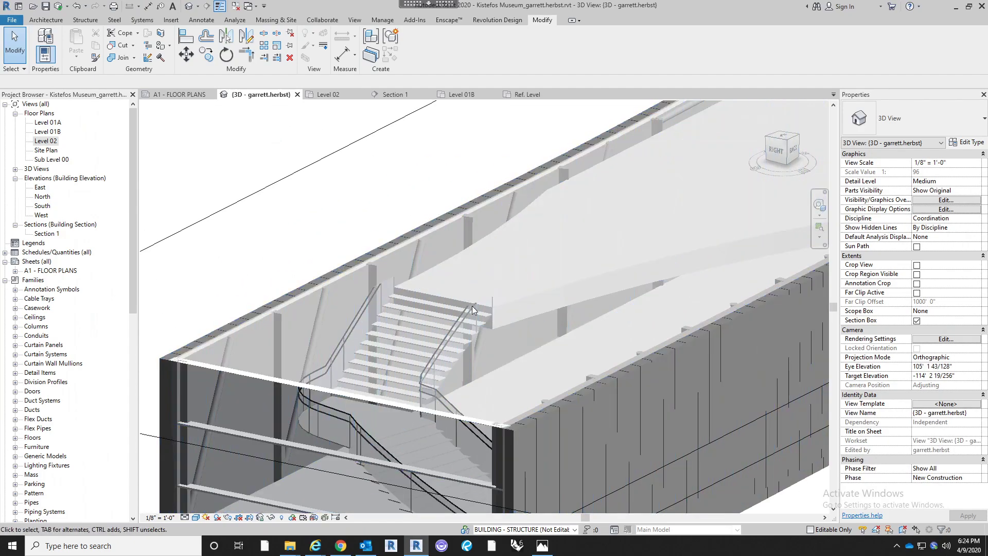
scroll(400, 268, "down", 3)
left_click(348, 236)
scroll(348, 236, "down", 4)
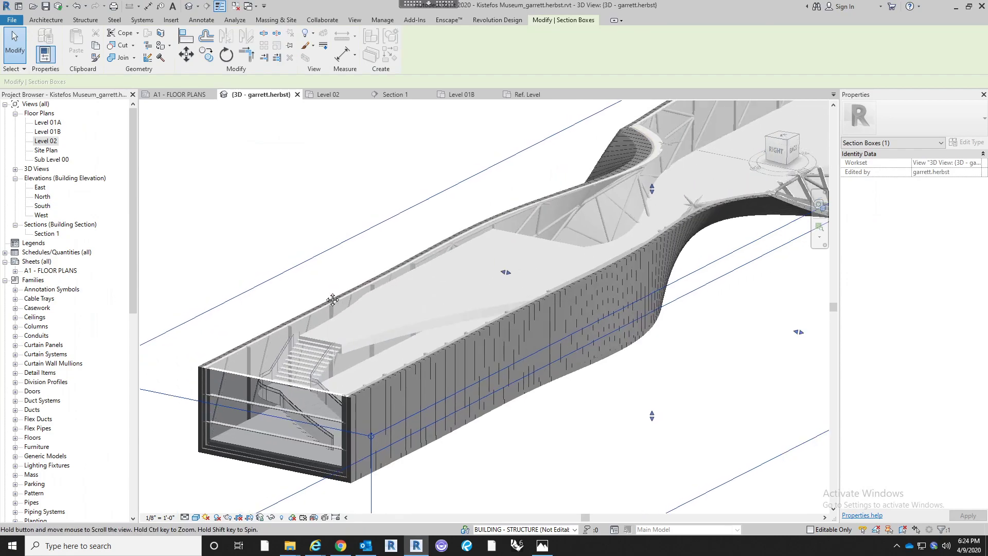
left_click_drag(445, 260, 511, 373)
left_click(489, 406)
scroll(252, 356, "up", 3)
middle_click_drag(257, 352, 298, 373, "shift")
scroll(231, 324, "up", 3)
scroll(372, 379, "down", 3)
middle_click_drag(372, 382, 380, 307, "shift")
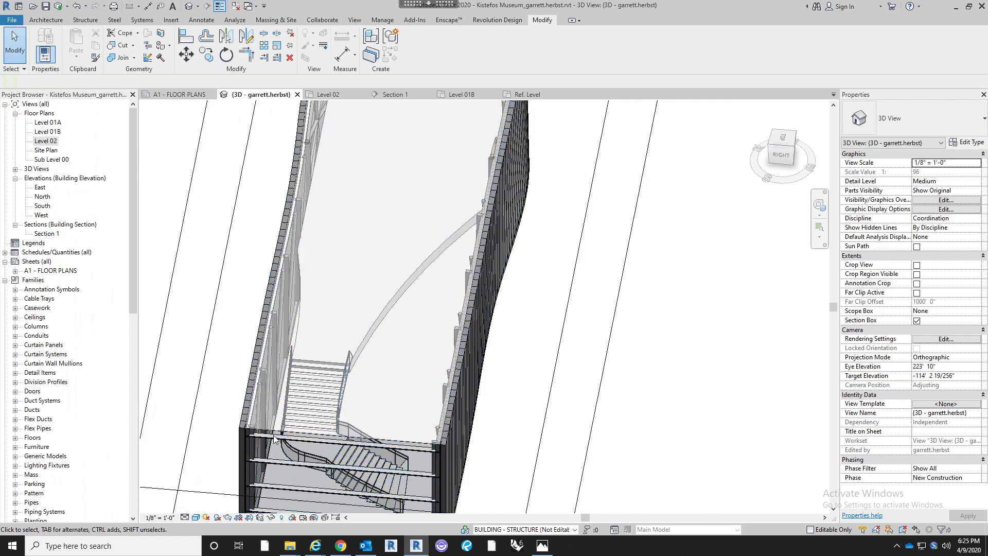
Start a new railing path in the Level 02 plan using the Kistefos Glass Railing type
double_click(42, 145)
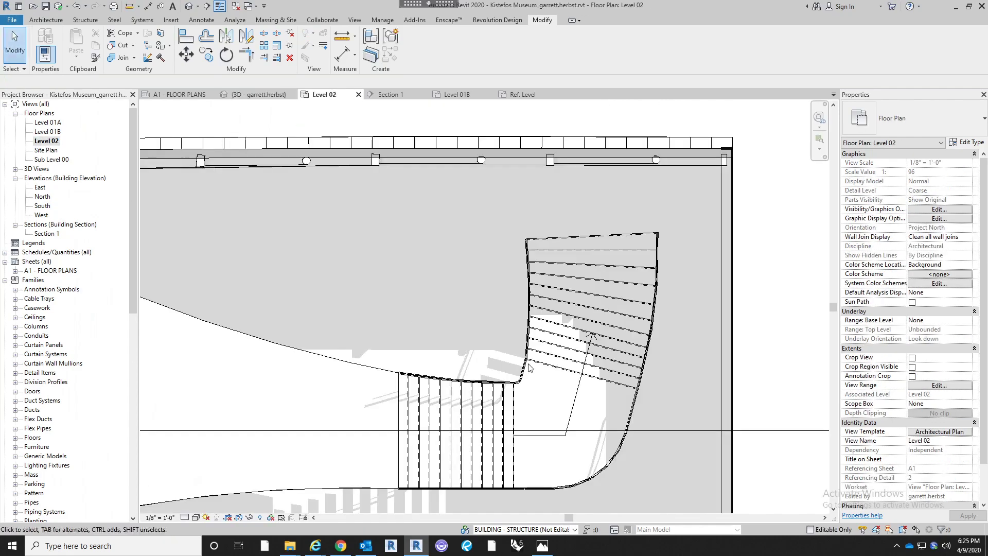
scroll(415, 332, "down", 1)
middle_click_drag(444, 335, 723, 320)
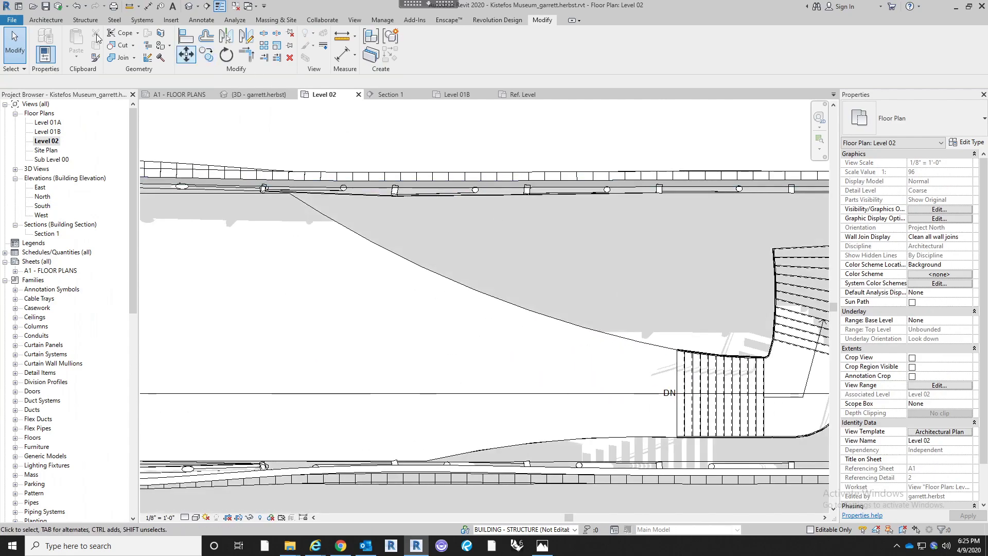
left_click(47, 20)
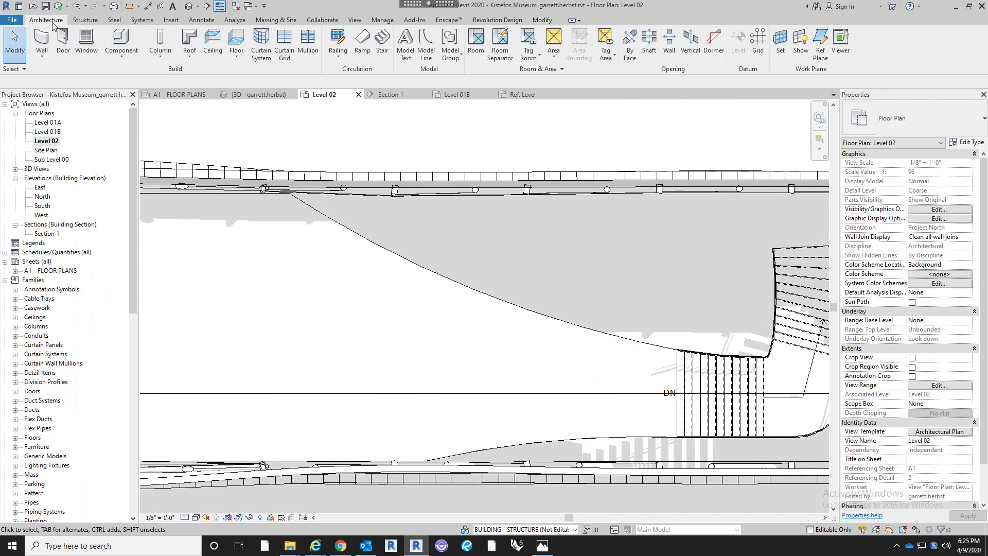
left_click(338, 49)
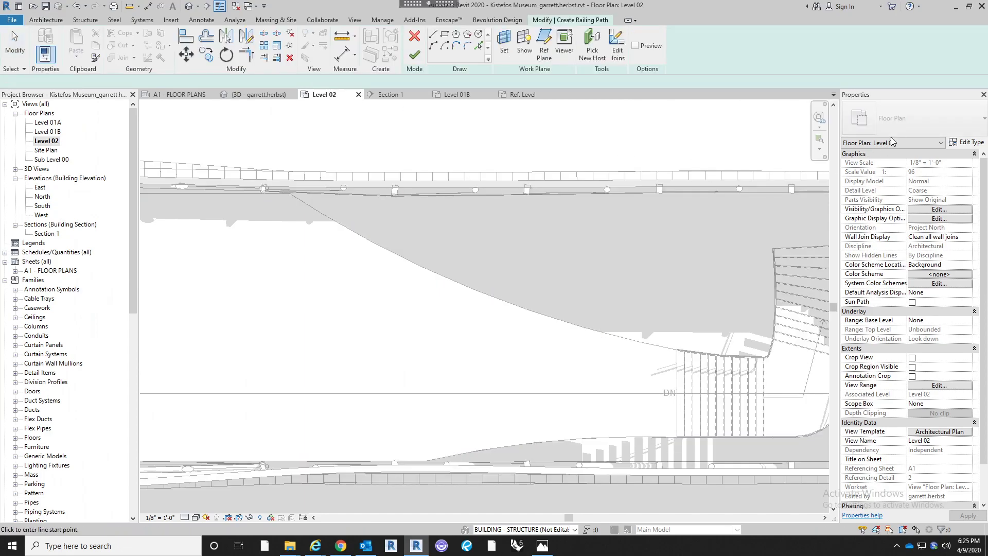
left_click(903, 123)
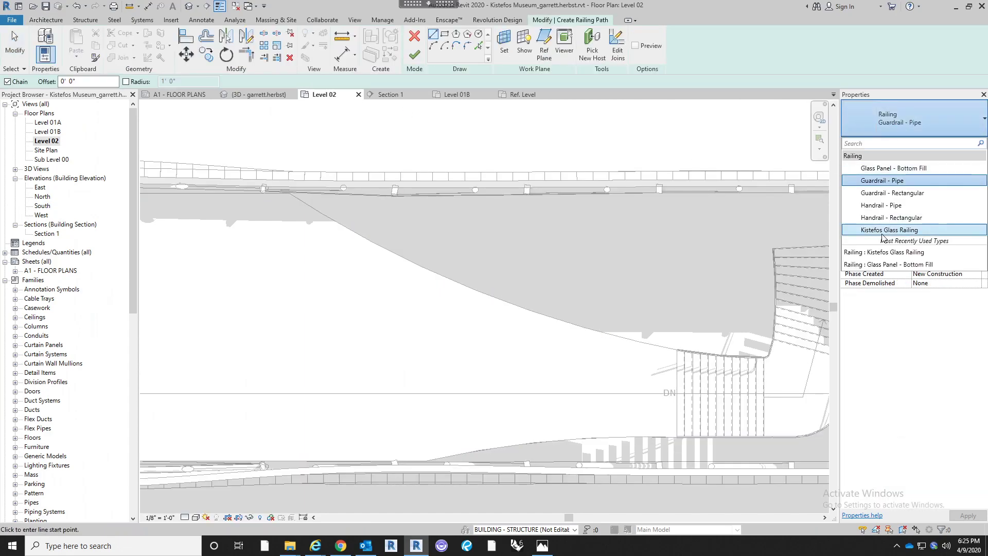
left_click(886, 230)
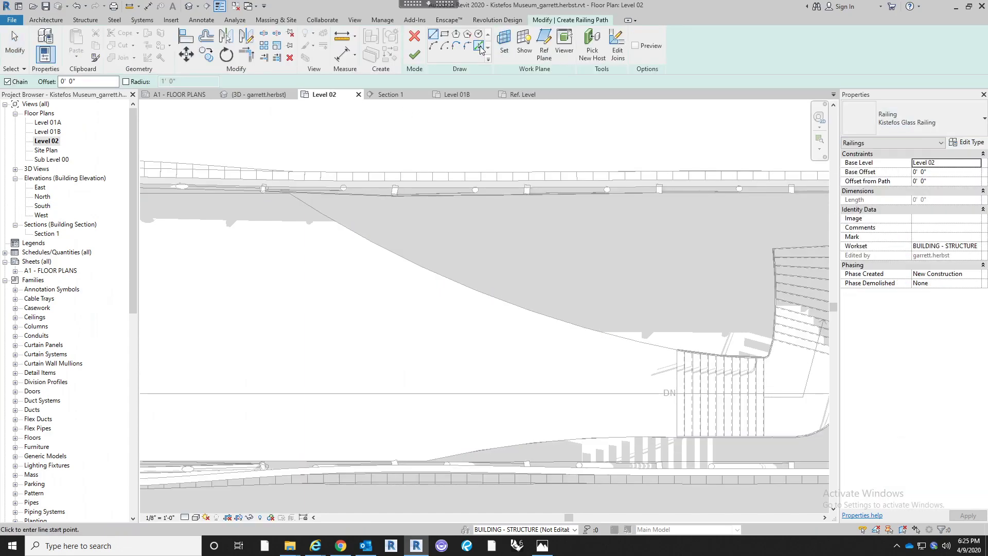
Use the long curved floor edge leading to the stair as the railing path, without the shorter opposite edge, and finish the railing
left_click(478, 46)
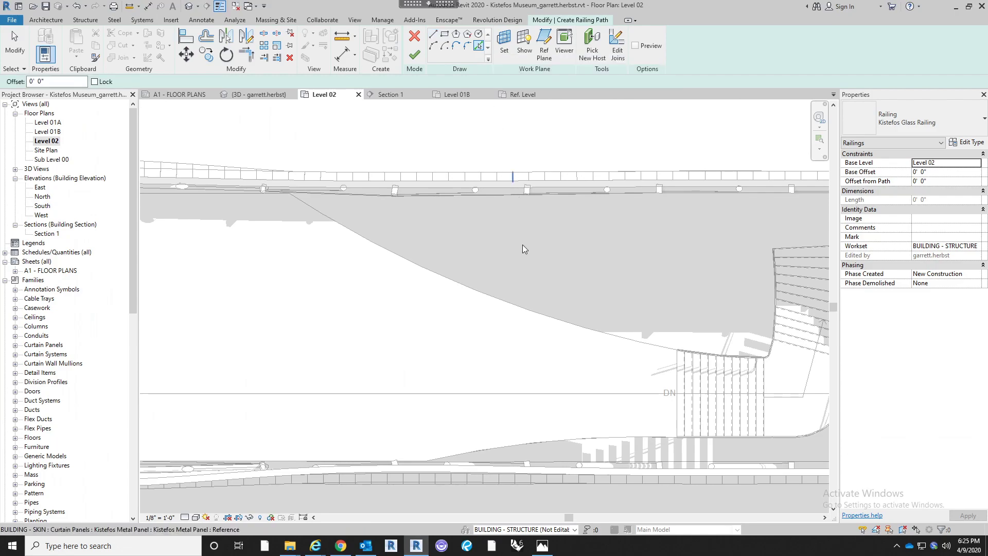
left_click(533, 315)
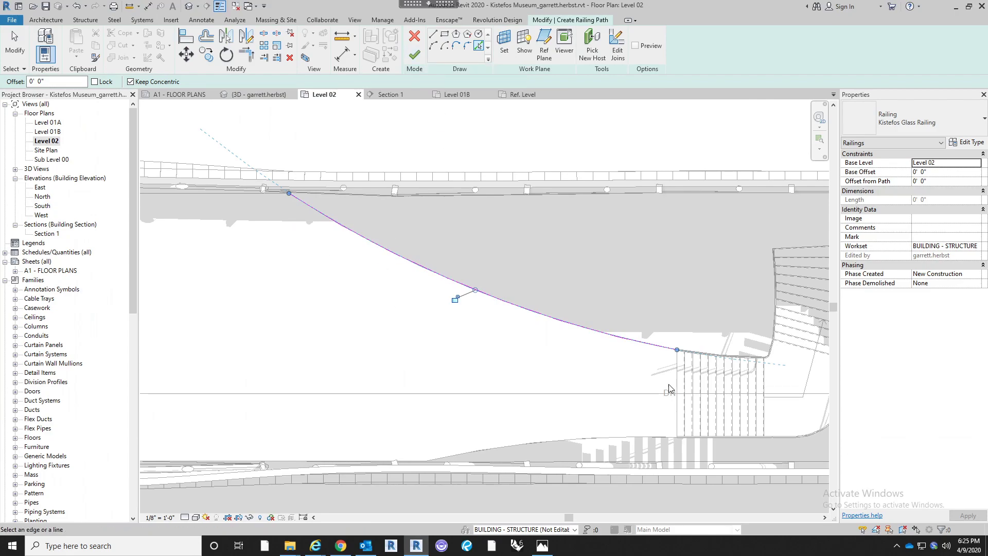
left_click(651, 435)
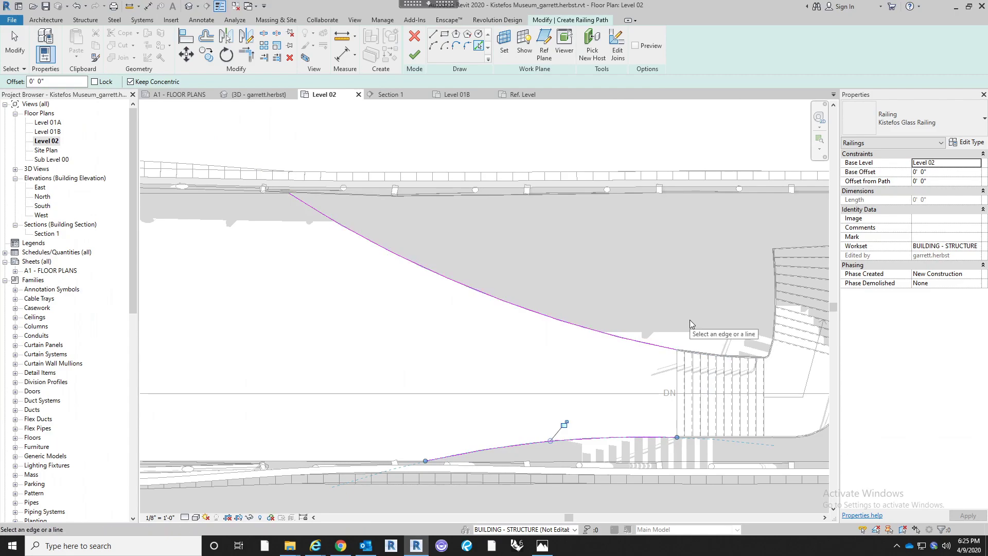
key("ctrl+z")
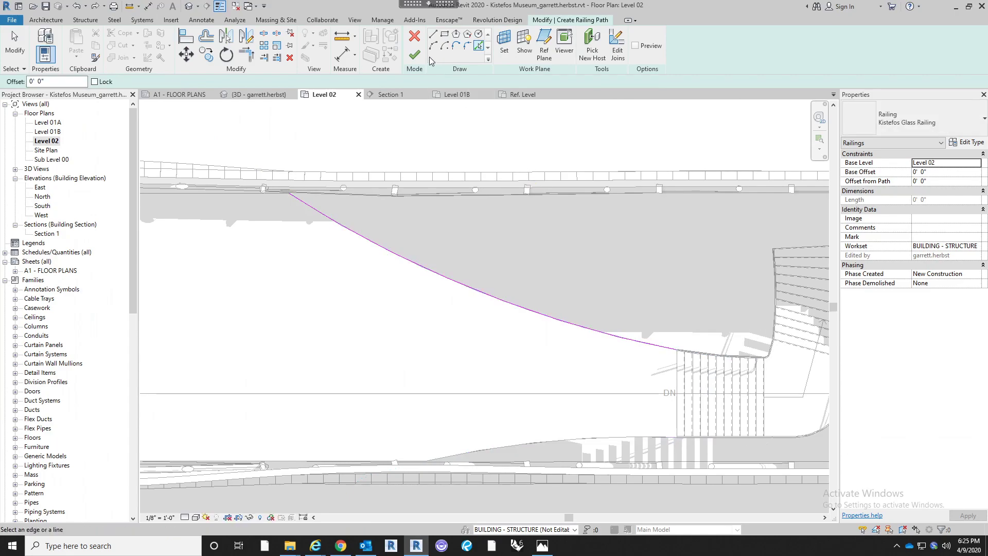
left_click(415, 56)
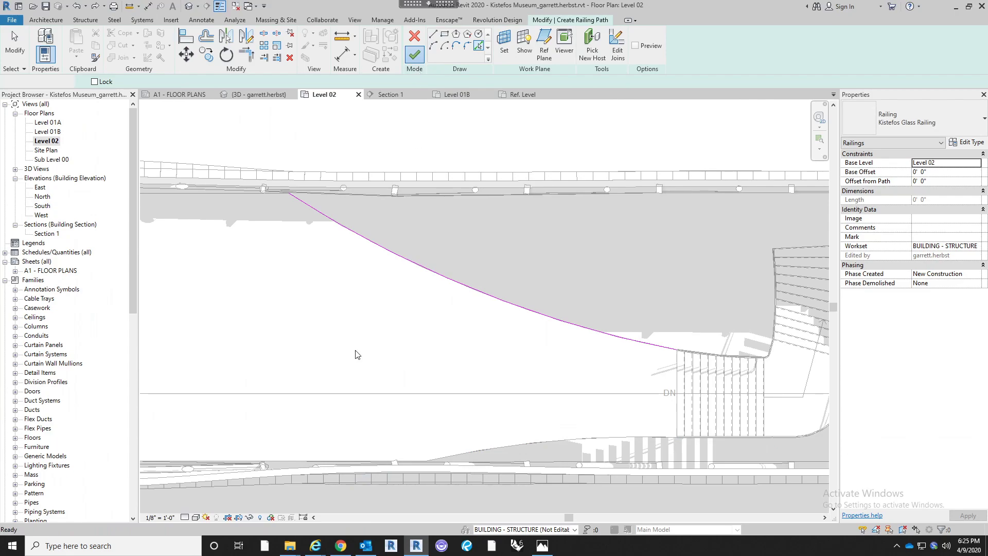
left_click(411, 374)
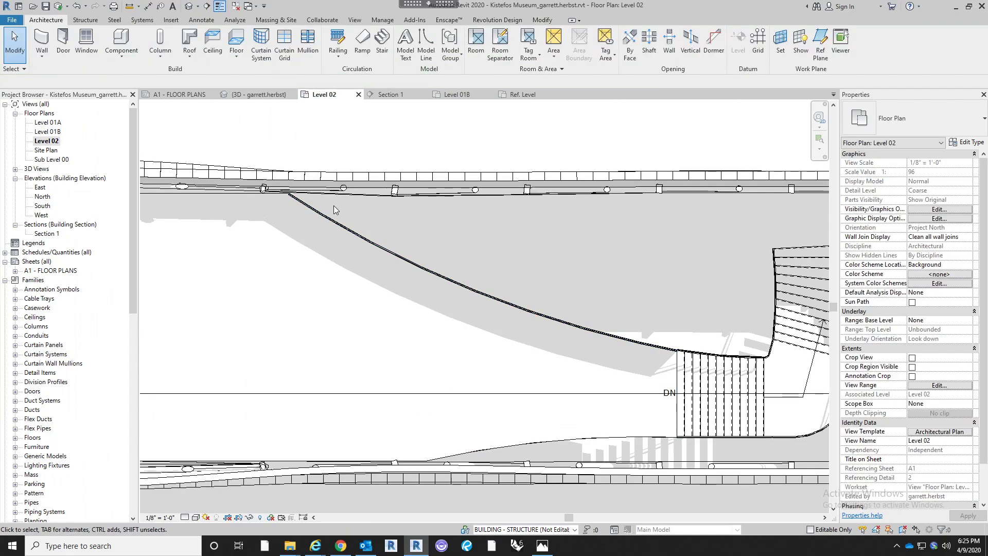
Create a second Kistefos Glass Railing along the shorter curved floor edge on the opposite side of the stair opening
left_click(335, 41)
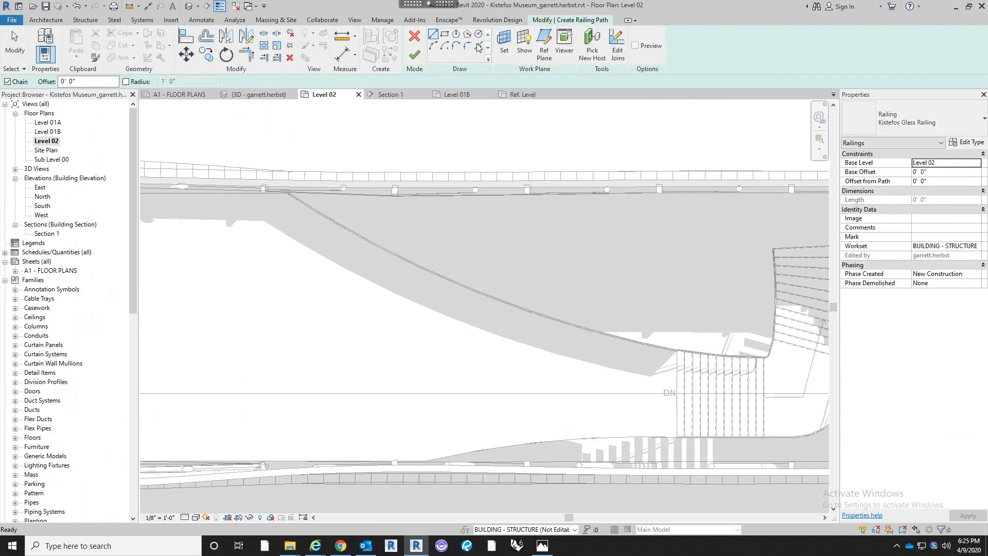
left_click(649, 439)
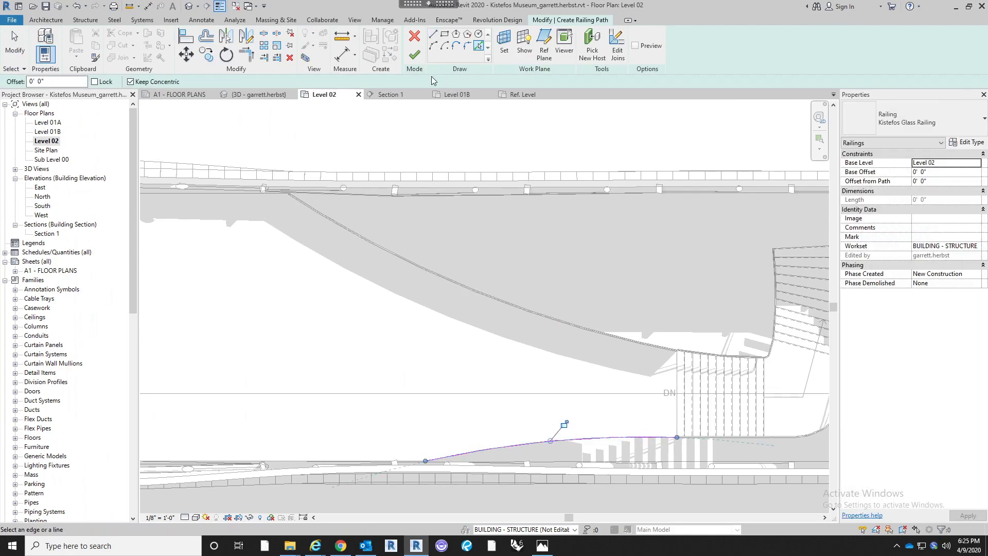
left_click(415, 55)
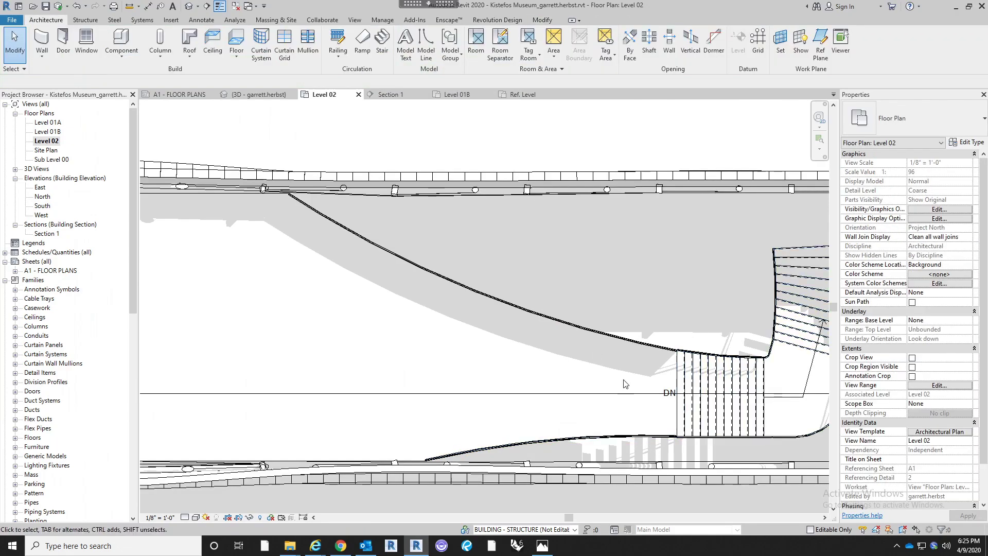
Flip the long curved railing's direction to compare how its end lines up with the adjoining stair railing
scroll(650, 356, "up", 4)
scroll(576, 408, "up", 2)
left_click(561, 396)
middle_click_drag(486, 439, 613, 419)
scroll(614, 420, "down", 4)
left_click(306, 265)
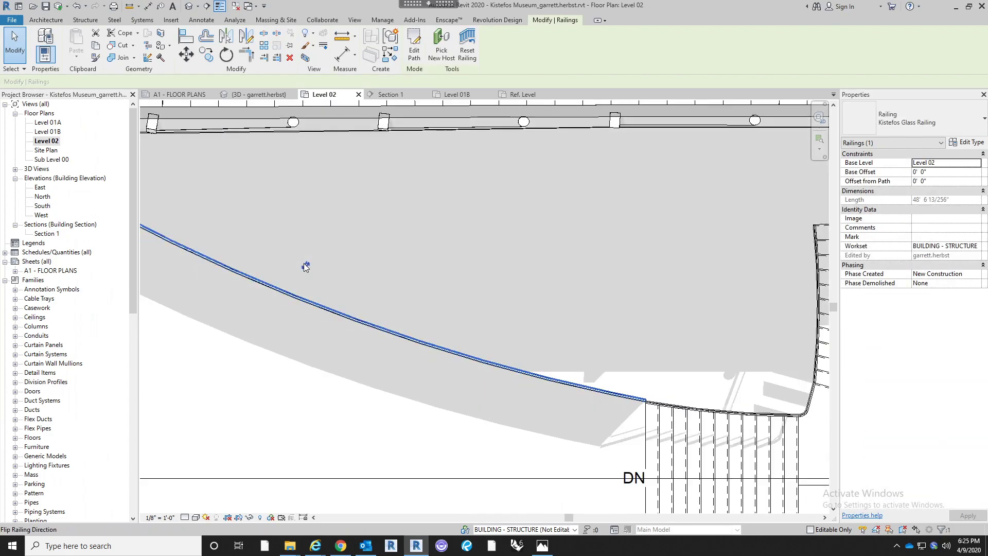
scroll(654, 383, "up", 5)
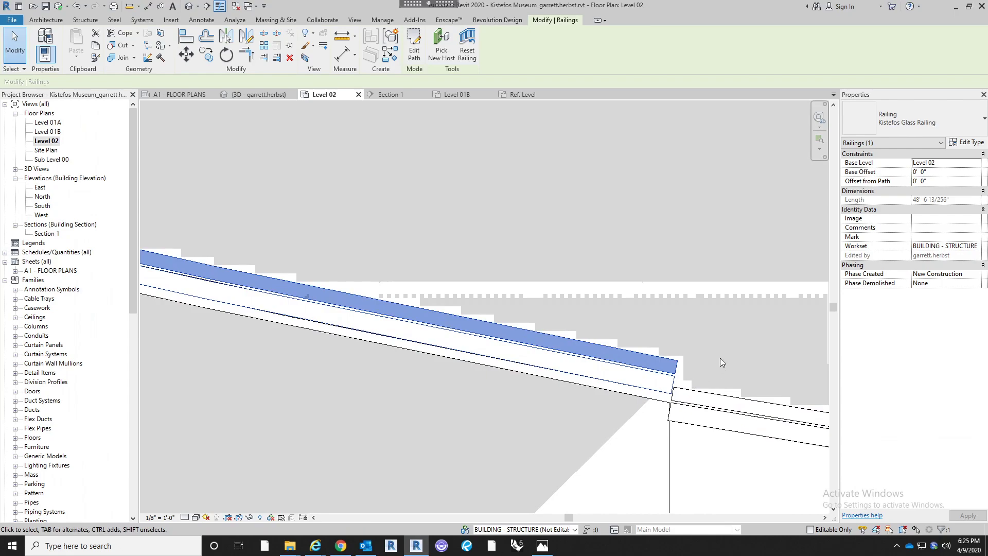
scroll(671, 372, "down", 5)
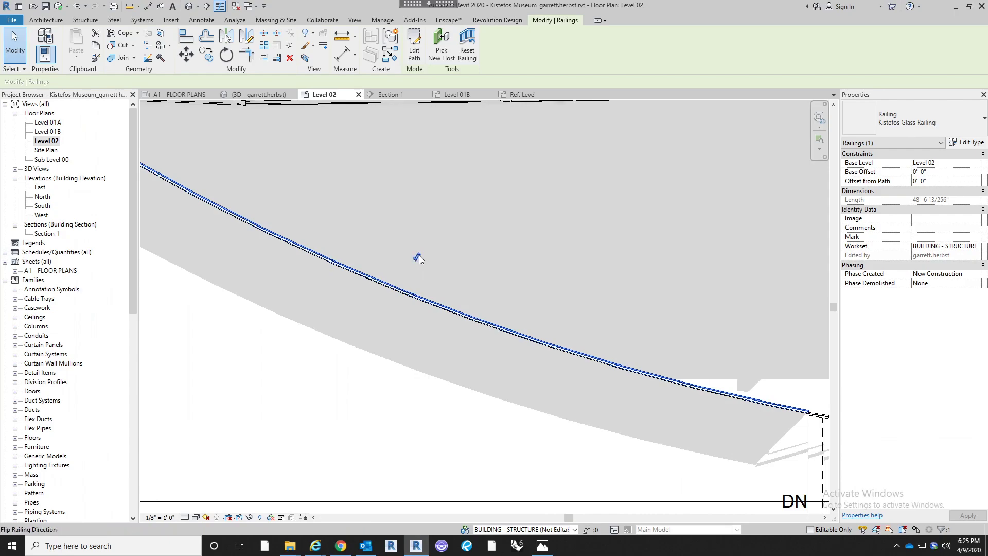
left_click(418, 257)
scroll(766, 390, "up", 5)
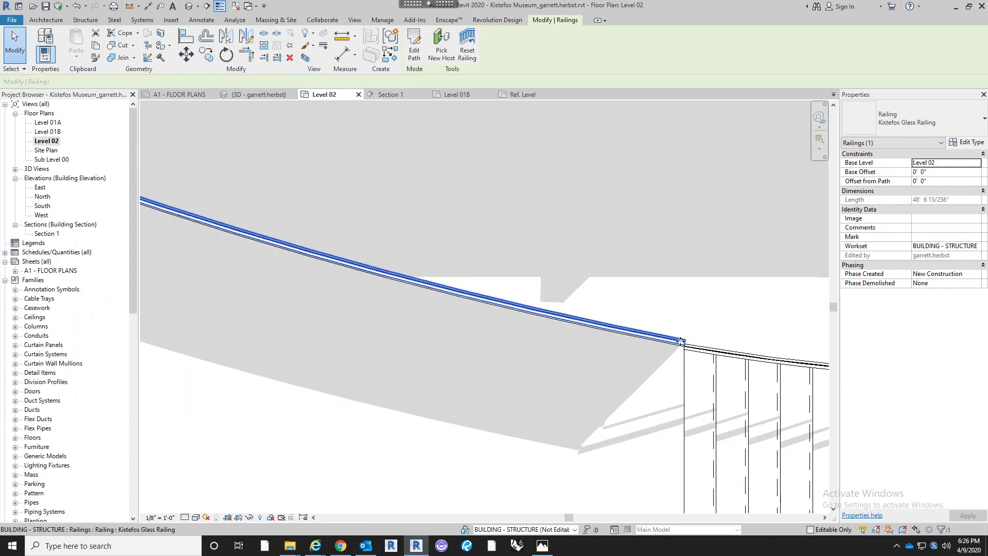
key("Escape")
Edit the long curved railing's path at the stair end, offset it by 1/2" without keeping a copy, and finish the sketch
scroll(630, 352, "up", 3)
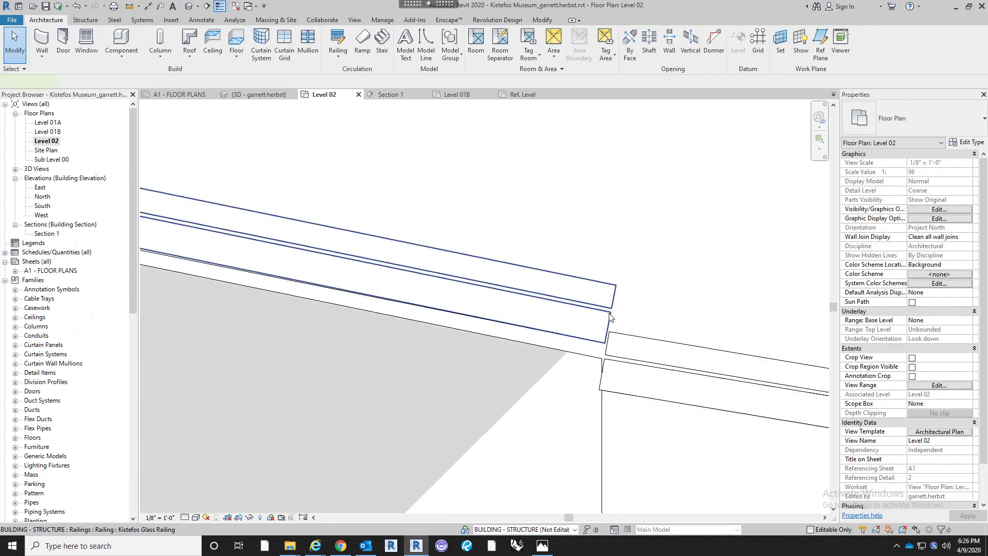
double_click(611, 319)
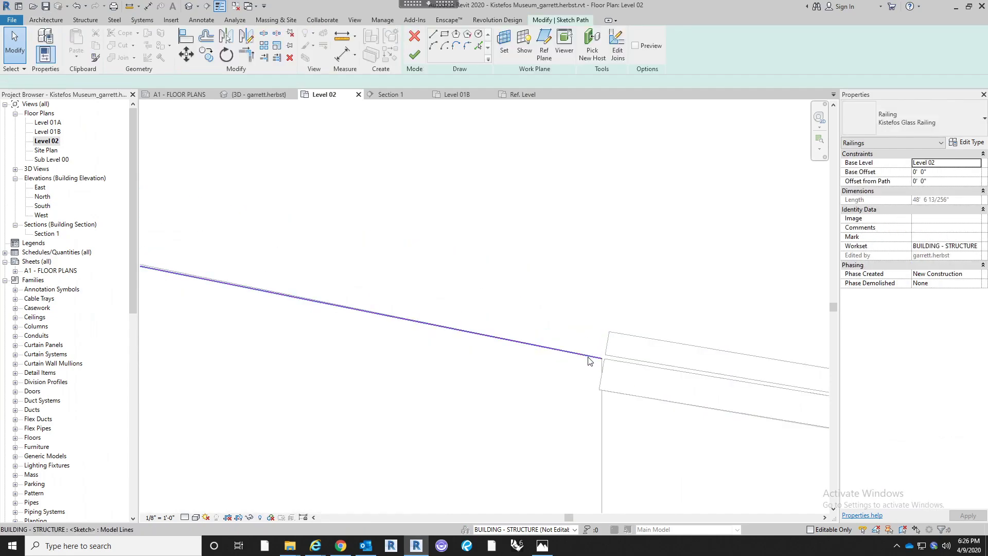
left_click(588, 361)
left_click(208, 36)
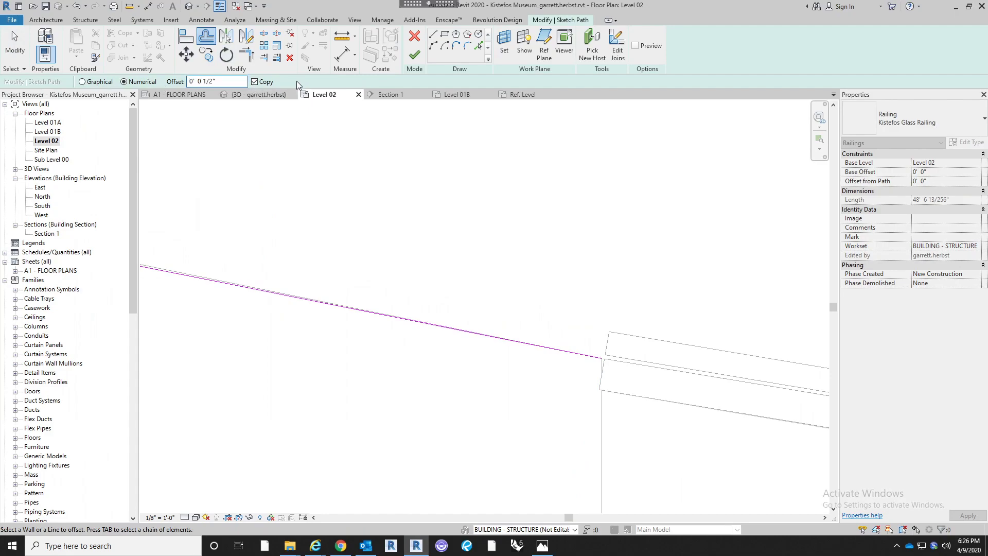
left_click(568, 359)
key("Escape")
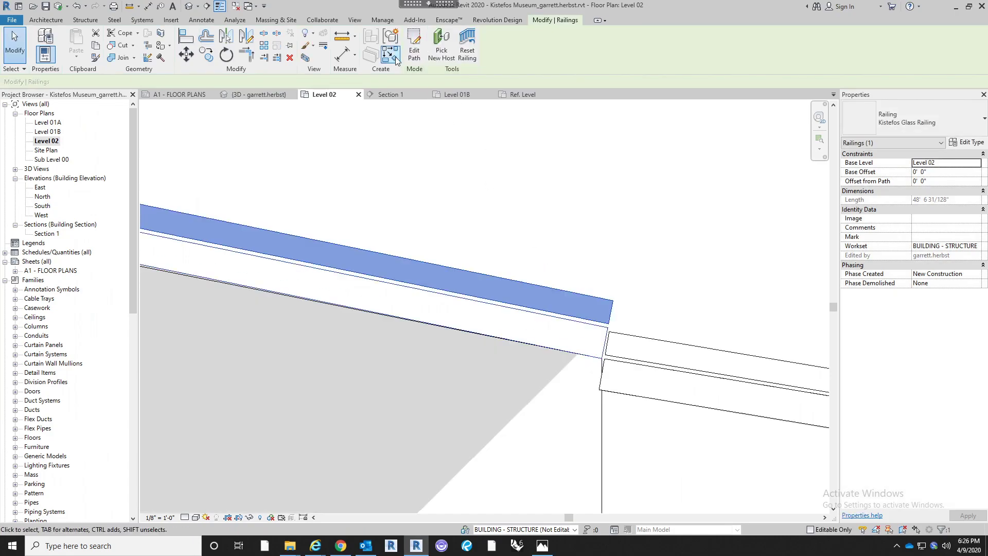
Reopen the long curved railing's path, offset it a further 1" toward the stair railing, and finish the sketch
left_click(414, 47)
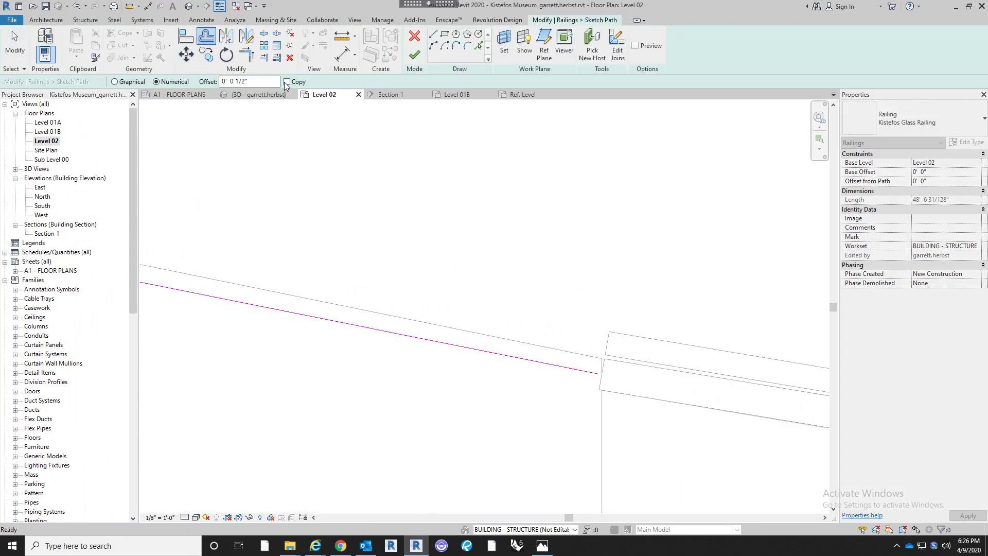
left_click_drag(252, 82, 190, 81)
type("1\"")
left_click(560, 374)
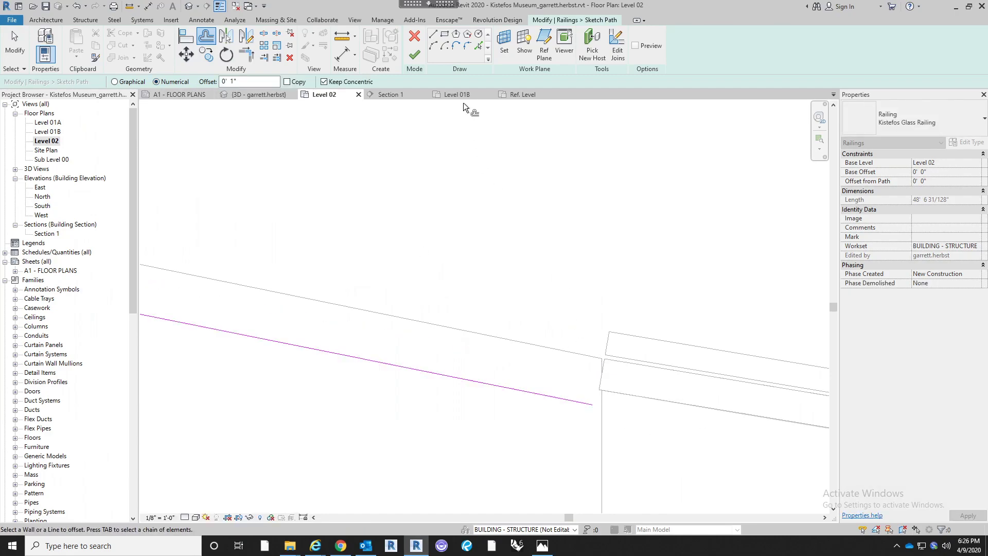
left_click(411, 59)
Flip the direction of the shorter curved railing on the opposite side of the stair
scroll(561, 231, "down", 8)
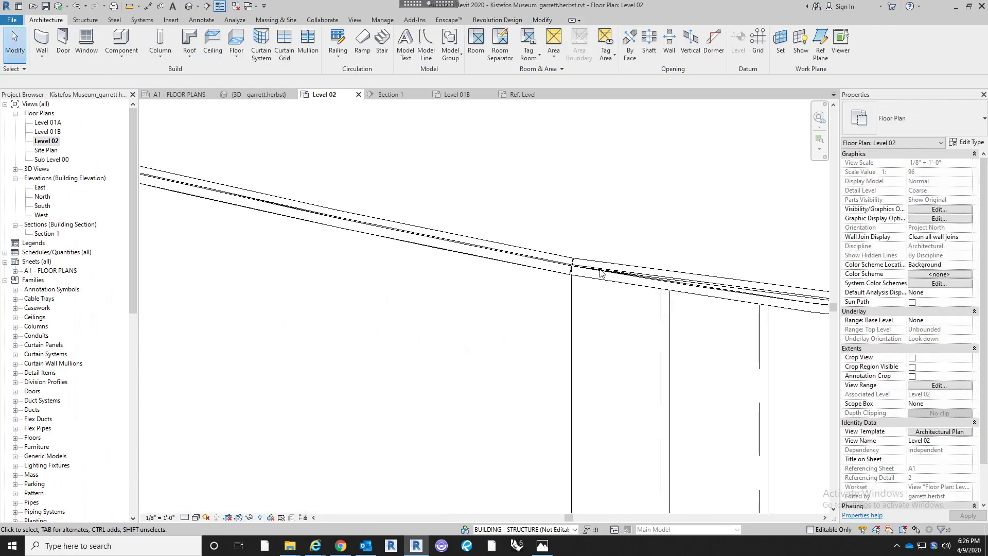
scroll(715, 175, "down", 3)
scroll(604, 220, "up", 6)
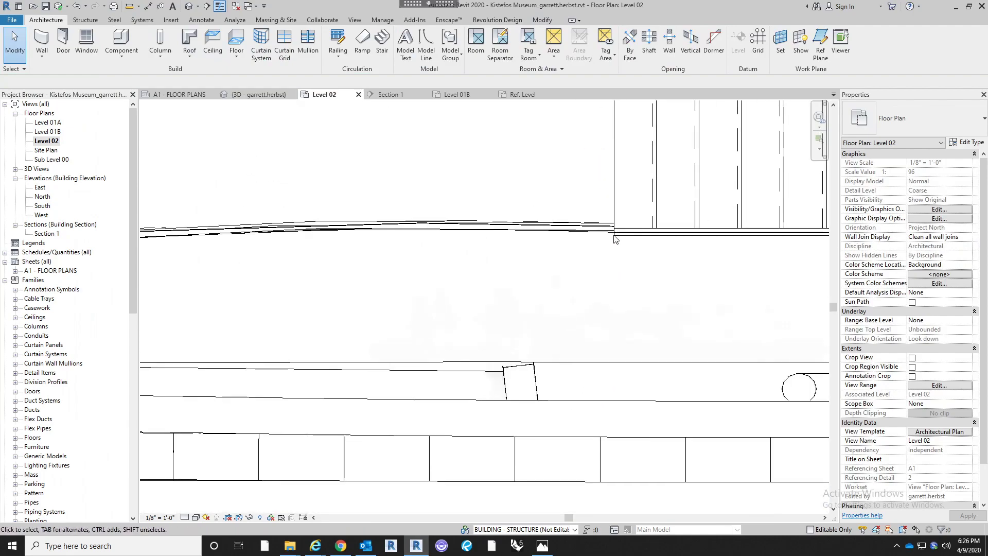
left_click(605, 220)
scroll(669, 254, "down", 3)
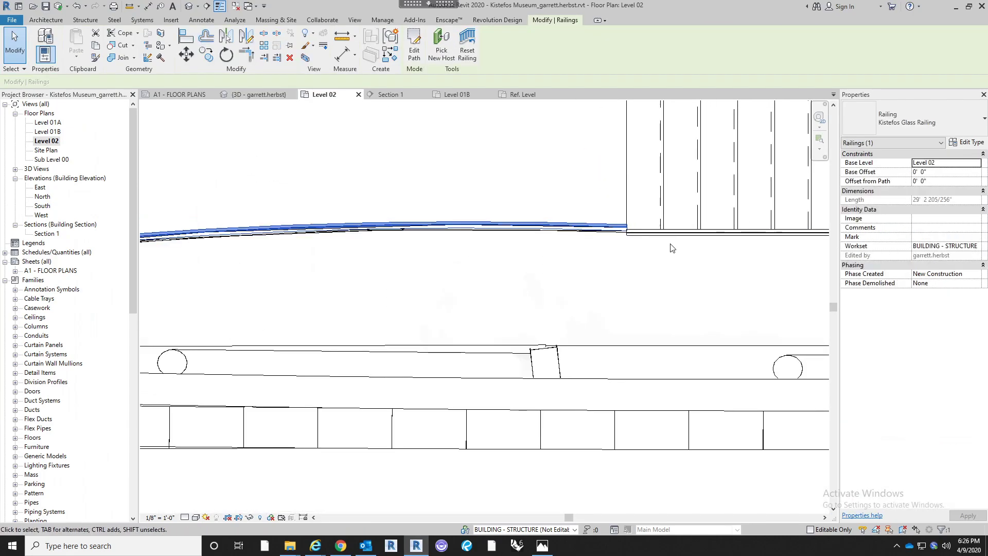
left_click(261, 276)
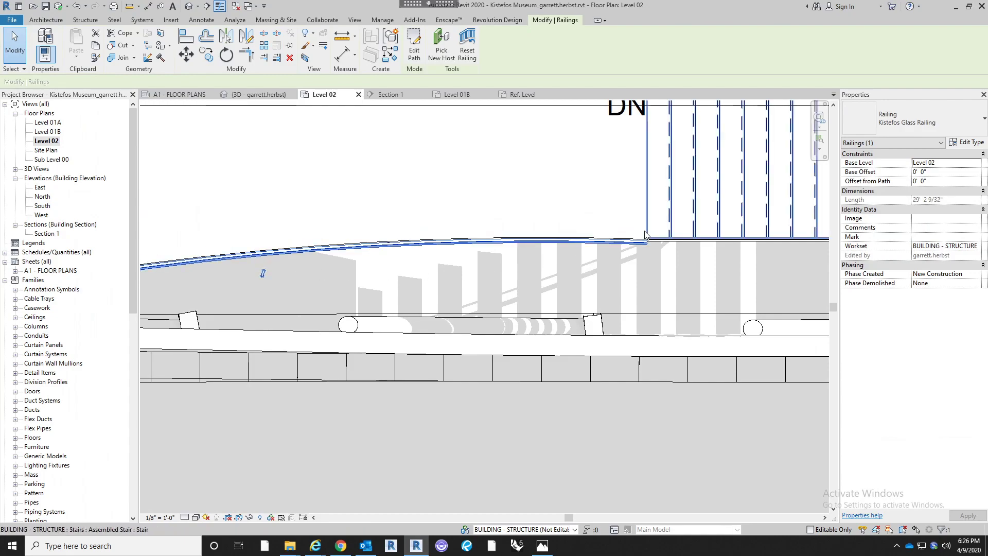
Offset the shorter curved railing's path by 1 1/2" to line up with the stair railing, and finish the sketch
scroll(646, 232, "up", 5)
left_click(414, 51)
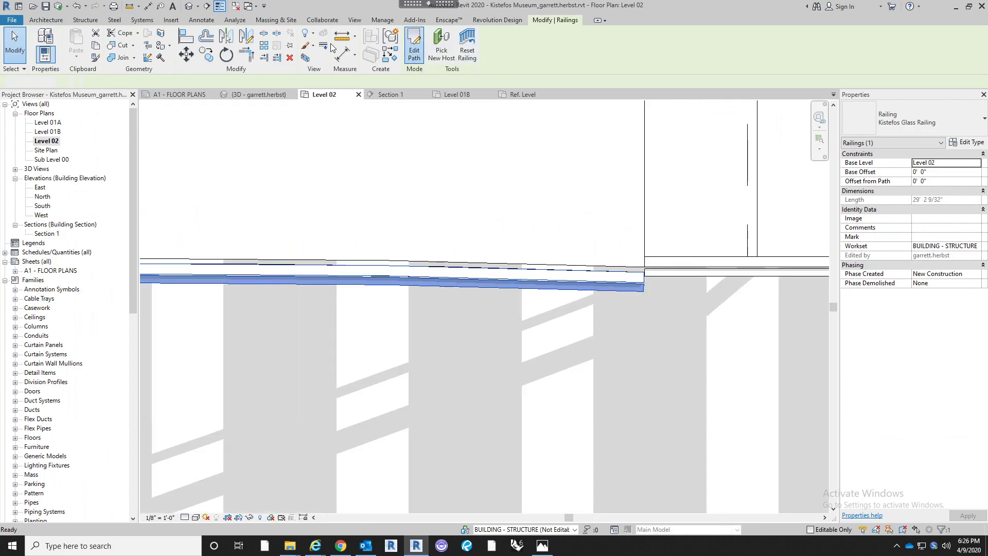
left_click(207, 37)
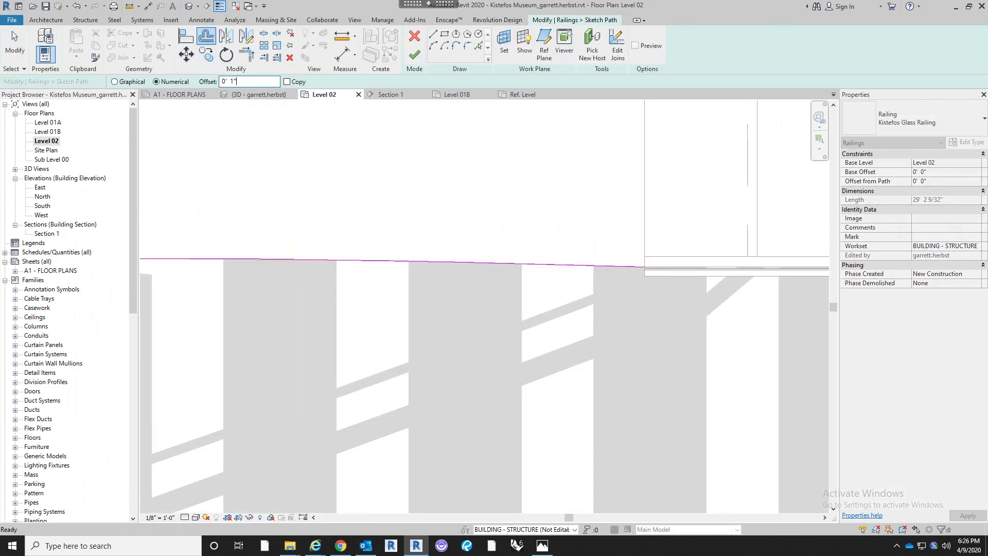
type("1/2")
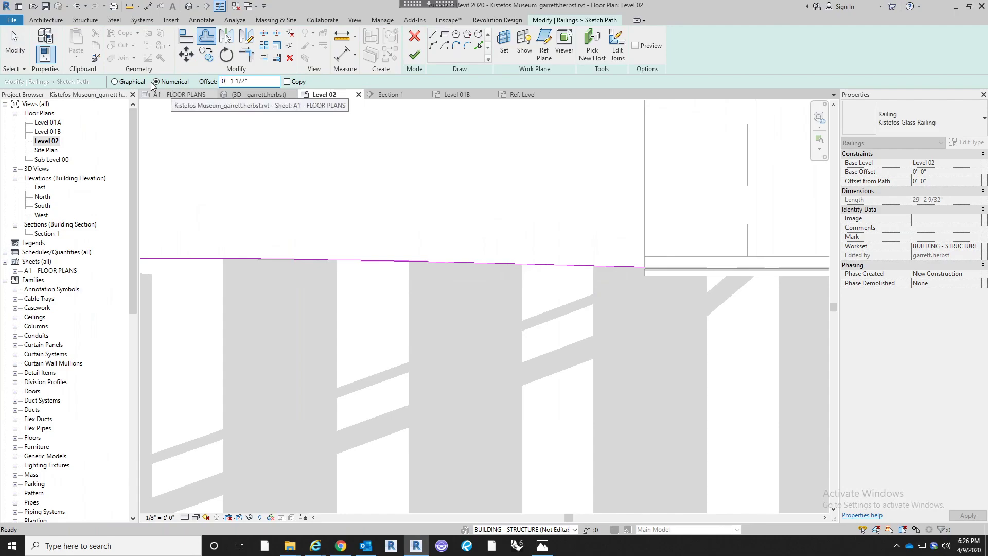
left_click(599, 263)
left_click(415, 54)
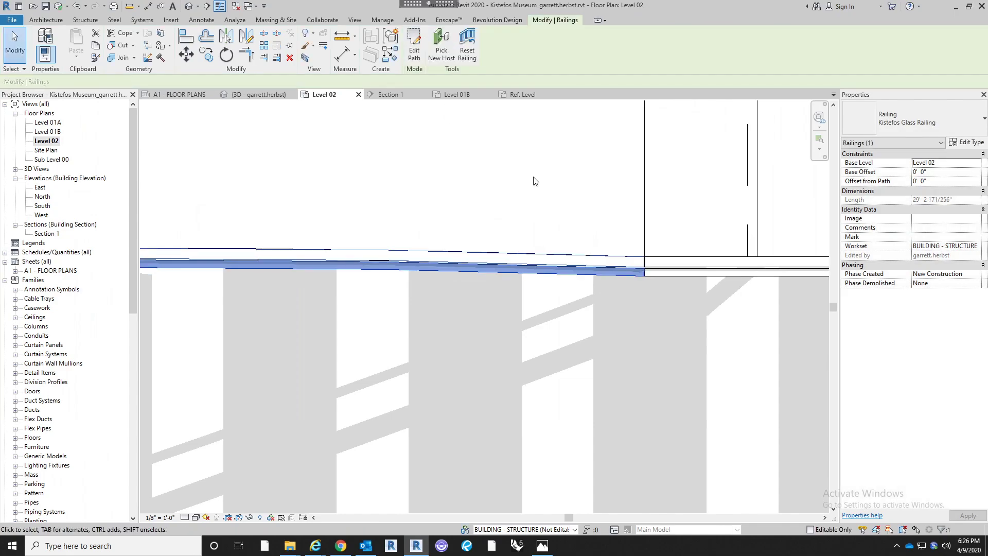
key("Escape")
Open the 3D view and examine how the curved floor railings meet the railings of the Level 02 stair
scroll(632, 230, "down", 4)
left_click(190, 7)
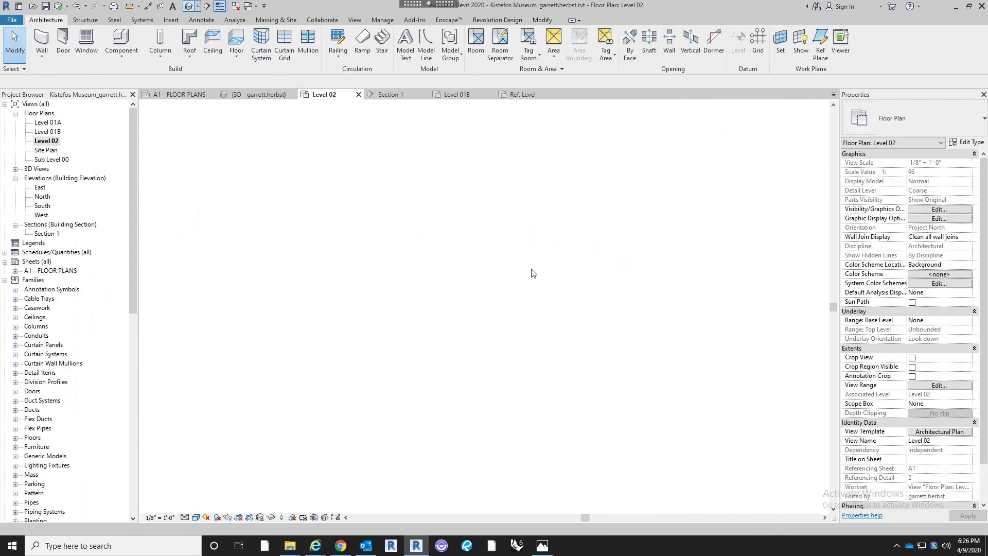
middle_click_drag(588, 319, 669, 328, "shift")
middle_click_drag(667, 325, 703, 392, "shift")
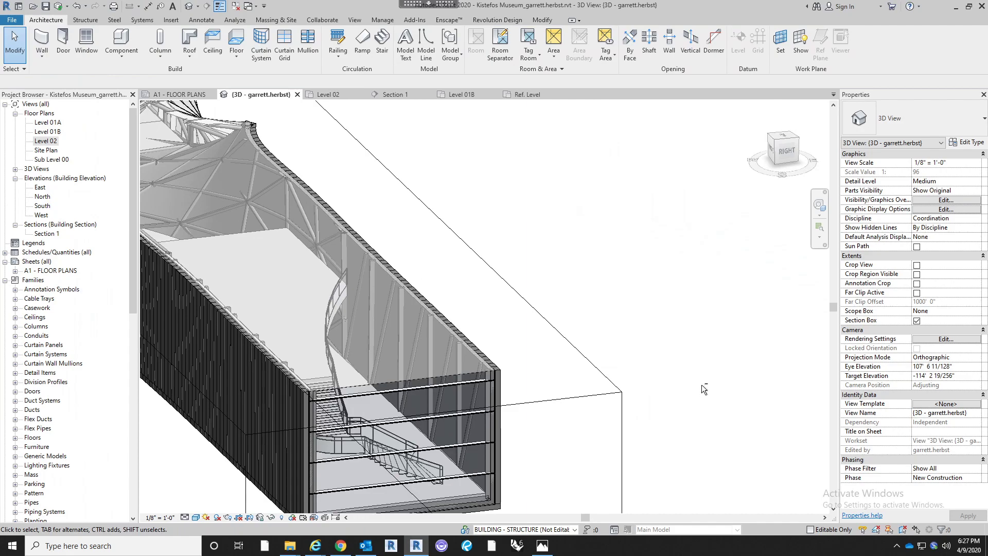
middle_click_drag(721, 354, 324, 381, "shift")
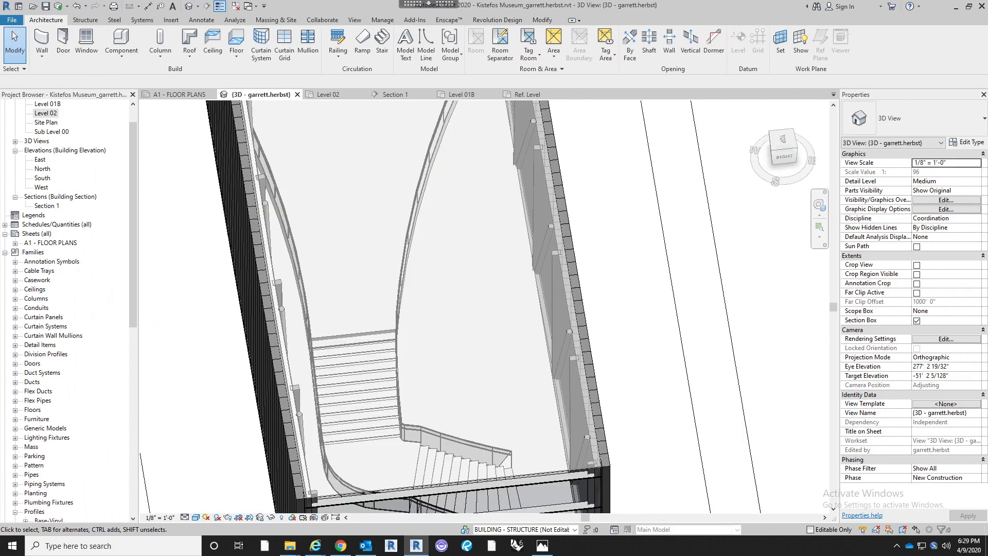
scroll(541, 187, "down", 1)
right_click(524, 346)
left_click(516, 347)
scroll(526, 341, "down", 3)
middle_click_drag(529, 379, 409, 349, "shift")
middle_click_drag(397, 236, 427, 230, "shift")
scroll(422, 240, "up", 4)
middle_click_drag(407, 280, 476, 219, "shift")
middle_click_drag(412, 471, 270, 444)
Select the stair up to Level 02 and inspect its treads, landing and railings from several angles in 3D
left_click(250, 303)
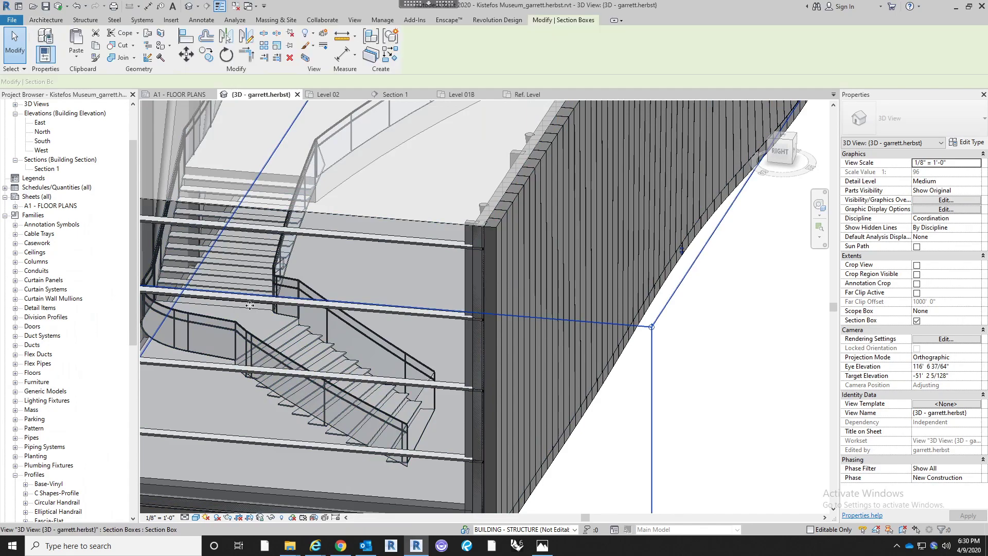
left_click(251, 308)
middle_click_drag(251, 308, 302, 324, "shift")
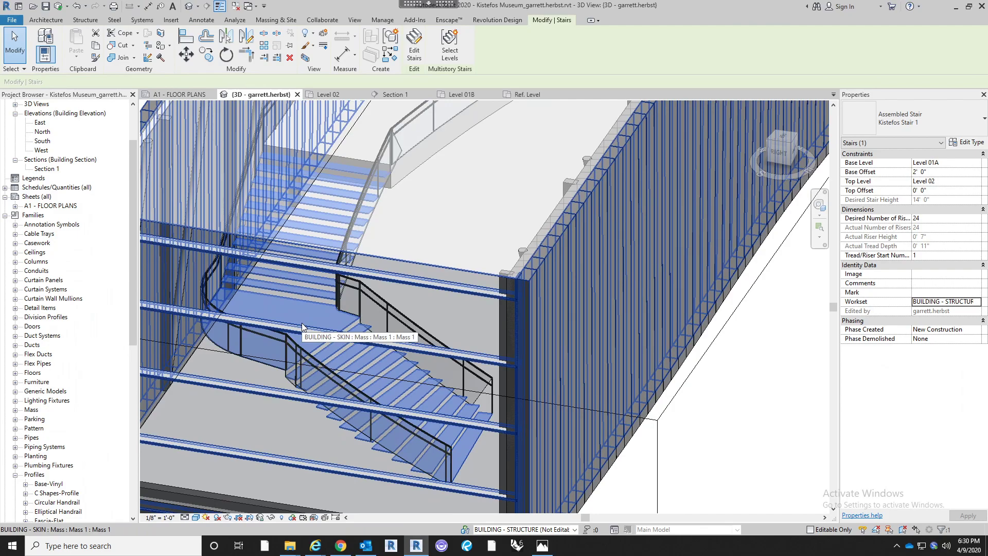
middle_click_drag(302, 322, 450, 286, "shift")
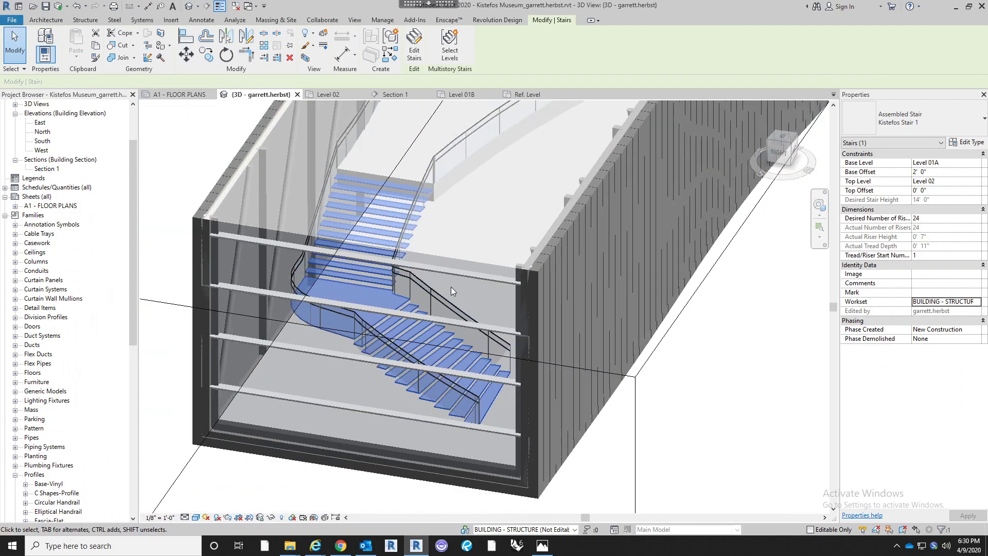
middle_click_drag(451, 218, 391, 314, "shift")
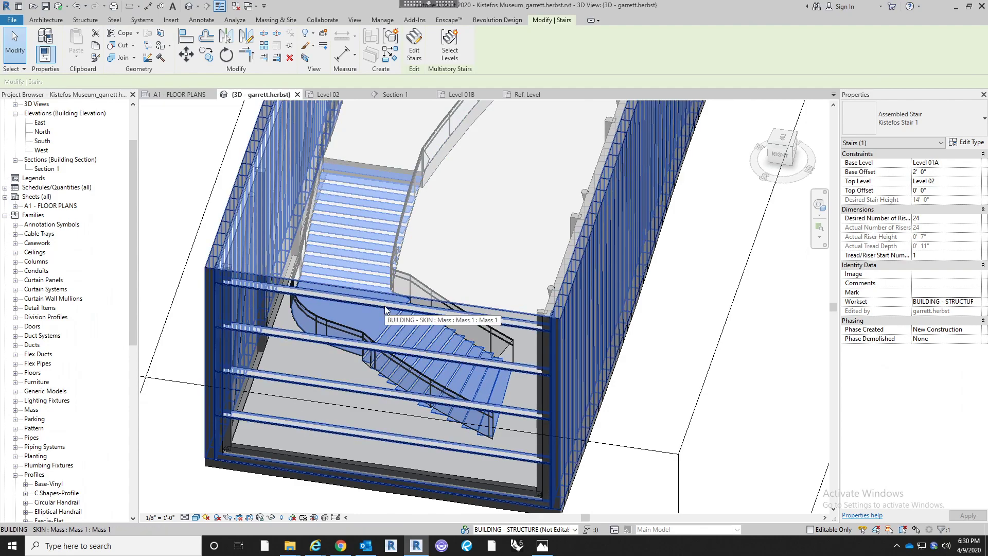
middle_click_drag(434, 245, 301, 276)
left_click(447, 258)
scroll(449, 258, "down", 2)
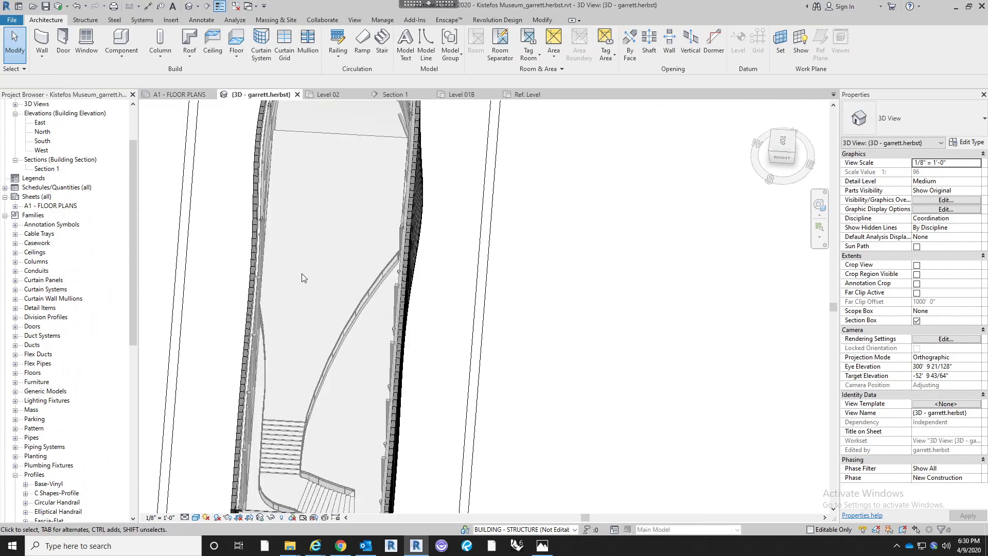
Consult the interior reference image of the wide stair and examine the matching twisted section of the building in 3D
left_click(543, 546)
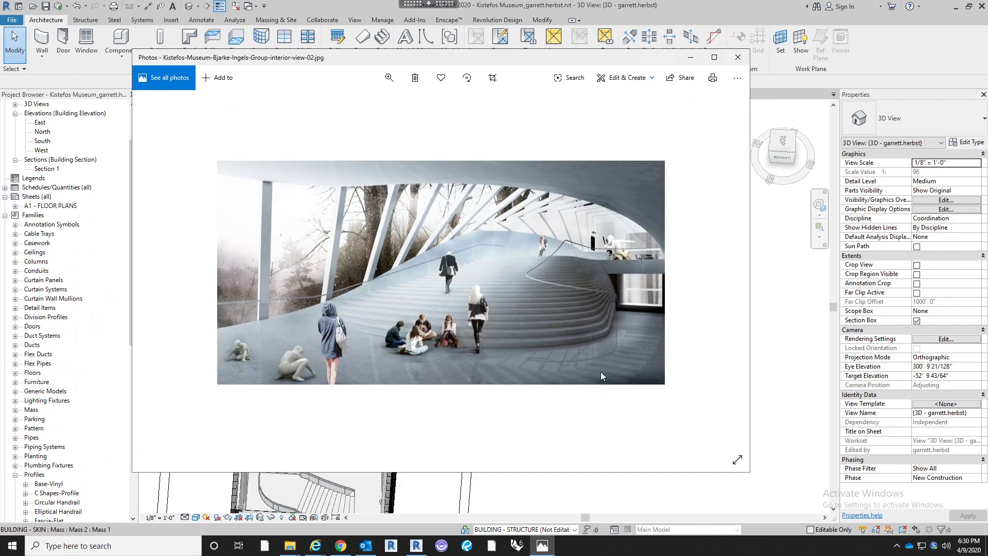
left_click(771, 377)
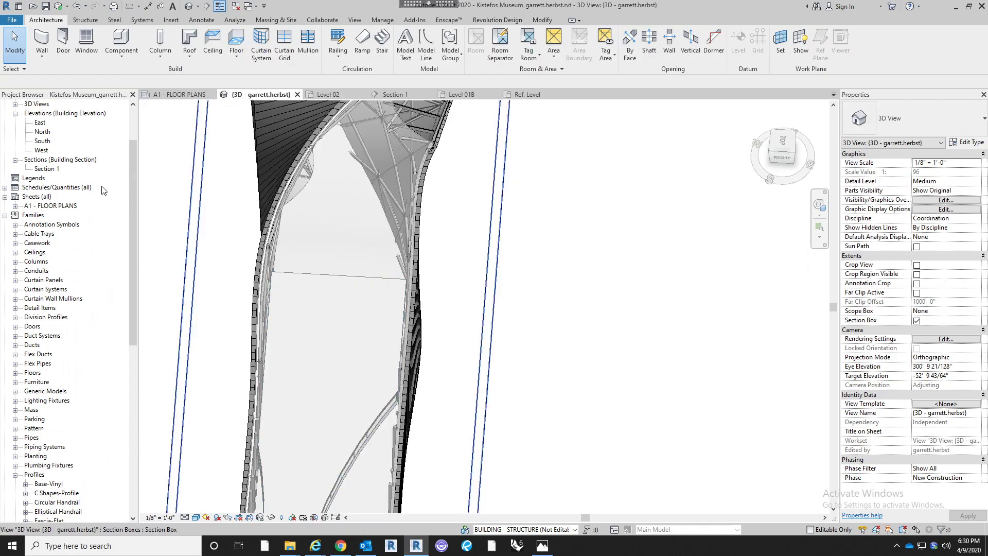
middle_click_drag(364, 307, 709, 323, "shift")
middle_click_drag(627, 378, 569, 375, "shift")
scroll(569, 375, "up", 6)
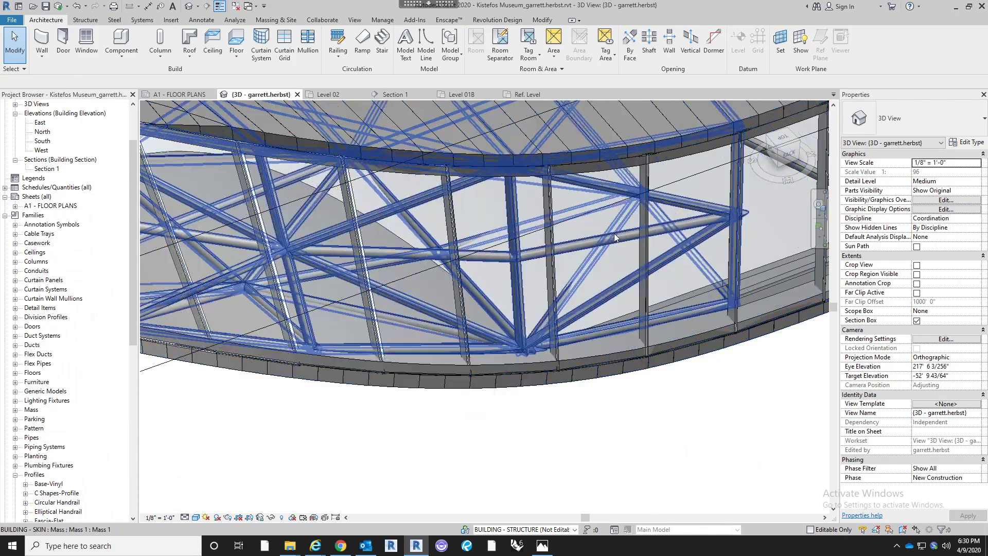
scroll(613, 233, "down", 2)
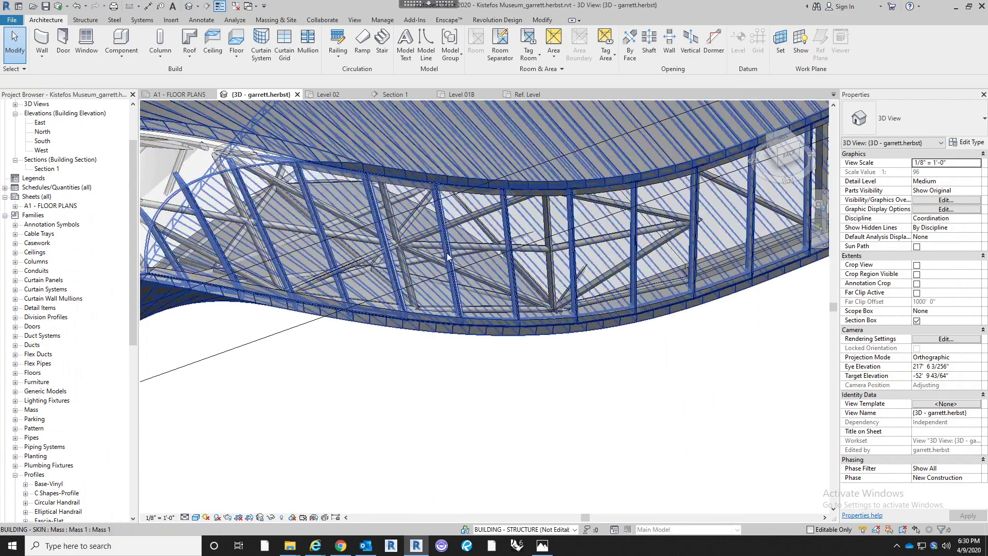
middle_click_drag(465, 266, 613, 280)
scroll(613, 279, "down", 1)
middle_click_drag(396, 261, 659, 243)
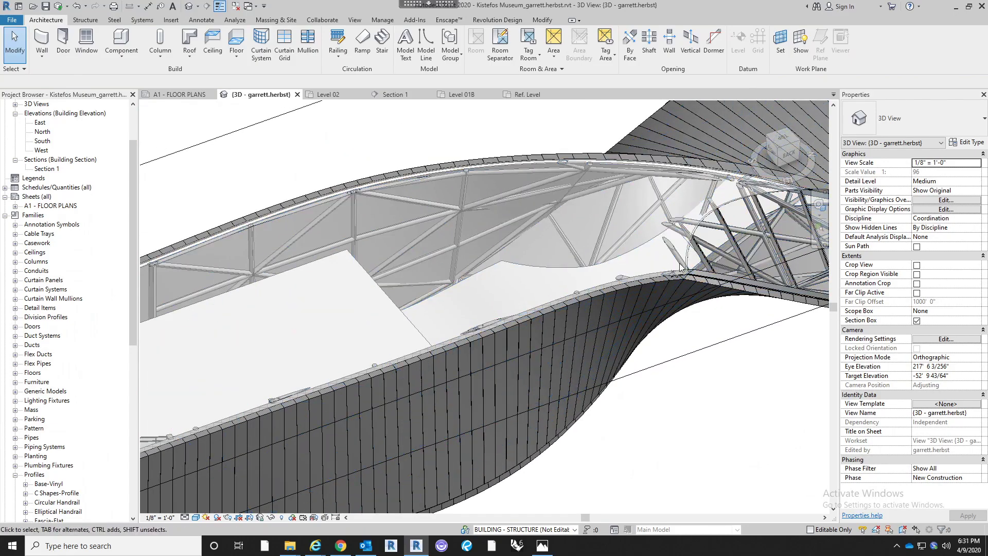
scroll(125, 174, "up", 2)
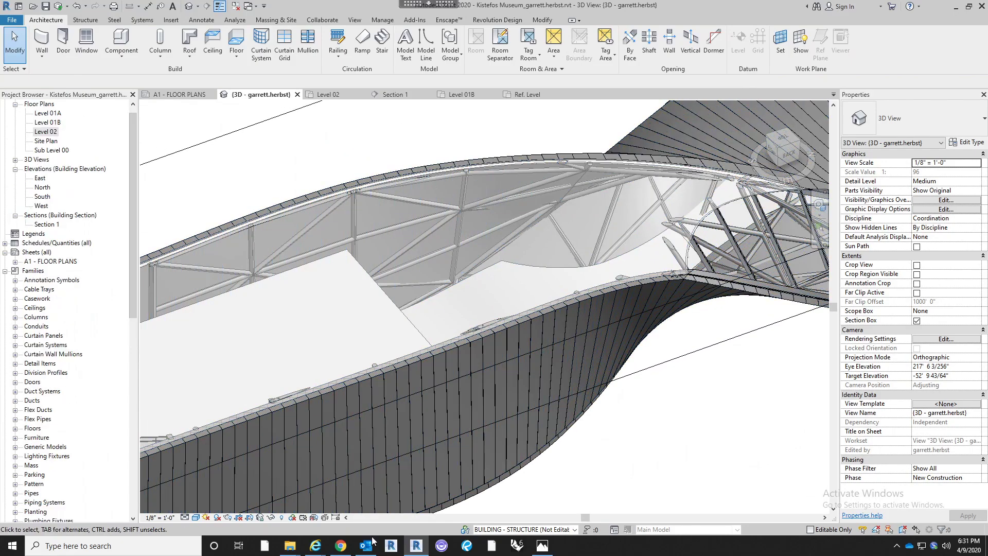
Open the Level 01B floor plan at the twisted section and compare it with the interior reference image of the wide stair
left_click(542, 546)
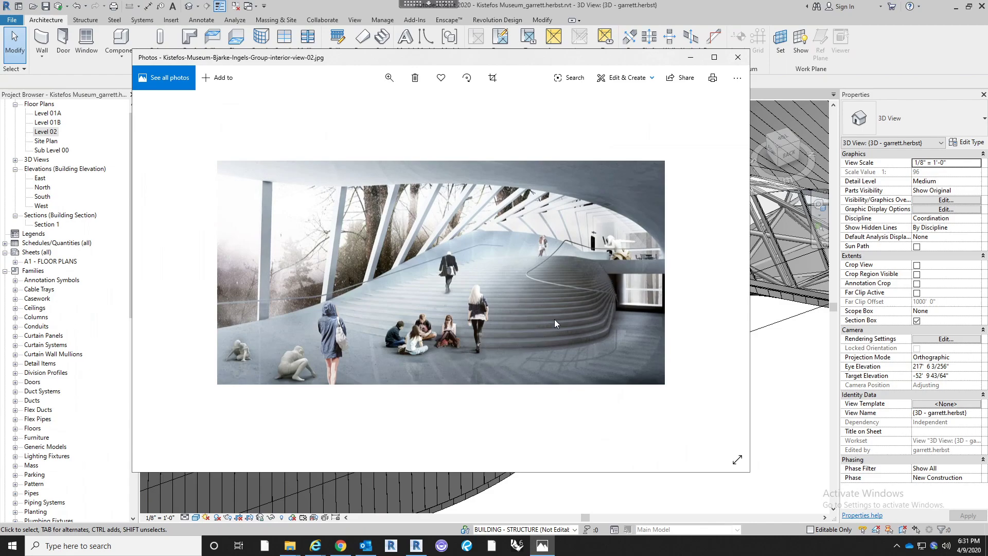
left_click(792, 368)
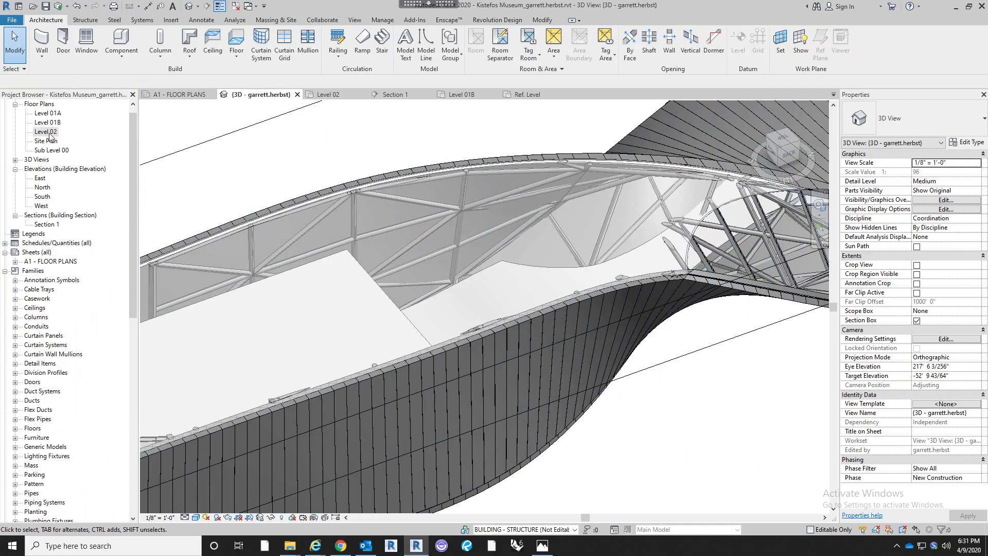
scroll(369, 260, "down", 4)
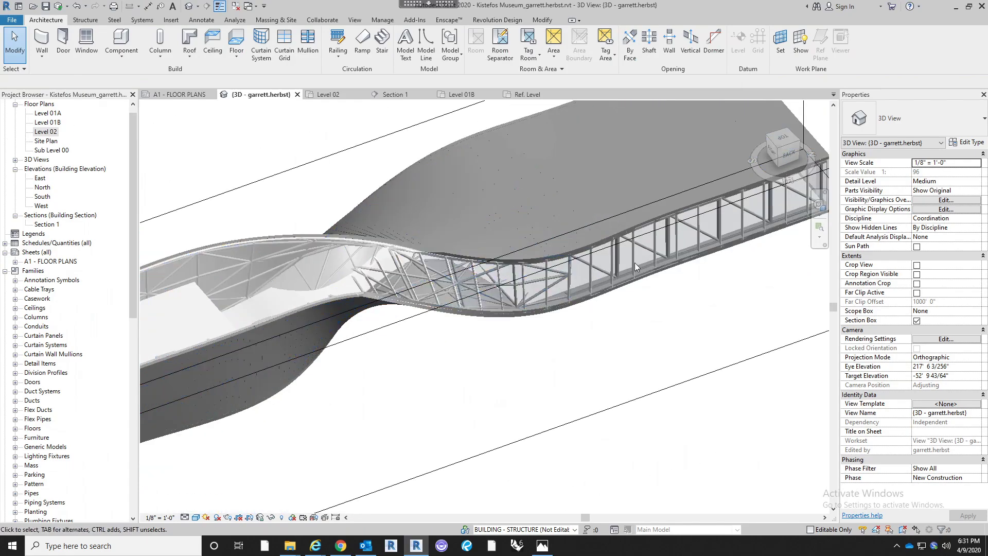
double_click(47, 122)
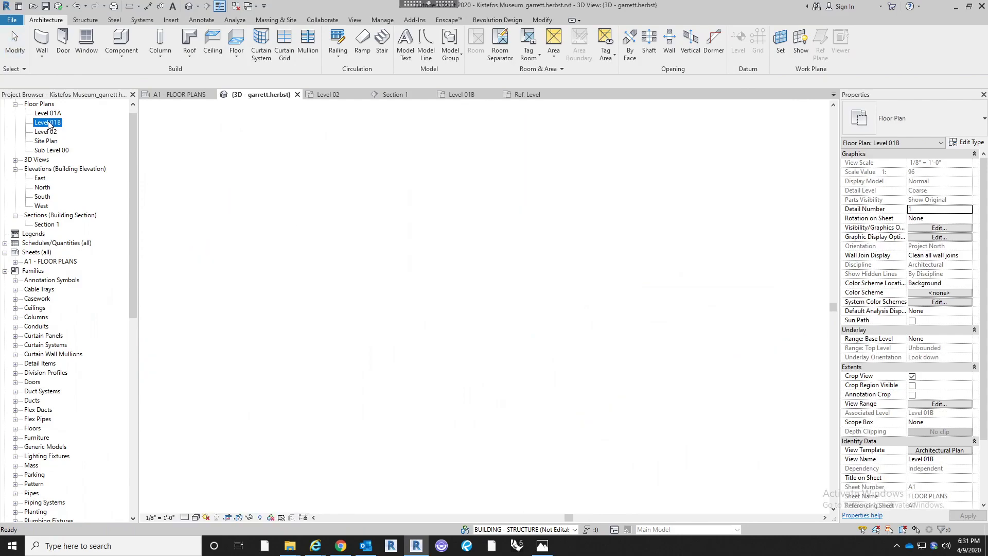
scroll(438, 316, "up", 4)
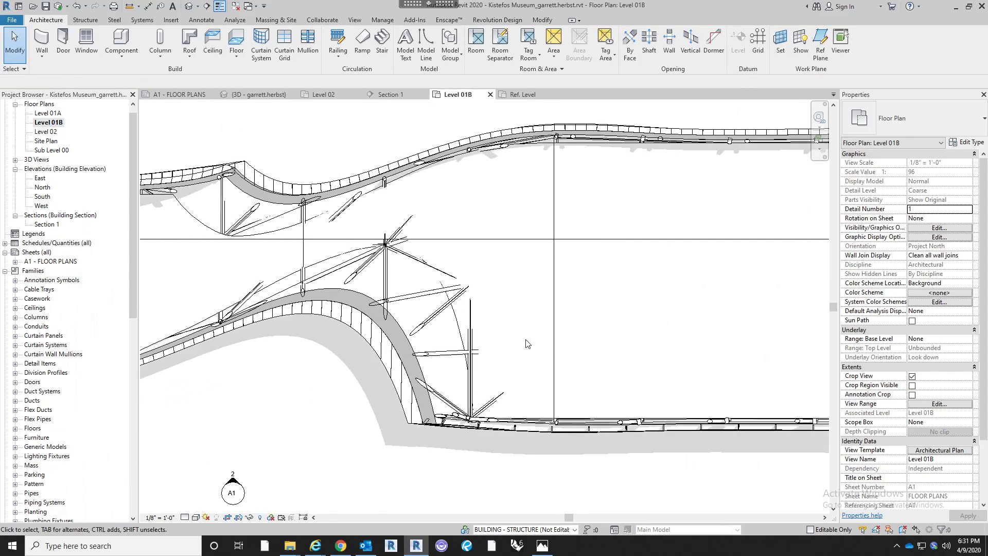
left_click(543, 545)
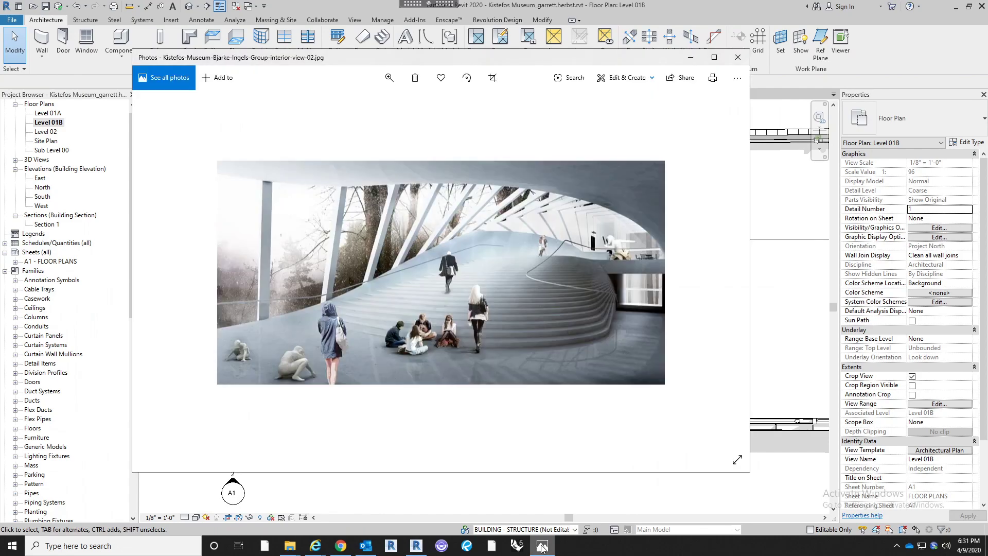
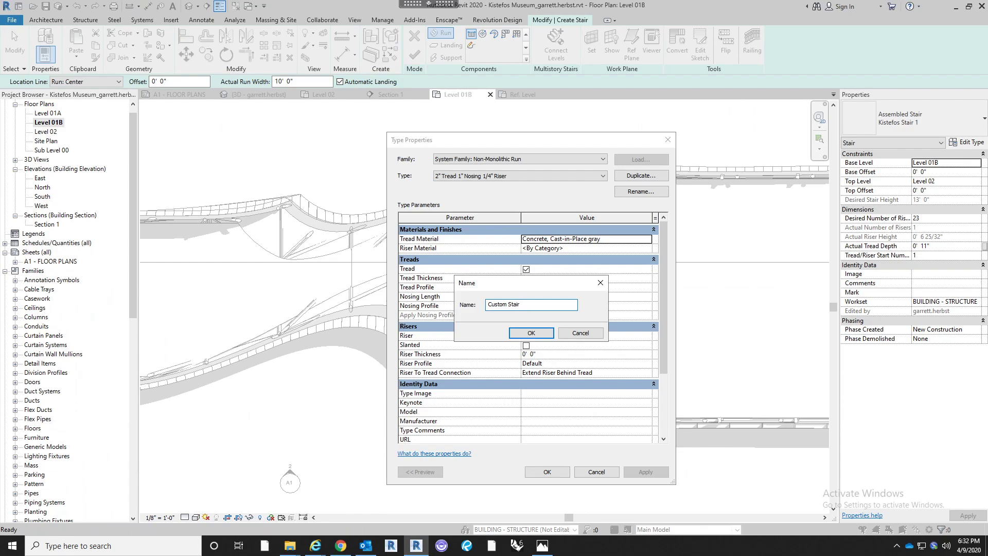
Name the duplicated run type Custom Stair, set its riser material to Concrete, Cast-in-Place gray, and consult the interior reference image
key("Return")
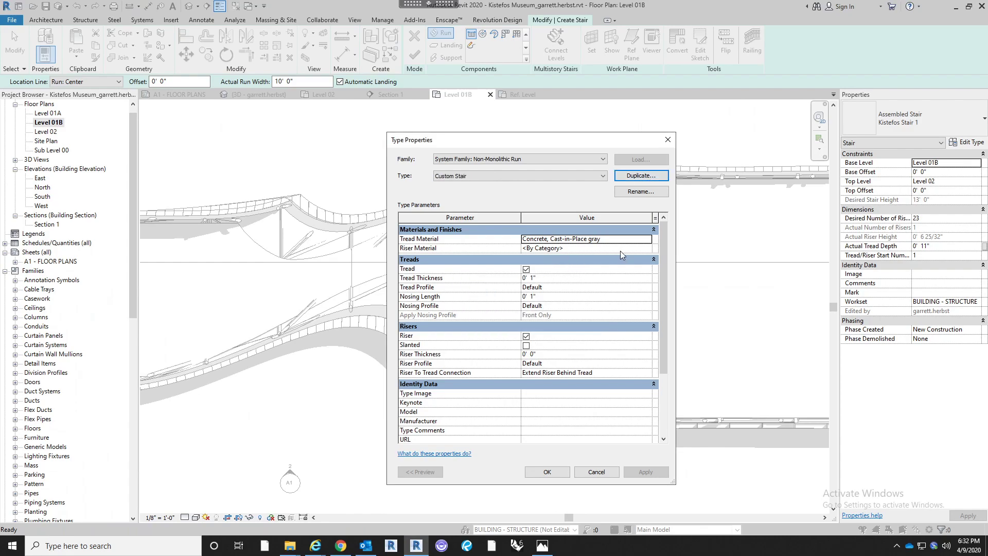
left_click(587, 239)
key("ctrl+c")
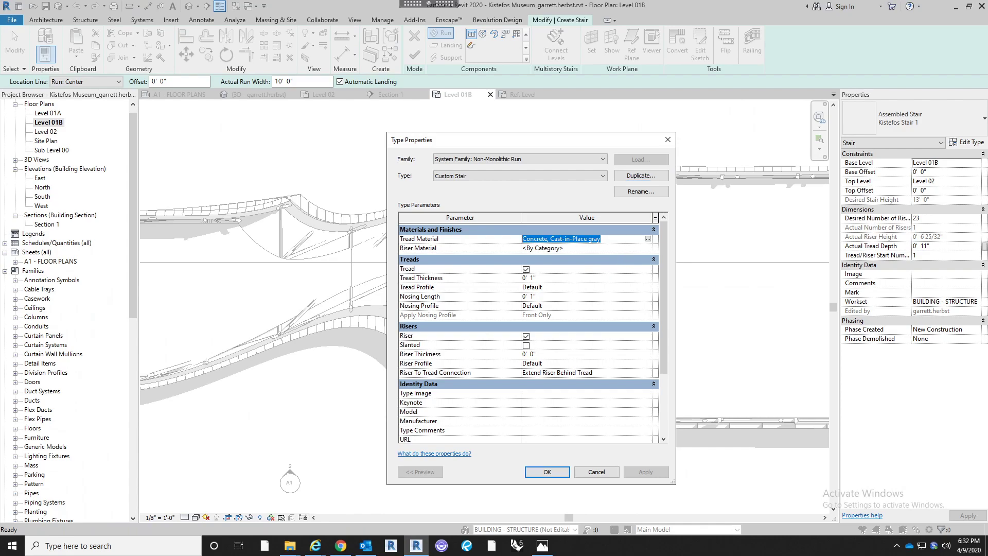
left_click(605, 248)
key("ctrl+v")
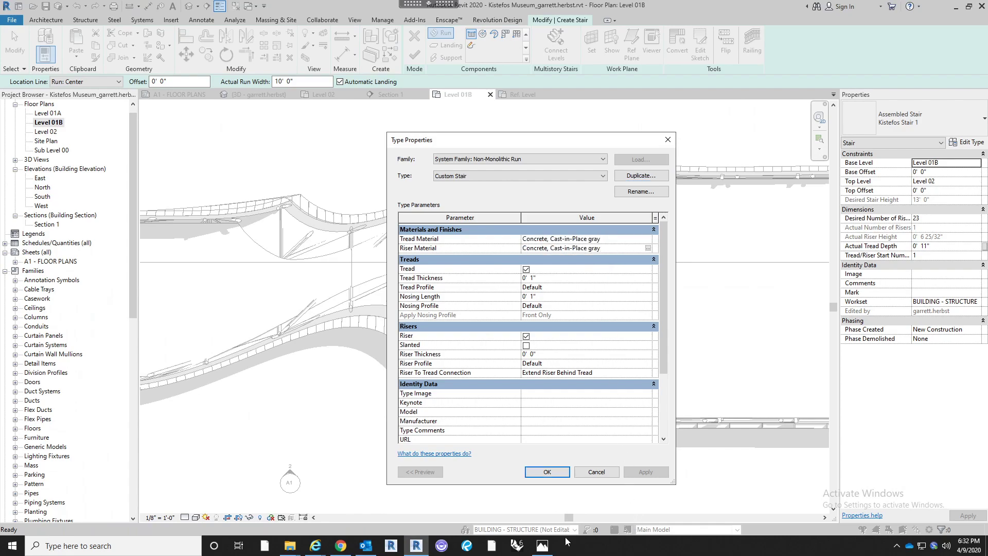
left_click(542, 545)
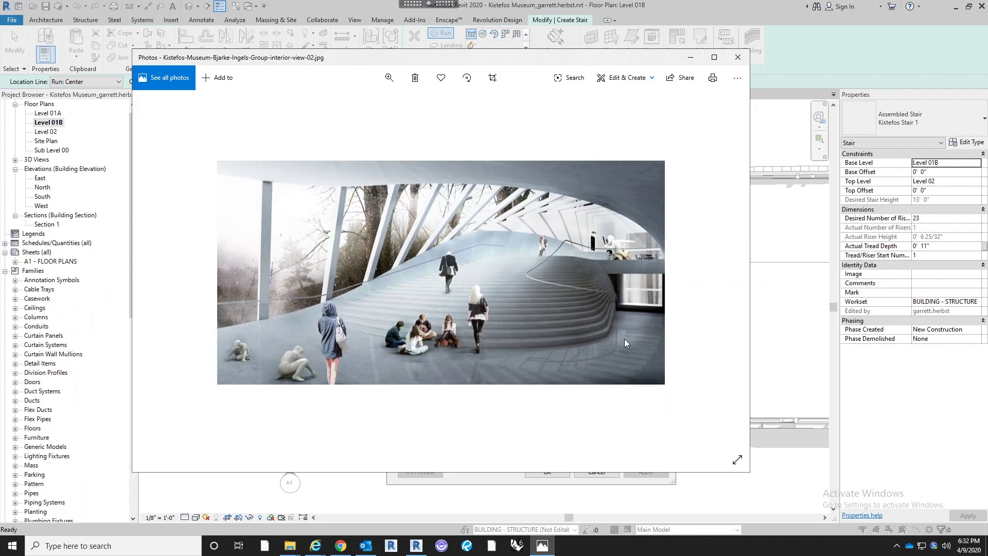
left_click(691, 57)
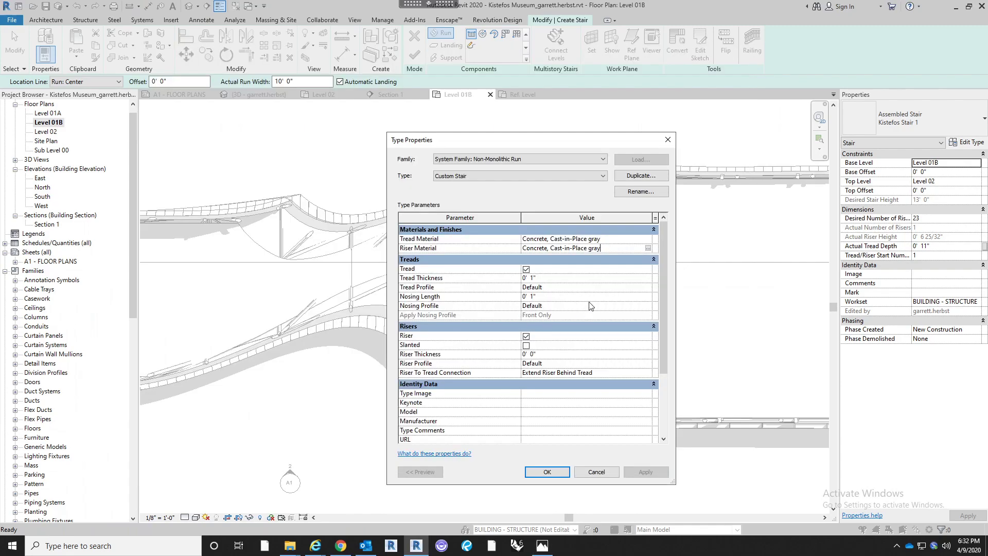
Set the Custom Stair run type's nosing length to 0" and its riser thickness to 1/2"
left_click(590, 298)
type("0")
key("Return")
left_click(550, 347)
left_click(551, 354)
type("0' 1\"")
left_click(553, 356)
type(".5\"")
key("Return")
Recheck the interior reference image, set the Custom Stair run type's tread thickness to 1/2" and accept the run type settings
left_click(542, 544)
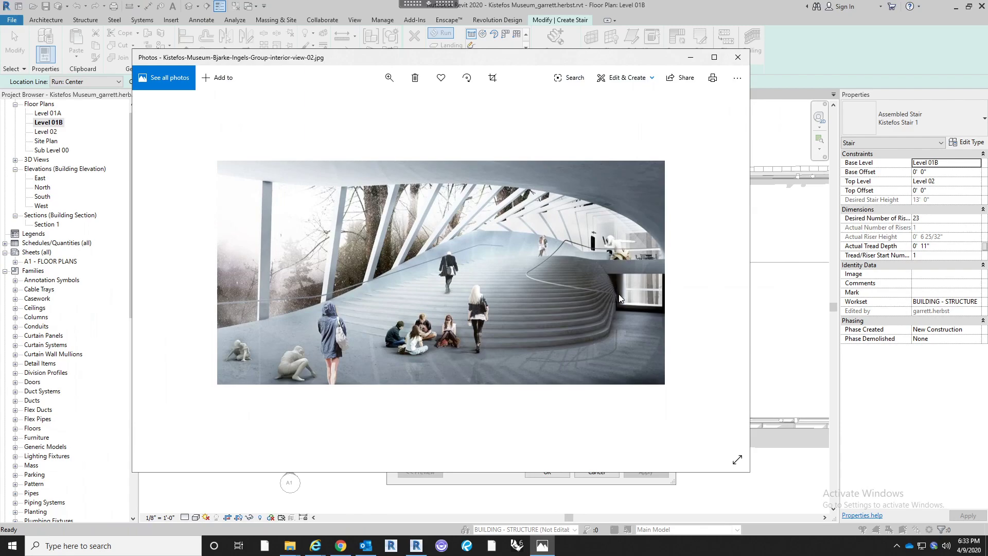
left_click(691, 57)
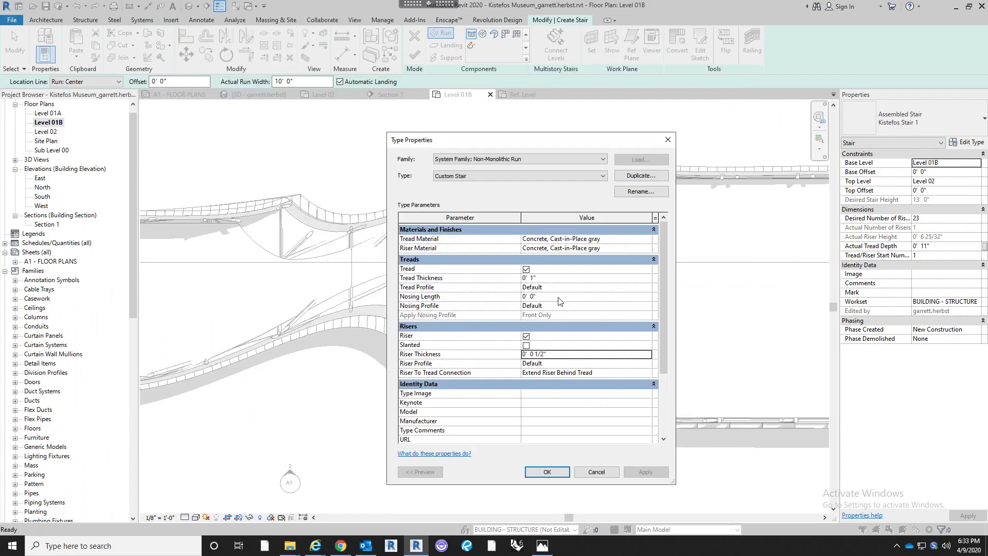
left_click(557, 279)
type(".5\"")
key("Return")
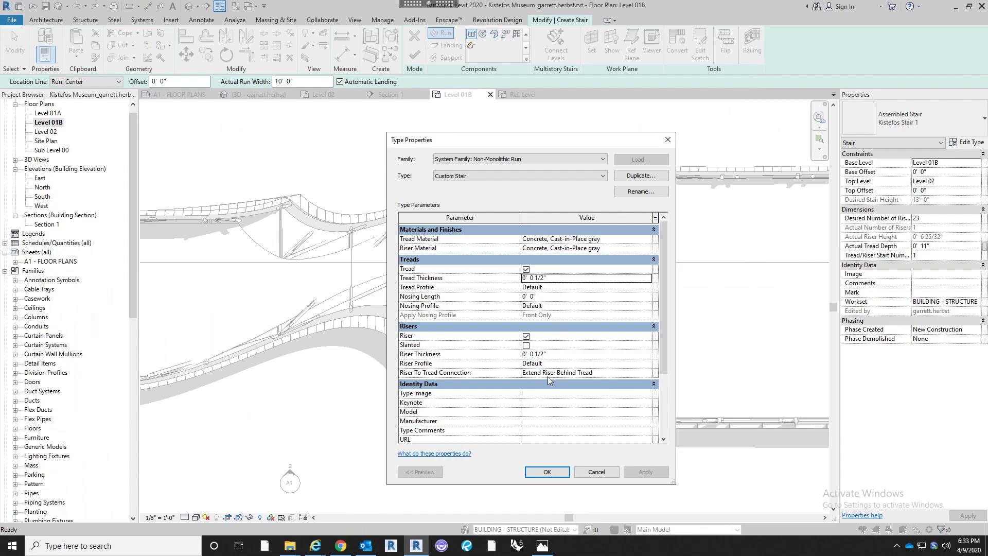
left_click(554, 476)
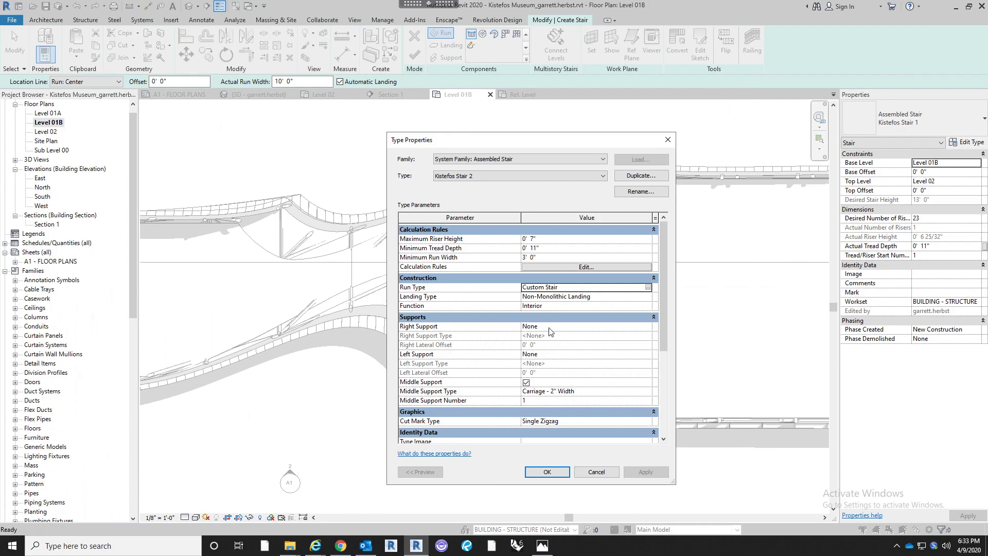
Check the middle carriage support's type, turn off the middle support for Kistefos Stair 2 and accept the stair type
left_click(651, 394)
left_click(649, 392)
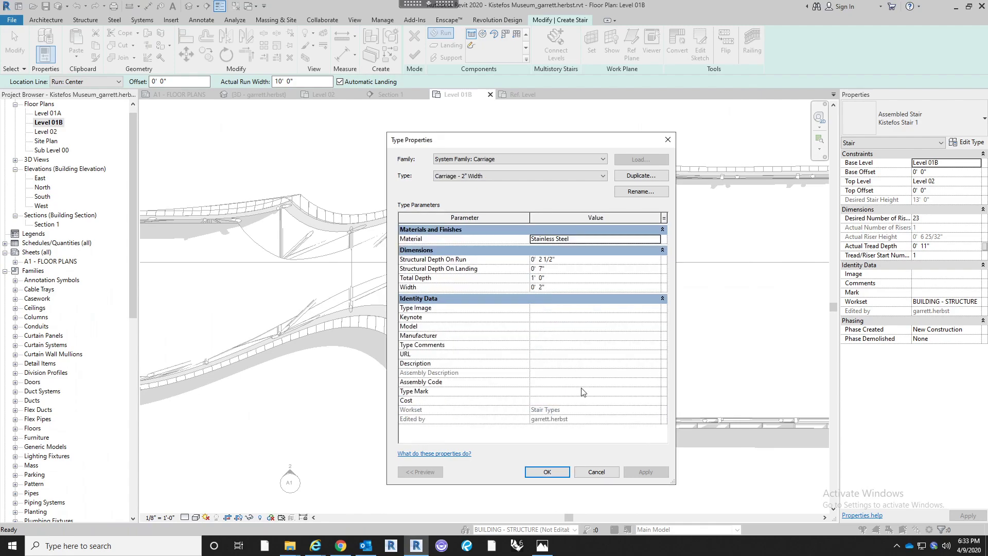
left_click(598, 473)
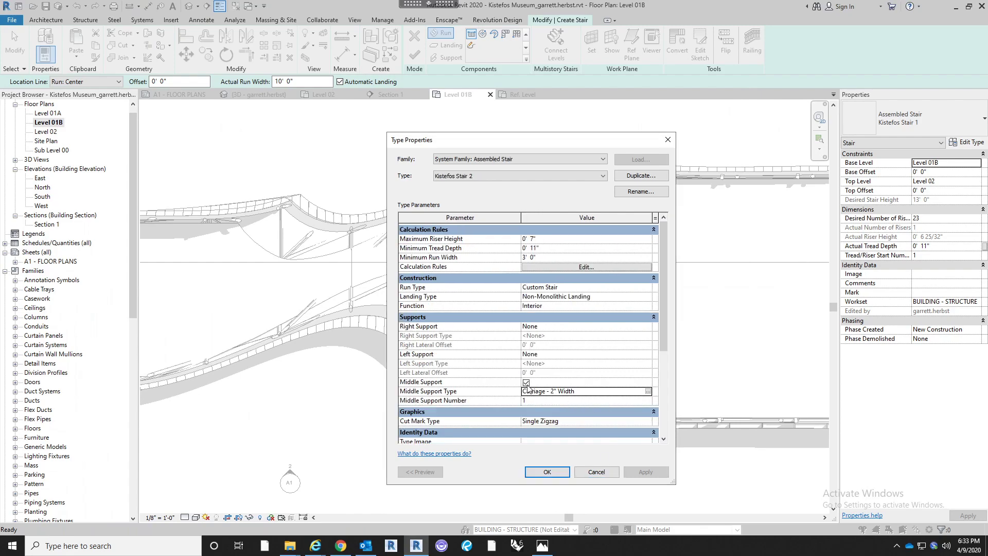
left_click(526, 382)
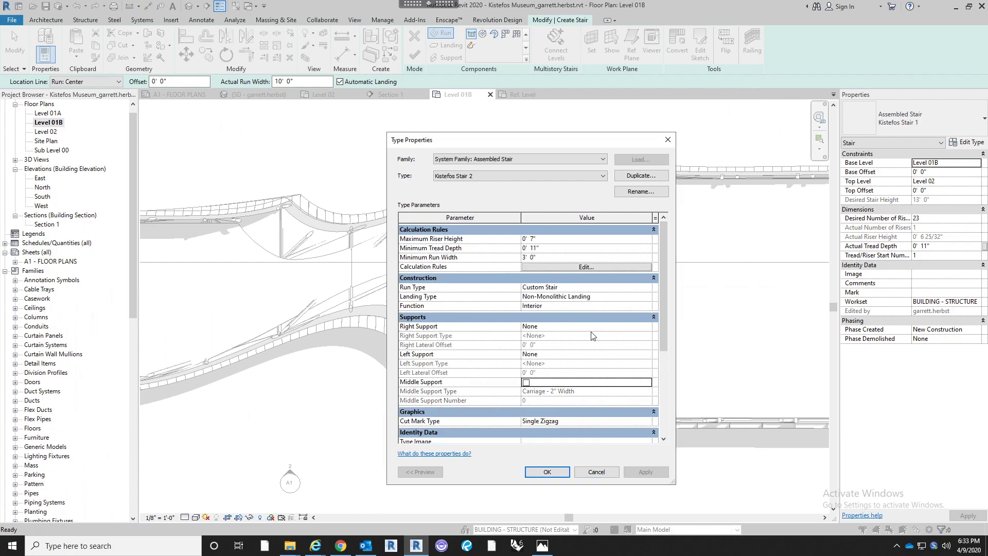
left_click(552, 476)
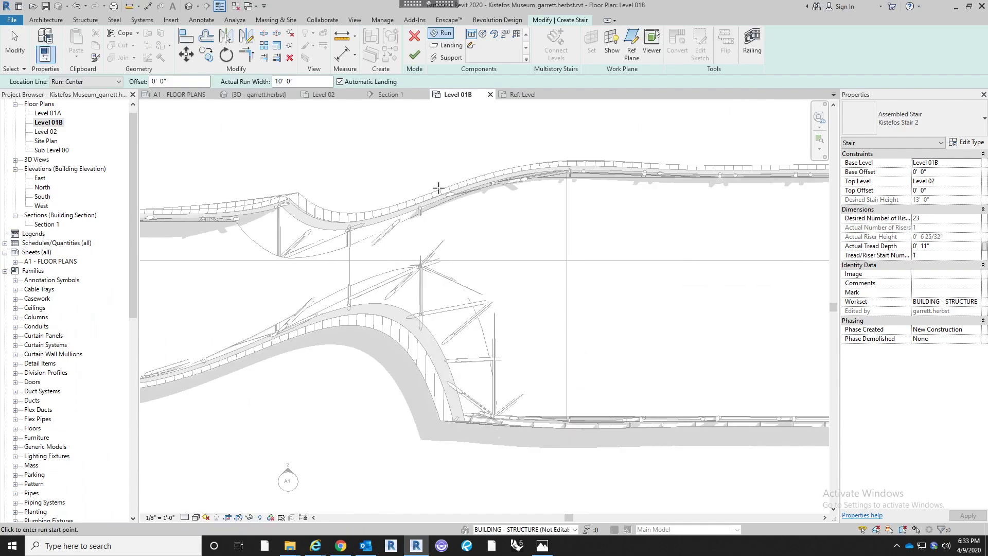
Draw a straight 23-riser run, 12' 0" wide, heading toward the twisted section in the Level 01B plan and finish the stair
left_click_drag(300, 82, 230, 87)
type("12")
key("Return")
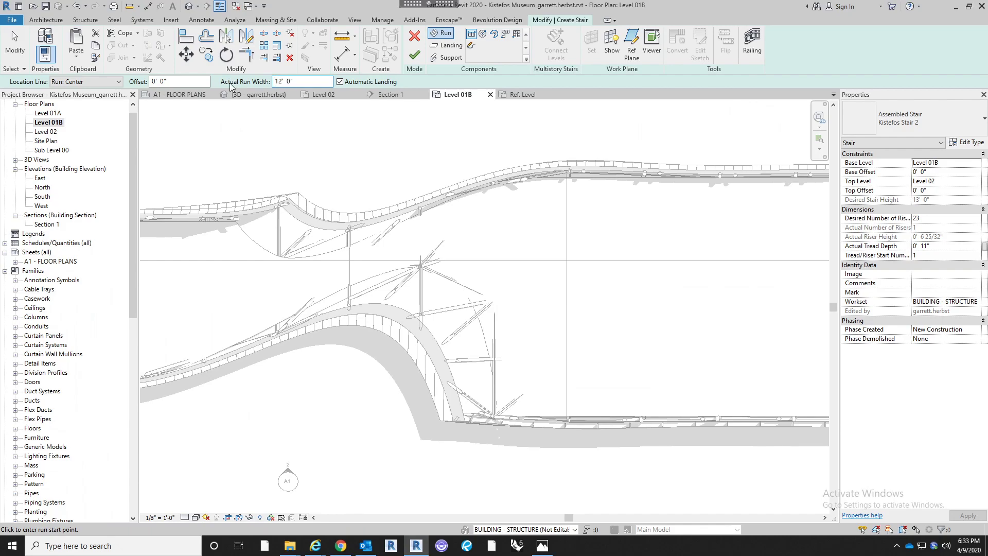
left_click(539, 341)
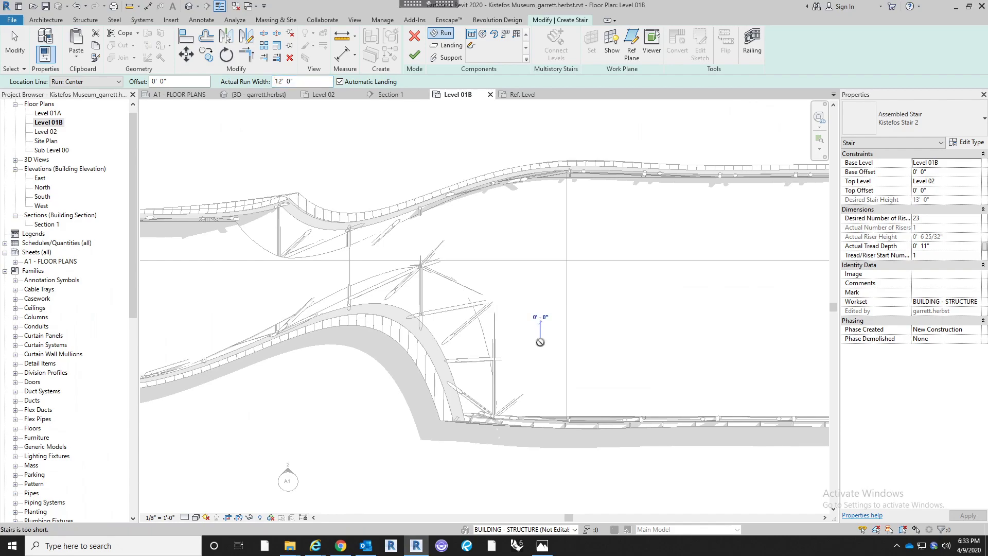
left_click(436, 343)
key("Escape")
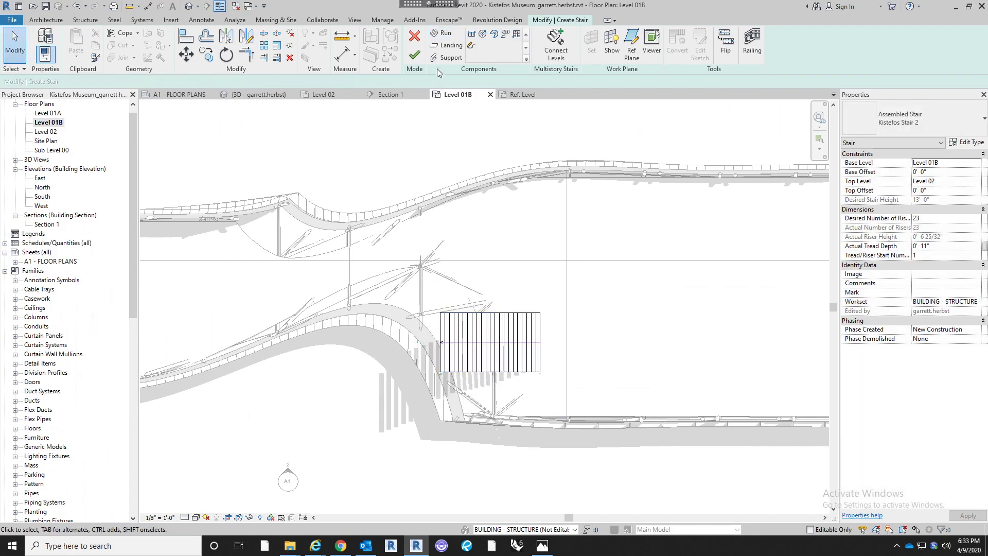
left_click(414, 55)
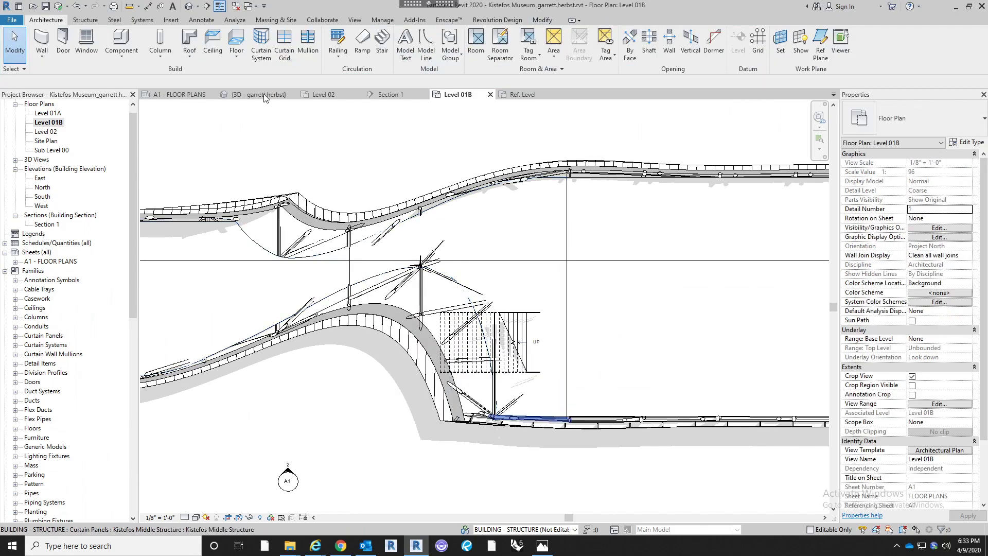
Open the 3D view at the twisted section and delete the two Kistefos Glass Railings from the new stair
left_click(189, 6)
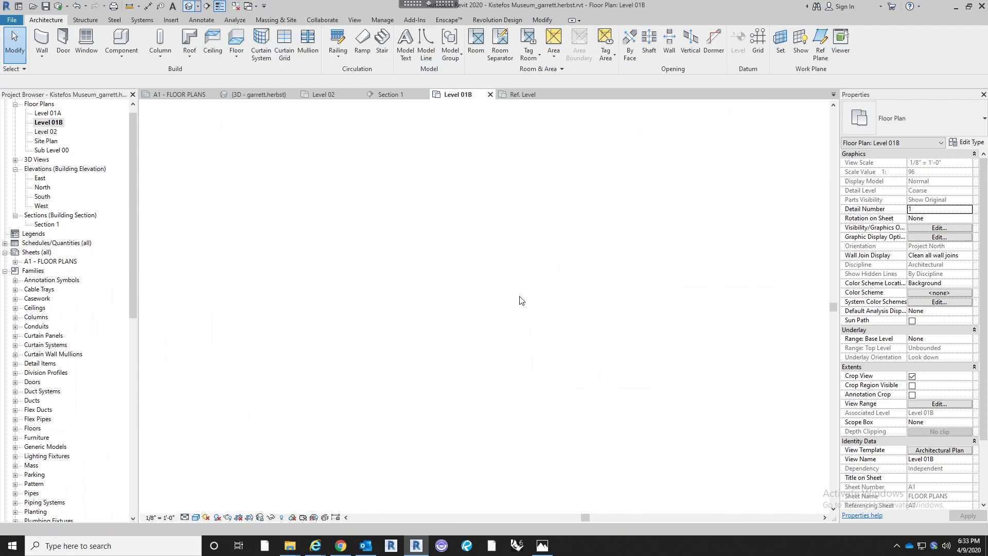
middle_click_drag(602, 387, 584, 332, "shift")
scroll(534, 363, "up", 3)
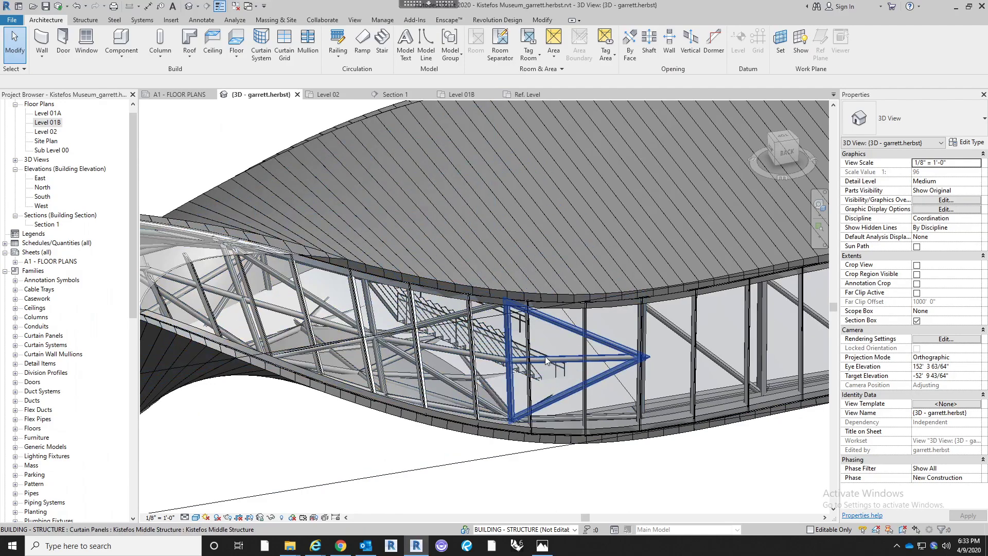
left_click(525, 323)
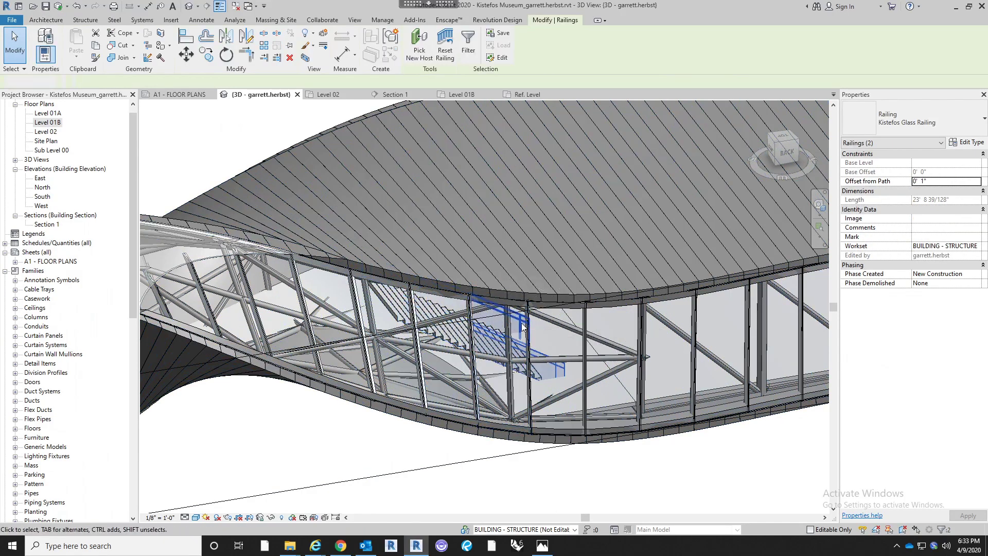
key("Escape")
scroll(640, 268, "down", 8)
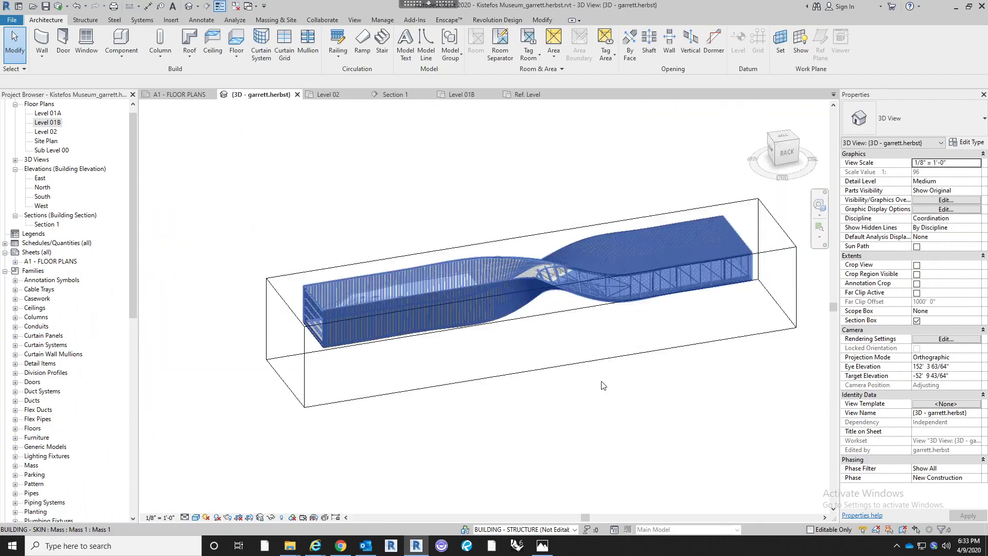
Lower the top face of the 3D view's section box to cut away the roof and expose the interior around the new stair
left_click(752, 217)
left_click(785, 153)
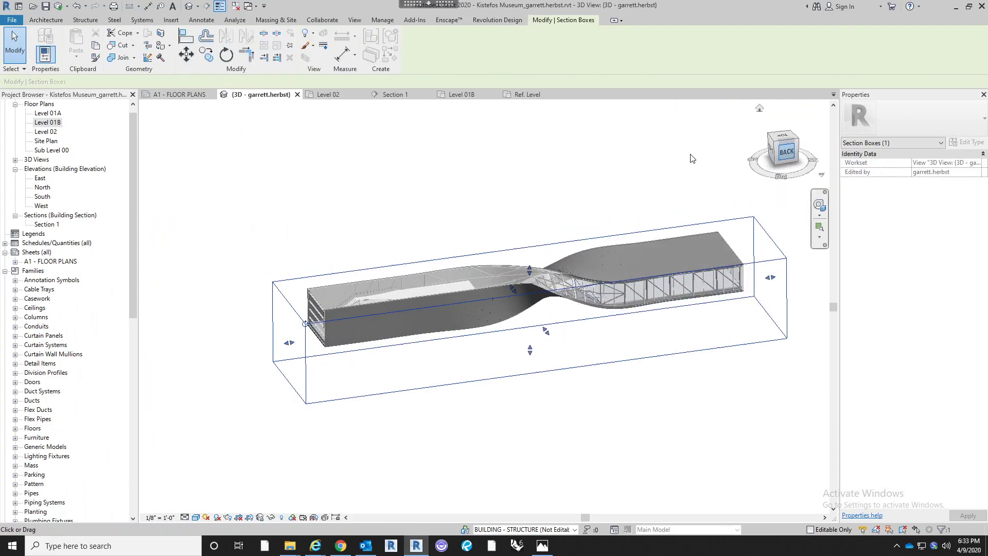
scroll(501, 284, "up", 5)
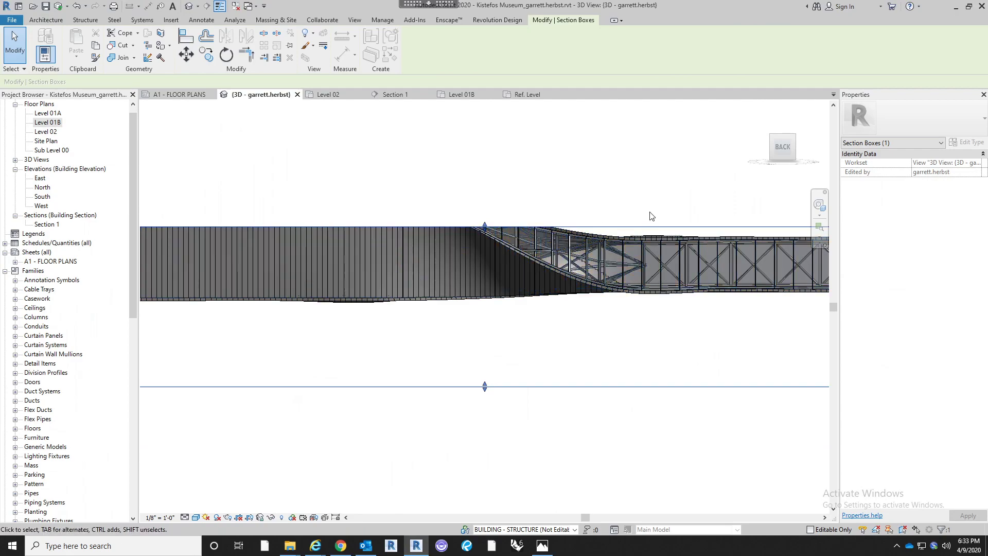
left_click_drag(364, 227, 382, 242)
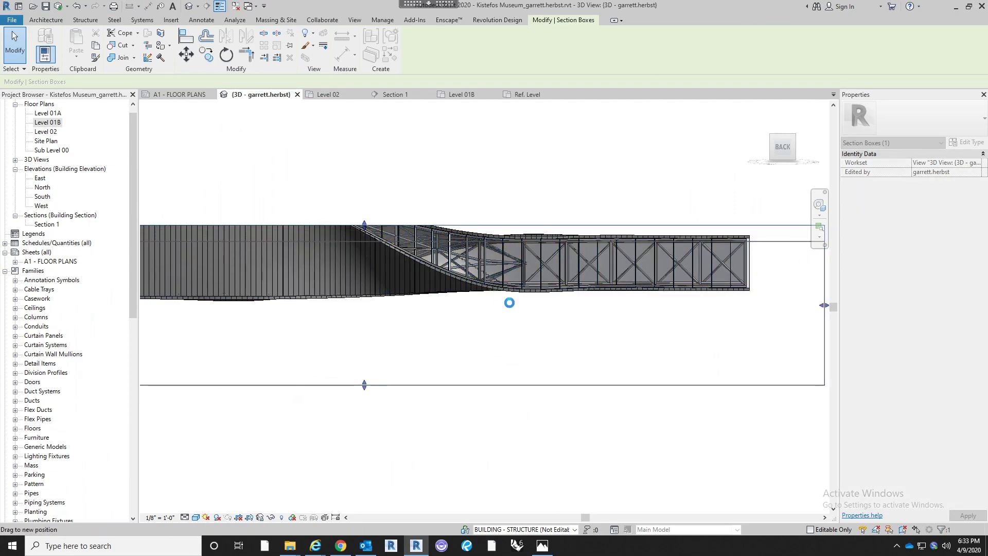
middle_click_drag(588, 374, 357, 278, "shift")
left_click_drag(365, 261, 435, 362)
left_click_drag(503, 416, 512, 410)
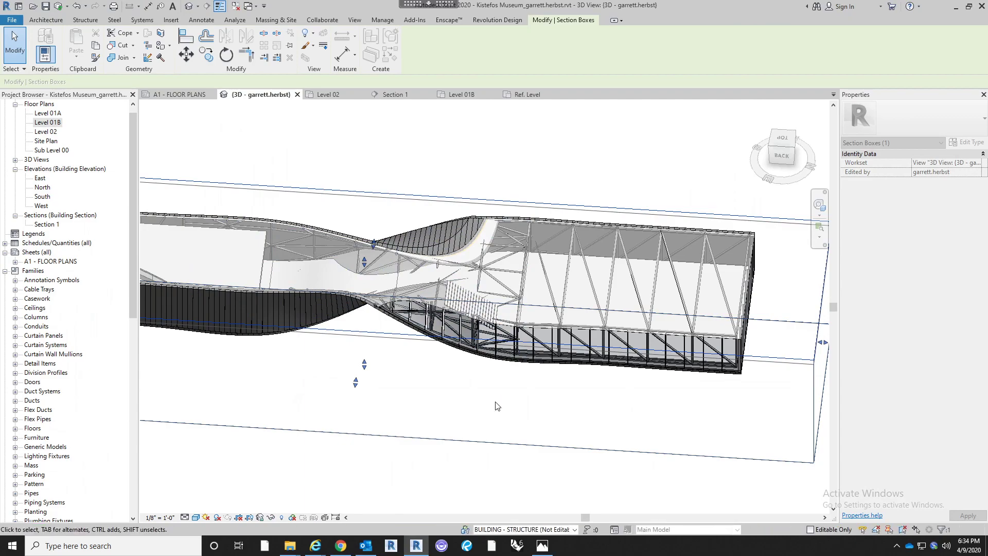
left_click(496, 406)
Open the new stair for editing and review the instance and type properties of its straight run
scroll(491, 390, "up", 4)
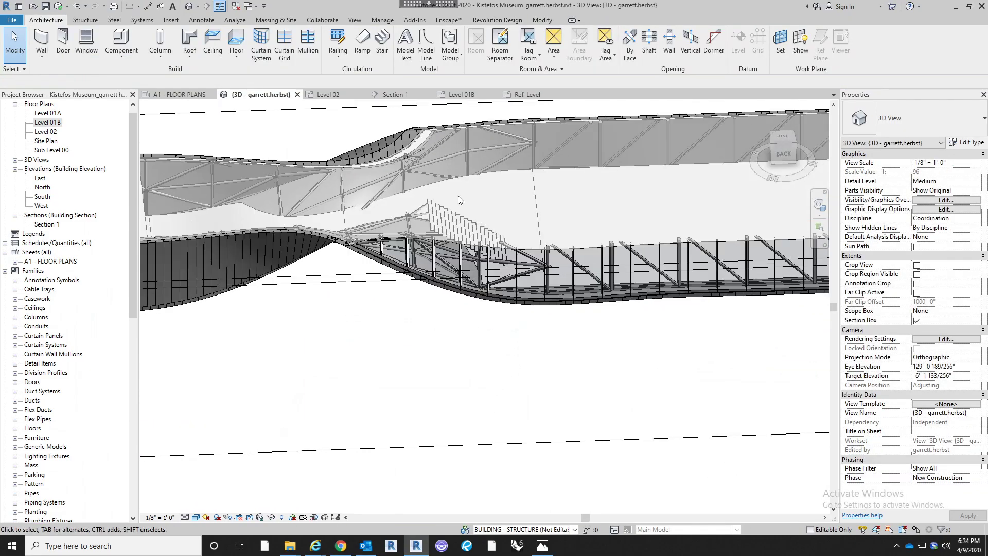
left_click(446, 207)
double_click(446, 206)
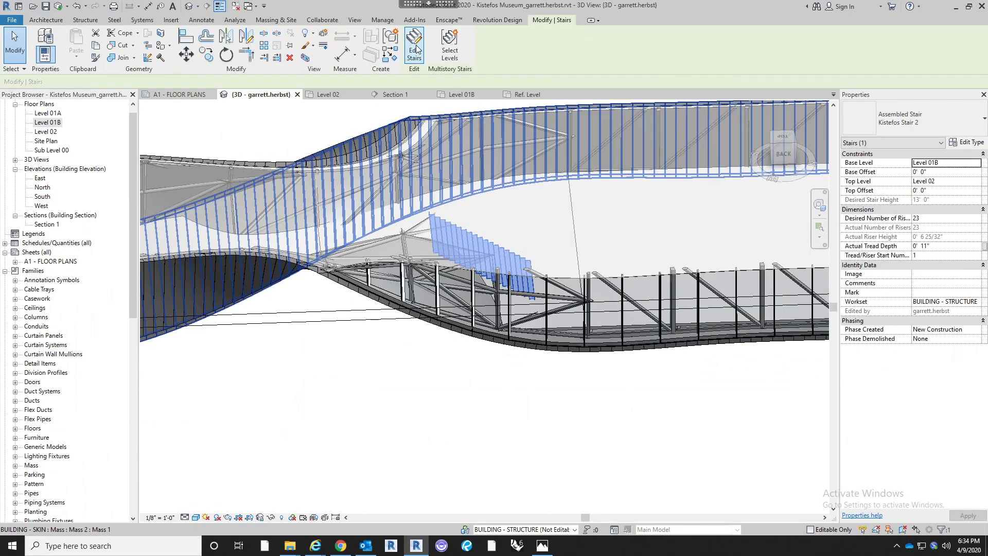
left_click(477, 258)
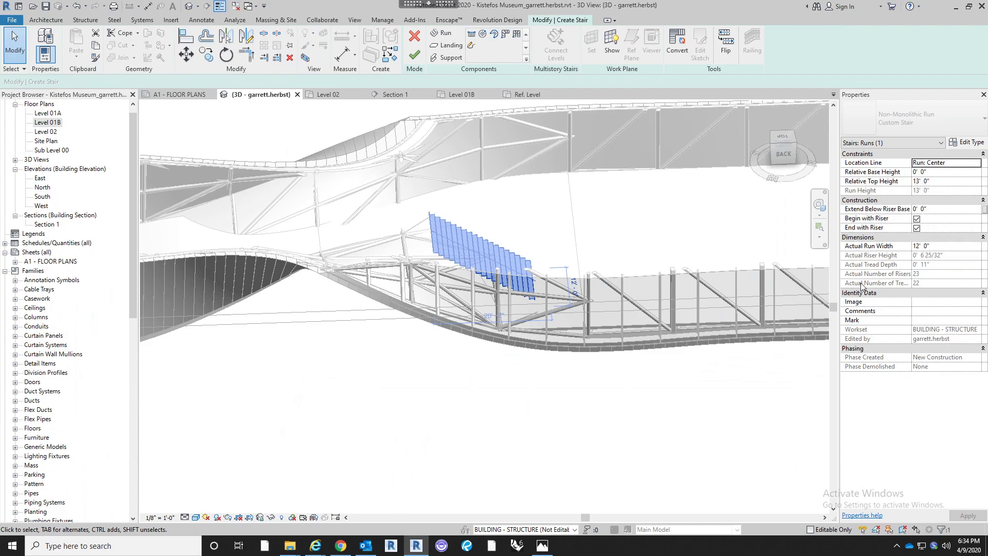
left_click(579, 369)
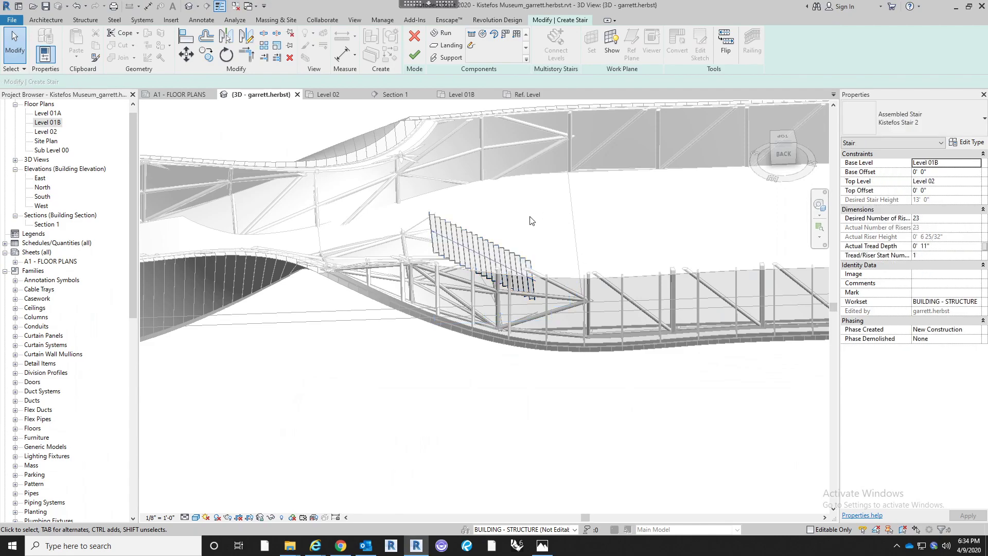
left_click(499, 245)
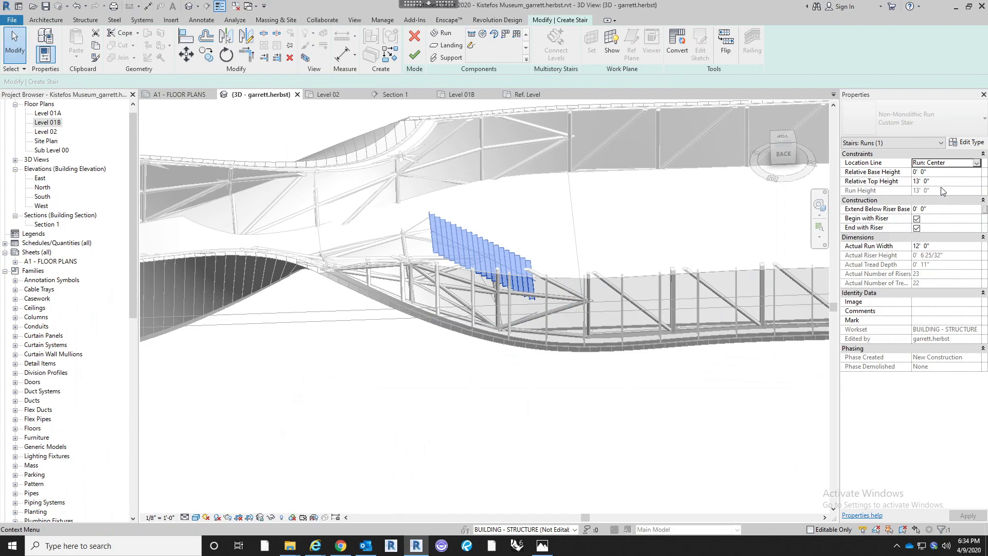
left_click(966, 142)
left_click(596, 472)
Delete the straight run from the stair being edited
middle_click_drag(690, 247, 628, 334, "shift")
left_click(627, 334)
left_click(507, 279)
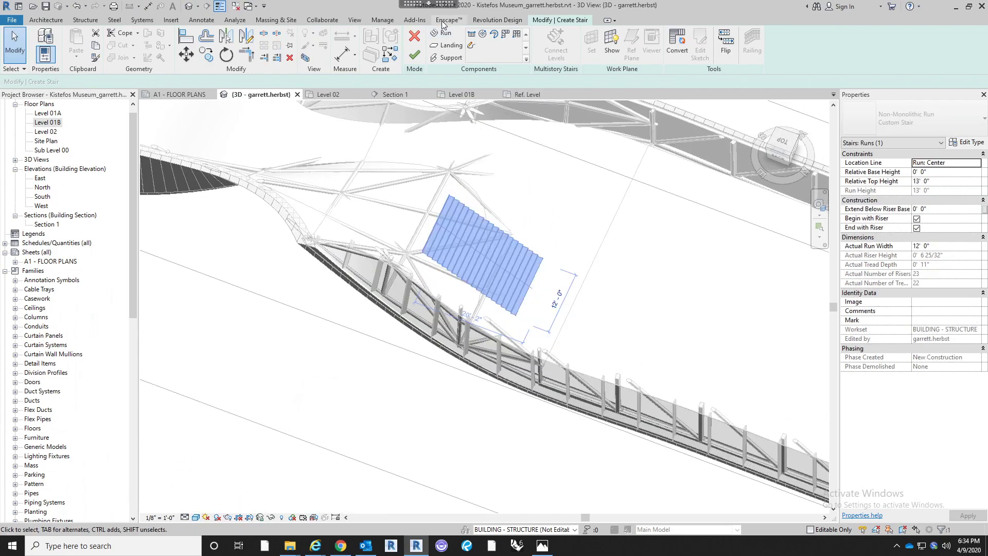
middle_click_drag(509, 109, 554, 242, "shift")
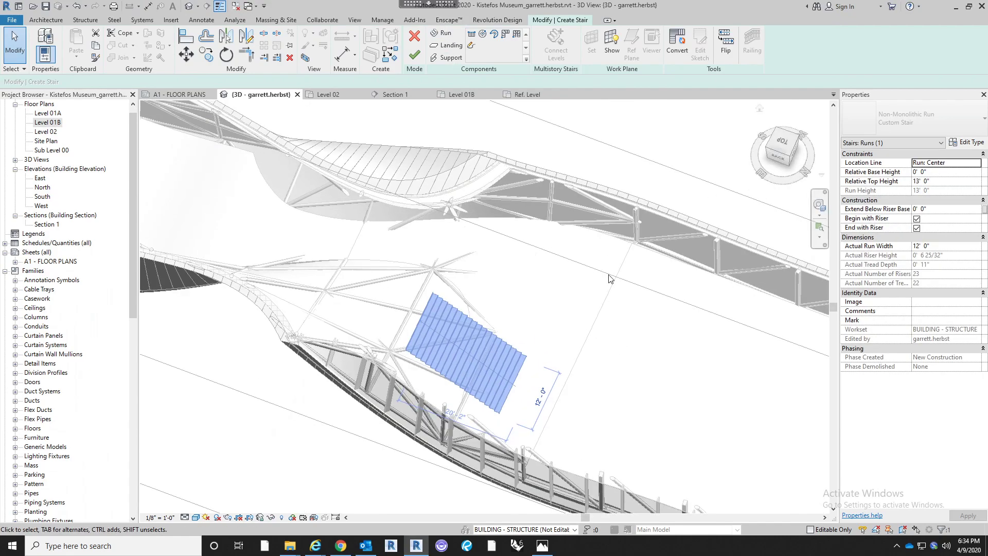
left_click(632, 318)
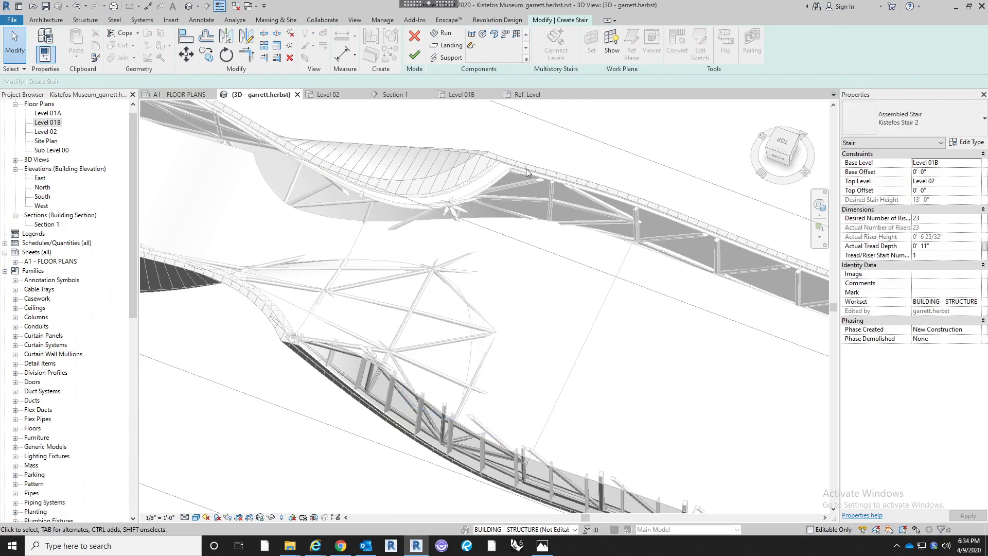
Start a new straight run for the stair and set the stair's base offset to 2' 0" above Level 01B
left_click(442, 33)
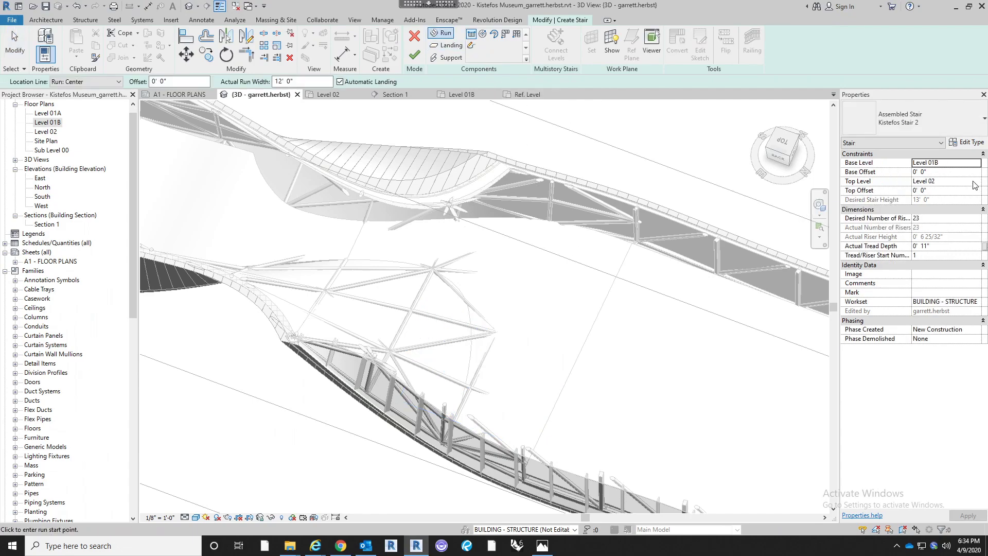
middle_click_drag(488, 281, 251, 199)
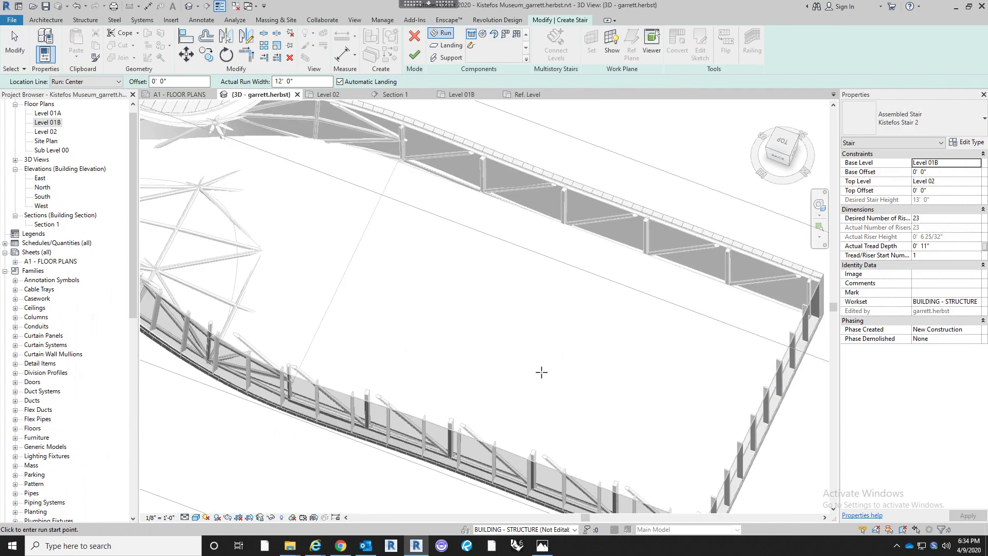
left_click(928, 171)
type("2")
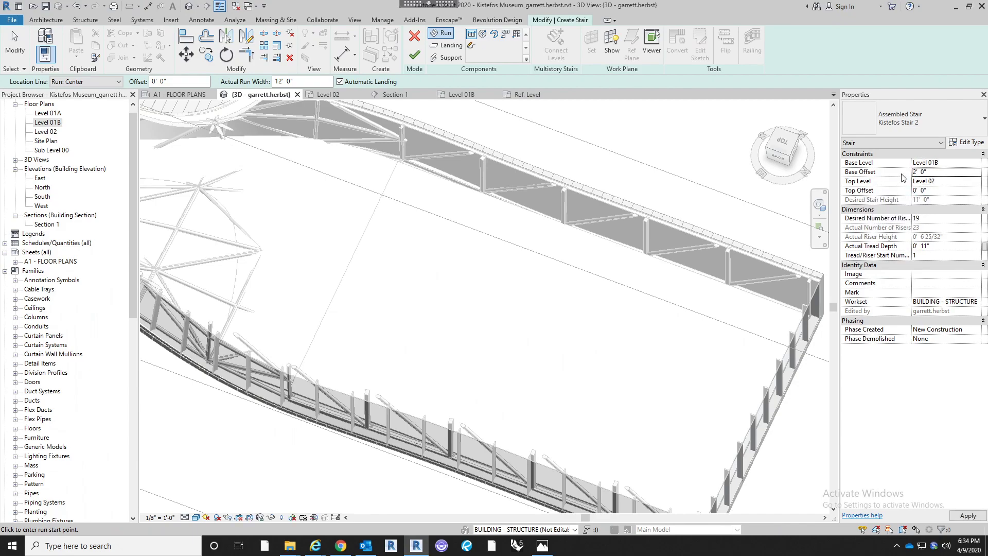
Draw a 12' 0" wide straight stair run with 23 risers climbing from the open floor into the twisted section
middle_click_drag(386, 279, 592, 353)
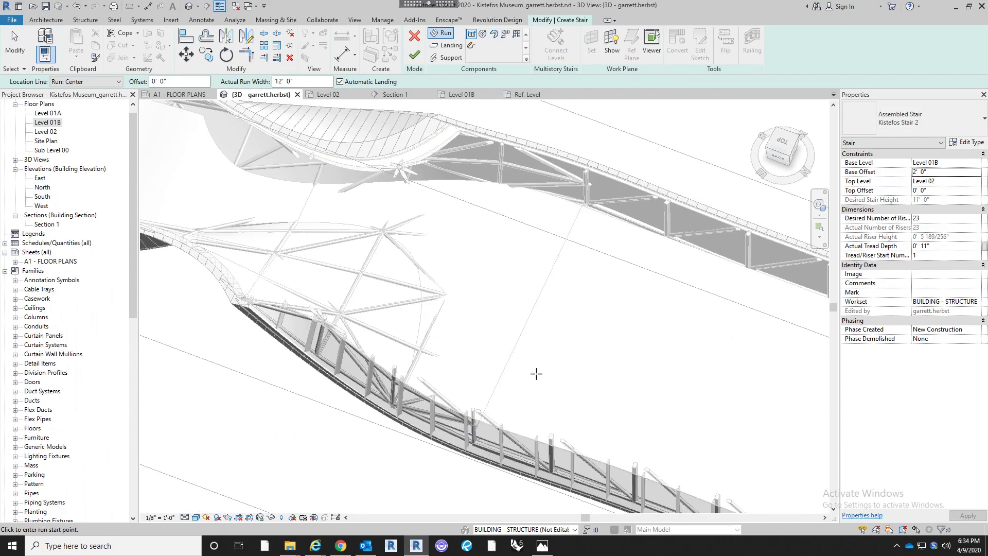
left_click(502, 373)
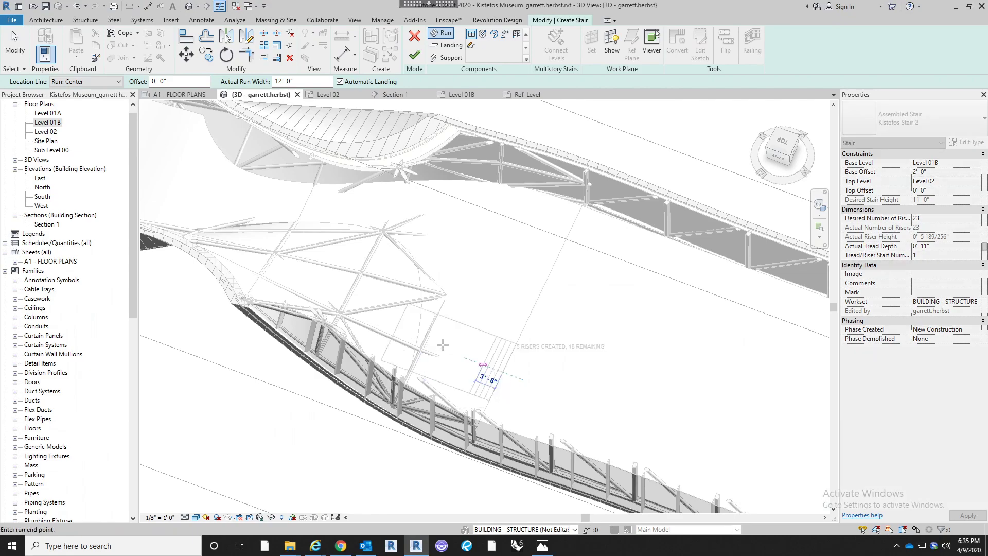
left_click(394, 331)
key("Escape")
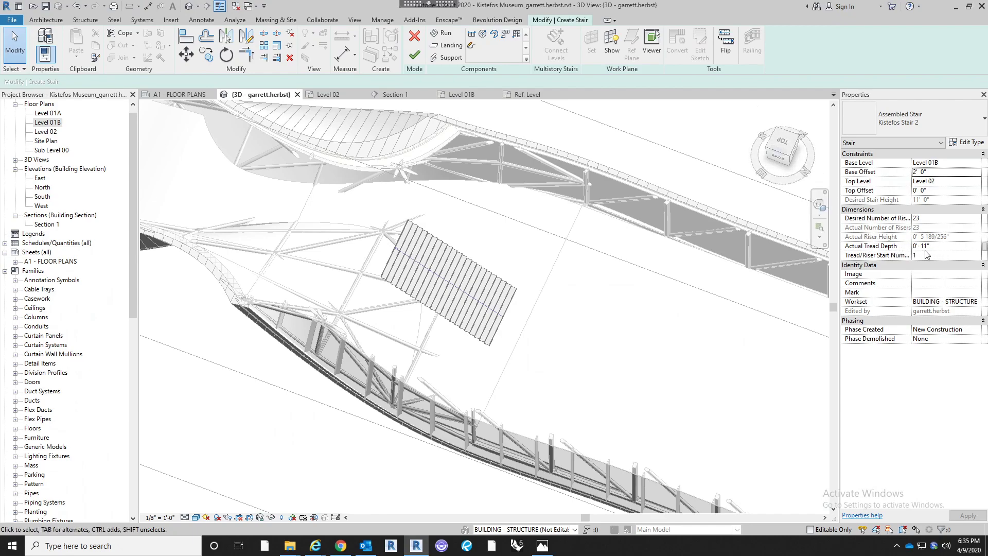
View the model from the back and nudge the stair run slightly toward its lower end
left_click(502, 322)
left_click(656, 301)
left_click(778, 155)
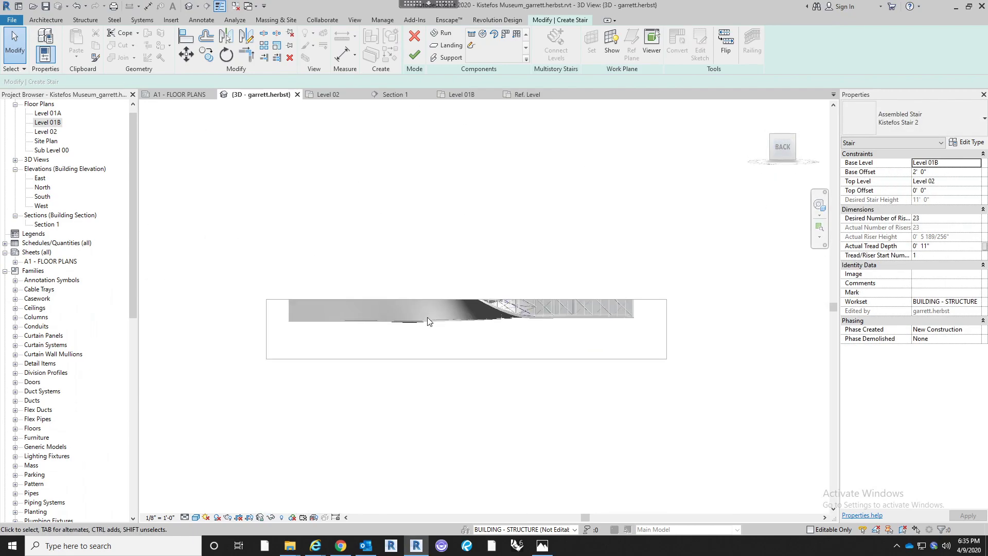
scroll(677, 300, "up", 3)
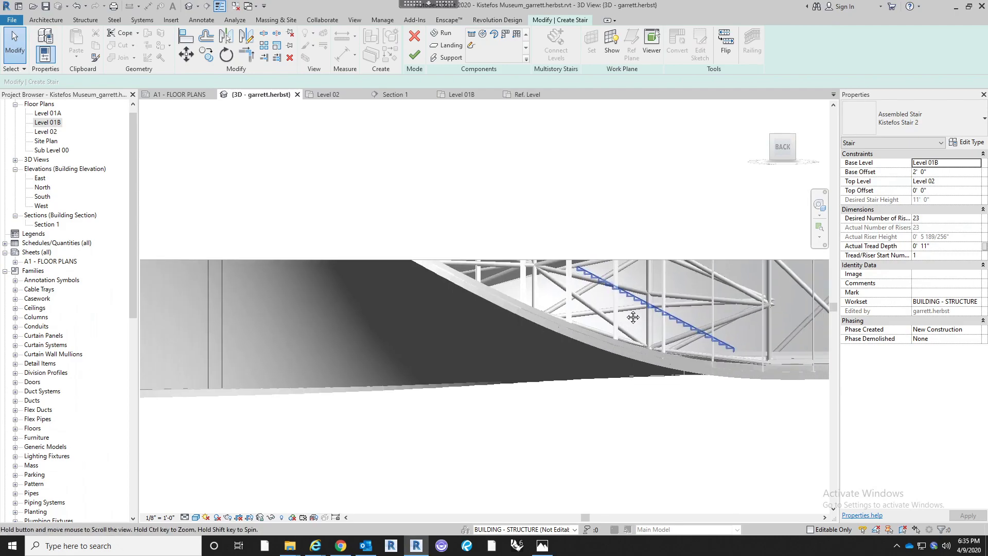
left_click_drag(643, 311, 548, 309)
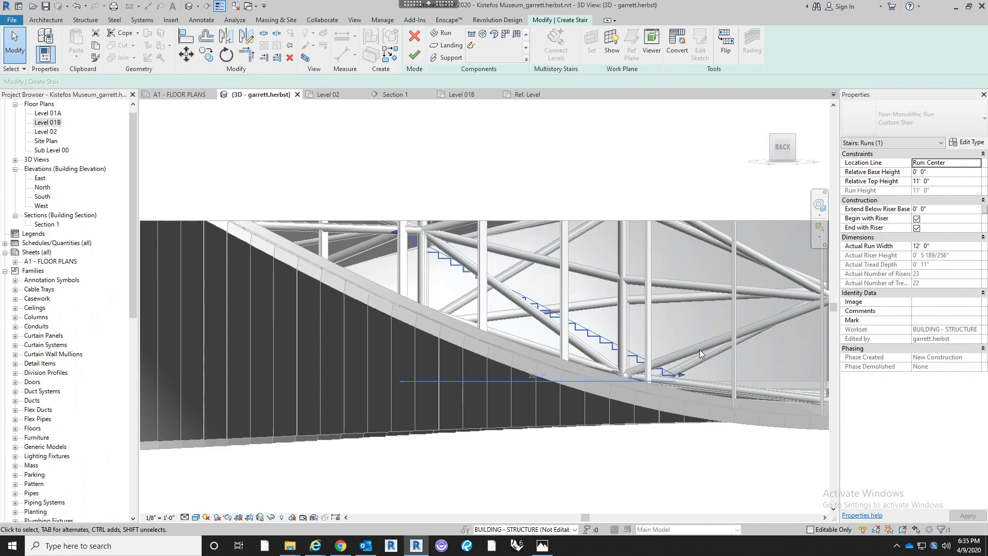
key("Right")
key("Right")
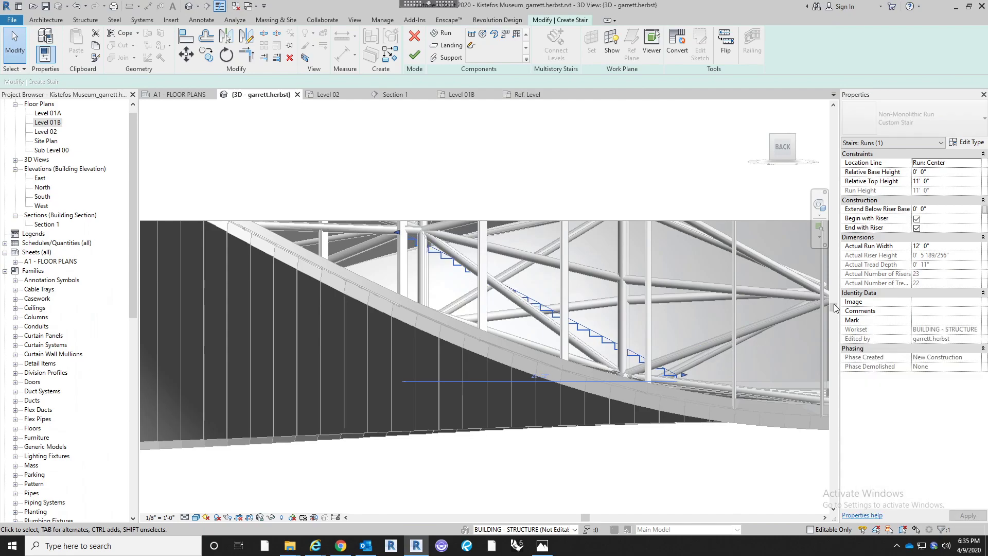
left_click(728, 200)
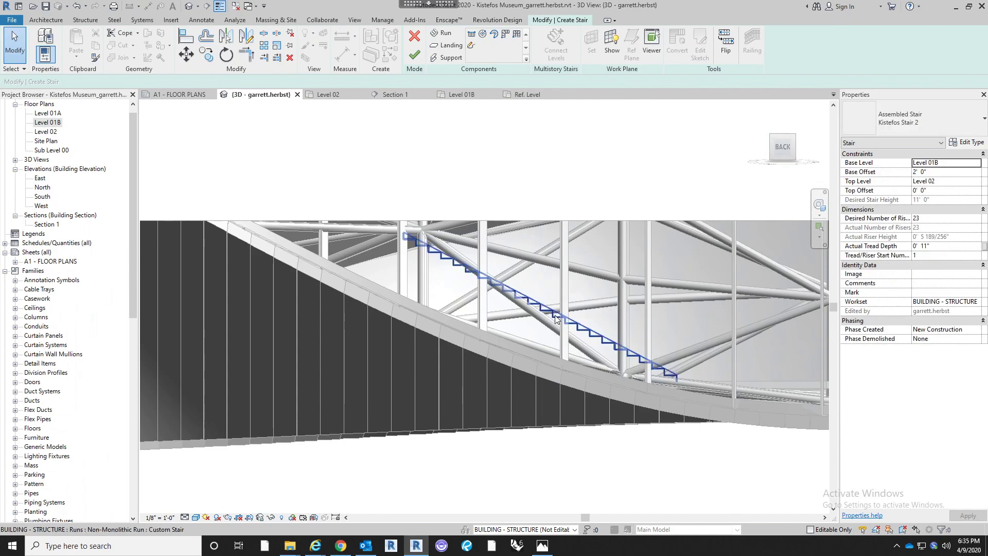
Set the stair's actual tread depth to 1' 4"
left_click(576, 279)
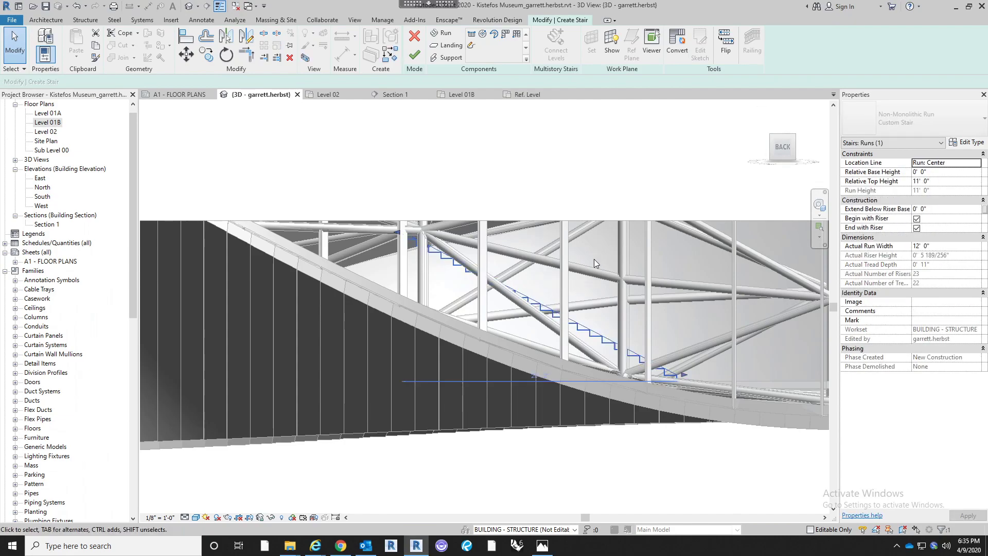
left_click(594, 258)
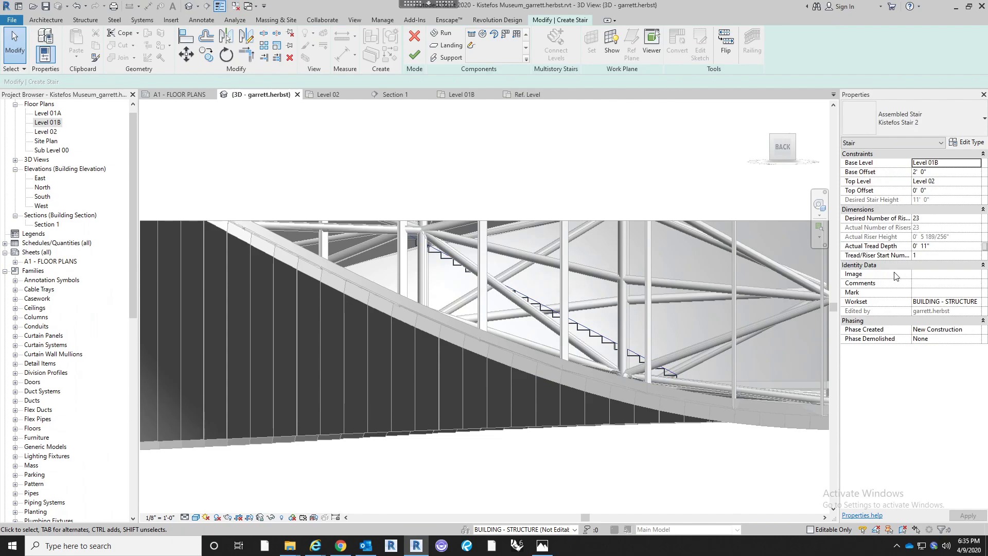
left_click(944, 249)
type("1")
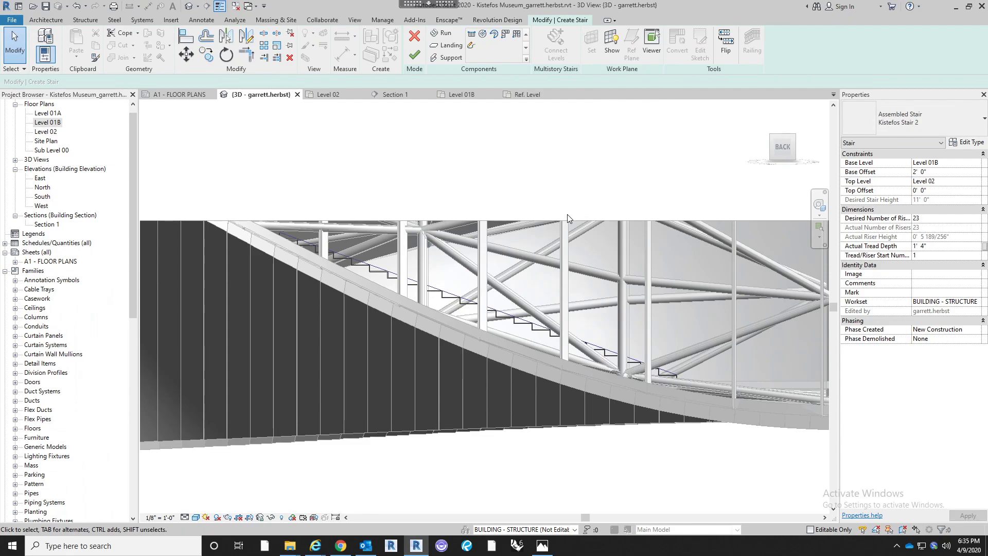
Examine the lengthened run against the curved floor from several angles and compare it with the interior reference image
middle_click_drag(647, 245, 265, 374, "shift")
middle_click_drag(587, 319, 797, 145)
left_click(779, 147)
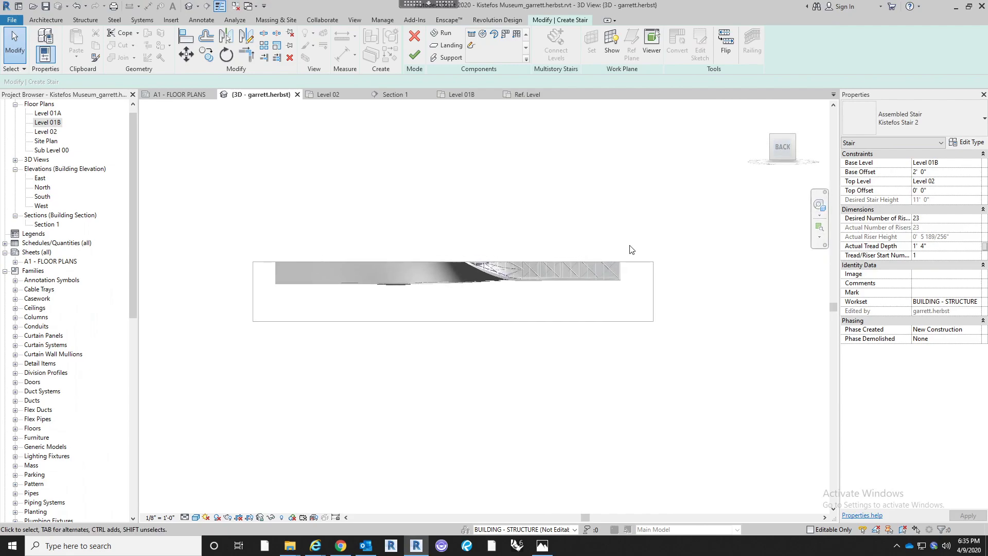
scroll(489, 312, "up", 4)
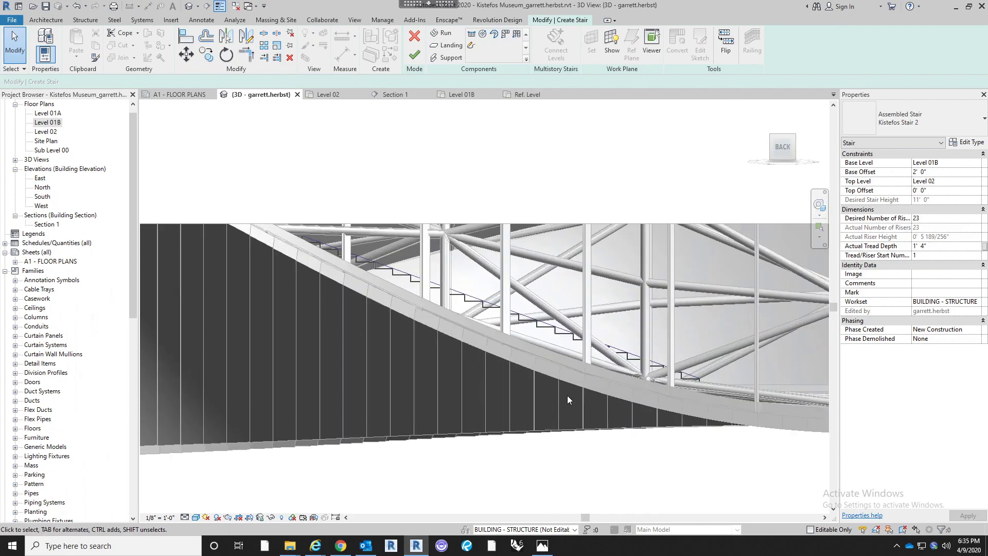
middle_click_drag(590, 346, 406, 299, "shift")
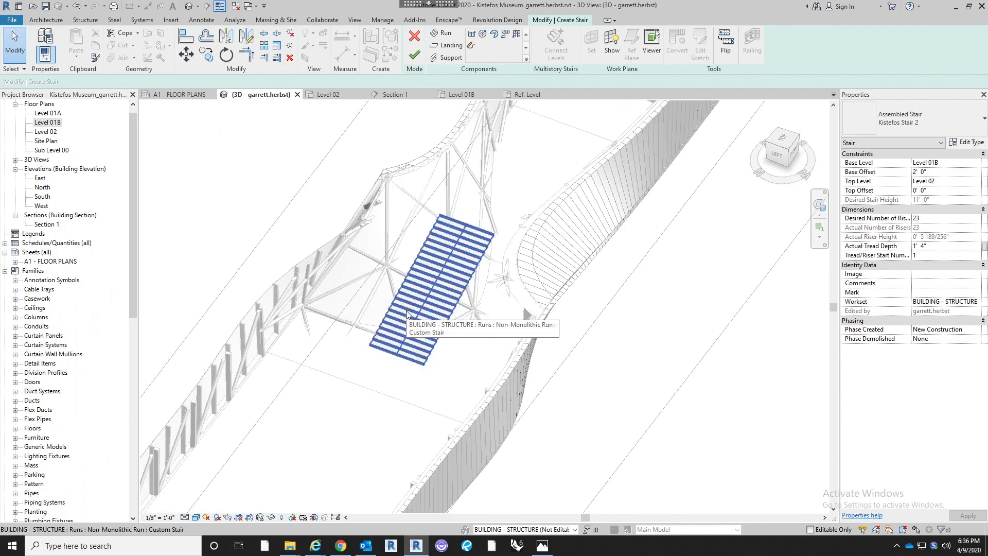
left_click(542, 545)
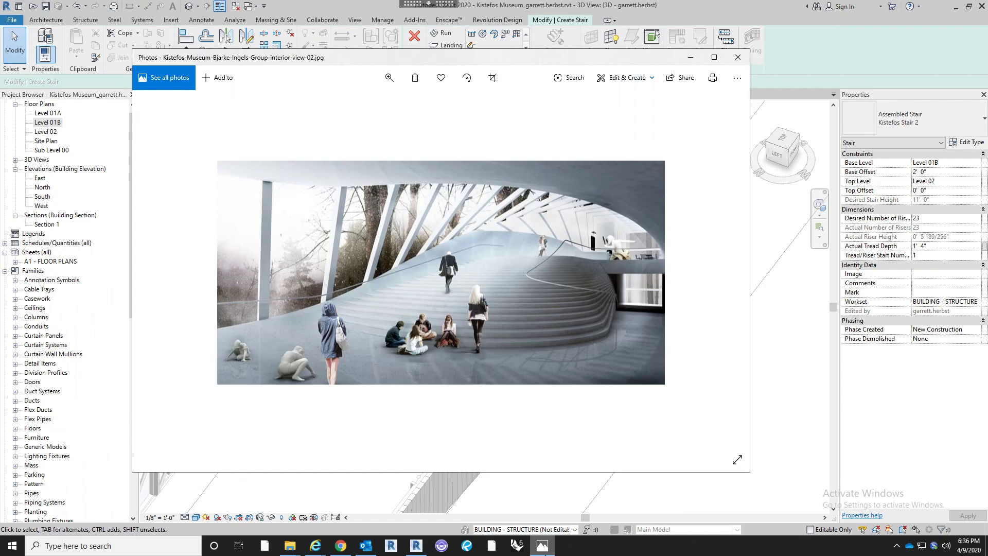
left_click(541, 545)
Move the stair run toward the adjacent side wall and farther up into the twisted section
left_click_drag(370, 333, 380, 327)
middle_click_drag(348, 419, 596, 458, "shift")
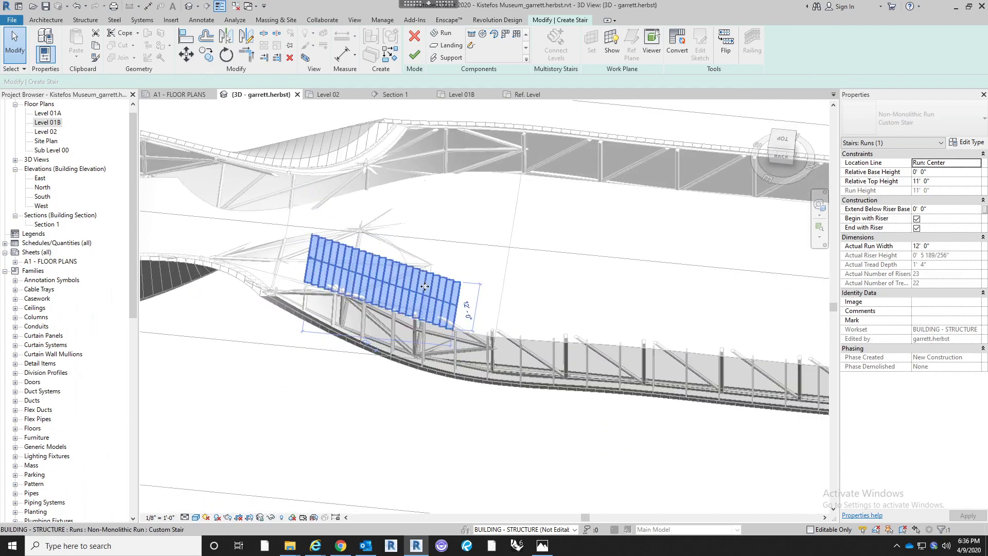
left_click_drag(411, 287, 407, 291)
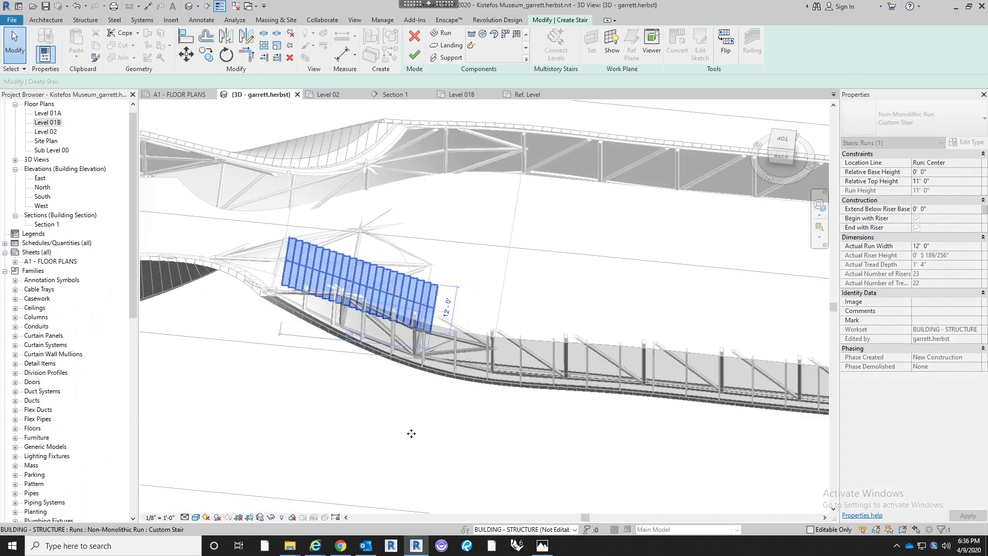
middle_click_drag(429, 416, 430, 271, "shift")
middle_click_drag(341, 298, 328, 446, "shift")
left_click(327, 443)
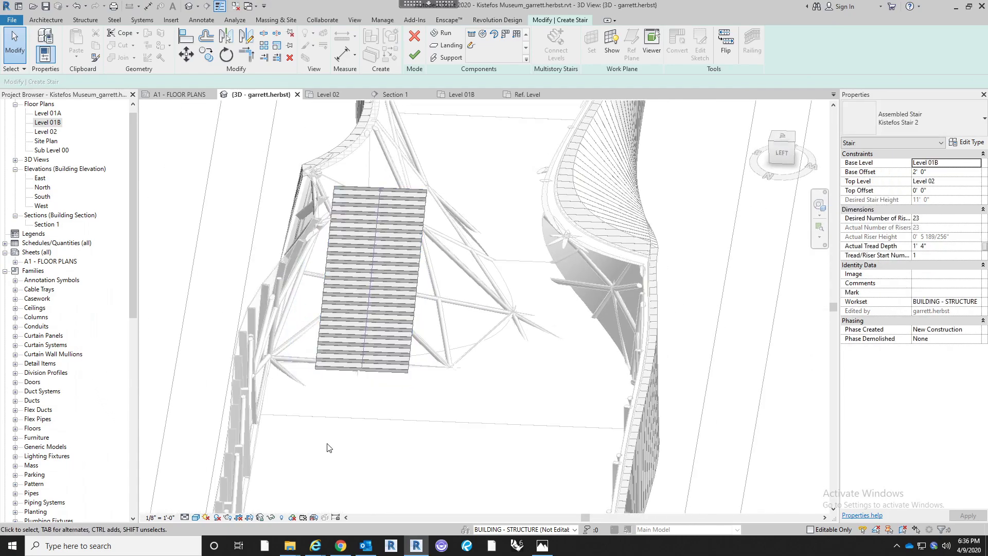
Shift the stair run slightly toward its upper end in the back view, following the curved floor edge
middle_click_drag(327, 408, 407, 301, "shift")
scroll(406, 300, "up", 2)
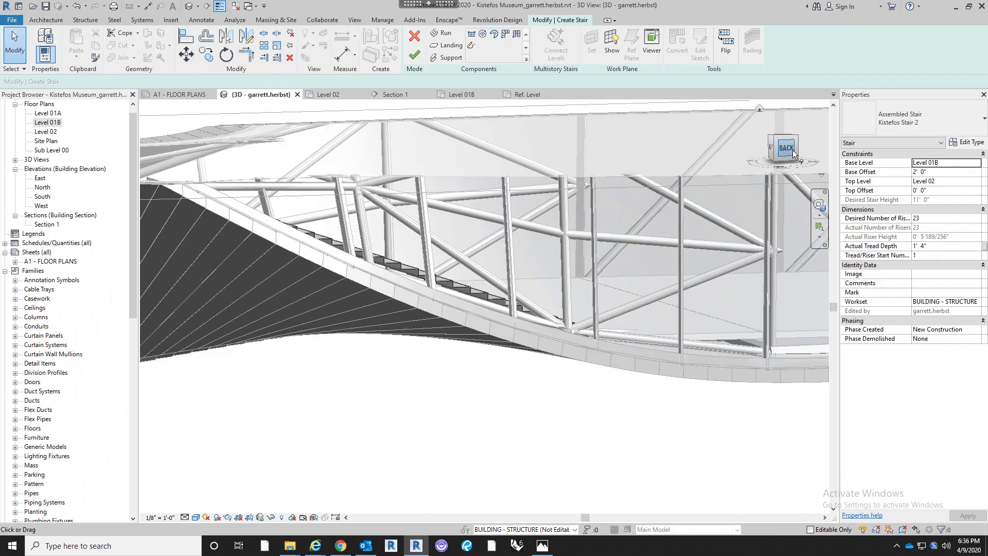
left_click(787, 148)
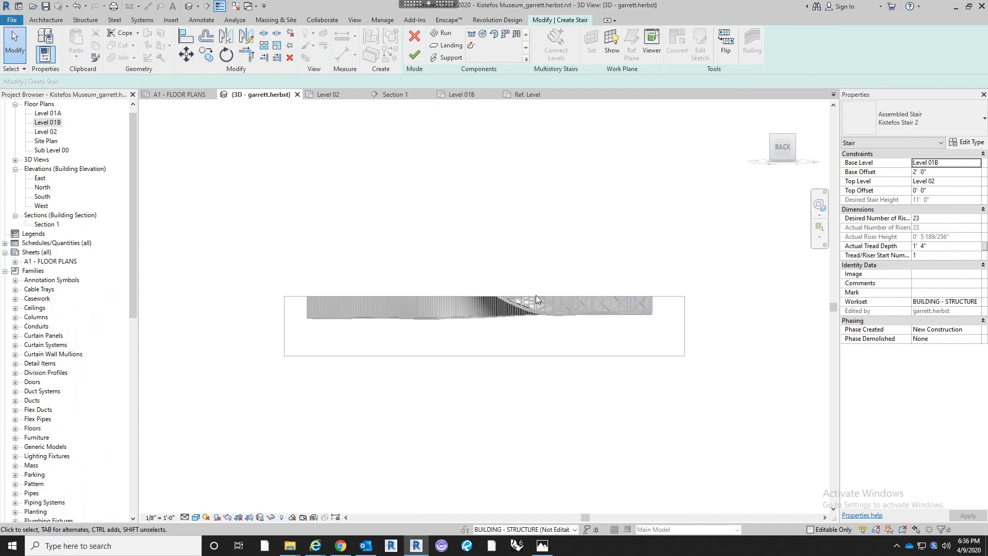
scroll(505, 321, "up", 6)
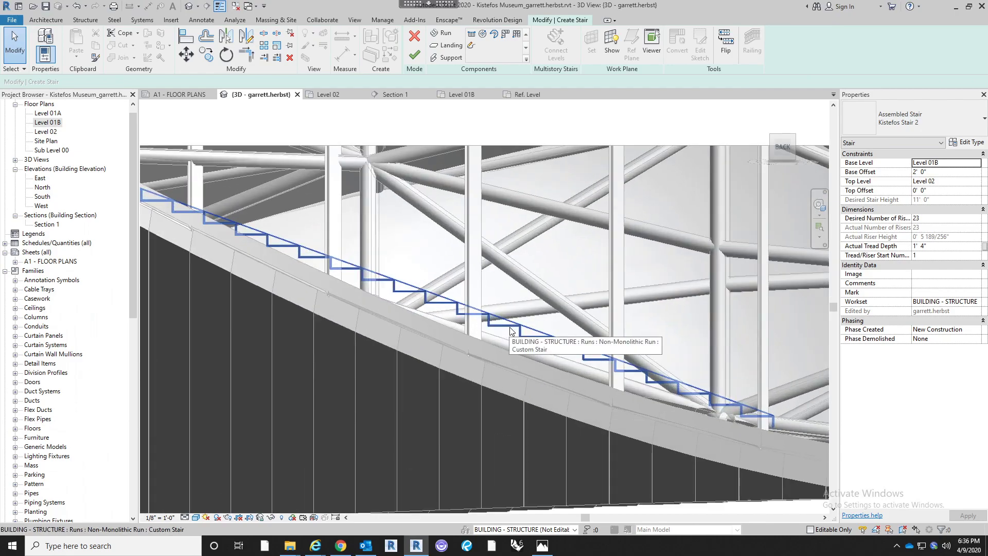
left_click(511, 330)
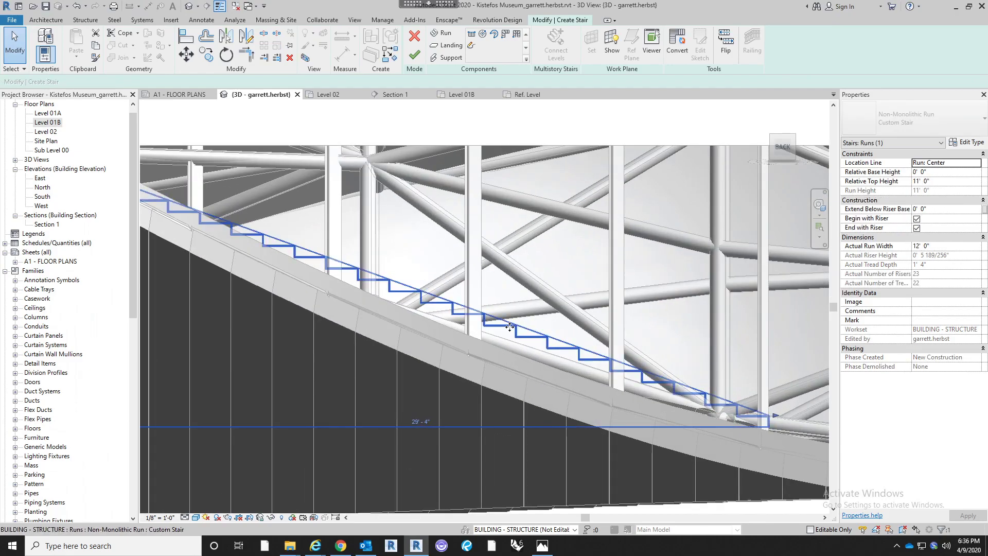
scroll(509, 327, "down", 3)
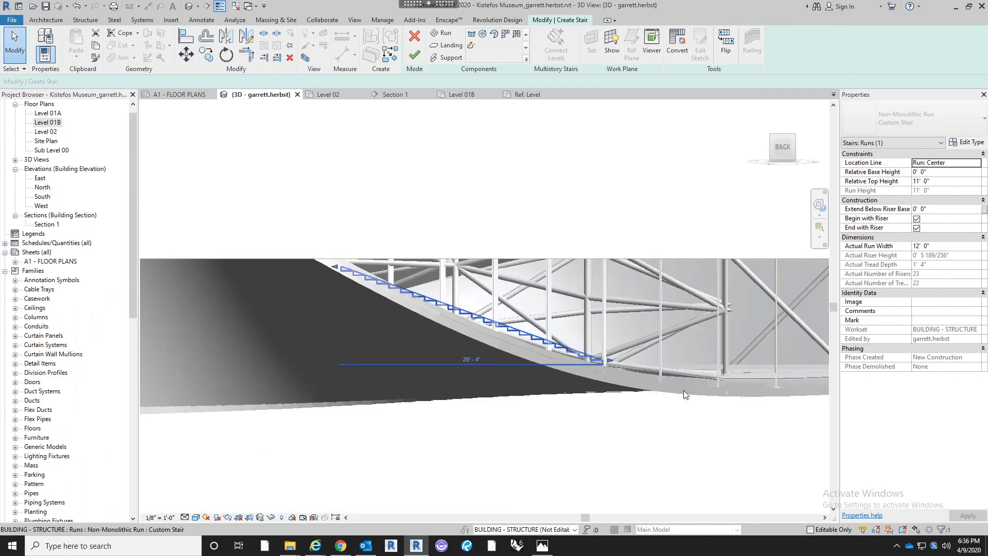
Compare the stair run's position and width with the interior reference image, orbiting the model and viewing it from above
middle_click_drag(555, 331, 559, 547, "shift")
left_click(542, 546)
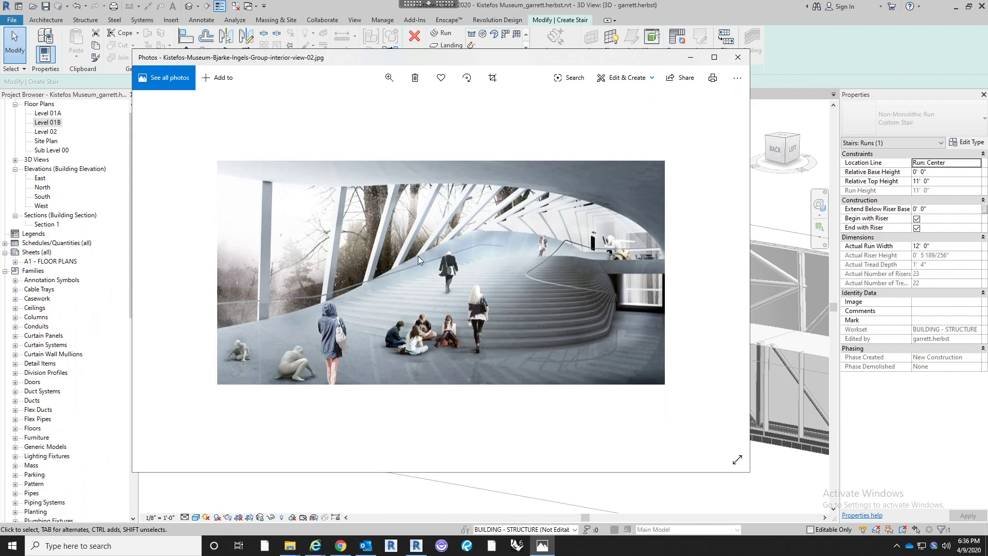
left_click(765, 132)
middle_click_drag(595, 304, 329, 466, "shift")
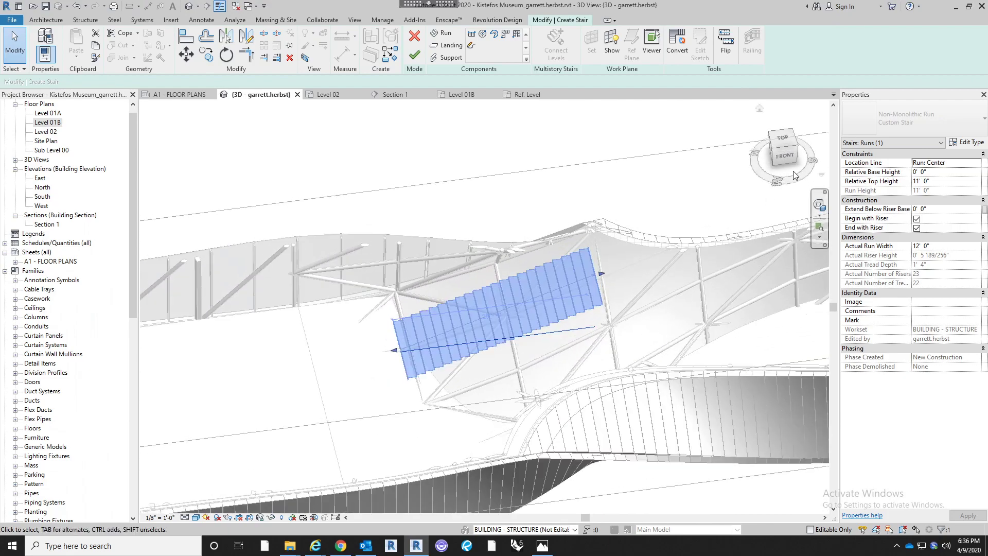
left_click(543, 545)
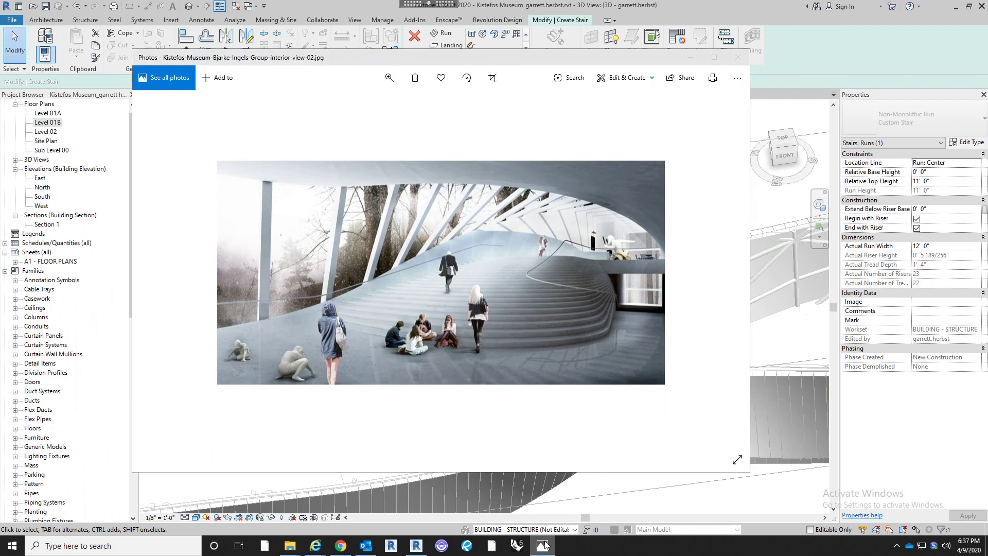
left_click(545, 545)
middle_click_drag(527, 322, 512, 424, "shift")
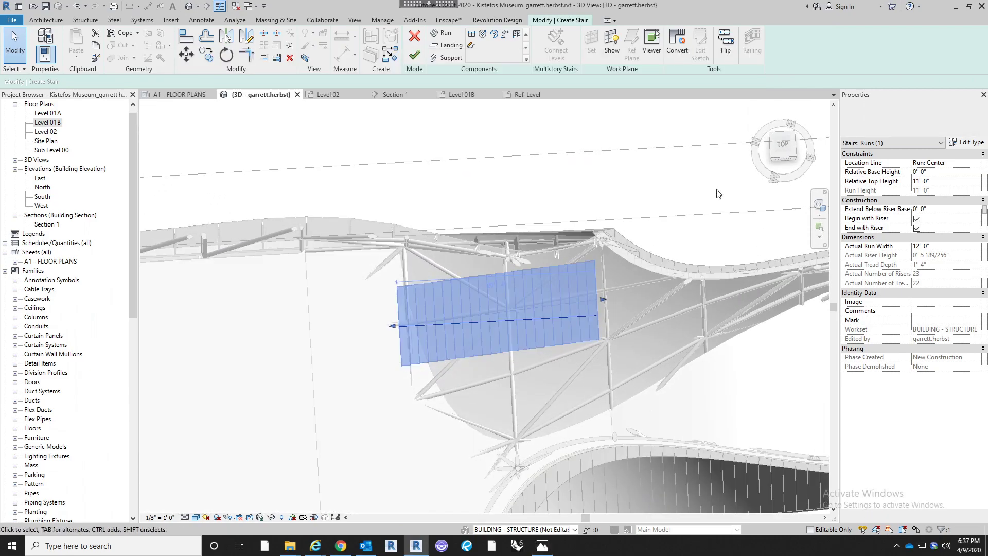
left_click(780, 153)
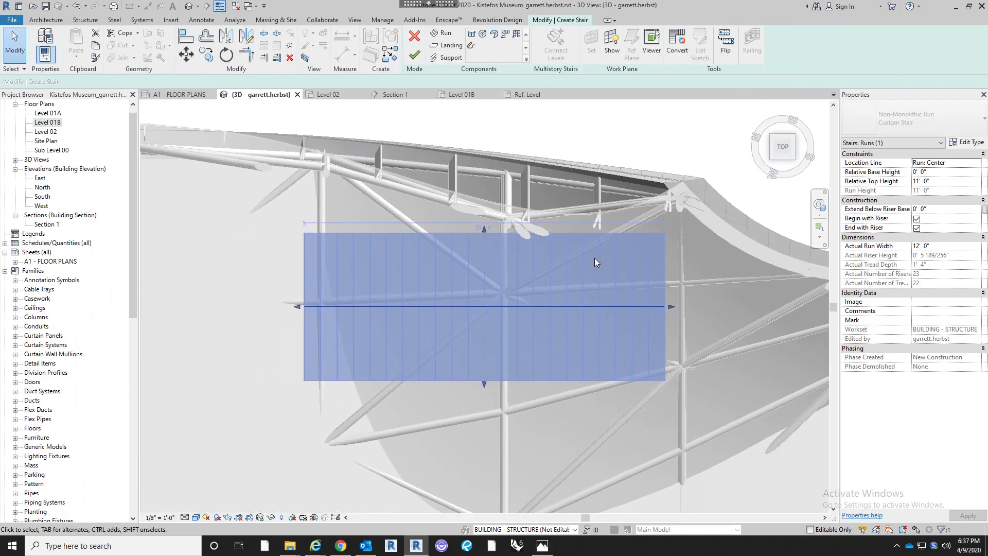
Nudge the stair run farther toward its upper end from the back view so it sits against the curved floor
middle_click_drag(547, 344, 540, 221, "shift")
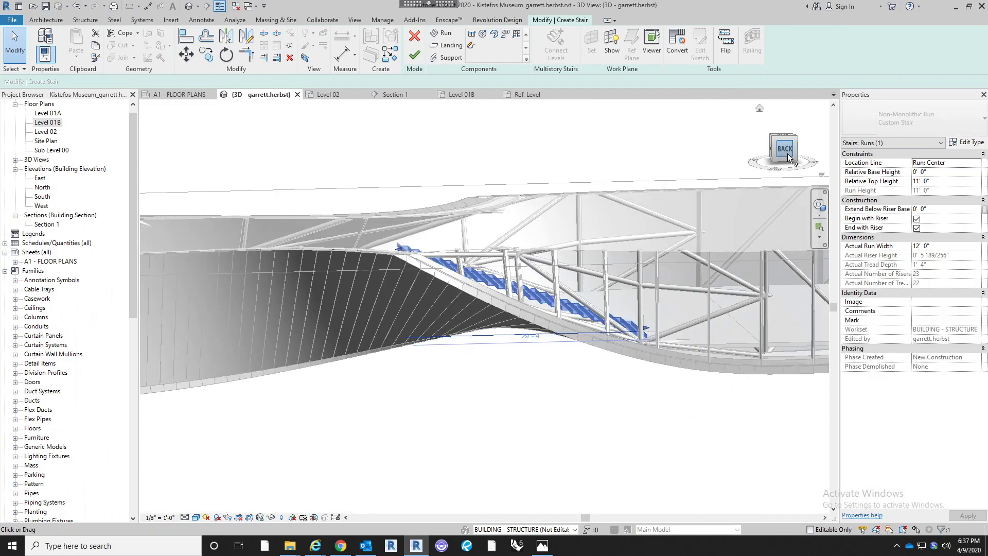
left_click(786, 151)
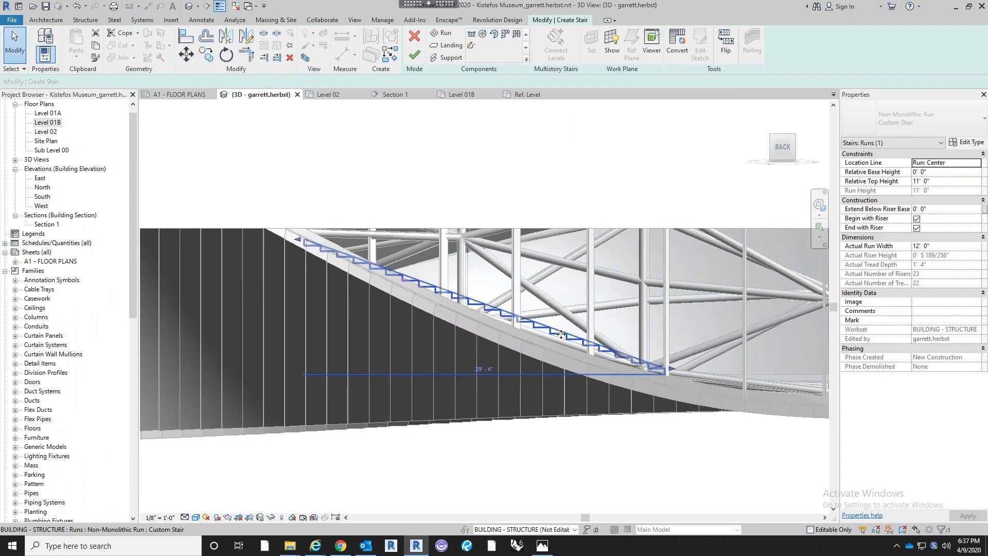
key("Left")
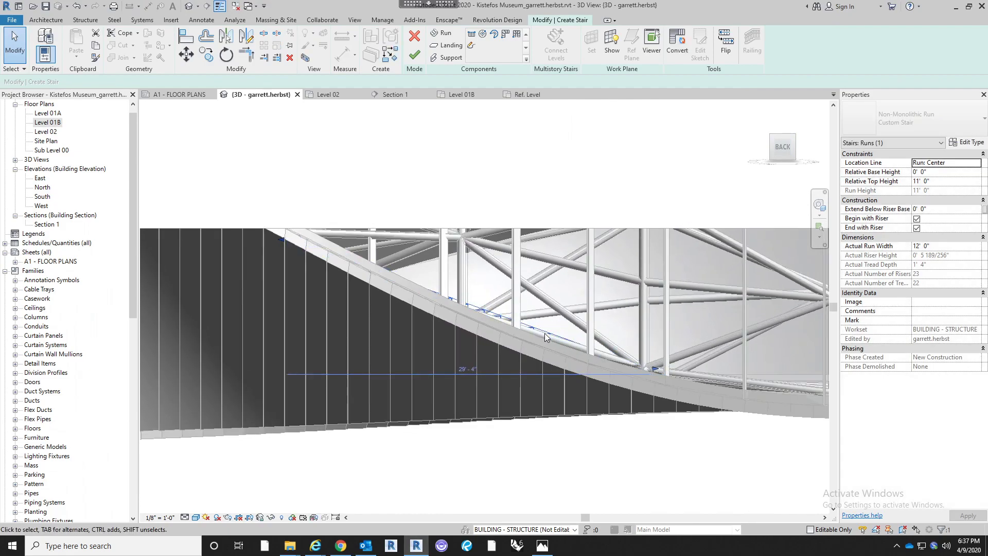
key("Escape")
Nudge the stair run in the twisted section and rotate it by 5 degrees
middle_click_drag(548, 334, 464, 355, "shift")
left_click_drag(464, 355, 483, 384)
middle_click_drag(483, 385, 624, 304, "shift")
middle_click_drag(719, 267, 580, 369, "shift")
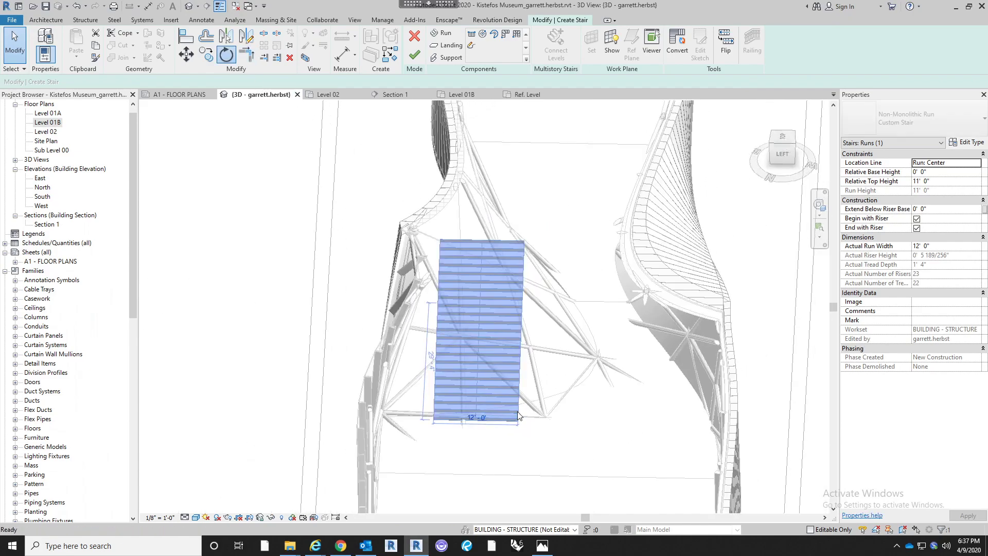
left_click(481, 352)
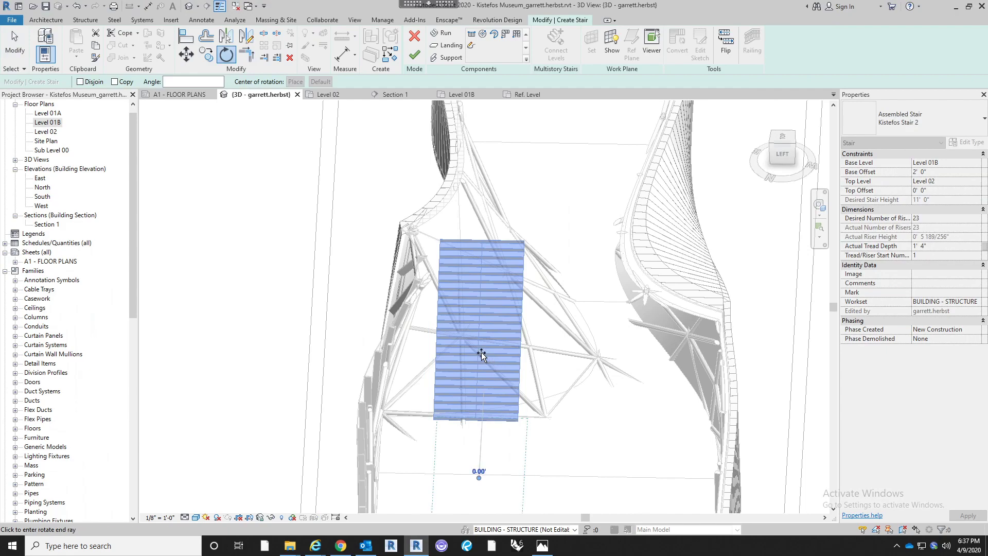
type("5")
key("Return")
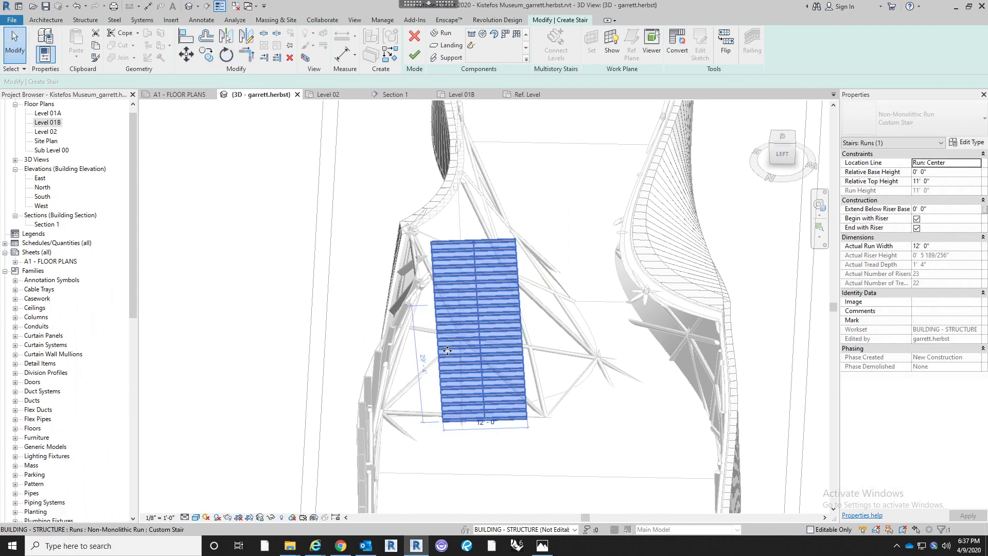
Shift the rotated stair run sideways, then toward its upper end from the back view so it sits against the curved floor
left_click_drag(510, 411, 529, 411)
middle_click_drag(397, 468, 575, 420, "shift")
left_click(786, 151)
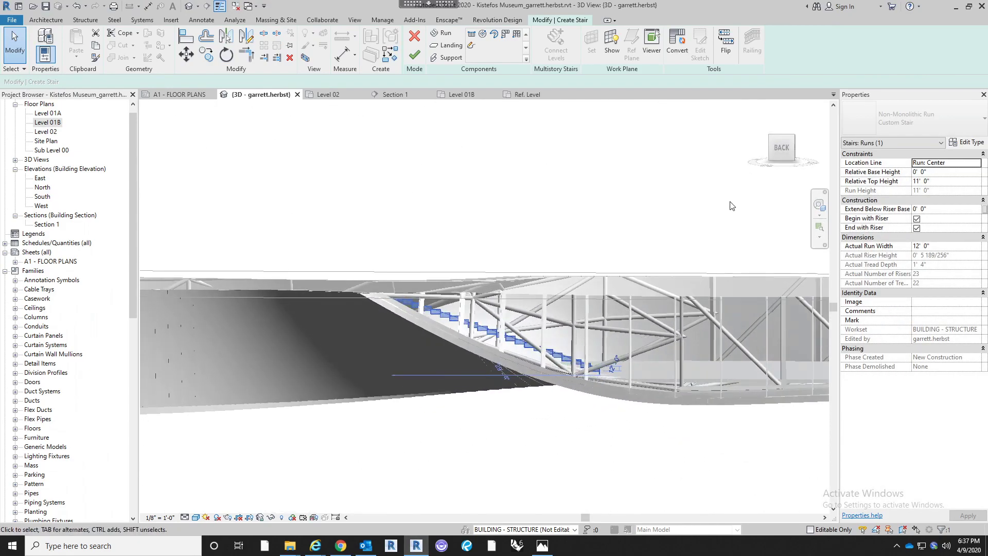
scroll(551, 384, "up", 3)
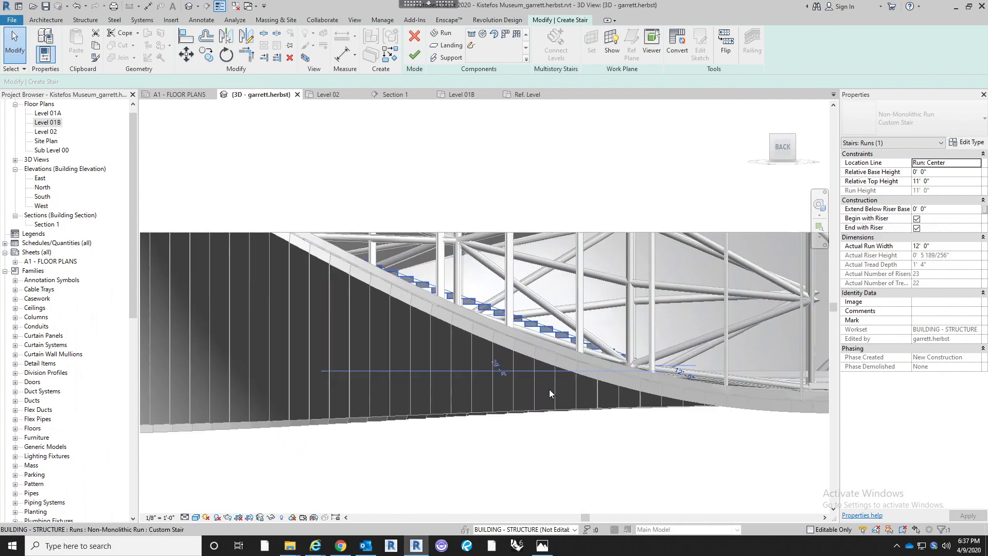
left_click_drag(564, 341, 566, 360)
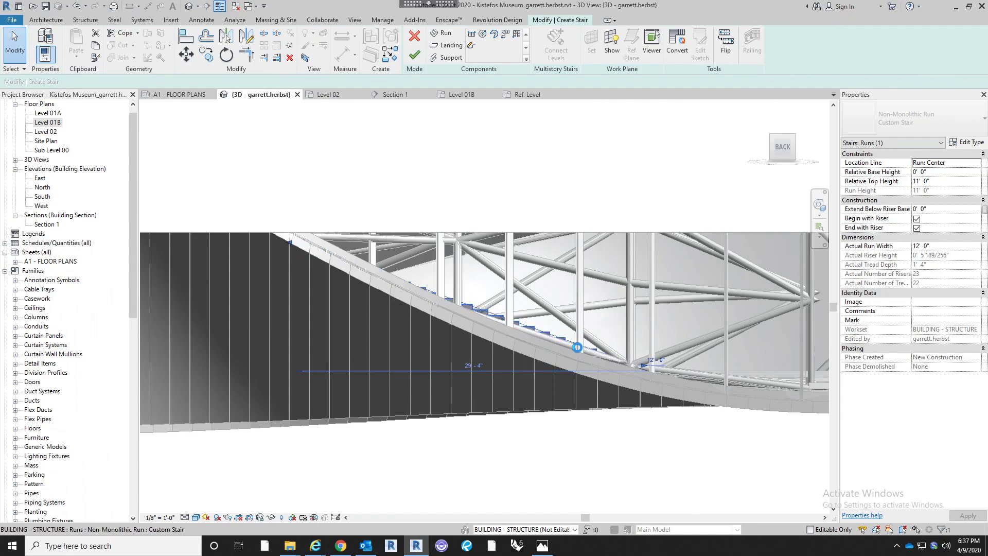
Examine the stair run's angle and fit against the curved floor and side walls, from above and from the back
middle_click_drag(577, 347, 542, 374, "shift")
left_click(542, 374)
scroll(476, 309, "down", 2)
middle_click_drag(482, 403, 512, 492, "shift")
middle_click_drag(531, 420, 491, 379)
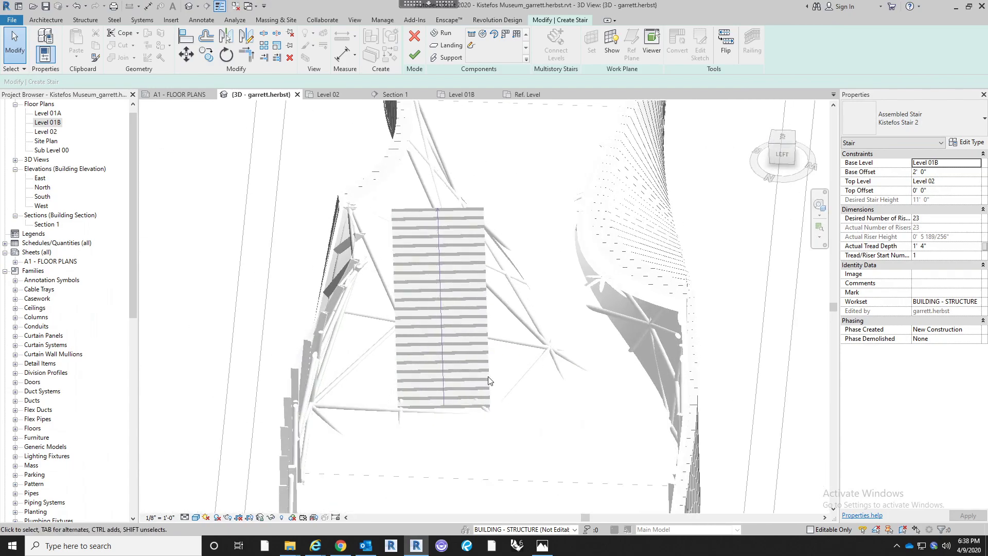
left_click(455, 295)
scroll(466, 278, "down", 2)
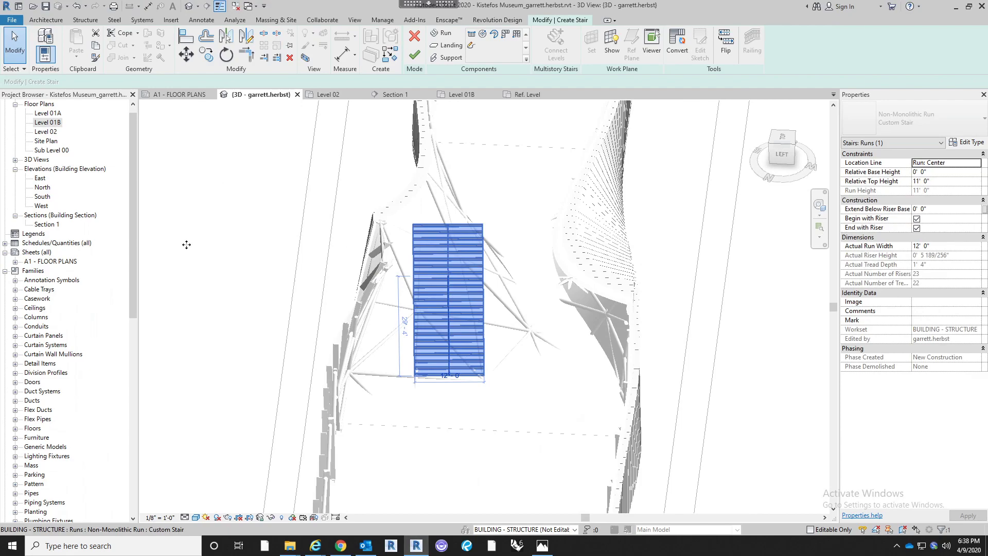
left_click(791, 157)
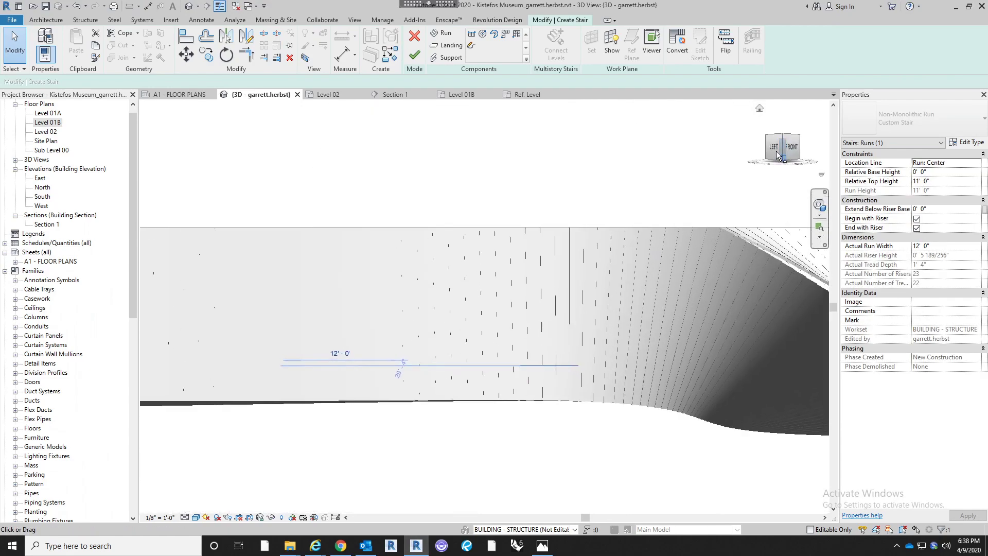
left_click(802, 148)
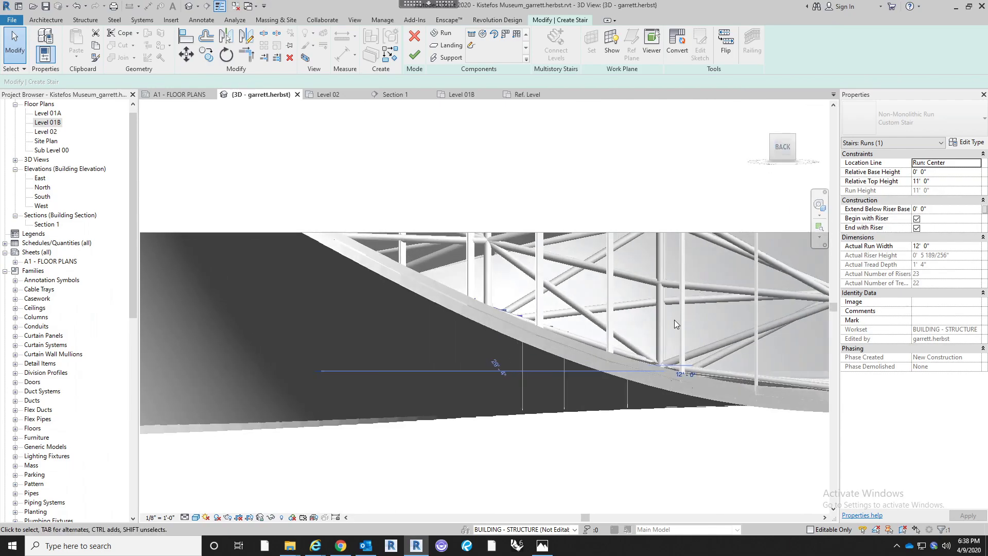
middle_click_drag(618, 282, 541, 360, "shift")
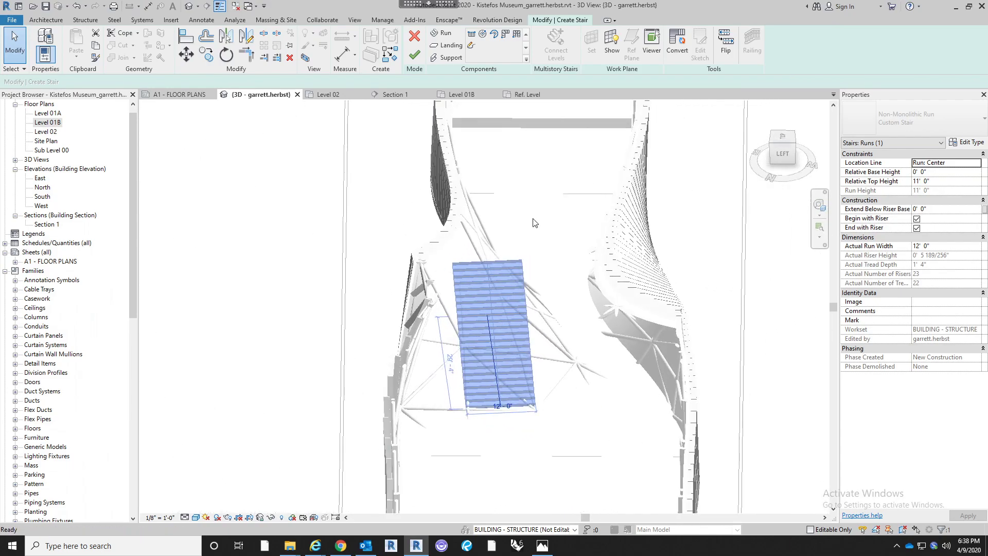
Rotate the stair run slightly to bring it closer to the museum's lengthwise direction
left_click(228, 54)
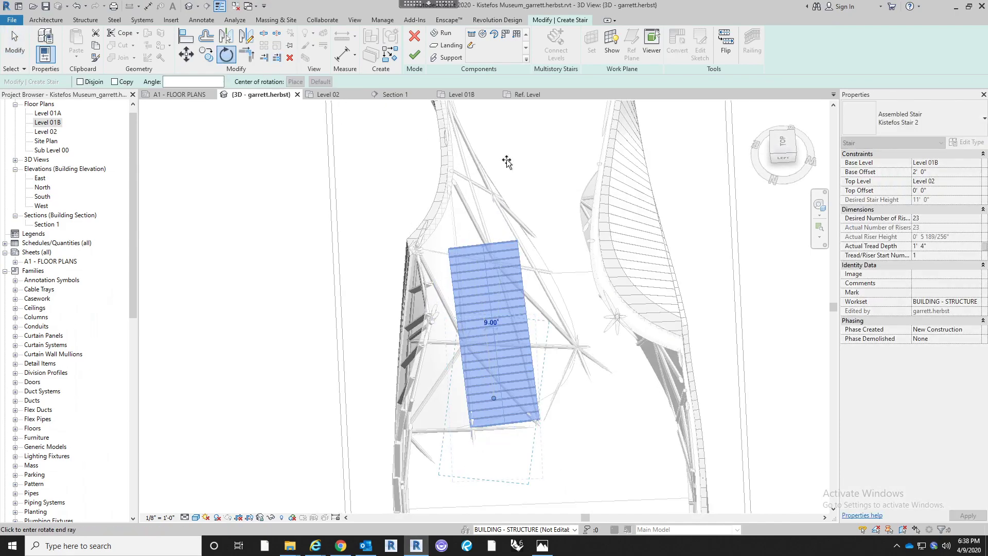
left_click(507, 164)
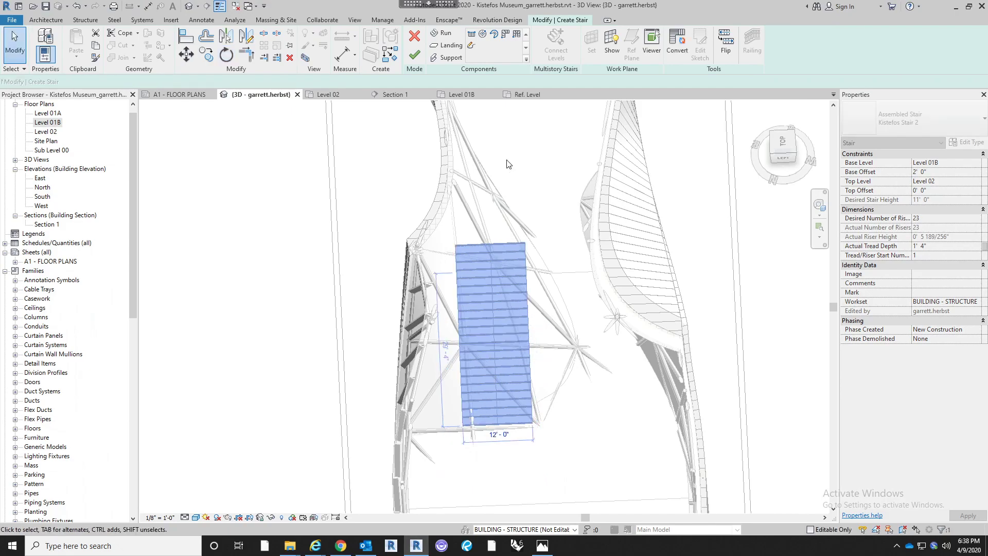
middle_click_drag(506, 164, 419, 357, "shift")
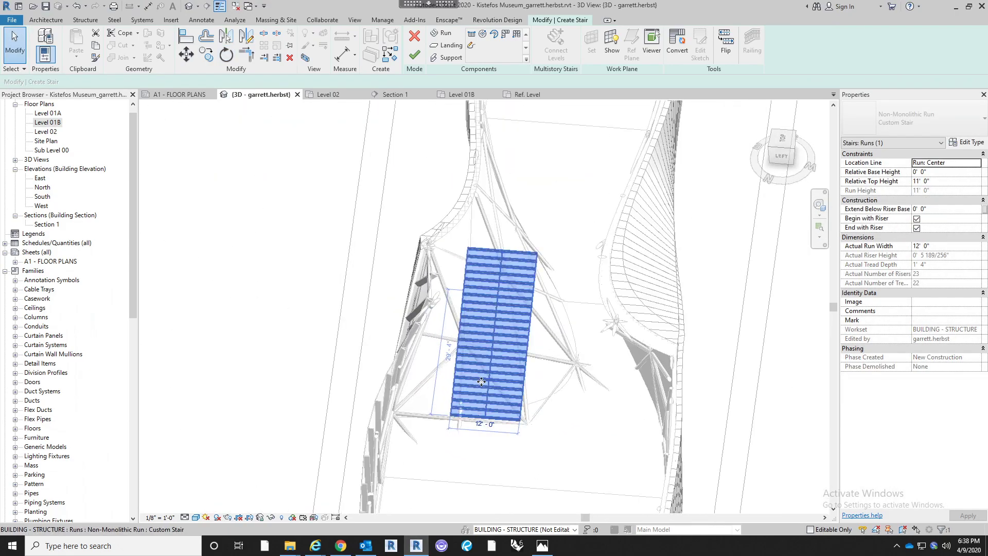
Move the stair run slightly toward its lower end and set the stair's actual tread depth to 1' 6"
left_click_drag(482, 393, 481, 414)
middle_click_drag(310, 432, 533, 263, "shift")
key("Escape")
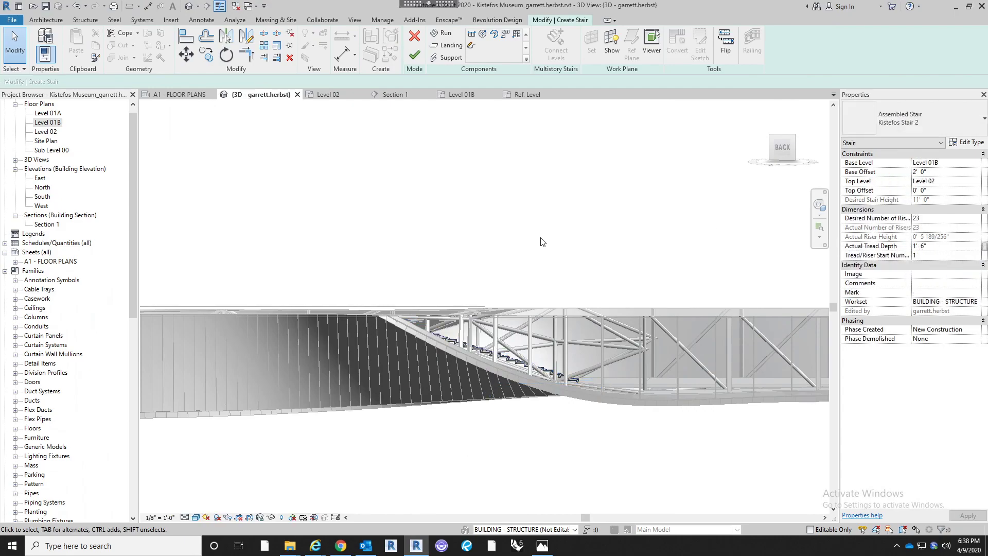
middle_click_drag(610, 282, 404, 390, "shift")
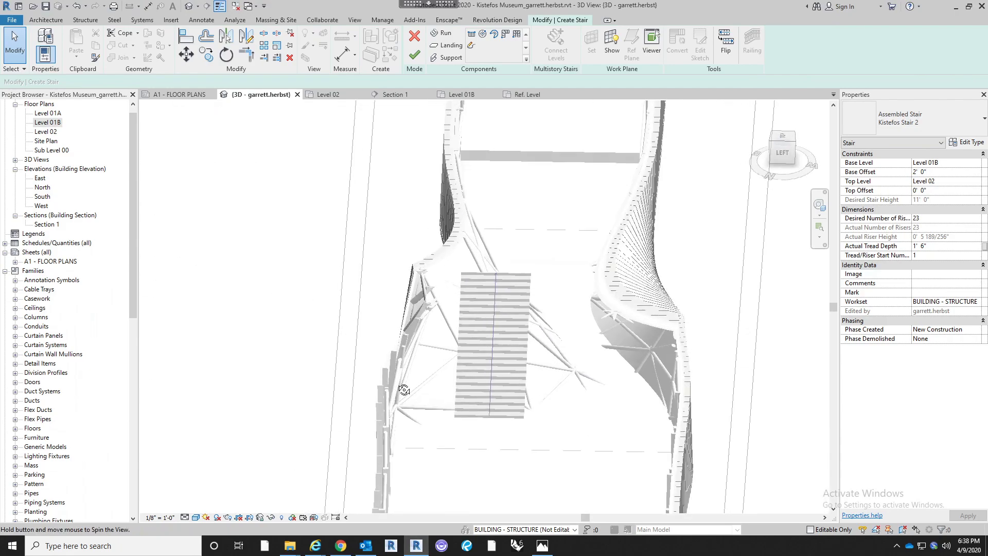
Compare the lengthened stair run with the interior reference image, orbiting the model between the back and the overhead view
left_click(491, 342)
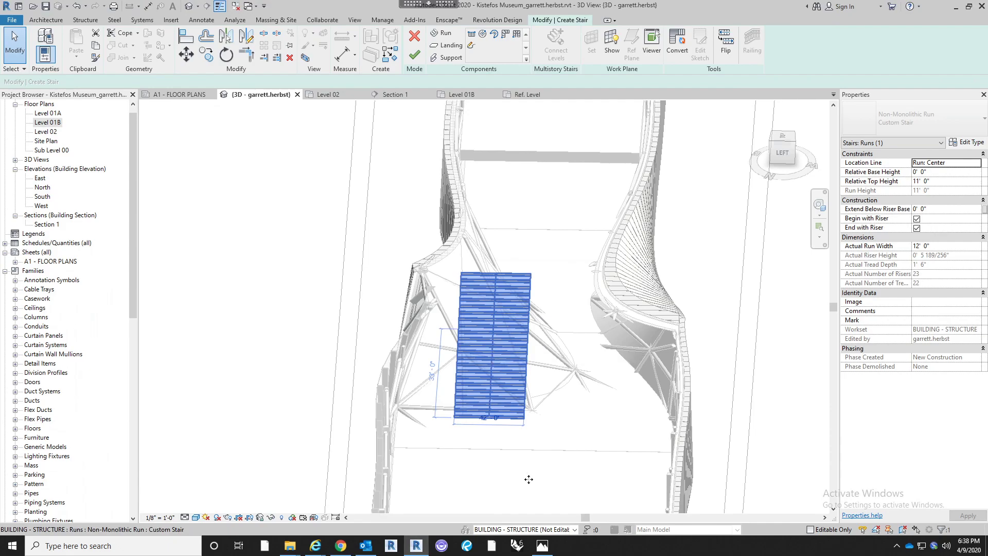
left_click(541, 546)
left_click(541, 545)
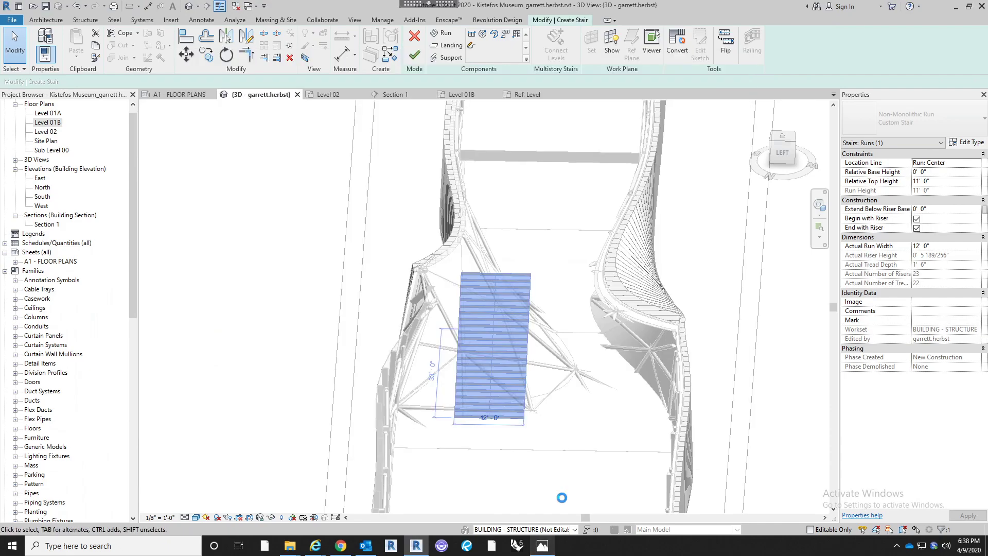
left_click(568, 448)
middle_click_drag(519, 462, 784, 356, "shift")
middle_click_drag(738, 231, 487, 412, "shift")
left_click(498, 390)
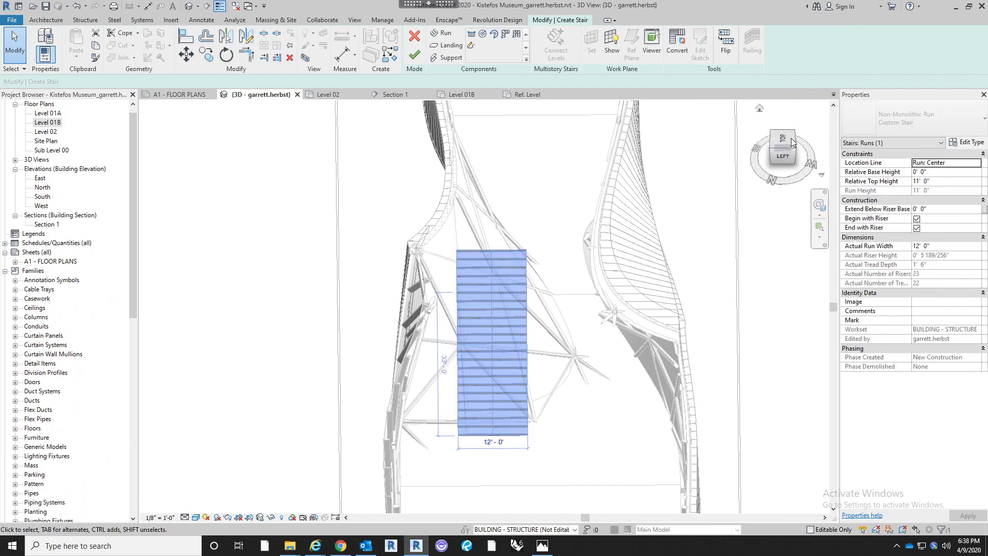
Examine the gap between the stair run and the side wall from the top view, and check the stair's shape in the reference image
left_click(786, 137)
scroll(442, 308, "down", 3)
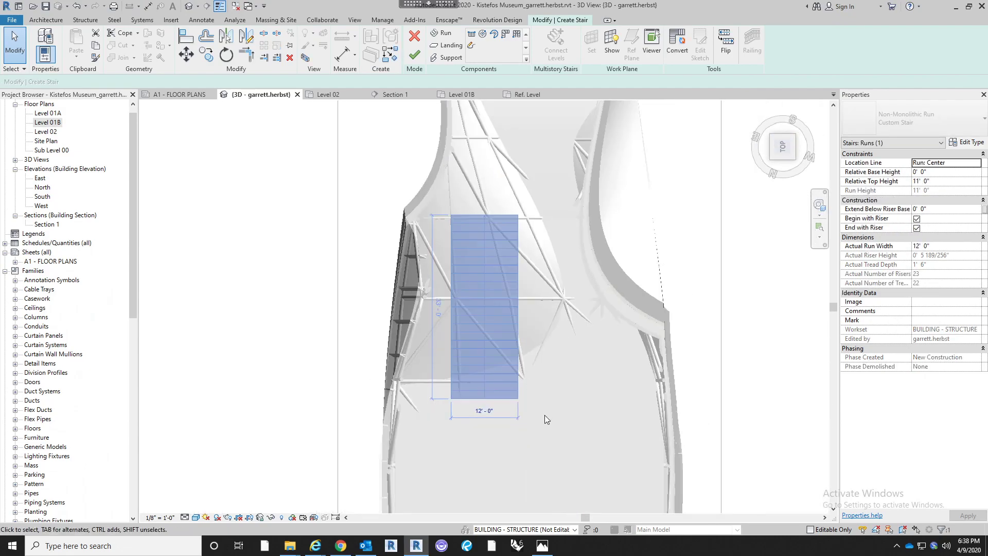
left_click(544, 414)
middle_click_drag(539, 411, 516, 416)
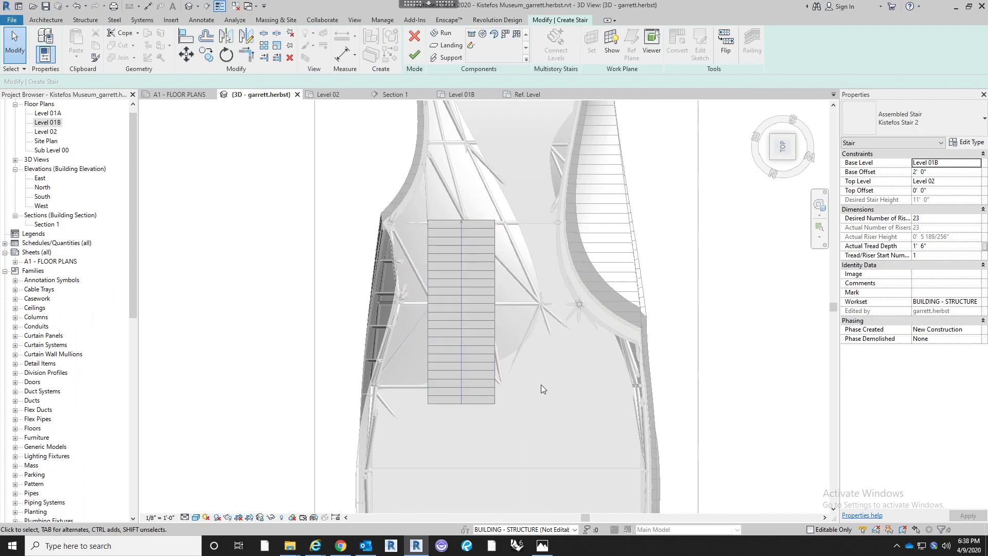
scroll(400, 402, "up", 3)
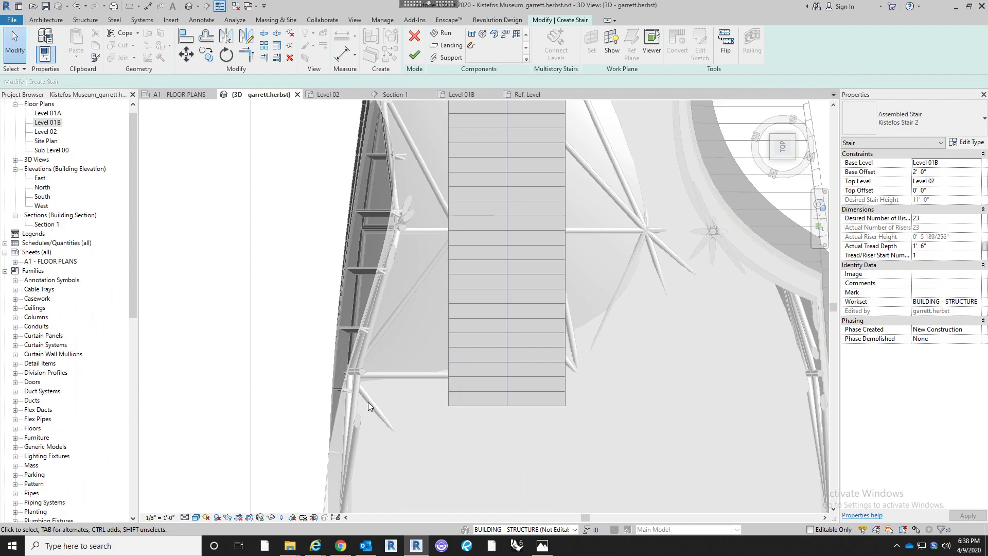
middle_click_drag(471, 403, 320, 348, "shift")
middle_click_drag(398, 200, 317, 390)
middle_click_drag(382, 247, 404, 482, "shift")
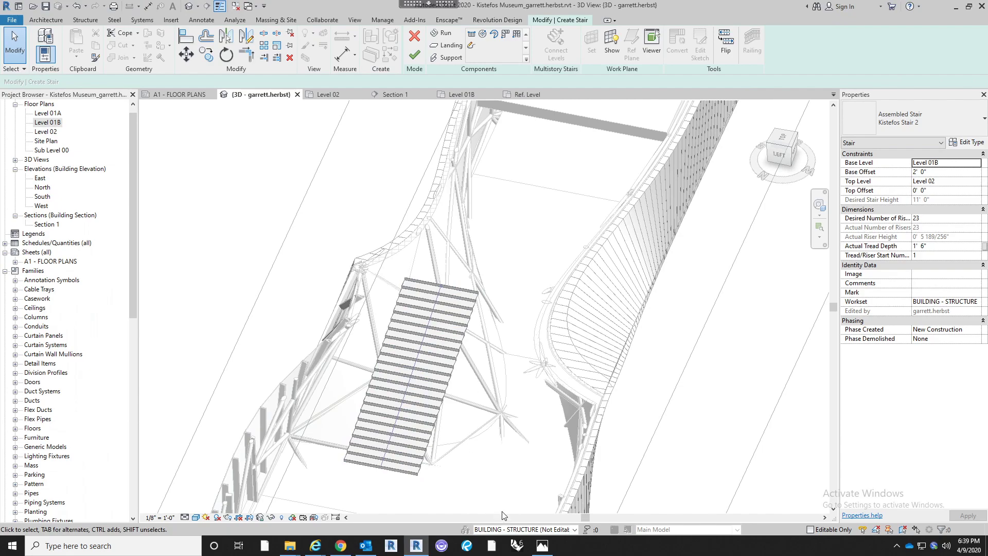
left_click(543, 548)
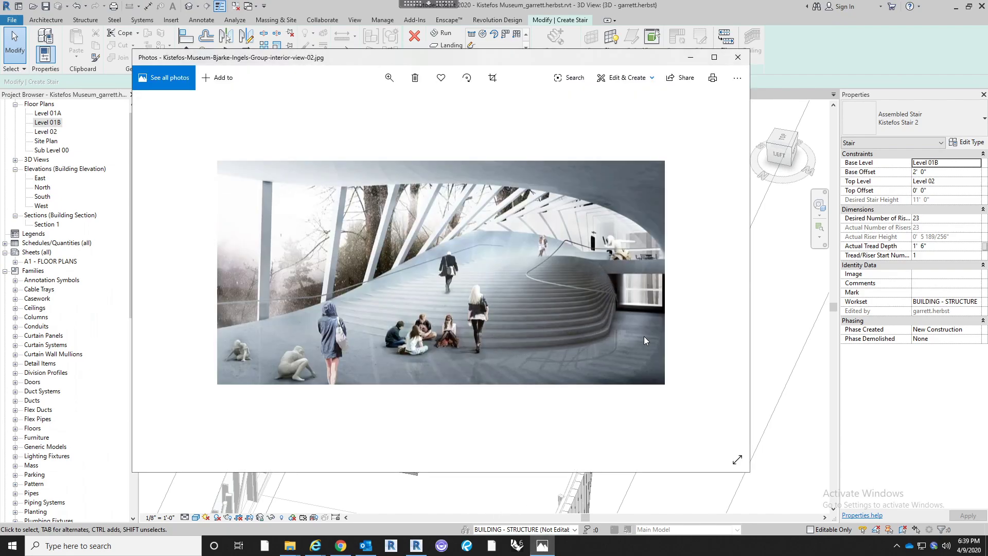
left_click(791, 310)
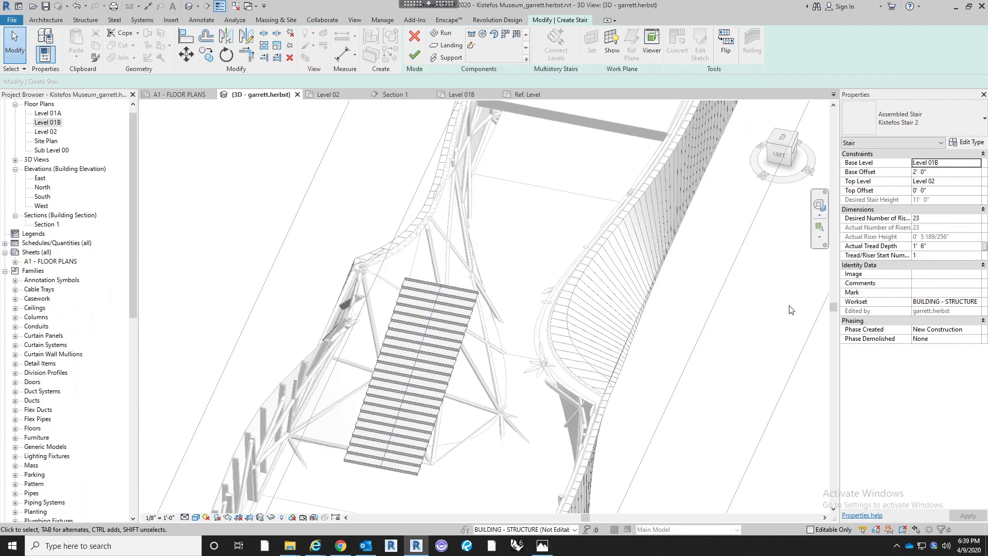
Convert the stair run to a sketch-based component and open its sketch for editing in the top view
left_click(411, 383)
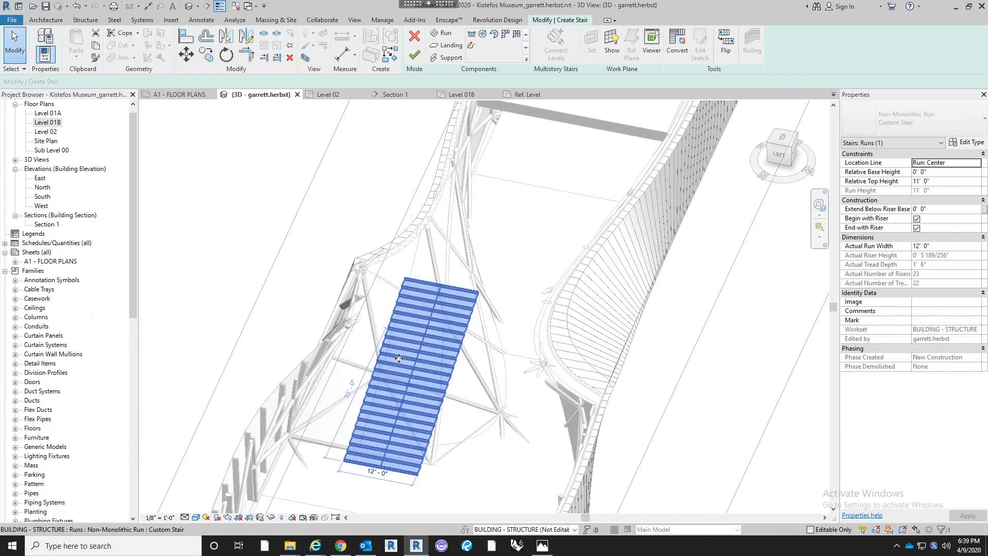
left_click(678, 45)
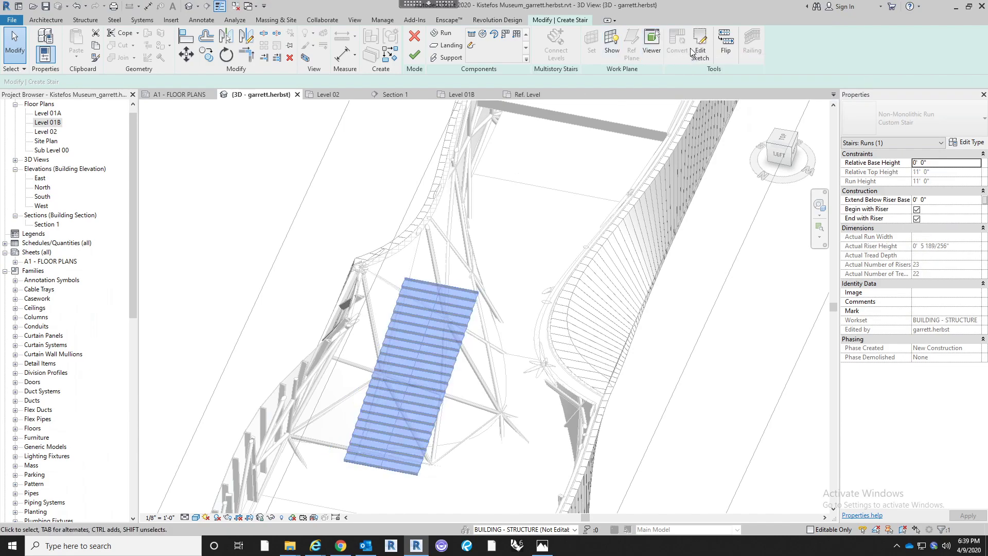
left_click(782, 137)
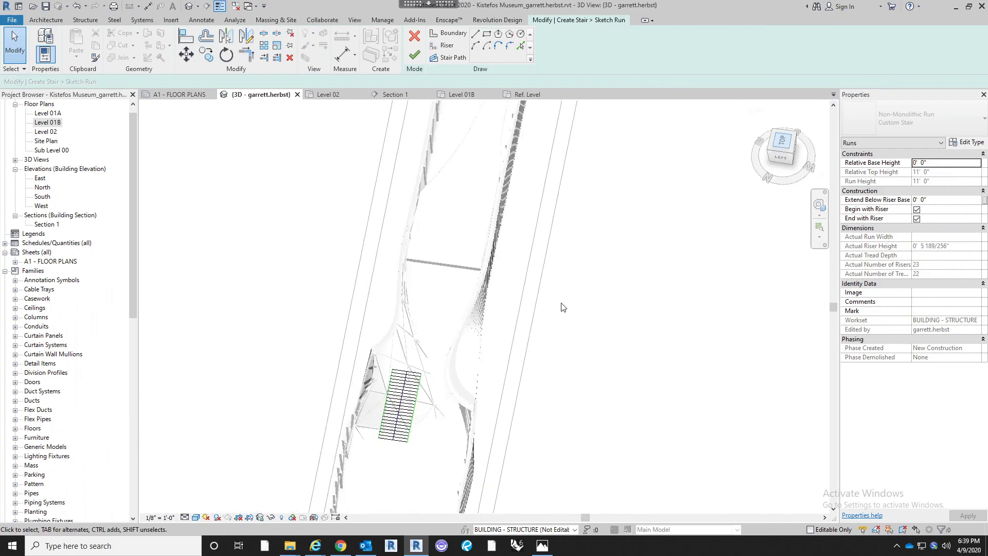
scroll(428, 345, "up", 6)
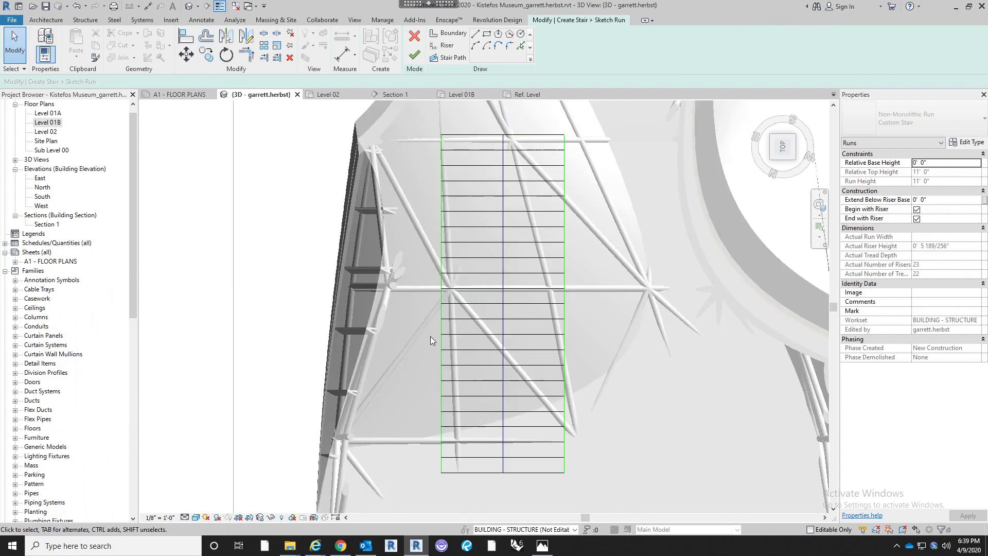
Create three stair boundary segments along the side wall nearest the run by picking the edges of the Kistefos Middle Structure curtain panels
left_click(441, 326)
mouse_move(668, 262)
middle_mouse_down()
mouse_move(617, 277)
mouse_move(605, 398)
mouse_move(497, 240)
mouse_move(432, 357)
mouse_move(478, 249)
mouse_move(502, 397)
mouse_move(490, 335)
mouse_move(418, 302)
mouse_move(406, 280)
mouse_move(384, 302)
mouse_move(482, 308)
middle_mouse_up()
left_click(779, 138)
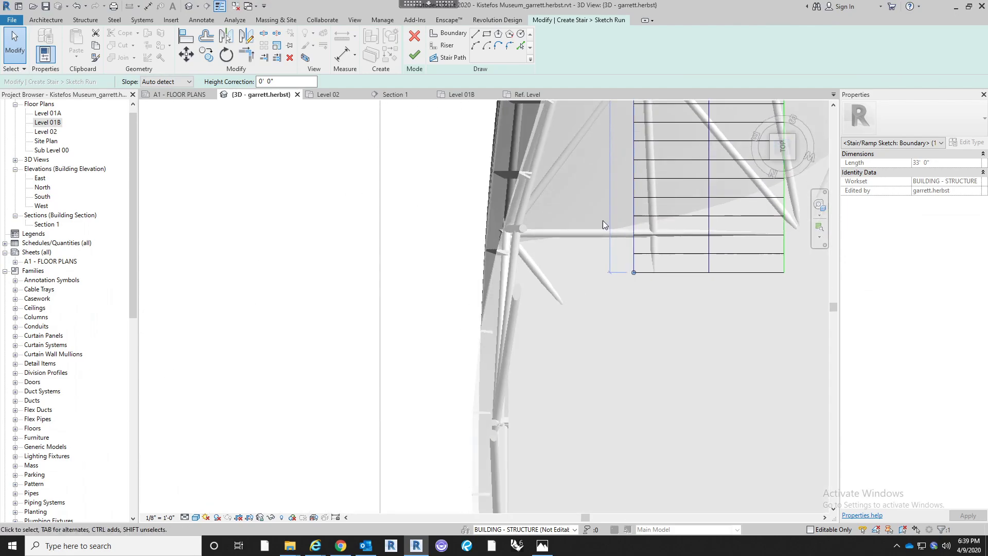
scroll(508, 283, "down", 2)
middle_click_drag(401, 371, 434, 272)
left_click(396, 280)
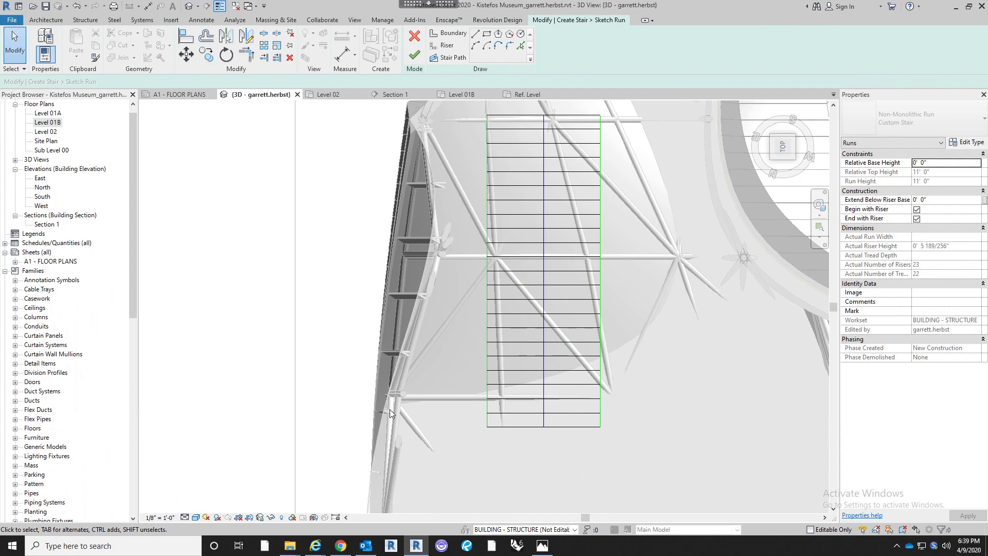
left_click(474, 46)
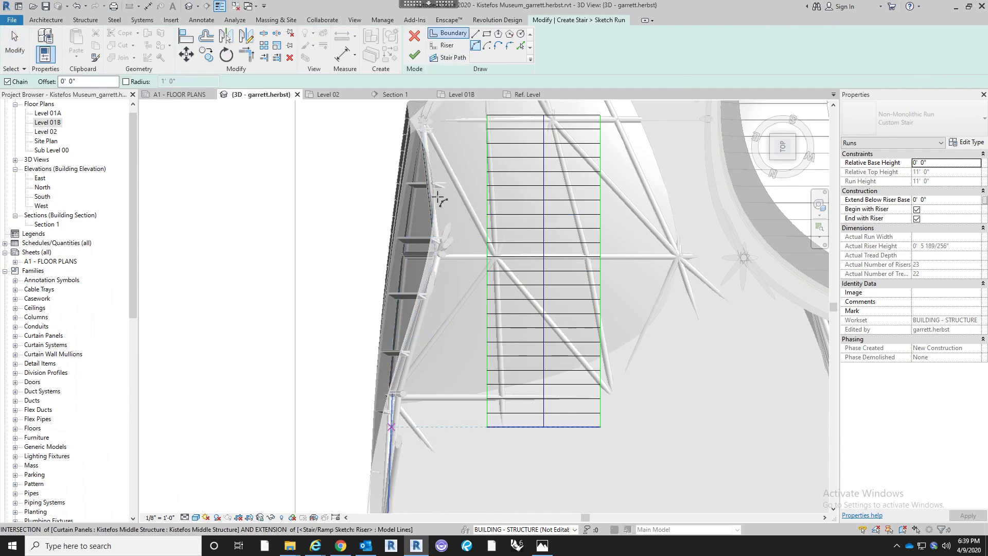
left_click(520, 46)
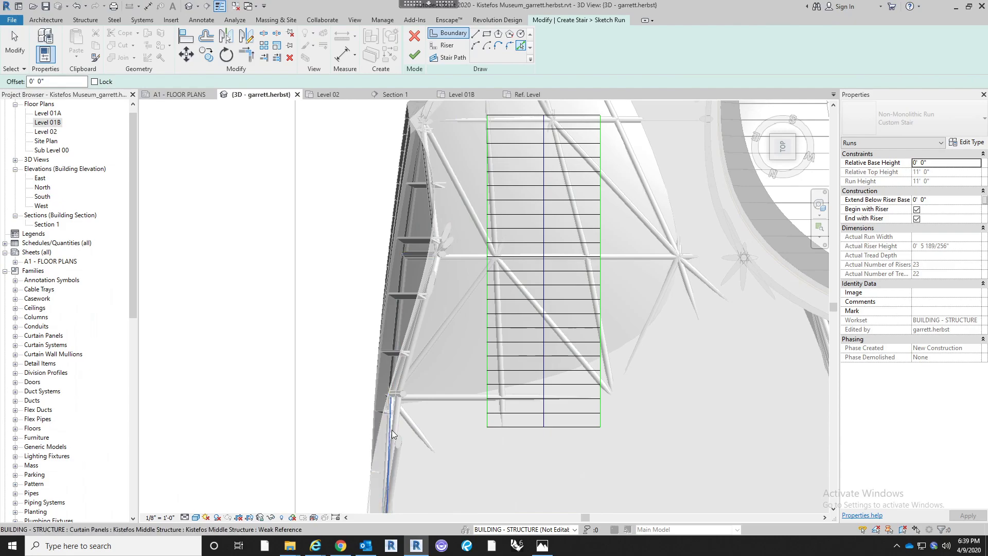
left_click(397, 325)
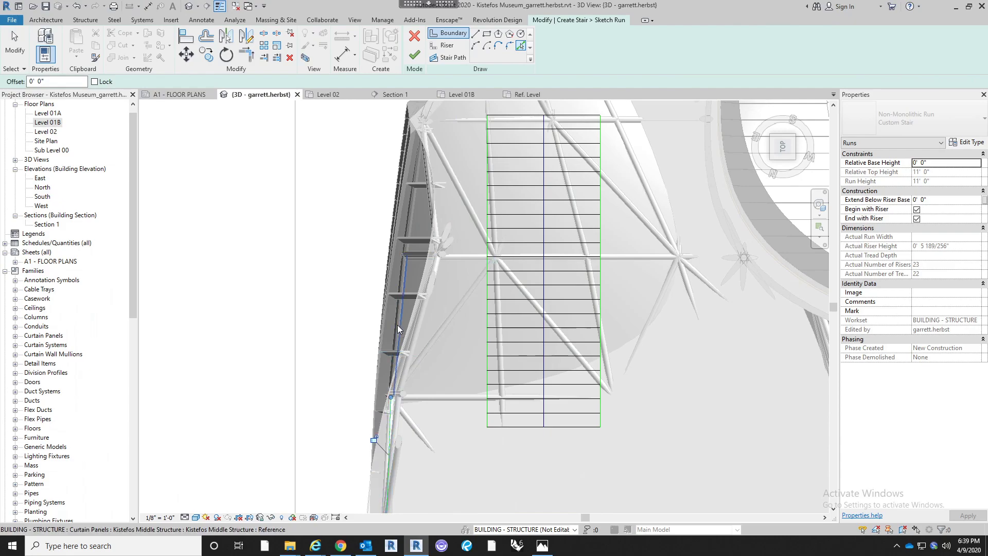
left_click(414, 211)
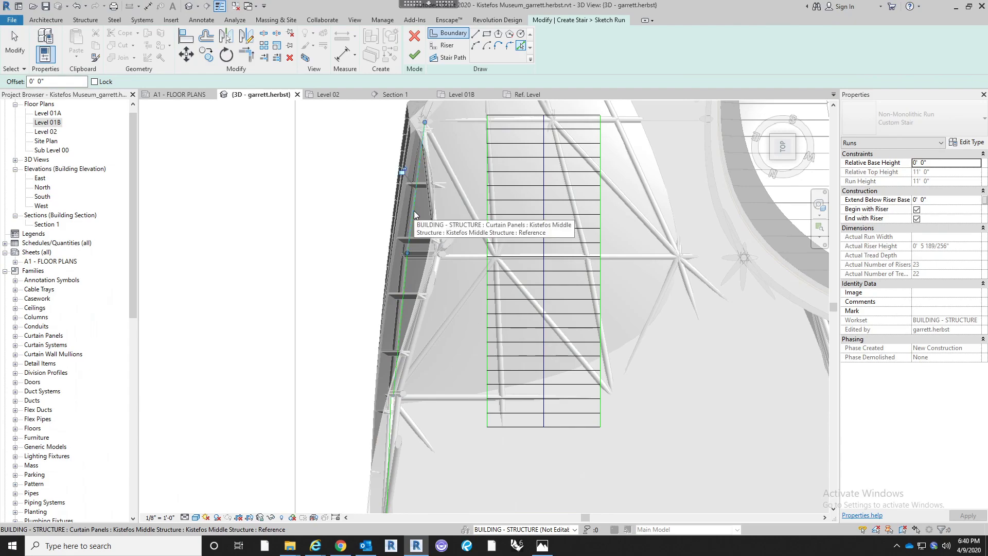
Trim the middle and lower boundary segments along the side wall so they meet at a corner
key("Escape")
key("t")
key("r")
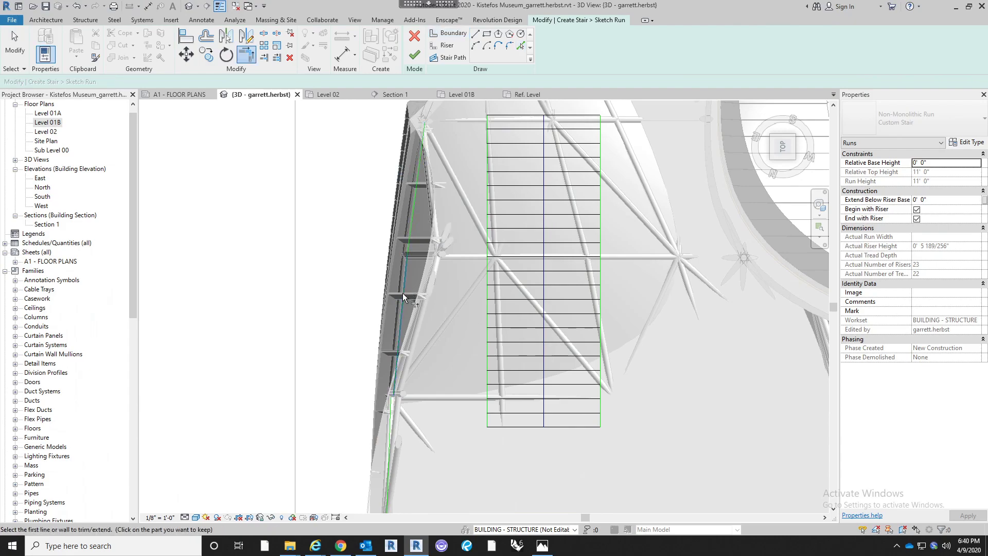
left_click(394, 368)
left_click(391, 456)
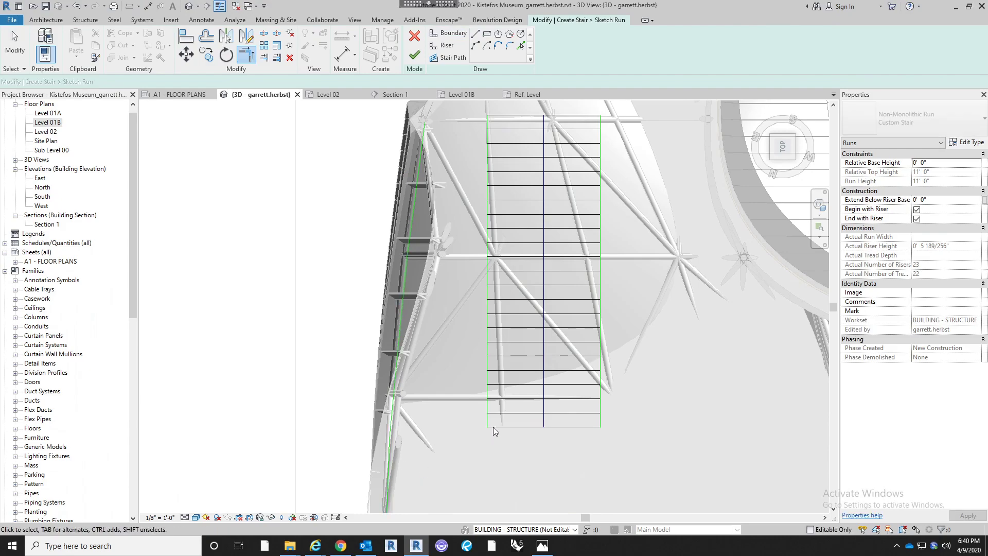
Delete the run's original straight boundary line on the side facing the wall
key("Escape")
left_click(487, 394)
key("Delete")
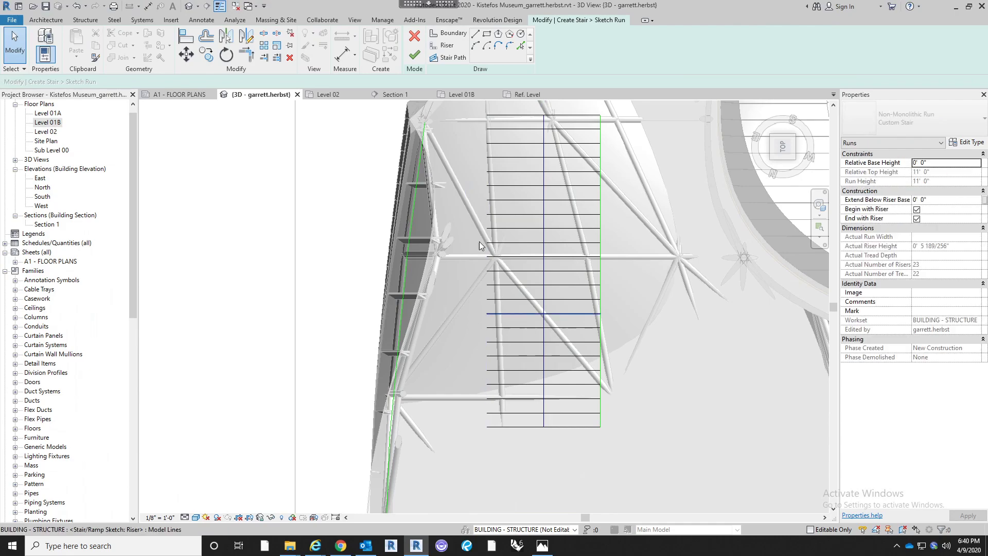
Join the wall-side boundary to the first and last riser lines with corner trims, and delete the leftover boundary segment beyond the run
key("t")
key("r")
left_click(424, 137)
left_click(501, 116)
left_click(489, 427)
left_click(392, 409)
middle_click_drag(475, 470, 455, 469)
key("Escape")
left_click_drag(436, 509, 335, 444)
key("Delete")
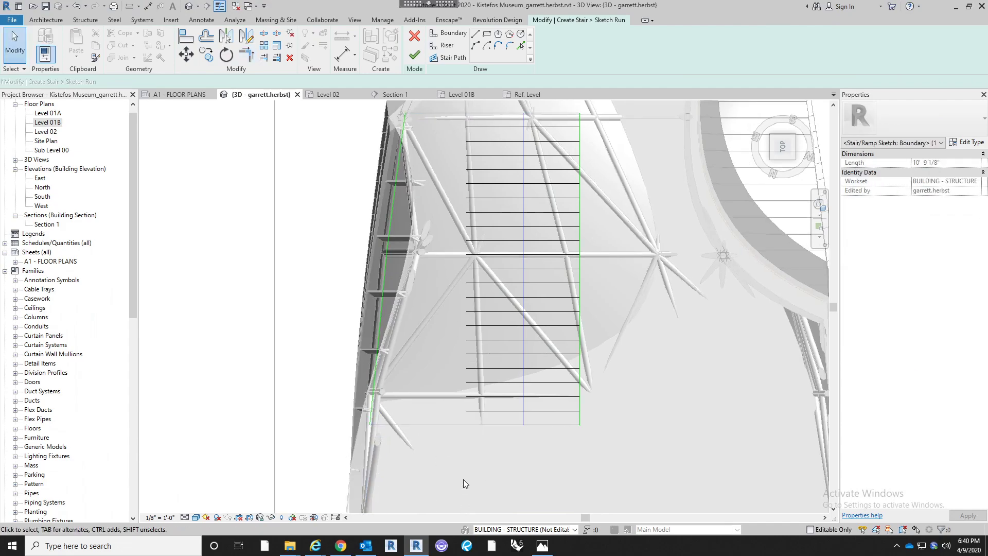
middle_click_drag(472, 484, 473, 461)
scroll(473, 465, "down", 1)
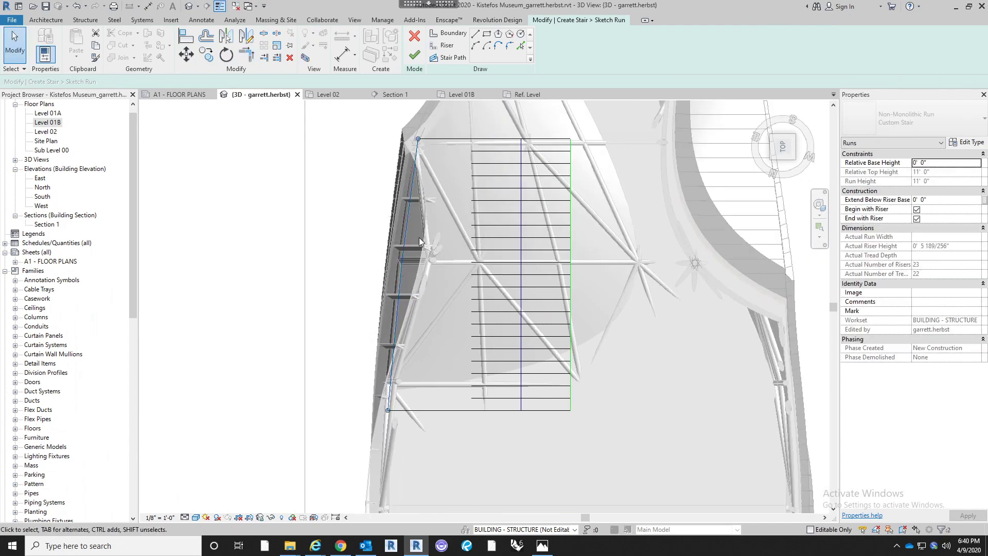
left_click(409, 221)
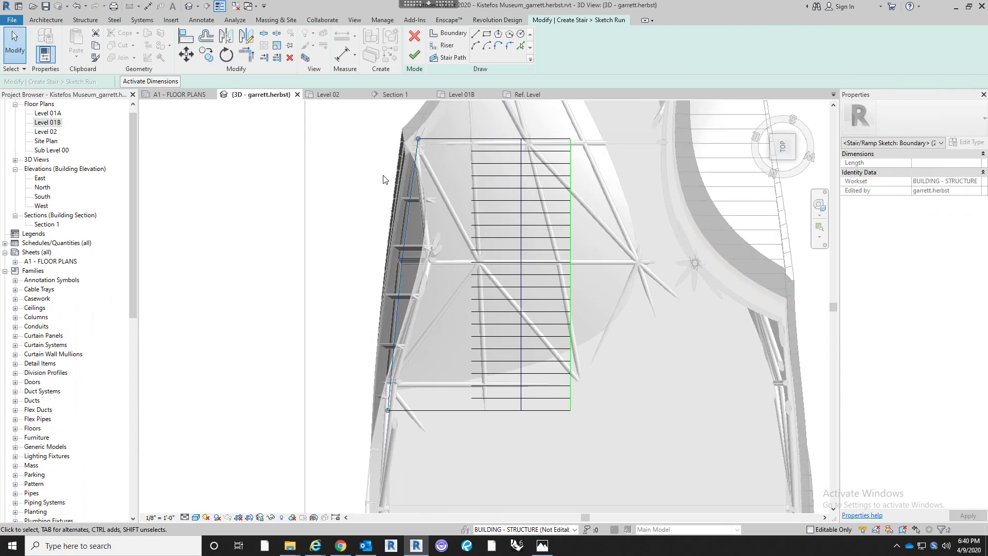
left_click(275, 57)
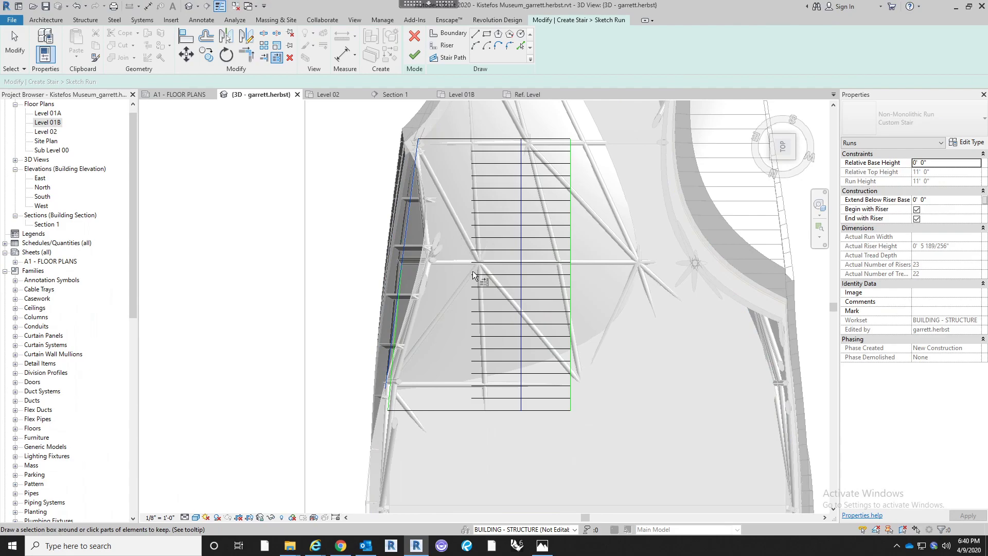
left_click_drag(496, 256, 484, 186)
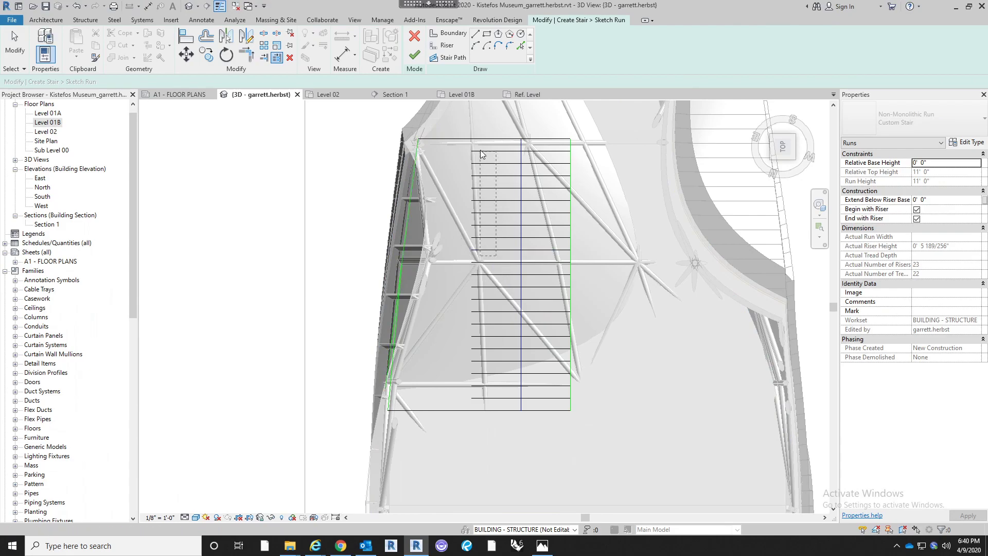
left_click_drag(481, 153, 479, 155)
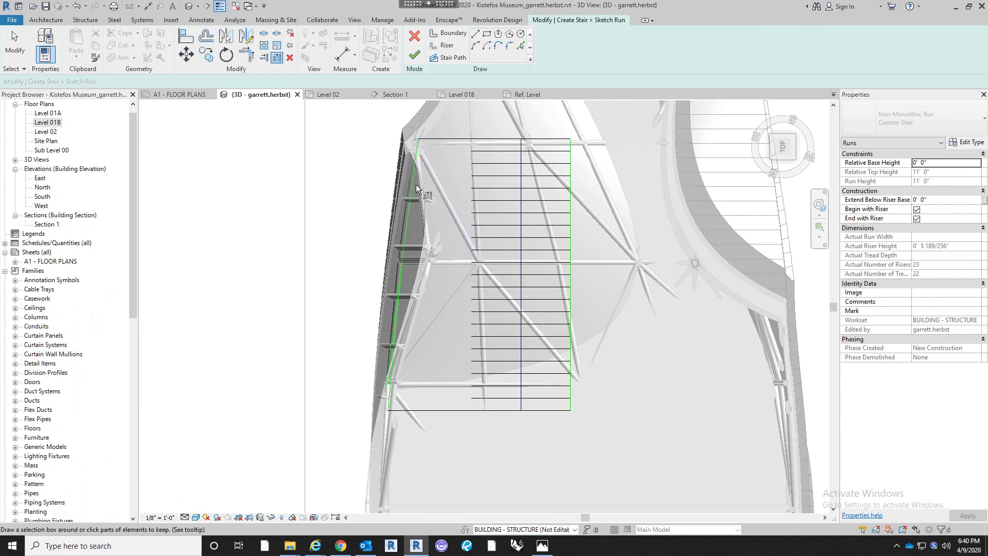
key("Escape")
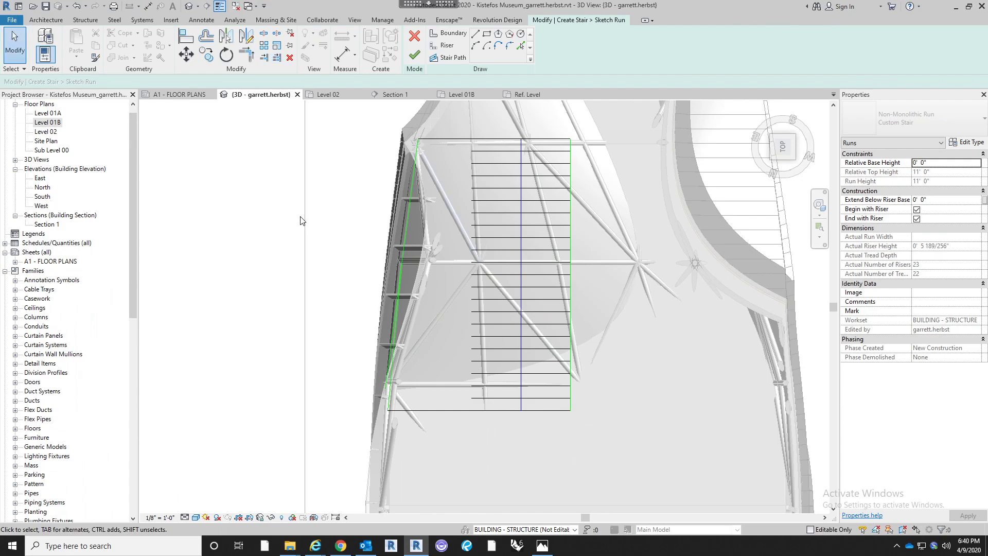
Extend the riser lines in the upper half of the run to the upper wall-side boundary segment
left_click(278, 60)
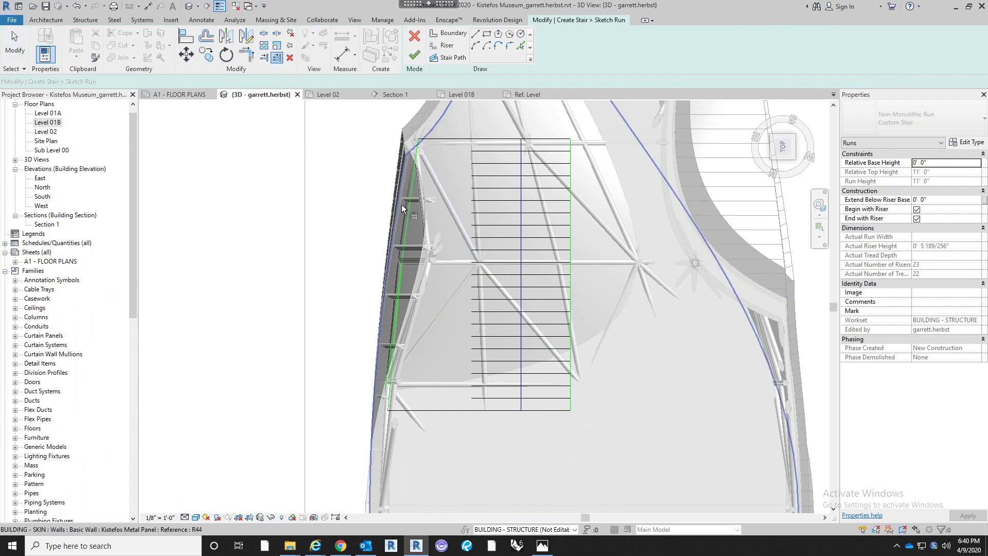
left_click(408, 212)
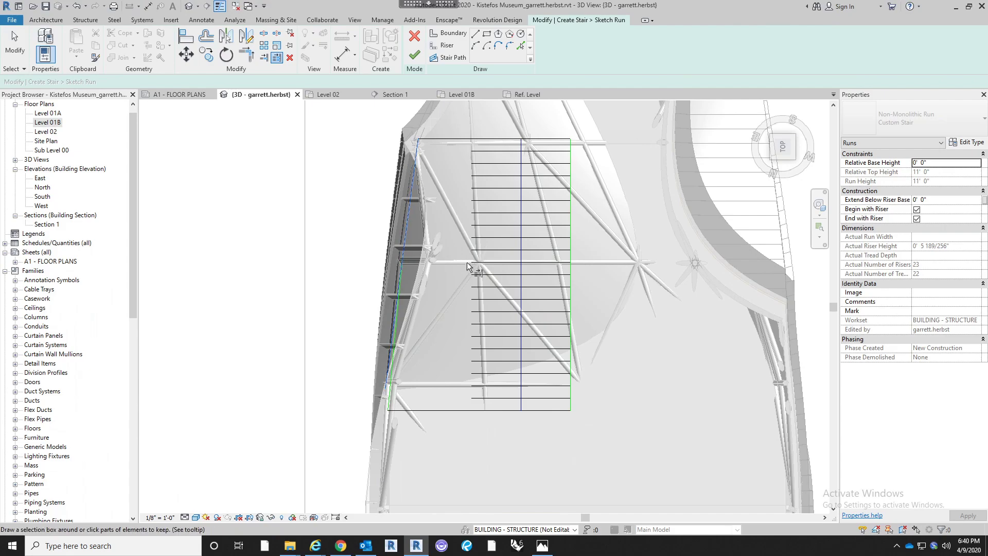
left_click_drag(487, 255, 473, 153)
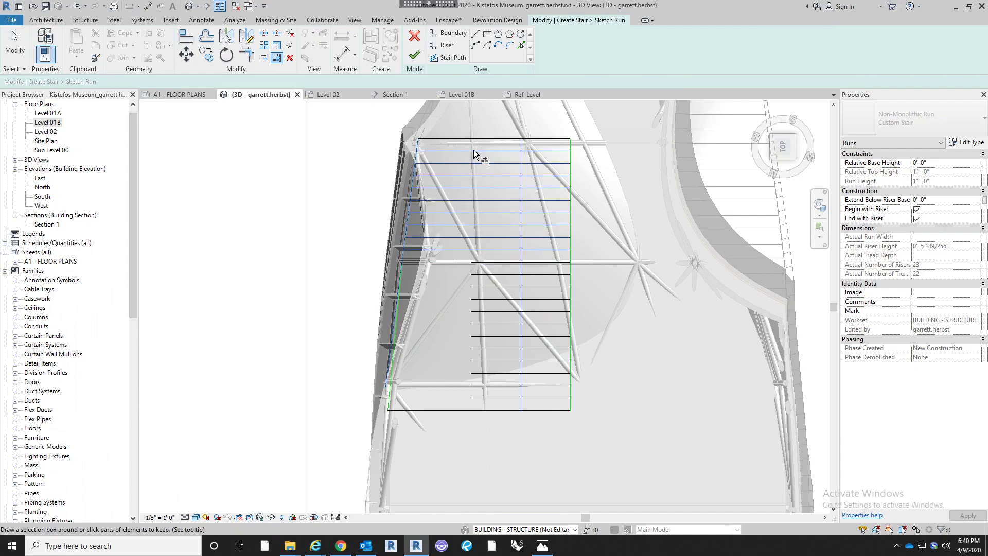
left_click(449, 308)
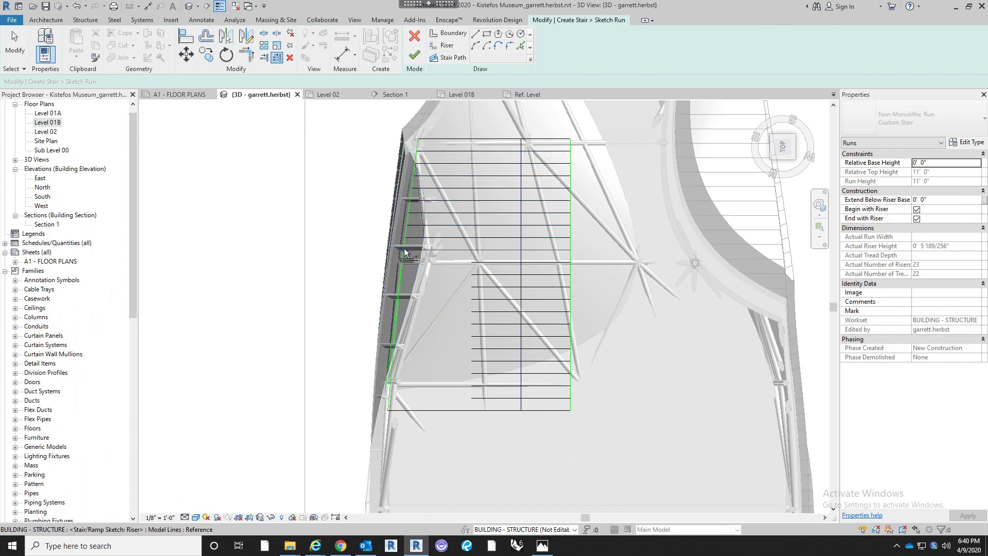
scroll(375, 362, "up", 1)
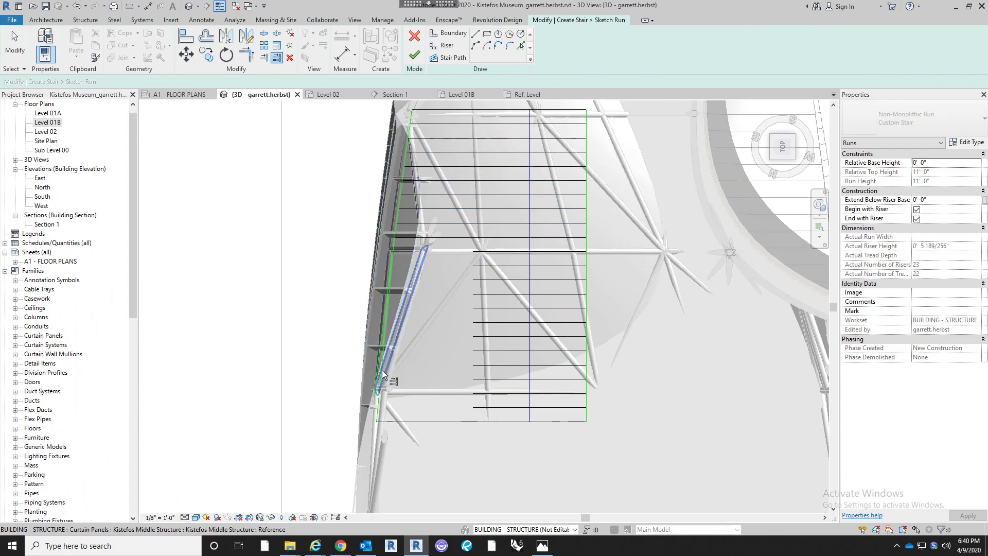
key("Escape")
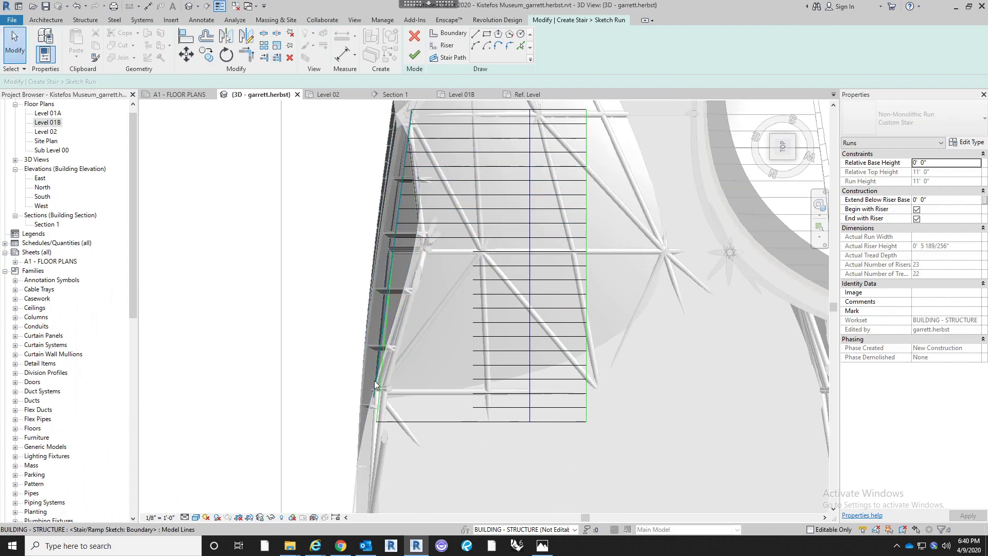
Trim the lower and upper wall-side boundary segments to a common corner near the middle of the run
key("t")
key("r")
left_click(384, 366)
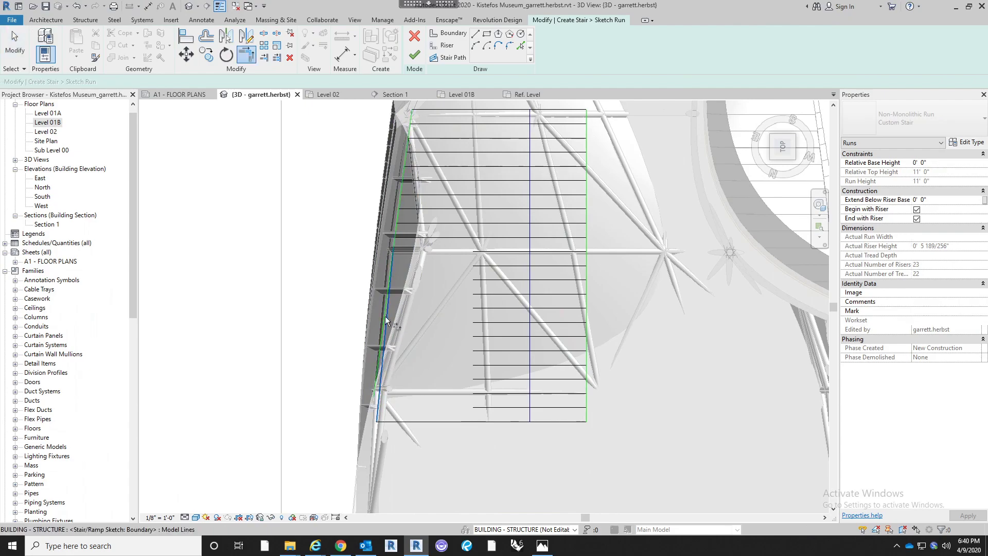
left_click(399, 201)
key("Escape")
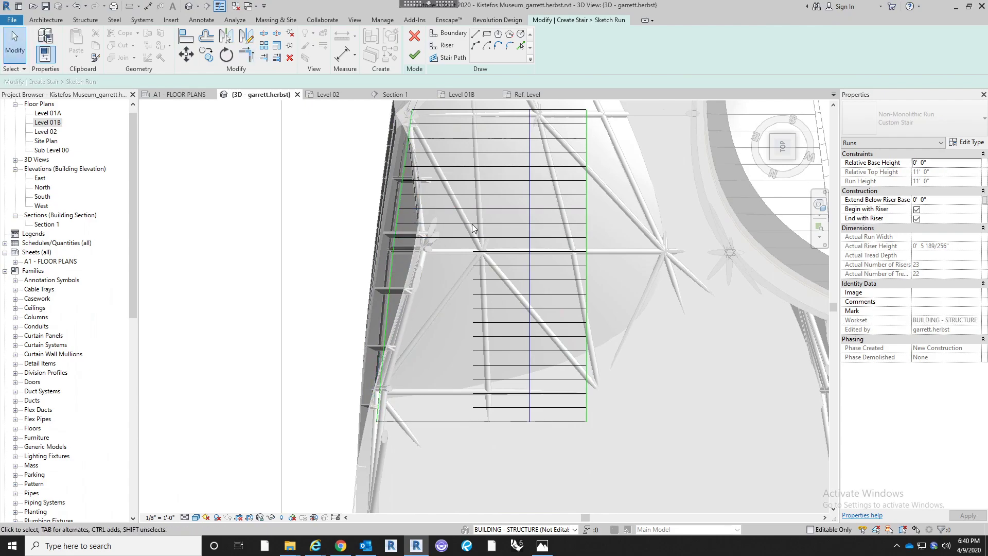
Extend the remaining riser lines in the lower half of the run to the lower wall-side boundary segment
left_click(277, 58)
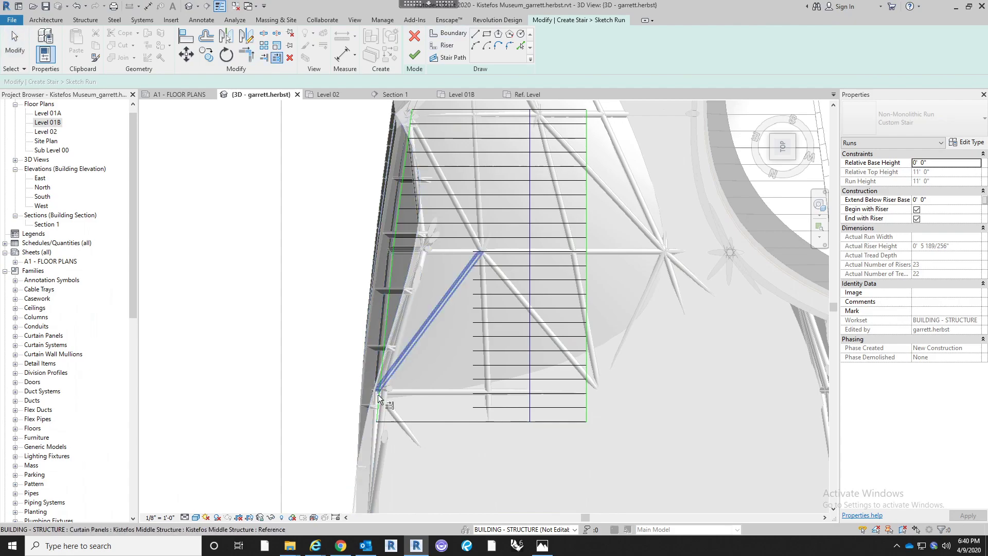
left_click(387, 322)
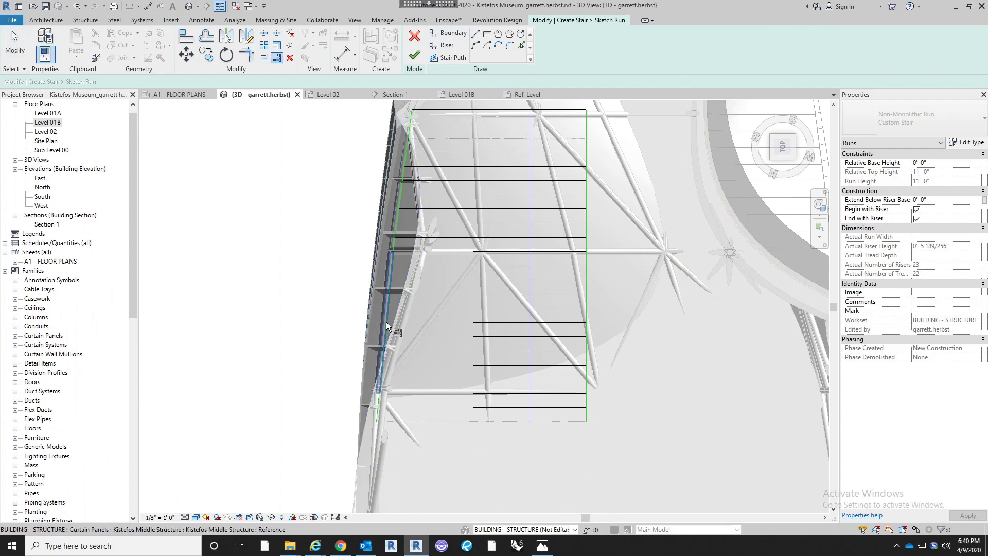
left_click_drag(486, 412, 478, 252)
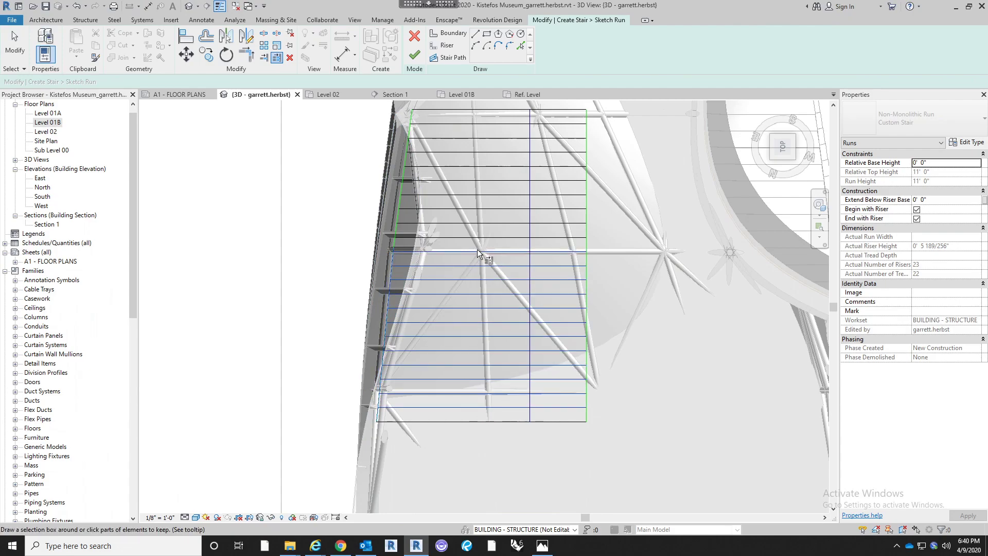
key("Escape")
Finish the run sketch and examine the widened stair against the side wall structure from several angles
mouse_move(496, 439)
middle_mouse_down("shift")
mouse_move(463, 419)
mouse_move(435, 211)
middle_mouse_up("shift")
left_click(419, 56)
middle_click_drag(481, 445, 490, 386, "shift")
scroll(378, 429, "up", 1)
middle_click_drag(378, 430, 334, 430)
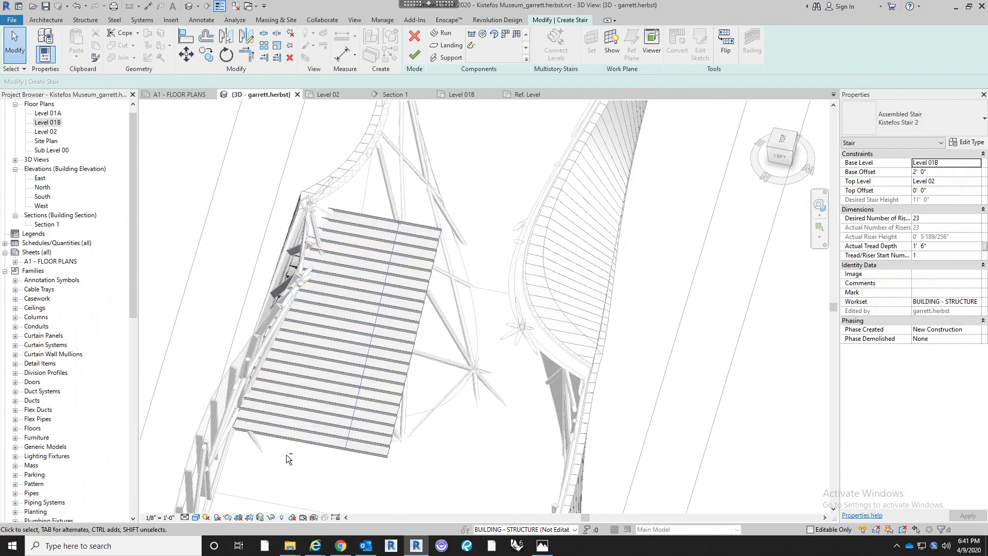
middle_click_drag(350, 483, 351, 446, "shift")
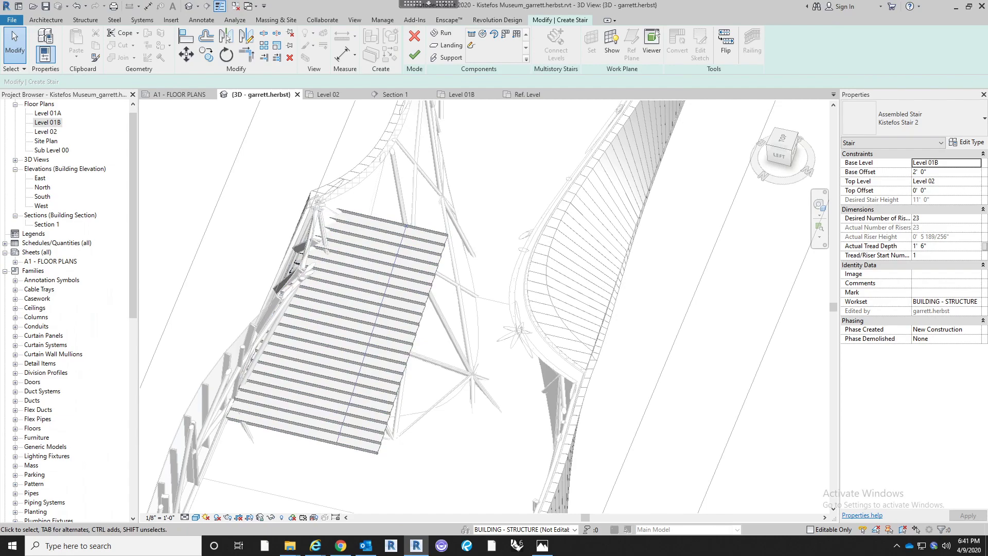
middle_click_drag(355, 443, 324, 414, "shift")
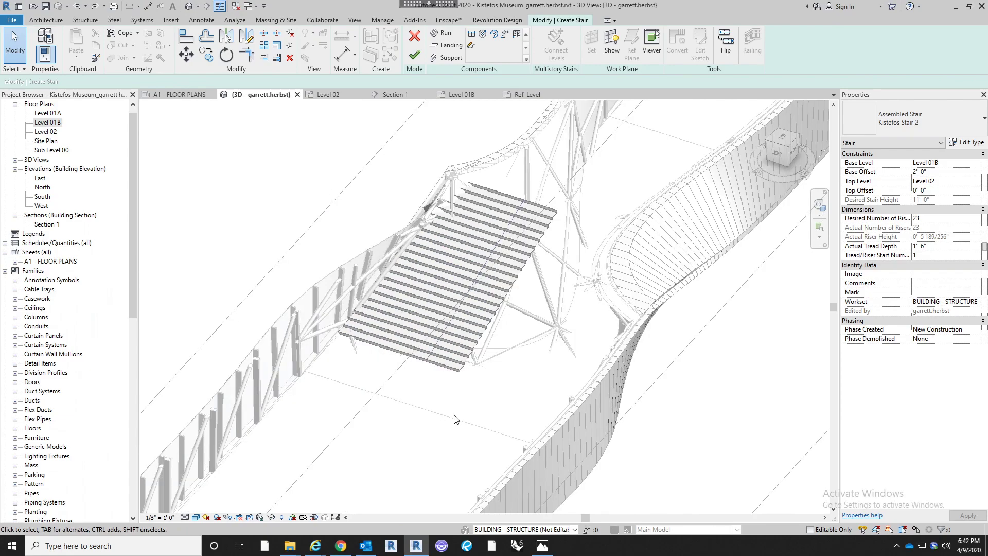
middle_click_drag(502, 363, 508, 383, "shift")
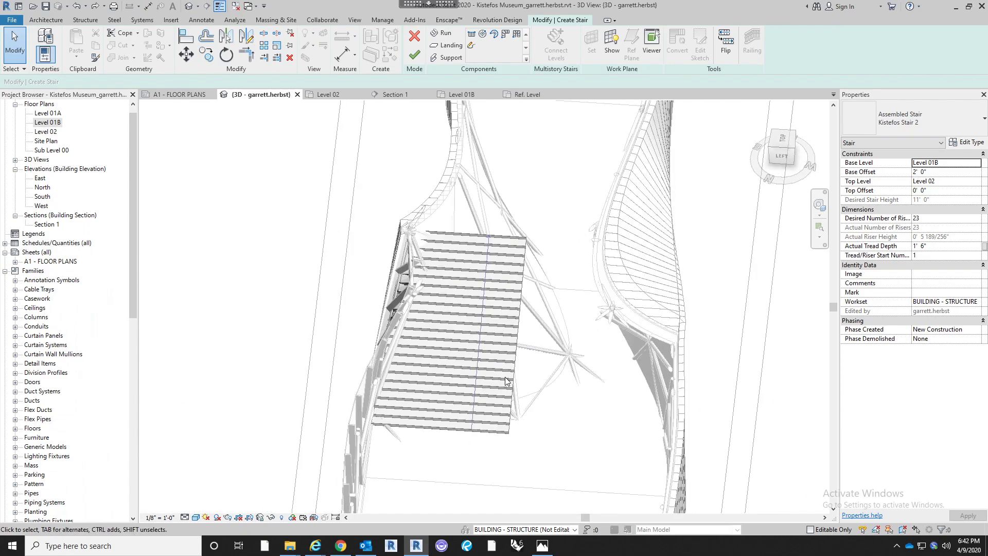
Reopen the stair run's sketch for editing in the top view, framing the boundary on the side away from the wall
left_click(502, 371)
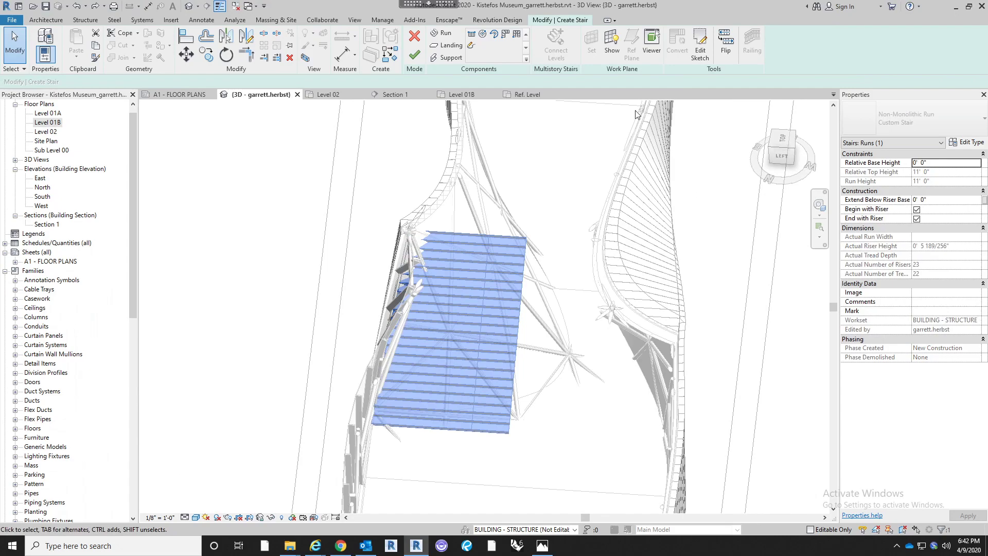
left_click(782, 137)
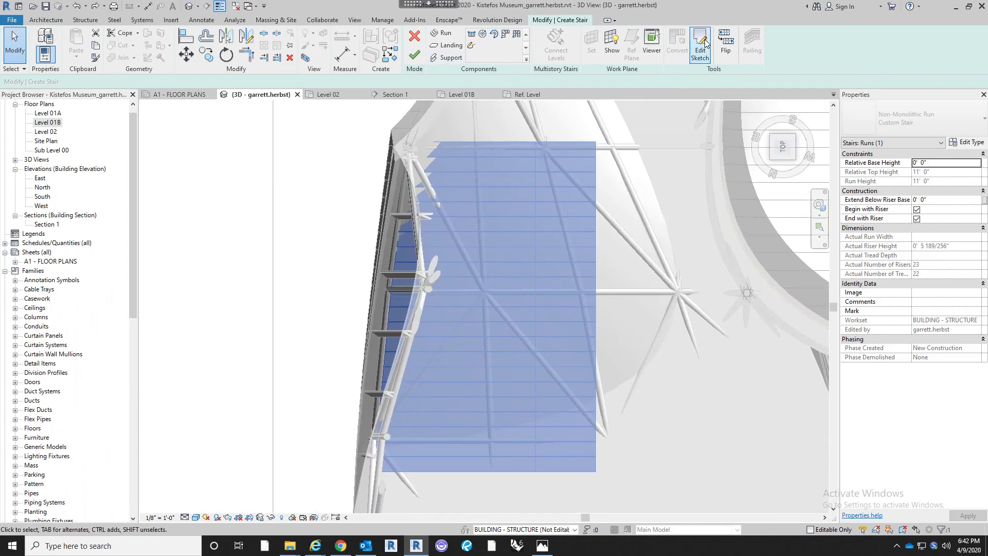
double_click(428, 258)
middle_click_drag(615, 326, 408, 364)
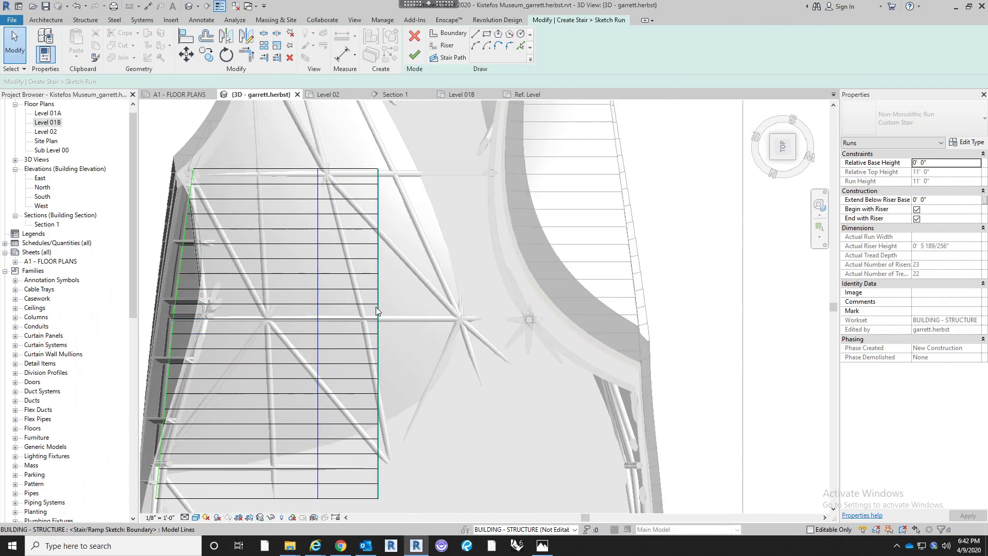
scroll(370, 155, "down", 2)
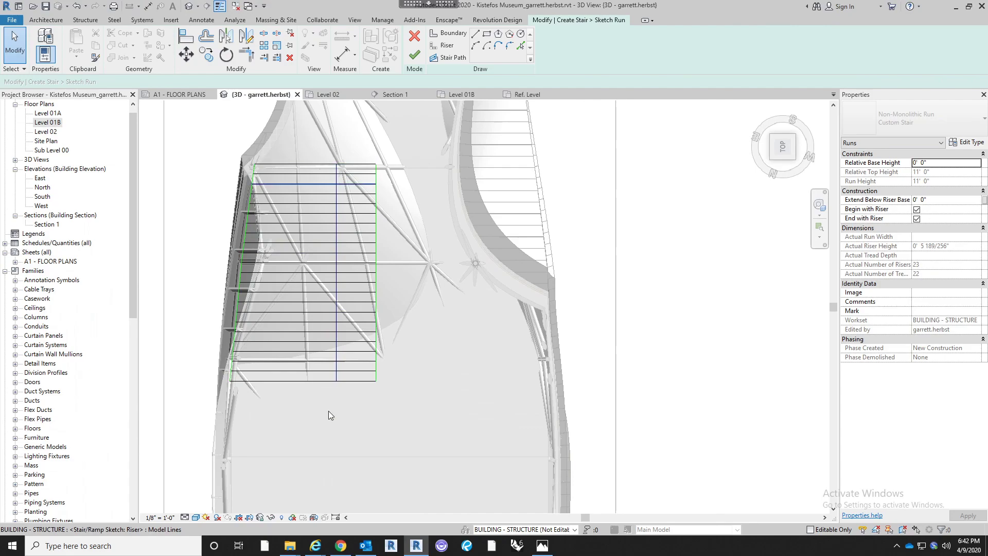
scroll(374, 266, "up", 1)
scroll(375, 266, "up", 1)
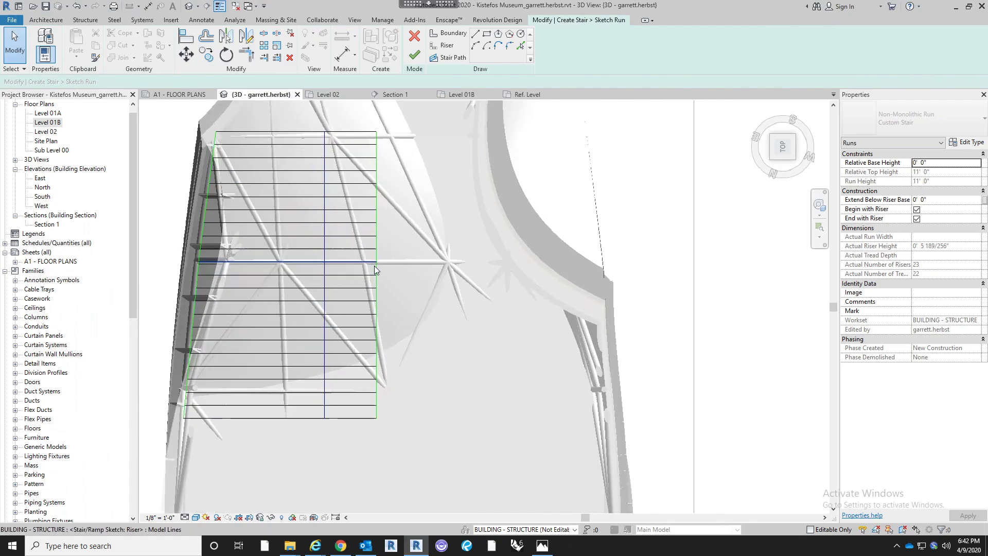
Stretch an end of the straight boundary opposite the wall about 3' 11 1/2" outward to the curved structural edge
left_click(377, 255)
left_click_drag(377, 419, 410, 132)
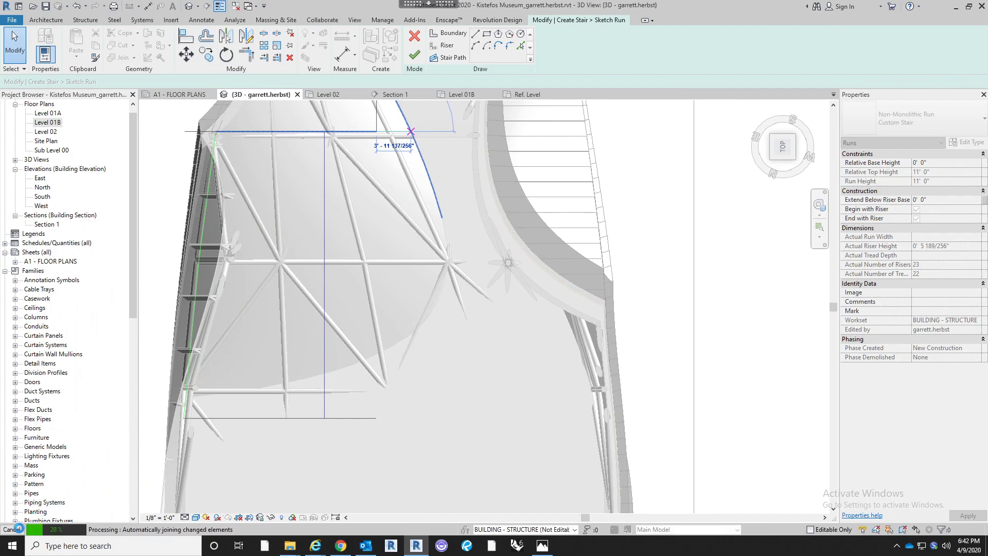
Stop the running operation and delete the straight vertical boundary line at the right-hand ends of the horizontal risers
left_click(13, 529)
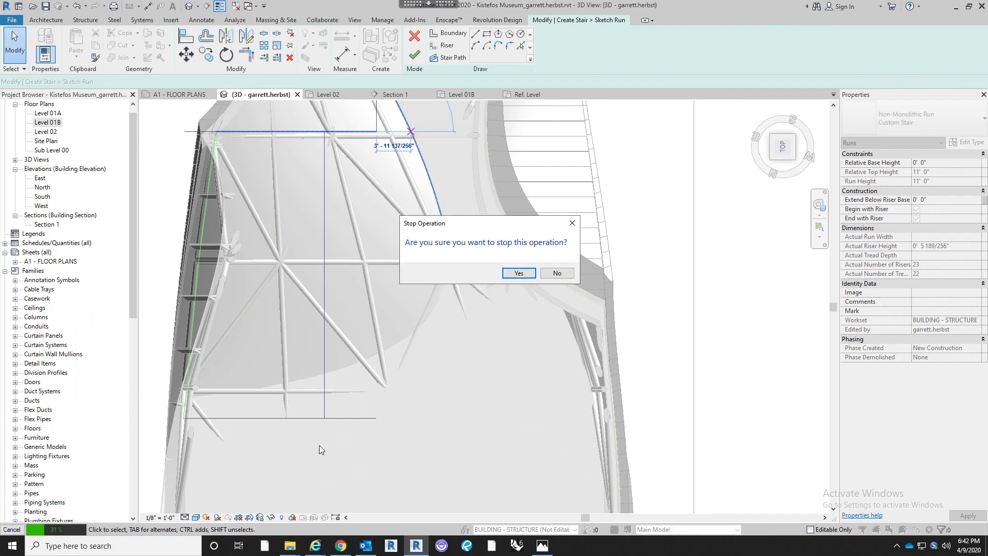
left_click(517, 274)
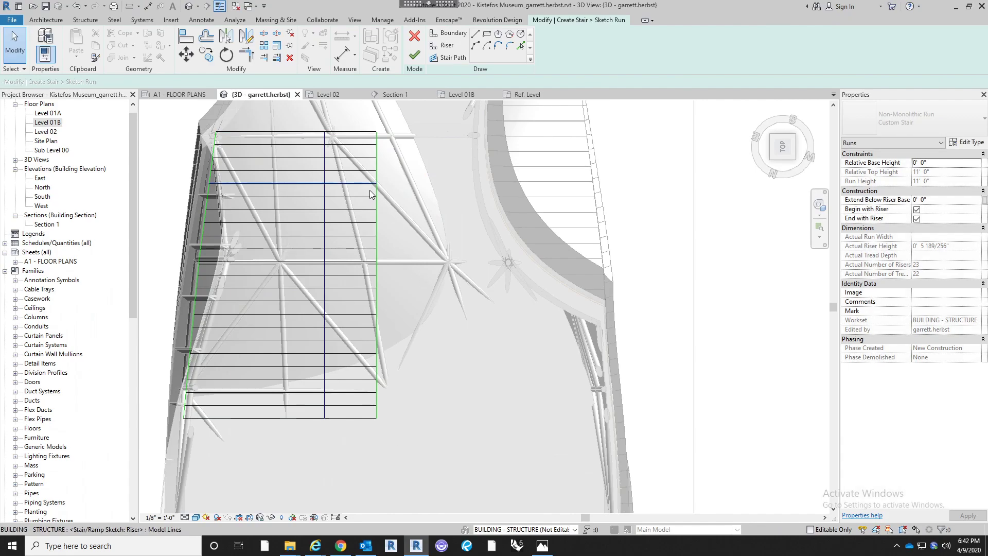
left_click(375, 191)
key("Delete")
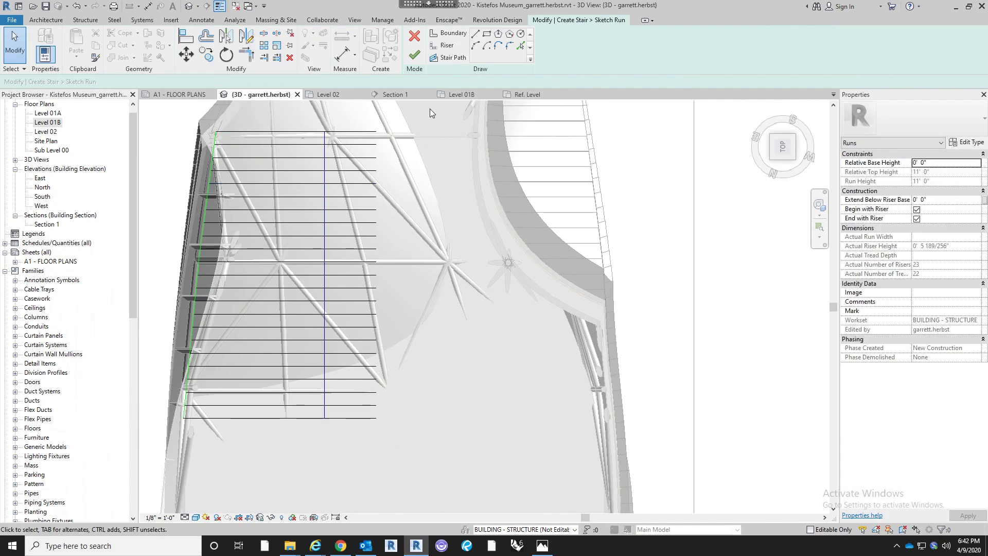
Draw a horizontal boundary line 3' 6" long, continuing outward from the right end of the uppermost riser
left_click(474, 34)
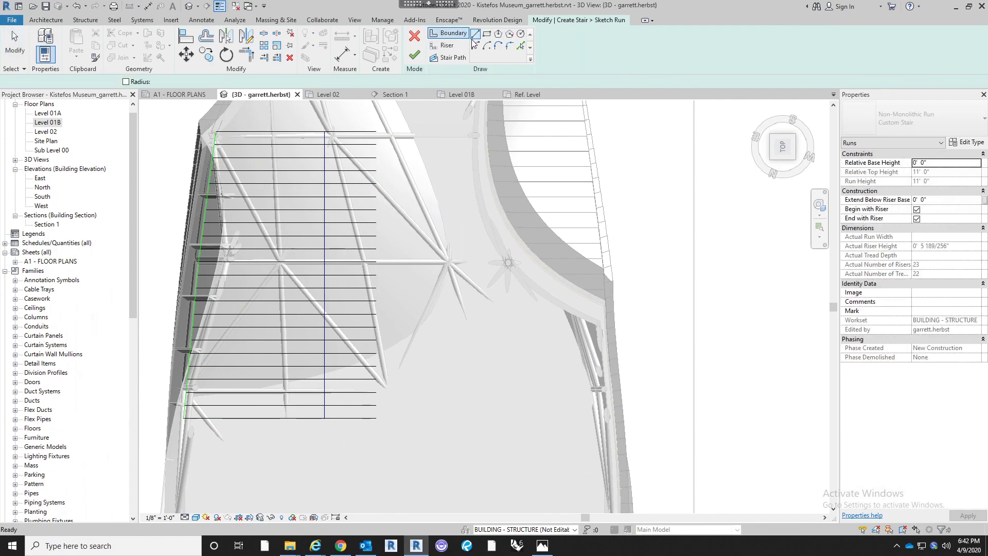
left_click(376, 132)
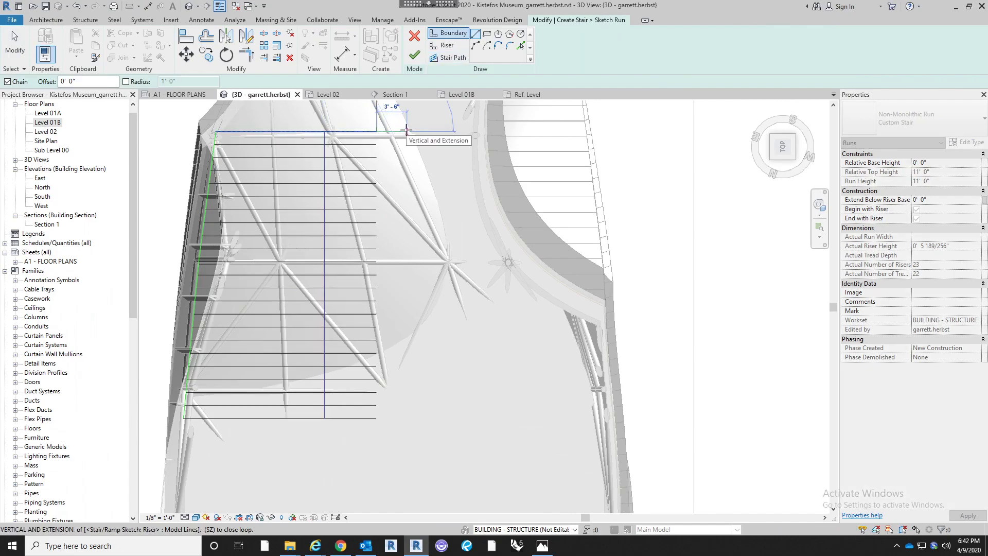
left_click(406, 132)
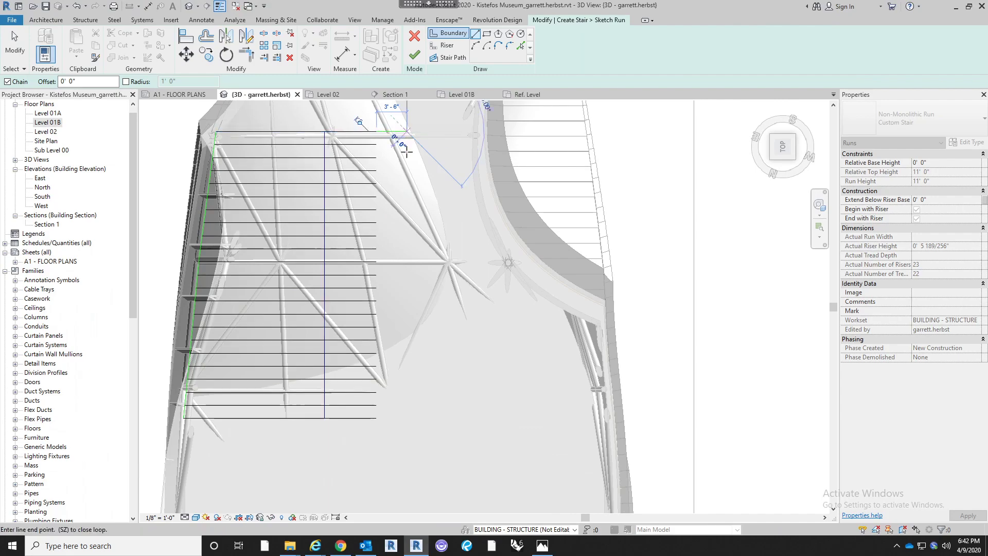
middle_click_drag(467, 251, 500, 245)
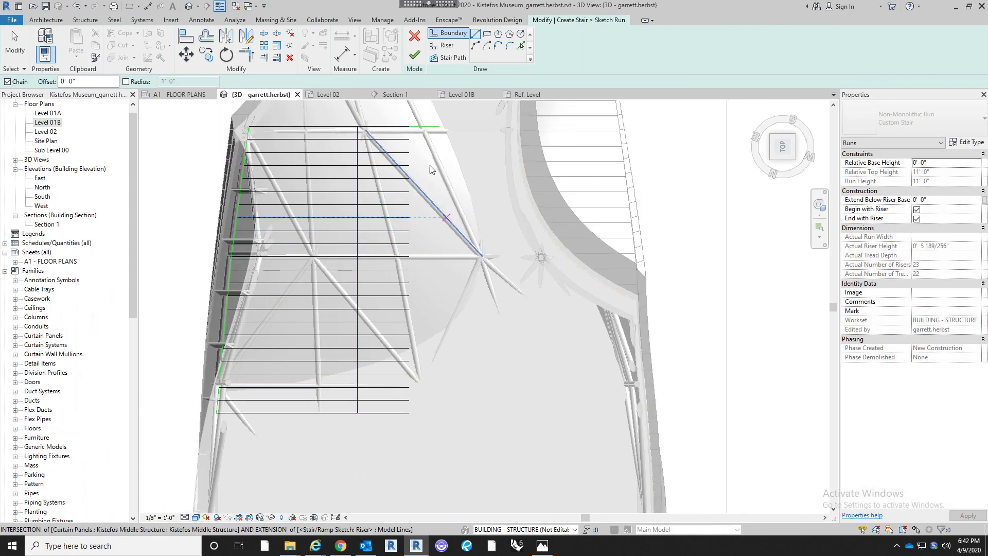
key("Escape")
key("Escape")
left_click(430, 126)
middle_click_drag(435, 214, 431, 281)
left_click(430, 227)
middle_click_drag(436, 239, 437, 198)
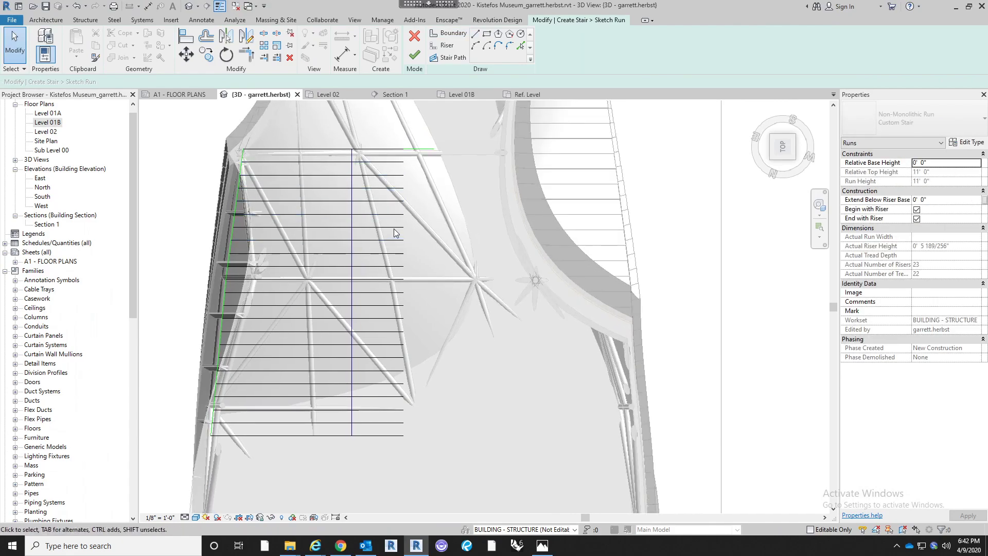
Sketch a vertical riser line from the free end of the short boundary line down to near the lowest riser's level
left_click(444, 47)
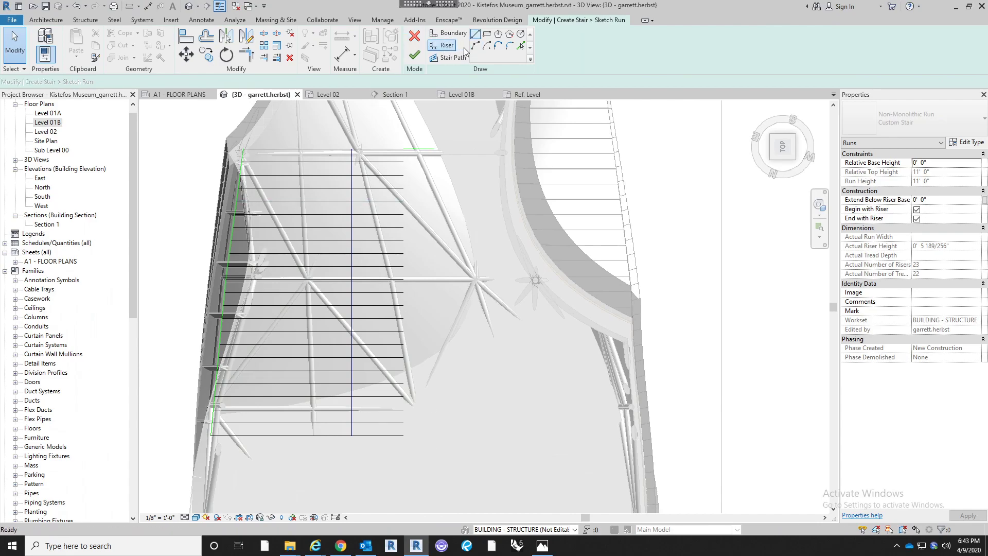
left_click(434, 150)
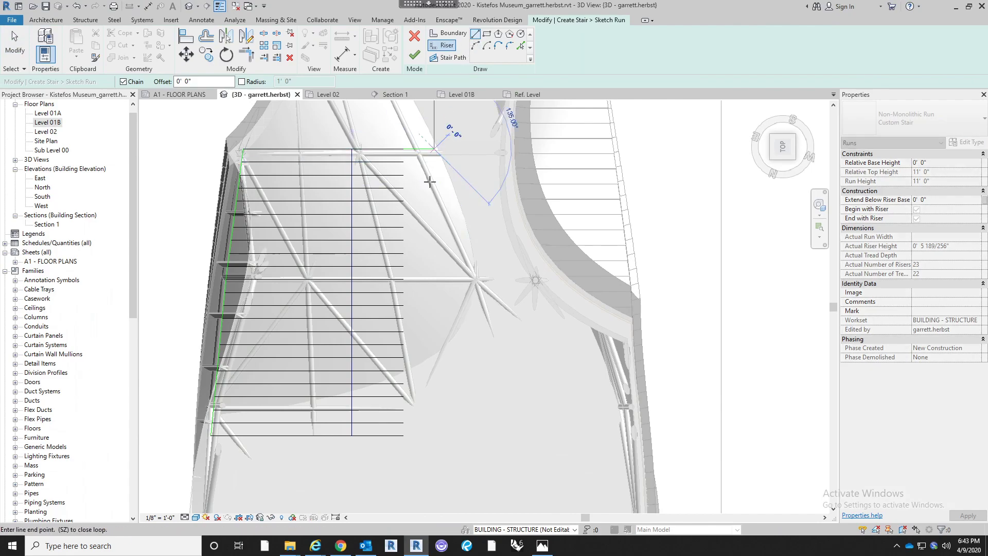
left_click(434, 422)
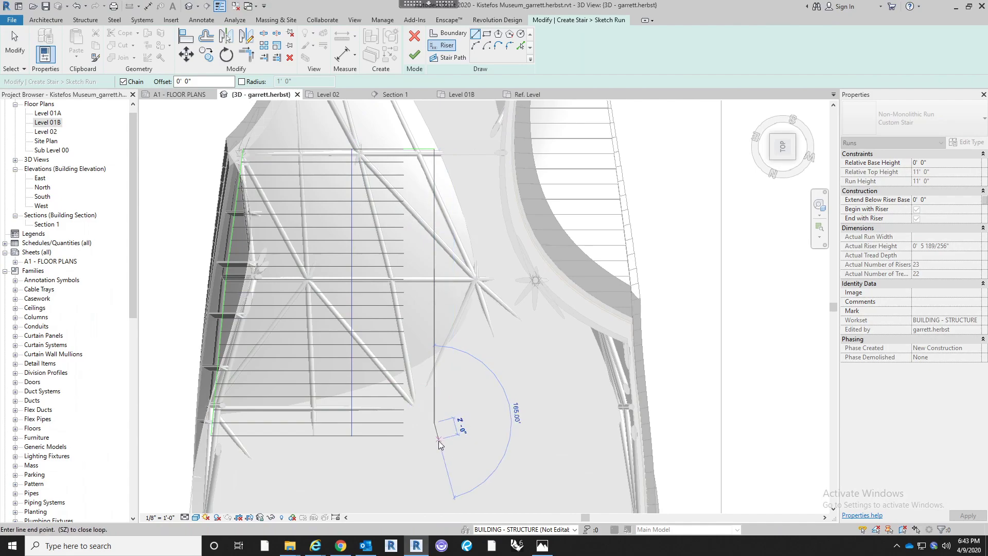
key("Escape")
key("Escape")
Trim/extend the lowest horizontal riser and the new vertical riser so they meet in a corner
key("t")
key("r")
left_click(390, 435)
left_click(433, 409)
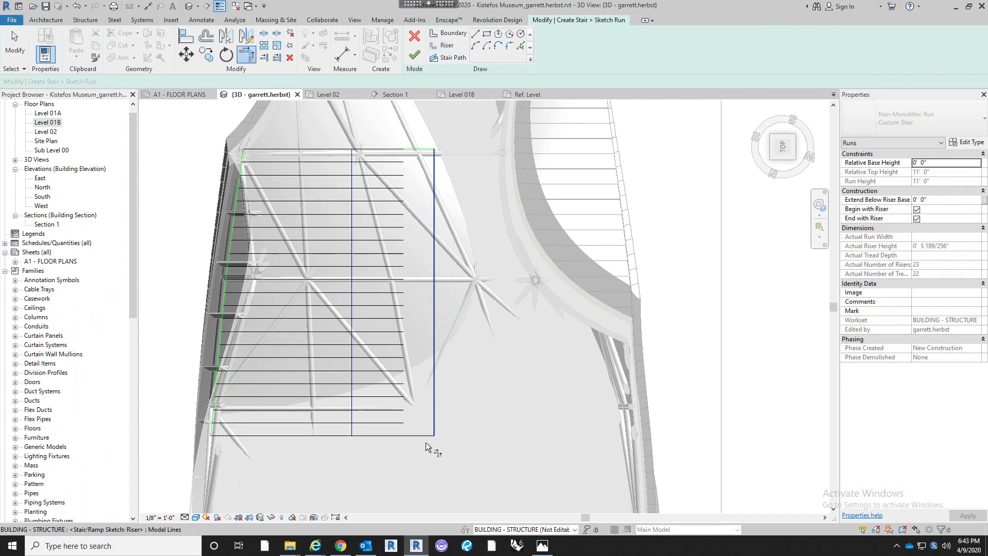
key("Escape")
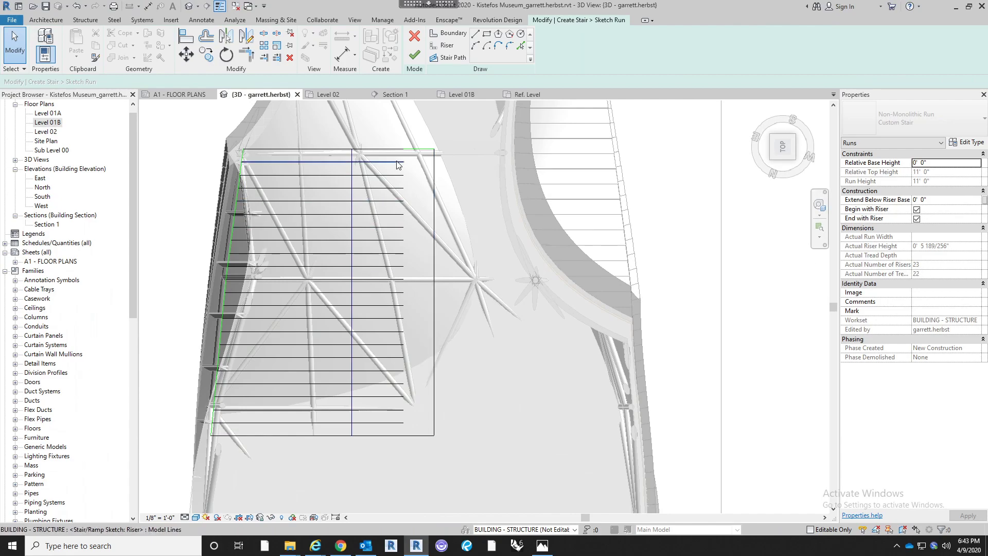
Make 22 copies of the vertical riser with Multiple copying, spreading them by eye along the short boundary line toward the horizontal risers
scroll(403, 144, "up", 3)
left_click(499, 193)
scroll(488, 126, "up", 2)
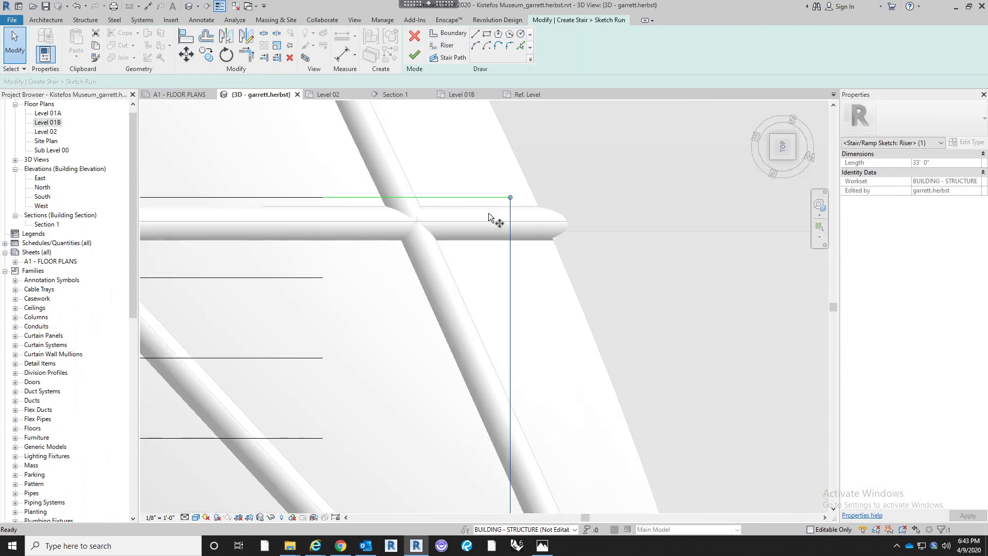
key("o")
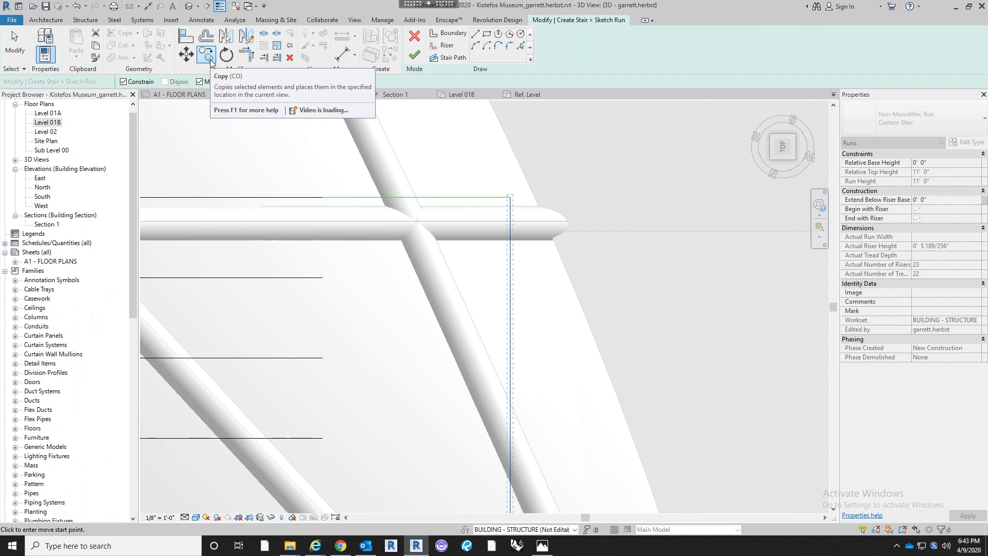
left_click(509, 223)
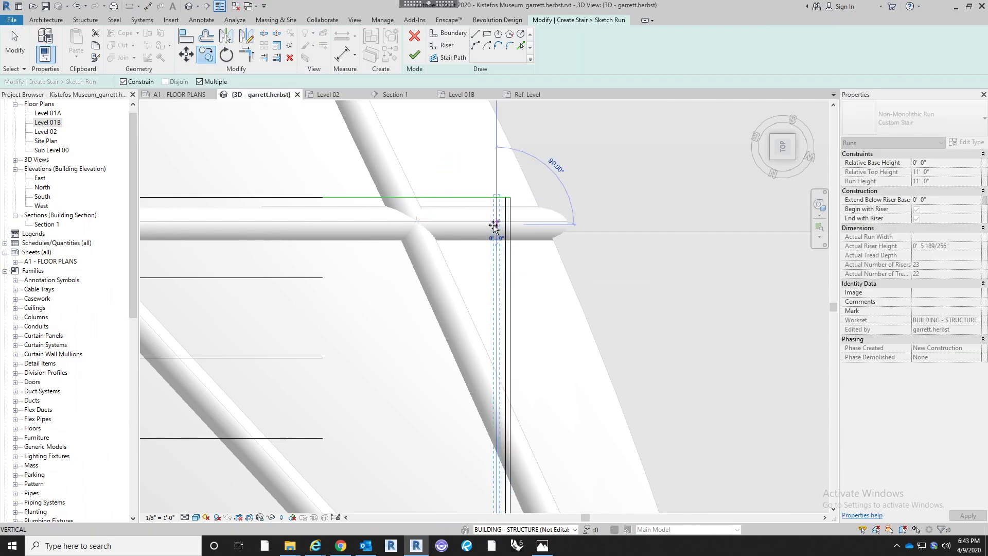
left_click(493, 225)
left_click(479, 227)
left_click(474, 227)
left_click(454, 228)
left_click(452, 227)
left_click(468, 229)
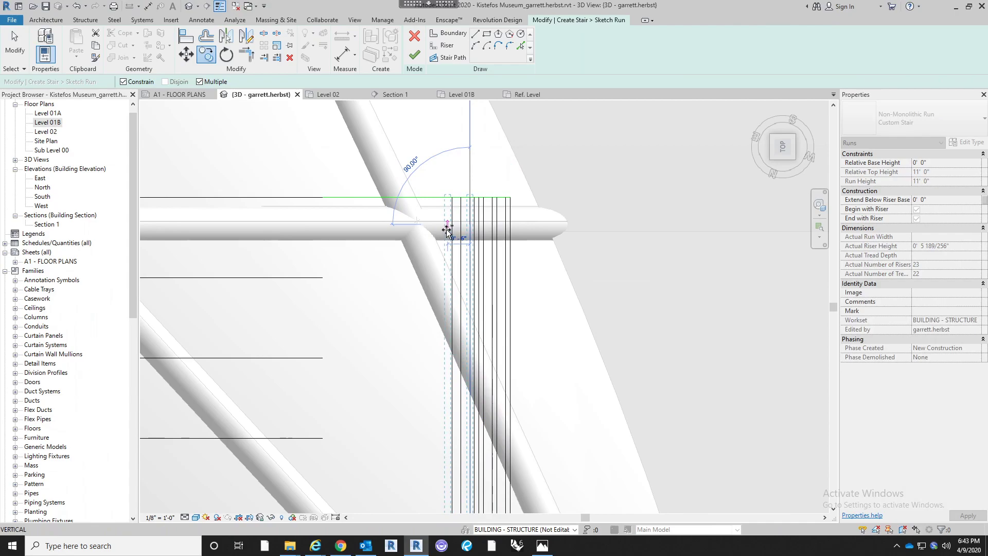
left_click(447, 226)
left_click(422, 230)
left_click(414, 228)
left_click(402, 229)
left_click(385, 231)
left_click(374, 232)
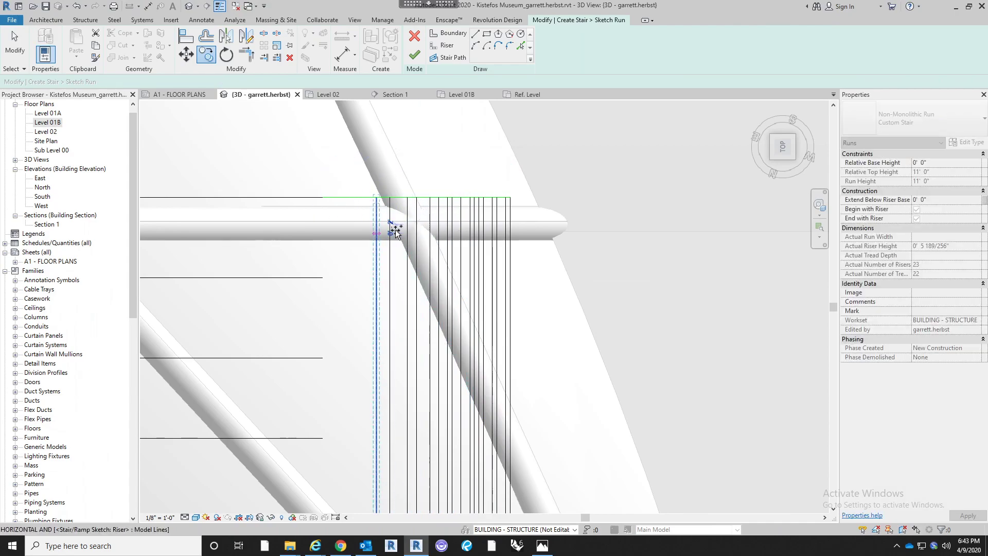
left_click(385, 231)
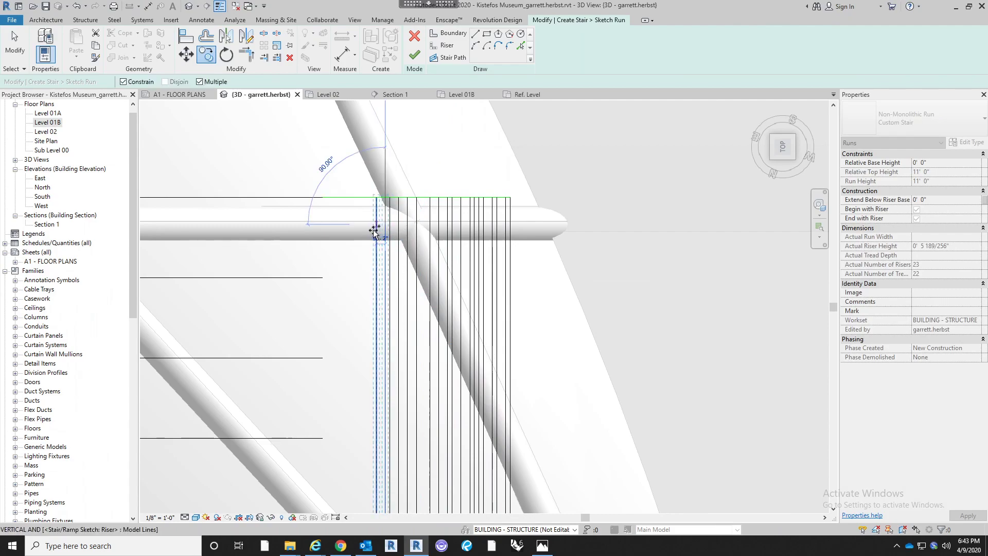
left_click(367, 228)
left_click(340, 229)
left_click(350, 230)
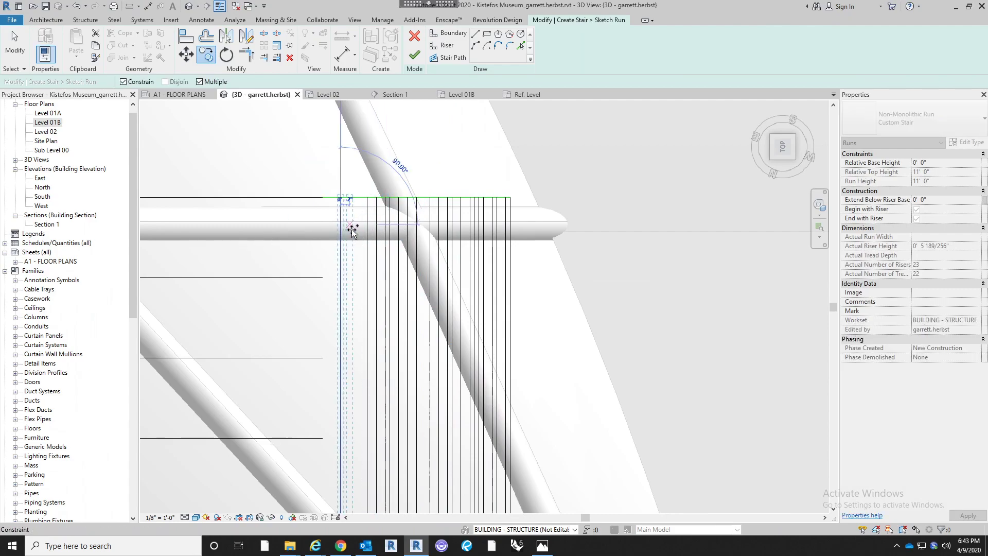
left_click(333, 230)
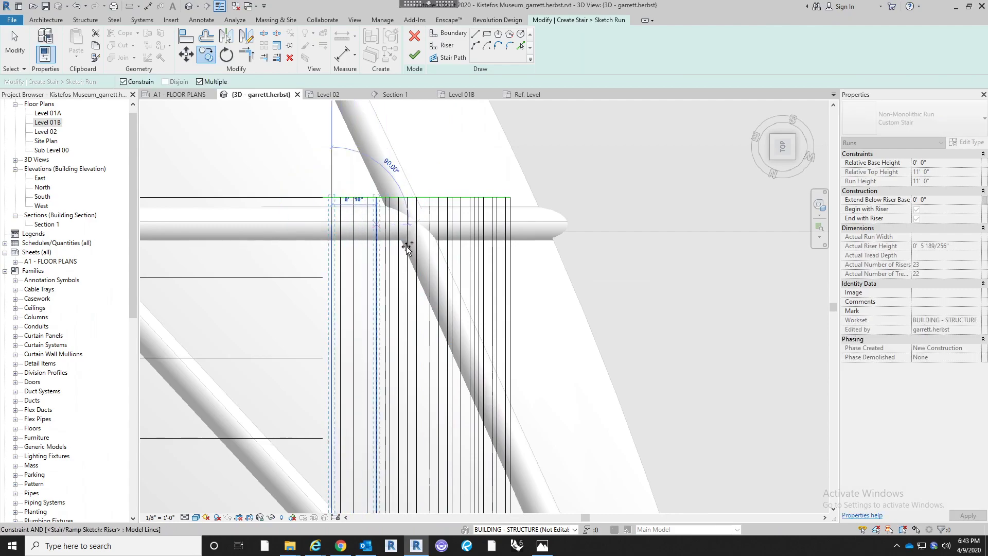
key("Escape")
key("Escape")
Place one continuous aligned dimension across all the vertical risers, positioned above the short boundary line
middle_click_drag(513, 200, 506, 253)
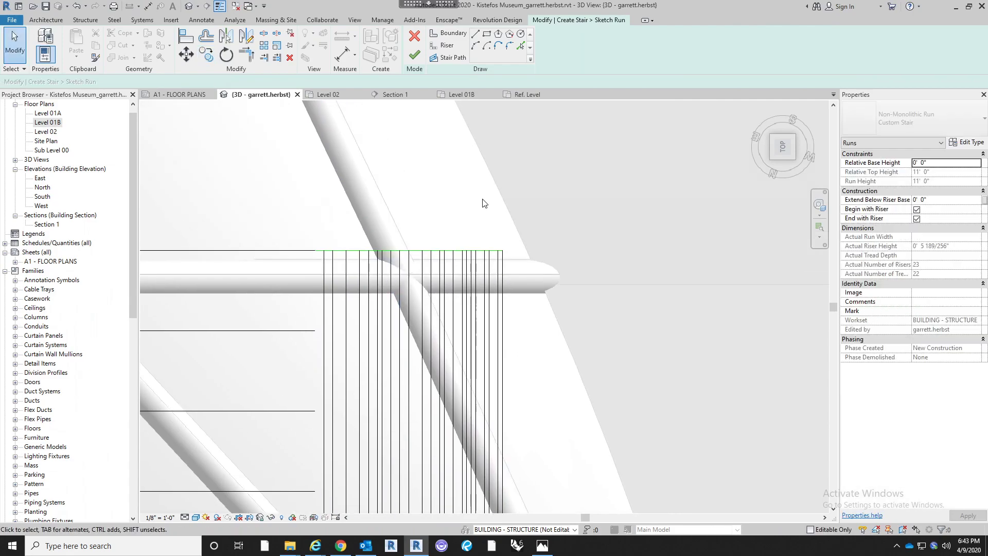
left_click(343, 54)
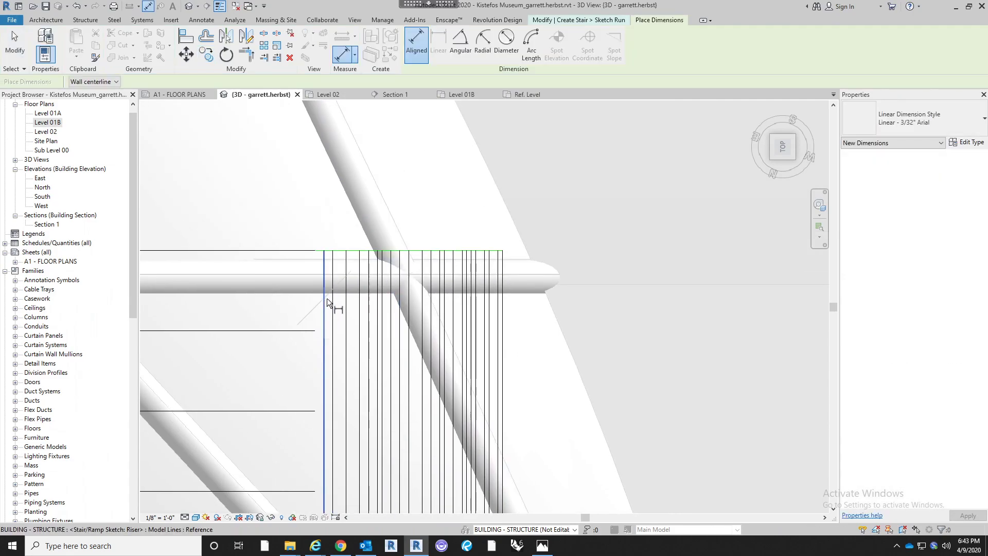
left_click(326, 297)
left_click(346, 295)
left_click(359, 293)
left_click(369, 292)
left_click(377, 292)
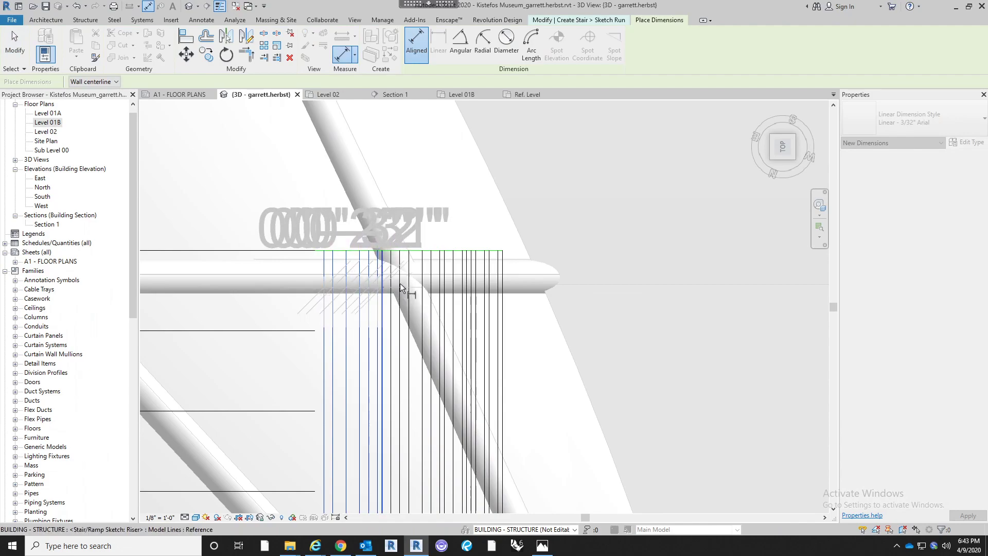
left_click(393, 288)
left_click(400, 286)
left_click(409, 282)
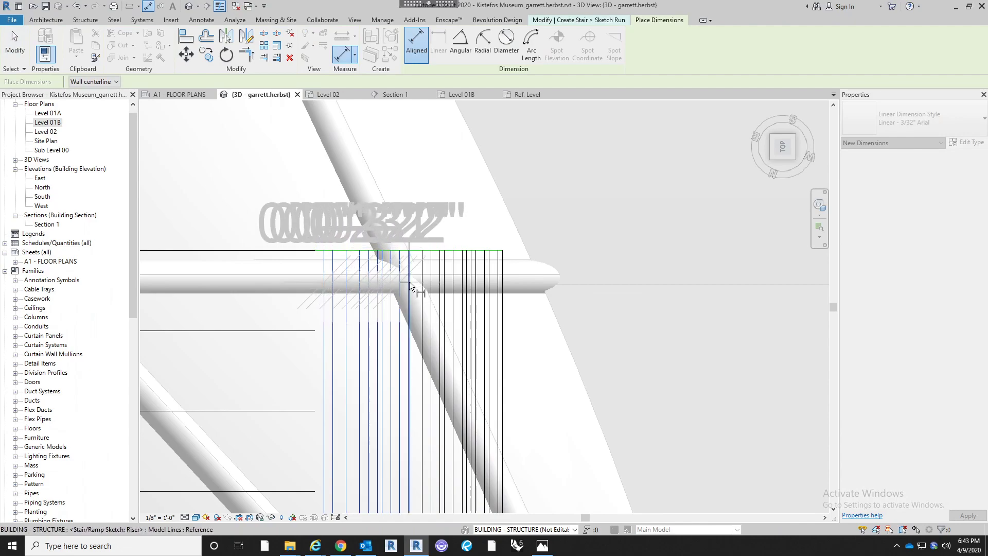
left_click(422, 282)
left_click(432, 278)
left_click(444, 271)
left_click(452, 270)
left_click(461, 270)
left_click(467, 266)
left_click(472, 267)
left_click(476, 266)
left_click(485, 269)
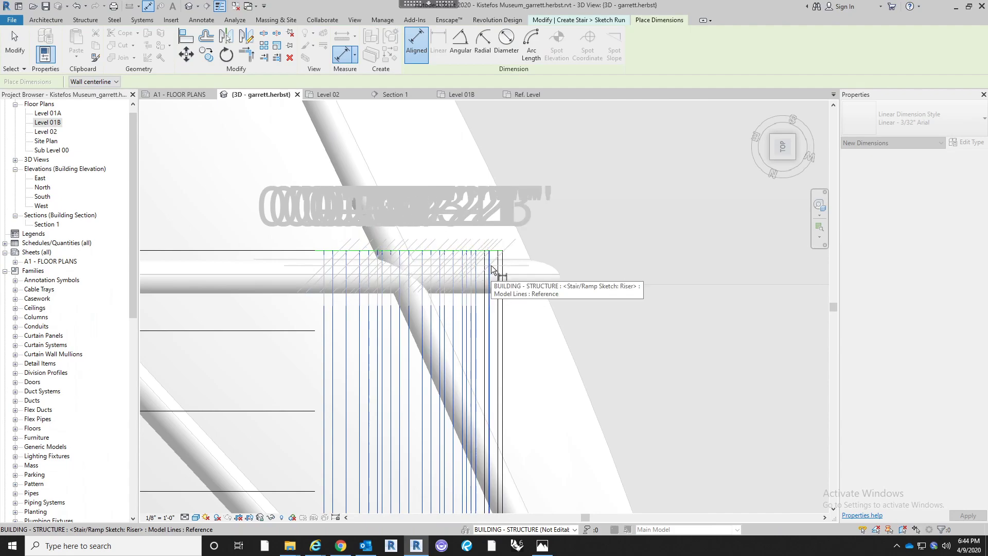
left_click(498, 267)
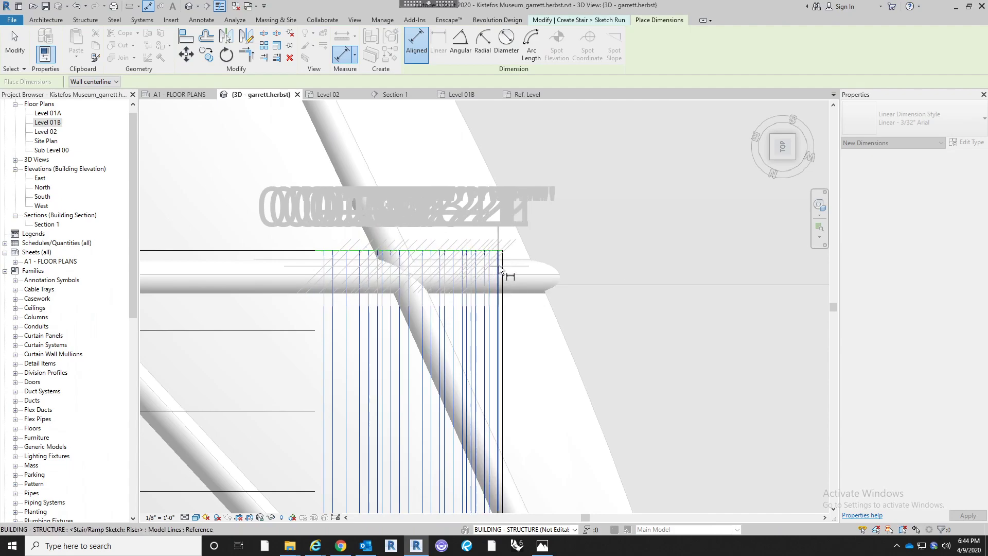
left_click(502, 265)
left_click(498, 174)
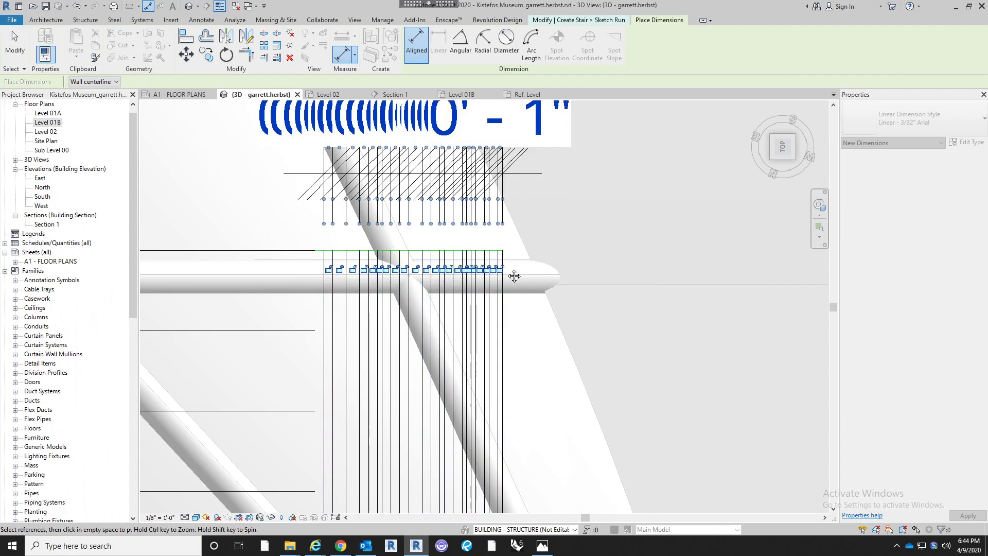
Space the vertical risers evenly by applying the EQ constraint to their dimension string
middle_click_drag(514, 275, 511, 354)
scroll(419, 136, "down", 1)
scroll(451, 140, "down", 2)
middle_click_drag(470, 127, 454, 218)
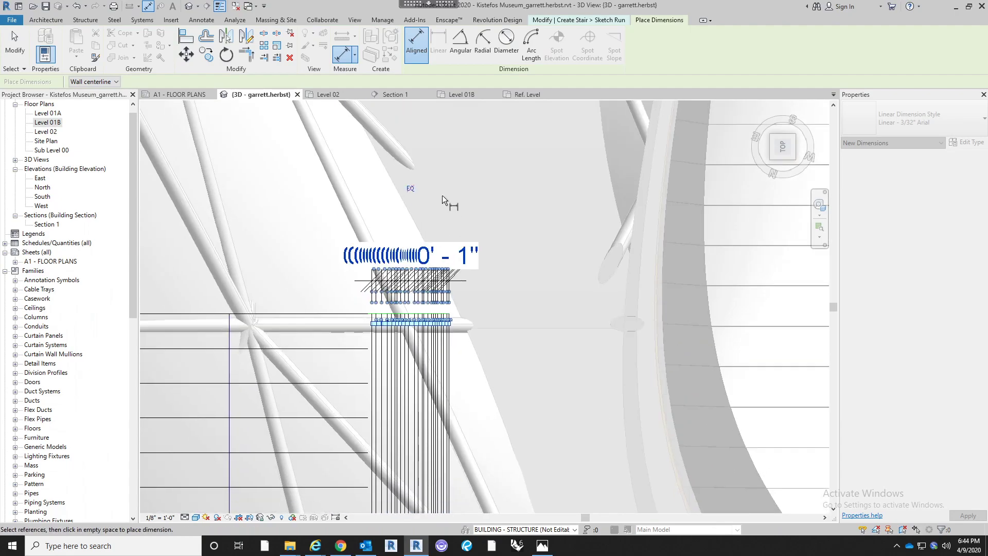
scroll(439, 200, "down", 1)
left_click(422, 192)
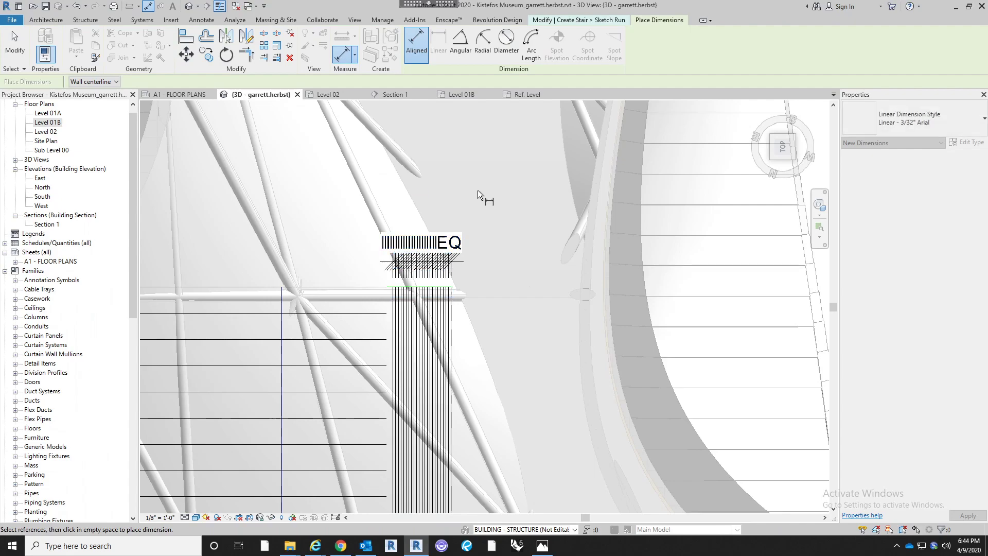
key("Escape")
key("Escape")
Select all 23 vertical risers and nudge them sideways toward the ends of the horizontal risers
scroll(478, 193, "down", 1)
scroll(405, 313, "up", 4)
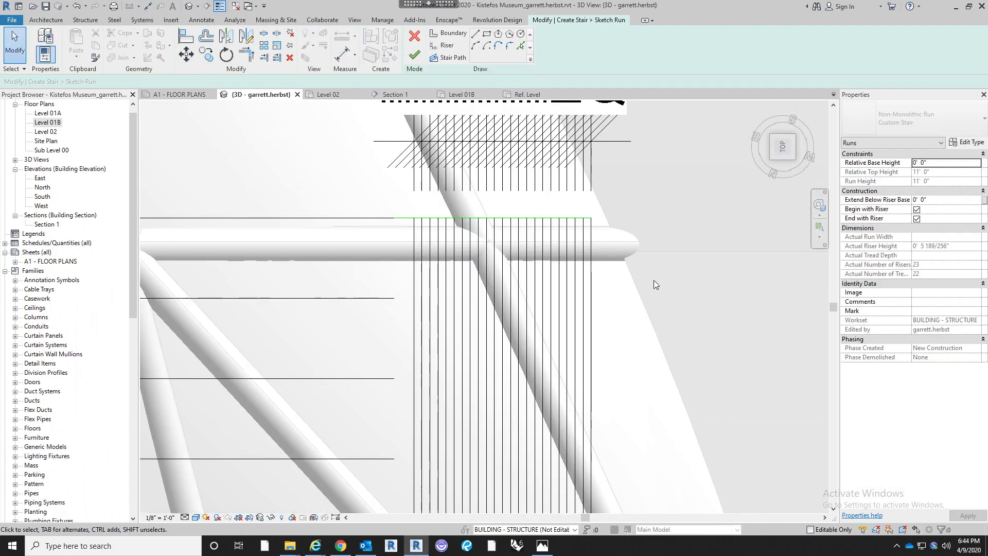
left_click_drag(417, 261, 417, 260)
left_click_drag(673, 309, 400, 250)
key("Left")
key("Left")
key("Left")
key("Left")
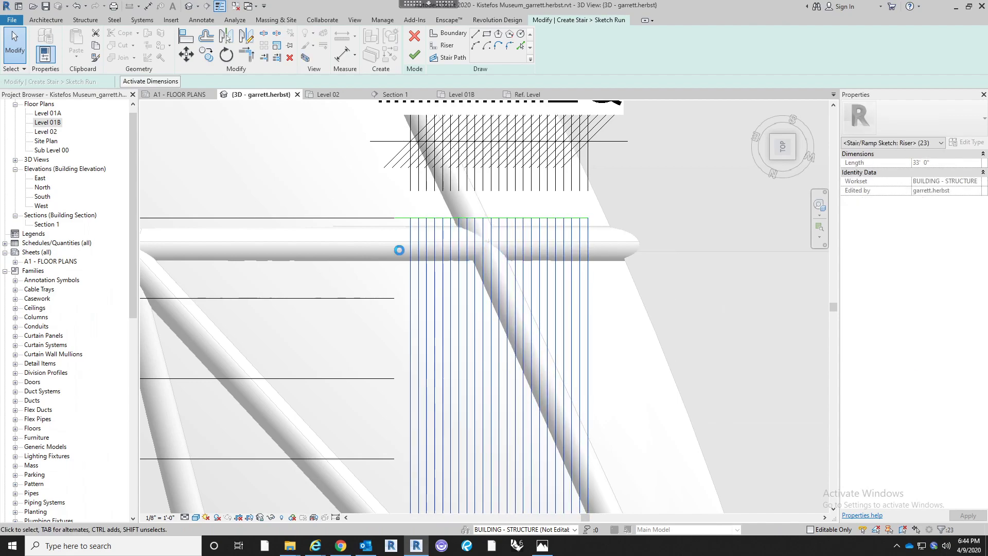
key("Left")
key("Left")
key("Left")
key("Left")
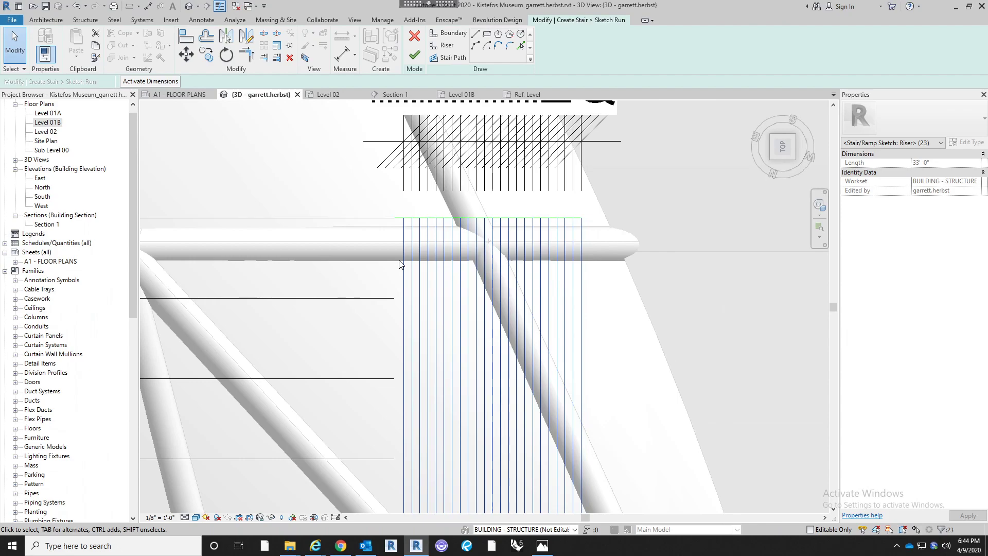
key("Escape")
scroll(501, 230, "down", 4)
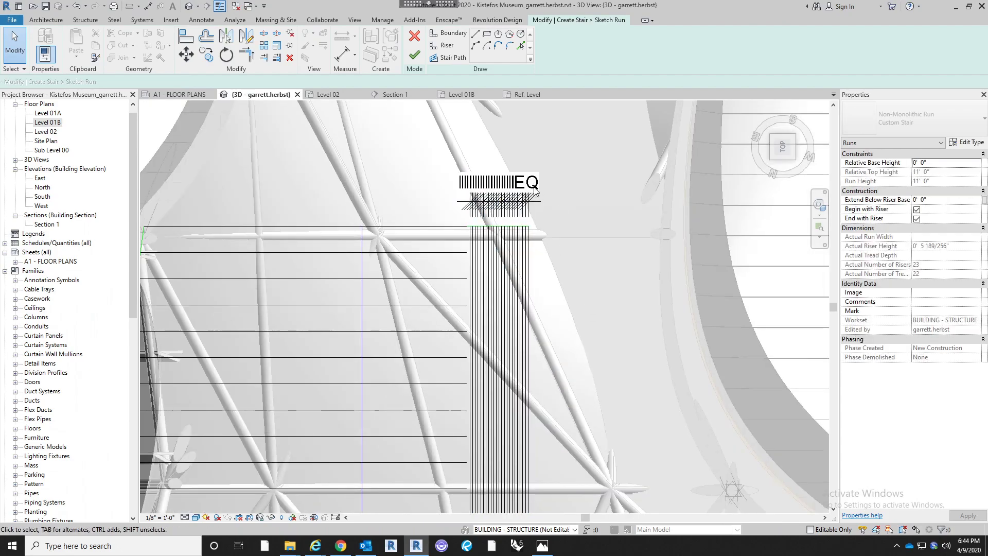
mouse_move(580, 360)
middle_mouse_down()
mouse_move(578, 258)
mouse_move(553, 187)
middle_mouse_up()
scroll(558, 177, "down", 1)
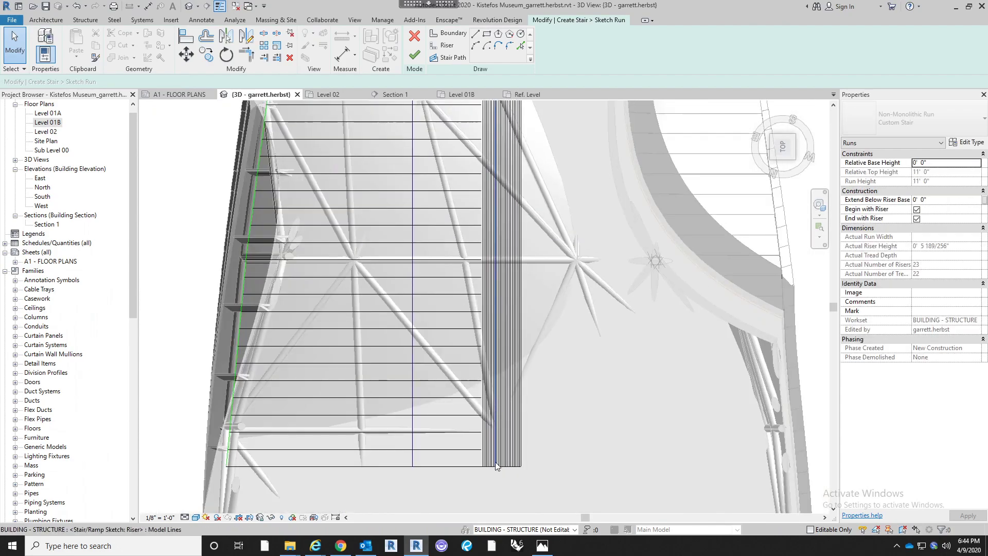
Trim/extend to corner the second through sixth horizontal risers, counting from the lowest, each with its successive vertical riser from the outermost inward
scroll(492, 476, "up", 2)
key("r")
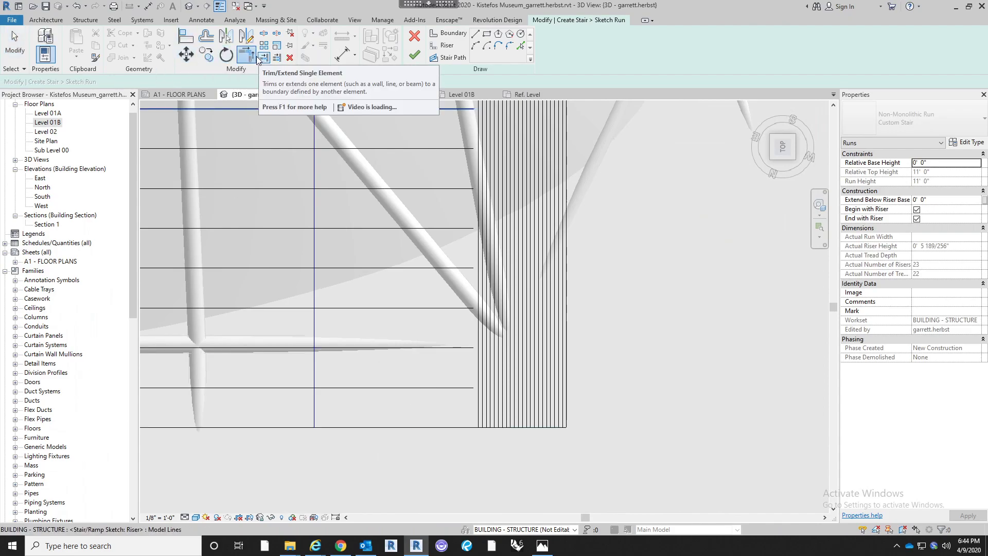
left_click(419, 386)
left_click(562, 378)
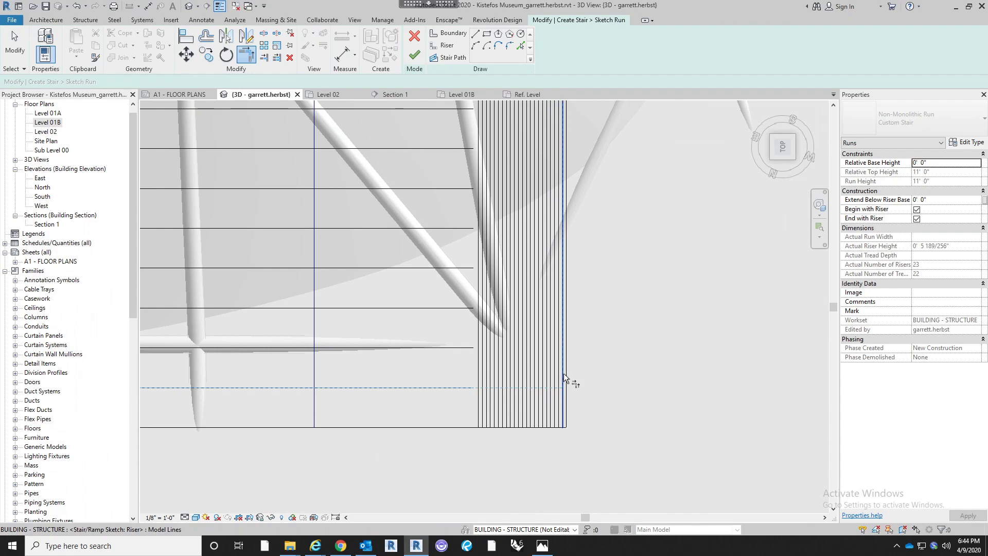
left_click(450, 347)
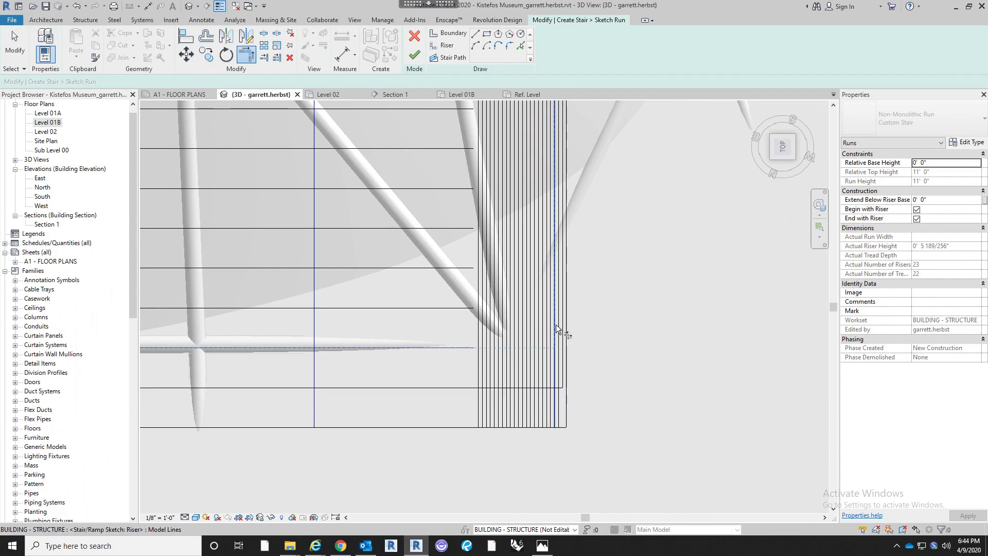
left_click(558, 323)
middle_click_drag(596, 282, 560, 360)
left_click(432, 370)
left_click(527, 334)
left_click(438, 331)
left_click(523, 302)
left_click(433, 290)
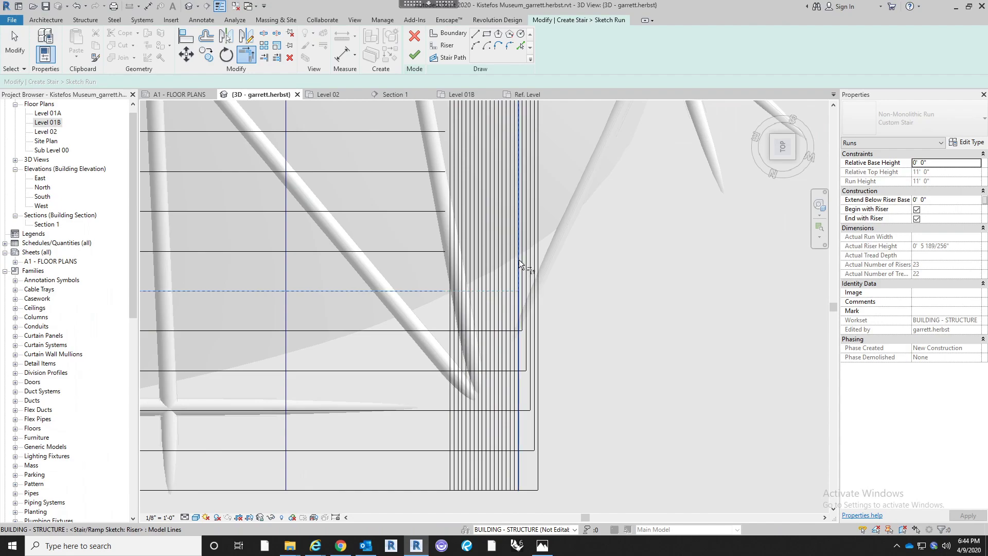
left_click(518, 259)
Join the seventh through eleventh horizontal risers into corners with the matching vertical risers, working inward
middle_click_drag(630, 306, 633, 396)
left_click(419, 340)
left_click(518, 314)
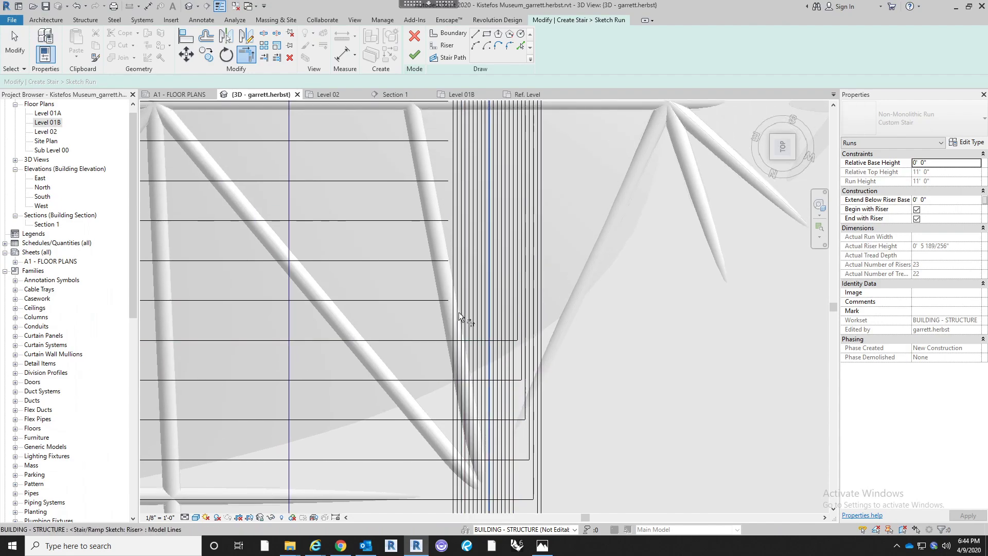
left_click(443, 300)
left_click(513, 281)
middle_click_drag(591, 253, 635, 339)
left_click(426, 346)
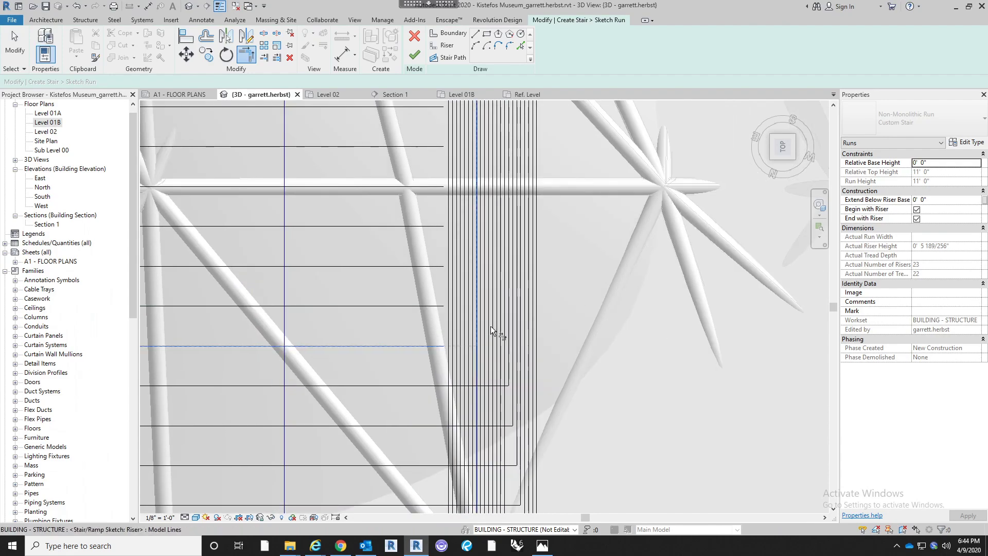
left_click(504, 294)
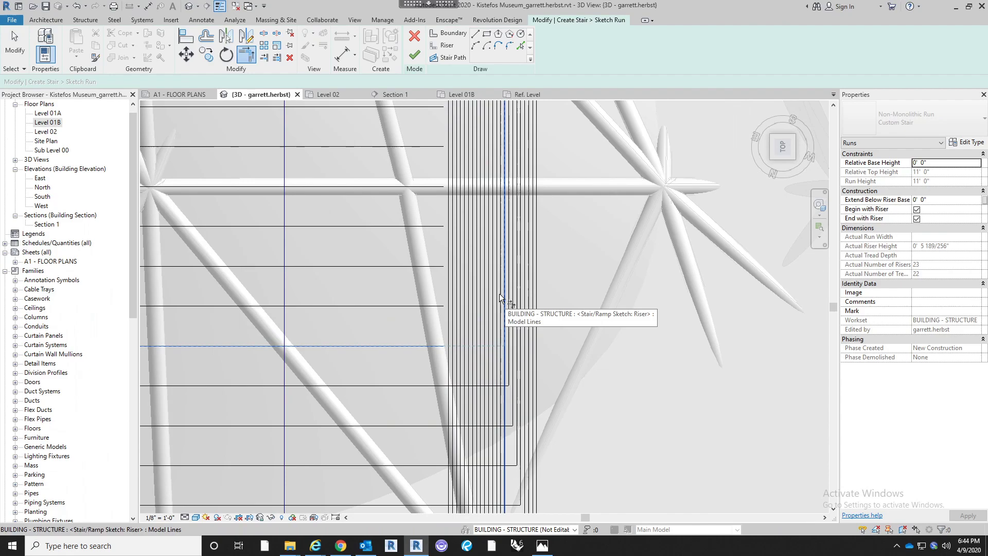
left_click(428, 304)
left_click(501, 278)
left_click(437, 265)
left_click(497, 245)
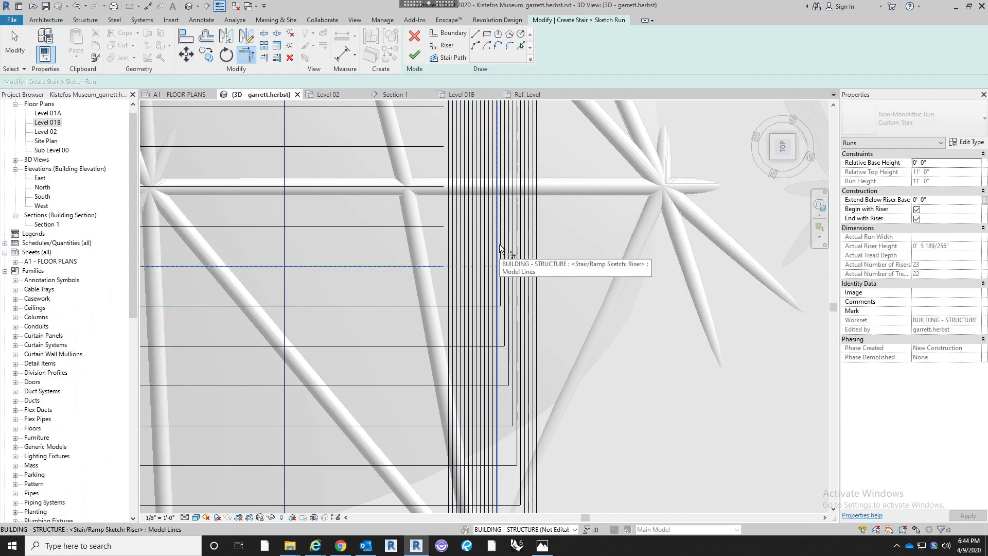
Continue the corner trims up the run, connecting the twelfth through eighteenth horizontal risers to their matching vertical risers
middle_click_drag(440, 202, 402, 333)
left_click(398, 337)
left_click(469, 300)
left_click(408, 299)
left_click(467, 282)
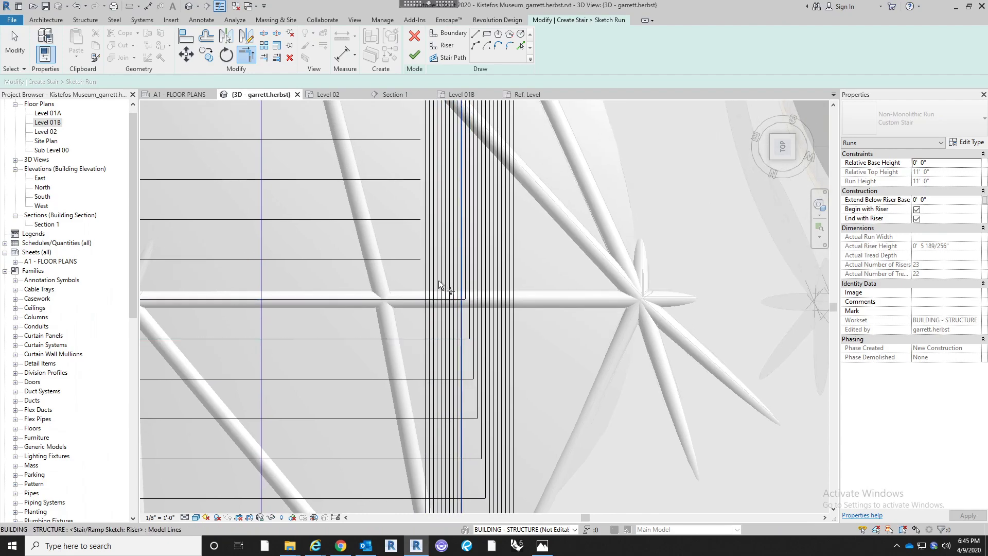
middle_click_drag(391, 241, 391, 306)
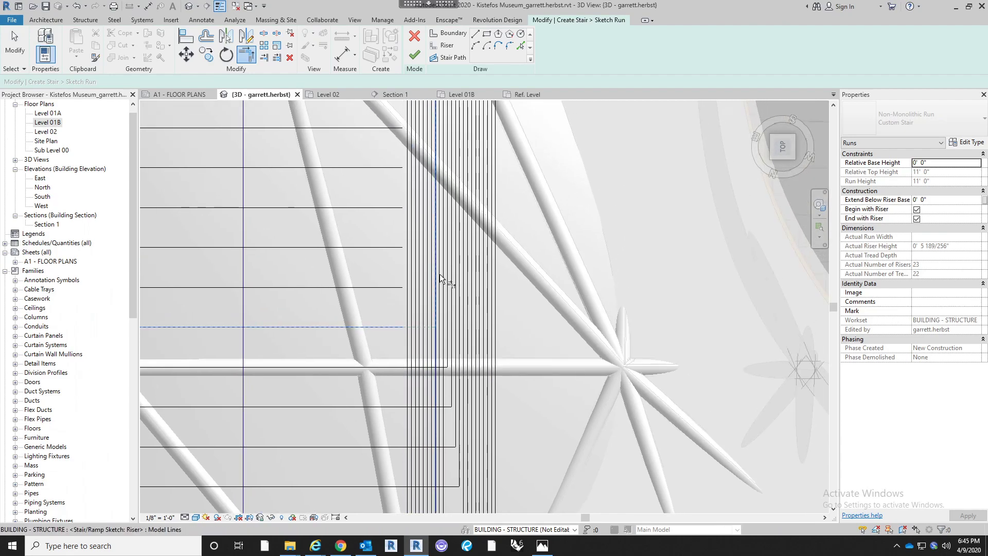
left_click(444, 271)
left_click(382, 287)
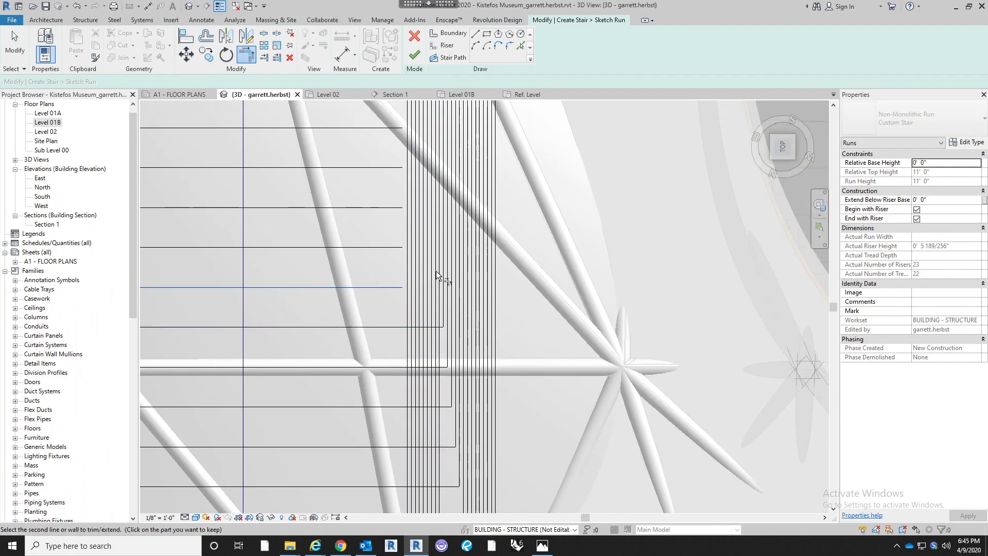
left_click(440, 267)
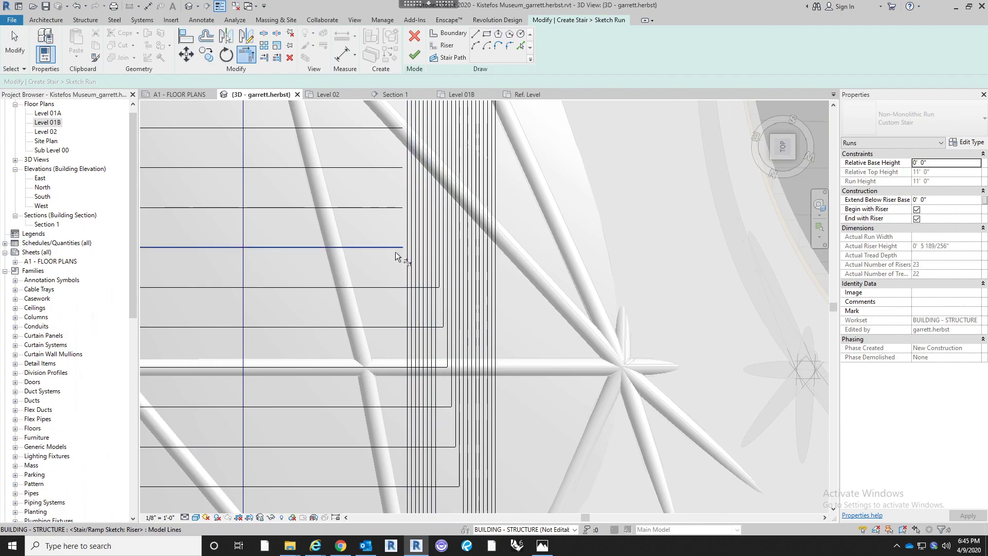
left_click(394, 246)
middle_click_drag(381, 211, 379, 307)
left_click(434, 271)
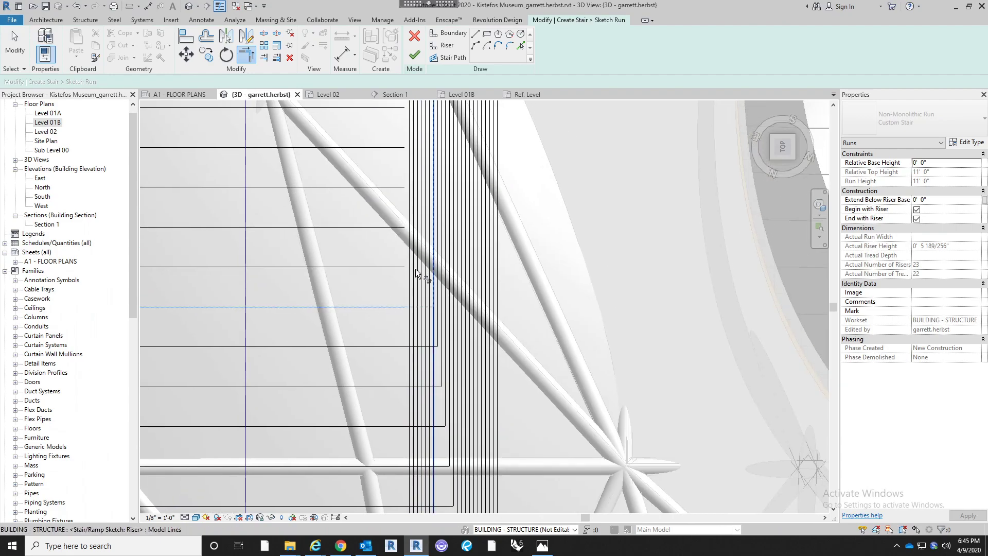
left_click(399, 266)
left_click(434, 248)
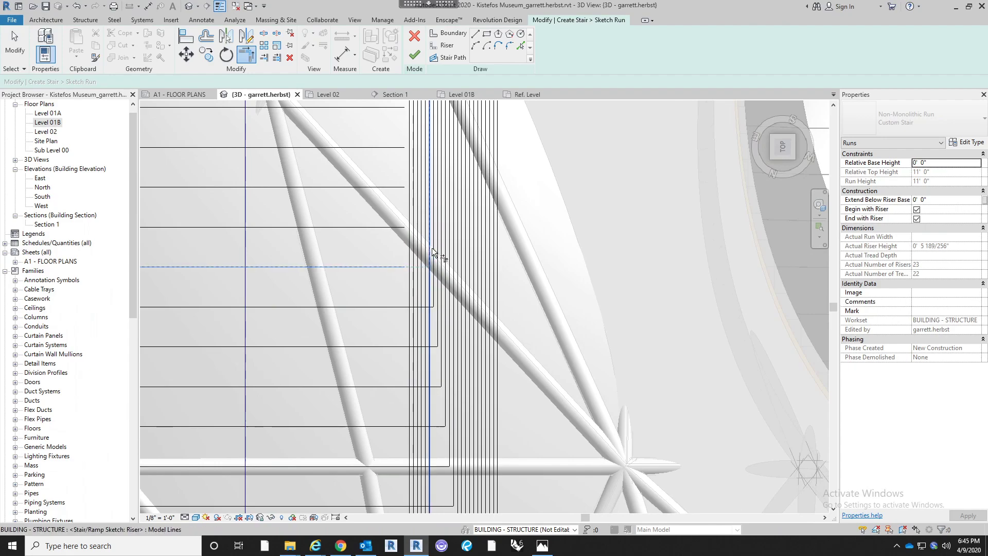
Trim the nineteenth, twentieth and twenty-first horizontal risers into corners with the next three vertical risers inward
left_click(398, 229)
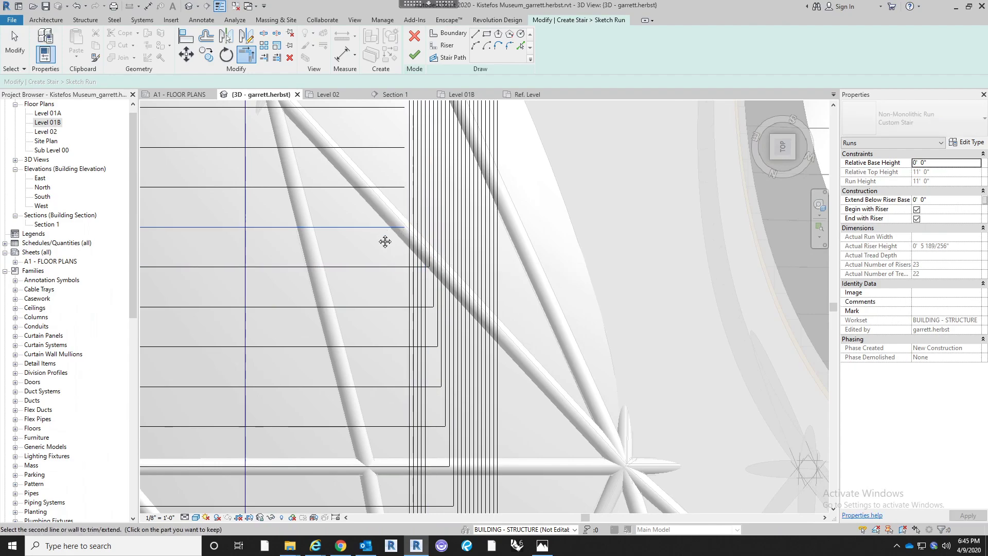
middle_click_drag(386, 232, 370, 365)
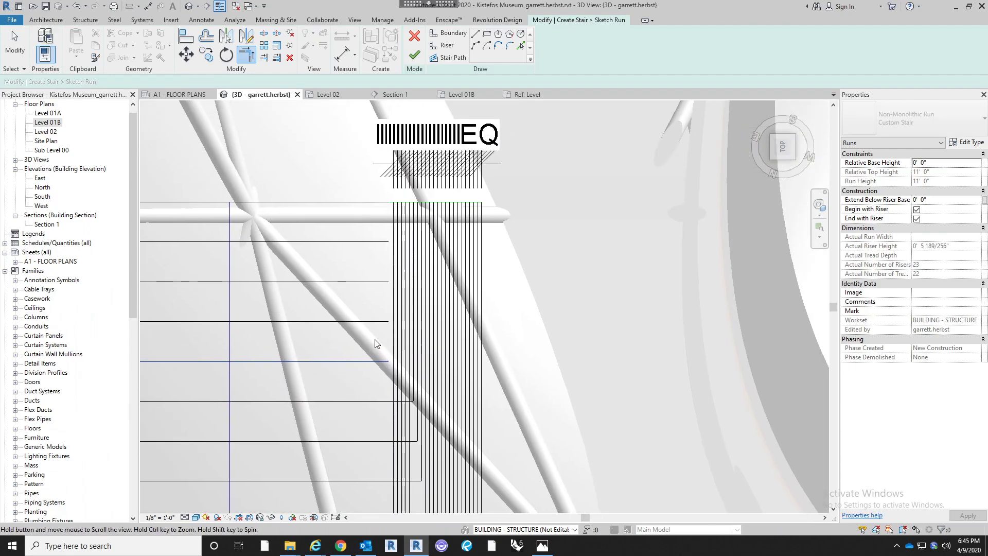
left_click(411, 327)
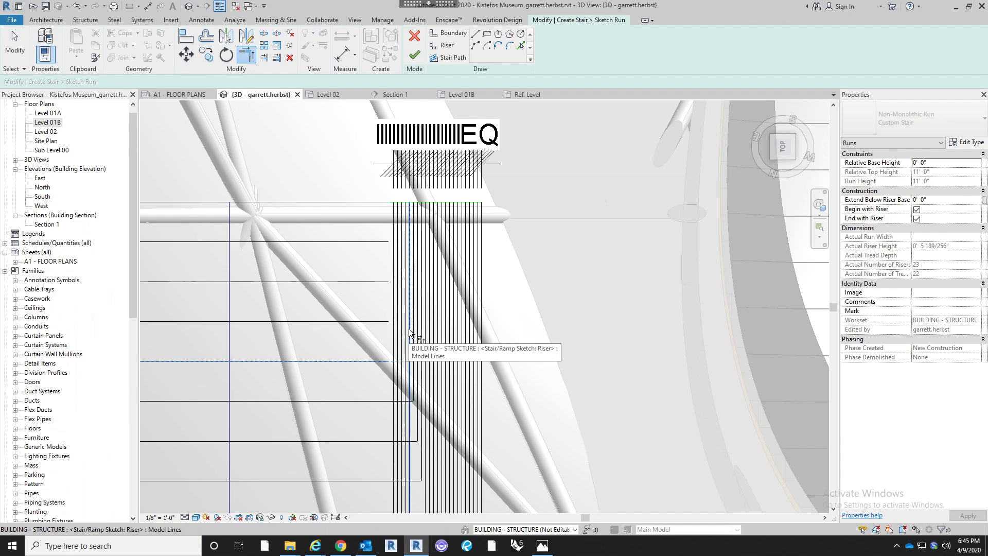
left_click(372, 320)
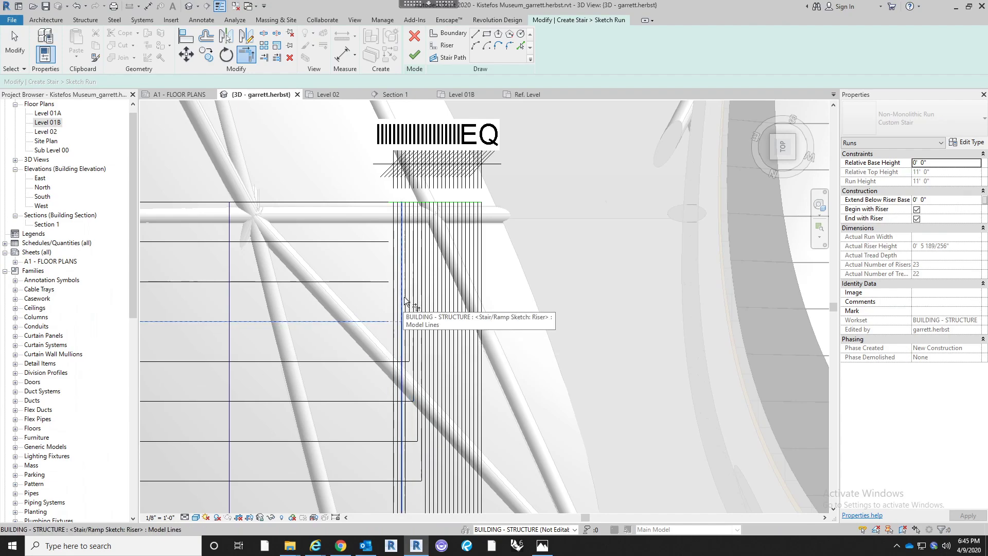
left_click(405, 292)
left_click(384, 283)
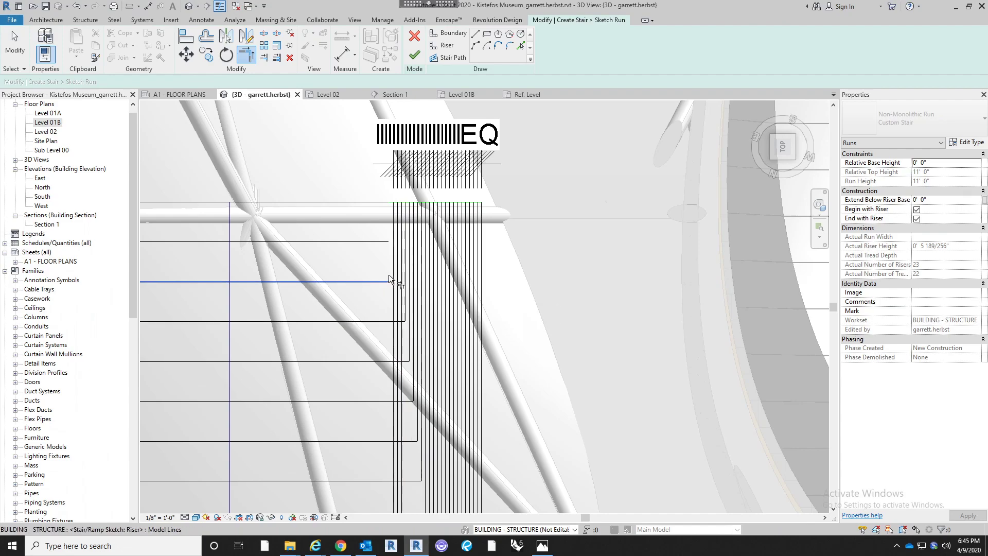
left_click(401, 262)
Corner-trim the horizontal riser just below the uppermost one to the second-innermost vertical riser, leaving out the spare innermost riser
left_click(384, 244)
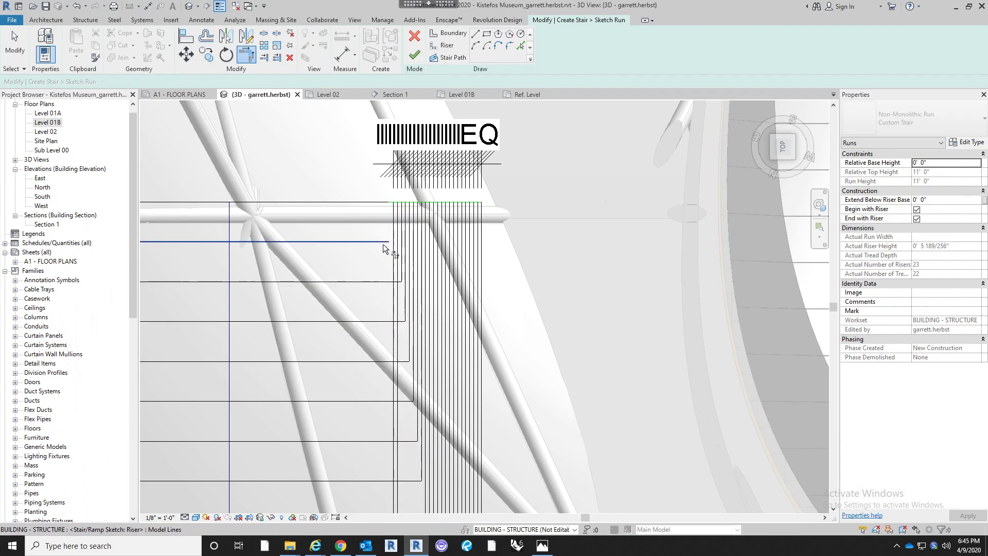
left_click(396, 236)
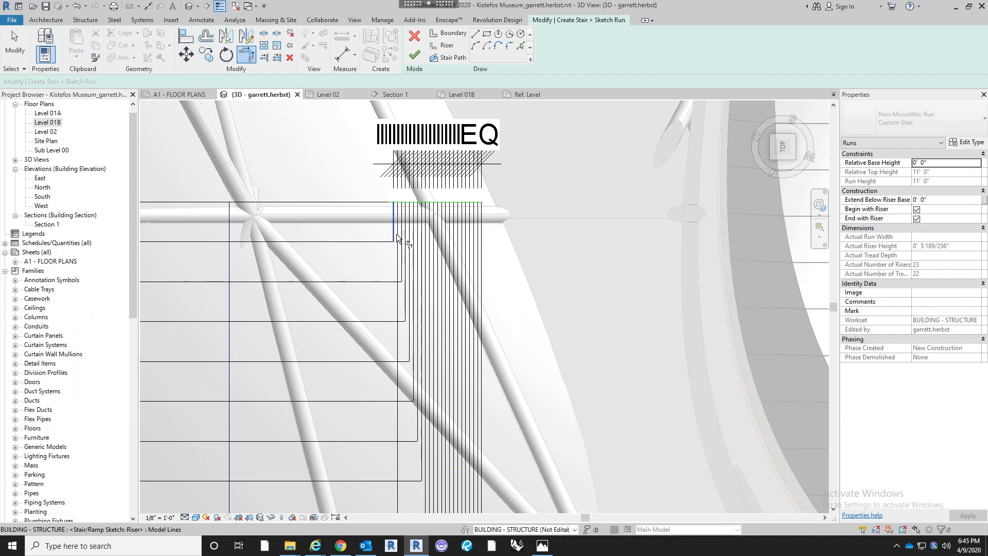
key("t")
key("r")
left_click(385, 244)
left_click(396, 221)
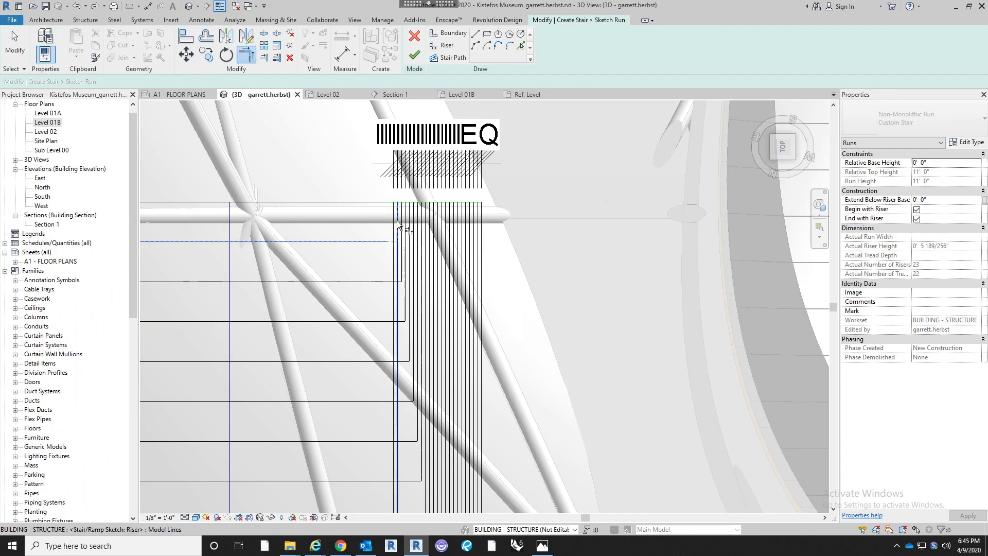
key("Escape")
key("Escape")
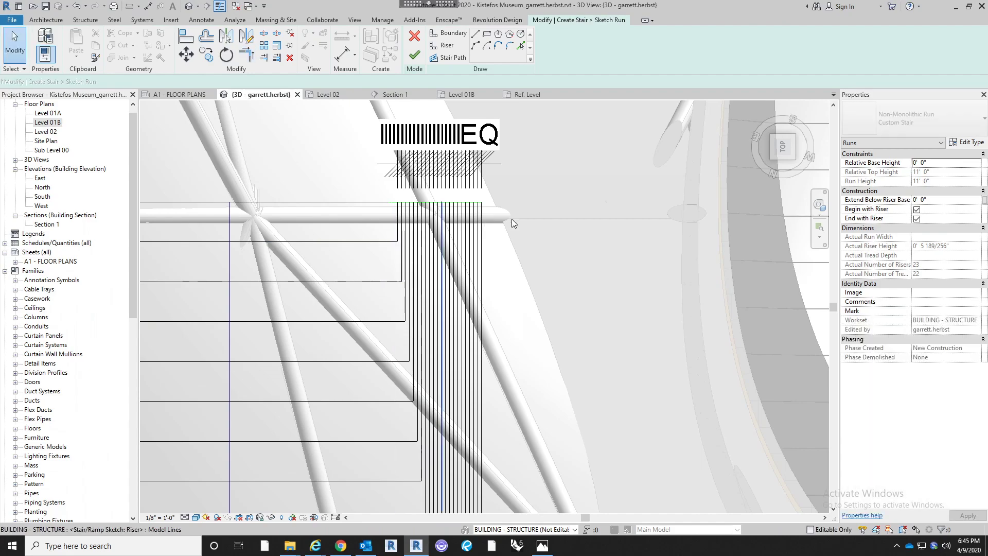
Select the 22 vertical risers and nudge them sideways toward the inner end of the short boundary line
scroll(484, 174, "down", 2)
middle_click_drag(532, 334, 489, 392)
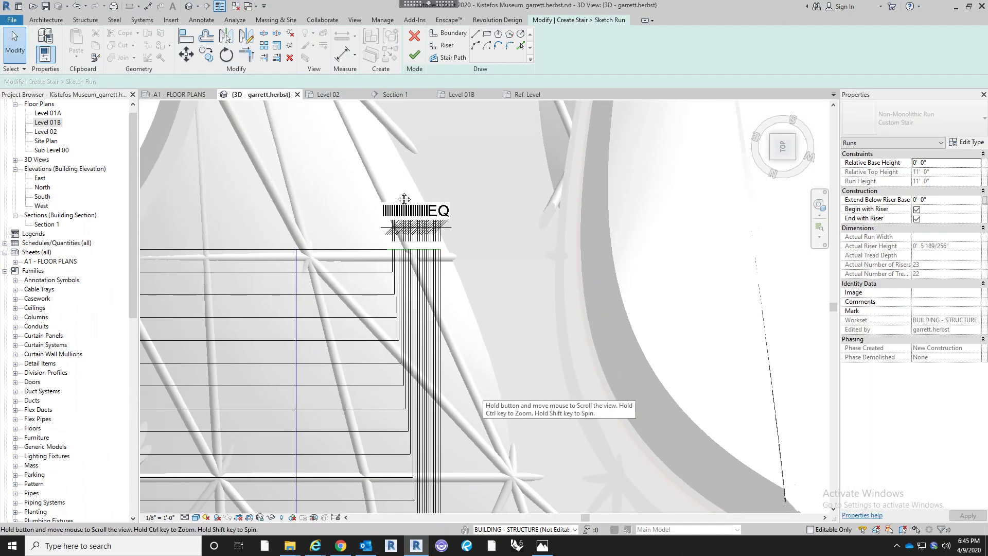
scroll(406, 214, "up", 3)
left_click_drag(571, 383, 312, 342)
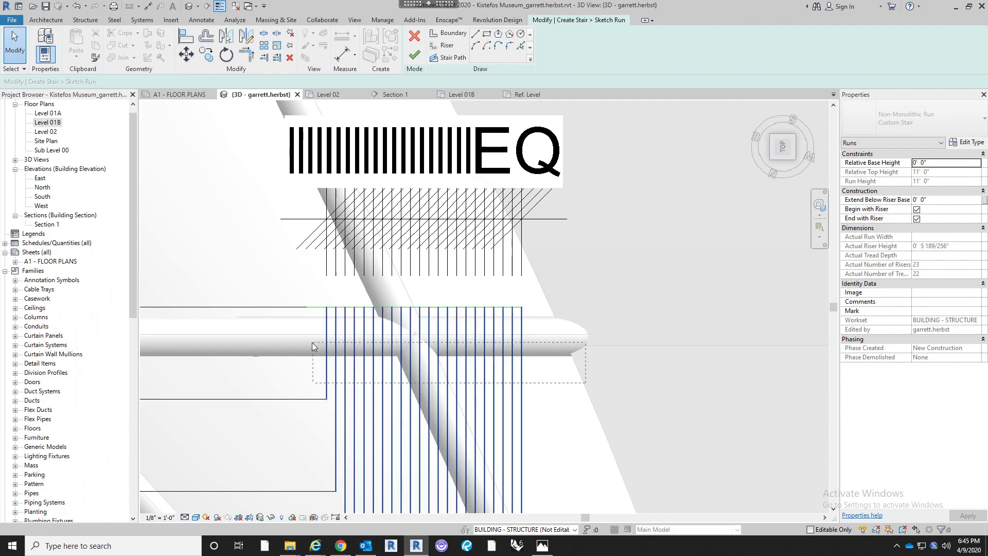
key("Left")
key("Left")
key("Left")
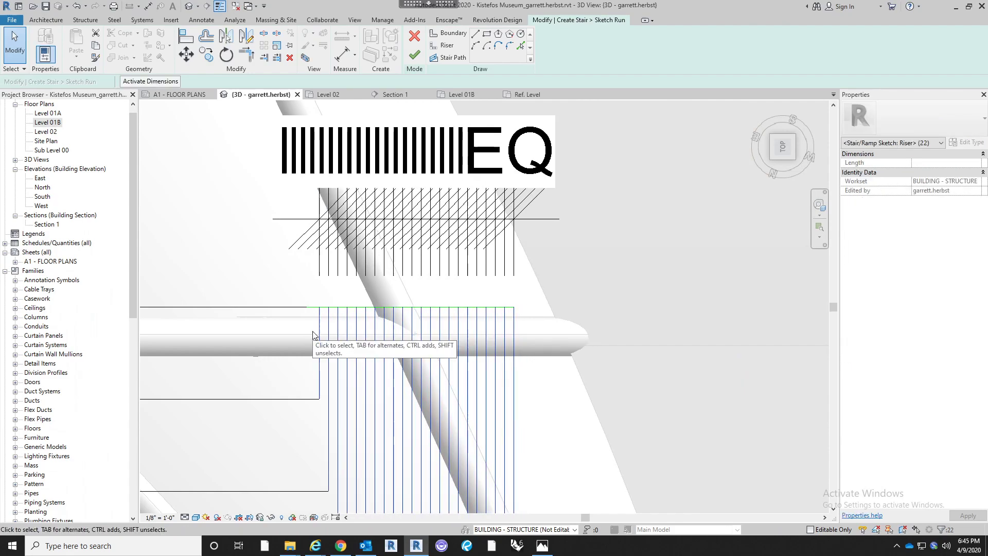
key("Left")
key("Left")
key("Left")
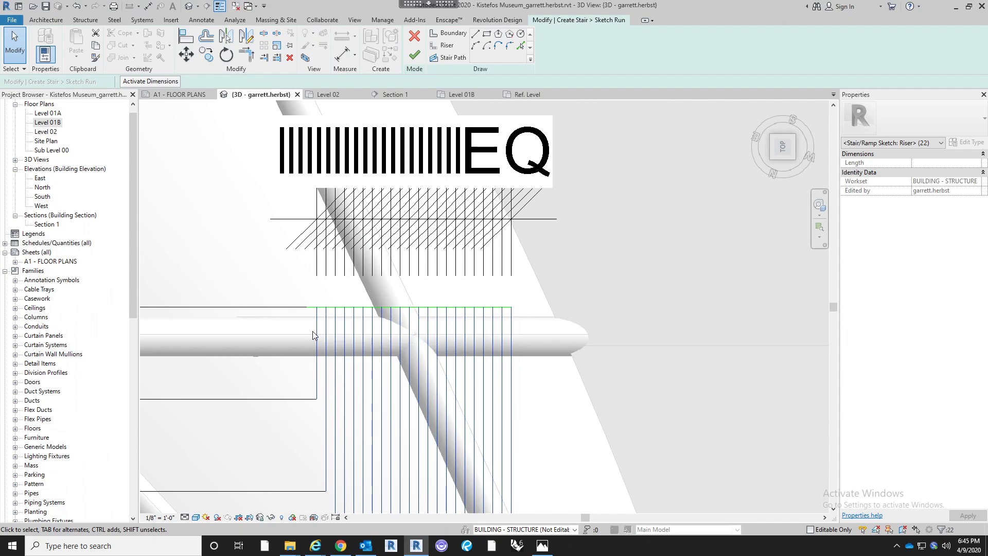
Finish the run sketch and flip the direction of the custom stair run
scroll(515, 302, "down", 7)
middle_click_drag(719, 329, 594, 191)
left_click(581, 322)
middle_click_drag(581, 322, 551, 395)
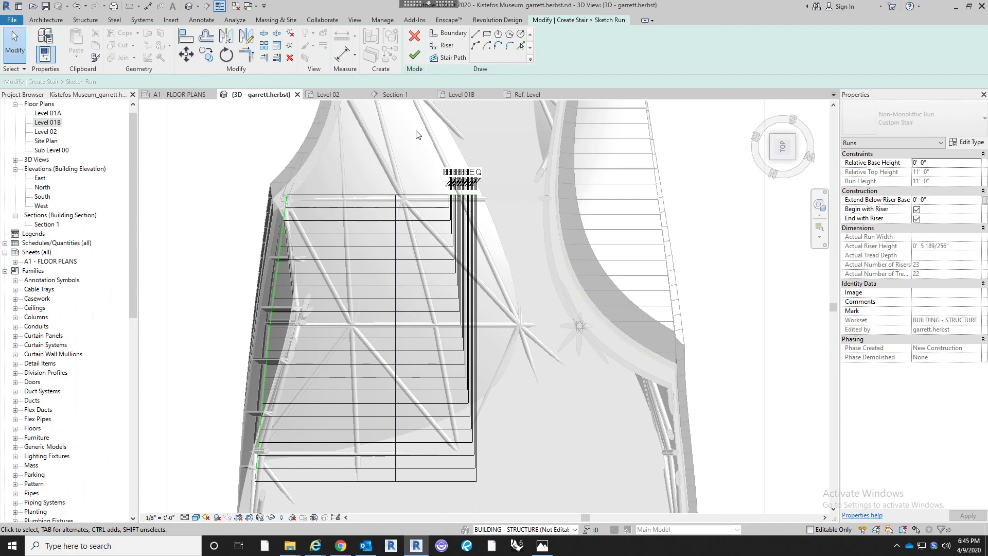
left_click(415, 54)
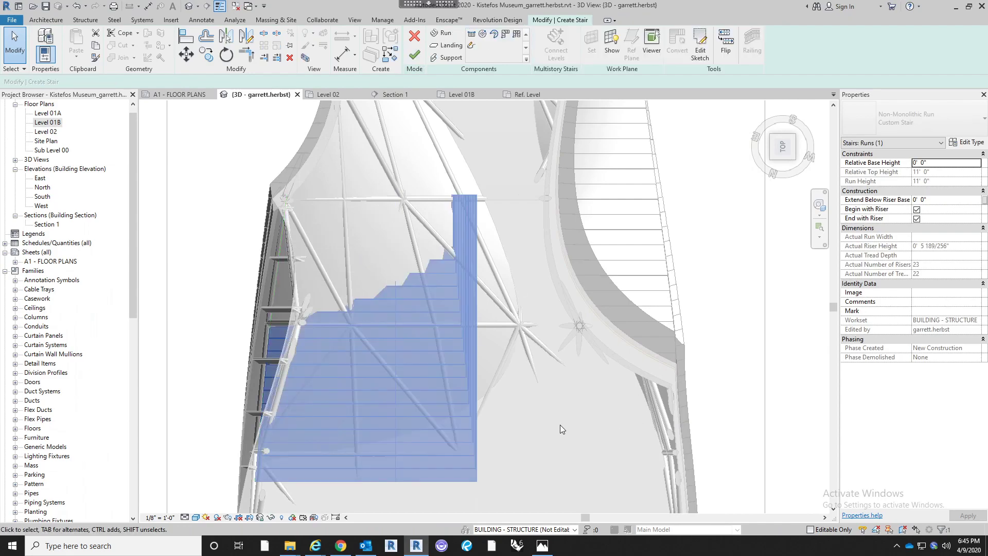
middle_click_drag(558, 420, 464, 354, "shift")
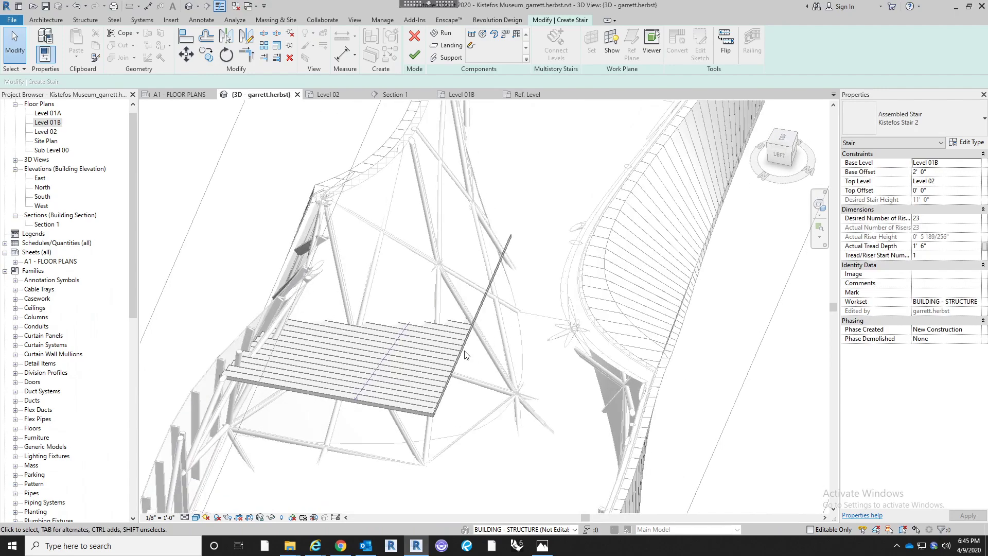
left_click(406, 349)
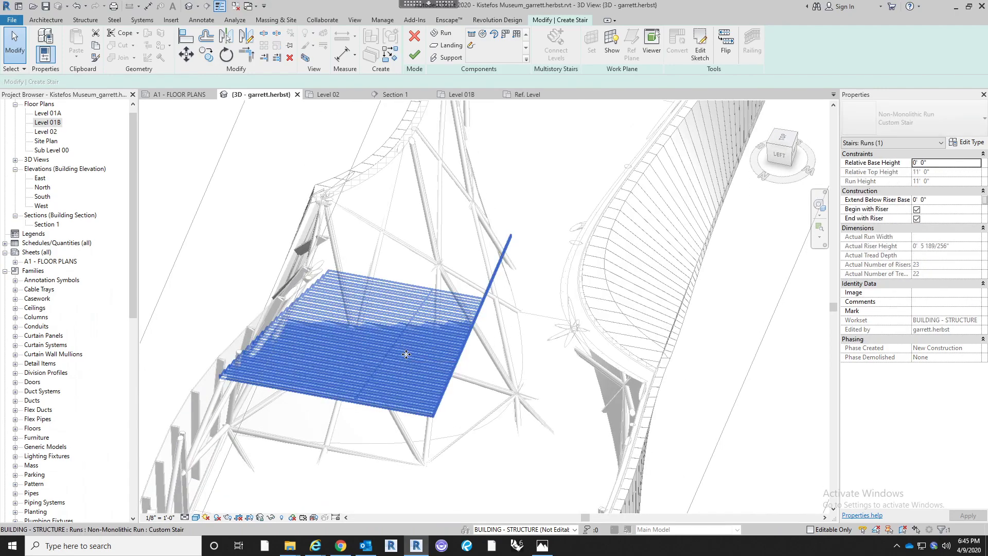
left_click(722, 50)
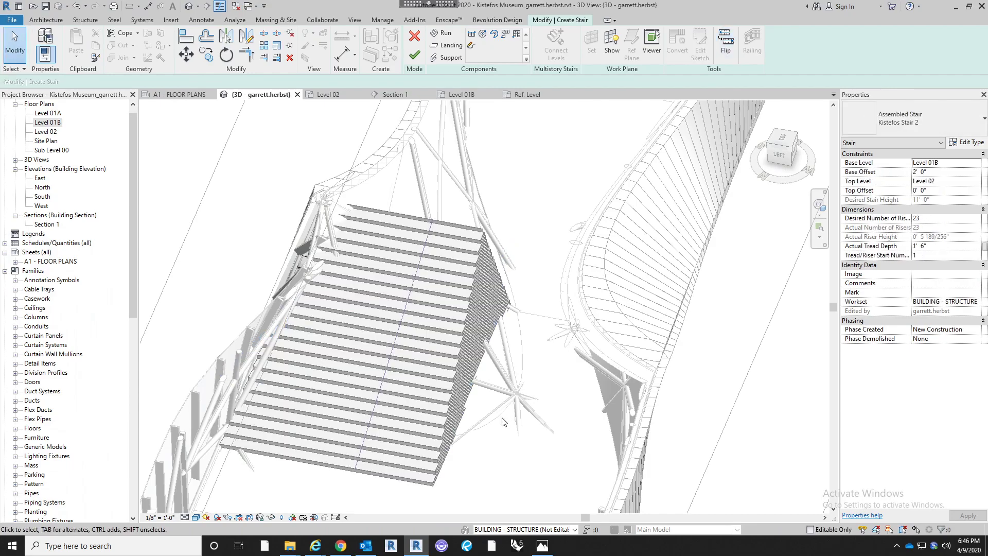
Inspect the flipped stair run in 3D and compare it with the museum interior reference image in Photos
mouse_move(479, 454)
middle_mouse_down("shift")
mouse_move(529, 311)
mouse_move(463, 326)
mouse_move(485, 401)
mouse_move(520, 444)
mouse_move(489, 382)
middle_mouse_up("shift")
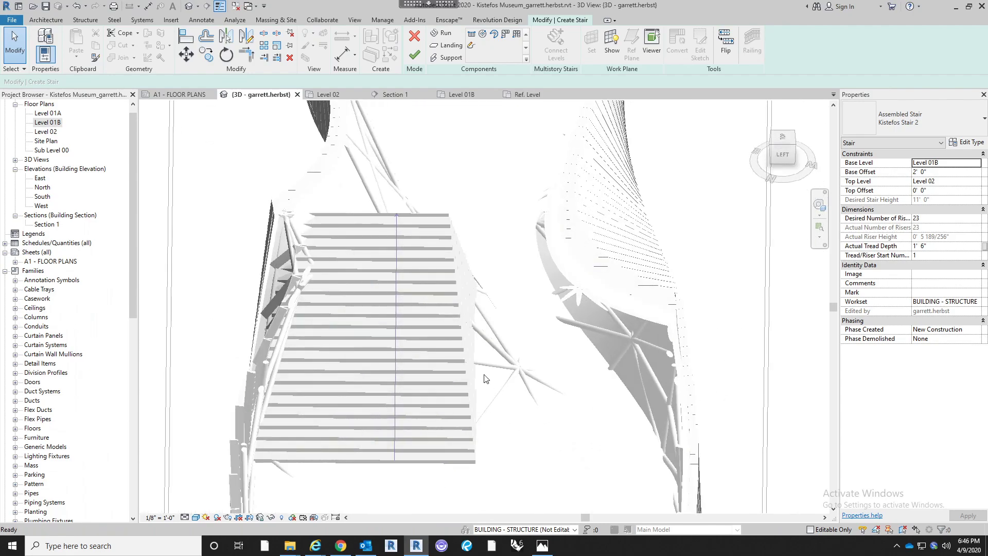
left_click(451, 358)
middle_click_drag(558, 395, 498, 343)
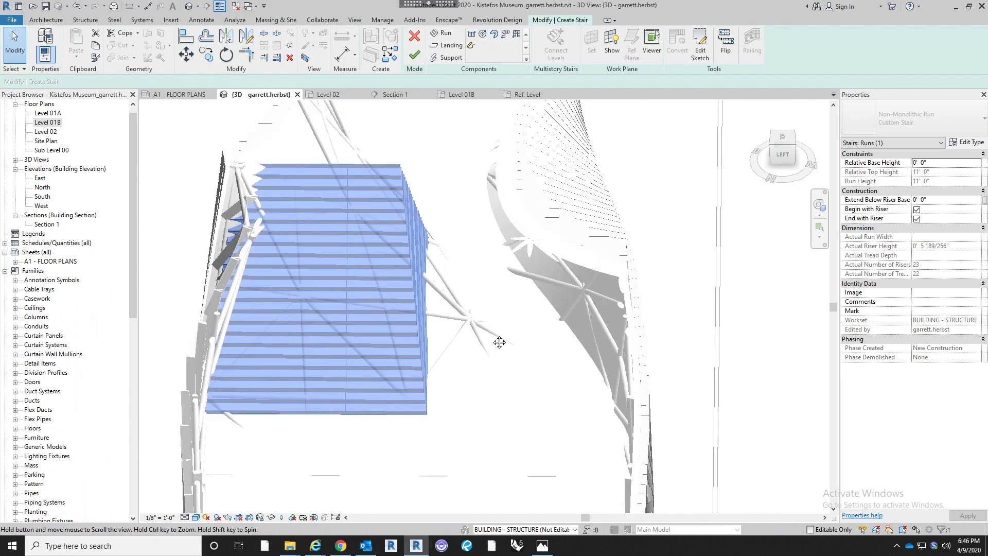
middle_click_drag(509, 401, 511, 403, "shift")
left_click(543, 547)
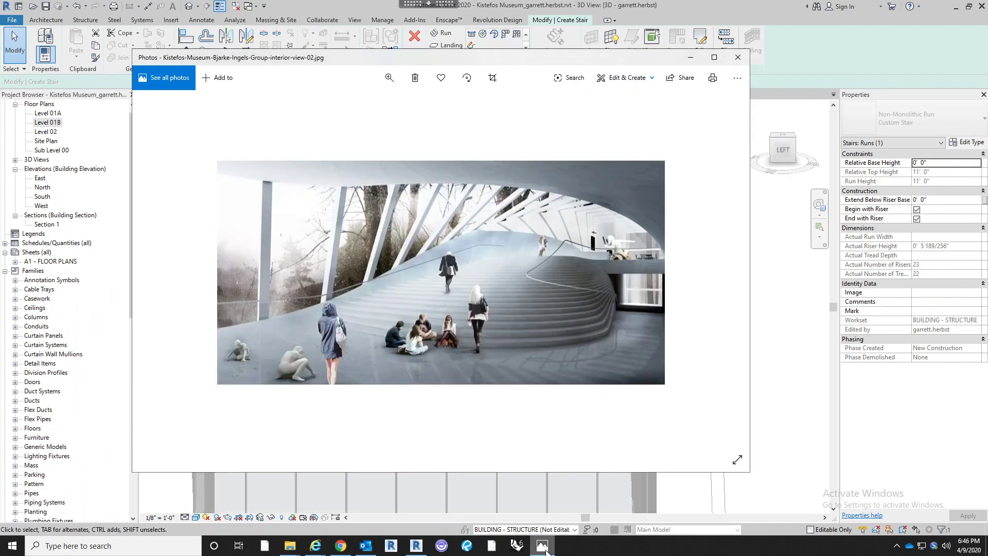
Switch back to Revit and reopen the custom stair run's sketch in the top view
left_click(761, 320)
mouse_move(494, 394)
middle_mouse_down("shift")
mouse_move(427, 325)
mouse_move(492, 386)
mouse_move(501, 411)
middle_mouse_up("shift")
left_click(783, 139)
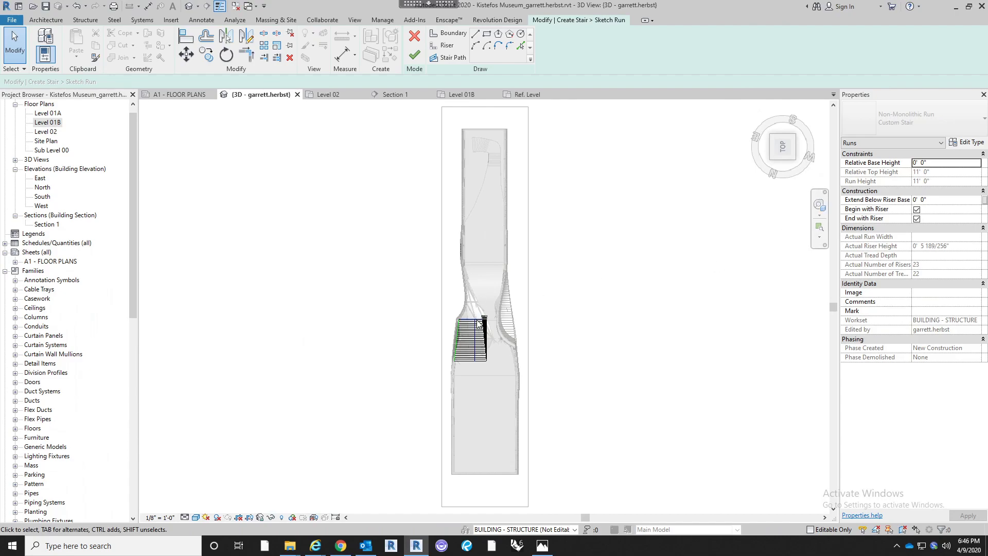
scroll(479, 323, "up", 8)
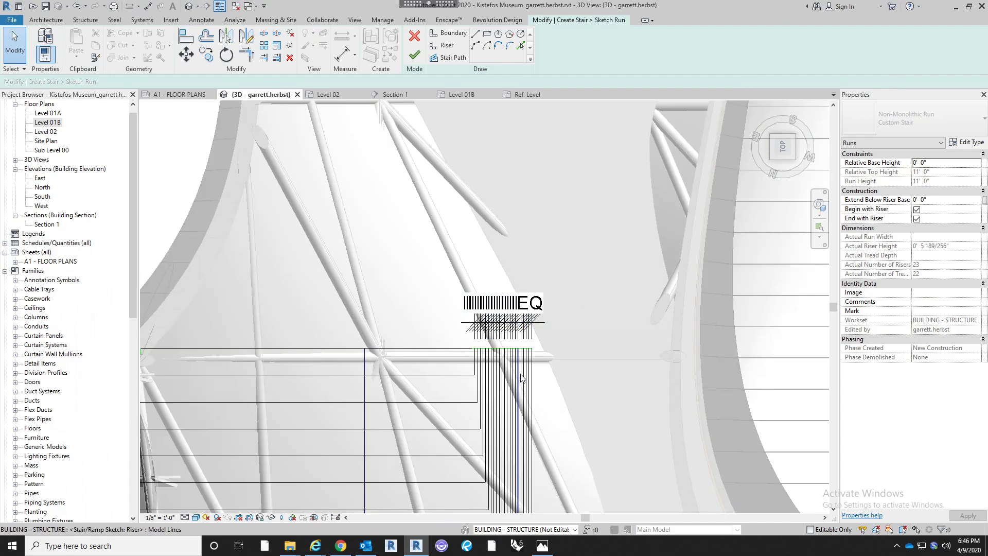
Select the 22 vertical risers with their EQ dimension and move them sideways to lengthen the joined horizontal risers
scroll(520, 370, "up", 4)
left_click_drag(406, 351, 406, 351)
left_click_drag(410, 294, 581, 330, "ctrl")
left_click(457, 216, "ctrl")
scroll(458, 216, "down", 5)
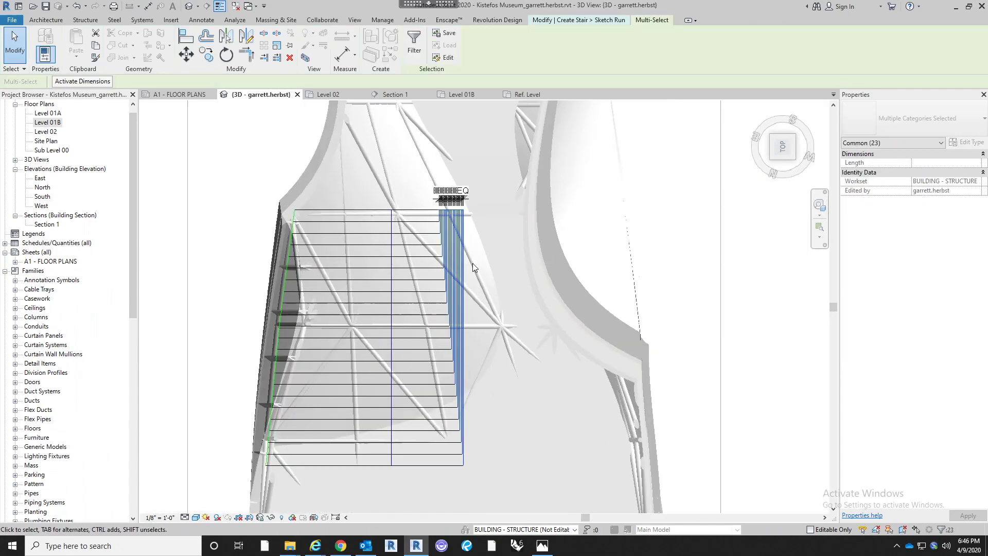
left_click(193, 55)
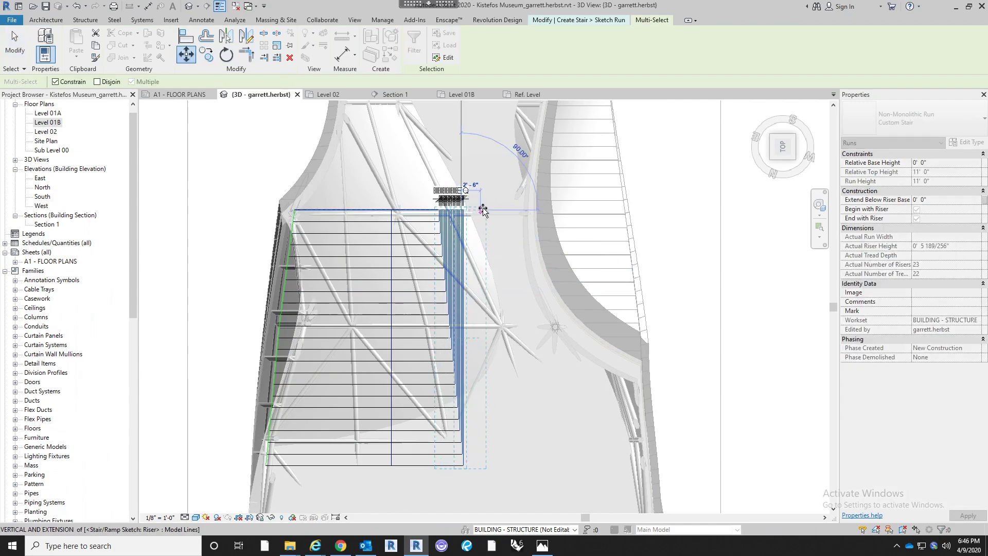
left_click(482, 209)
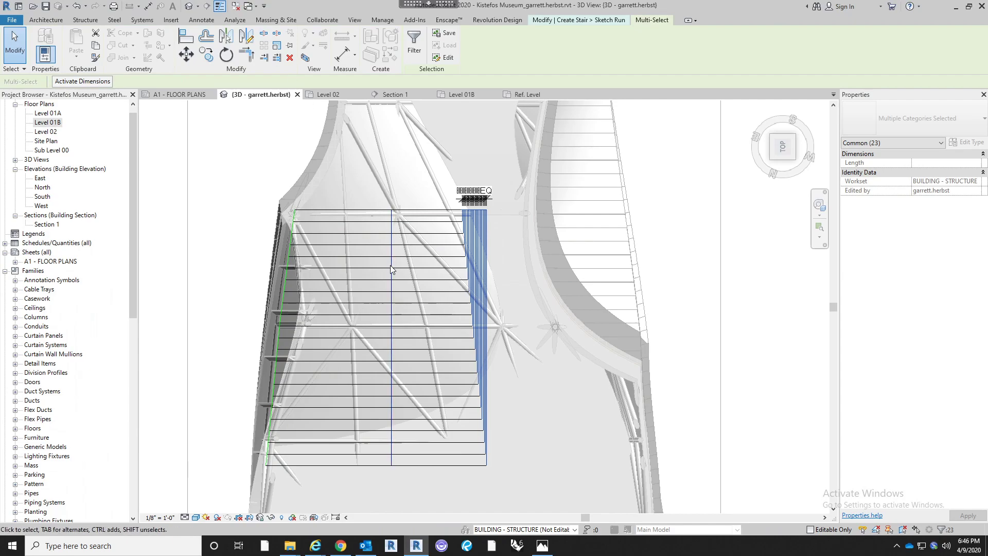
Rotate the selected vertical risers about the upper end of the innermost one so their lower ends flare outward
left_click(229, 55)
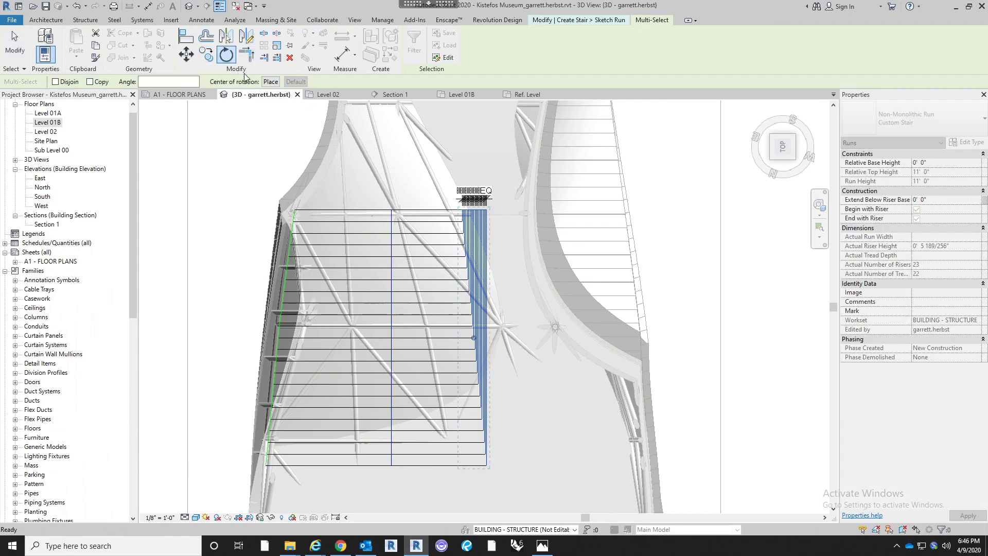
scroll(458, 210, "up", 4)
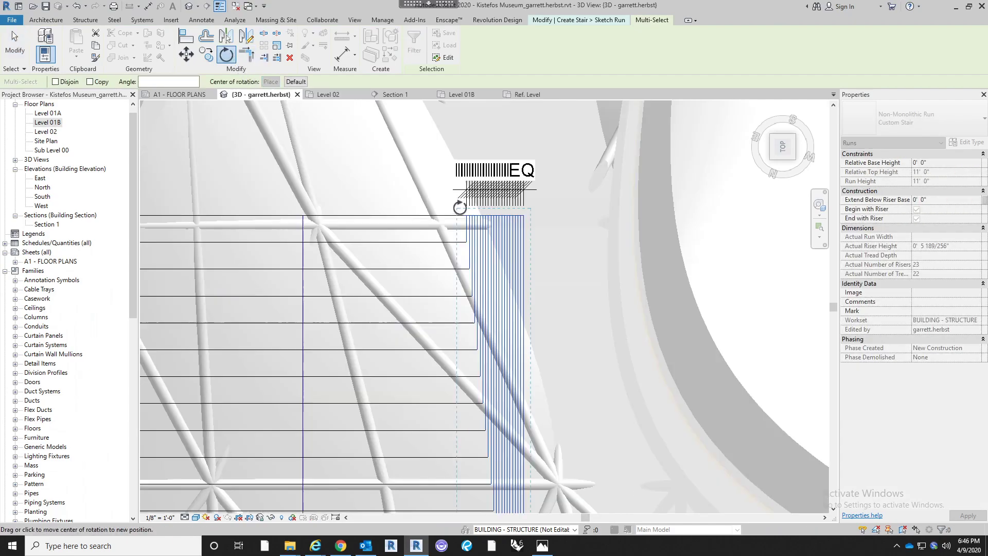
key("space")
left_click(468, 245)
scroll(468, 246, "down", 2)
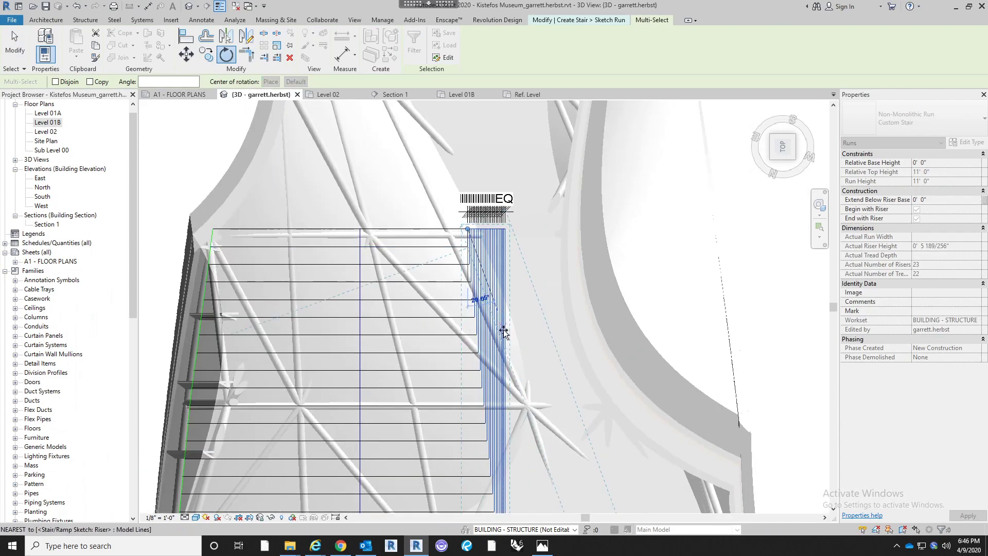
left_click(483, 349)
scroll(550, 239, "up", 3)
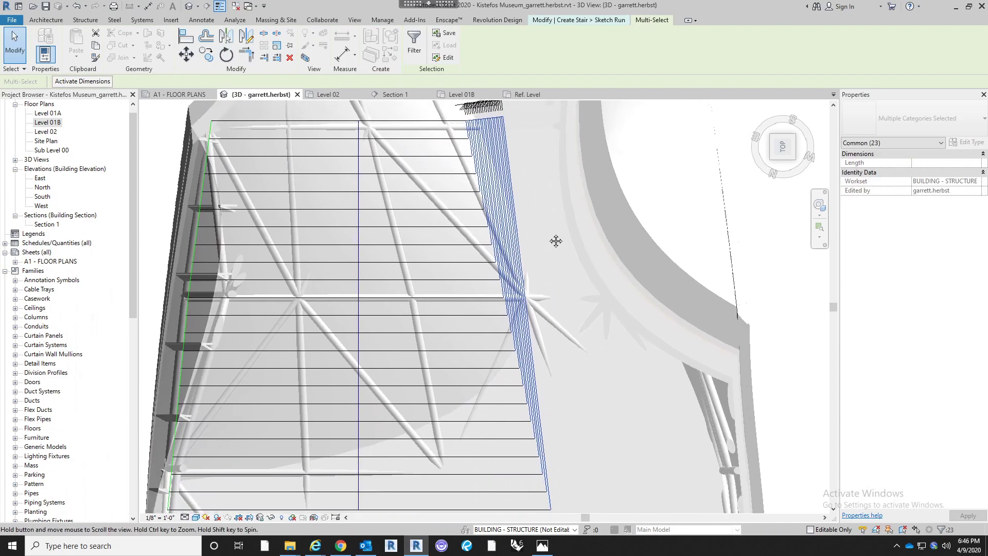
Rotate the selected vertical risers further outward, again about the upper end of the innermost riser
scroll(548, 240, "down", 4)
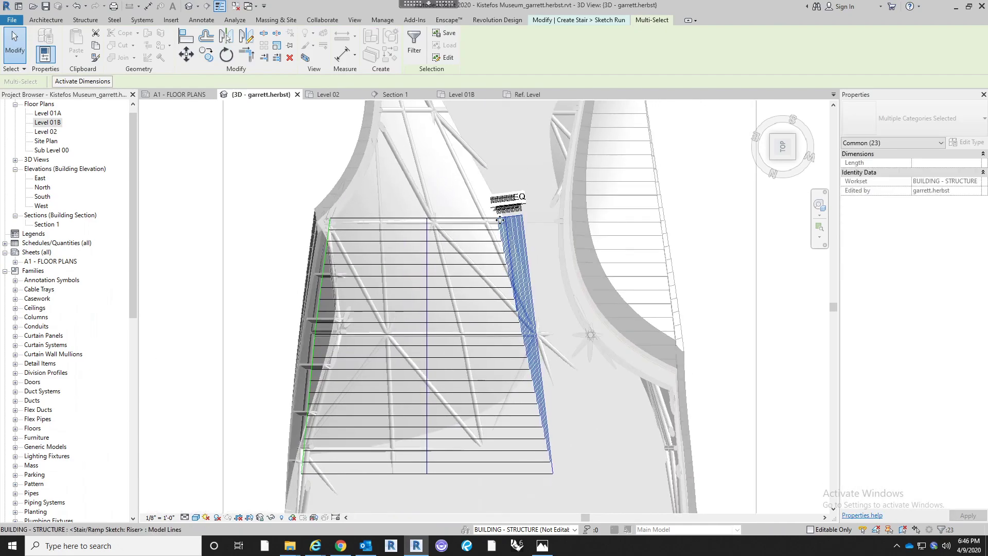
scroll(499, 219, "up", 6)
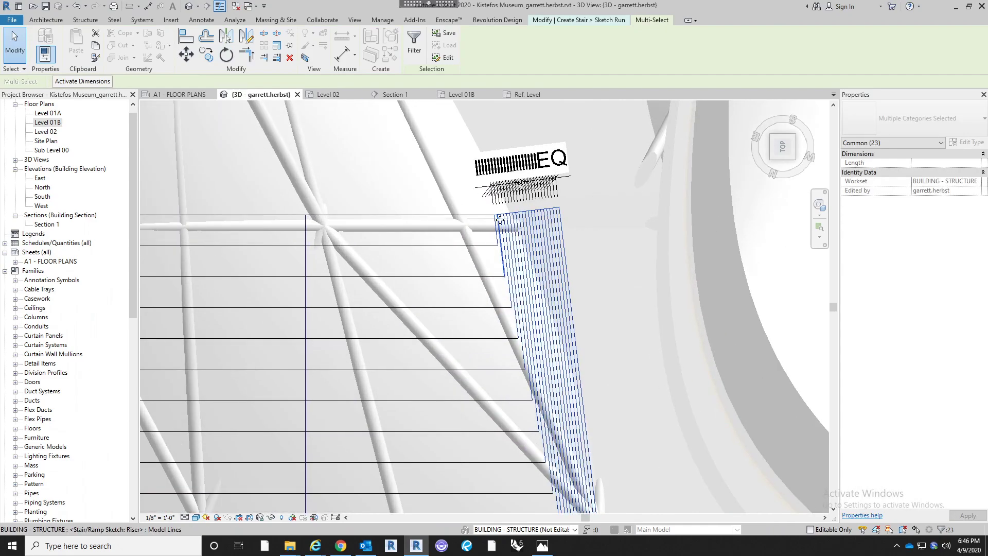
left_click(220, 60)
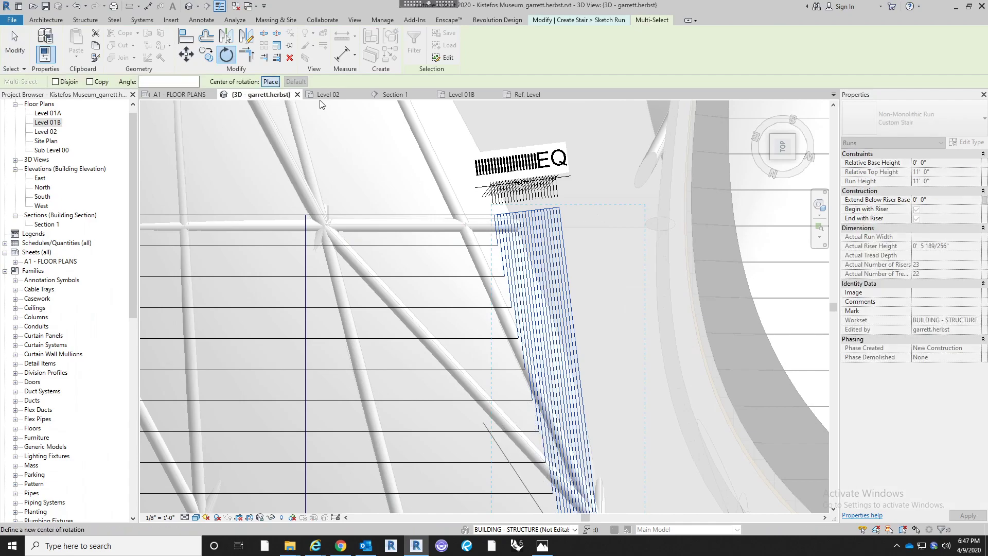
left_click(494, 214)
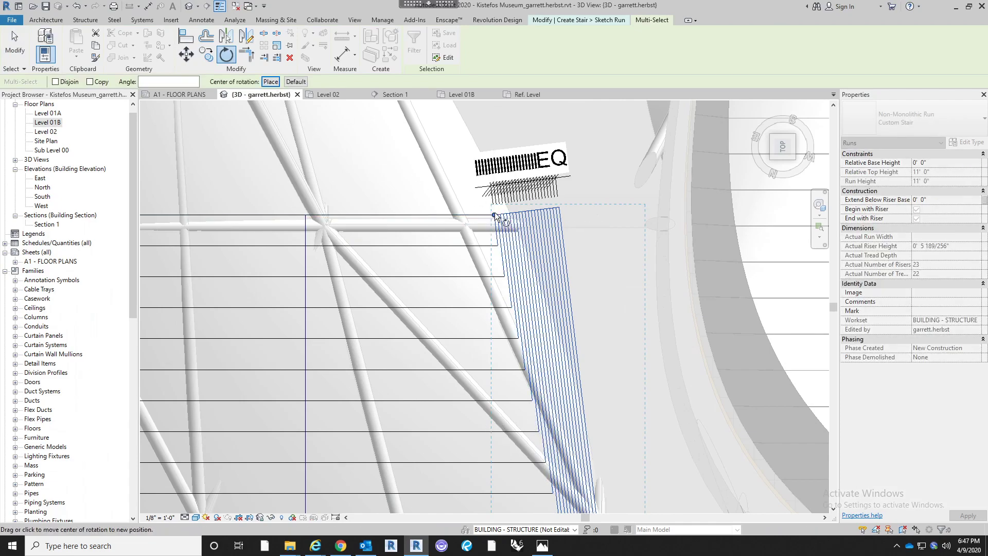
scroll(494, 214, "down", 3)
left_click(497, 398)
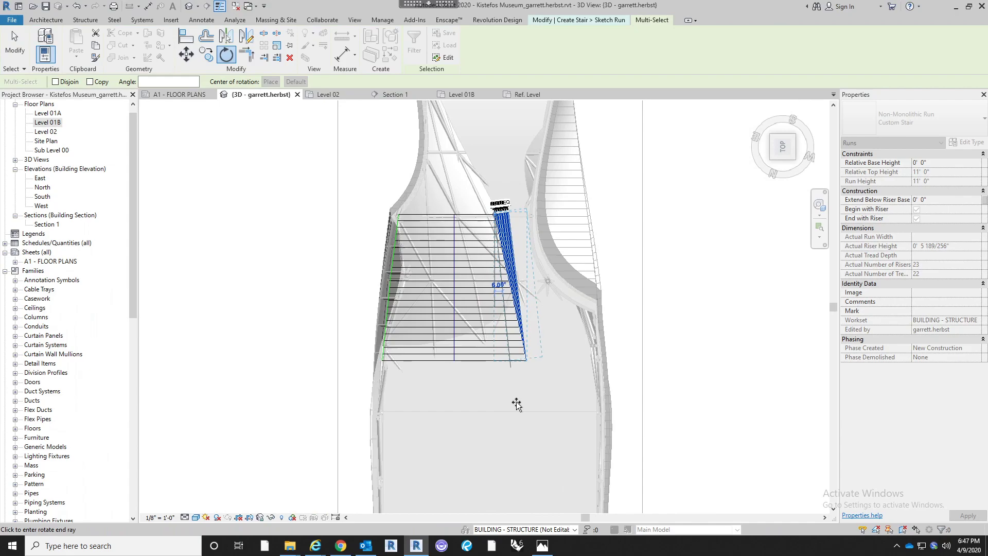
left_click(523, 402)
Nudge the rotated vertical risers back toward the horizontal risers and clear the selection
key("Left")
key("Left")
key("Left")
key("Left")
key("Left")
key("Right")
key("Left")
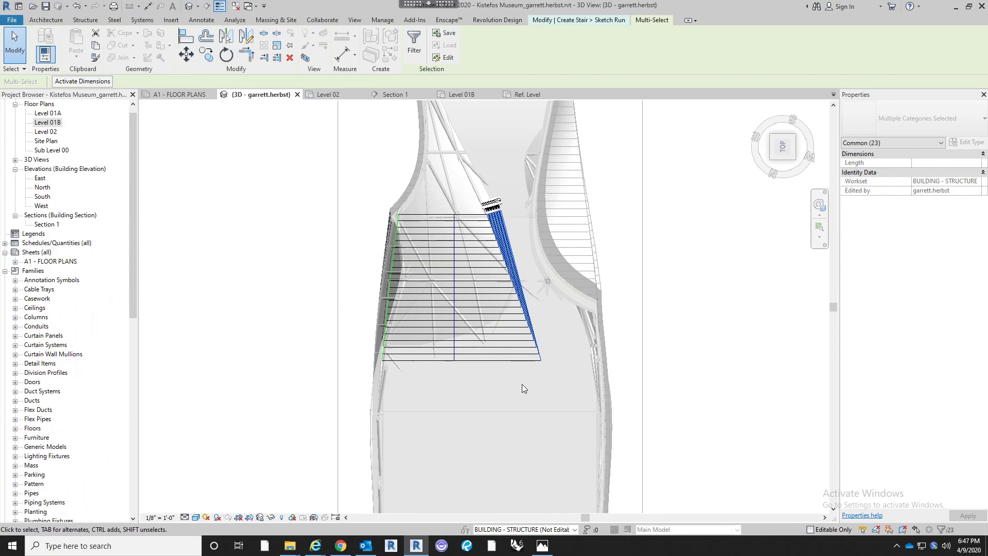
key("Escape")
Finish the run sketch and inspect the flared stair run in a tilted 3D view
middle_click_drag(536, 412, 519, 178, "shift")
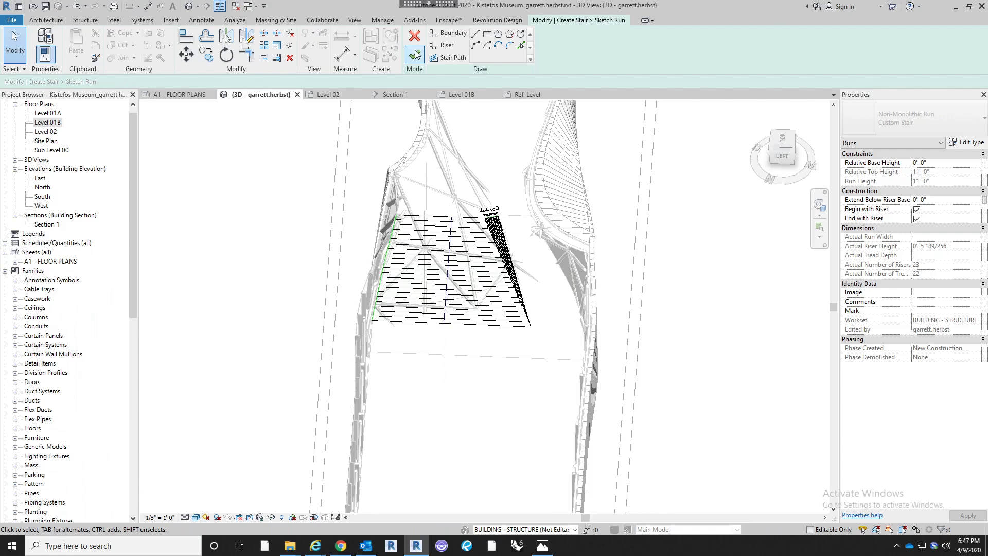
left_click(415, 55)
mouse_move(528, 236)
middle_mouse_down("shift")
mouse_move(501, 157)
mouse_move(486, 222)
mouse_move(529, 353)
mouse_move(518, 363)
middle_mouse_up("shift")
left_click(515, 346)
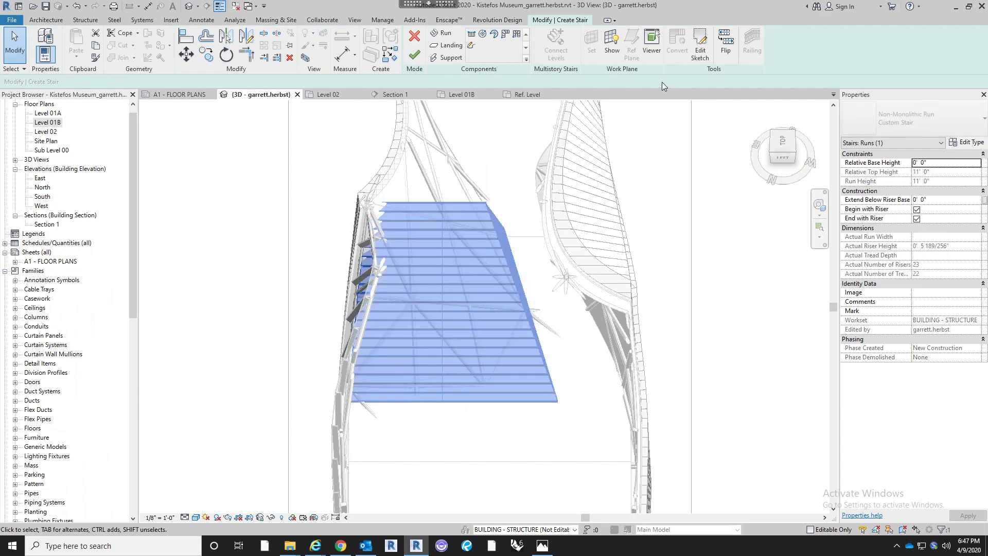
Reopen the run sketch and check the stair's rounded corner in the museum interior reference photo
left_click(701, 54)
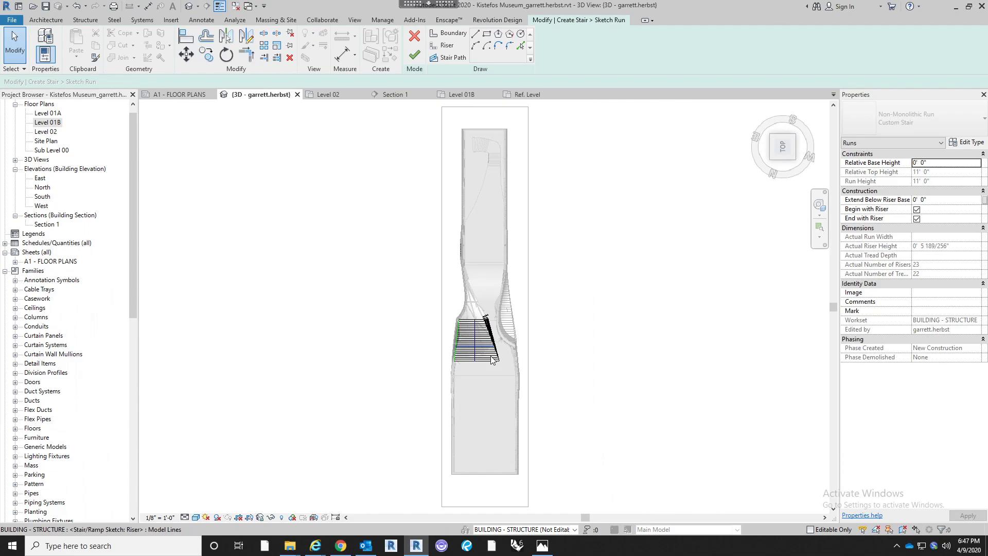
scroll(494, 351, "up", 3)
left_click(541, 545)
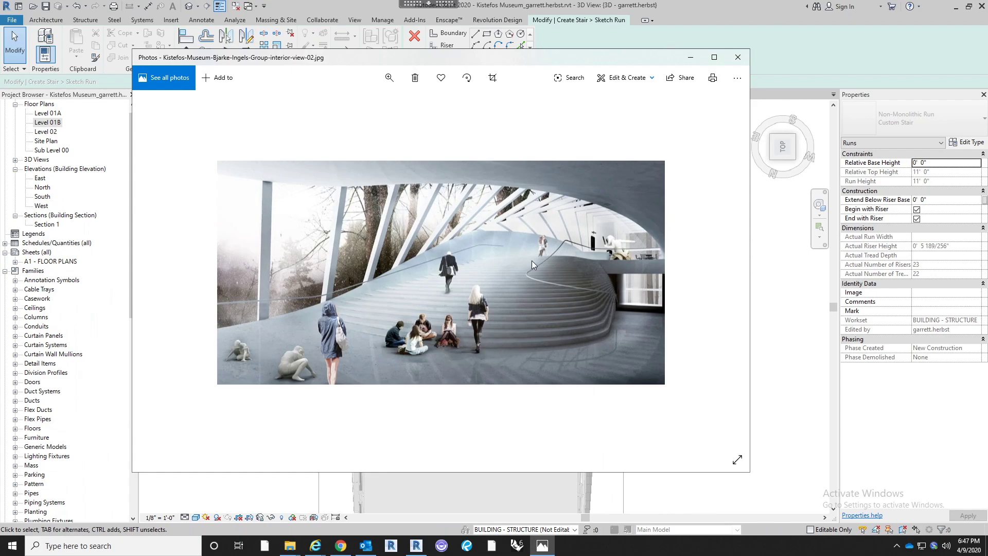
left_click(762, 375)
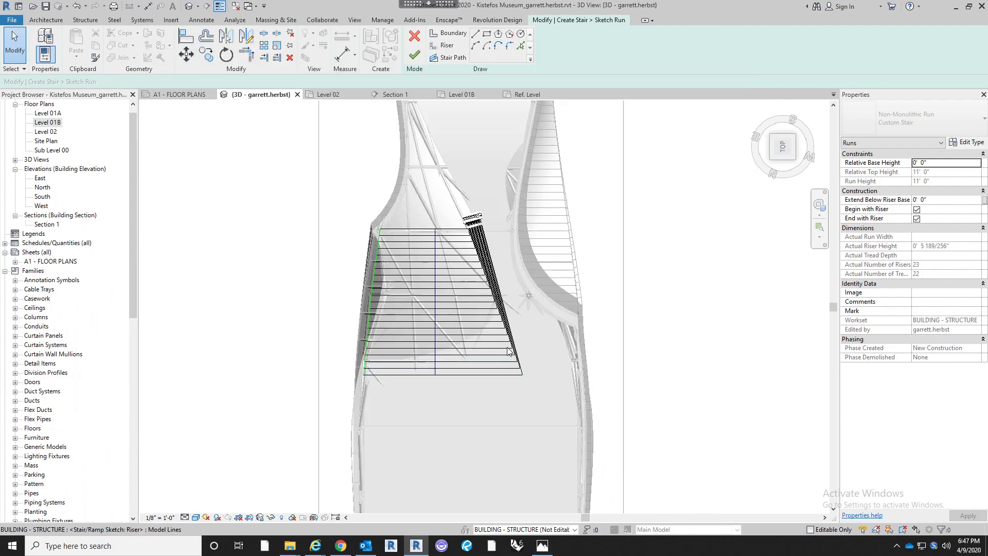
Round the corner between the lowest horizontal riser and the outermost slanted riser with a fillet arc of about 11' radius
scroll(461, 335, "up", 3)
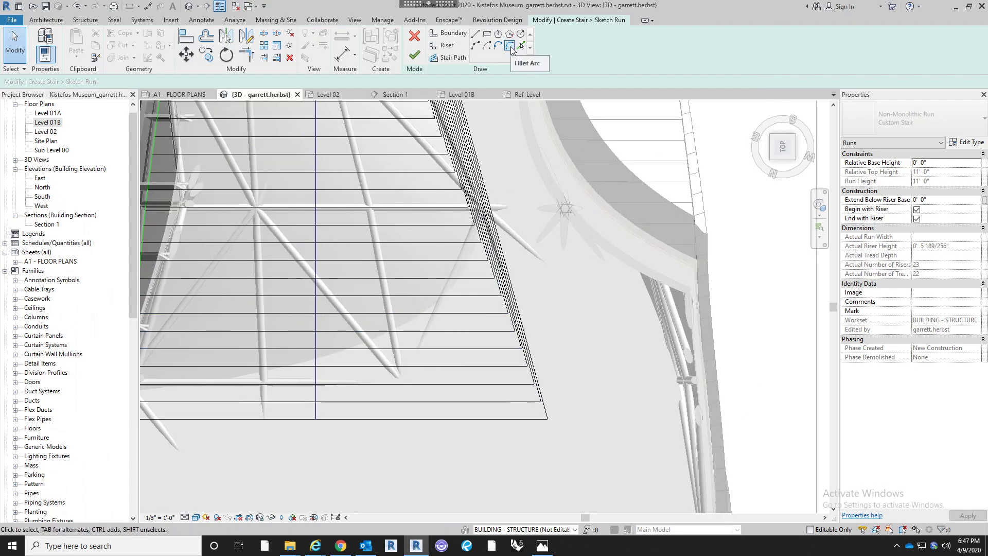
left_click(509, 47)
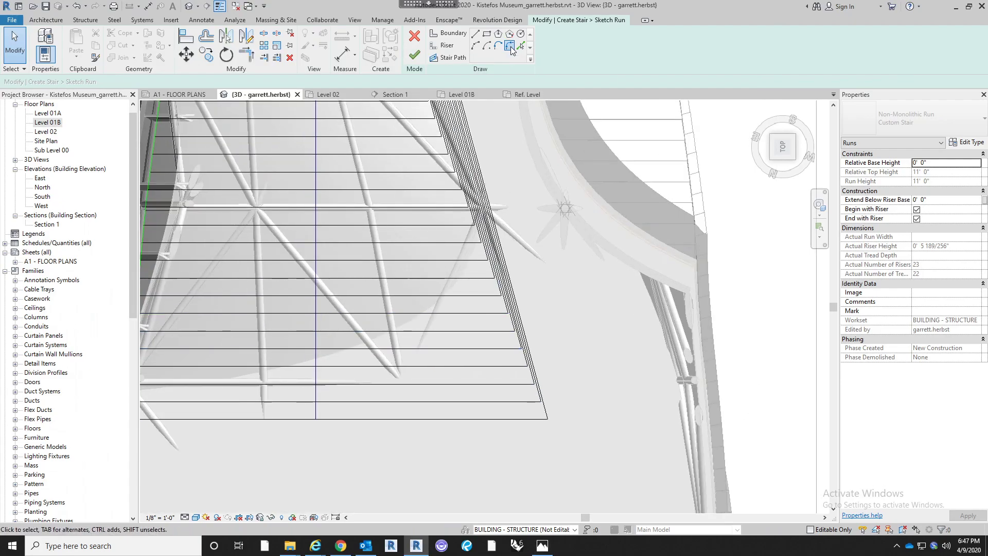
left_click(446, 46)
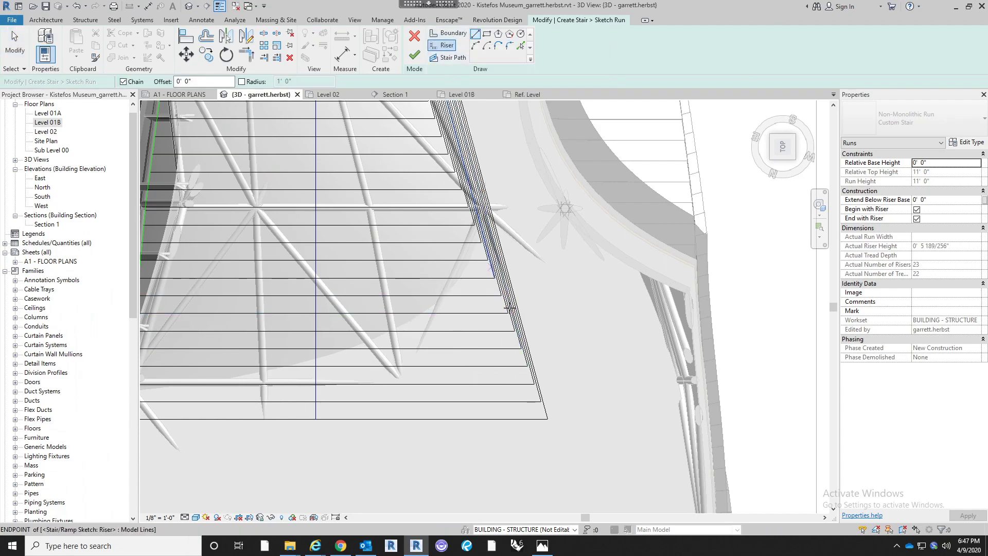
left_click(508, 48)
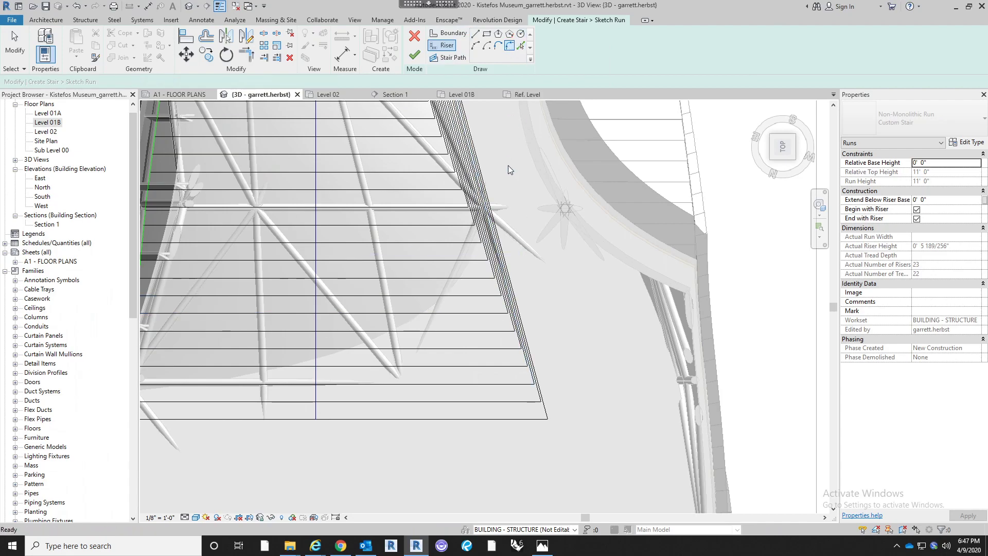
left_click(539, 418)
left_click(540, 409)
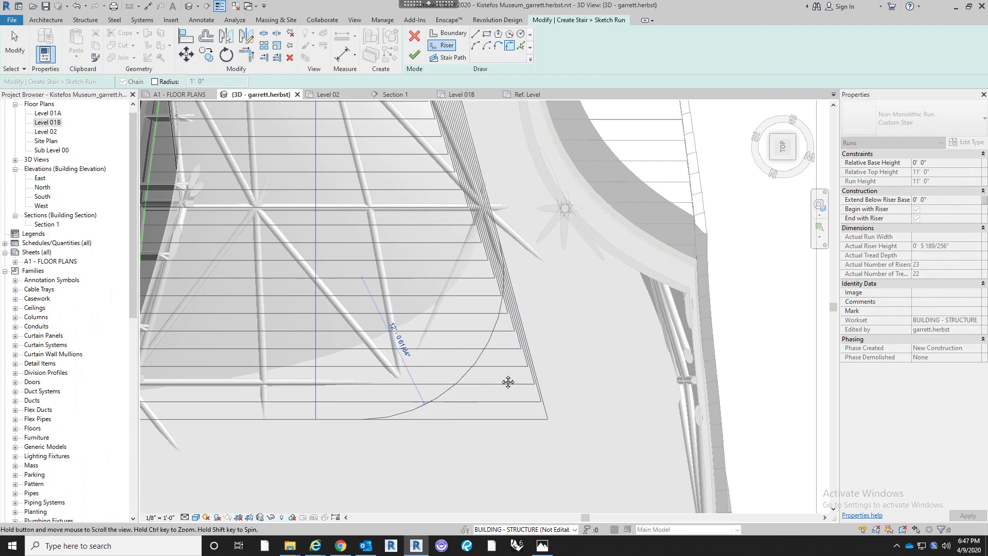
scroll(552, 406, "down", 4)
scroll(546, 403, "up", 2)
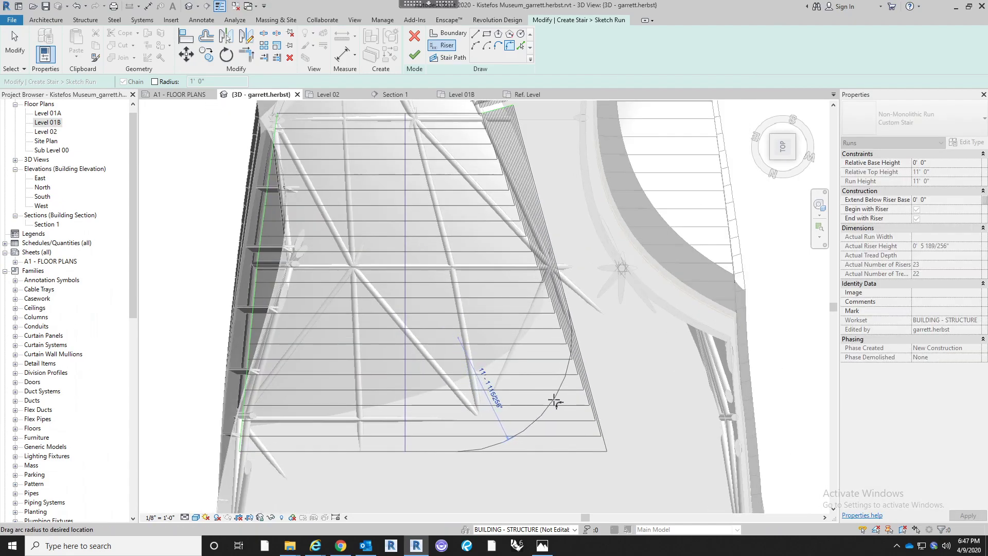
left_click(565, 399)
Fillet the second and third riser corners from the bottom with radii of about 10'-6" and 10'-0"
left_click(577, 434)
left_click(566, 404)
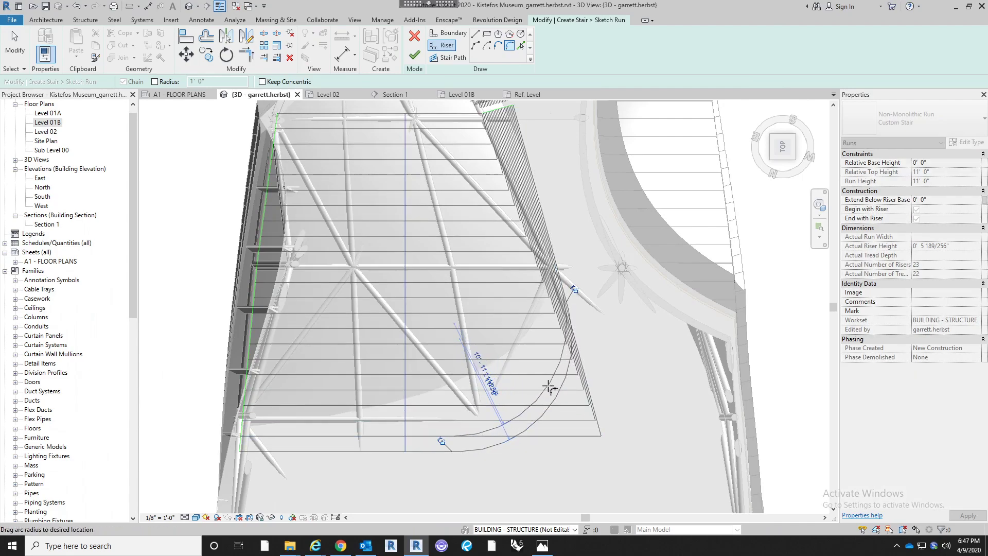
left_click(588, 399)
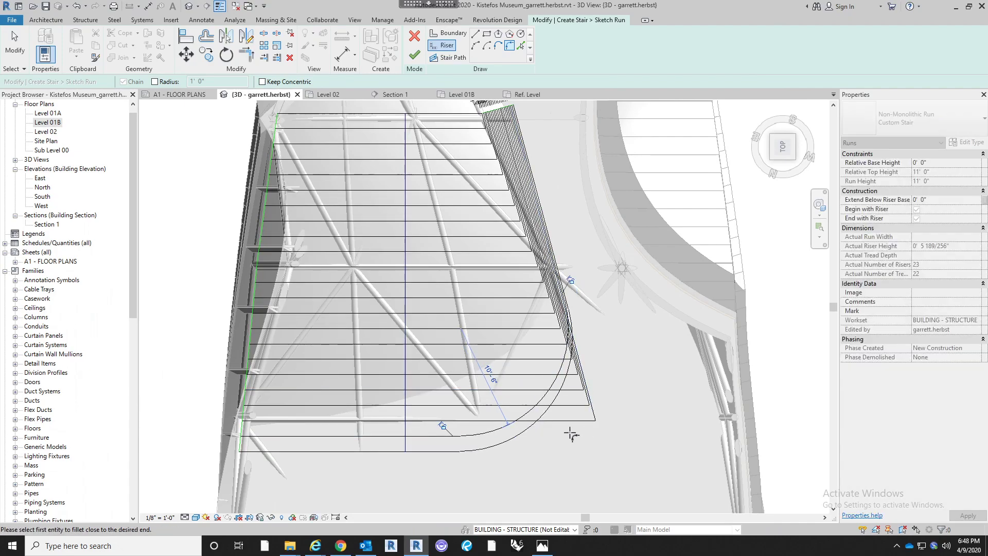
left_click(591, 414)
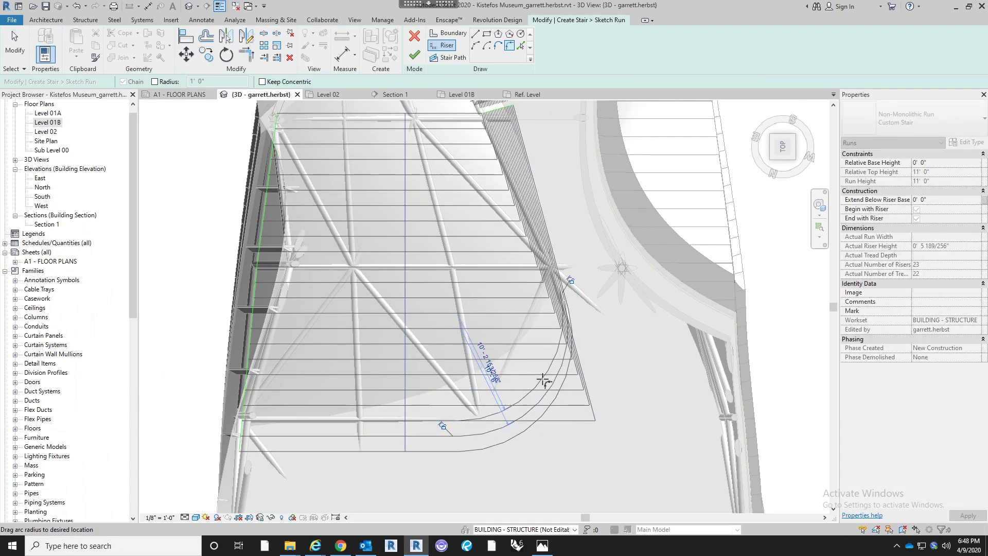
left_click(544, 382)
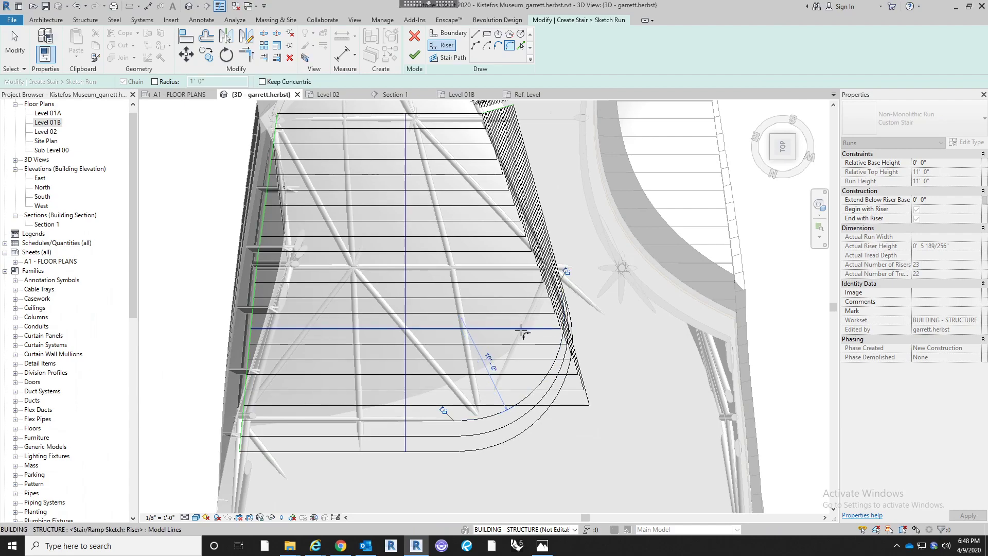
Fillet the fourth and fifth riser corners from the bottom with radii of about 9'-5" and 8'-10"
scroll(532, 360, "up", 2)
left_click(638, 455)
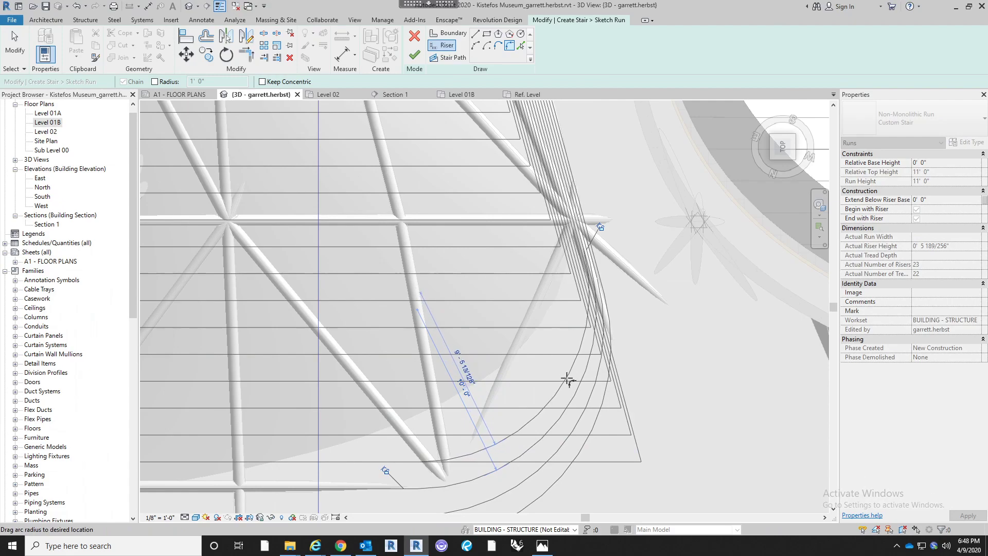
left_click(567, 378)
left_click(628, 427)
left_click(612, 435)
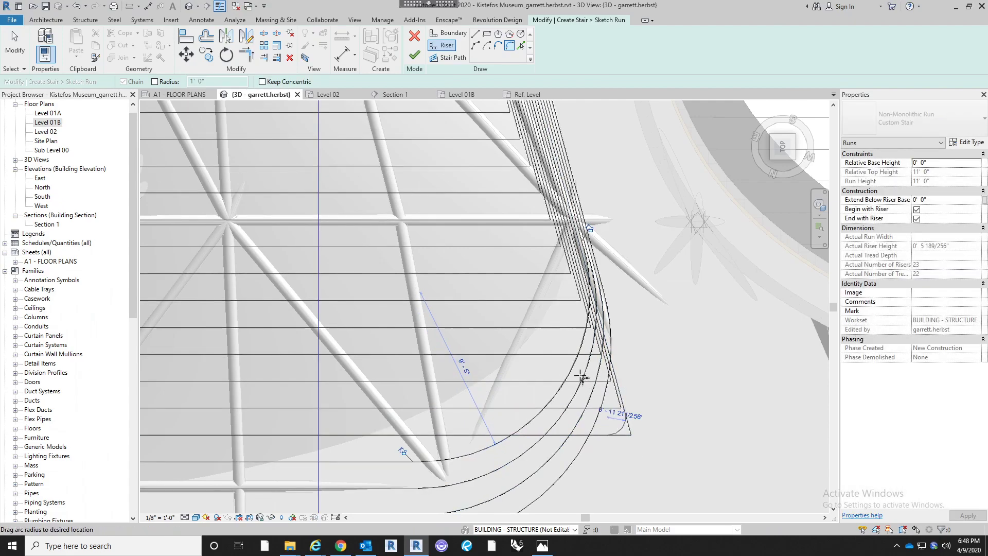
left_click(566, 350)
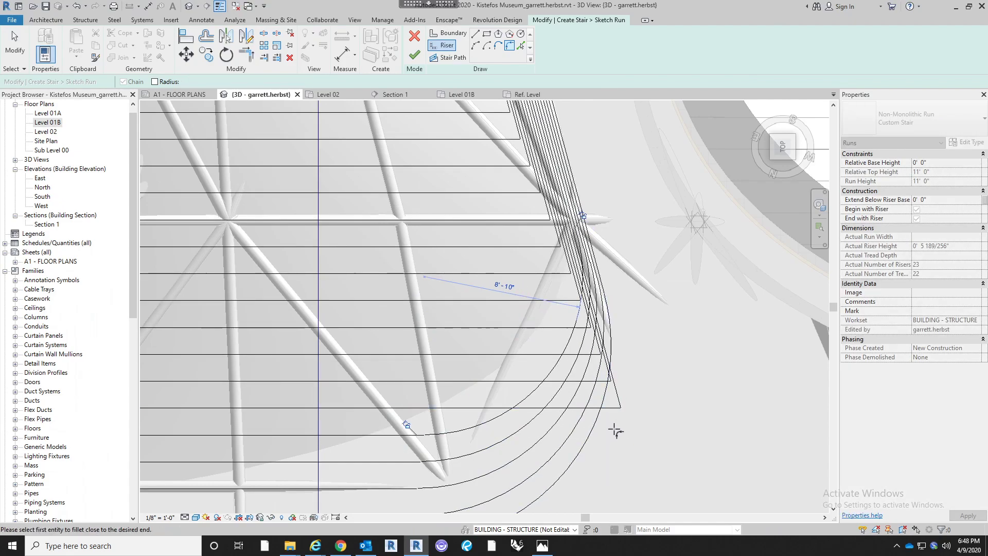
Fillet the sixth riser corner from the bottom with a radius of about 8'-1"
left_click(617, 392)
left_click(602, 408)
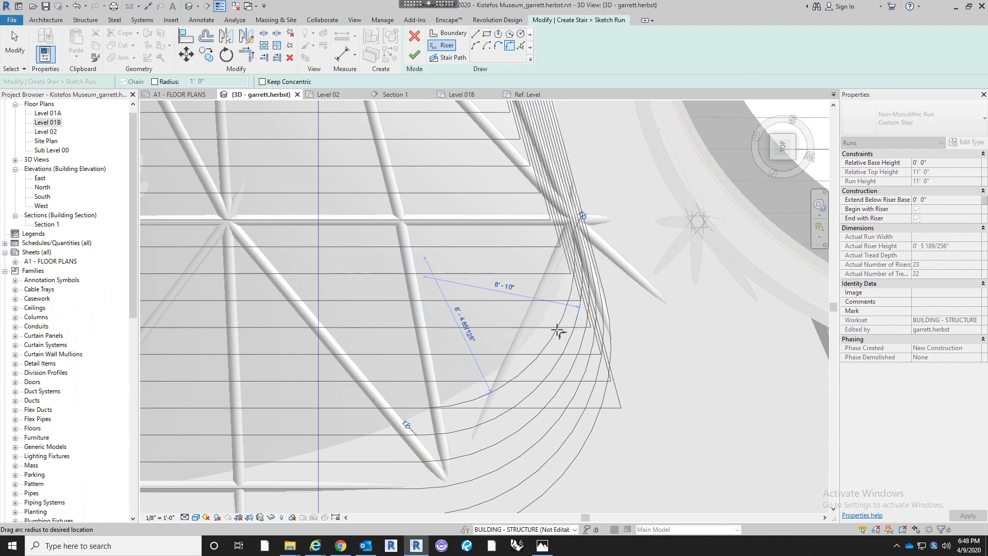
left_click(560, 334)
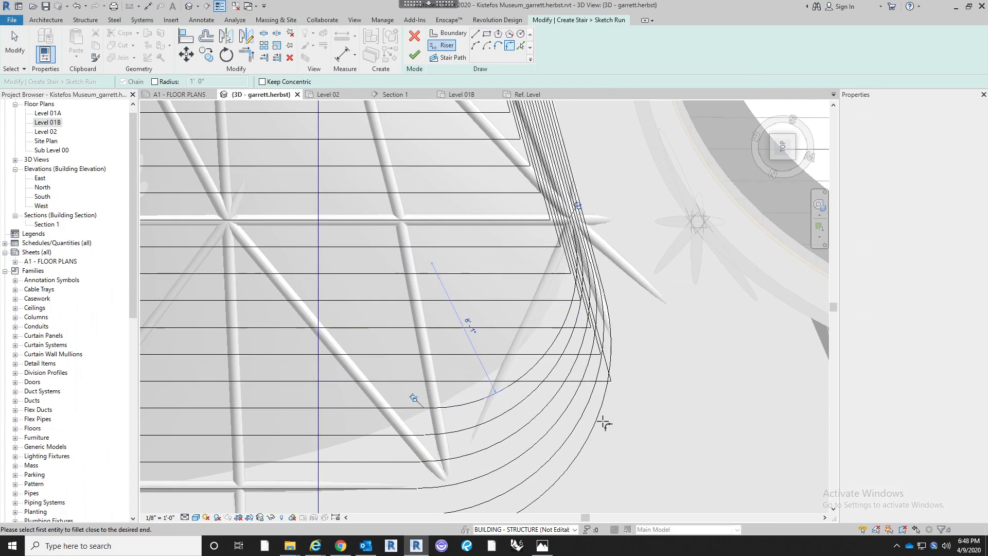
Fillet the seventh and eighth riser corners from the bottom with radii of about 7'-3" and 6'-6"
left_click(594, 384)
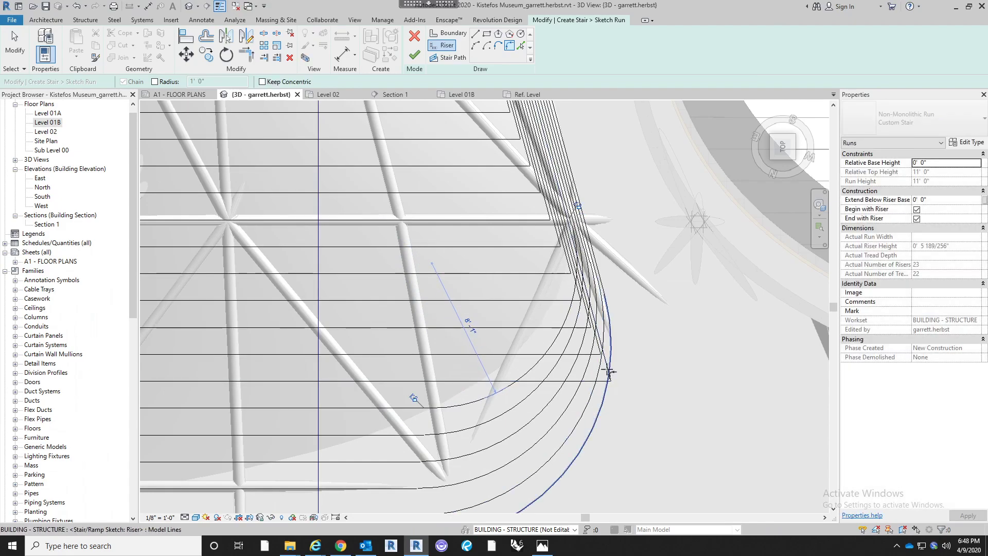
left_click(609, 375)
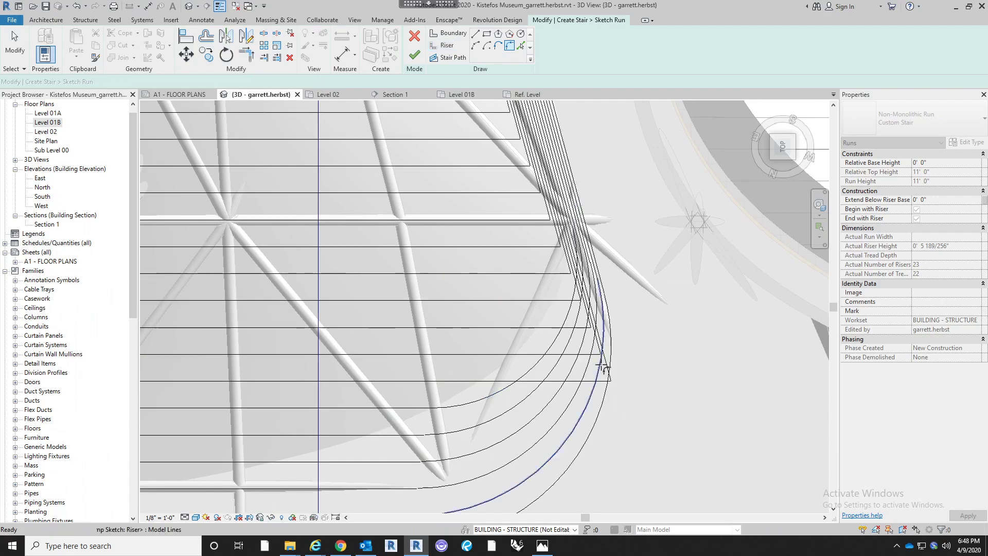
left_click(546, 300)
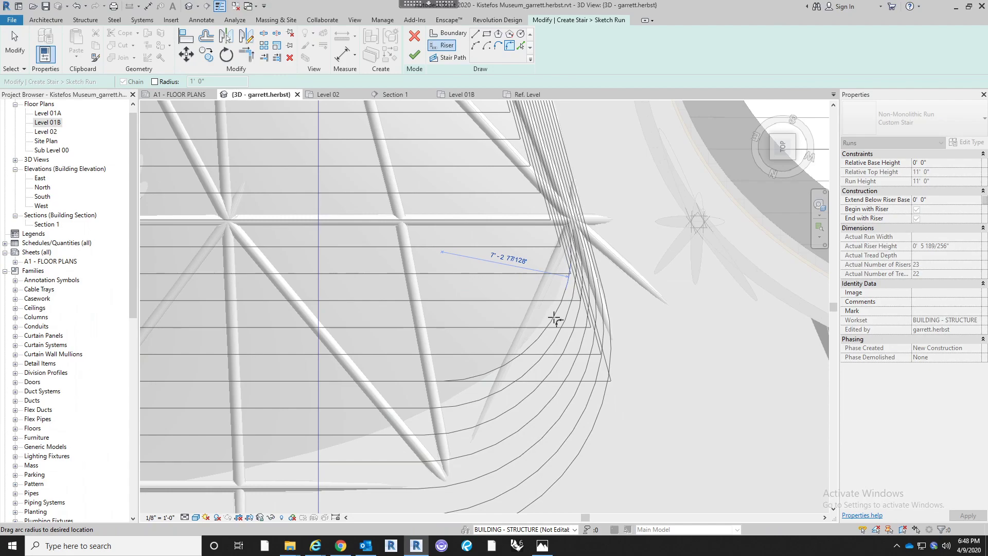
left_click(555, 320)
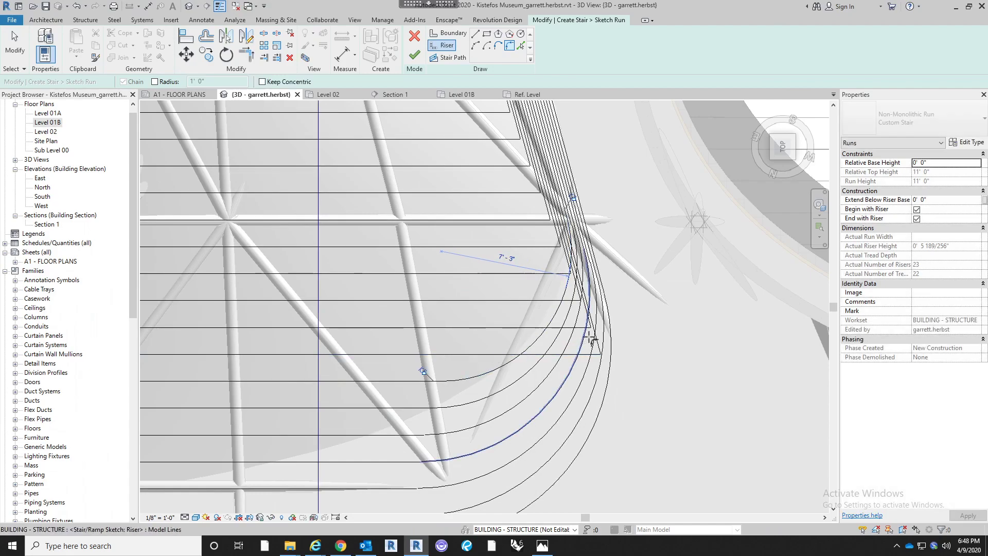
left_click(591, 322)
left_click(576, 354)
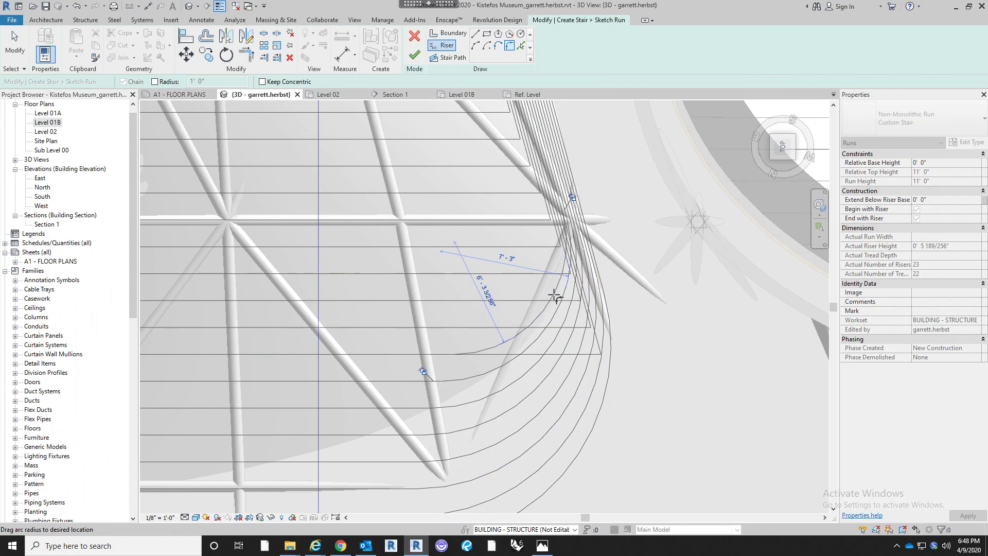
left_click(553, 295)
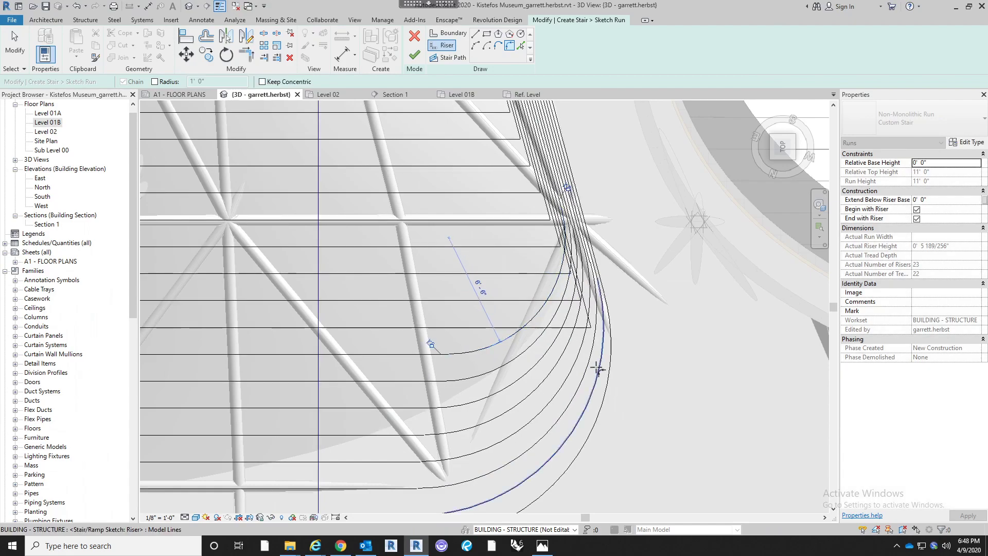
Fillet the ninth and tenth riser corners from the bottom with radii of about 5'-5" and 4'-4"
scroll(554, 420, "down", 4)
scroll(554, 421, "up", 3)
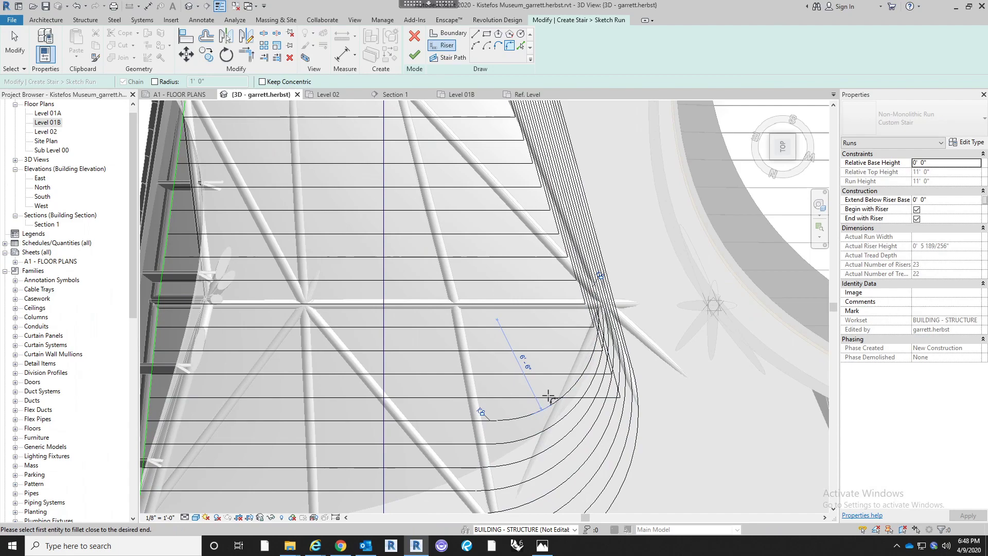
left_click(617, 383)
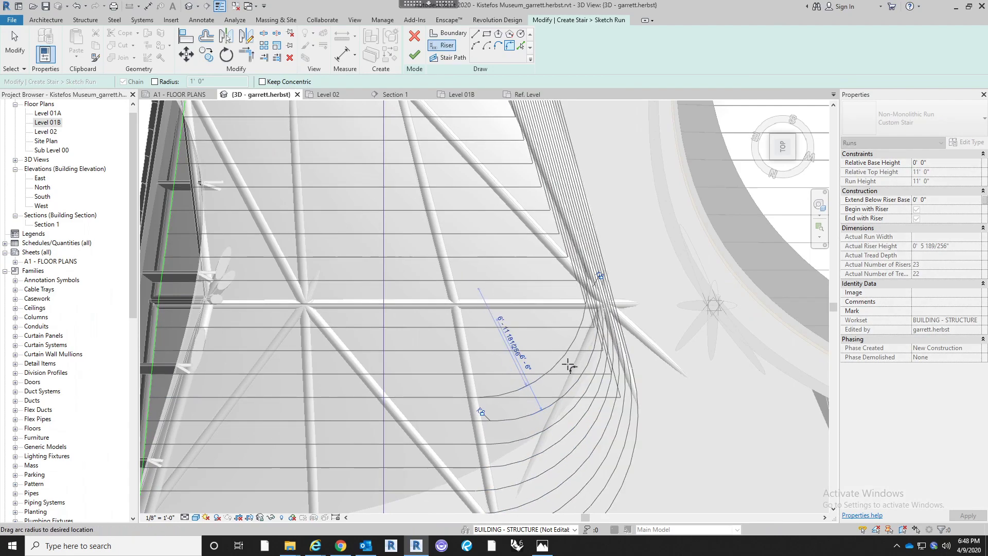
left_click(570, 374)
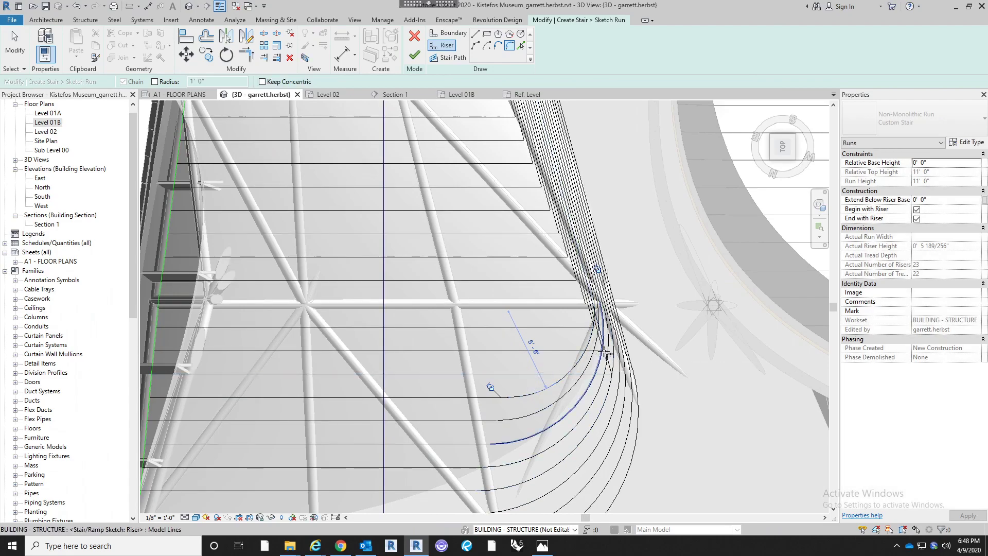
left_click_drag(600, 355, 582, 343)
left_click(581, 342)
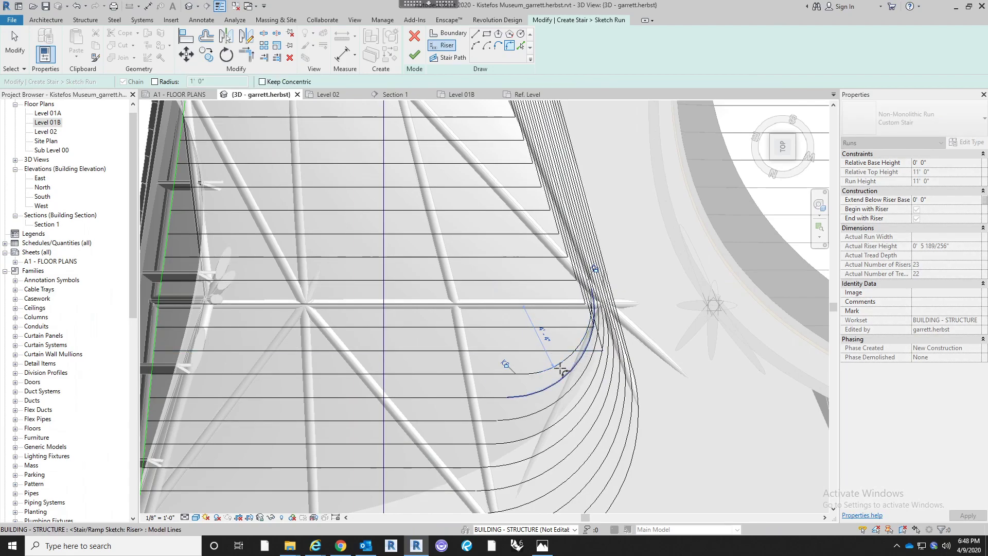
Fillet the eleventh and twelfth riser corners from the bottom with radii of about 3'-3" and 2'-7"
left_click(534, 351)
scroll(564, 332, "down", 3)
scroll(579, 333, "up", 4)
left_click(572, 344)
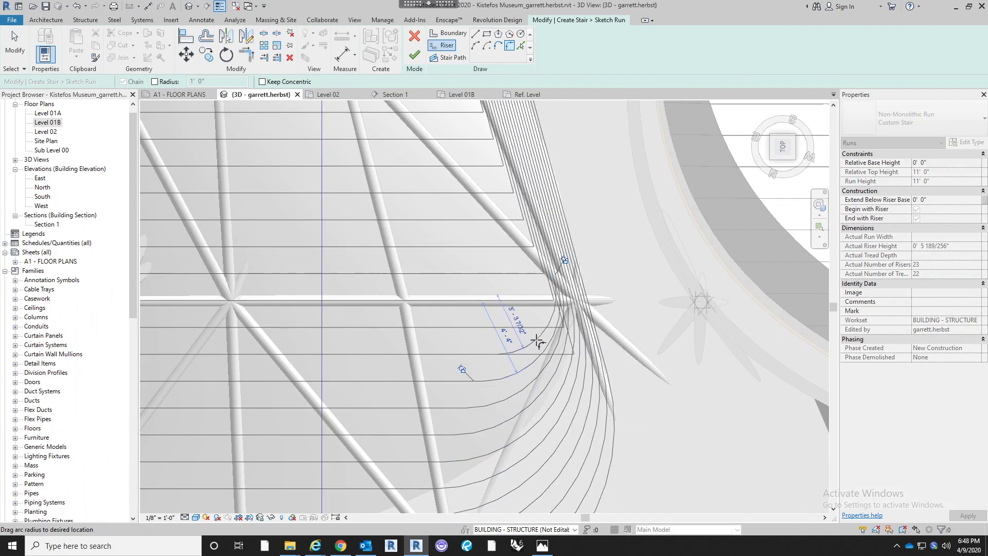
left_click(535, 339)
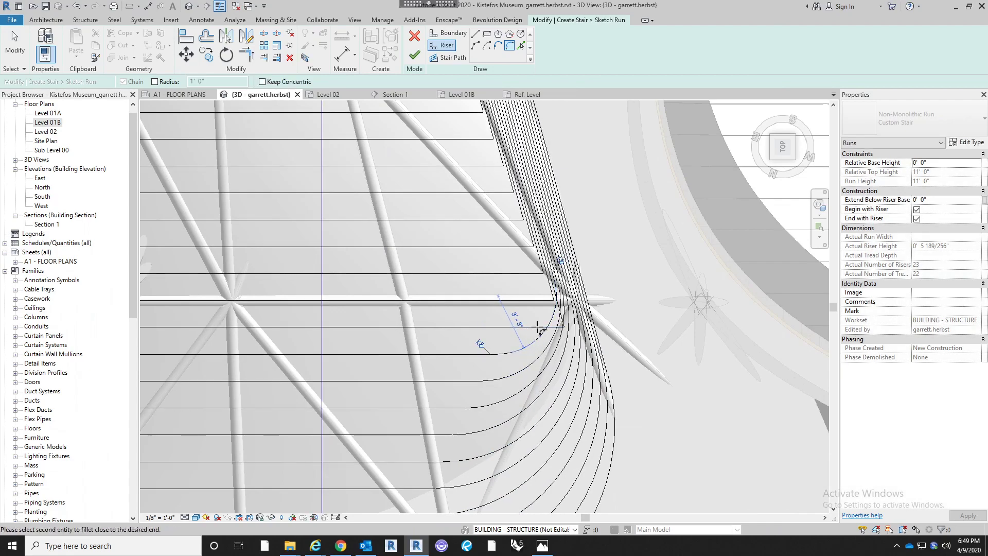
left_click(563, 315)
left_click(547, 304)
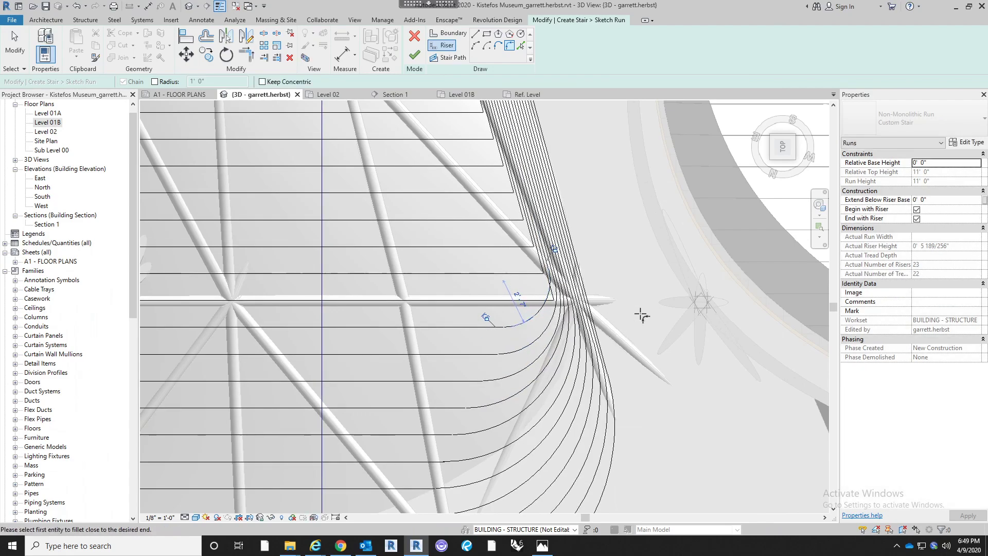
Undo all the riser corner fillets back to the sharp-cornered risers
scroll(615, 315, "down", 5)
key("Escape")
key("Escape")
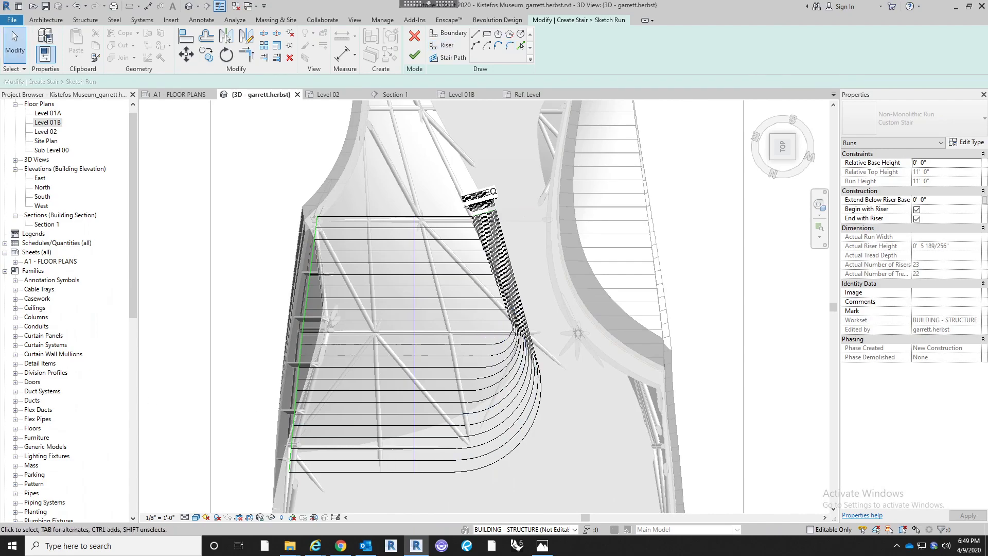
scroll(590, 437, "up", 4)
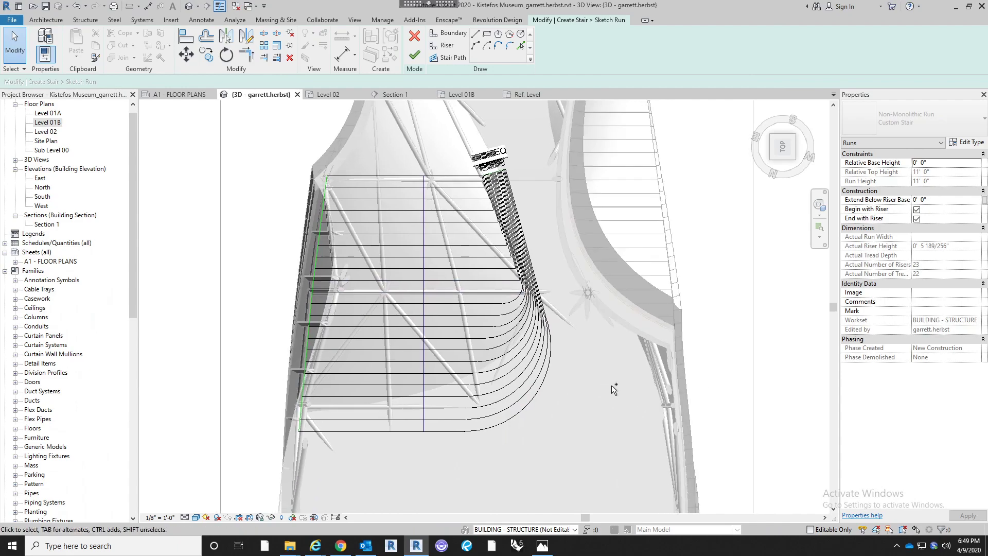
scroll(612, 388, "up", 2)
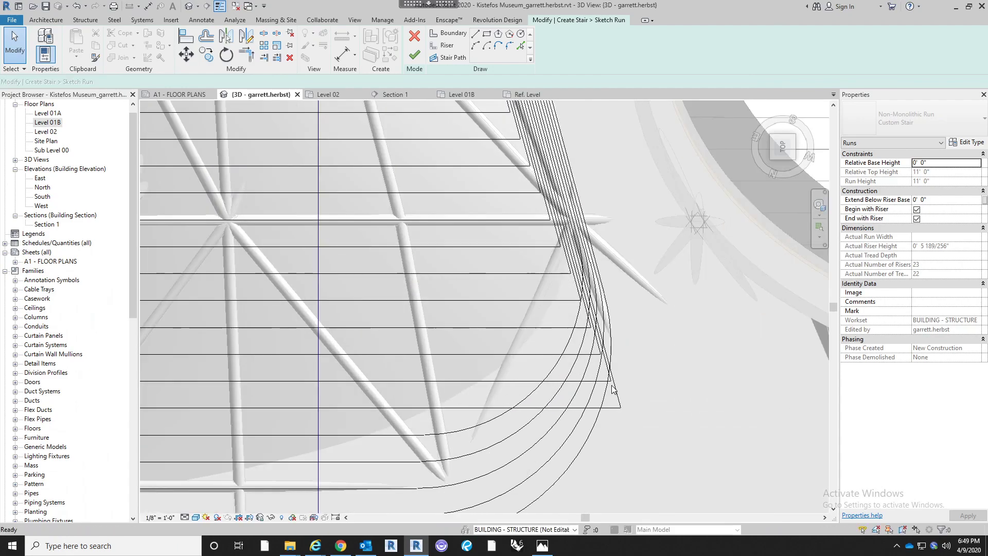
scroll(612, 390, "down", 3)
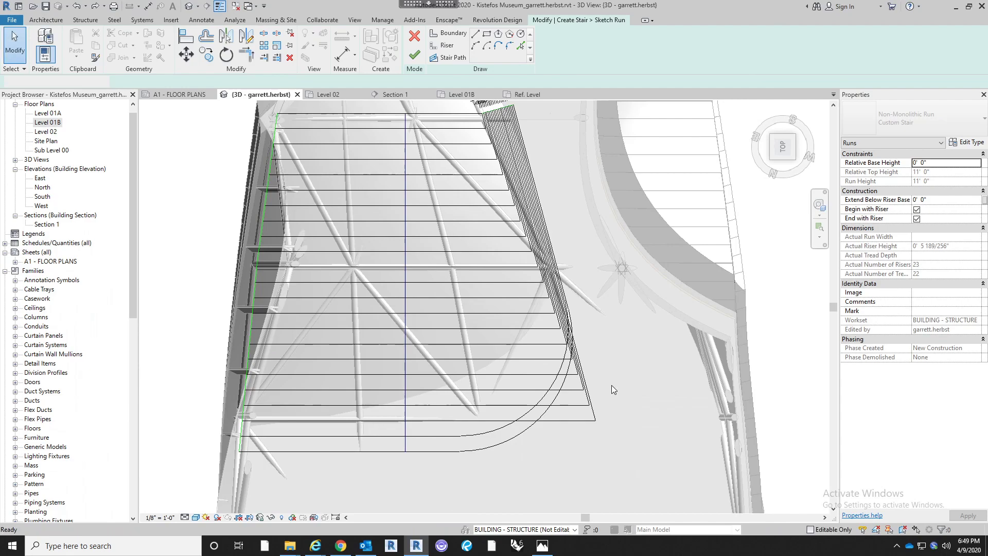
key("ctrl+z")
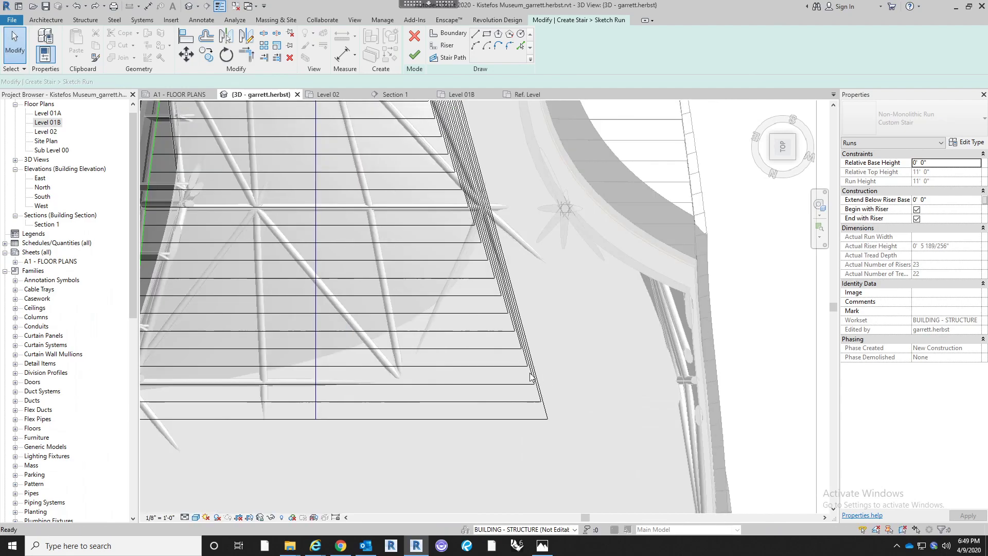
Draw a straight boundary line parallel to the stair path, about 7'-6" from it, from the uppermost riser's corner to the lowest riser
left_click(468, 35)
scroll(538, 241, "down", 2)
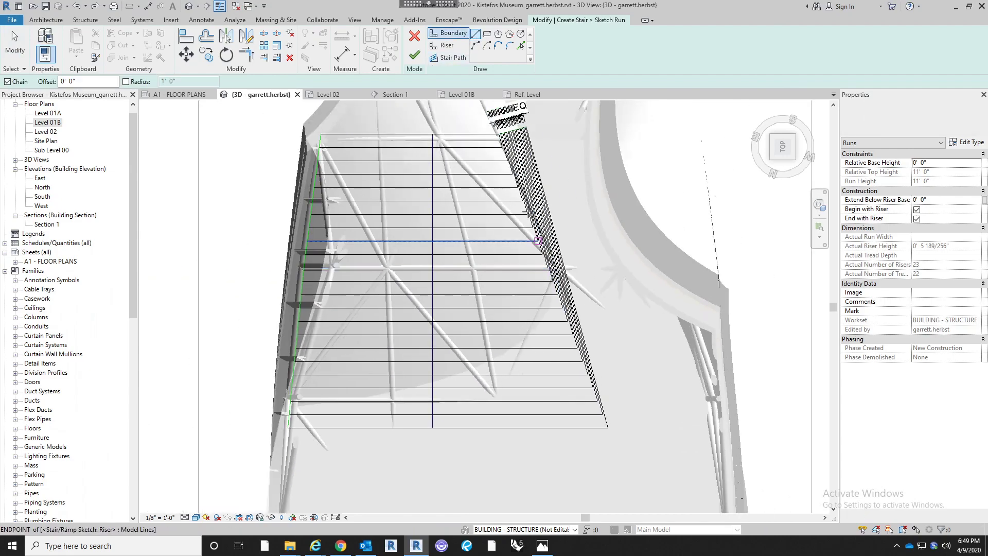
left_click(523, 128)
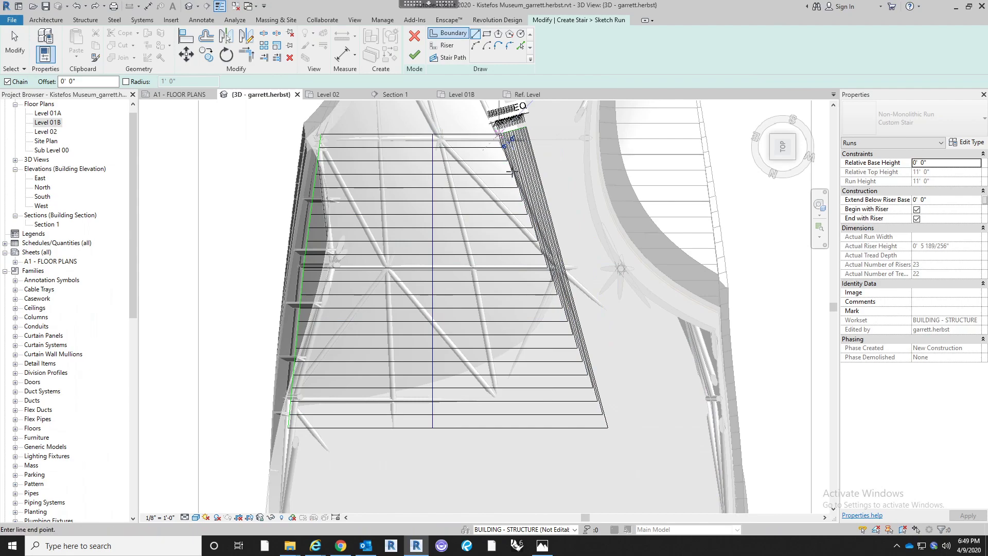
left_click(500, 428)
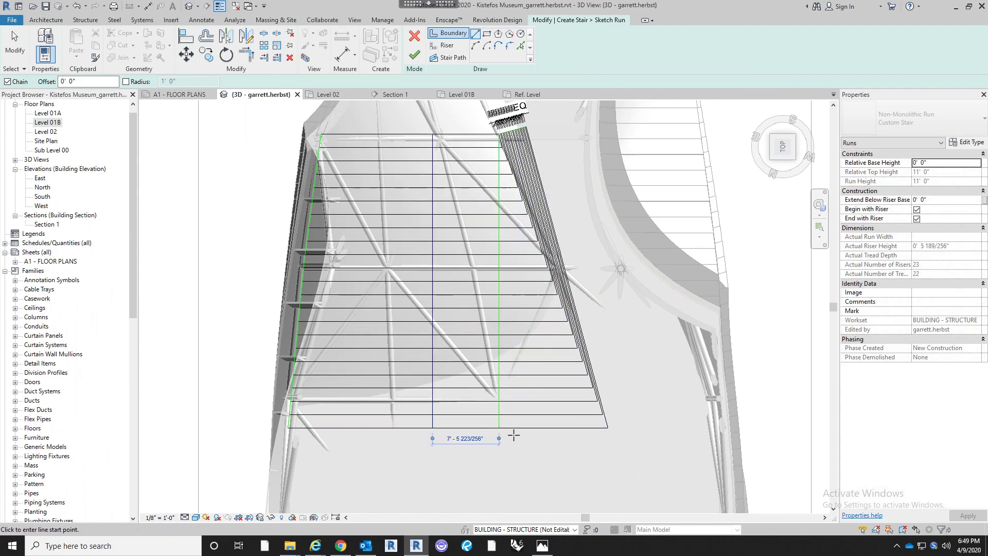
key("Escape")
key("Escape")
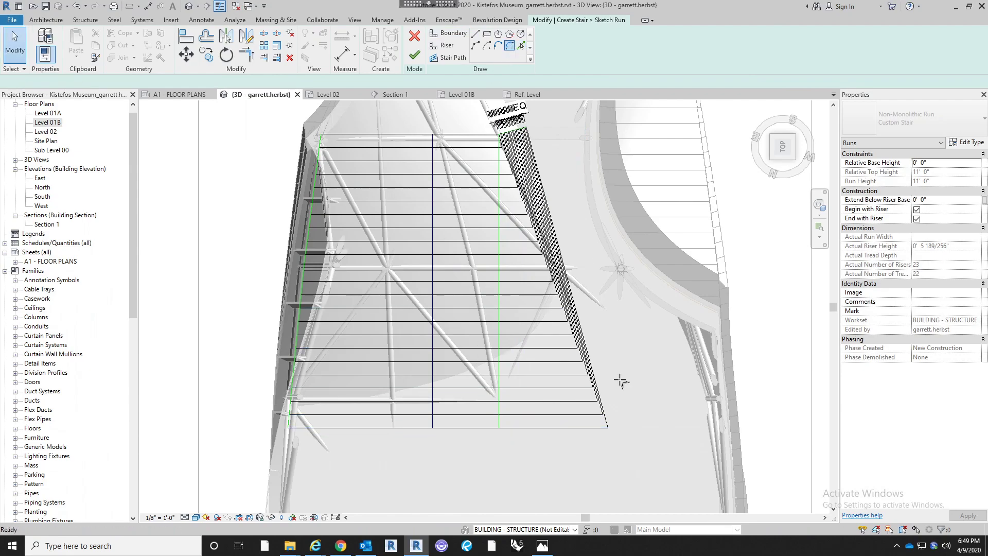
left_click(510, 45)
left_click(603, 422)
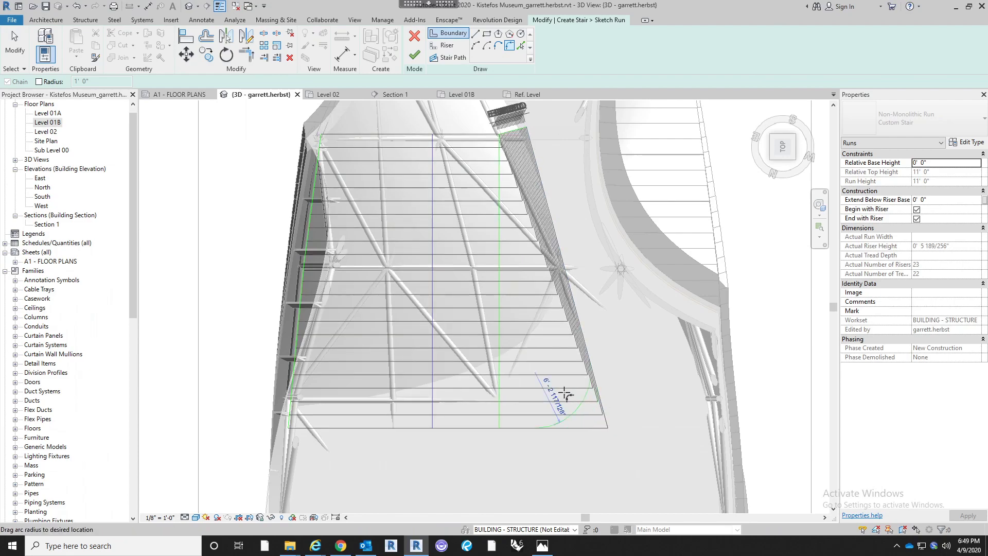
scroll(563, 391, "up", 2)
key("Escape")
scroll(482, 101, "down", 2)
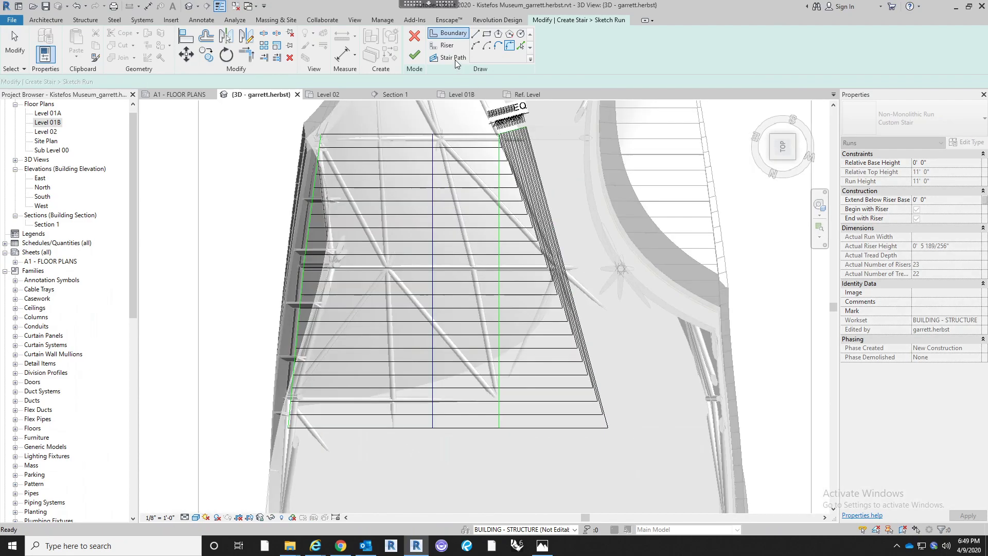
Fillet the lowest riser corner with a radius of about 9'-6", starting the arc at the new boundary line
left_click(446, 47)
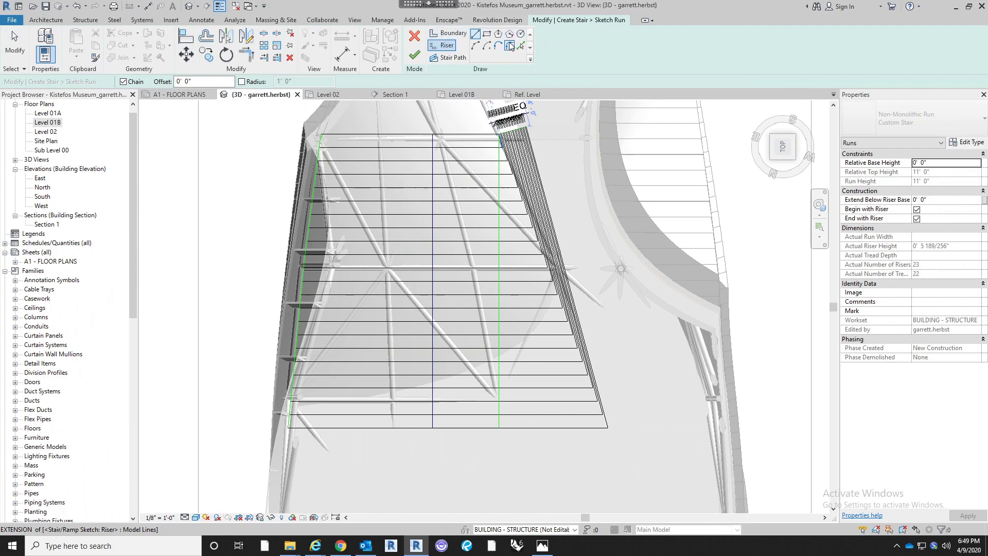
left_click(509, 47)
scroll(592, 442, "up", 3)
left_click(600, 417)
left_click(601, 368)
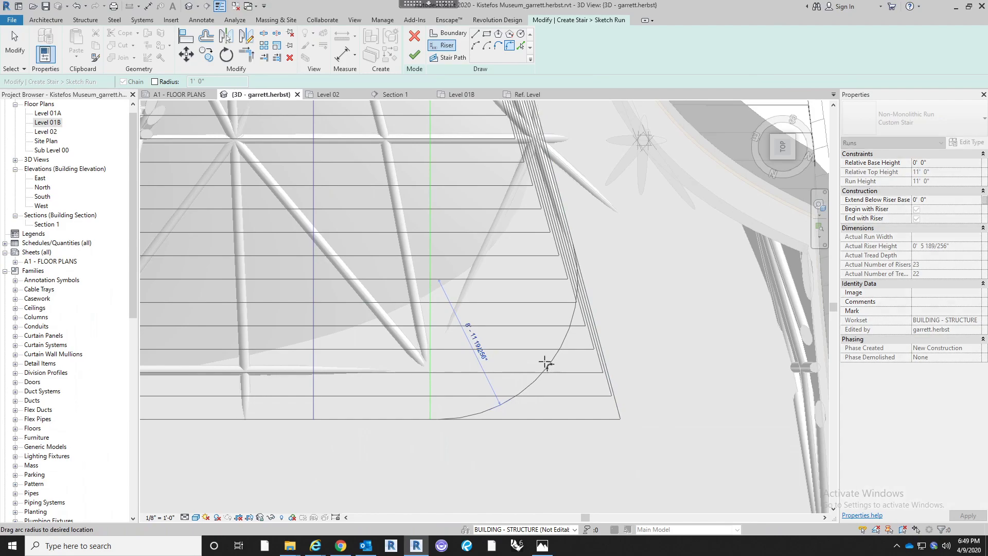
left_click(512, 381)
Fillet the second and third riser corners from the bottom at the boundary line with radii of about 8'-11" and 8'-7"
left_click(494, 395)
left_click(607, 378)
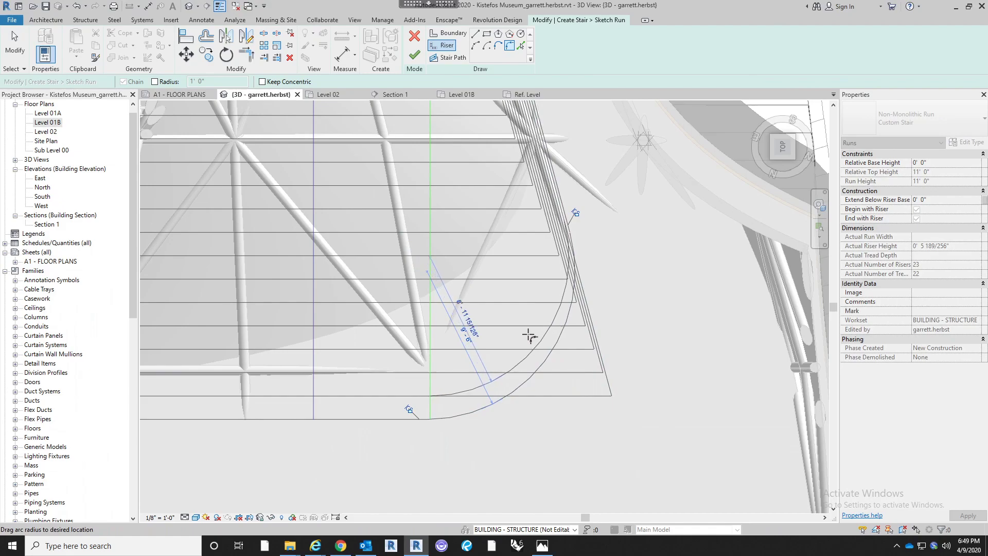
left_click(546, 329)
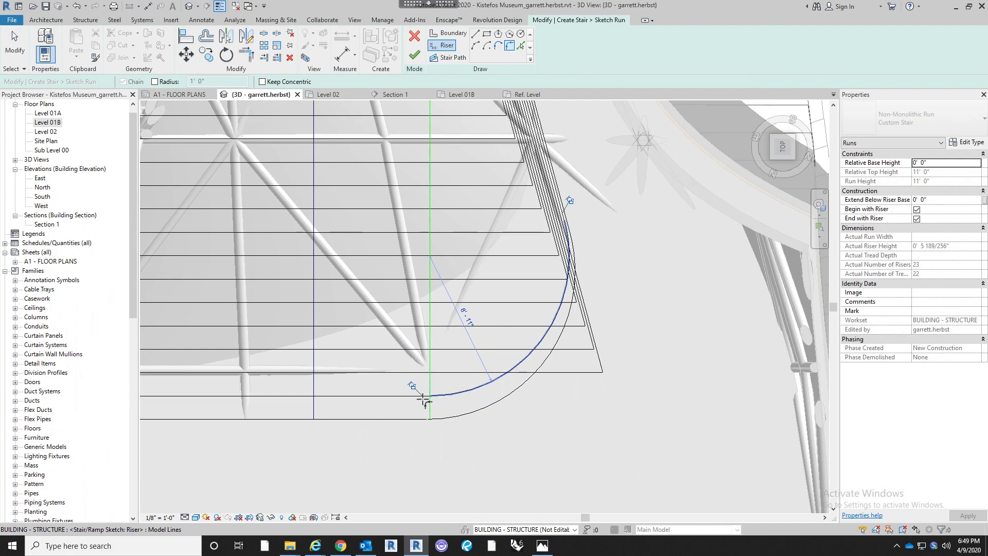
left_click(522, 371)
left_click(596, 354)
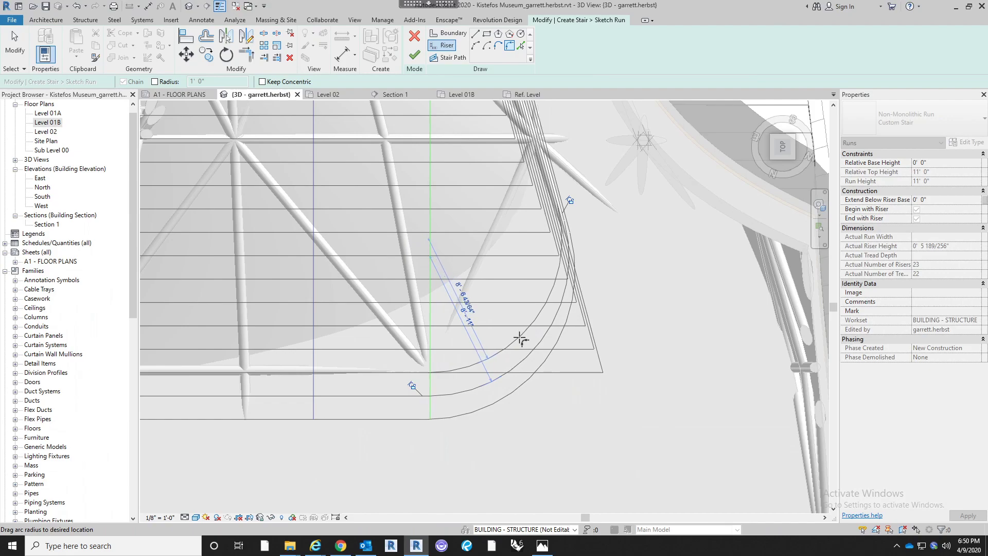
left_click(520, 338)
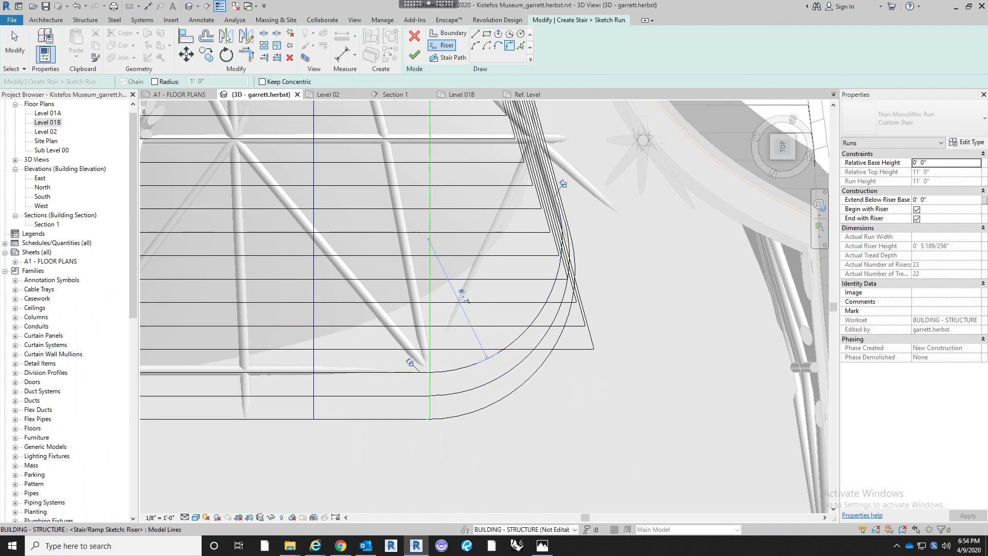
middle_click_drag(624, 398, 639, 439)
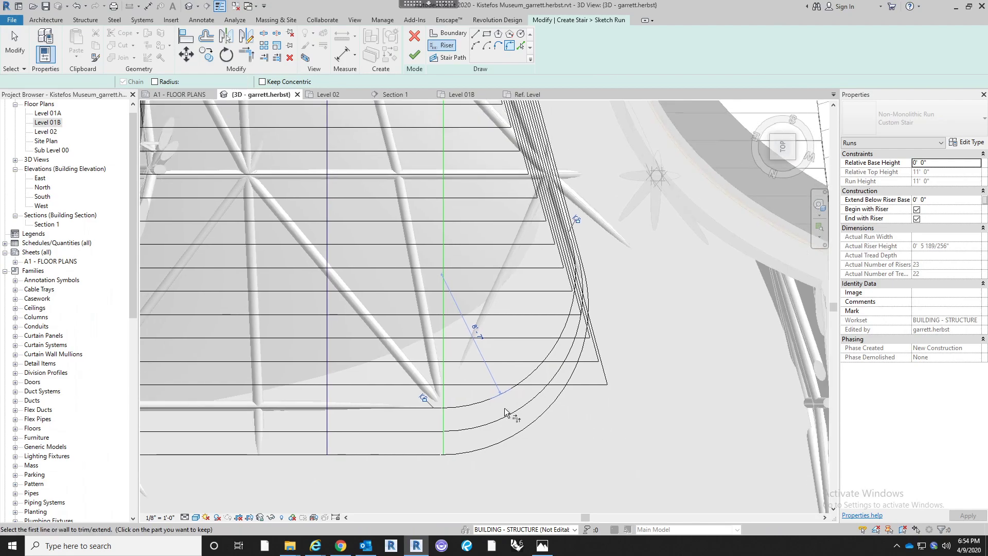
key("t")
key("r")
left_click(512, 383)
key("Escape")
key("Escape")
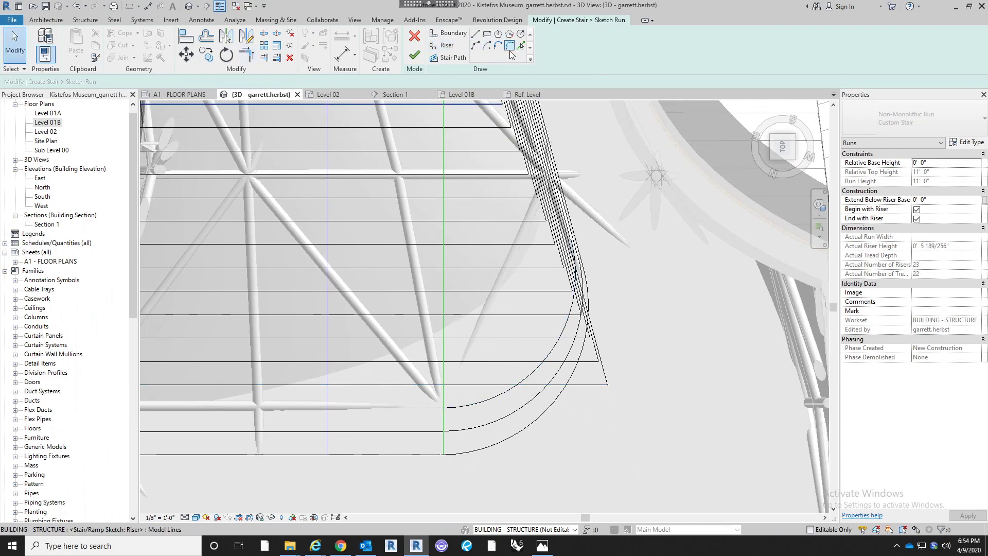
Fillet the fourth riser corner from the bottom at the boundary line with a radius of about 8'-2"
left_click(446, 45)
left_click(509, 46)
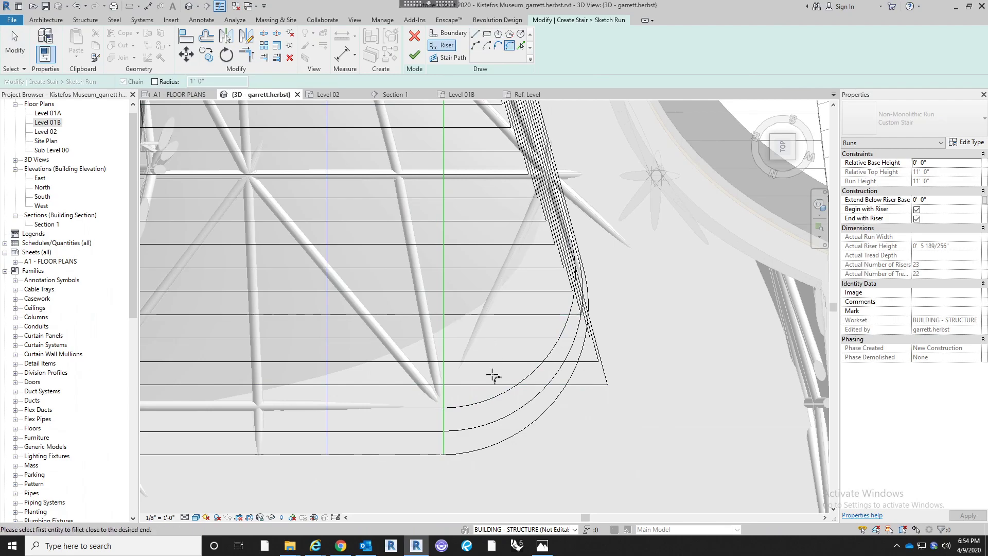
left_click(489, 386)
left_click(602, 371)
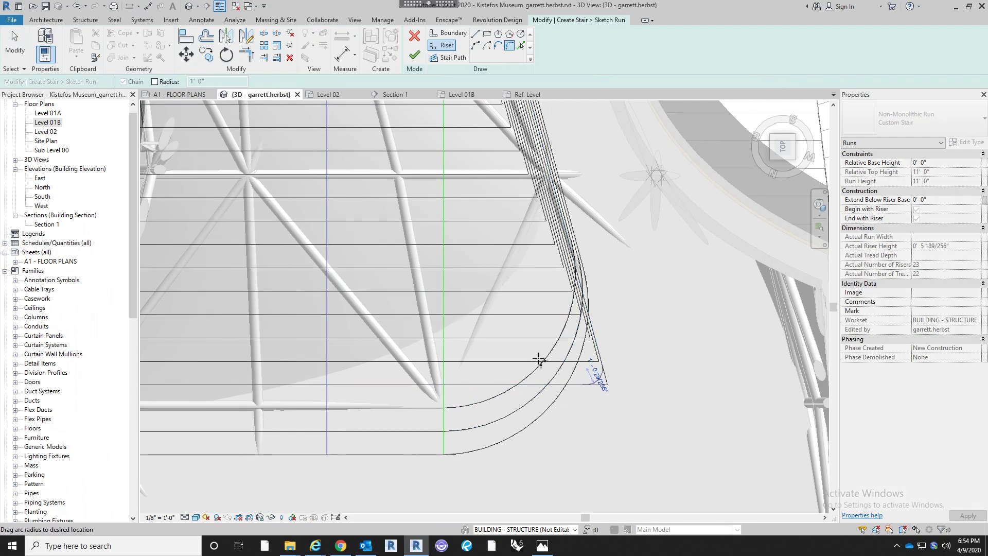
left_click(481, 363)
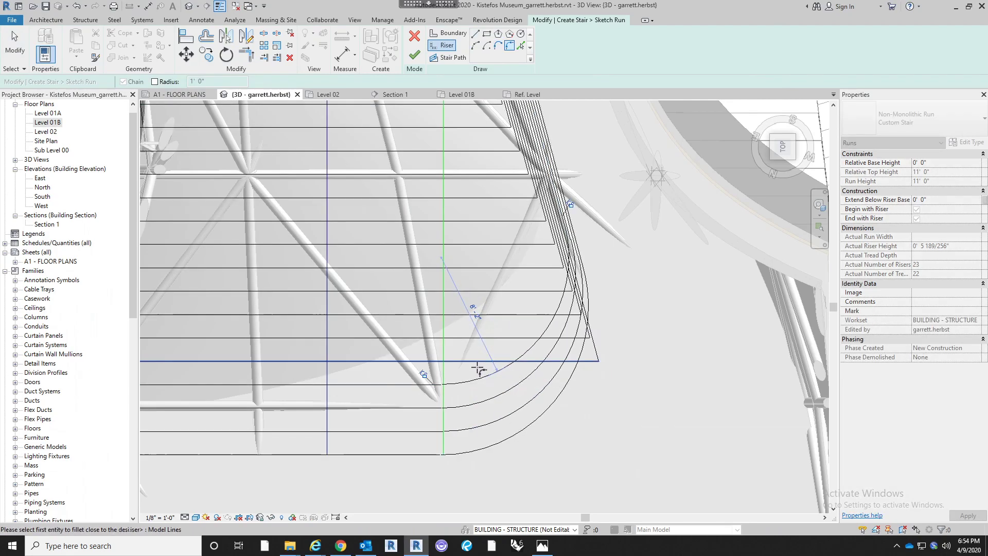
Fillet the fifth and sixth riser corners from the bottom at the boundary line with radii of about 7'-6" and 7'-3"
left_click(481, 363)
left_click(594, 351)
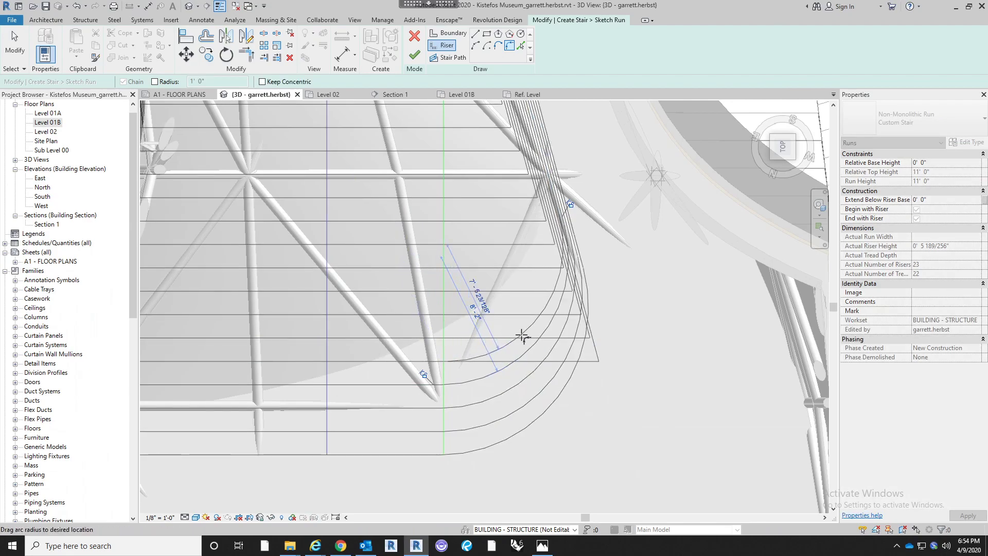
left_click(521, 334)
left_click(498, 339)
left_click(585, 325)
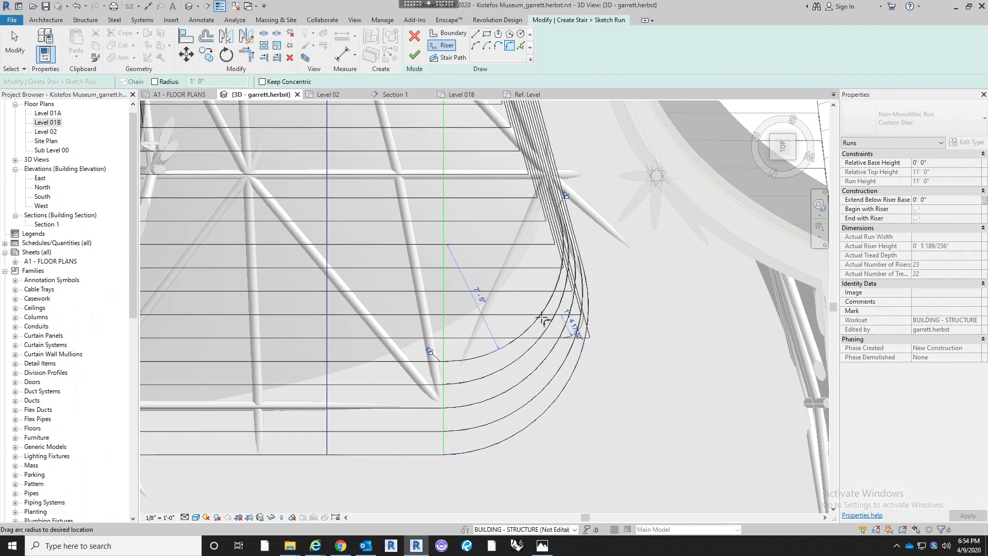
left_click(527, 299)
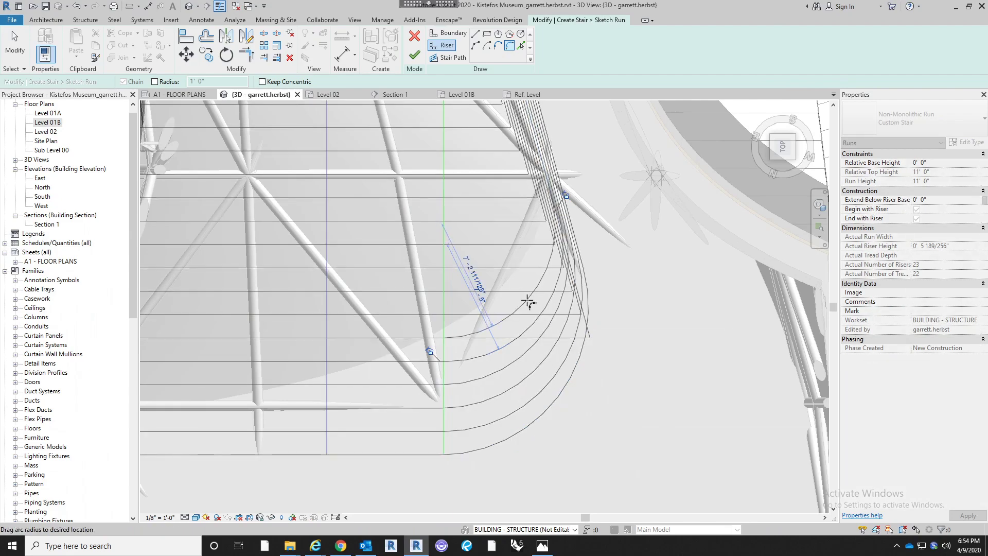
left_click(528, 282)
Fillet the seventh and eighth riser corners from the bottom at the boundary line with radii of about 6'-7" and 6'-2"
middle_click_drag(542, 337, 551, 399)
left_click(482, 377)
left_click(588, 359)
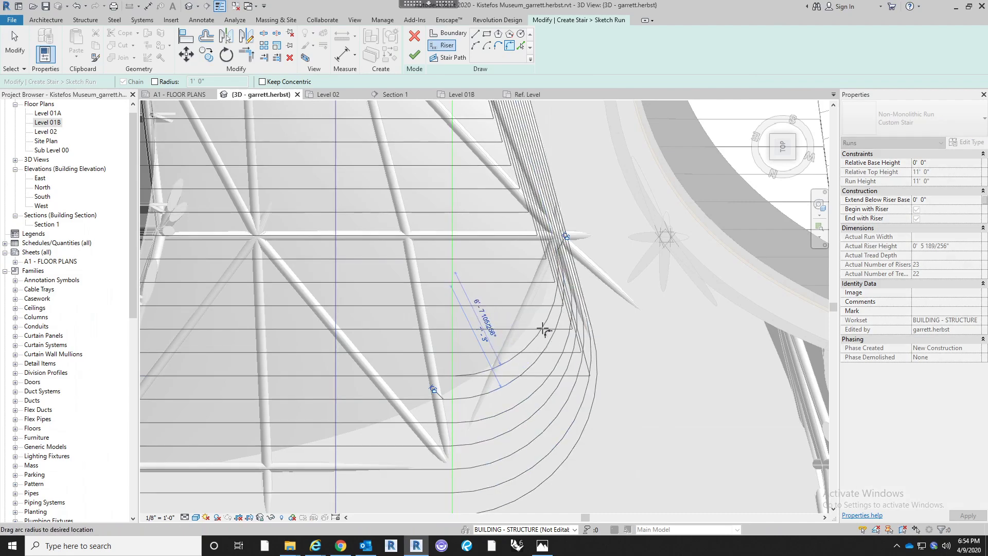
left_click(544, 331)
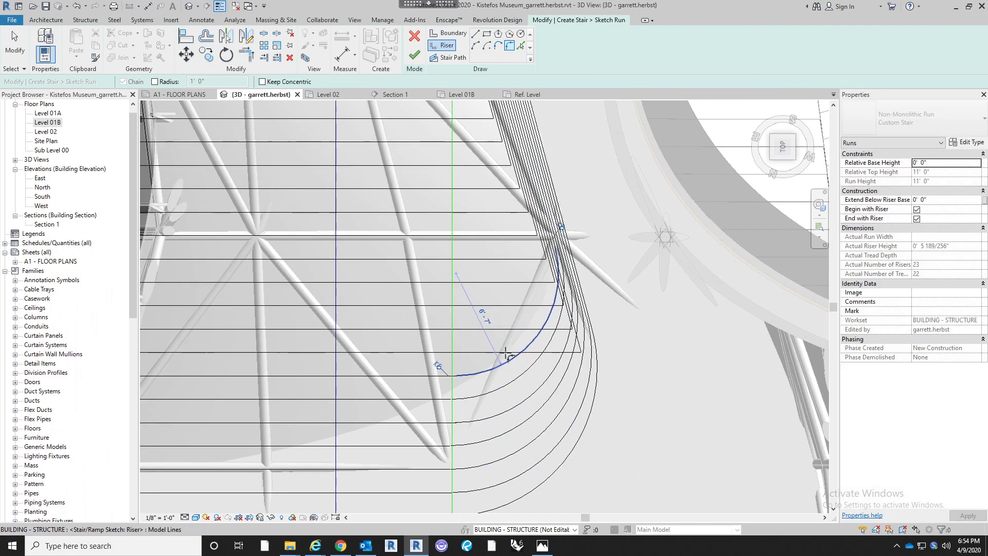
left_click(578, 343)
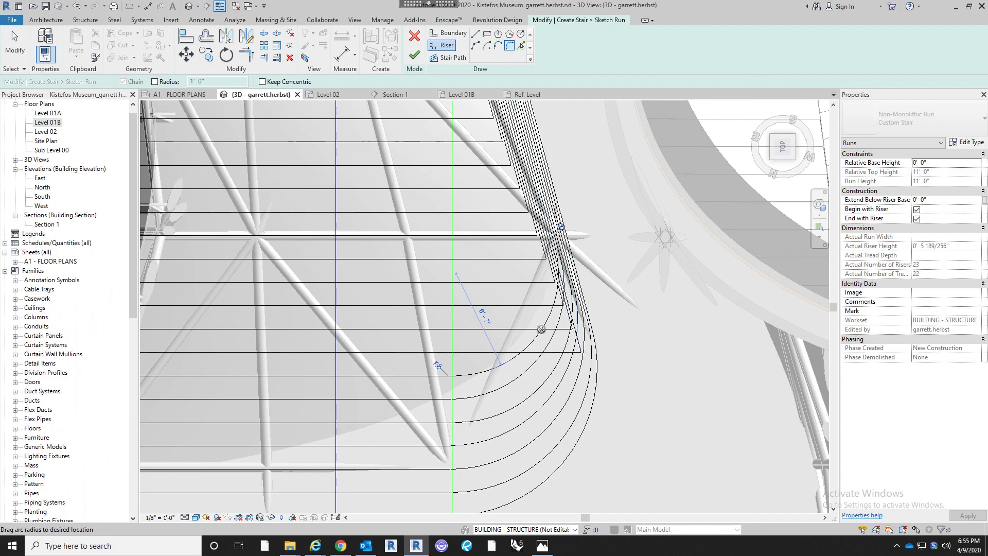
left_click(522, 291)
Fillet the ninth and tenth riser corners from the bottom at the boundary line with radii of about 5'-11" and 5'-5"
middle_click_drag(523, 292, 505, 365)
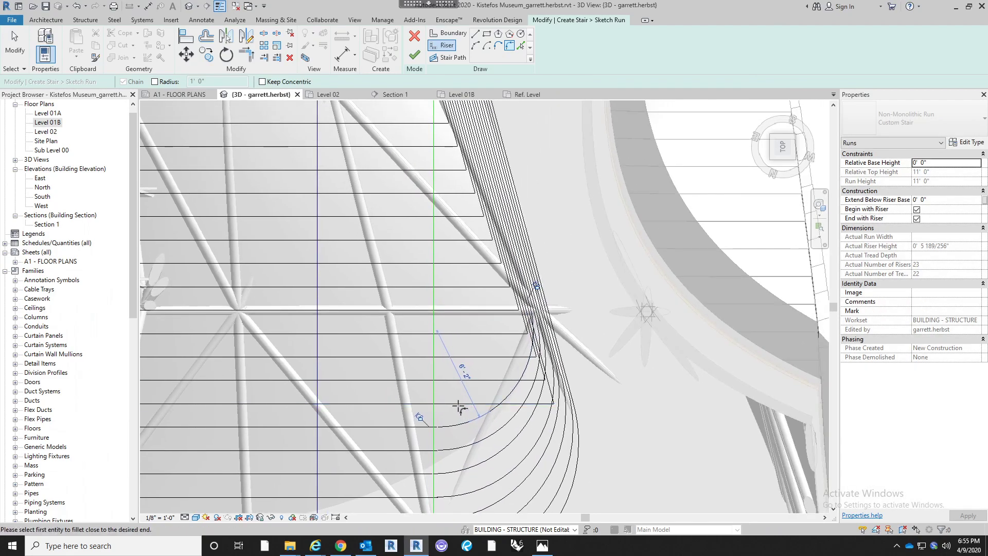
left_click(550, 400)
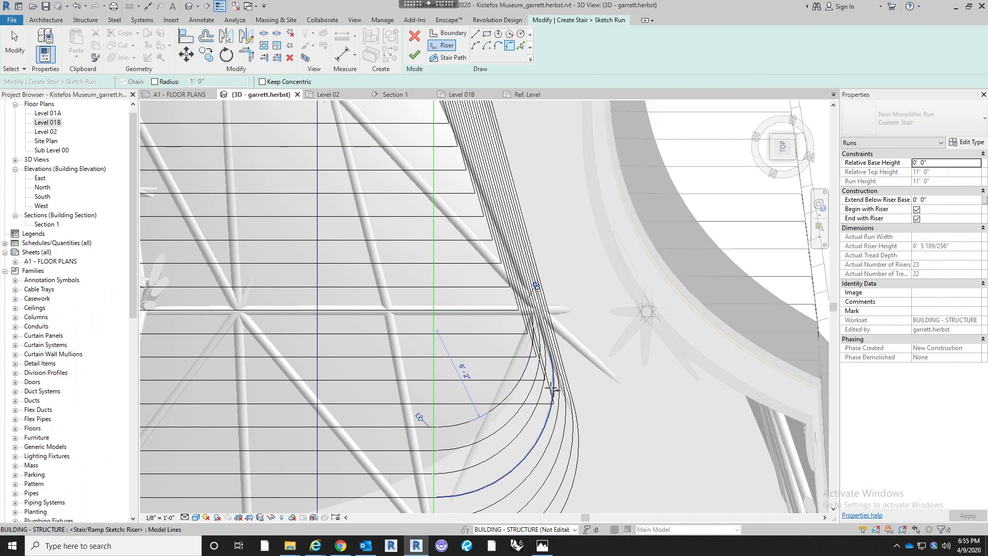
left_click(509, 364)
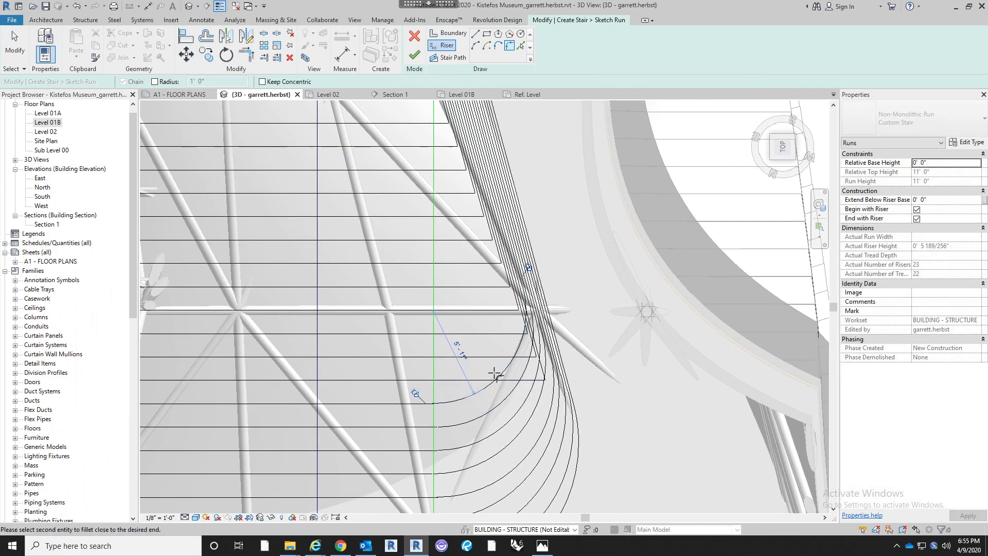
left_click(542, 369)
left_click(541, 370)
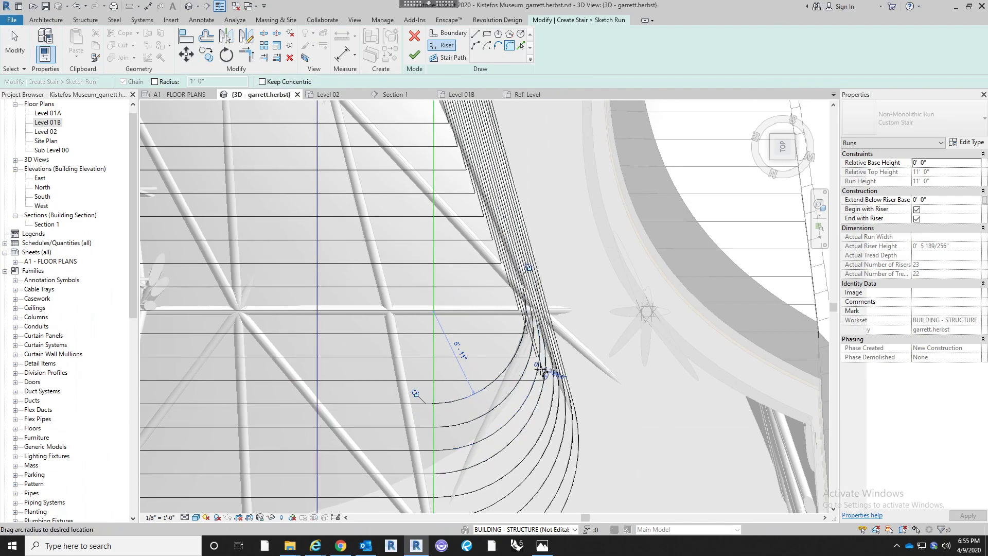
key("Escape")
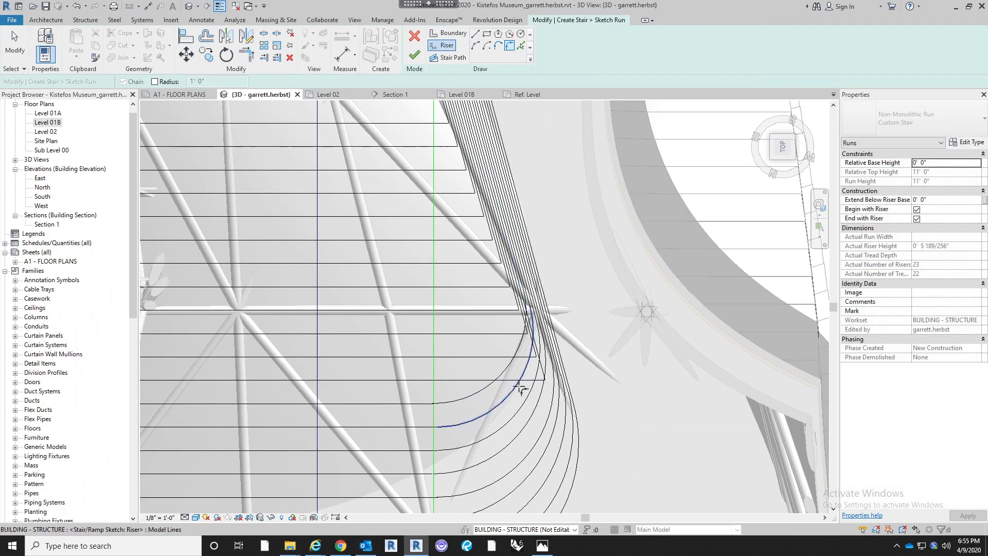
left_click(532, 381)
left_click(540, 364)
left_click(494, 355)
left_click(479, 356)
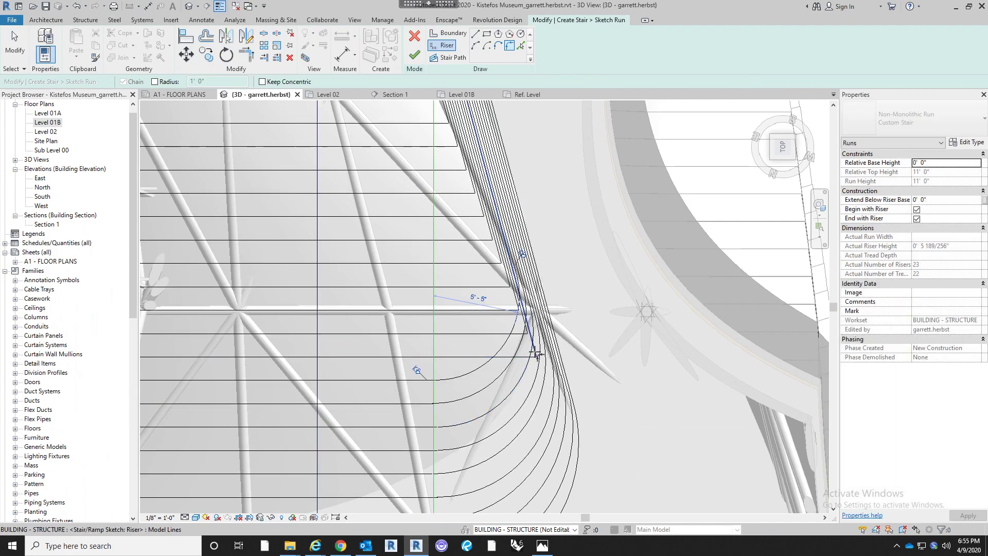
Fillet the eleventh and twelfth riser corners from the bottom at the boundary line with radii of about 4'-11" and 4'-8"
left_click(535, 338)
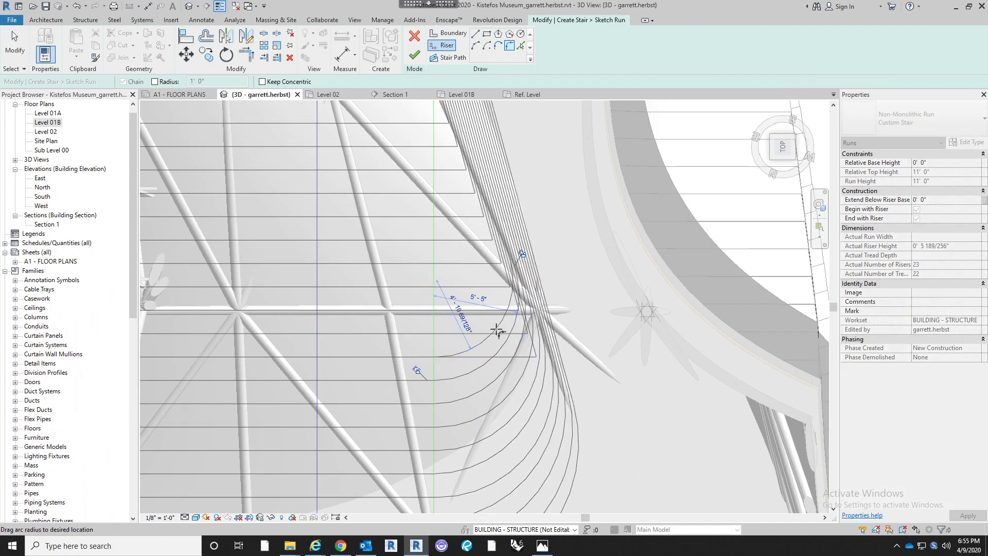
middle_click_drag(469, 328, 454, 396)
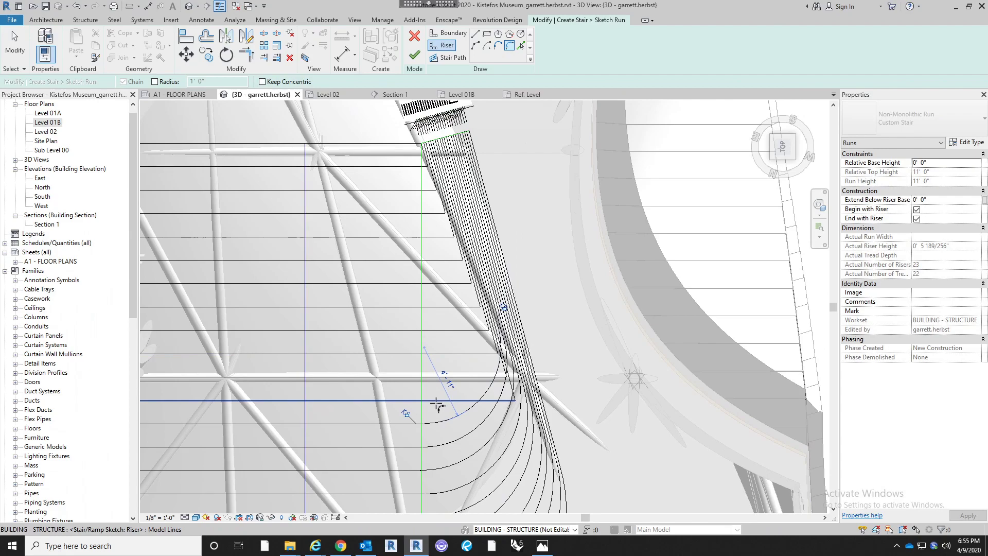
left_click(509, 386)
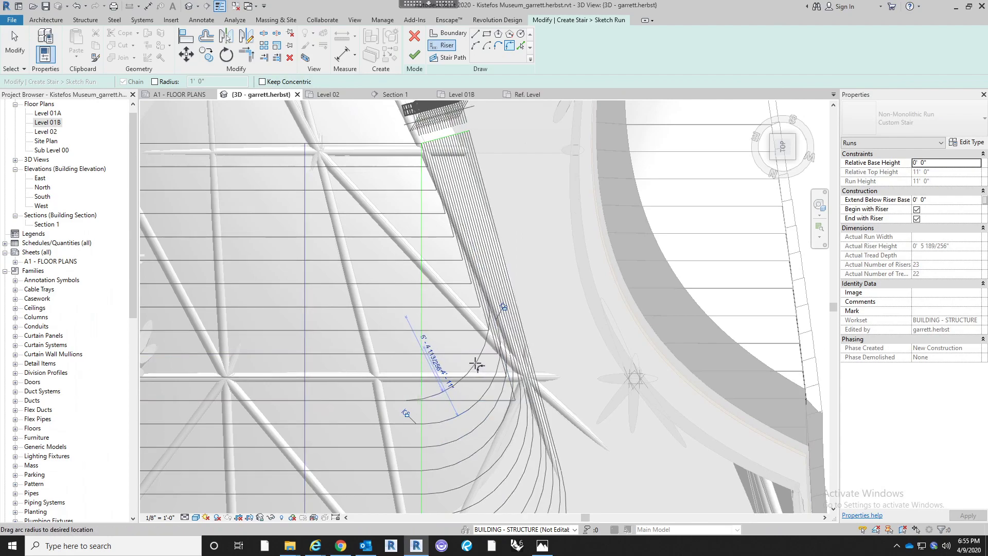
left_click(486, 371)
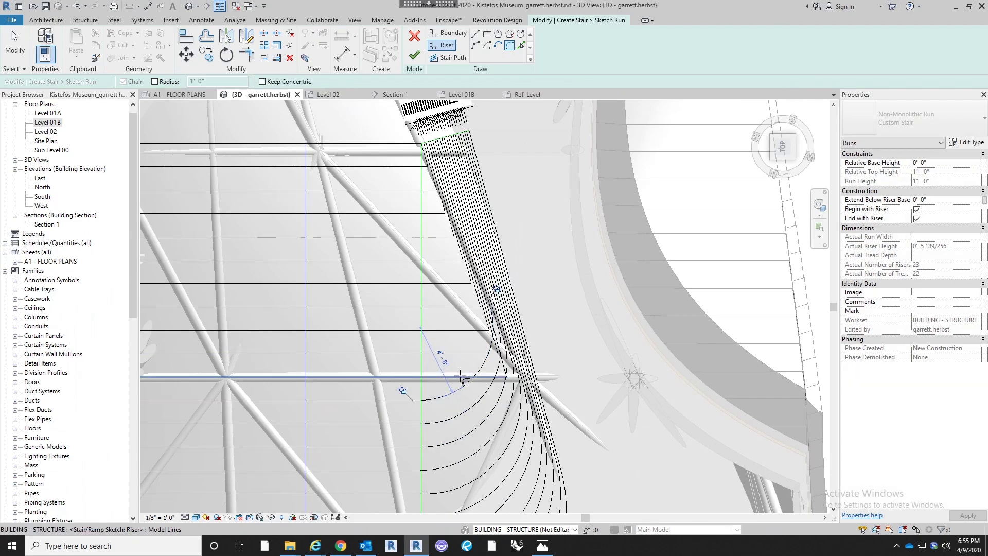
Fillet the thirteenth and fourteenth riser corners from the bottom at the boundary line with radii of about 4'-4" and 3'-8"
left_click(505, 372)
left_click(497, 377)
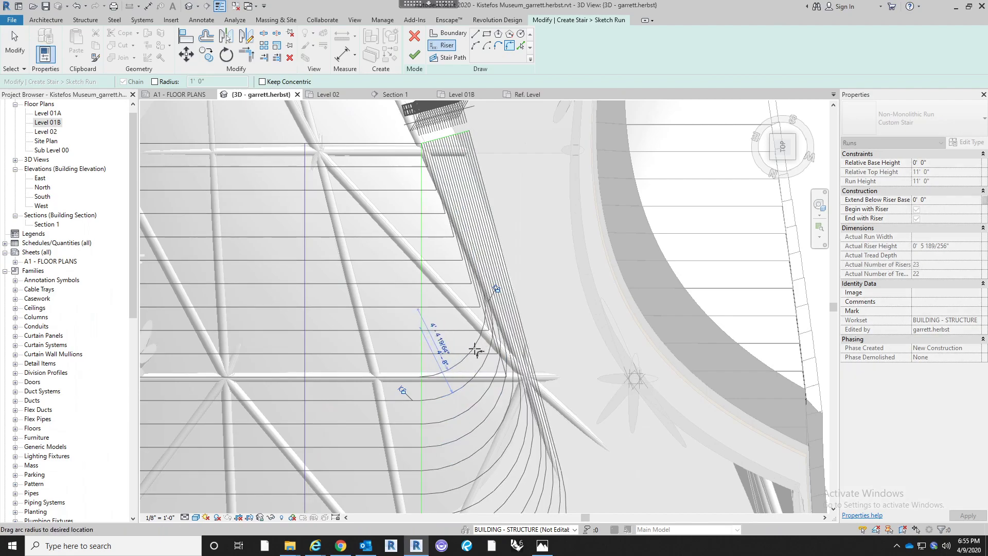
left_click(474, 350)
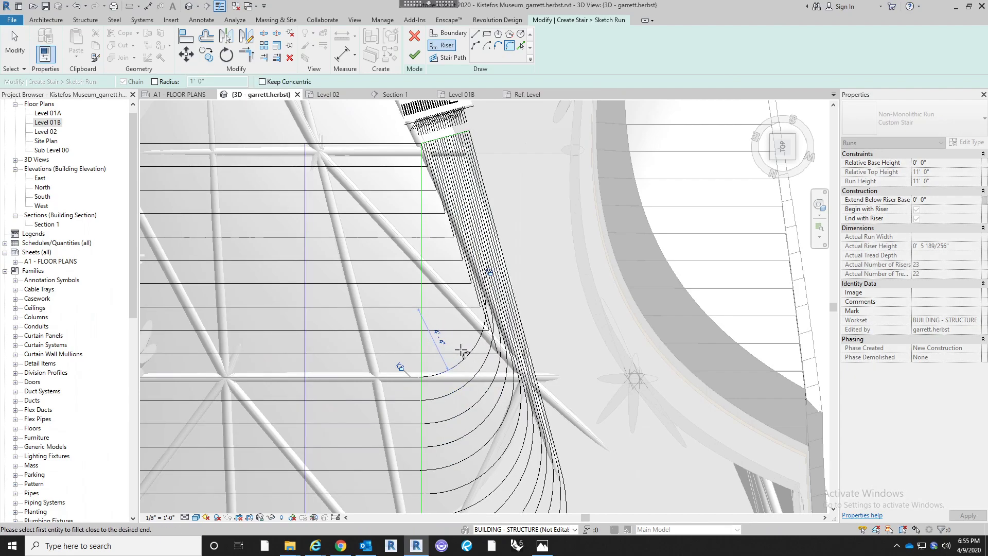
left_click(496, 349)
left_click(489, 354)
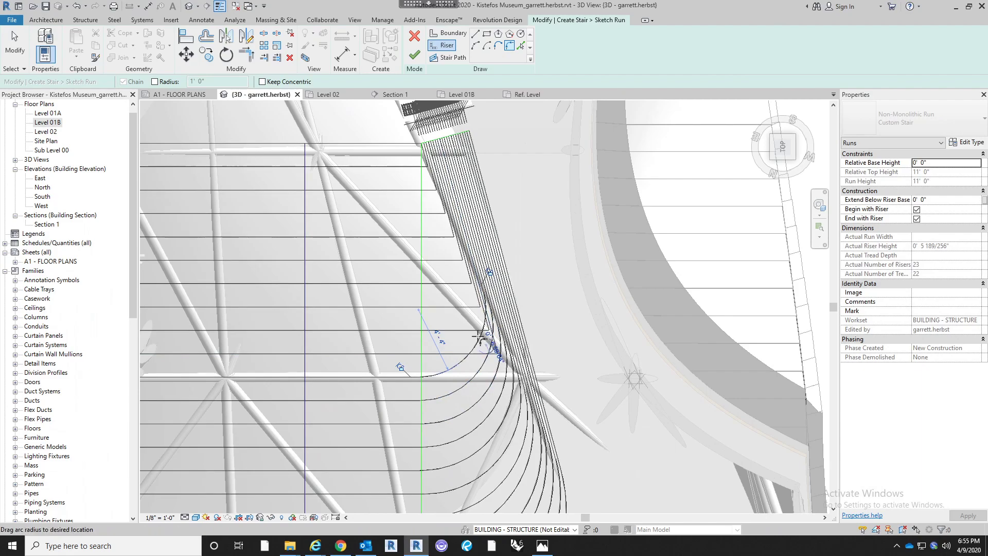
left_click(471, 334)
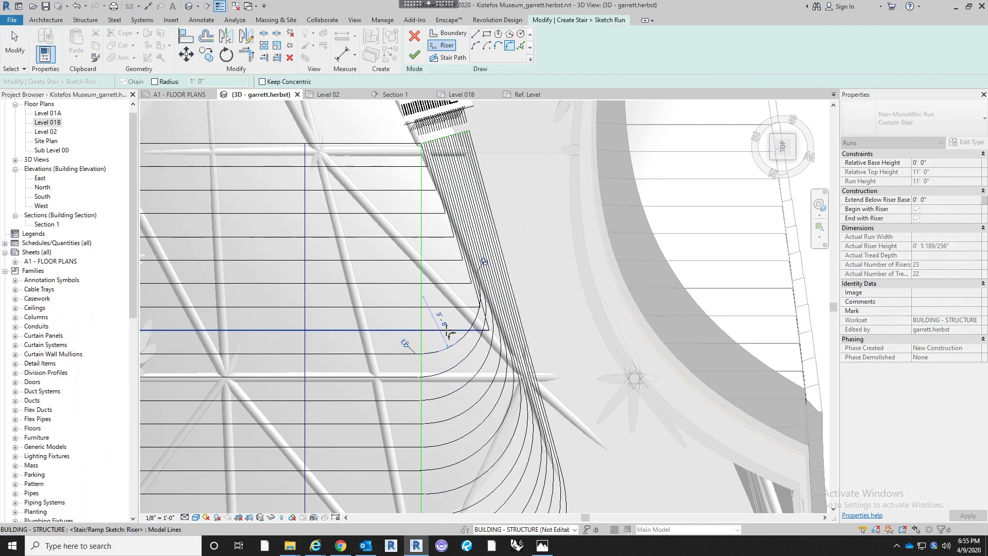
Fillet the fifteenth and sixteenth riser corners from the bottom at the boundary line with radii of about 3'-6" and 2'-10"
scroll(484, 310, "up", 2)
left_click(487, 322)
left_click(479, 348)
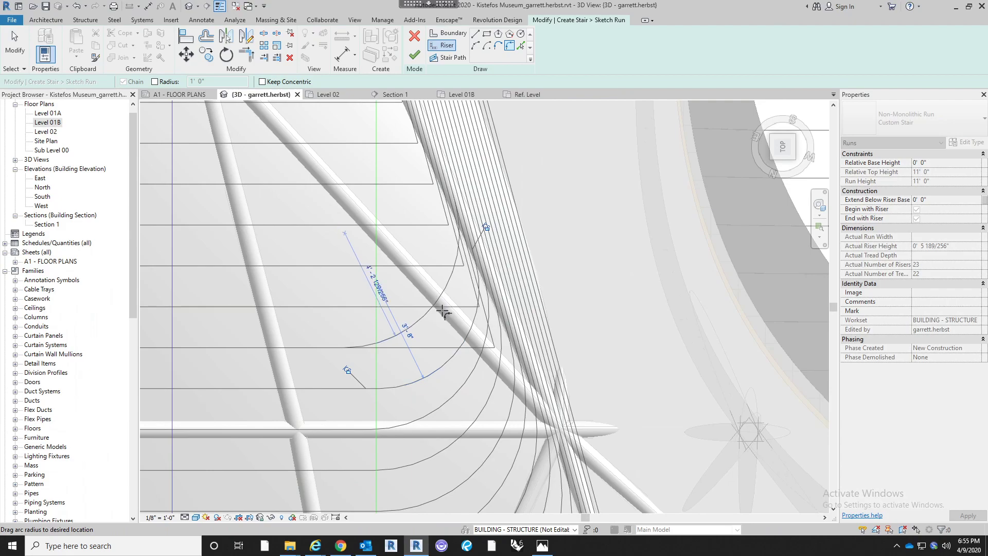
left_click(443, 309)
left_click(445, 307)
left_click(472, 287)
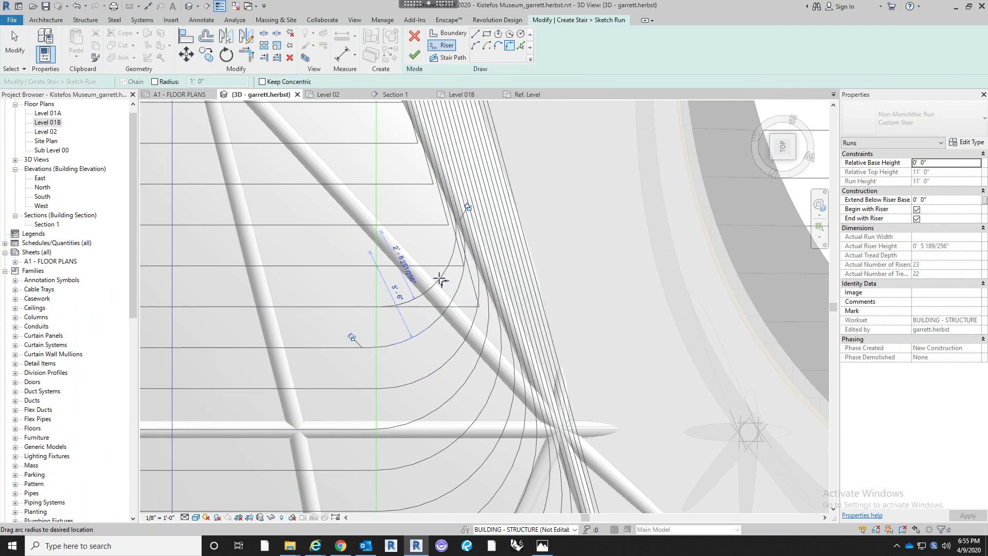
left_click(441, 280)
Fillet the seventeenth and eighteenth riser corners from the bottom at the boundary line with radii of about 2'-6" and 2'-0"
left_click(458, 245)
middle_click_drag(425, 240, 457, 320)
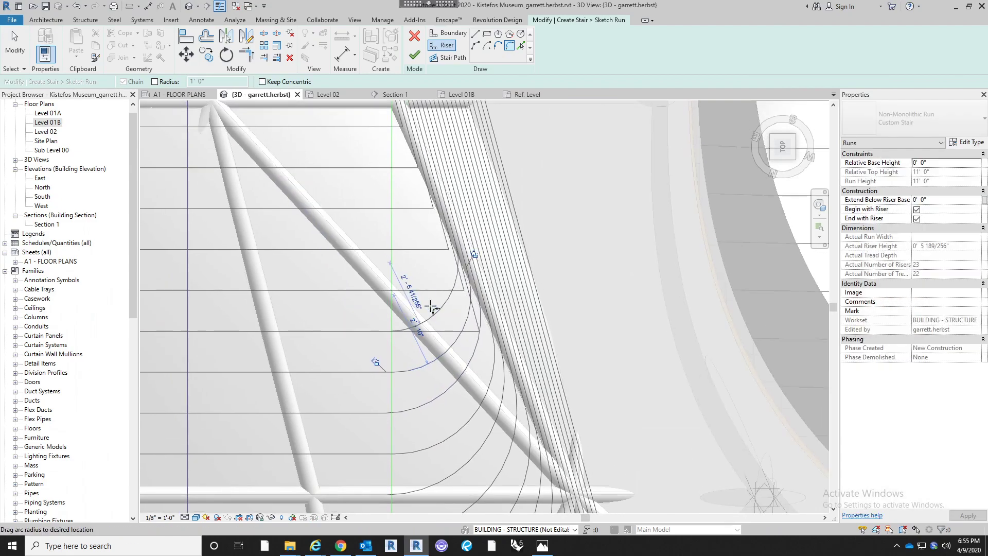
left_click(437, 310)
left_click(440, 292)
left_click(446, 271)
left_click(436, 268)
Fillet the four remaining riser corners below the uppermost riser, using about 1'-4" on the twentieth and 9" on the twenty-first from the bottom
middle_click_drag(436, 268, 472, 380)
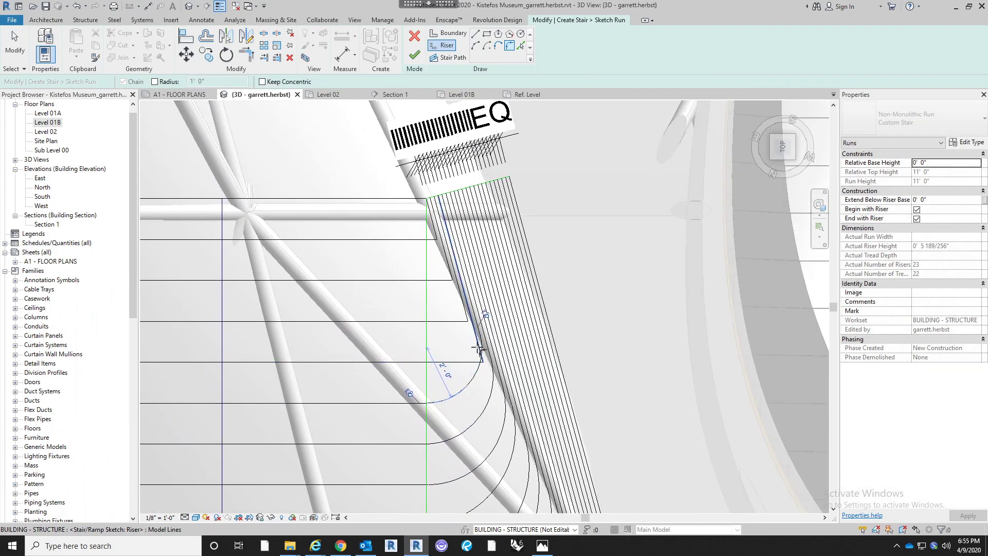
left_click(466, 305)
key("Escape")
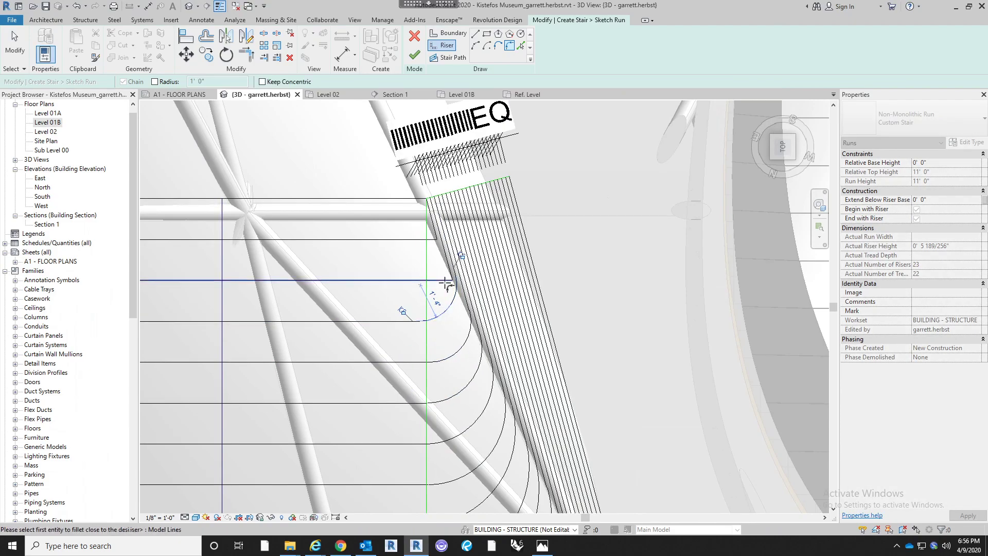
left_click(445, 259)
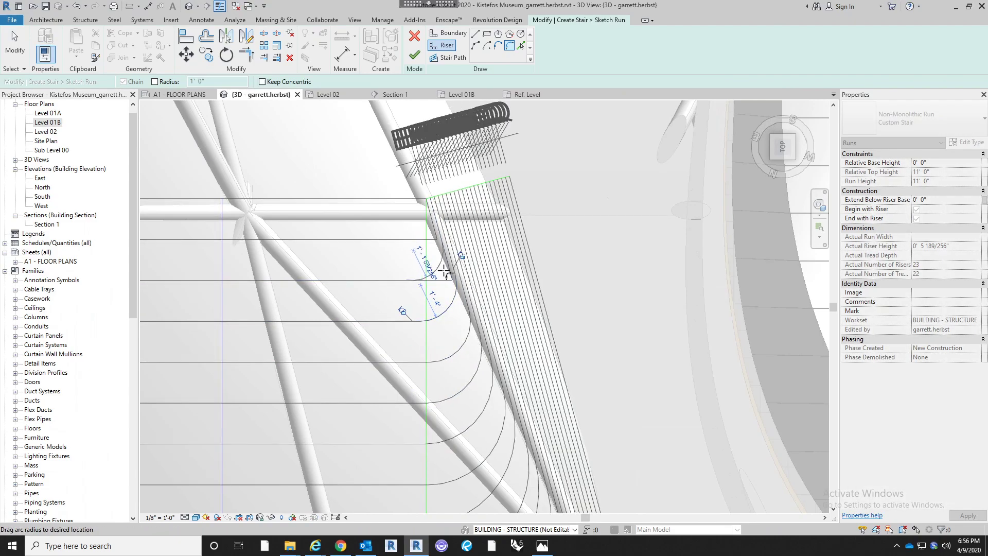
left_click(446, 273)
scroll(434, 260, "up", 3)
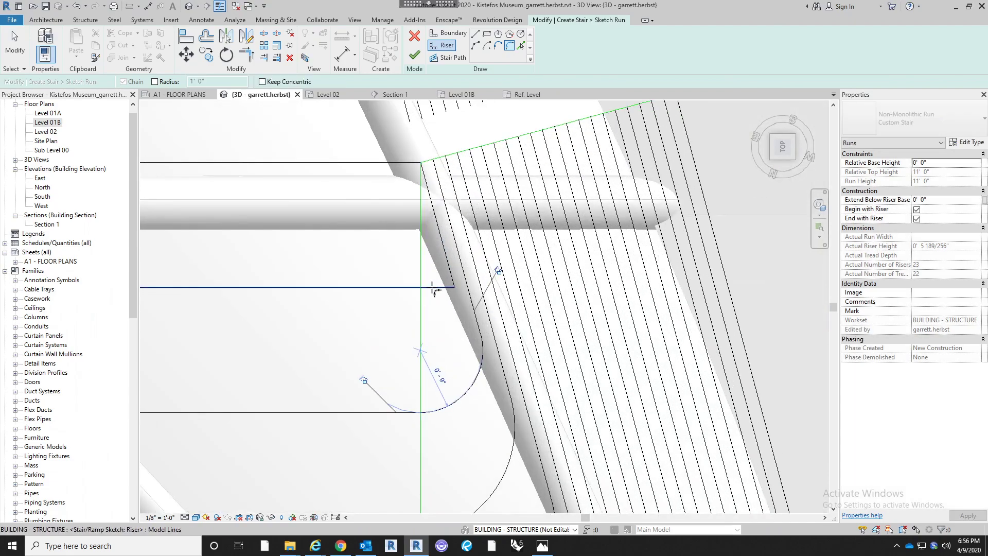
left_click(449, 267)
left_click(440, 278)
Delete the straight boundary line where the riser fillets start, and finish the run sketch
scroll(435, 278, "down", 5)
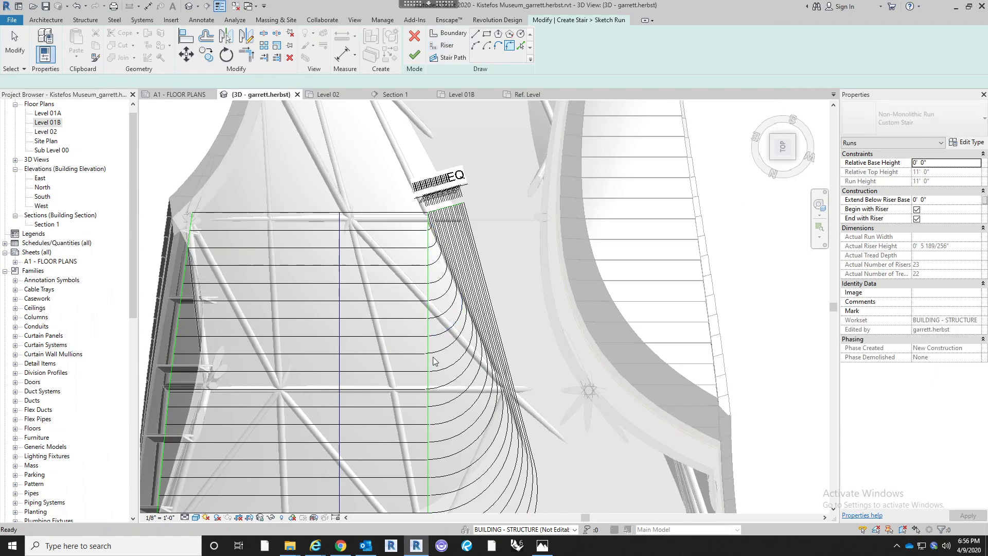
key("Escape")
left_click(429, 363)
key("Delete")
middle_click_drag(457, 385, 473, 236)
scroll(471, 238, "down", 3)
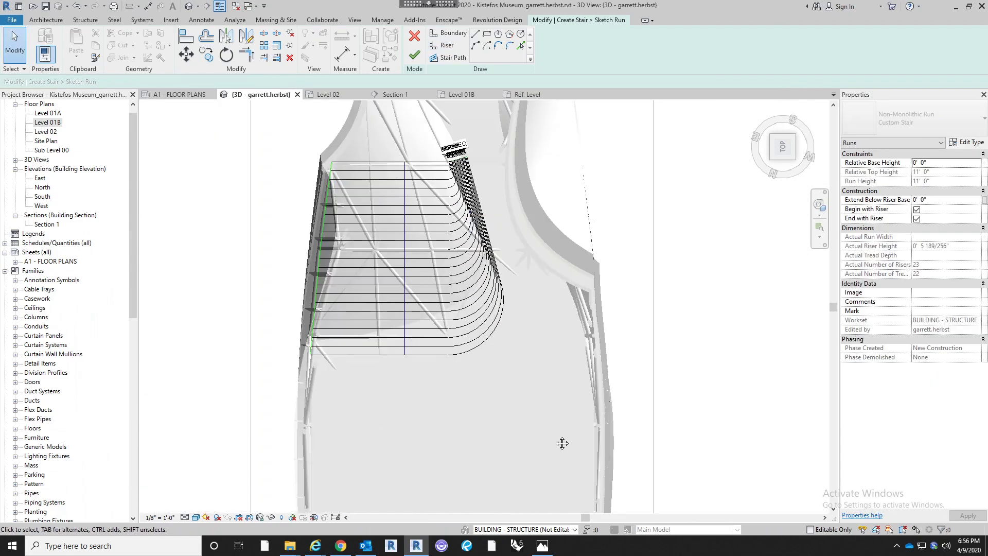
middle_click_drag(561, 443, 552, 436)
left_click(414, 54)
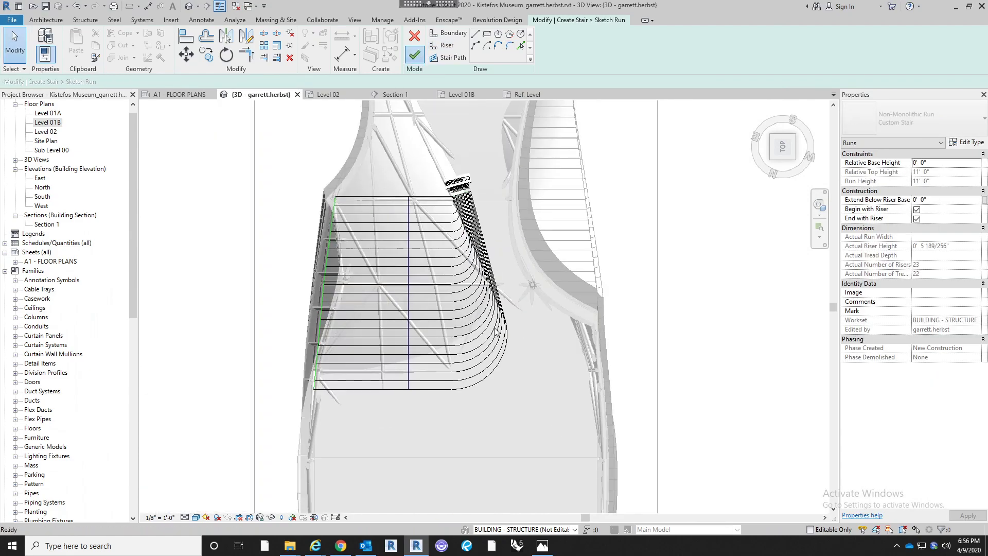
Compare the rebuilt stair in an angled 3D view with the interior reference photo, and finish the stair edit
mouse_move(539, 428)
middle_mouse_down("shift")
mouse_move(490, 212)
mouse_move(388, 212)
mouse_move(353, 159)
middle_mouse_up("shift")
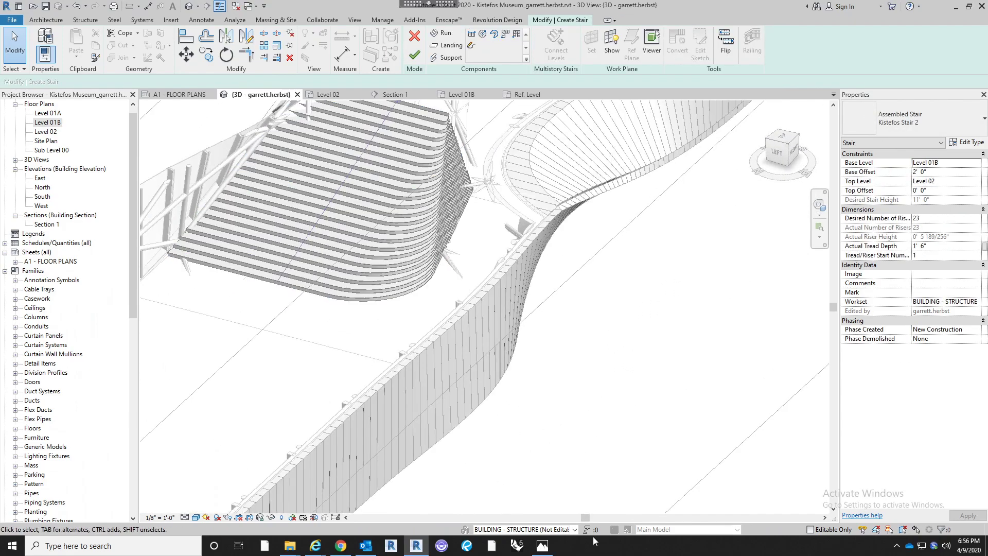
left_click(543, 547)
left_click(542, 552)
middle_click_drag(371, 362, 422, 472, "shift")
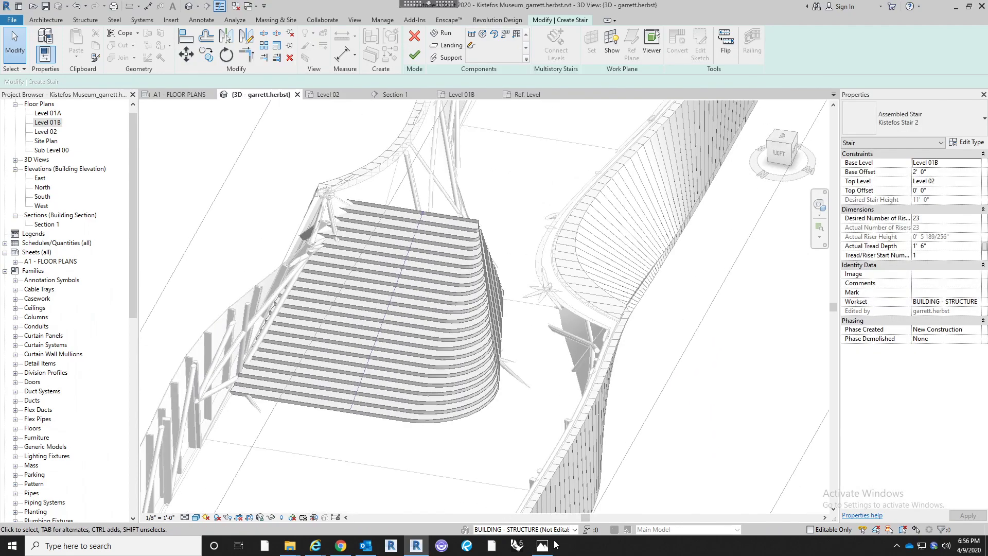
left_click(550, 544)
left_click(550, 543)
middle_click_drag(482, 423, 503, 419)
left_click(543, 545)
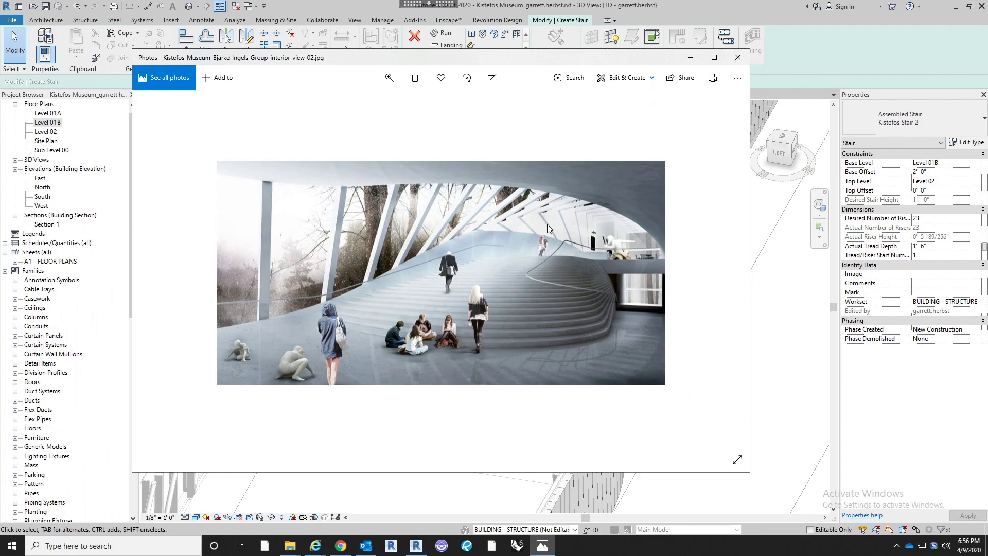
left_click(779, 380)
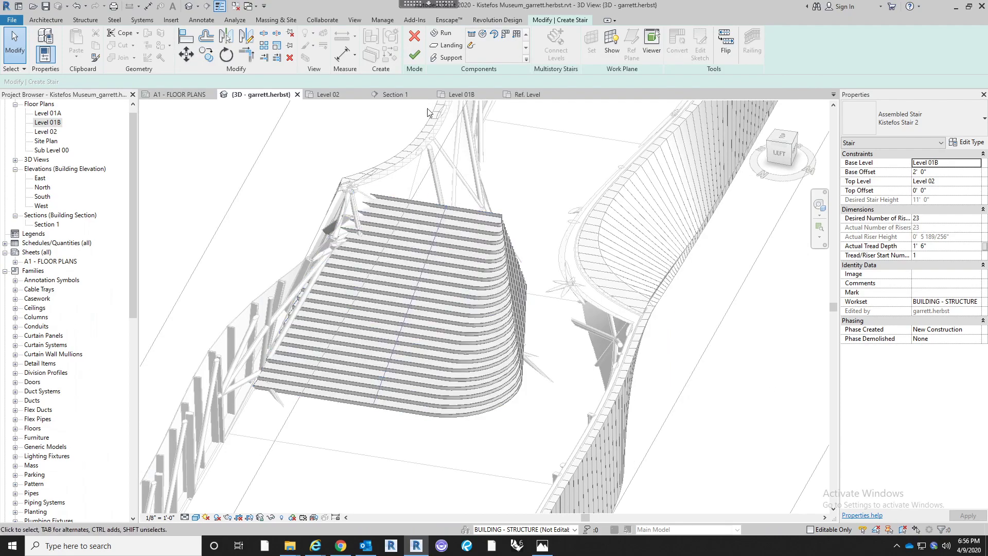
left_click(419, 52)
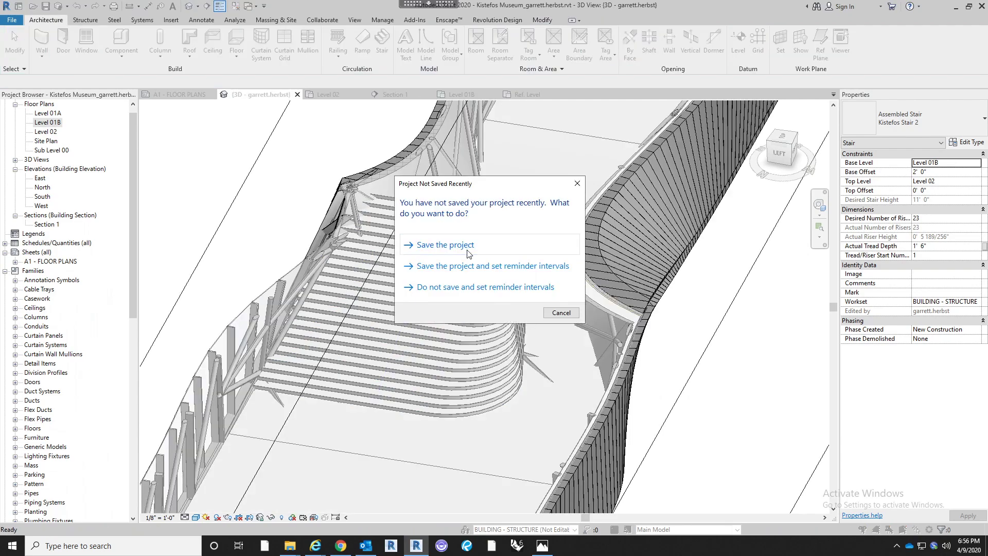
Dismiss the save reminder, start a new railing path, and duplicate the Kistefos Glass Railing type as Kistefos Floating Rail
left_click(561, 313)
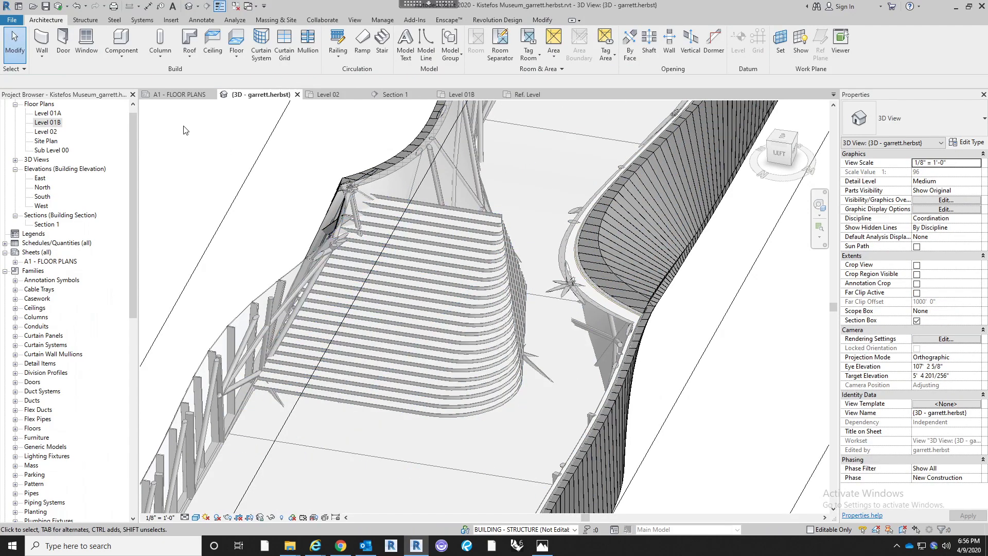
left_click(337, 40)
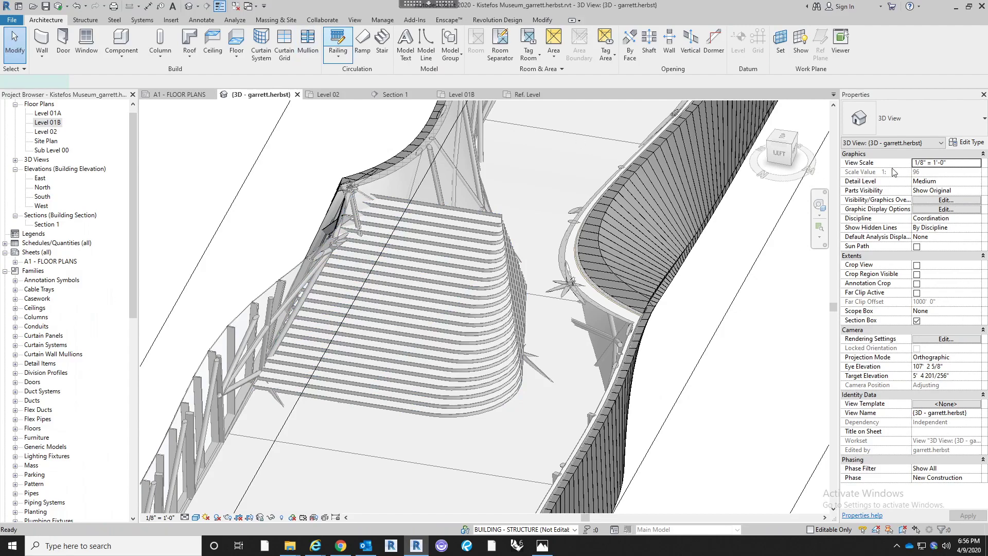
left_click(968, 144)
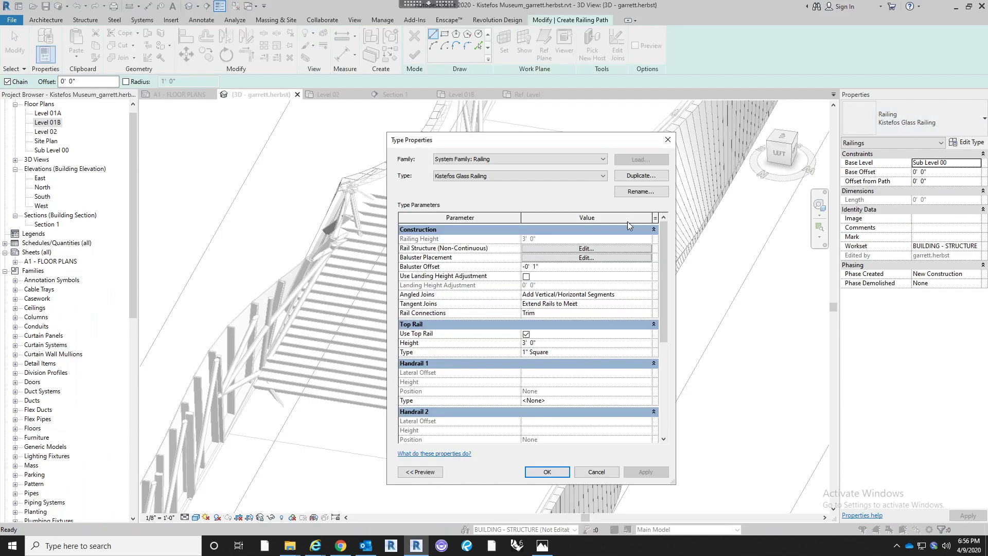
left_click(643, 175)
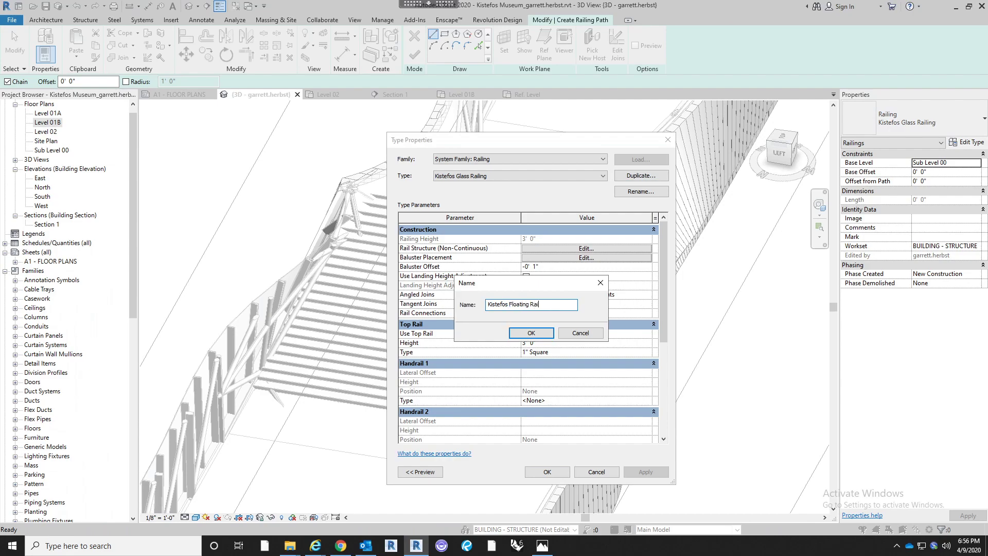
type("l")
key("Return")
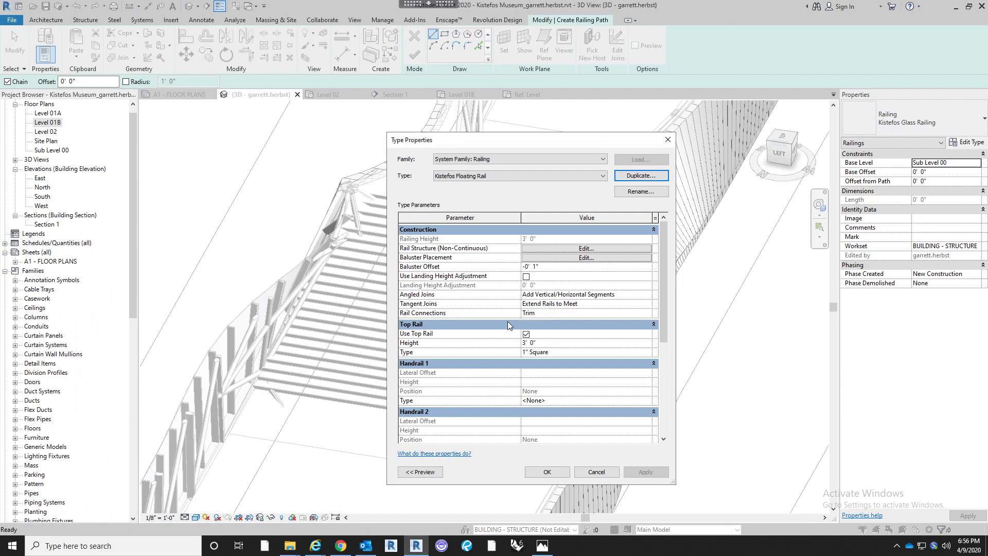
Set the regular baluster's family to None in the Kistefos Floating Rail type's baluster placement
left_click(595, 256)
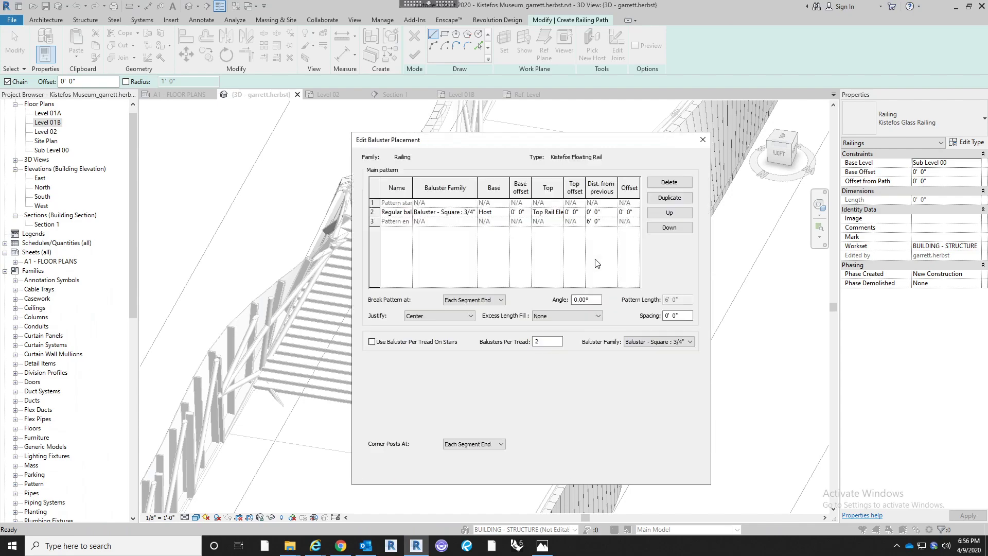
left_click(379, 211)
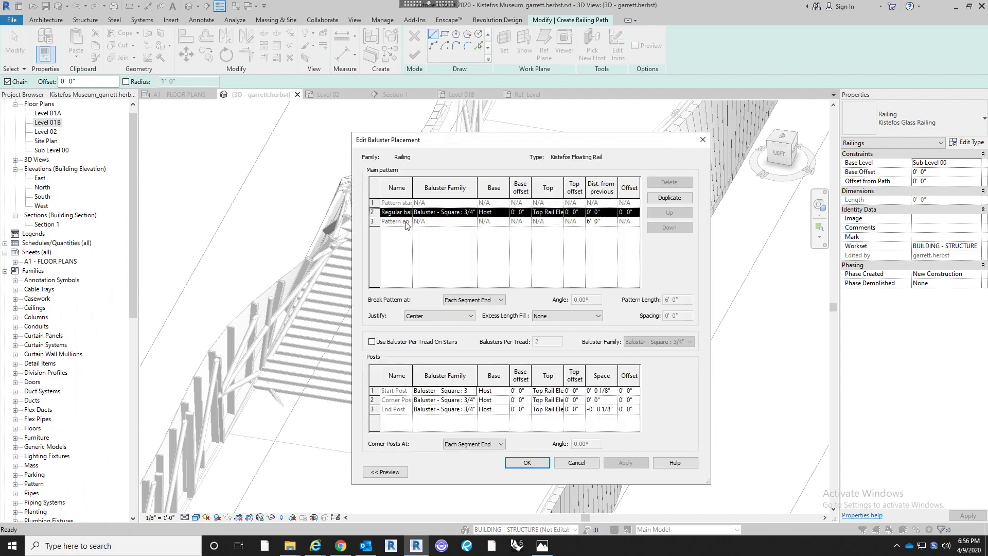
left_click(410, 213)
left_click(472, 213)
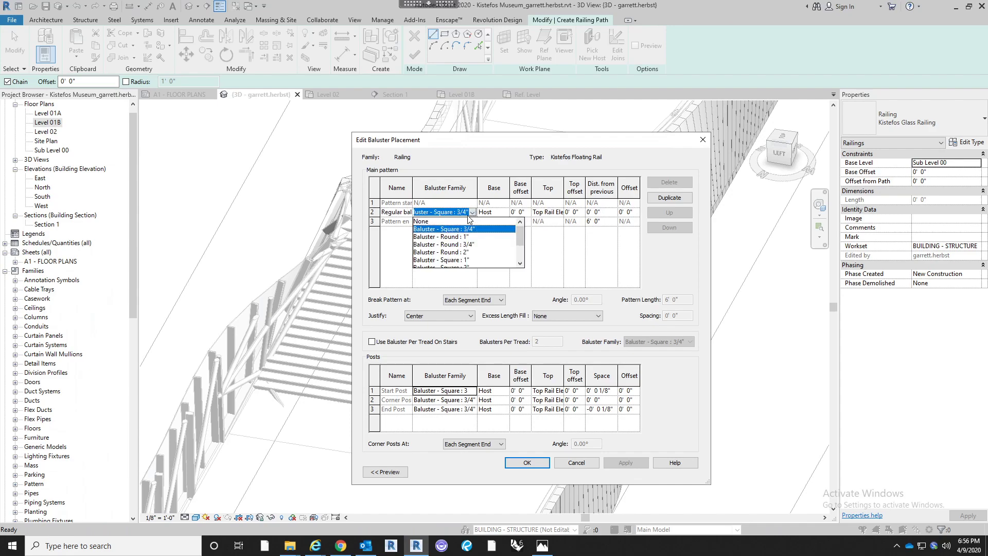
left_click(435, 221)
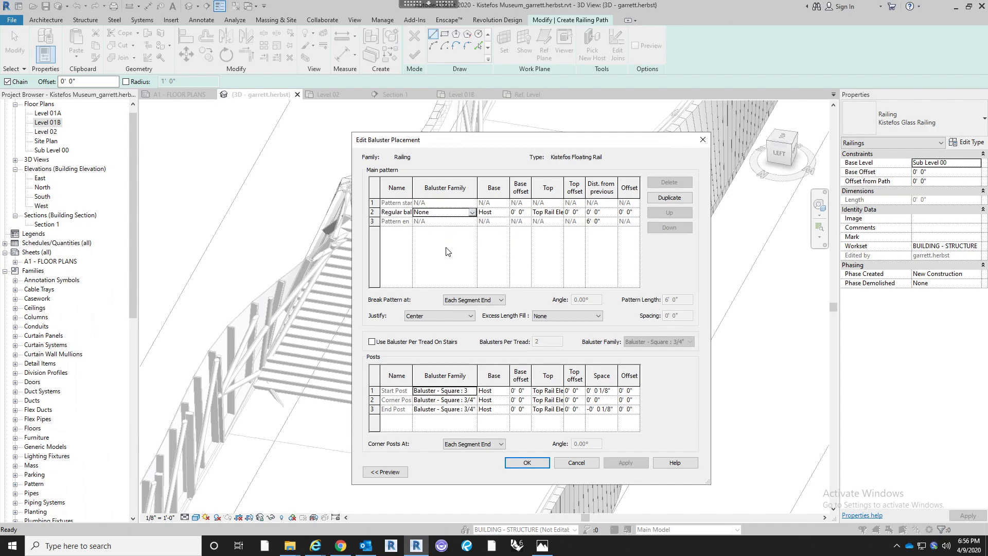
Set the baluster family of the start, corner and end posts to None and accept the baluster placement
left_click(472, 391)
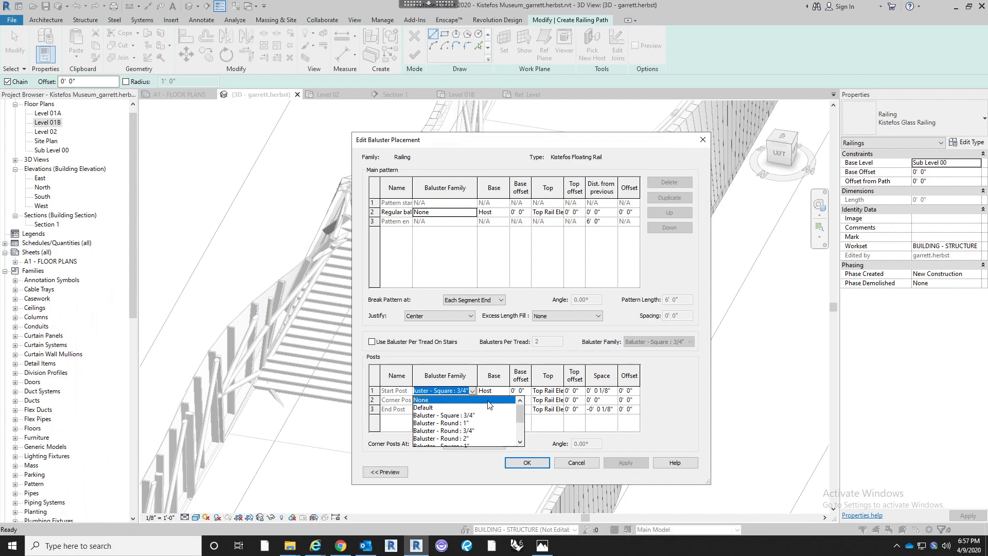
left_click(474, 400)
left_click(472, 401)
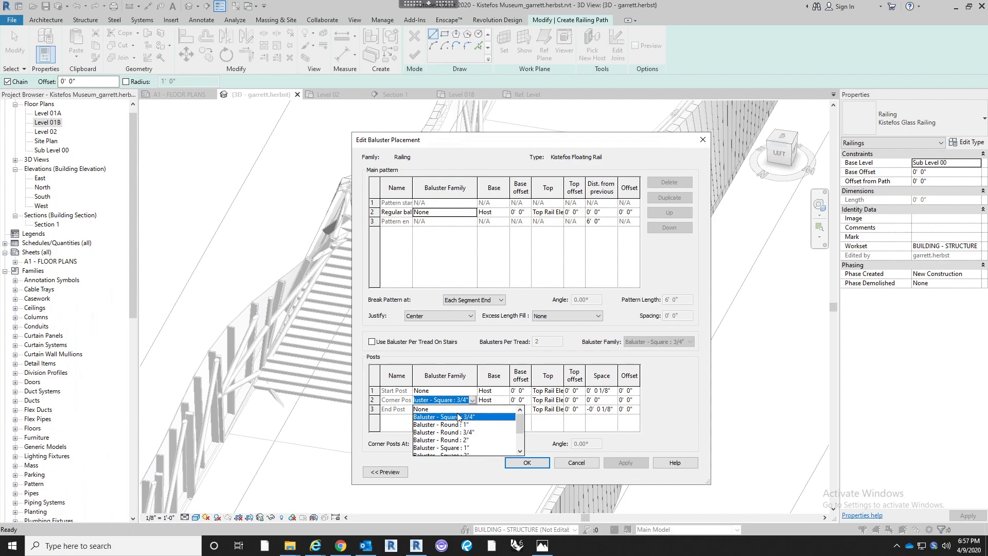
left_click(452, 409)
left_click(472, 410)
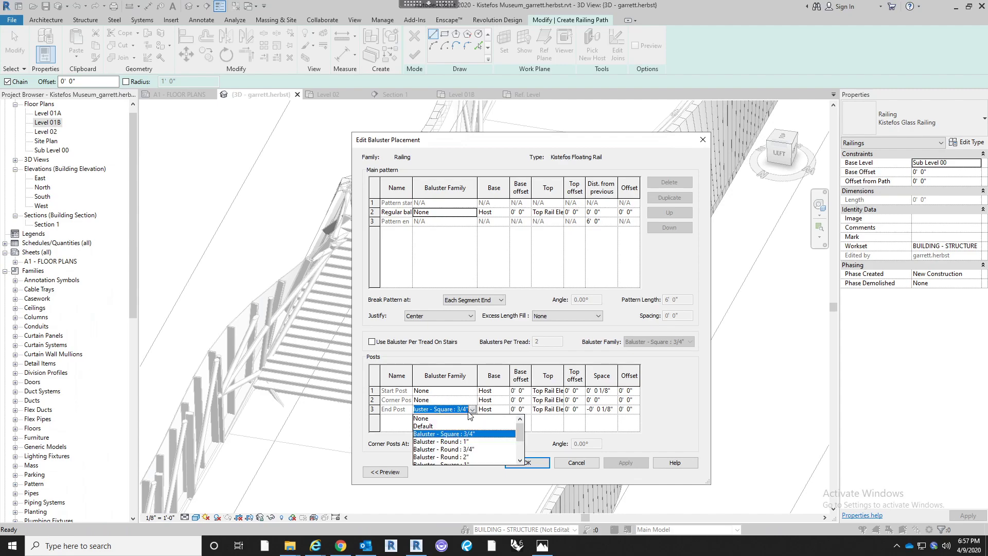
left_click(441, 419)
left_click(527, 462)
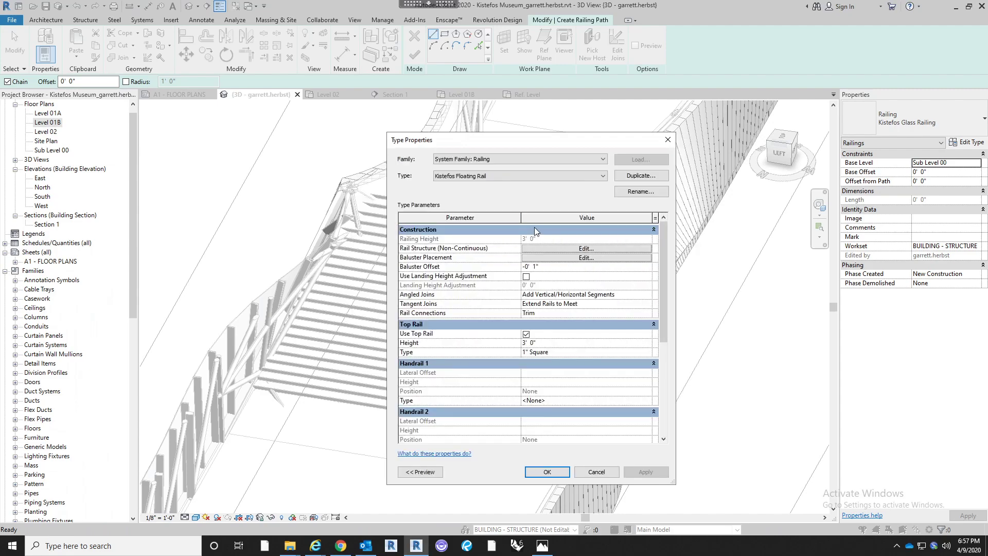
Delete the glass panel rail from the rail structure, and set Rail 2 to a 3' 0" height and 0' 0" offset
left_click(566, 250)
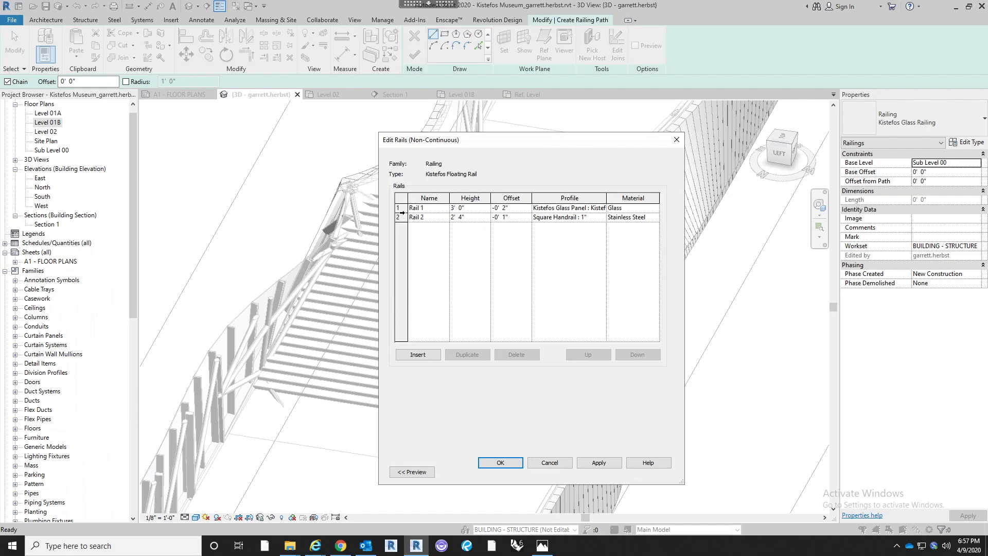
left_click(400, 208)
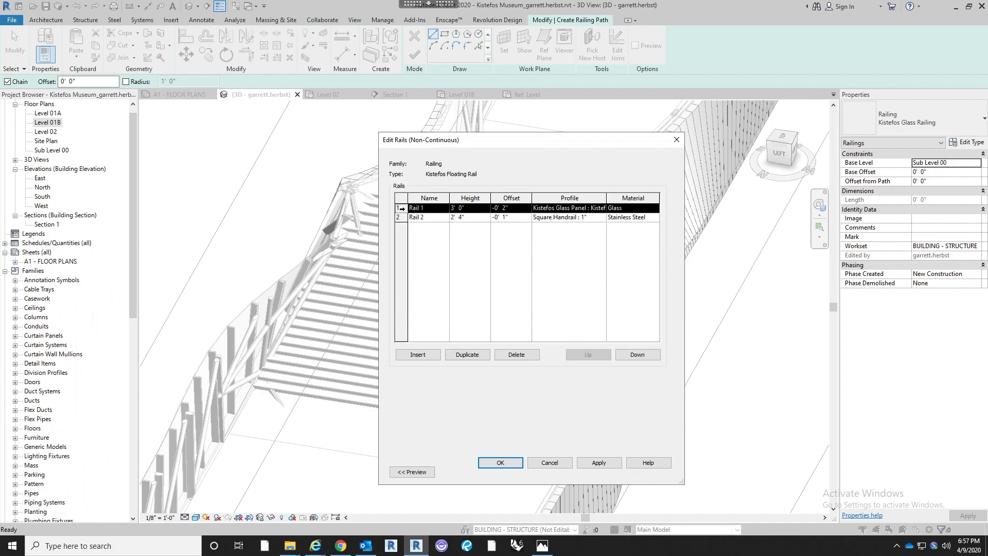
left_click(529, 357)
left_click(461, 208)
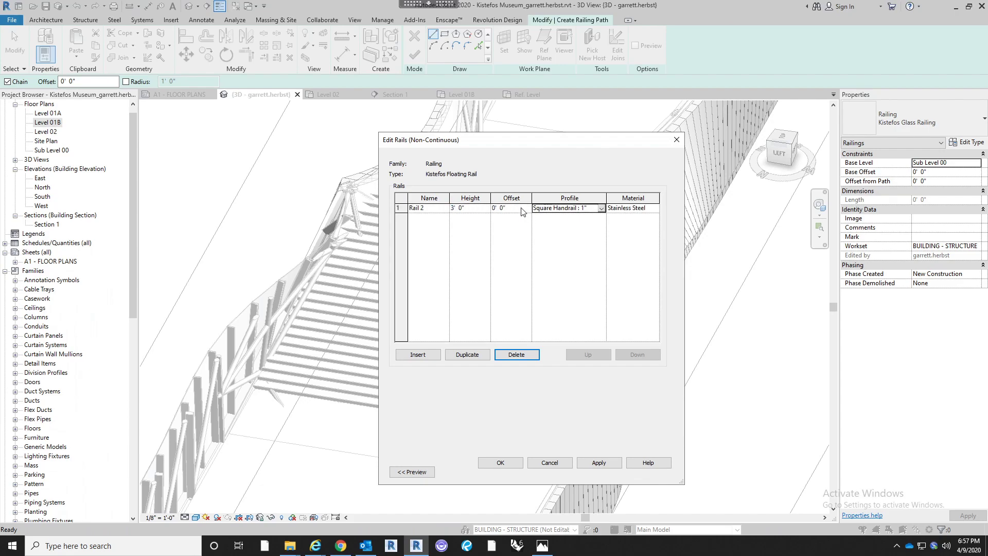
Set Rail 2's profile to Circular Handrail : 1 1/2", and turn off the railing type's top rail
left_click(601, 208)
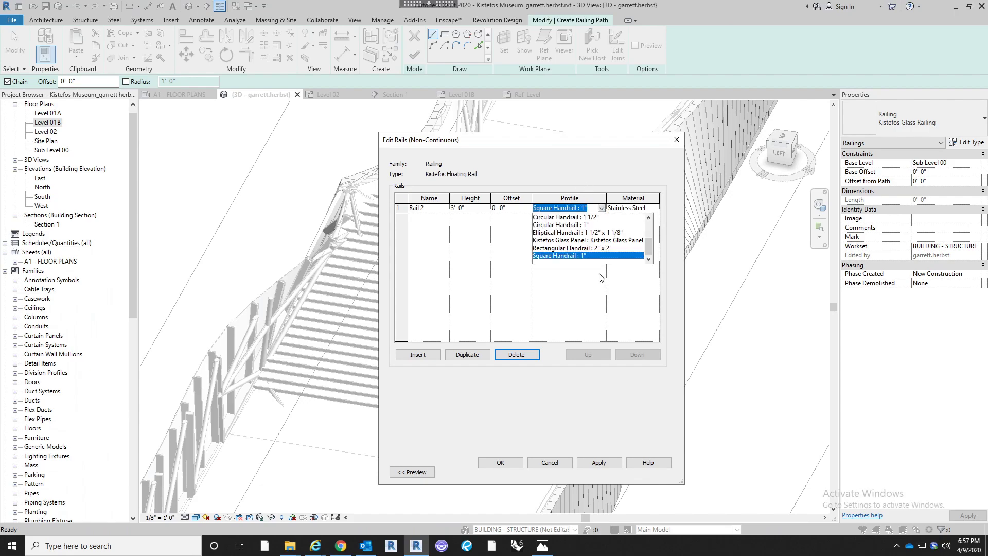
left_click(596, 217)
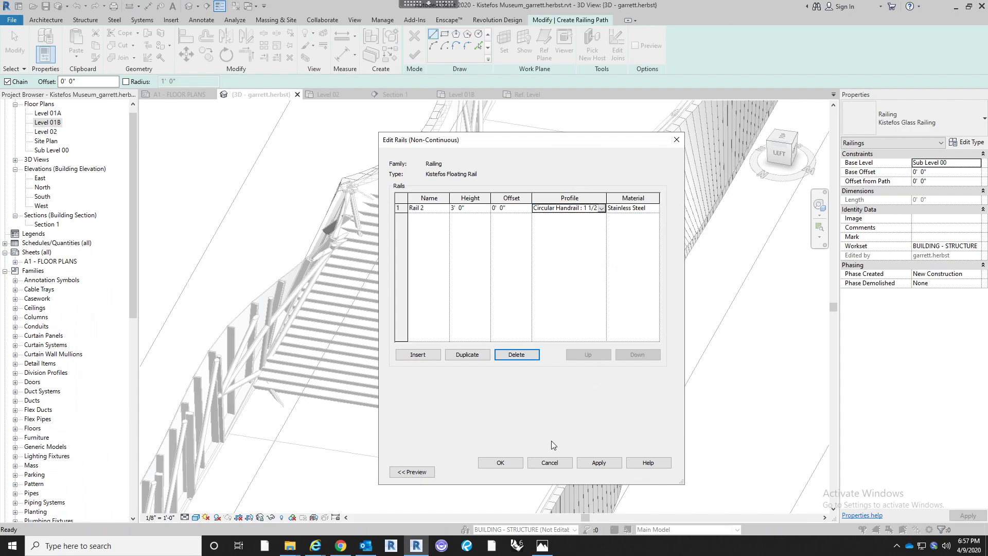
left_click(502, 462)
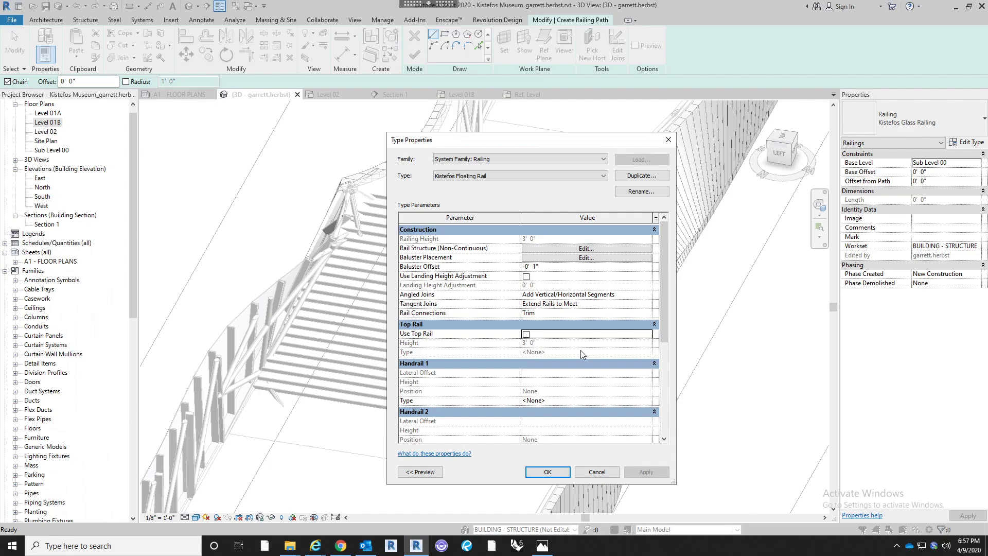
left_click(547, 471)
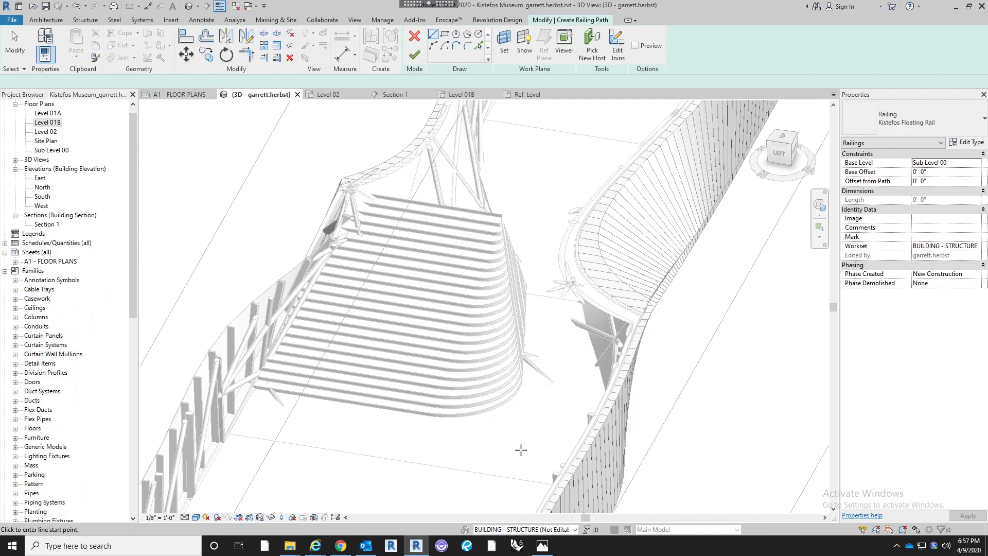
Show the stair from the top and set the new railing's base level to Level 02
left_click(784, 138)
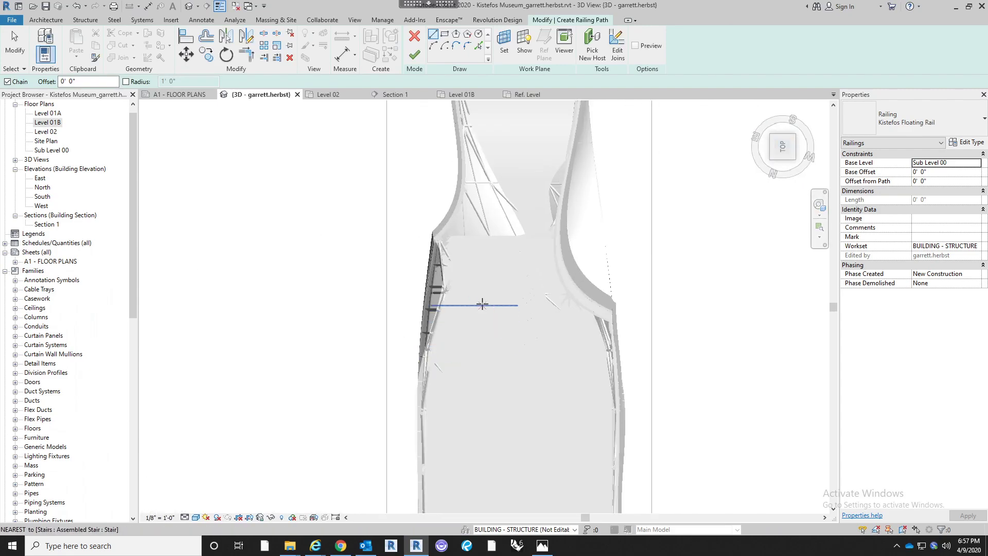
scroll(482, 304, "up", 3)
left_click(979, 165)
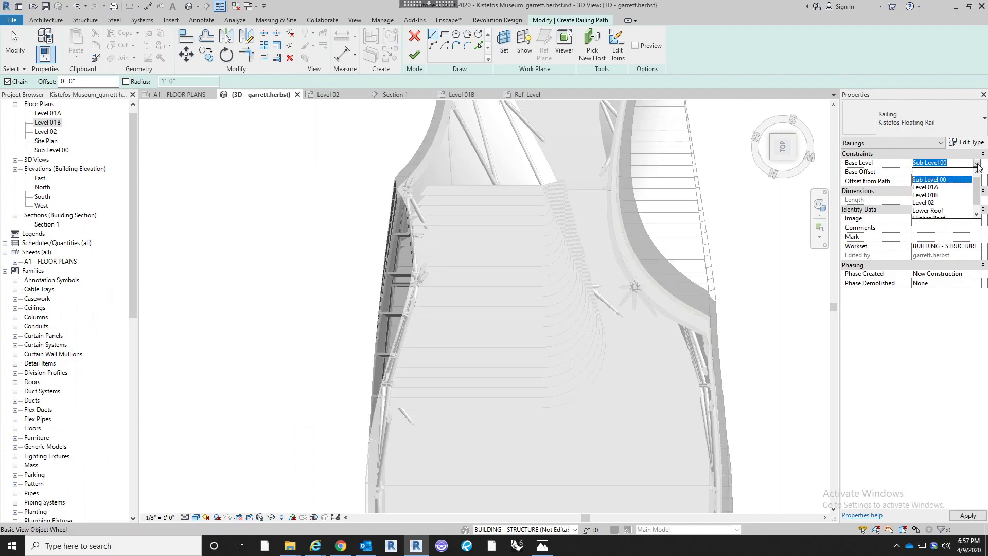
left_click(936, 203)
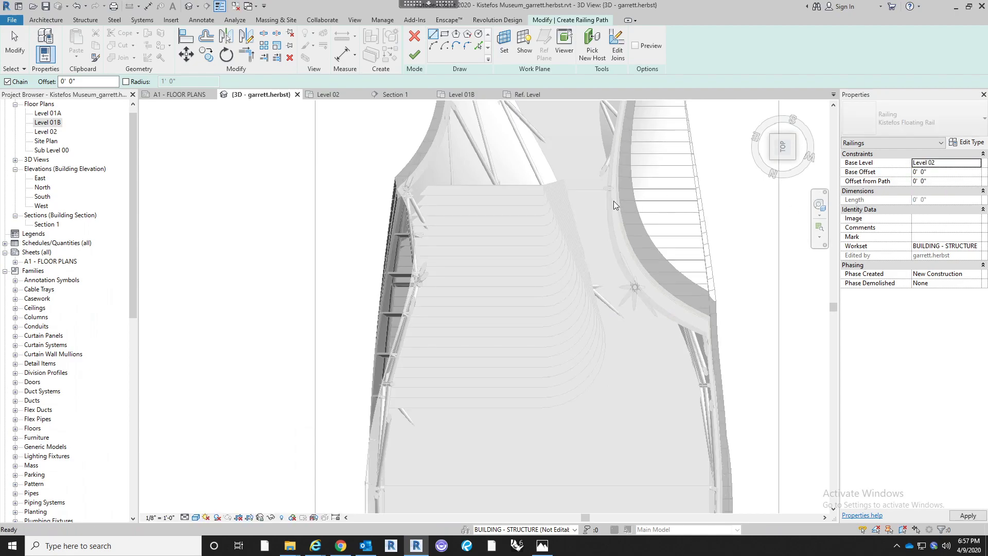
Using the interior photo as reference, sketch a straight railing path line about 22'-6" long across the treads from the uppermost riser
left_click(540, 547)
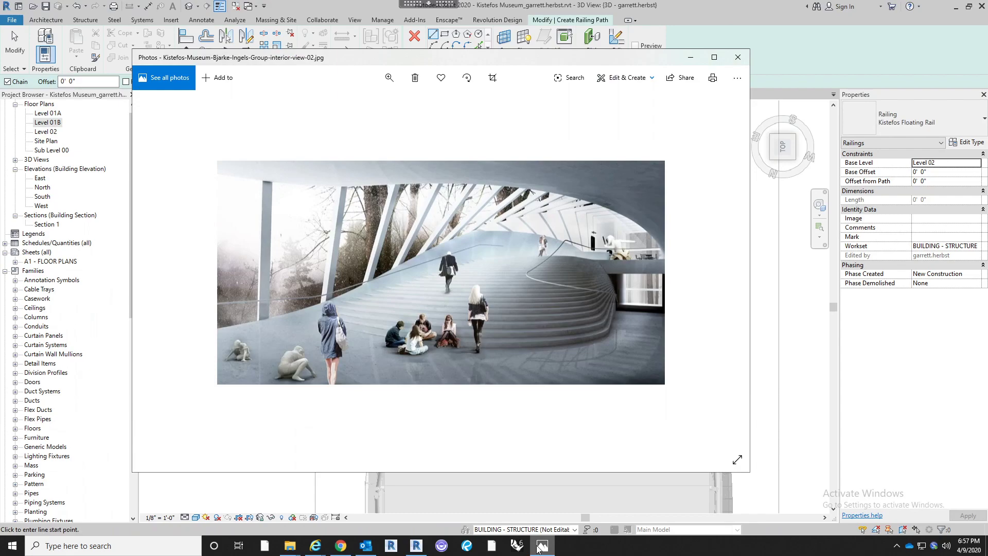
left_click(540, 547)
left_click(539, 184)
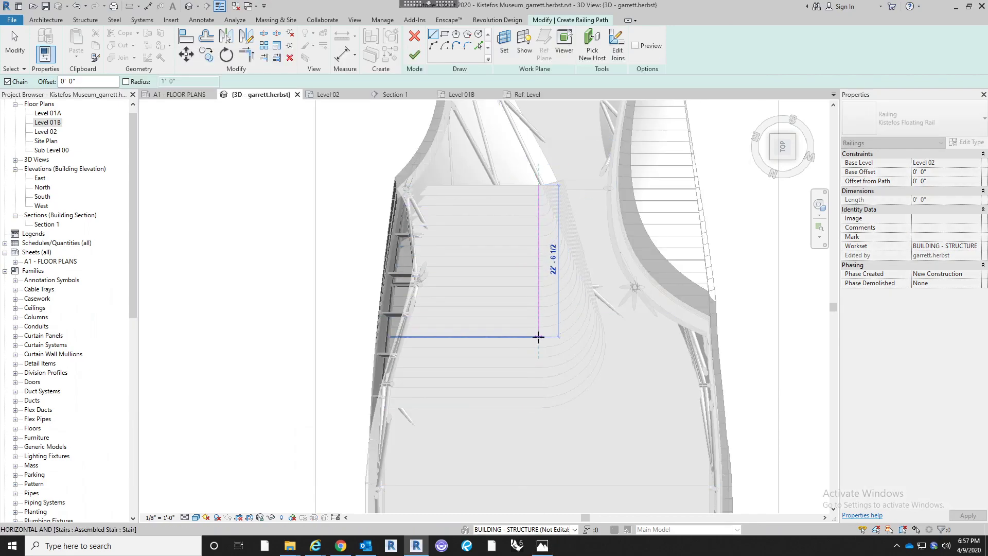
left_click(542, 545)
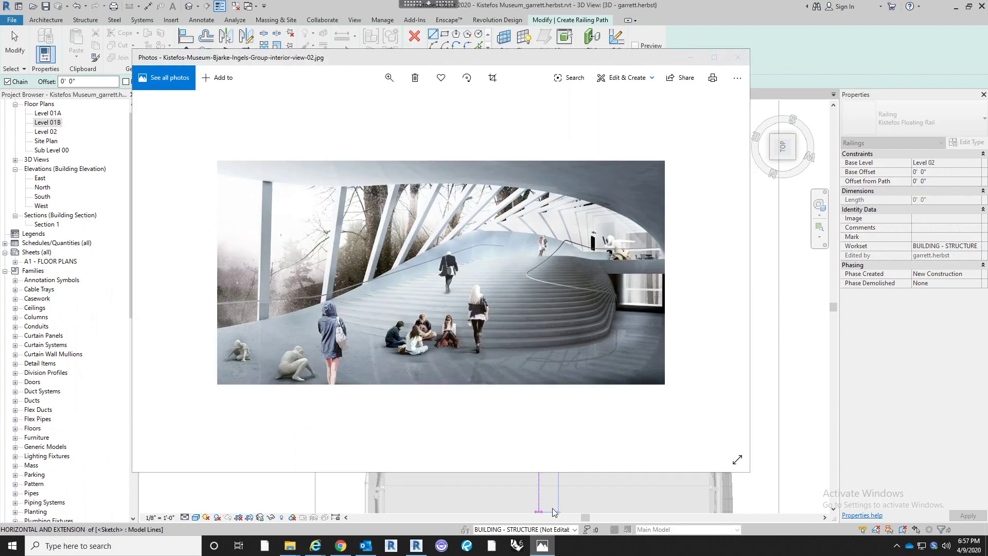
left_click(541, 545)
key("Escape")
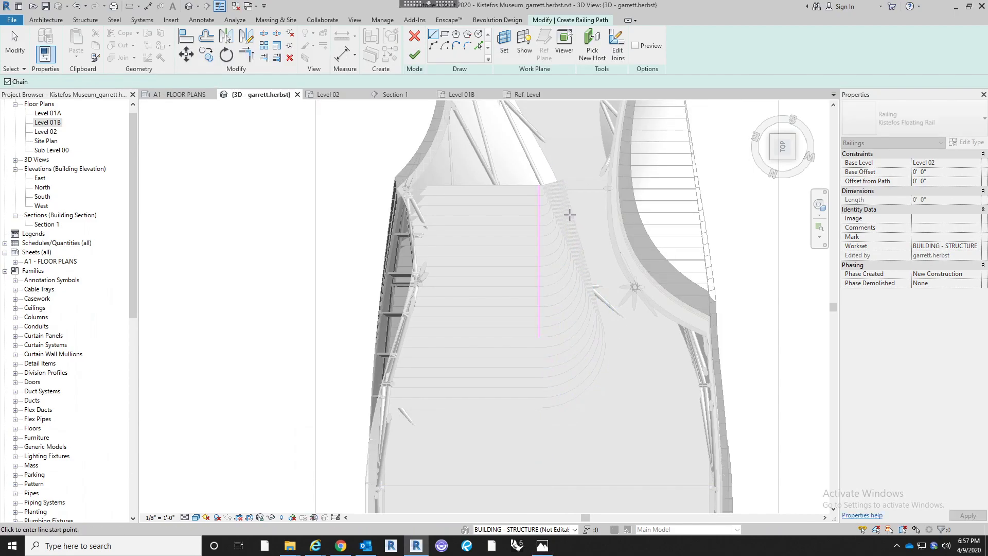
Sketch a slanted path line about 22'-10" long along the flared side, join it to the straight line with a fillet of about 4'-2" radius, and finish the railing
left_click(564, 180)
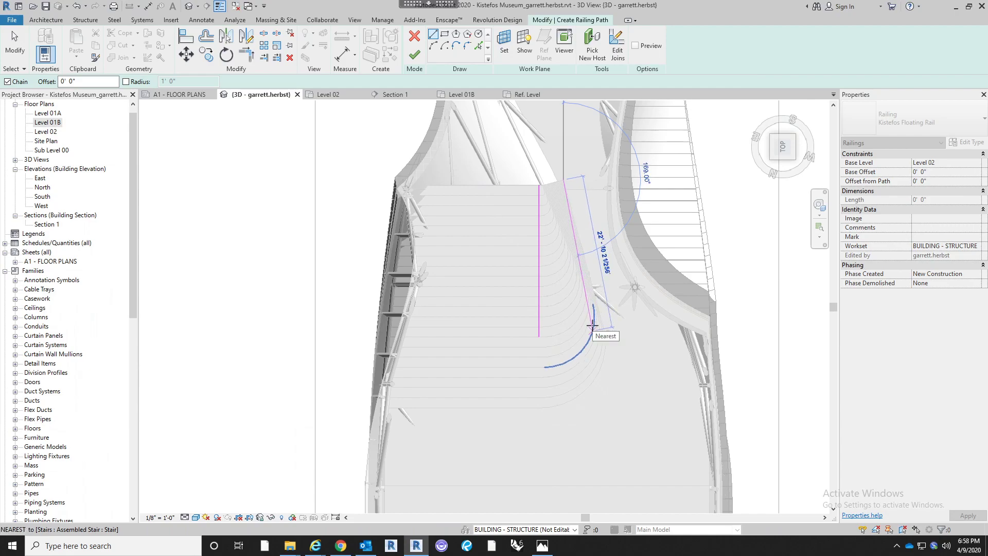
key("Escape")
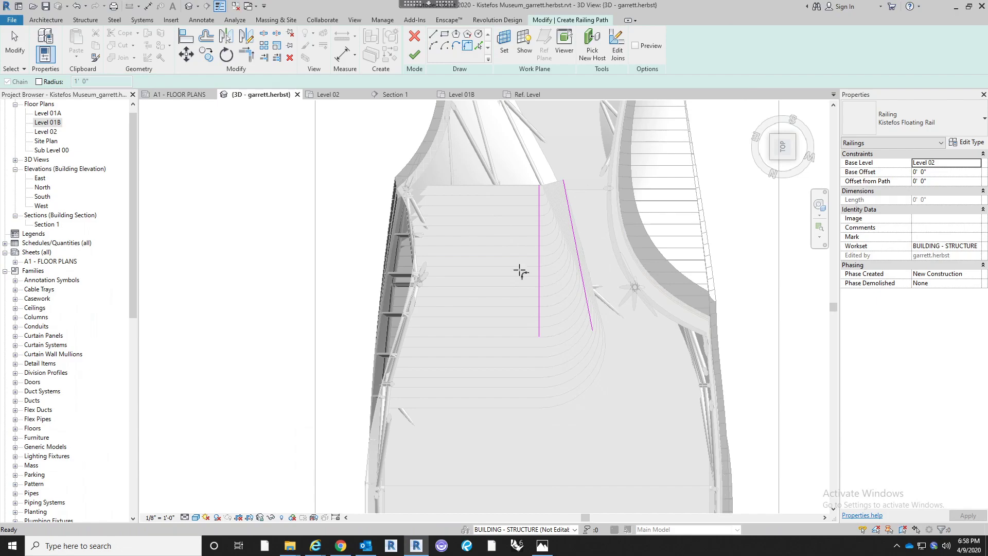
left_click(592, 324)
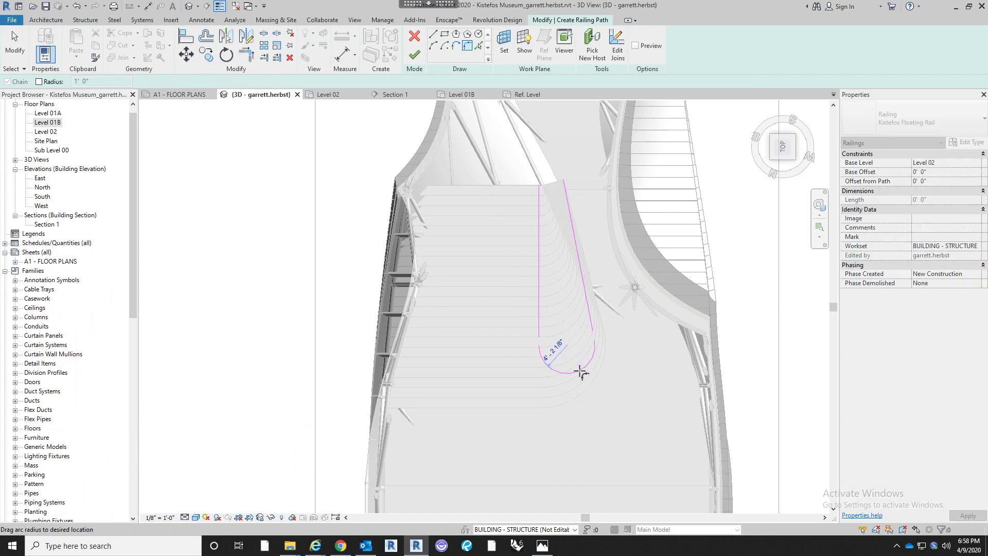
left_click(580, 371)
left_click(547, 549)
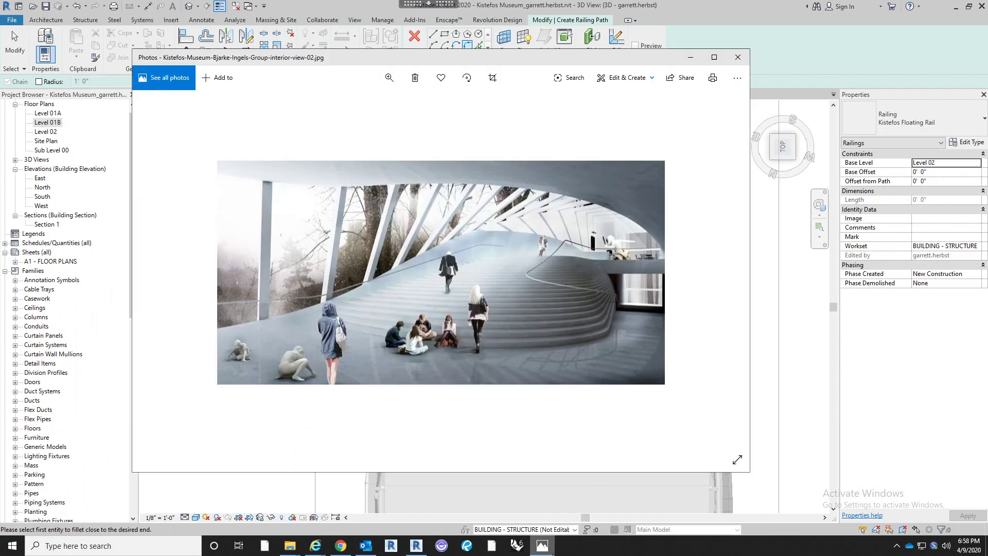
left_click(548, 548)
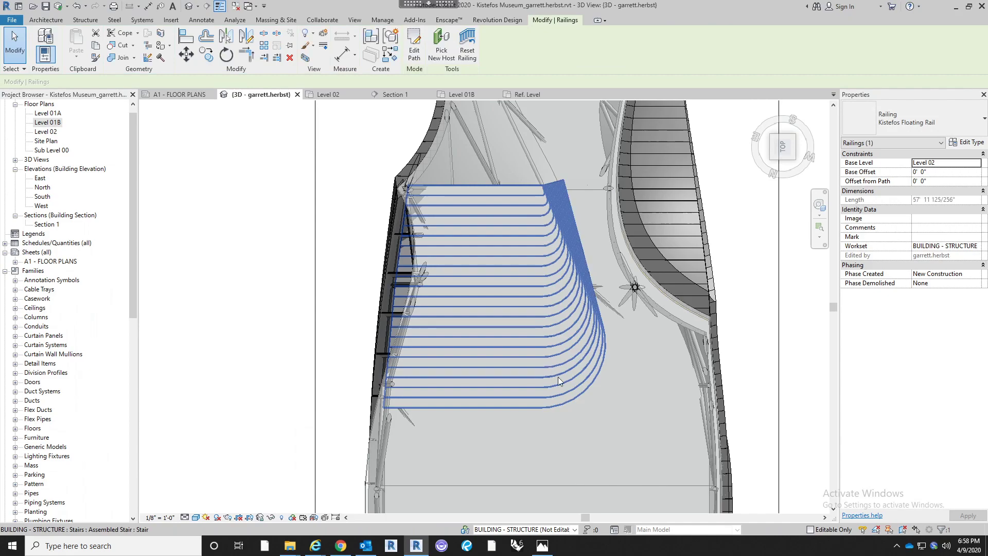
Examine the new railing over the stair in an angled 3D view and compare it with the interior reference photo
mouse_move(653, 442)
middle_mouse_down("shift")
mouse_move(631, 249)
mouse_move(569, 406)
mouse_move(547, 407)
mouse_move(557, 314)
mouse_move(547, 300)
mouse_move(553, 421)
middle_mouse_up("shift")
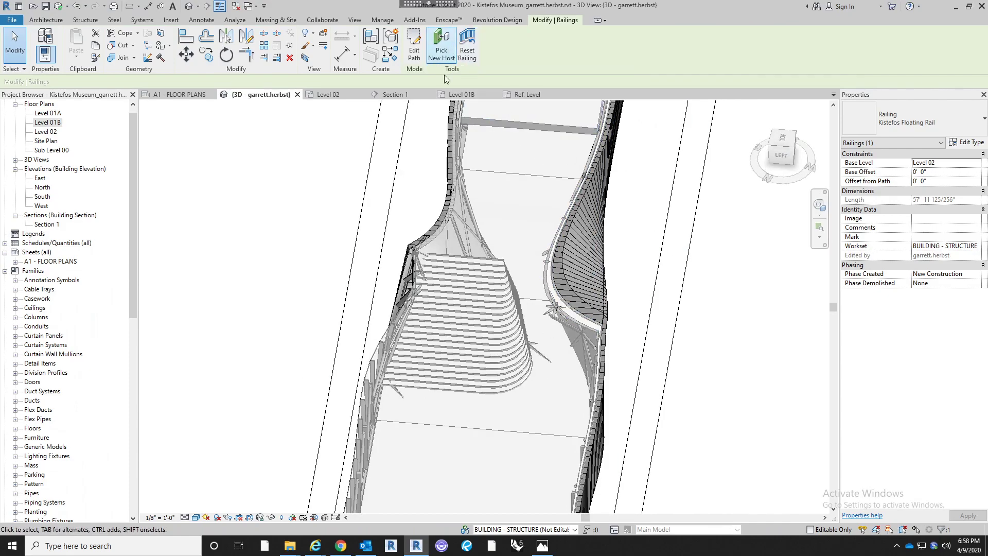
key("Escape")
middle_click_drag(529, 419, 545, 242, "shift")
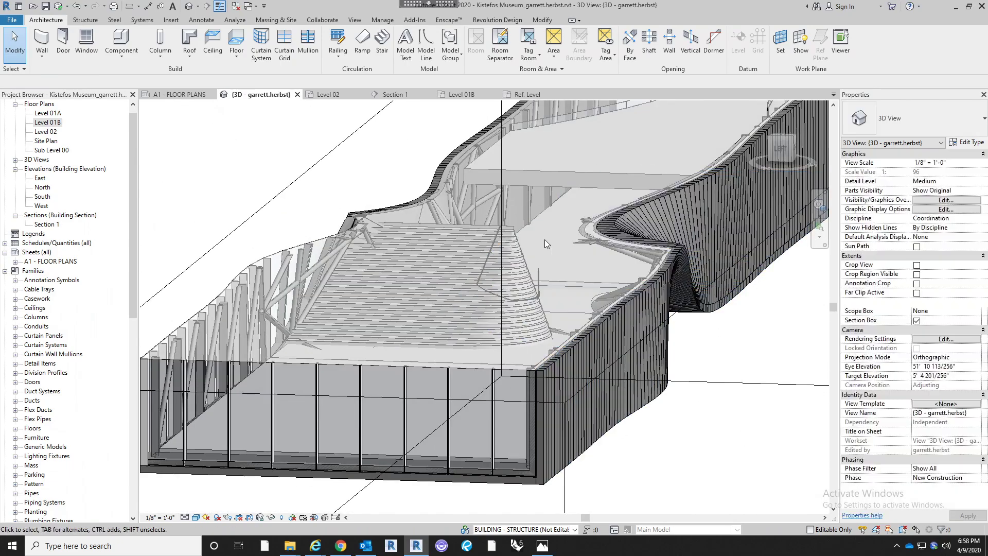
scroll(544, 240, "up", 3)
left_click(542, 545)
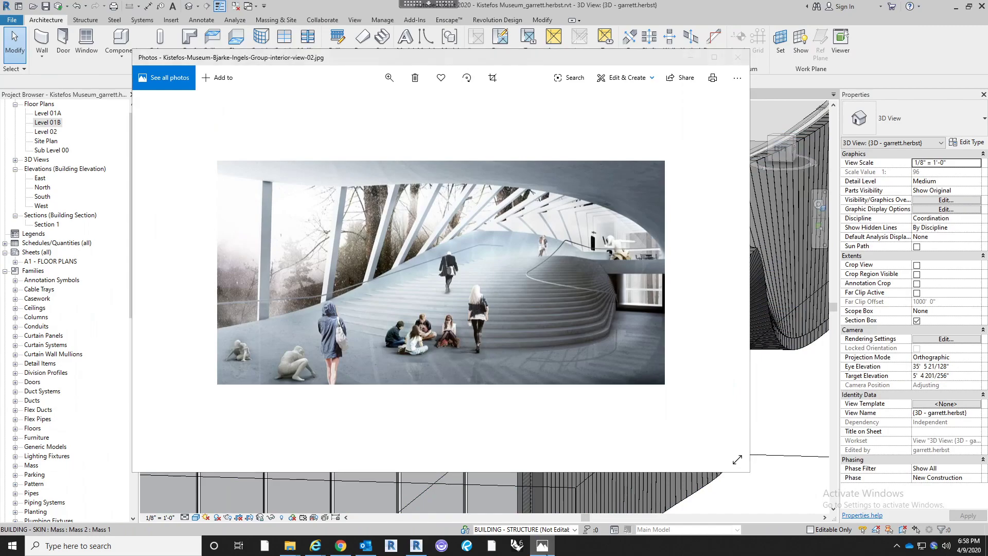
Compare the floating railing's position over the treads and flared side of the stair with the interior reference photo, using steeper 3D angles
left_click(542, 545)
scroll(549, 386, "up", 5)
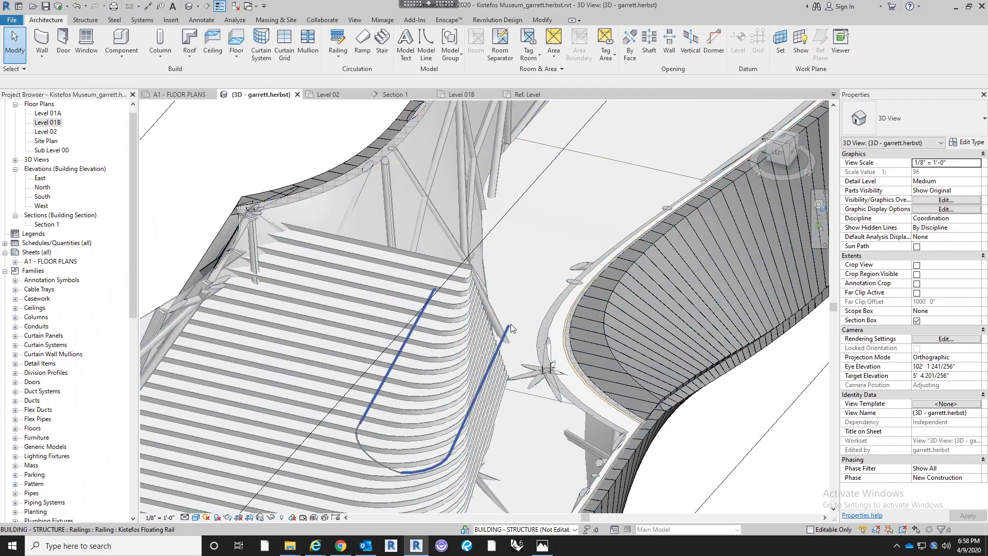
middle_click_drag(510, 324, 518, 350, "shift")
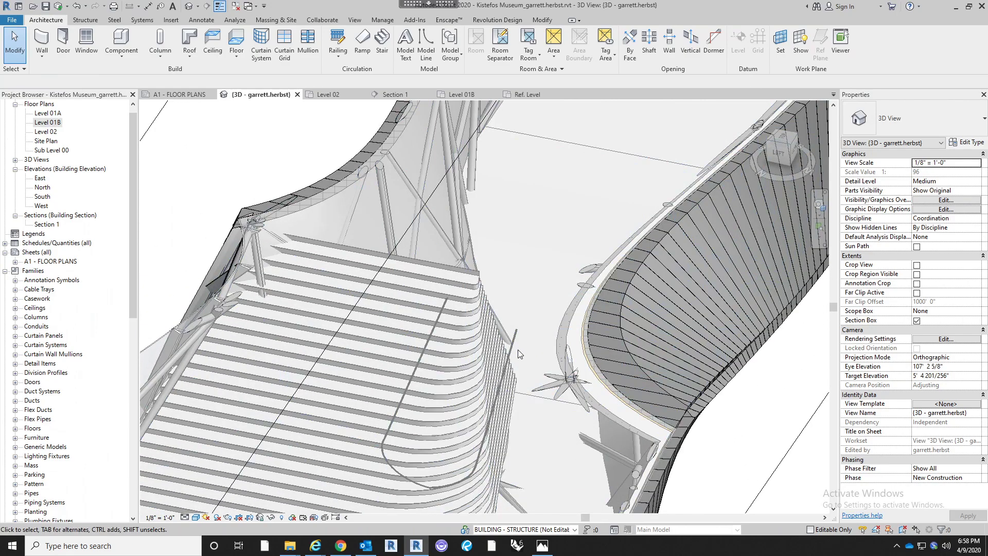
left_click(513, 338)
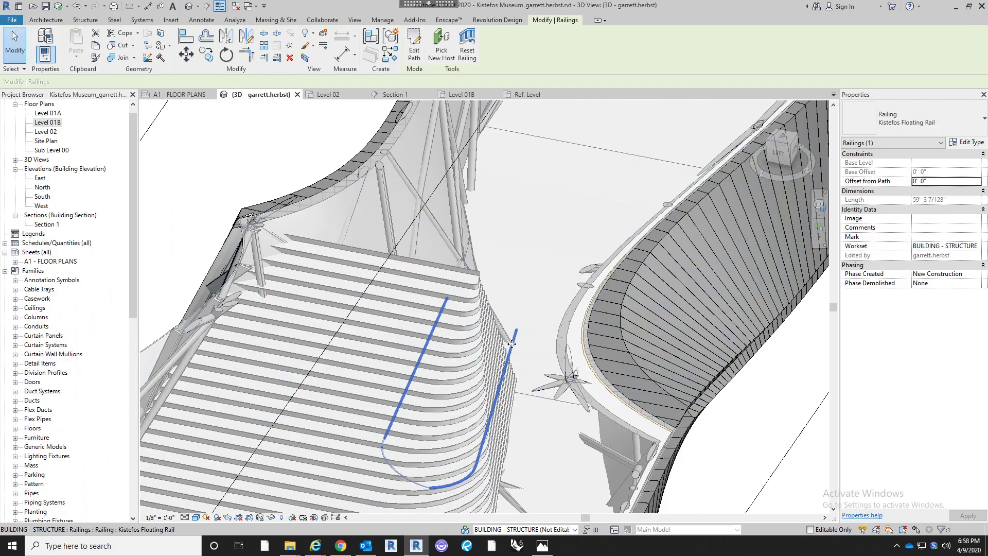
middle_click_drag(511, 344, 555, 412, "shift")
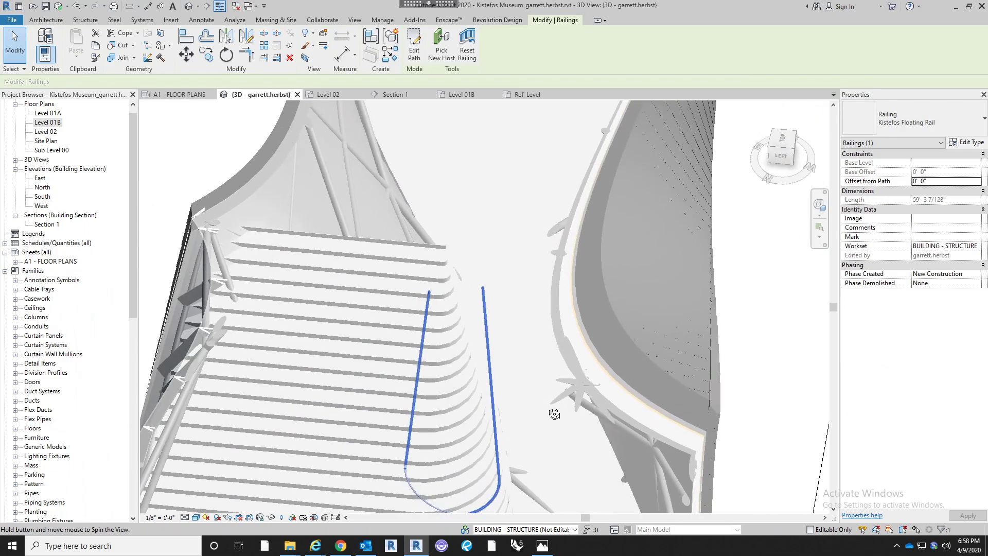
left_click(516, 354)
middle_click_drag(516, 355, 518, 226)
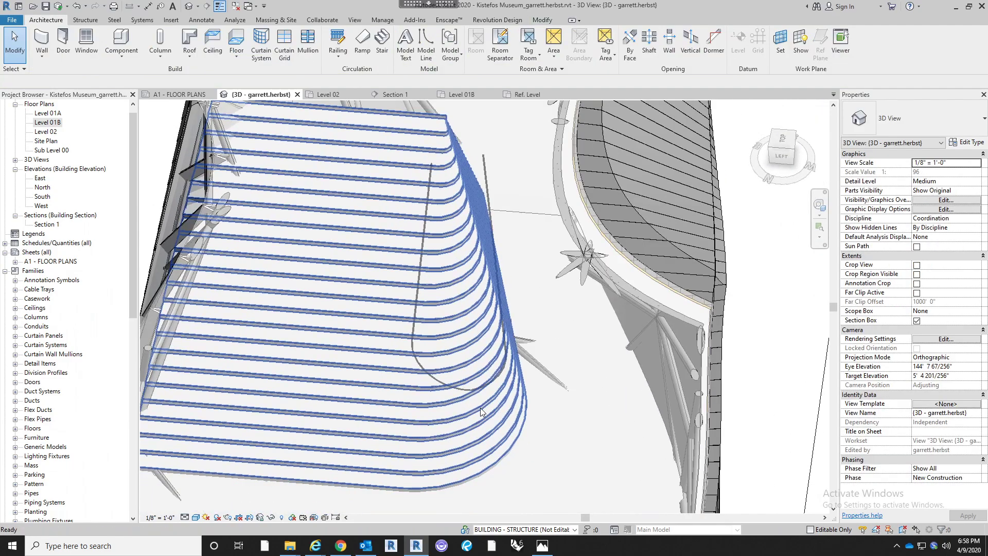
left_click(536, 549)
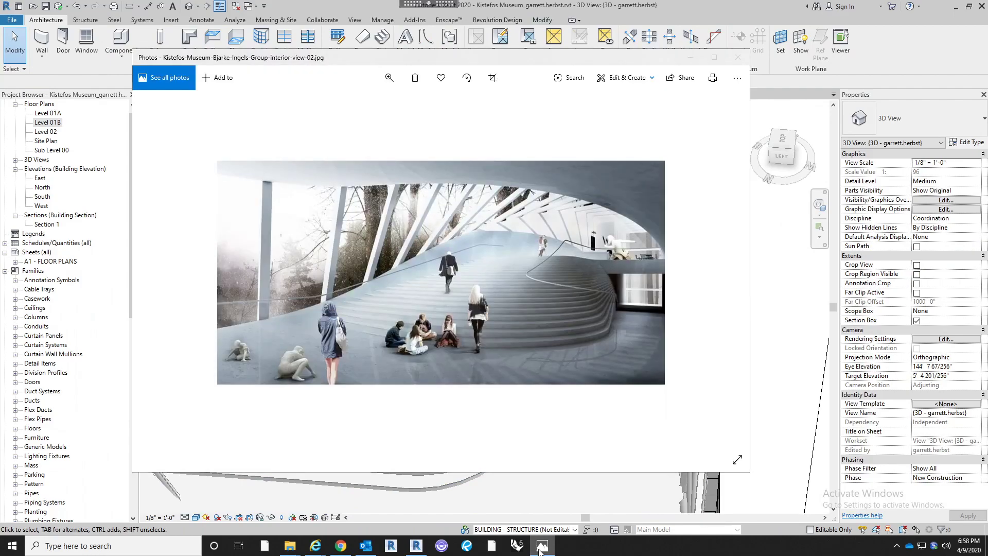
left_click(536, 549)
From the top view, inspect the slanted line in the existing railing's path sketch and finish the sketch without changes
left_click(488, 173)
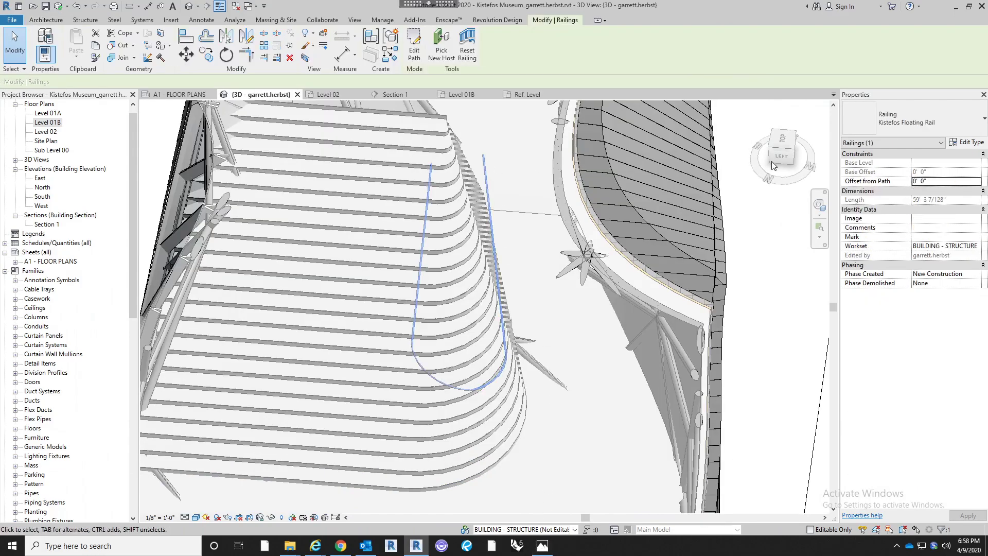
left_click(789, 141)
middle_click_drag(645, 244, 602, 436)
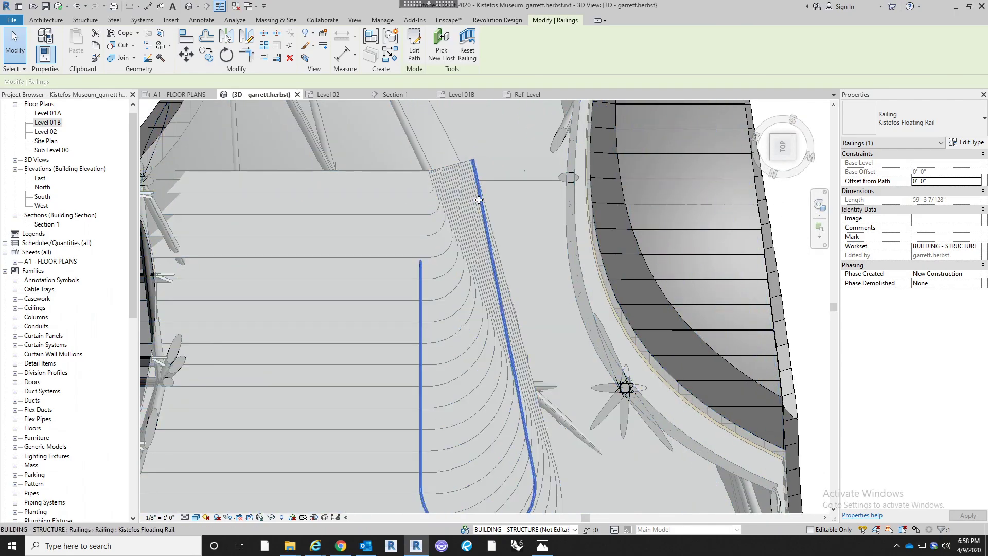
double_click(484, 216)
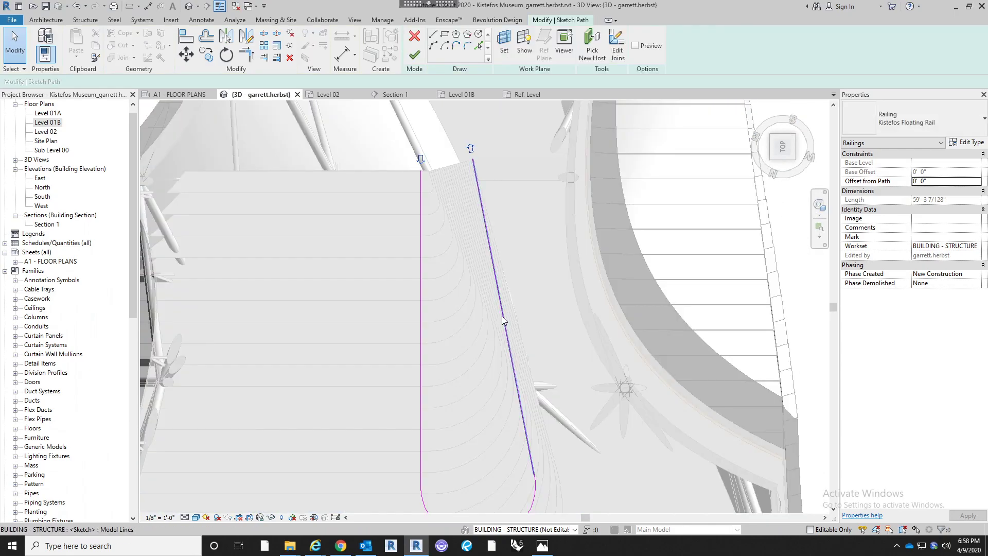
left_click(500, 316)
middle_click_drag(532, 234, 554, 390)
scroll(500, 218, "down", 2)
middle_click_drag(531, 300, 521, 218)
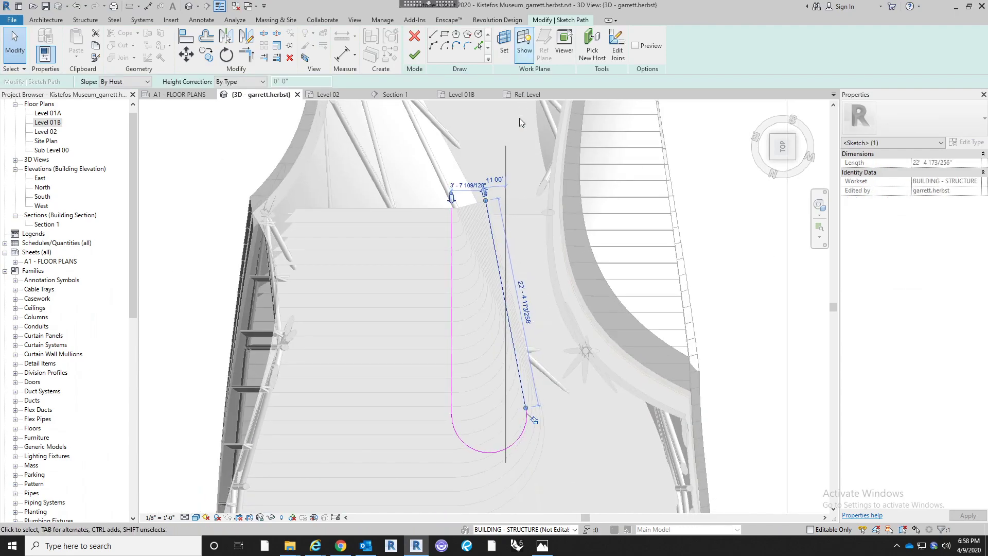
left_click(566, 235)
left_click(414, 54)
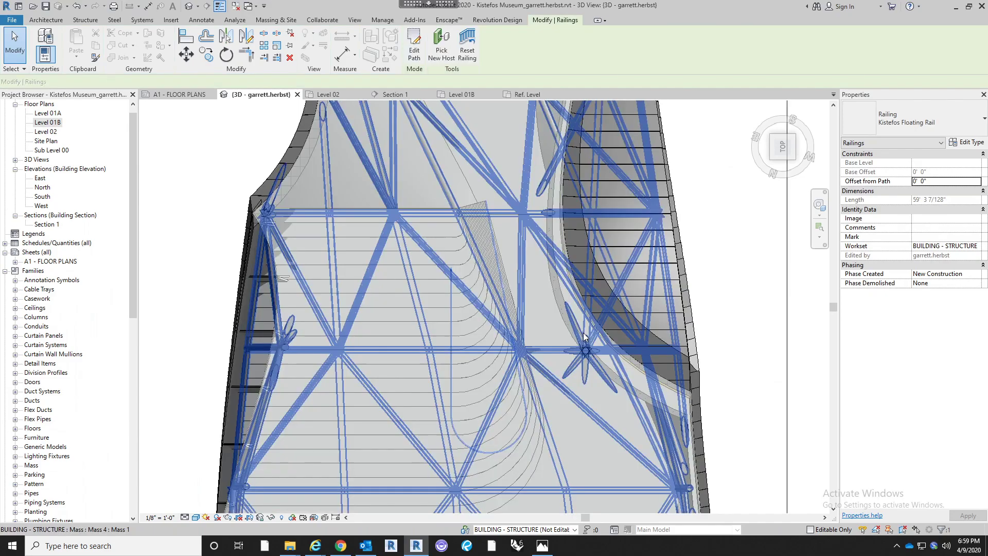
Try to move the top face of the section box in the 3D view upward, and undo that change
middle_click_drag(577, 381, 728, 346, "shift")
left_click(728, 346)
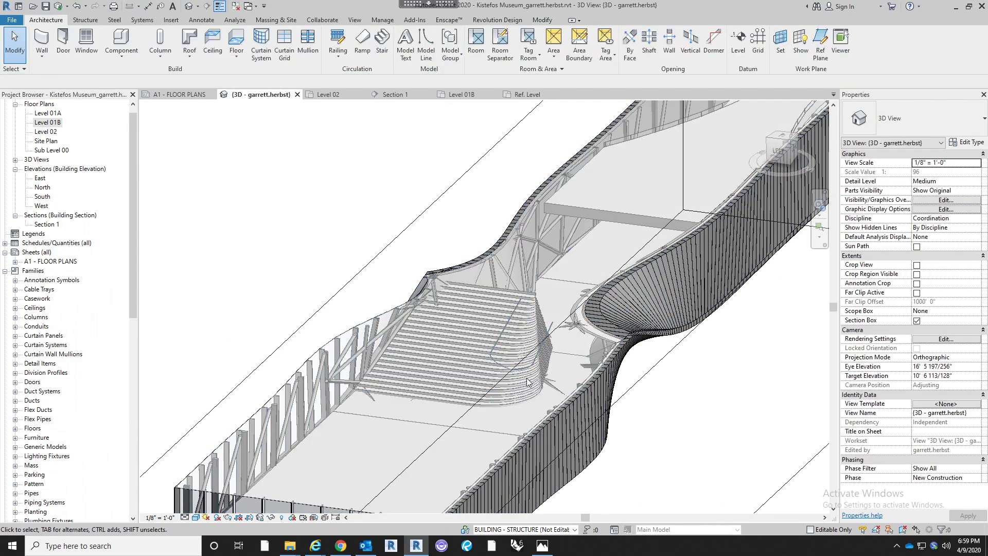
middle_click_drag(530, 400, 661, 375, "shift")
left_click(650, 266)
left_click_drag(452, 276, 455, 264)
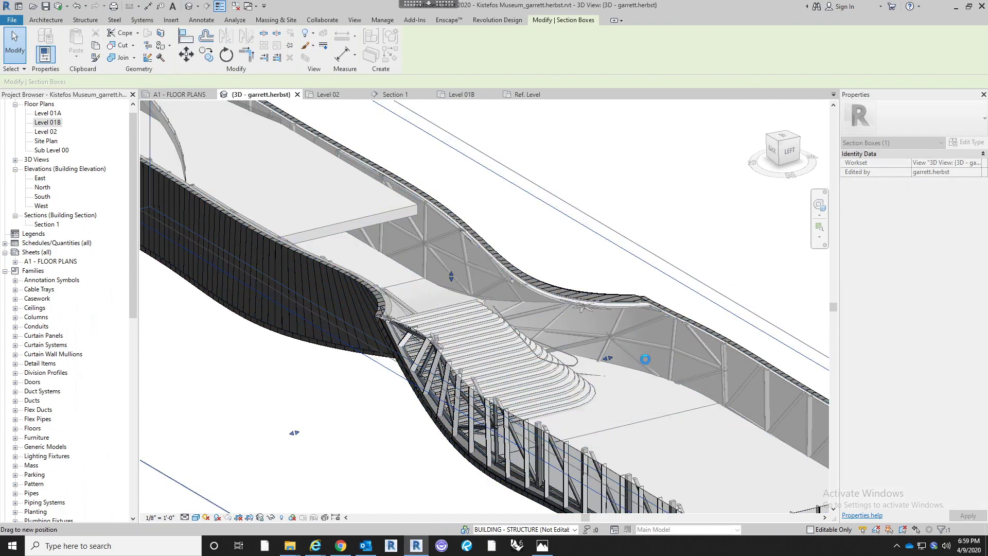
middle_click_drag(674, 351, 696, 287, "shift")
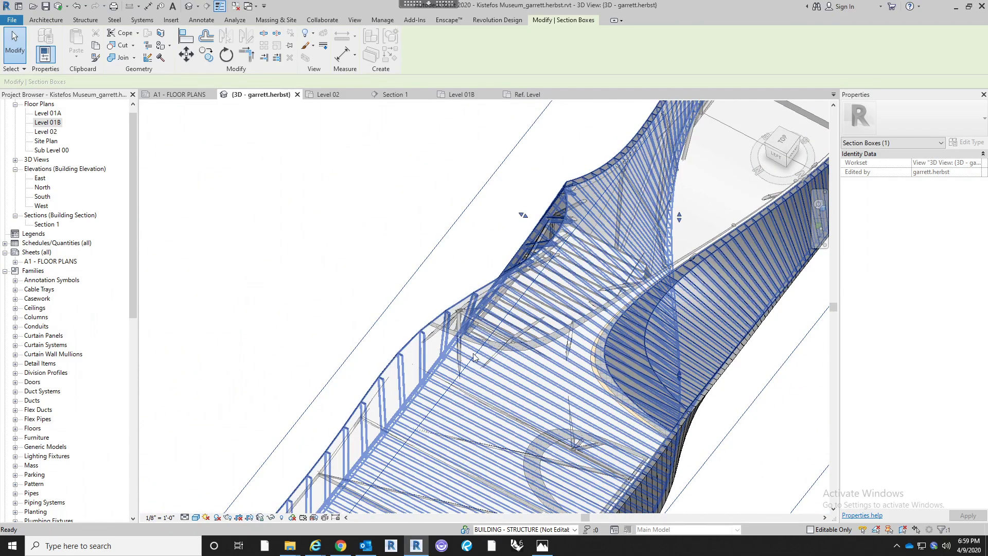
key("ctrl+z")
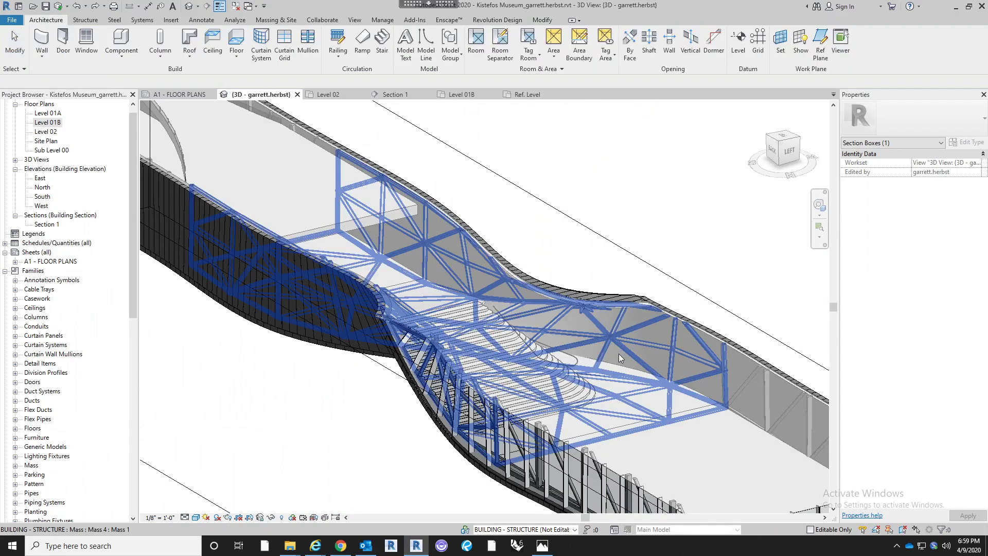
Consult the interior photo, show the model from the top, and begin a second railing path sketch with the Start-End-Radius Arc tool
middle_click_drag(667, 435, 518, 456, "shift")
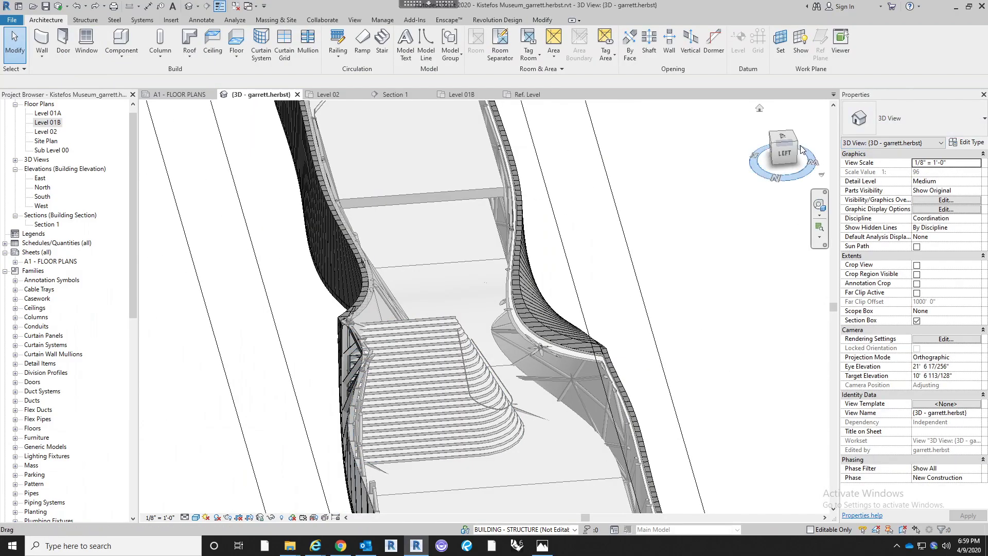
left_click(548, 545)
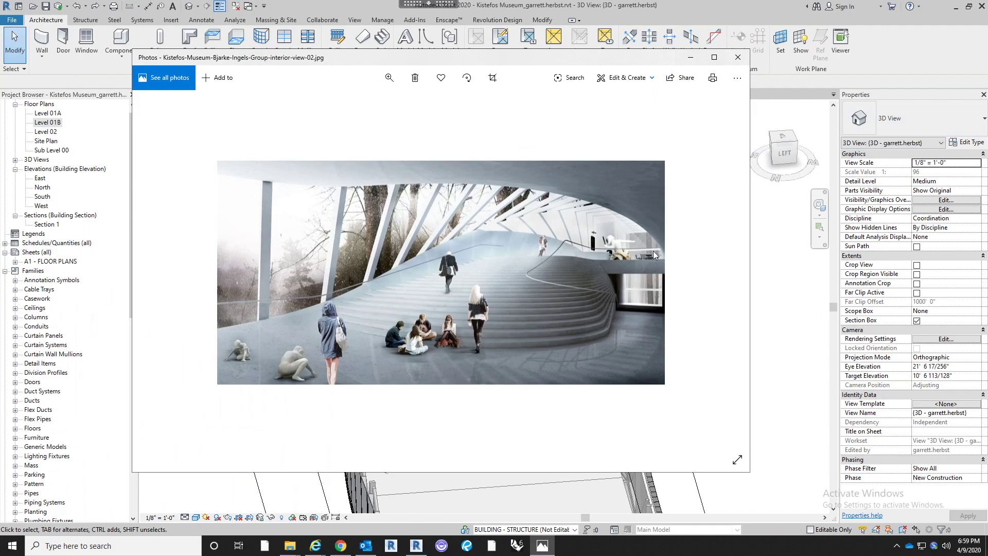
left_click(797, 300)
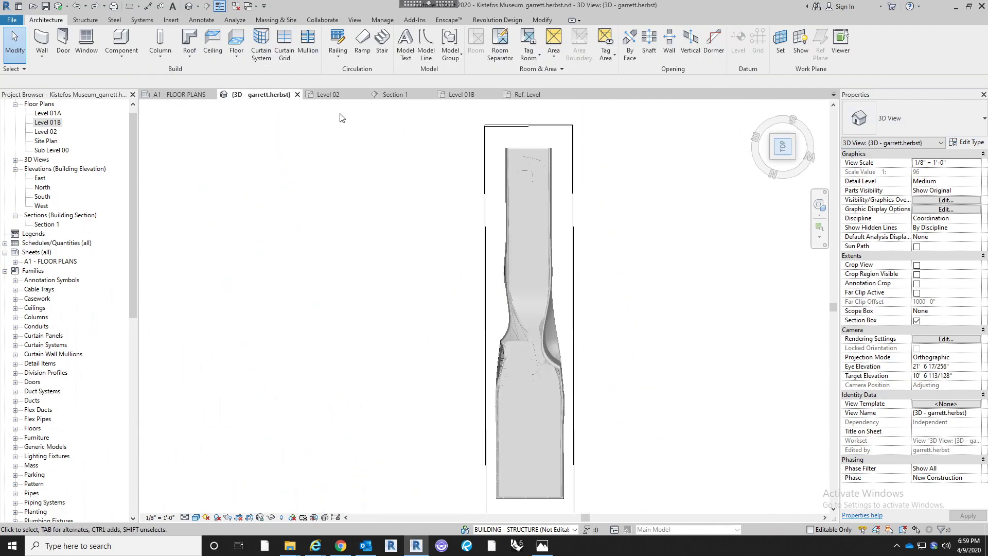
left_click(338, 39)
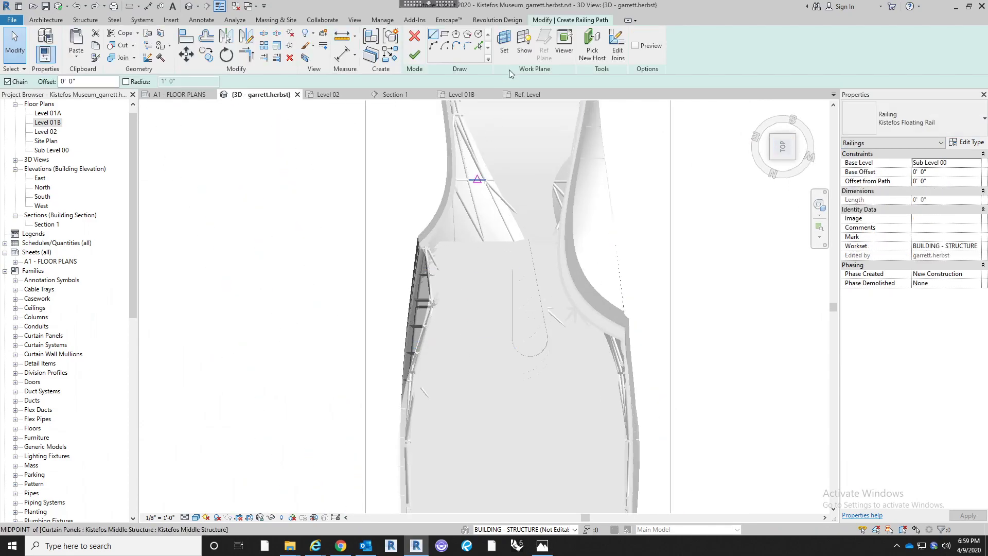
left_click(450, 242)
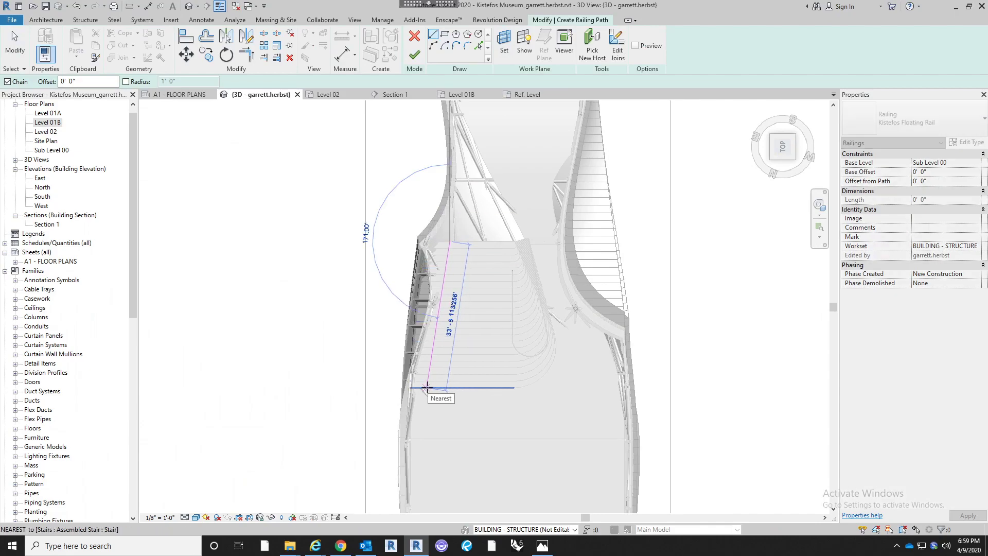
left_click(433, 47)
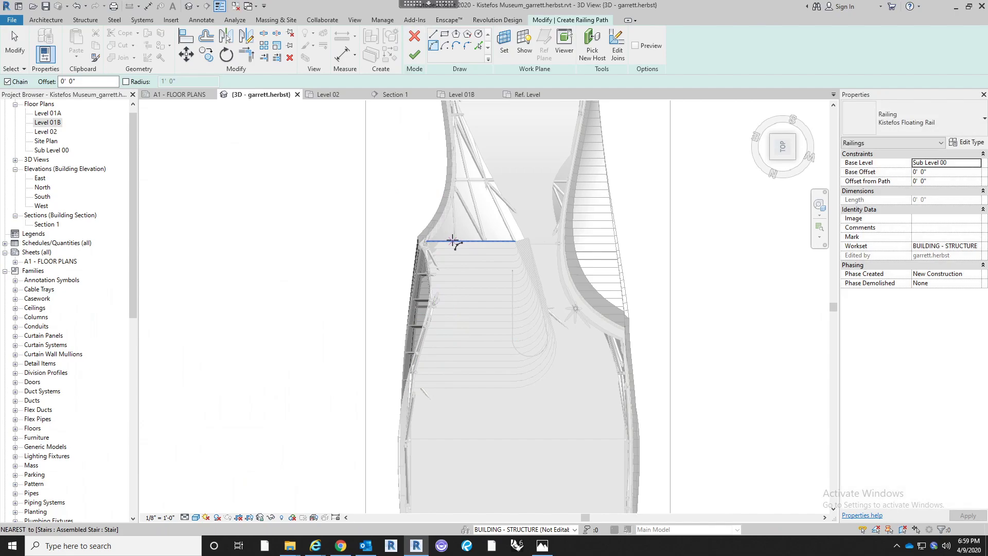
Try an arc path spanning about 33'-5" from the uppermost to the lowest riser on the side opposite the first railing, and undo it
left_click(430, 387)
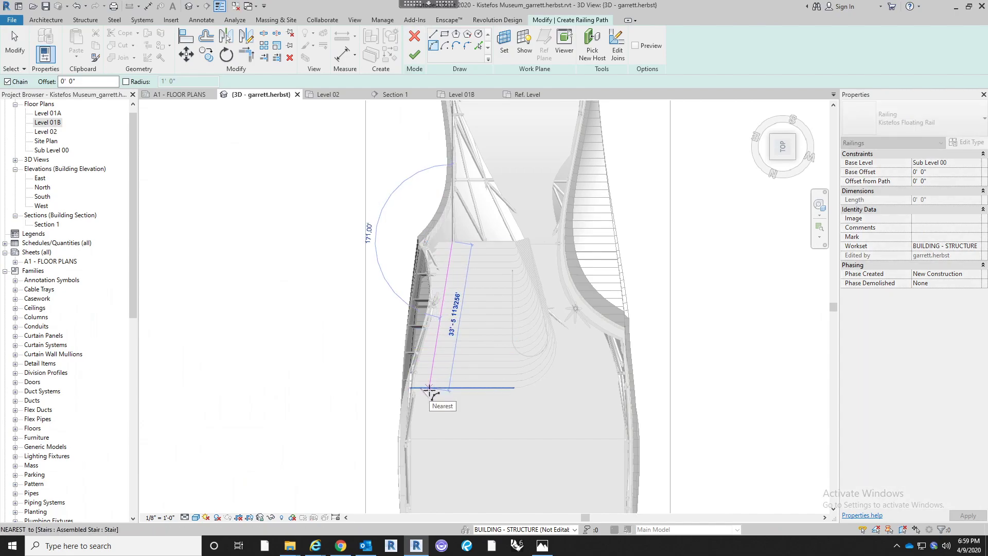
left_click(443, 328)
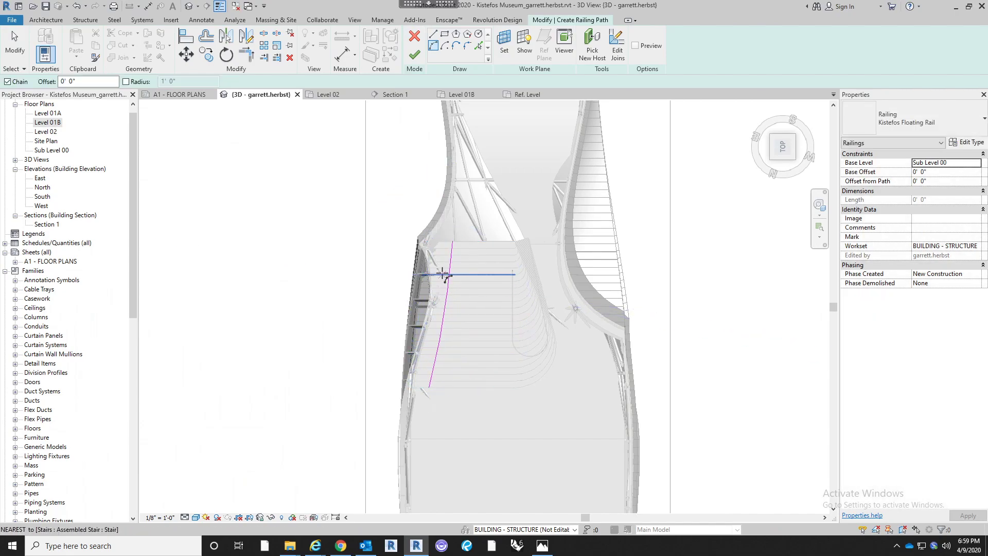
scroll(448, 257, "up", 3)
key("Escape")
key("ctrl+z")
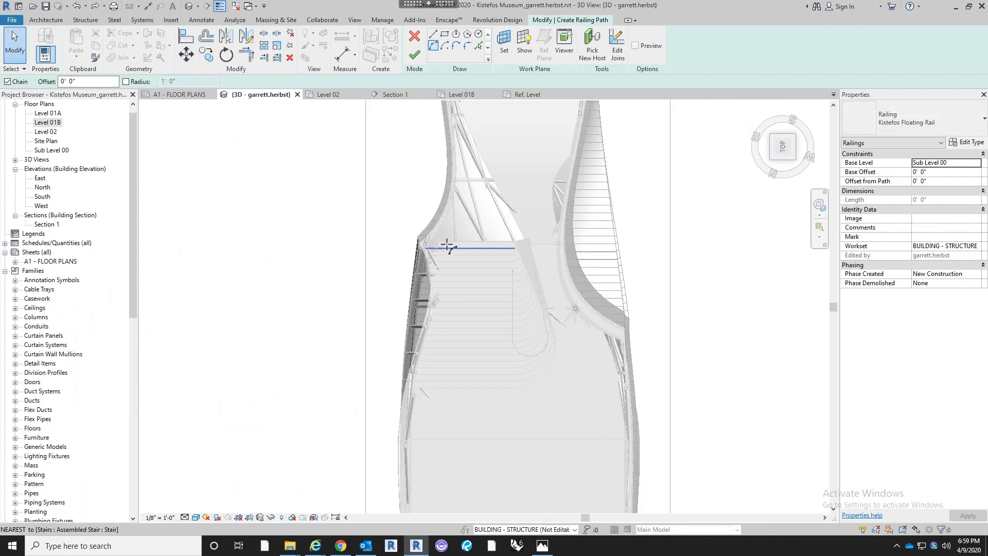
Sketch an arc path about 33'-4" long down the stair's side opposite the first railing, finish it, and set the base level to Level 02
left_click(433, 390)
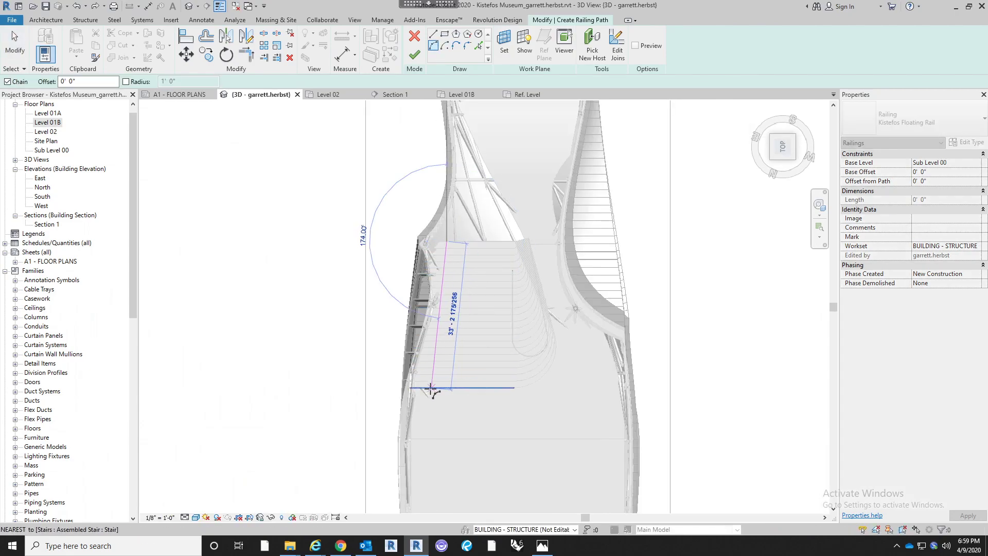
left_click(441, 342)
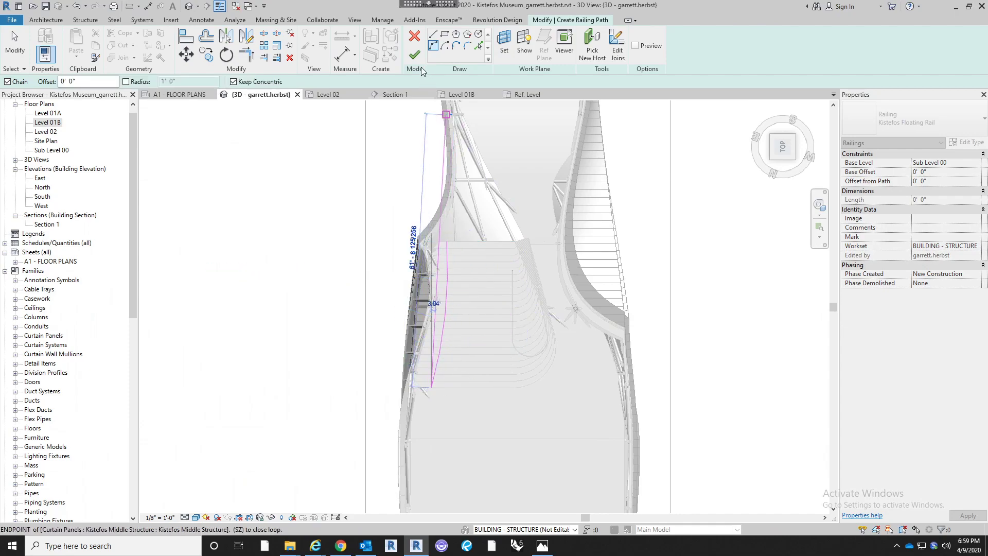
left_click(415, 55)
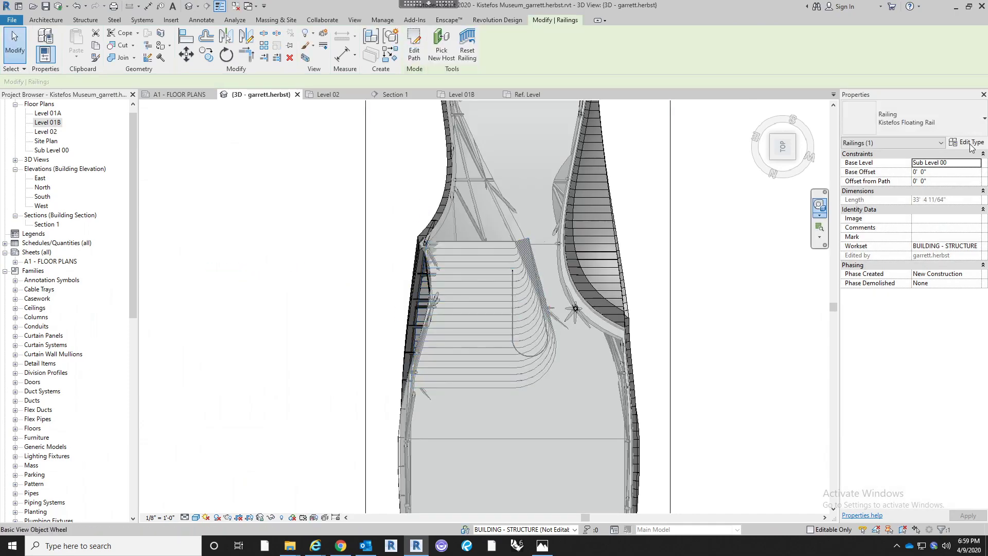
left_click(977, 164)
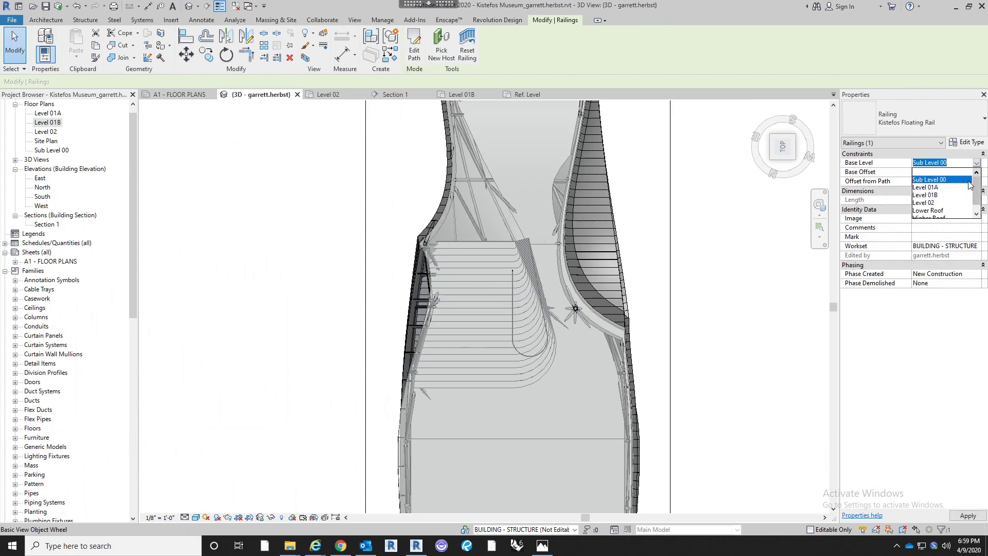
left_click(937, 203)
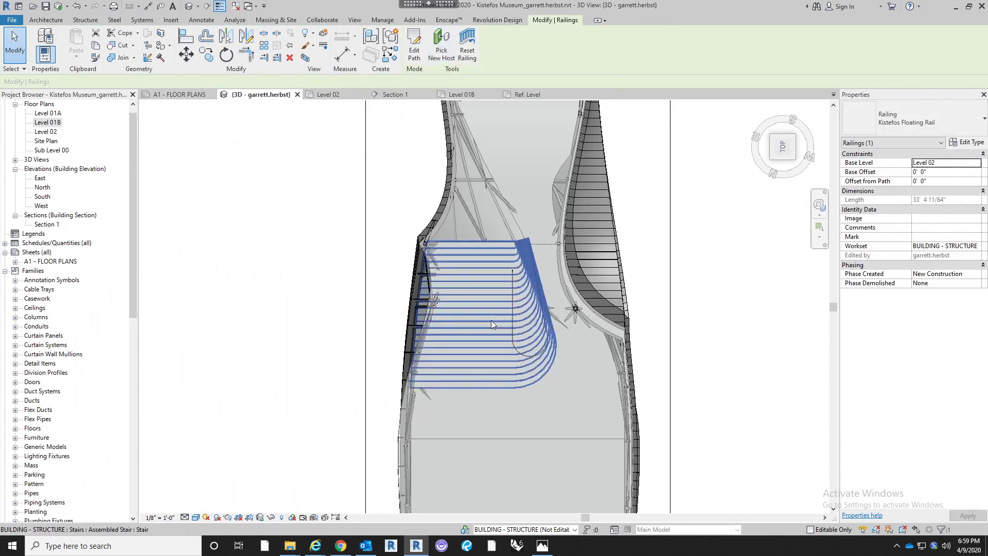
Examine both floating railings over the stair from several angled 3D views
key("Escape")
middle_click_drag(517, 441, 453, 412, "shift")
scroll(509, 395, "down", 1)
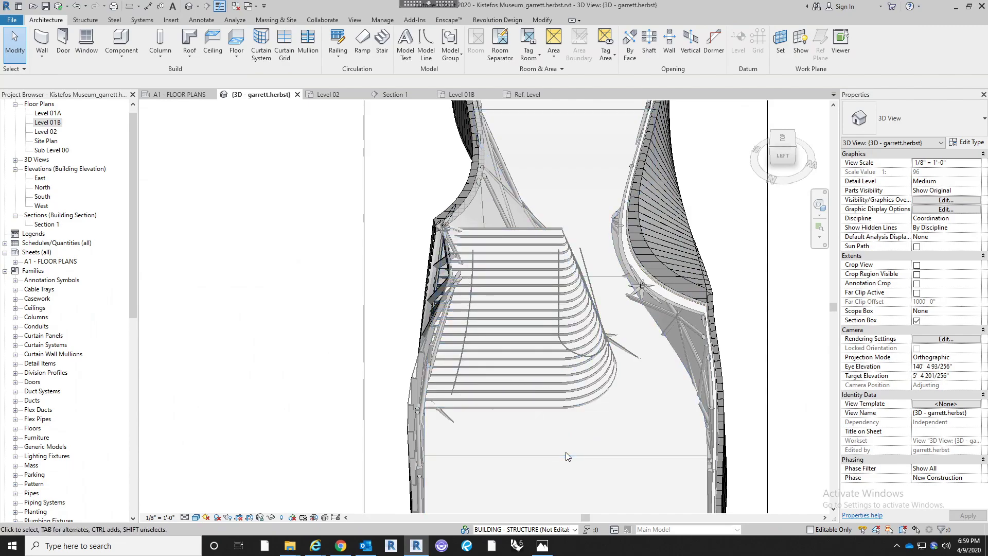
middle_click_drag(631, 453, 391, 411, "shift")
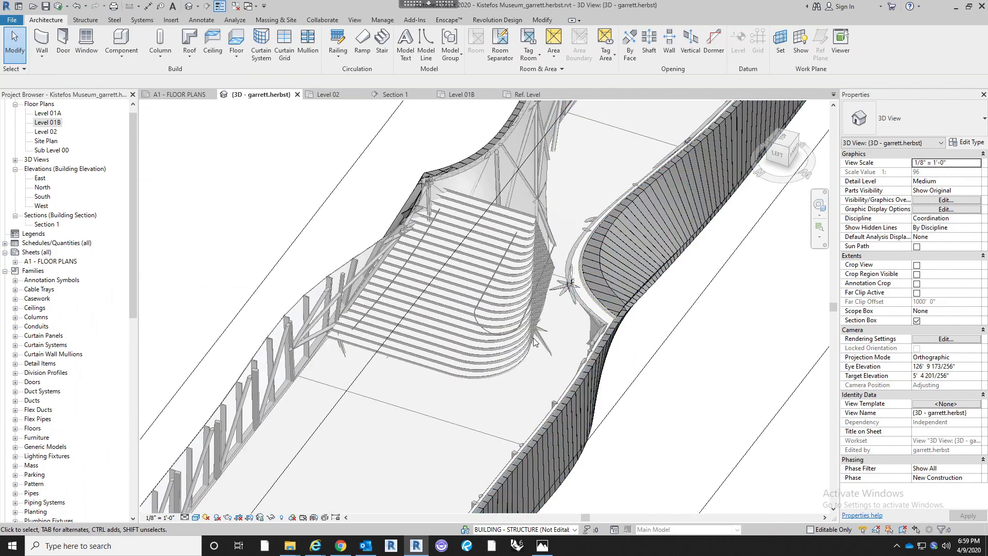
scroll(521, 341, "up", 2)
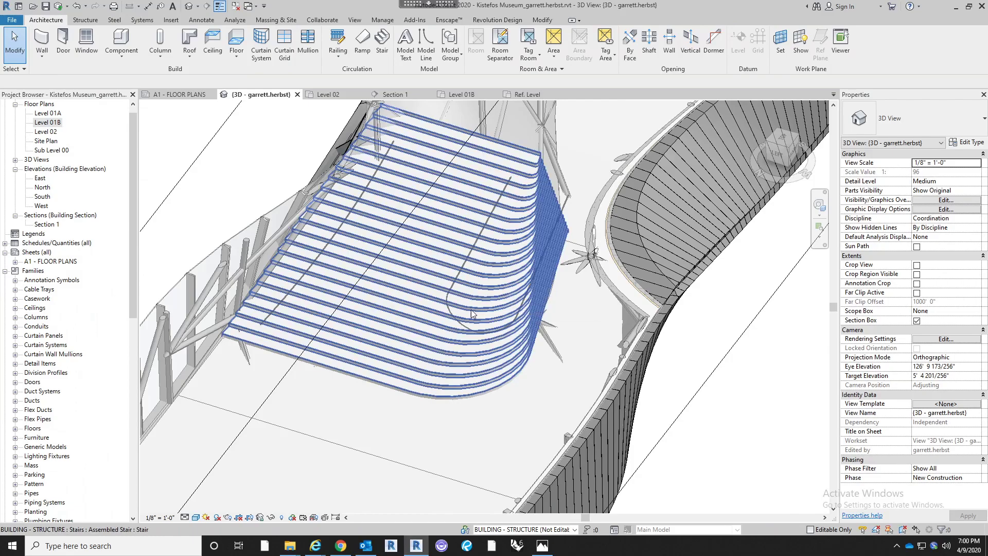
middle_click_drag(449, 435, 396, 280, "shift")
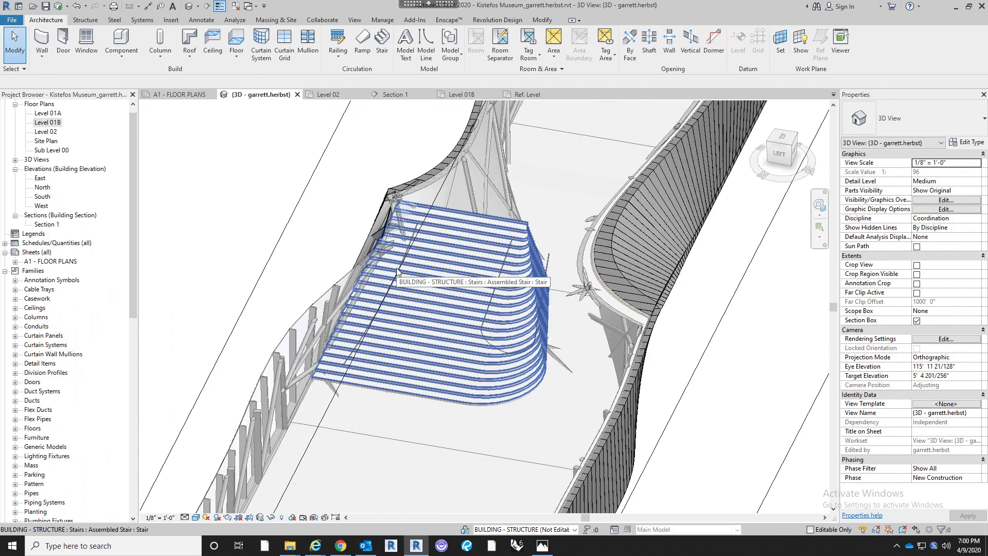
middle_click_drag(445, 372, 429, 392)
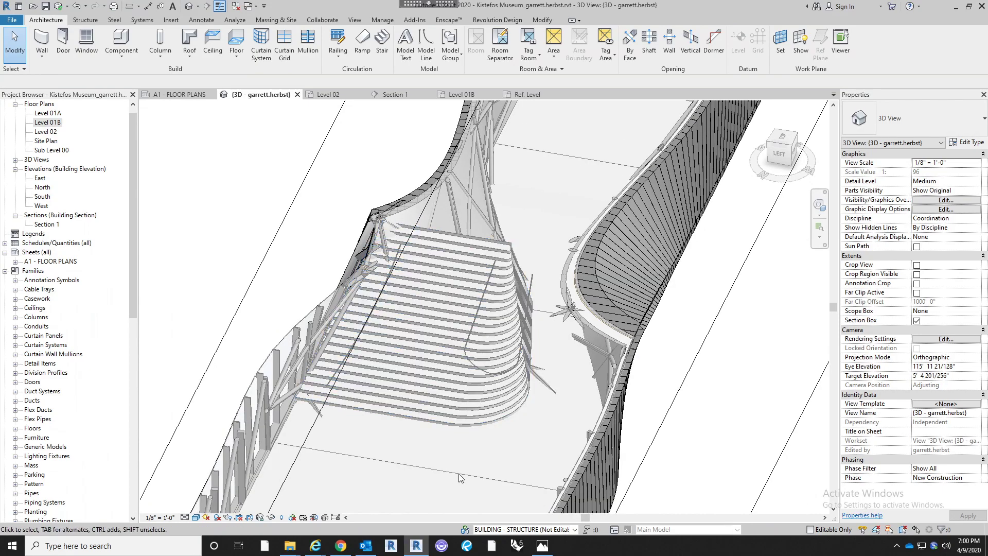
middle_click_drag(514, 236, 406, 301, "shift")
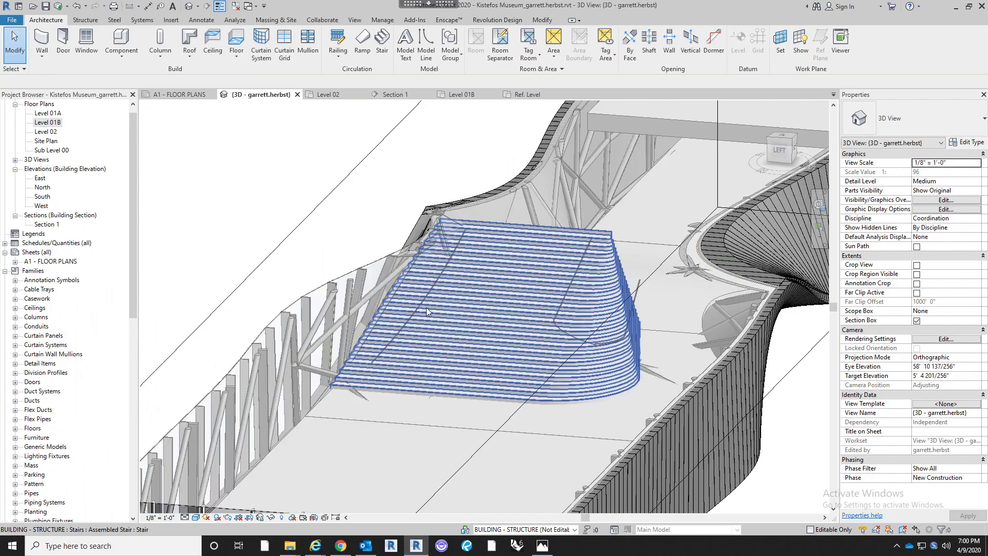
Raise the section box's top face above the roof of the museum's wide end and adjust its height
middle_click_drag(621, 372, 522, 329, "shift")
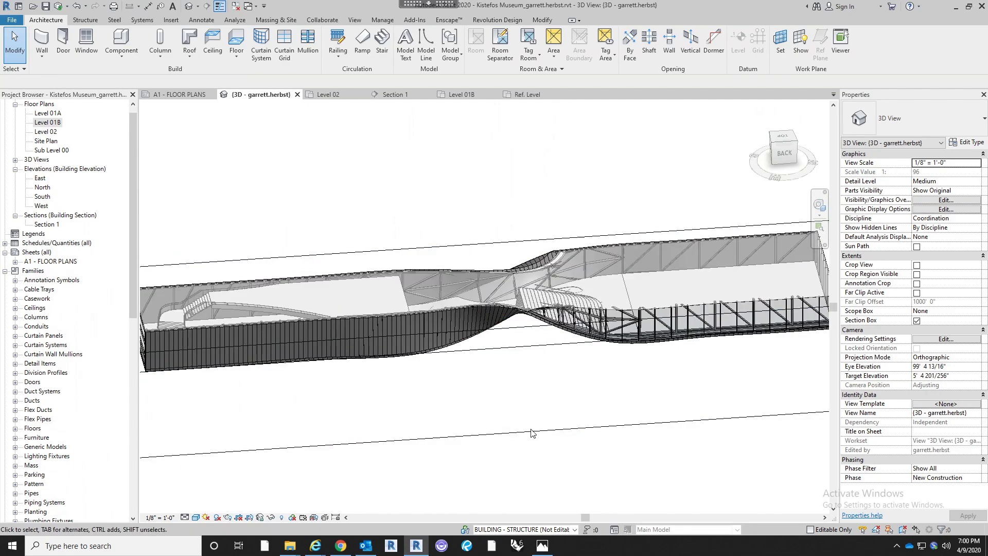
left_click(531, 432)
left_click_drag(494, 286, 494, 280)
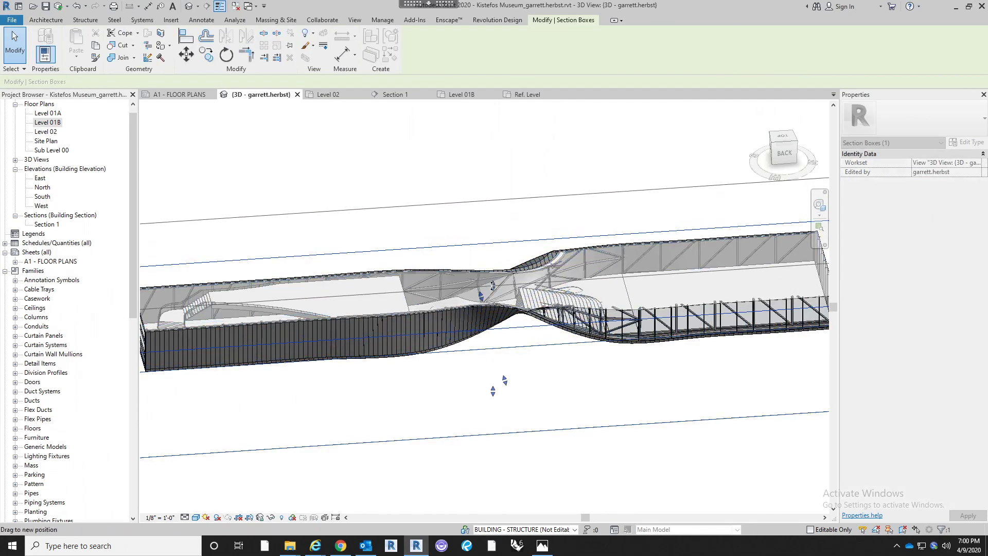
middle_click_drag(416, 290, 533, 261, "shift")
left_click_drag(495, 240, 502, 268)
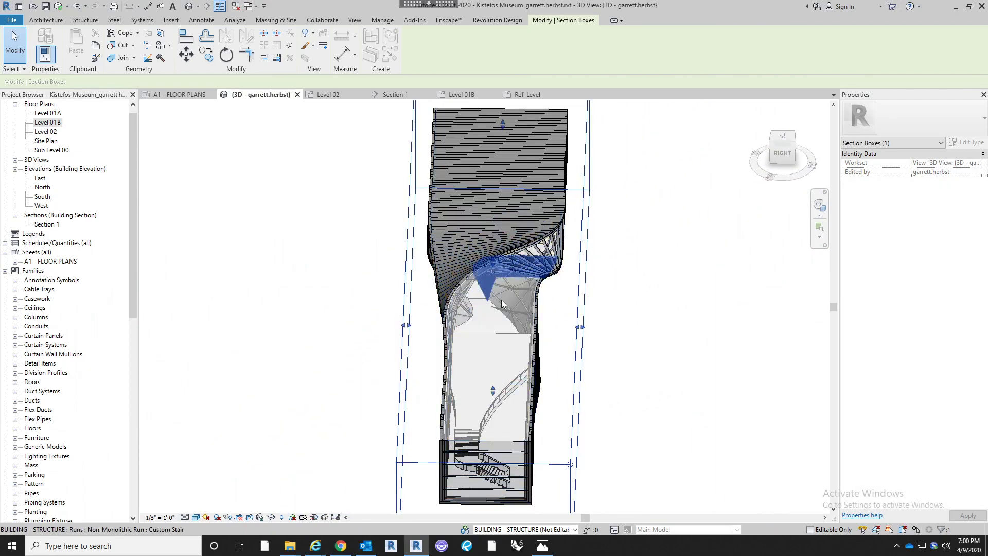
scroll(502, 309, "up", 4)
left_click_drag(481, 190, 482, 200)
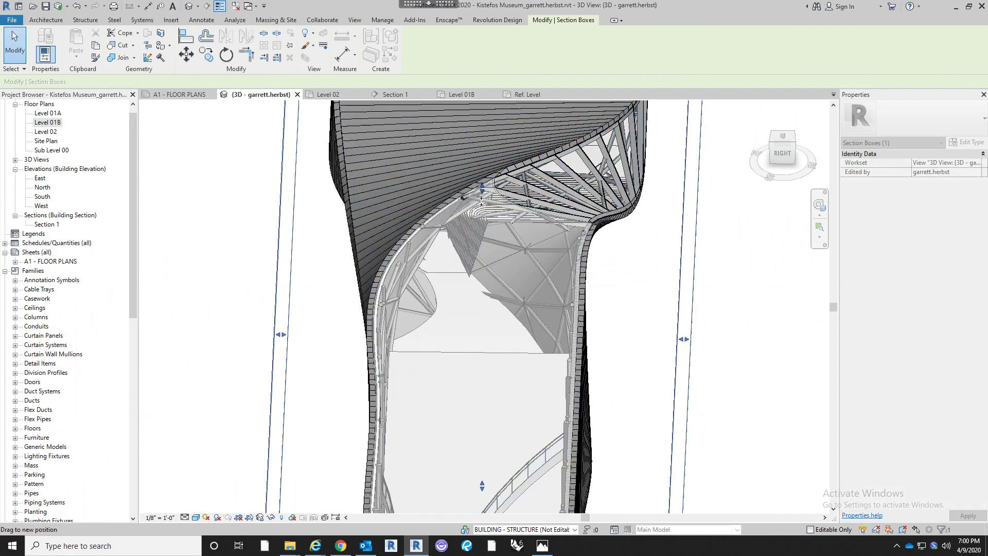
Lower the section box's top face to cut away the roof over the museum's wide end
middle_click_drag(619, 290, 626, 235, "shift")
left_click(626, 236)
scroll(458, 249, "up", 4)
middle_click_drag(458, 249, 626, 314, "shift")
scroll(627, 314, "down", 2)
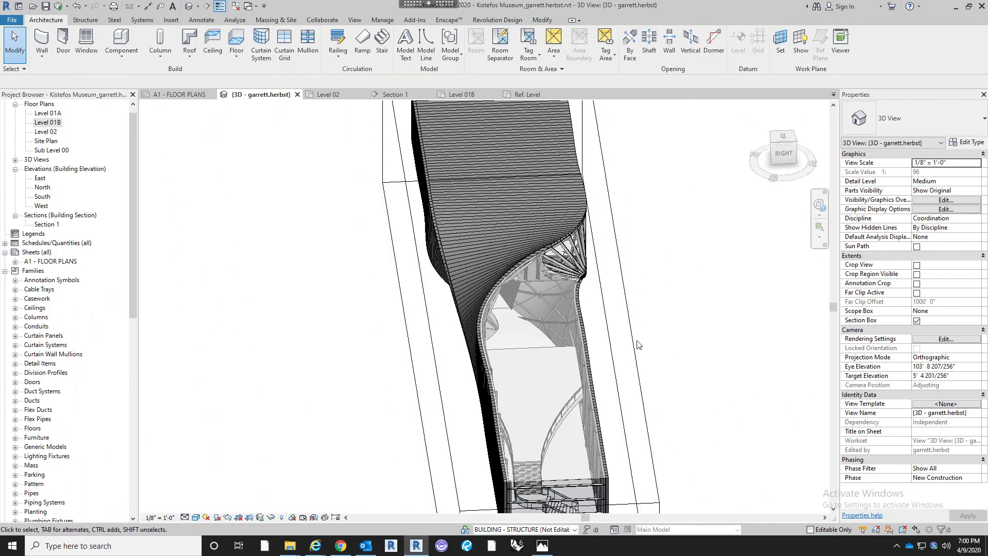
middle_click_drag(634, 352, 653, 419, "shift")
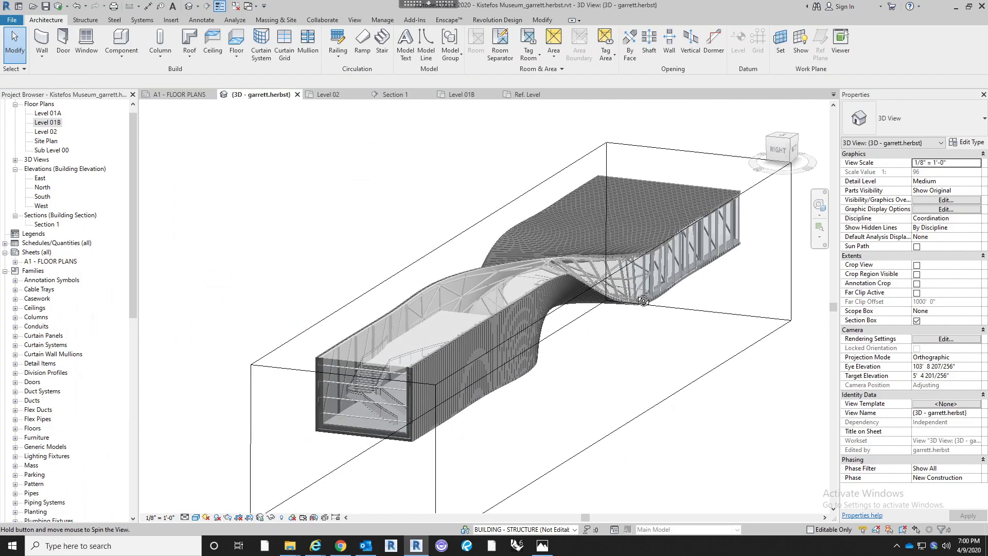
left_click(651, 410)
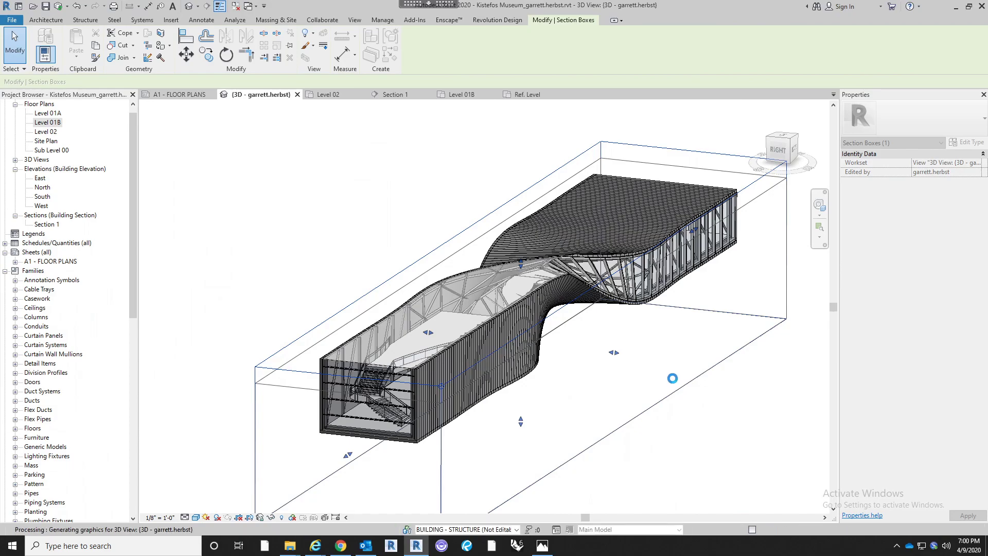
middle_click_drag(669, 387, 682, 379, "shift")
middle_click_drag(672, 369, 595, 425, "shift")
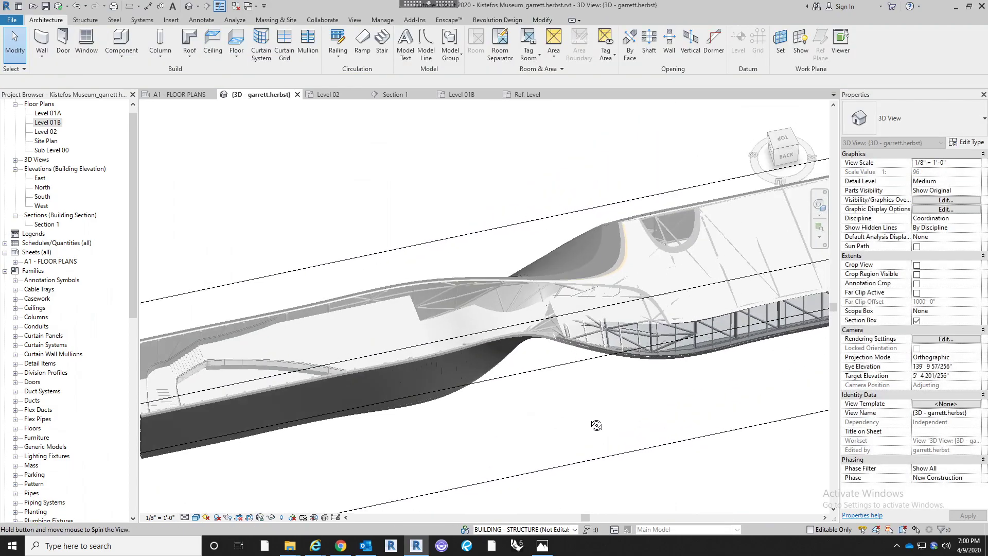
Edit the Level 02 floor boundary and sketch two arcs, radii about 59'-5" and 60'-2", from the stair's uppermost riser to the floor's near corner
left_click(417, 311)
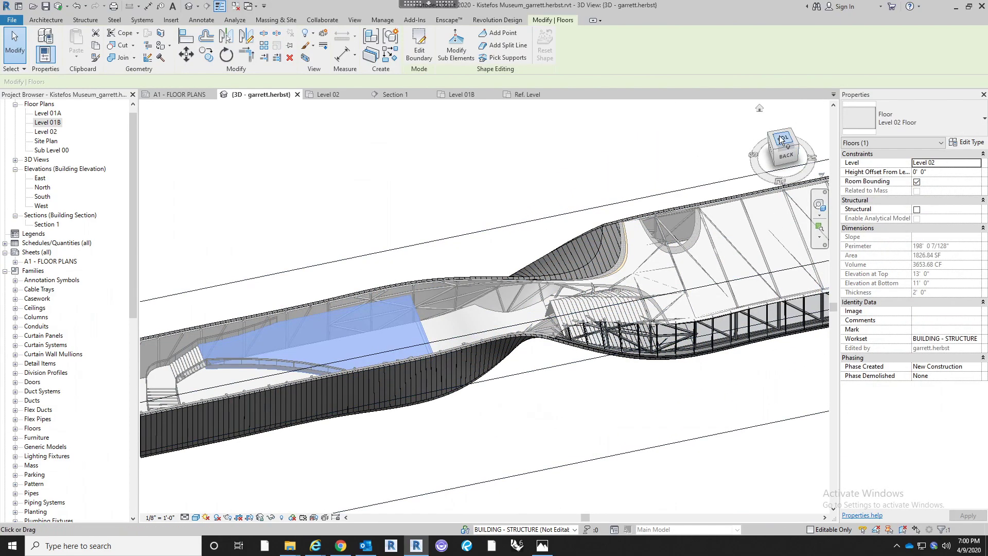
left_click(782, 139)
middle_click_drag(634, 266, 523, 272)
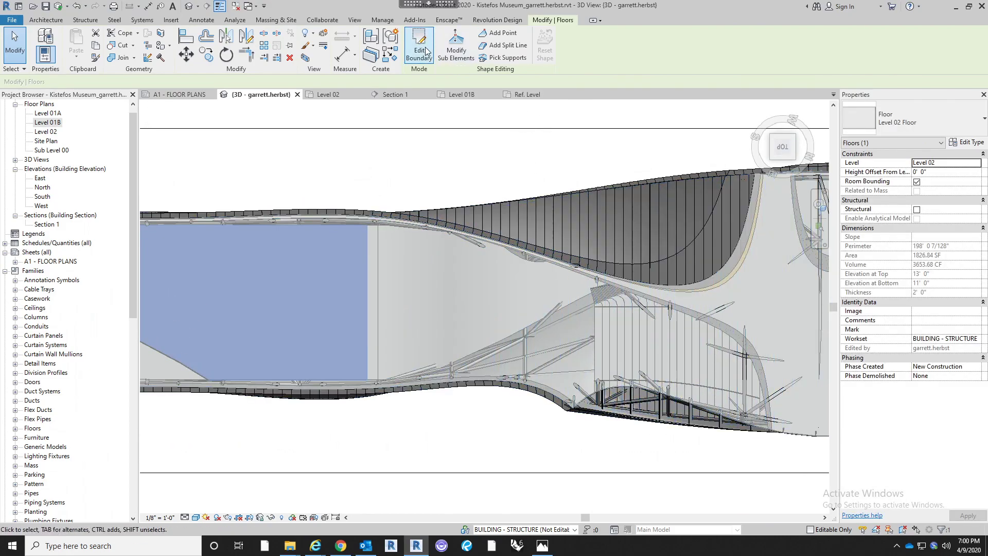
left_click(419, 50)
left_click(491, 46)
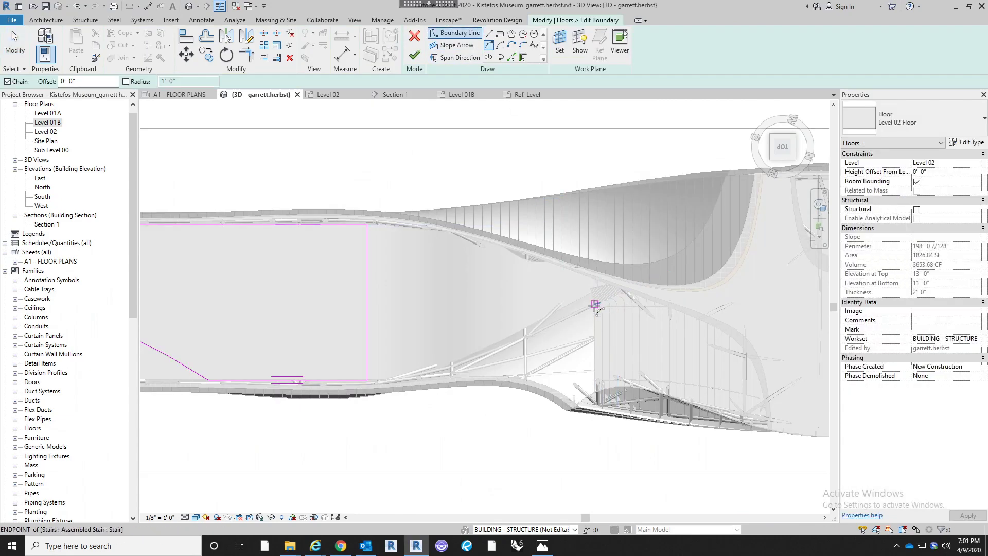
left_click(594, 307)
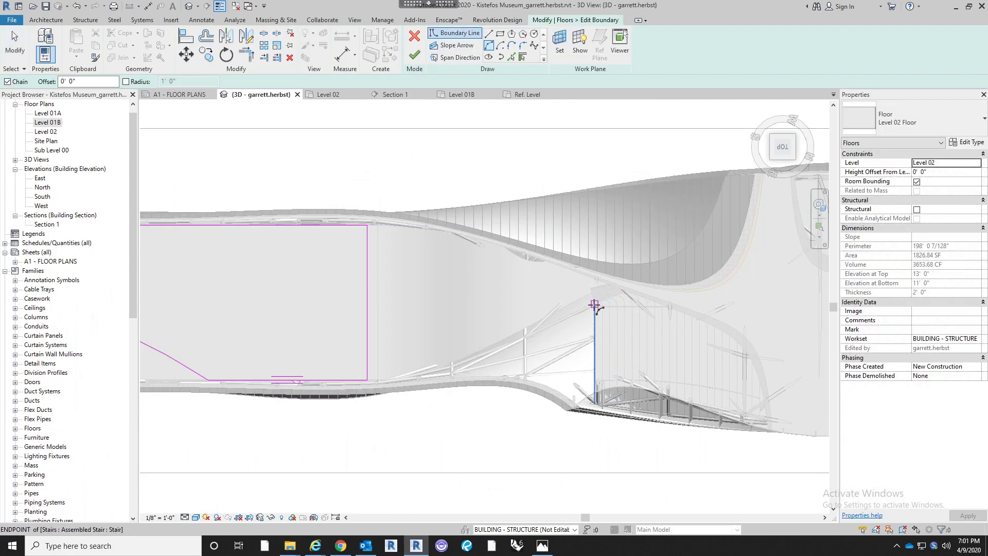
left_click(481, 267)
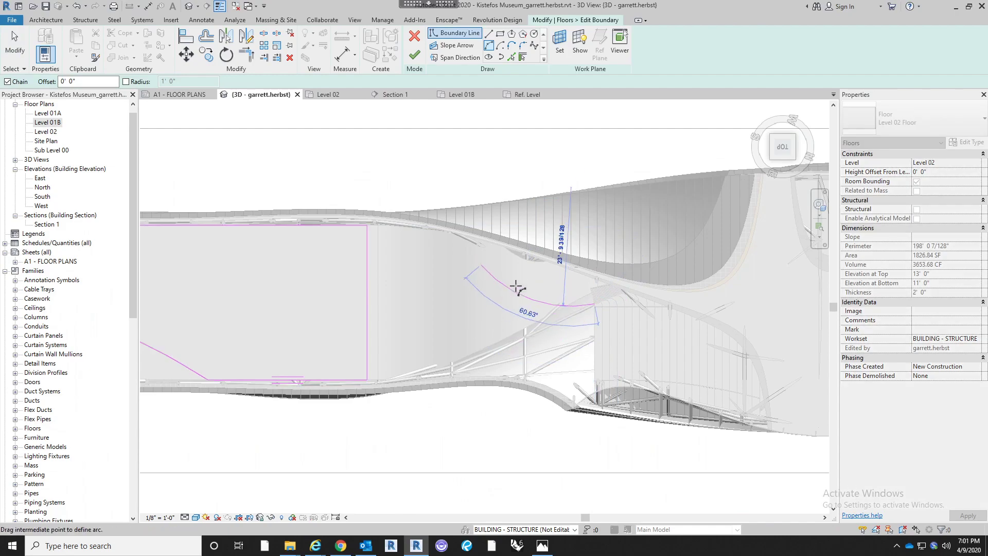
left_click(527, 286)
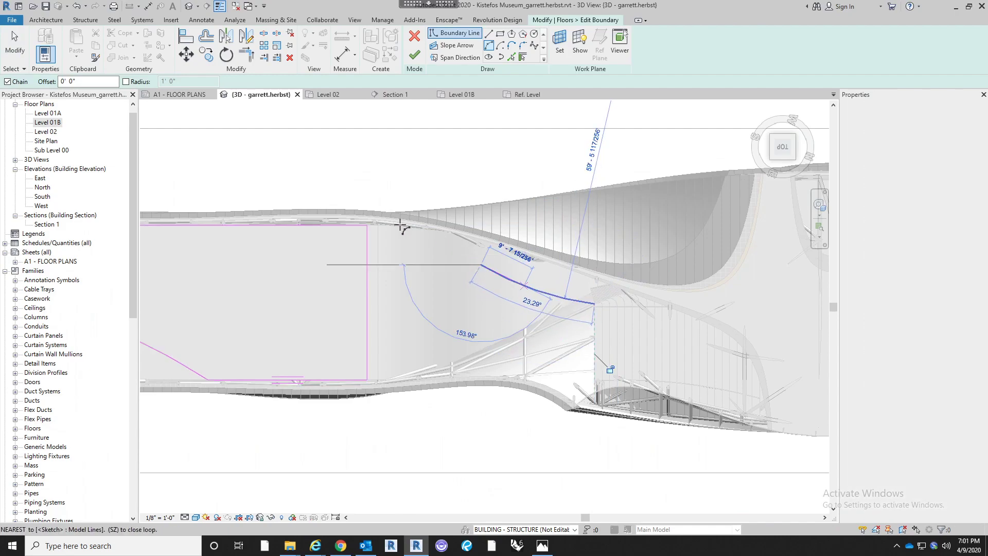
left_click(366, 225)
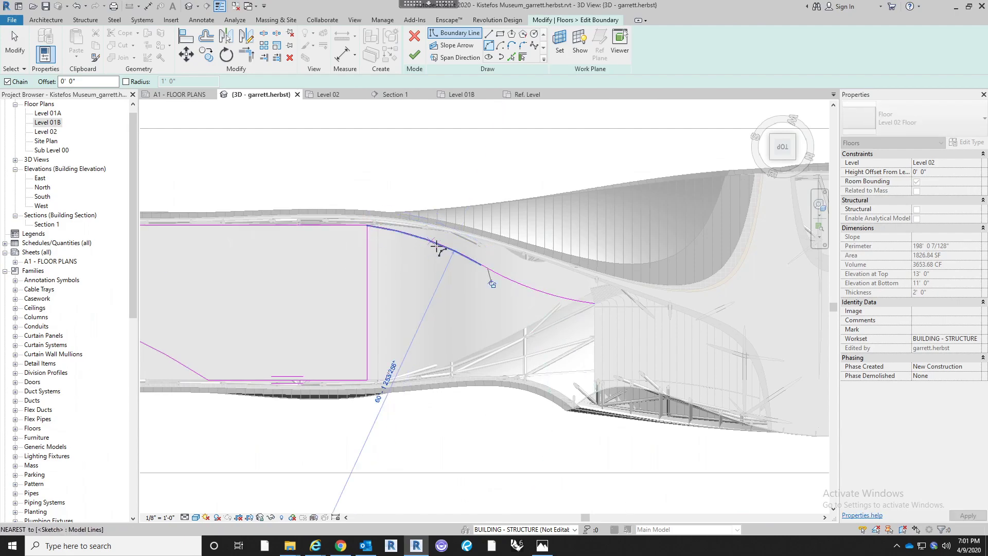
left_click(367, 380)
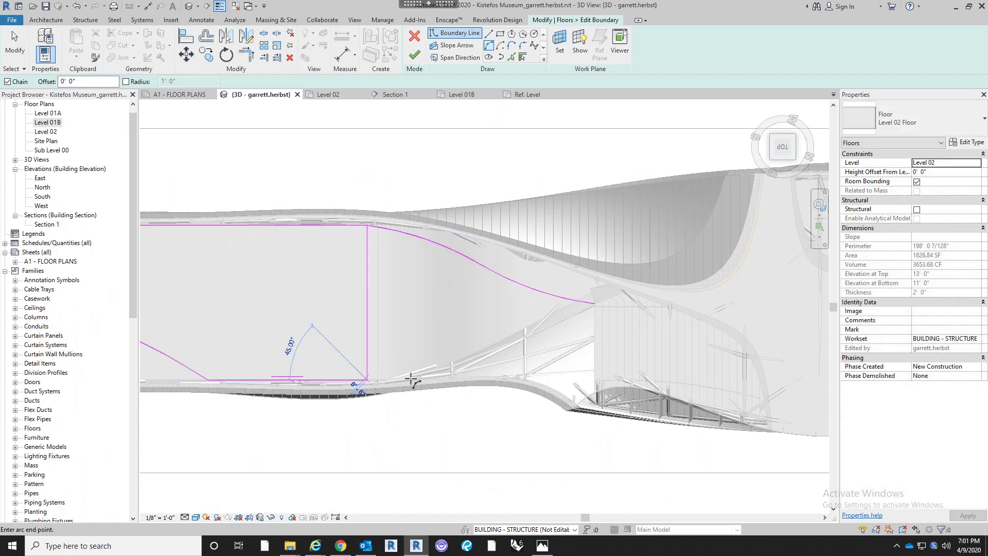
left_click(596, 399)
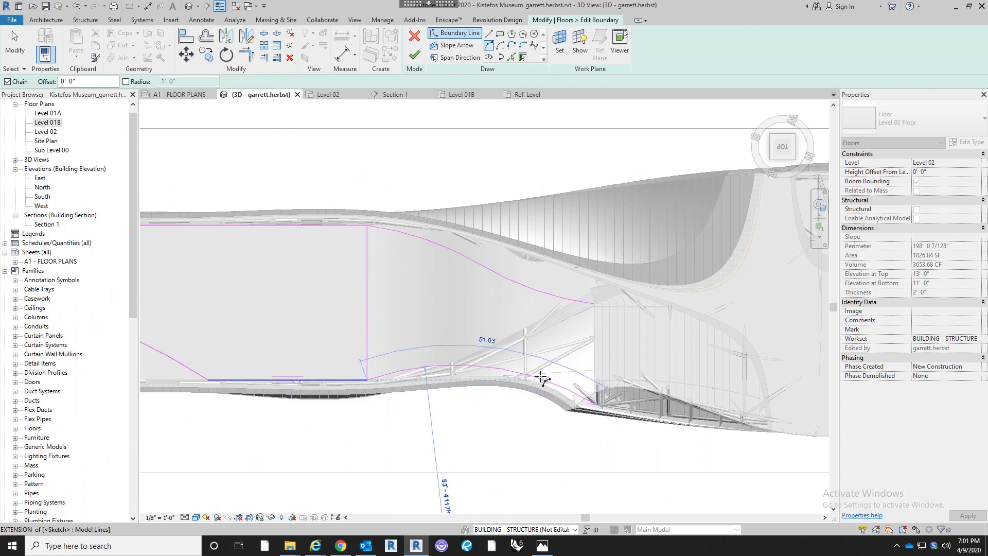
key("Escape")
key("Escape")
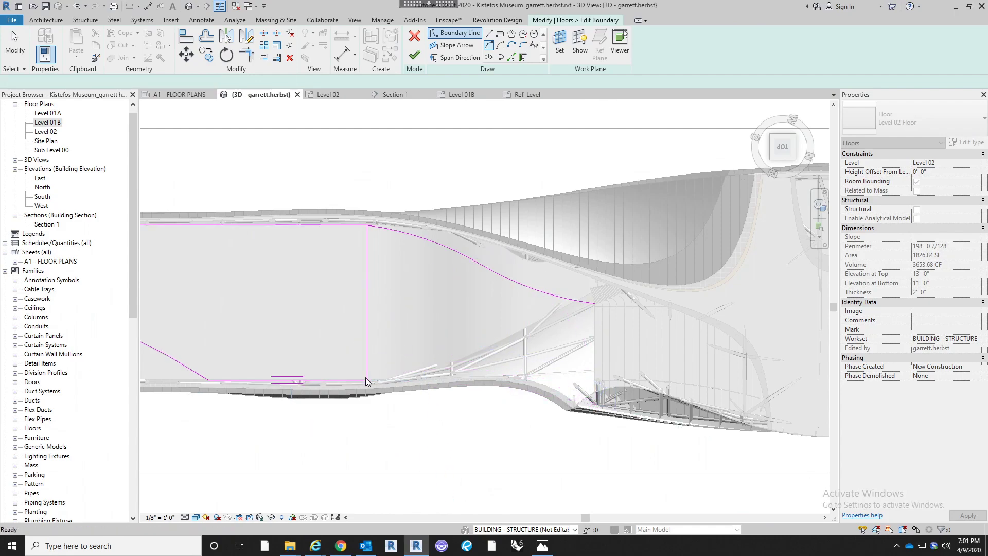
Sketch two connected arcs along the opposite wall from the floor's other corner to the stair's uppermost riser, the first spanning about 20'-4"
left_click(367, 380)
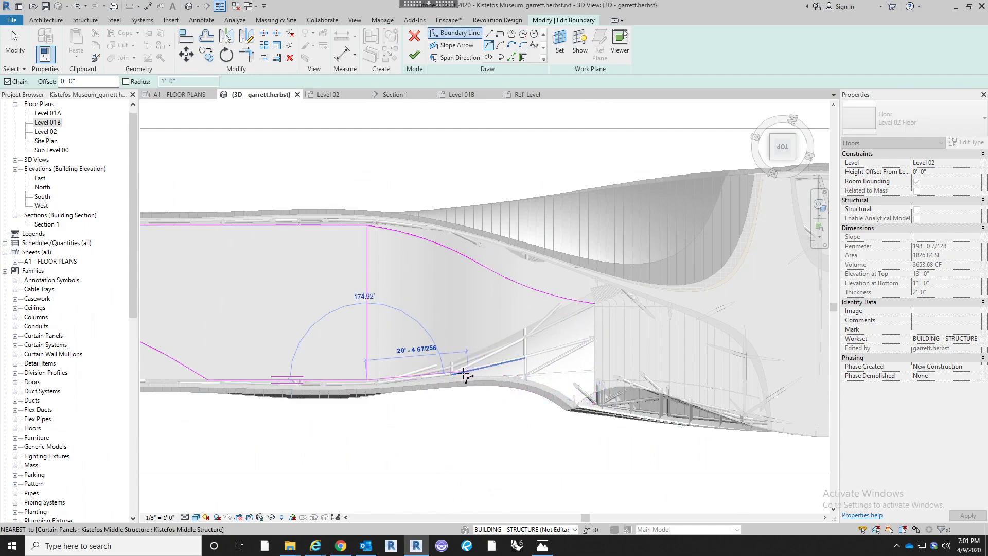
scroll(464, 374, "up", 3)
scroll(463, 374, "up", 2)
left_click(480, 377)
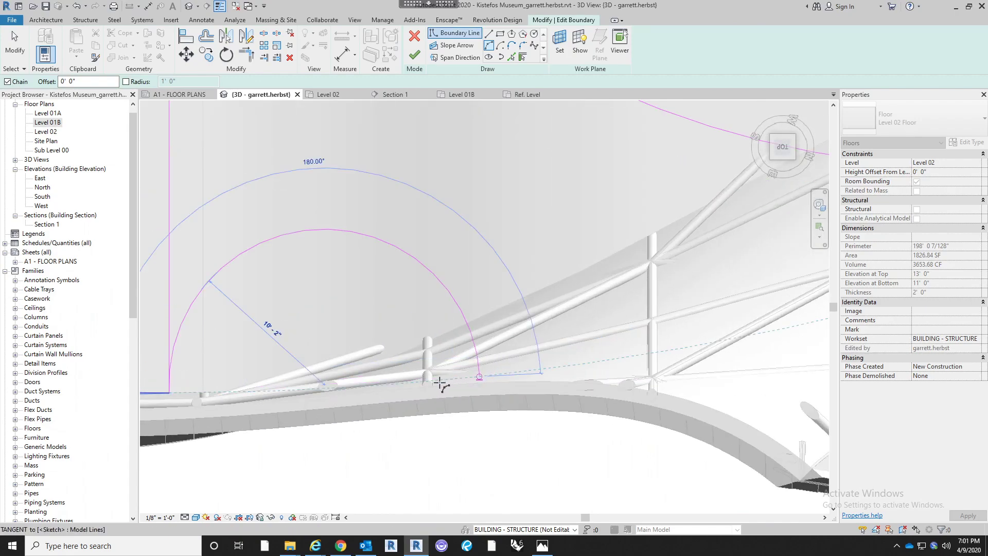
left_click(403, 385)
middle_click_drag(707, 386, 410, 304)
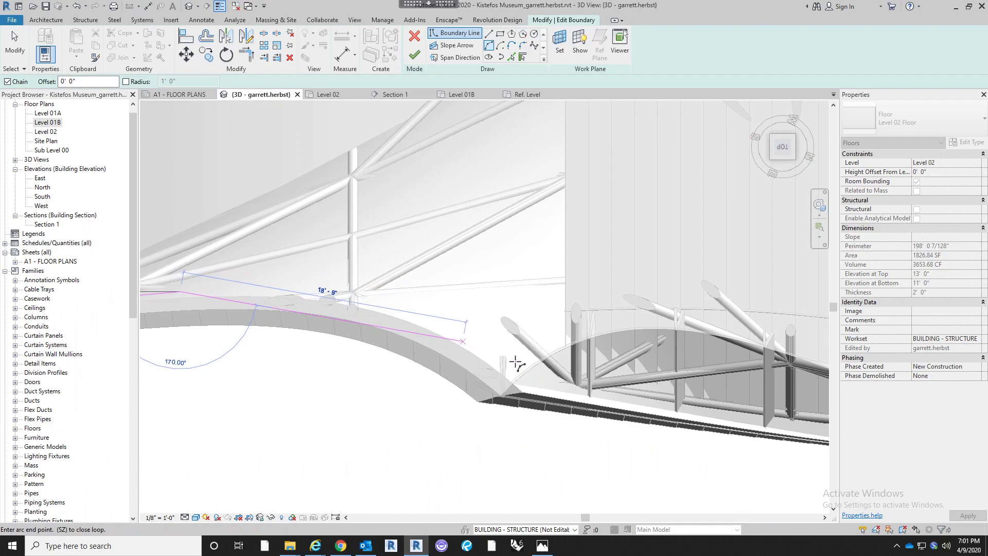
left_click(561, 381)
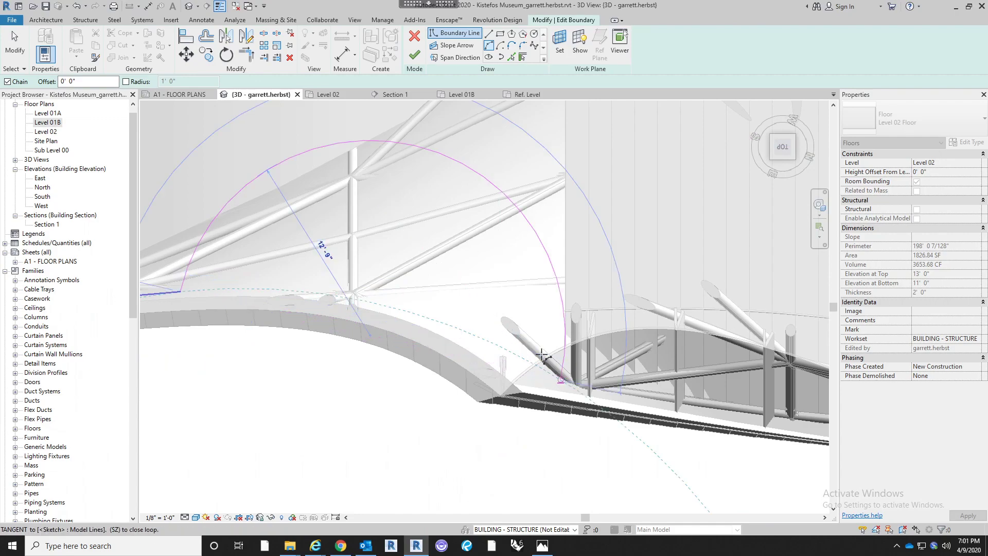
left_click(463, 336)
key("Escape")
Close the extended floor boundary along the stair's uppermost riser with Pick Lines
scroll(489, 292, "down", 2)
middle_click_drag(439, 285, 353, 291)
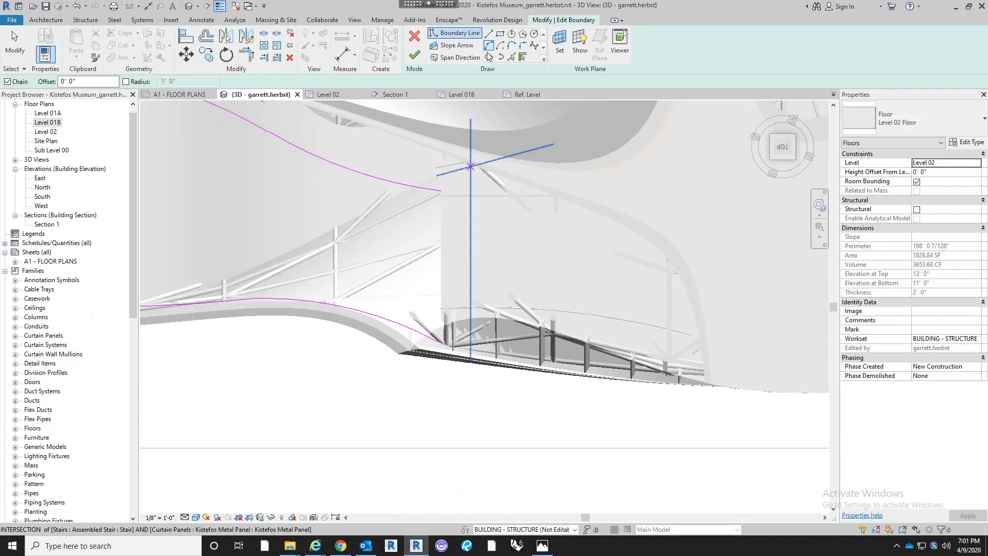
left_click(515, 54)
left_click(440, 224)
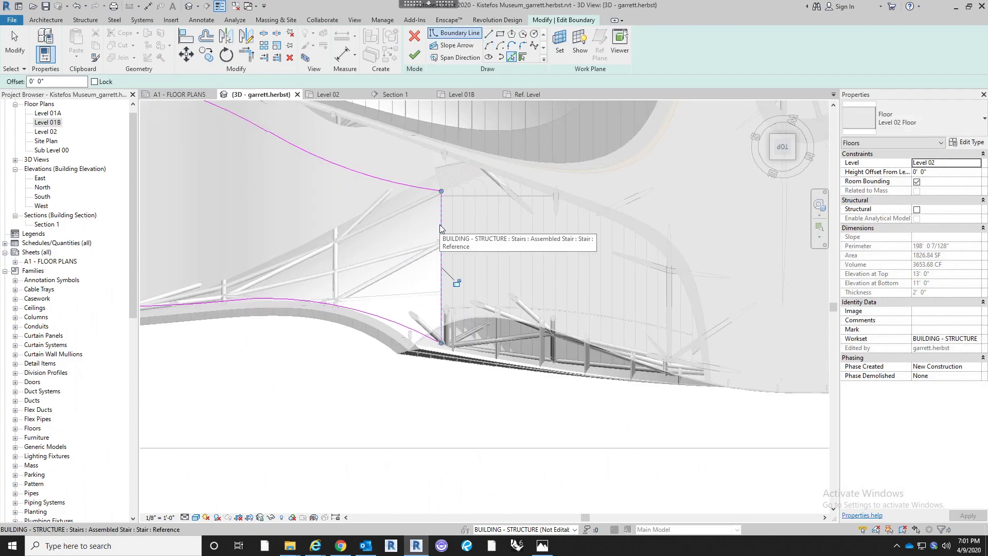
key("Escape")
key("t")
key("r")
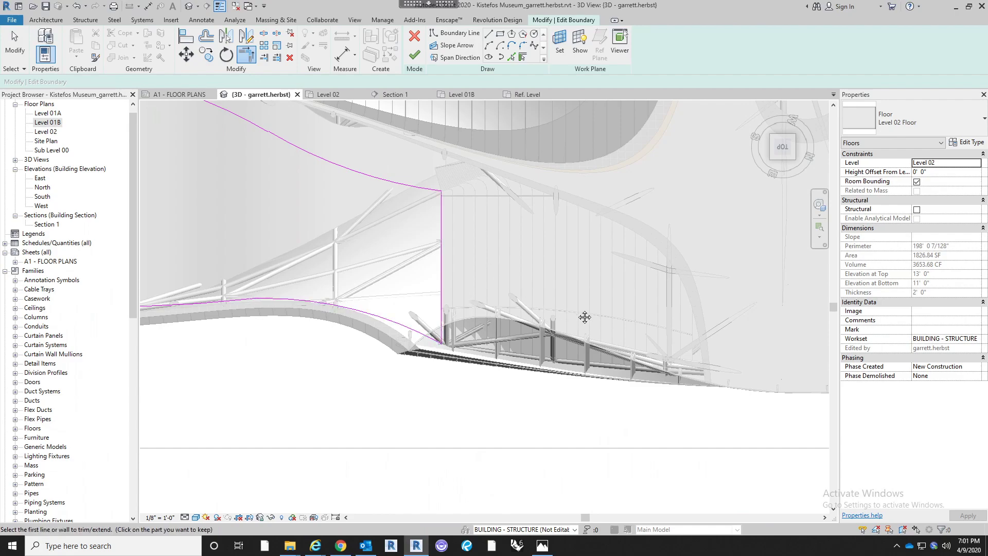
middle_click_drag(573, 313, 612, 308)
key("Escape")
Delete the floor boundary's former straight end line and finish the boundary edit
scroll(613, 307, "down", 3)
middle_click_drag(497, 283, 467, 289)
left_click_drag(433, 295, 388, 265)
key("Delete")
middle_click_drag(388, 264, 569, 285)
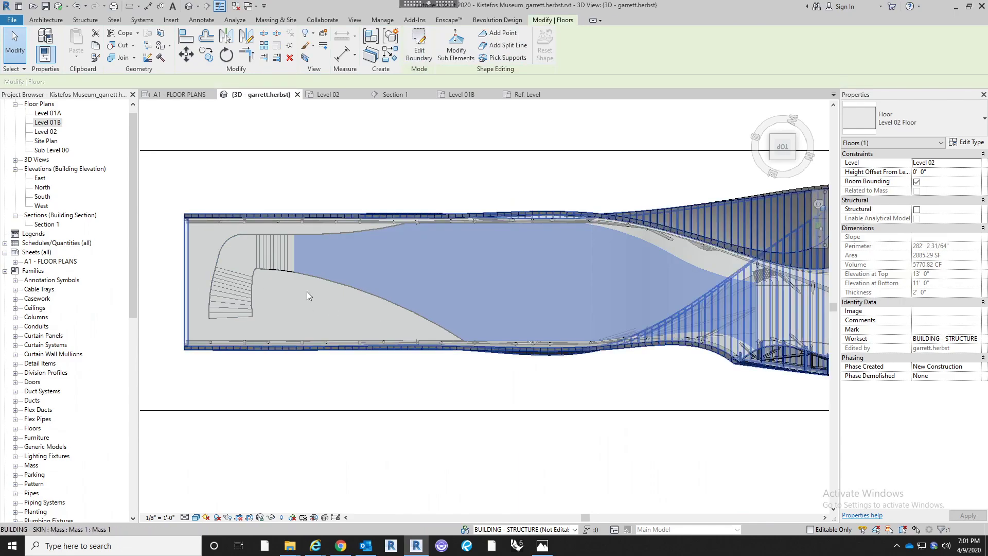
key("Escape")
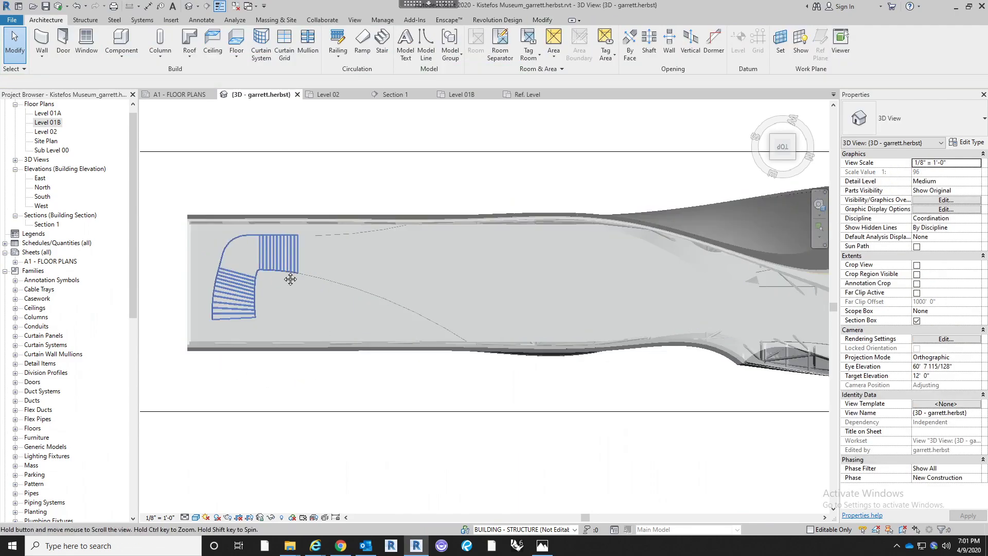
Open the path of the Kistefos Floating Rail beside the floor's new curved edge for editing
scroll(297, 289, "down", 2)
middle_click_drag(210, 283, 360, 349, "shift")
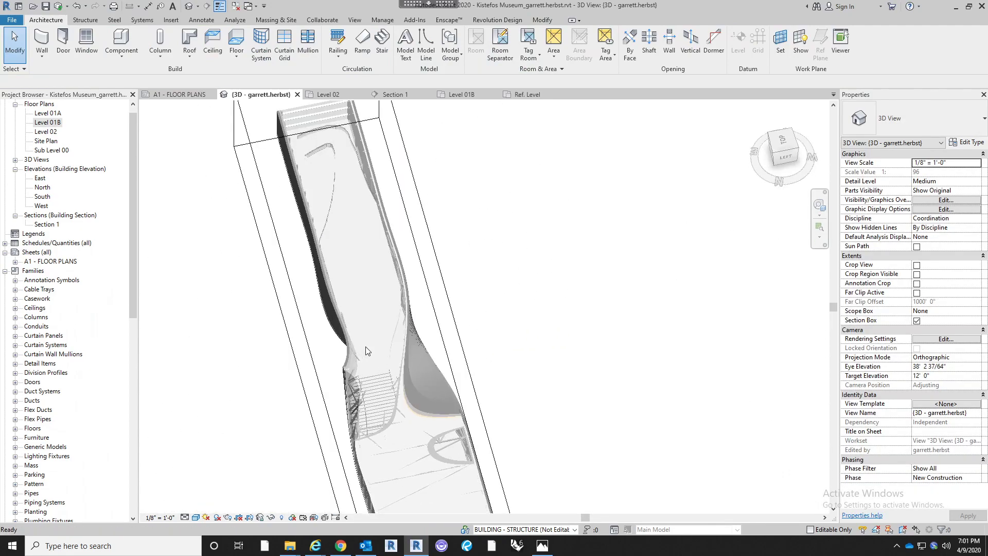
scroll(388, 348, "up", 4)
middle_click_drag(406, 401, 515, 378, "shift")
left_click(532, 385)
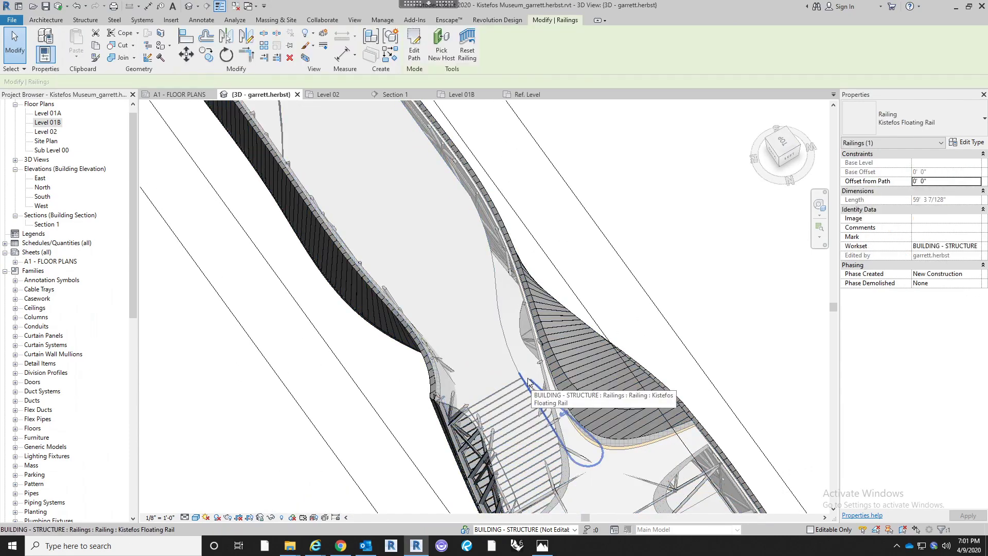
left_click(415, 52)
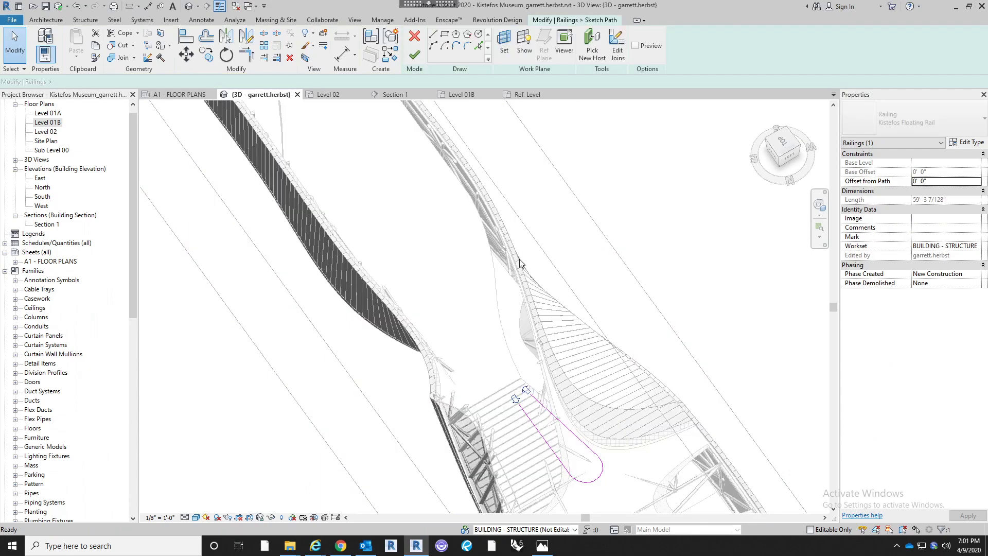
Add the Level 02 floor's two curved edge arcs to the railing path with Pick Lines
mouse_move(402, 243)
middle_mouse_down()
mouse_move(408, 258)
mouse_move(406, 245)
middle_mouse_up()
scroll(408, 257, "down", 3)
scroll(482, 331, "up", 2)
scroll(482, 335, "up", 2)
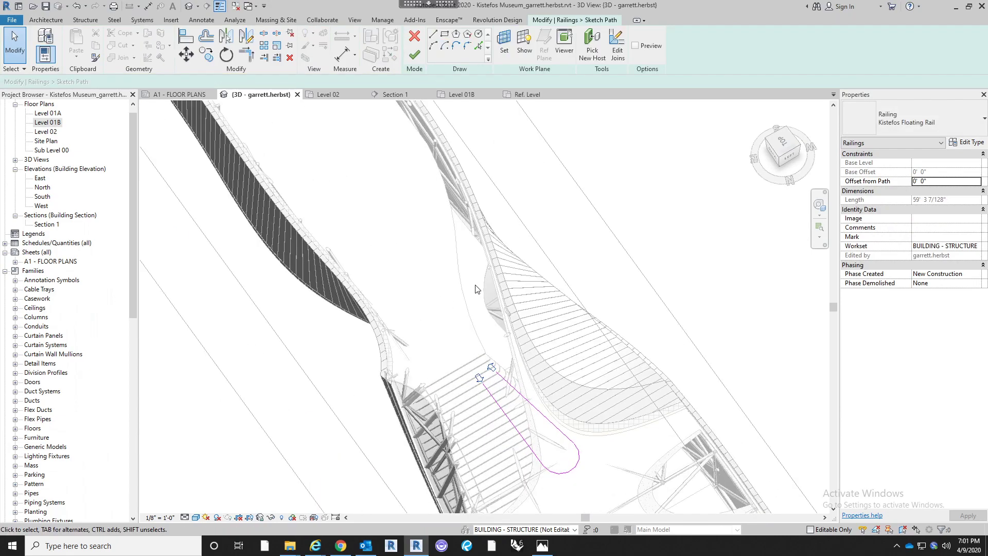
left_click(479, 47)
left_click(472, 319)
left_click(453, 221)
Try to finish the railing path sketch and return to editing its lines
middle_click_drag(537, 241, 483, 225, "shift")
left_click(416, 57)
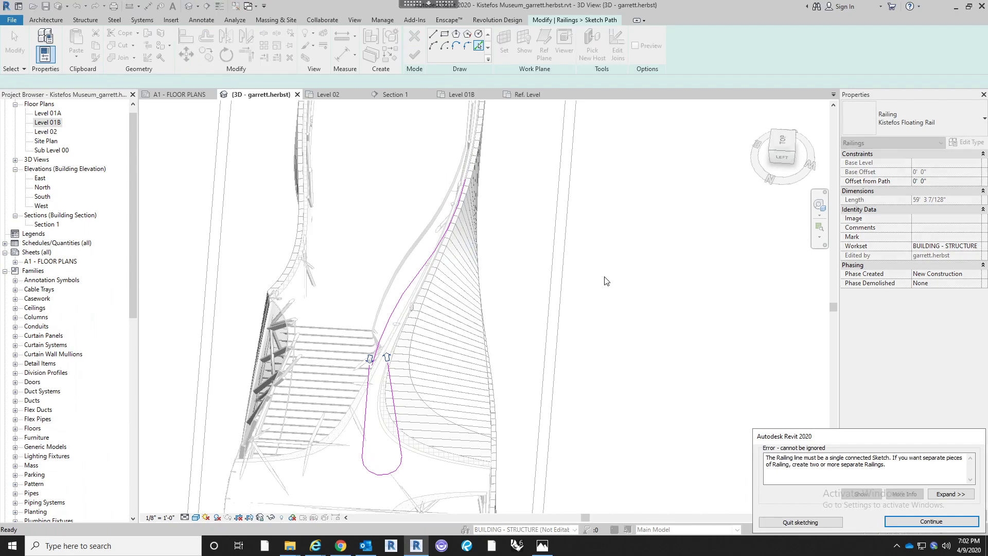
scroll(360, 401, "up", 3)
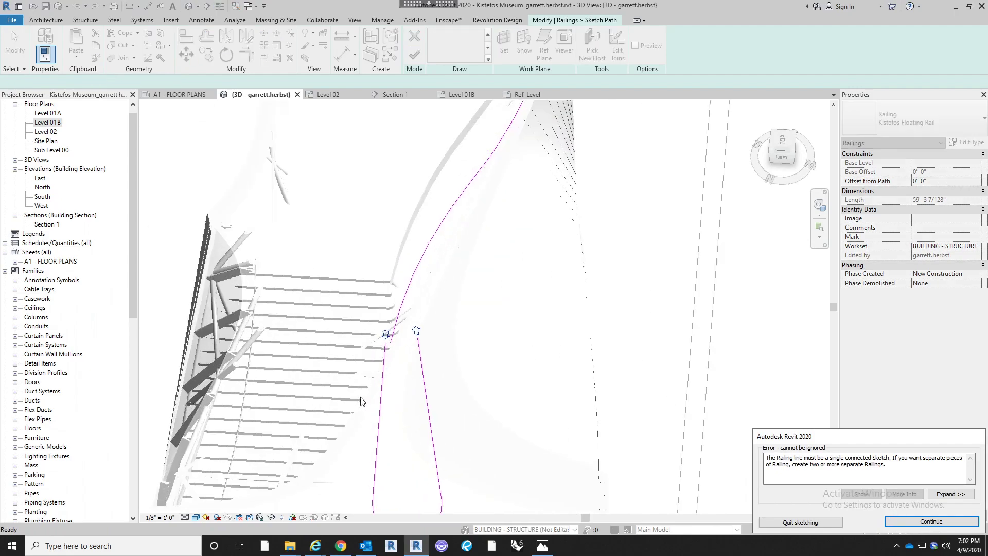
left_click(892, 521)
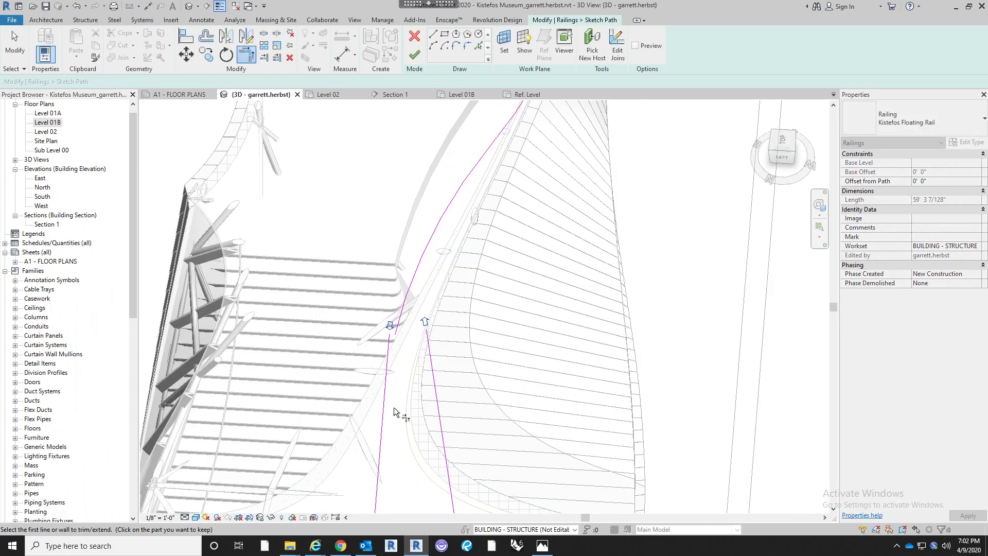
key("Escape")
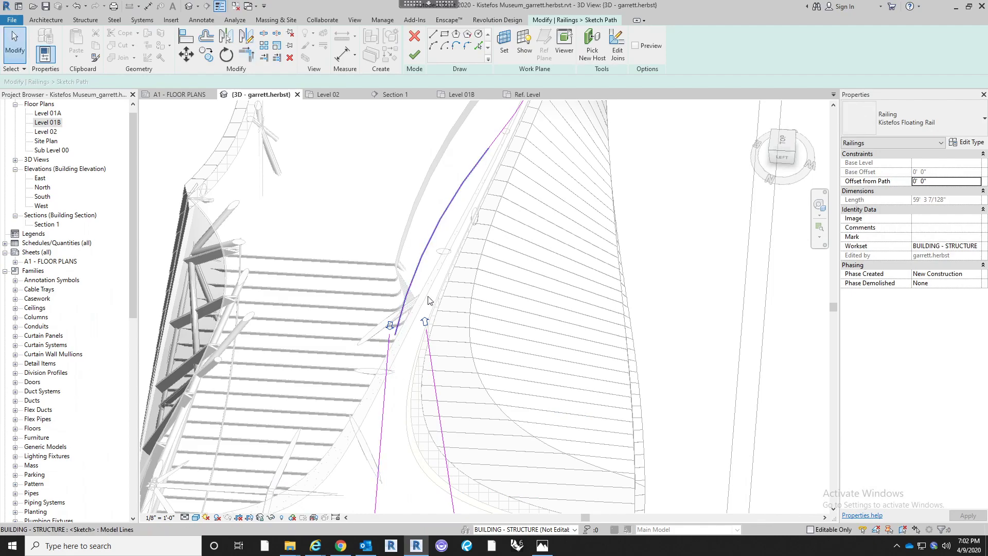
Join the open end of the straight railing path line to the curved edge arc in plan orientation and finish the path sketch
left_click(773, 142)
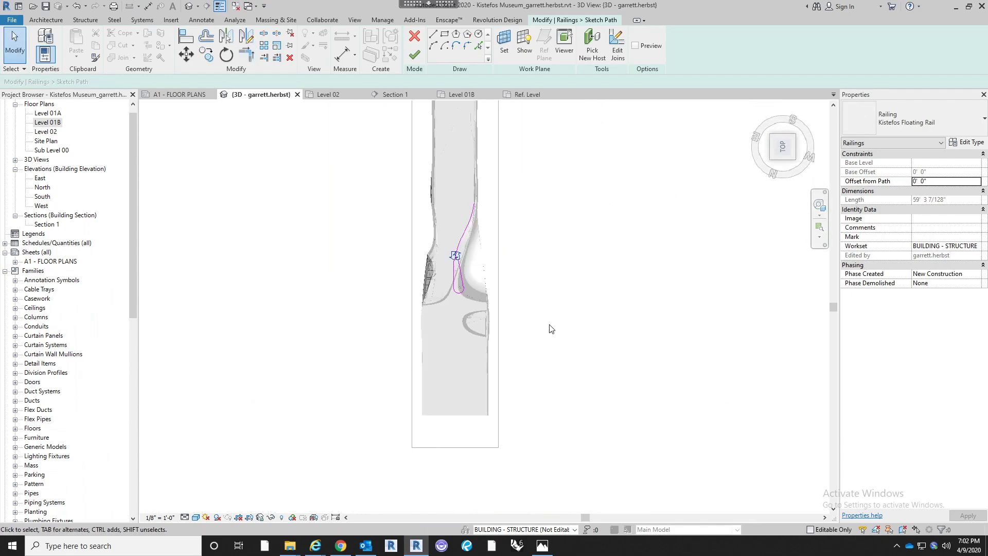
scroll(484, 323, "up", 2)
scroll(490, 321, "up", 4)
left_click(495, 325)
left_click_drag(495, 306, 504, 305)
mouse_move(516, 326)
middle_mouse_down()
mouse_move(493, 98)
mouse_move(468, 381)
middle_mouse_up()
scroll(526, 257, "down", 3)
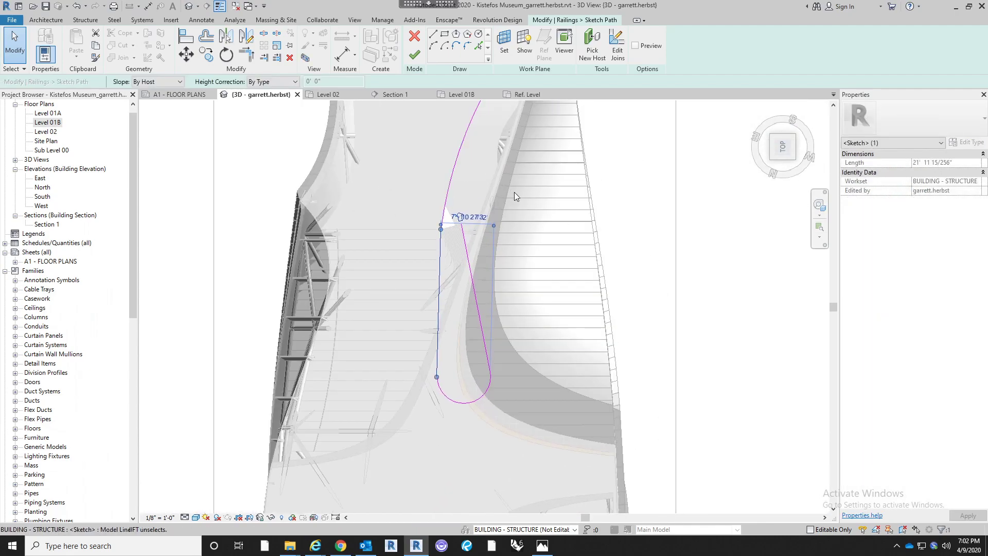
left_click(513, 192)
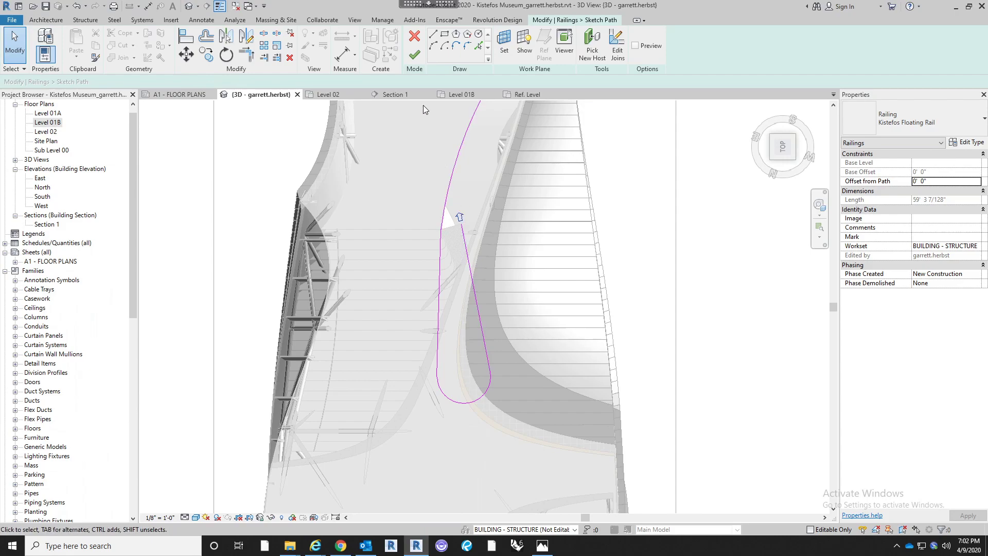
left_click(414, 54)
Examine the finished railing and the whole museum model in 3D from several angles
left_click(700, 324)
middle_click_drag(715, 321, 872, 221, "shift")
middle_click_drag(617, 297, 602, 359)
scroll(650, 447, "down", 3)
middle_click_drag(650, 447, 468, 433, "shift")
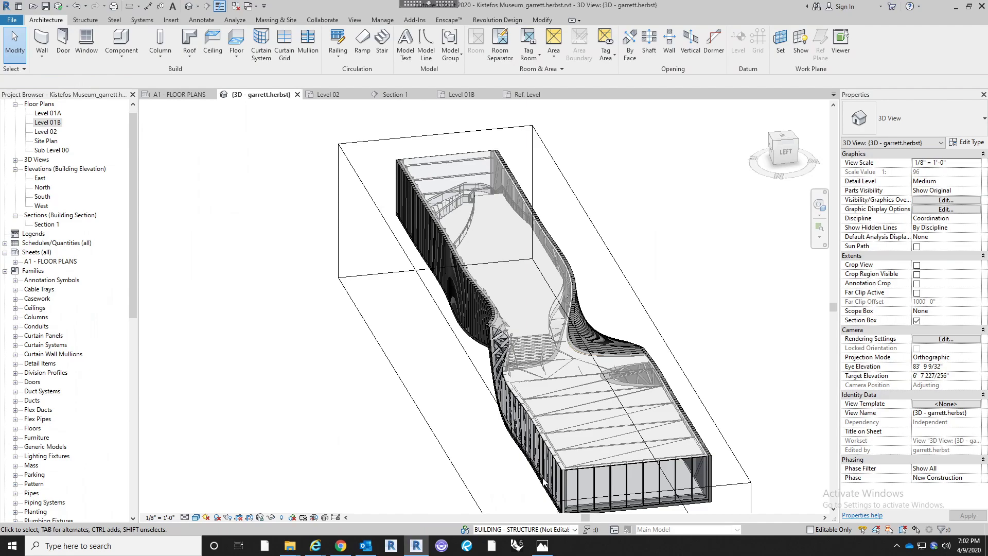
middle_click_drag(316, 317, 418, 353, "shift")
scroll(425, 357, "down", 3)
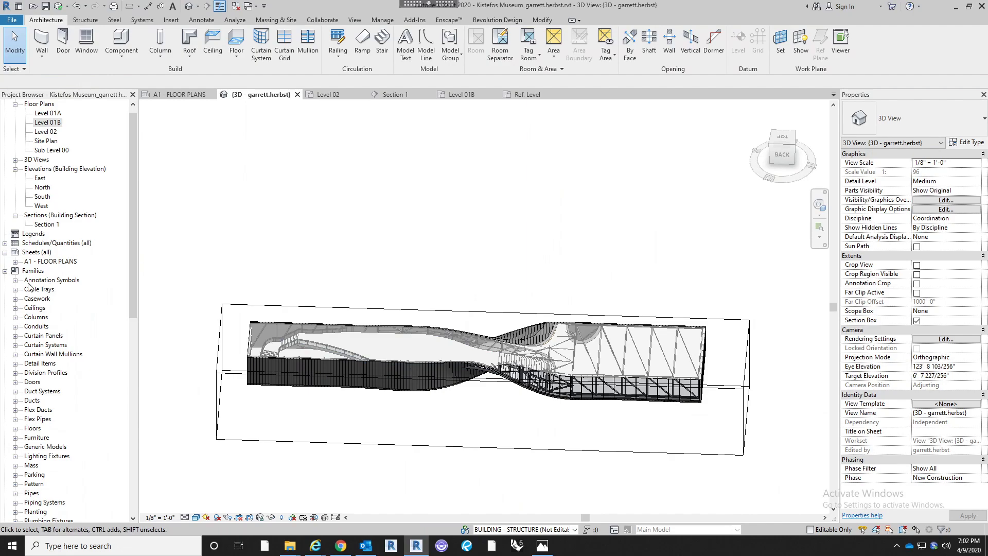
Open sheet A1 - FLOOR PLANS and rename it OVERVIEW
left_click(4, 271)
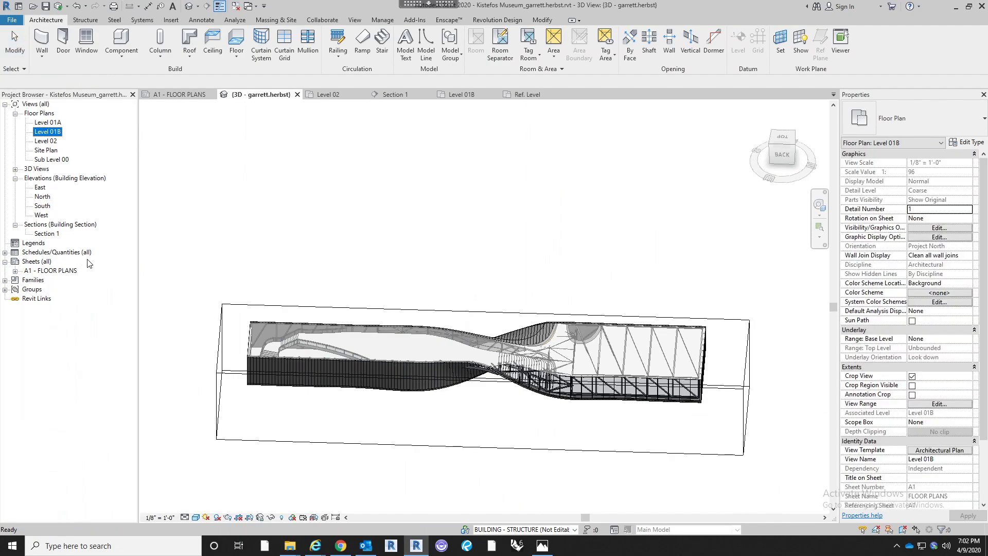
double_click(59, 275)
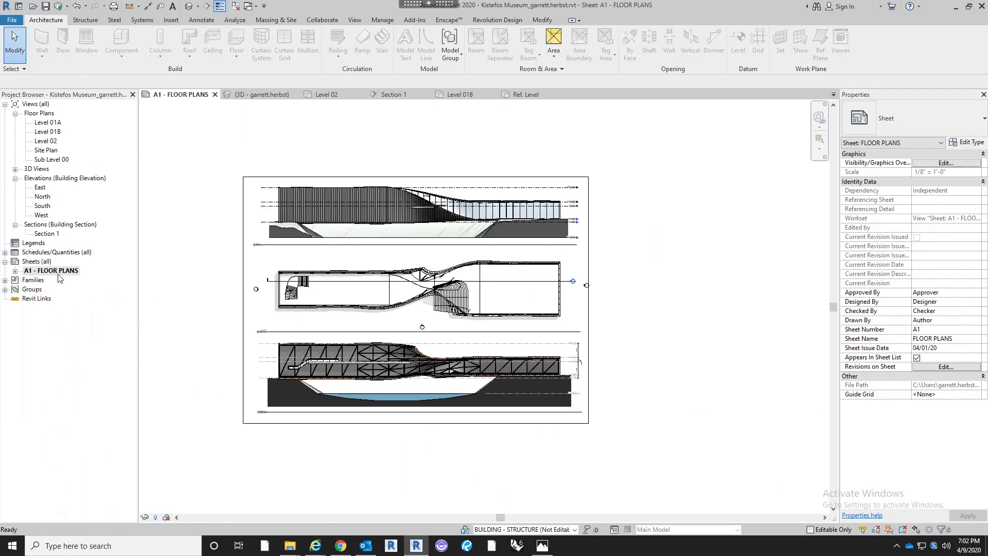
right_click(60, 277)
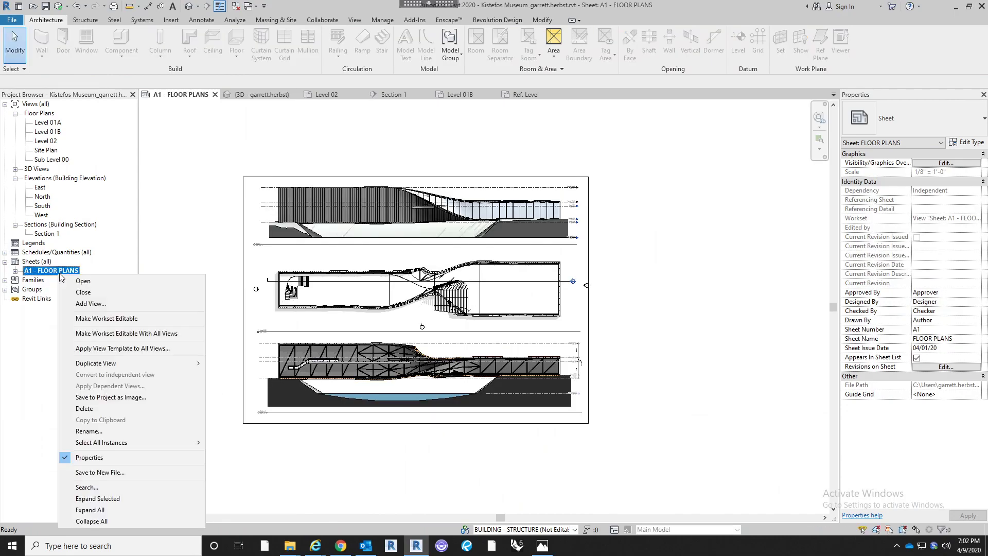
left_click(108, 434)
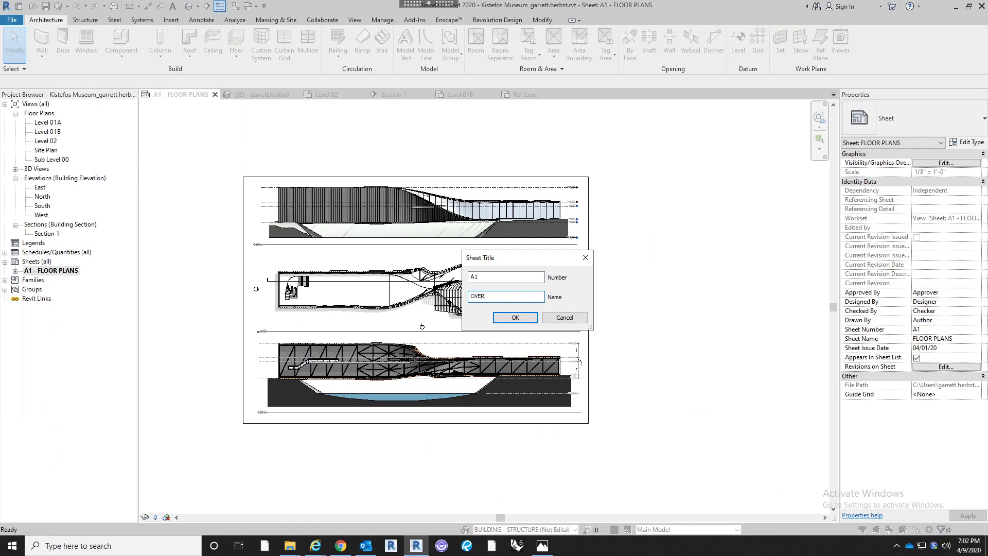
type("OVERVIEW")
key("Return")
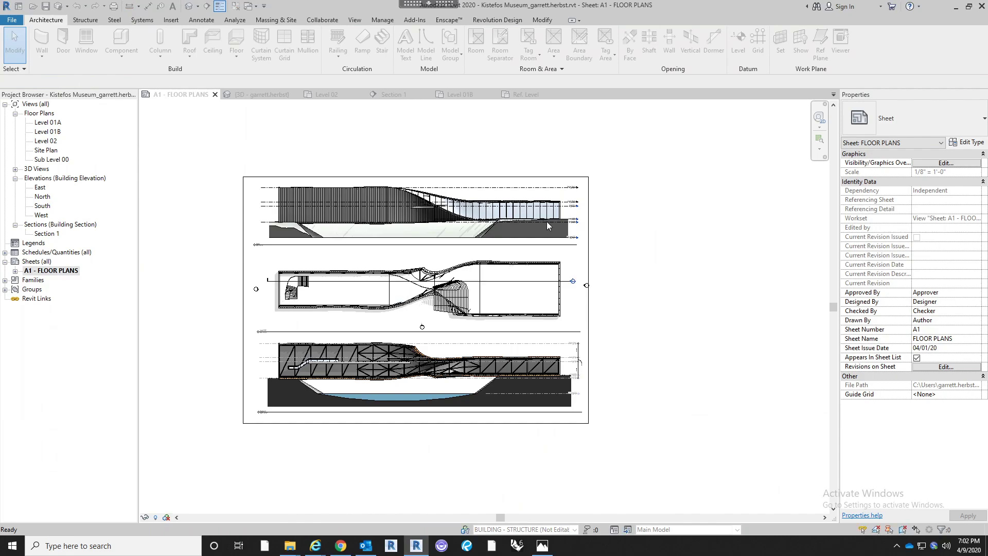
Review the elevation, Level 01B plan and section viewports on the OVERVIEW sheet
scroll(441, 307, "up", 3)
middle_click_drag(466, 313, 630, 332)
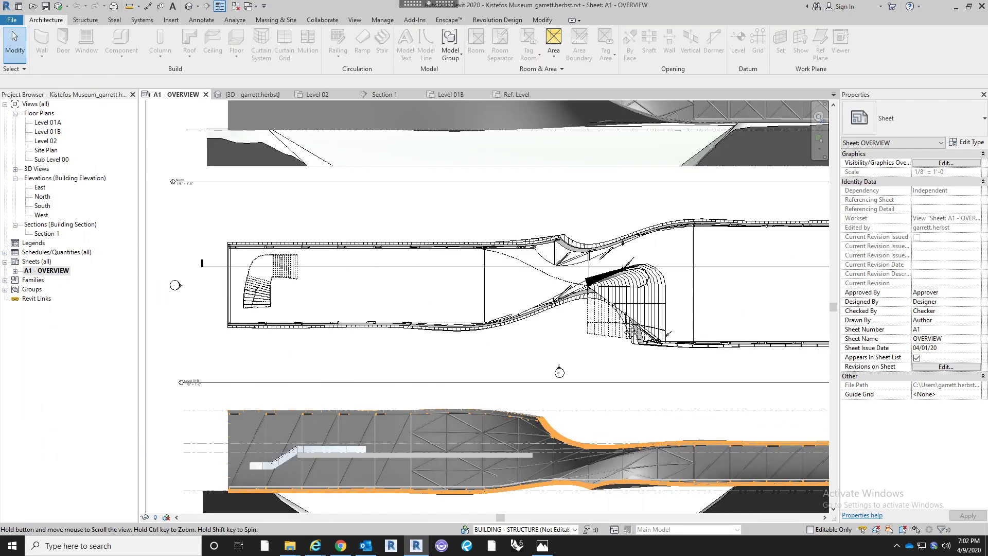
scroll(630, 332, "down", 2)
middle_click_drag(566, 319, 478, 314)
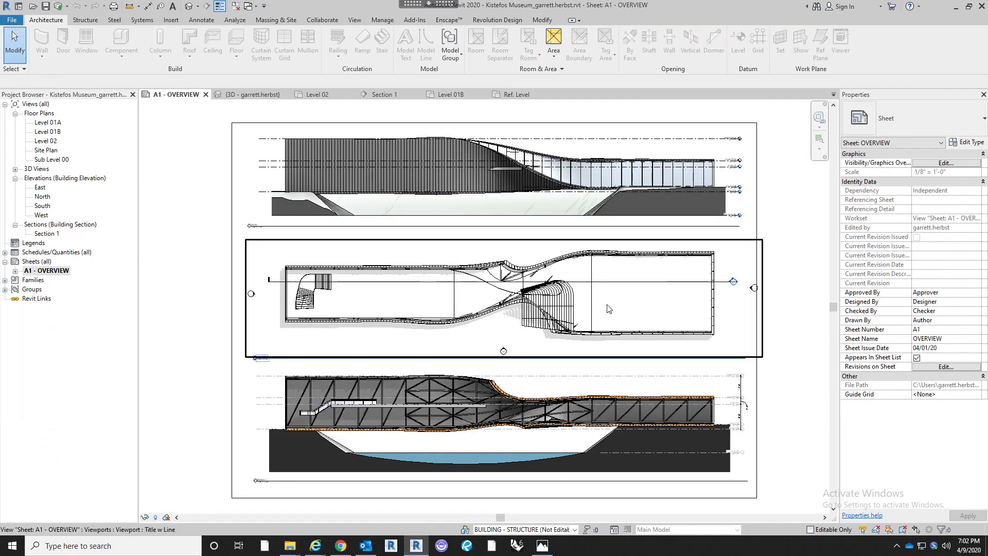
scroll(289, 297, "up", 3)
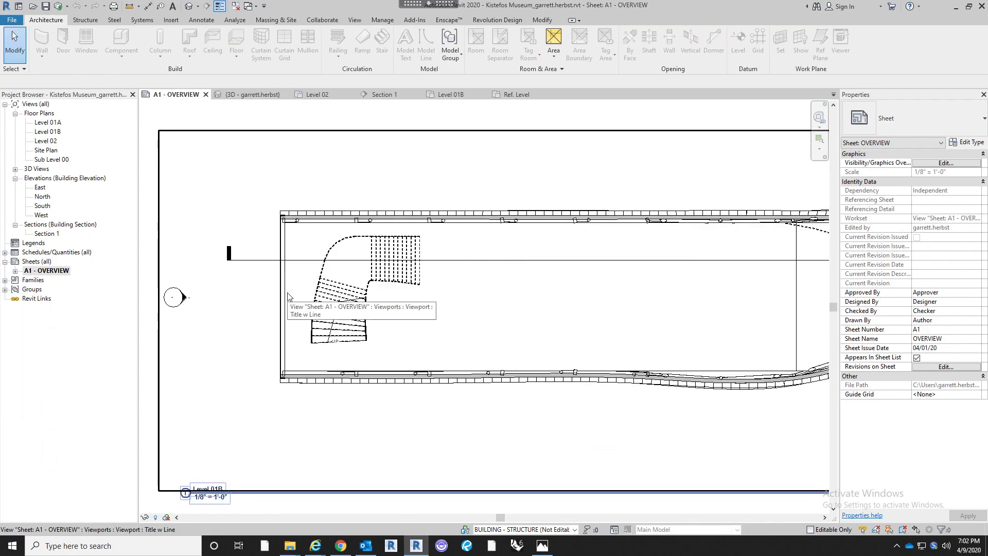
scroll(289, 297, "down", 4)
scroll(289, 297, "down", 2)
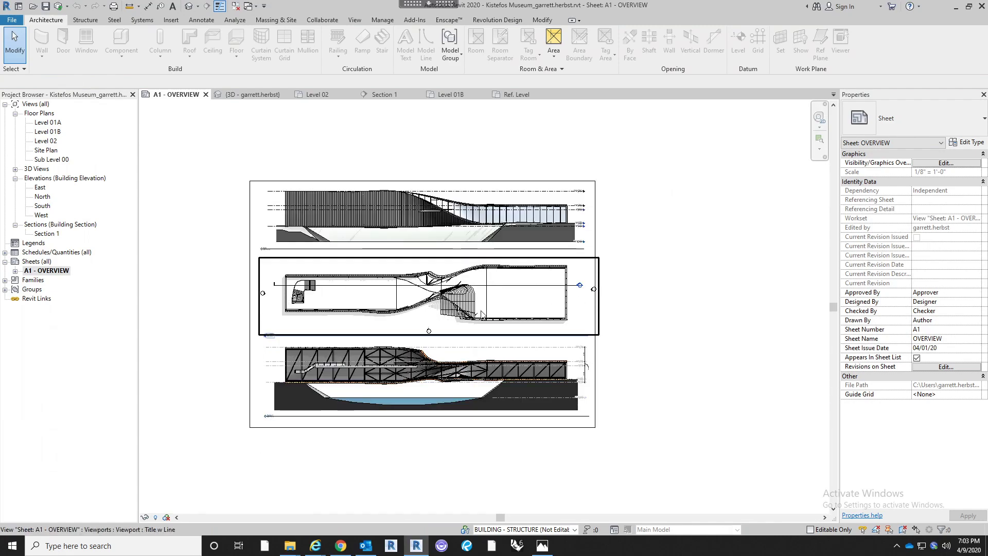
middle_click_drag(516, 302, 535, 290)
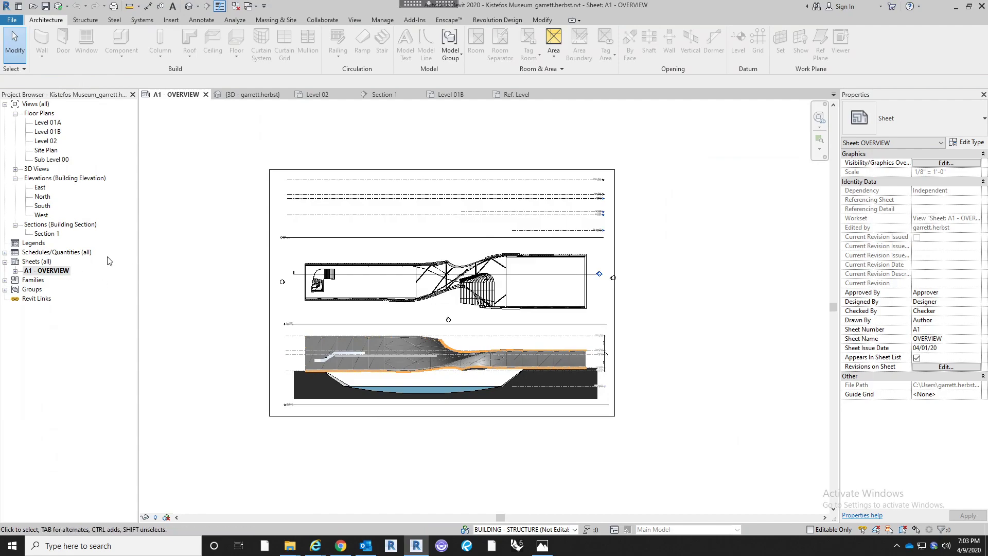
Create a new sheet with the 11x17 Blank titleblock
left_click(362, 19)
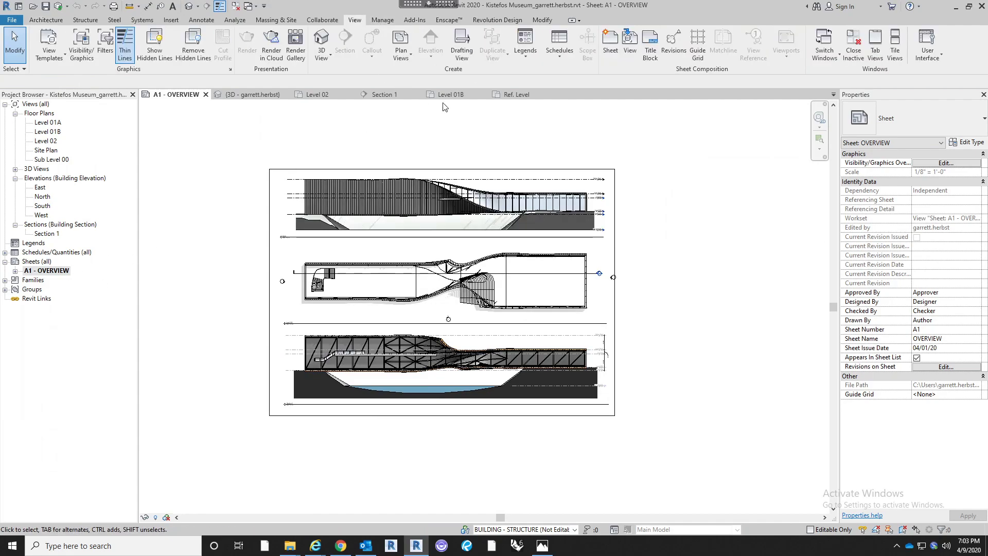
left_click(609, 47)
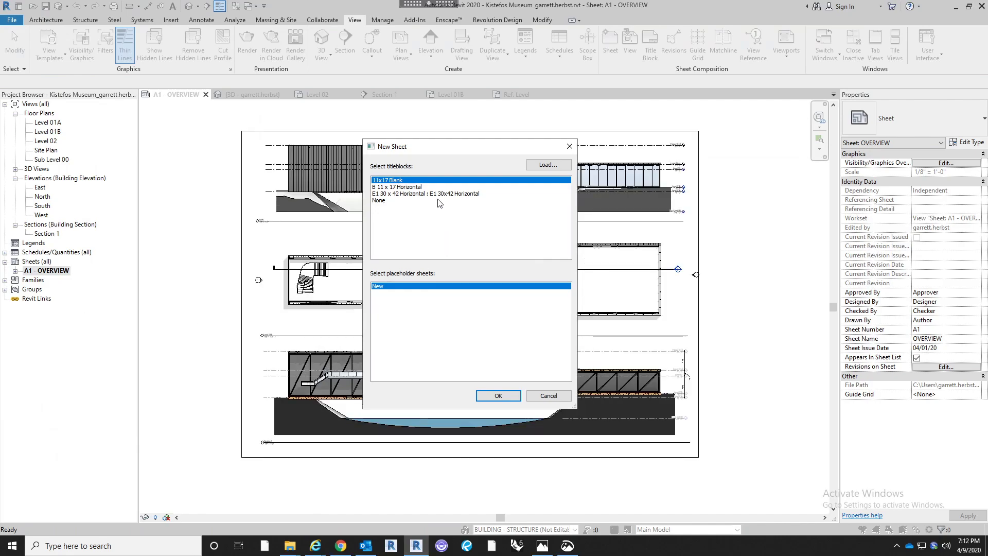
left_click(498, 396)
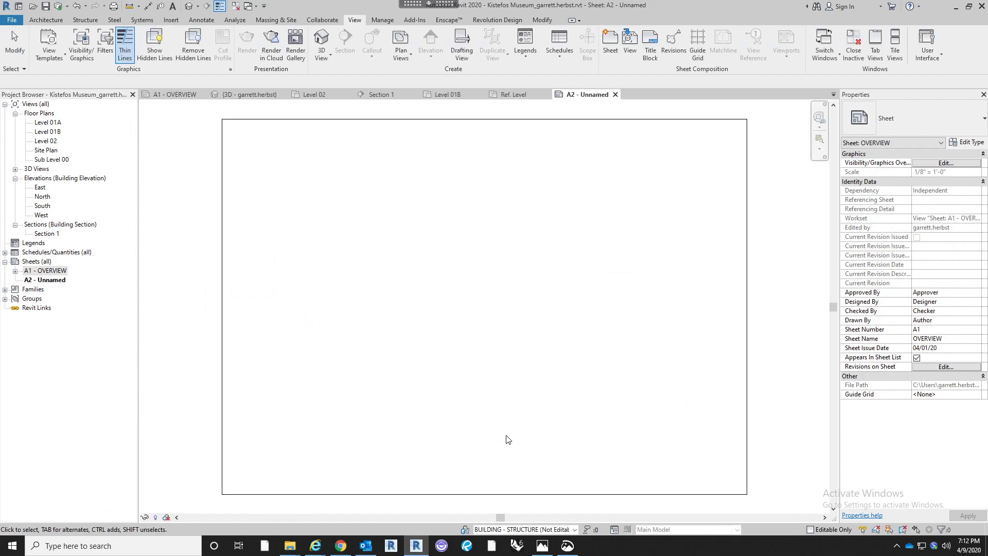
middle_click_drag(400, 271, 425, 267)
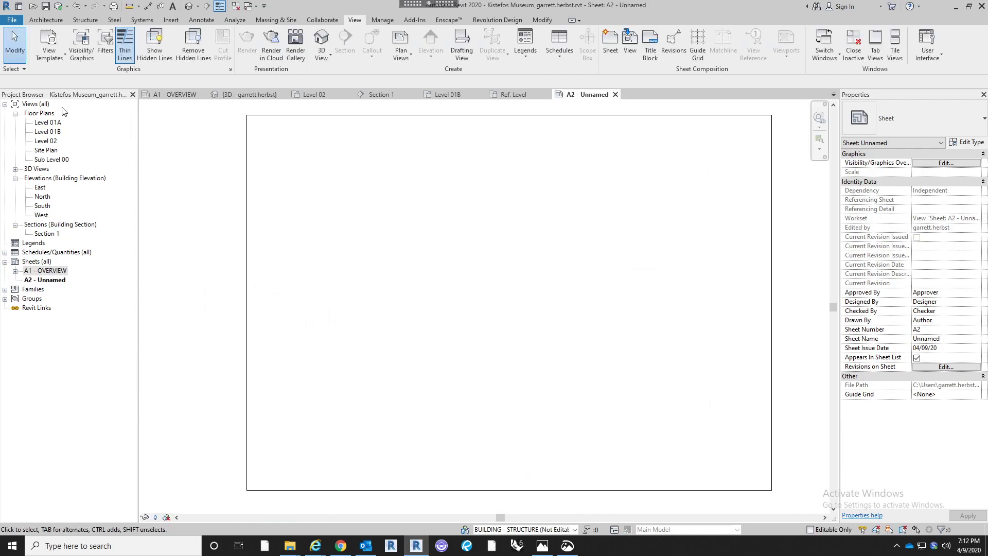
Place the Level 02 floor plan in the upper half of sheet A2, aligned within the sheet's borders
left_click(46, 141)
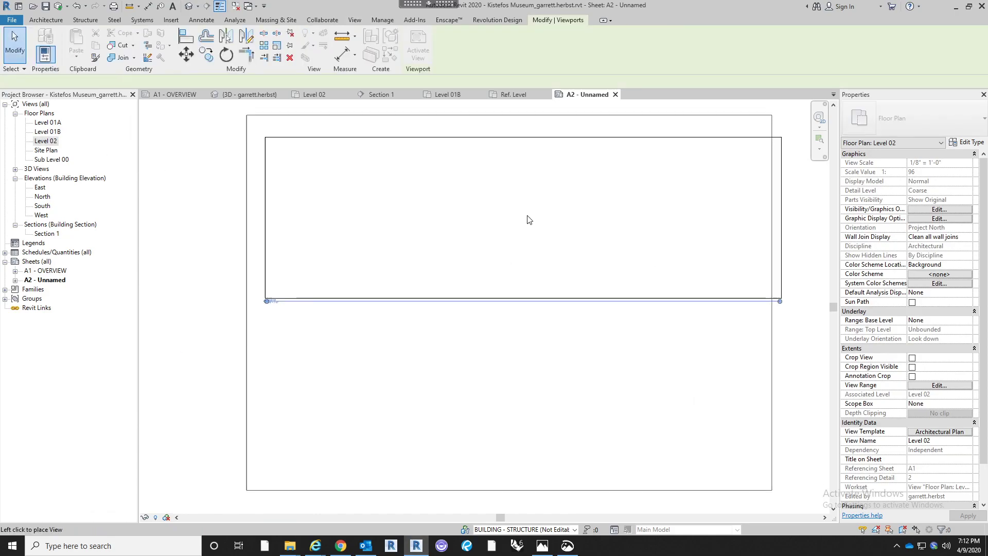
left_click(536, 332)
left_click_drag(540, 246, 517, 227)
left_click(508, 361)
middle_click_drag(508, 365, 493, 389)
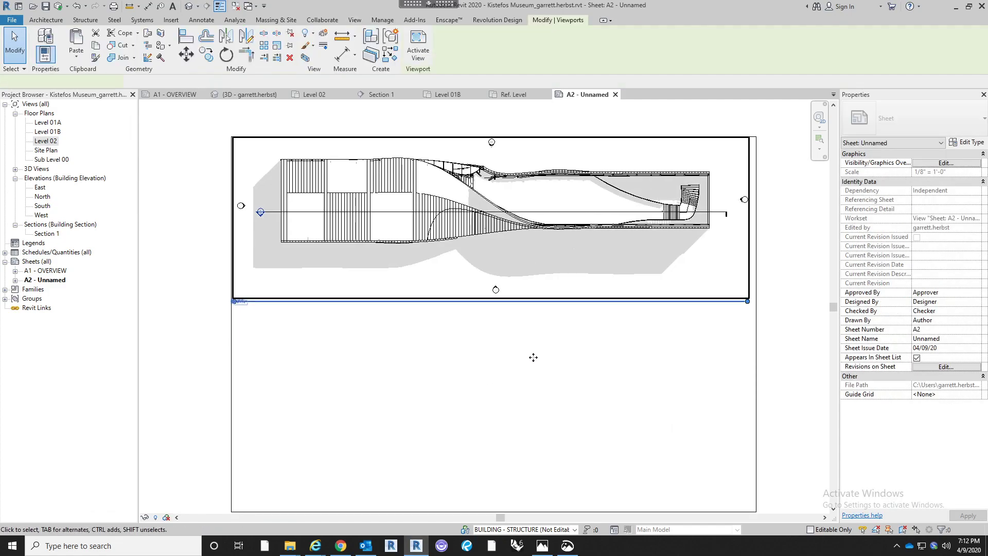
Examine how the Level 02 plan displays the roof, curved floor edge and stair on sheet A2
scroll(509, 147, "up", 3)
middle_click_drag(515, 159, 539, 189)
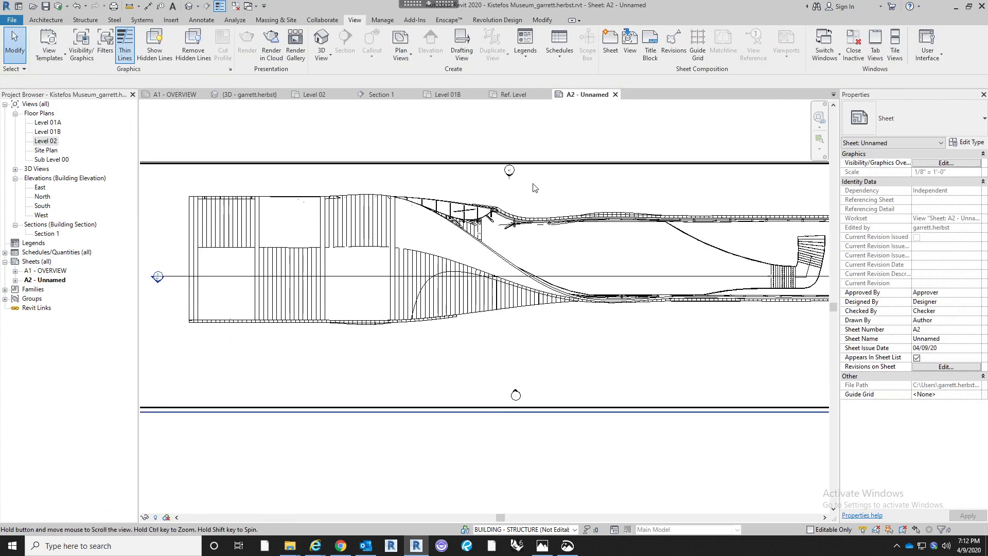
scroll(538, 190, "down", 1)
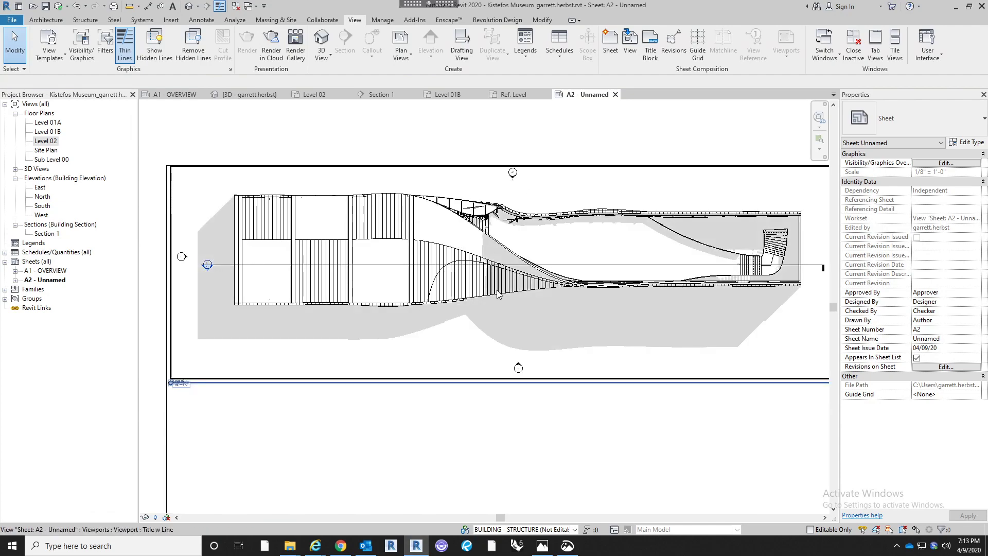
scroll(511, 292, "down", 1)
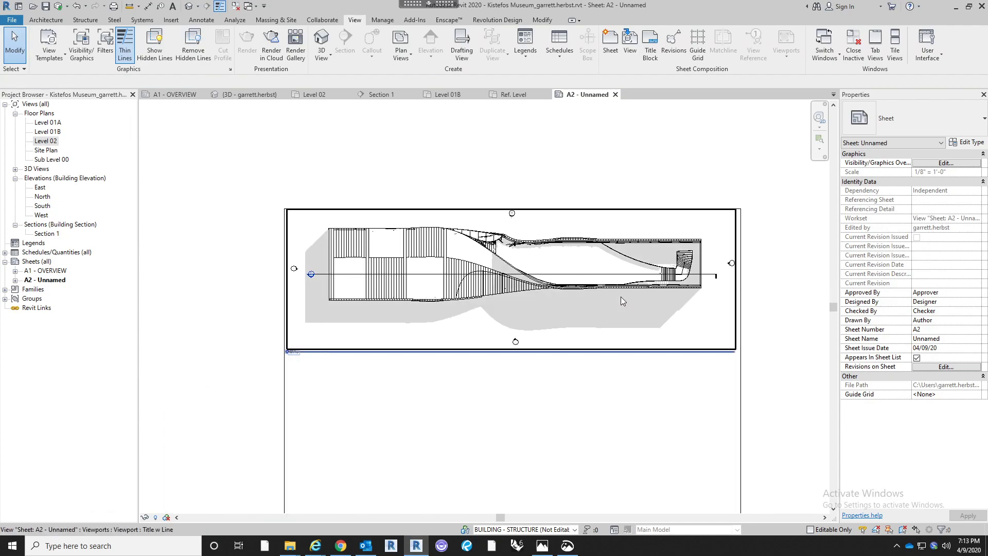
scroll(444, 246, "up", 2)
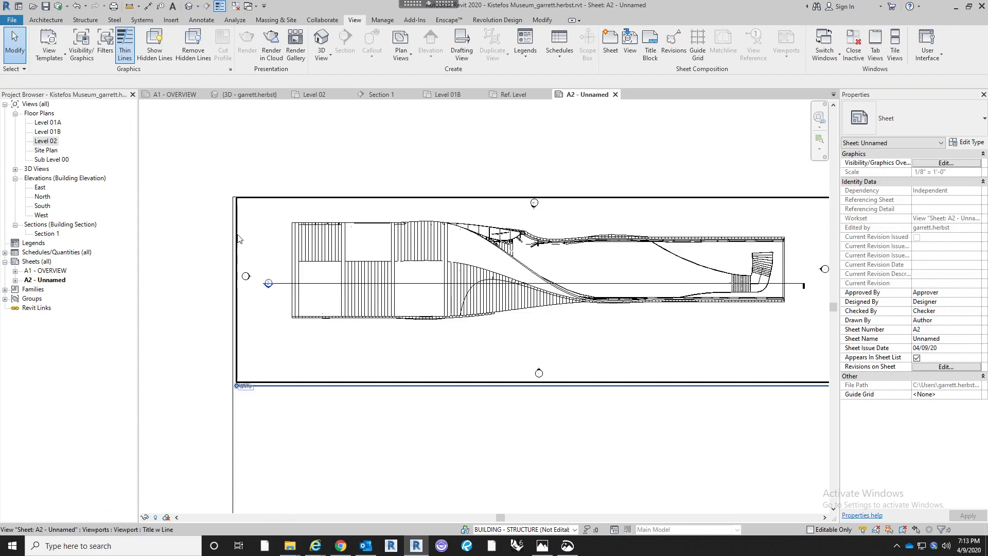
scroll(437, 232, "down", 3)
middle_click_drag(460, 274, 425, 278)
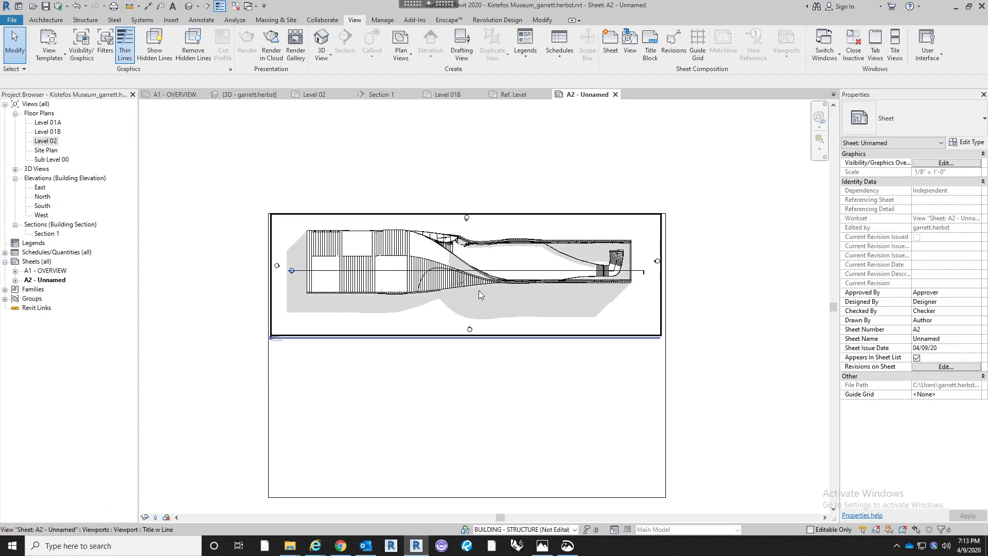
Activate the Level 02 plan viewport on sheet A2 for editing in place
left_click(515, 300)
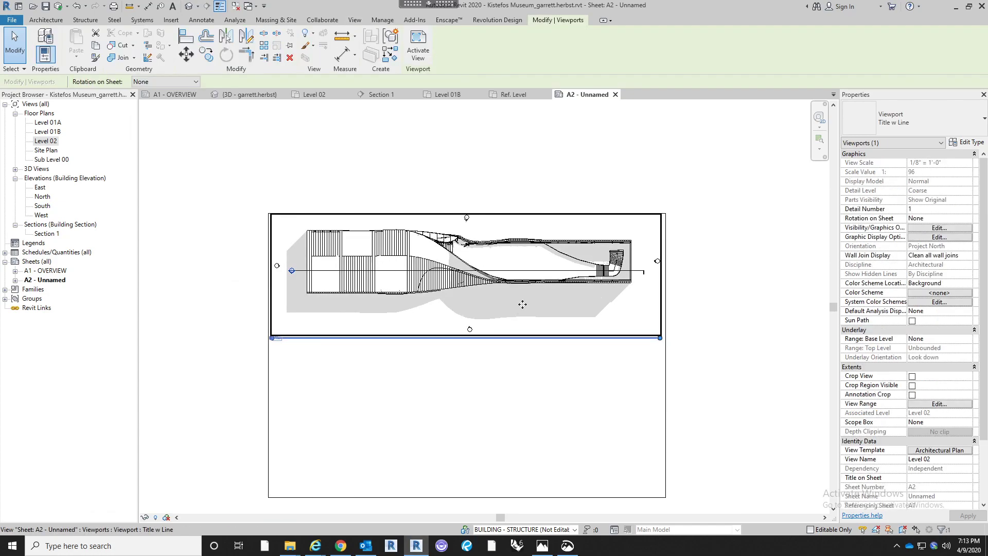
double_click(350, 286)
scroll(349, 286, "up", 1)
double_click(484, 167)
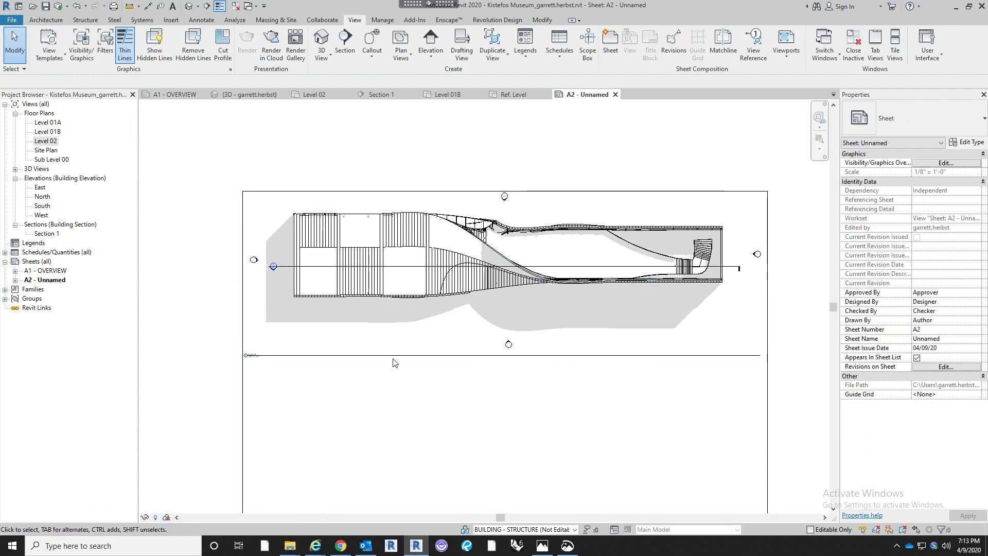
double_click(390, 334)
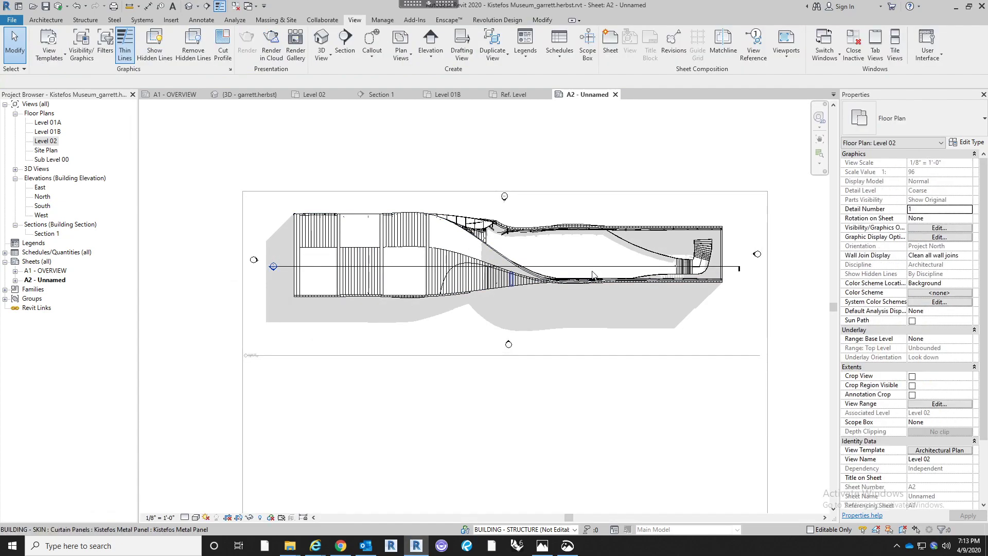
Try a cut plane offset of 0' 6" in the Level 02 plan's view range and inspect the resulting plan
left_click(936, 404)
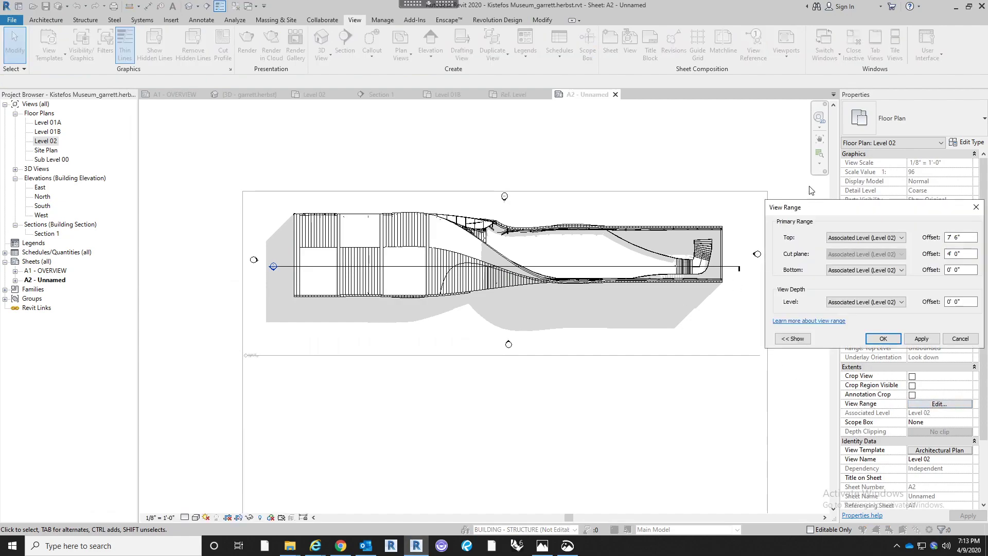
left_click_drag(815, 210, 435, 214)
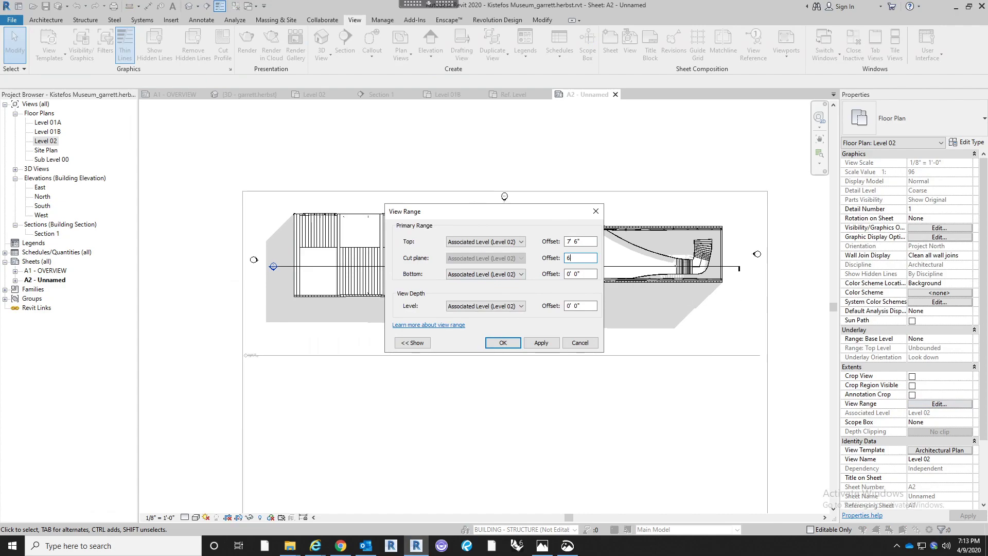
key("Return")
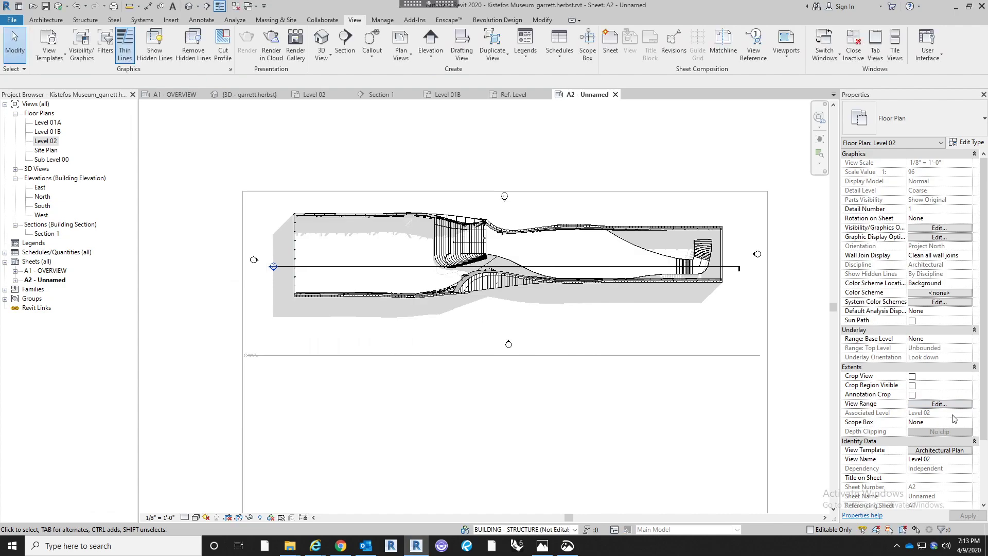
left_click(956, 405)
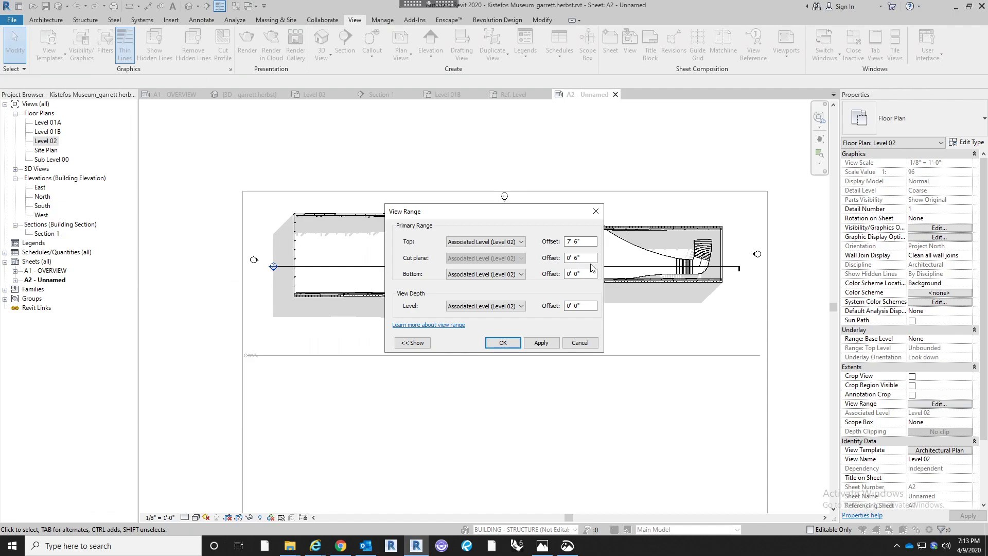
left_click(502, 343)
scroll(489, 360, "up", 2)
middle_click_drag(719, 221, 701, 294)
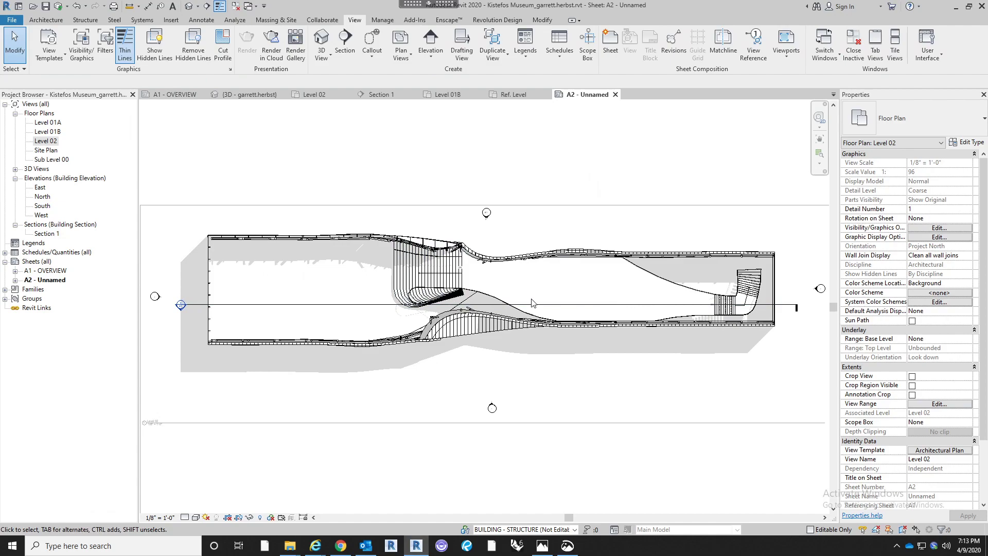
scroll(532, 303, "down", 1)
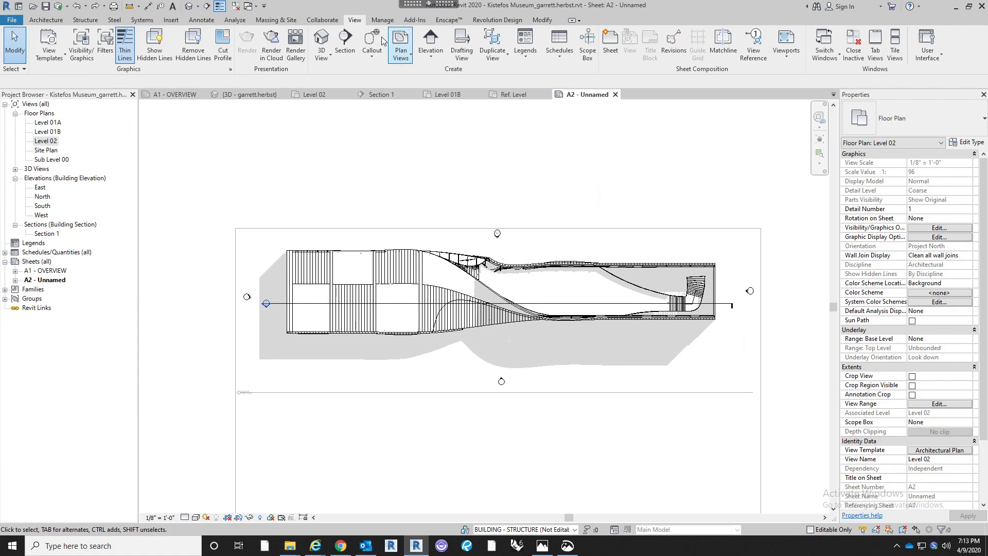
Sketch a rectangular plan region boundary about 167' by 55' over the wide end and twist of the Level 02 plan
left_click(400, 51)
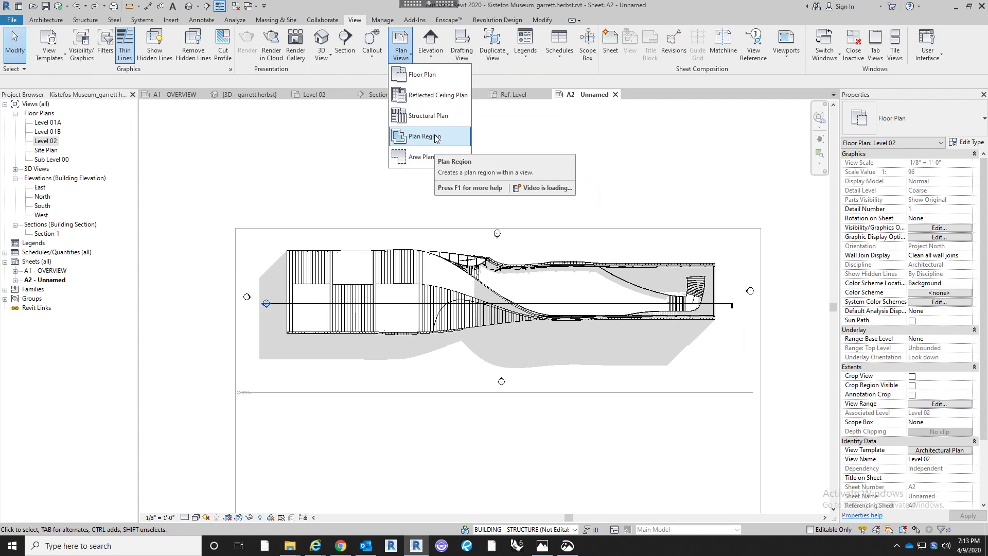
left_click(434, 137)
scroll(408, 312, "up", 2)
mouse_move(408, 312)
middle_mouse_down()
mouse_move(459, 313)
mouse_move(467, 300)
middle_mouse_up()
left_click(445, 36)
left_click(308, 222)
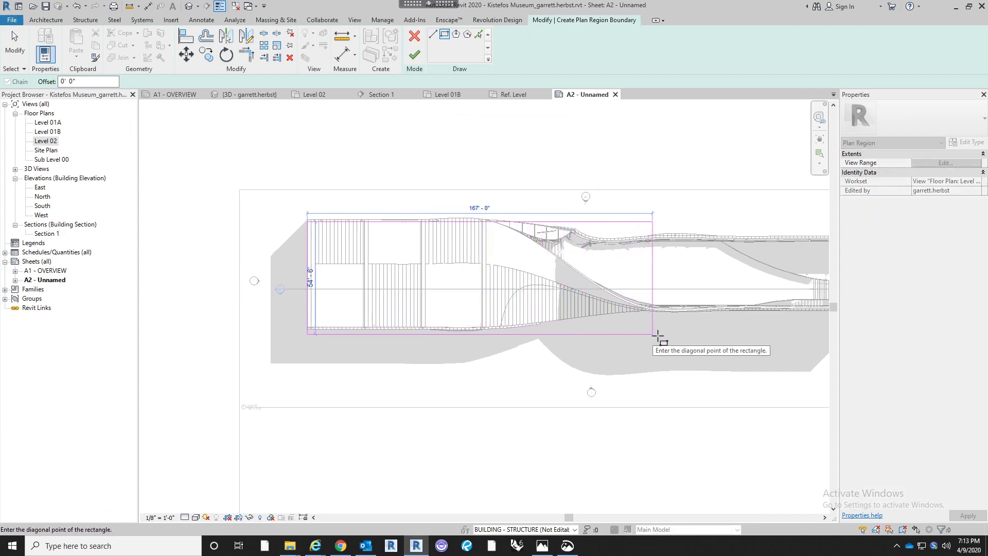
middle_click_drag(703, 362, 618, 366)
scroll(602, 194, "down", 1)
middle_click_drag(613, 189, 609, 190)
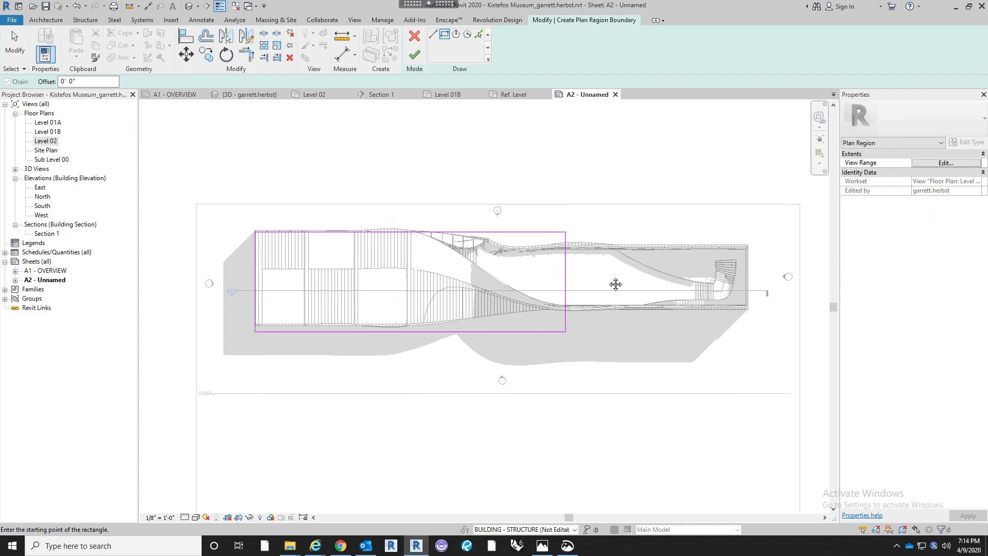
middle_click_drag(616, 284, 579, 277)
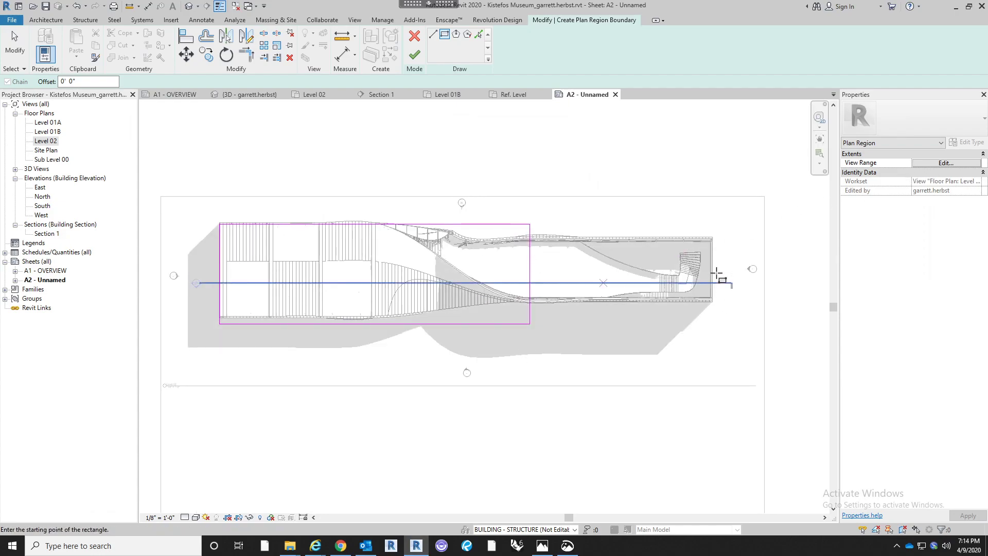
key("Escape")
key("Escape")
Shrink the plan region boundary on all four sides to a smaller rectangle inside the building, between the wide end and the twist
mouse_move(529, 265)
left_mouse_down()
mouse_move(380, 277)
mouse_move(409, 274)
left_mouse_up()
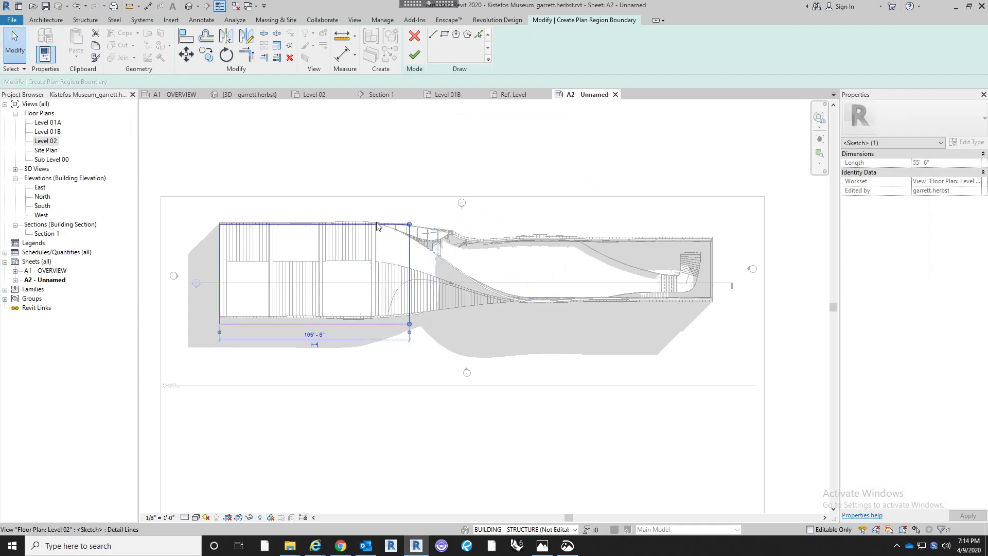
left_click_drag(376, 229, 379, 250)
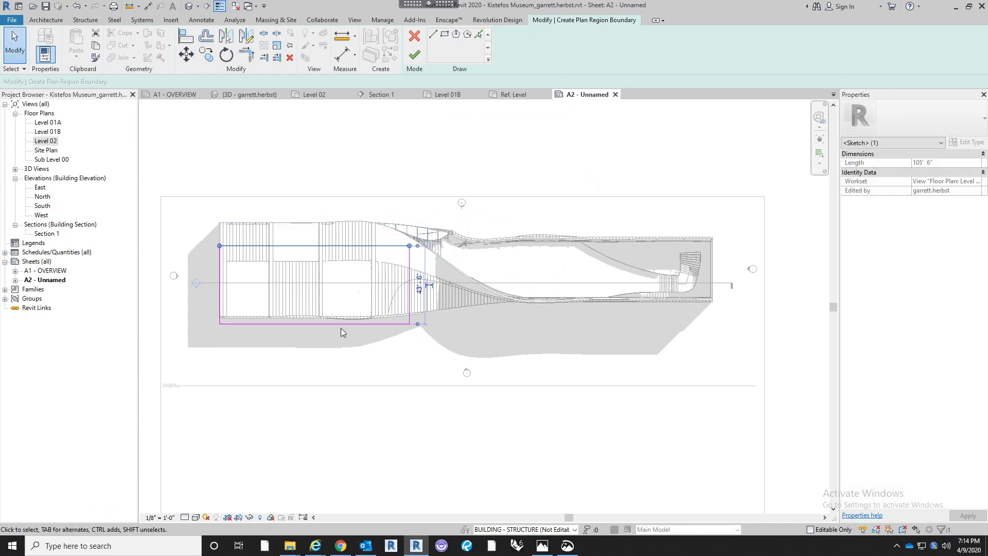
left_click_drag(345, 308, 332, 299)
left_click_drag(225, 273, 306, 268)
key("Escape")
scroll(306, 266, "up", 2)
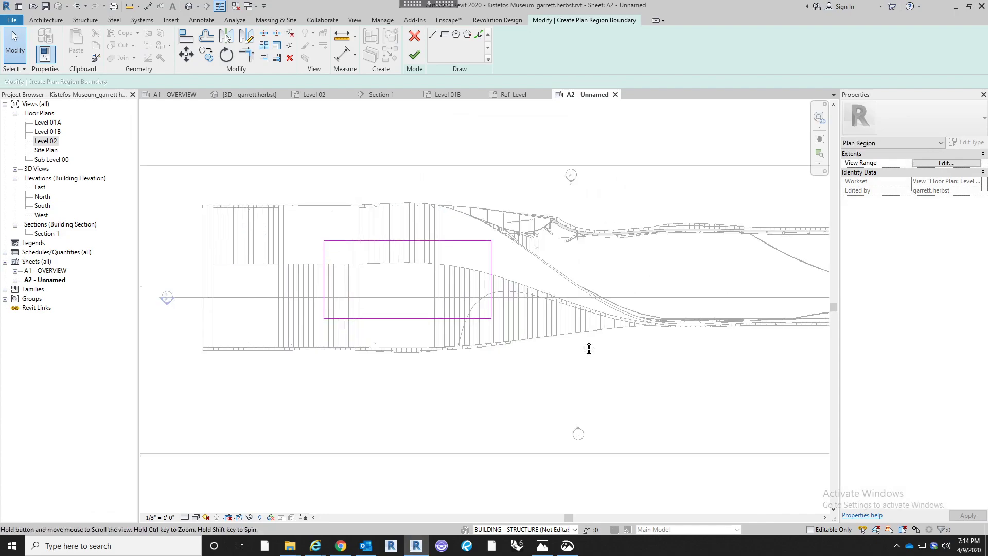
Set the plan region's cut plane, bottom and view depth to Level 01B and finish the region
middle_click_drag(589, 349, 640, 354)
middle_click_drag(681, 398, 588, 402)
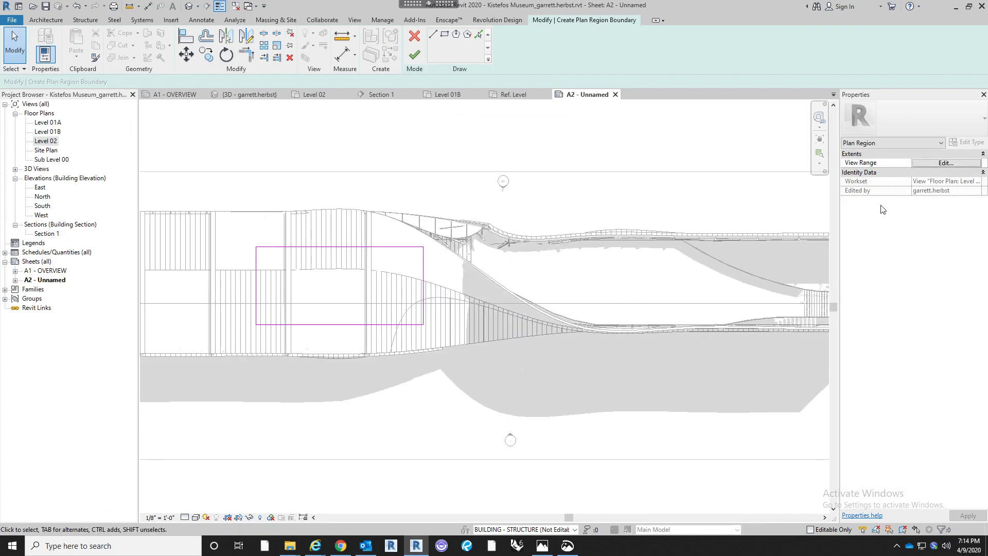
left_click(939, 163)
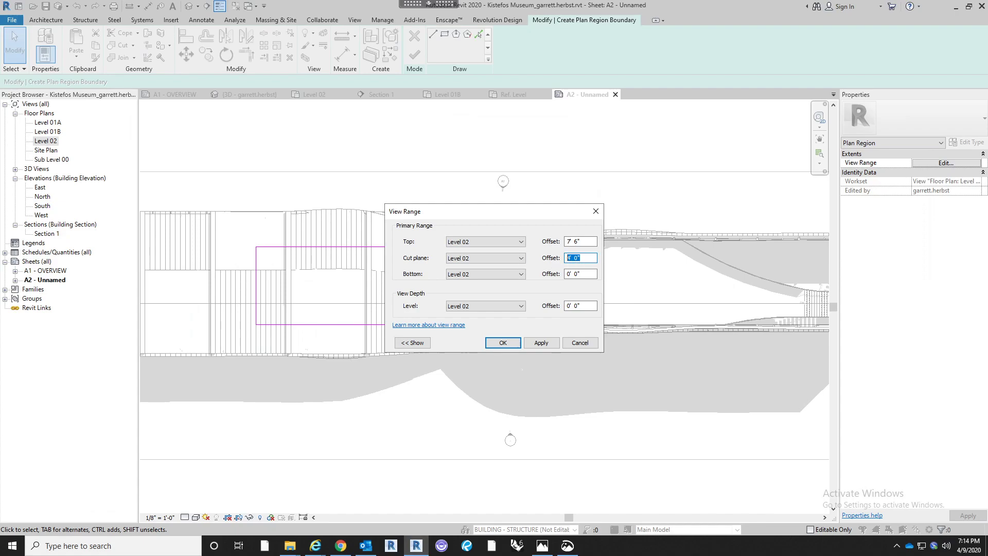
left_click(511, 258)
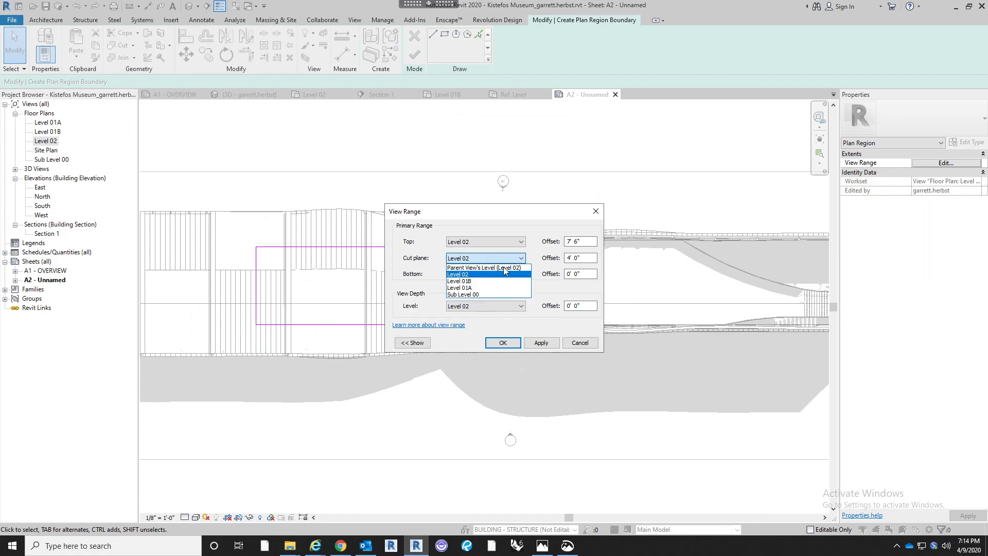
left_click(488, 282)
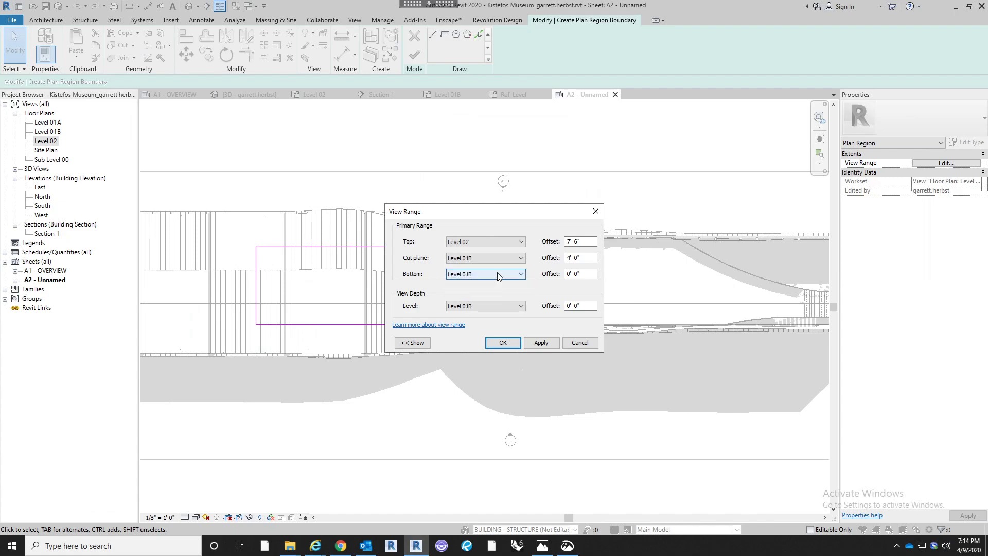
left_click(504, 342)
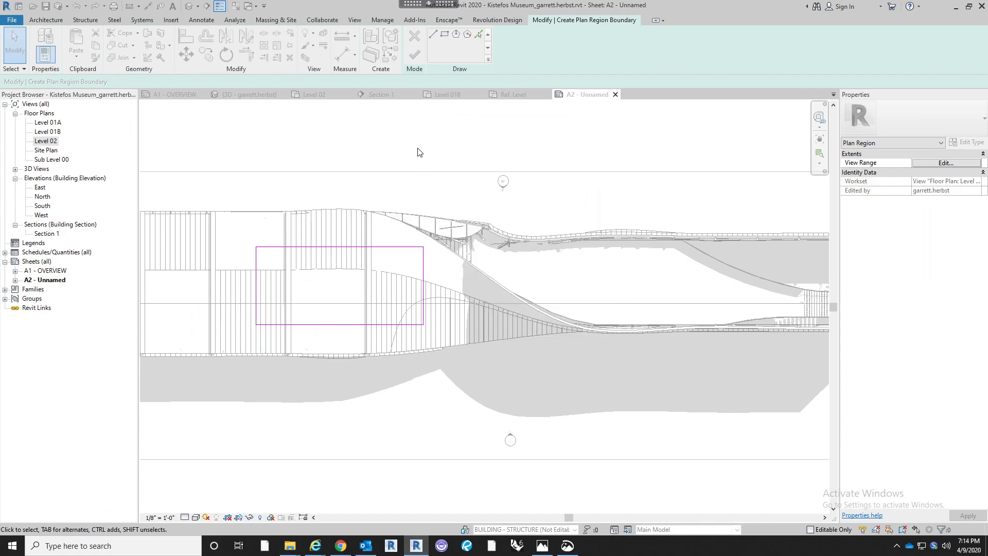
left_click(415, 54)
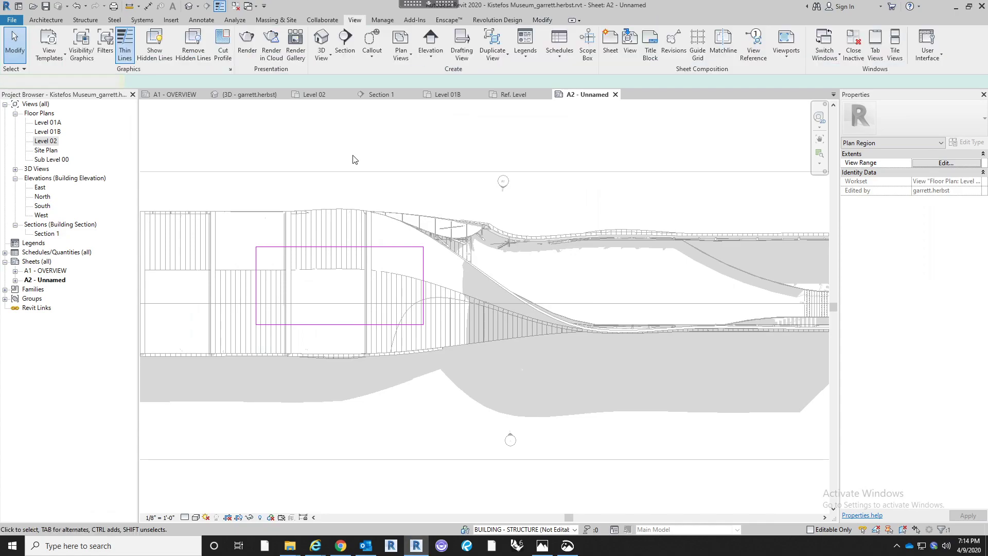
Move the plan region around the Level 02 plan and leave it over the curved stepped seating at the start of the twist
scroll(384, 283, "up", 3)
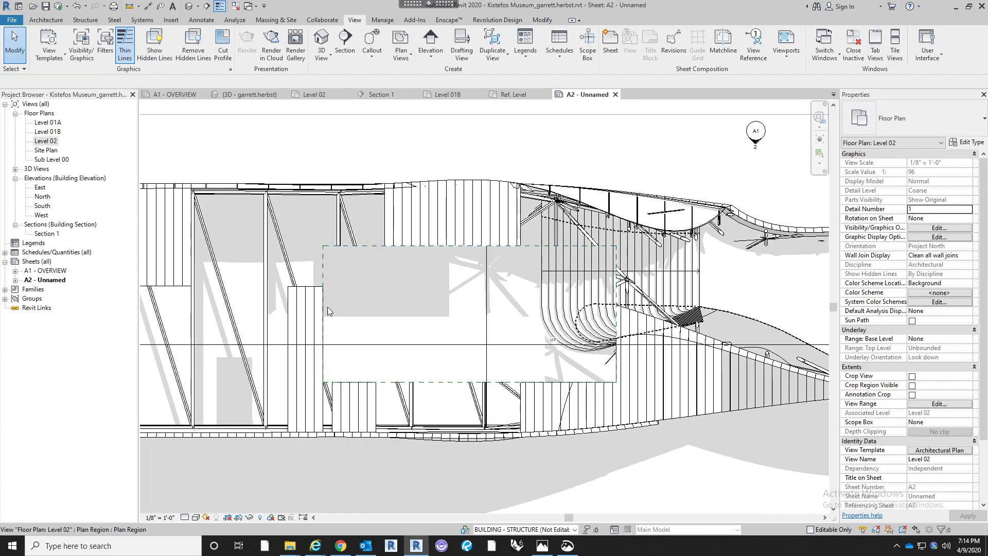
scroll(380, 363, "down", 2)
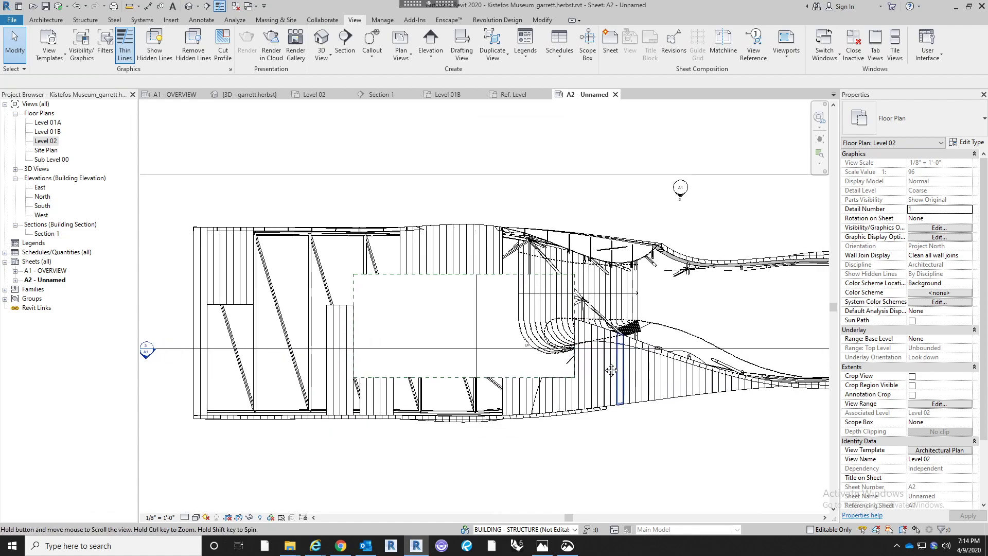
left_click(389, 283)
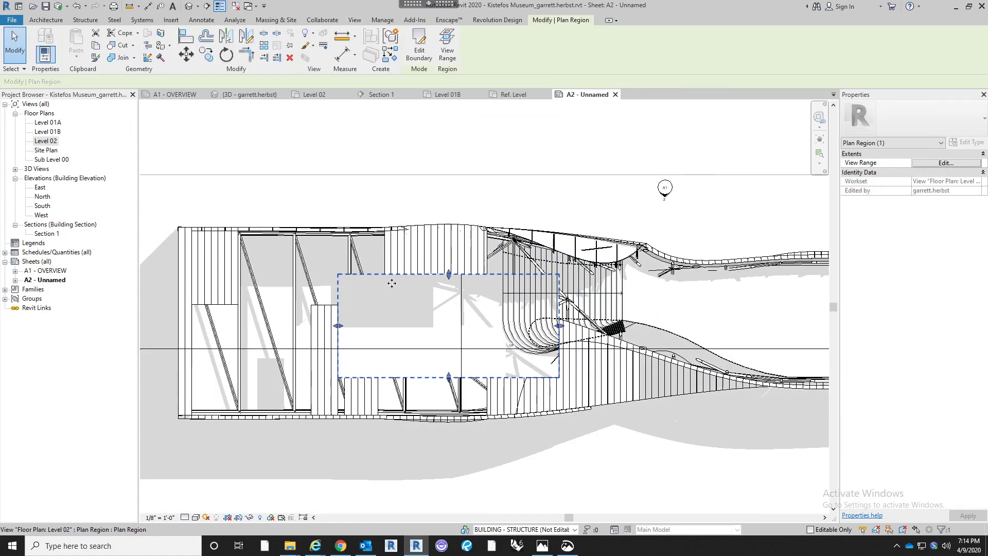
left_click_drag(494, 300, 578, 311)
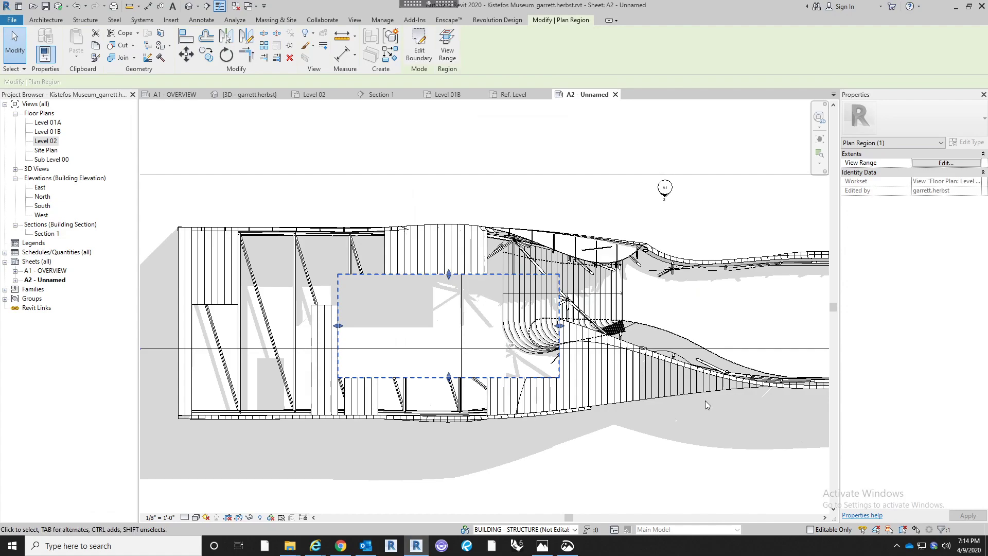
middle_click_drag(634, 439, 479, 397)
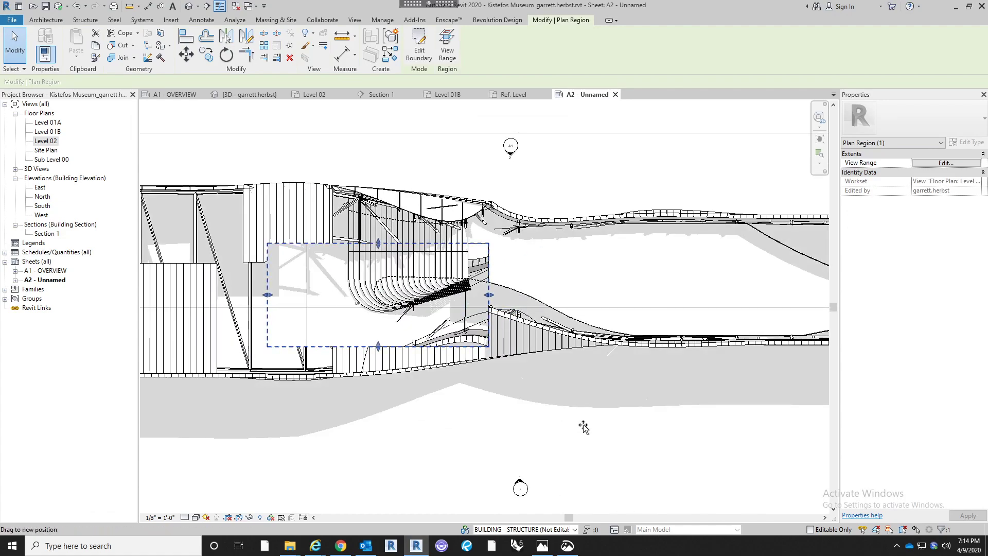
left_click_drag(579, 425, 574, 423)
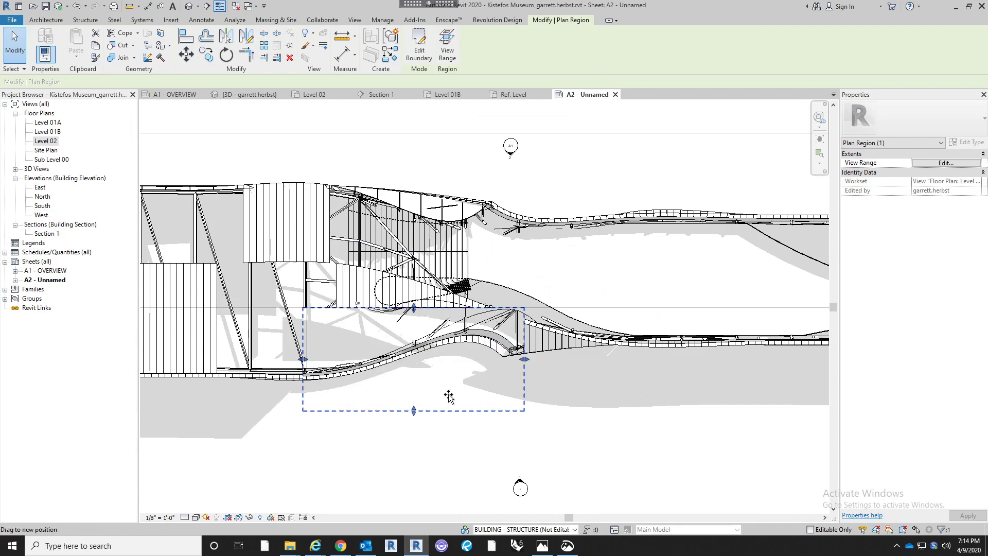
left_click_drag(448, 396, 414, 310)
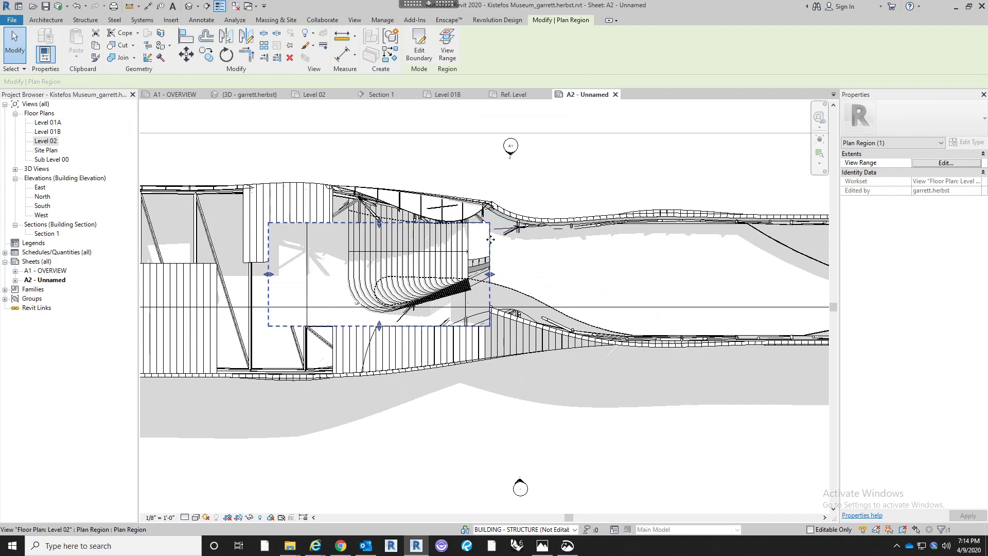
key("Escape")
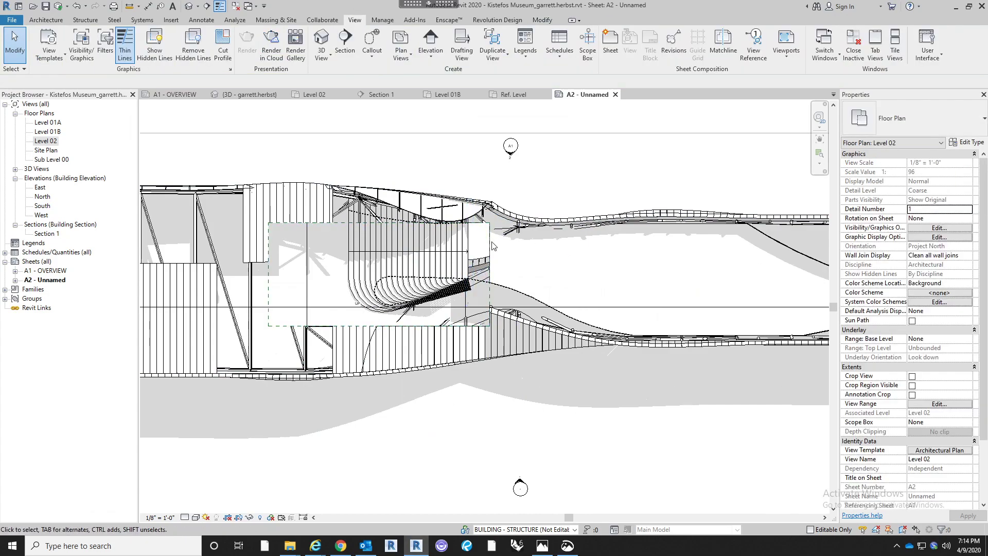
Open the plan region's view range and bring up the level choices for its top
key("ctrl+Left")
left_click(946, 163)
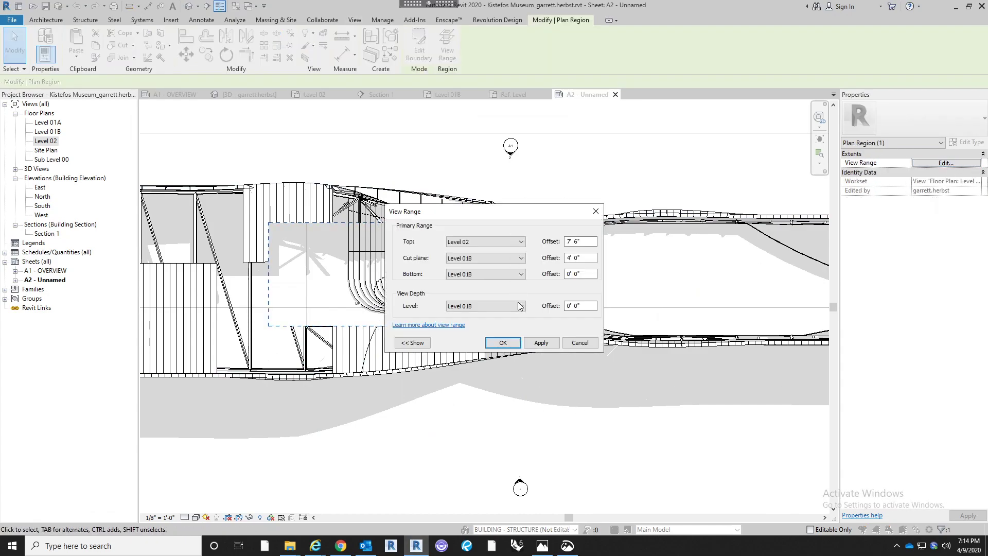
left_click(494, 242)
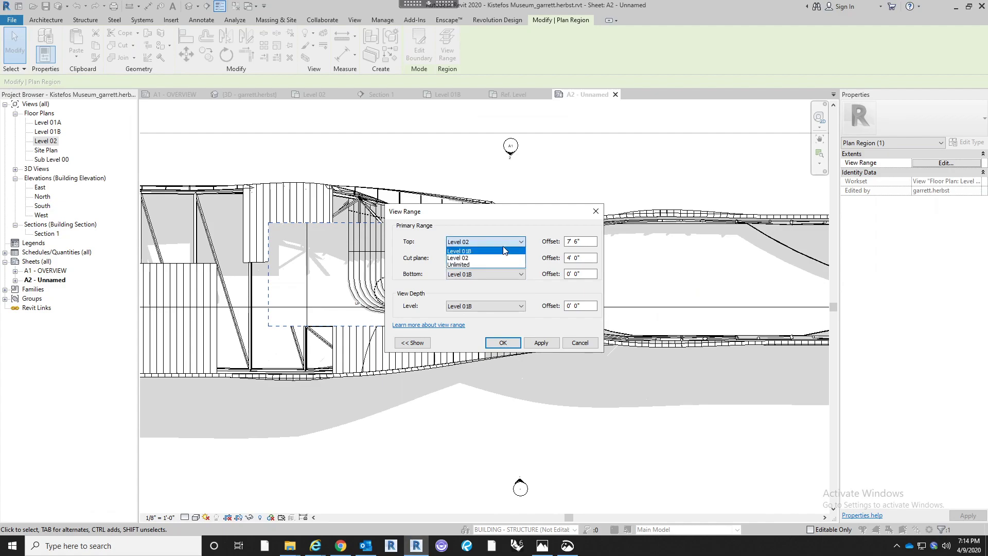
Set the plan region's view range to an Unlimited top and a Level 02 cut plane with a 10' offset
left_click(495, 265)
left_click(498, 254)
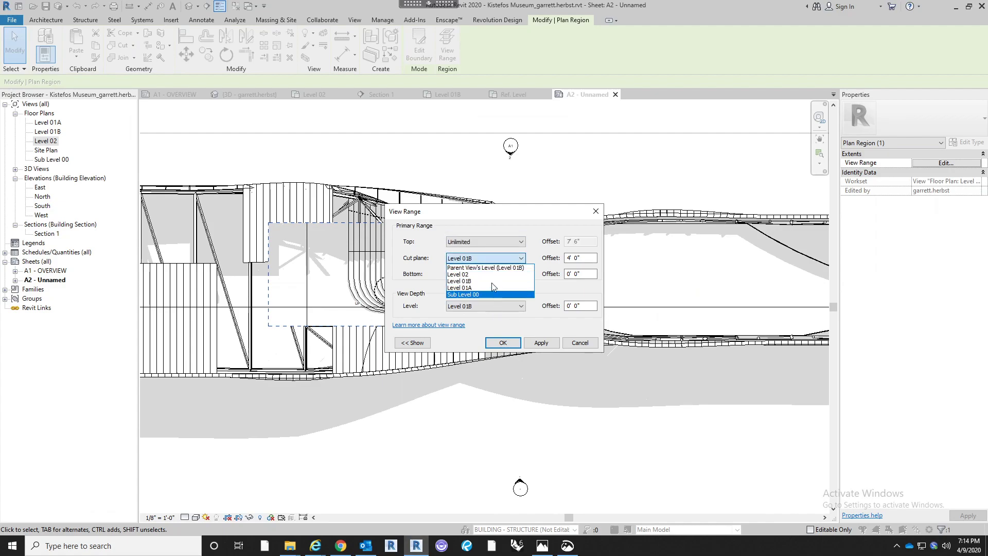
left_click(491, 275)
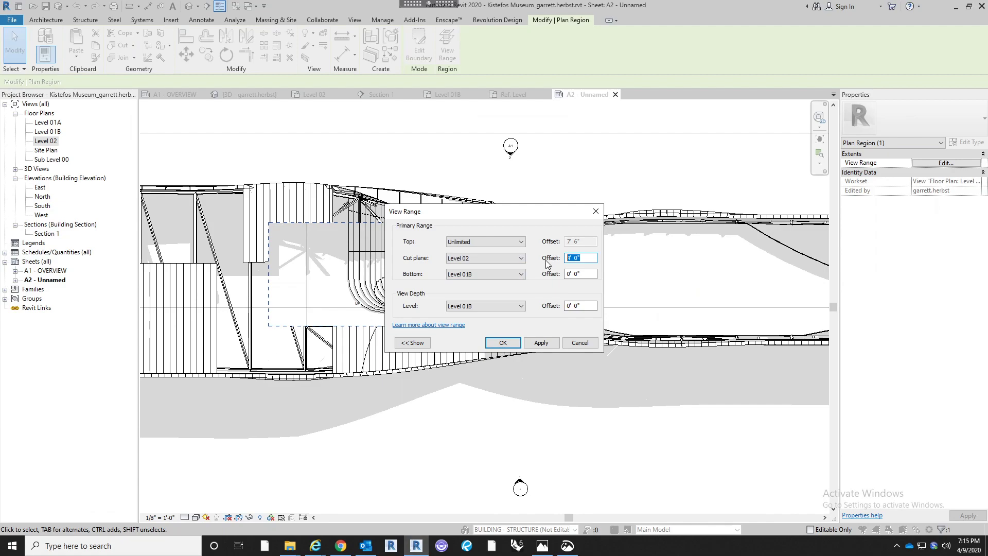
type("10")
key("Return")
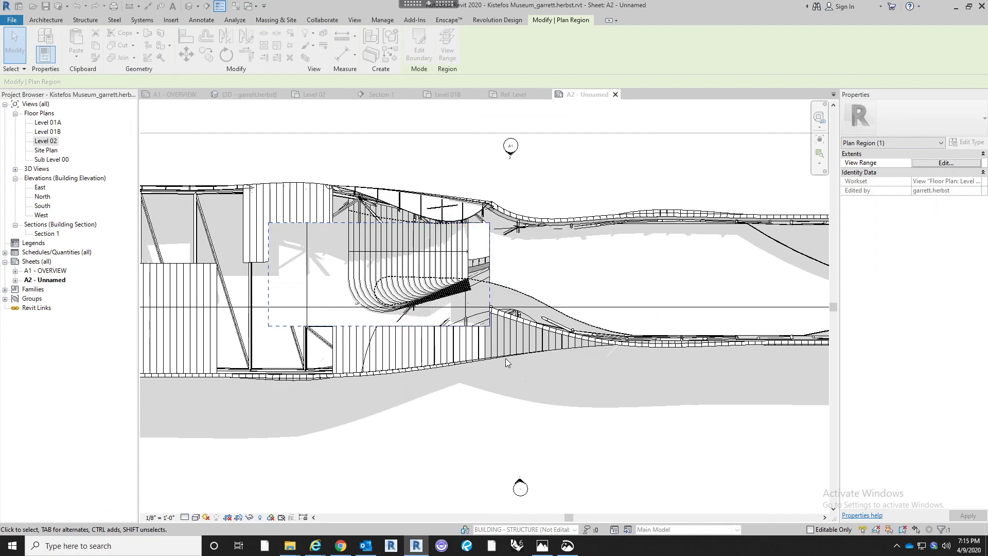
key("Escape")
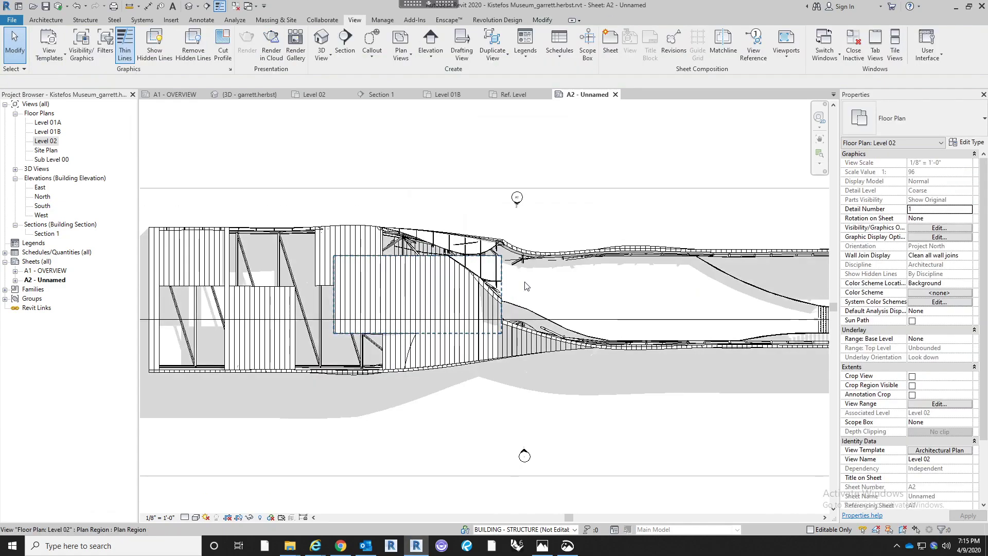
Delete the plan region and set the cut plane offset in the Level 02 view range to 4'
left_click(518, 282)
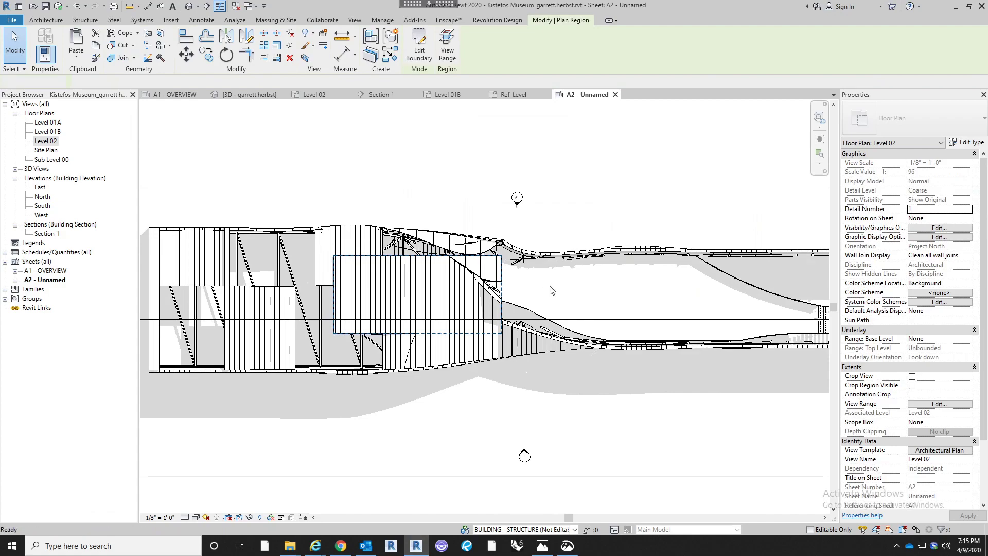
key("Escape")
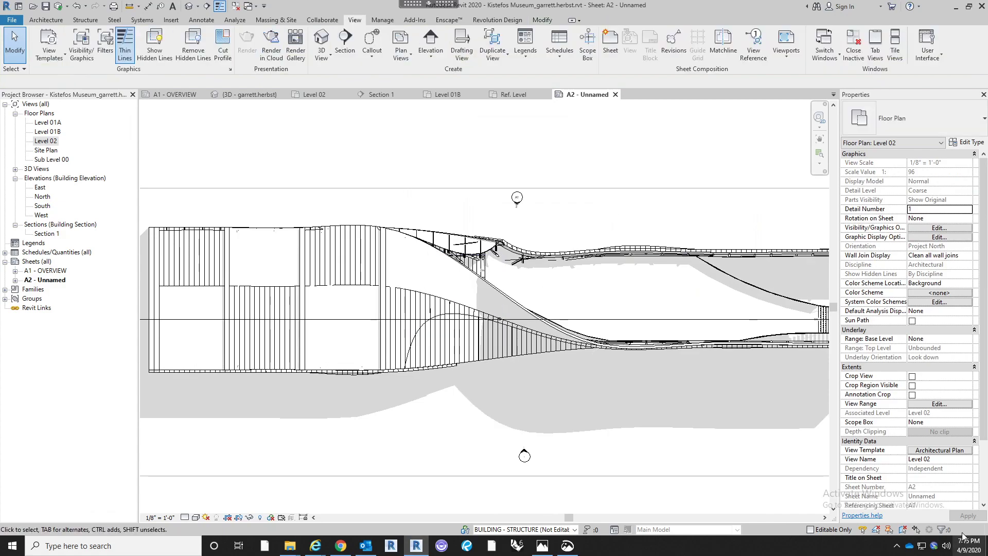
left_click(959, 405)
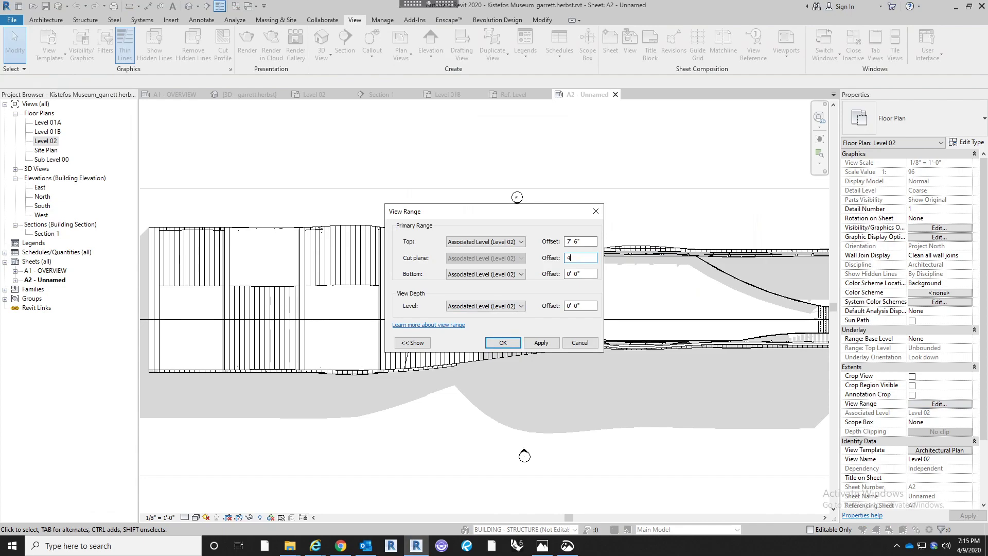
key("Return")
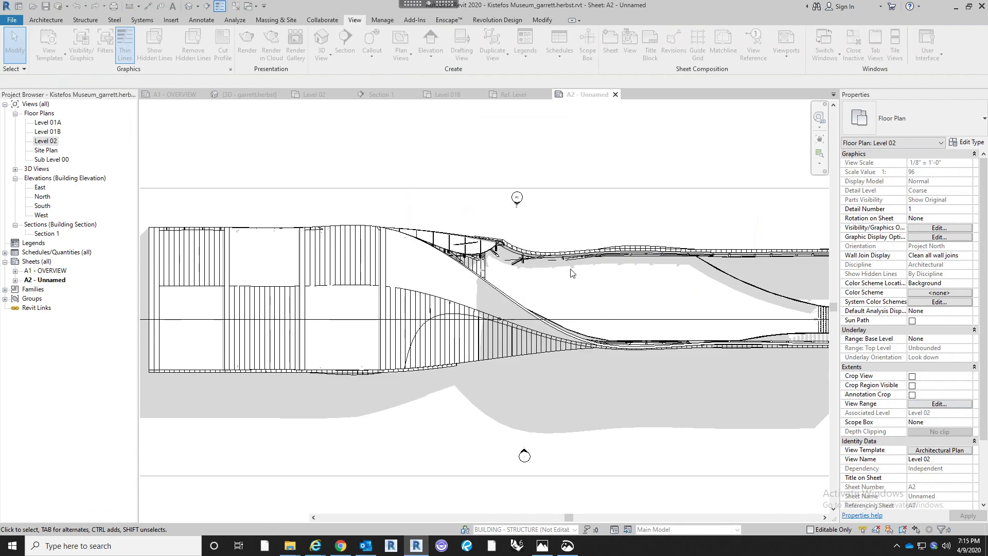
scroll(598, 417, "down", 4)
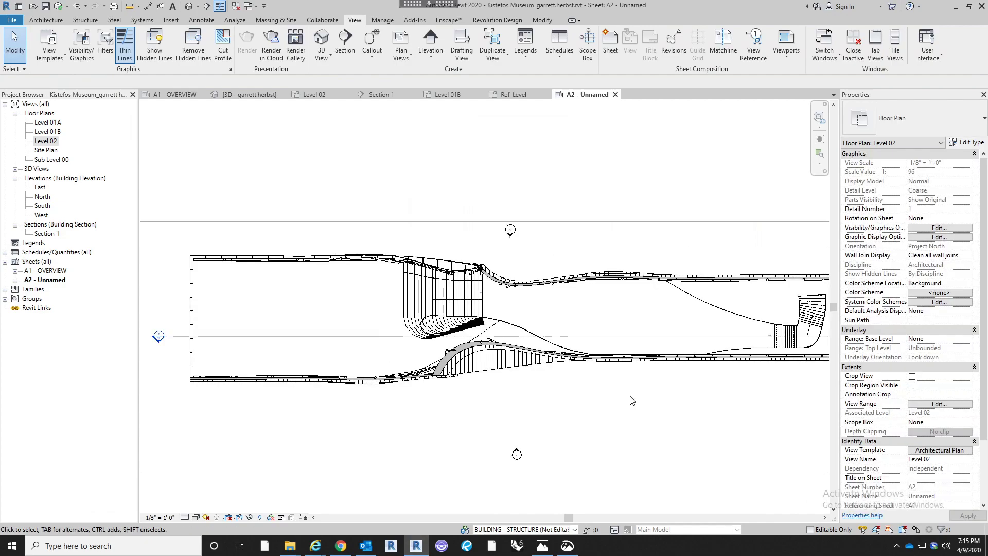
middle_click_drag(634, 391, 598, 391)
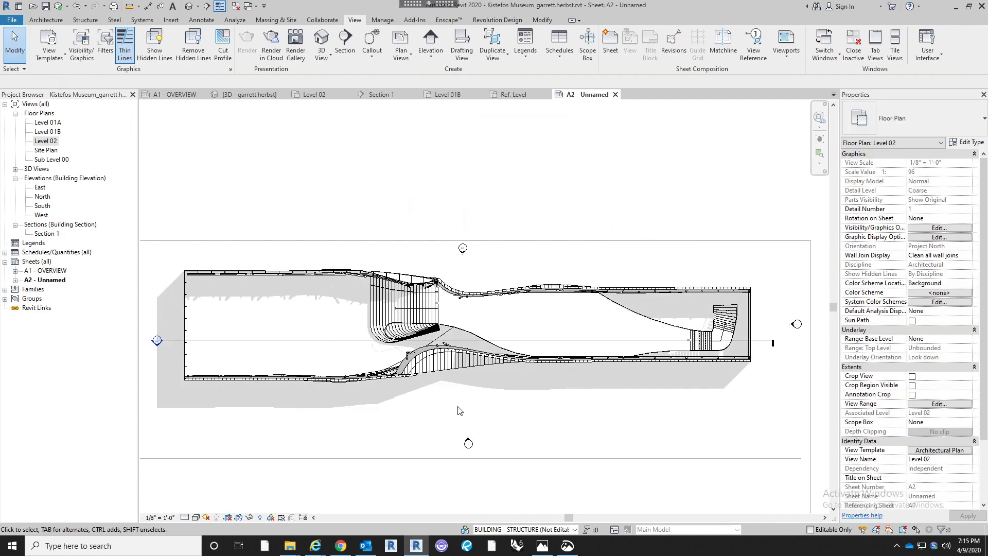
middle_click_drag(465, 412, 463, 402)
scroll(514, 218, "down", 3)
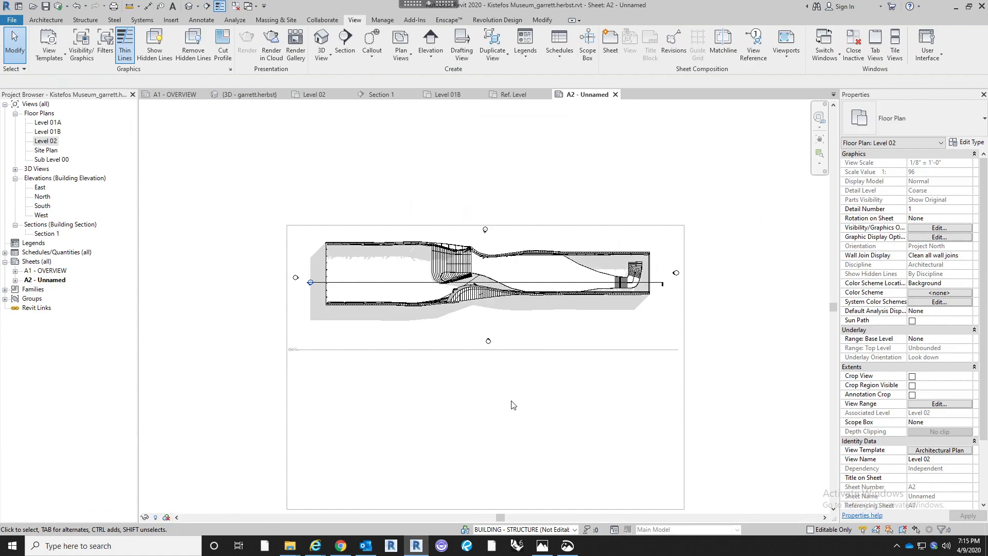
Deactivate the Level 02 view, select its viewport on the sheet and set its view template to <None>
double_click(515, 409)
left_click(504, 352)
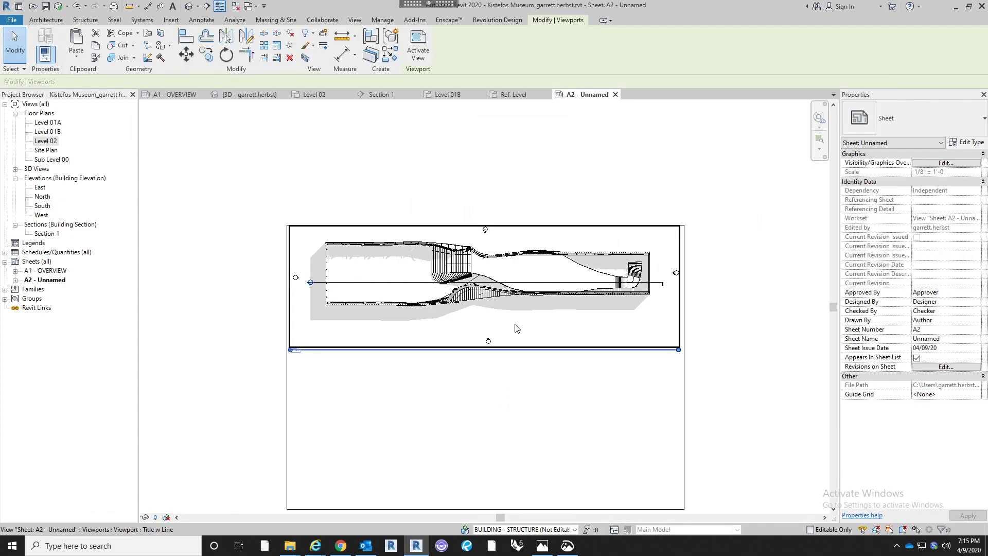
left_click(935, 451)
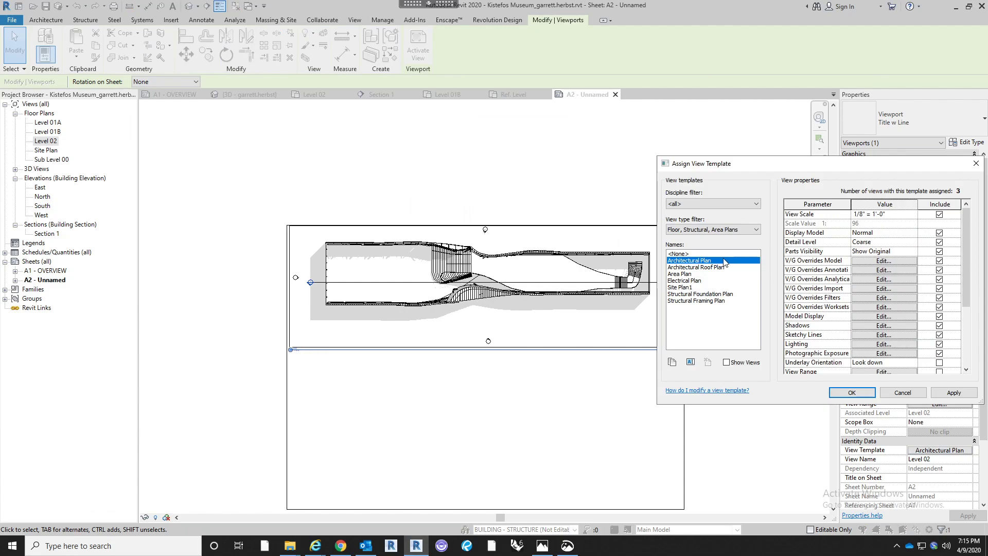
left_click(722, 253)
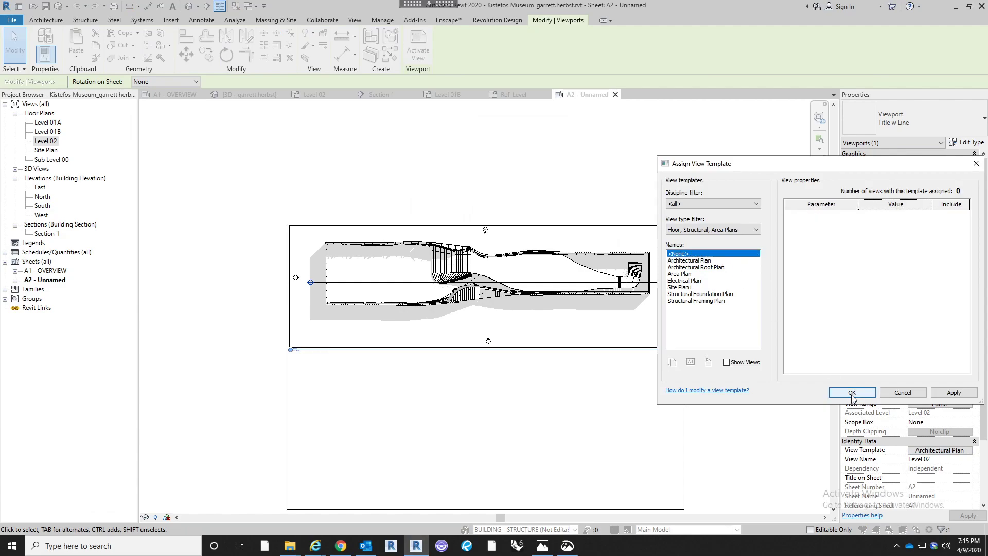
left_click(851, 392)
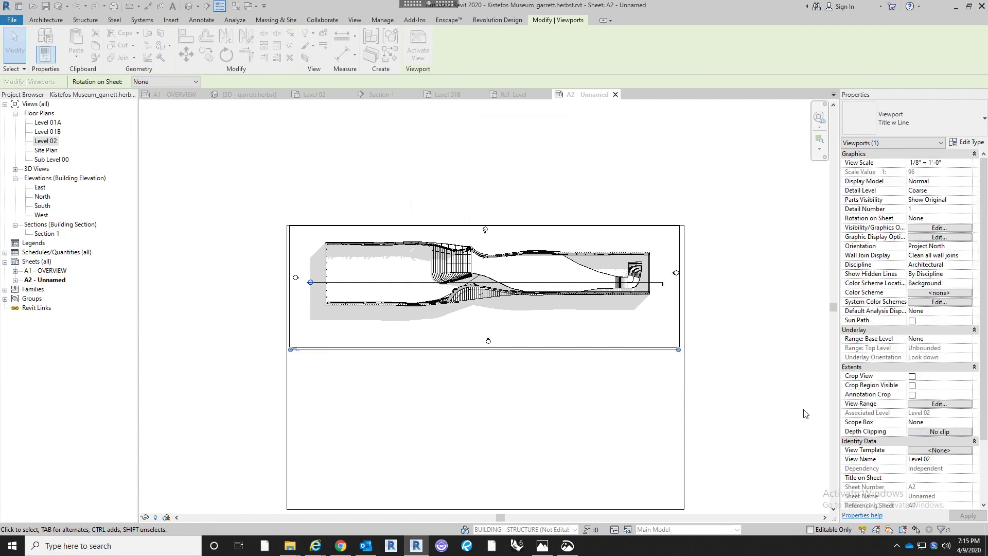
Hide the Elevations annotation category in the Level 02 view's visibility/graphic overrides
left_click(926, 228)
scroll(693, 295, "down", 6)
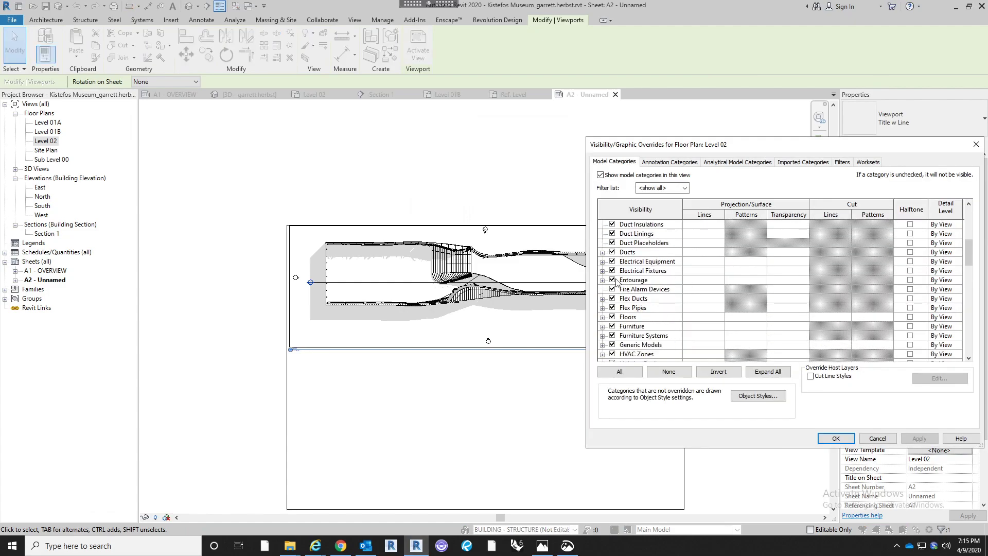
scroll(617, 315, "down", 1)
scroll(617, 315, "up", 1)
left_click(661, 163)
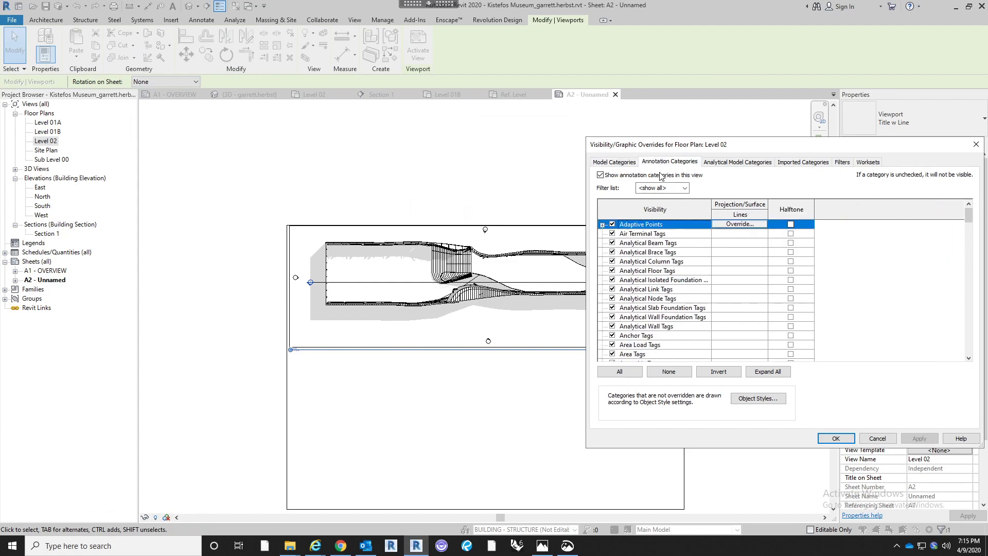
scroll(654, 271, "down", 13)
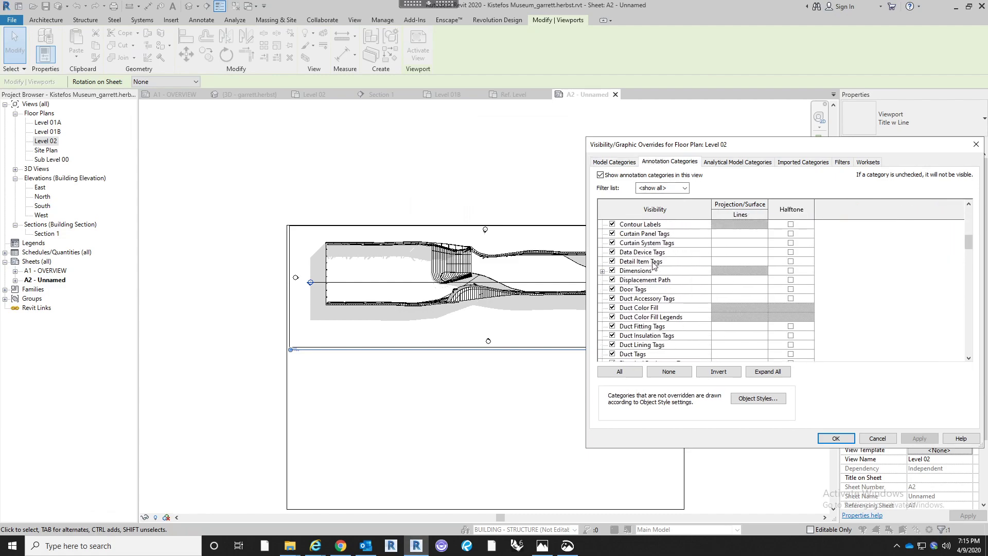
scroll(652, 265, "down", 2)
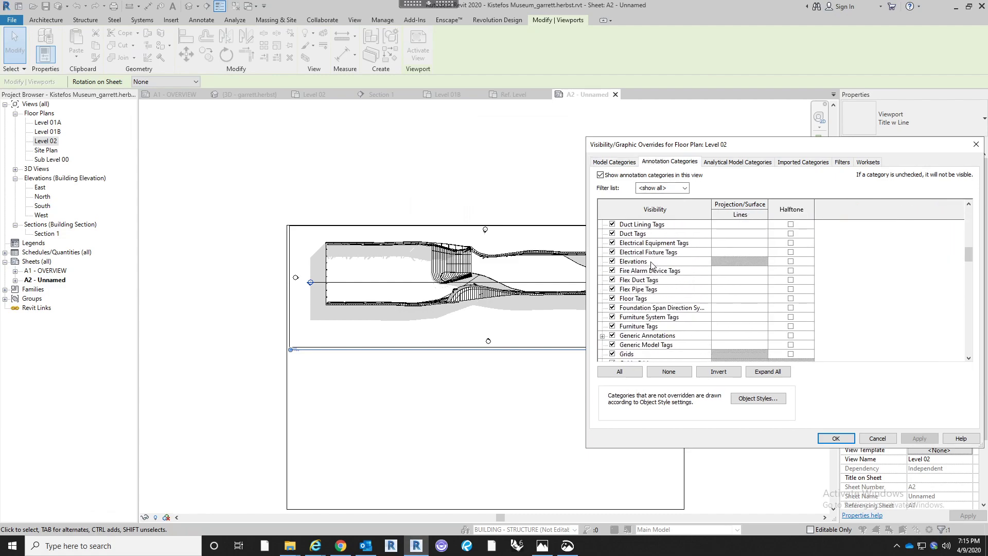
left_click(612, 261)
left_click(836, 438)
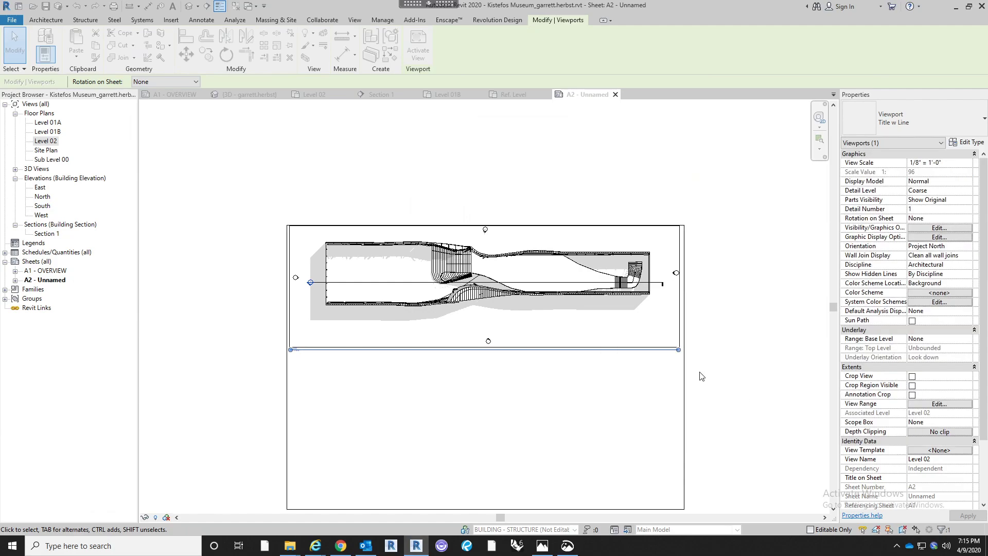
left_click(592, 380)
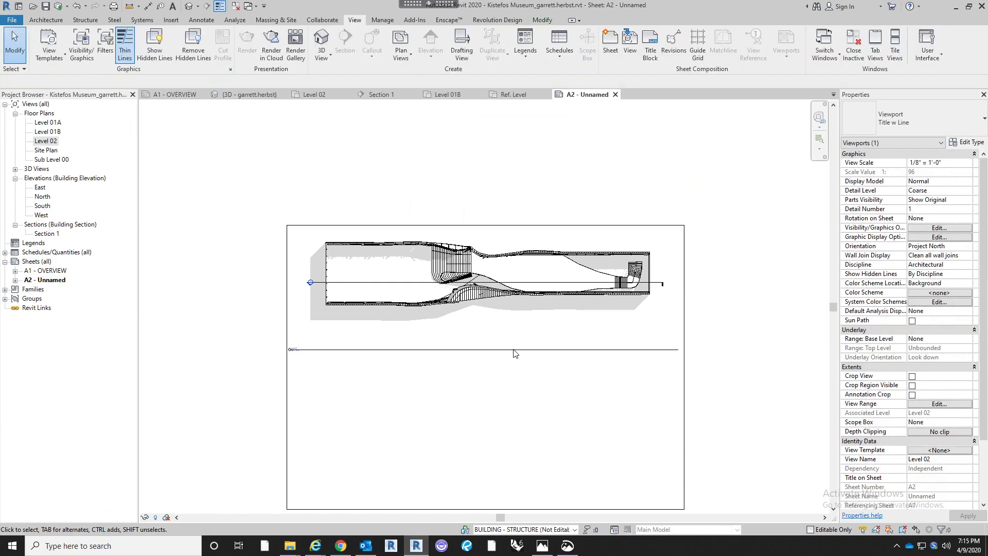
Move the Level 02 viewport title closer beneath the plan and shorten its line to the viewport's width
left_click(368, 338)
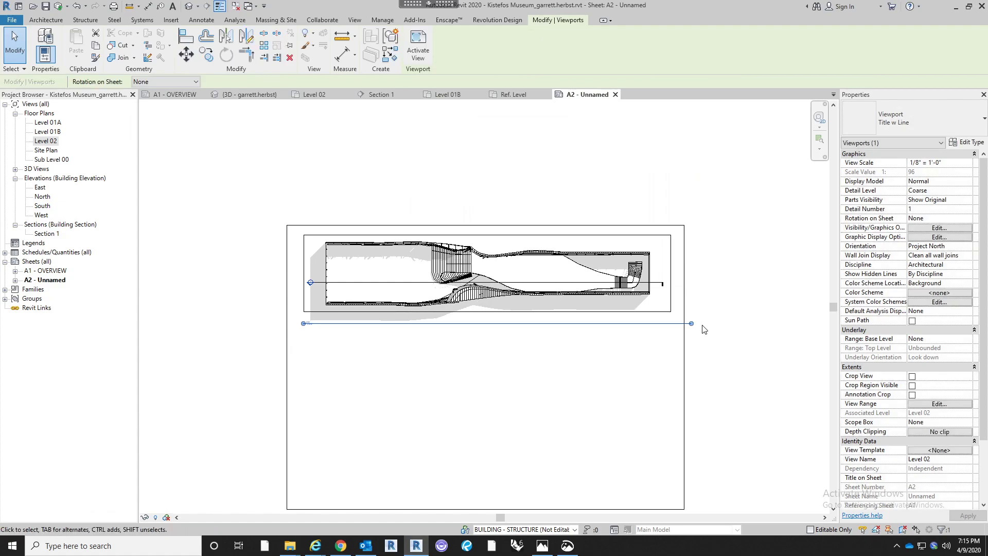
left_click(716, 392)
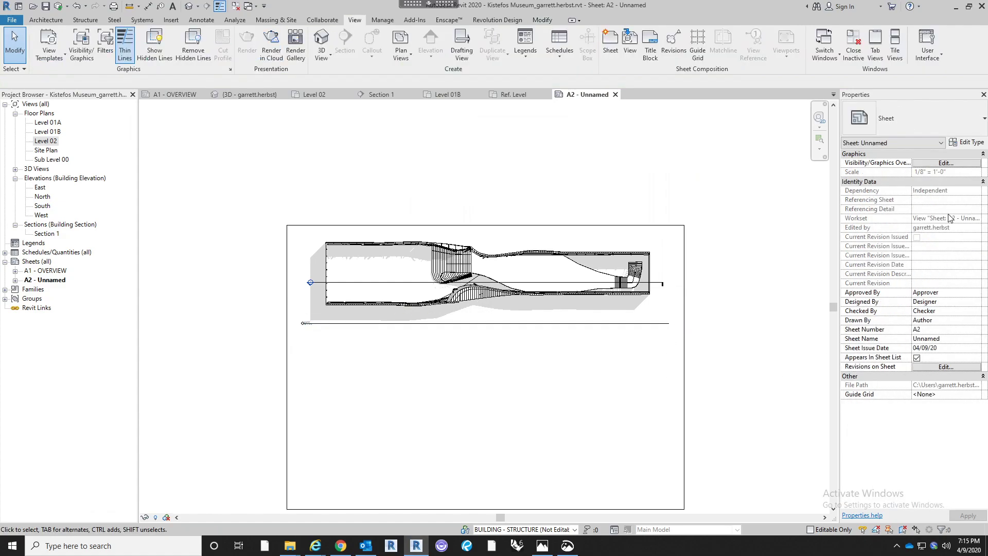
Hide the Sections annotation category in the Level 02 view's visibility/graphic overrides
left_click(618, 271)
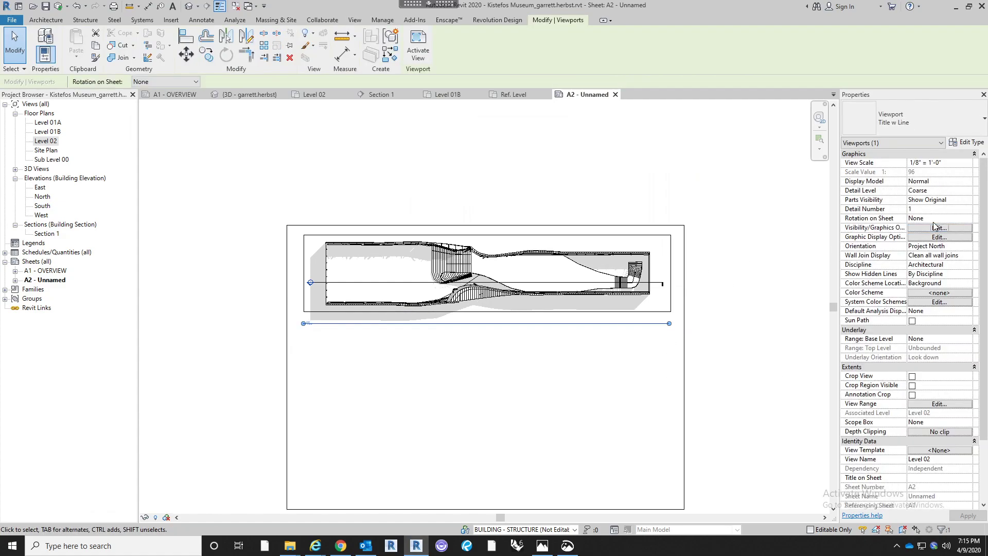
left_click(935, 229)
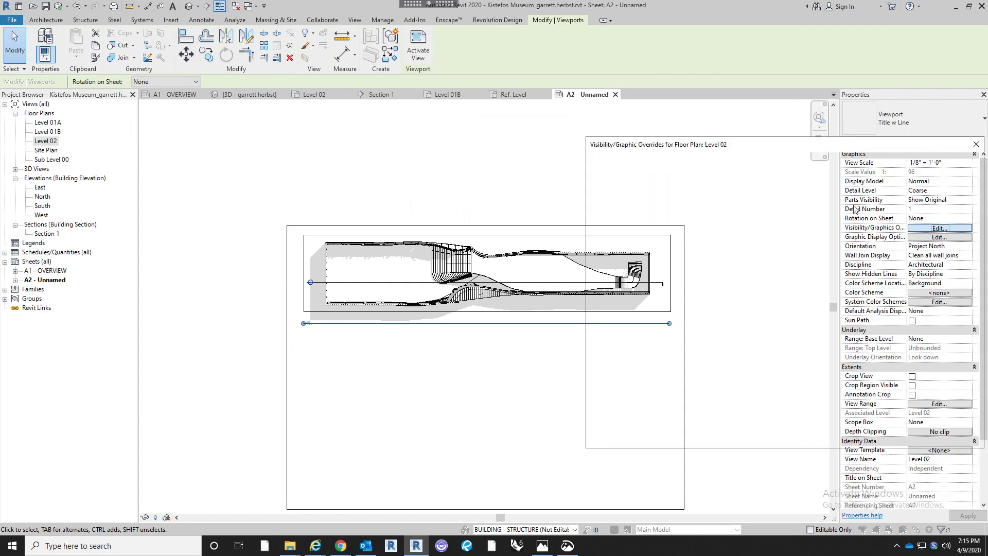
left_click(671, 162)
scroll(679, 281, "down", 15)
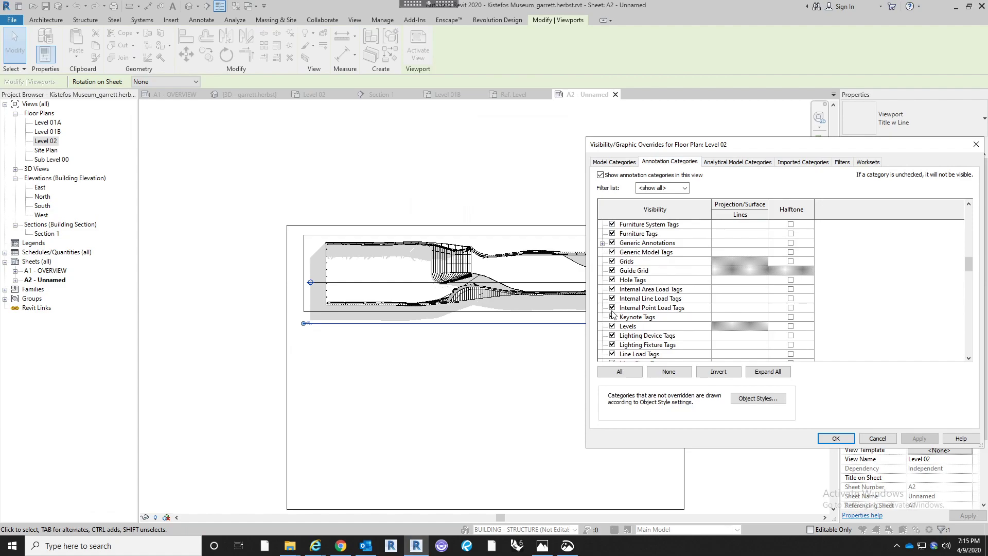
scroll(660, 286, "down", 10)
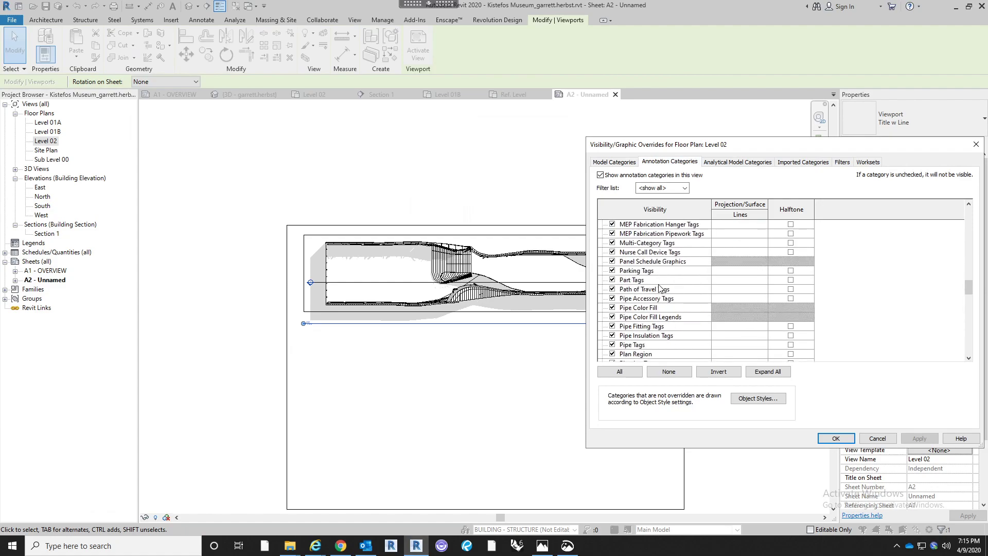
scroll(660, 292, "down", 8)
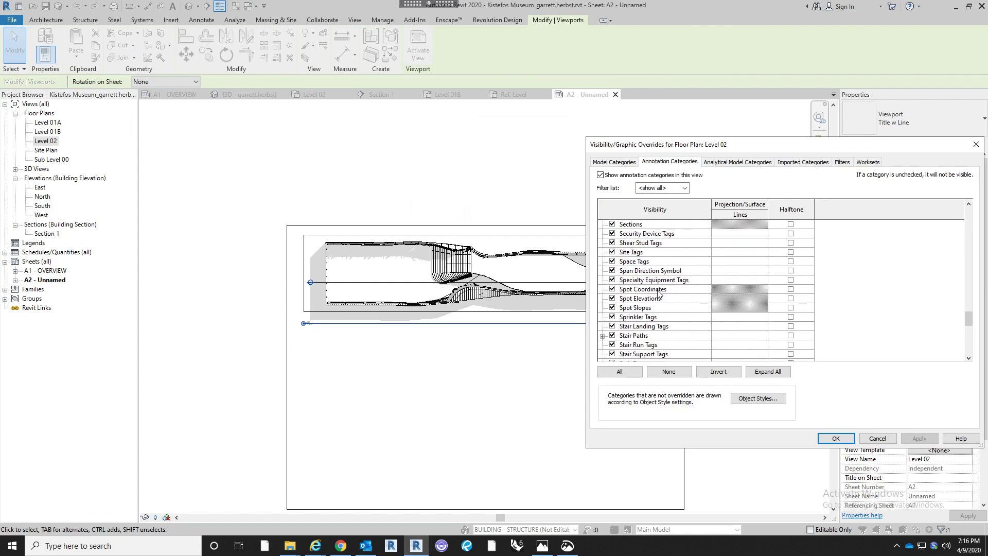
left_click(613, 281)
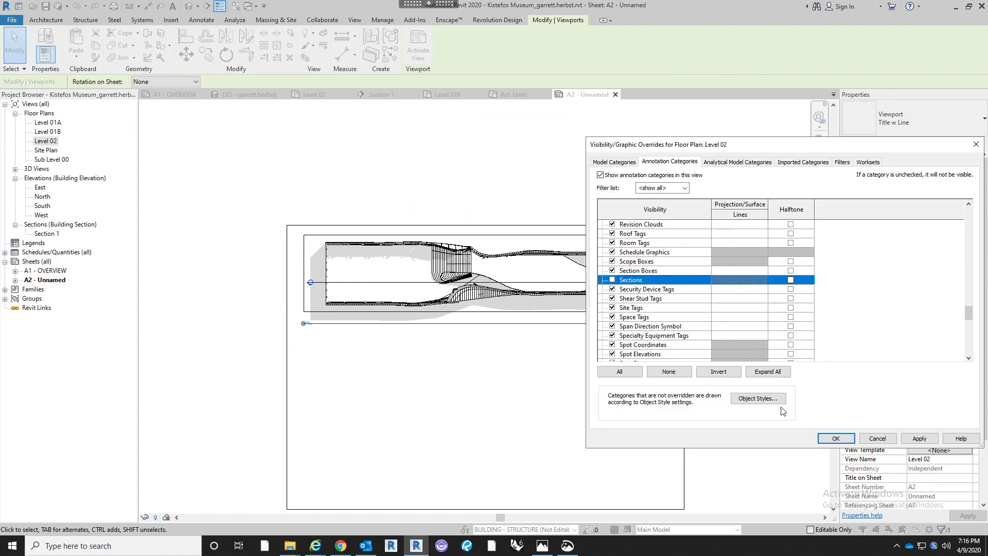
left_click(836, 437)
left_click(512, 401)
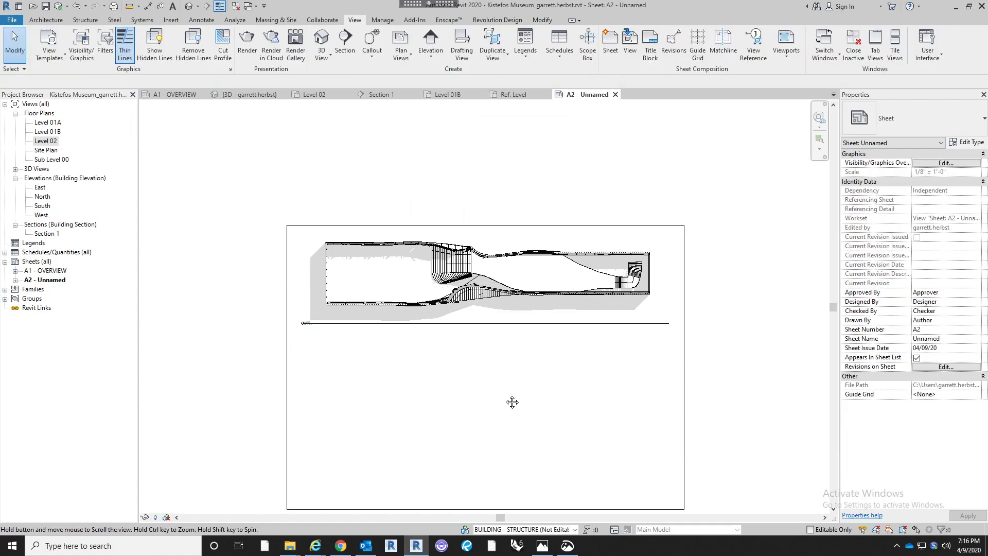
Align the Level 02 viewport title with the viewport's left edge and shorten its line to end at the right edge
scroll(535, 234, "up", 1)
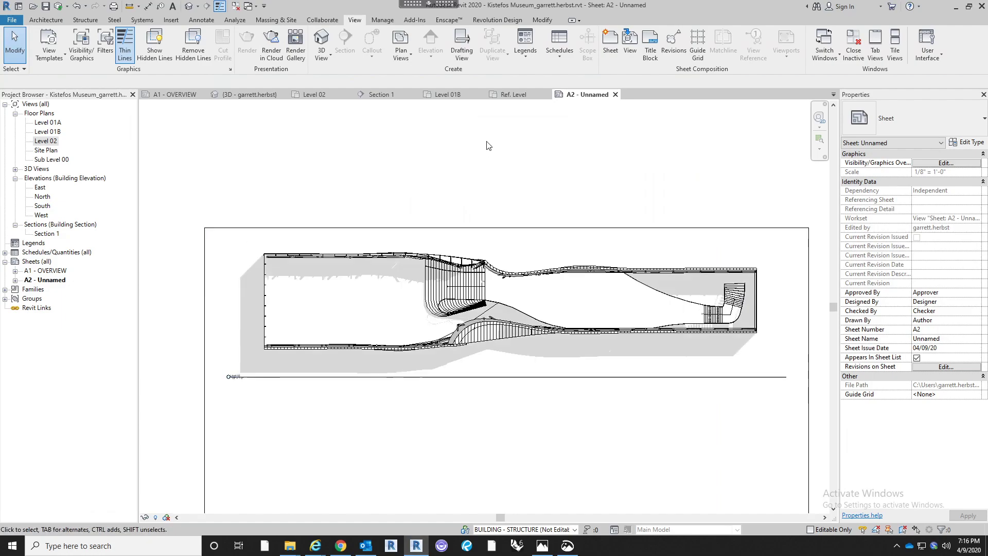
scroll(487, 142, "down", 3)
scroll(423, 152, "up", 2)
left_click(385, 312)
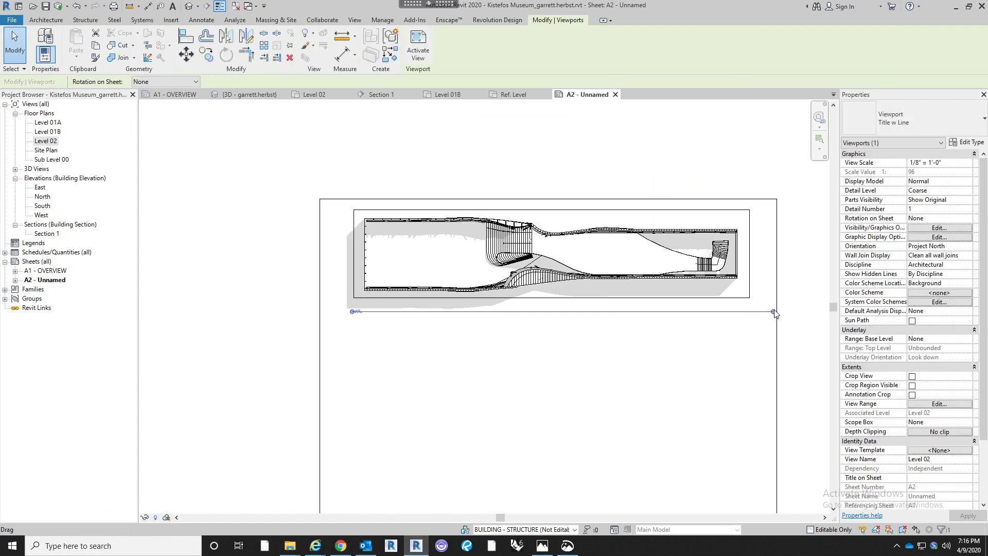
left_click(742, 331)
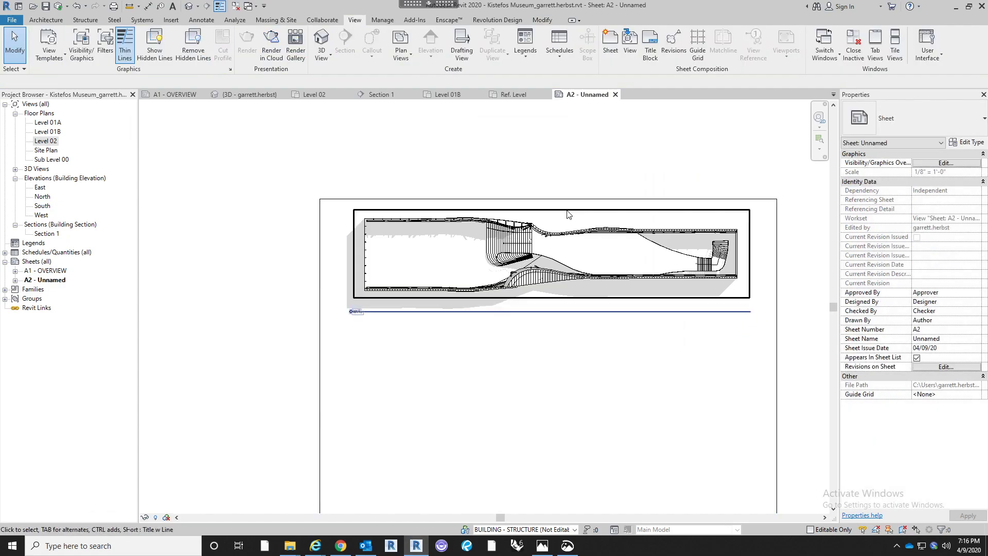
Activate the Level 02 viewport on sheet A2 for editing within the sheet
double_click(592, 269)
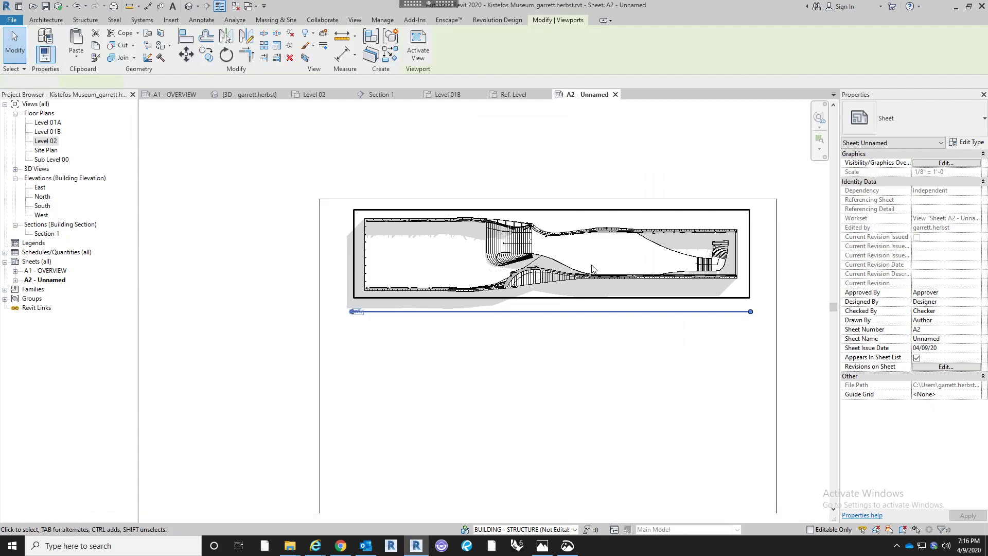
middle_click_drag(592, 268, 591, 302)
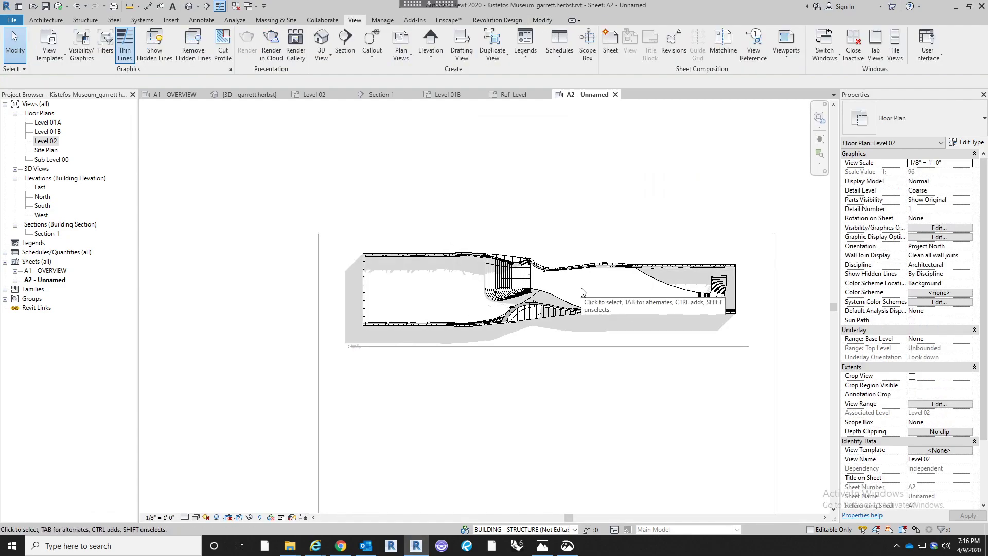
scroll(582, 291, "up", 2)
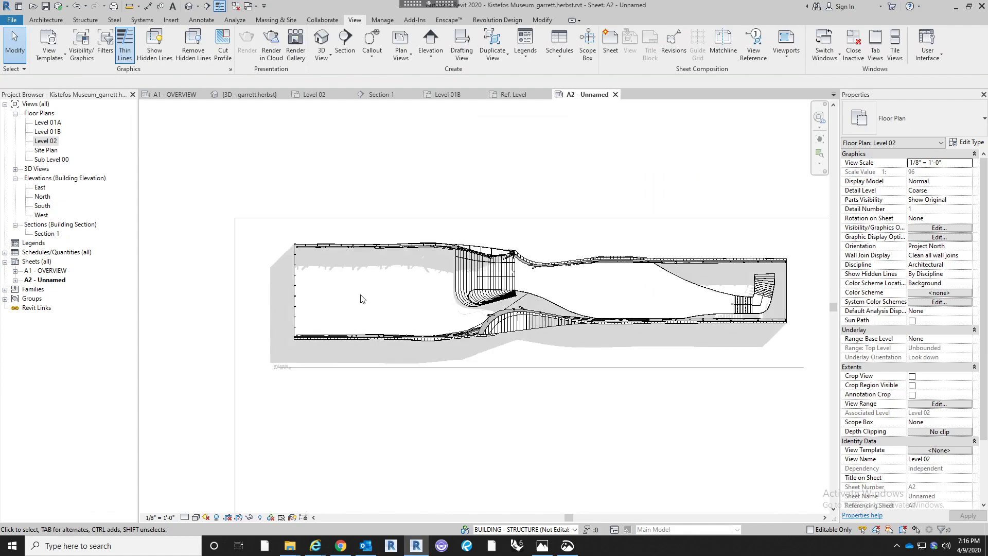
middle_click_drag(430, 282, 415, 302)
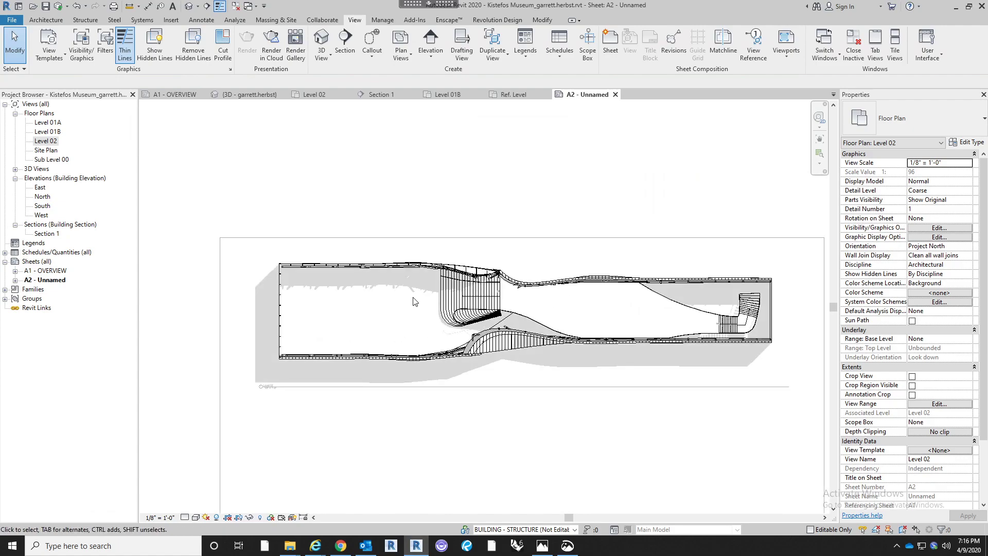
scroll(342, 270, "up", 2)
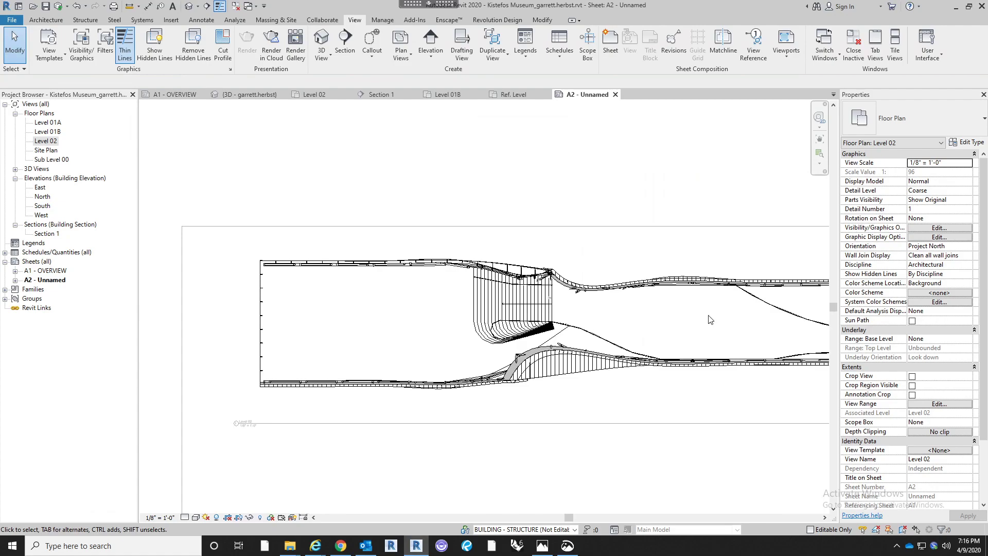
middle_click_drag(418, 231, 403, 231)
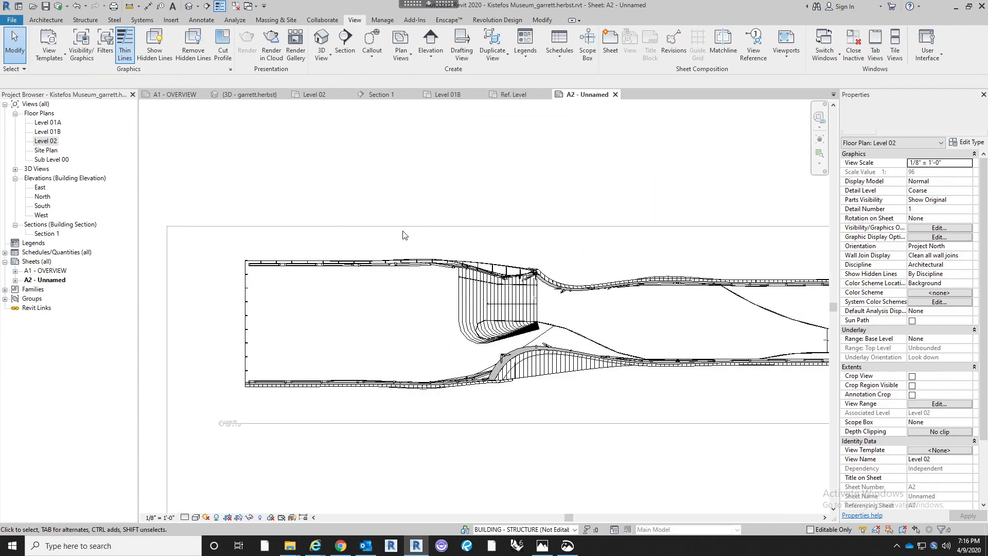
Draw a rectangular callout around the large curved stair at the middle of the Level 02 plan
left_click(377, 37)
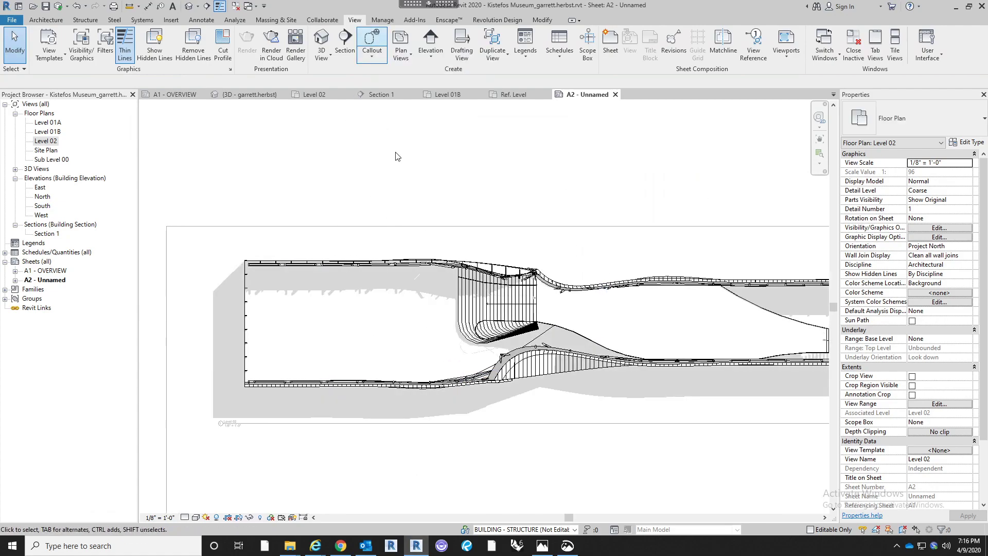
scroll(548, 304, "up", 3)
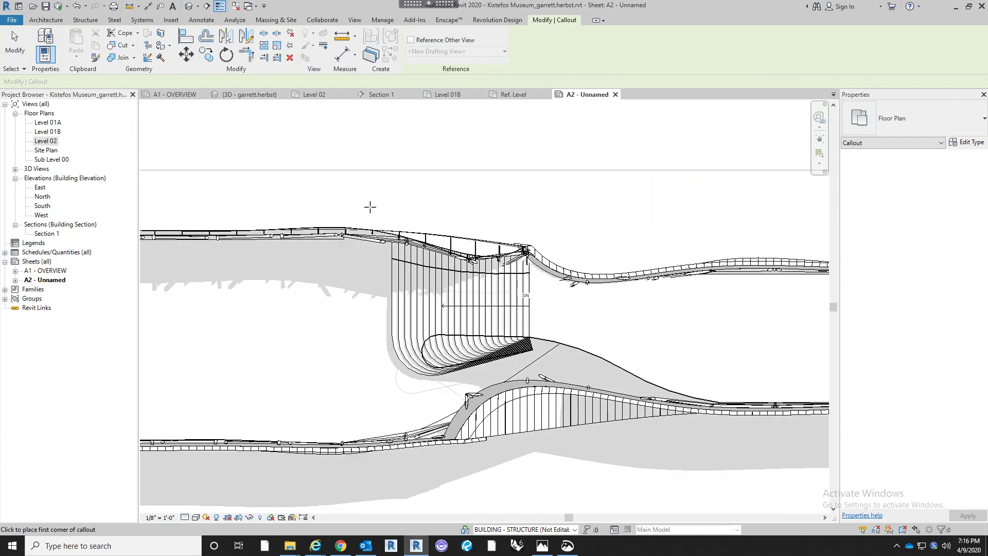
left_click(371, 208)
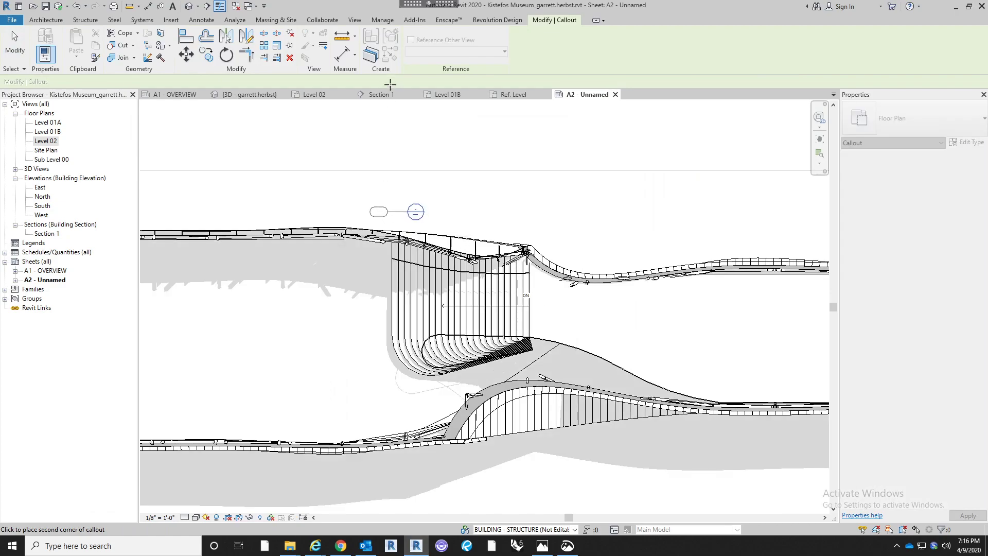
key("Escape")
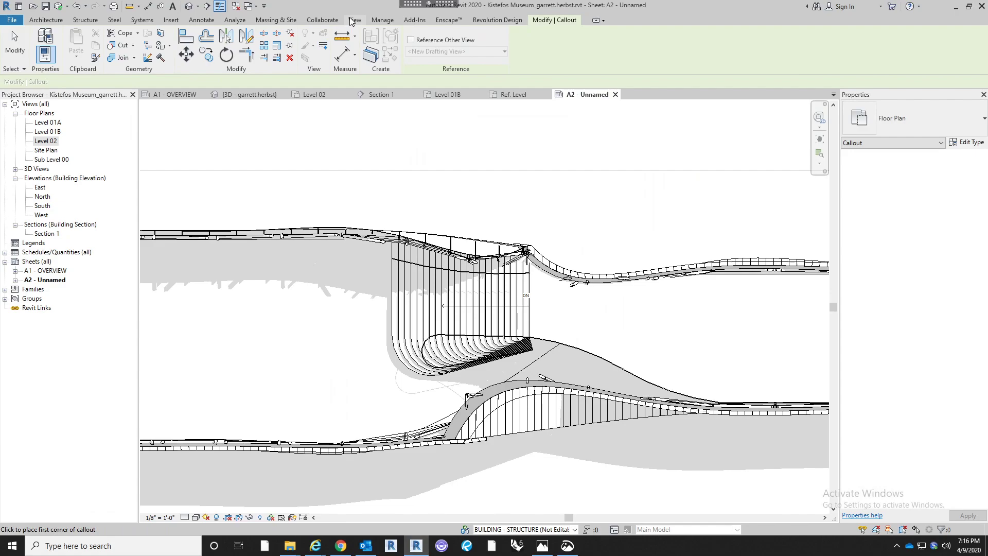
left_click(354, 20)
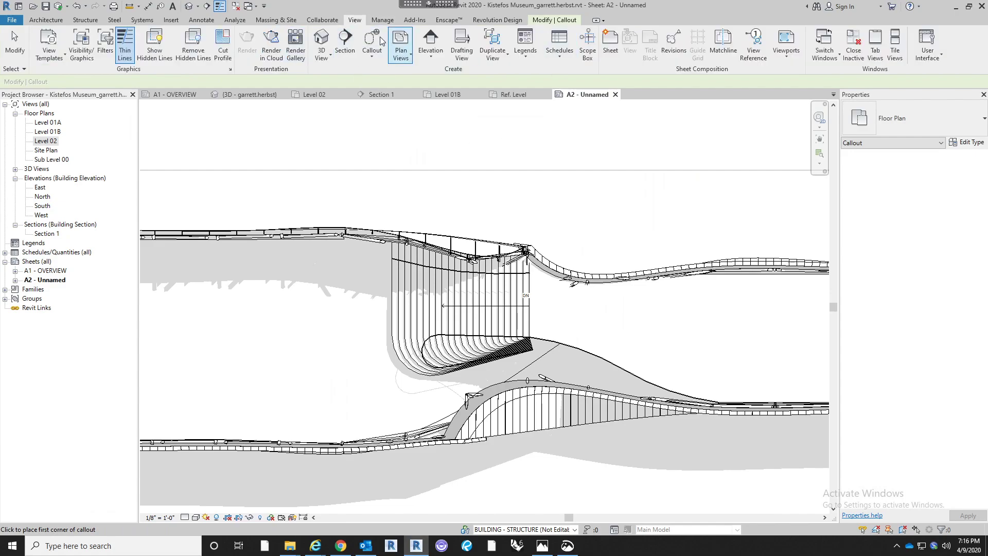
left_click(375, 211)
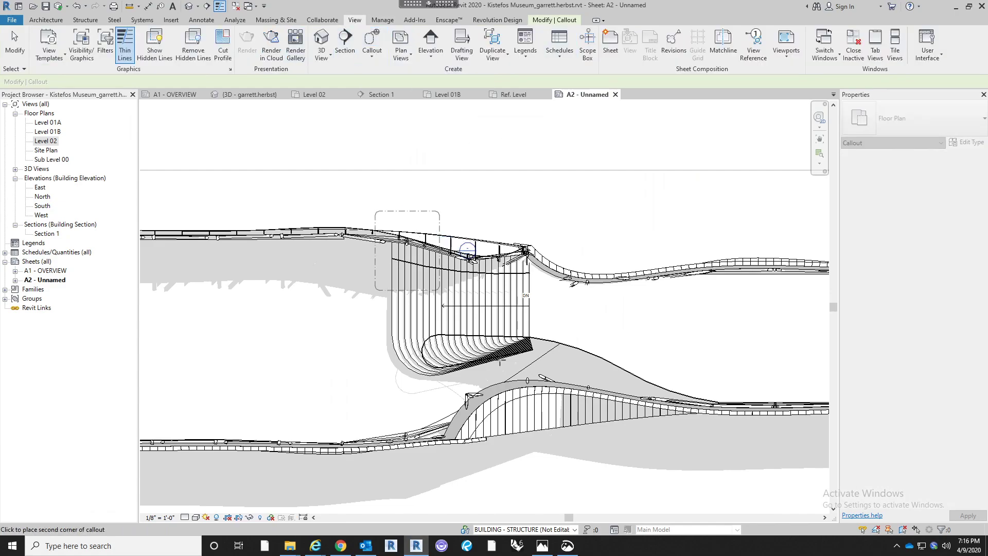
left_click(555, 393)
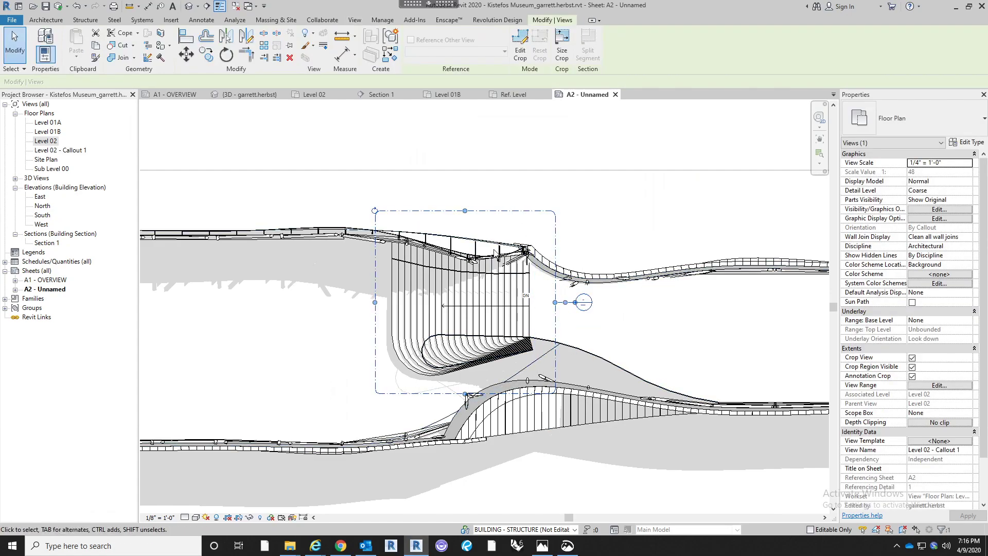
key("Escape")
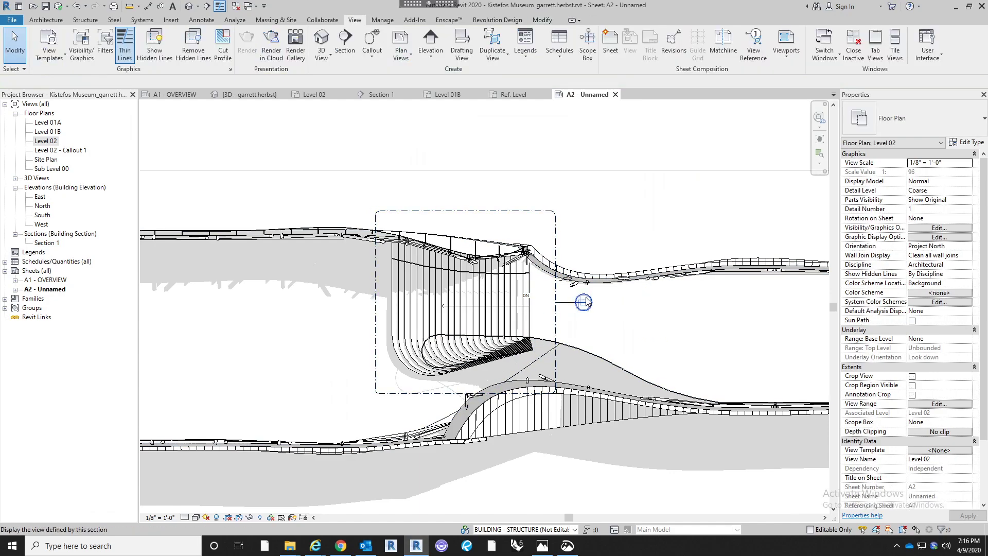
Open the view defined by the stair callout and rename it STAIR LEVEL 02
right_click(556, 311)
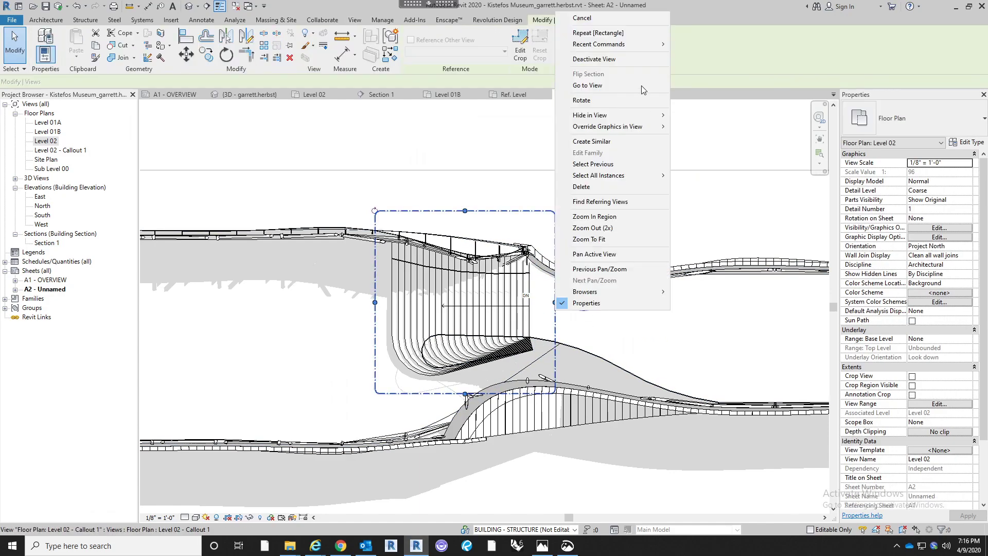
left_click(607, 88)
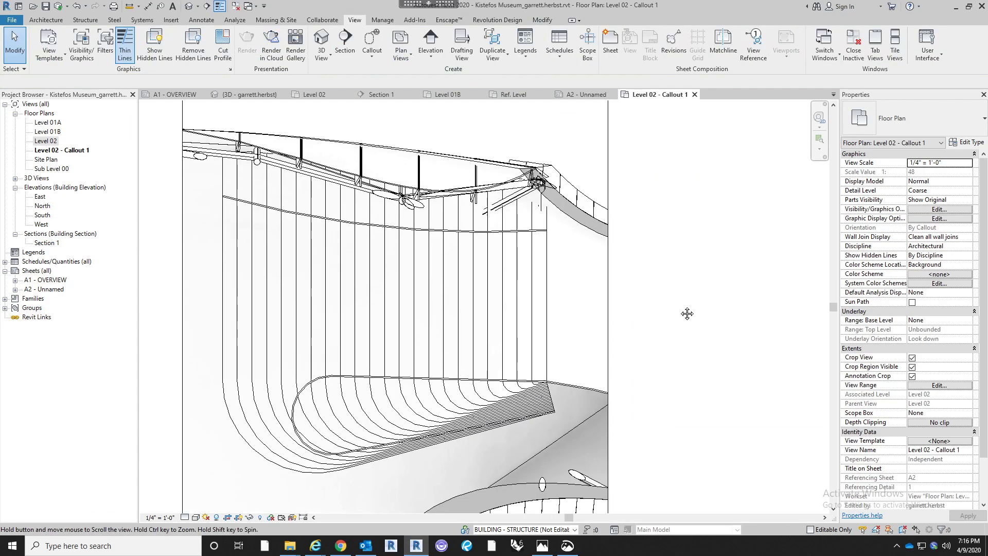
scroll(687, 313, "down", 4)
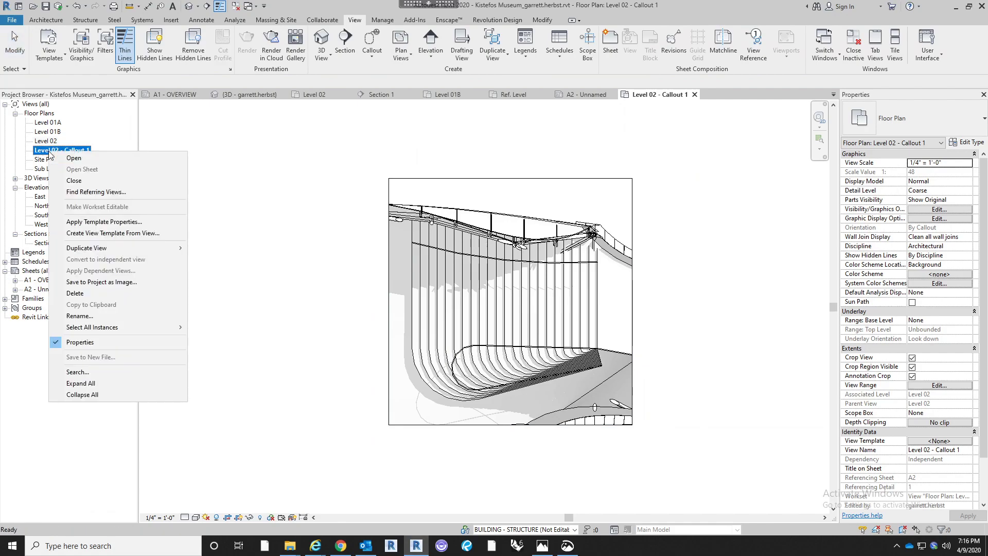
left_click(94, 313)
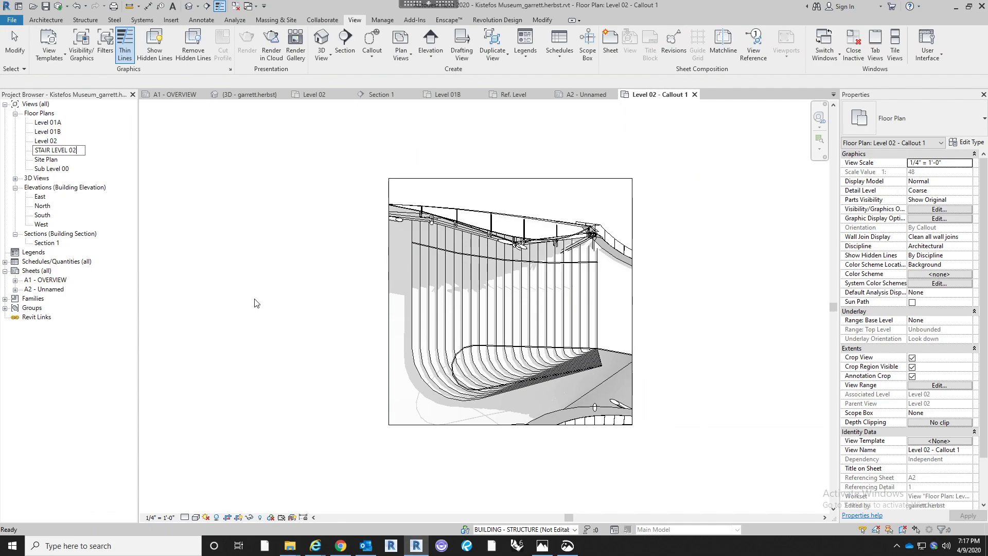
key("Return")
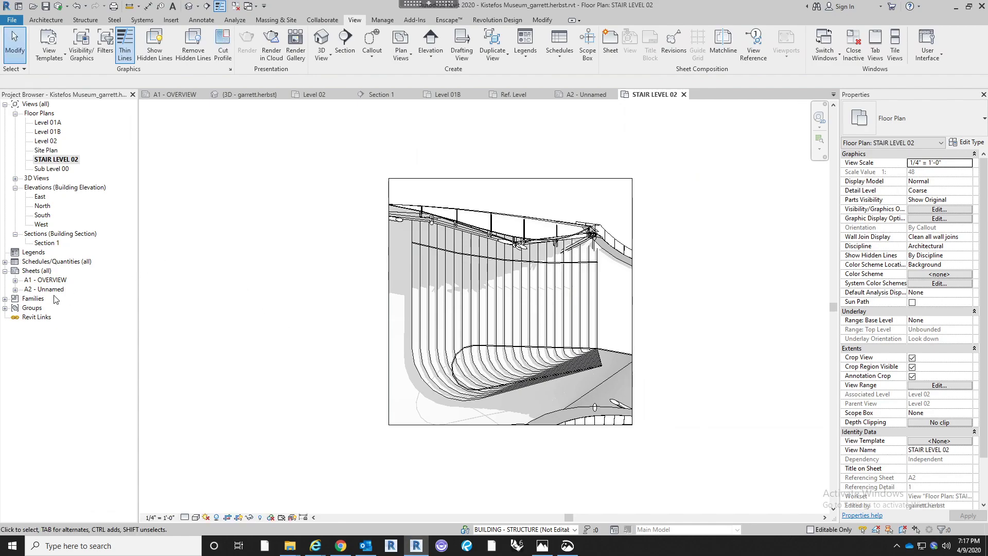
Open sheet A2 and rename it STAIRS
double_click(43, 290)
right_click(55, 290)
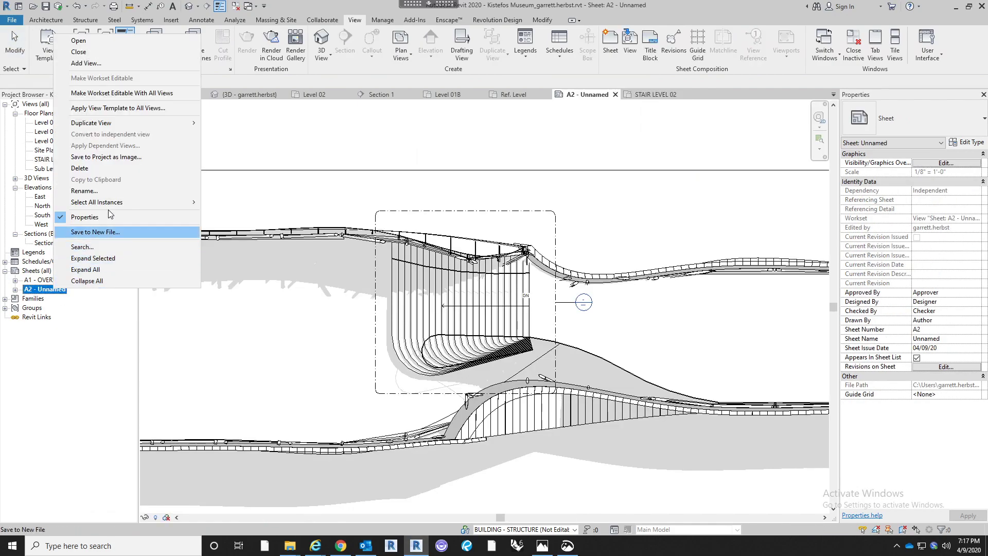
left_click(85, 191)
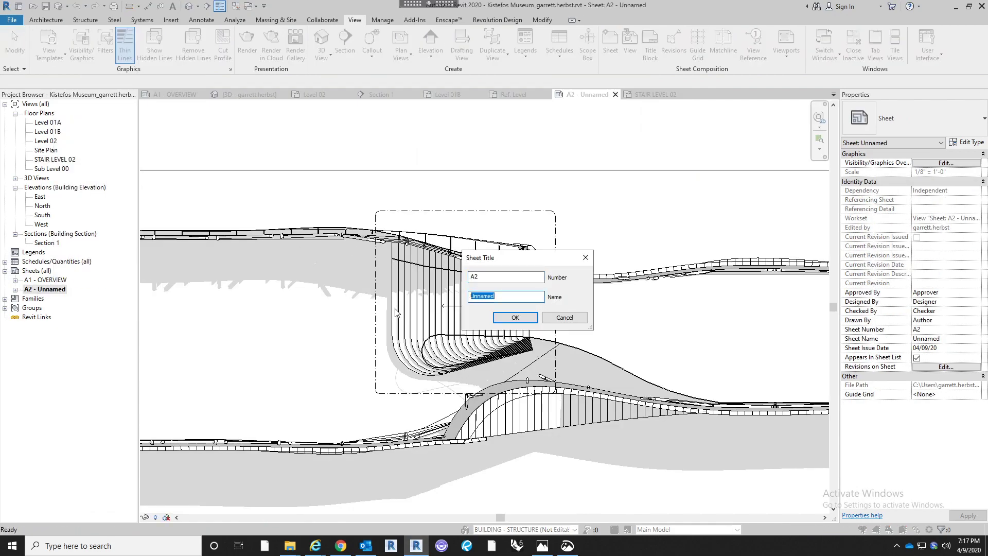
type("STAIRS")
key("Return")
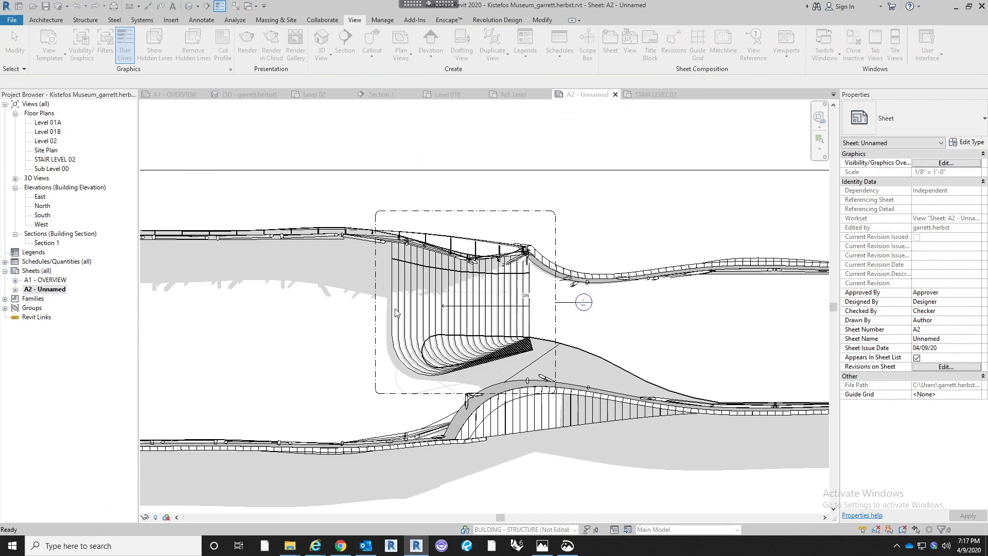
Place the STAIR LEVEL 02 view on sheet A2 near its lower-left corner, beneath the Level 02 plan
scroll(420, 224, "down", 4)
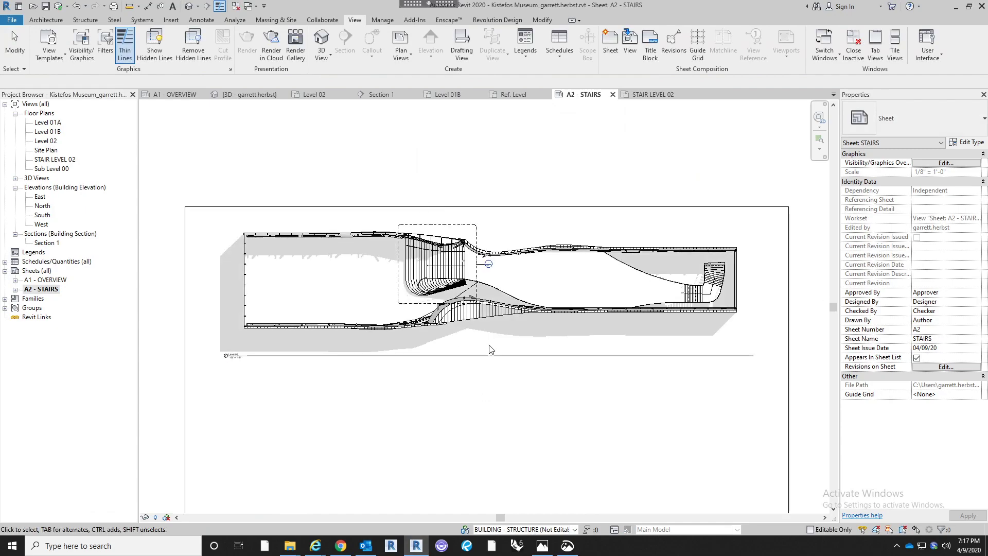
scroll(393, 353, "down", 2)
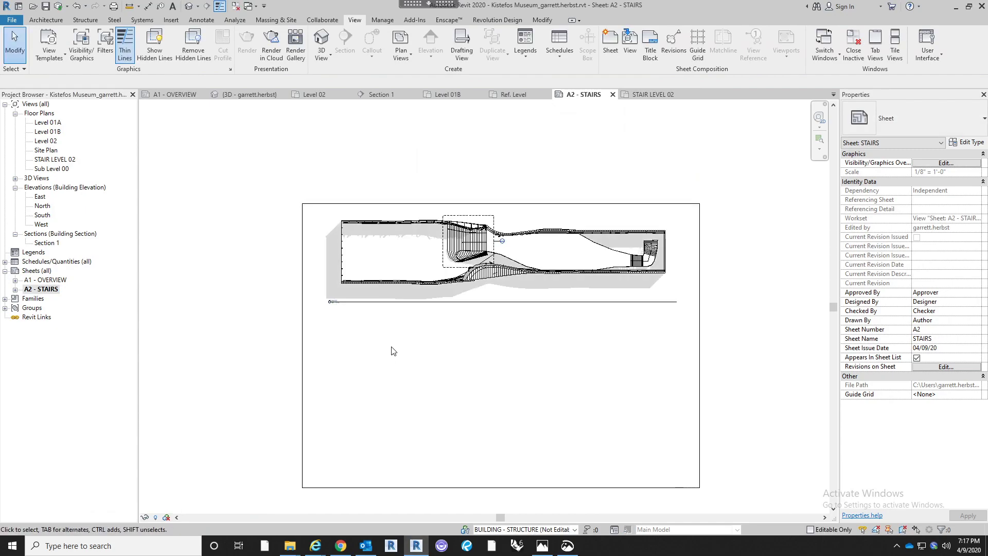
left_click_drag(53, 160, 185, 213)
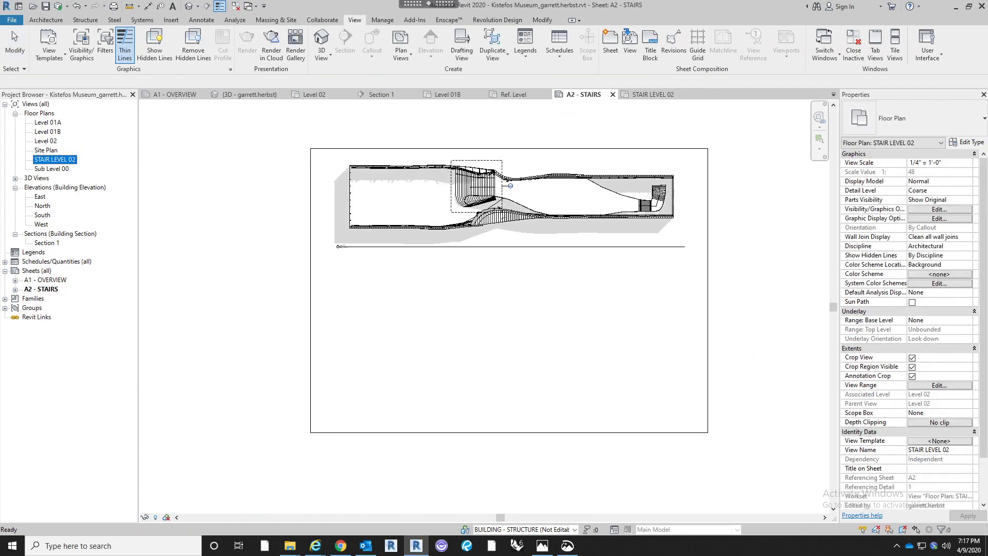
left_click(402, 318)
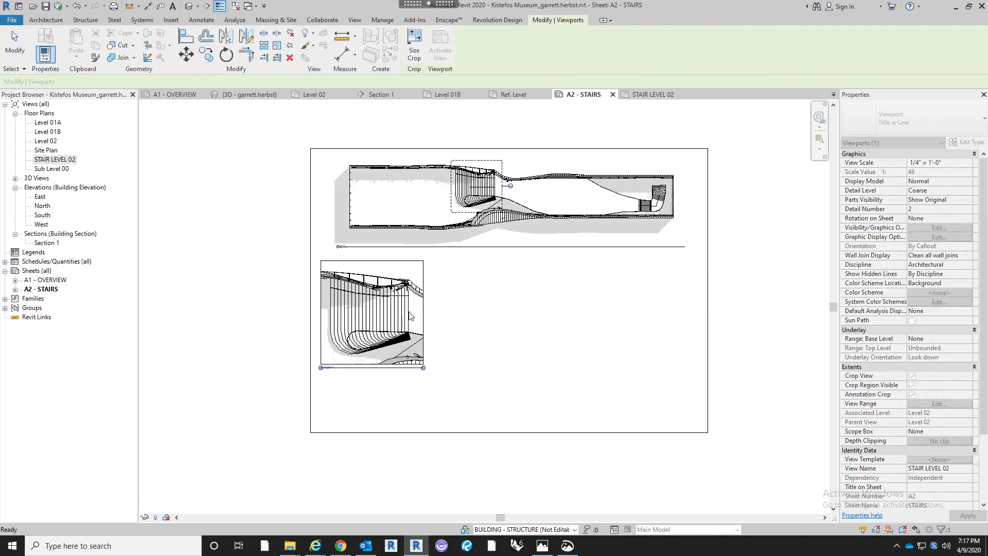
scroll(375, 389, "up", 2)
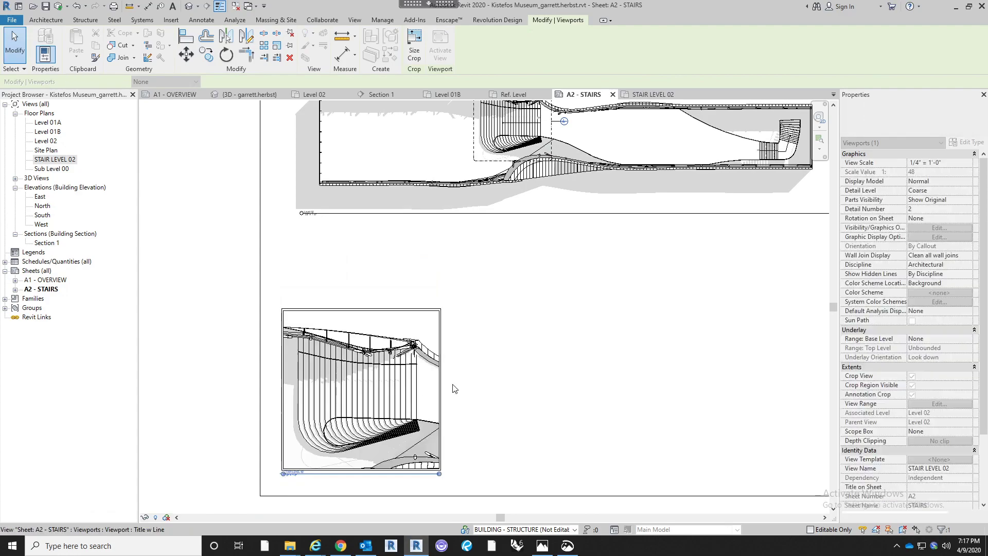
left_click(514, 424)
scroll(507, 412, "down", 2)
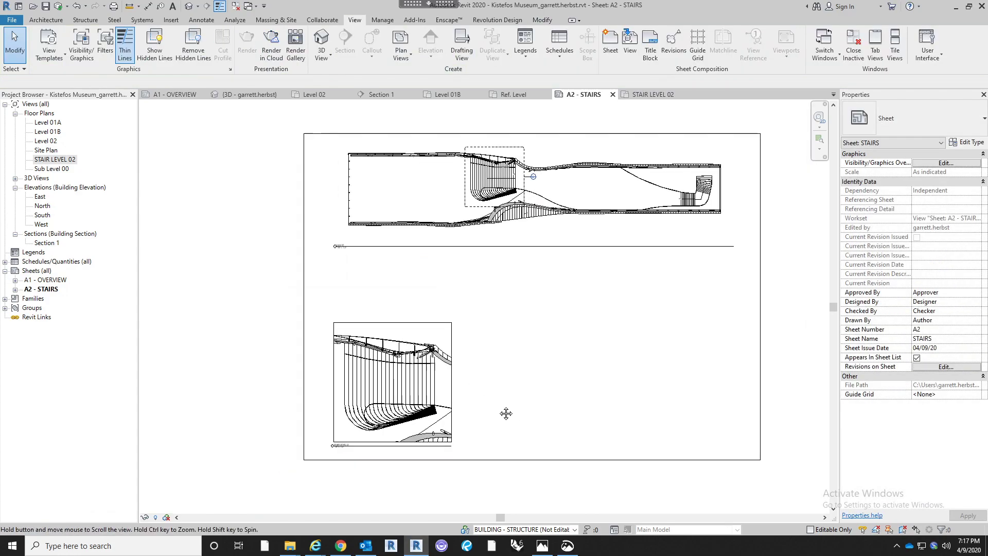
scroll(410, 410, "up", 3)
scroll(514, 406, "down", 2)
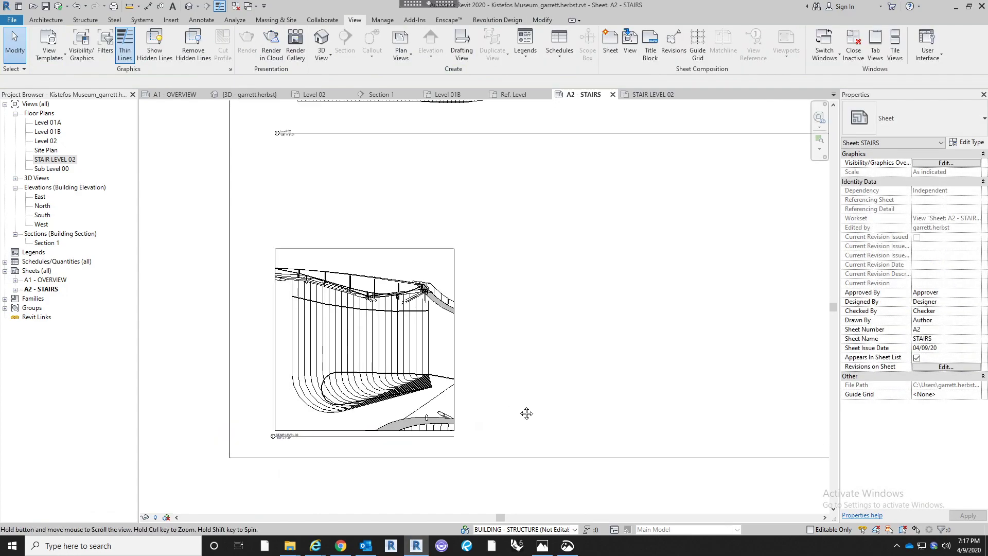
scroll(361, 360, "up", 2)
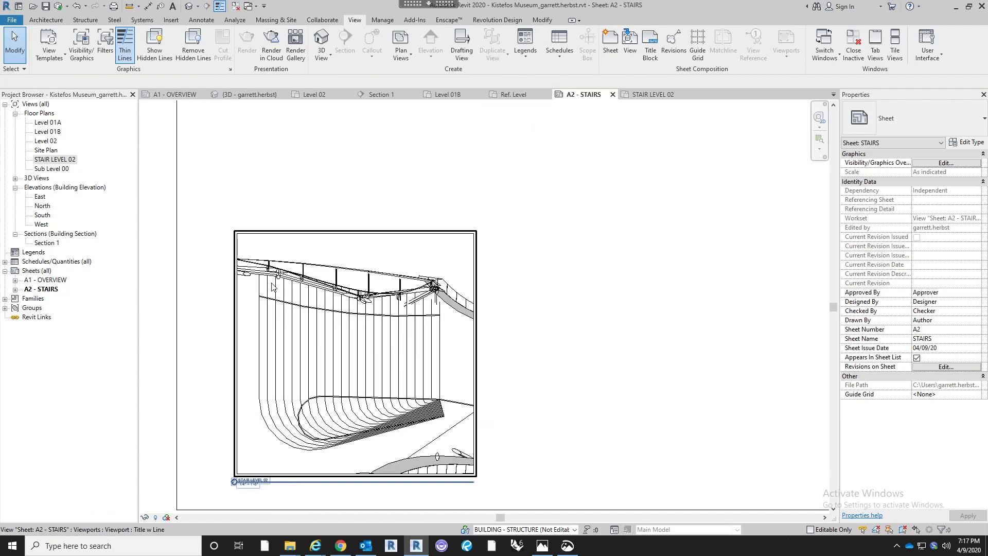
Activate the STAIR LEVEL 02 viewport and draw a building section line horizontally across the stair, extending past the viewport's right edge
scroll(354, 379, "down", 2)
scroll(360, 348, "up", 1)
scroll(483, 363, "down", 2)
scroll(369, 361, "up", 2)
double_click(262, 362)
middle_click_drag(223, 364, 256, 372)
left_click(342, 46)
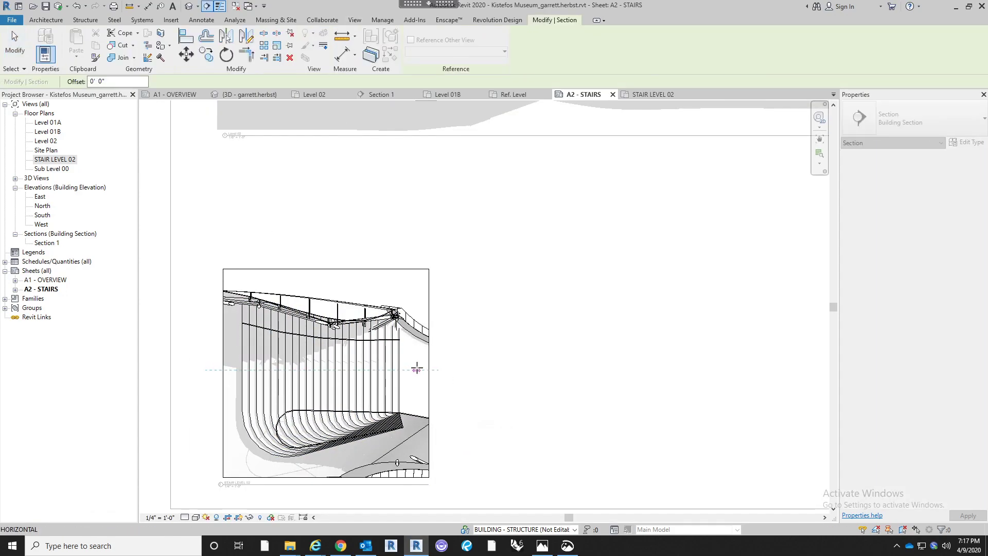
left_click(539, 397)
key("Escape")
key("Escape")
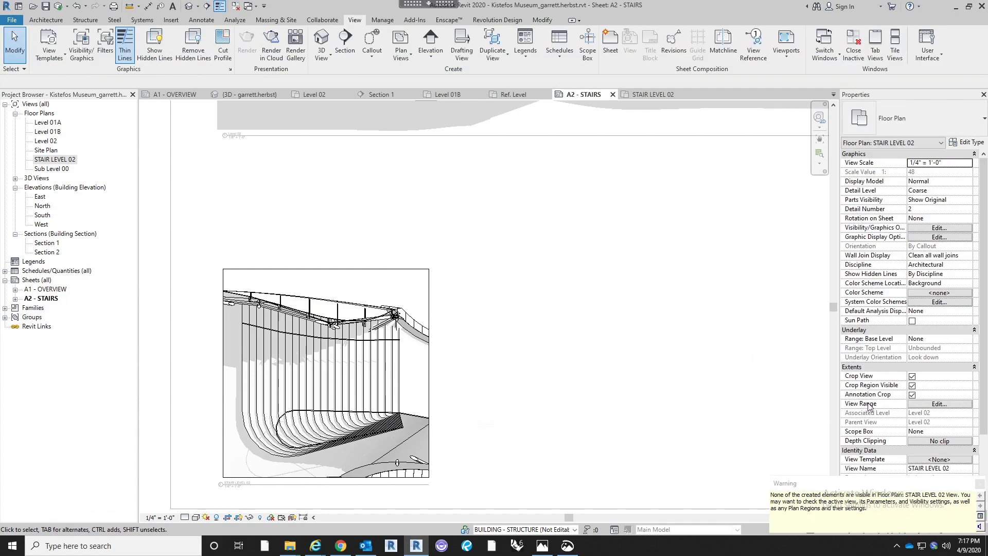
Turn on the Sections annotation category in the visibility/graphic overrides of the STAIR LEVEL 02 view
middle_click_drag(634, 419, 675, 356)
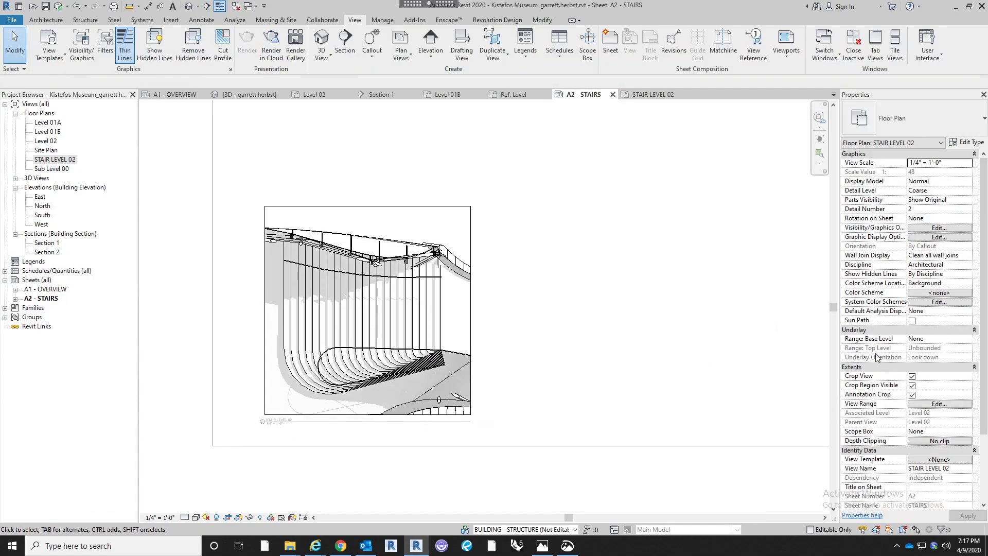
left_click(956, 227)
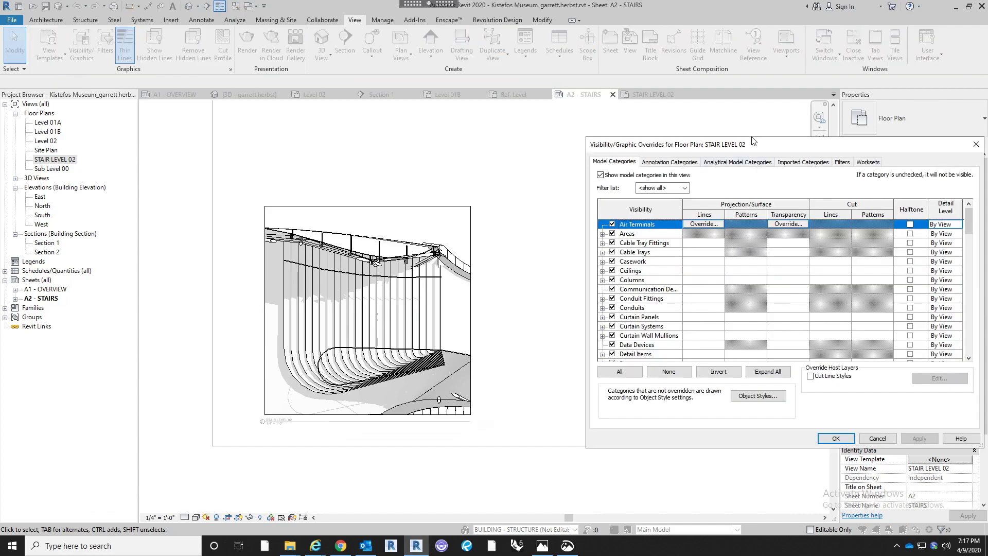
left_click_drag(748, 153, 712, 147)
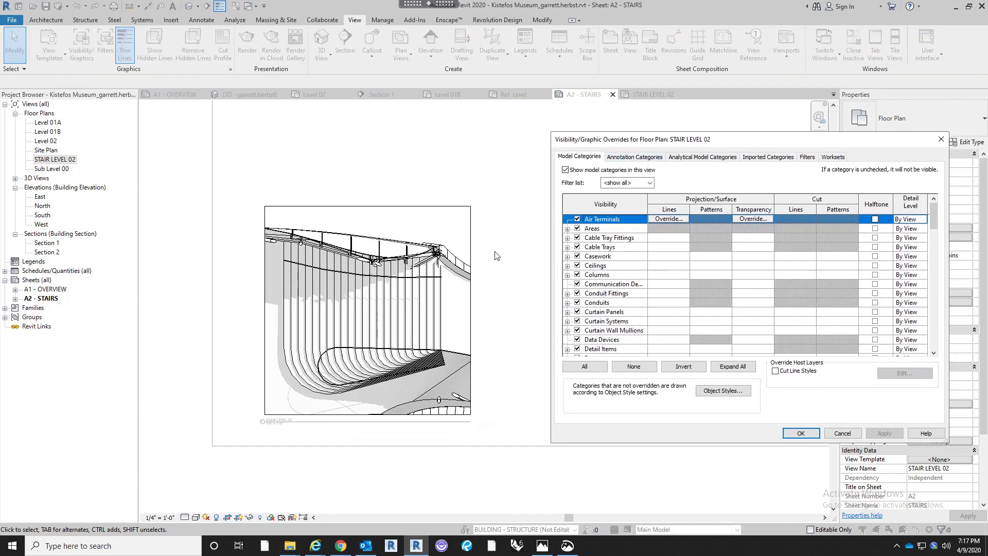
left_click(621, 156)
scroll(699, 344, "down", 10)
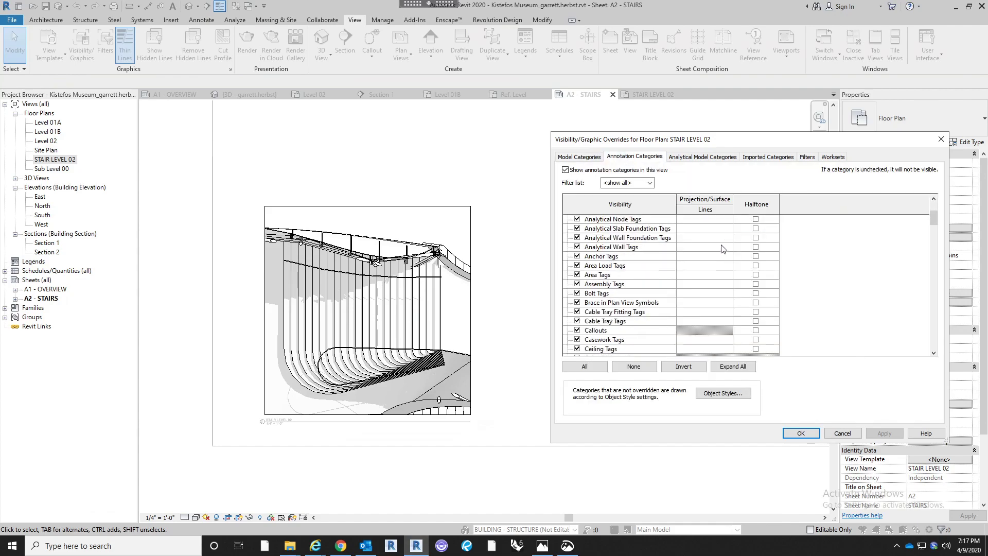
scroll(692, 286, "down", 13)
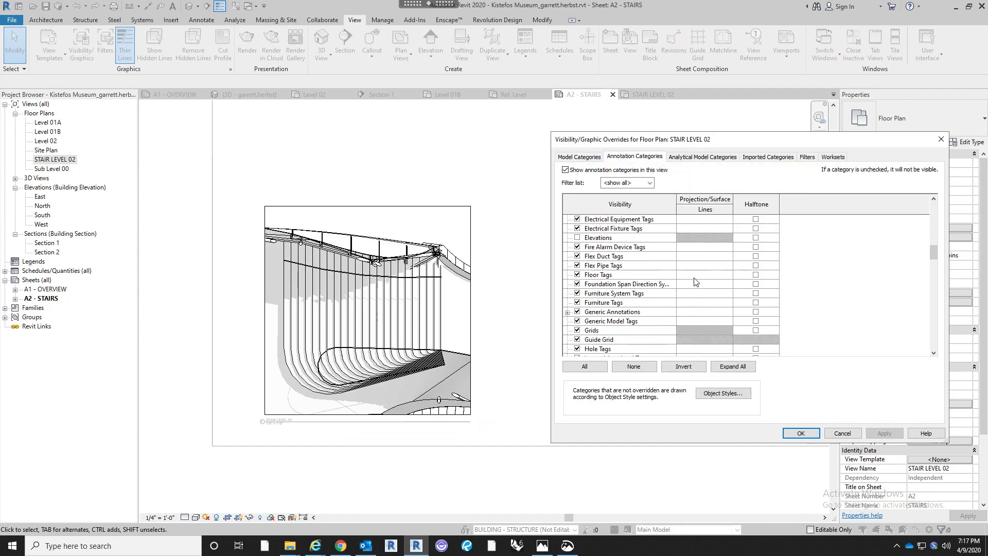
scroll(695, 281, "down", 10)
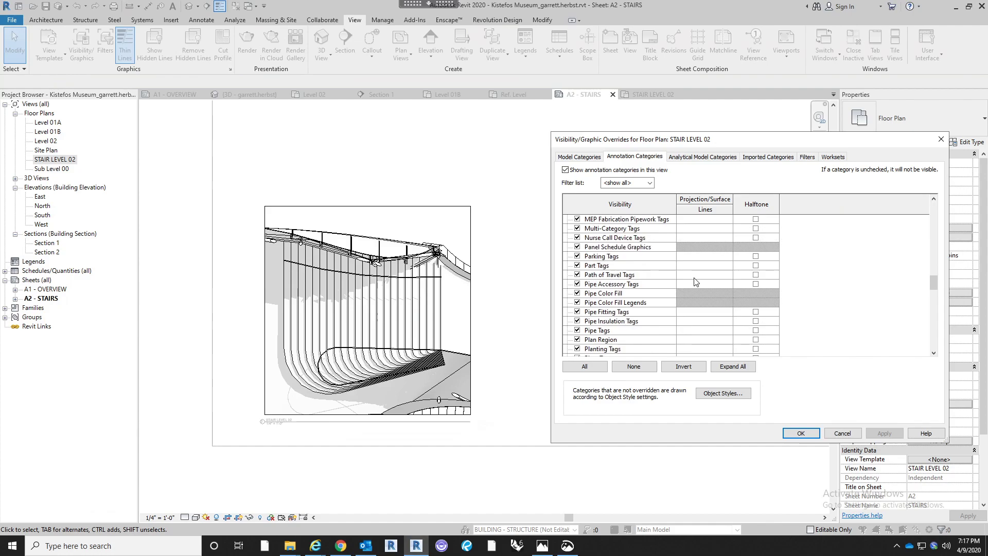
left_click(576, 285)
left_click(796, 432)
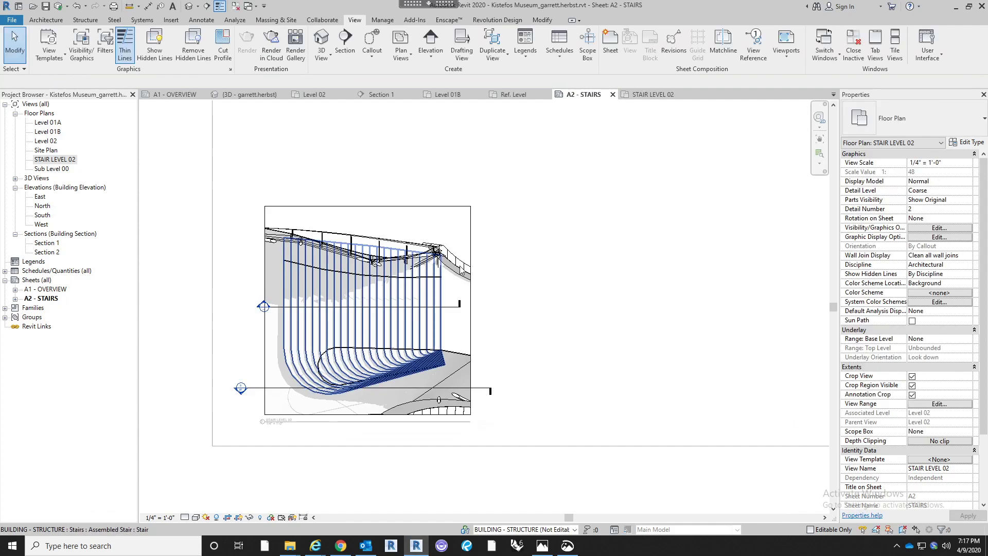
Hide the lower Section 1 line as an individual element in the STAIR LEVEL 02 view
left_click(368, 400)
right_click(368, 400)
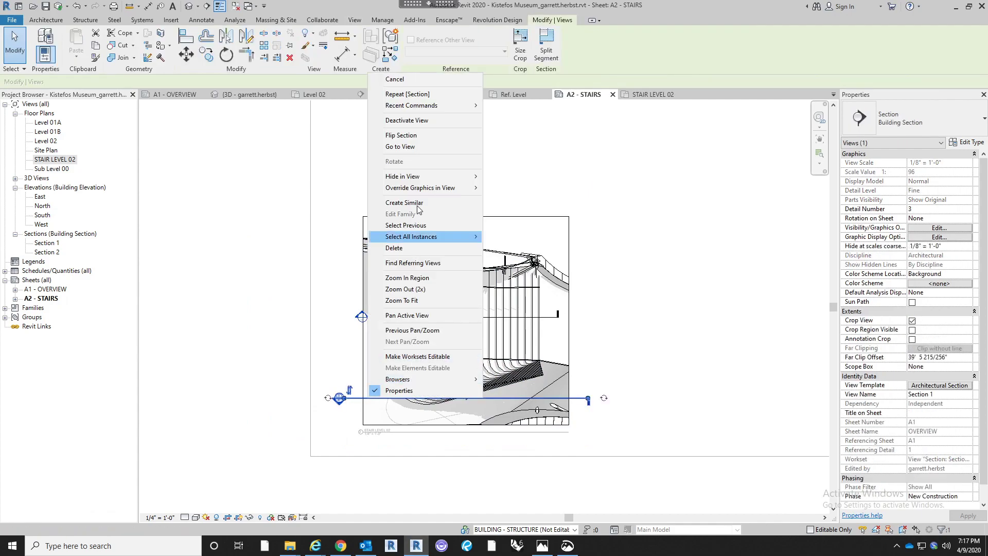
mouse_move(422, 177)
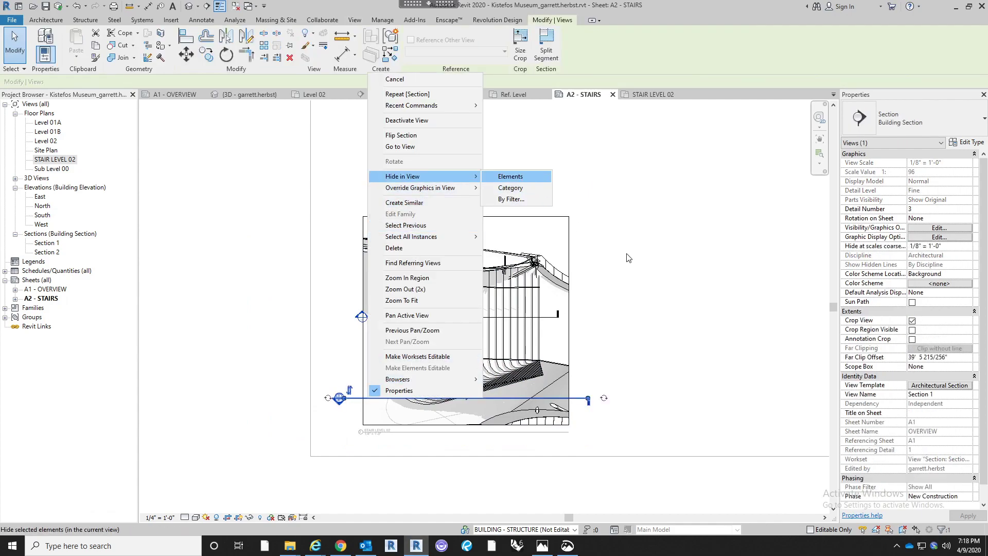
left_click(511, 177)
Open the new section view cut through the stair and examine the stair run, its upper end at Level 02 and the crop extents
double_click(362, 317)
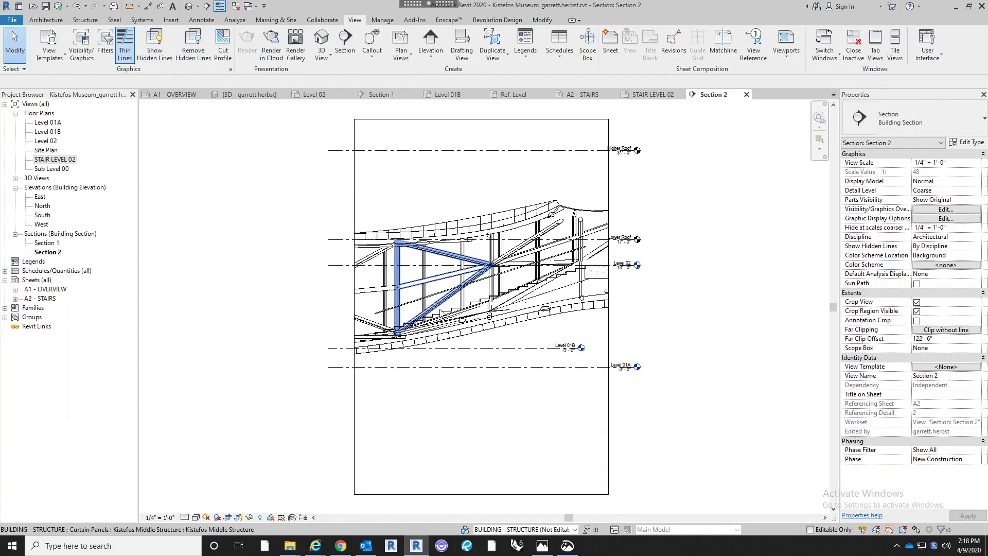
scroll(546, 278, "up", 3)
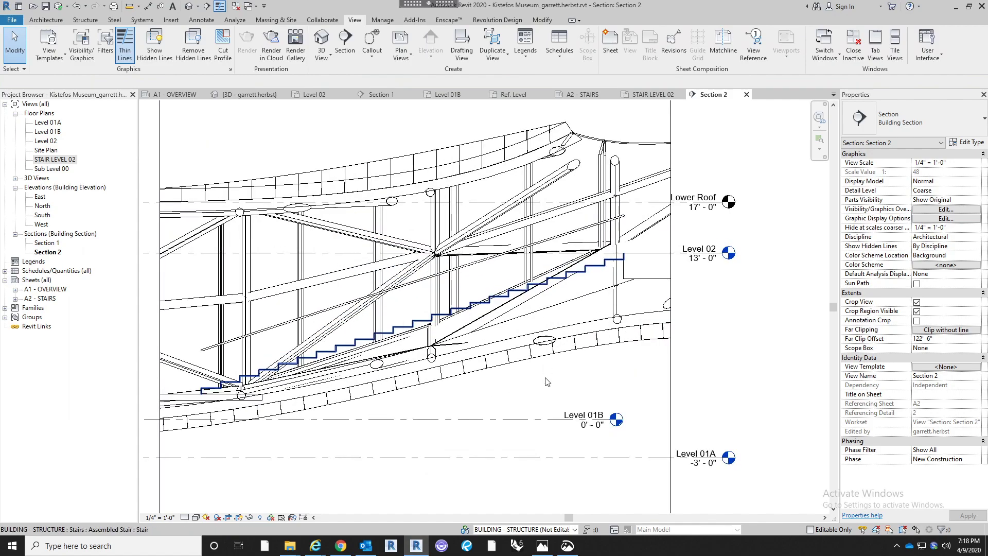
scroll(546, 377, "down", 3)
scroll(578, 301, "up", 2)
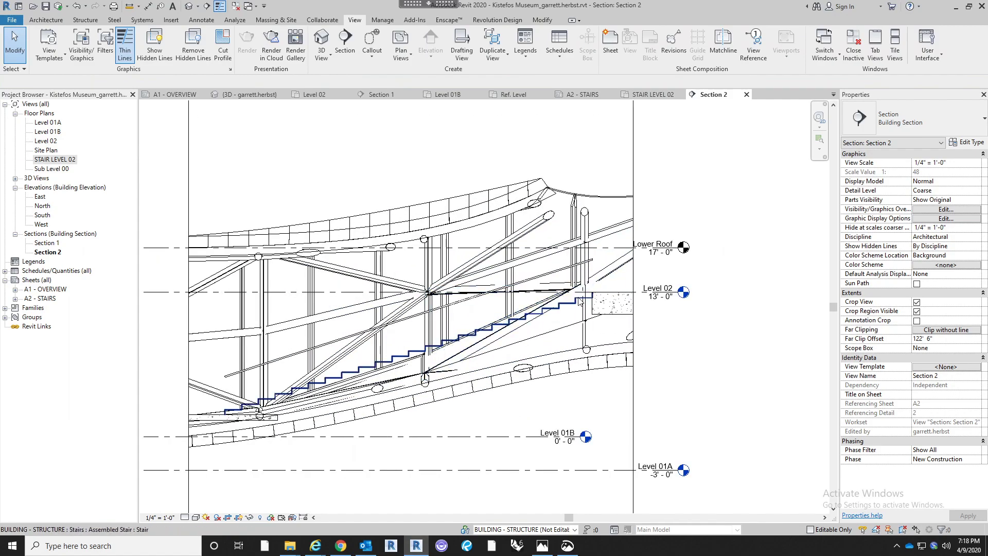
middle_click_drag(592, 313, 601, 313)
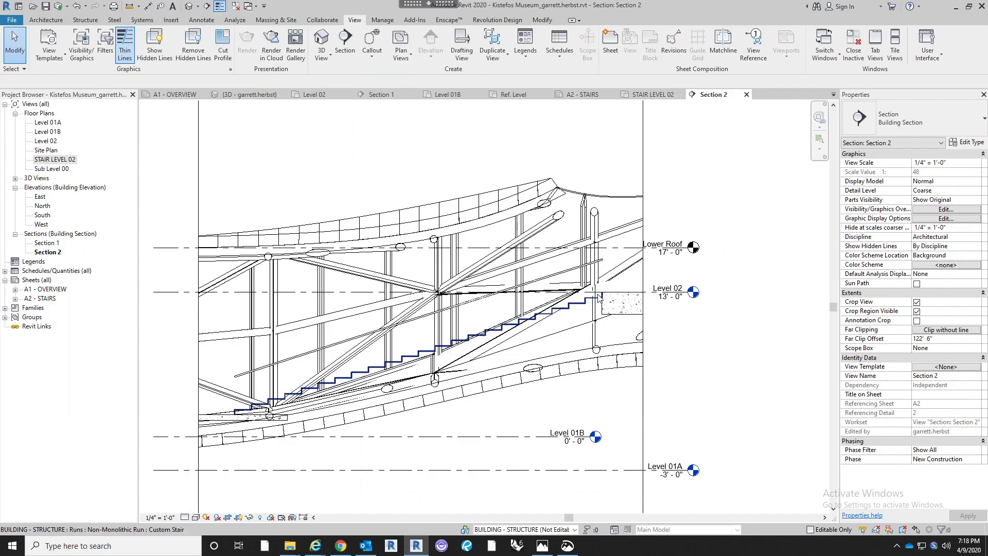
right_click(447, 361)
left_click(447, 362)
scroll(620, 304, "down", 1)
scroll(614, 305, "up", 2)
scroll(517, 309, "down", 3)
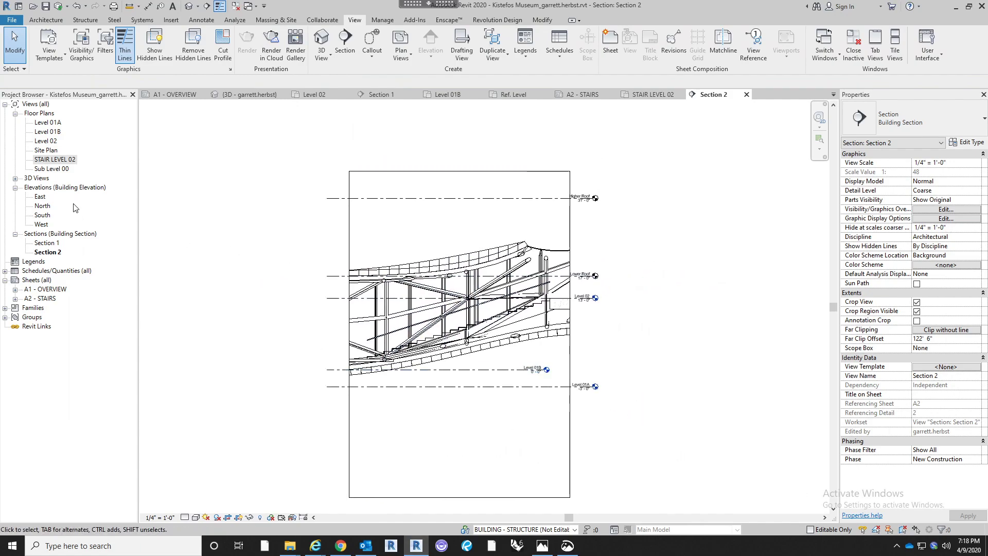
Rename the new stair section view STAIR SECTION 1
right_click(41, 252)
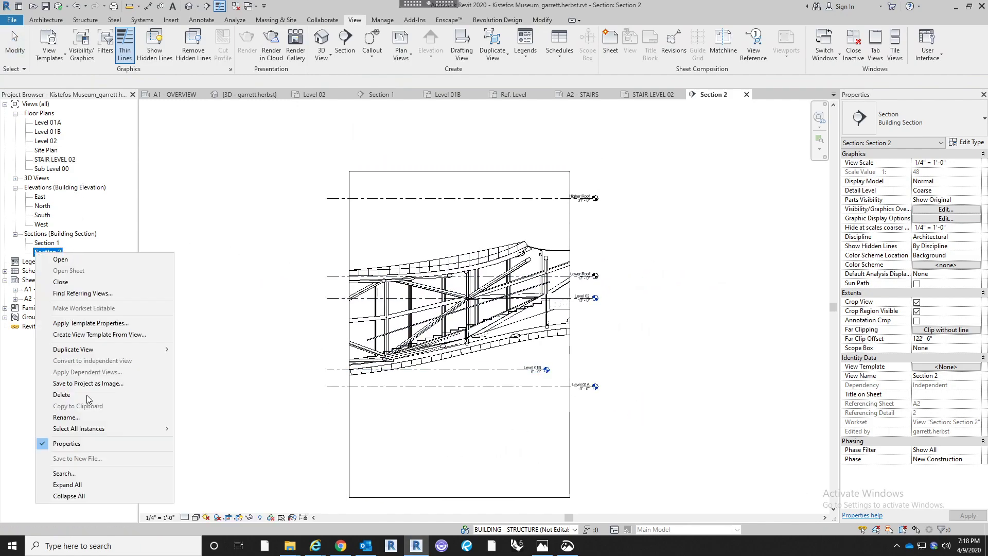
left_click(83, 422)
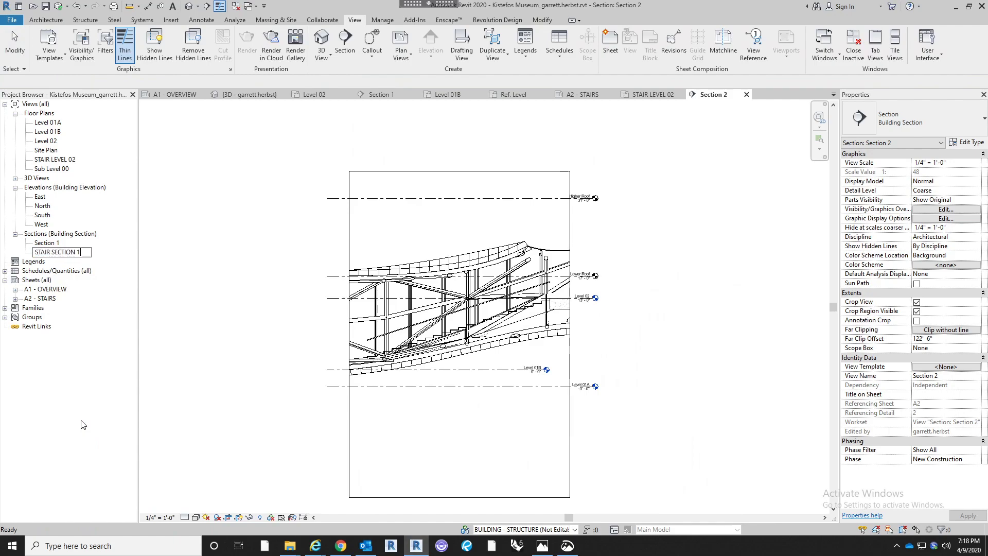
key("Return")
left_click(33, 297)
key("F2")
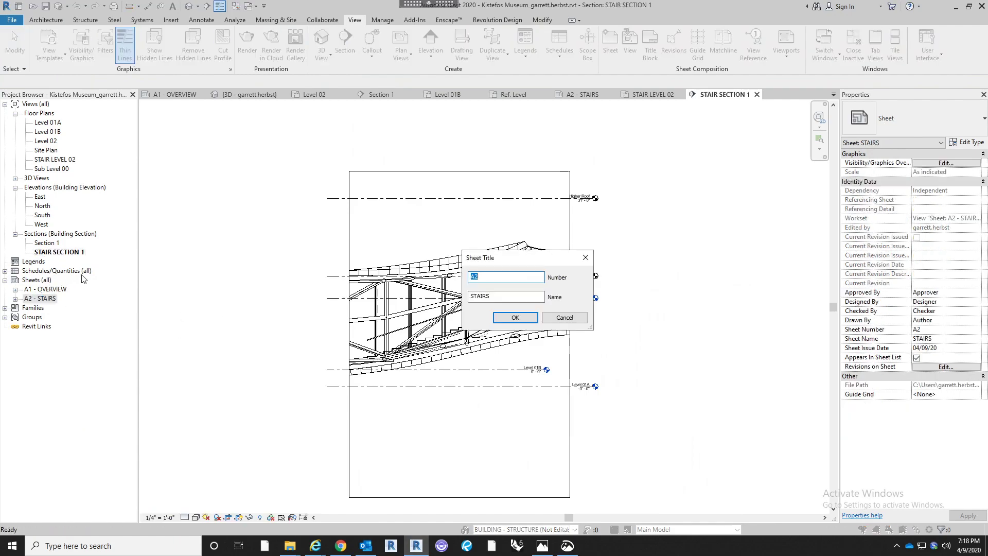
left_click(568, 321)
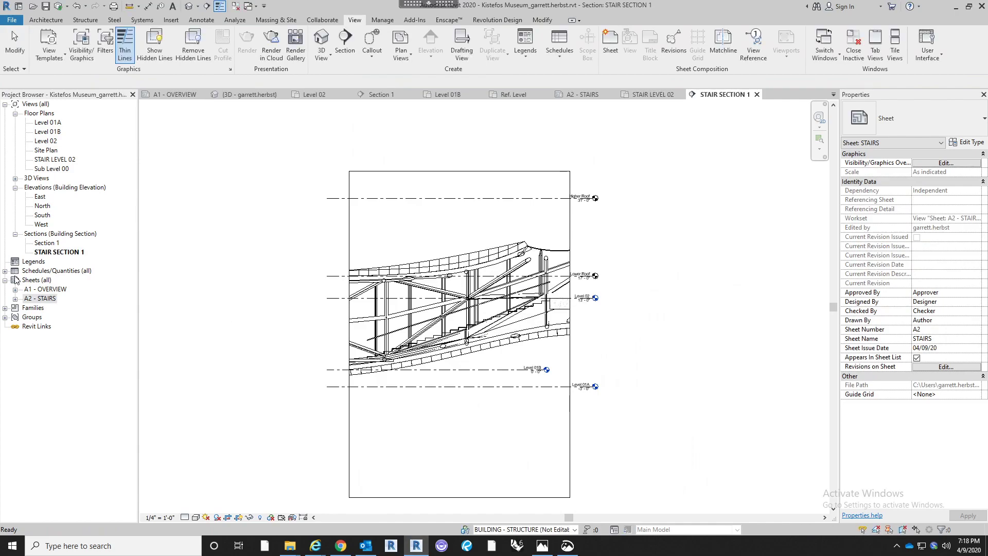
Open sheet A2 and place the STAIR SECTION 1 view beside the STAIR LEVEL 02 plan
double_click(46, 298)
scroll(232, 236, "down", 3)
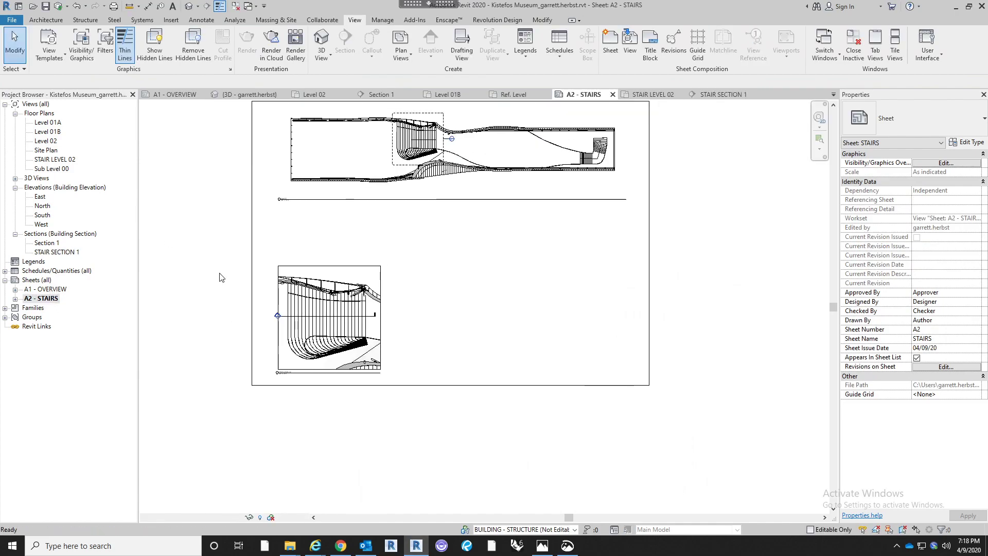
left_click_drag(56, 252, 431, 320)
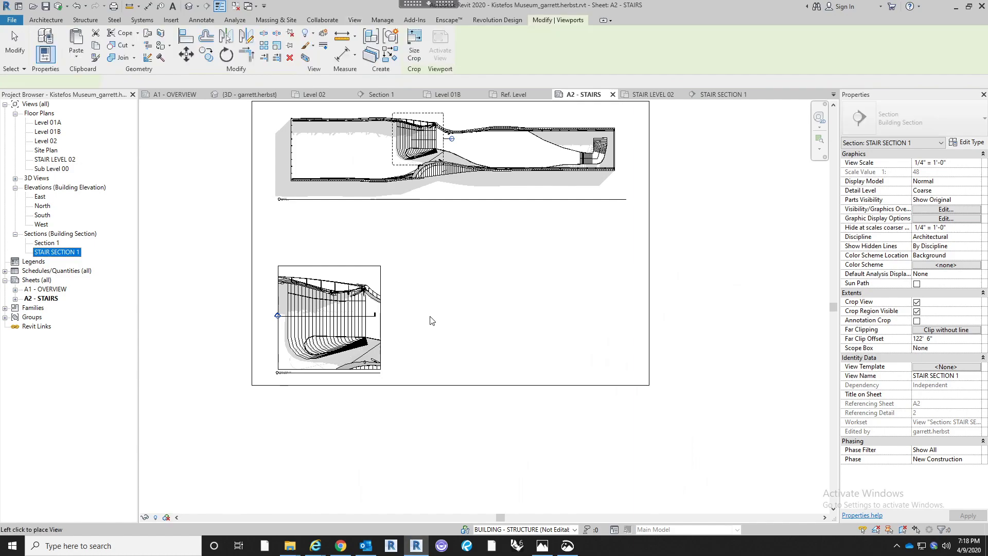
left_click(446, 318)
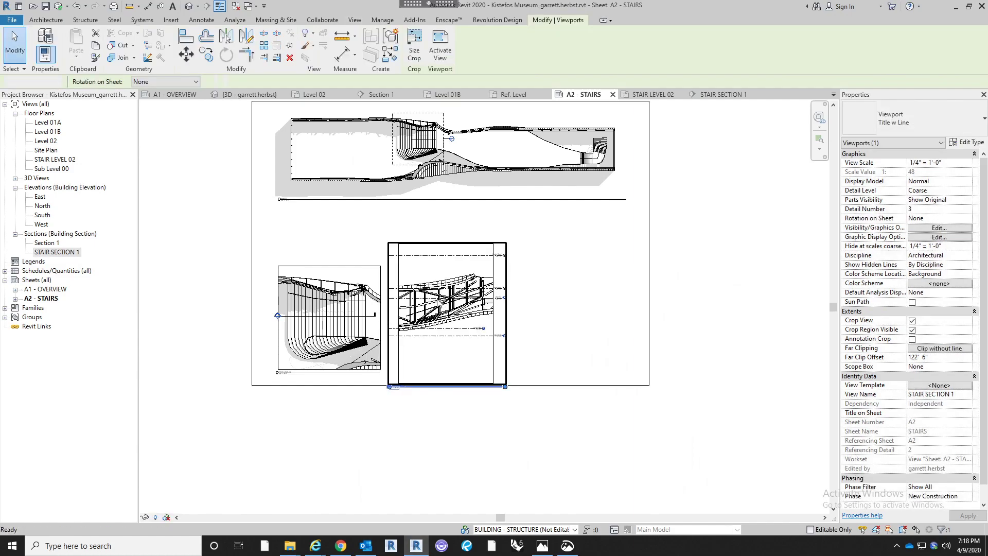
key("Escape")
Move the STAIR SECTION 1 viewport above the STAIR LEVEL 02 plan and roughly line up the two stair drawings
scroll(438, 301, "up", 4)
scroll(458, 350, "down", 3)
left_click_drag(457, 349, 324, 234)
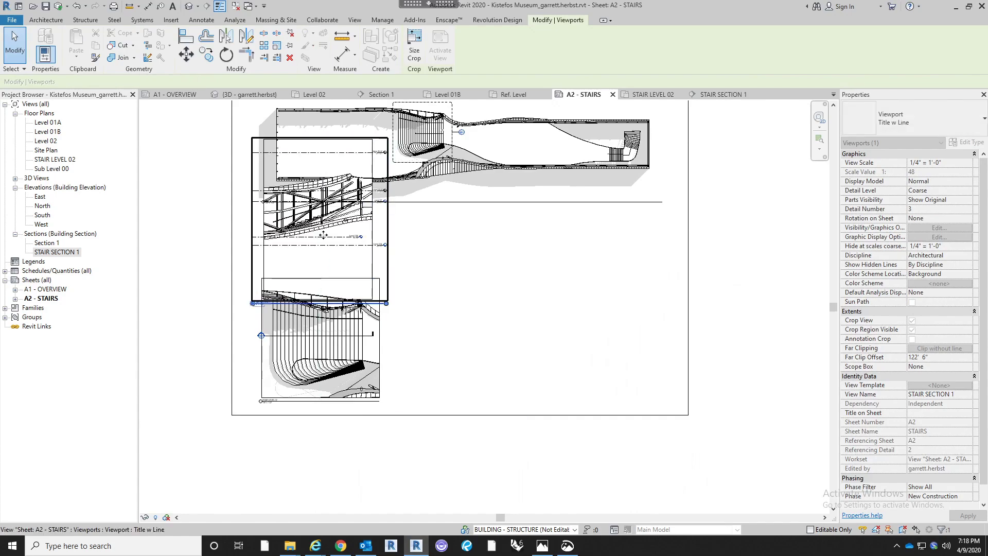
left_click_drag(339, 225, 340, 252)
Set the view scale of the STAIR SECTION 1 and STAIR LEVEL 02 viewports to 3/16" = 1'-0"
middle_click_drag(429, 304, 417, 347)
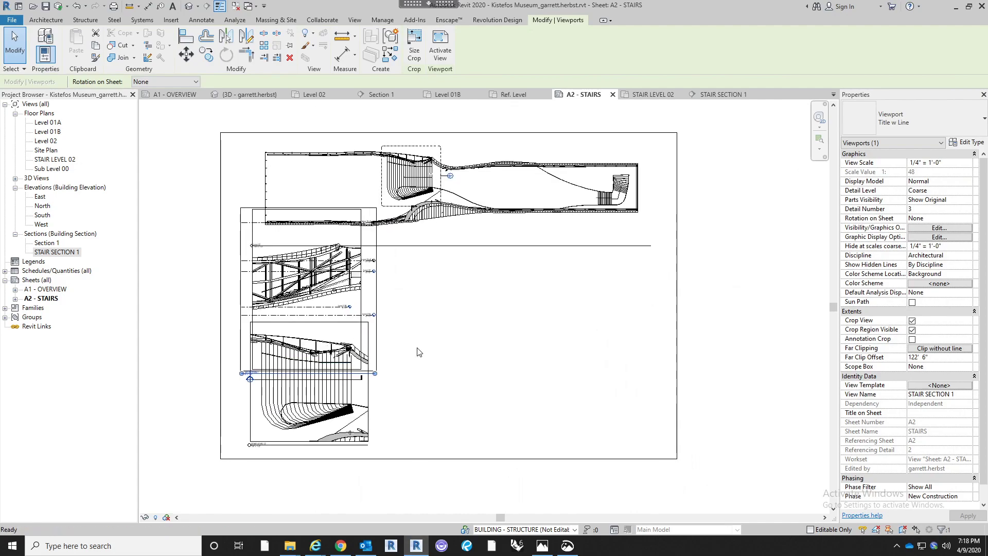
left_click(968, 163)
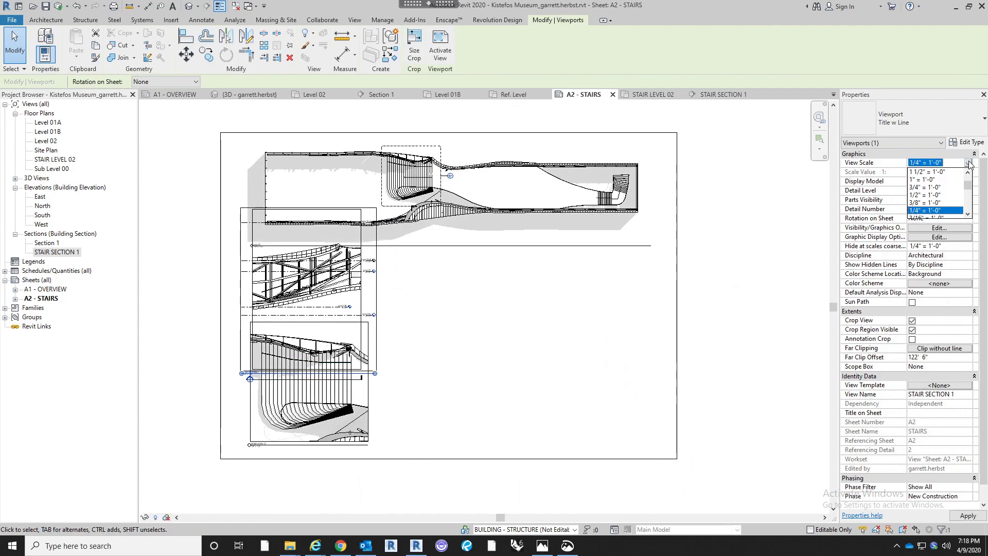
scroll(942, 204, "down", 1)
left_click(929, 195)
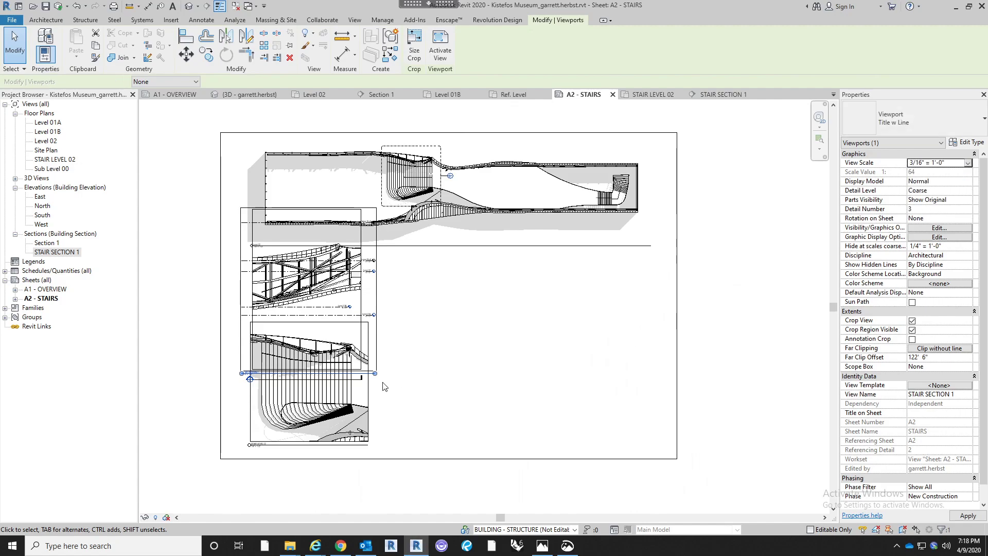
left_click(364, 386)
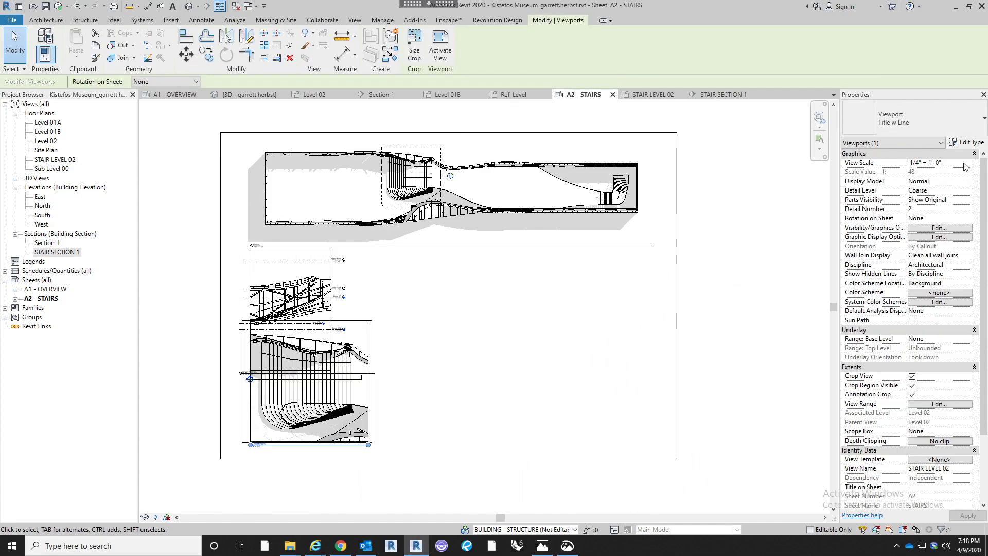
left_click(965, 164)
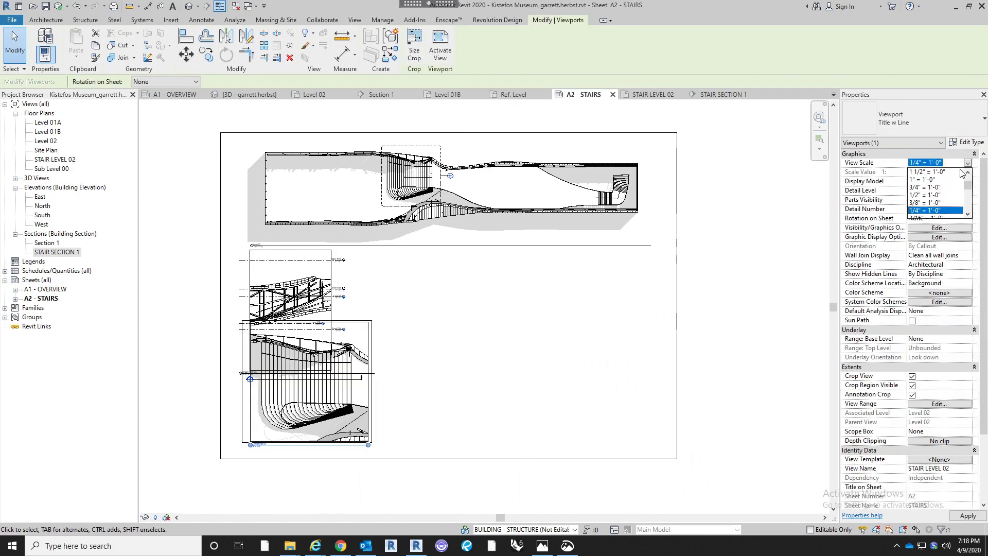
scroll(929, 198, "down", 1)
left_click(928, 198)
left_click(508, 376)
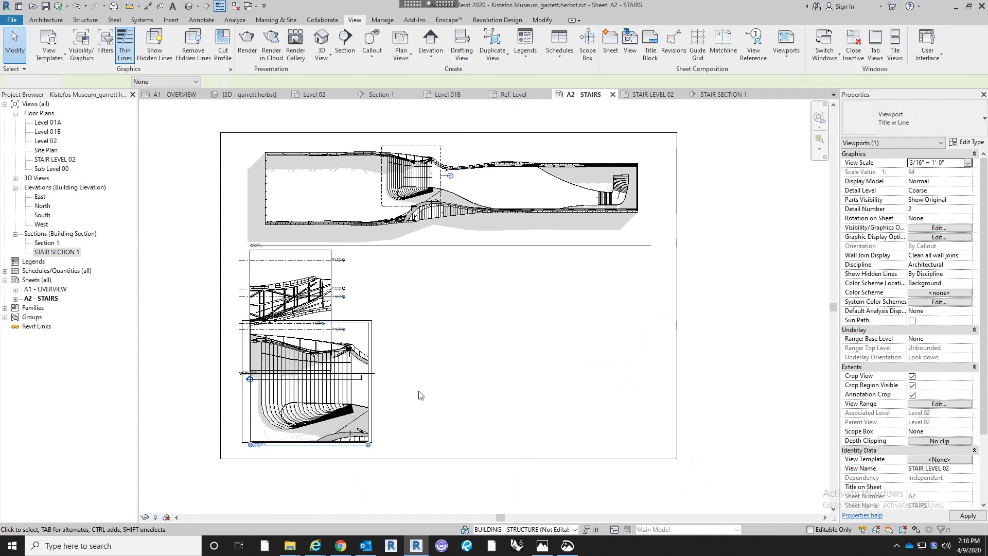
Move the STAIR SECTION 1 view title up so it sits just beneath the Level 01A line
scroll(261, 345, "up", 3)
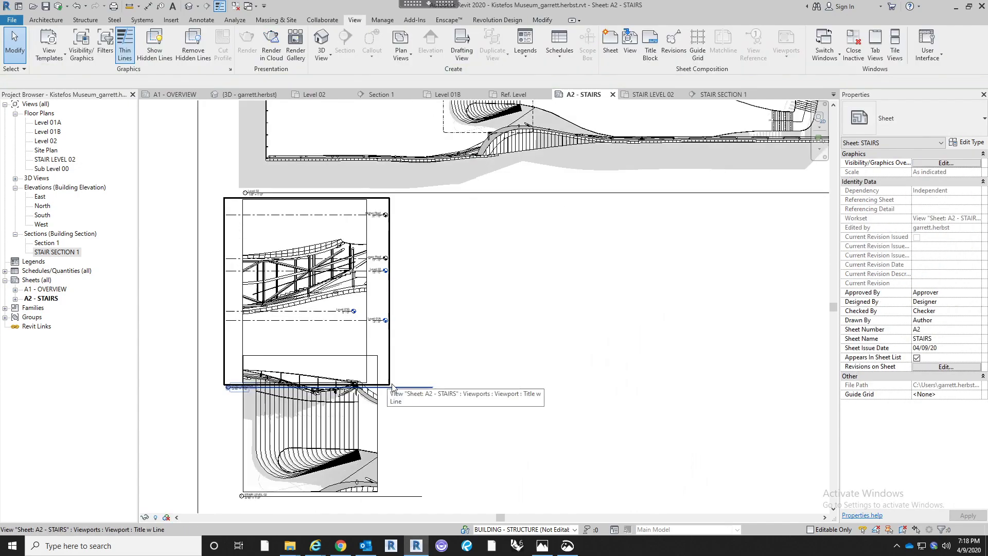
left_click_drag(403, 386, 391, 343)
left_click(441, 359)
scroll(330, 291, "up", 4)
scroll(327, 287, "down", 4)
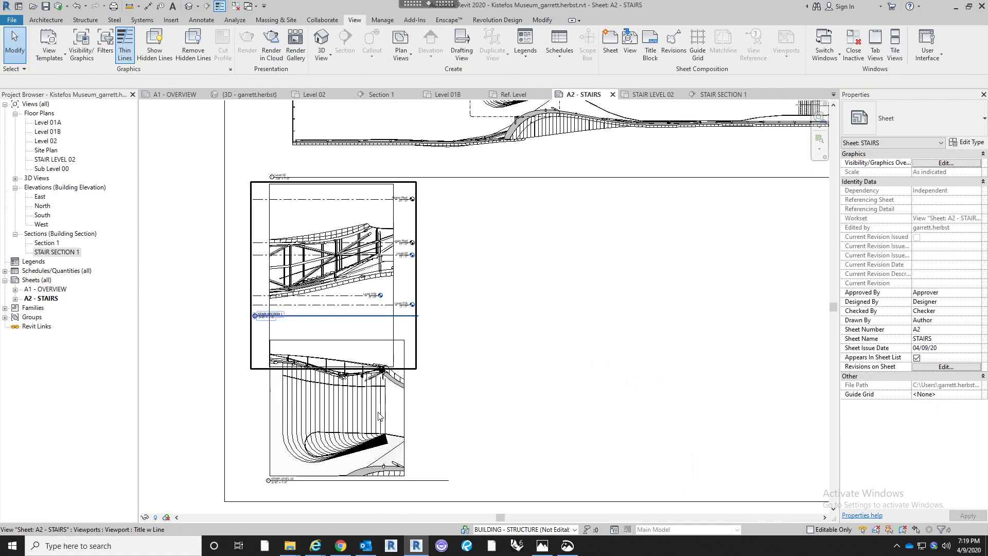
Nudge the STAIR LEVEL 02 viewport slightly left beneath the stair section
left_click(356, 431)
left_click_drag(356, 432, 352, 431)
left_click(489, 397)
Move the STAIR LEVEL 02 view title slightly down and left, and shorten its title line to just past the viewport's right edge
middle_click_drag(490, 397, 499, 355)
left_click(403, 396)
left_click(436, 455)
left_click_drag(440, 443, 434, 450)
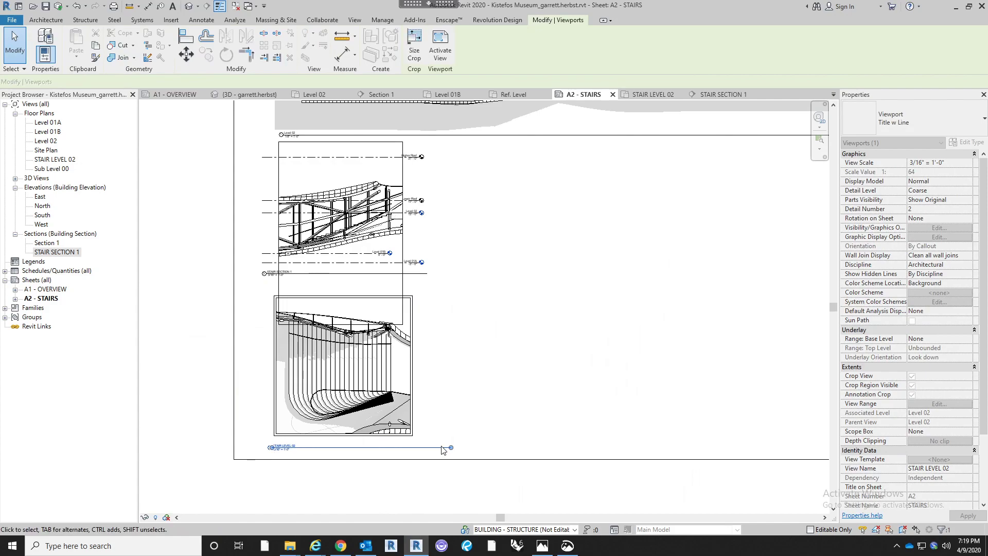
left_click(426, 446)
left_click_drag(424, 444, 425, 444)
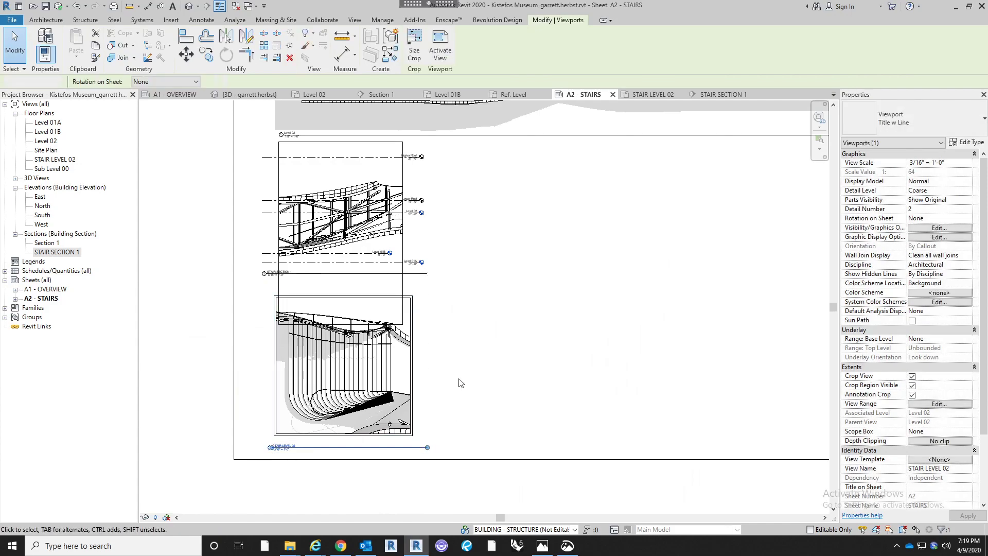
left_click(472, 384)
Align the STAIR SECTION 1 view title with the STAIR LEVEL 02 title below and shorten its line to the same right end
left_click(311, 273)
left_click_drag(311, 274, 308, 276)
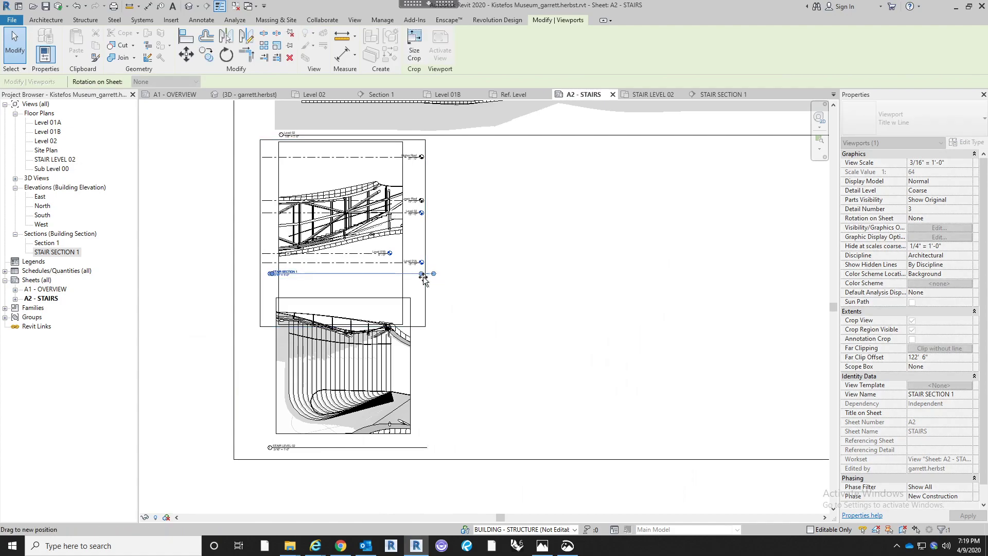
left_click_drag(428, 277, 429, 277)
left_click(510, 347)
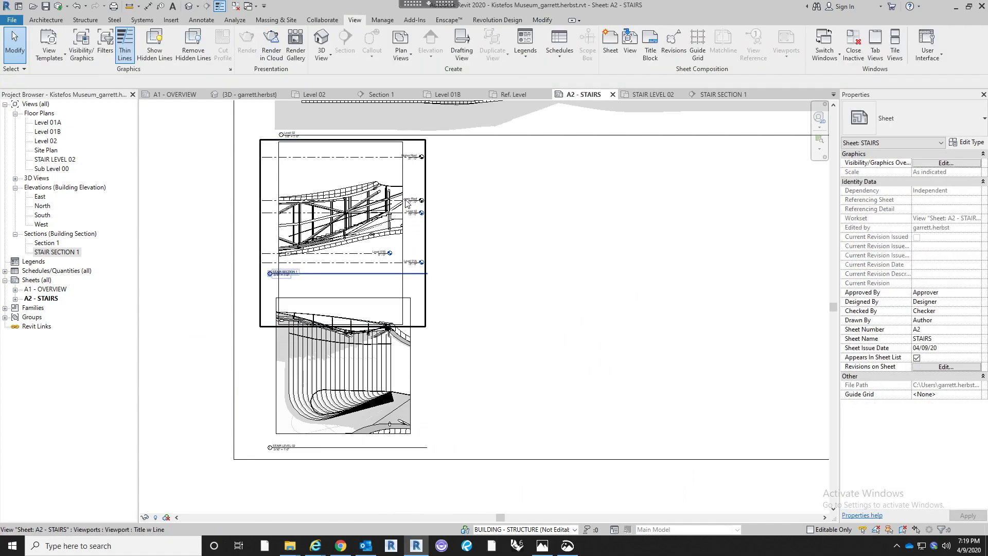
Activate the STAIR SECTION 1 viewport so its contents can be edited in place on the sheet
scroll(406, 199, "up", 2)
left_click(412, 249)
left_click(446, 273)
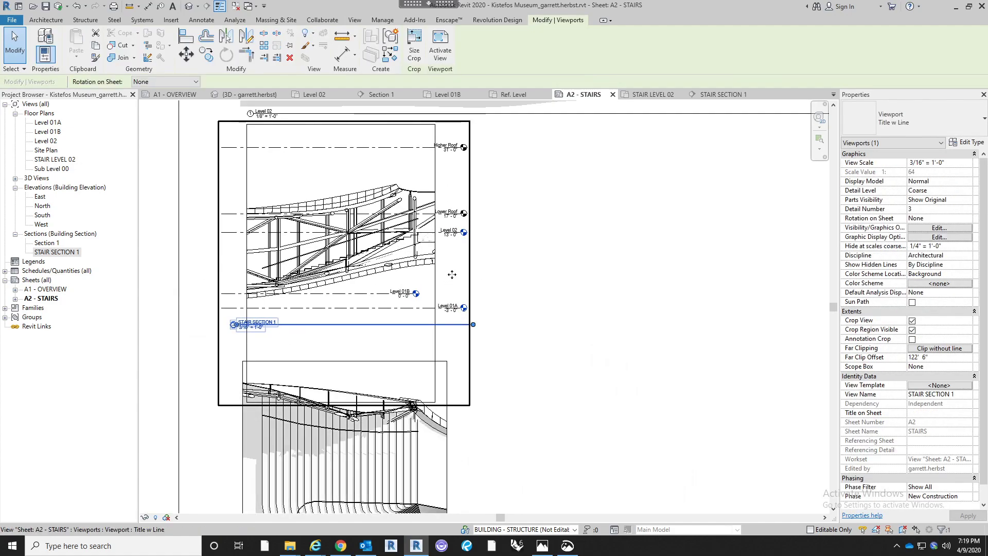
double_click(452, 275)
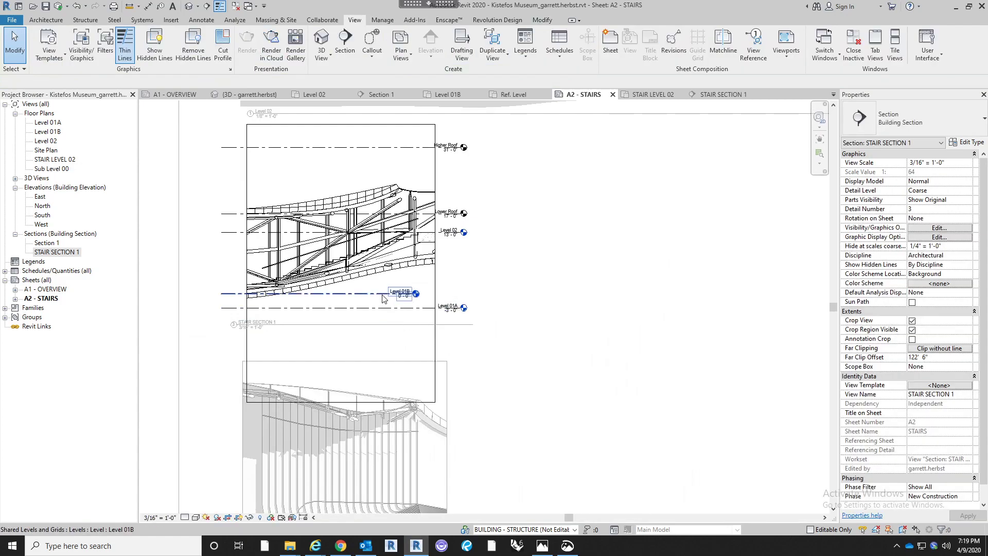
Show Level 01B's head at its left end, hide the right head, and shorten the line's right end to the left part of the section
left_click(383, 296)
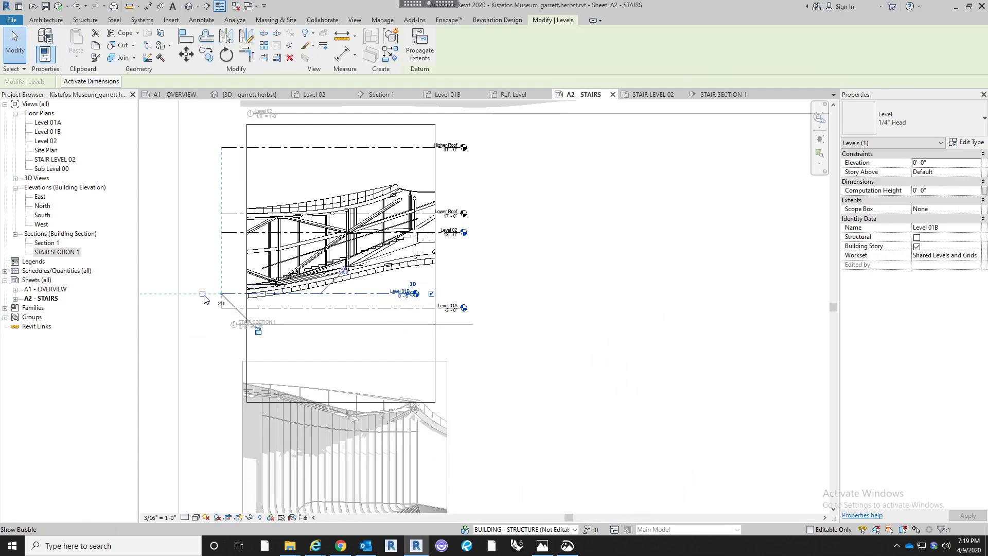
scroll(230, 278, "up", 3)
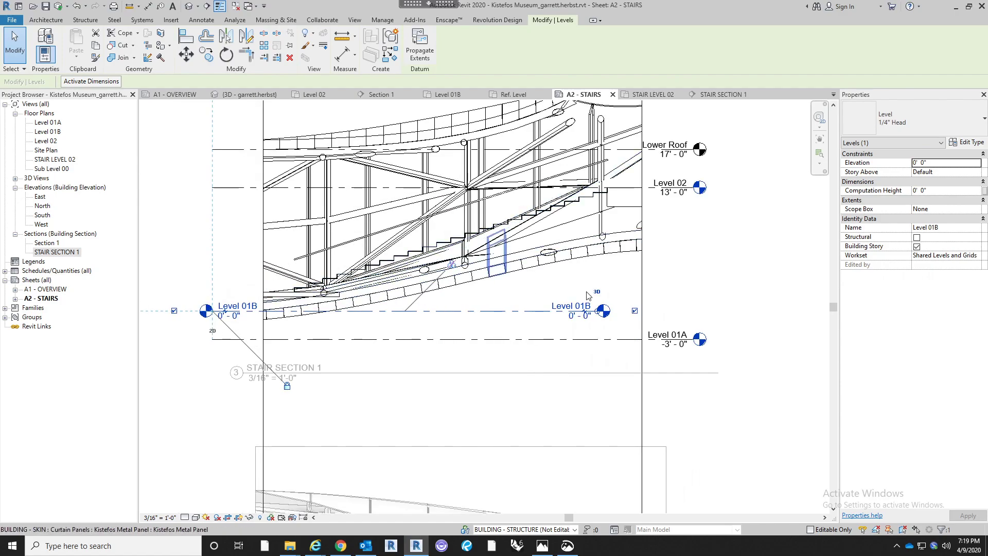
left_click(600, 316)
key("Escape")
left_click(591, 312)
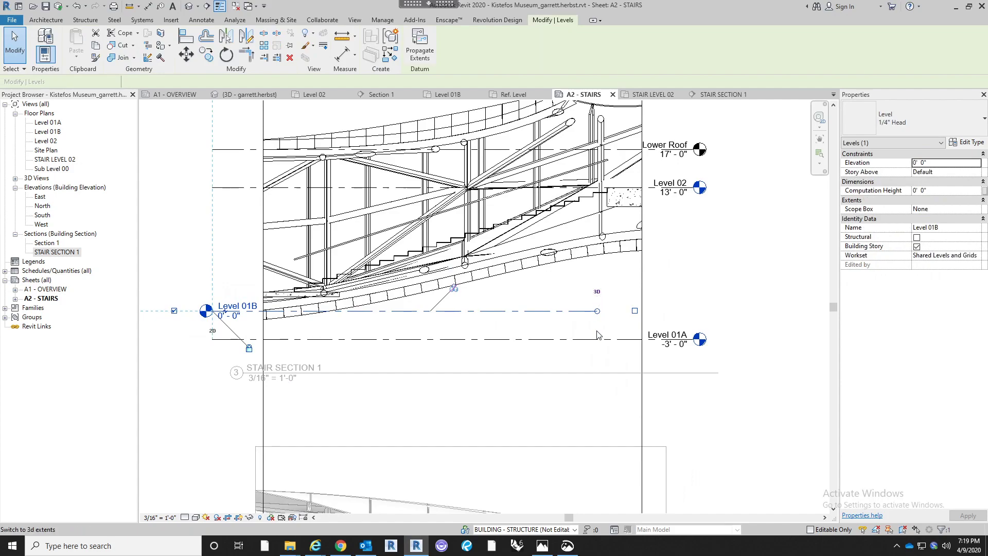
left_click_drag(346, 312, 454, 313)
left_click(693, 290)
Hide the Level 01A and Lower Roof level lines as individual elements in the stair section view
middle_click_drag(694, 291, 625, 297)
scroll(625, 297, "down", 2)
right_click(570, 326)
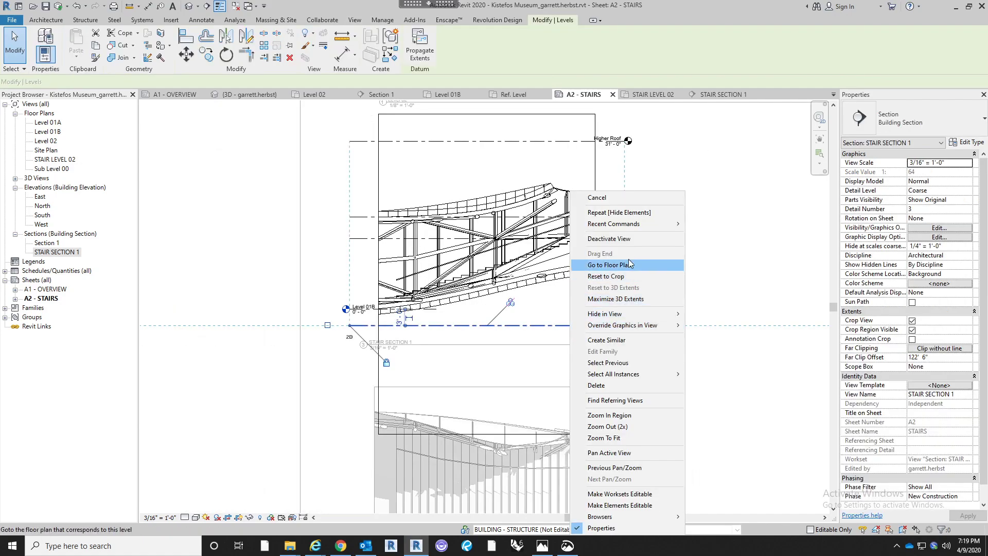
mouse_move(643, 315)
left_click(712, 315)
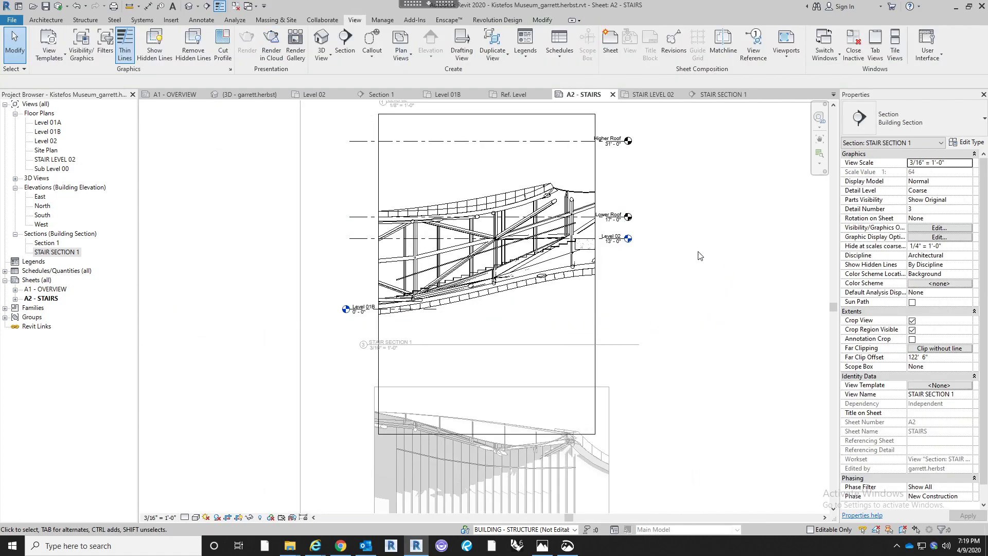
scroll(624, 221, "up", 3)
right_click(617, 221)
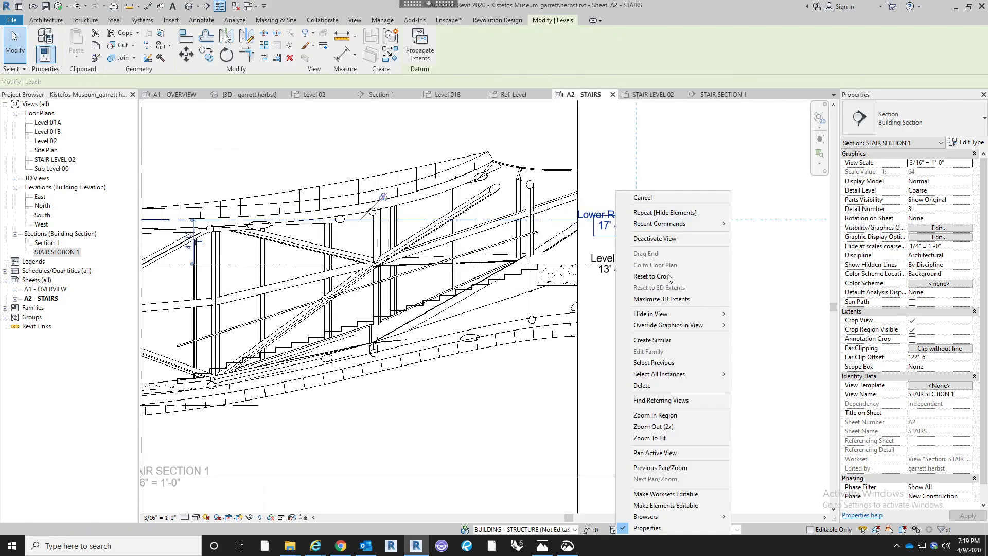
mouse_move(668, 315)
left_click(743, 316)
Shorten the Level 02 line by pulling its left end across to the right side of the section
scroll(685, 320, "down", 3)
scroll(607, 290, "up", 4)
left_click(599, 286)
left_click_drag(603, 287, 638, 286)
scroll(199, 241, "down", 3)
middle_click_drag(198, 242, 435, 264)
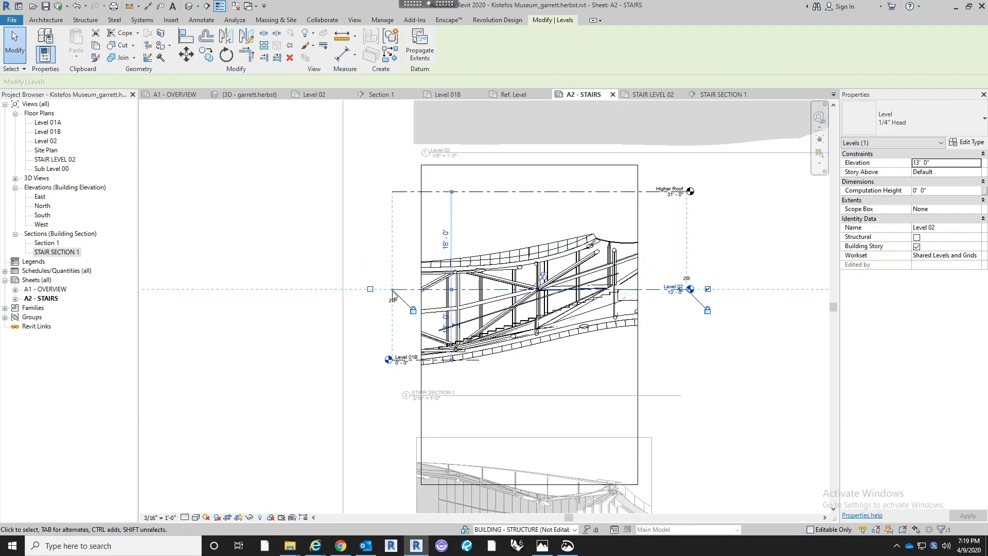
left_click_drag(392, 289, 754, 264)
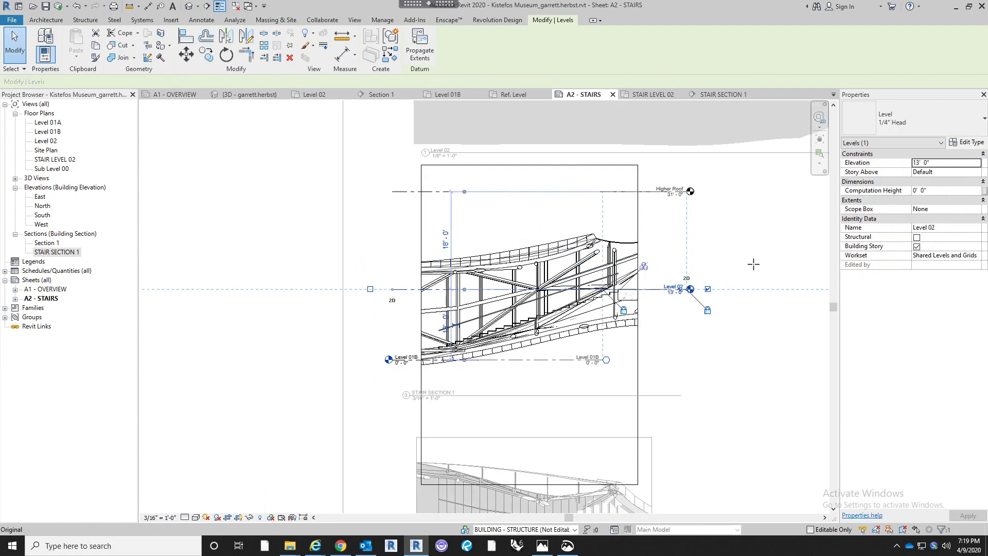
left_click(728, 226)
Hide the Higher Roof level line as an element in the stair section view
scroll(718, 228, "up", 2)
middle_click_drag(712, 228, 672, 217)
scroll(672, 217, "down", 3)
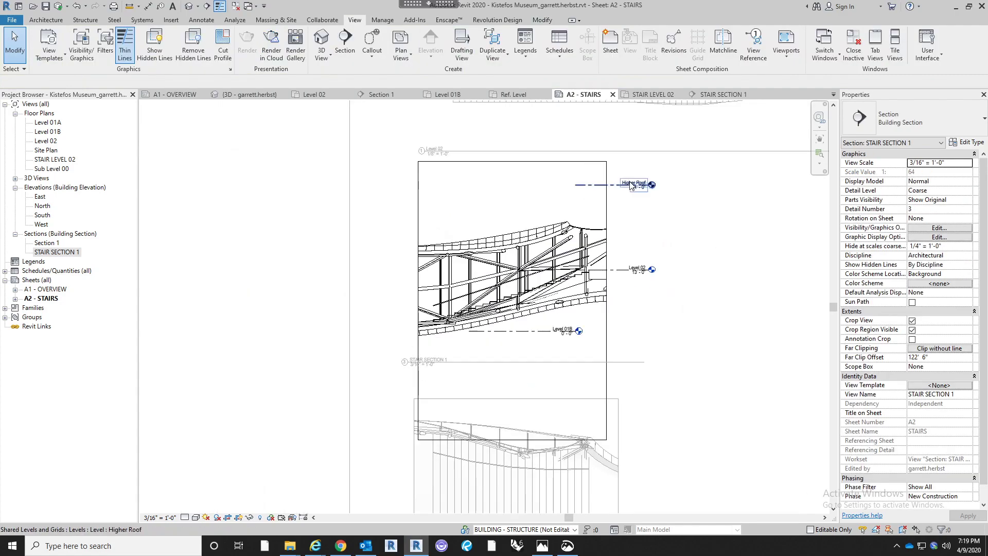
right_click(629, 181)
mouse_move(680, 304)
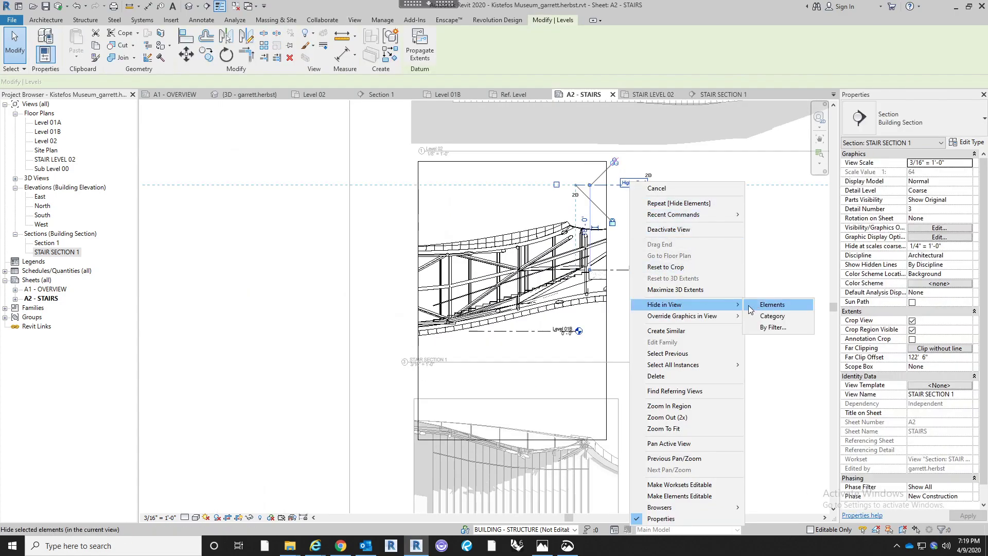
left_click(761, 304)
Tighten the stair section's crop region, raising its bottom edge to just beneath Level 01B and lowering its top edge to just above the roof
left_click(522, 443)
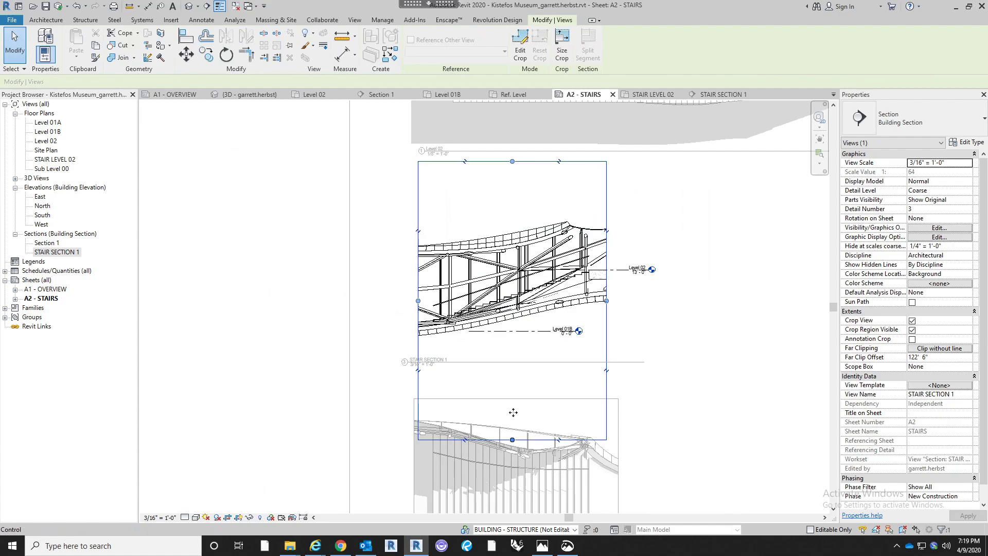
left_click_drag(513, 426, 510, 347)
left_click_drag(511, 167, 512, 208)
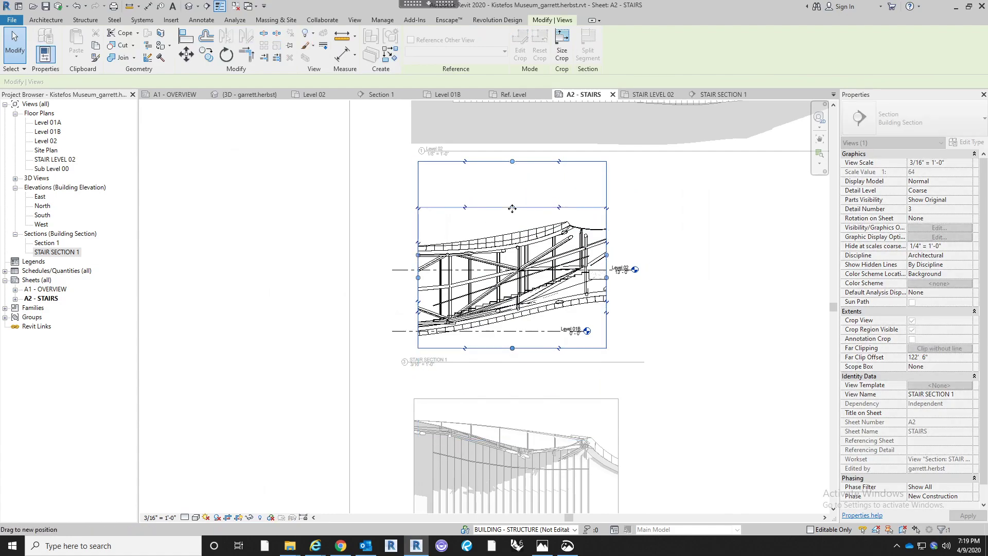
Switch Level 01B's right end to 2D extents and pull it left so the line stops beneath the lower part of the stair
left_click(557, 333)
scroll(557, 333, "up", 2)
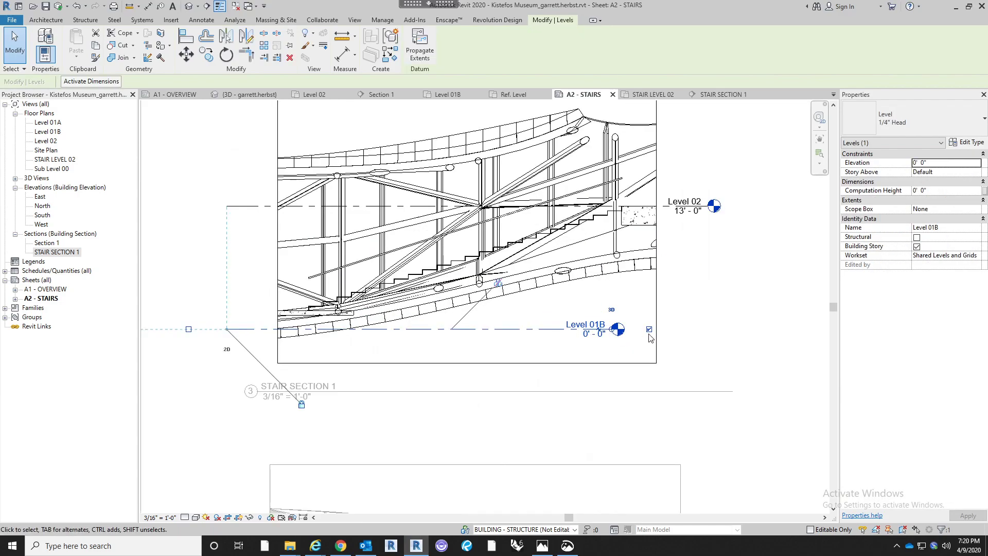
left_click(613, 312)
left_click(598, 331)
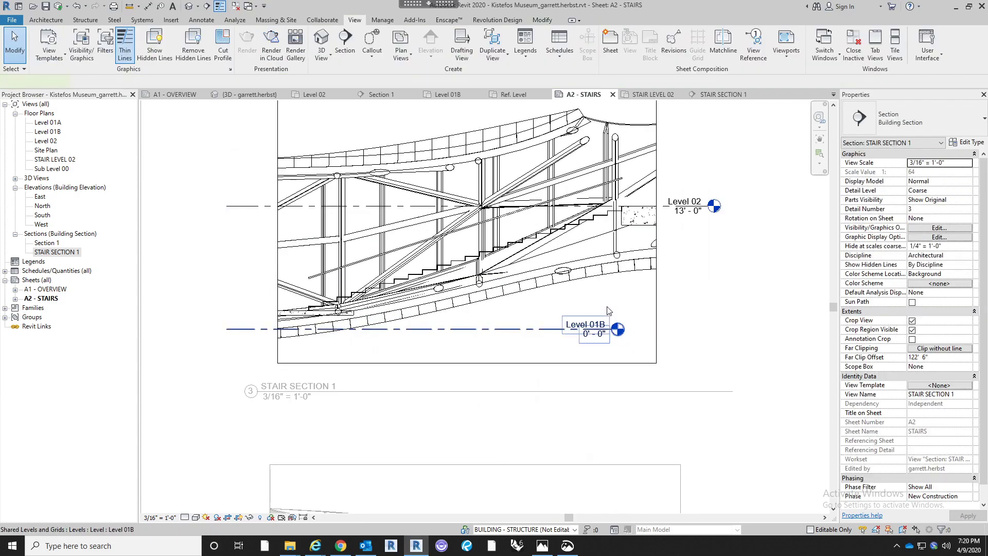
left_click(611, 312)
left_click(599, 334)
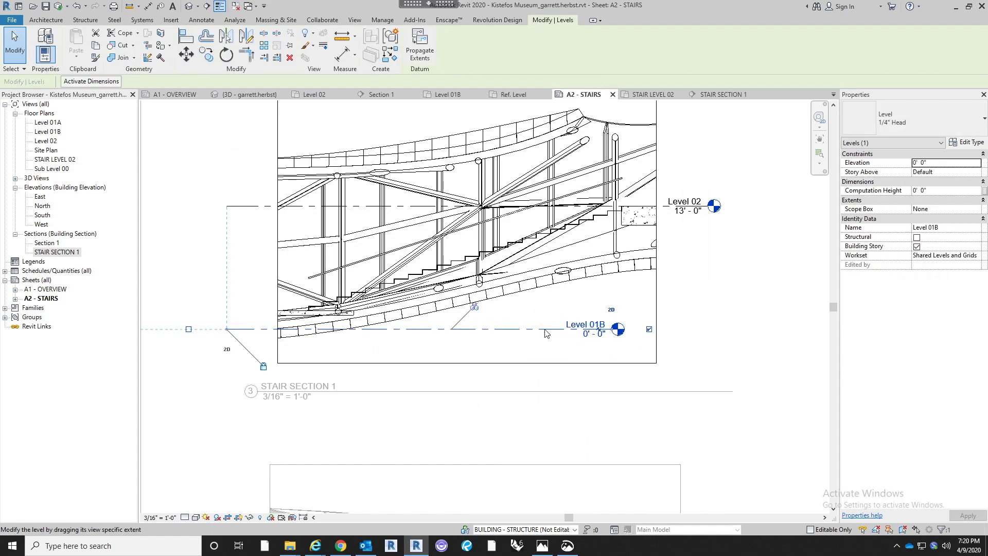
left_click_drag(563, 333, 462, 334)
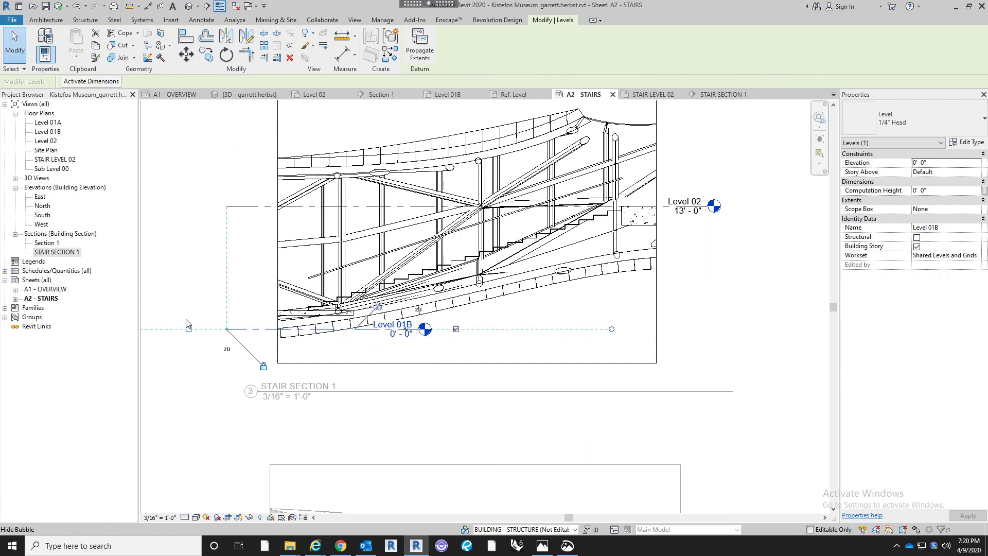
Move Level 01B's head to the left by hiding the right bubble and showing the left one
left_click(189, 287)
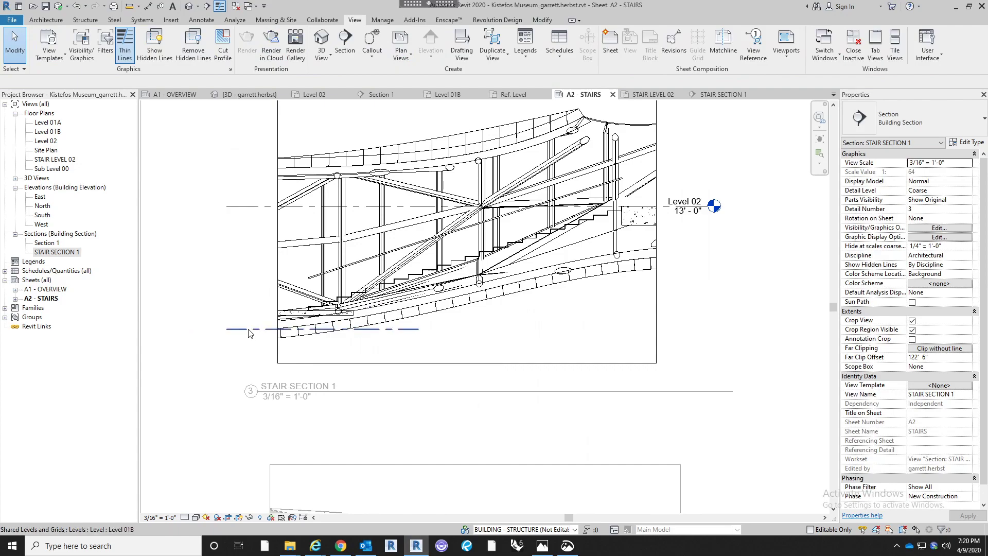
left_click(229, 329)
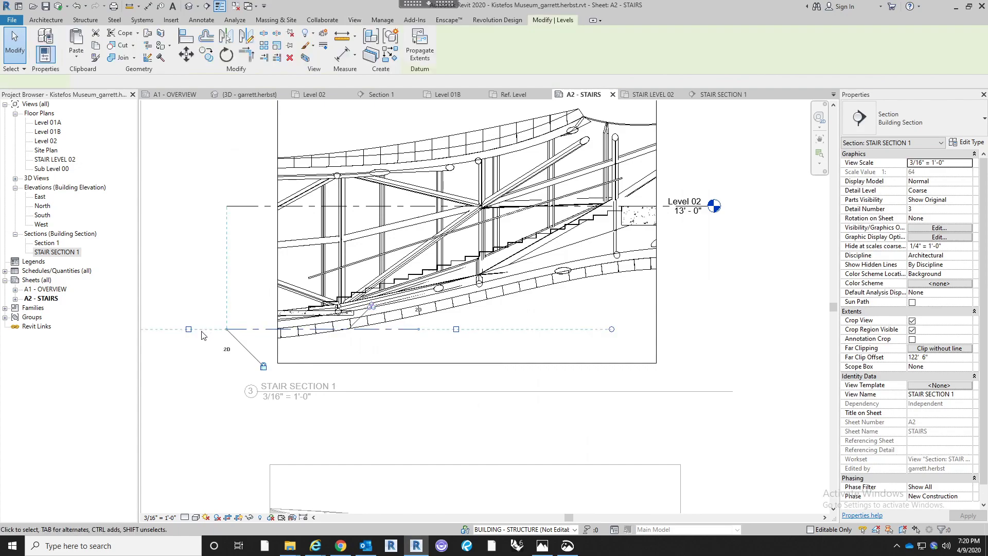
left_click(194, 287)
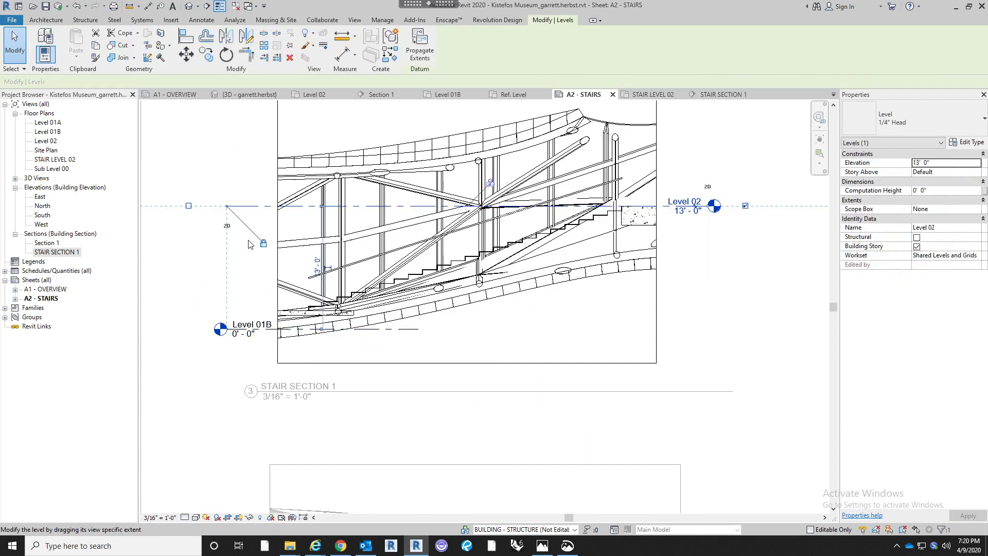
Unlock Level 02's left end from its alignment and shorten the line so it starts near the top of the stair
left_click(263, 244)
left_click_drag(227, 206, 303, 207)
left_click_drag(520, 209, 612, 208)
left_click(717, 286)
scroll(717, 285, "down", 2)
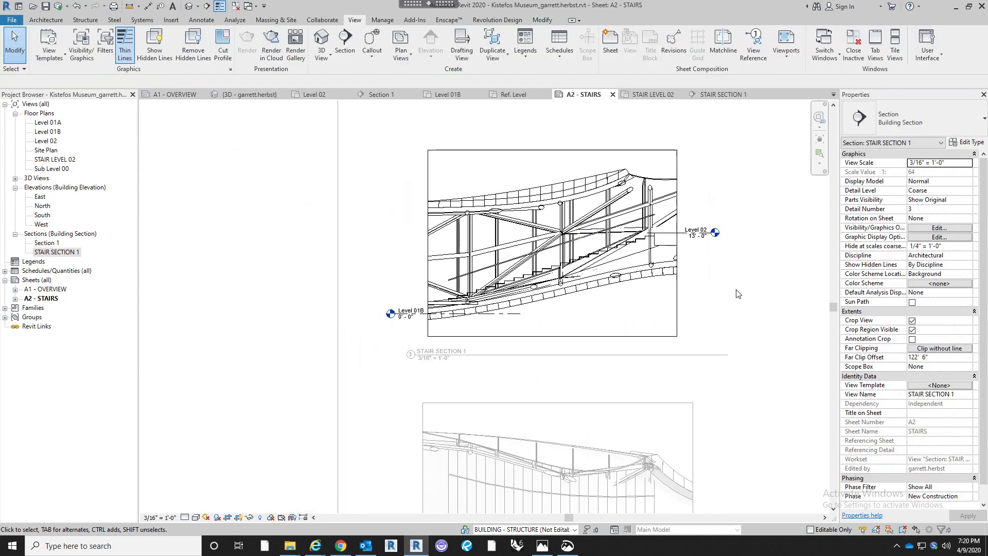
middle_click_drag(742, 290, 678, 304)
middle_click_drag(491, 355, 457, 350)
middle_click_drag(666, 365, 657, 326)
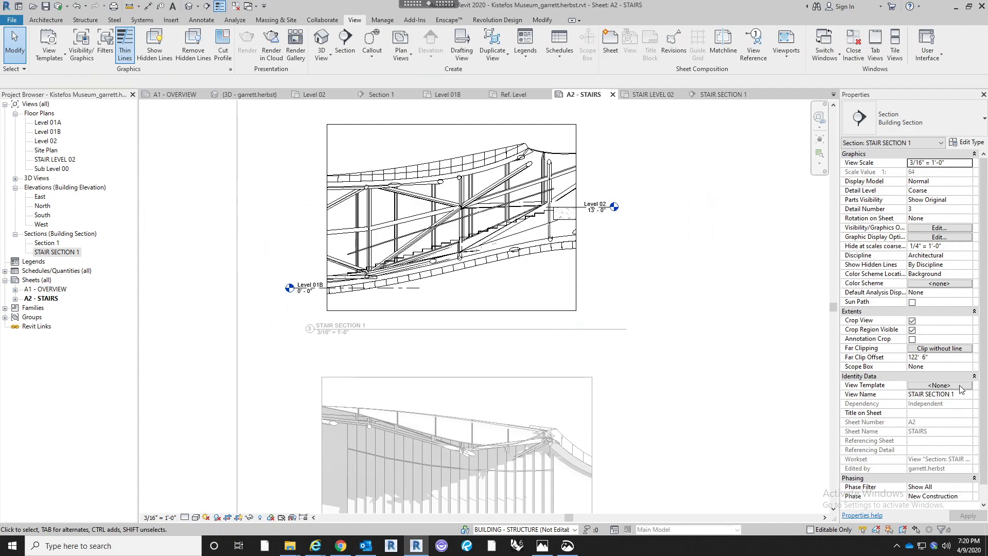
Turn on cast shadows and ambient shadows for the stair section and set the shadow intensity to 12
left_click(196, 517)
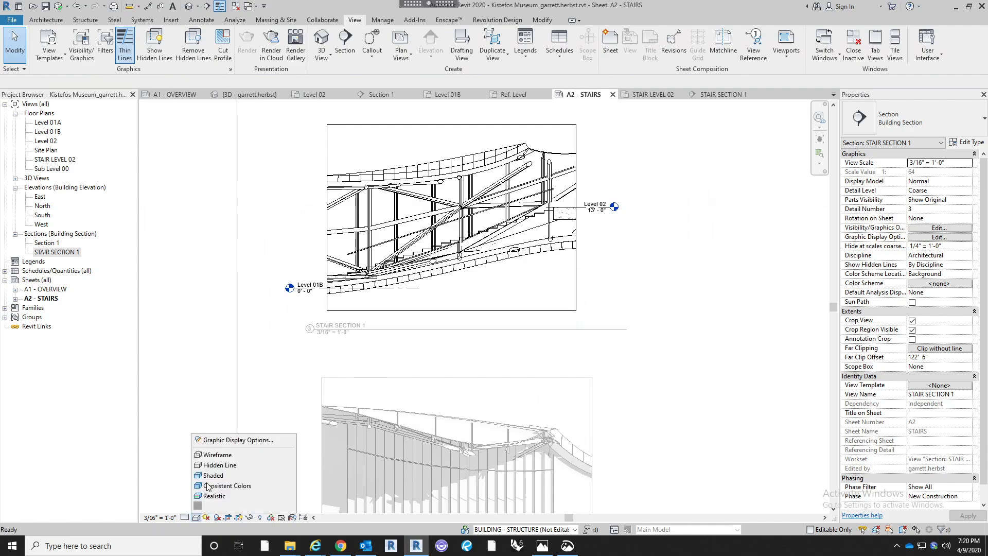
left_click(220, 441)
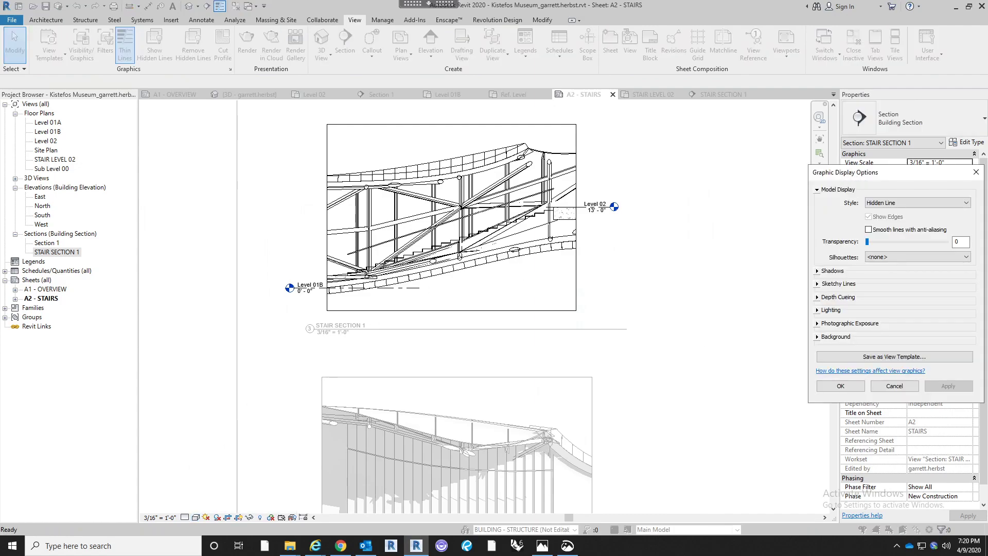
left_click_drag(818, 177, 620, 156)
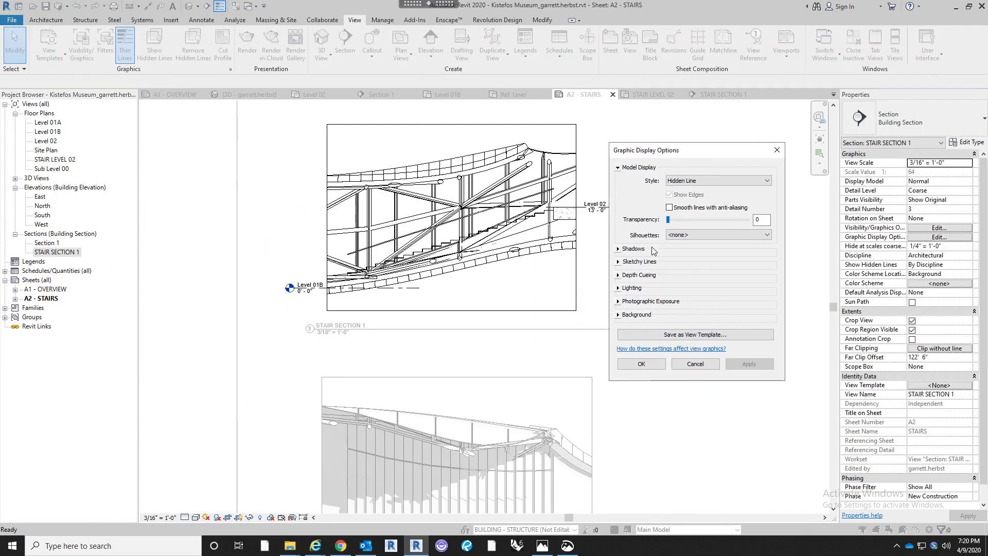
left_click(617, 249)
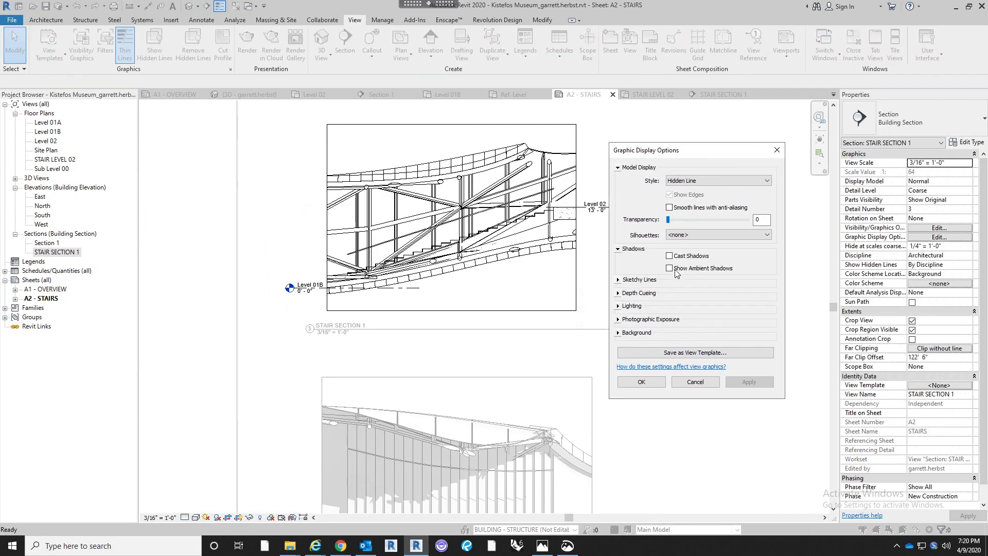
left_click(623, 306)
left_click_drag(706, 397, 680, 396)
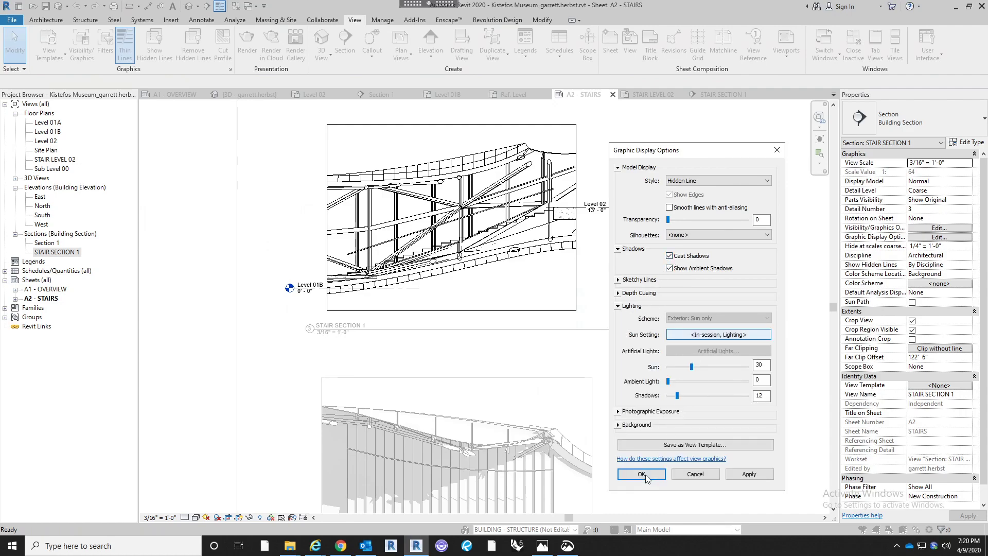
left_click(643, 474)
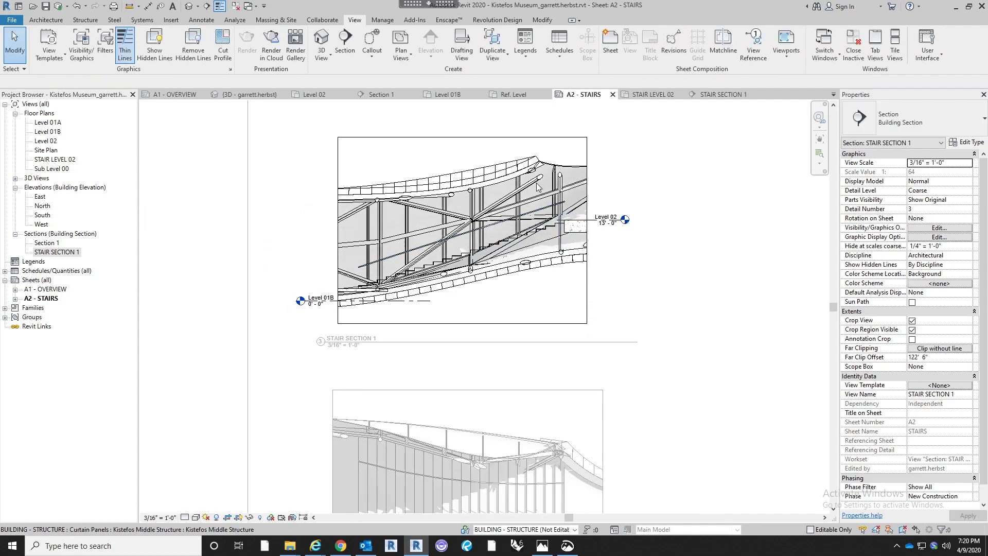
Turn off cast shadows in the stair section's graphic display options and apply the ambient-only setting
scroll(623, 259, "up", 2)
middle_click_drag(699, 377, 747, 370)
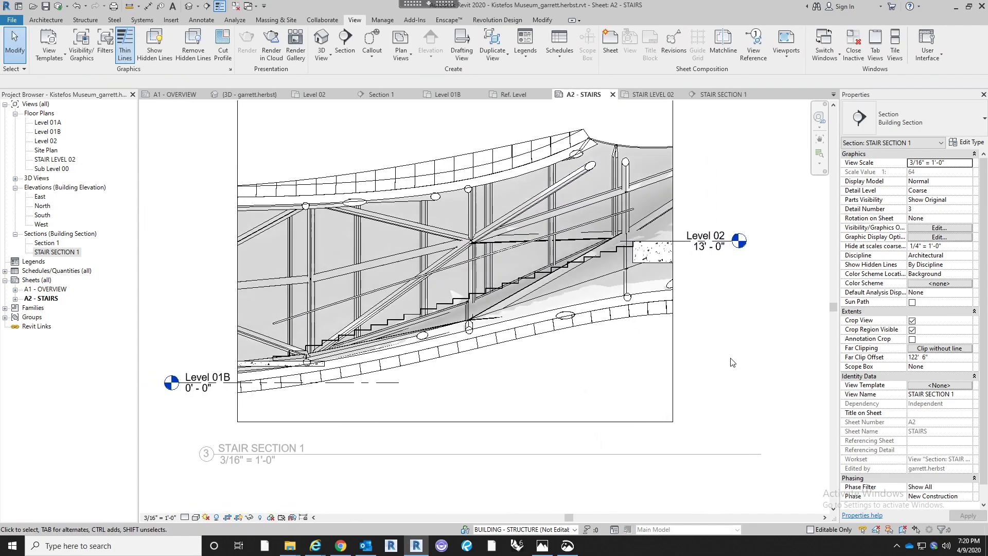
left_click(196, 517)
left_click(237, 440)
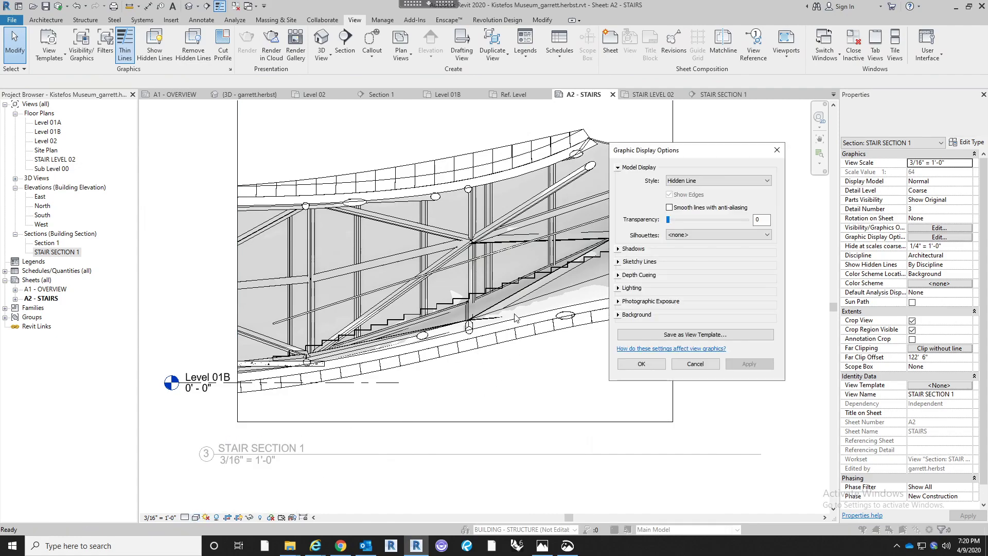
left_click(618, 249)
left_click(669, 255)
left_click(750, 381)
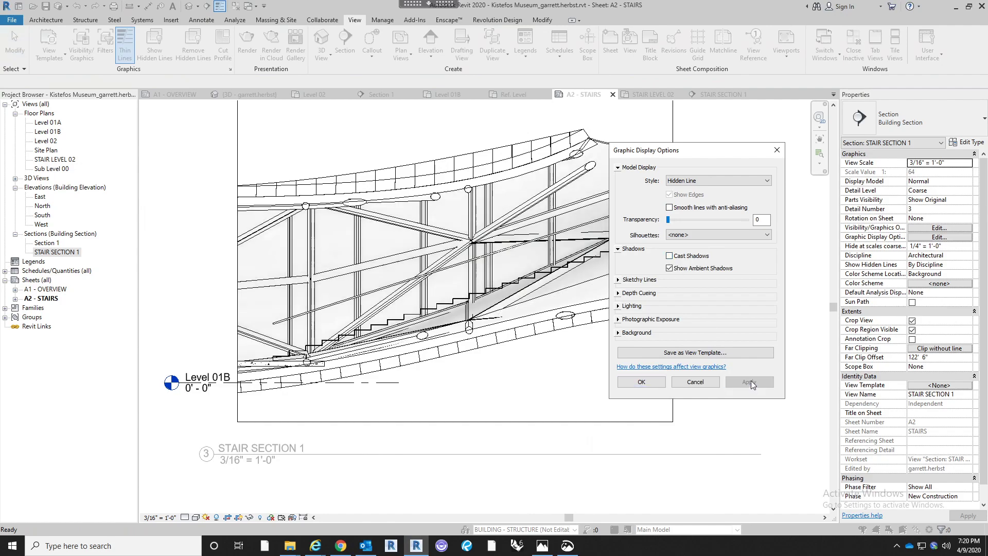
Try the section with cast shadows on and ambient shadows off, applying the change
left_click(669, 255)
left_click(668, 268)
left_click(747, 384)
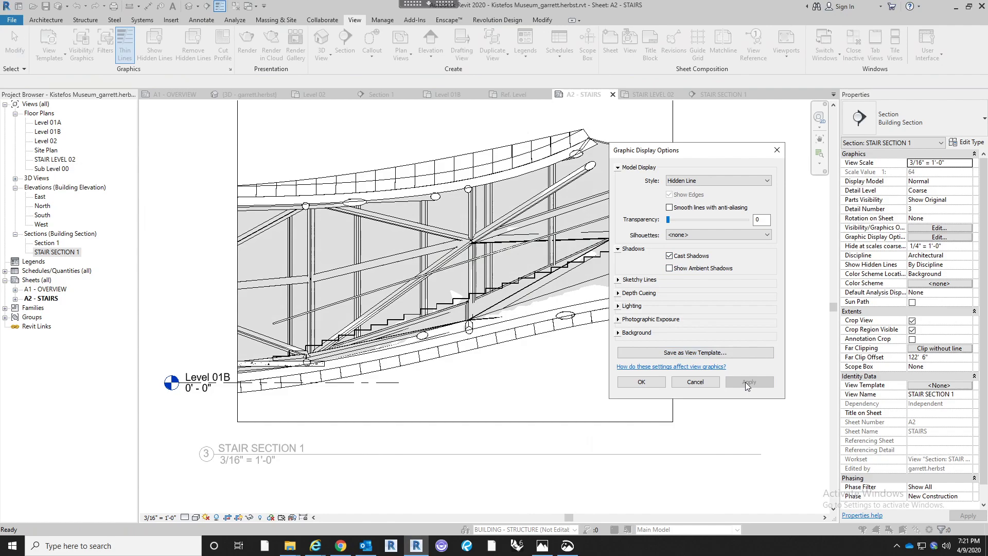
Turn cast shadows off again and accept the stair section's graphic display options
left_click(678, 256)
left_click(641, 381)
scroll(508, 393, "down", 4)
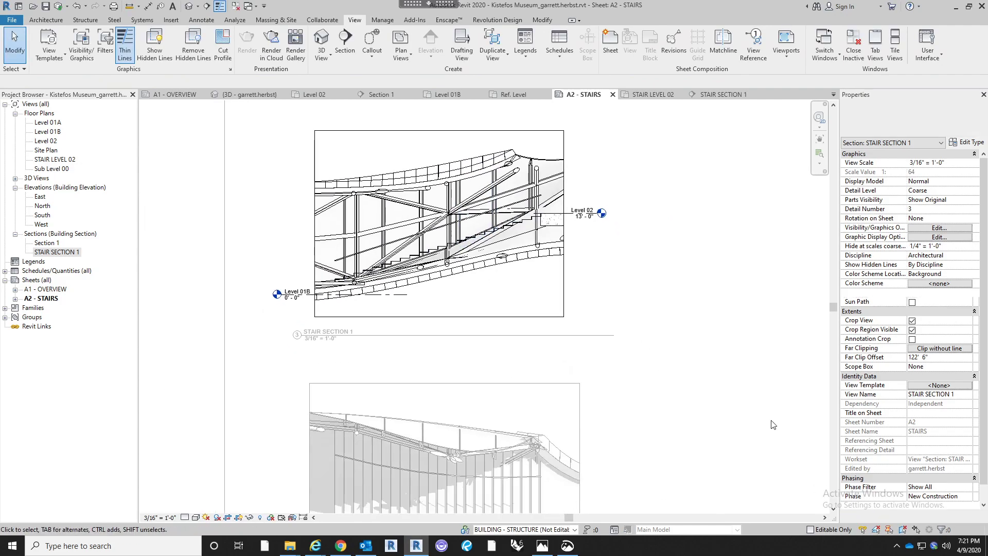
scroll(640, 395, "down", 3)
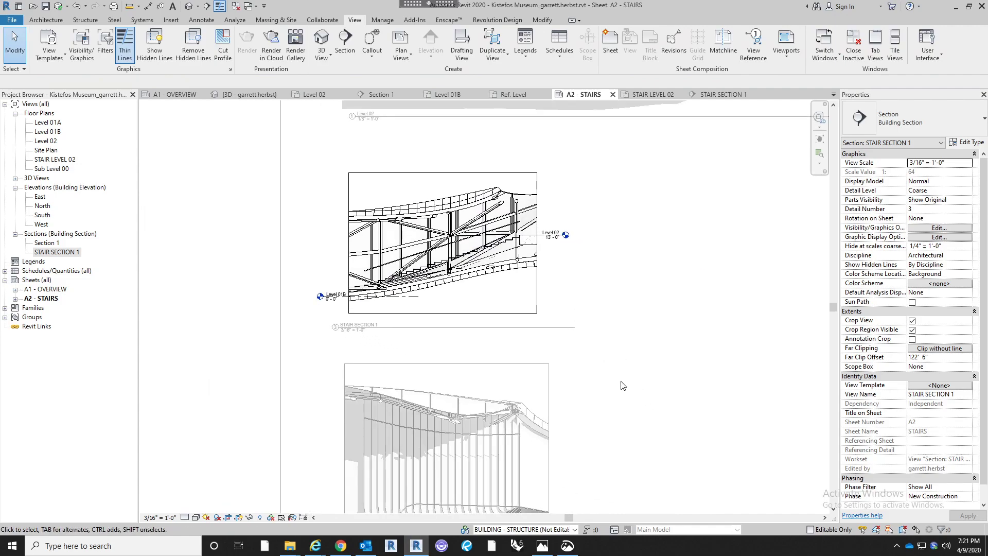
Try the Shaded visual style on the stair section view and switch it back to Hidden Line
left_click(196, 517)
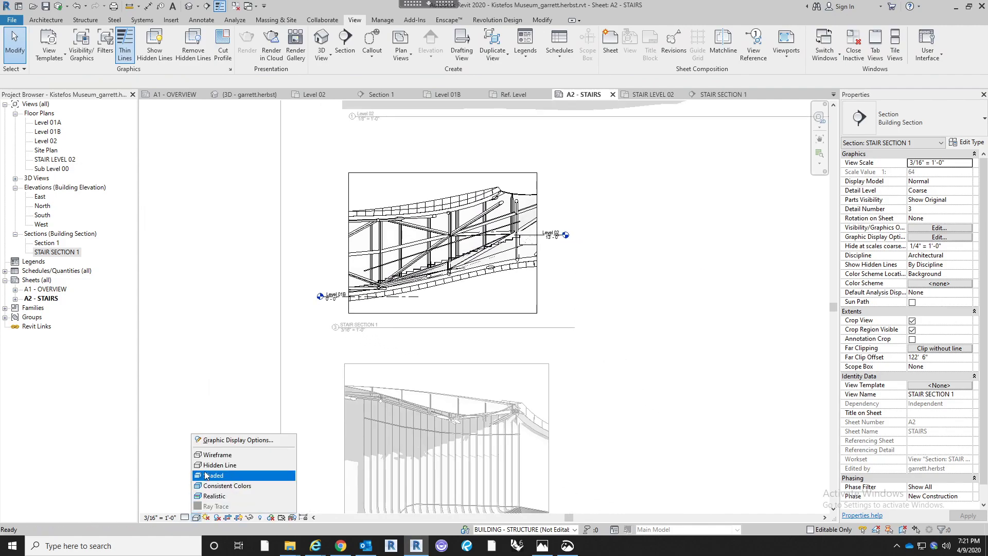
left_click(212, 475)
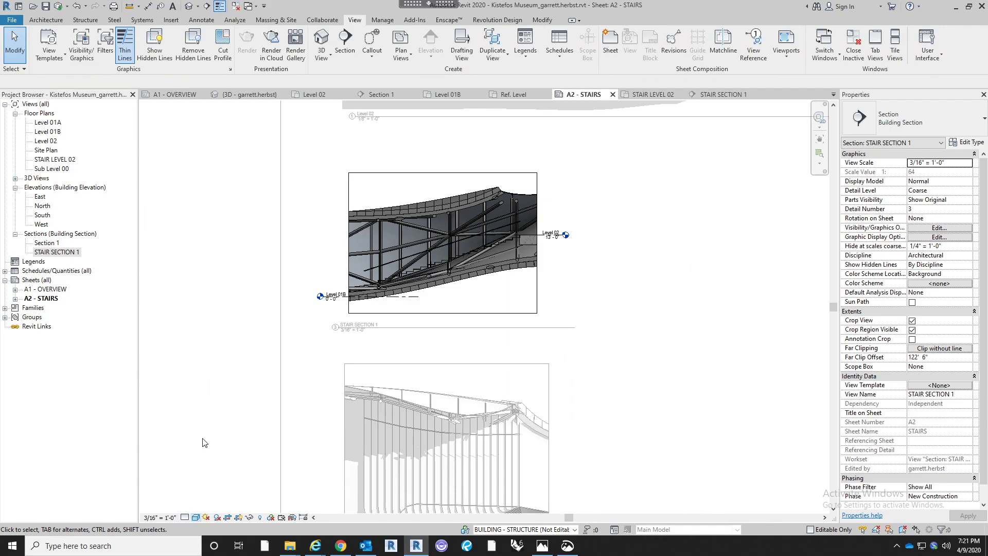
scroll(432, 246, "up", 4)
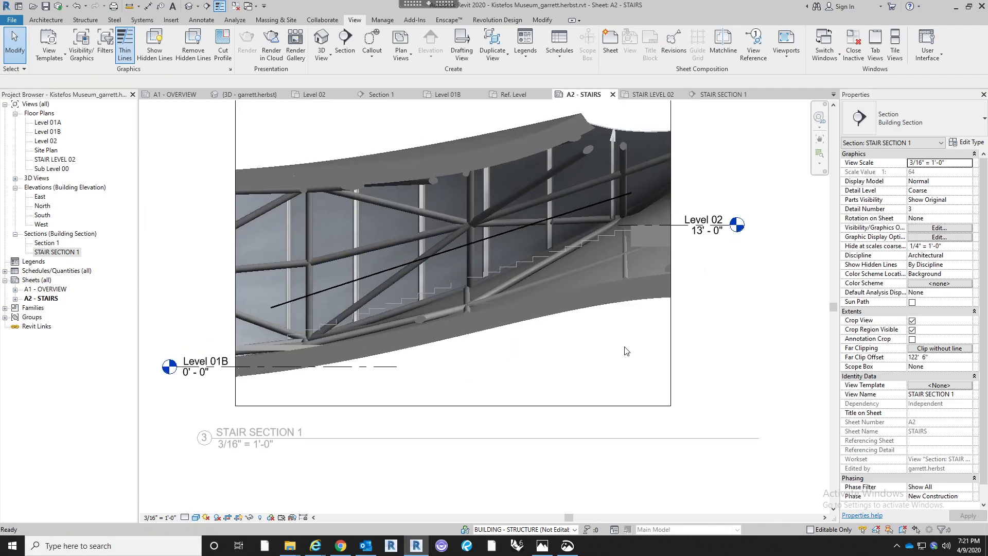
left_click(196, 518)
left_click(212, 465)
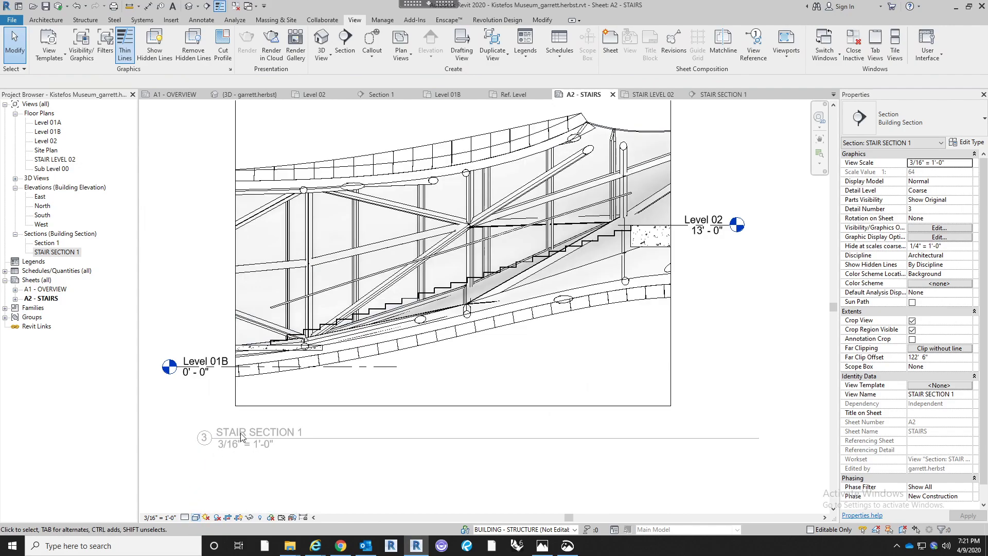
Deactivate the stair section, activate the STAIR LEVEL 02 plan and check the annotation categories in its Visibility/Graphic Overrides without changing them
scroll(336, 323, "down", 1)
scroll(335, 322, "down", 3)
middle_click_drag(177, 367, 219, 310)
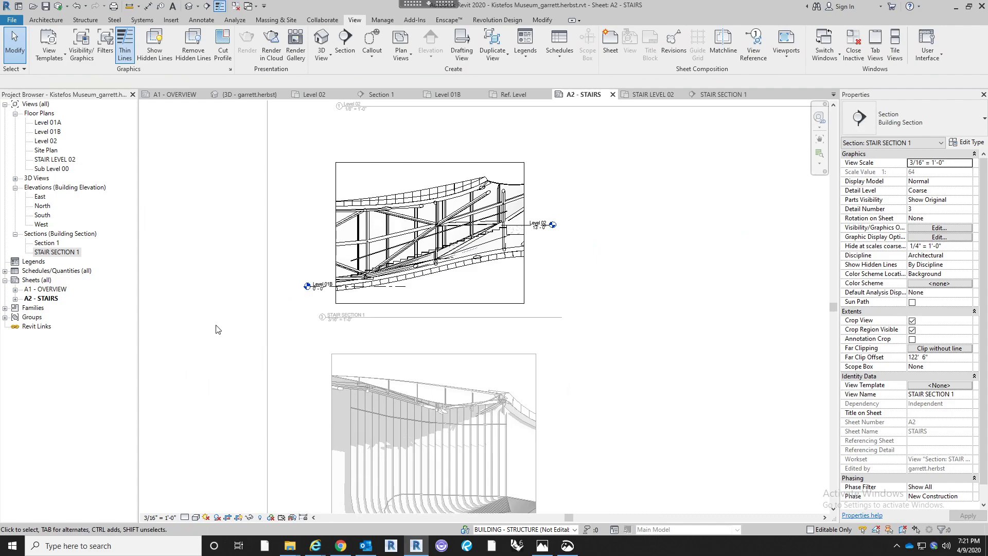
double_click(214, 326)
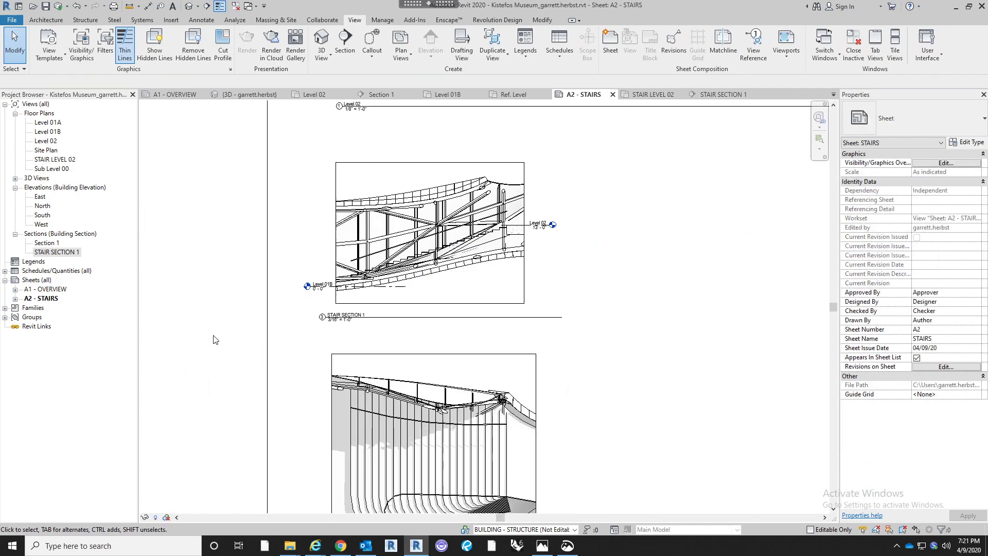
middle_click_drag(214, 329, 236, 245)
scroll(236, 246, "down", 1)
left_click(444, 334)
double_click(444, 334)
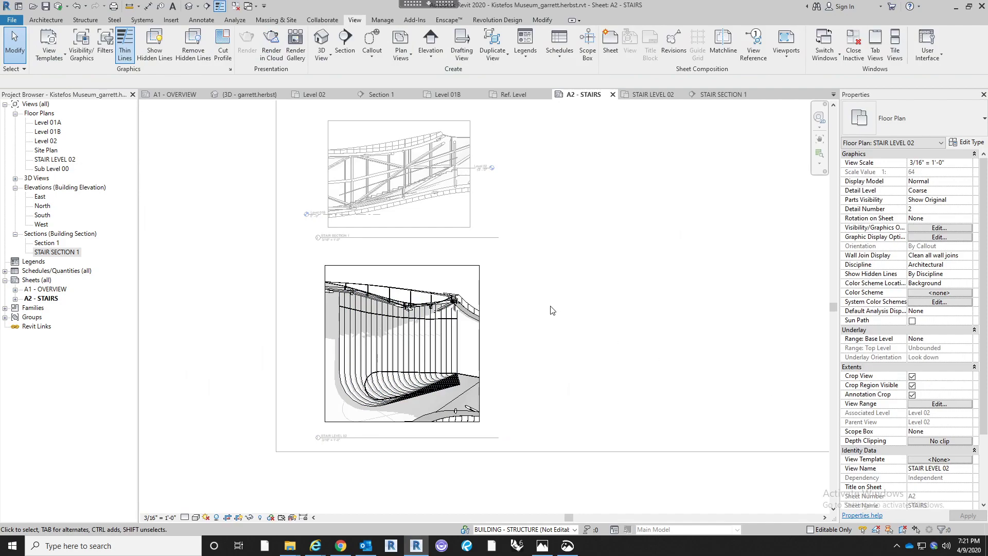
left_click(961, 228)
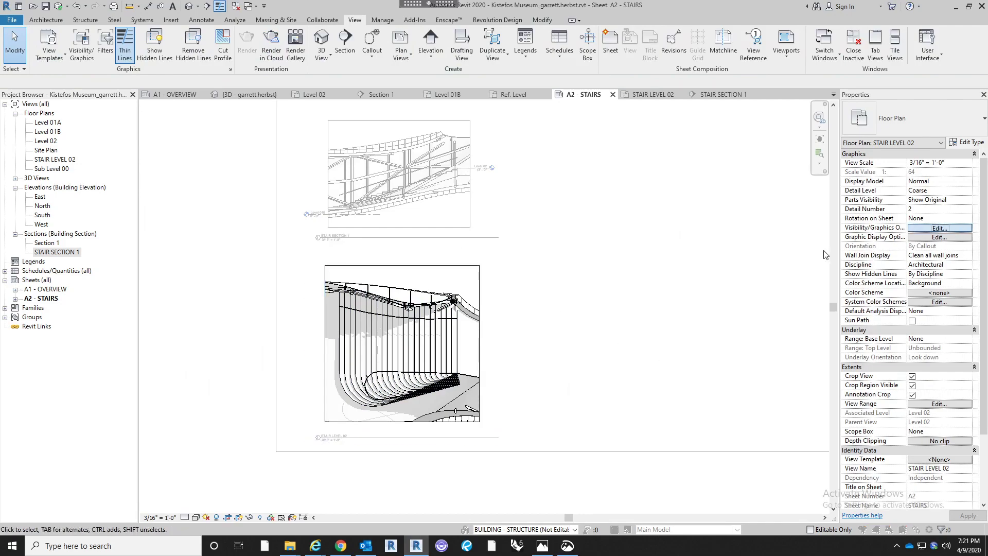
left_click(634, 156)
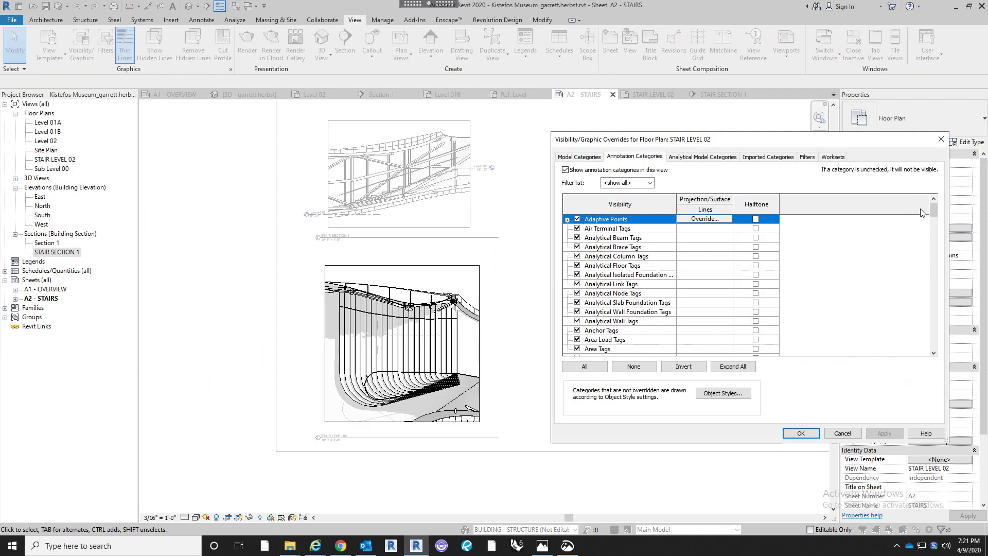
left_click_drag(933, 215, 926, 272)
scroll(926, 272, "down", 15)
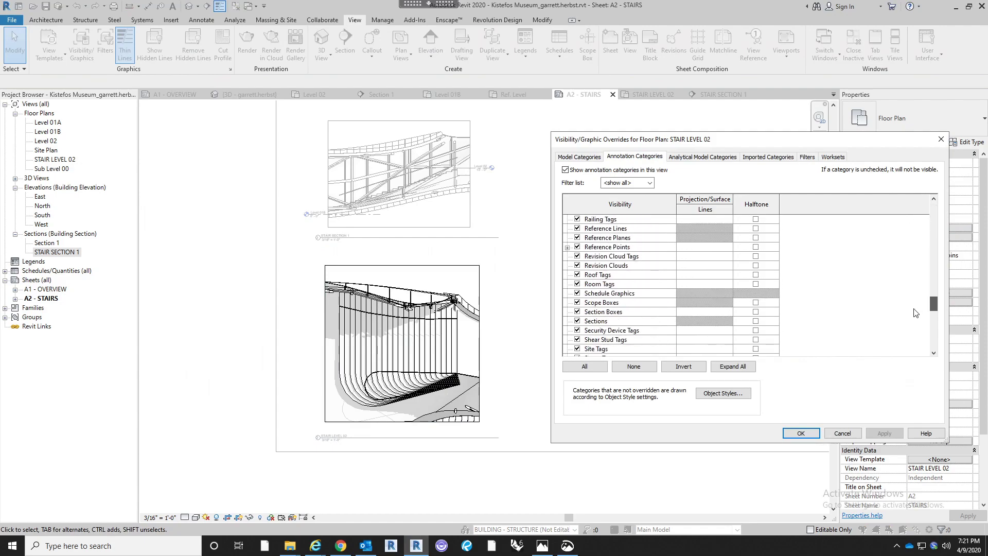
left_click(841, 433)
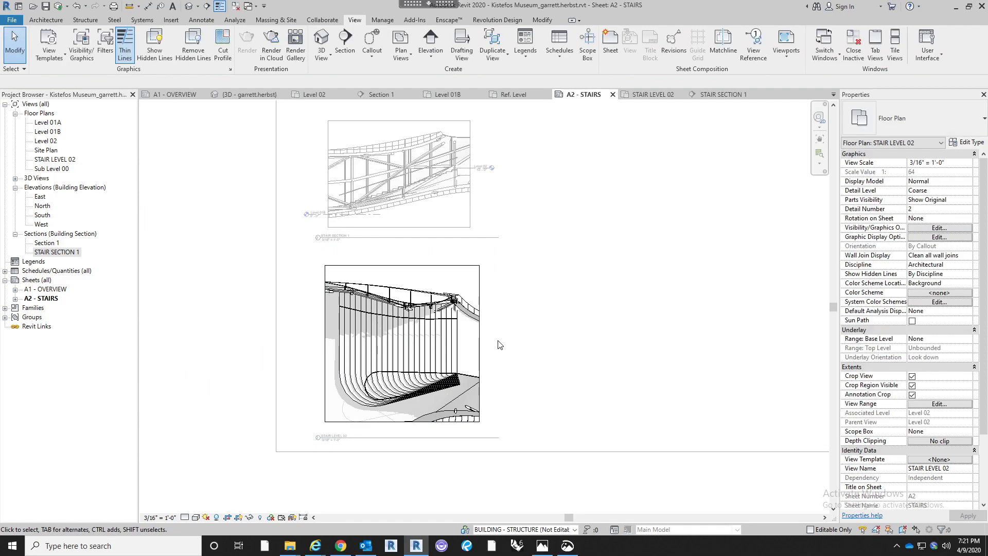
double_click(538, 271)
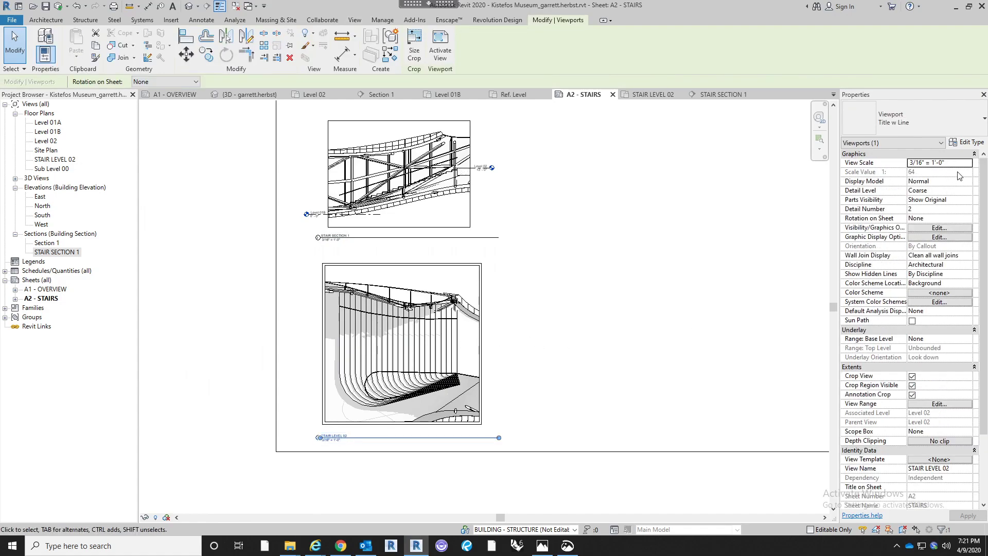
Extend the right edge of the stair section's crop region to line up with the stair plan below, and deactivate the view
double_click(475, 196)
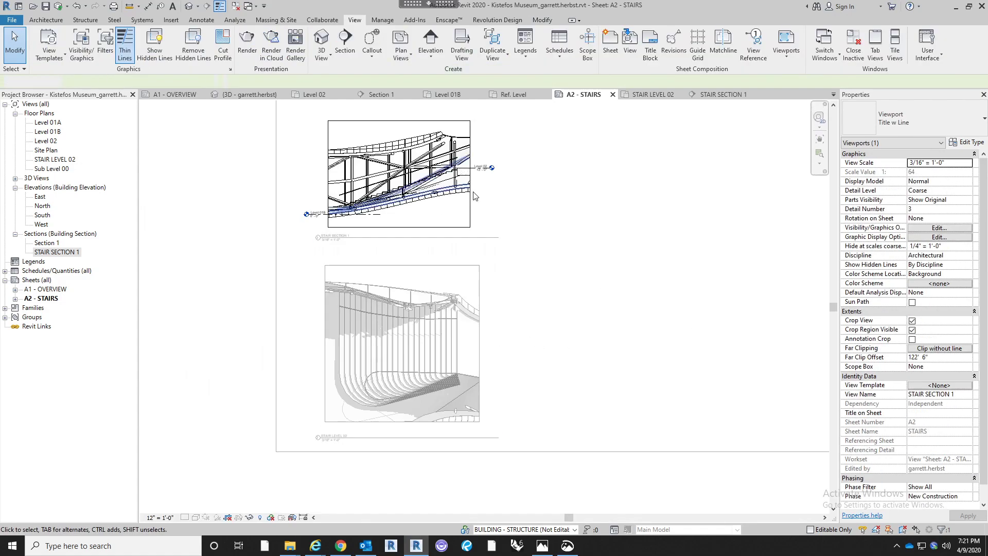
left_click(470, 198)
left_click_drag(470, 174, 479, 181)
left_click(627, 253)
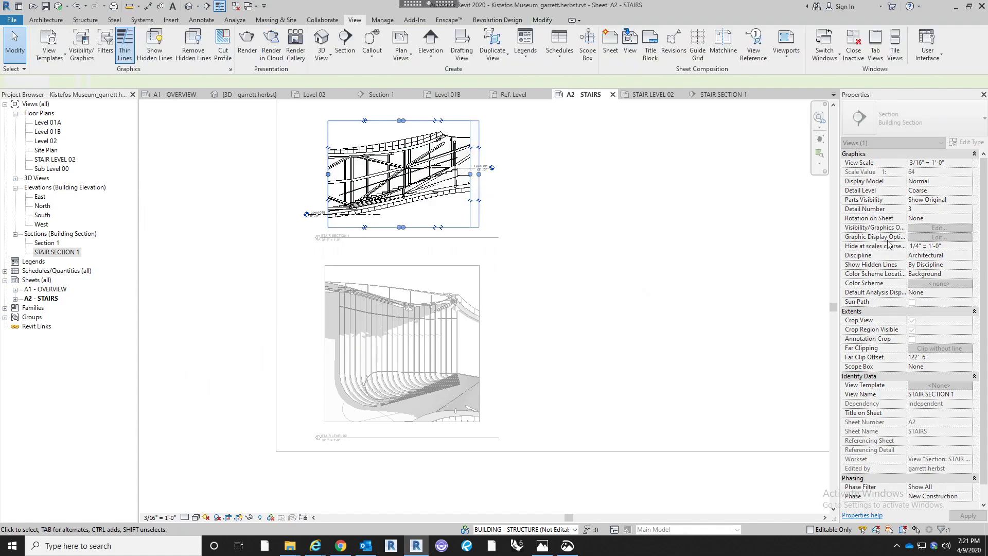
double_click(645, 218)
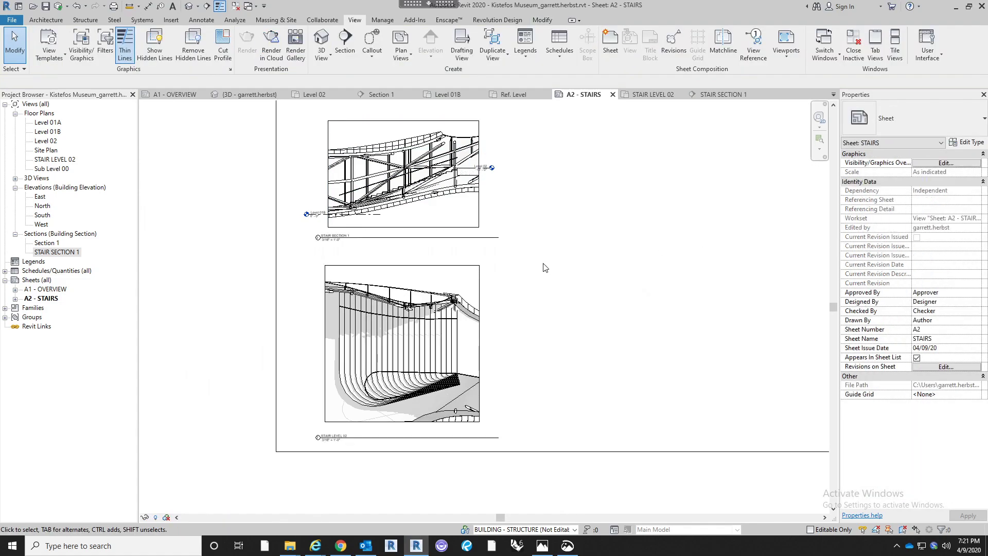
Set the STAIR SECTION 1 viewport to hide at scales coarser than 1" = 400'-0" so its marker shows on the plan
left_click(466, 206)
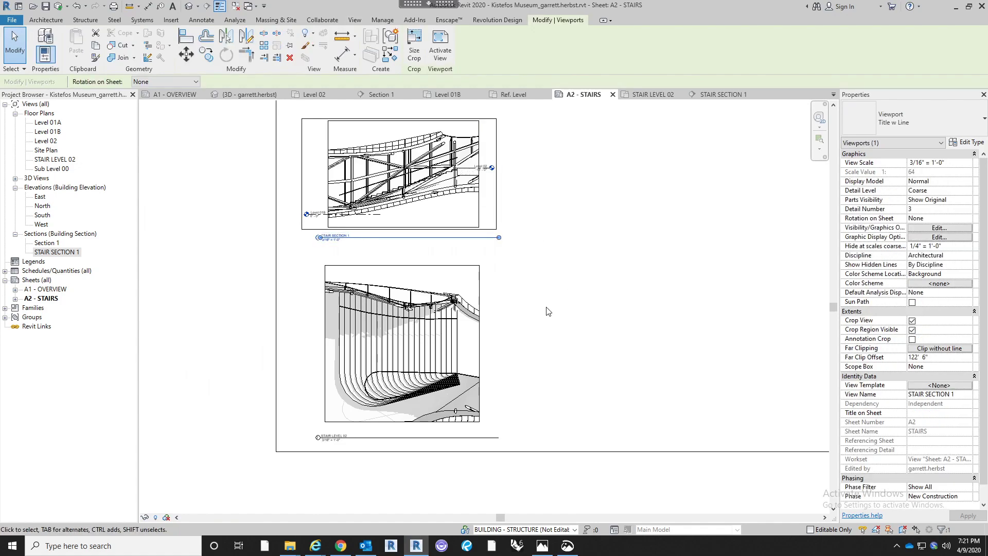
middle_click_drag(447, 197, 437, 215)
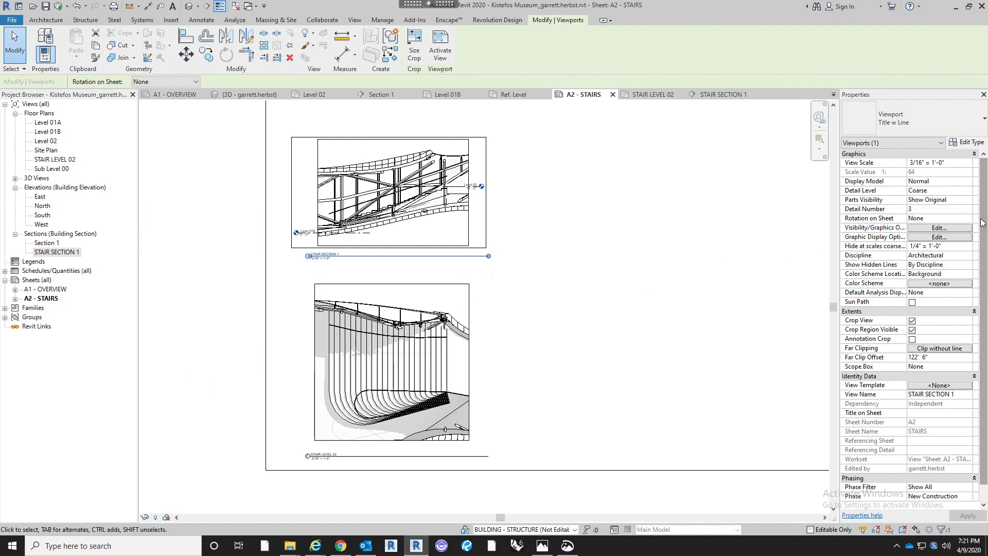
left_click(968, 247)
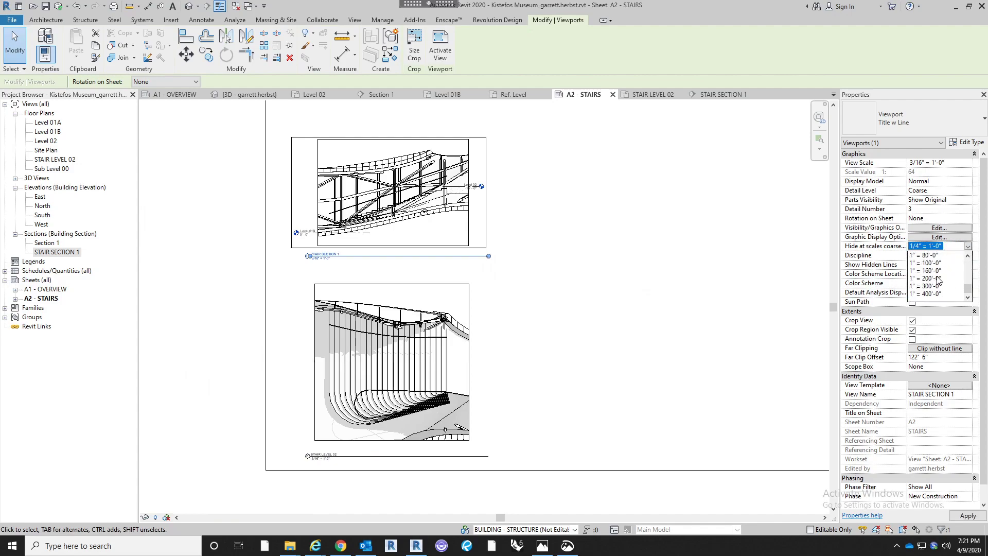
left_click(932, 294)
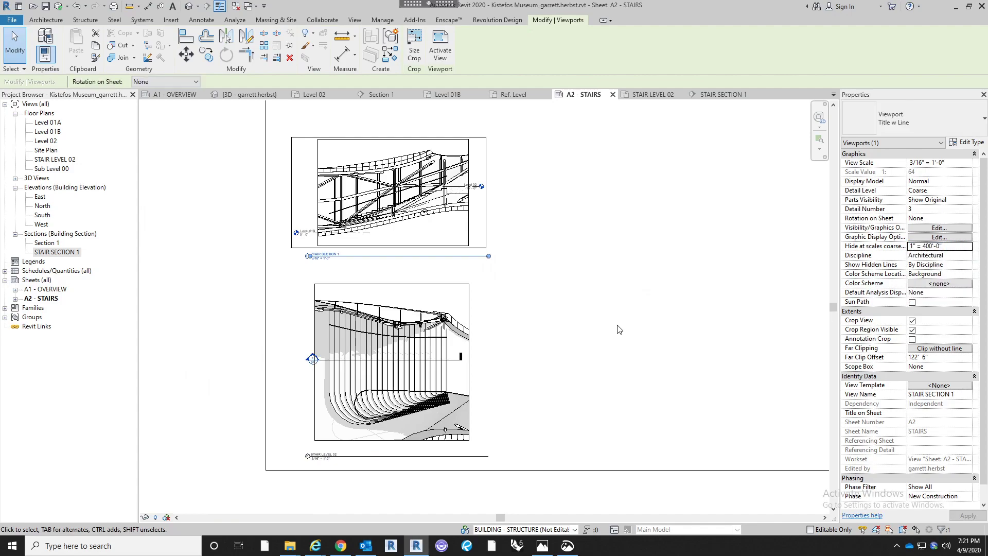
left_click(563, 338)
Turn off crop region visibility for the STAIR LEVEL 02 plan viewport
scroll(487, 357, "up", 1)
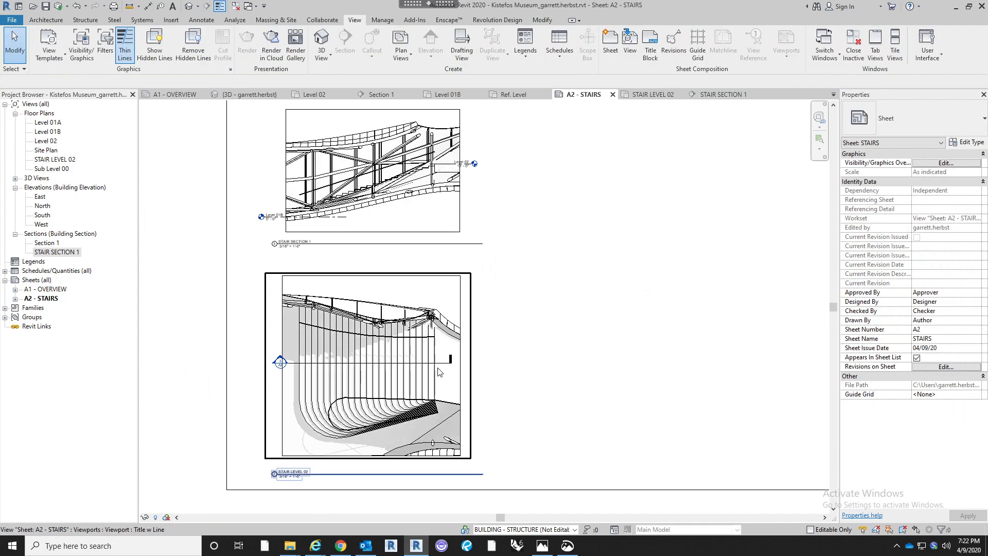
middle_click_drag(388, 398, 432, 386)
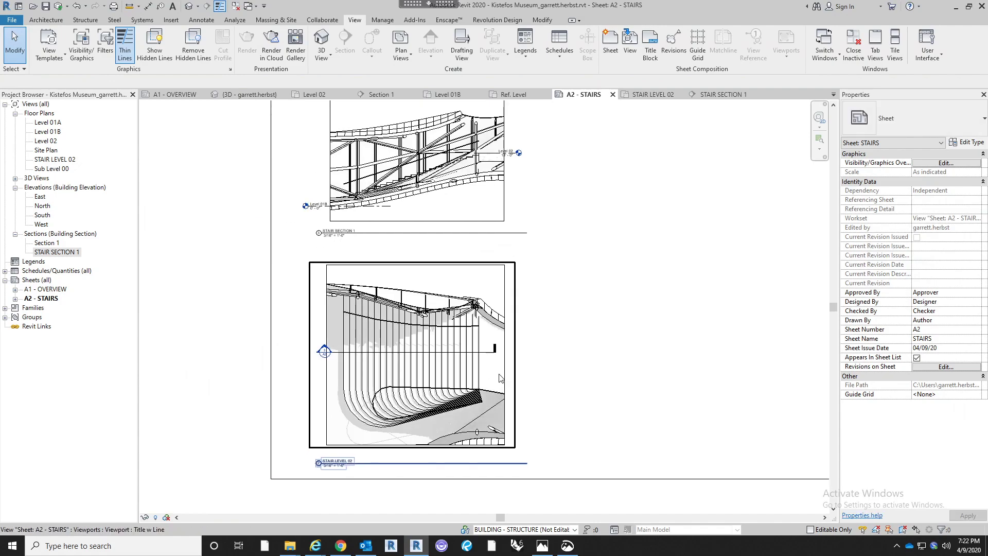
left_click(503, 377)
left_click(543, 334)
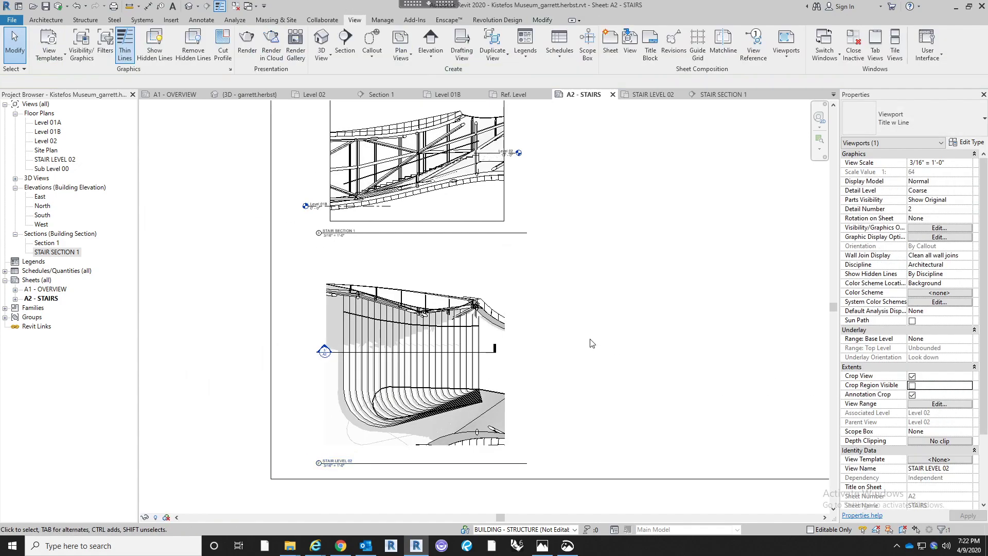
Check the shadow settings in the STAIR LEVEL 02 plan's graphic display options and deactivate the view
middle_click_drag(561, 311, 535, 312)
left_click(345, 431)
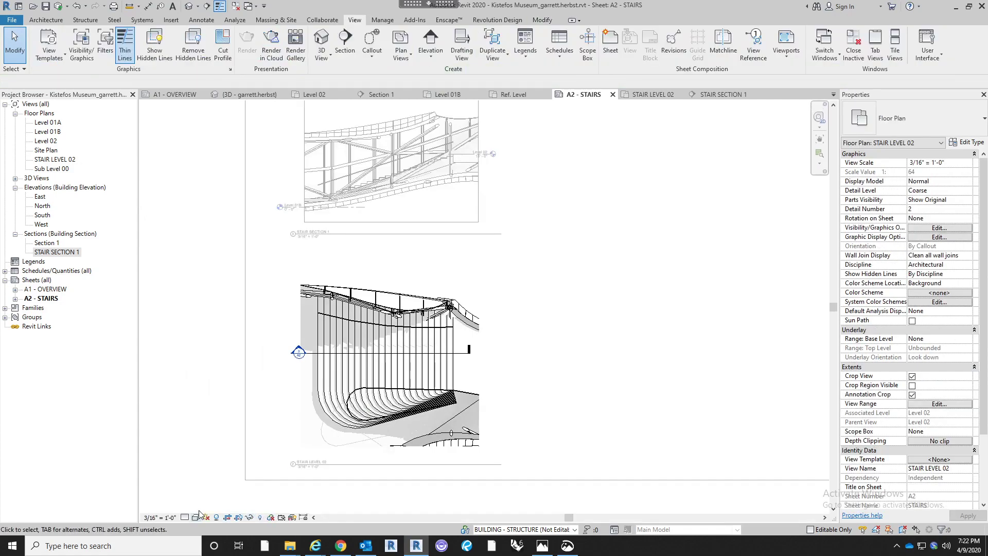
left_click(196, 517)
left_click(228, 440)
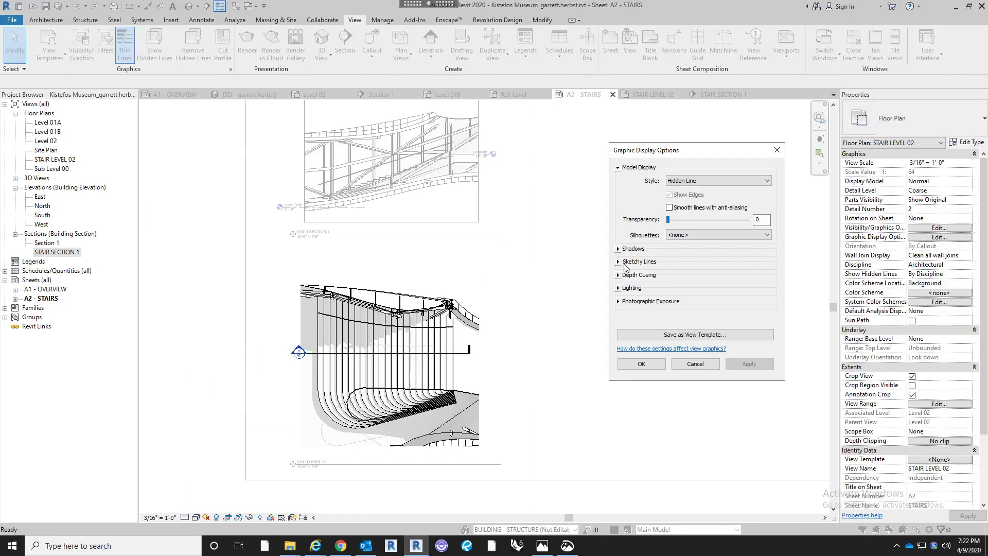
left_click(618, 249)
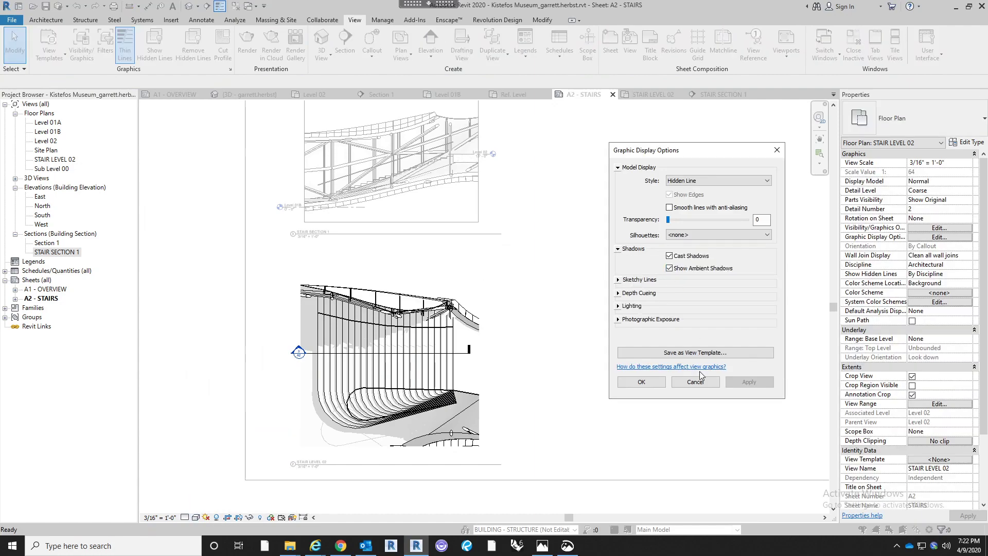
left_click(641, 381)
scroll(591, 338, "down", 3)
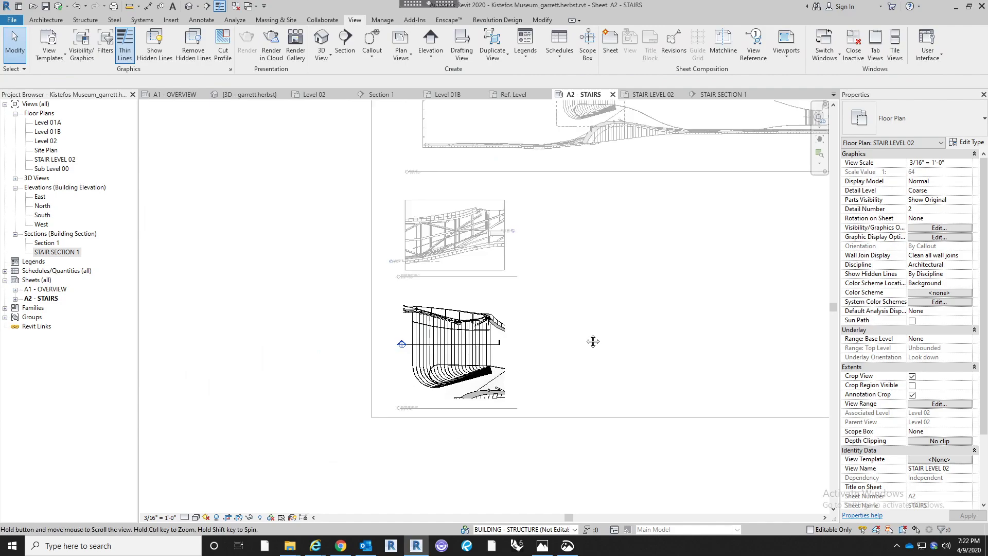
double_click(249, 319)
Turn off crop region visibility for the STAIR SECTION 1 viewport
scroll(429, 190, "up", 4)
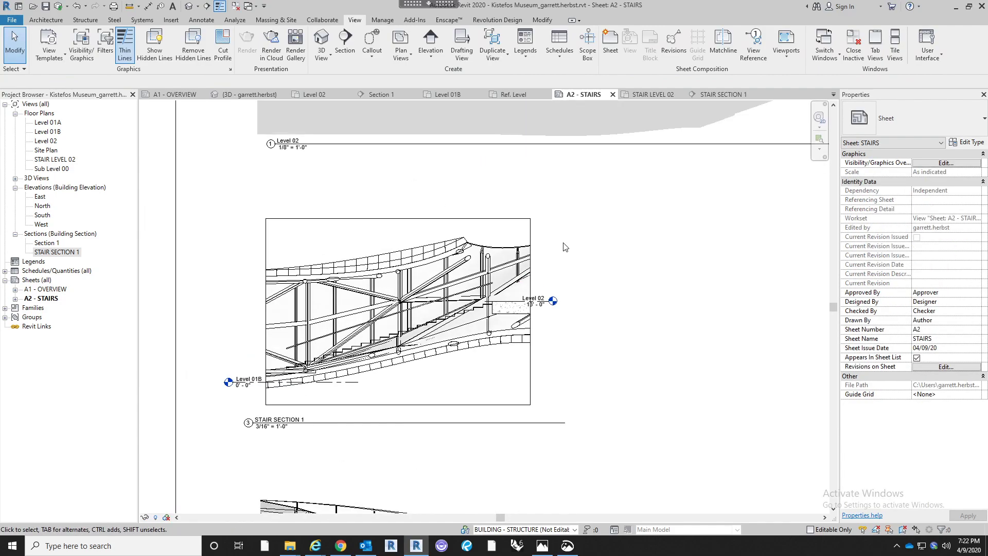
left_click(528, 239)
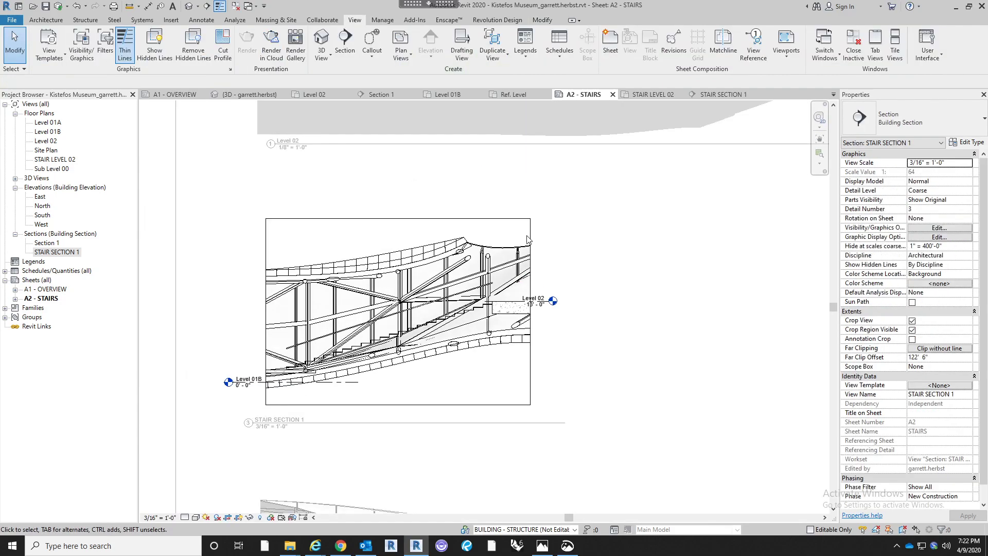
scroll(515, 231, "down", 4)
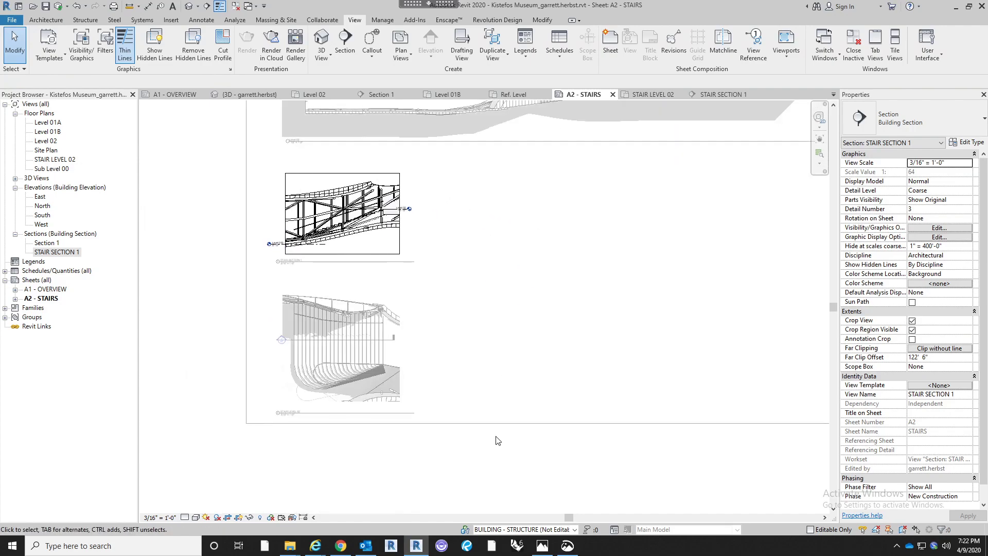
double_click(497, 441)
left_click(384, 234)
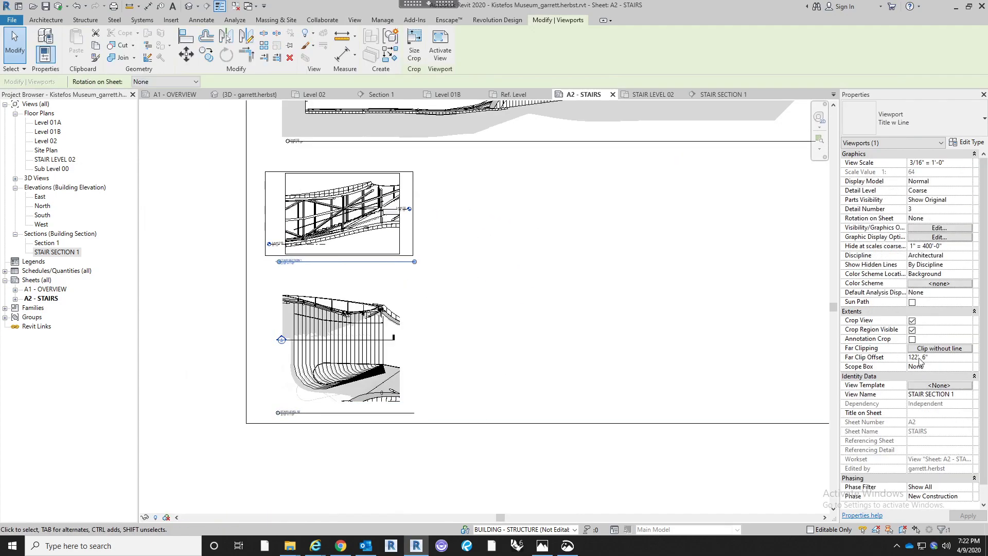
left_click(912, 330)
left_click(540, 355)
Activate the Level 02 plan on the sheet and place a callout around the L-shaped stair at the building's right end
scroll(530, 385, "down", 3)
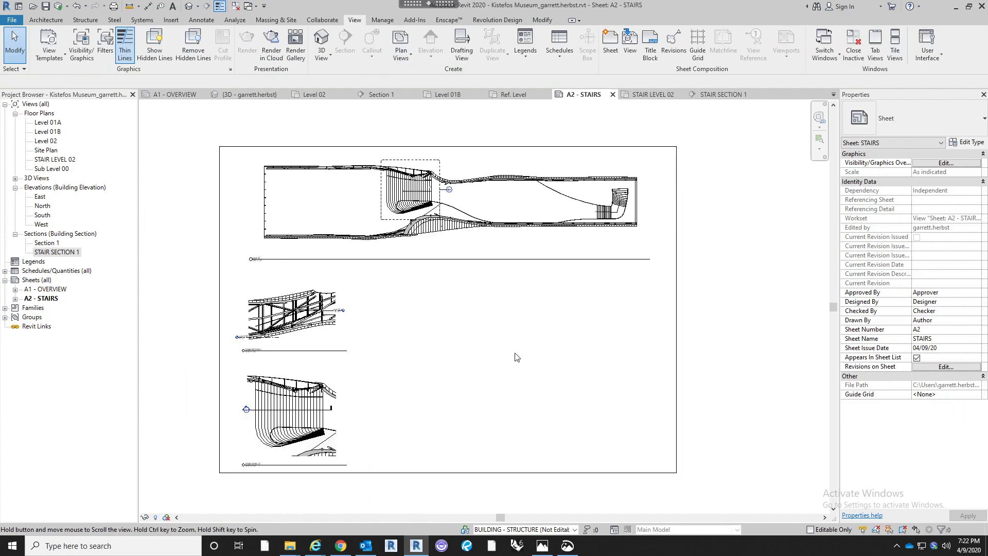
scroll(574, 219, "up", 3)
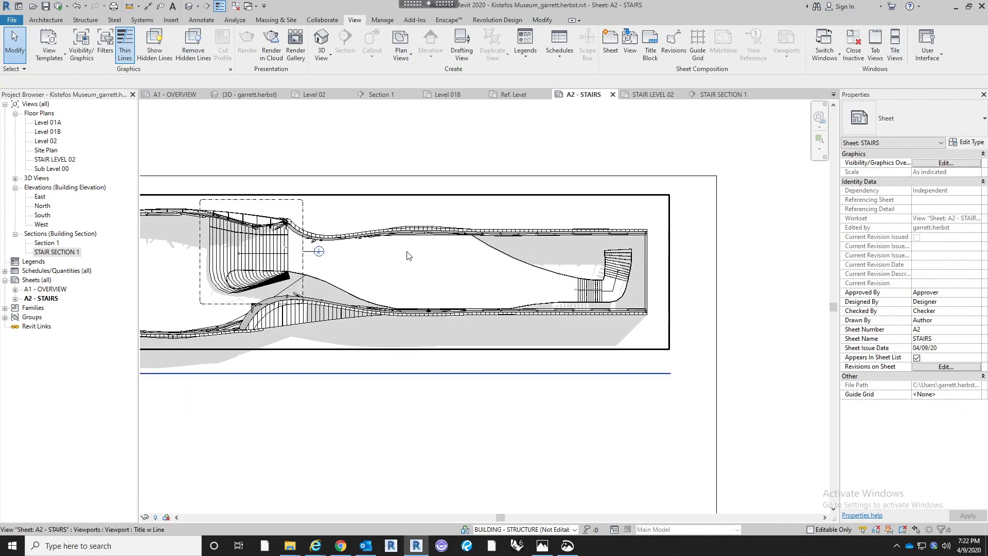
middle_click_drag(376, 280, 302, 301)
scroll(532, 299, "up", 3)
double_click(510, 273)
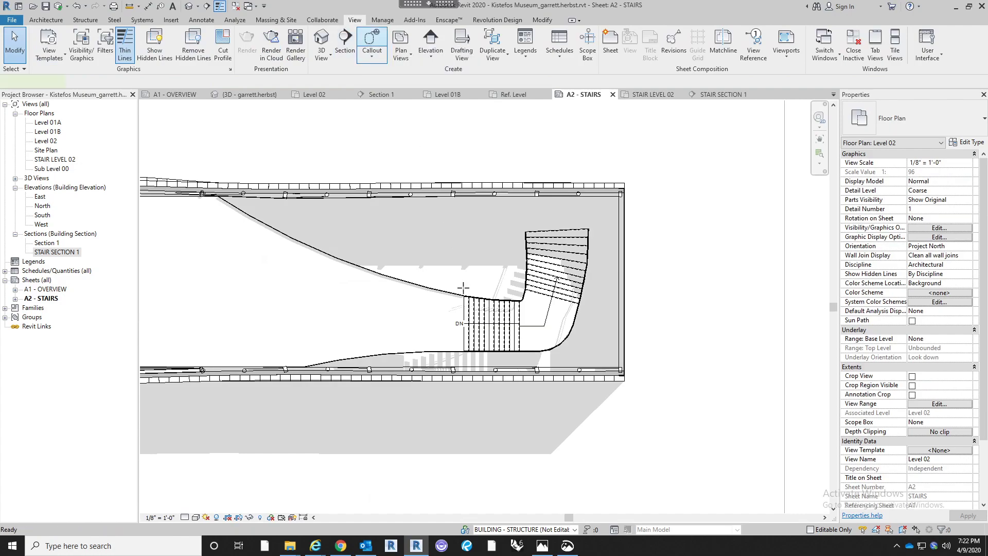
left_click(371, 41)
left_click(440, 209)
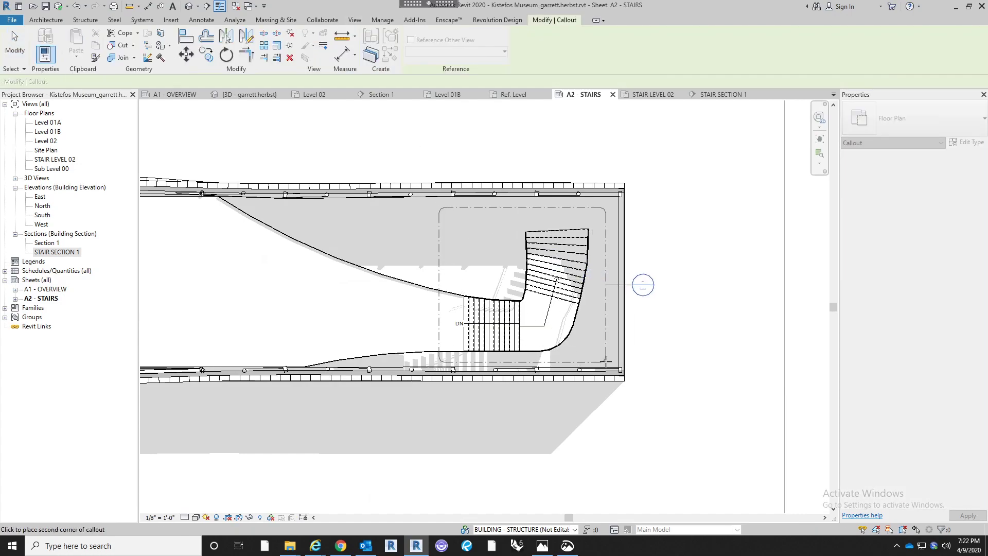
left_click(603, 363)
scroll(559, 179, "down", 5)
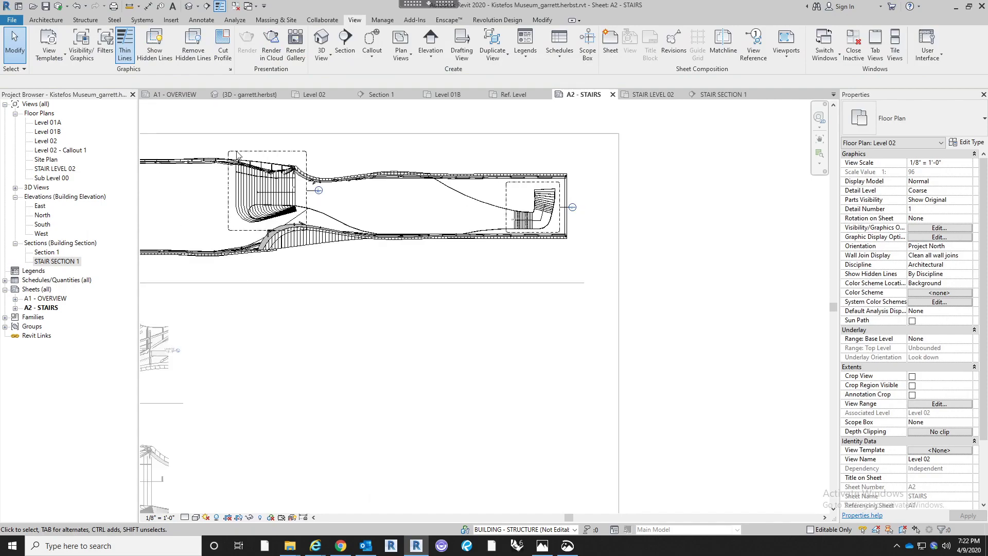
Rename the Level 02 - Callout 1 floor plan as STAIR 2
right_click(69, 150)
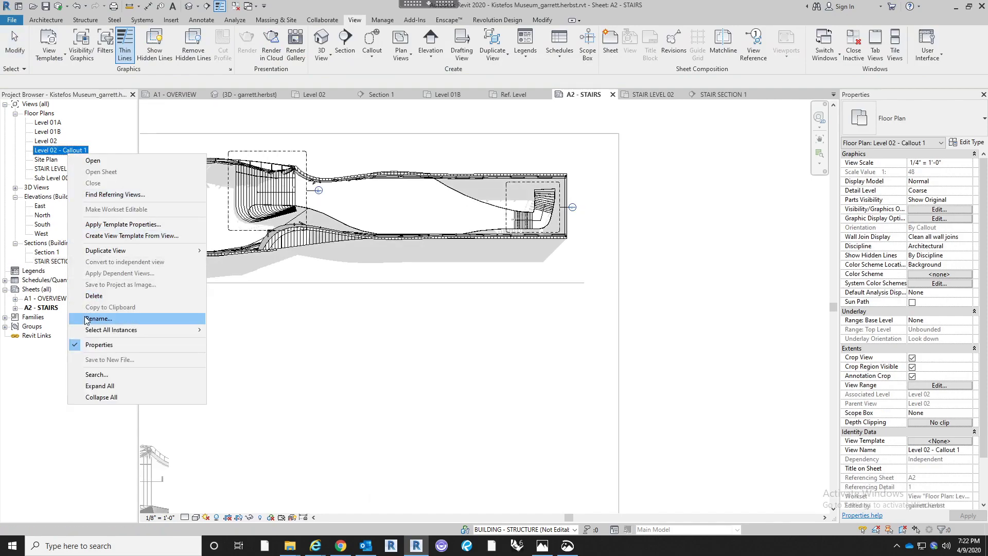
left_click(86, 321)
type("STAIR 2")
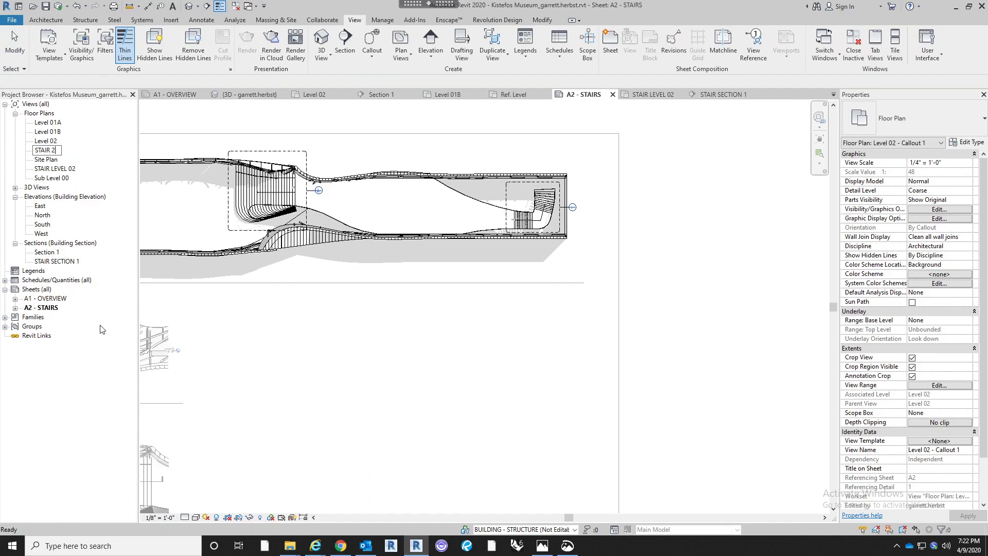
key("Return")
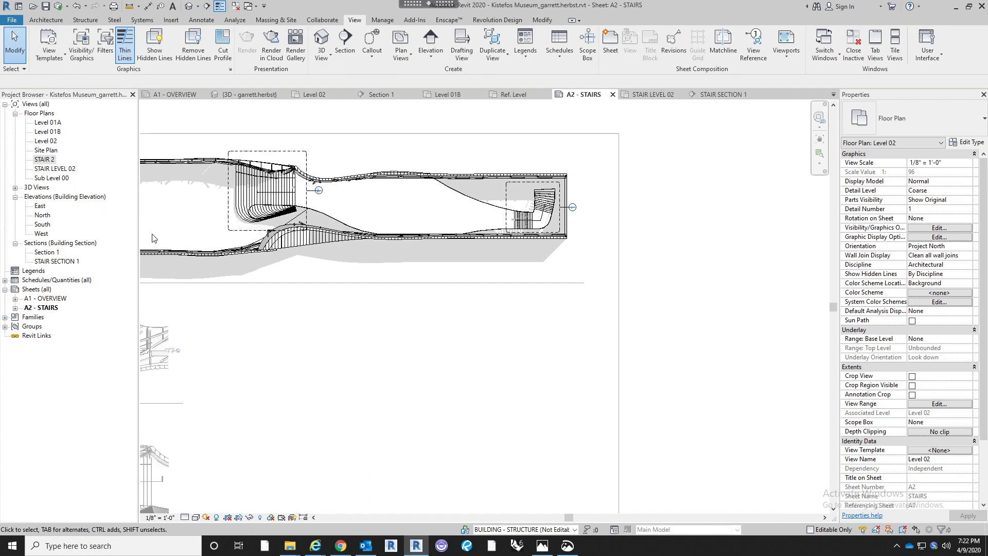
Place the STAIR 2 plan in the lower-right corner of the A2 STAIRS sheet
scroll(632, 314, "down", 2)
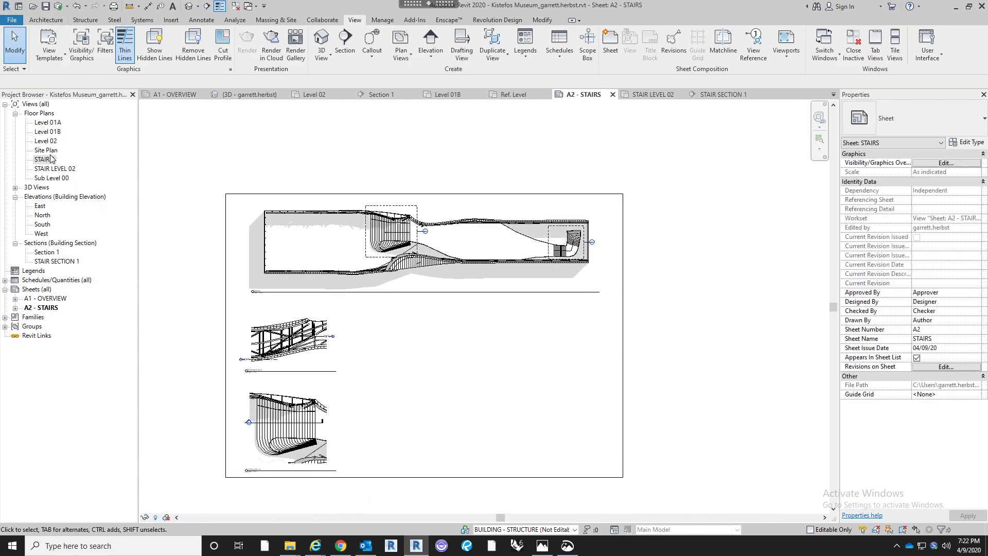
left_click_drag(46, 150, 241, 219)
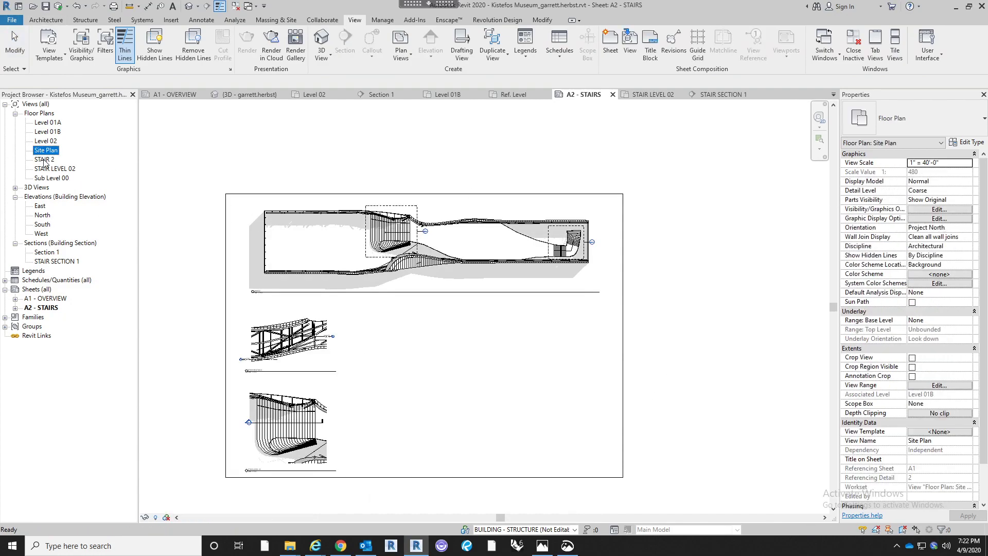
left_click_drag(44, 160, 337, 261)
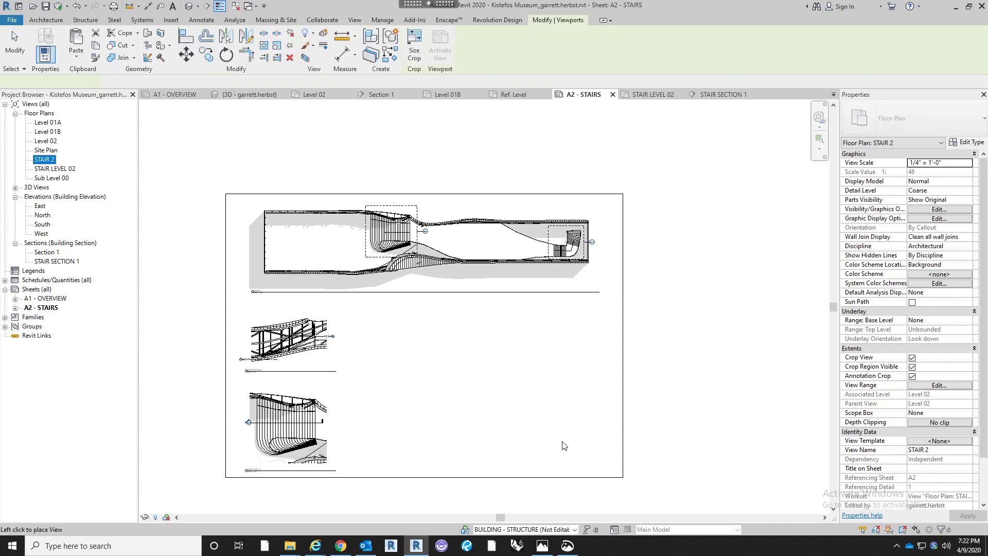
left_click(572, 460)
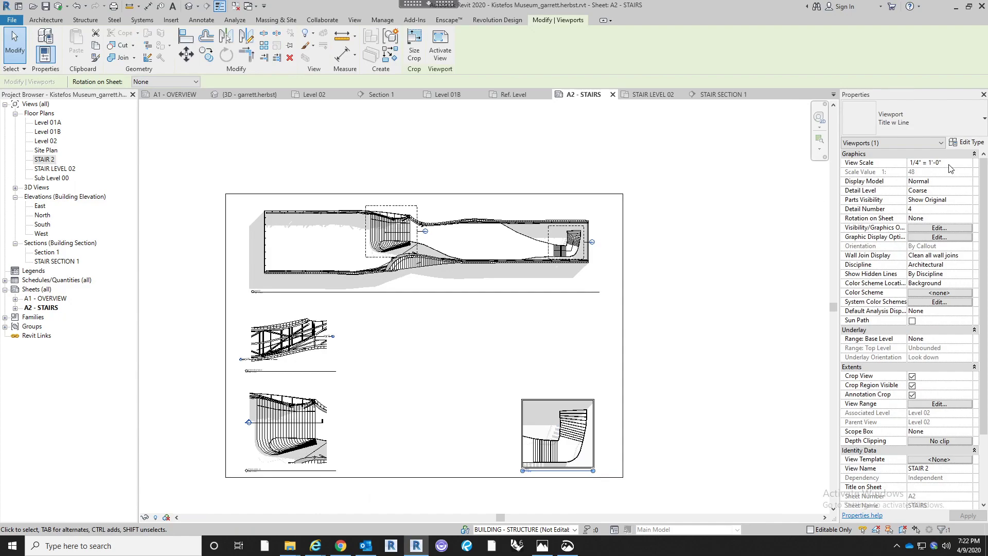
left_click(969, 165)
left_click(955, 209)
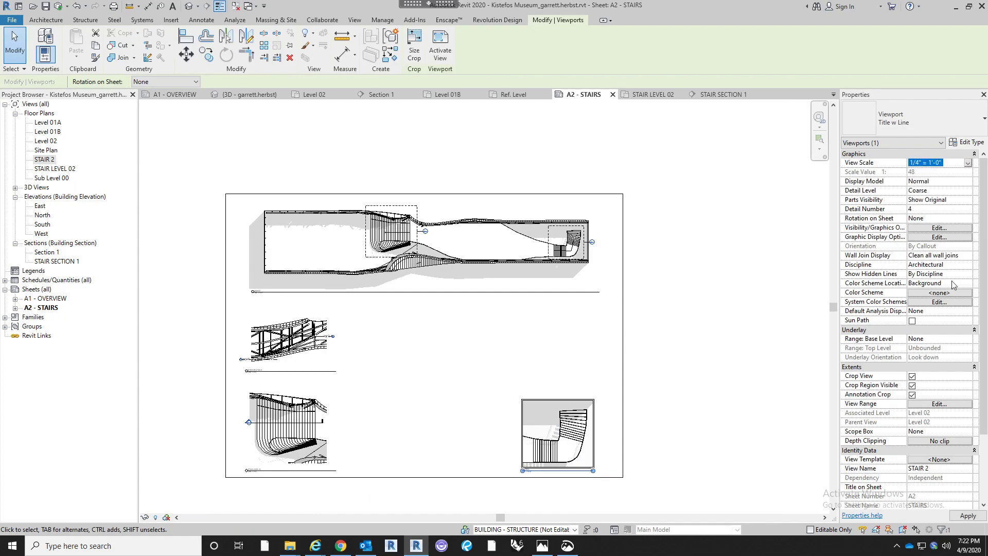
left_click(710, 397)
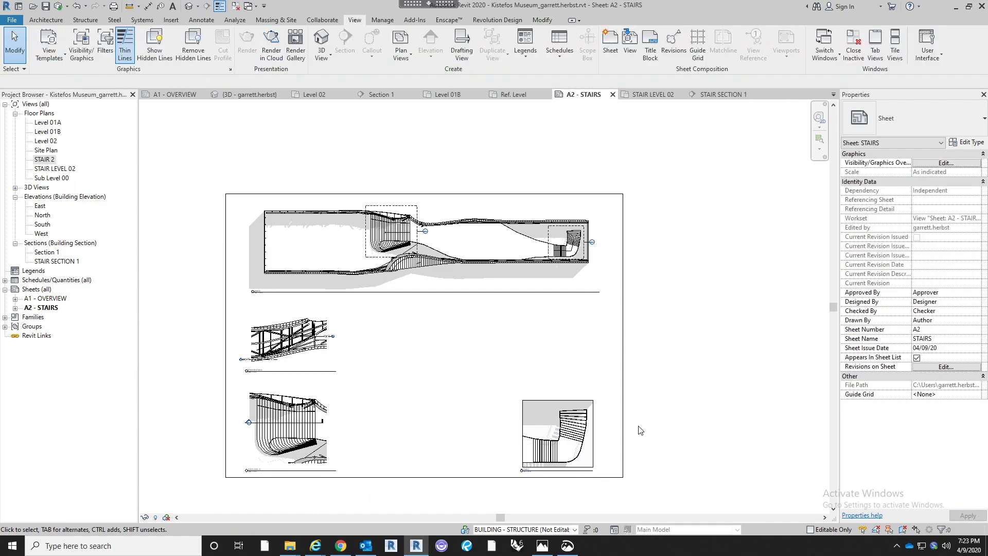
Activate the STAIR LEVEL 02 plan viewport and review the view templates available for it
middle_click_drag(689, 348, 728, 277)
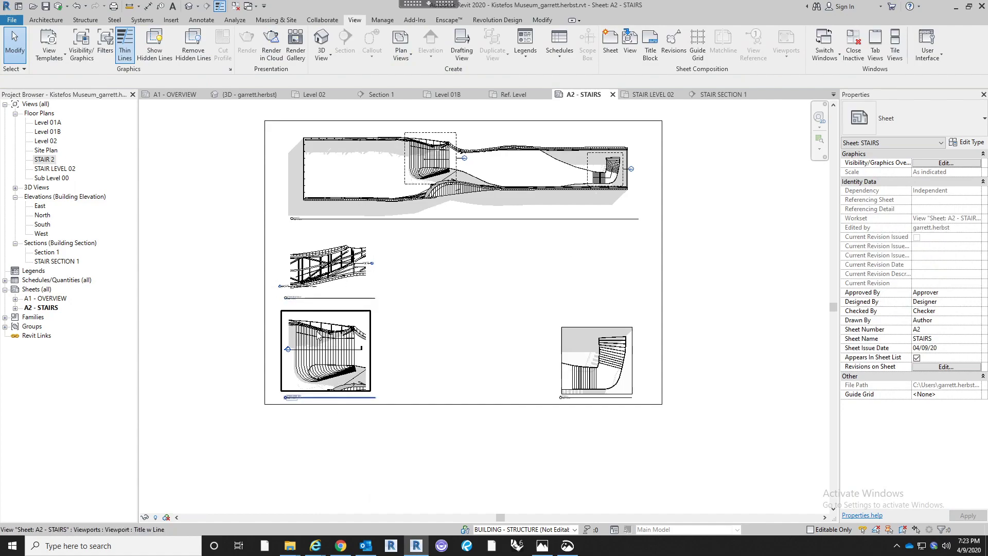
scroll(337, 354, "up", 1)
scroll(337, 358, "up", 1)
left_click(368, 335)
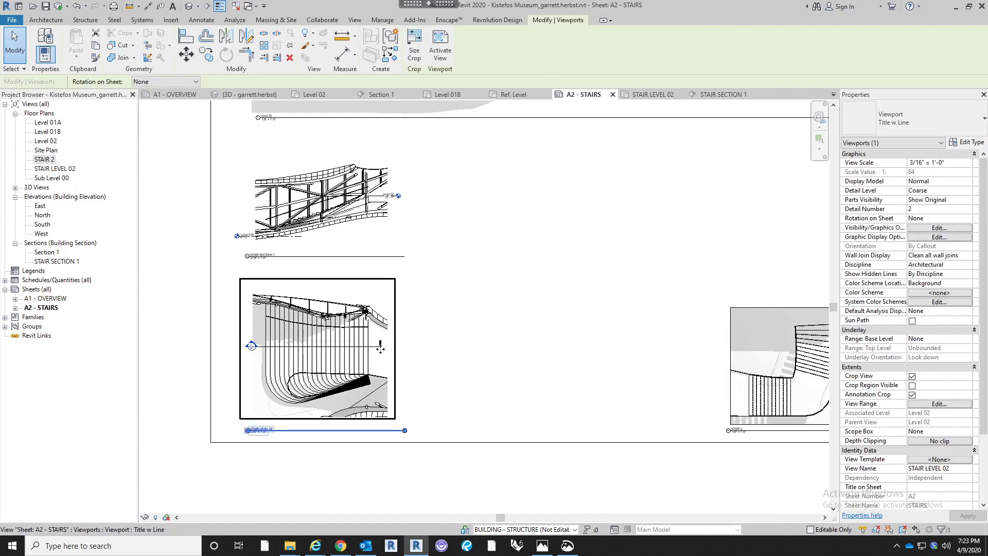
double_click(388, 354)
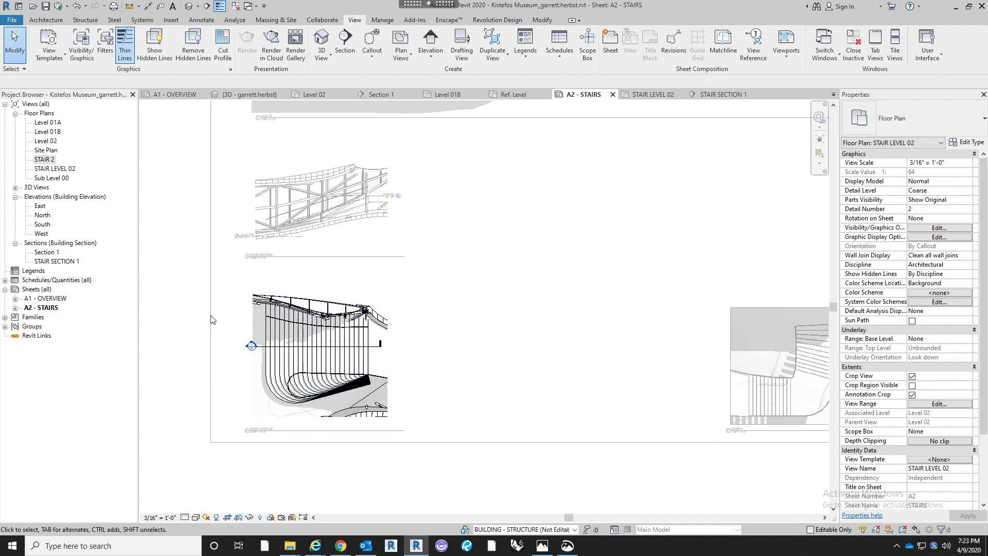
middle_click_drag(409, 296, 459, 308)
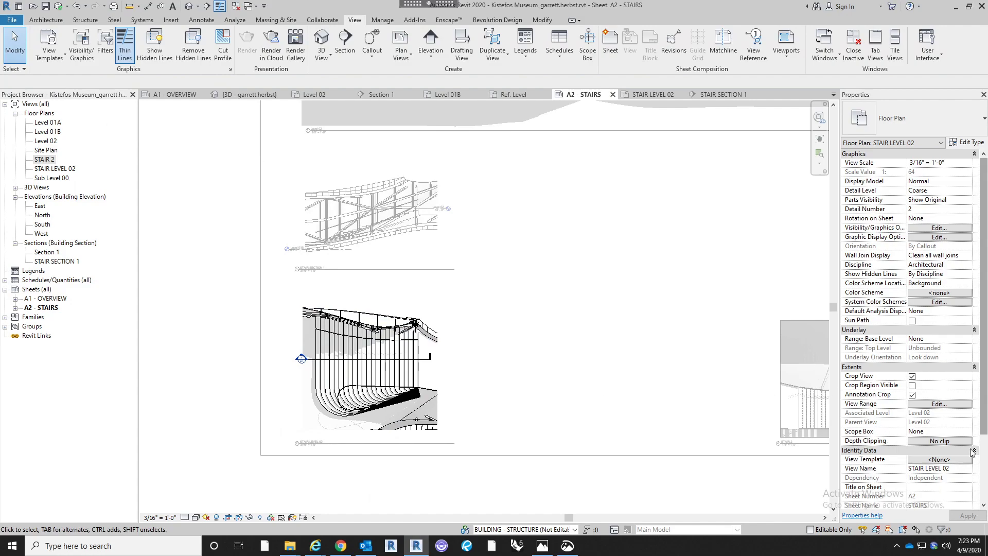
left_click(954, 459)
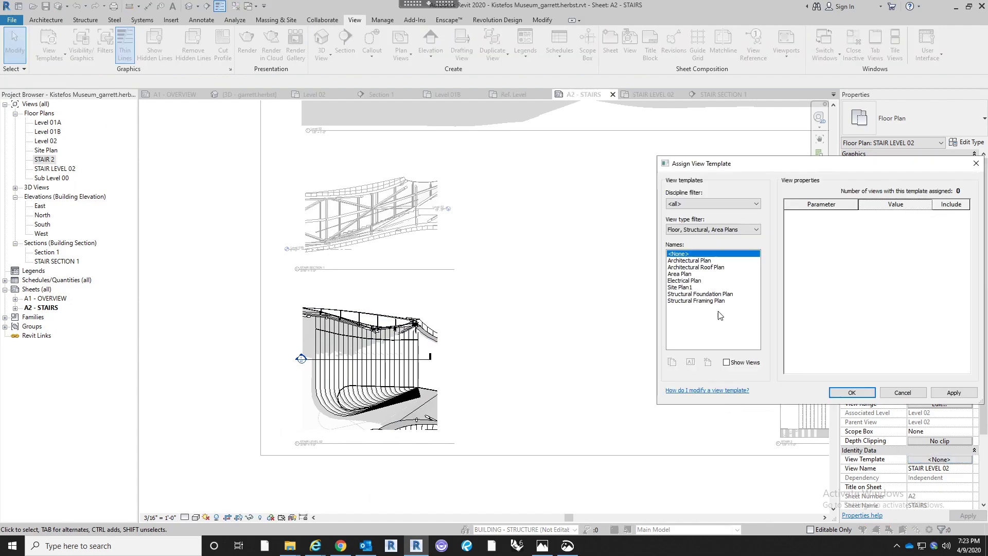
left_click(902, 392)
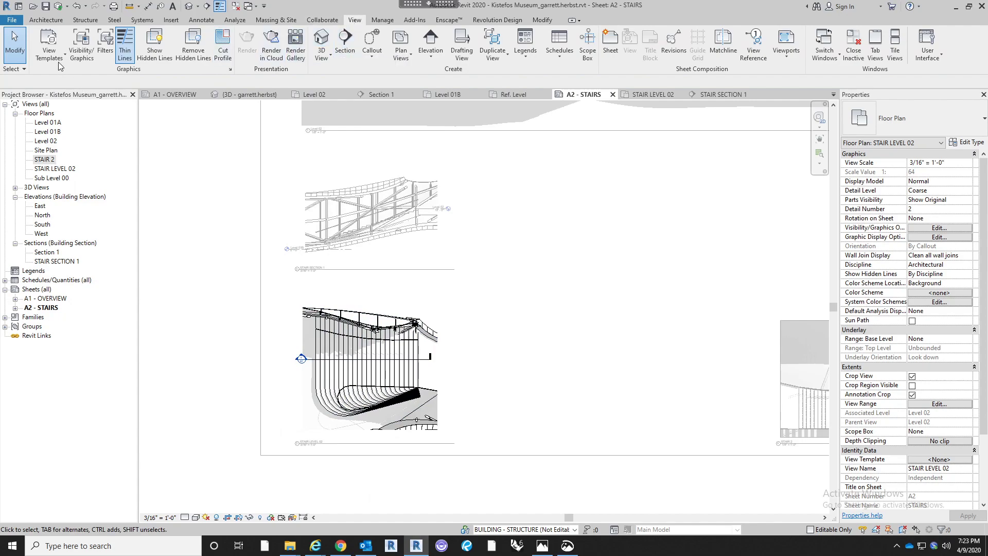
Create a view template named STAIR from the active STAIR LEVEL 02 plan and assign it to that view
left_click(48, 49)
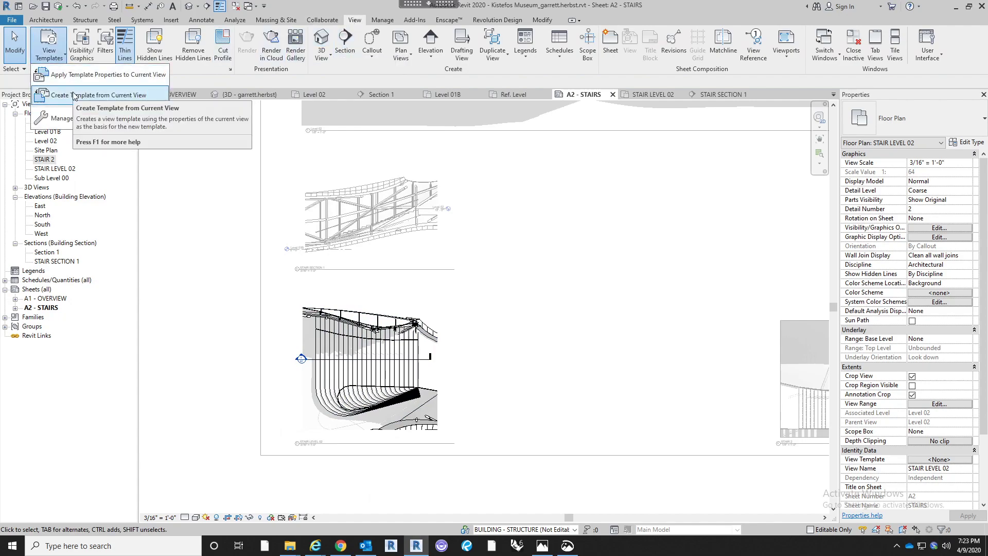
left_click(74, 96)
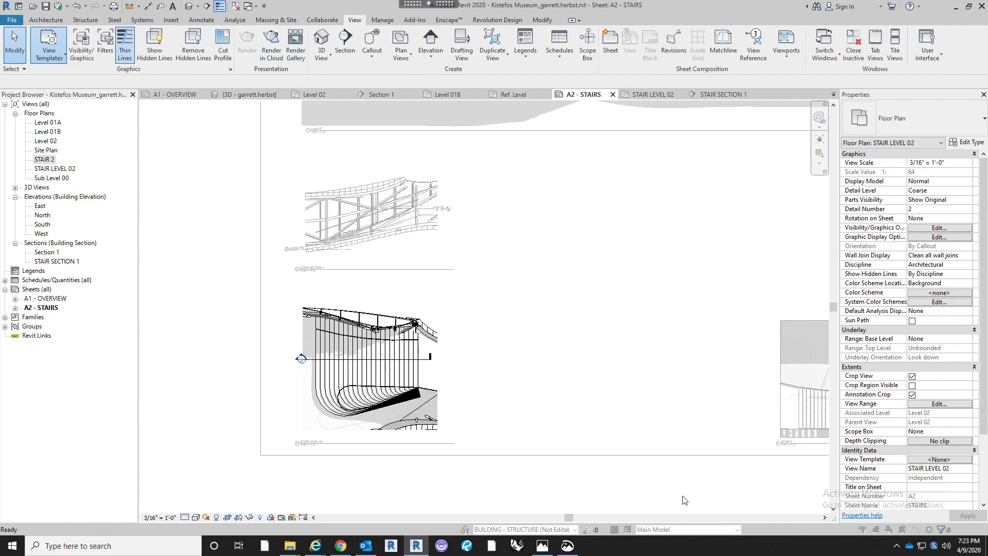
type("STAIR")
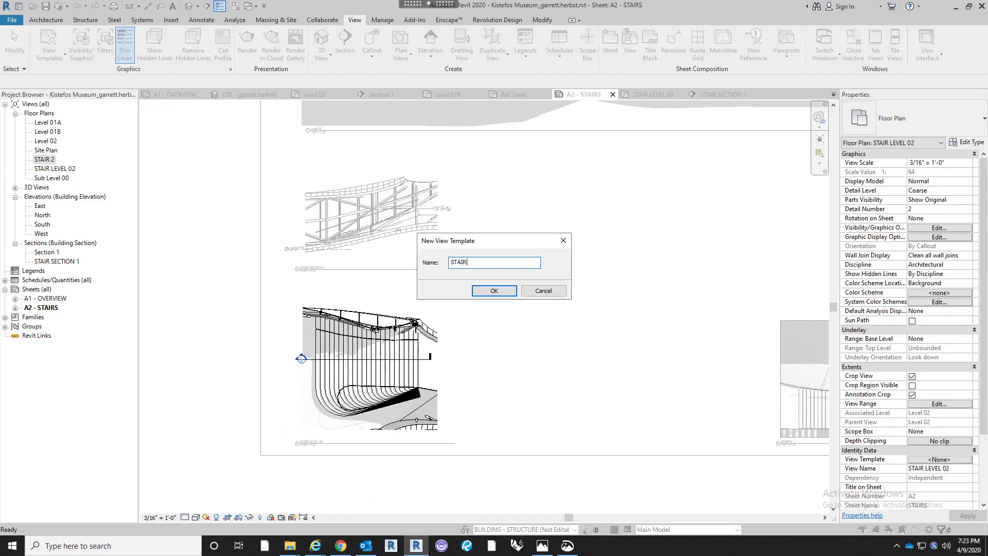
key("Return")
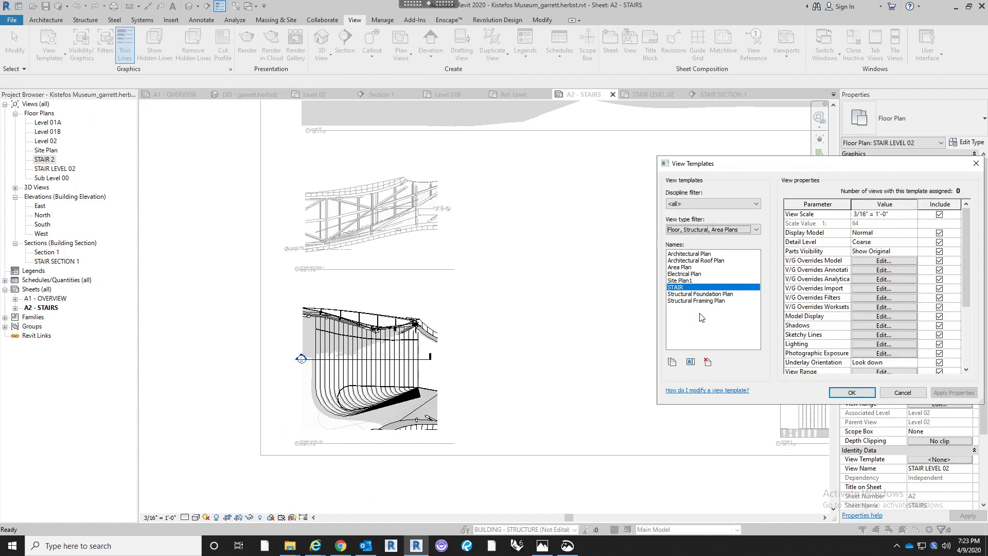
left_click(852, 392)
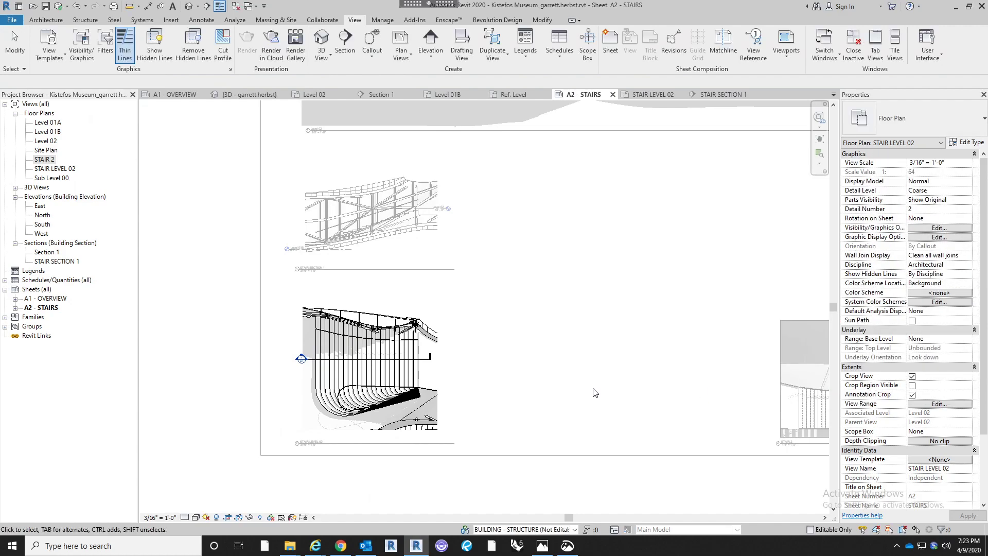
left_click(938, 460)
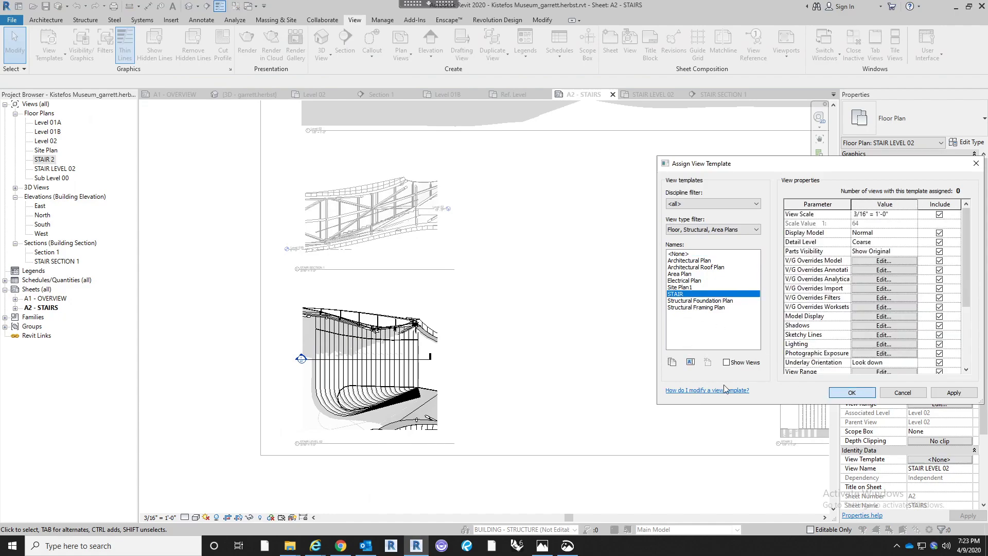
middle_click_drag(634, 433, 461, 405)
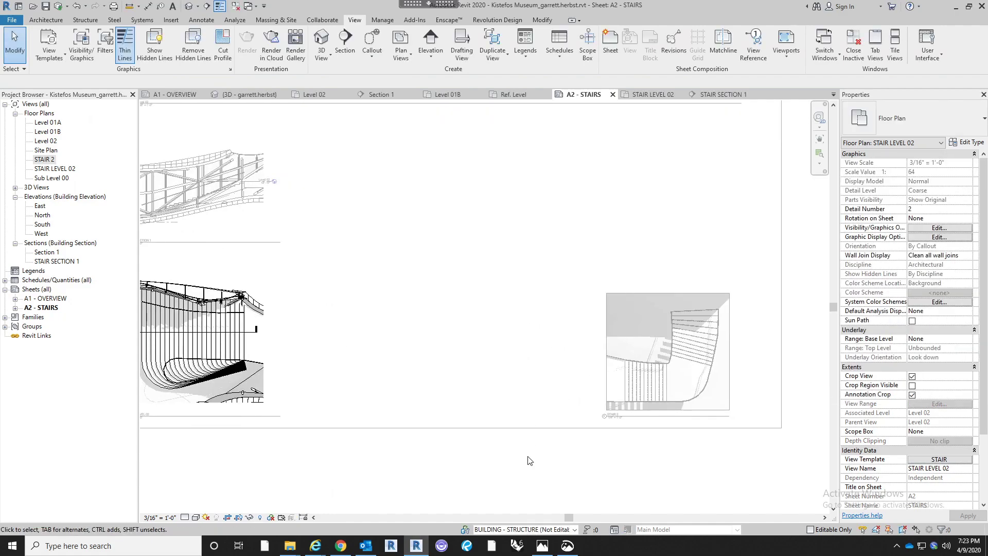
Assign the STAIR view template to the STAIR 2 viewport
scroll(530, 460, "down", 2)
left_click(592, 386)
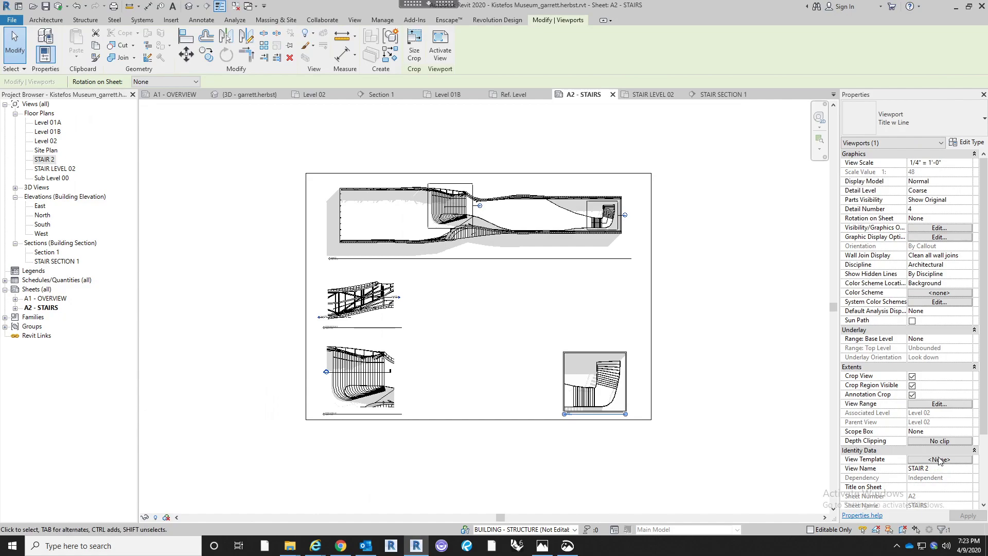
left_click(939, 459)
left_click(679, 295)
left_click(851, 392)
left_click(664, 459)
Shift the STAIR 2 viewport slightly upward on the sheet
scroll(574, 401, "up", 1)
mouse_move(584, 394)
left_mouse_down()
mouse_move(585, 372)
mouse_move(589, 383)
left_mouse_up()
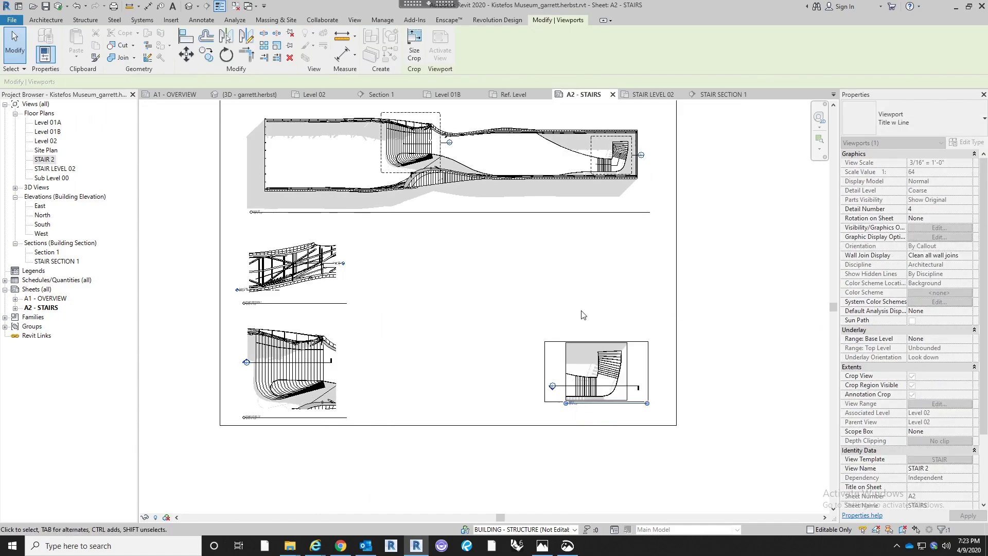
left_click(582, 314)
Activate the STAIR 2 plan and hide the Section 1 marker in that view
double_click(596, 392)
scroll(624, 387, "up", 2)
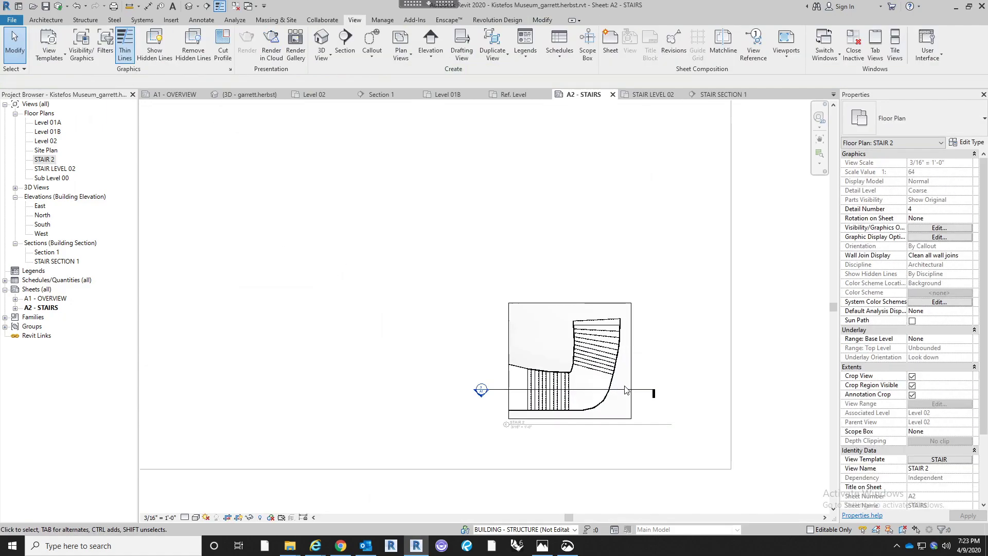
left_click(624, 389)
right_click(625, 389)
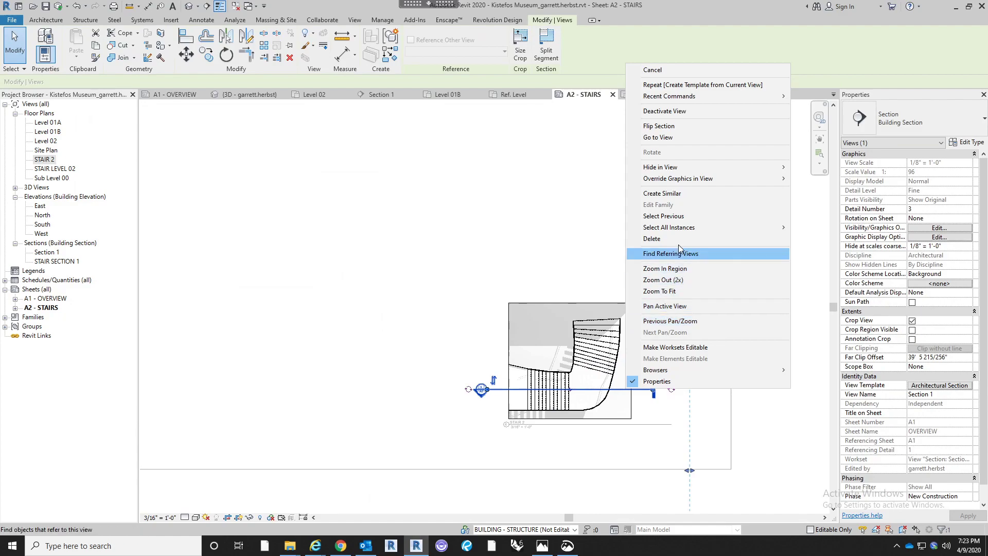
mouse_move(730, 173)
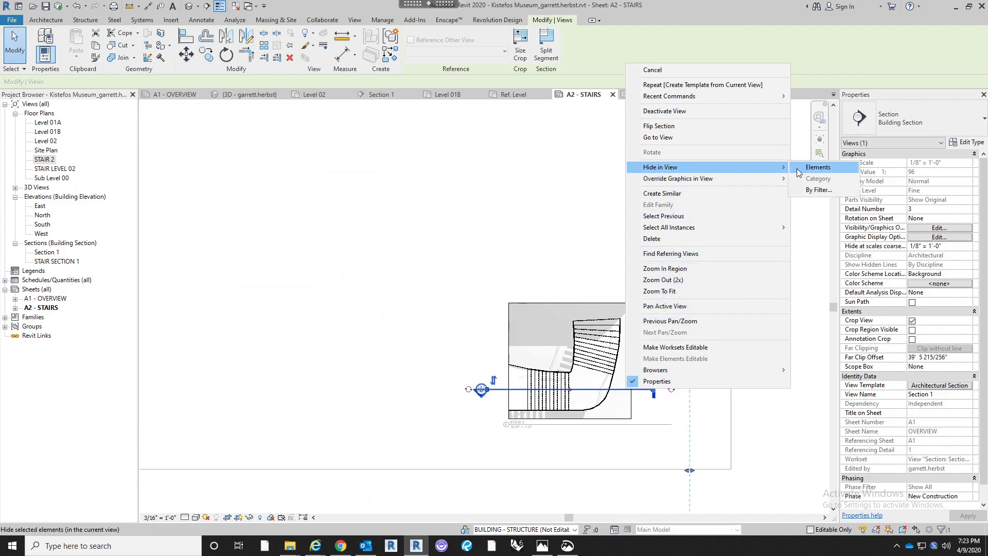
left_click(818, 167)
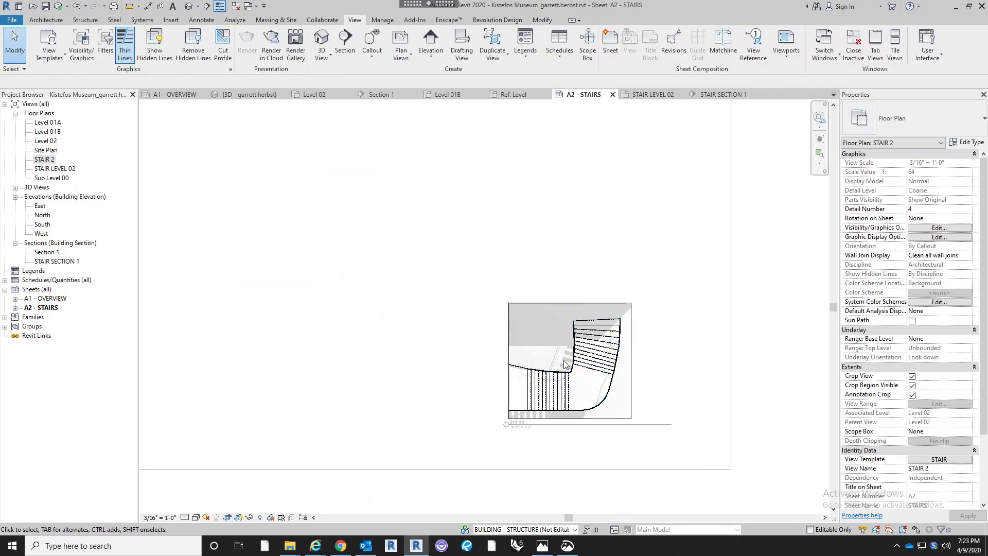
Draw a horizontal building section through the lower flight of the stair in the STAIR 2 plan, looking toward the upper flight
left_click(345, 41)
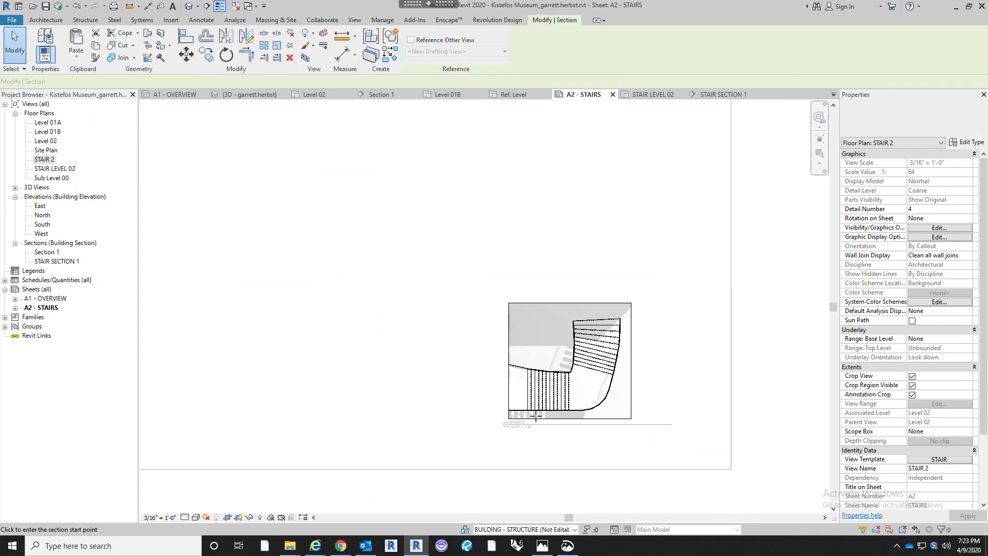
scroll(535, 414, "up", 3)
left_click(432, 370)
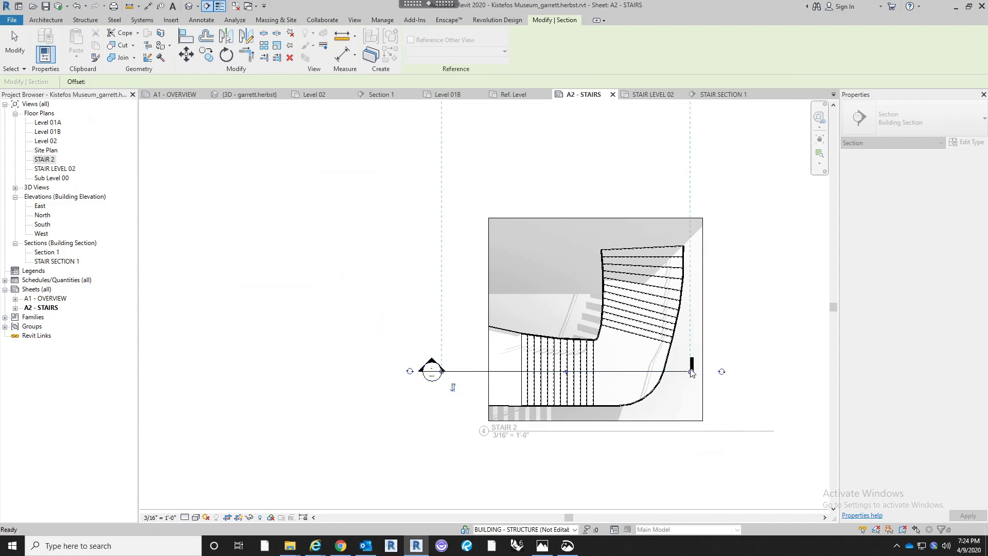
left_click(691, 372)
scroll(691, 372, "down", 5)
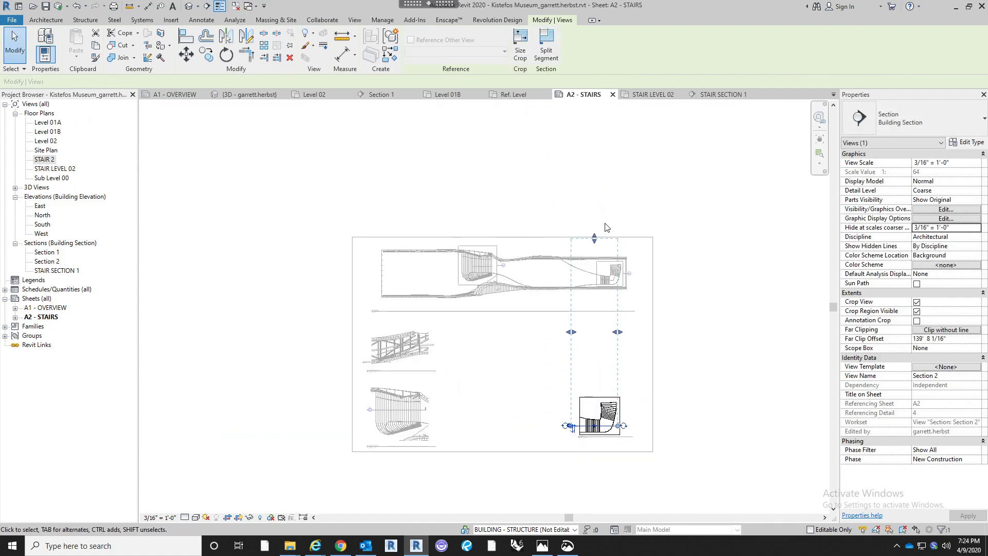
Shorten the new section's far clip offset to about 53' 8"
left_click_drag(594, 237, 618, 467)
left_click(615, 465)
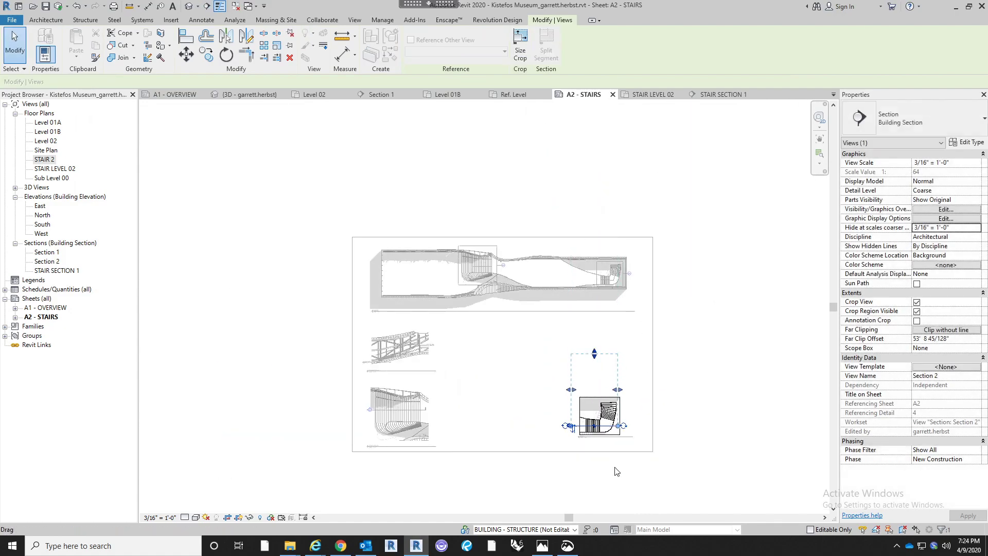
scroll(613, 468, "up", 2)
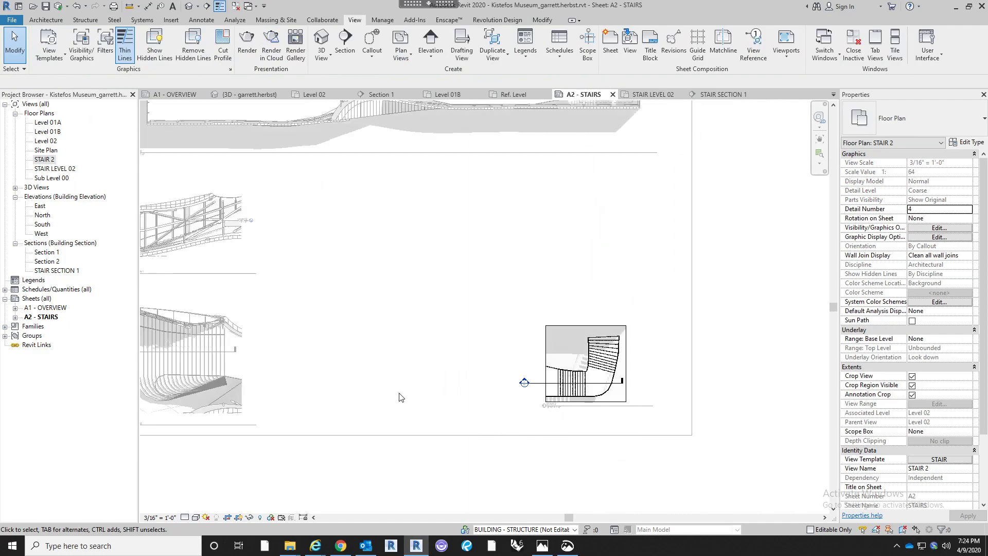
Rename the new Section 2 view as STAIR SECTION 2
right_click(45, 265)
left_click(92, 429)
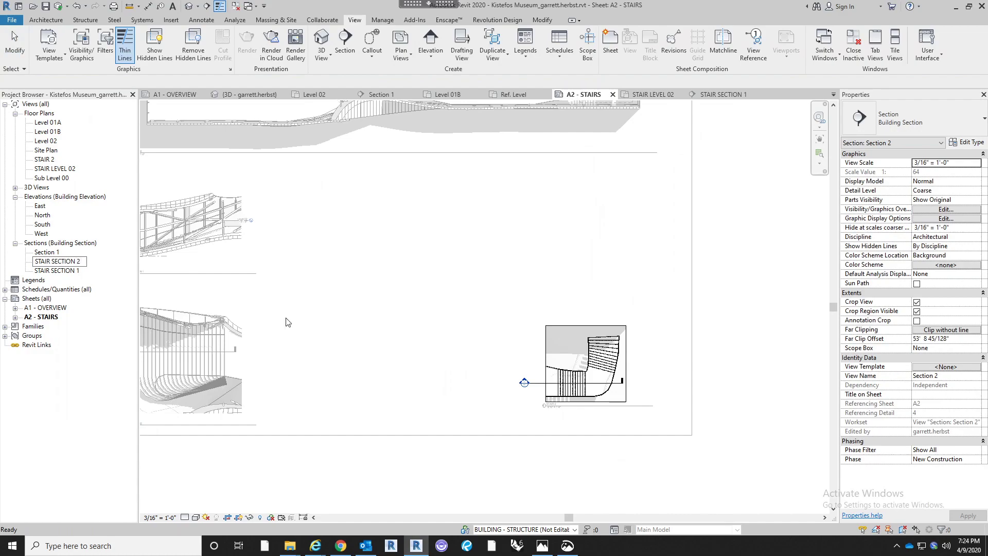
key("Return")
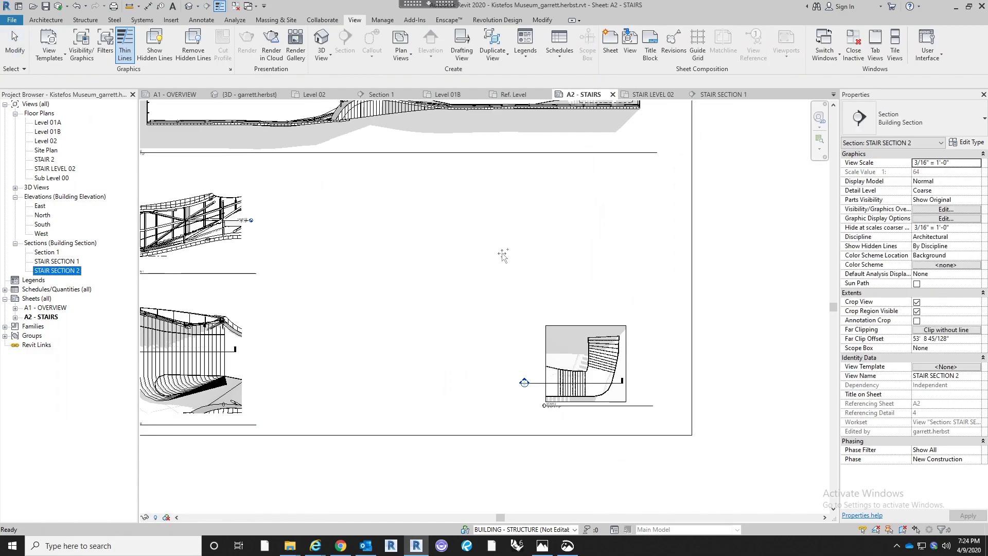
Place the STAIR SECTION 2 view on the sheet directly above the STAIR 2 plan
left_click_drag(590, 240, 586, 236)
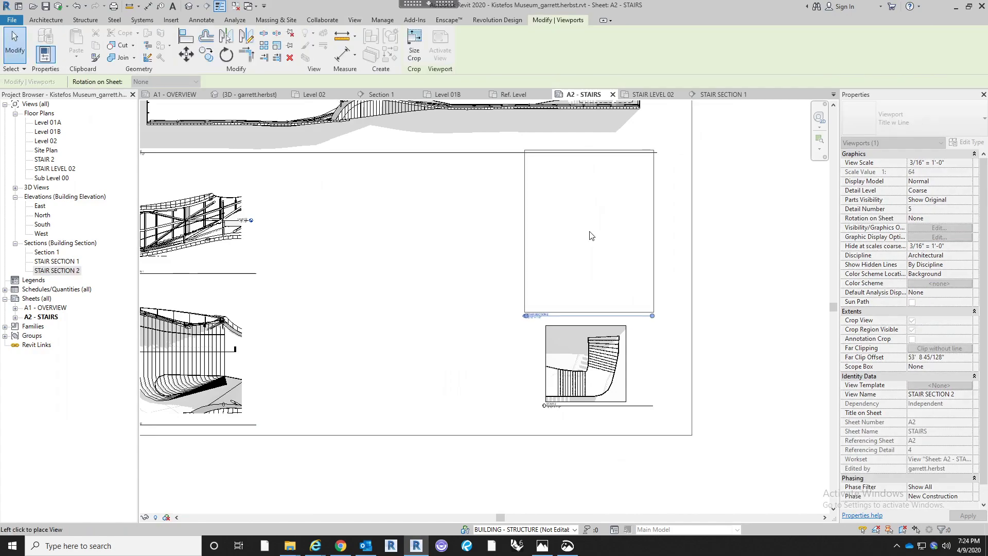
left_click(794, 220)
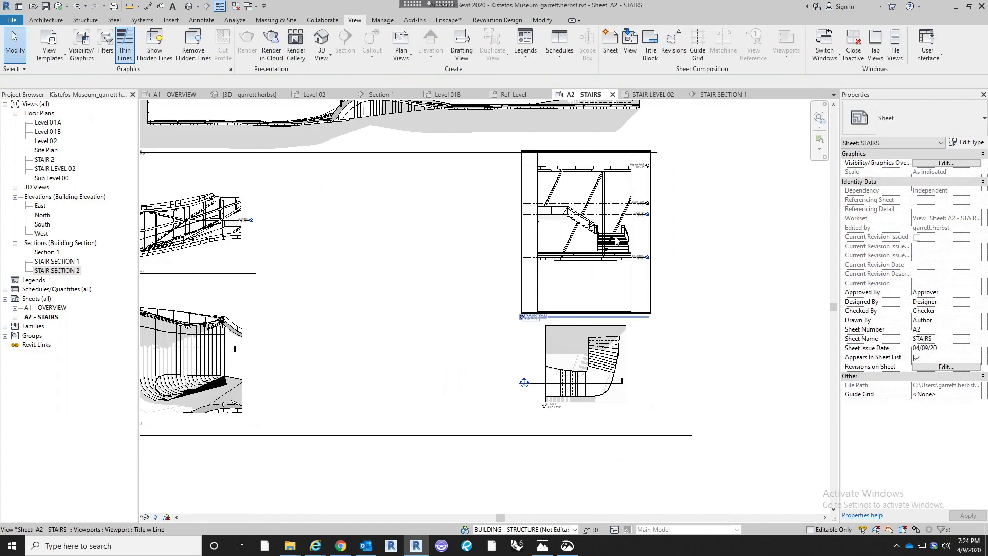
Activate the STAIR SECTION 2 view and raise its crop region's lower edge to just below Level 01A
double_click(616, 240)
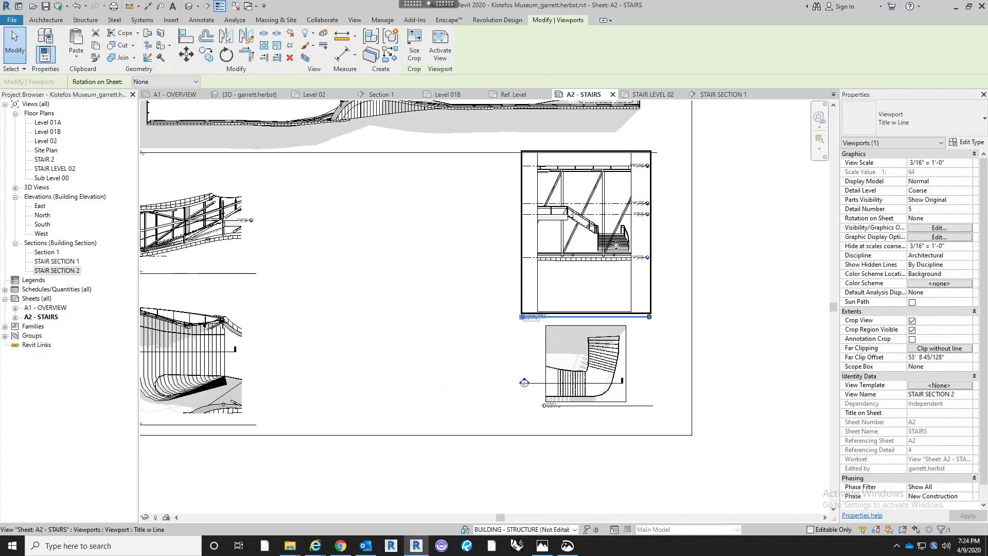
left_click(632, 292)
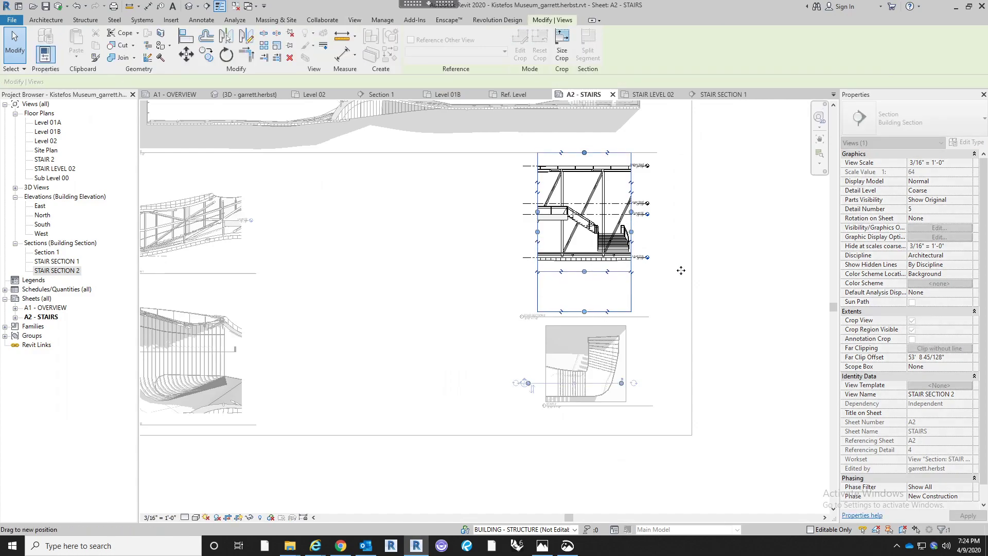
scroll(630, 185, "up", 3)
Hide the Lower Roof level line in the STAIR SECTION 2 view
right_click(549, 230)
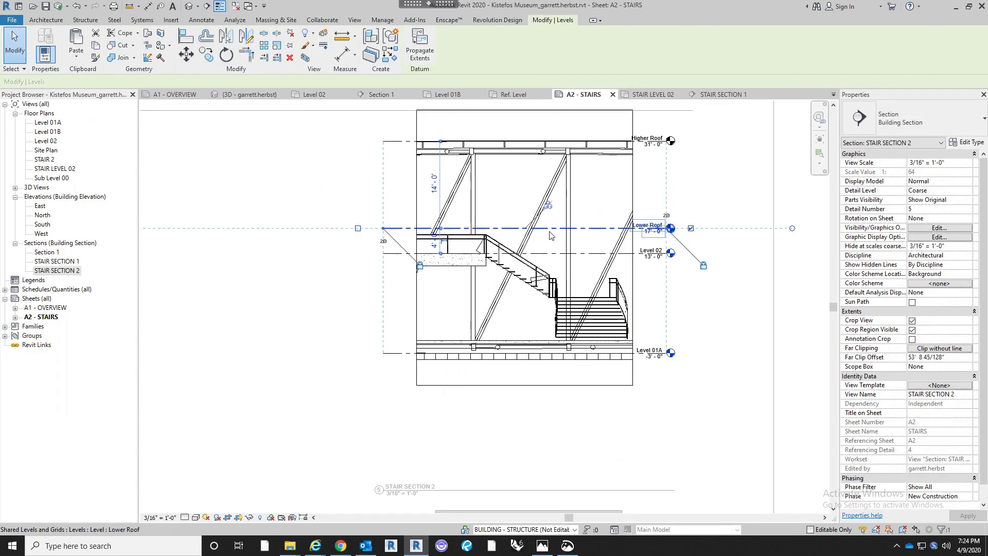
mouse_move(617, 313)
left_click(682, 313)
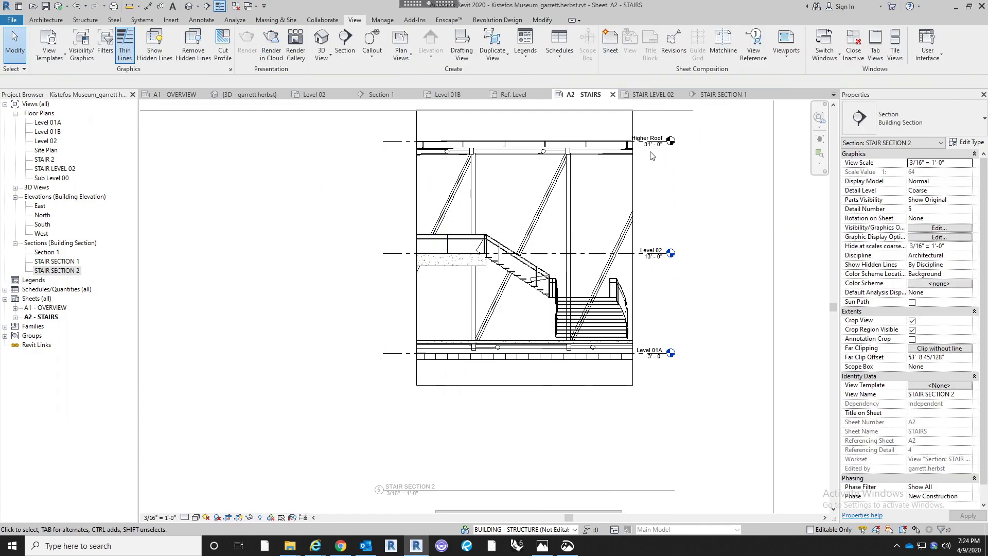
Extend the level lines in STAIR SECTION 2 so their heads sit farther outside the crop, and deactivate the view
left_click(650, 149)
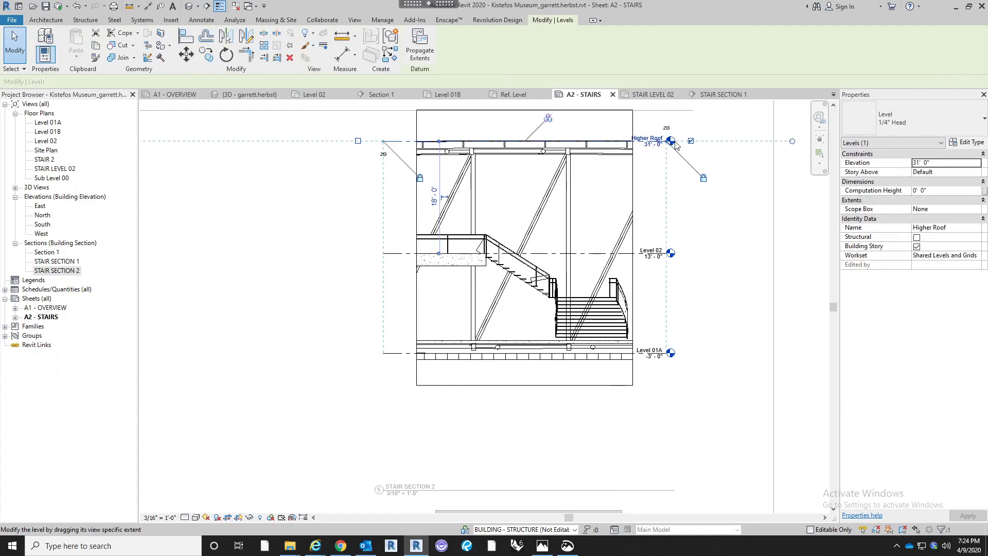
left_click(706, 258)
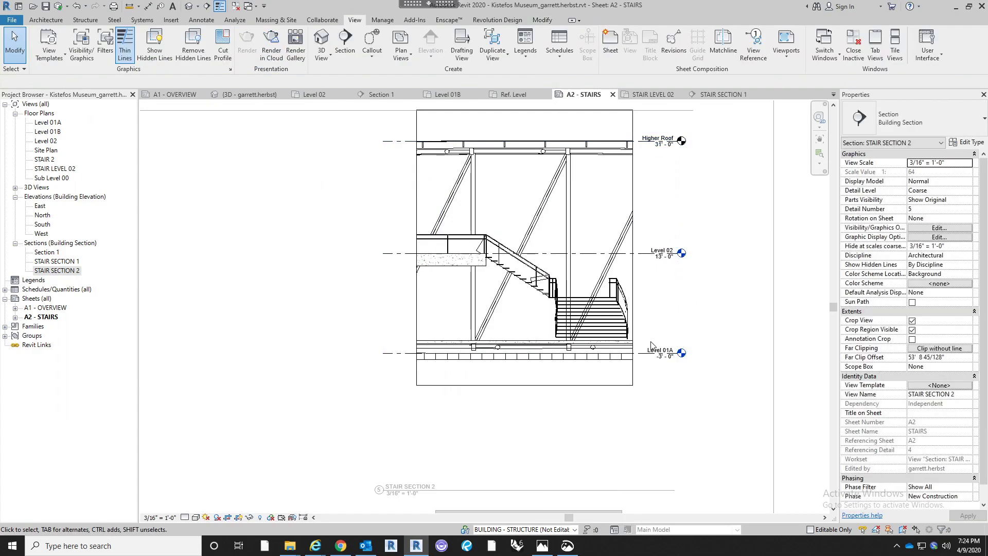
scroll(612, 281, "down", 3)
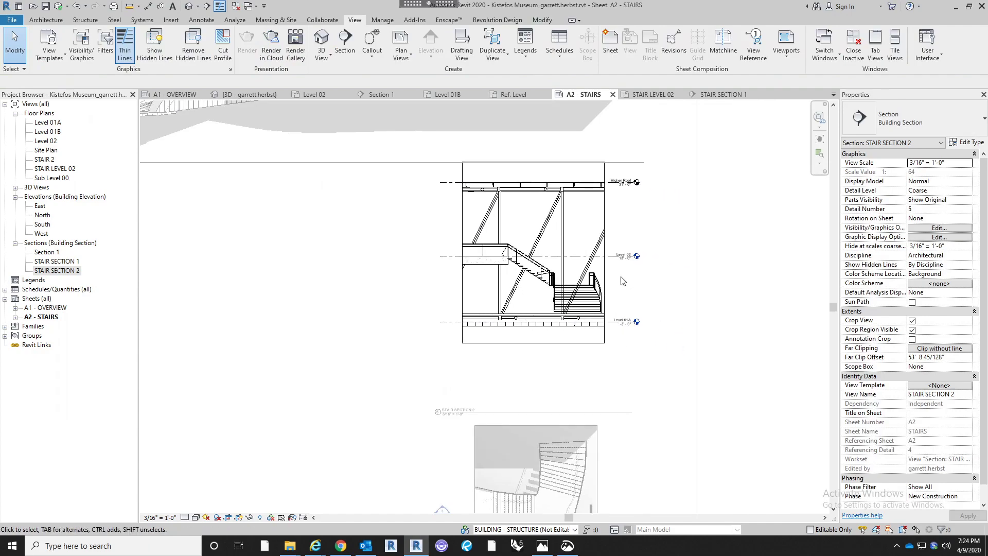
scroll(623, 282, "up", 3)
scroll(612, 295, "down", 1)
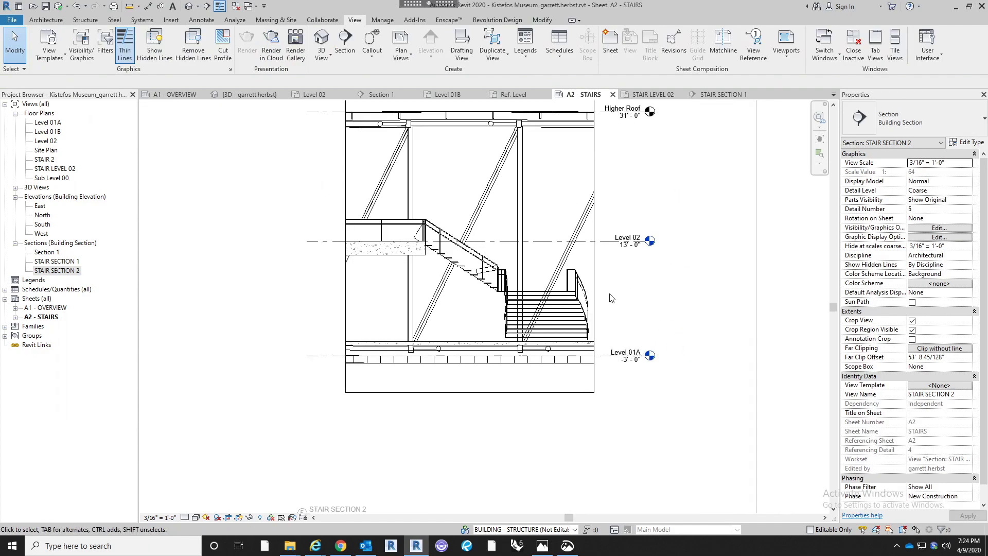
scroll(611, 297, "down", 4)
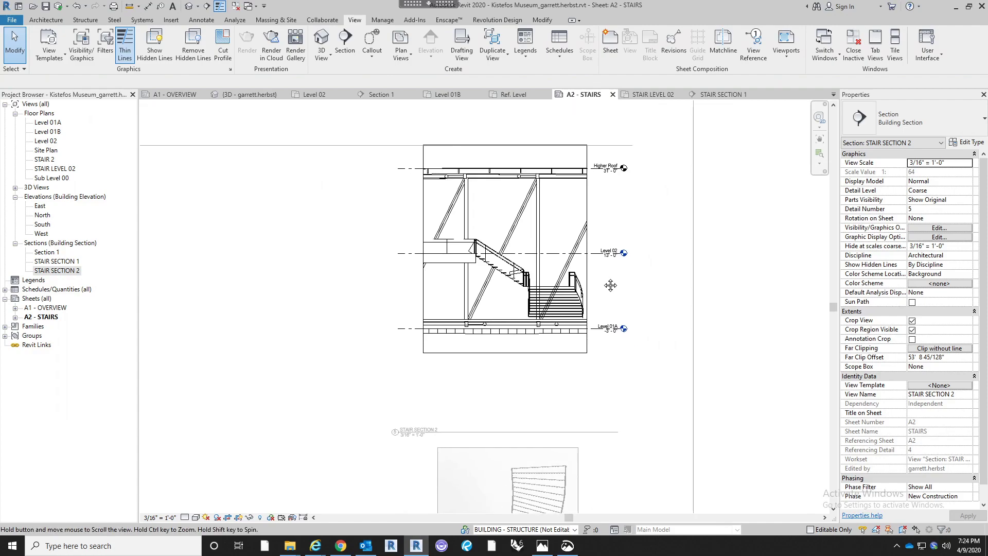
middle_click_drag(678, 296, 630, 266)
double_click(714, 296)
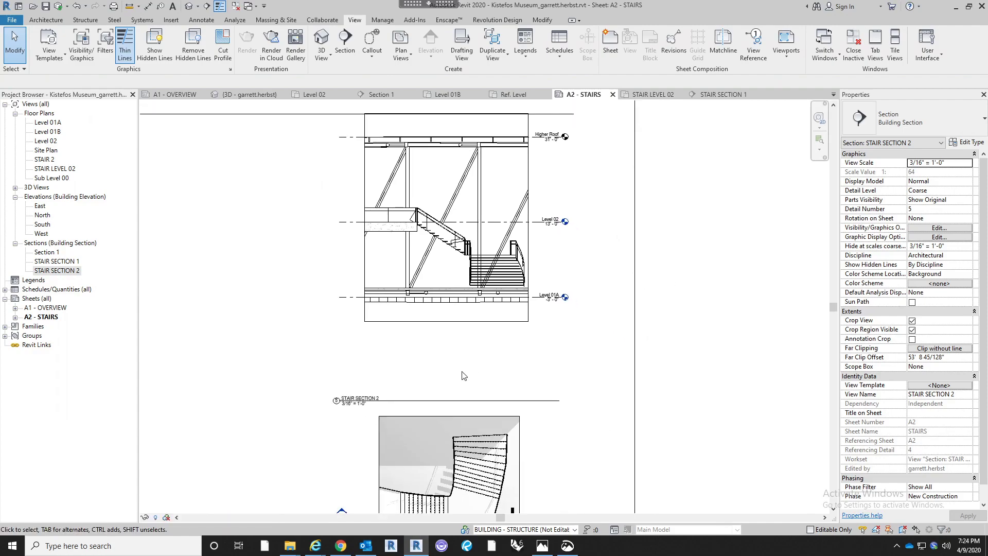
Move the STAIR SECTION 2 title up beneath its section and shift the viewport slightly down toward the STAIR 2 plan
left_click(357, 400)
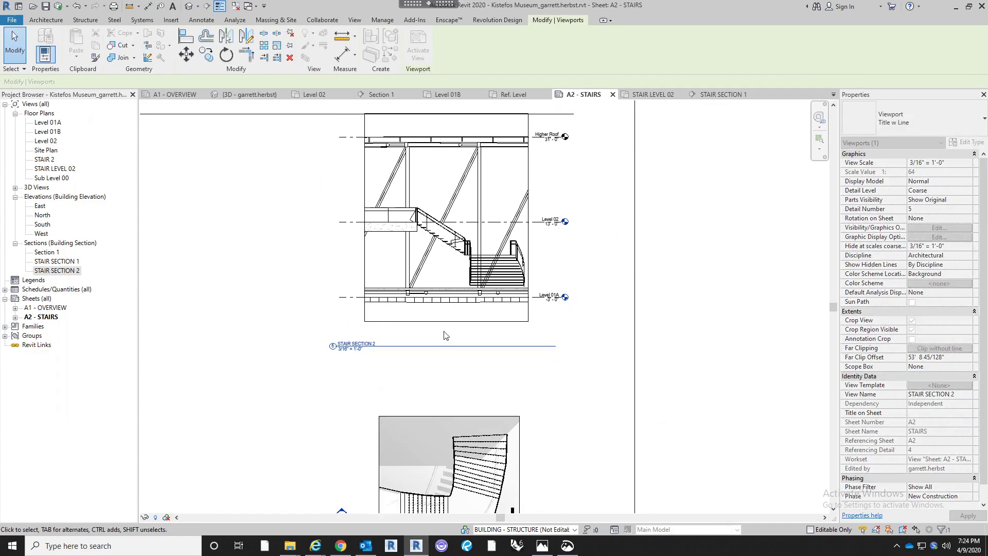
scroll(447, 336, "down", 2)
middle_click_drag(613, 372, 682, 349)
left_click(681, 348)
left_click_drag(543, 286, 545, 313)
scroll(636, 298, "down", 2)
scroll(483, 324, "up", 2)
mouse_move(601, 278)
left_mouse_down()
mouse_move(600, 258)
mouse_move(604, 275)
left_mouse_up()
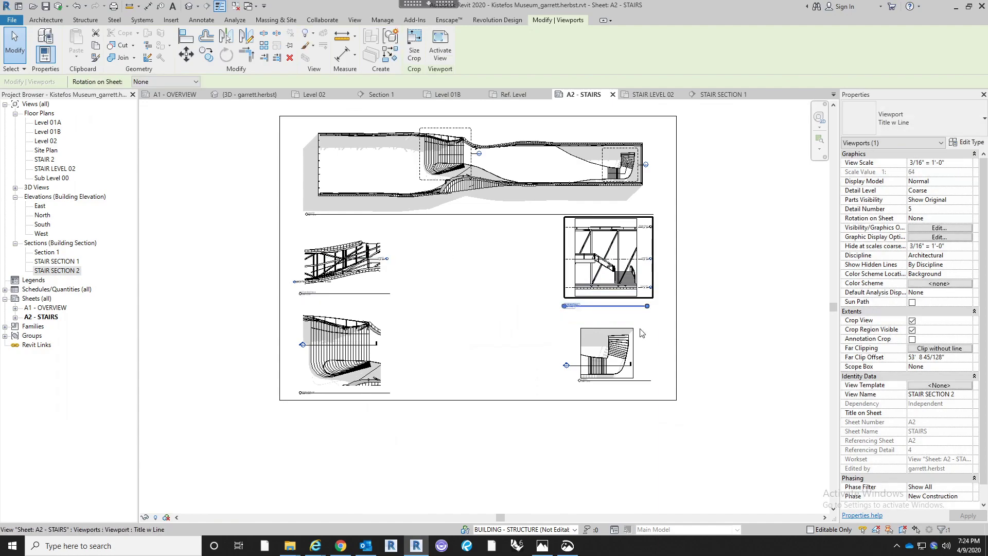
left_click(731, 344)
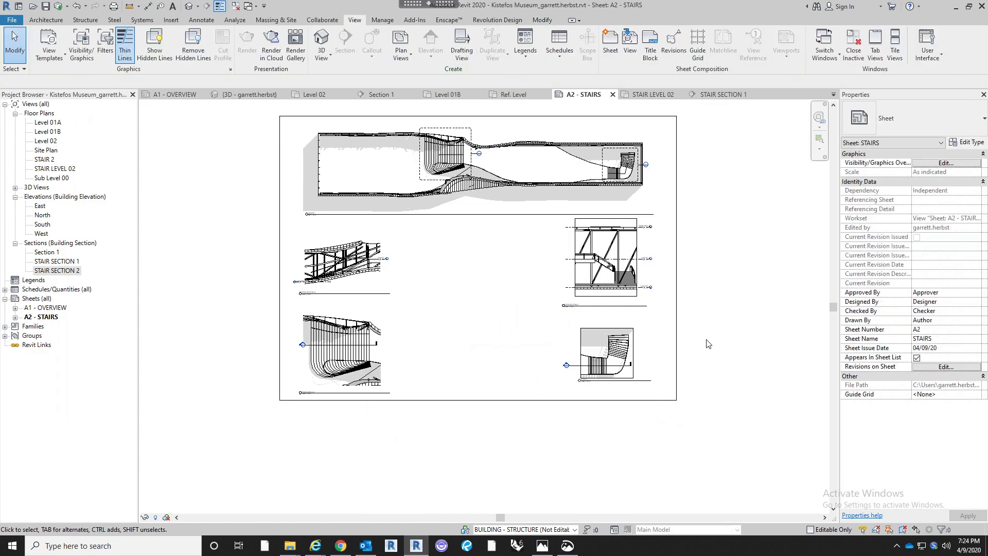
Turn off crop region visibility for STAIR SECTION 2 and check the same setting on the STAIR 2 plan
left_click(632, 302)
left_click(911, 331)
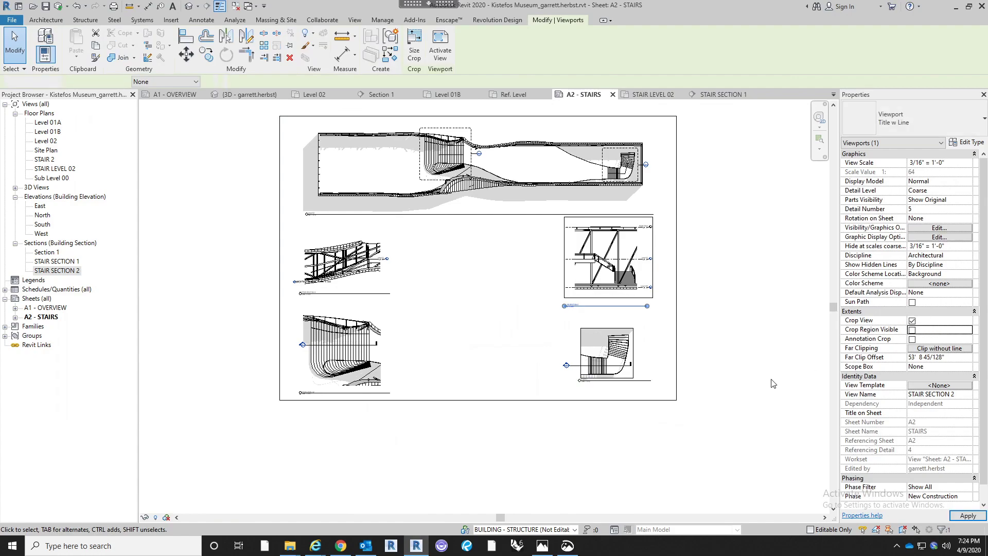
left_click(725, 390)
left_click(620, 373)
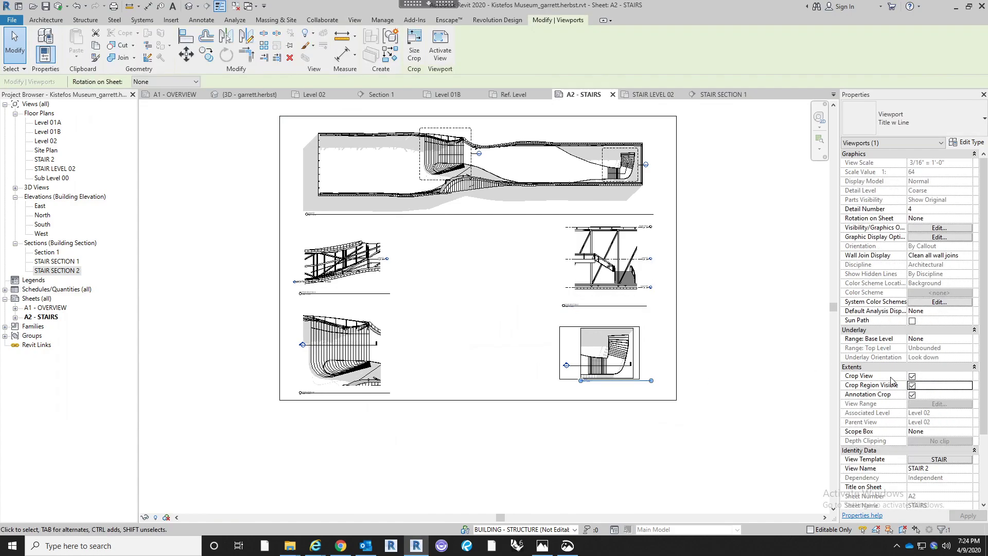
left_click(532, 284)
scroll(419, 281, "up", 3)
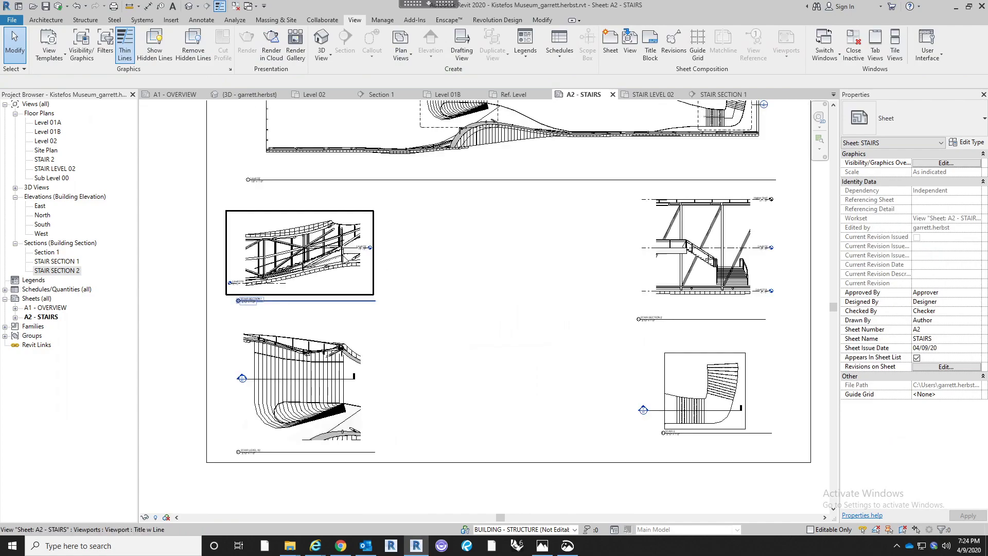
left_click(247, 300)
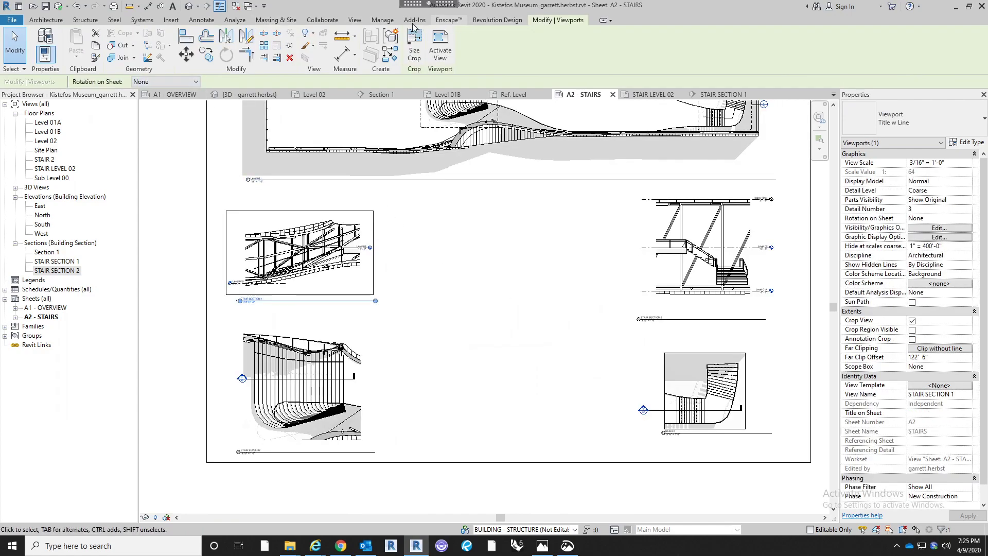
left_click(354, 20)
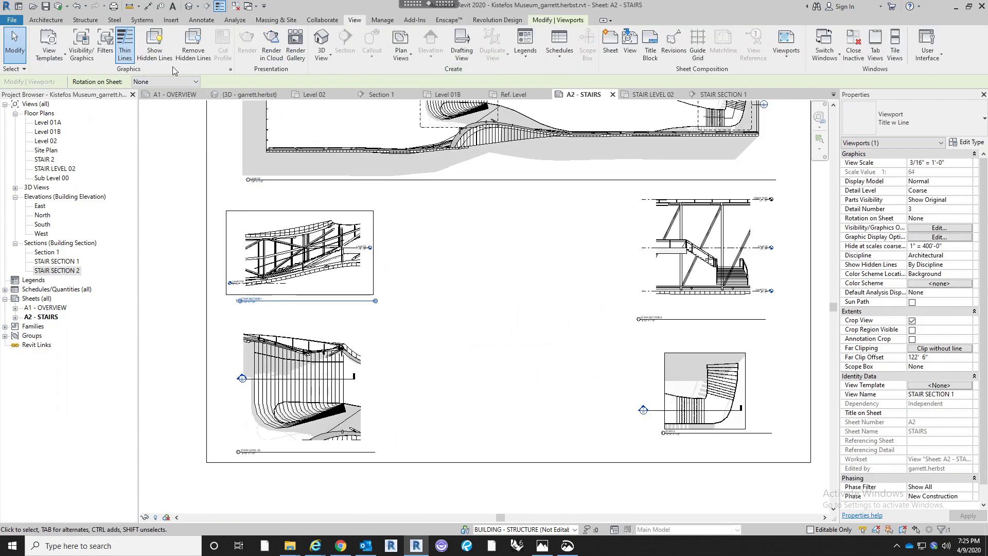
left_click(60, 58)
left_click(214, 177)
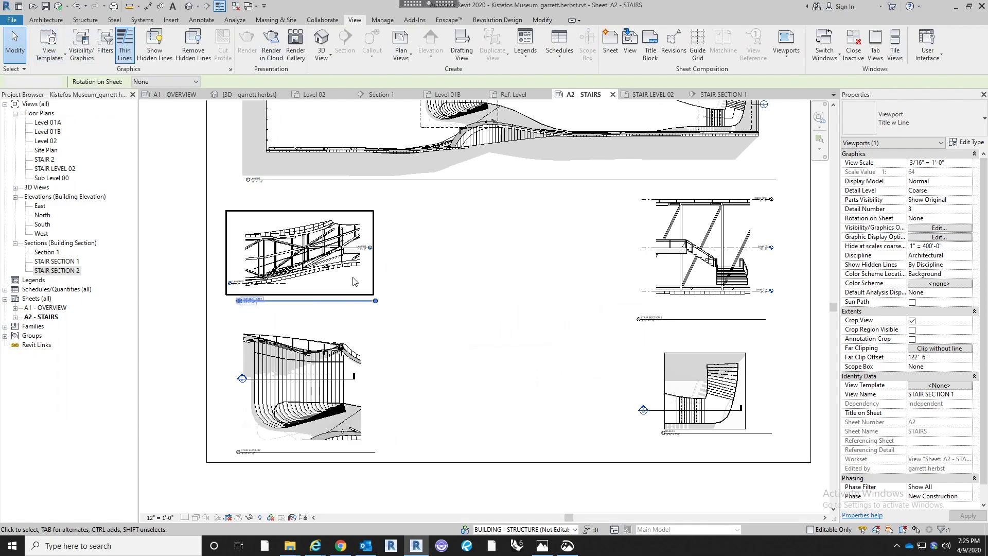
Activate STAIR SECTION 1 and create a view template named STAIR SECTION from its current settings
double_click(294, 280)
left_click(61, 58)
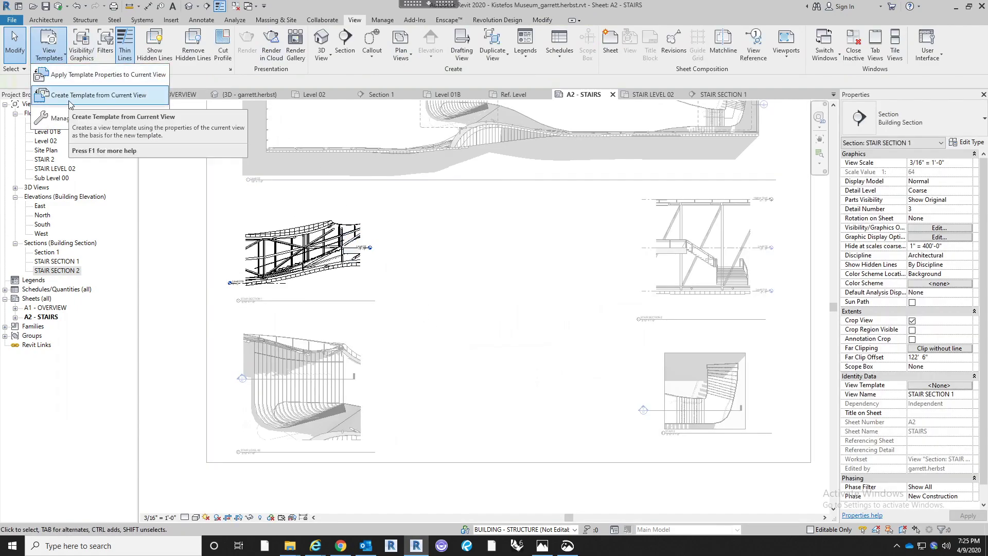
left_click(78, 91)
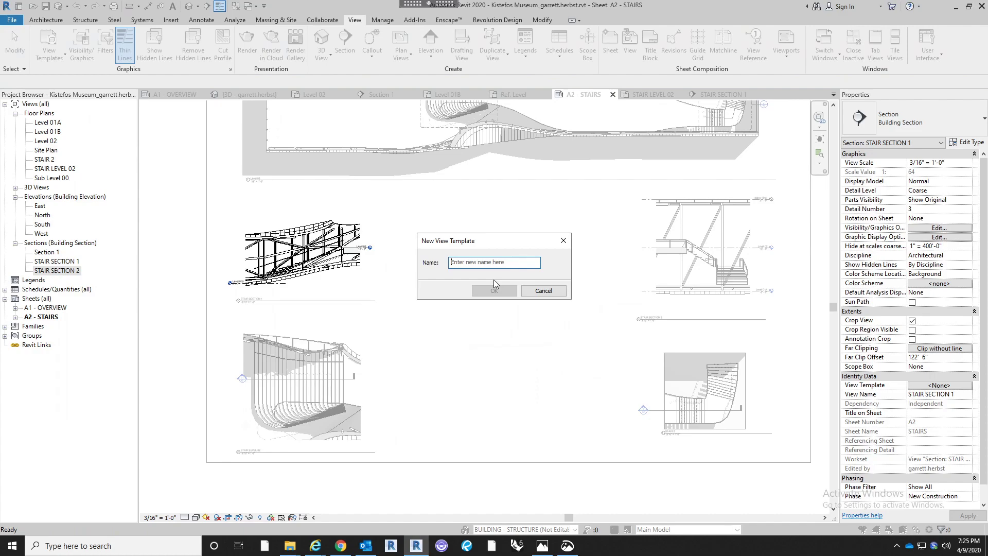
type("STAIR SECTION")
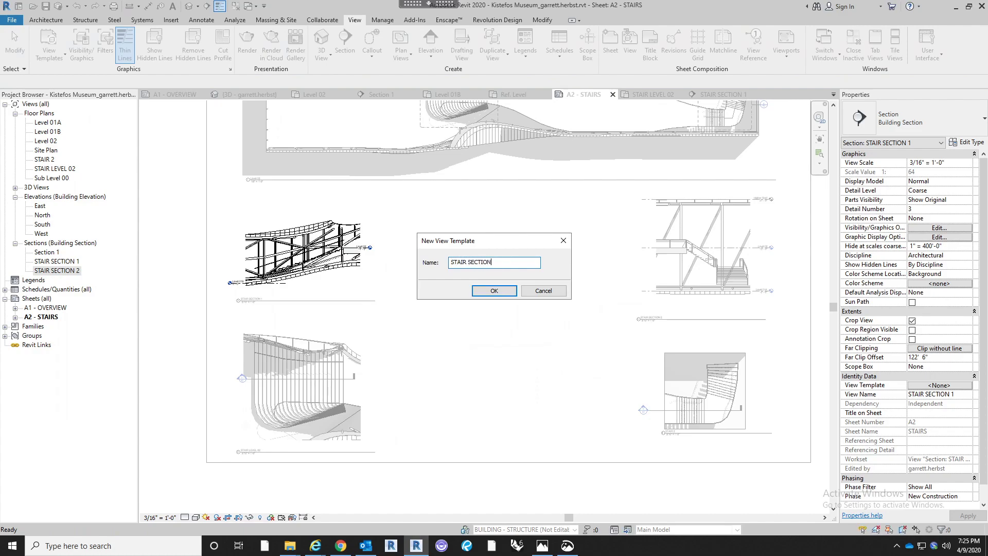
key("Return")
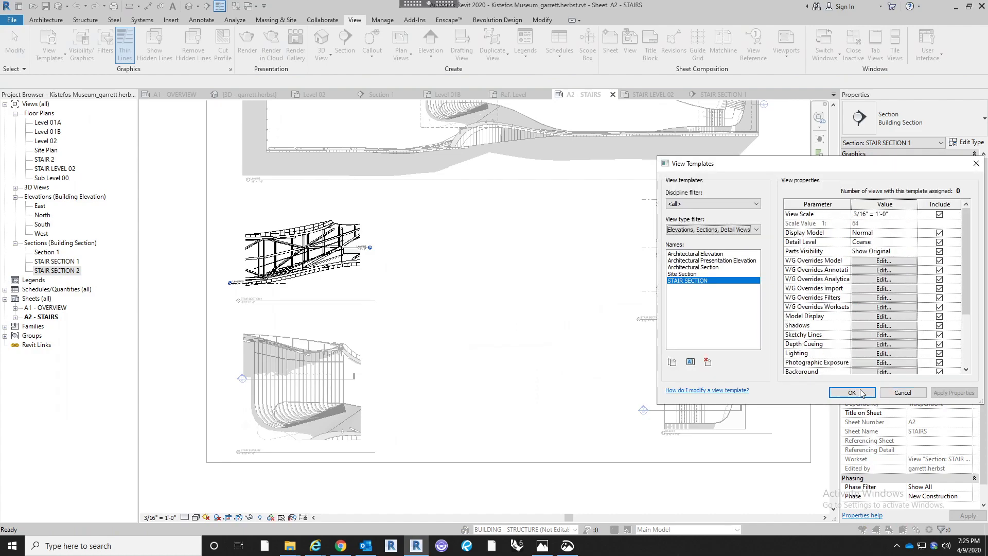
left_click(852, 392)
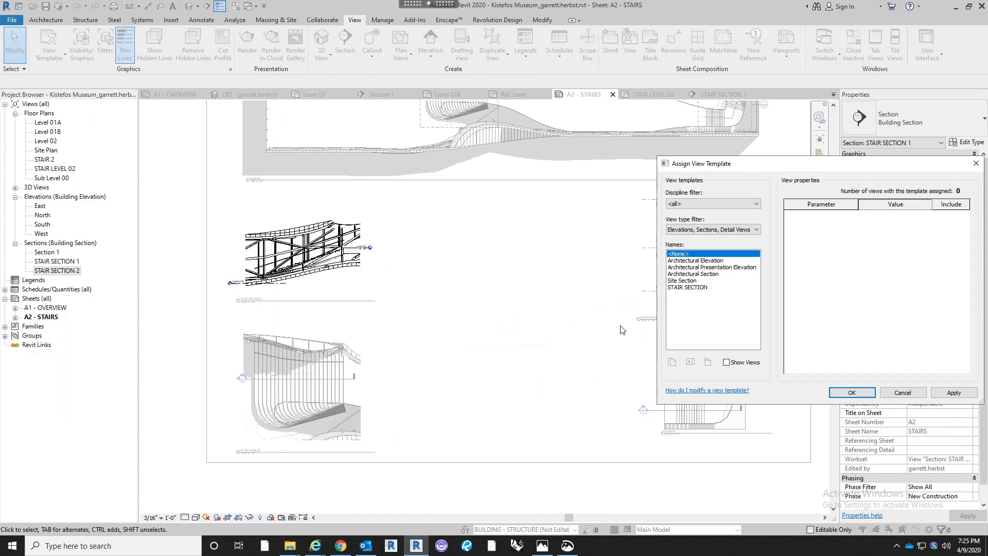
Assign the STAIR SECTION view template to both the STAIR SECTION 1 and STAIR SECTION 2 views
left_click(691, 287)
left_click(852, 392)
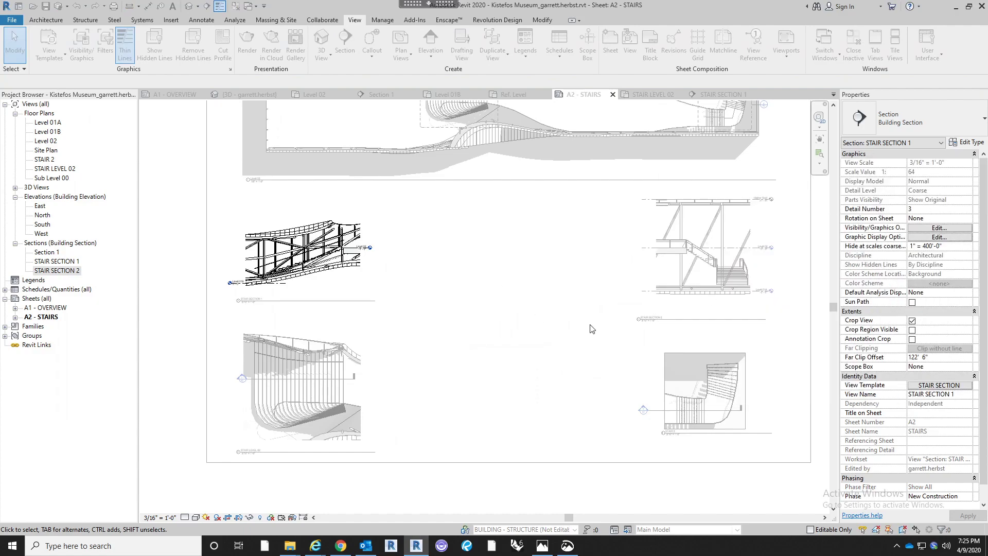
left_click(669, 318)
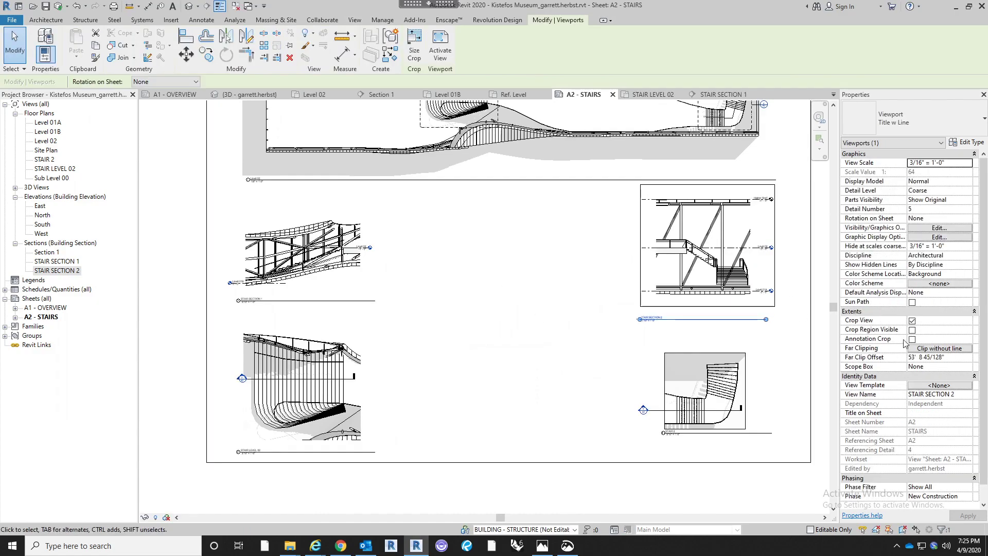
left_click(939, 386)
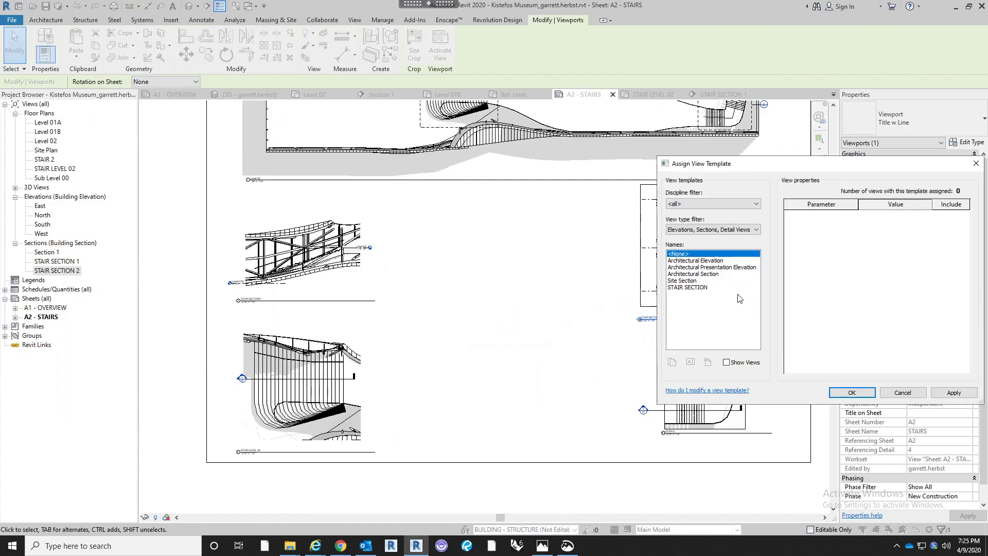
left_click(687, 287)
left_click(852, 392)
left_click(525, 426)
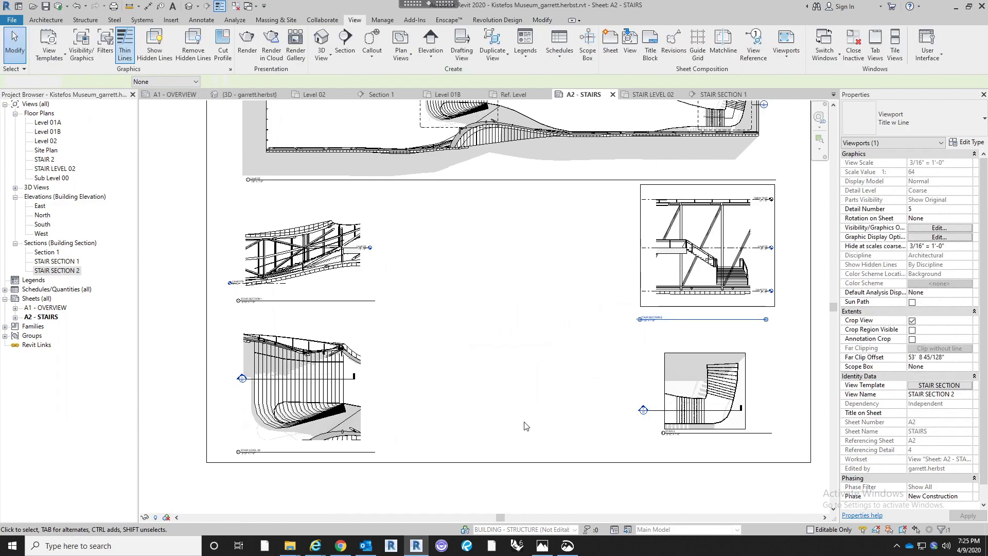
Raise the STAIR SECTION 2 title slightly on the sheet and lower the STAIR SECTION 1 title to line up with it
scroll(706, 241, "up", 5)
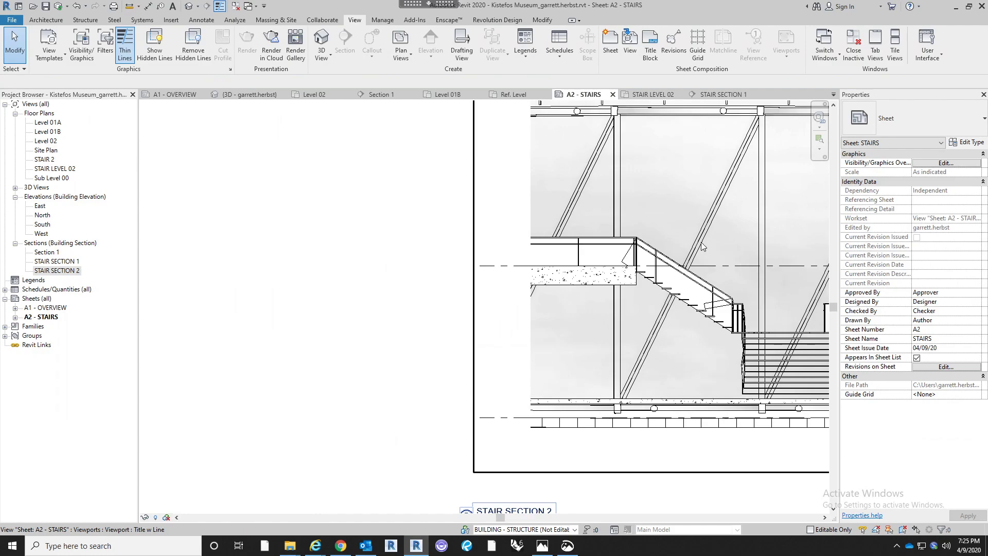
scroll(437, 234, "down", 4)
scroll(512, 277, "down", 2)
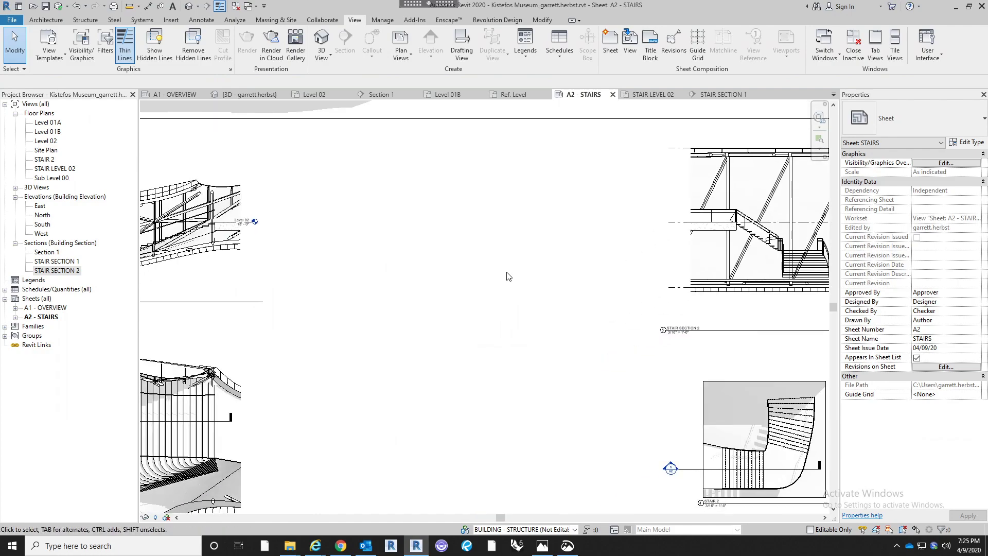
scroll(507, 276, "down", 3)
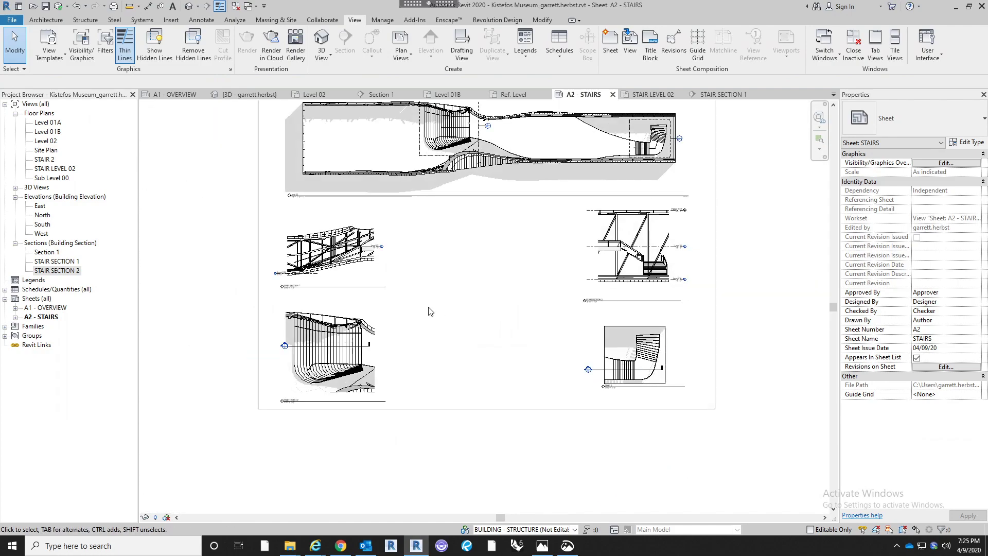
left_click(614, 299)
left_click_drag(614, 287, 616, 293)
left_click(806, 317)
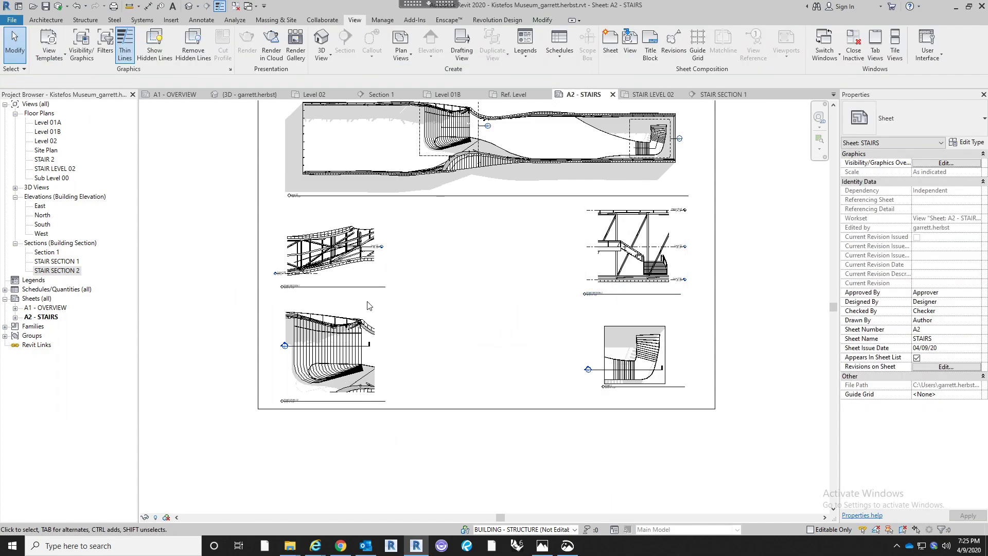
left_click_drag(357, 288, 349, 293)
Line up the STAIR SECTION 1 and STAIR LEVEL 02 titles with each other along their starting ends on the sheet
left_click(332, 405)
left_click(332, 410)
left_click(309, 399)
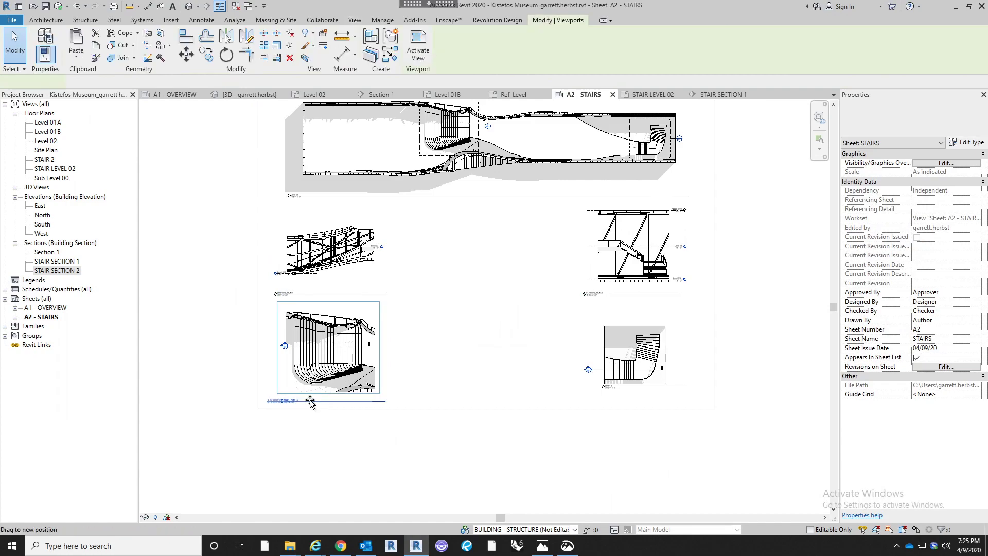
left_click(321, 401)
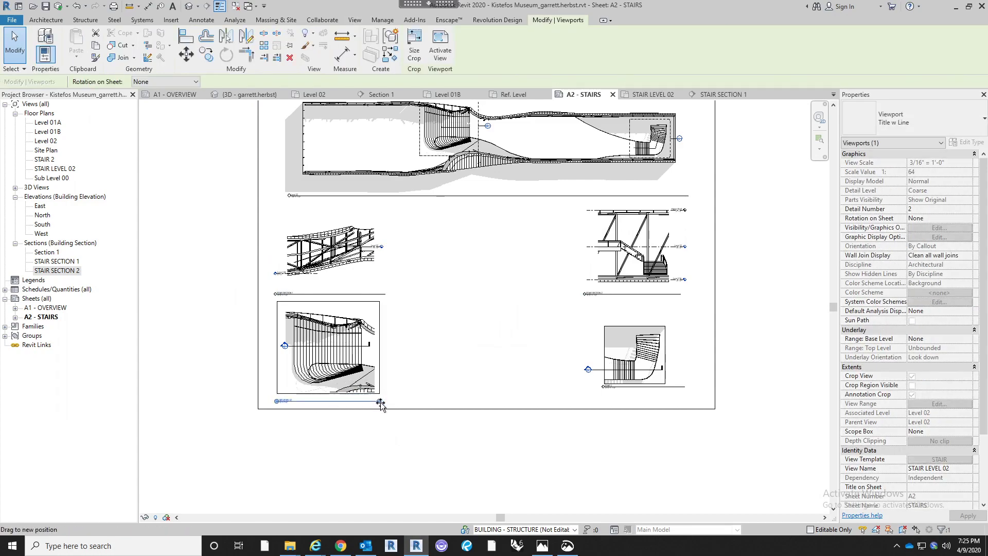
left_click(404, 432)
Move the STAIR 2 title level with the STAIR LEVEL 02 title and extend the STAIR 2 and STAIR SECTION 2 title lines to matching lengths
left_click(608, 402)
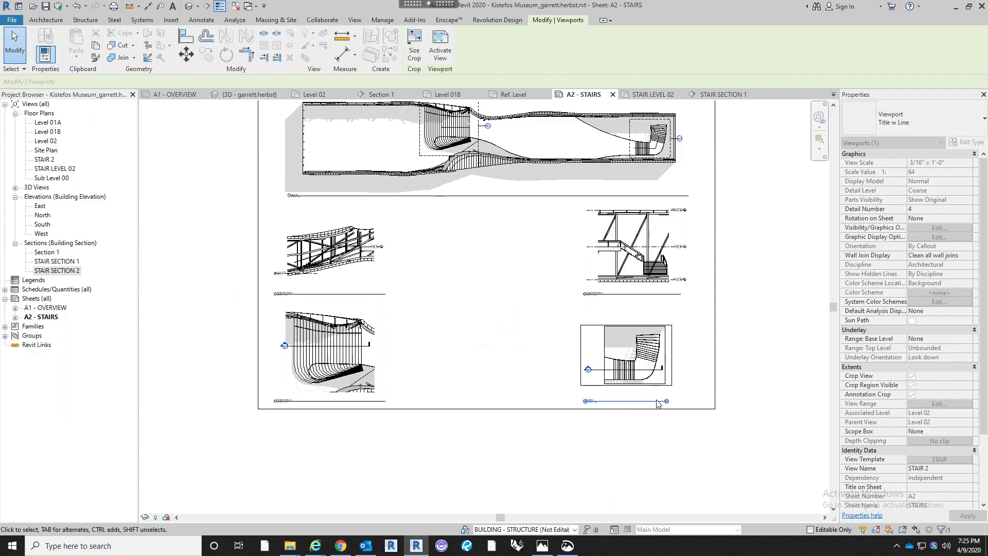
left_click(661, 402)
left_click_drag(665, 401, 693, 401)
left_click(676, 290)
left_click_drag(680, 295, 694, 297)
left_click(763, 269)
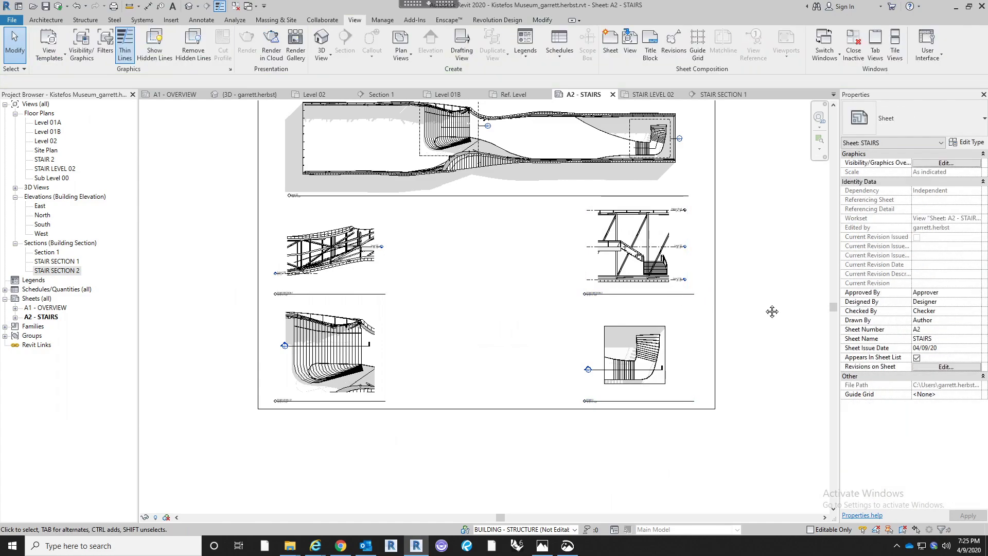
middle_click_drag(770, 313, 790, 304)
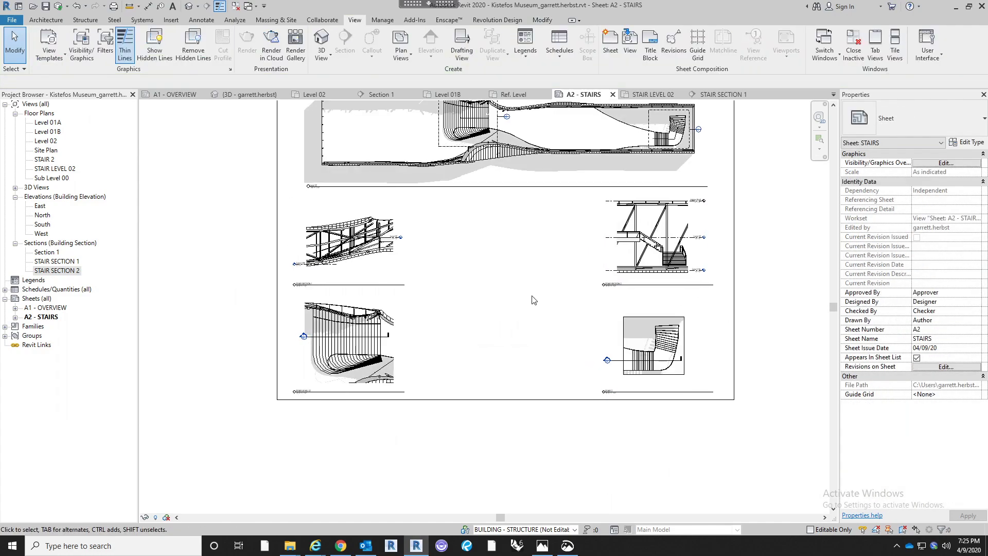
middle_click_drag(529, 301, 516, 340)
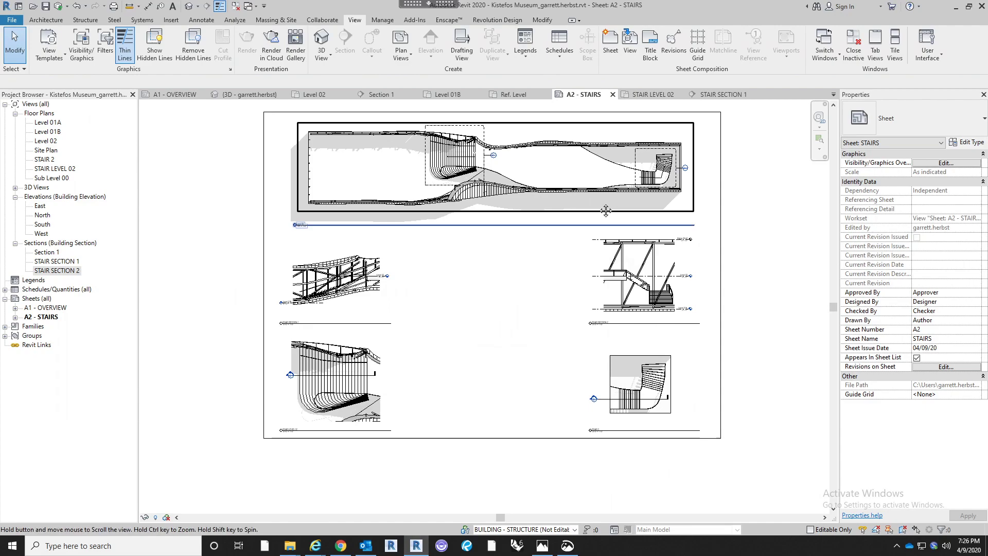
middle_click_drag(432, 321, 434, 353)
scroll(416, 207, "up", 3)
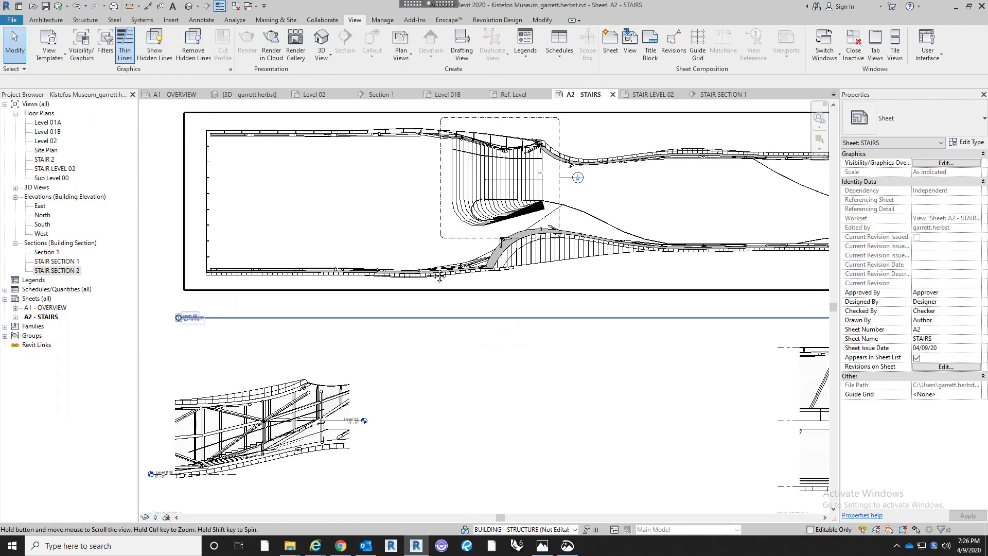
double_click(389, 273)
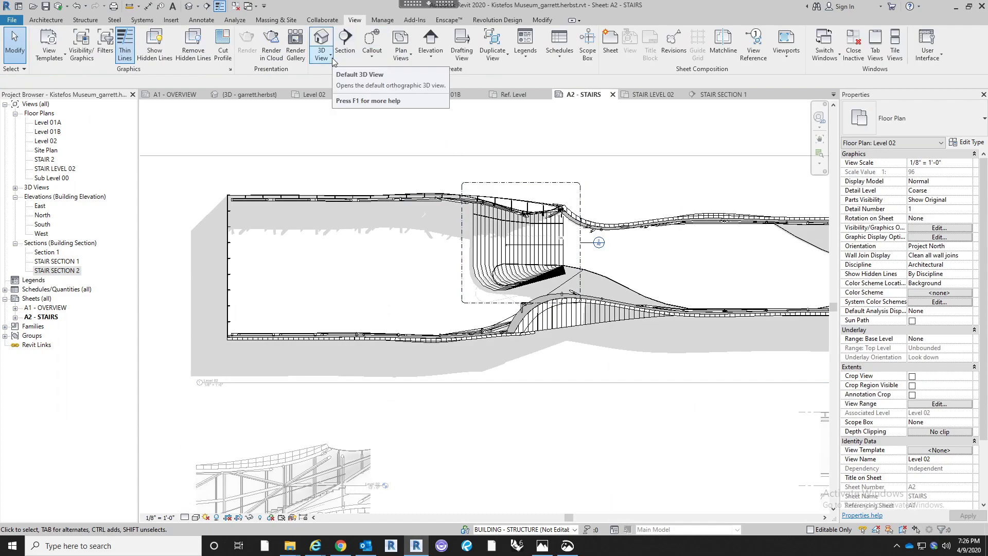
Place a perspective camera in the wide gallery of the Level 01B floor plan, aimed across the large stair toward the building's far end
double_click(51, 132)
middle_click_drag(712, 251, 598, 256)
scroll(609, 239, "up", 2)
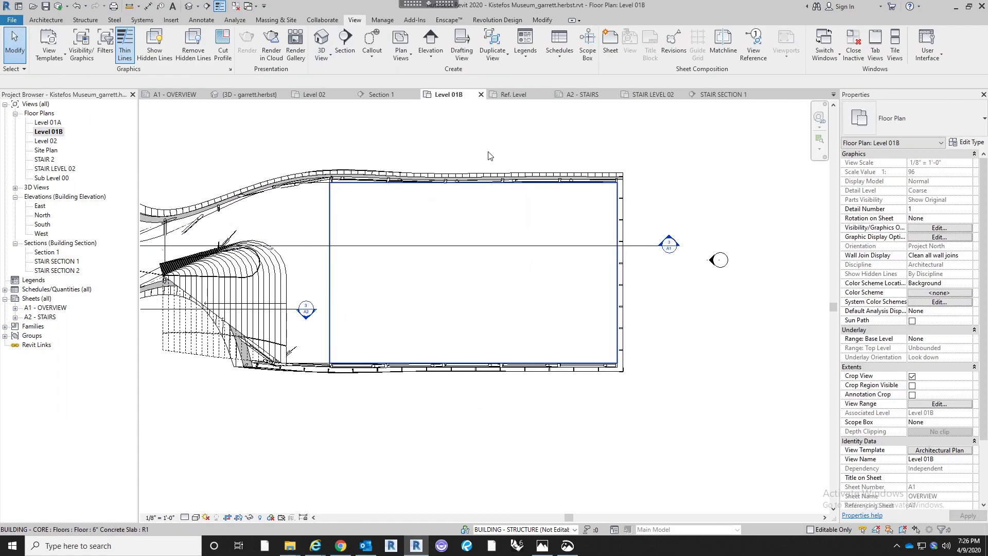
left_click(327, 60)
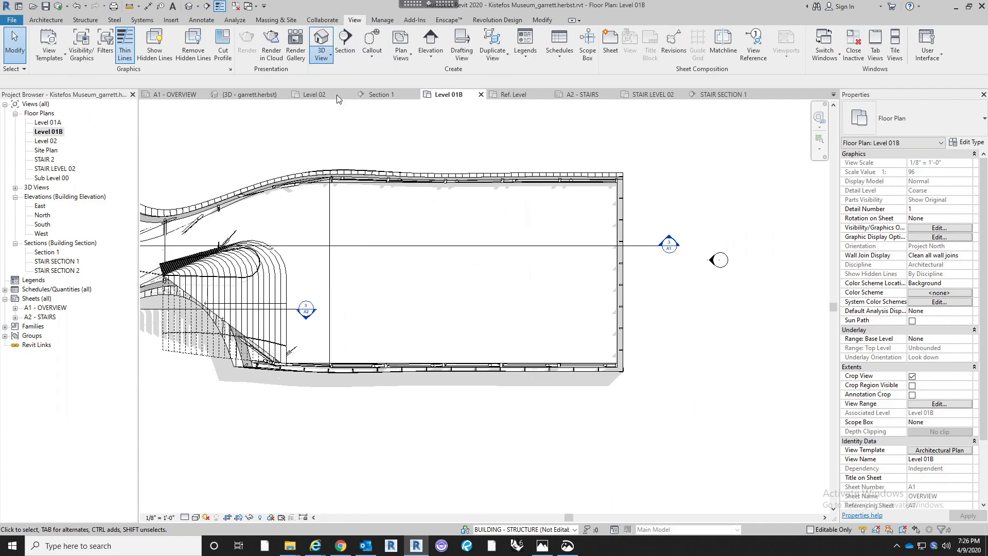
left_click(338, 96)
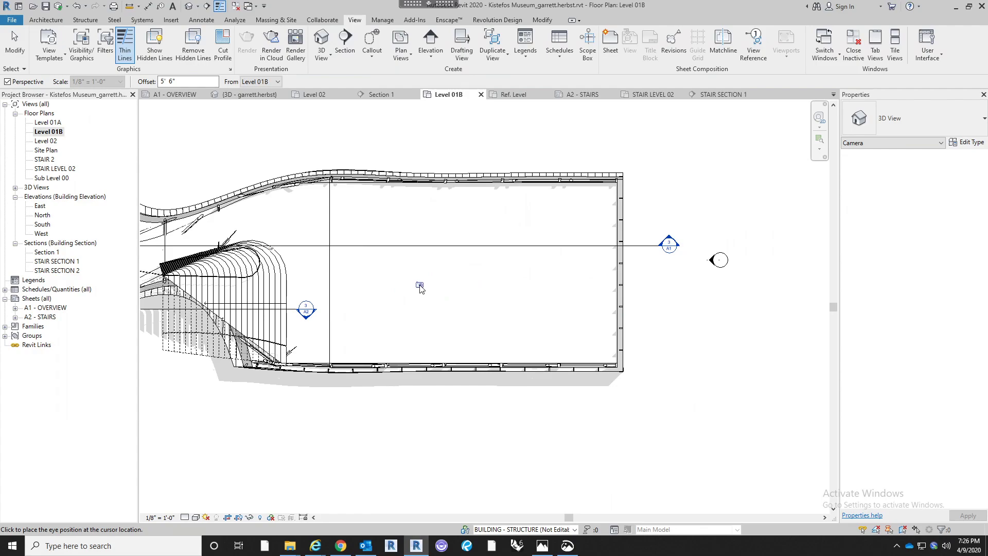
middle_click_drag(325, 282, 593, 283)
scroll(593, 281, "down", 3)
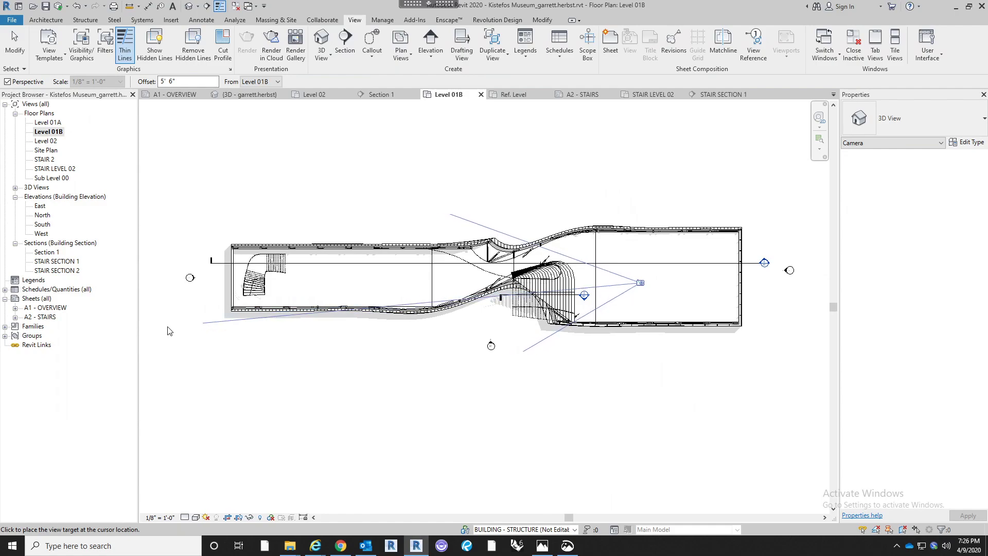
left_click(145, 341)
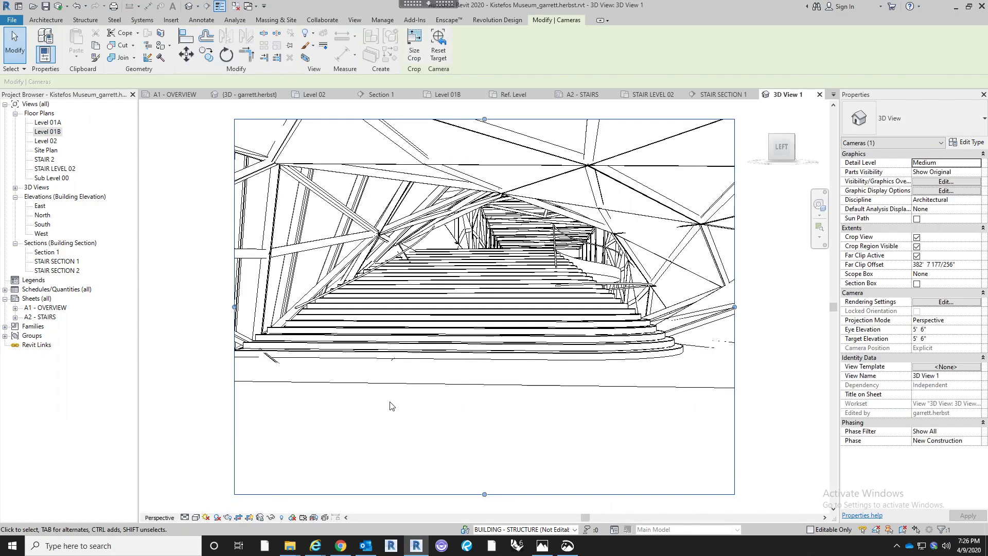
Rotate the new camera view slightly around the stair and set both its eye and target elevations to 8' 6"
scroll(389, 406, "down", 2)
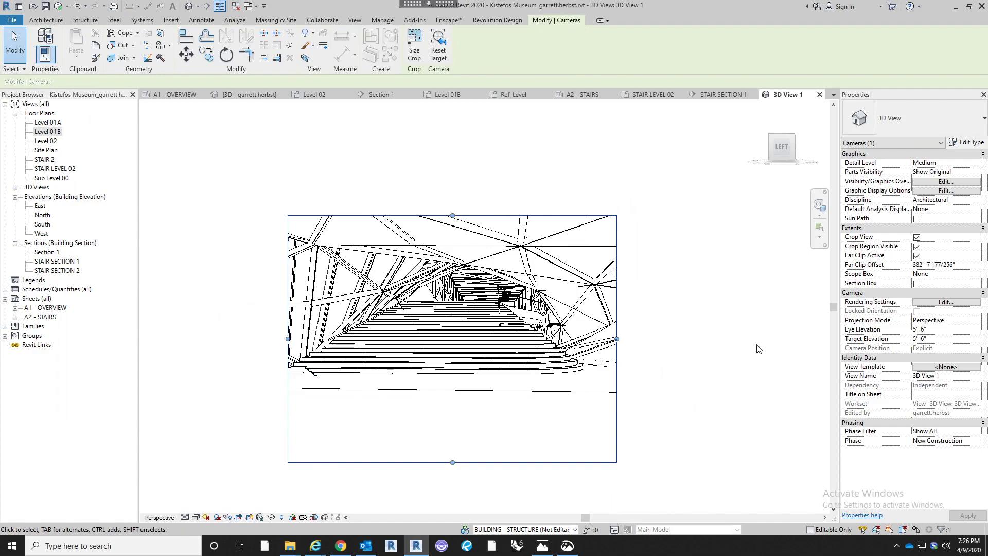
left_click(505, 328)
middle_click_drag(521, 348, 494, 360, "shift")
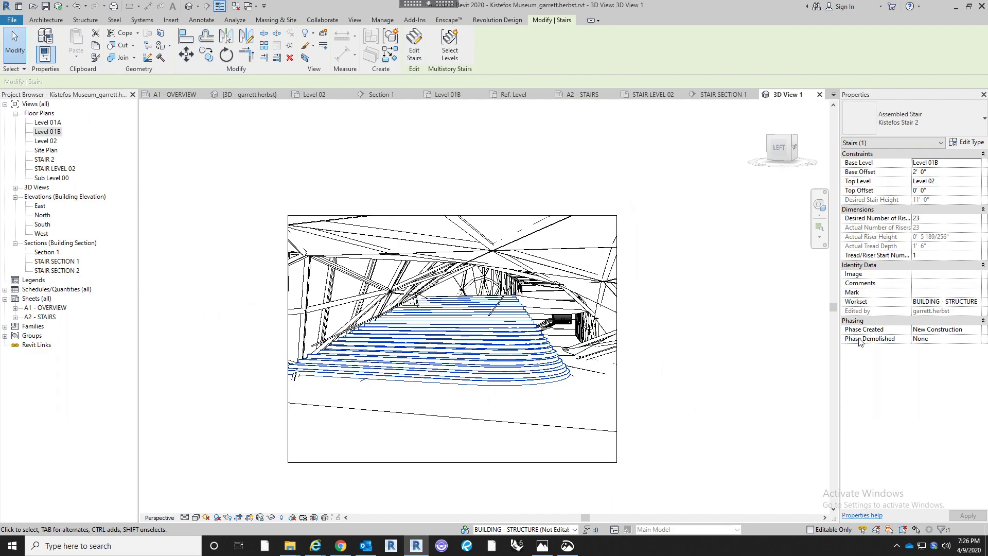
left_click(727, 354)
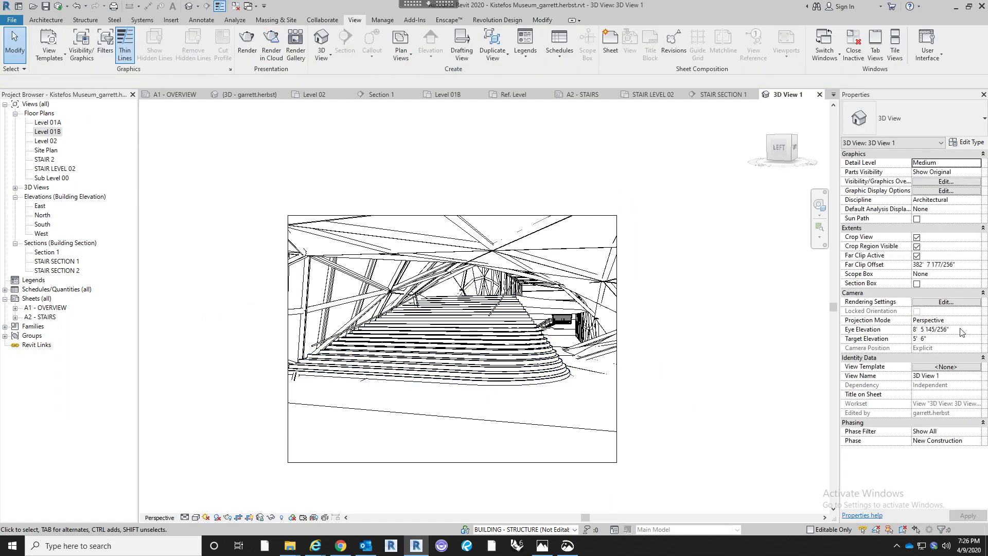
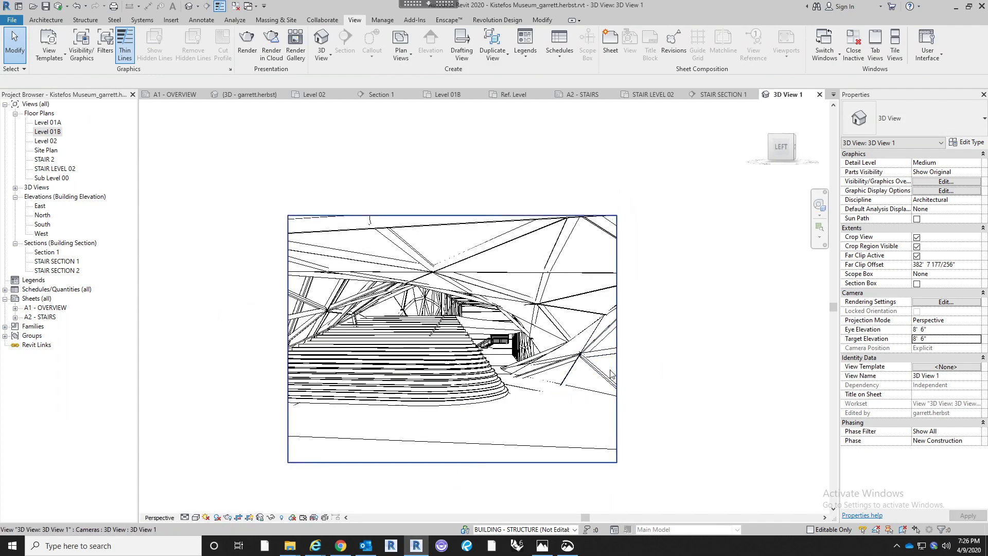
Widen the camera view's crop region beyond the stair's glazed side and raise its upper edge slightly
left_click(286, 354)
left_click_drag(287, 338, 150, 340)
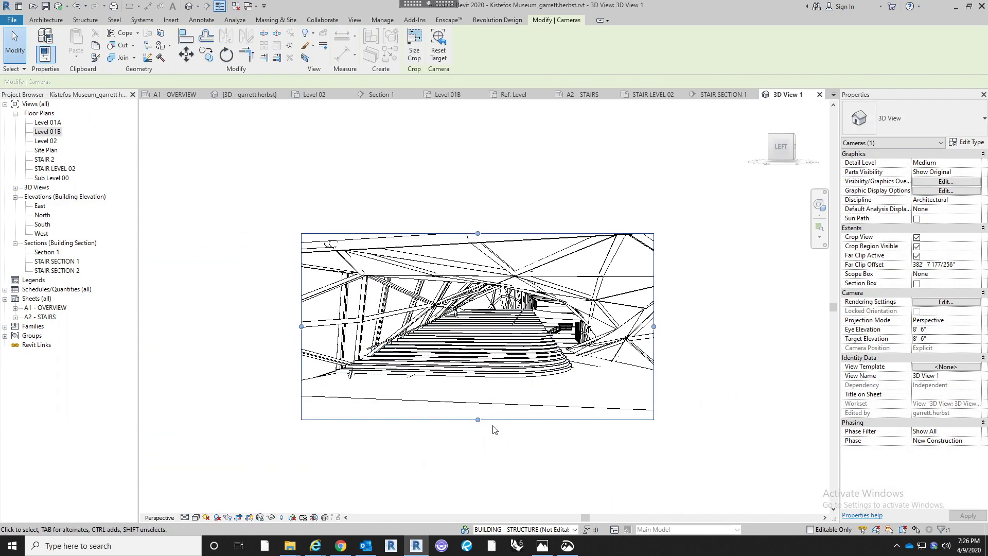
left_click_drag(478, 233, 484, 220)
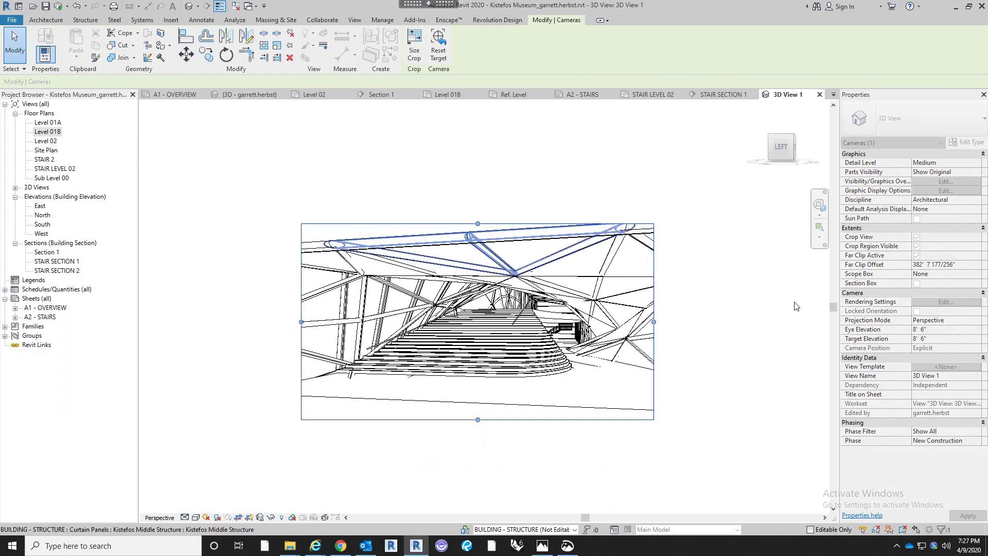
left_click(708, 362)
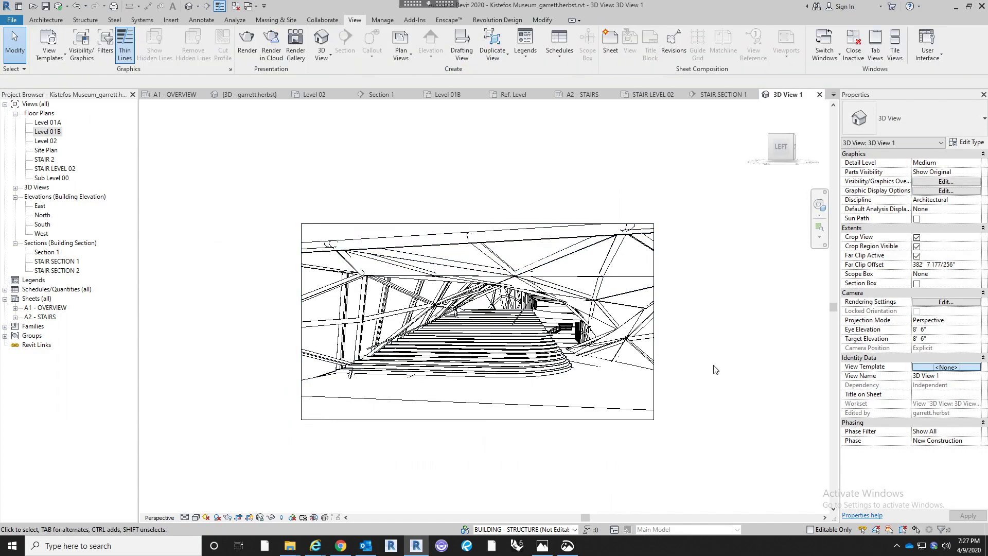
Assign the Architectural Presentation 3D view template to the stair camera view
left_click(946, 367)
left_click(725, 261)
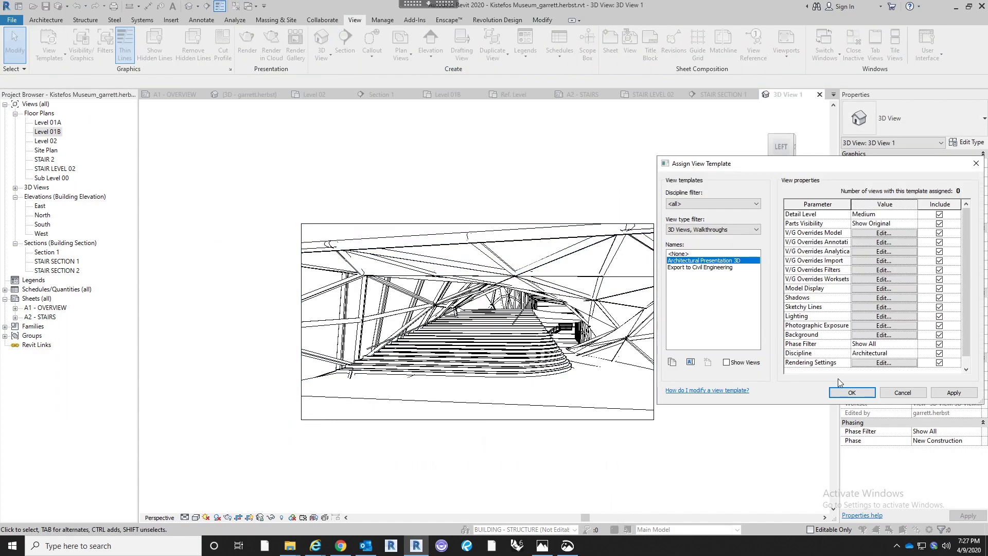
left_click(852, 392)
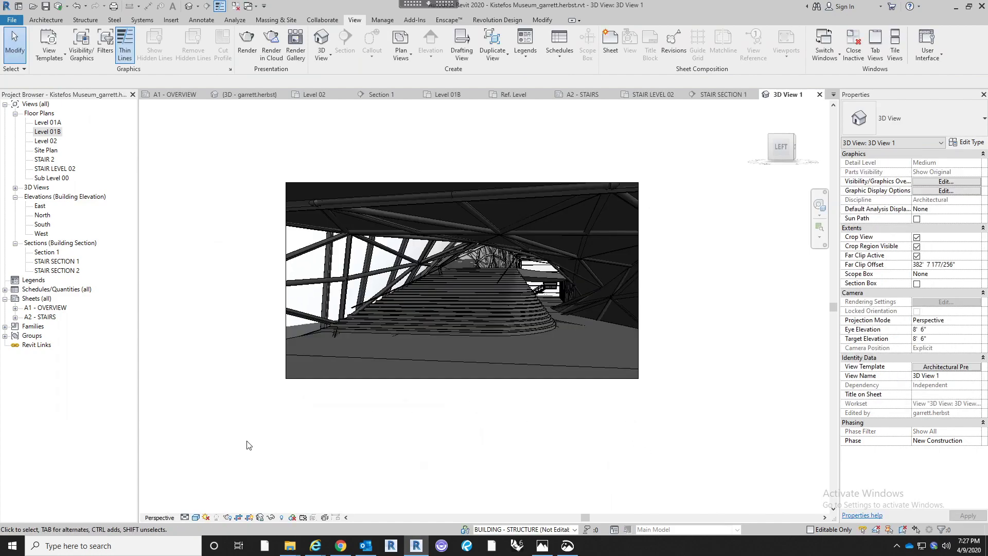
Brighten the camera view through the Architectural Presentation 3D template's lighting settings, entering a shadows value of 15
left_click(946, 366)
scroll(862, 303, "down", 1)
left_click(883, 307)
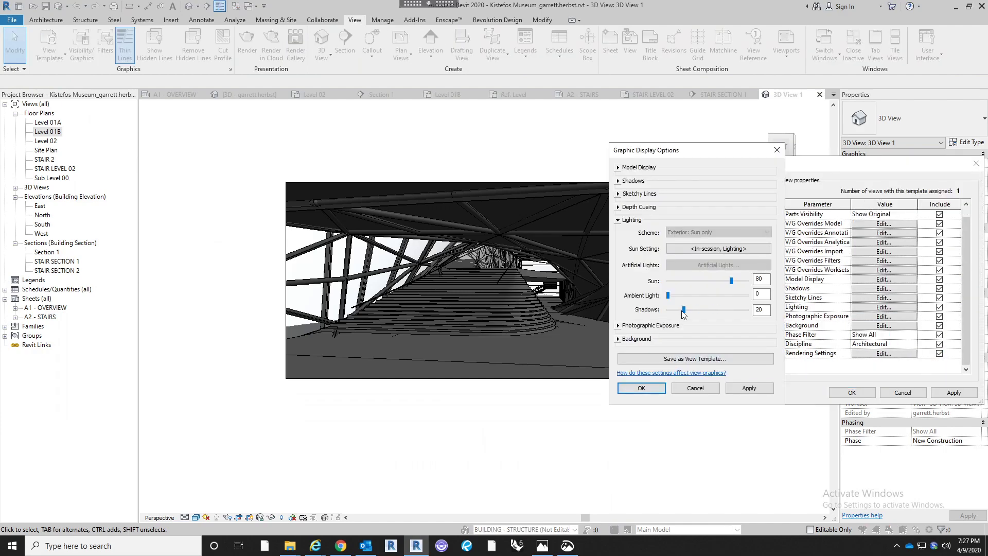
double_click(761, 309)
type("15")
left_click(641, 388)
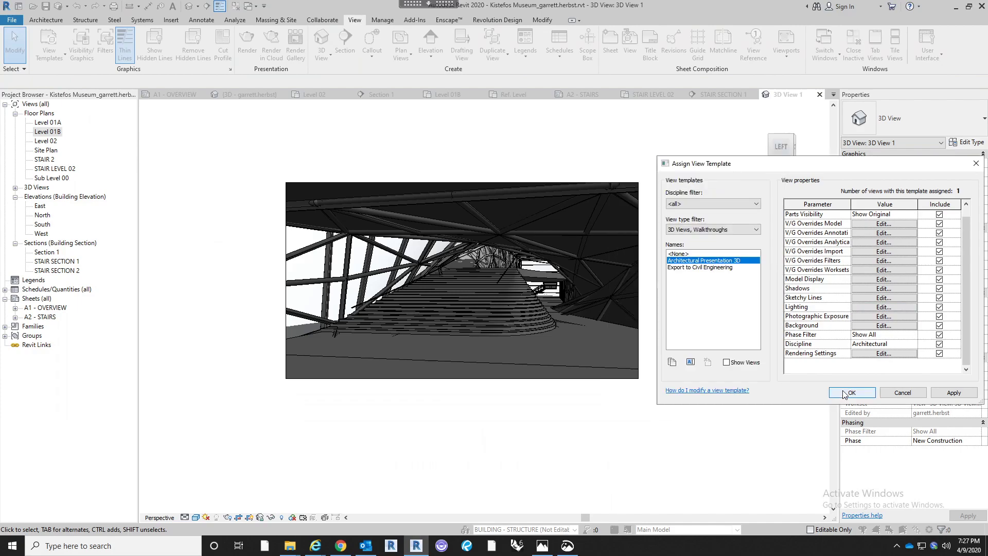
left_click(852, 392)
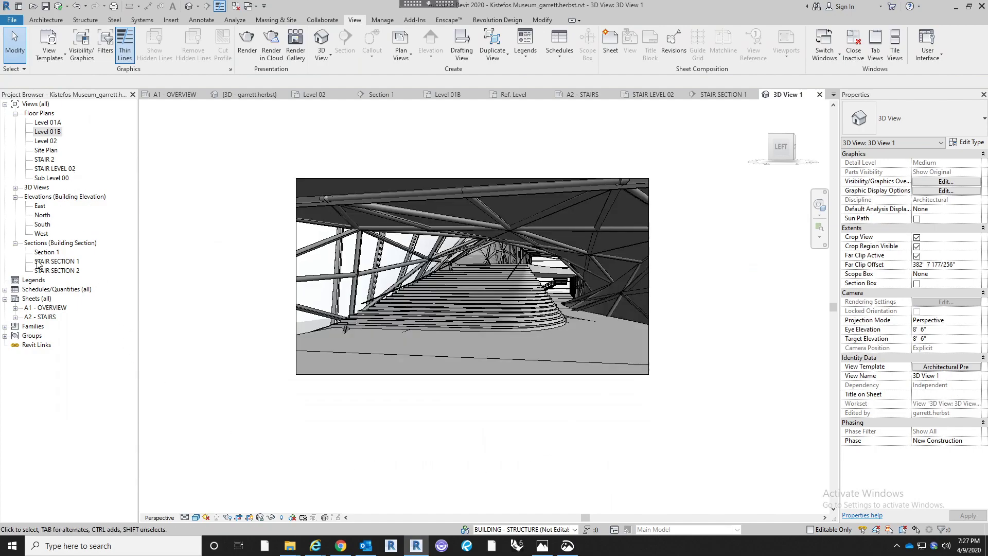
Rename the camera view 3D View 1 as STAIR 1
left_click(15, 188)
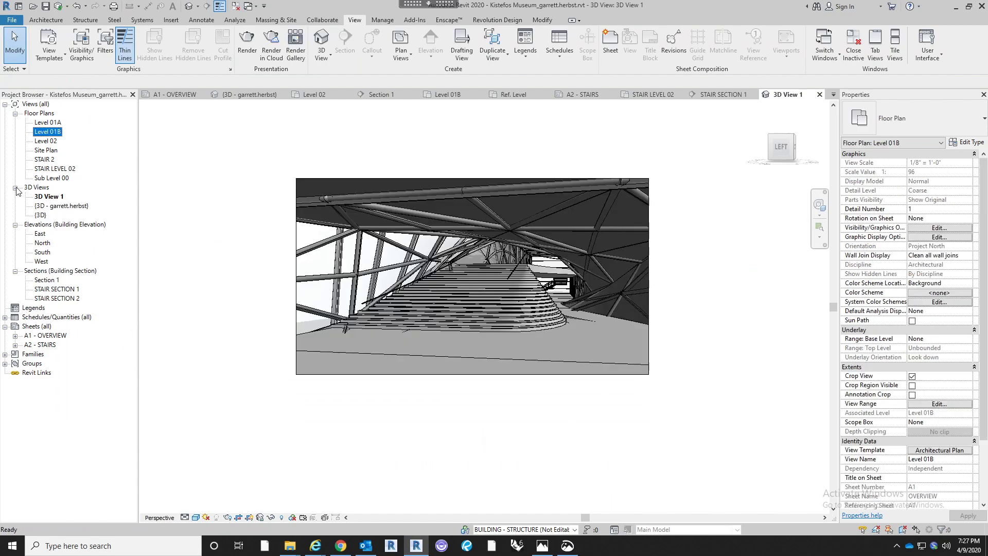
right_click(44, 196)
left_click(89, 364)
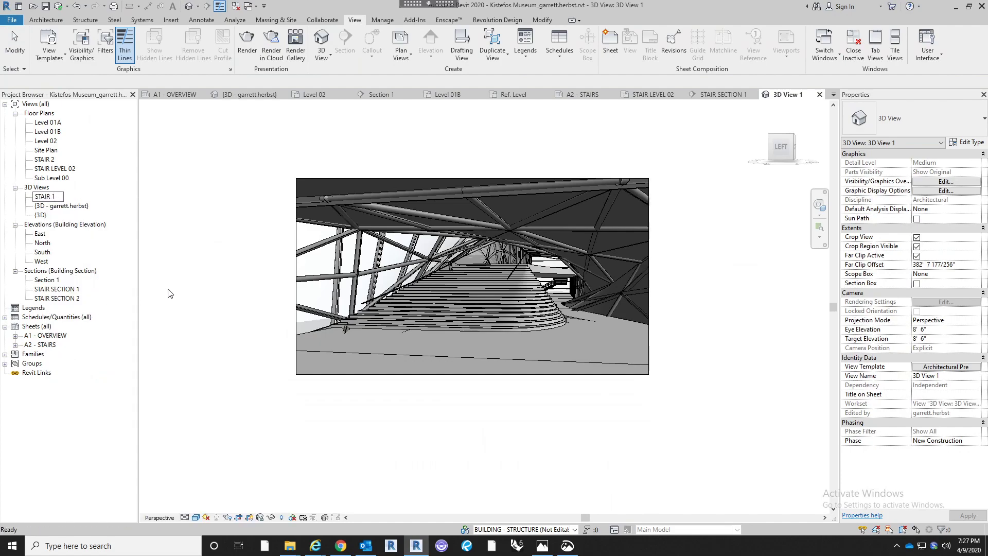
key("Return")
key("Escape")
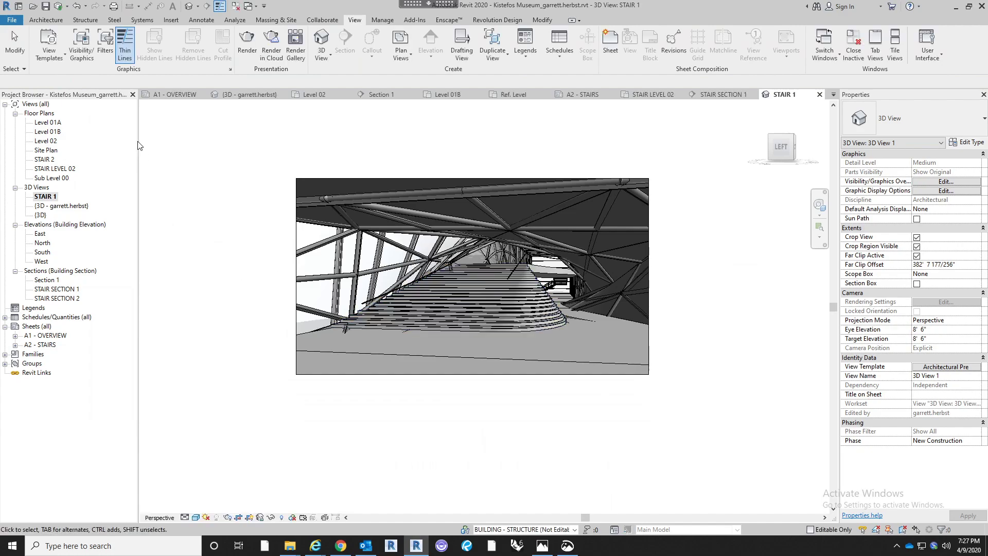
Place a perspective camera on the Site Plan just outside the building's narrow end, aimed diagonally through the building past its far end
double_click(45, 150)
scroll(605, 365, "down", 1)
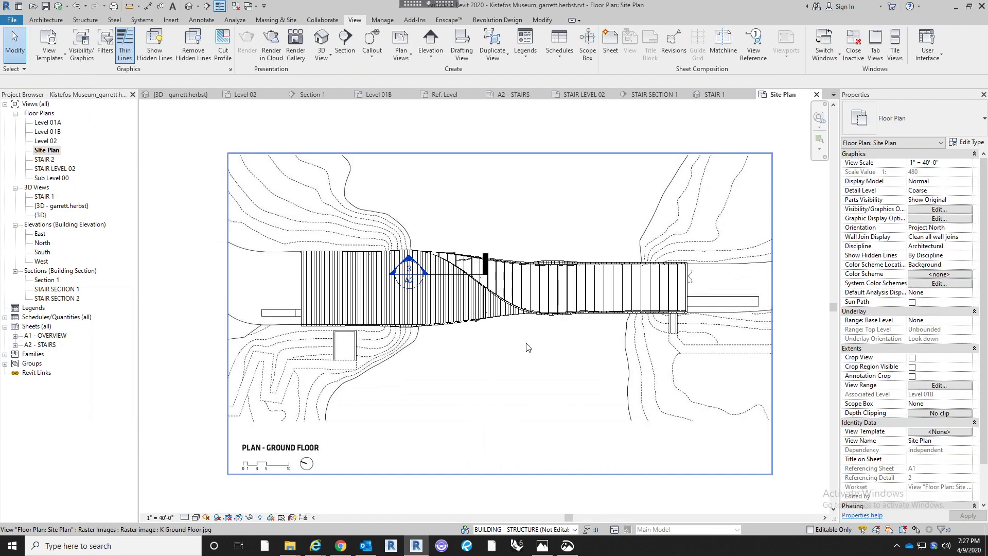
middle_click_drag(550, 389, 500, 389)
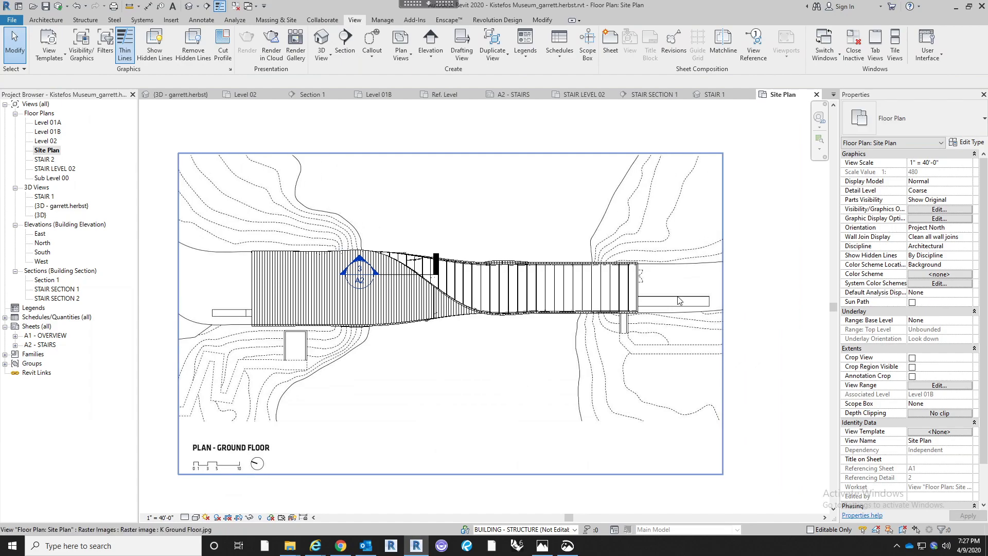
scroll(677, 297, "up", 1)
middle_click_drag(617, 309, 549, 317)
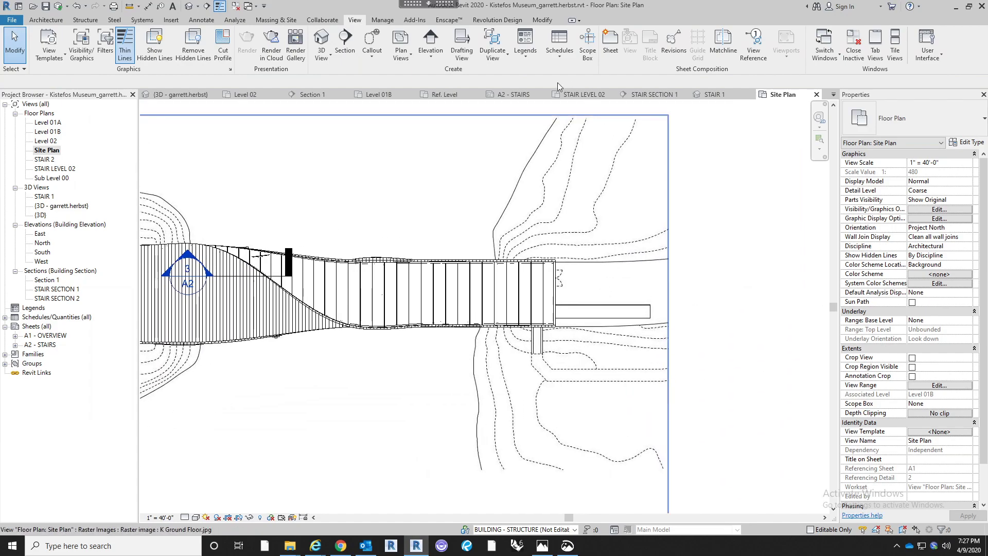
left_click(322, 56)
left_click(334, 95)
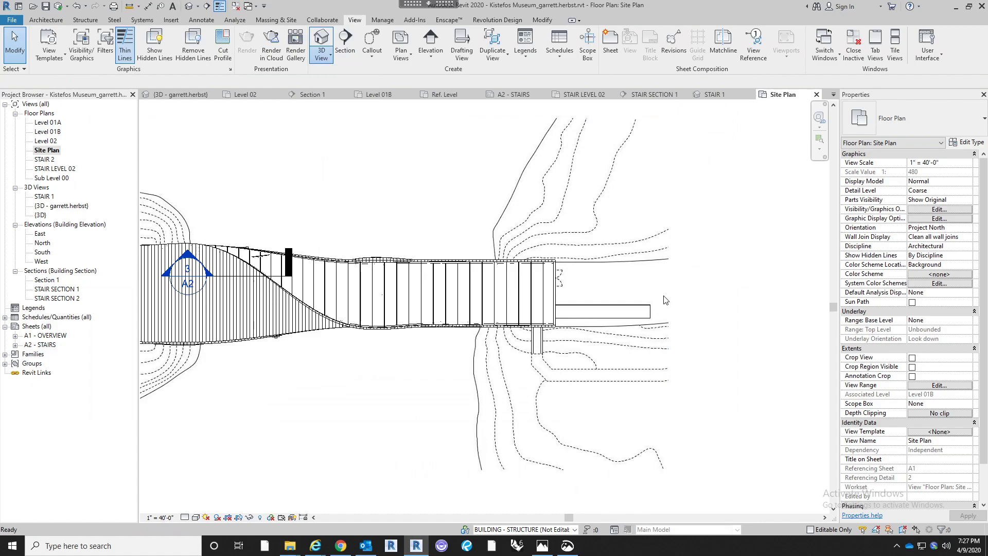
left_click(610, 272)
scroll(329, 347, "down", 2)
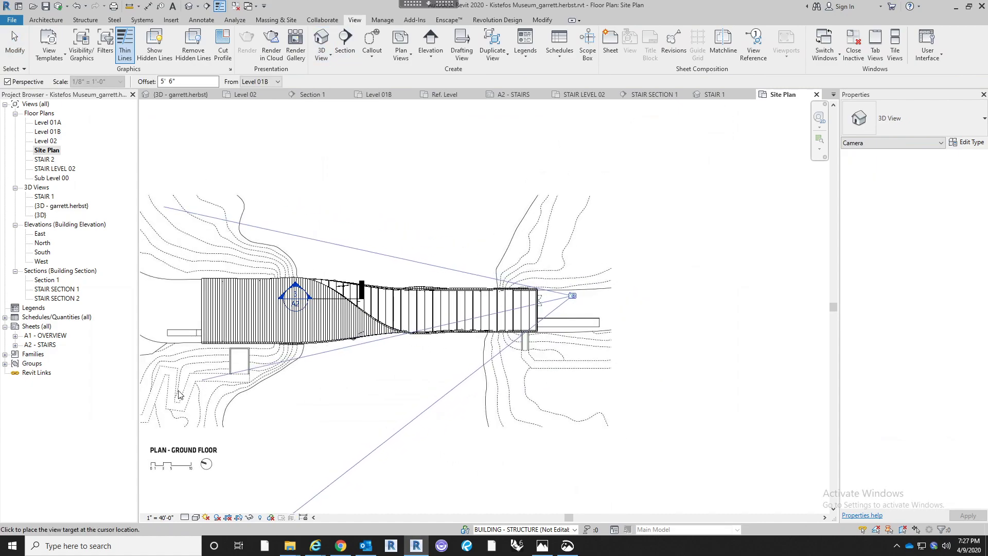
left_click(144, 408)
scroll(562, 319, "down", 2)
scroll(545, 413, "down", 2)
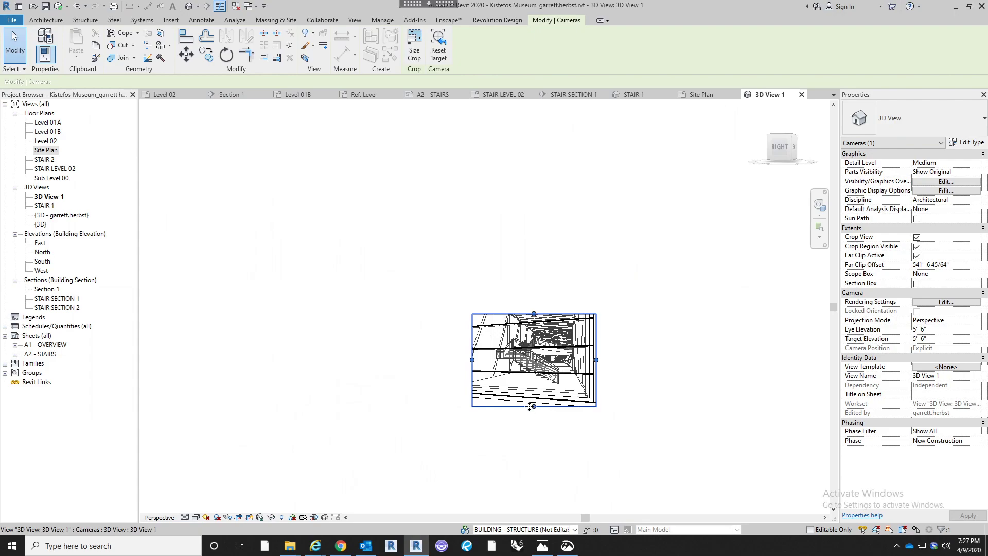
Show the 3D View 1 camera on the Site Plan and move its eye point farther away from the building's narrow end
double_click(49, 150)
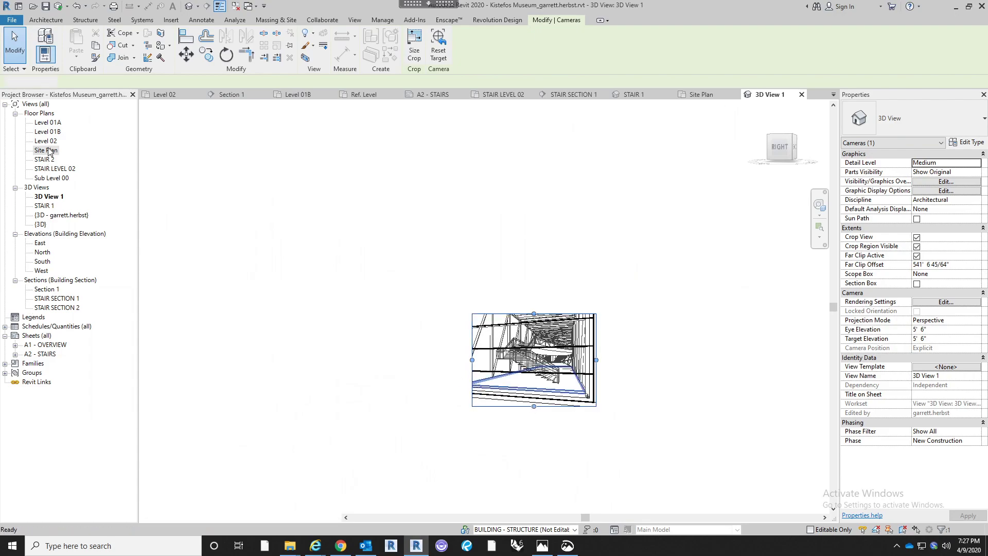
right_click(54, 197)
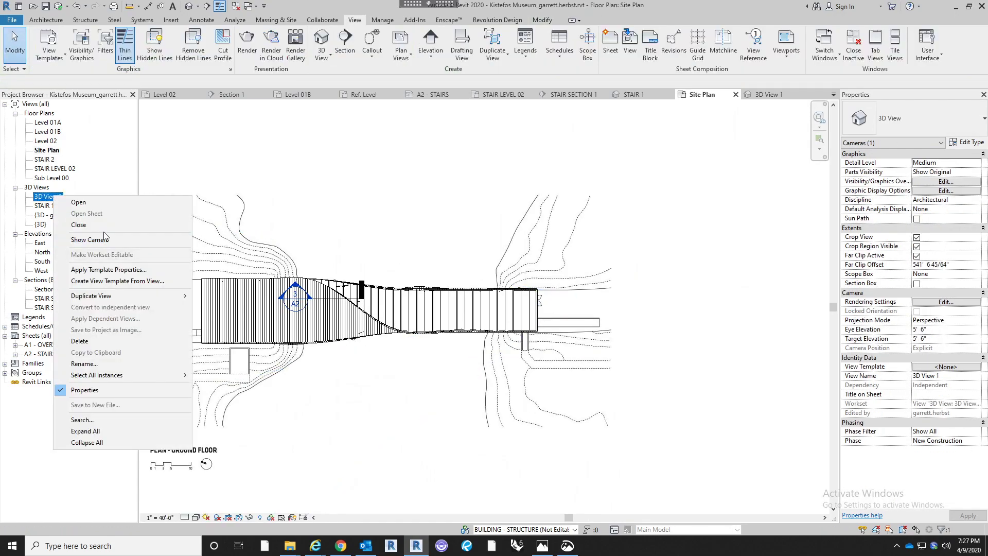
left_click(101, 243)
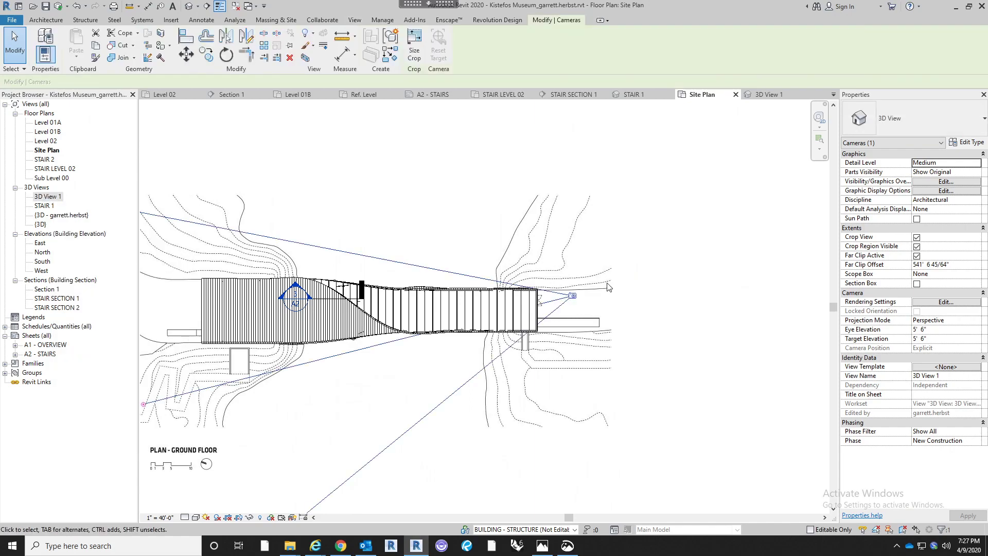
left_click_drag(575, 299, 619, 287)
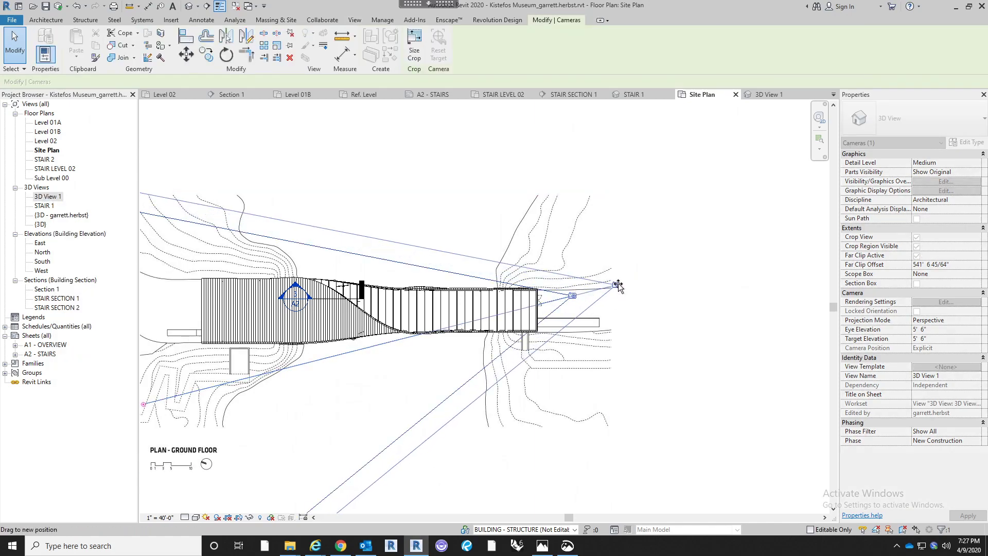
Reopen 3D View 1 and adjust its crop region on all sides to frame the building's whole glazed end with side margins
double_click(52, 198)
scroll(566, 371, "up", 3)
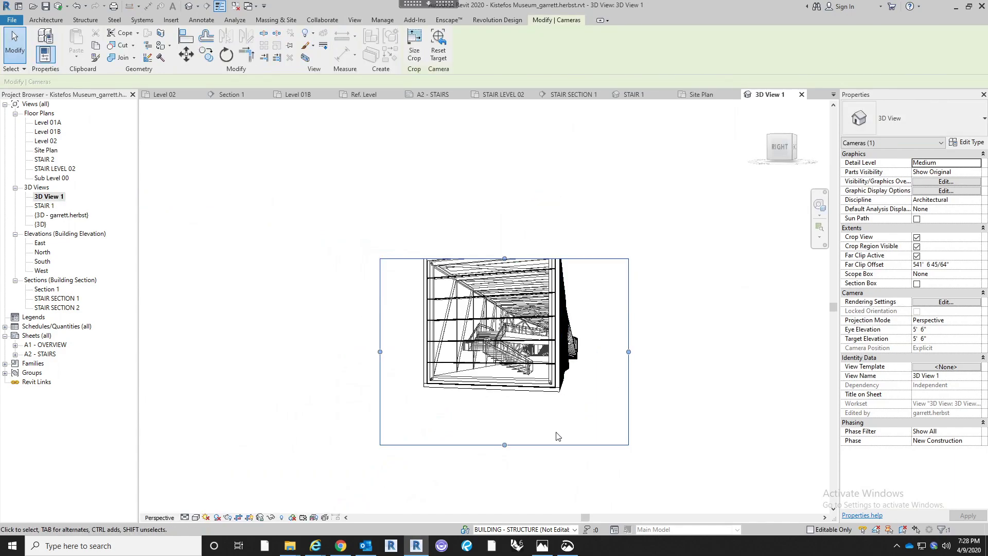
left_click_drag(548, 445, 513, 242)
left_click_drag(504, 419, 505, 401)
left_click_drag(378, 319, 365, 319)
left_click_drag(627, 319, 640, 319)
left_click(689, 333)
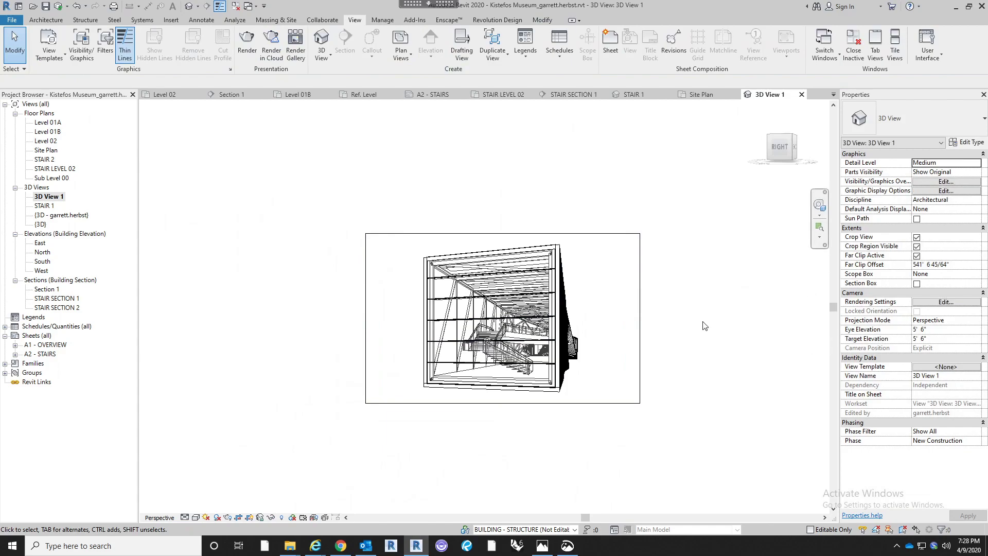
Assign the Architectural Presentation 3D view template to 3D View 1
left_click(927, 366)
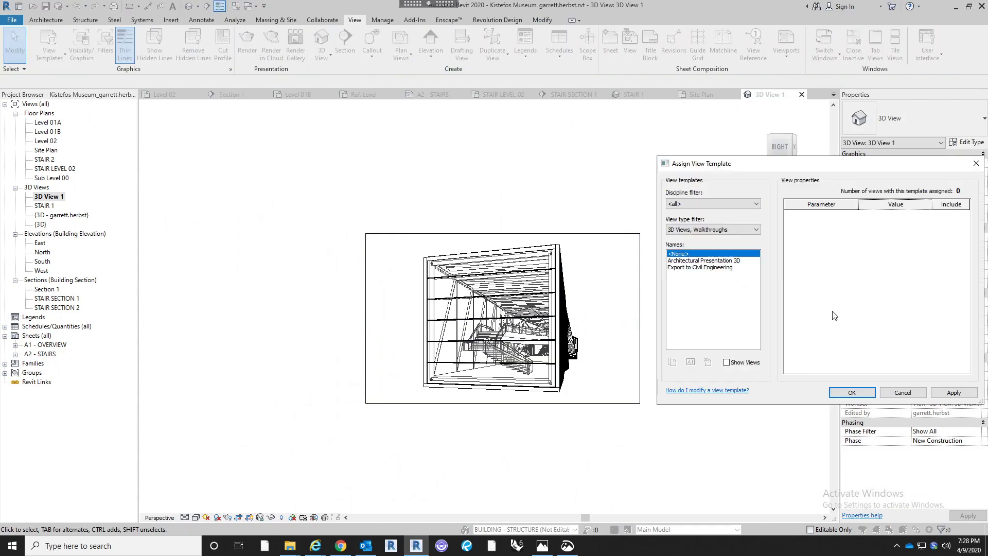
left_click(705, 261)
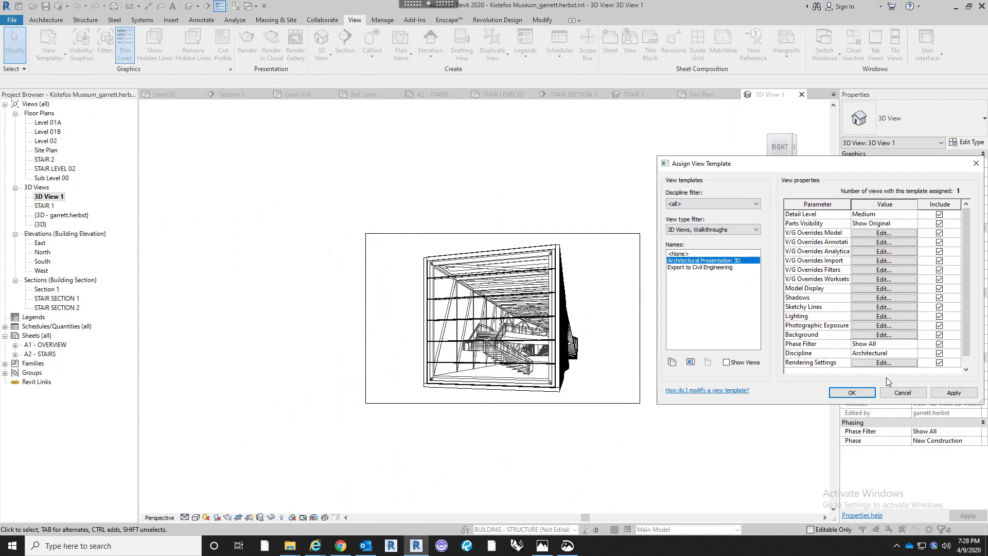
left_click(852, 391)
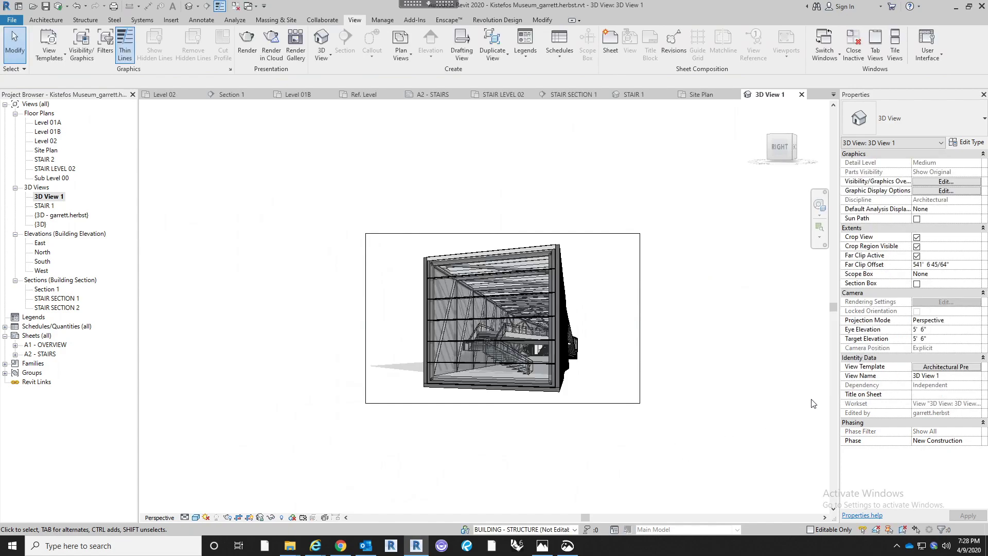
Set the SITE workset to Show in the Architectural Presentation 3D template's workset overrides and apply the template
left_click(953, 368)
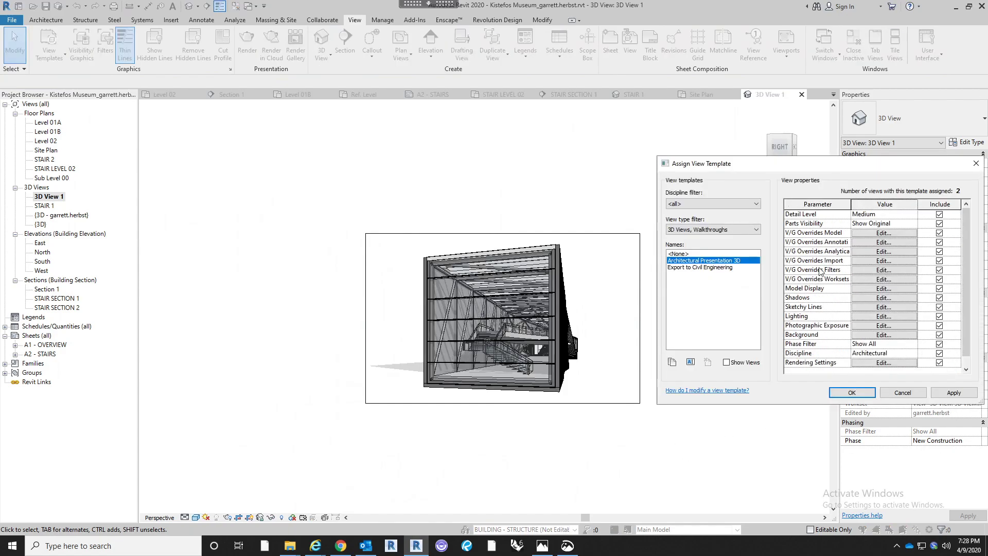
left_click(864, 279)
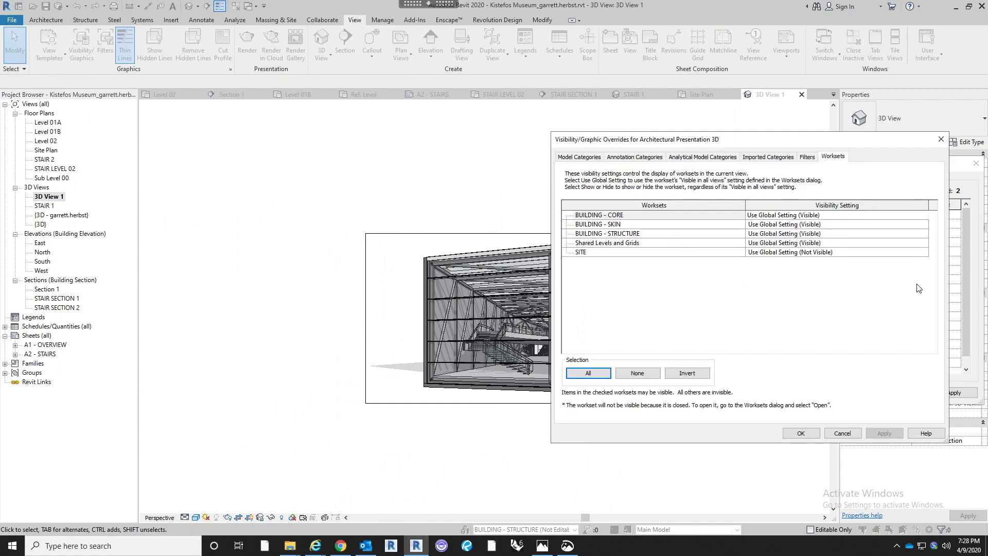
left_click(921, 254)
left_click(923, 252)
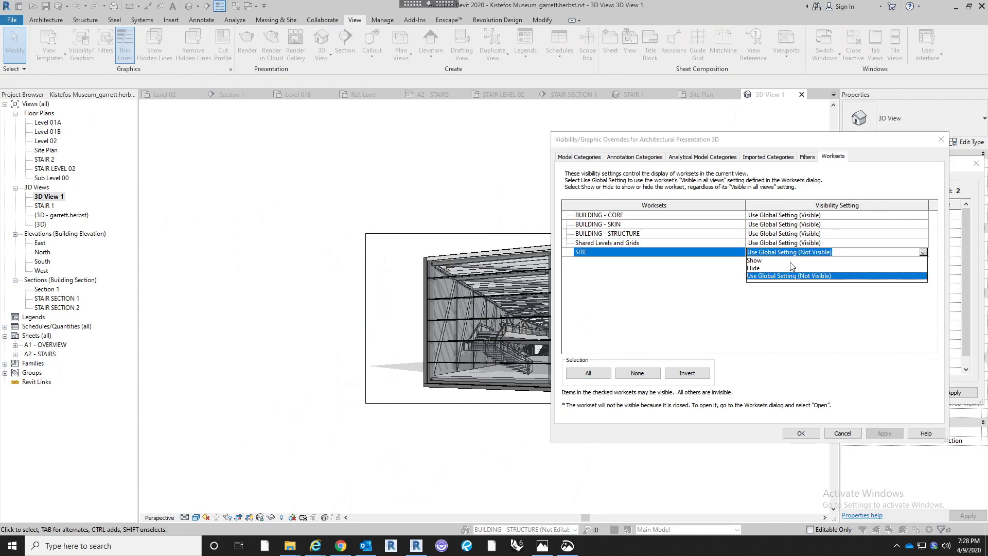
left_click(777, 259)
left_click(801, 433)
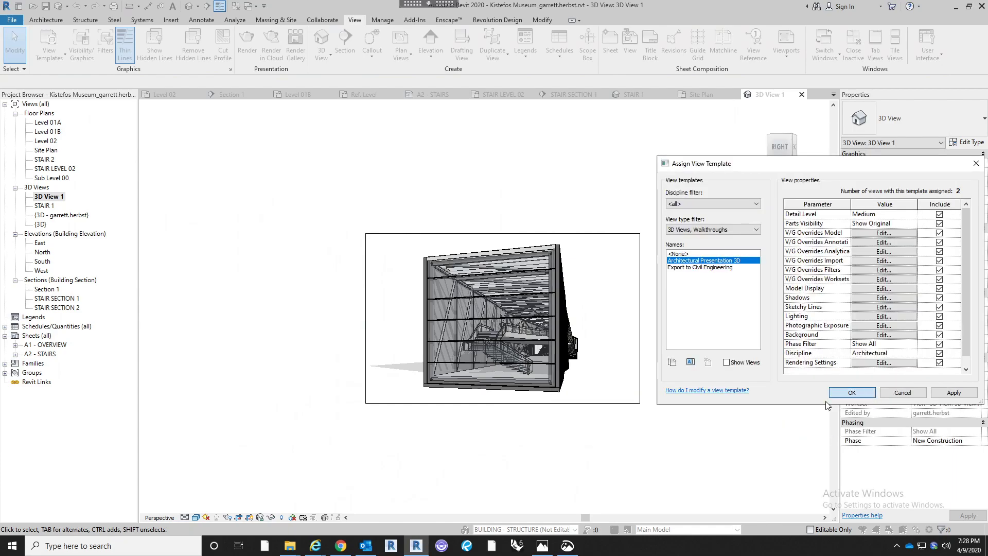
left_click(853, 396)
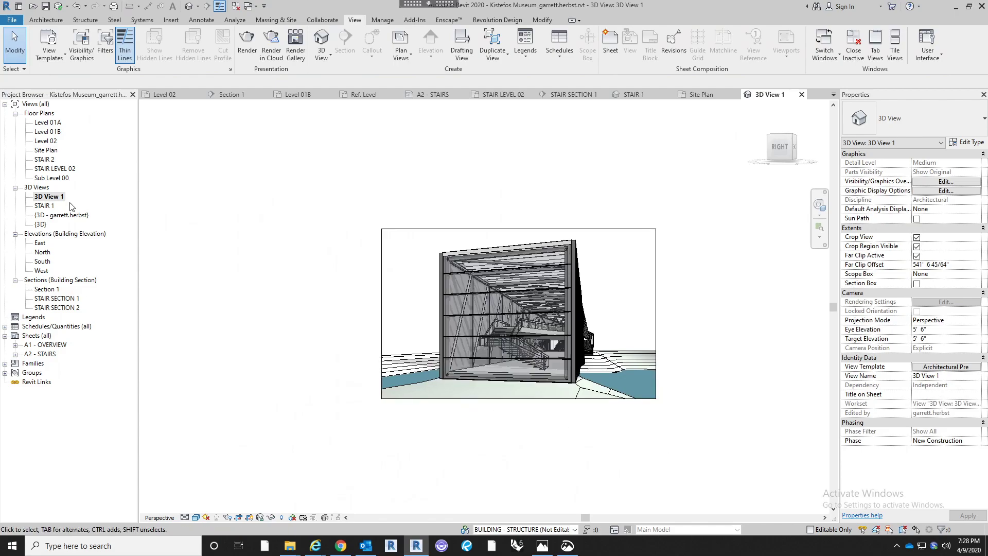
Rename the camera view 3D View 1 as STAIR 2
right_click(54, 194)
right_click(42, 190)
right_click(42, 196)
right_click(42, 199)
left_click(94, 370)
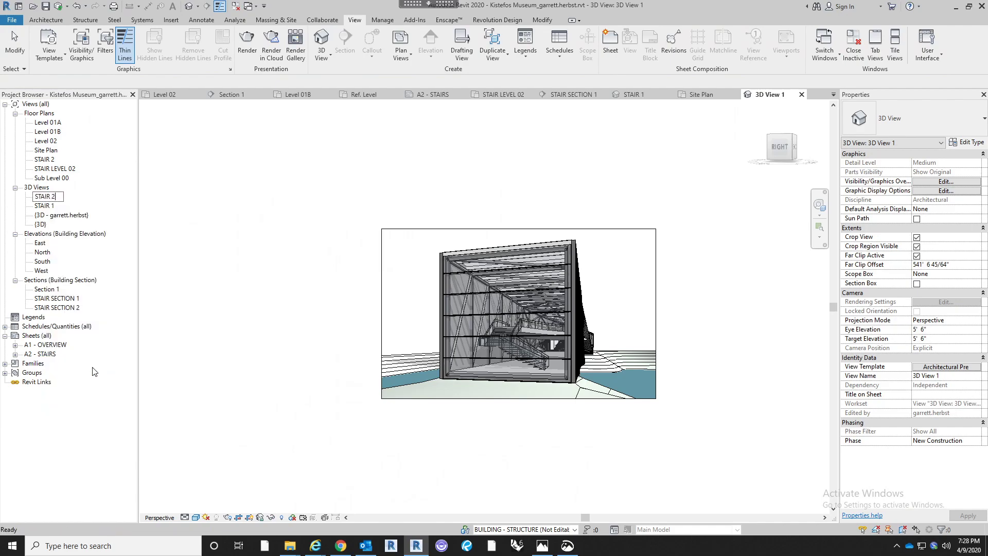
type("STAIR 2")
key("Return")
On the A2 - STAIRS sheet, place the STAIR 1 camera view between the stair sections and STAIR 2 between the stair plans
left_click(33, 355)
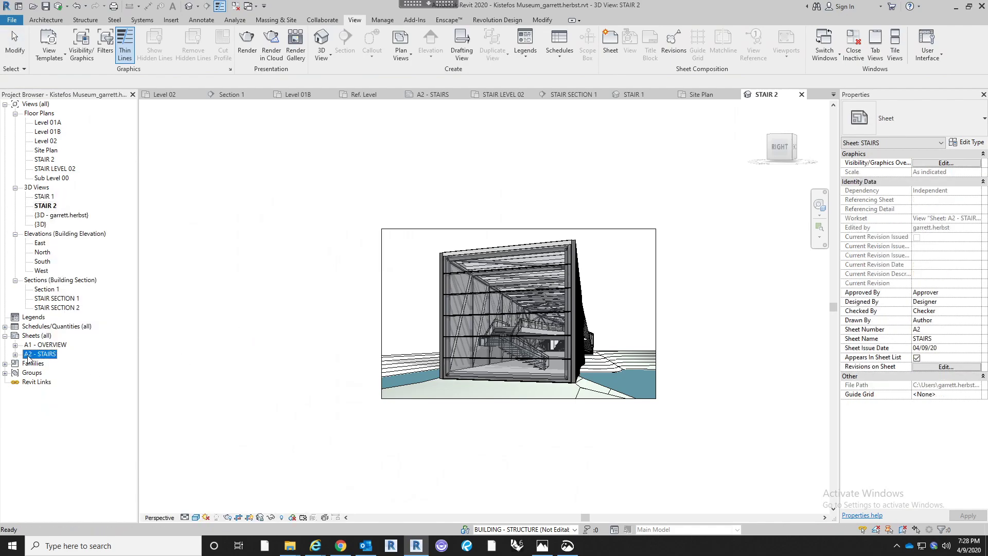
key("F2")
left_click(564, 317)
double_click(40, 354)
scroll(395, 302, "down", 5)
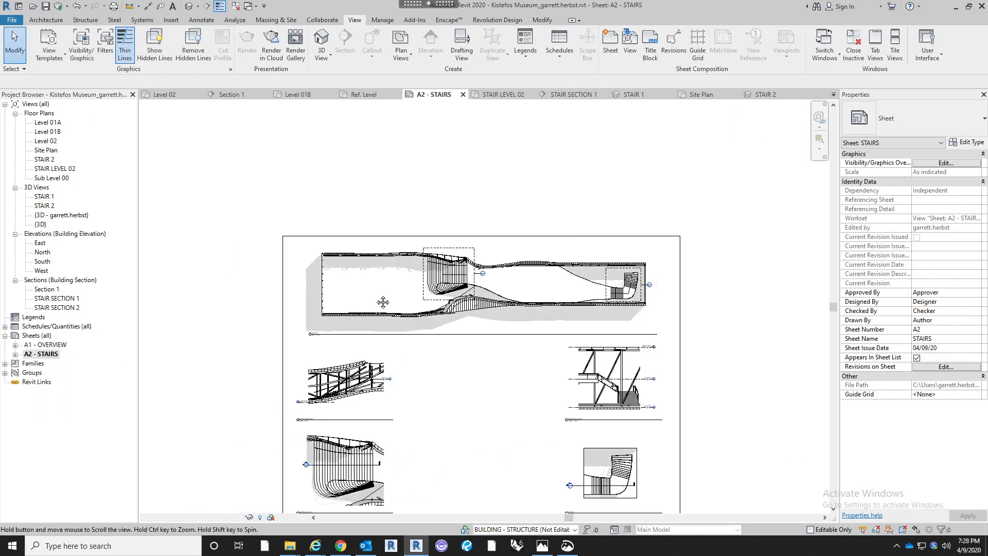
scroll(407, 378, "up", 2)
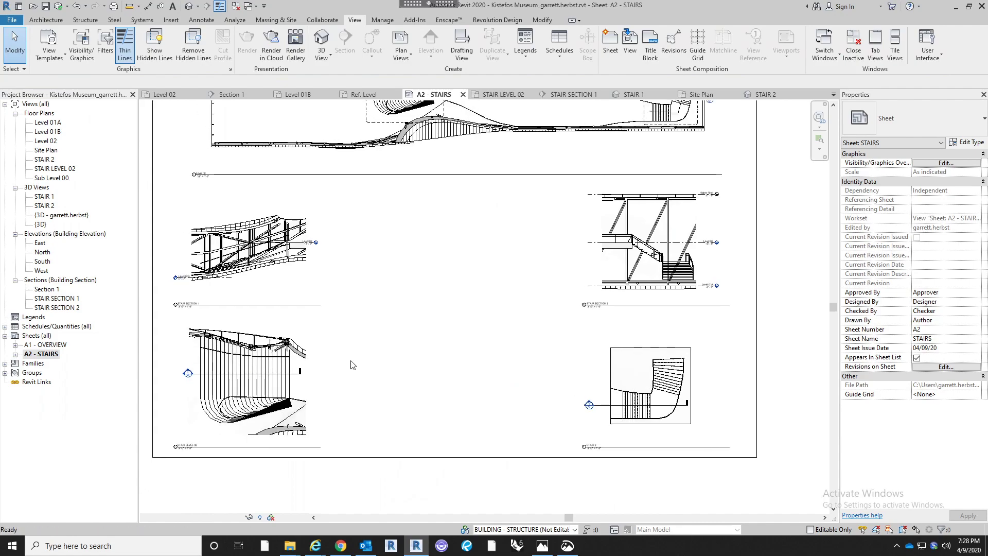
scroll(323, 307, "down", 1)
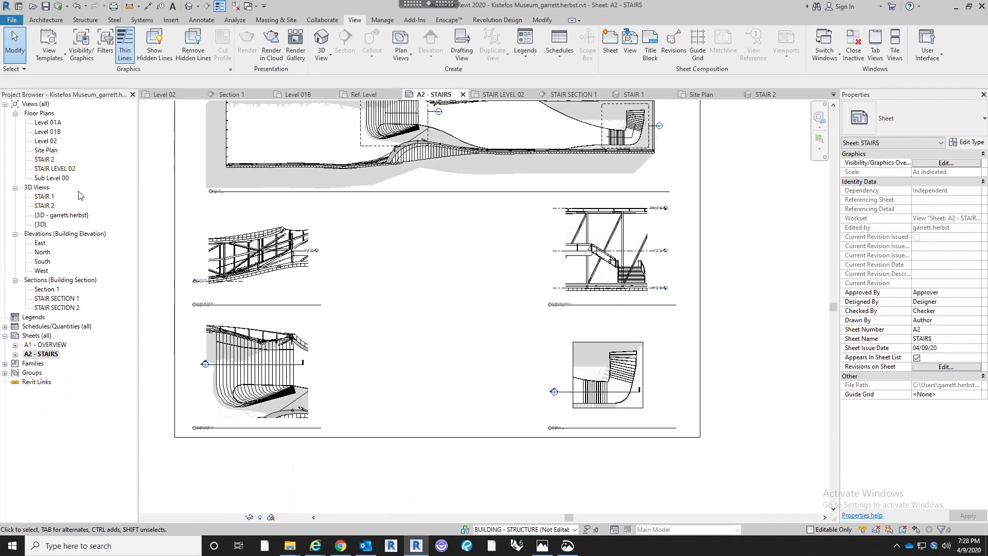
left_click_drag(44, 196, 380, 337)
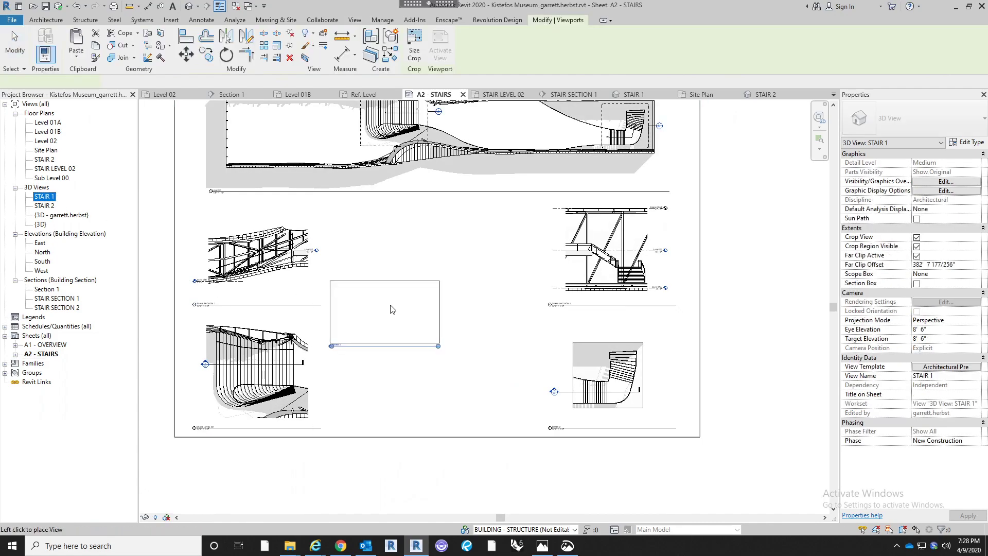
left_click(434, 262)
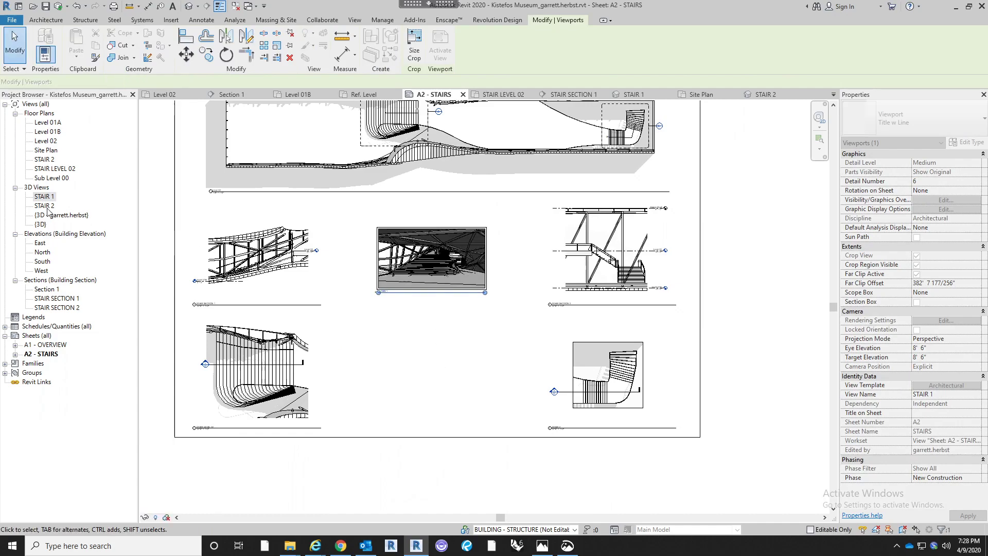
left_click_drag(44, 205, 433, 399)
left_click(432, 399)
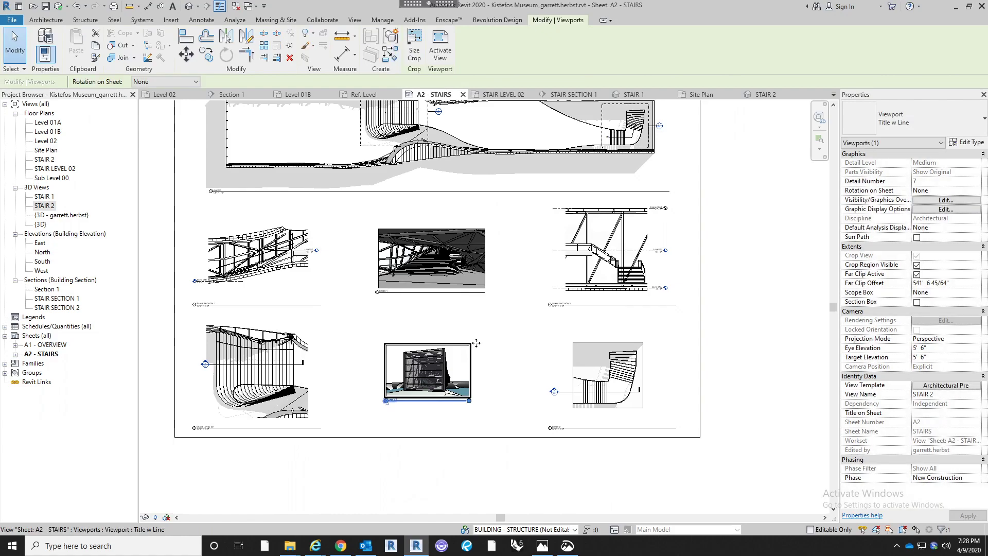
Change both camera viewports on the sheet to the No Title viewport type
scroll(429, 391, "up", 2)
left_click(476, 246)
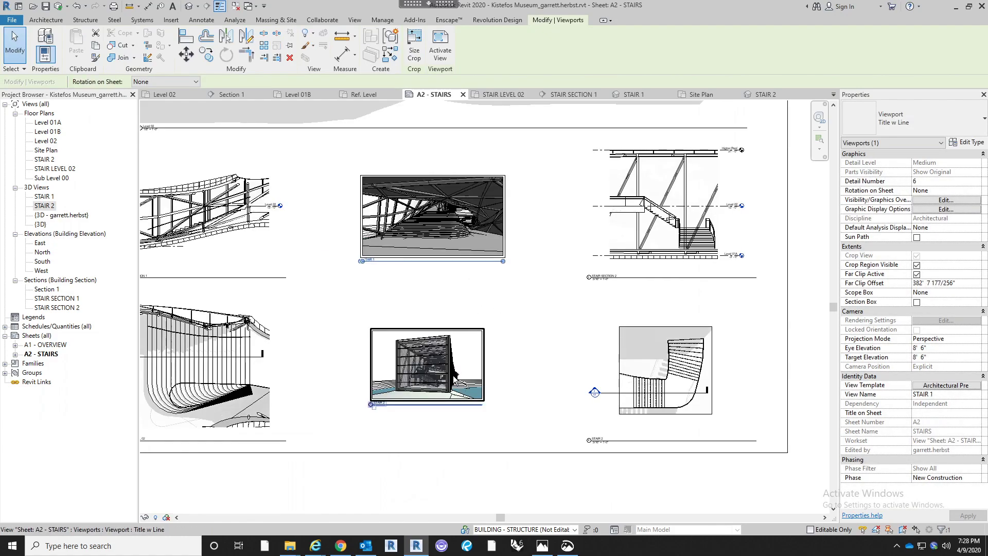
left_click(428, 363, "ctrl")
left_click(921, 125)
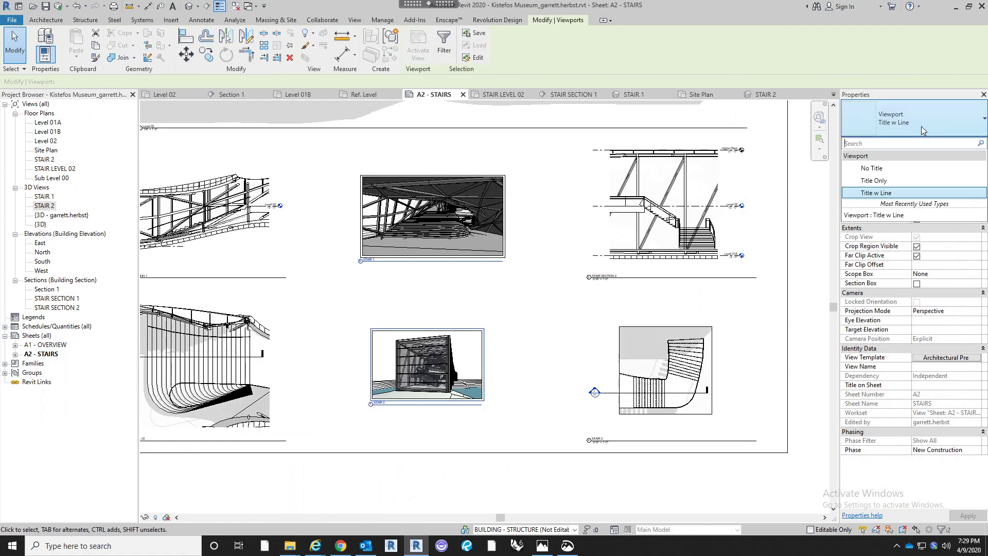
left_click(916, 169)
left_click(531, 314)
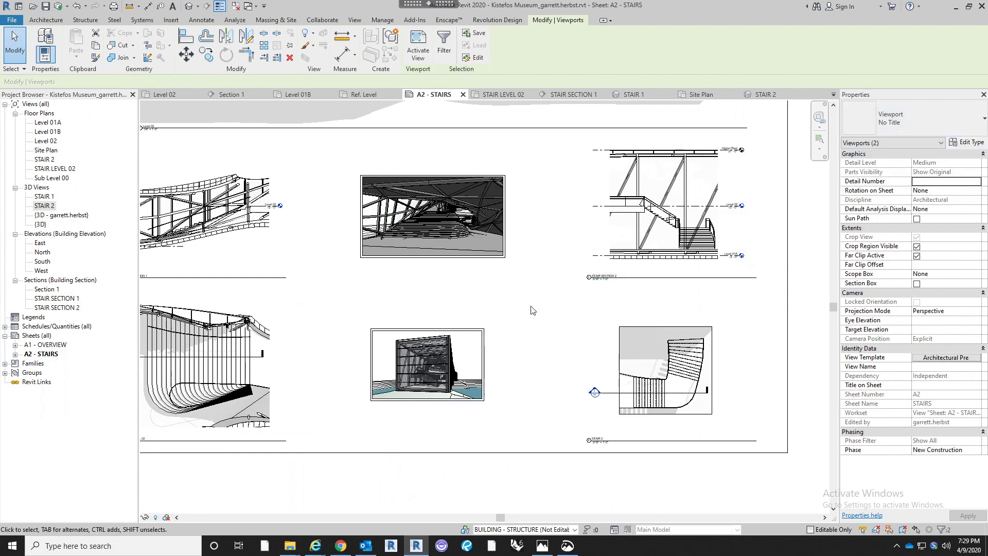
Hide the crop region of the STAIR 2 plan viewport on the A2 - STAIRS sheet
scroll(532, 314, "down", 3)
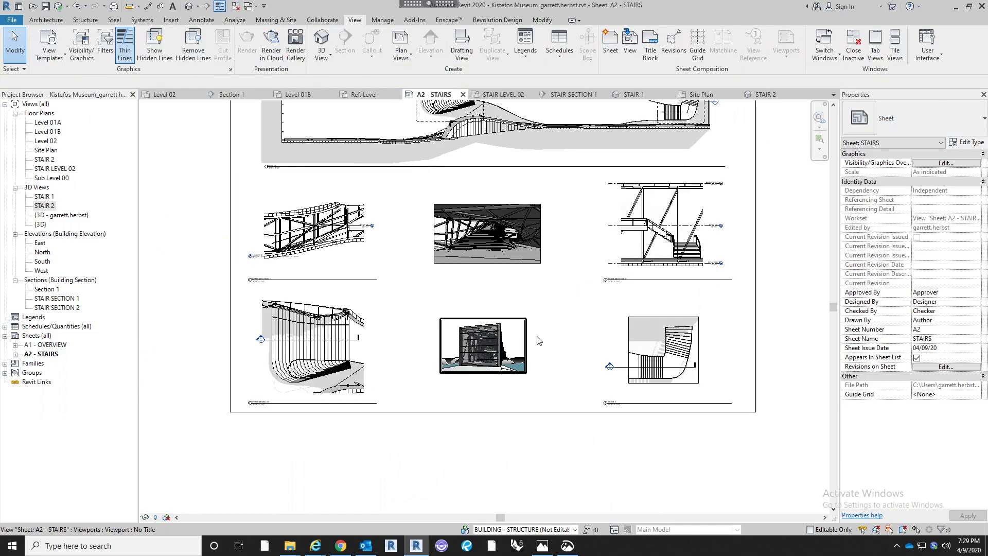
scroll(652, 359, "up", 1)
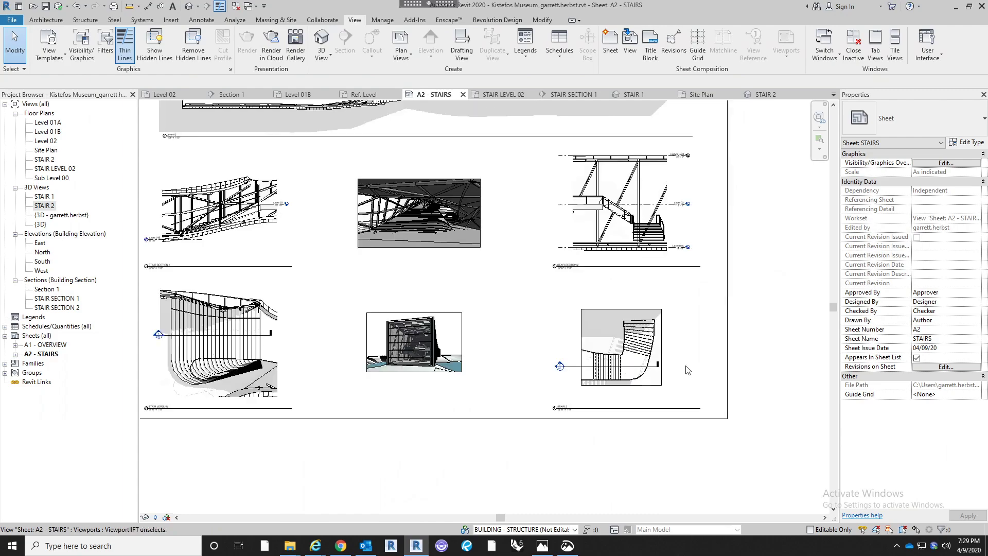
left_click(651, 359)
left_click(912, 385)
left_click(760, 460)
middle_click_drag(502, 294, 543, 293)
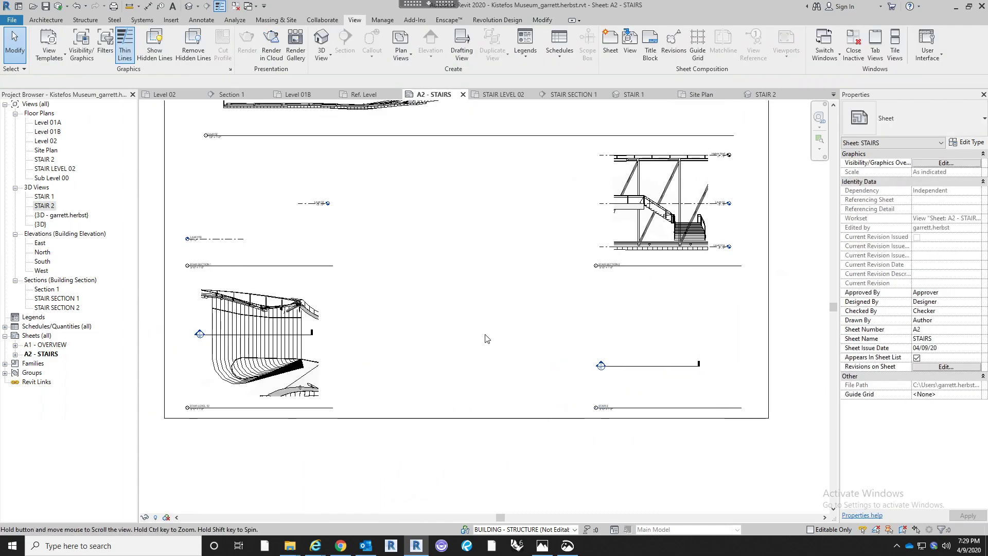
left_click(525, 332)
left_click(530, 312)
Measure the horizontal space available for the STAIR 2 camera view between the two stair plans
left_click(129, 6)
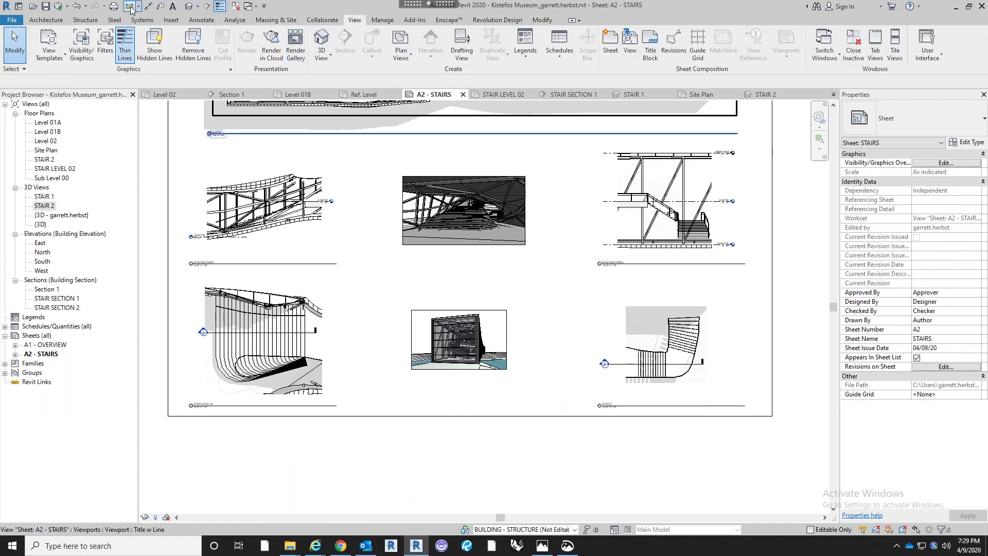
scroll(368, 328, "down", 1)
scroll(368, 328, "down", 1)
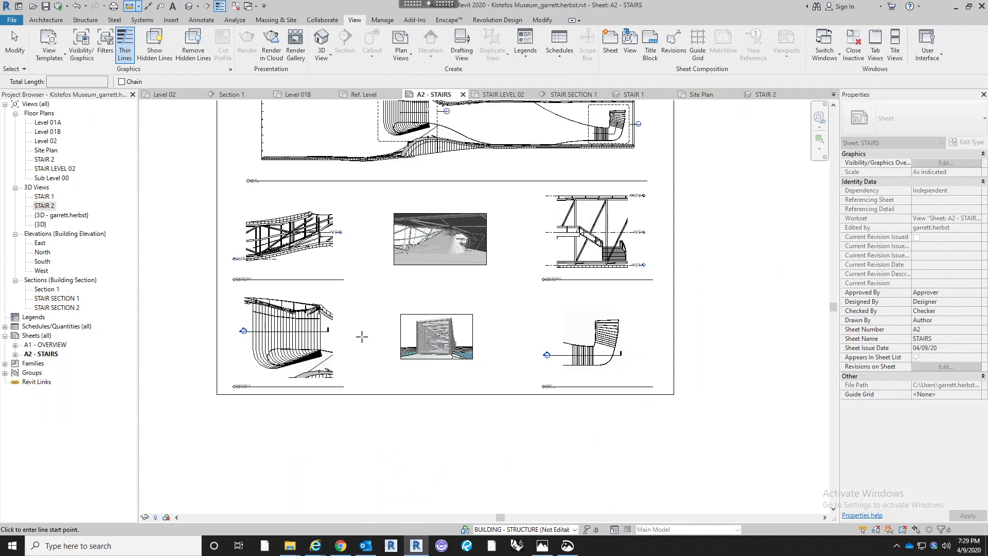
left_click(360, 338)
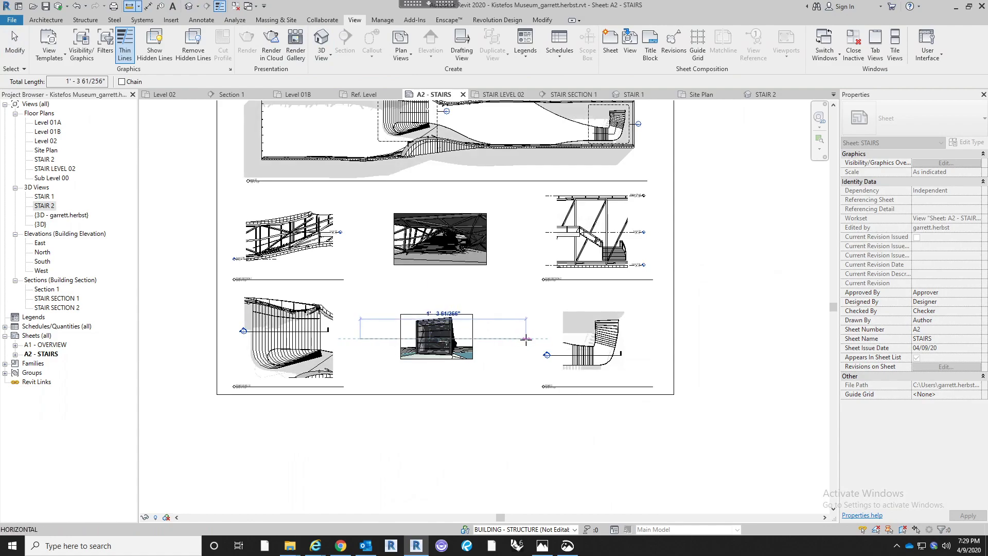
key("Escape")
key("Escape")
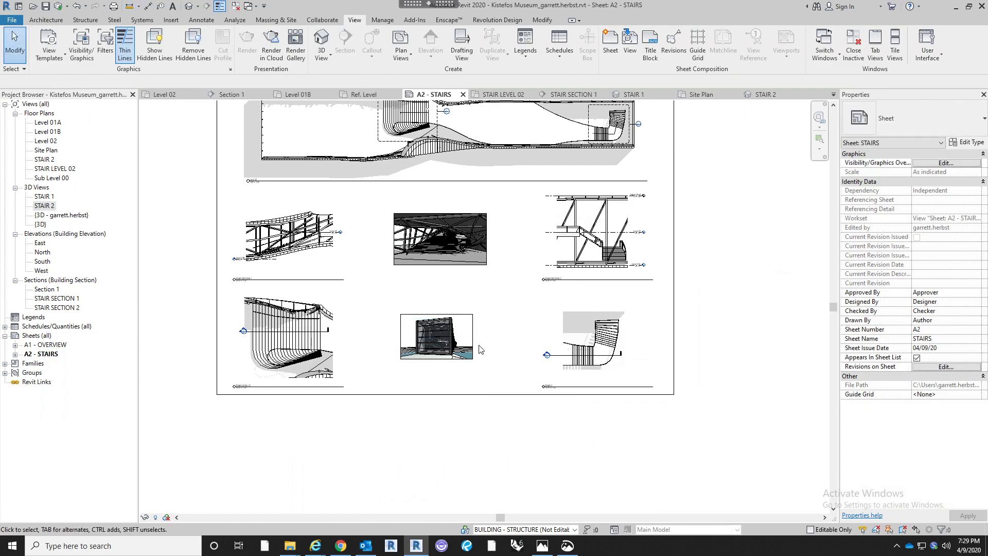
Scale the STAIR 2 camera view's crop region on the sheet to a width of 1'3" with locked proportions
scroll(545, 406, "up", 2)
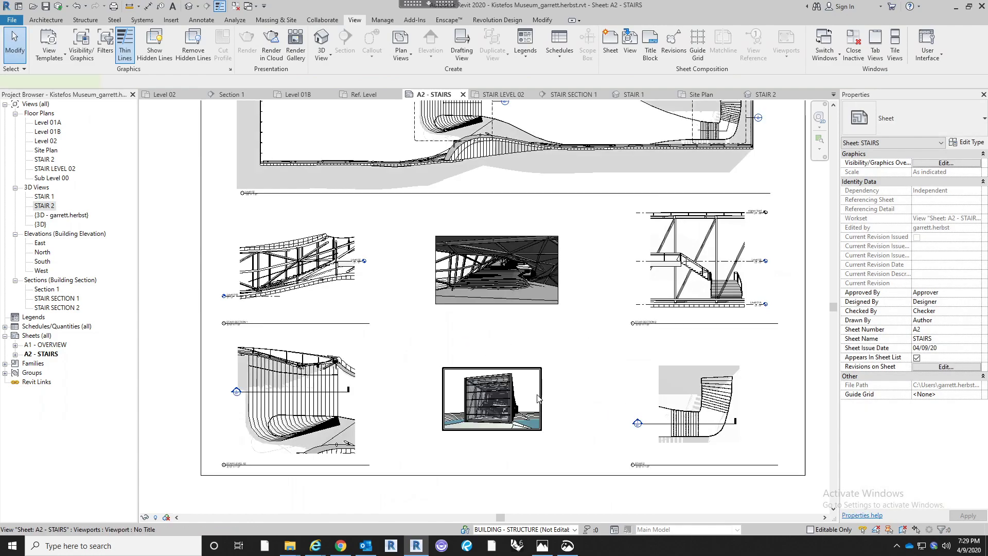
double_click(542, 396)
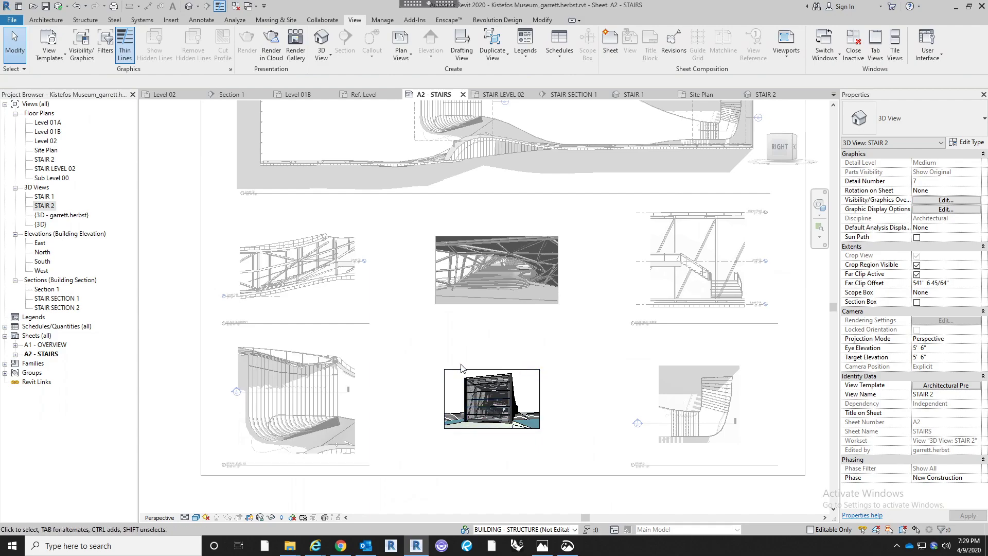
left_click(540, 390)
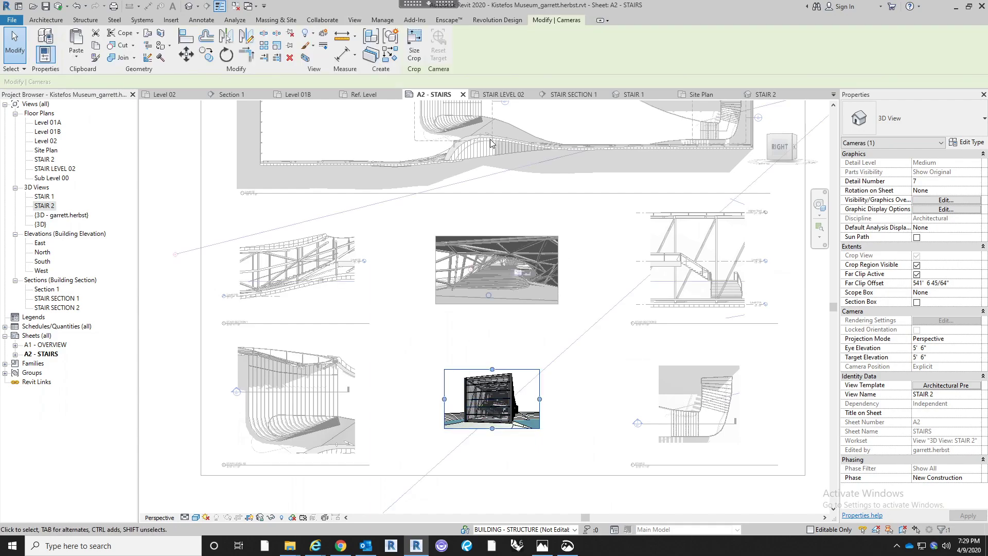
left_click(414, 44)
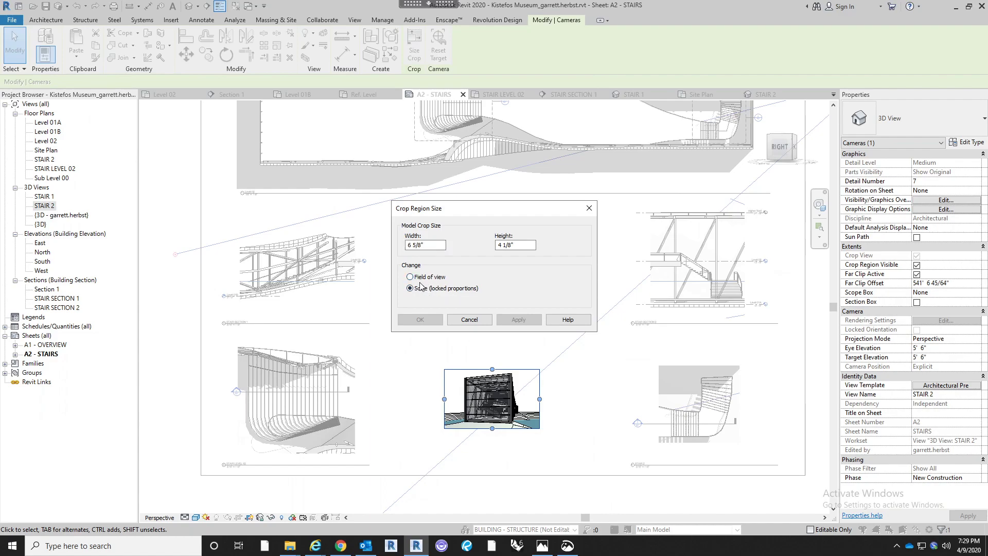
type("1")
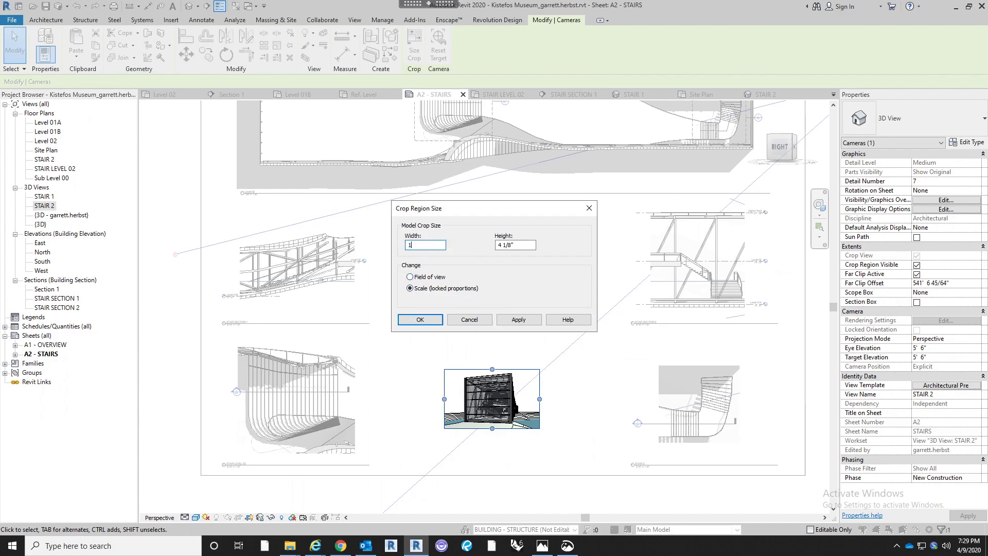
type("'3\"")
left_click(420, 319)
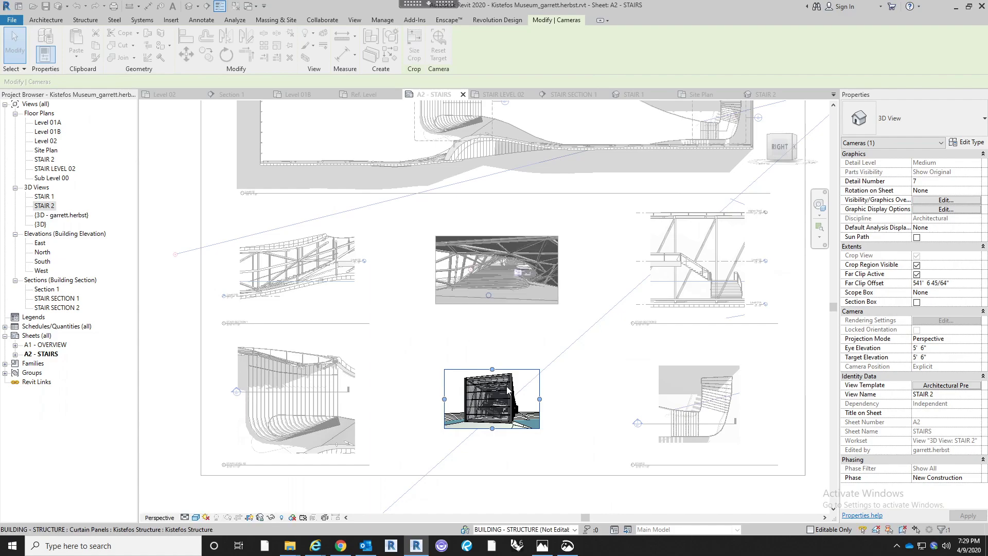
middle_click_drag(550, 291, 554, 256)
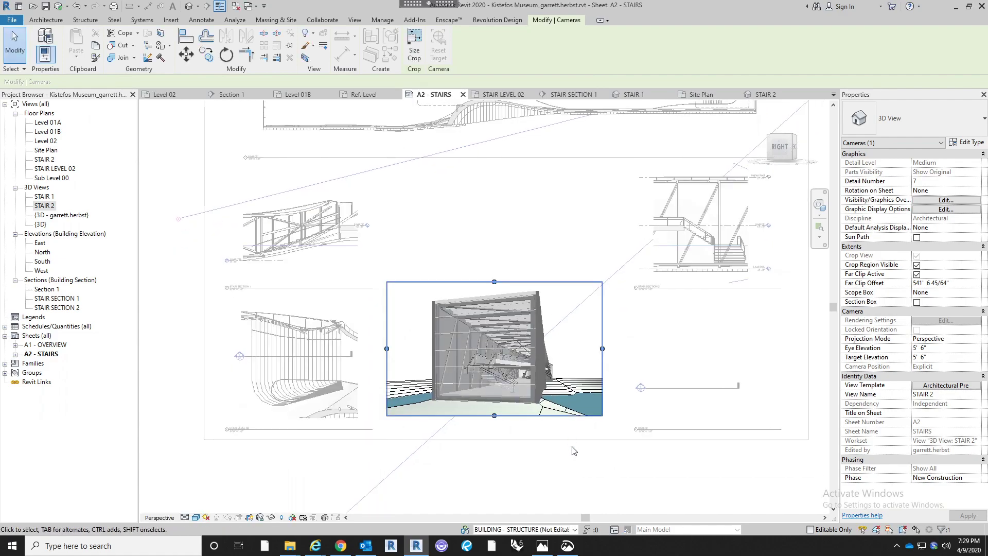
Deactivate the STAIR 2 camera view and reposition its viewport midway between the two stair plans
double_click(575, 470)
left_click(537, 390)
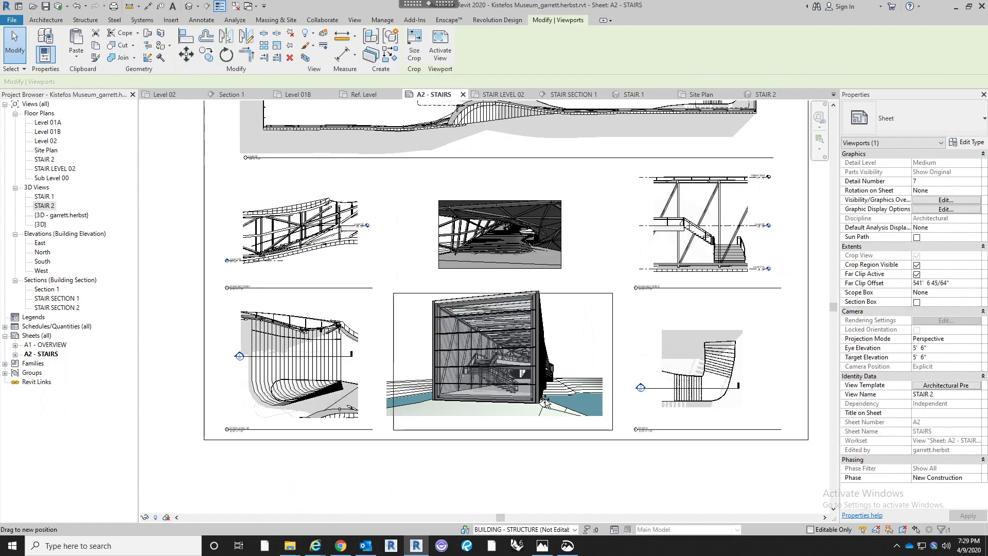
left_click_drag(537, 390, 547, 403)
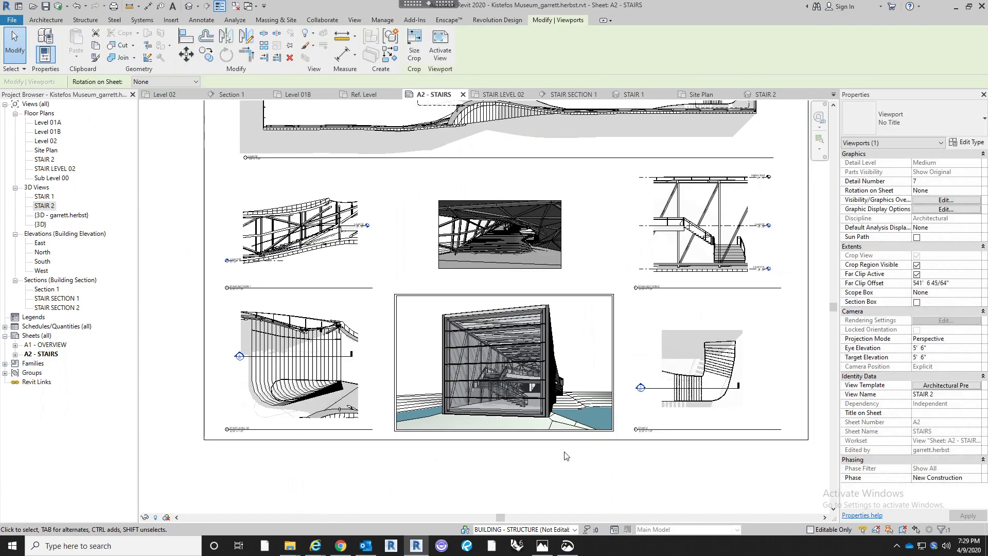
Scale the STAIR 1 camera view's crop region to a width of 1'3" with locked proportions
double_click(533, 261)
left_click(525, 269)
left_click(415, 53)
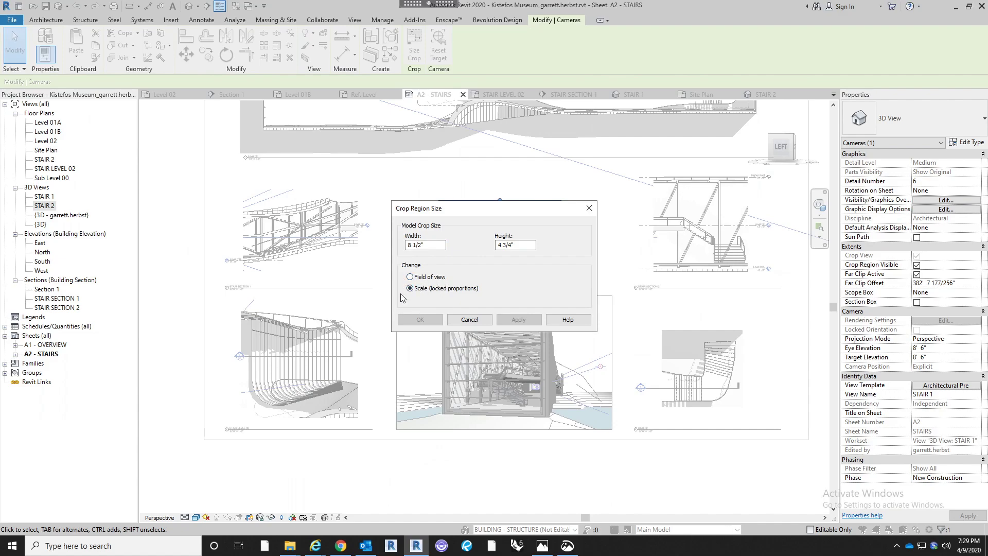
type("1'3")
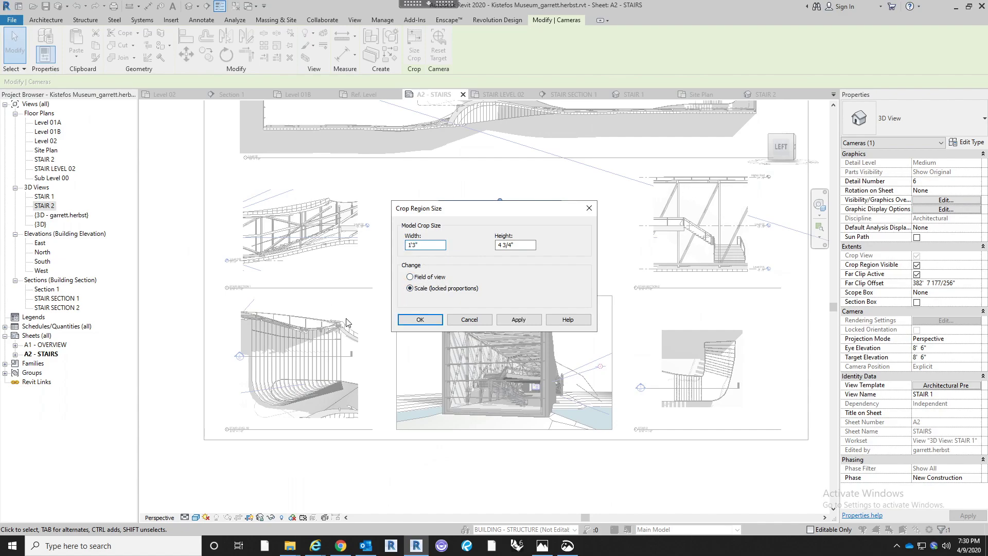
left_click(420, 319)
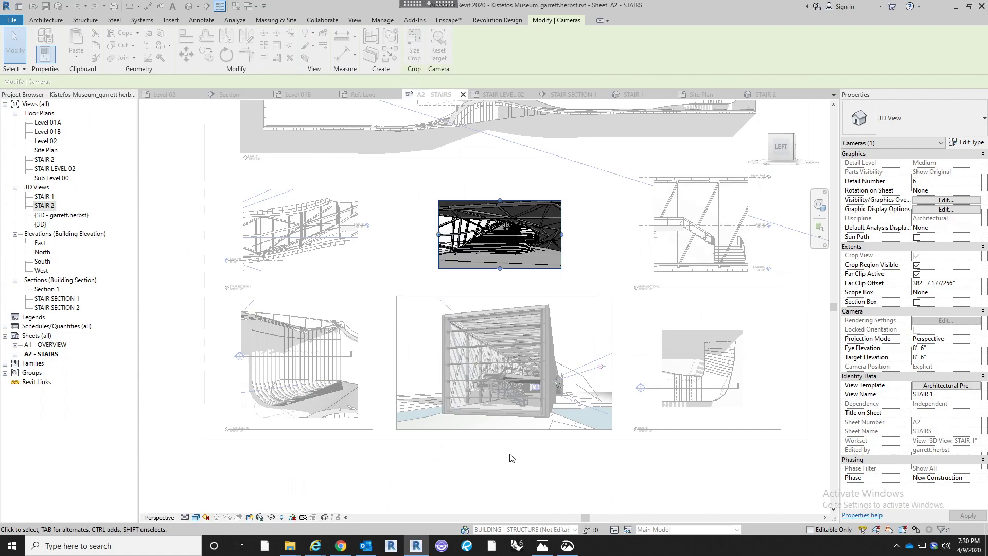
Deactivate the STAIR 1 camera view and move its viewport into alignment directly above the STAIR 2 camera view
double_click(536, 471)
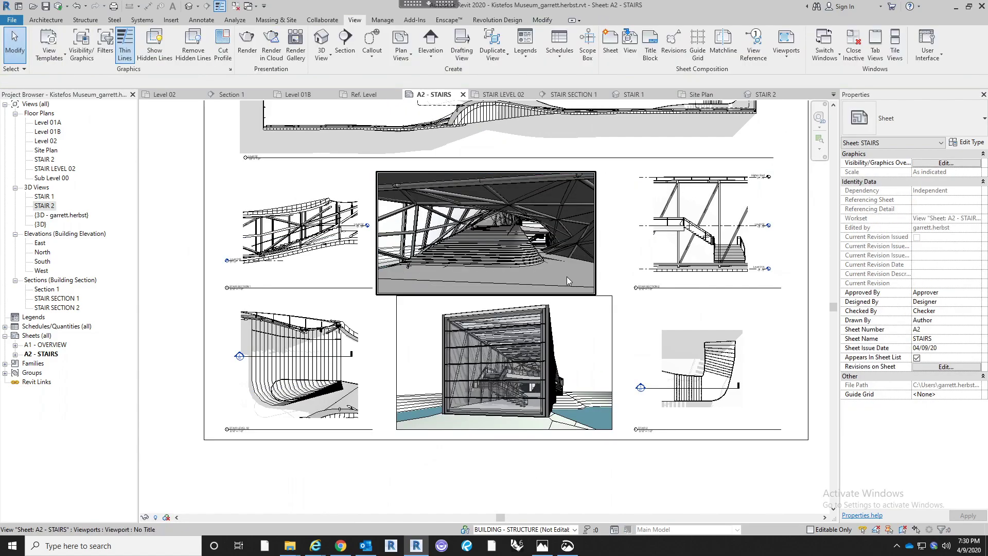
left_click(584, 276)
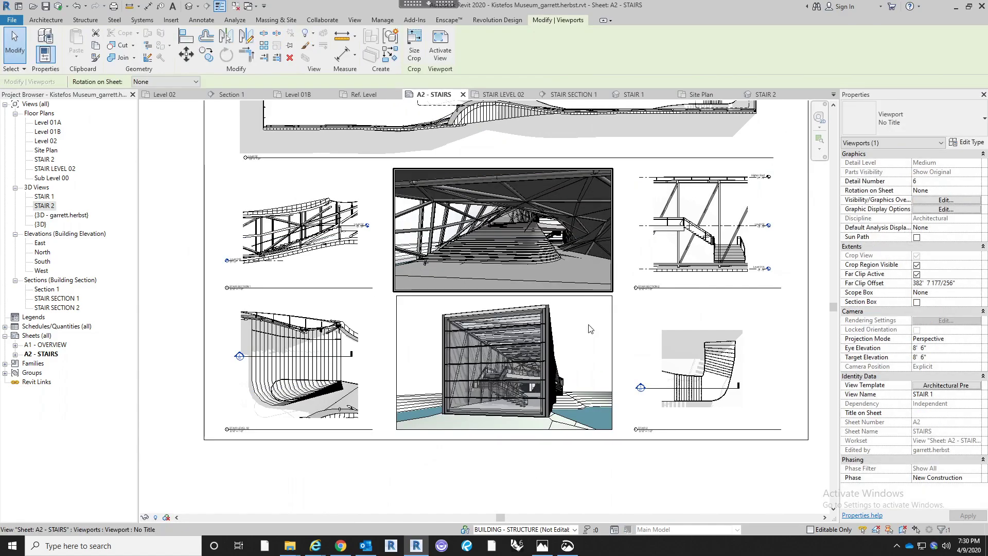
scroll(572, 272, "up", 5)
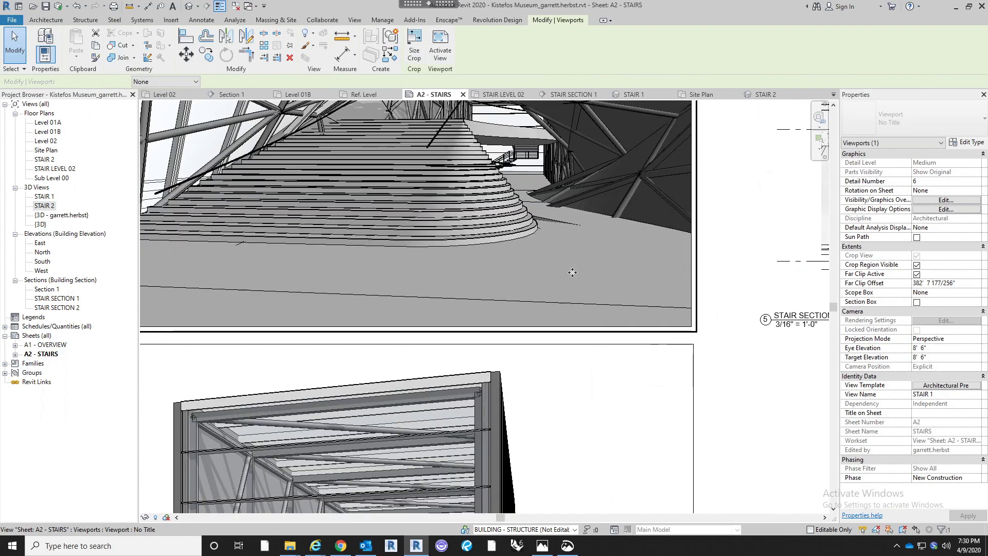
scroll(584, 357, "down", 4)
scroll(584, 357, "down", 2)
left_click(591, 483)
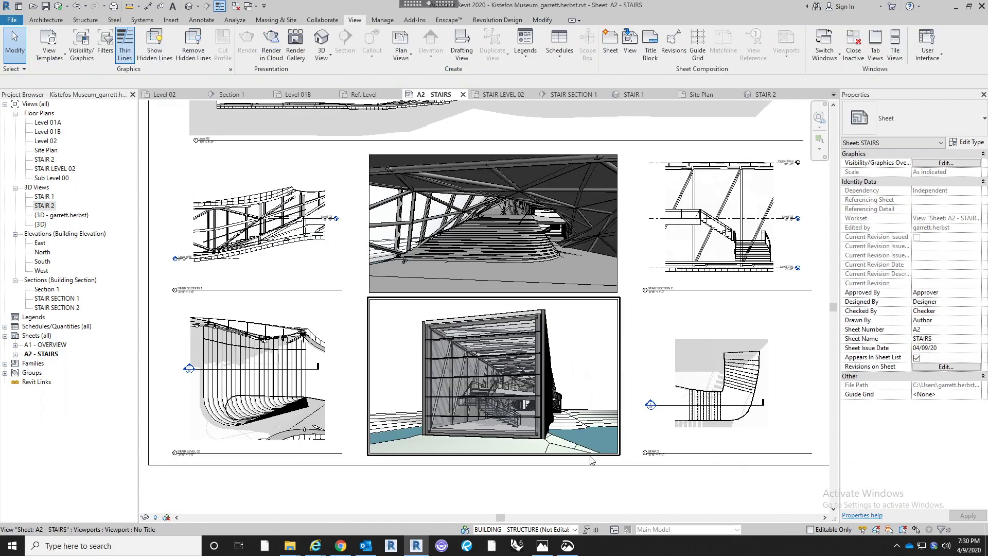
scroll(590, 455, "down", 2)
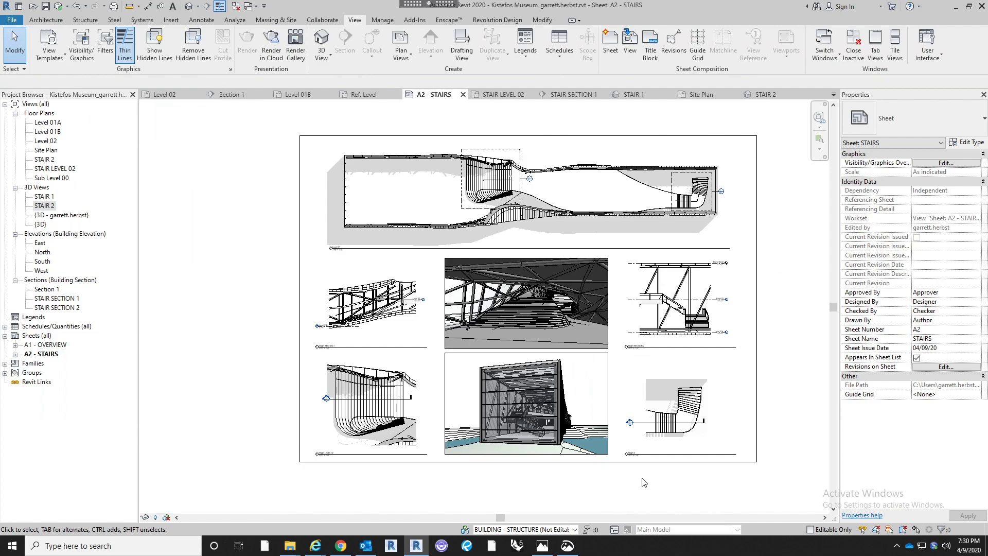
Activate the STAIR 1 camera view and scale its crop region to a width of 14 inches with locked proportions
left_click(580, 311)
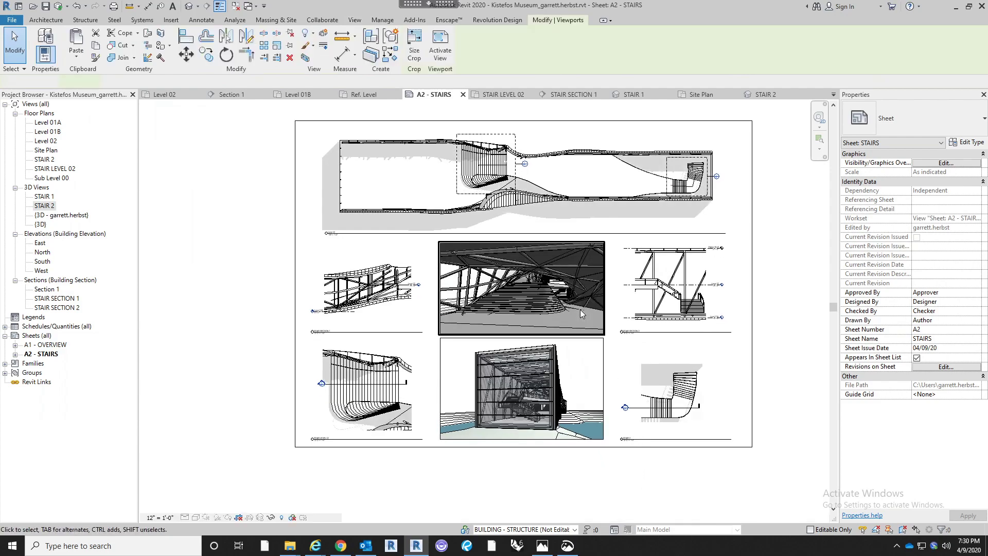
left_click(440, 55)
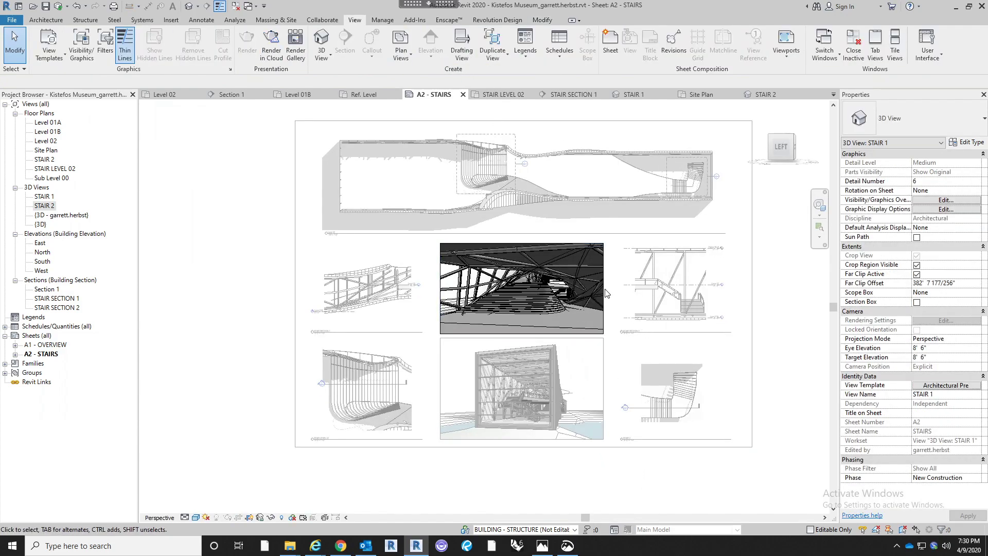
left_click(604, 293)
left_click(415, 54)
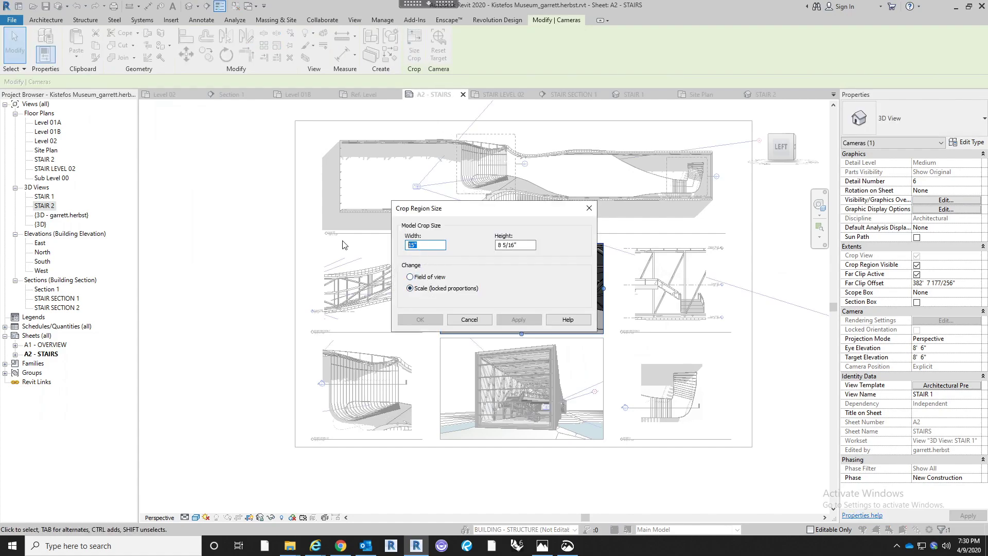
type("14")
key("Return")
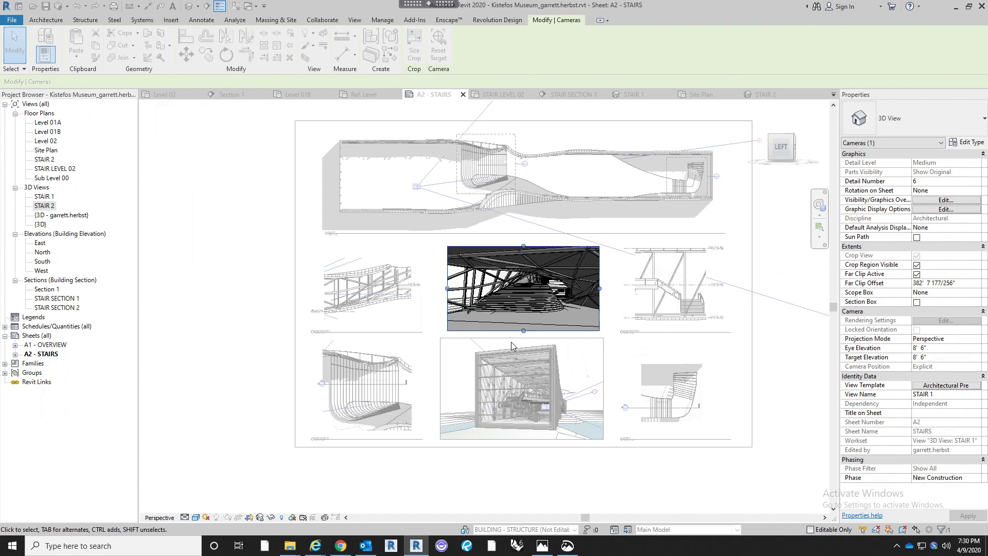
double_click(523, 491)
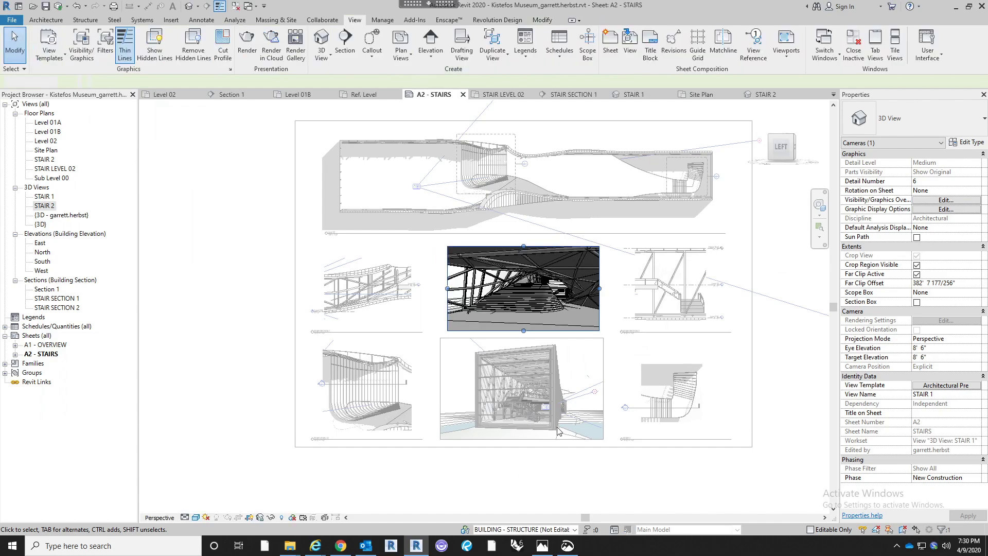
Scale the STAIR 2 camera view's crop region to a width of 1'2" with locked proportions and deactivate the view
left_click(603, 393)
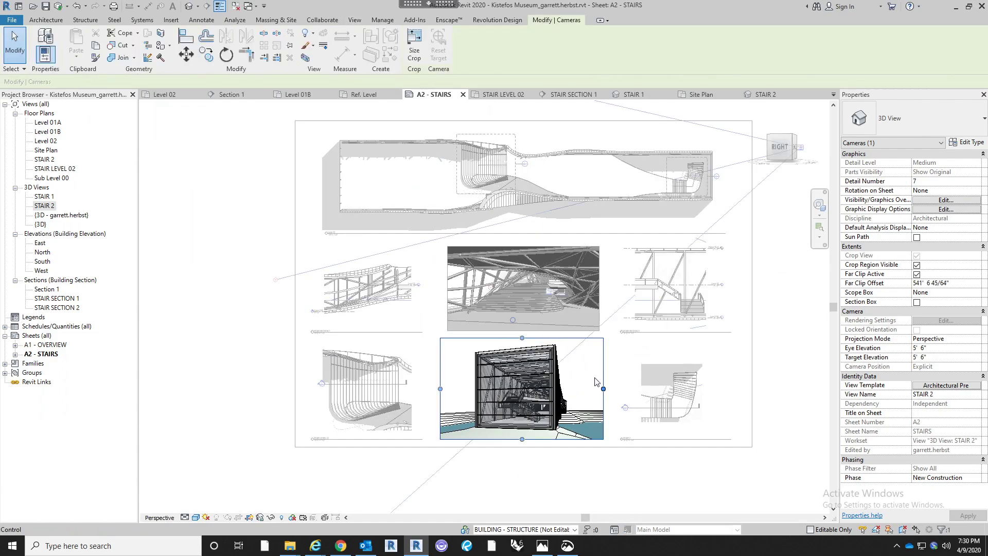
left_click(414, 47)
left_click(419, 288)
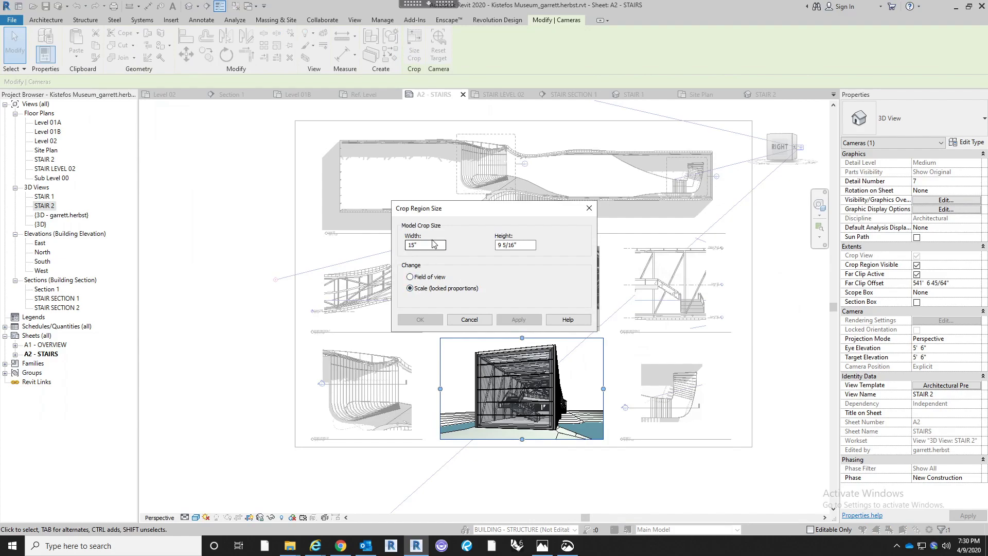
left_click_drag(420, 245, 389, 248)
type("1'2\"")
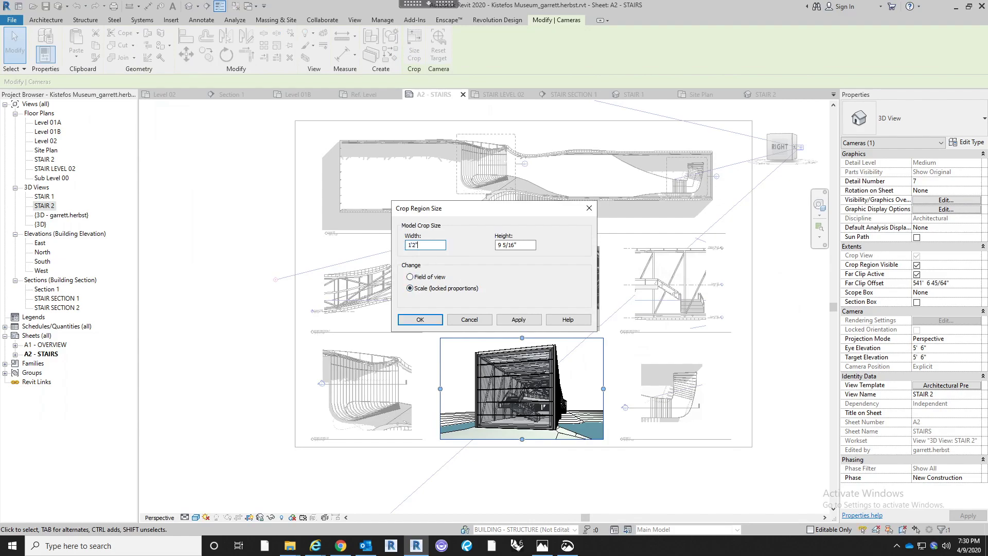
key("Return")
left_click(525, 483)
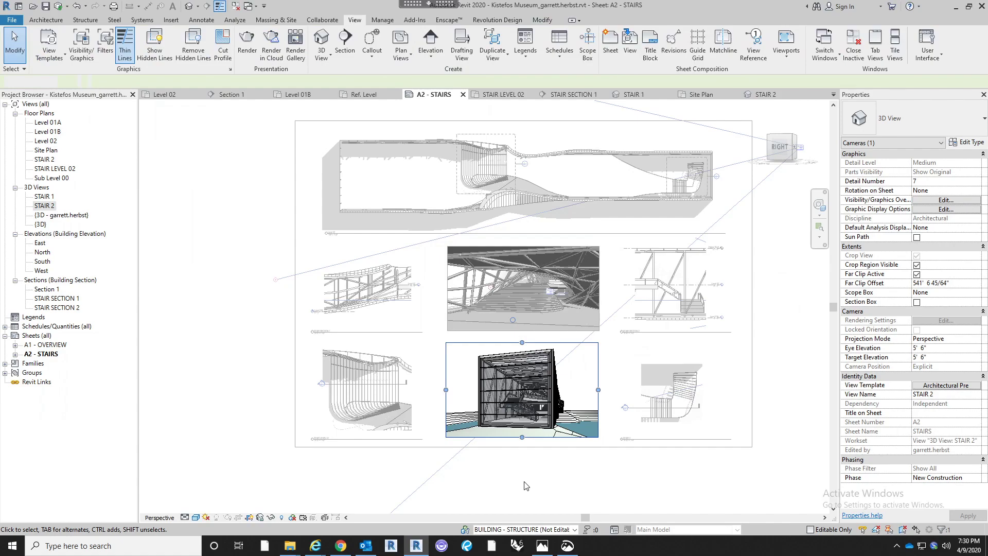
Examine the resized STAIR 2 camera view up close and the overall layout of the A2 - STAIRS sheet
scroll(552, 452, "up", 5)
left_click(560, 400)
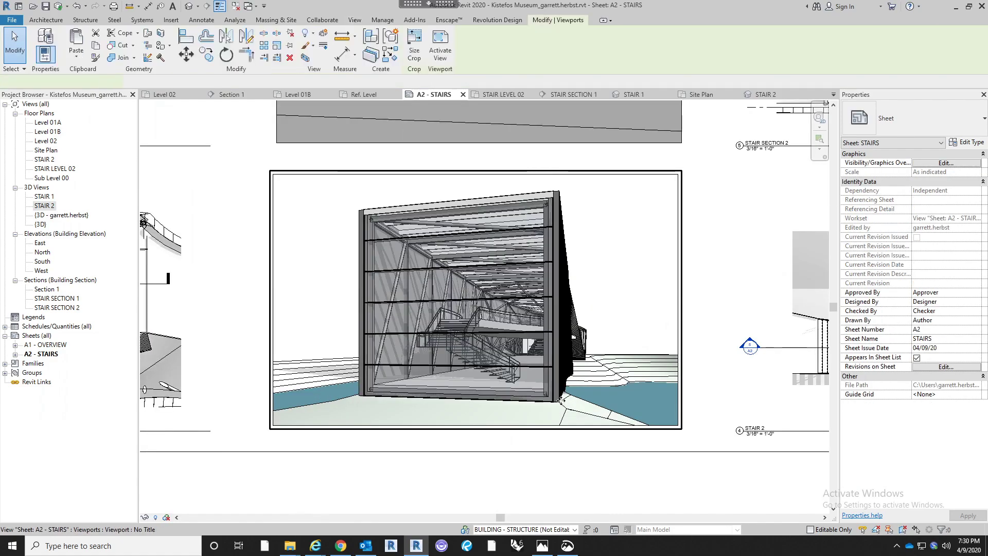
key("Escape")
scroll(560, 401, "down", 4)
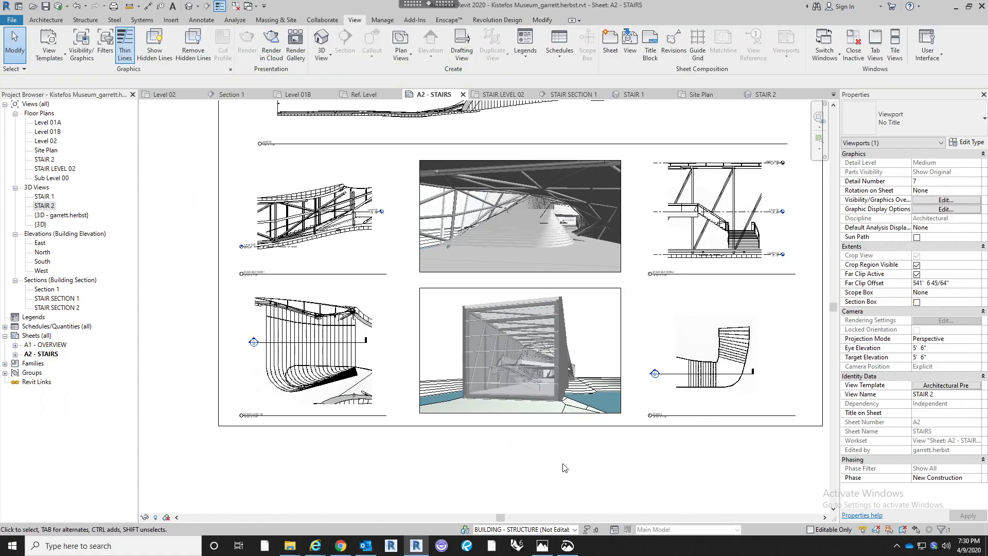
middle_click_drag(570, 452, 570, 421)
scroll(530, 429, "down", 2)
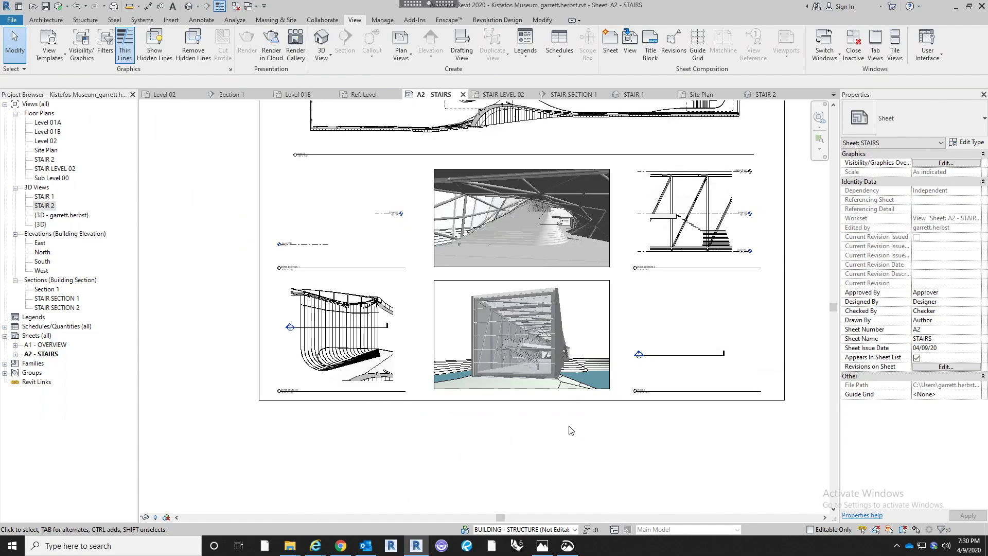
scroll(580, 430, "down", 2)
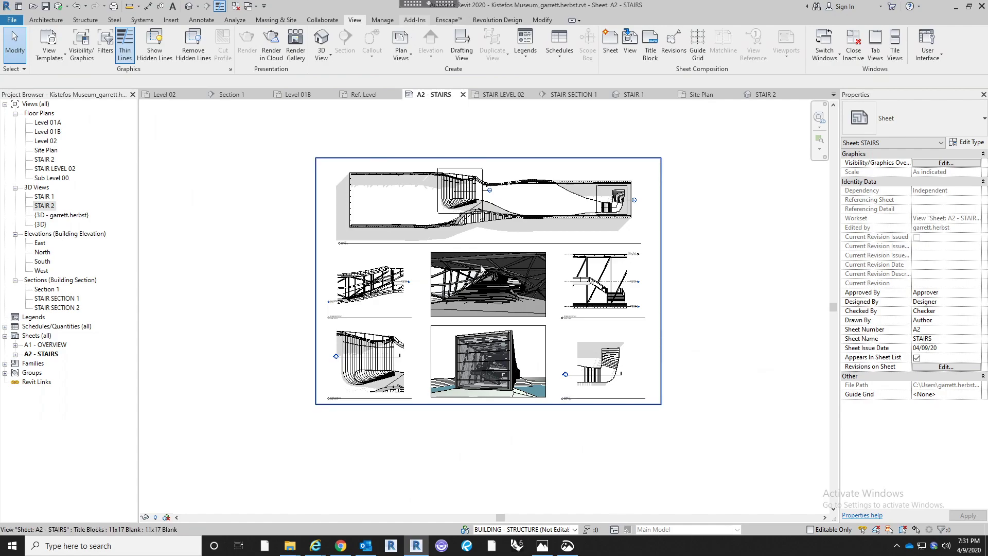
Open the default 3D view, turn off its section box and view the whole museum model from its right-back corner
left_click(189, 7)
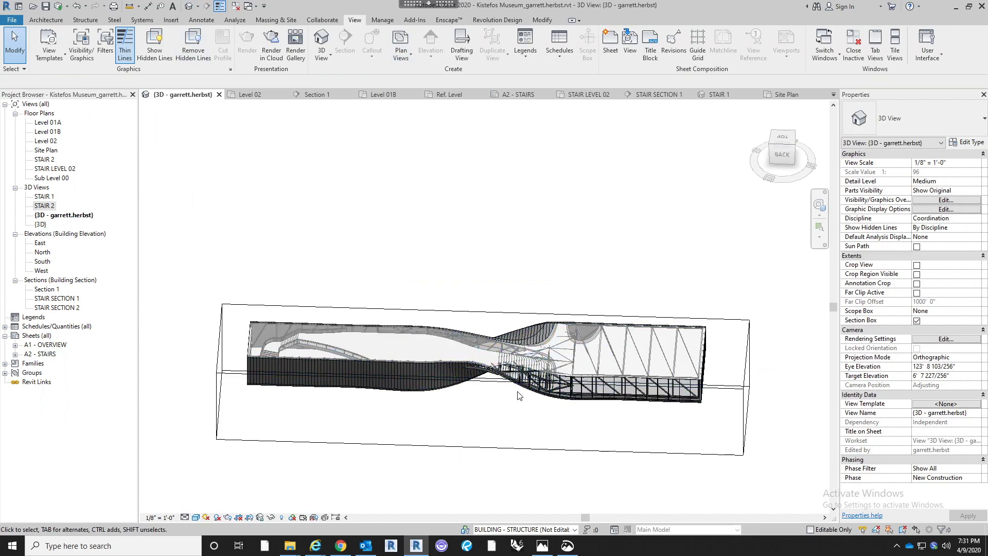
middle_click_drag(515, 417, 411, 273, "shift")
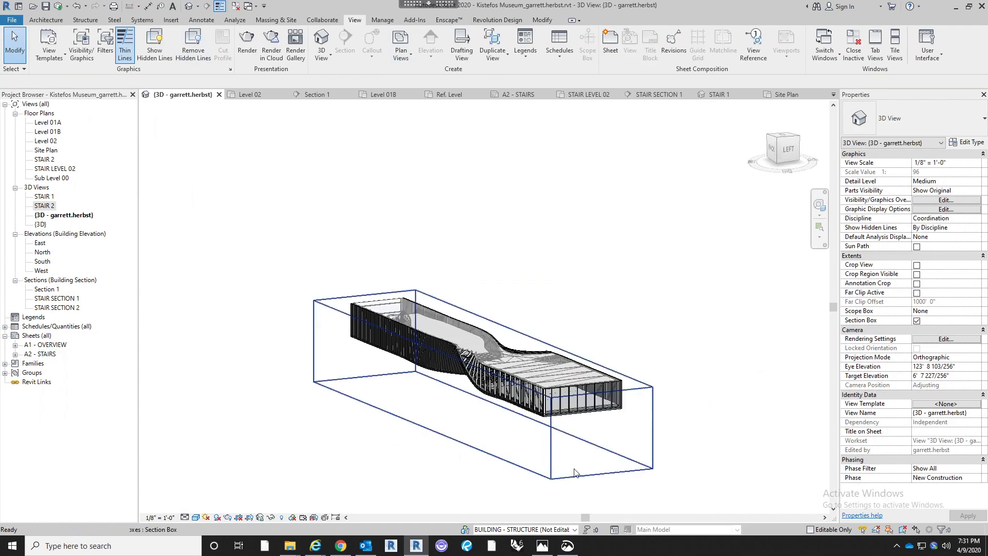
left_click(917, 321)
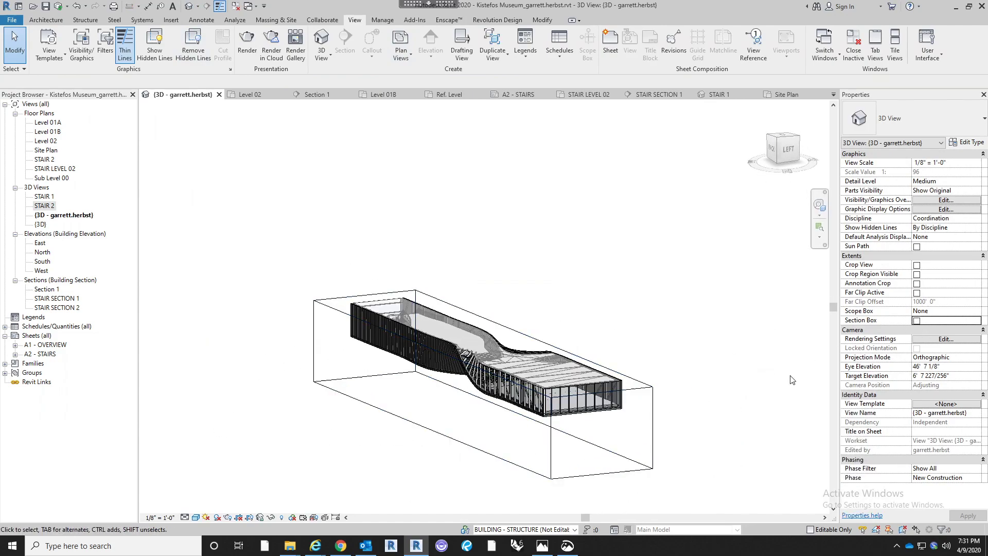
middle_click_drag(400, 379, 576, 325, "shift")
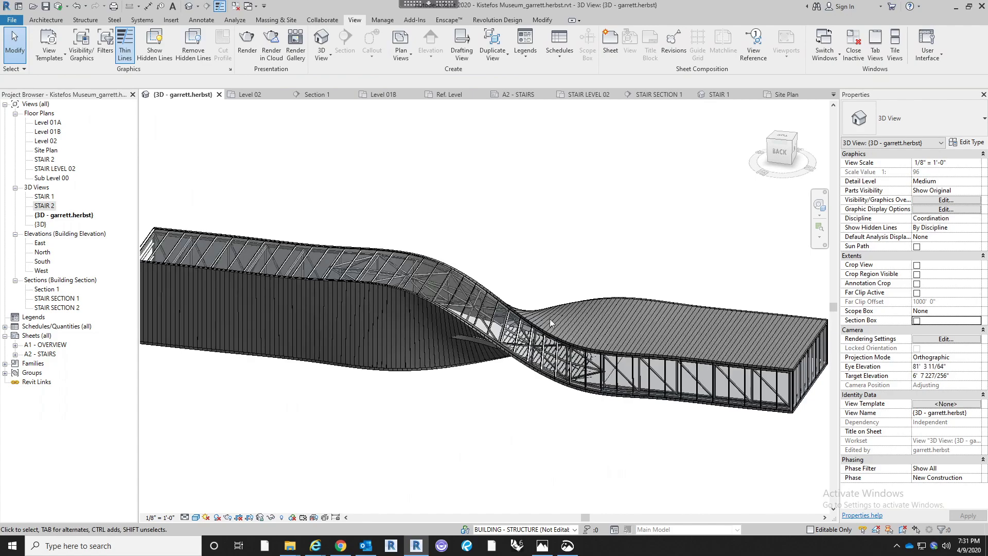
middle_click_drag(438, 423, 575, 434, "shift")
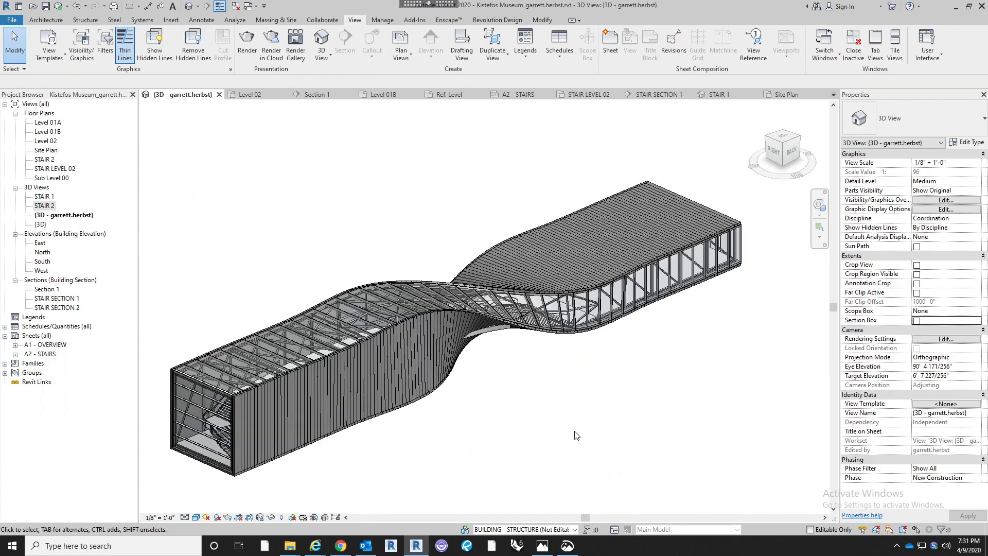